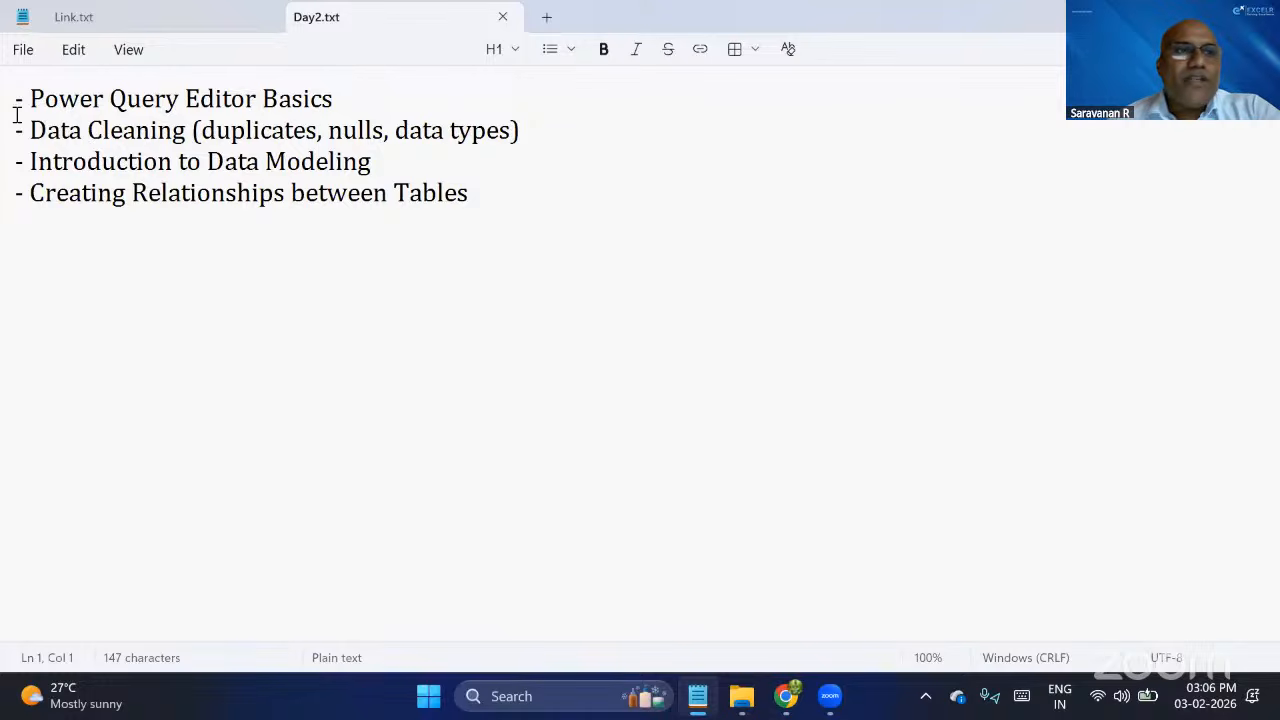
Go through the session topics in Day2.txt, highlighting the Power Query, data cleaning, data modeling and table relationships lines.
left_click_drag(22, 104, 154, 104)
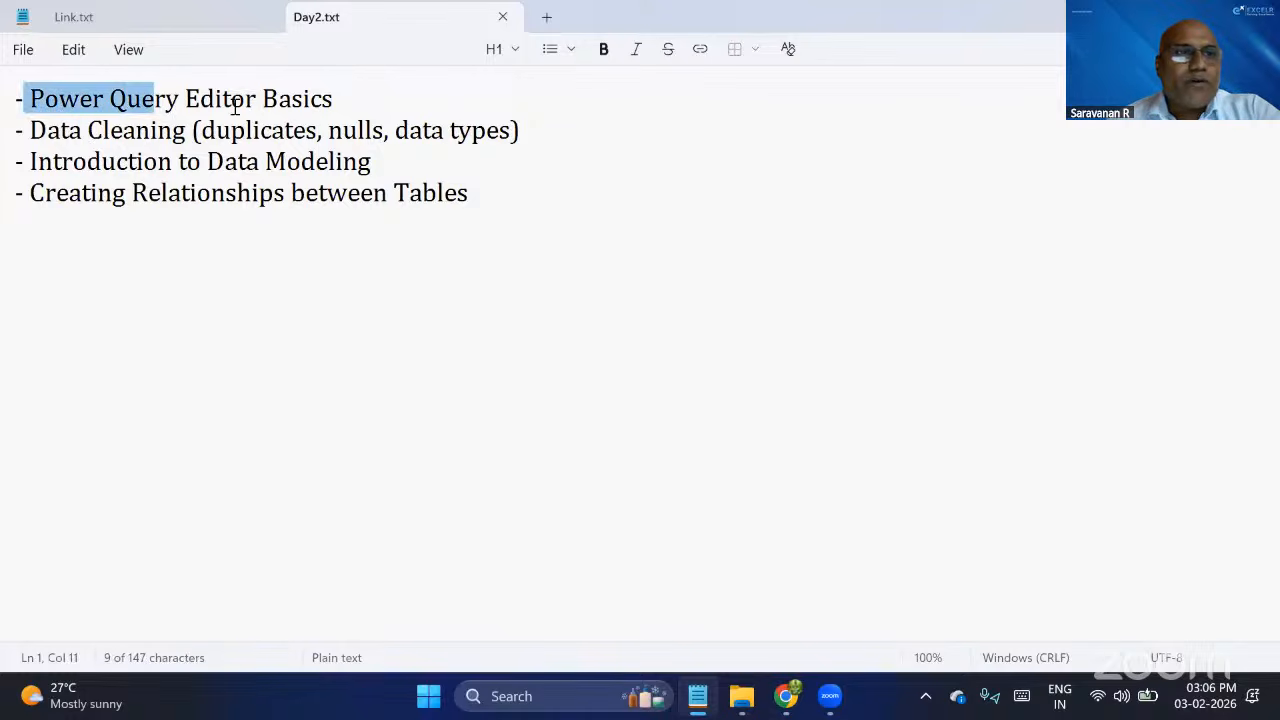
left_click_drag(263, 104, 354, 106)
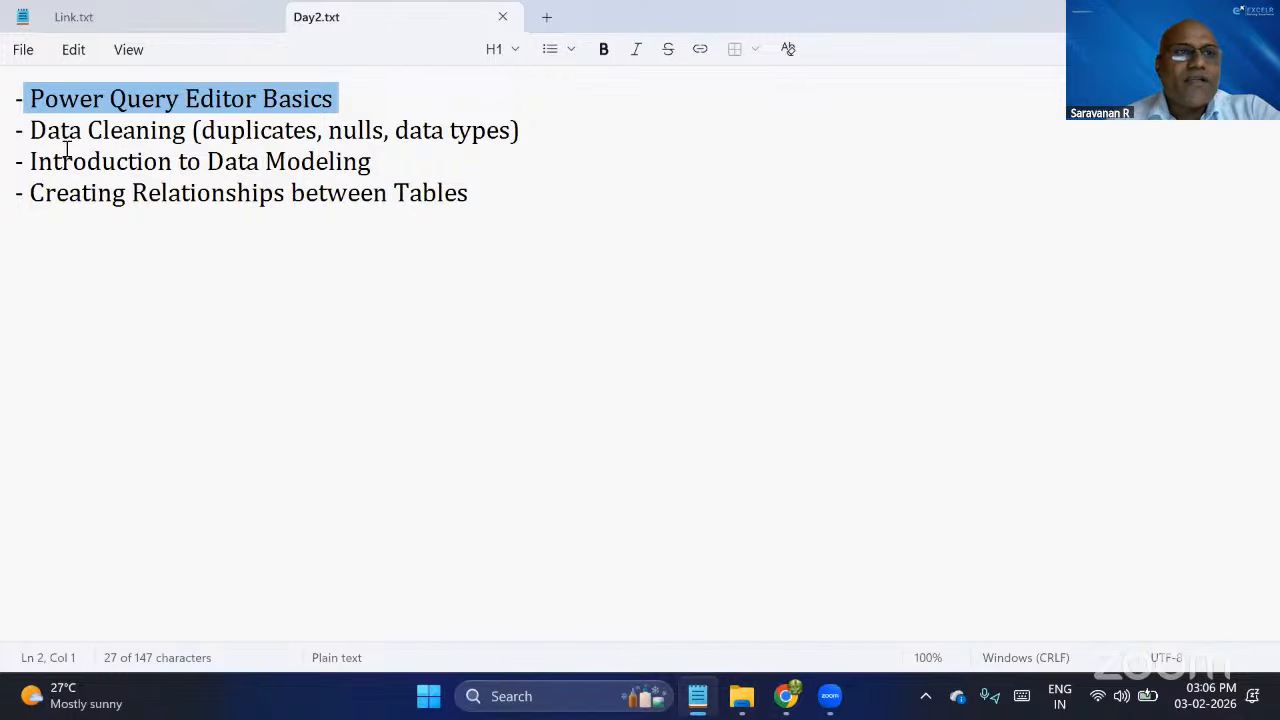
left_click_drag(31, 130, 271, 130)
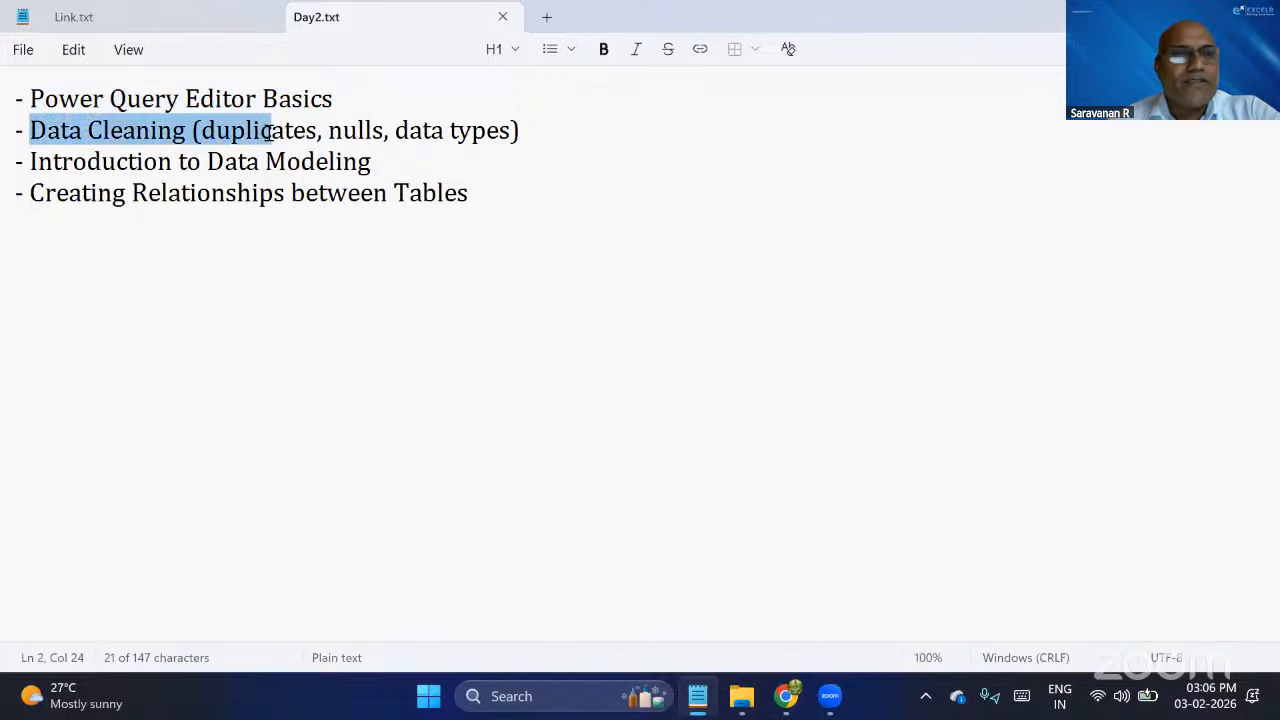
left_click(365, 130)
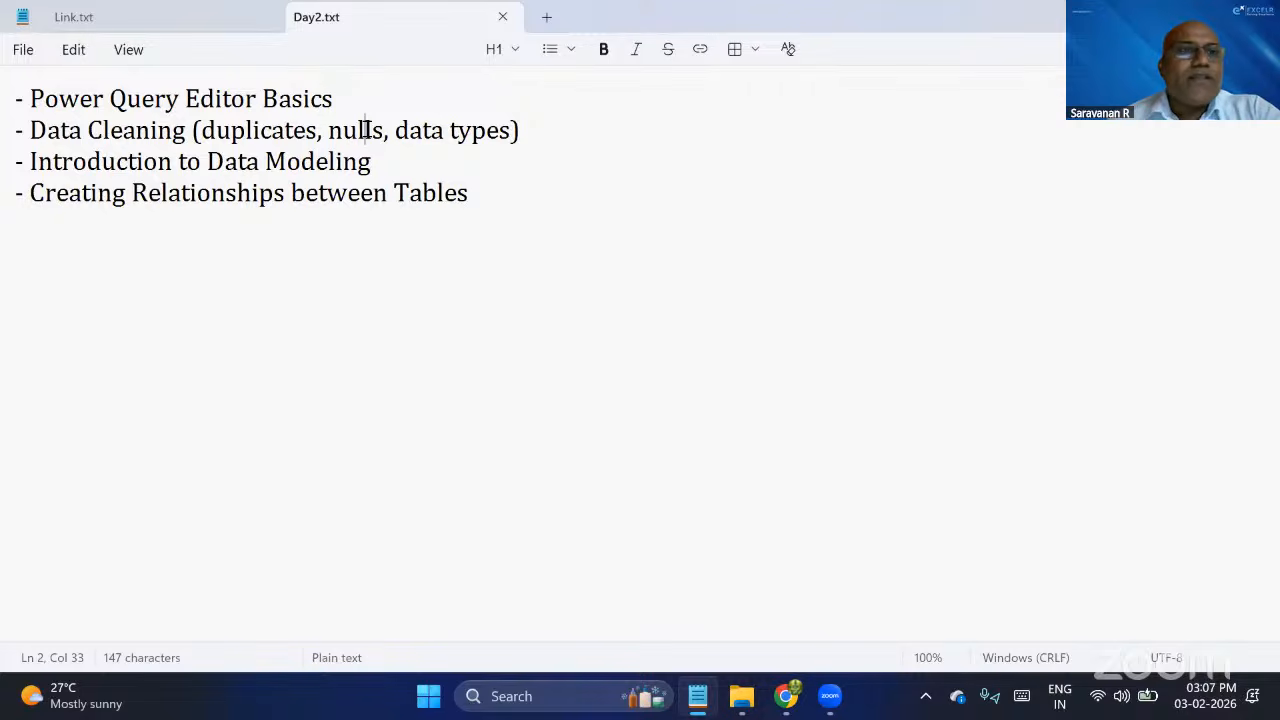
left_click_drag(26, 161, 420, 165)
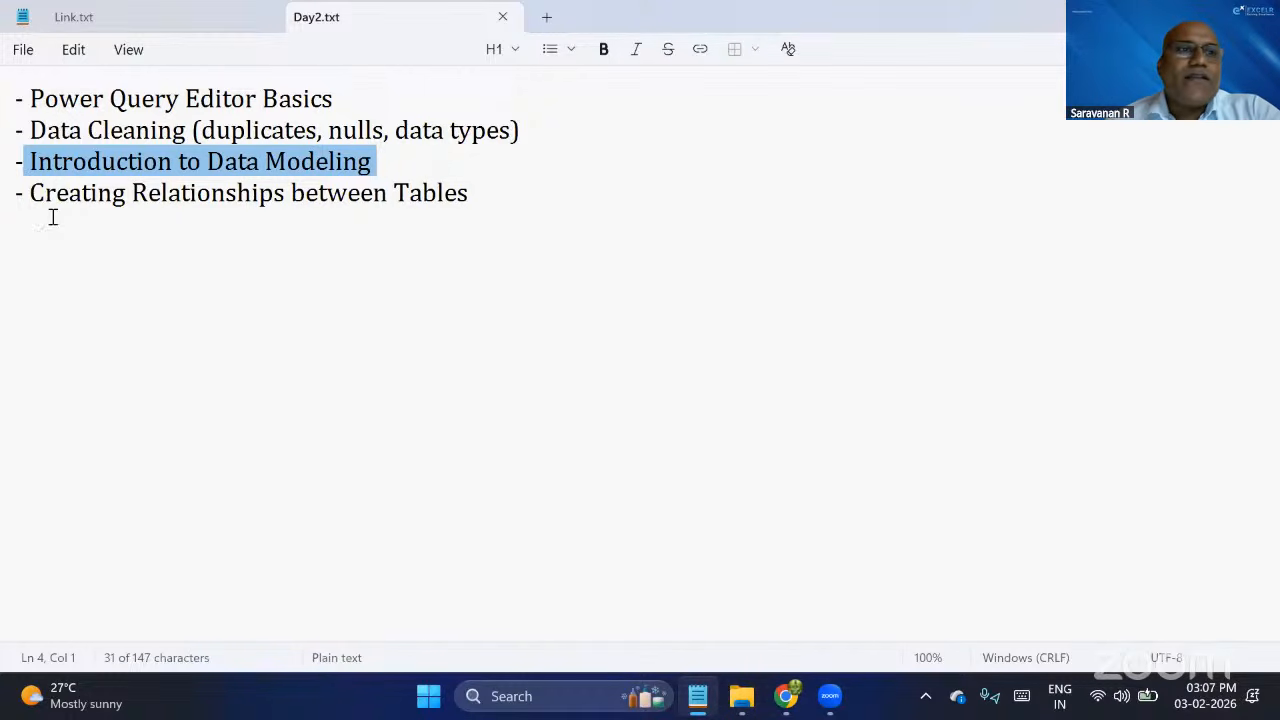
left_click_drag(31, 199, 408, 200)
left_click_drag(510, 197, 515, 197)
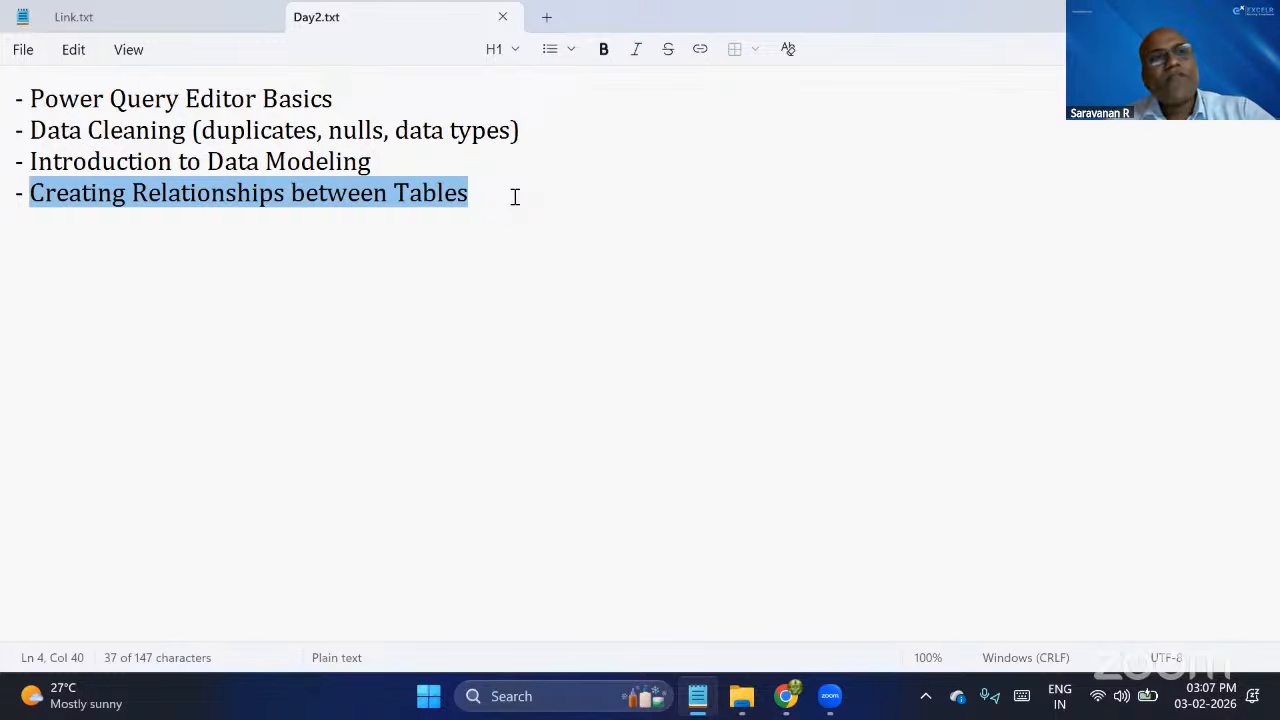
left_click(515, 197)
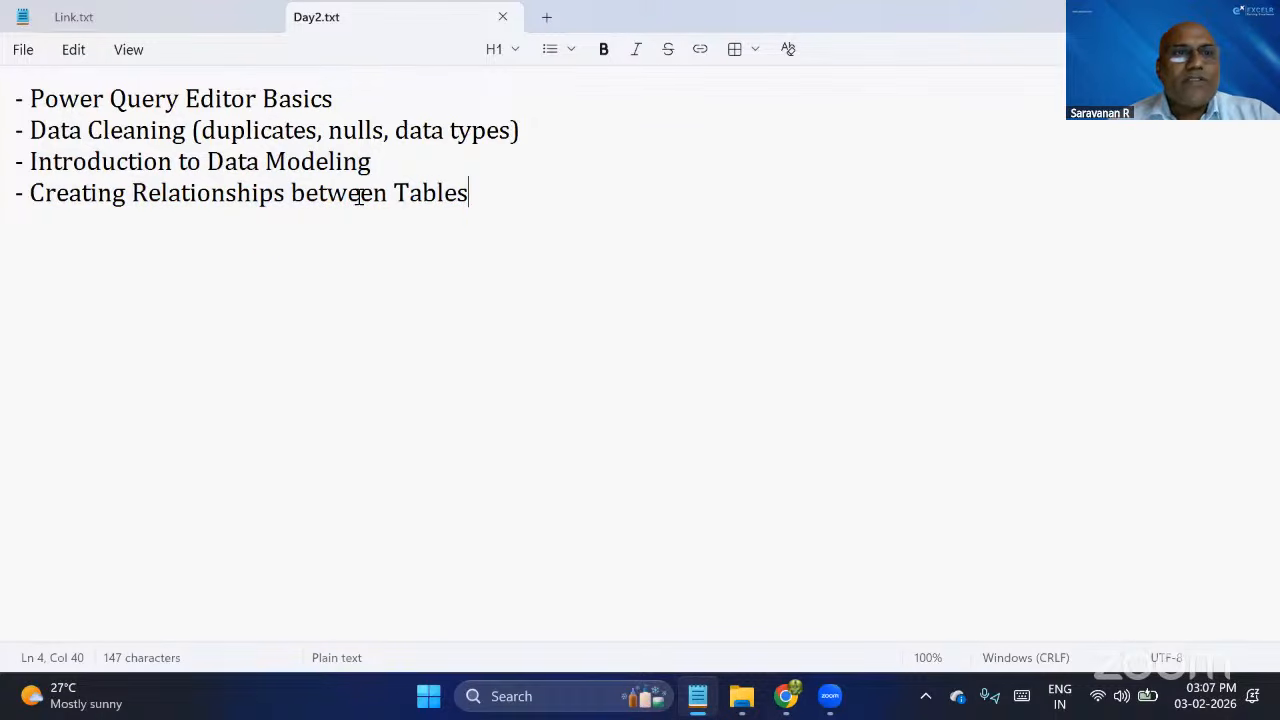
Select the first Google Drive folder link in Link.txt and switch to the Zoom window.
key("ctrl+Tab")
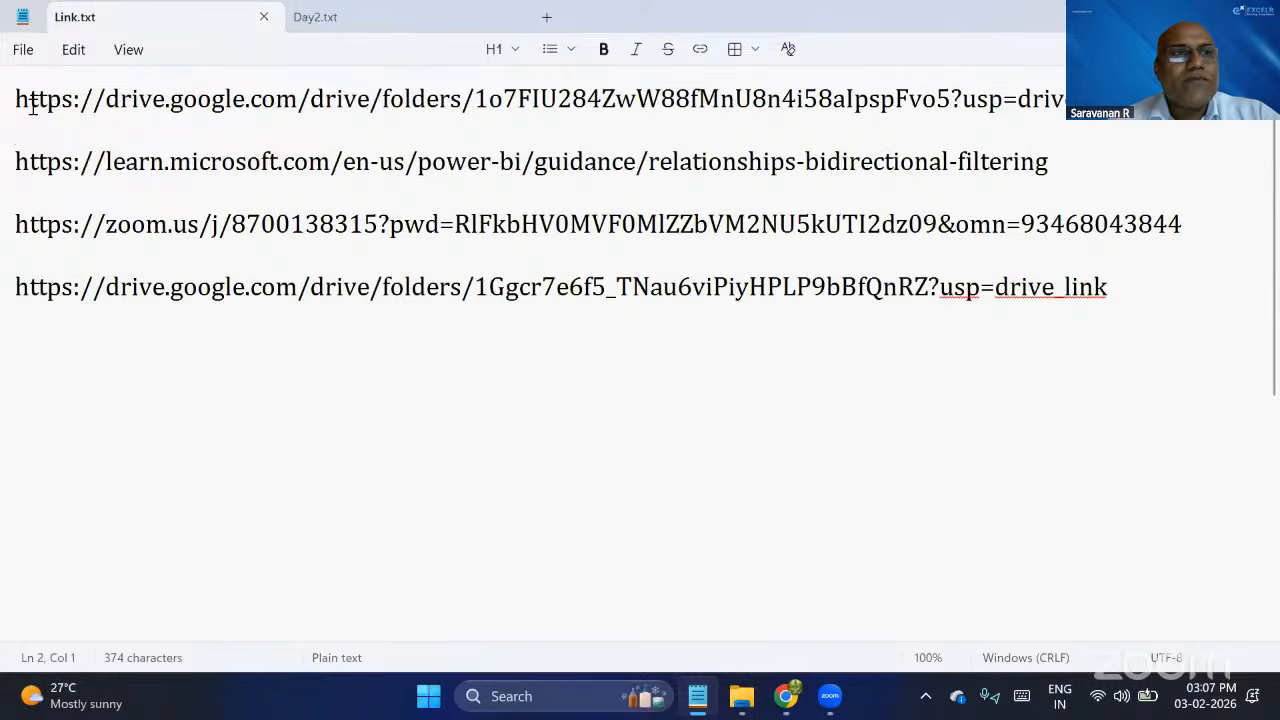
left_click(5, 107)
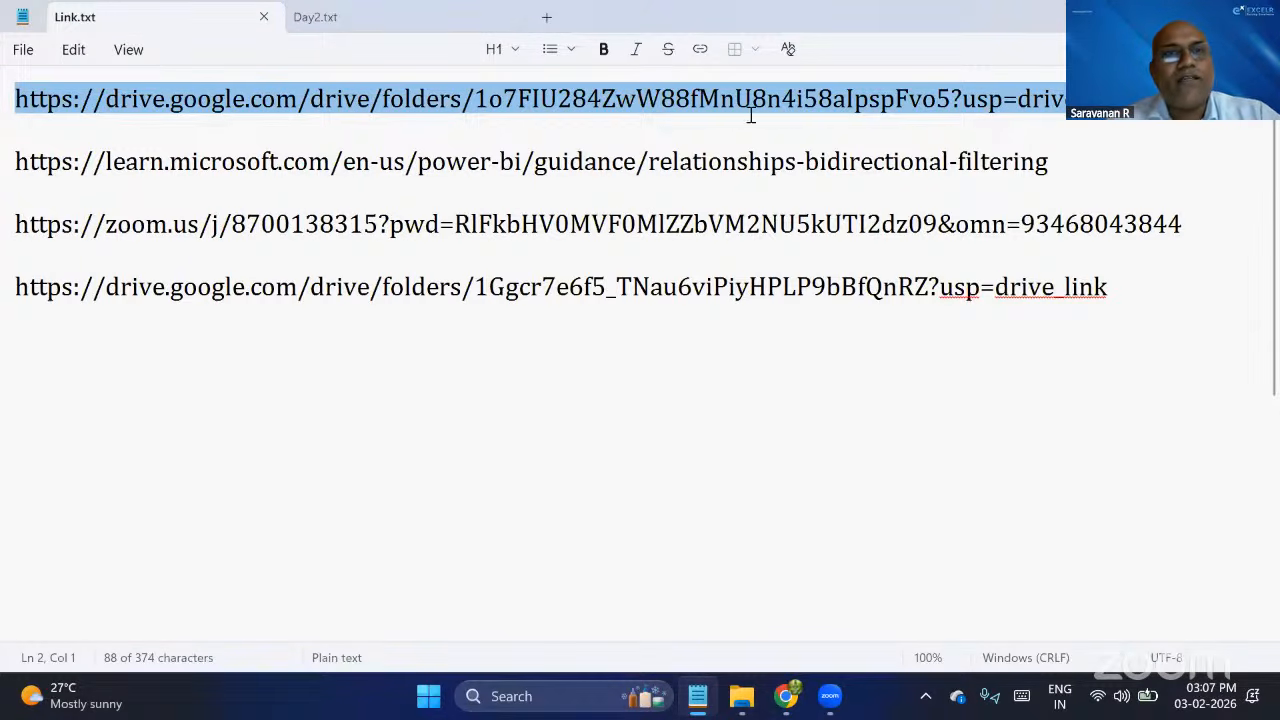
key("alt+Tab")
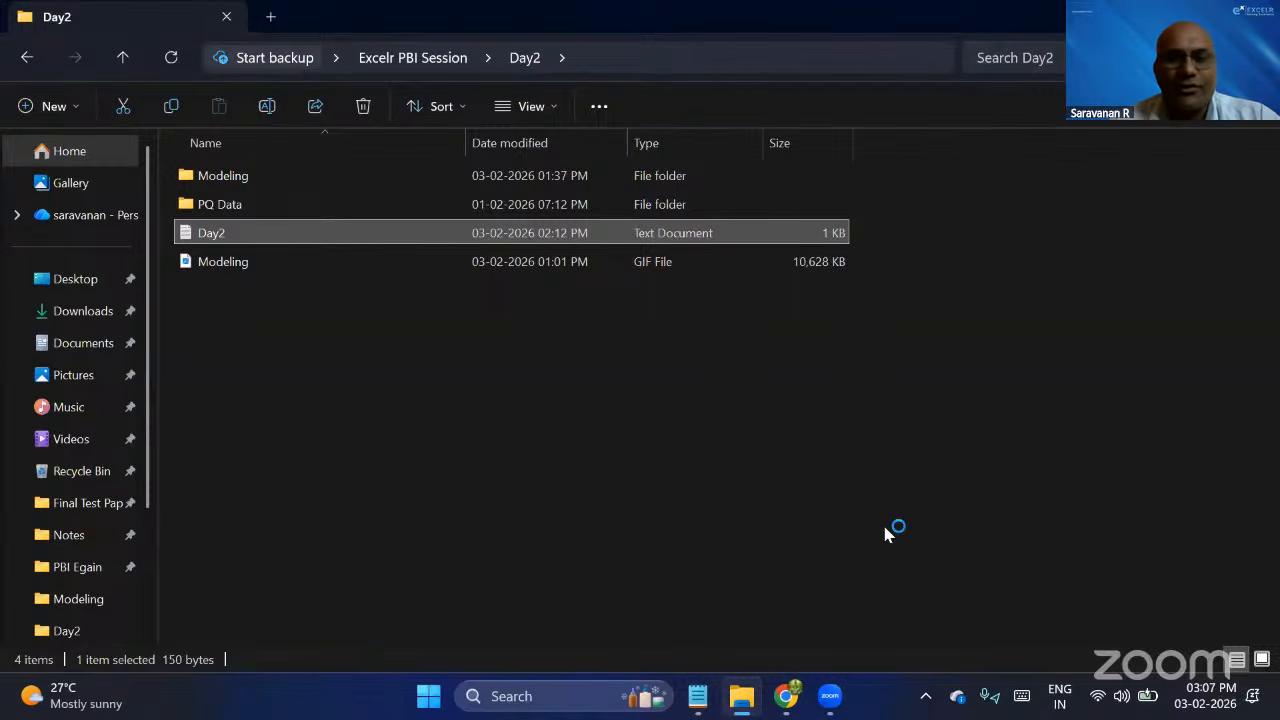
left_click(832, 702)
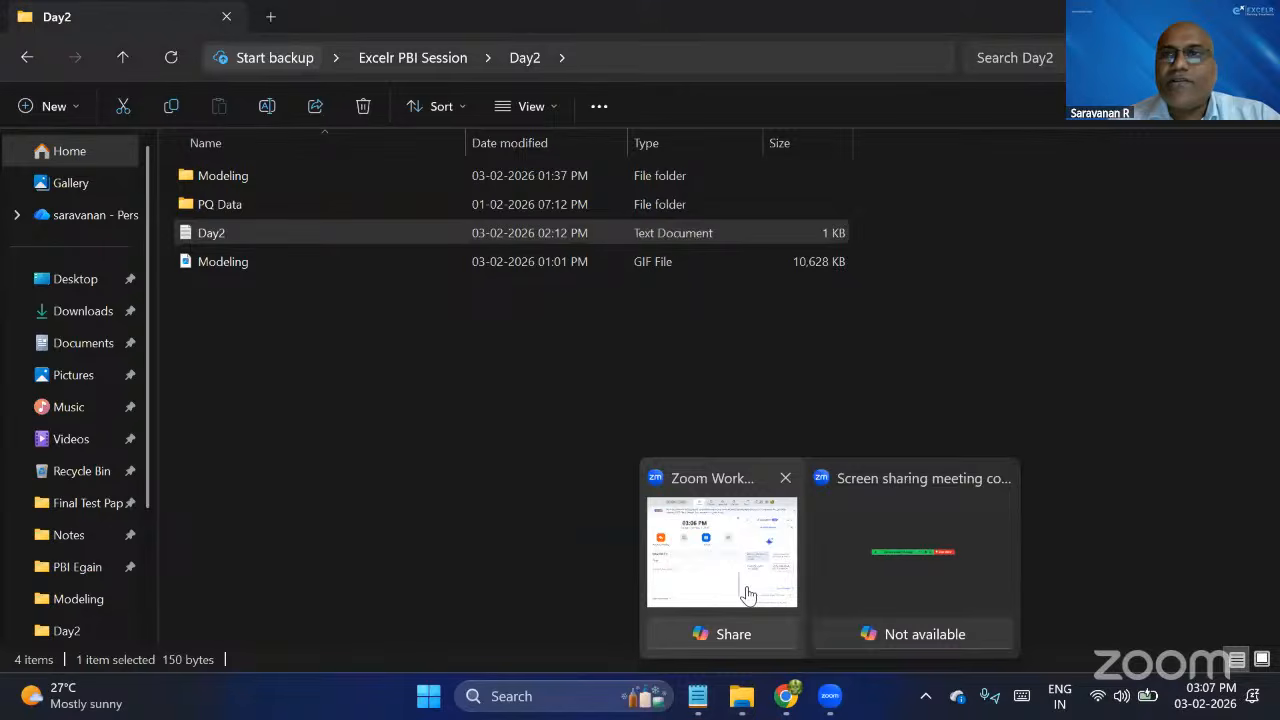
left_click(748, 595)
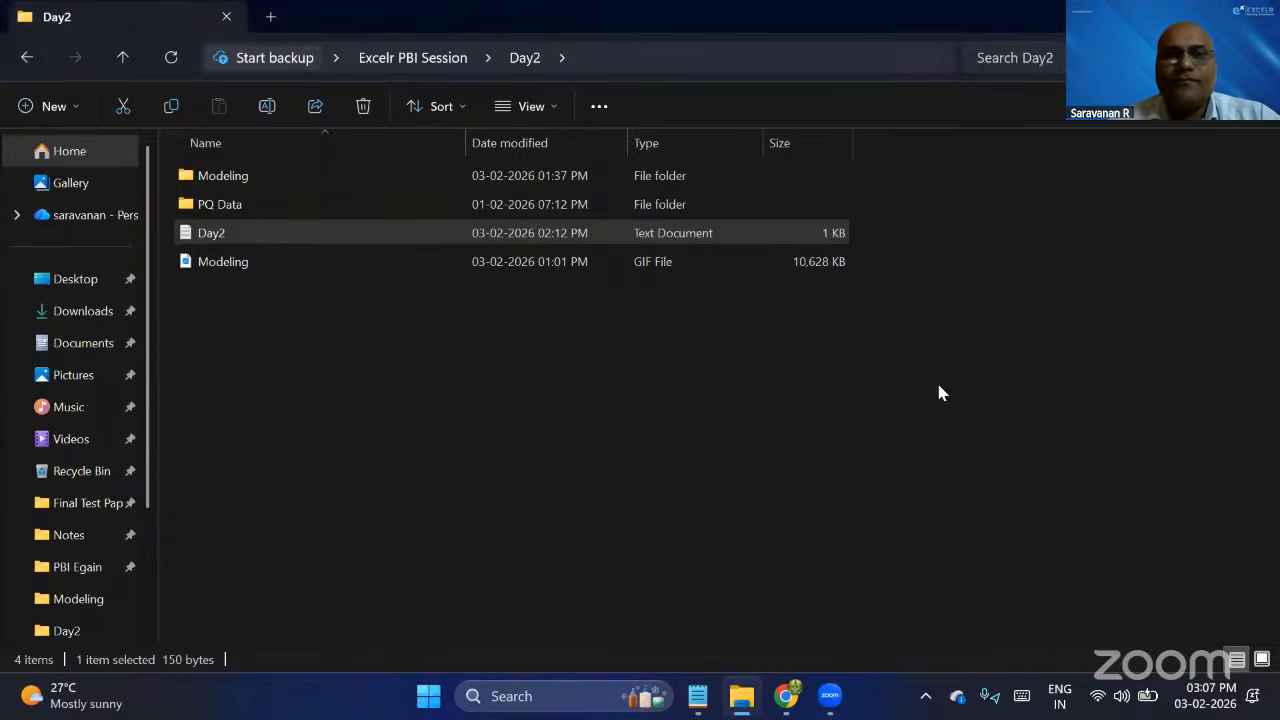
key("alt+Tab")
key("Tab")
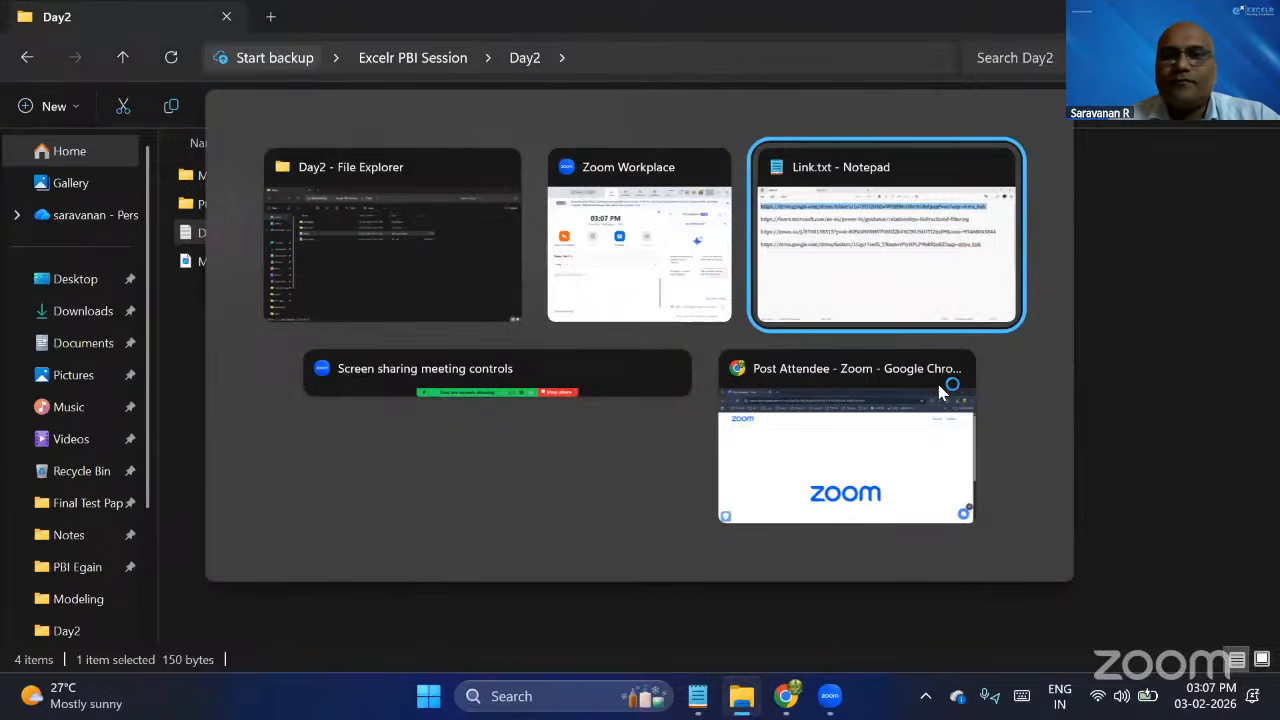
key("alt+Tab")
key("shift+Tab")
key("shift+Tab")
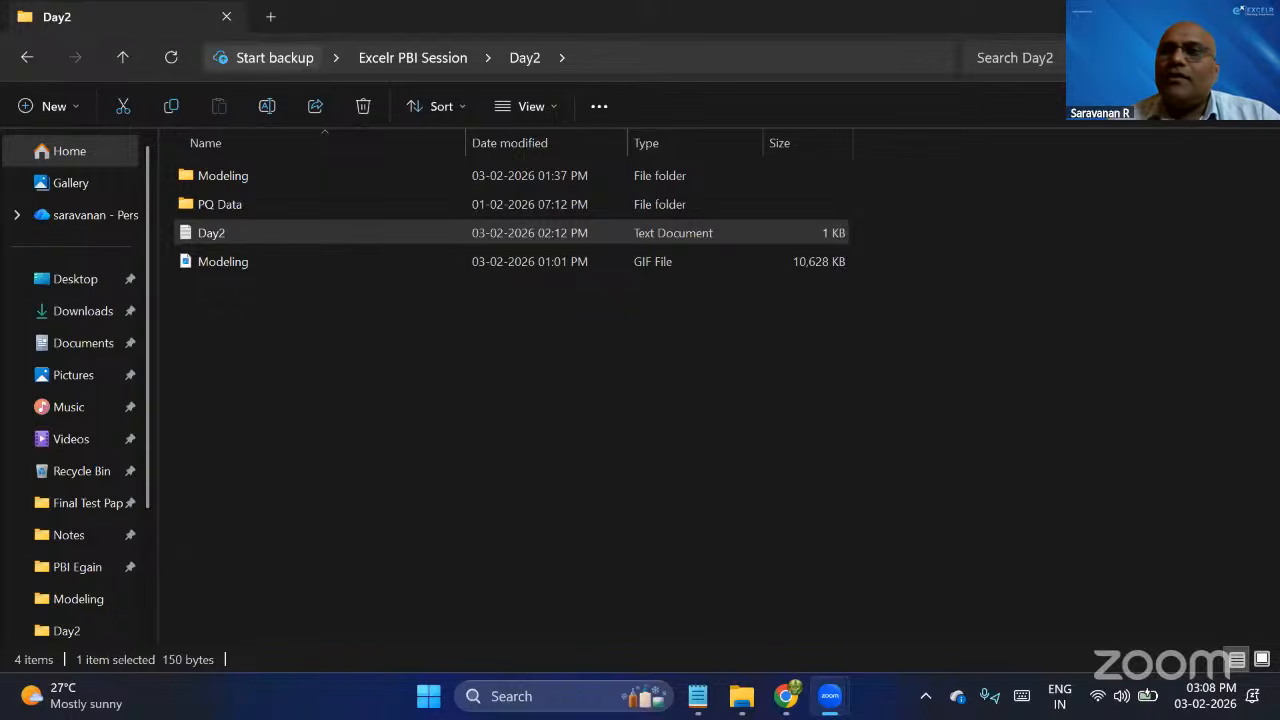
Launch Power BI Desktop from the desktop and create a blank report.
key("super+d")
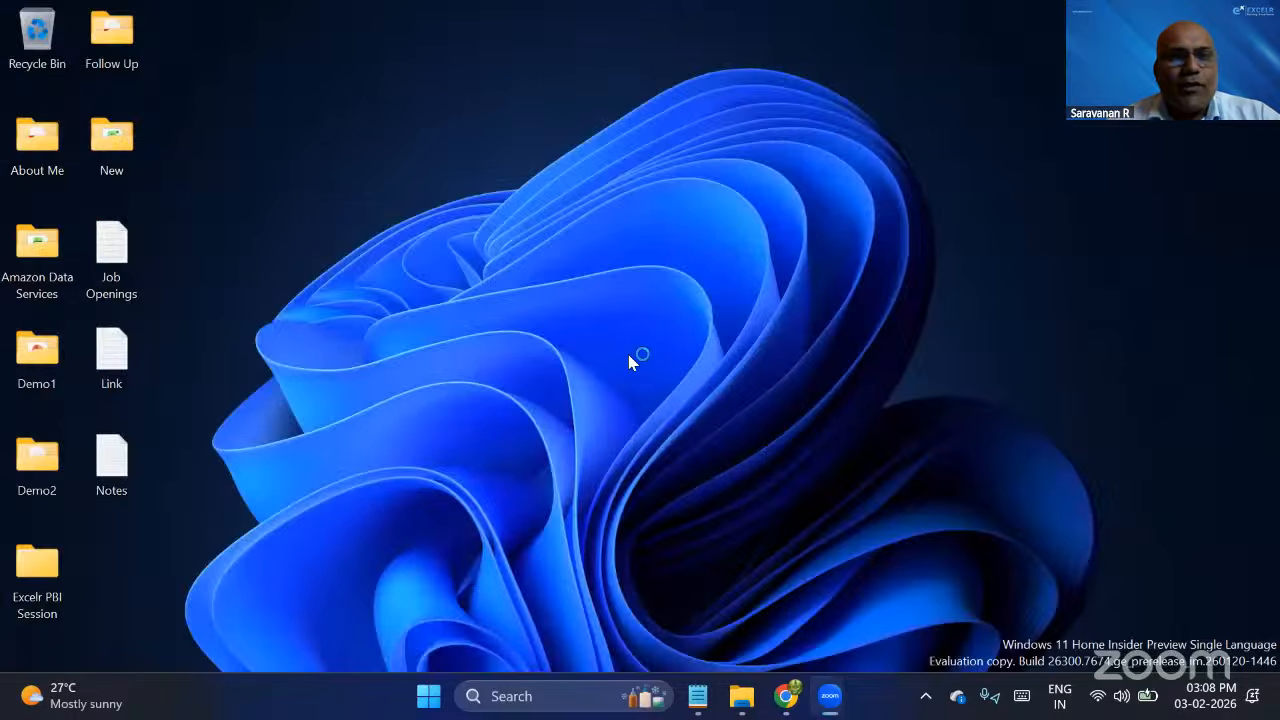
key("super")
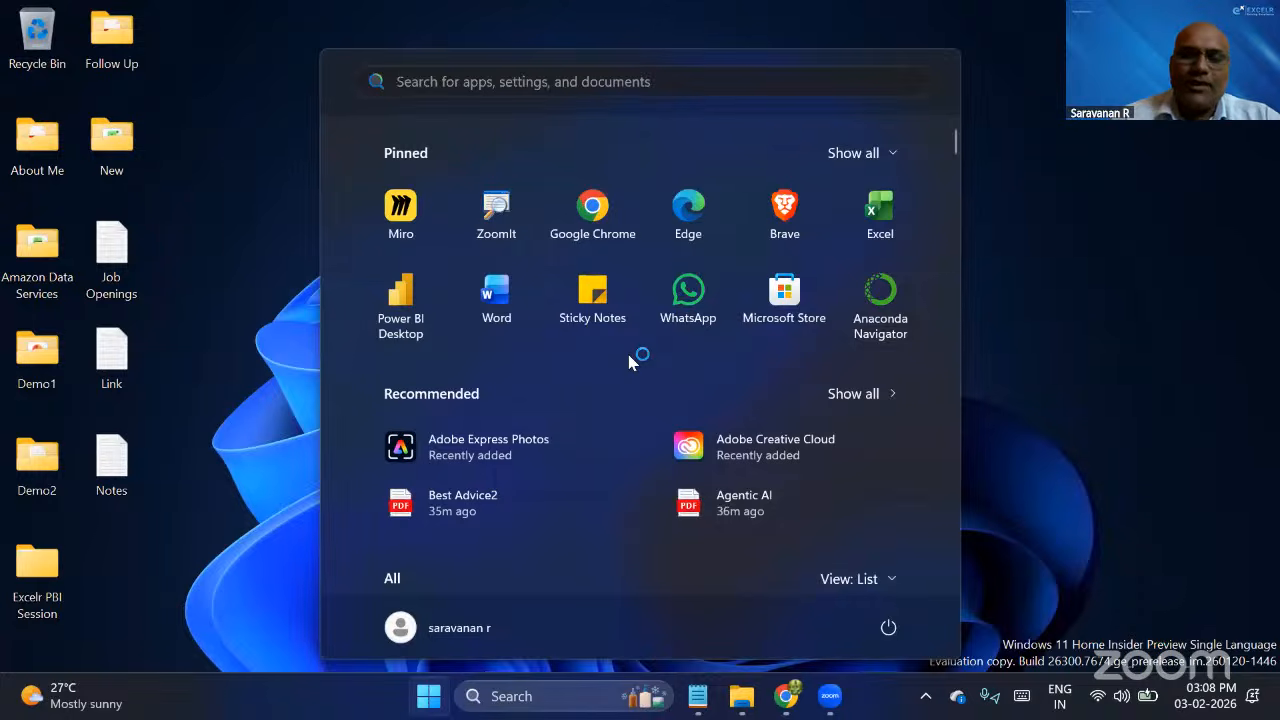
type("power")
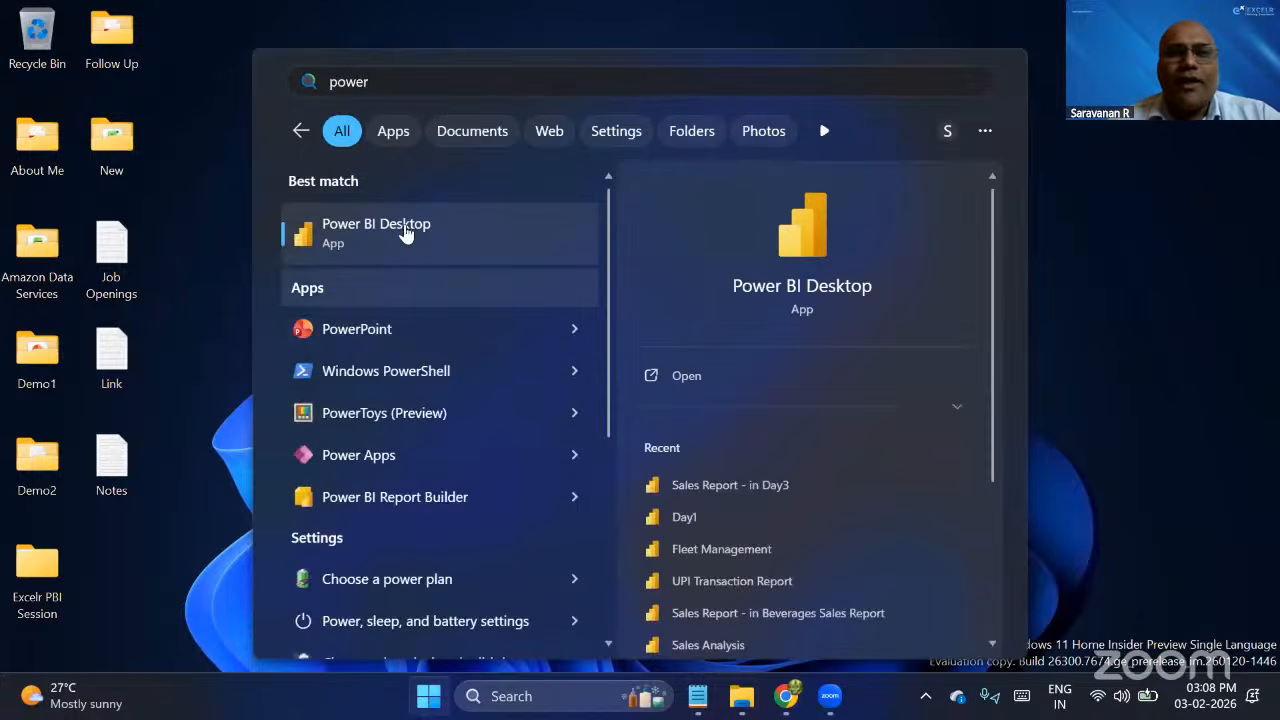
left_click(406, 234)
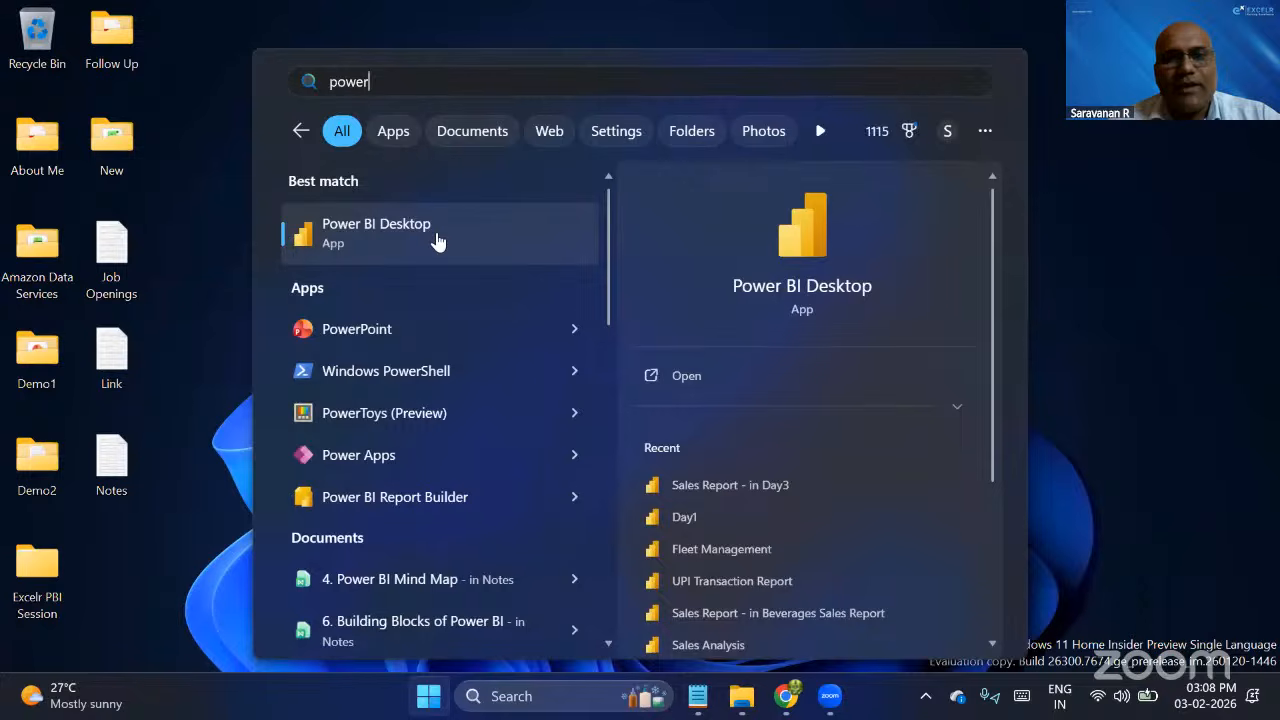
left_click(692, 380)
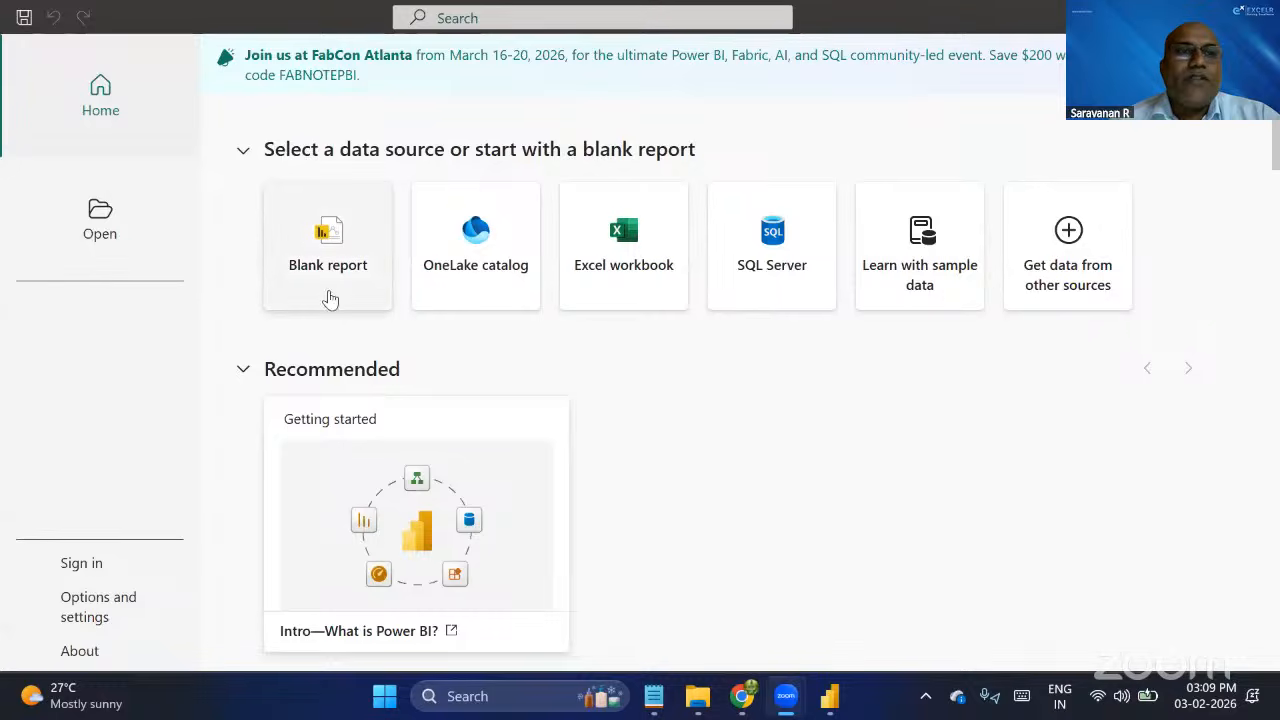
left_click(325, 240)
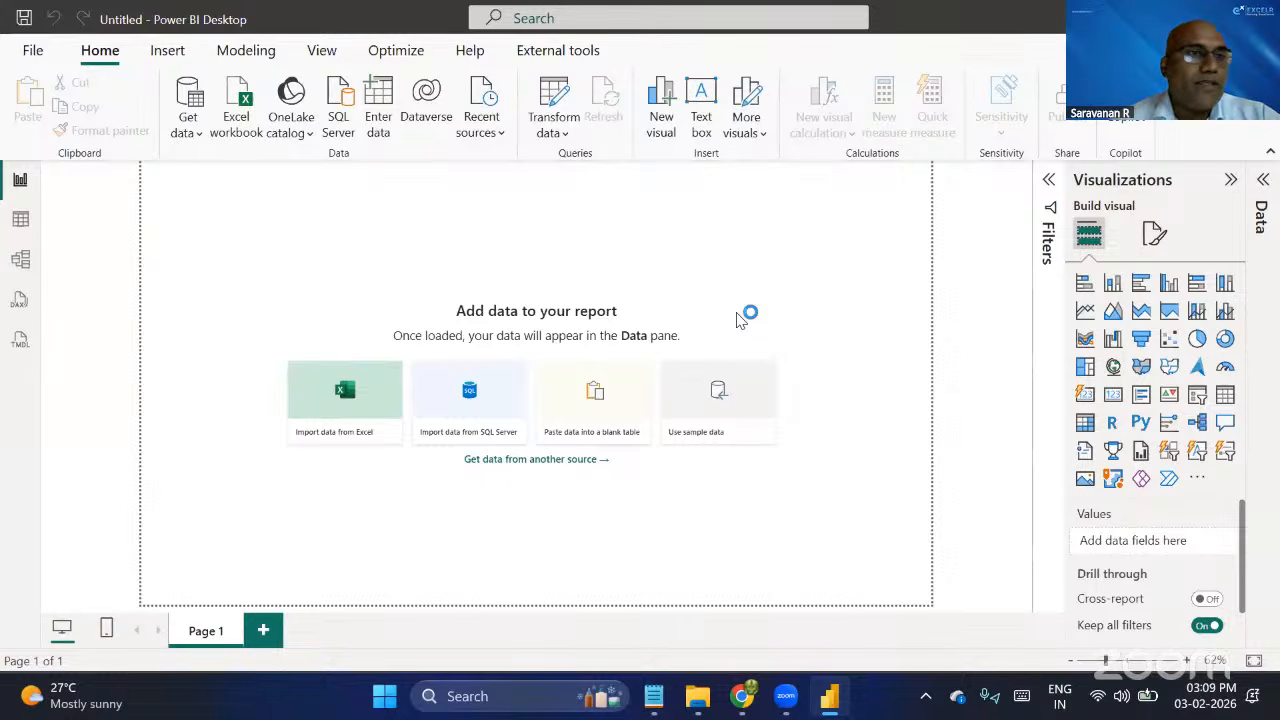
Save the report as Day2 in the Day2 folder of Excelr PBI Session on the Desktop.
left_click(34, 52)
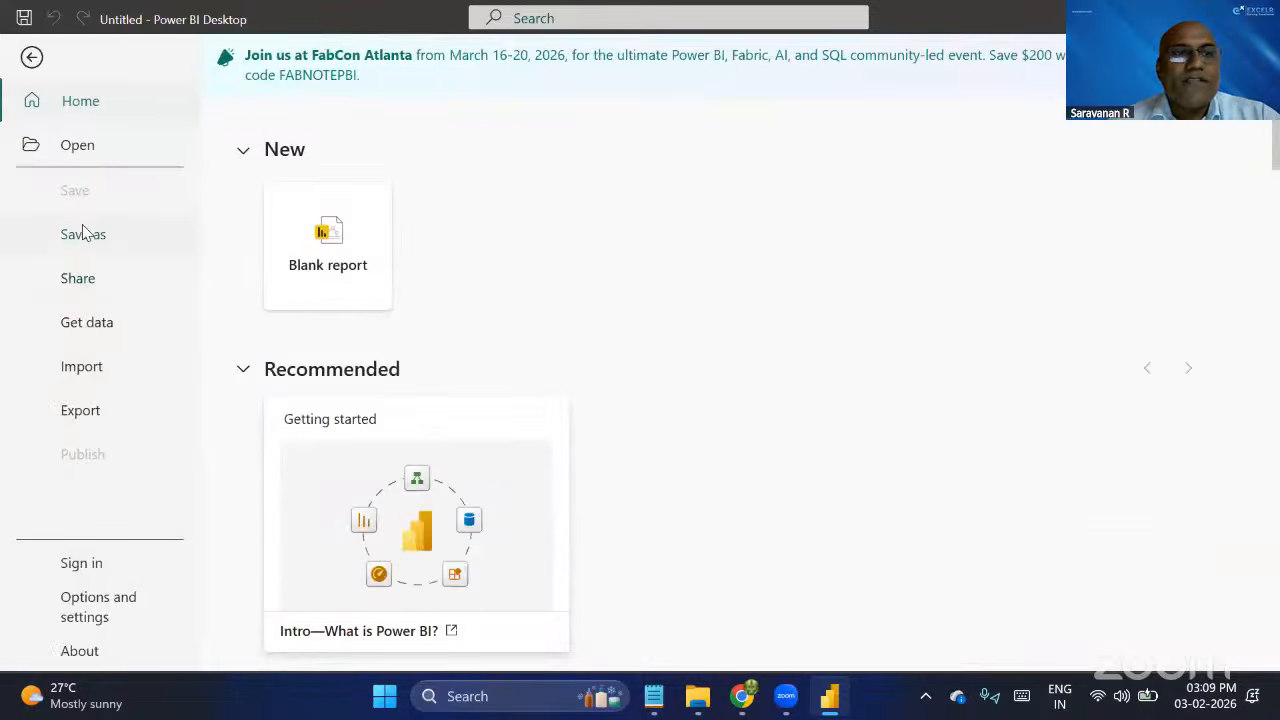
left_click(84, 233)
left_click(381, 367)
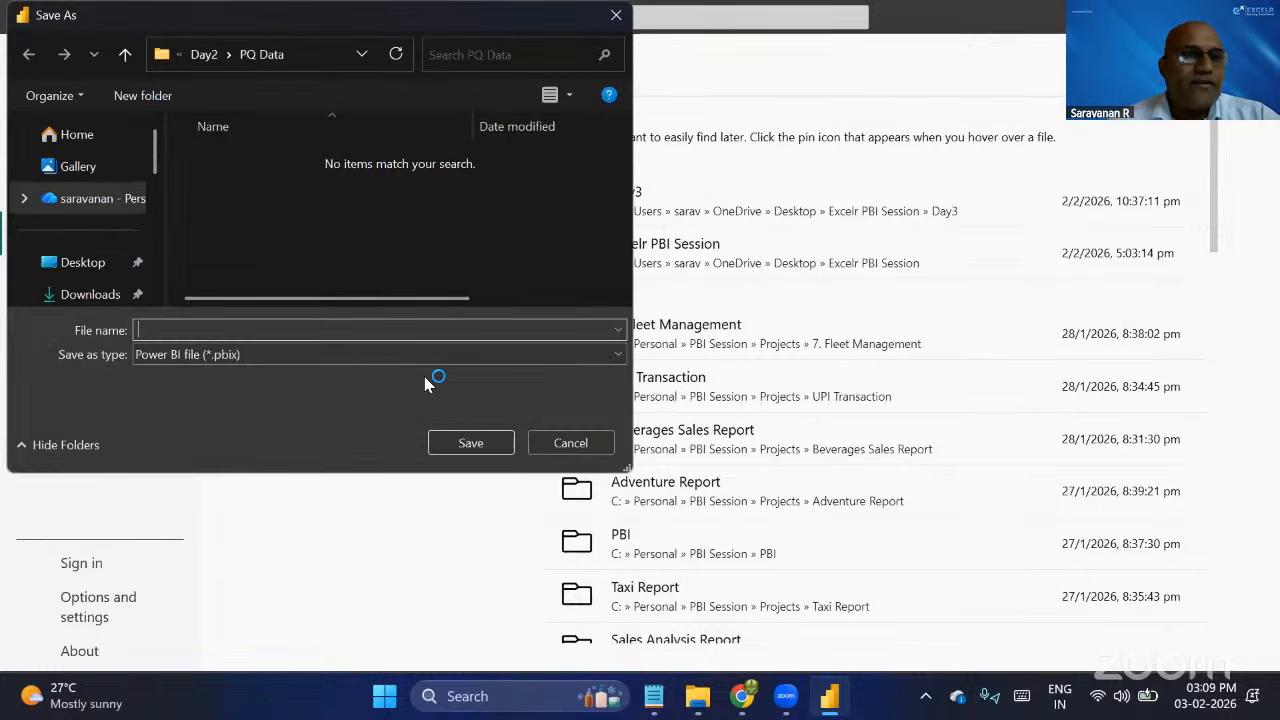
left_click(97, 268)
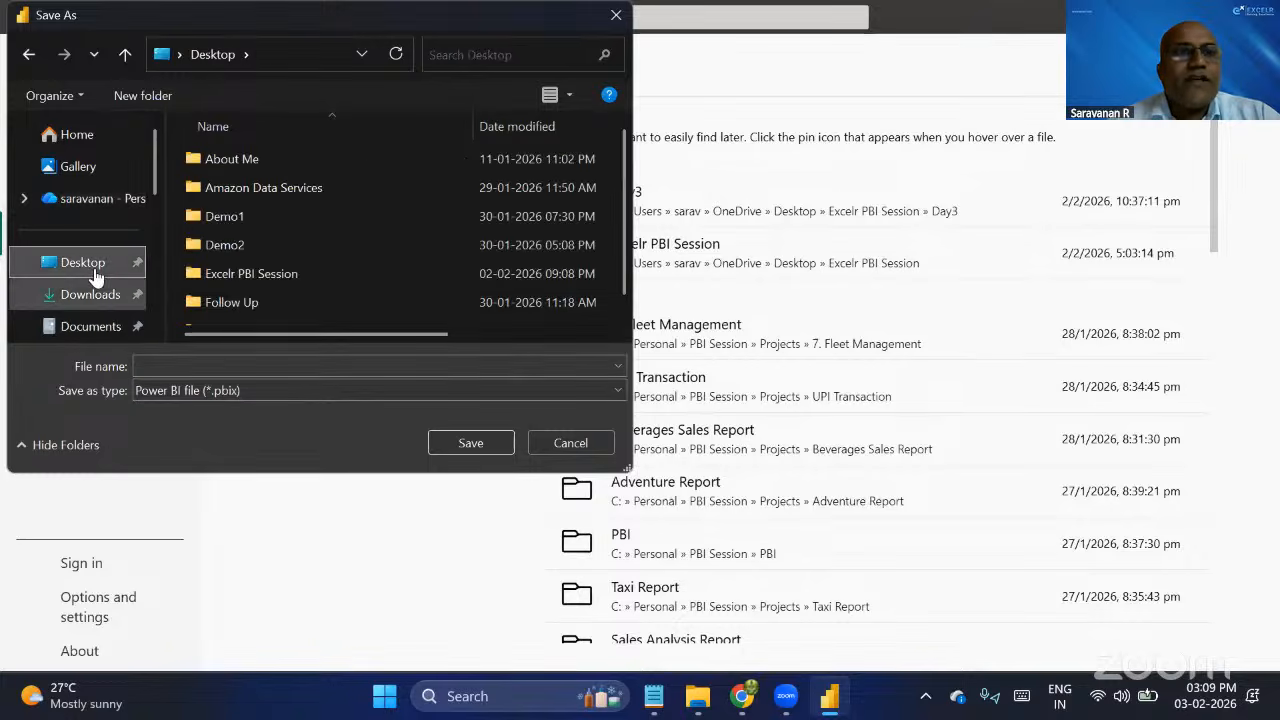
double_click(250, 279)
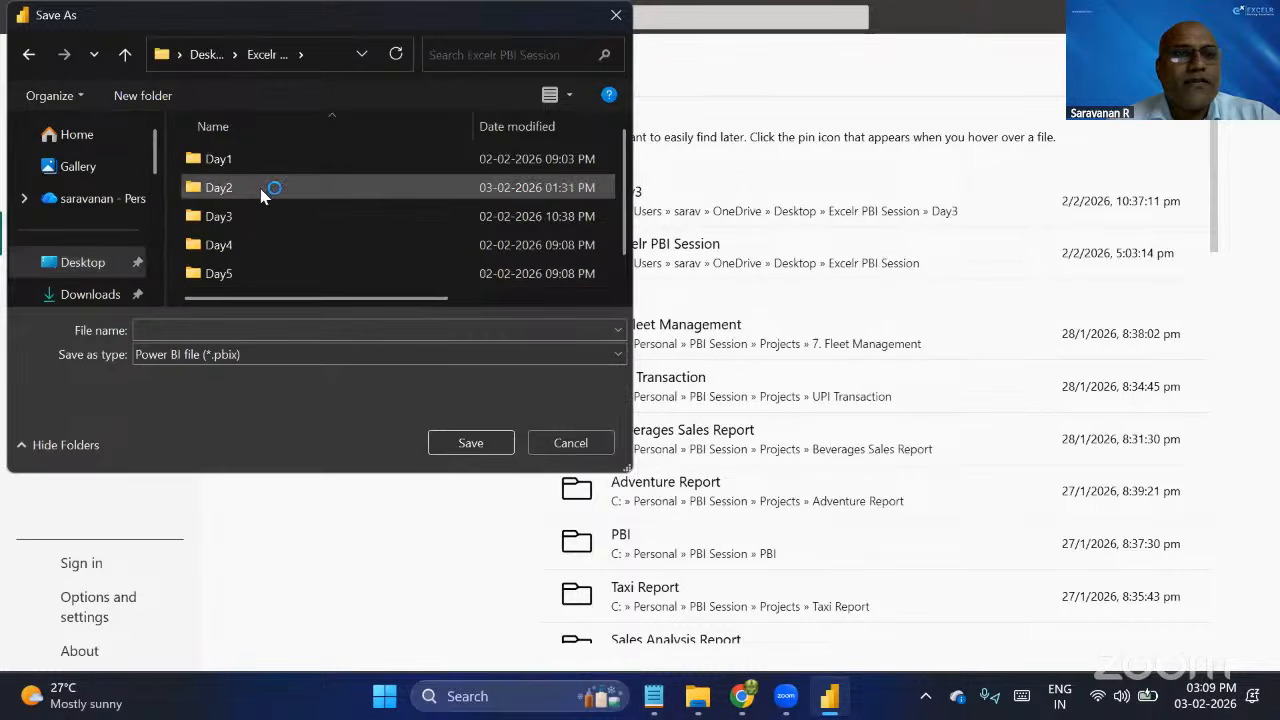
double_click(260, 187)
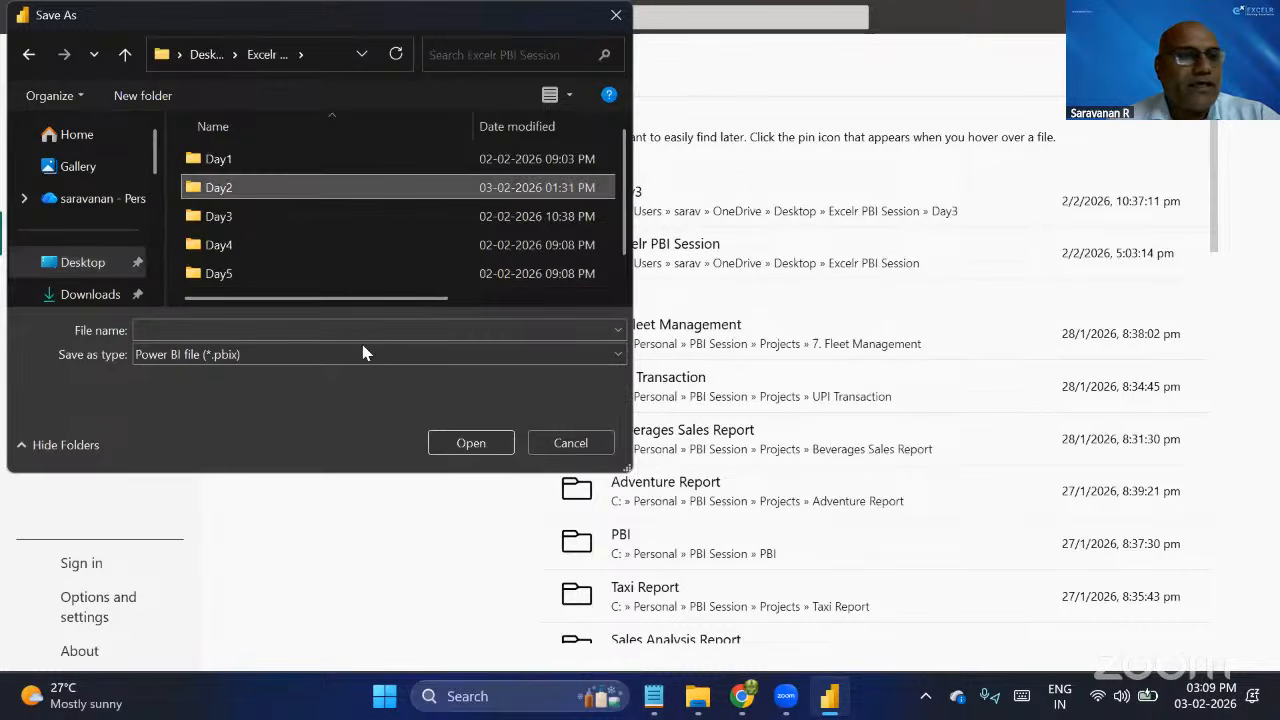
left_click(277, 341)
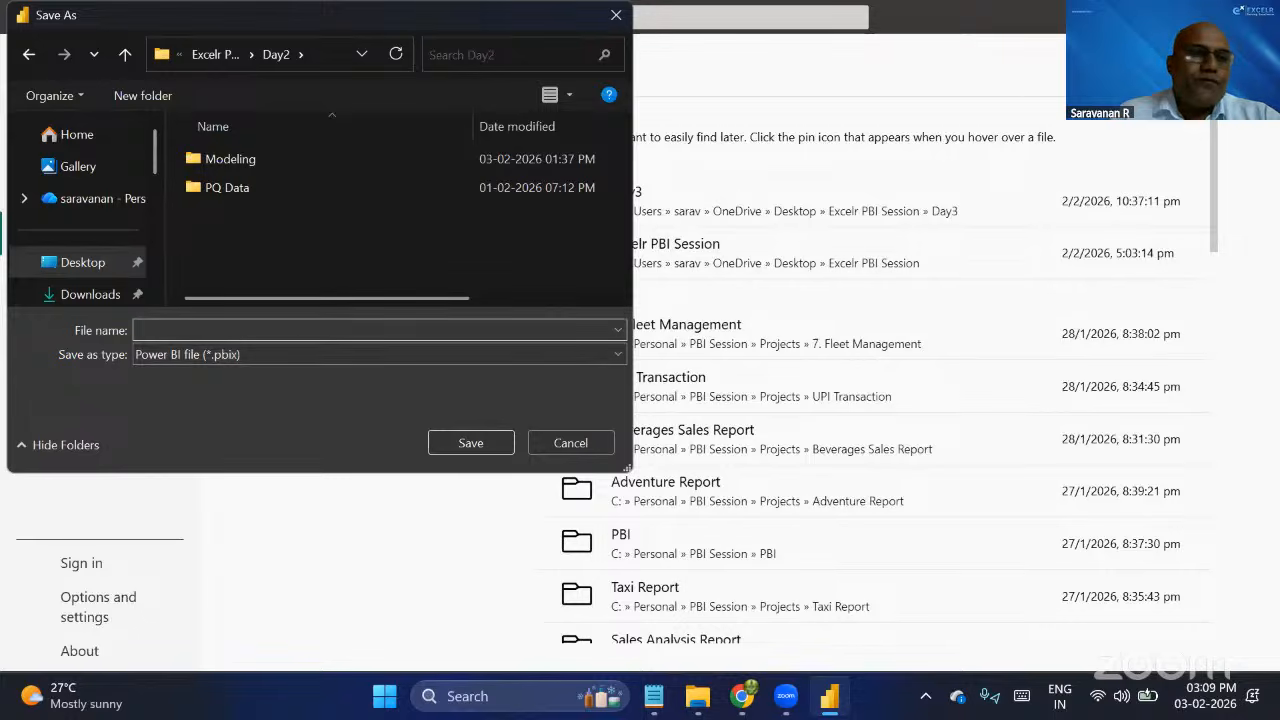
type("Day2")
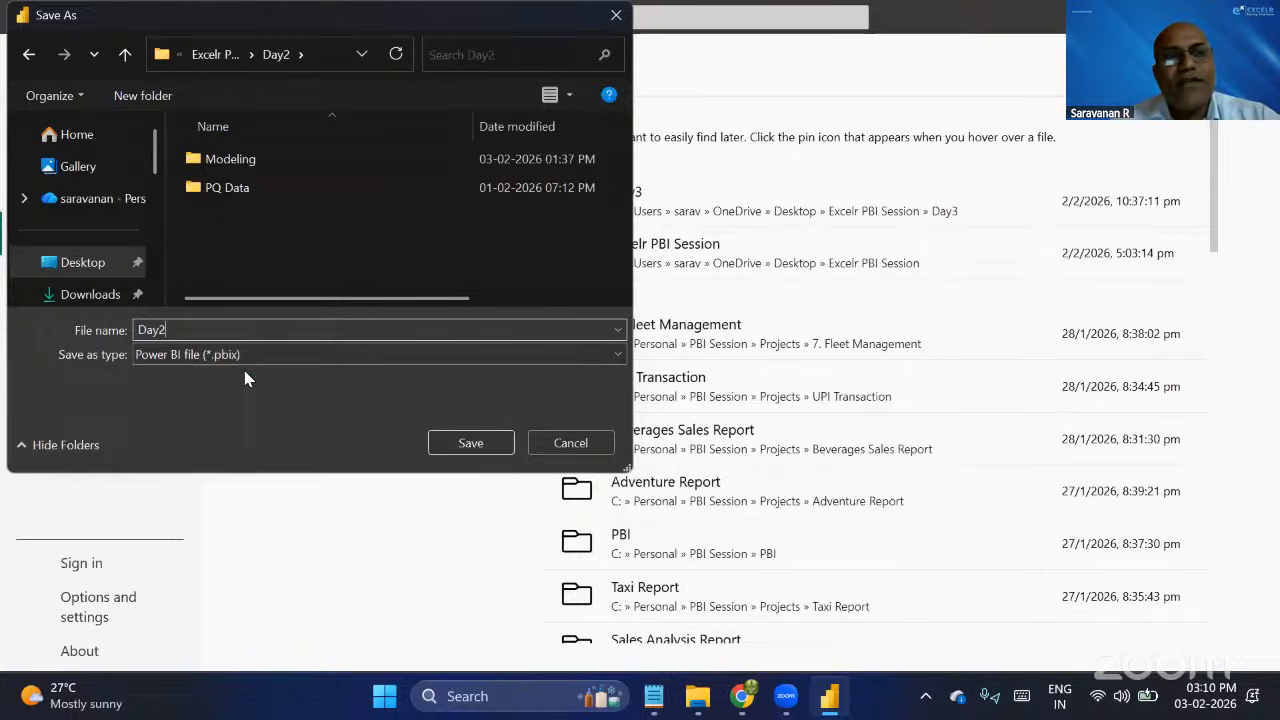
left_click(470, 444)
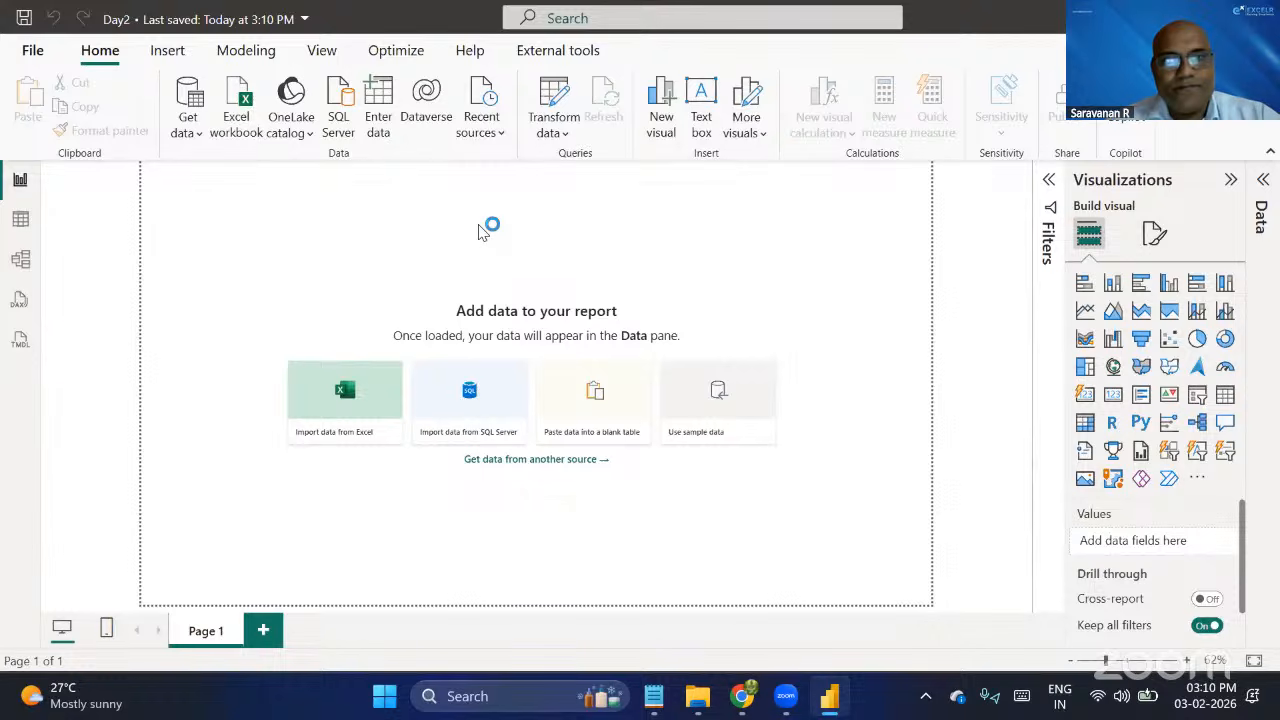
Show the common data sources, then switch to File Explorer and check the file types in the PQ Data folder, fitting the Type column's width.
left_click(188, 128)
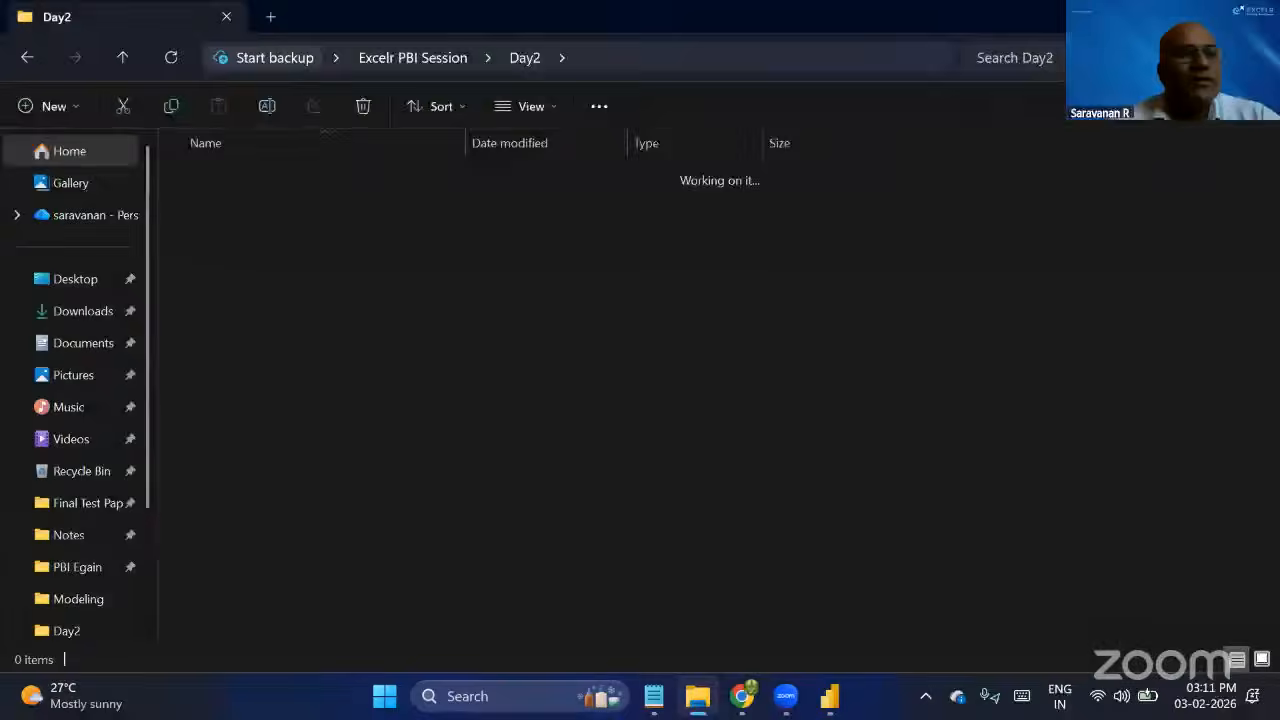
double_click(255, 175)
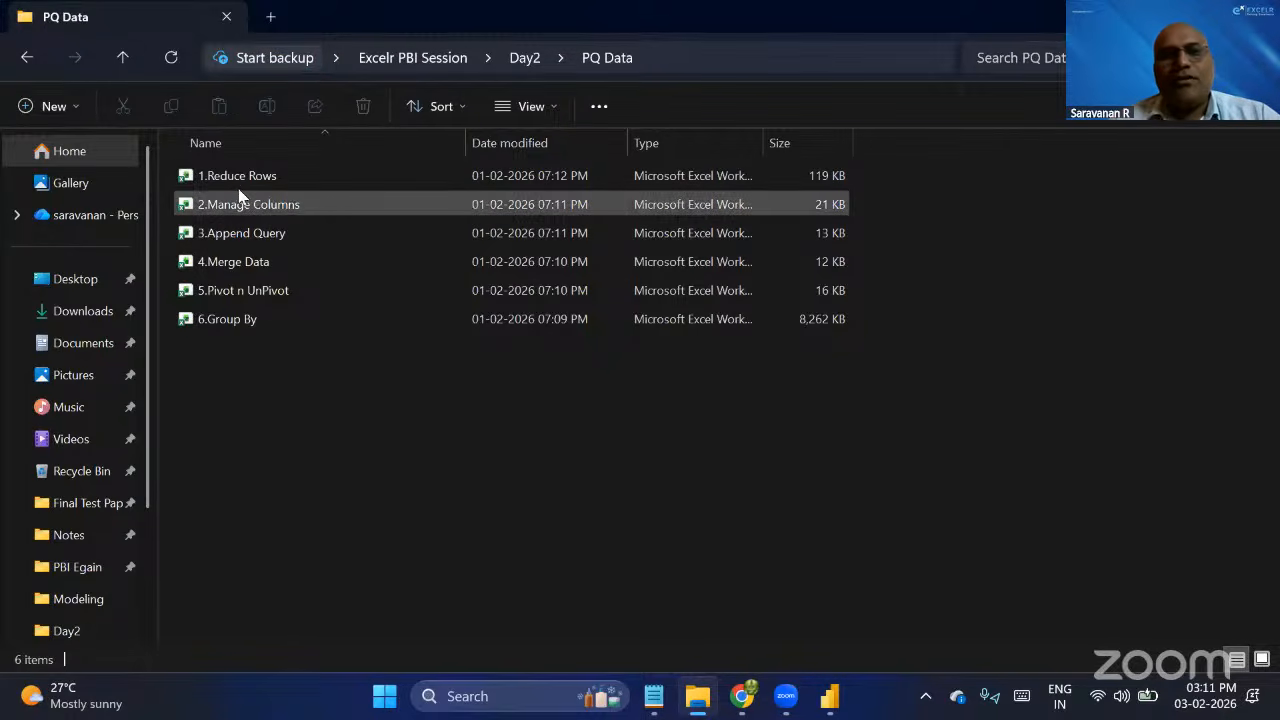
left_click(262, 176)
left_click(292, 230)
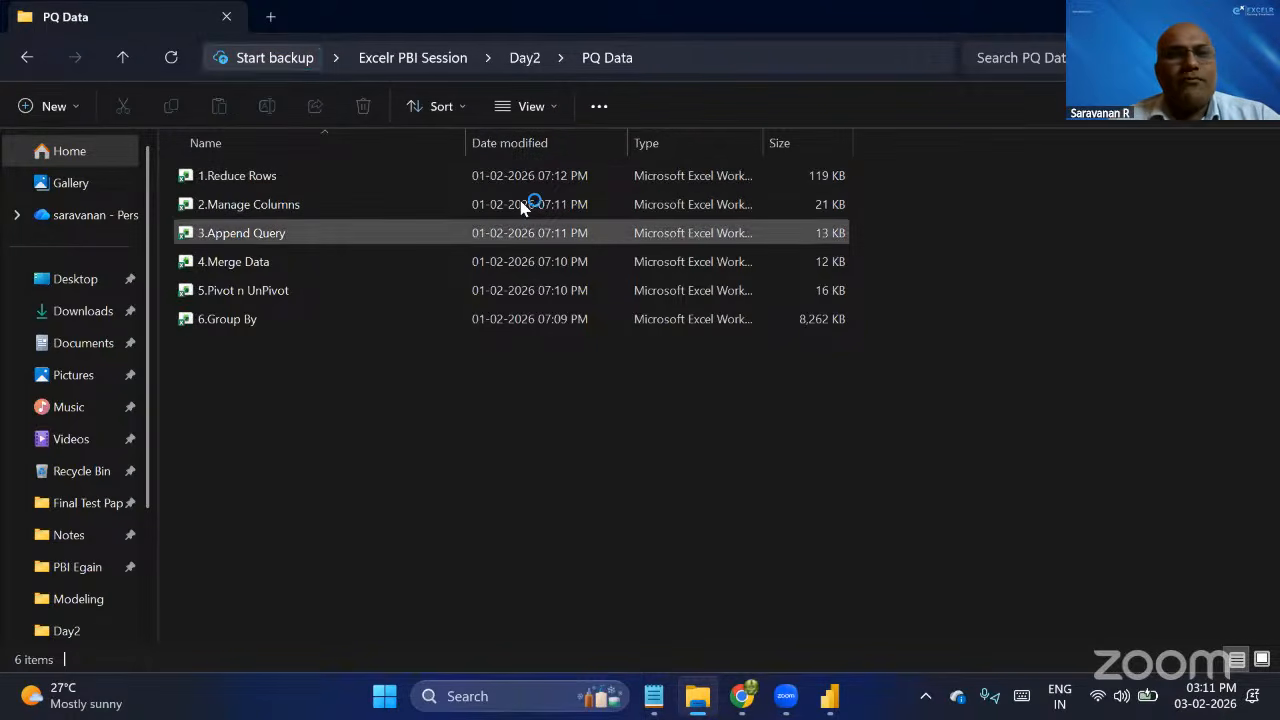
left_click(645, 204)
double_click(765, 142)
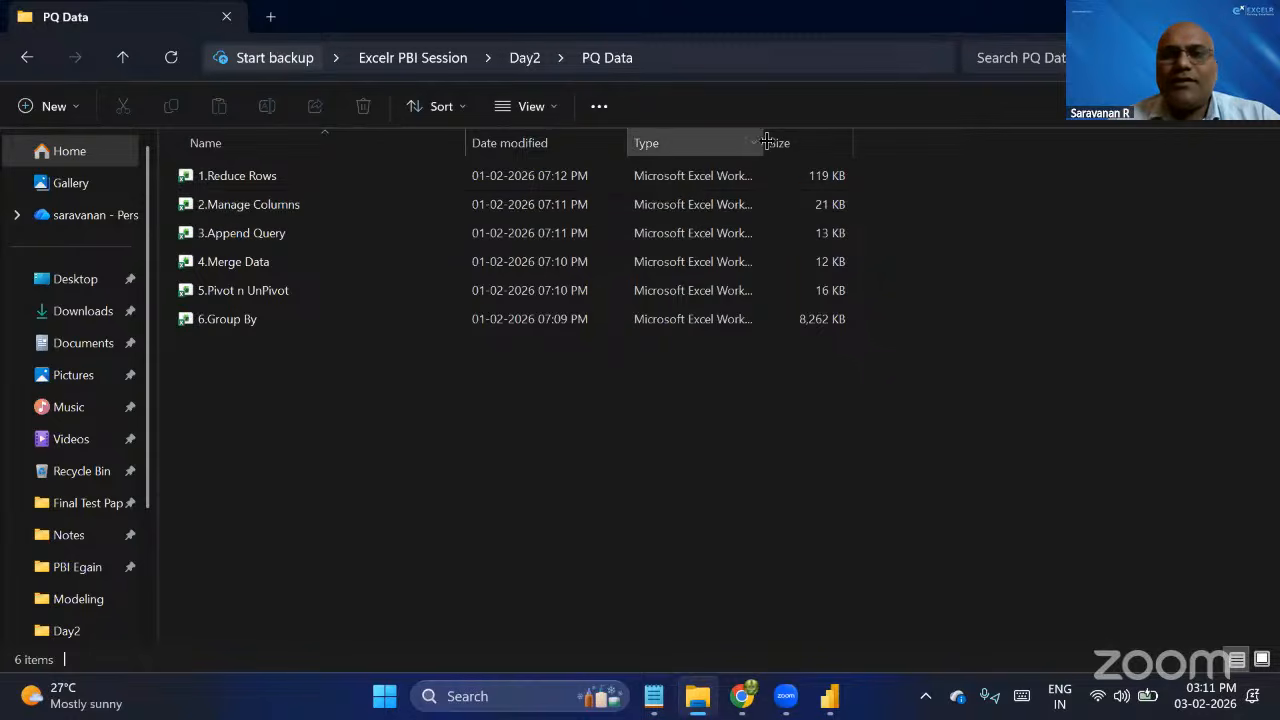
left_click(755, 180)
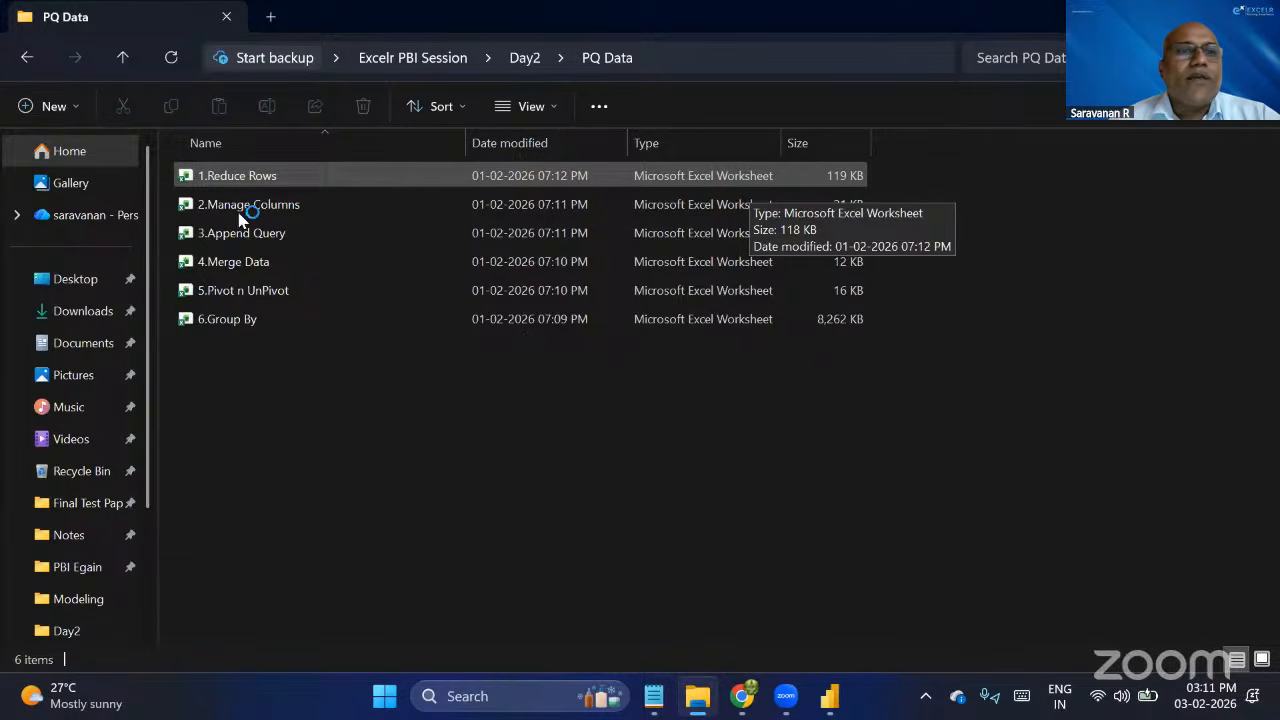
Switch back to Power BI Desktop and open the 1.Reduce Rows workbook from the PQ Data folder as an Excel data source.
key("alt+Tab")
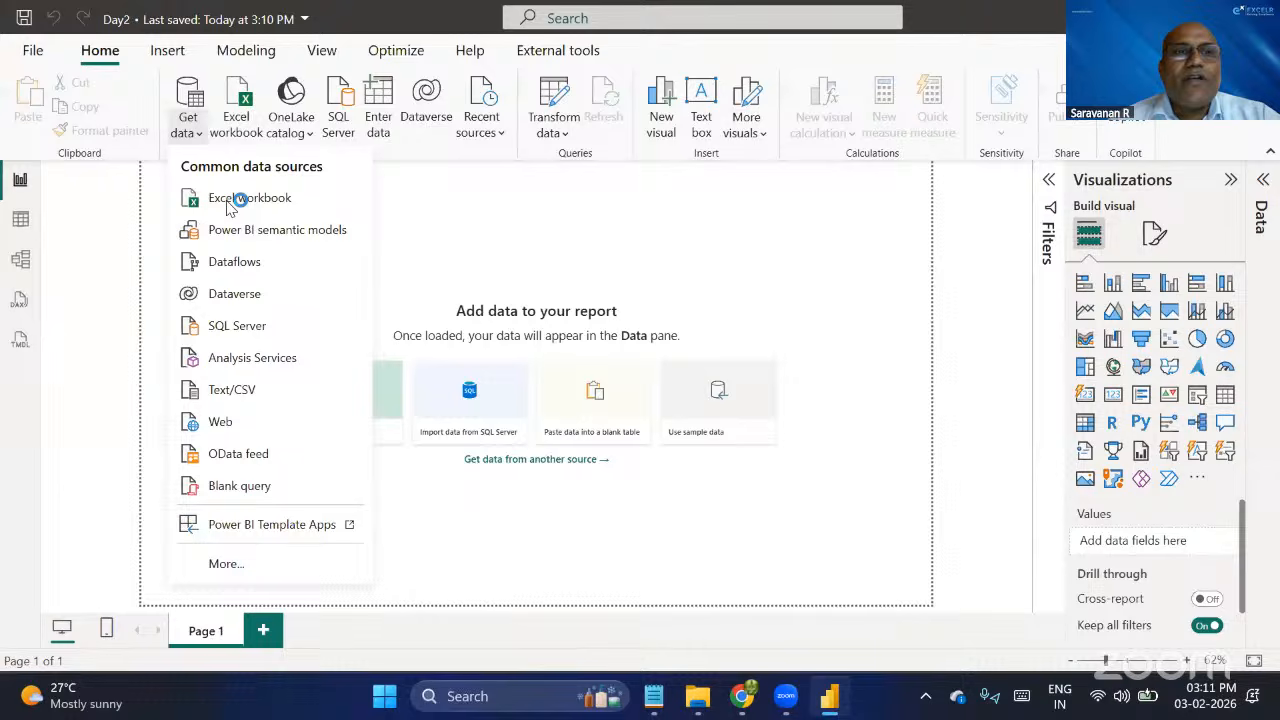
left_click(278, 200)
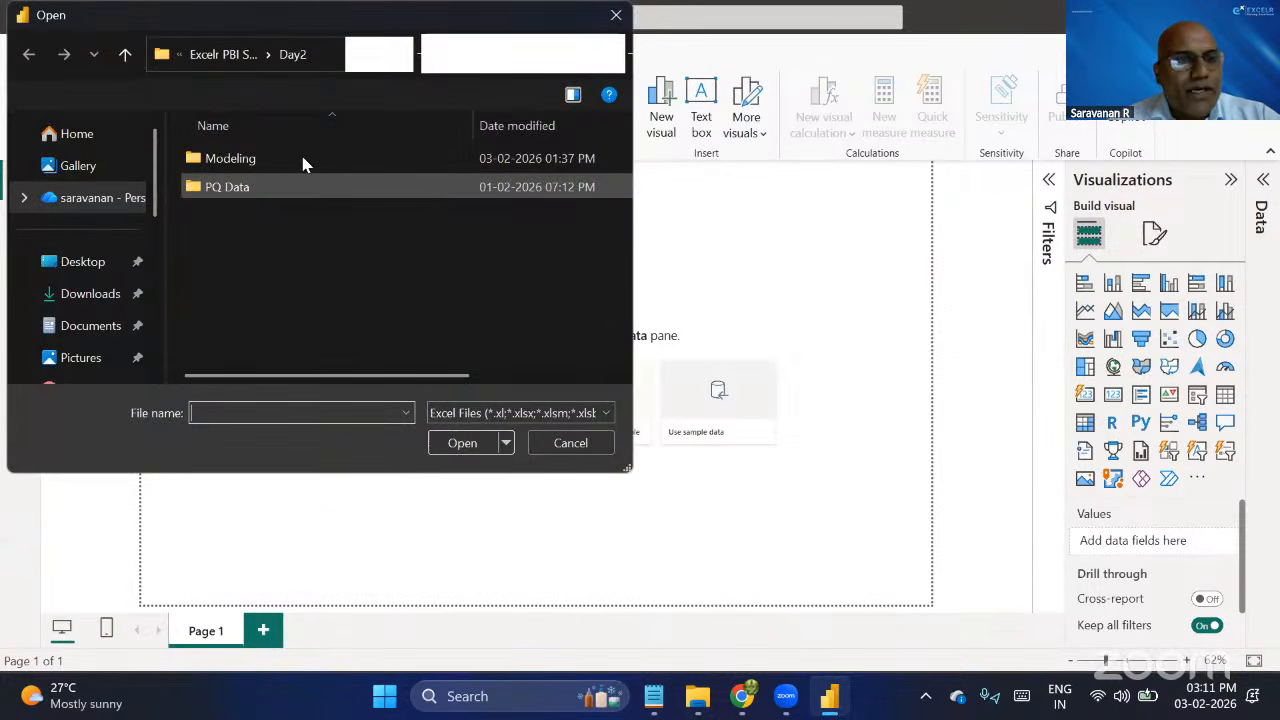
double_click(231, 193)
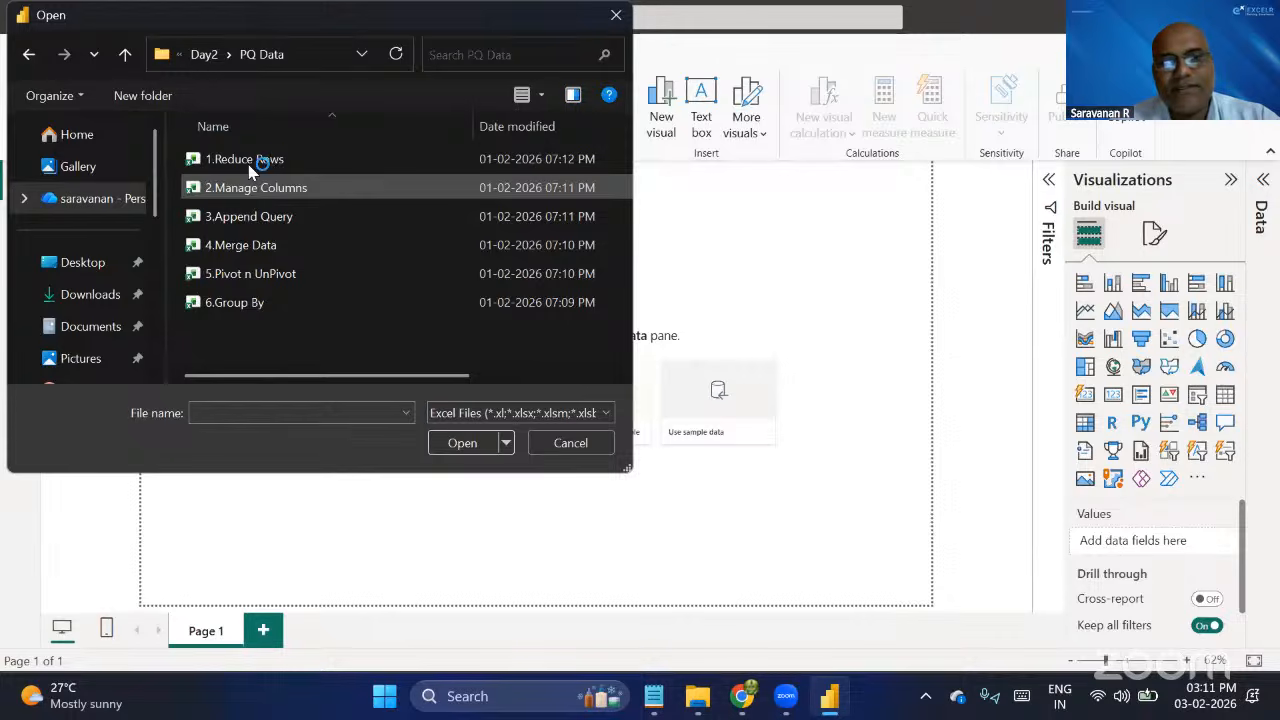
left_click(248, 164)
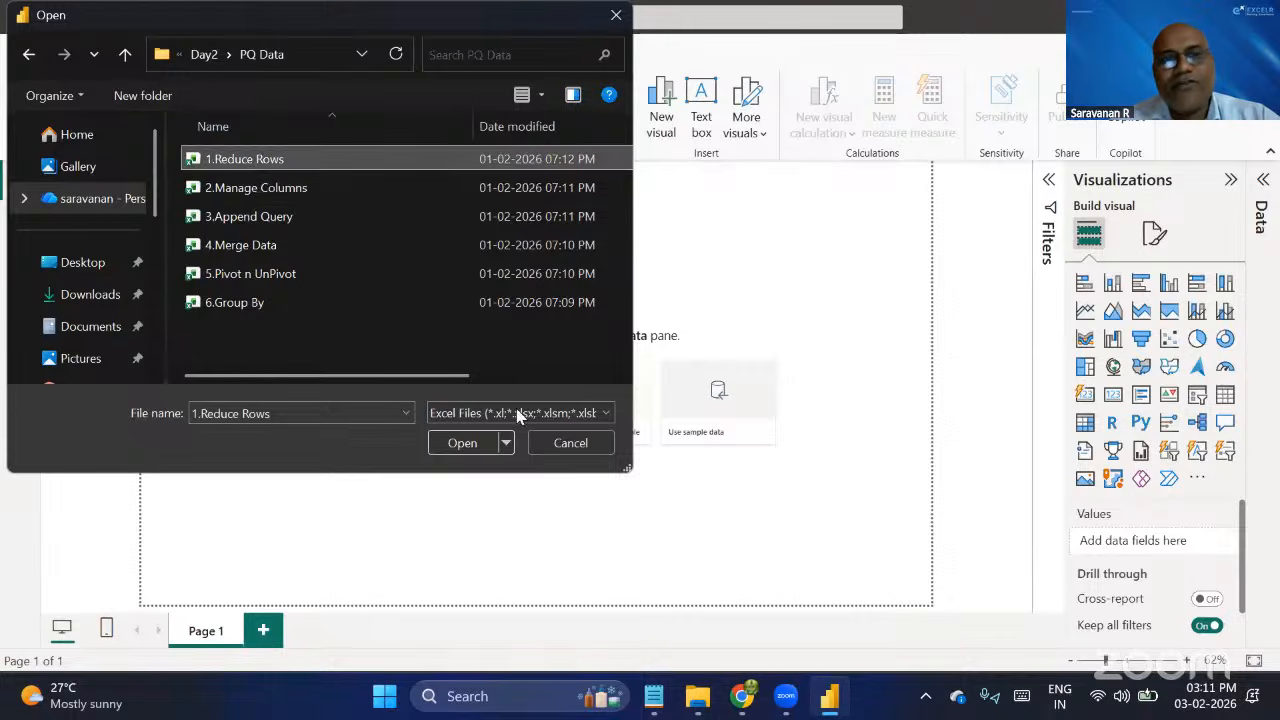
left_click(469, 443)
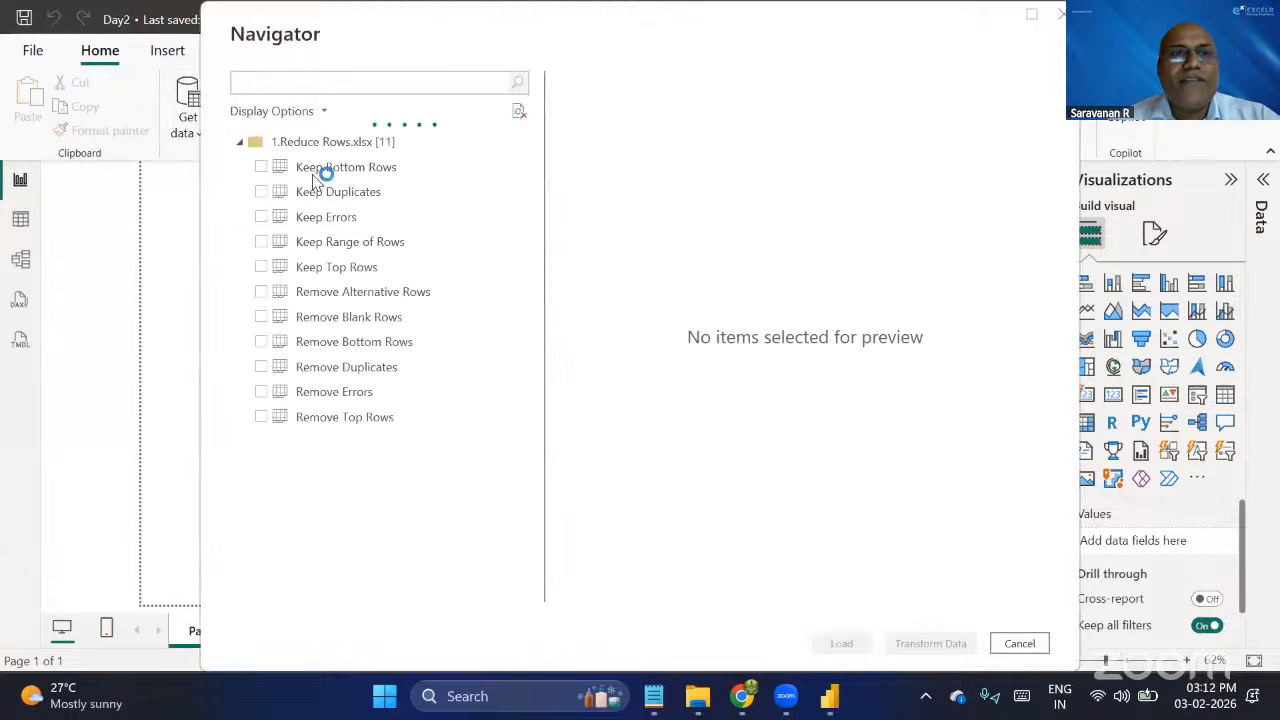
Select the Keep Bottom Rows, Keep Duplicates, Keep Errors and Keep Range of Rows sheets for import.
left_click(255, 173)
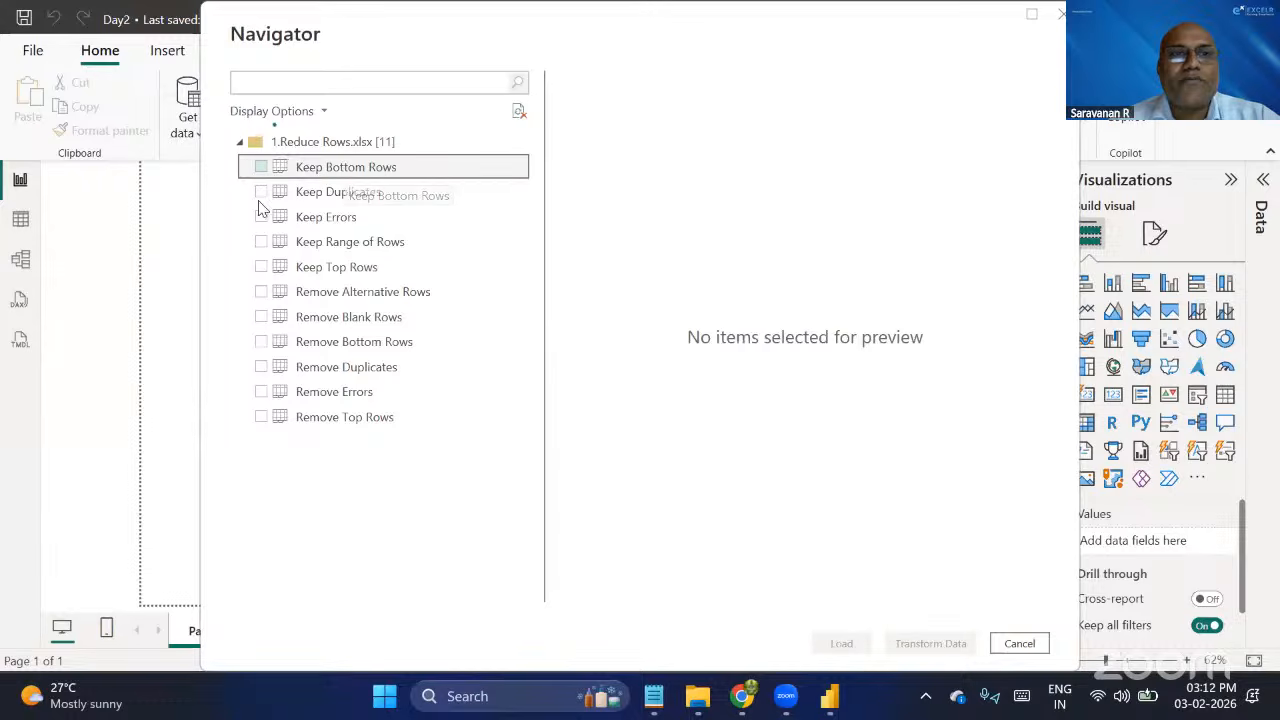
left_click(264, 194)
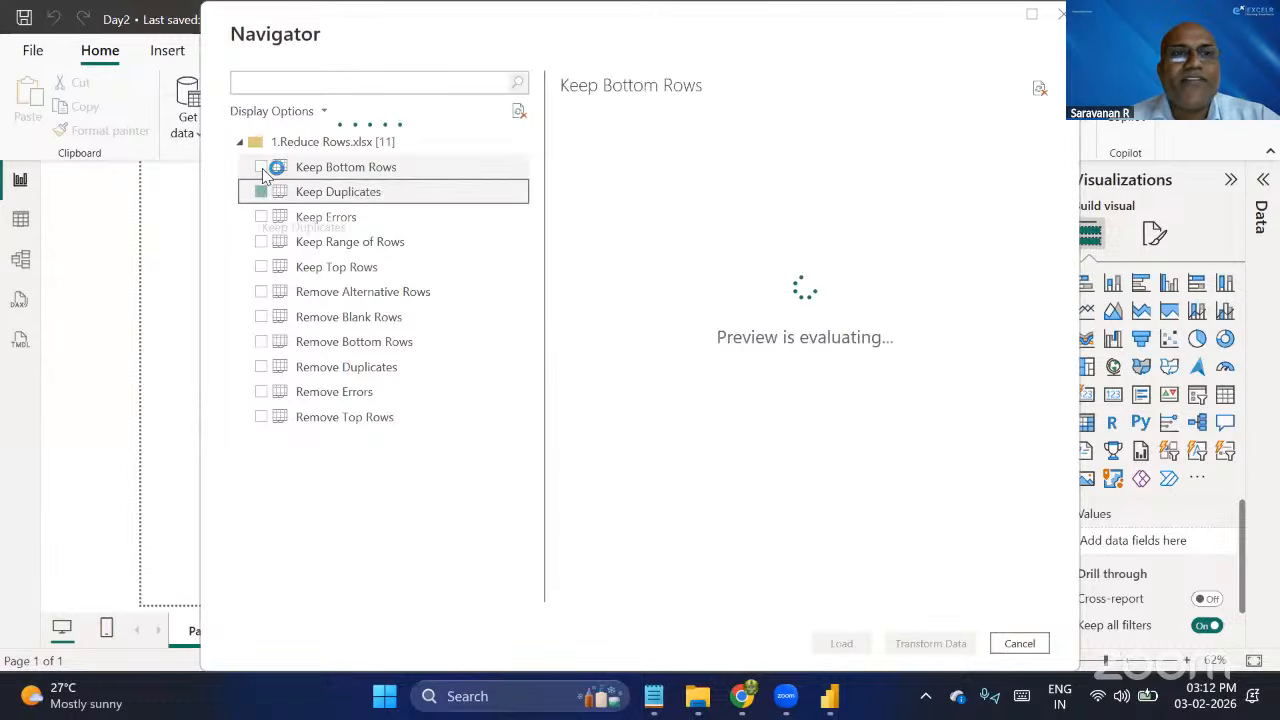
left_click(263, 170)
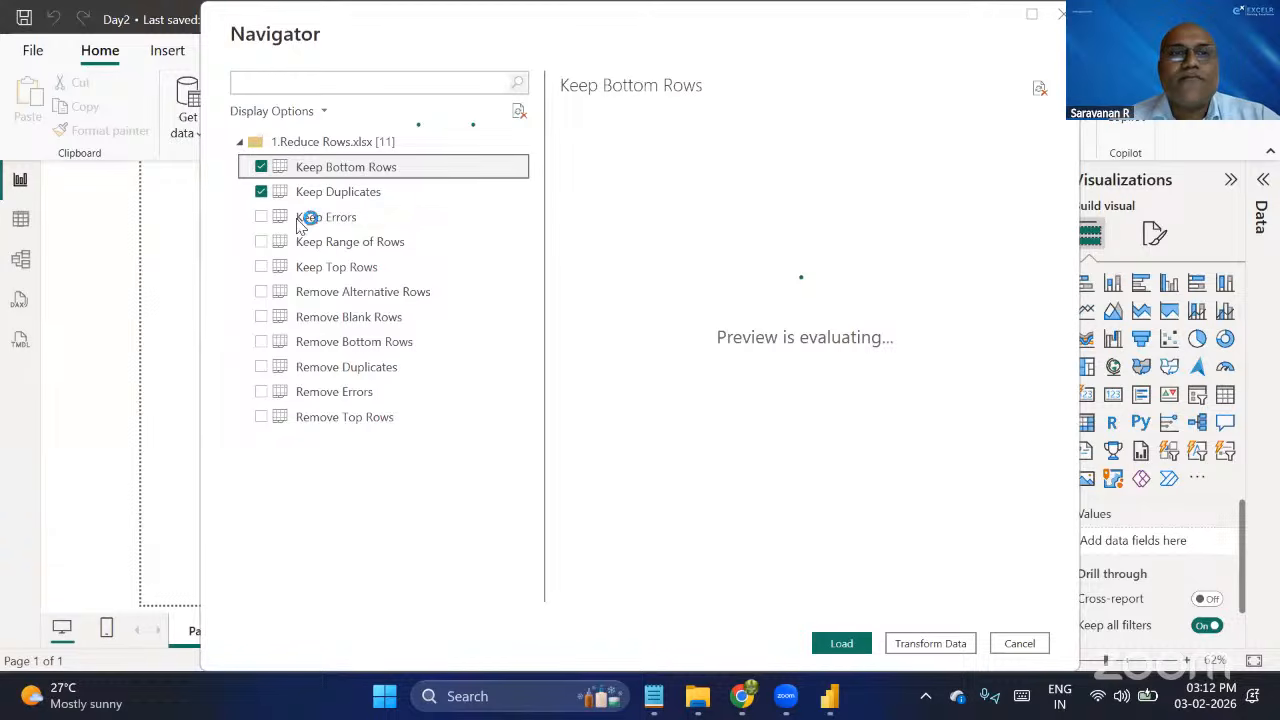
left_click(262, 218)
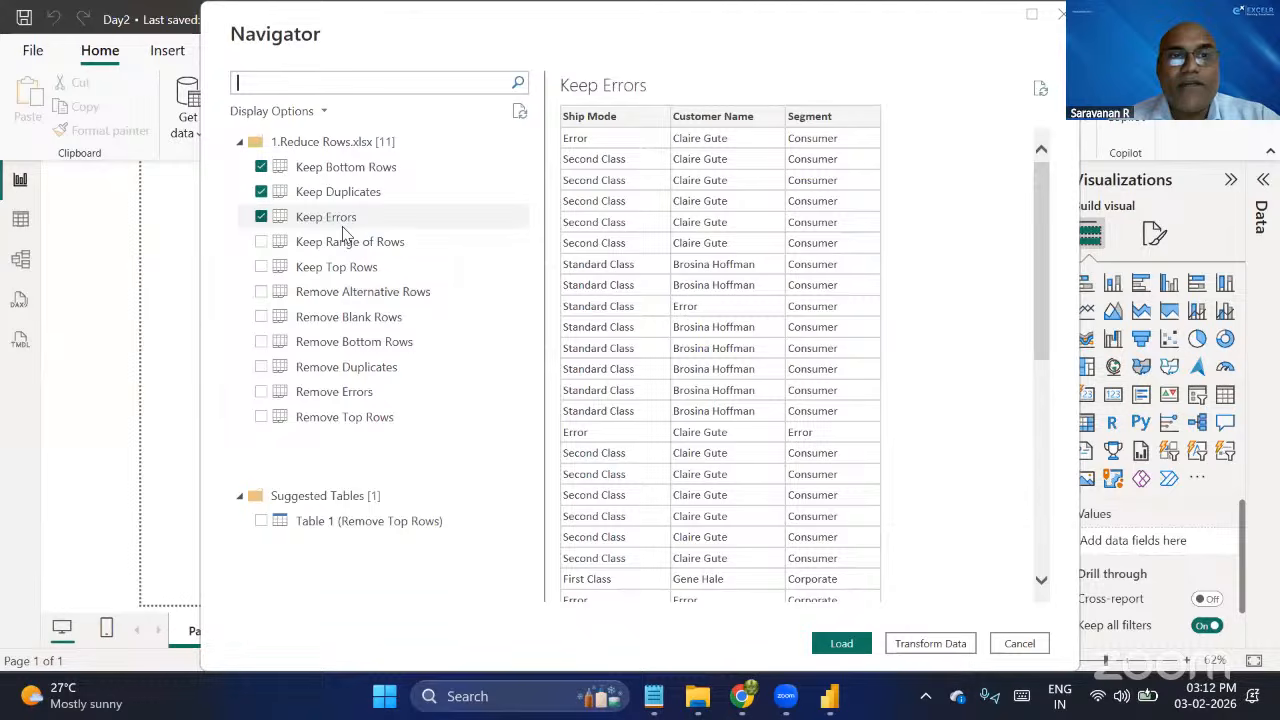
left_click(264, 252)
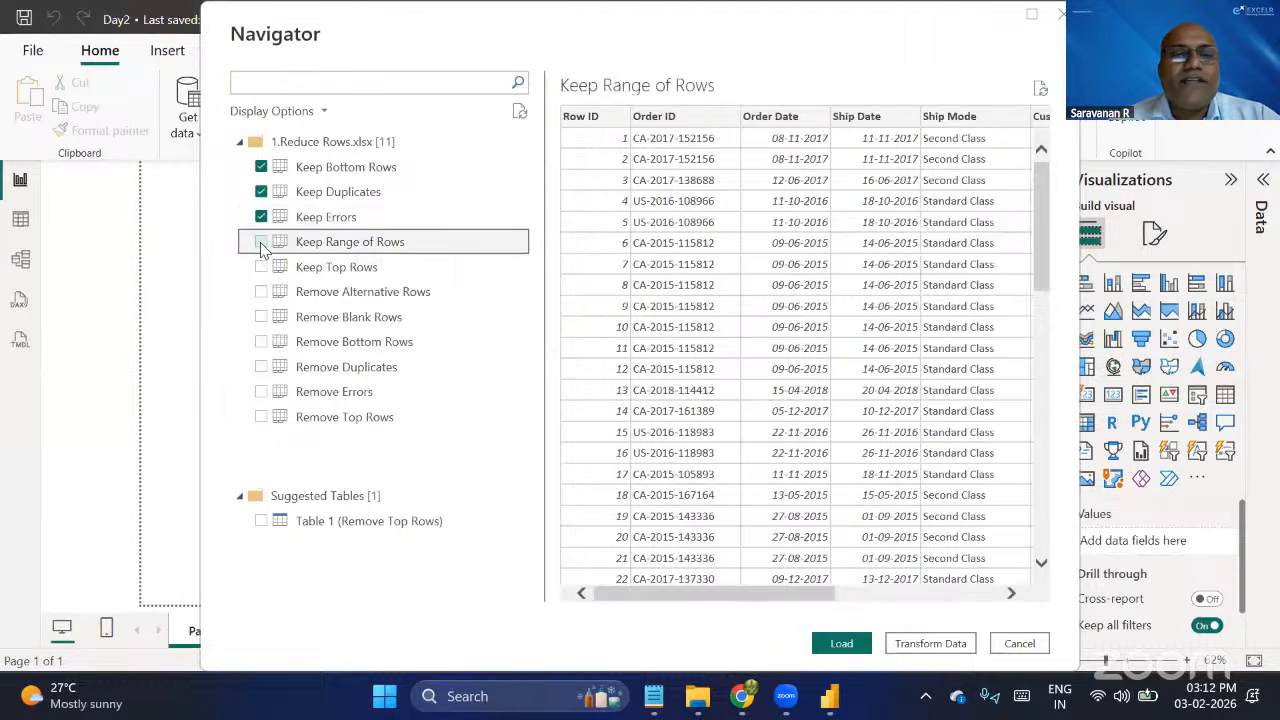
left_click(261, 244)
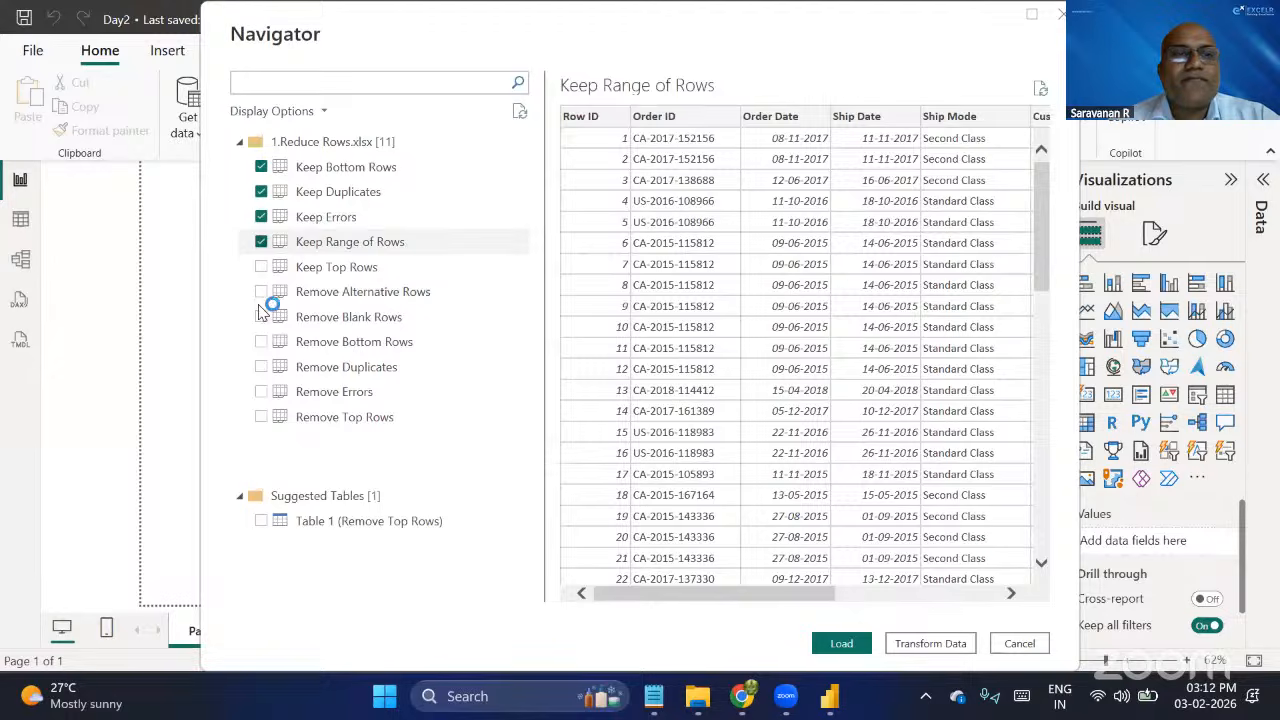
Add Keep Top Rows and all six Remove sheets to the selection, and open the selected sheets in Power Query Editor for transformation.
left_click(261, 292)
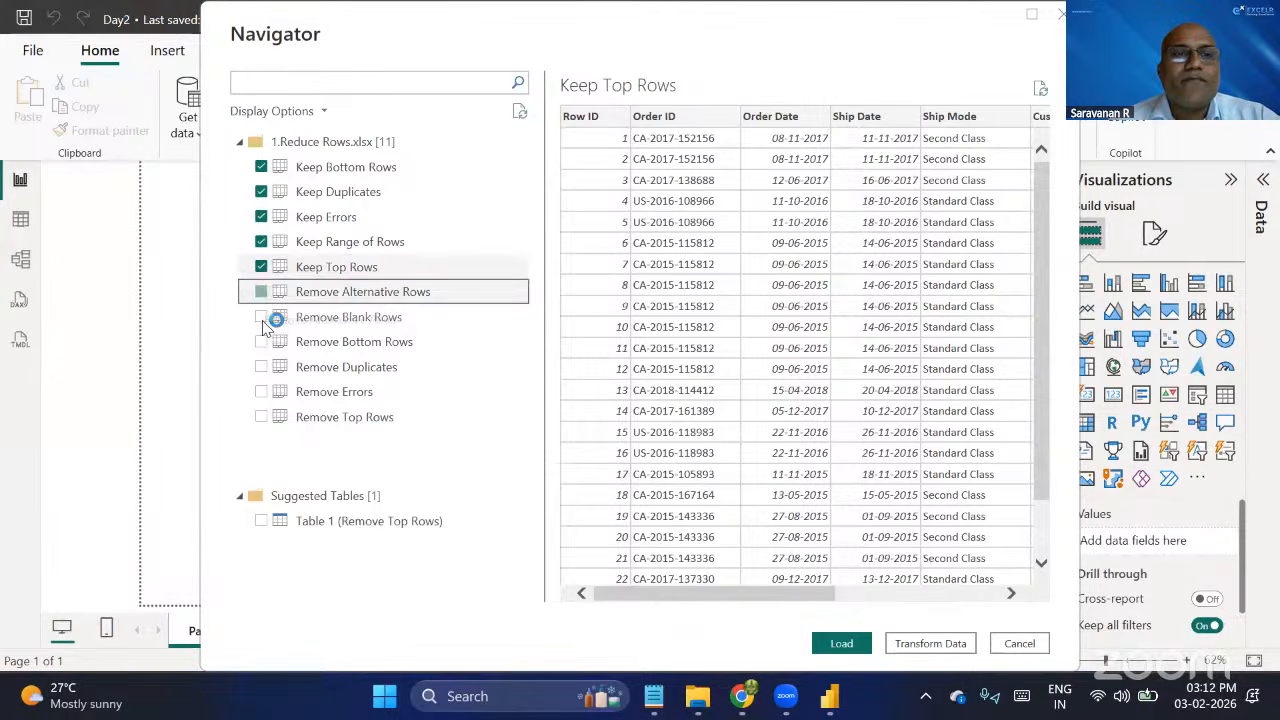
left_click(262, 318)
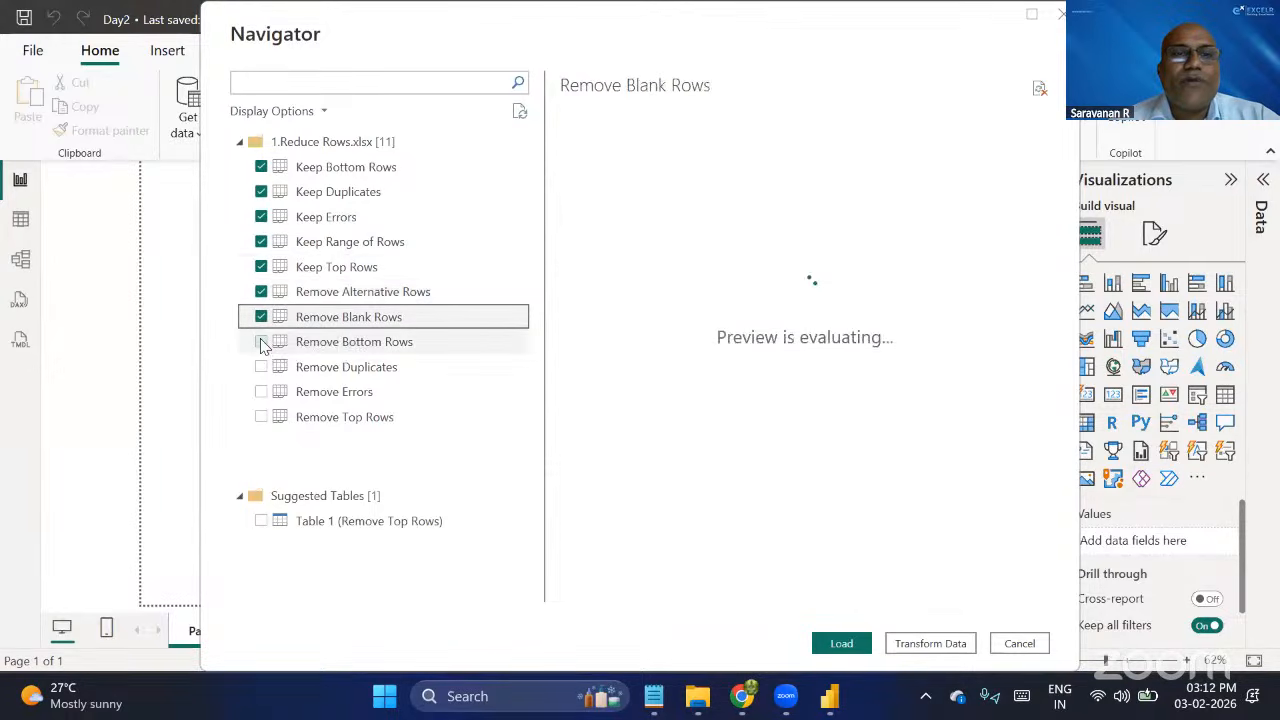
left_click(262, 343)
left_click(260, 367)
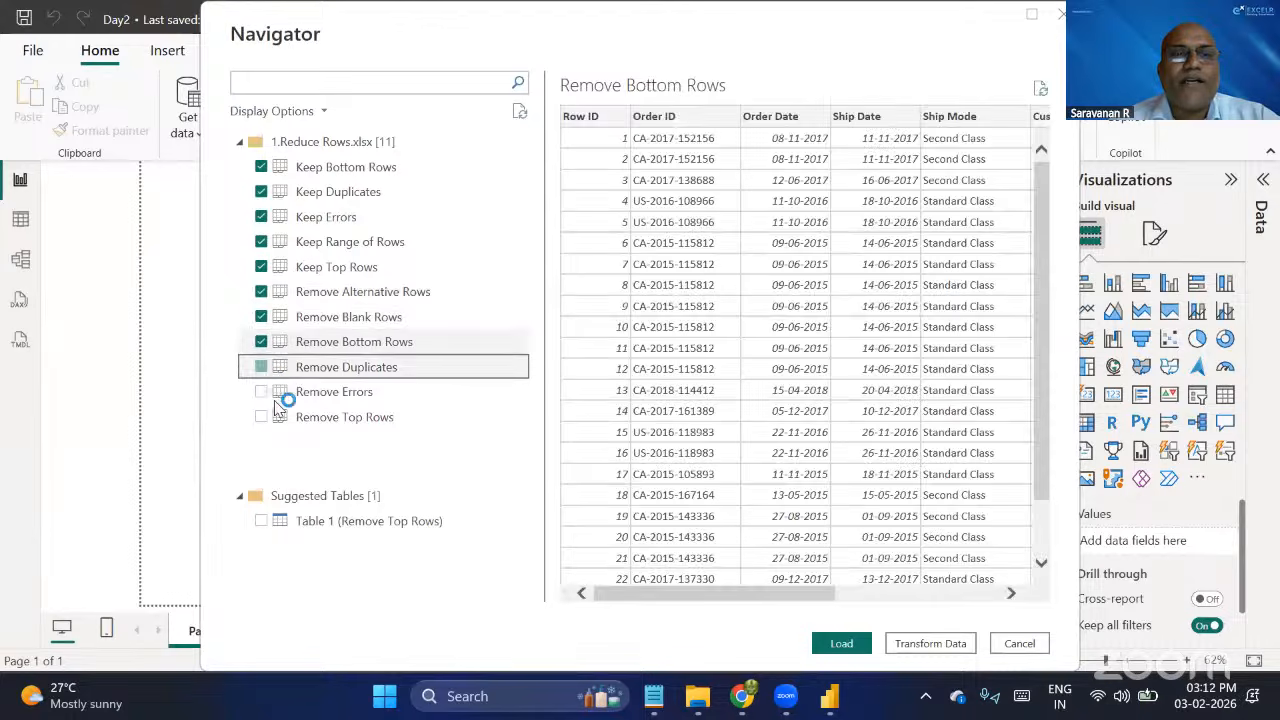
left_click(263, 393)
left_click(263, 418)
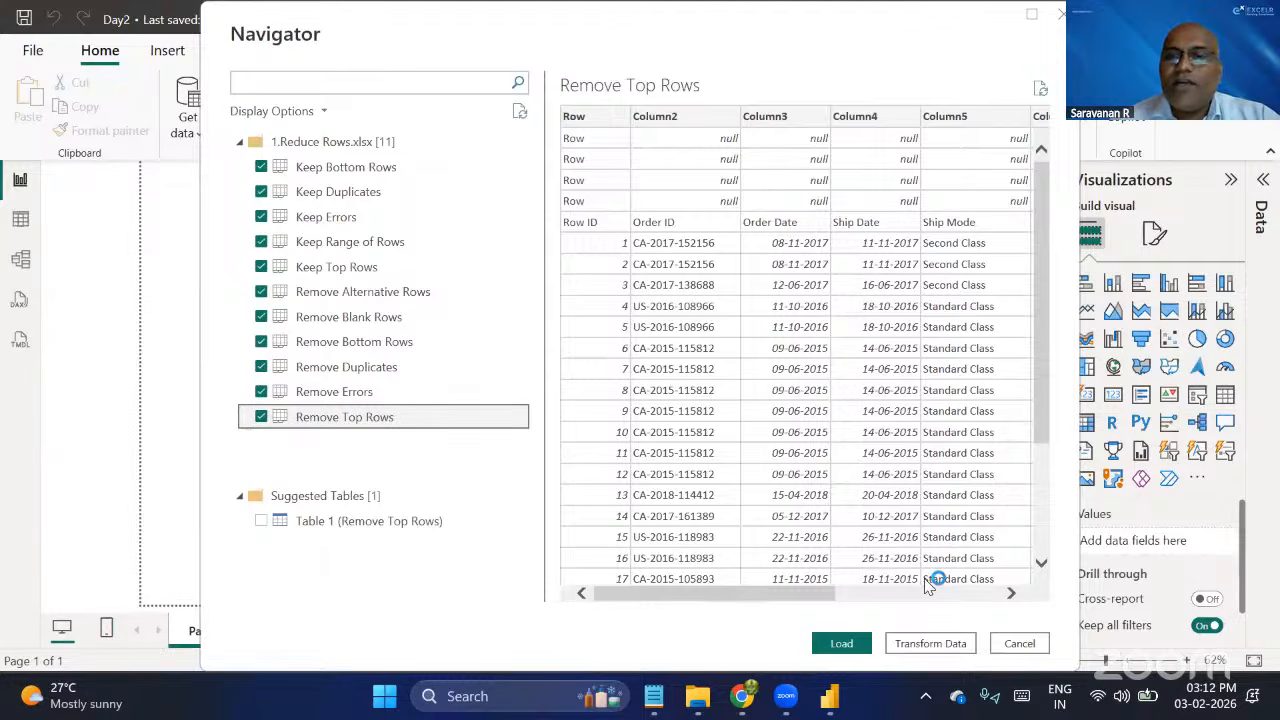
left_click(941, 651)
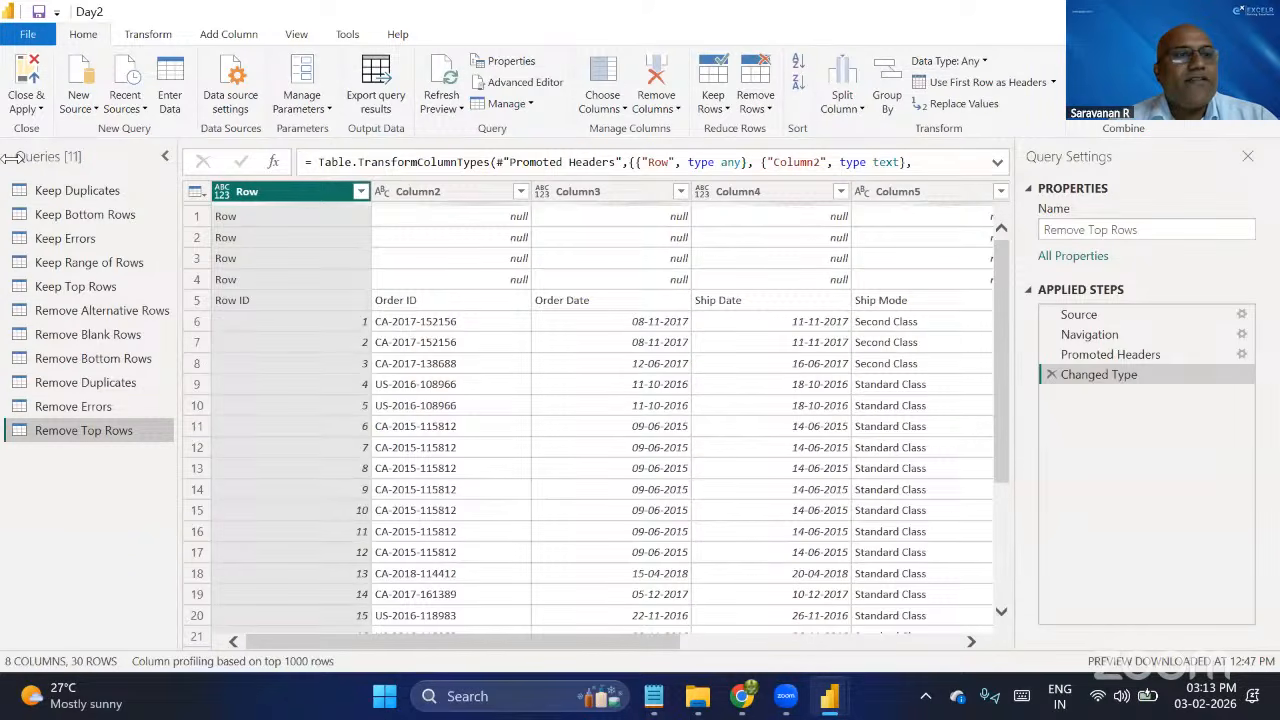
Point out the query list and the Reduce Rows and Manage Columns command groups with temporary red annotations.
key("ctrl+2")
mouse_move(2, 143)
left_mouse_down()
mouse_move(199, 462)
mouse_move(184, 482)
left_mouse_up()
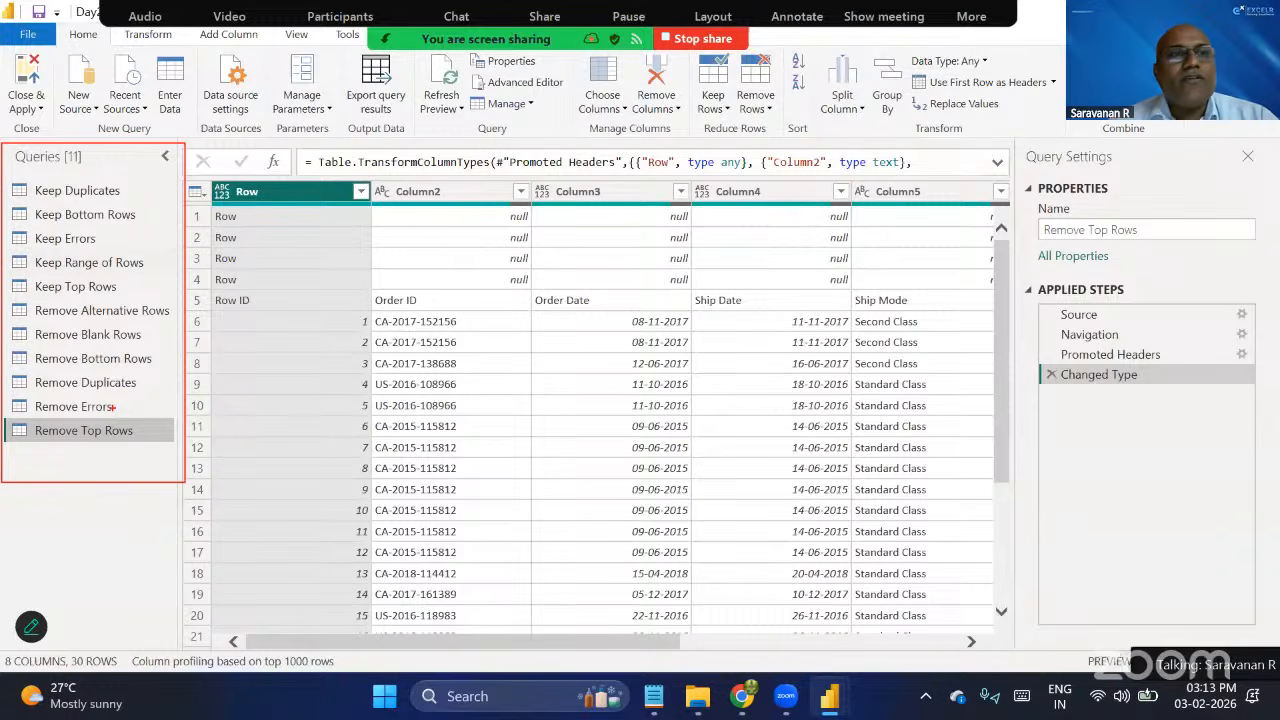
key("Escape")
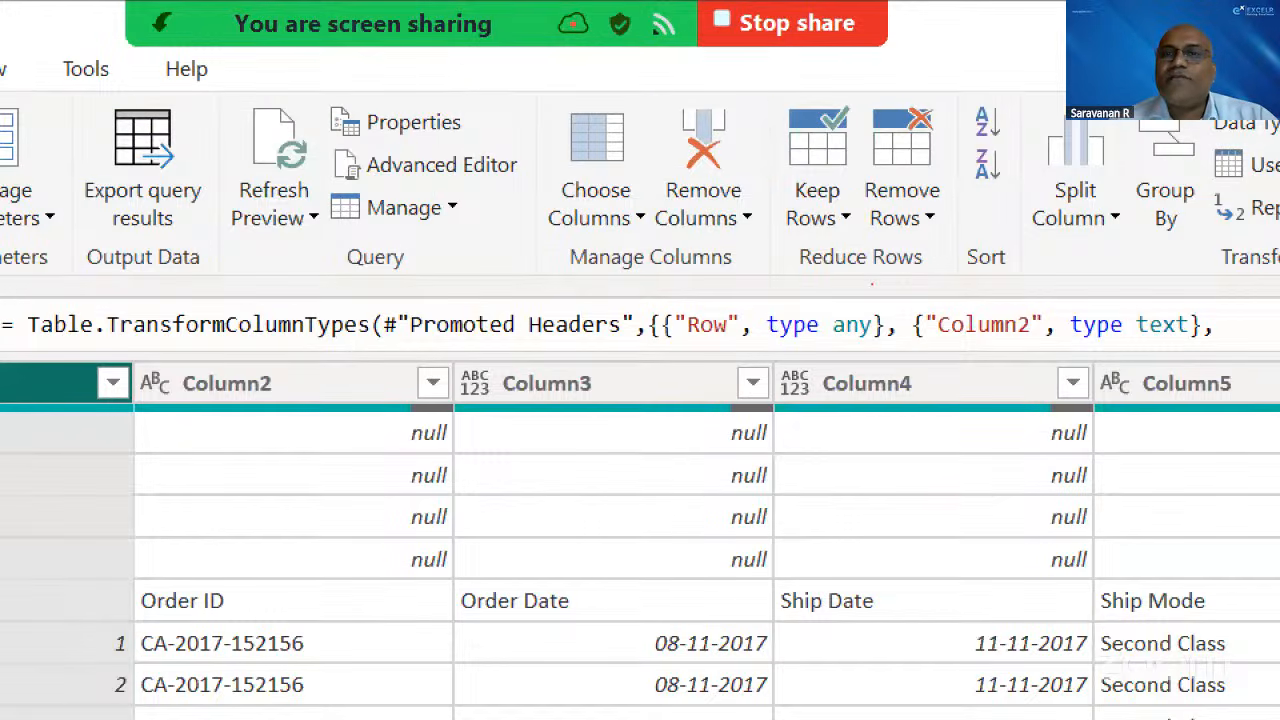
left_click_drag(885, 259, 953, 283)
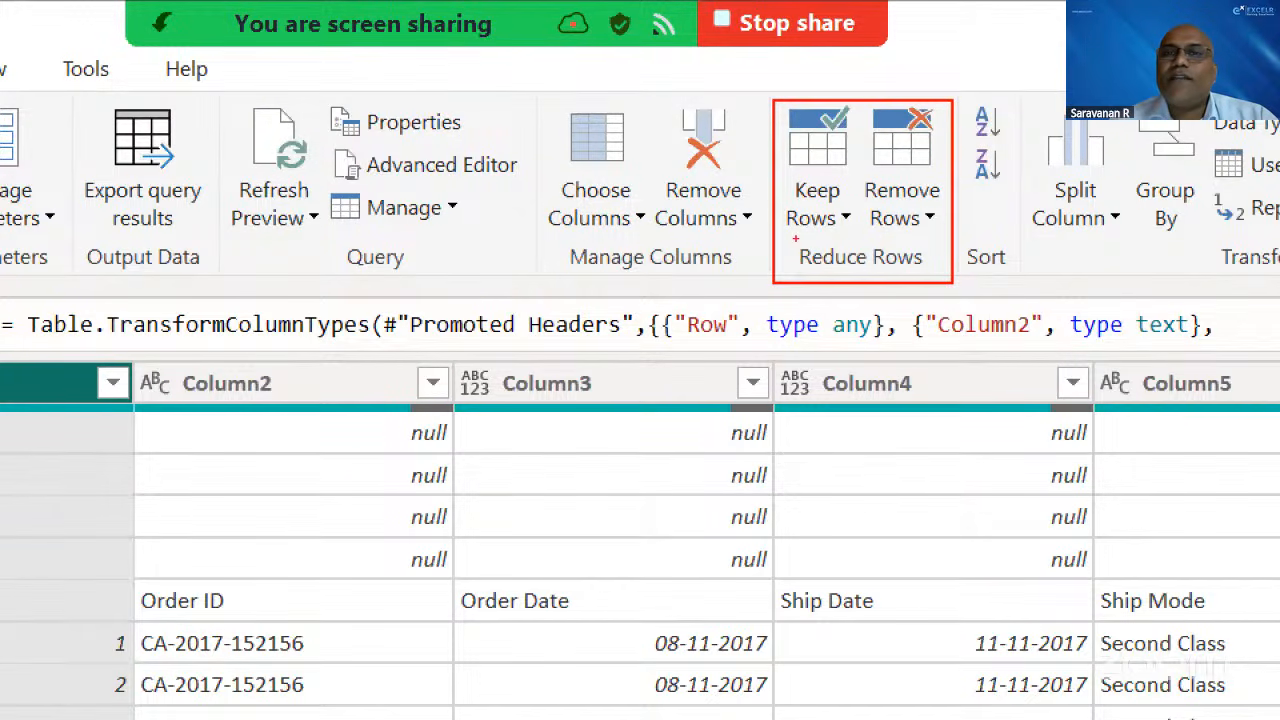
mouse_move(796, 238)
left_mouse_down()
mouse_move(826, 215)
mouse_move(918, 211)
left_mouse_up()
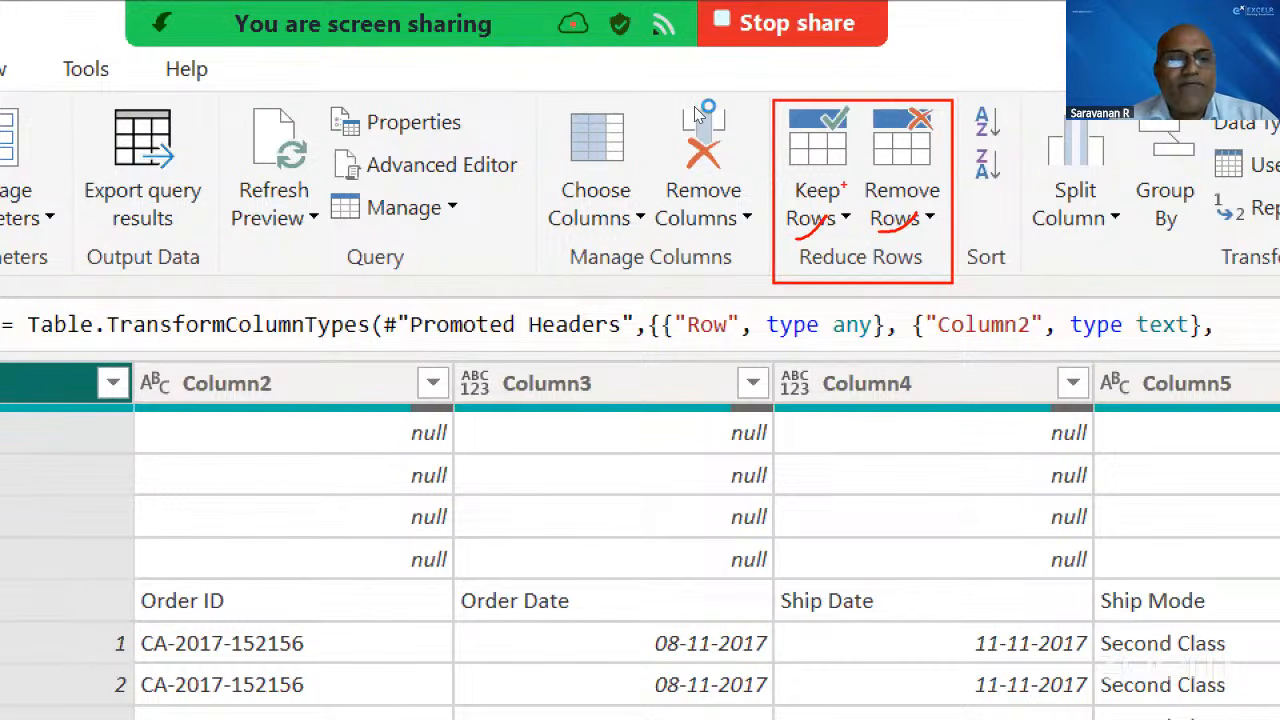
key("Escape")
key("ctrl+2")
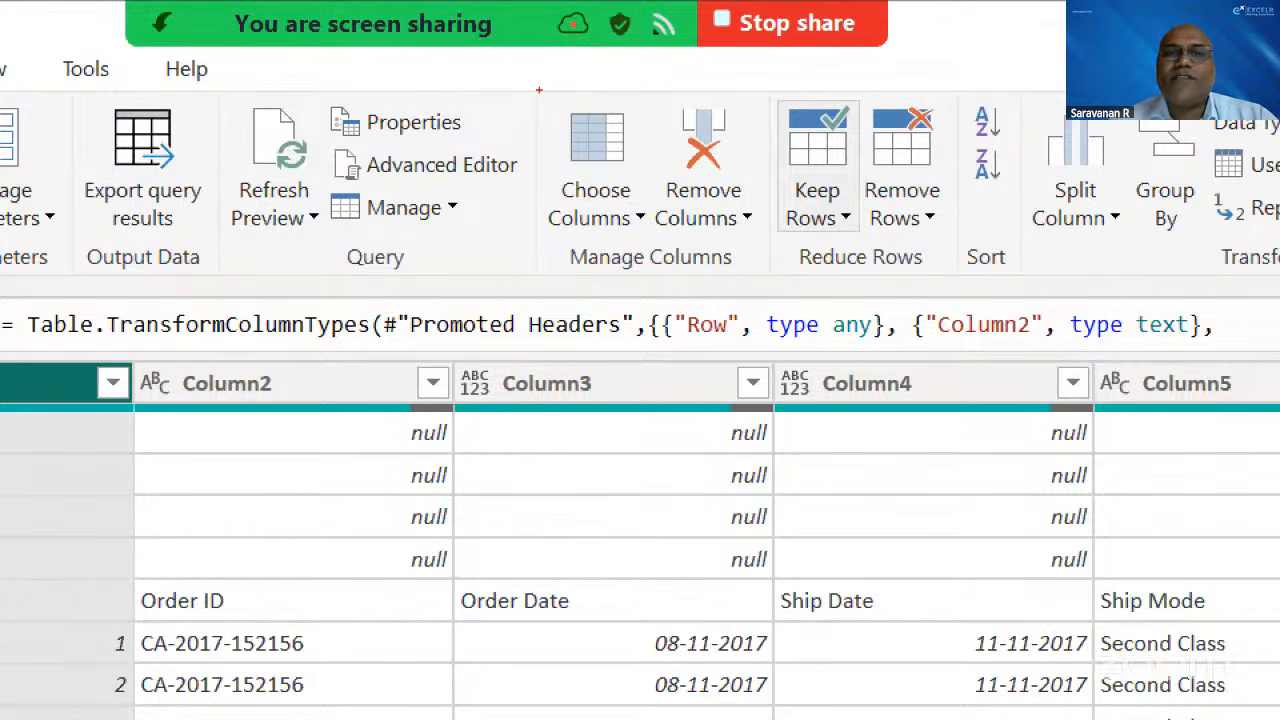
left_click_drag(538, 90, 767, 295)
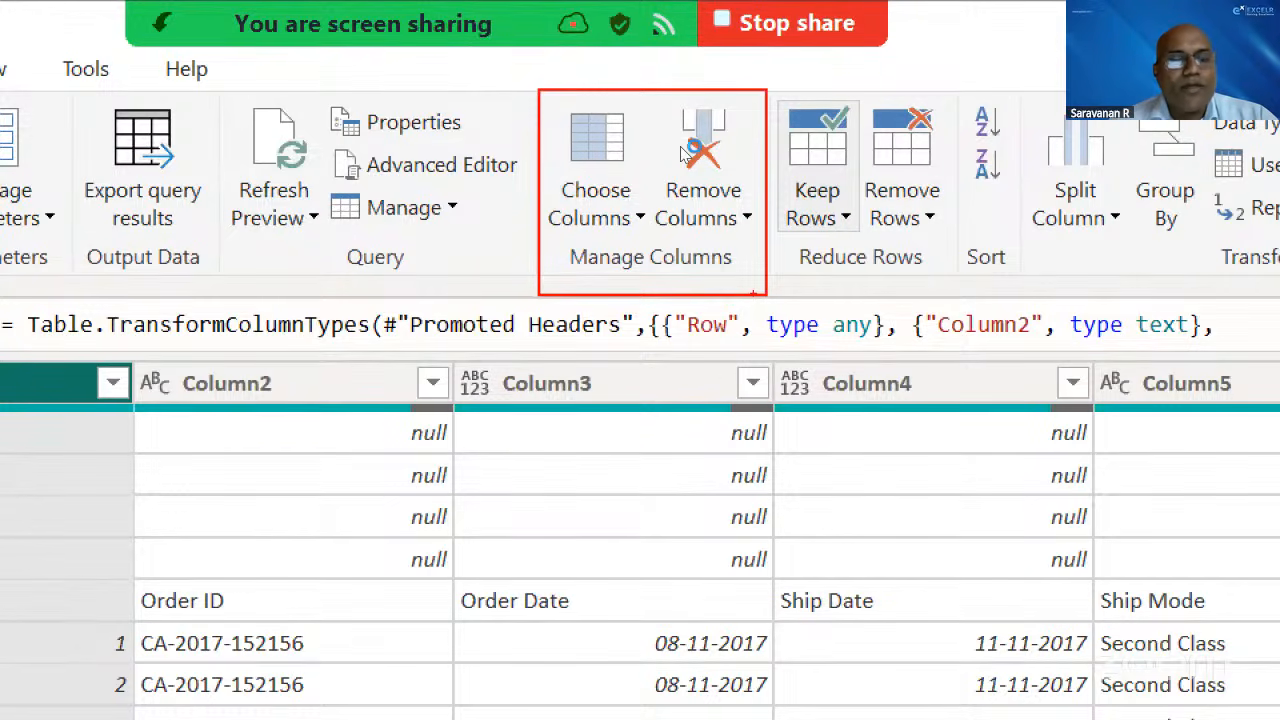
key("Escape")
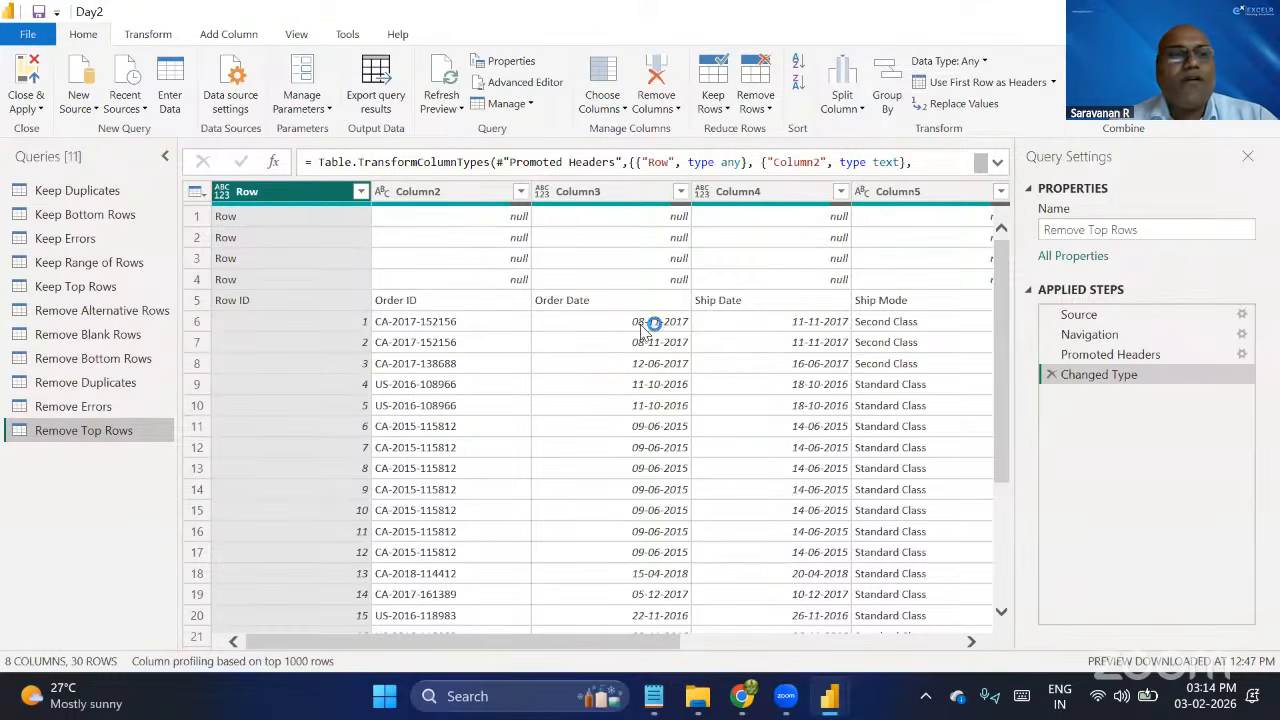
Open the Keep Duplicates query and examine the Remove Rows options and the query's applied steps.
left_click(97, 197)
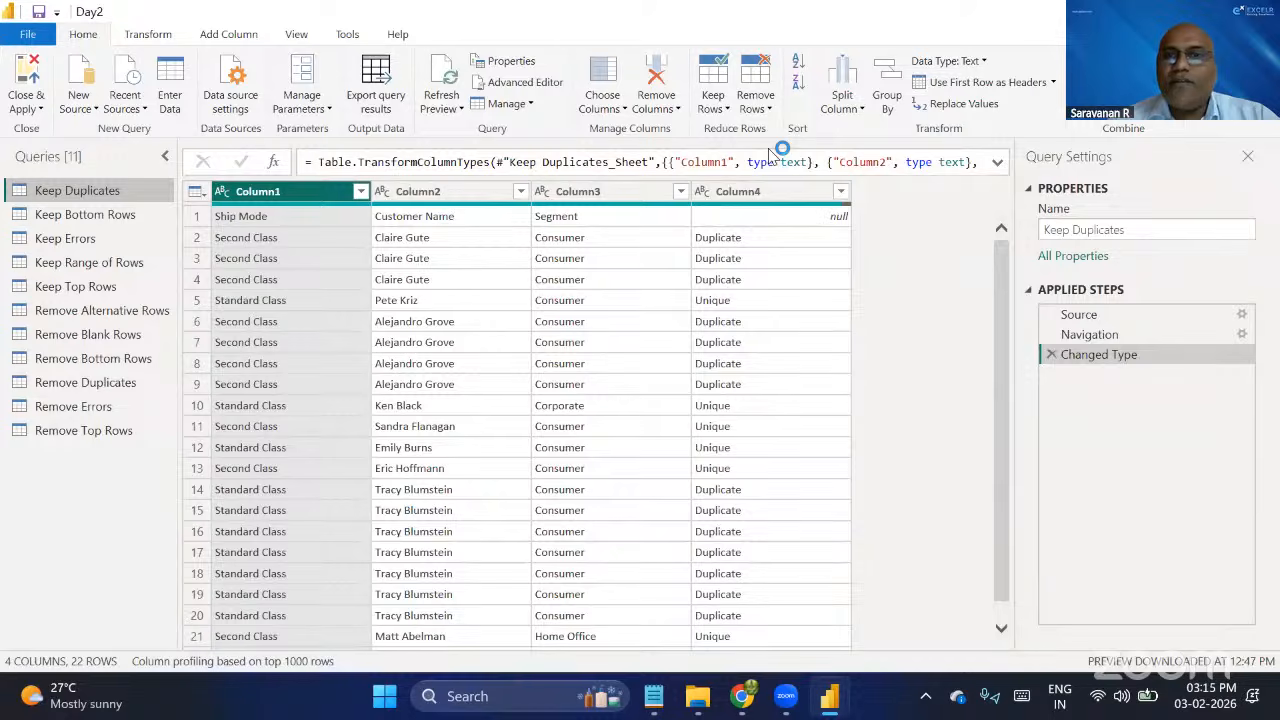
left_click(756, 100)
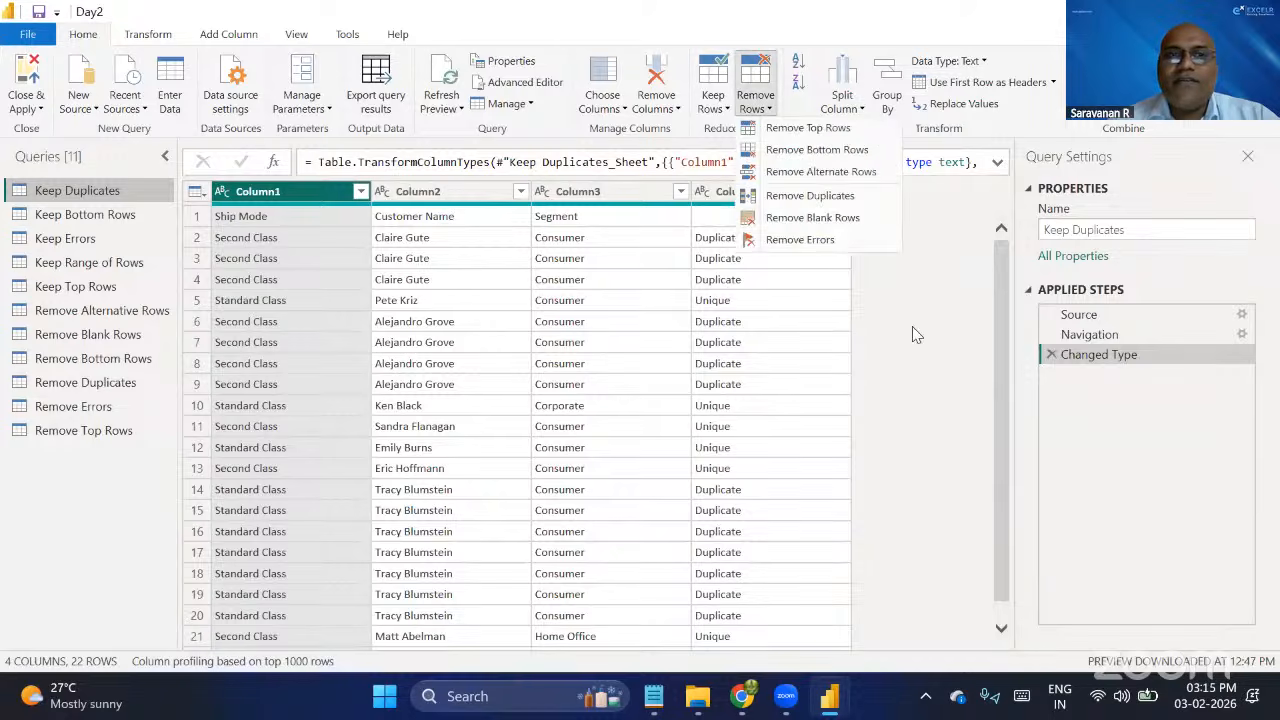
left_click(481, 256)
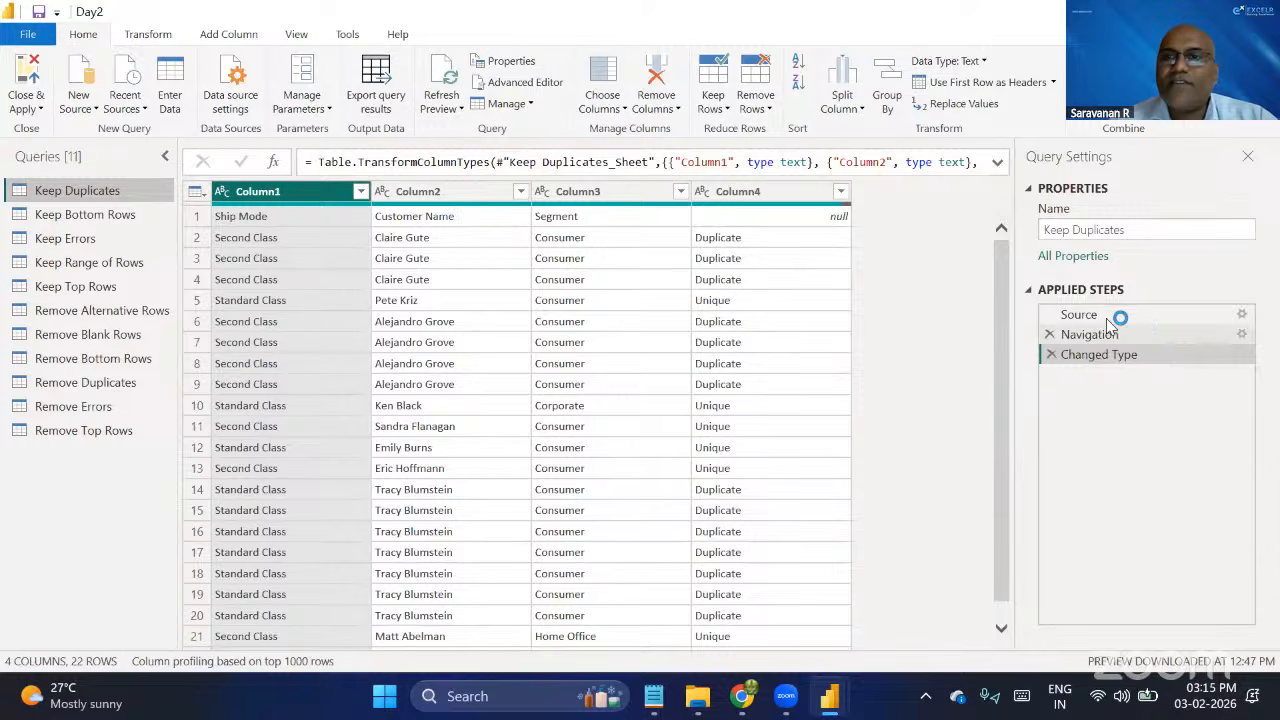
left_click_drag(1108, 321, 1100, 352)
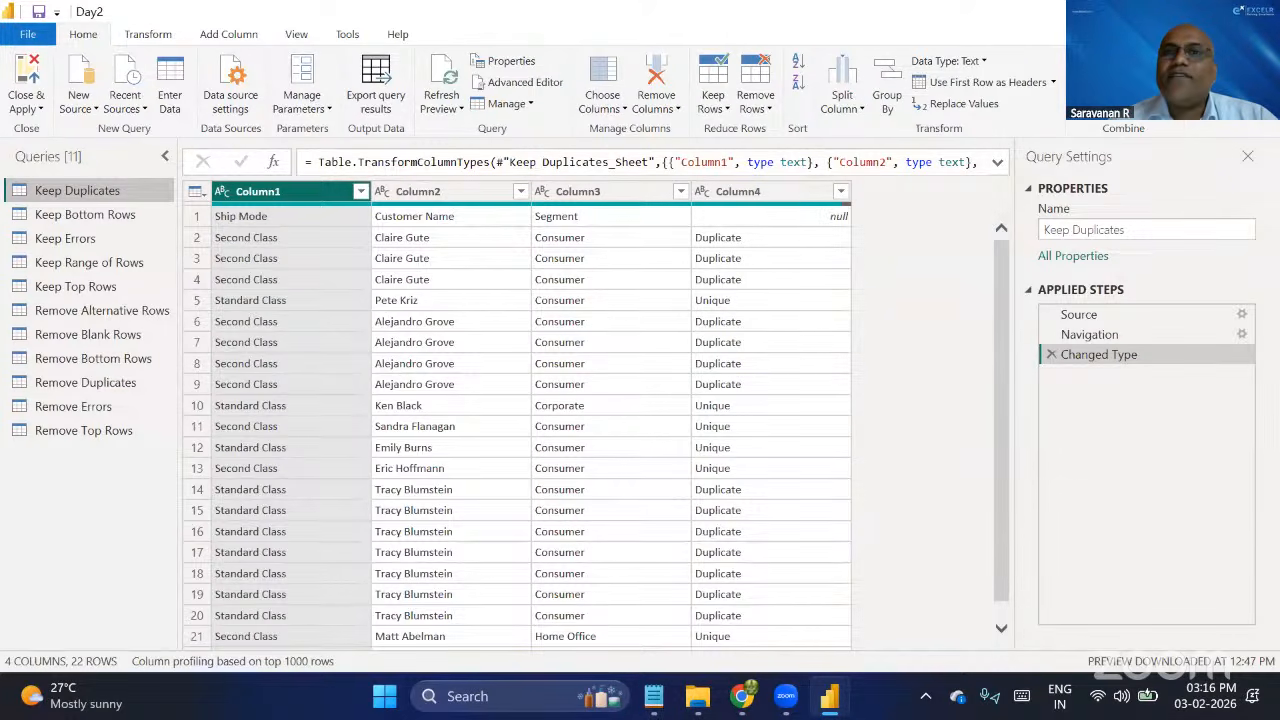
Mark the Transform command group with a temporary red box and clear the annotation.
key("ctrl+2")
mouse_move(812, 30)
left_mouse_down()
mouse_move(971, 148)
mouse_move(1084, 153)
left_mouse_up()
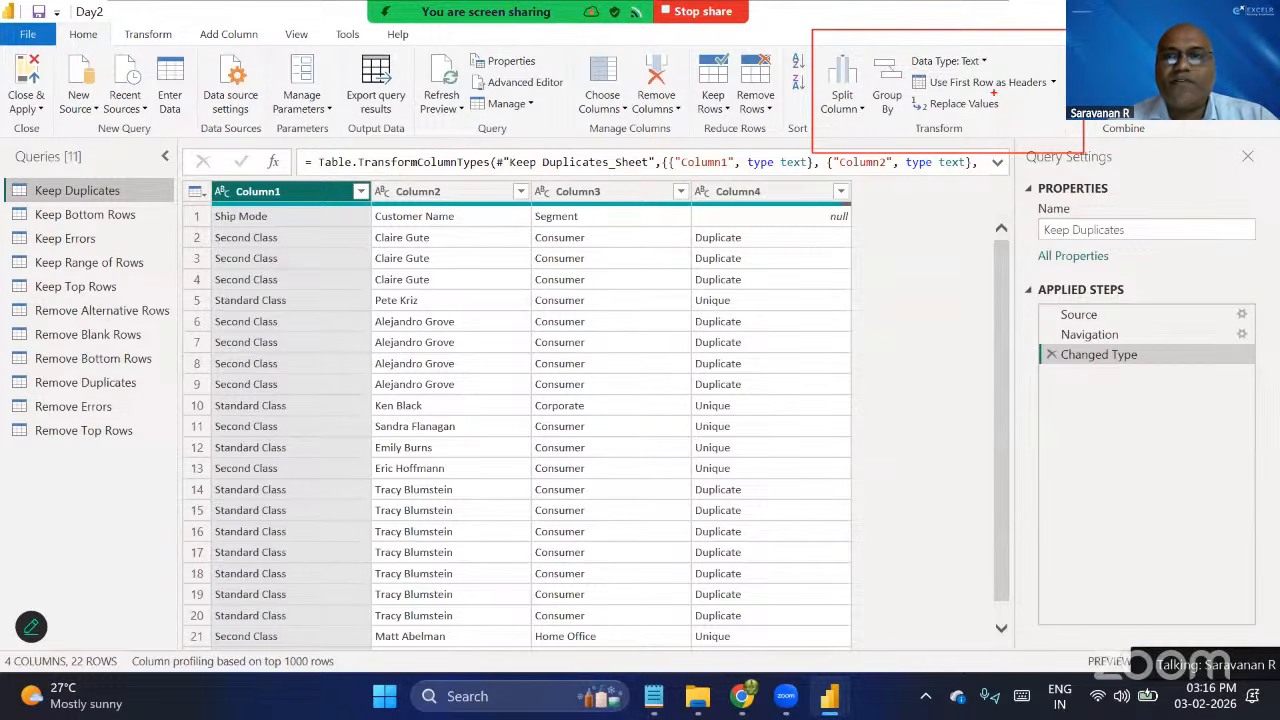
key("Escape")
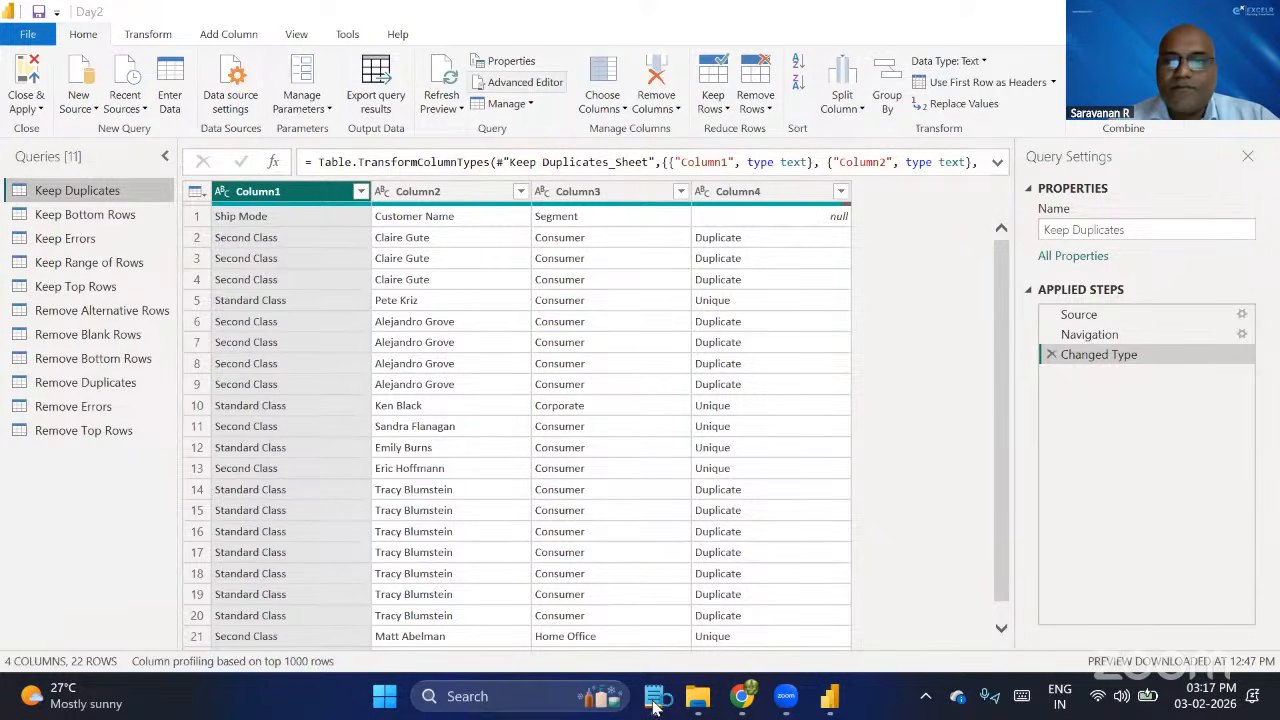
Switch to Link.txt in Notepad and to the Zoom window.
key("alt+Tab")
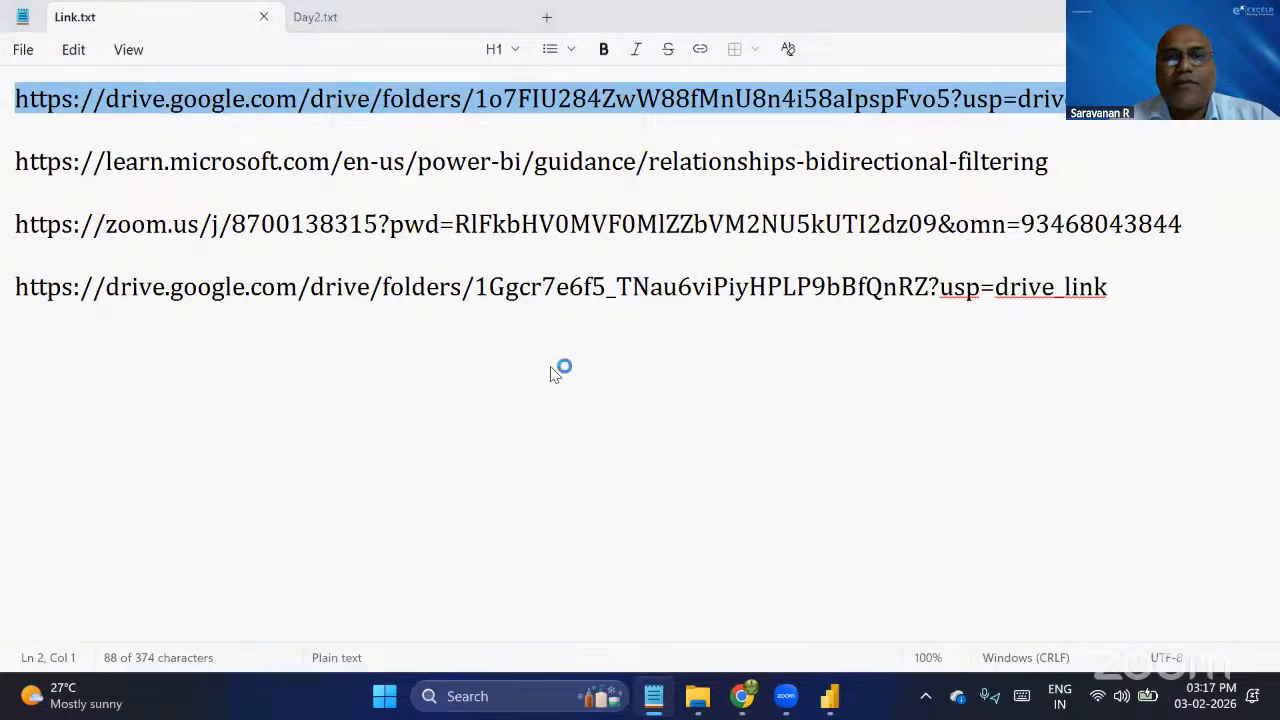
key("alt+Tab")
left_click(363, 285)
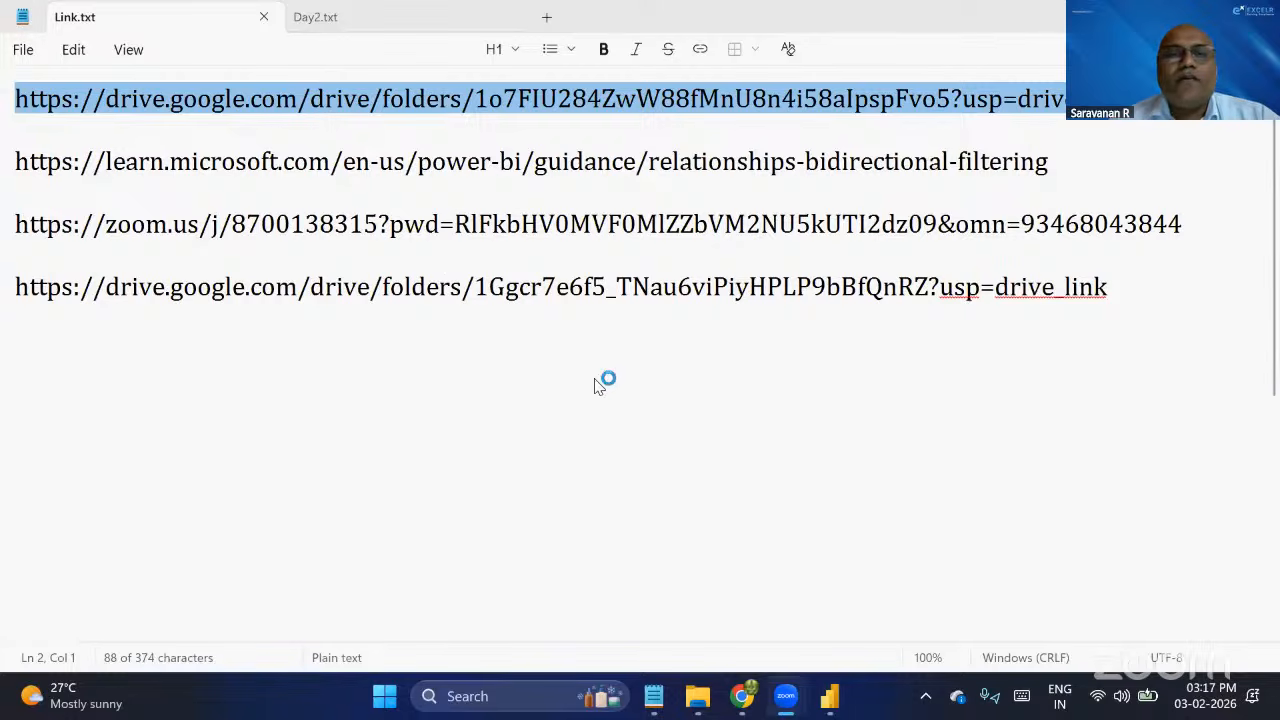
Keep only the duplicate rows across all columns of the Keep Duplicates query and compare the result with the Changed Type1 step.
key("alt+Tab")
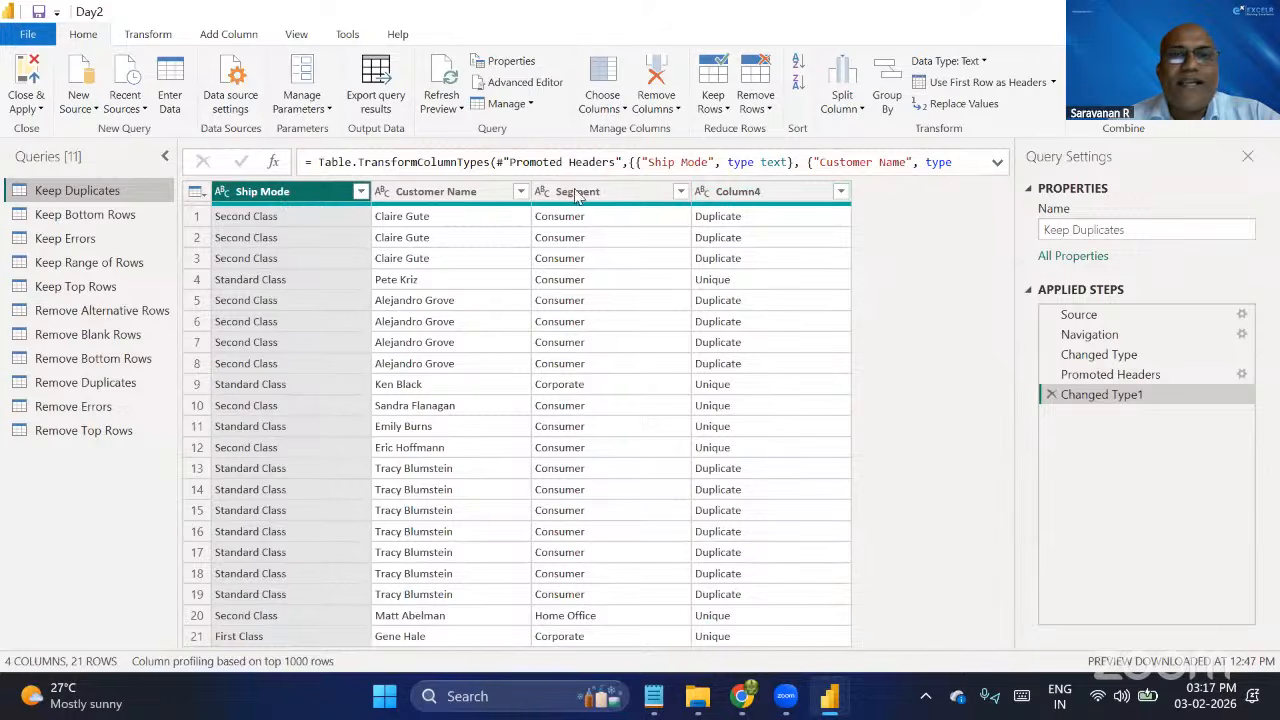
left_click(316, 194)
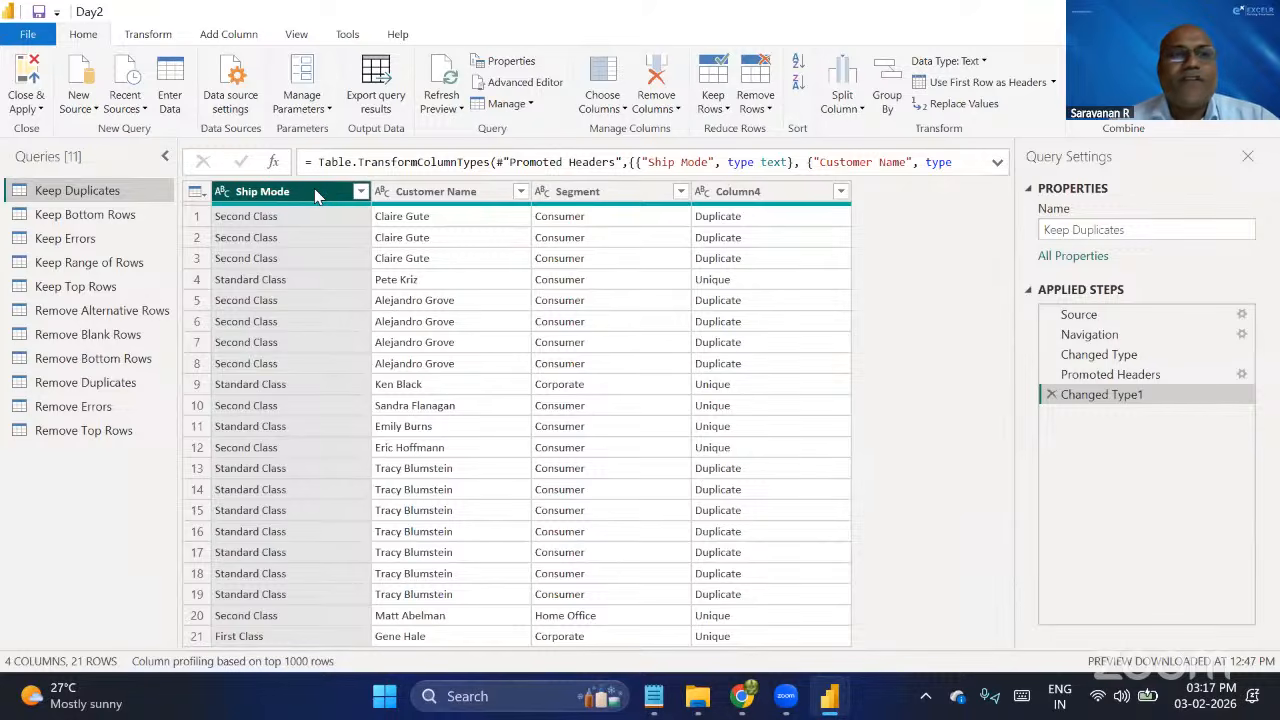
key("ctrl+a")
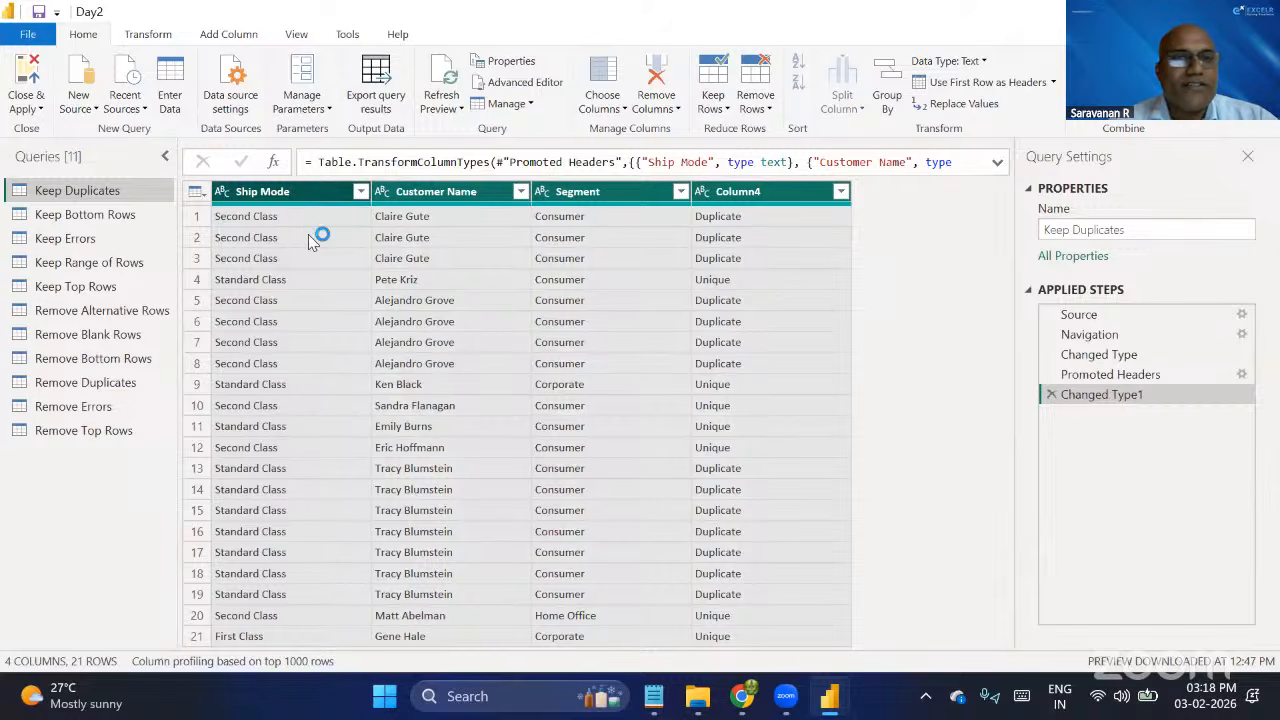
left_click(727, 110)
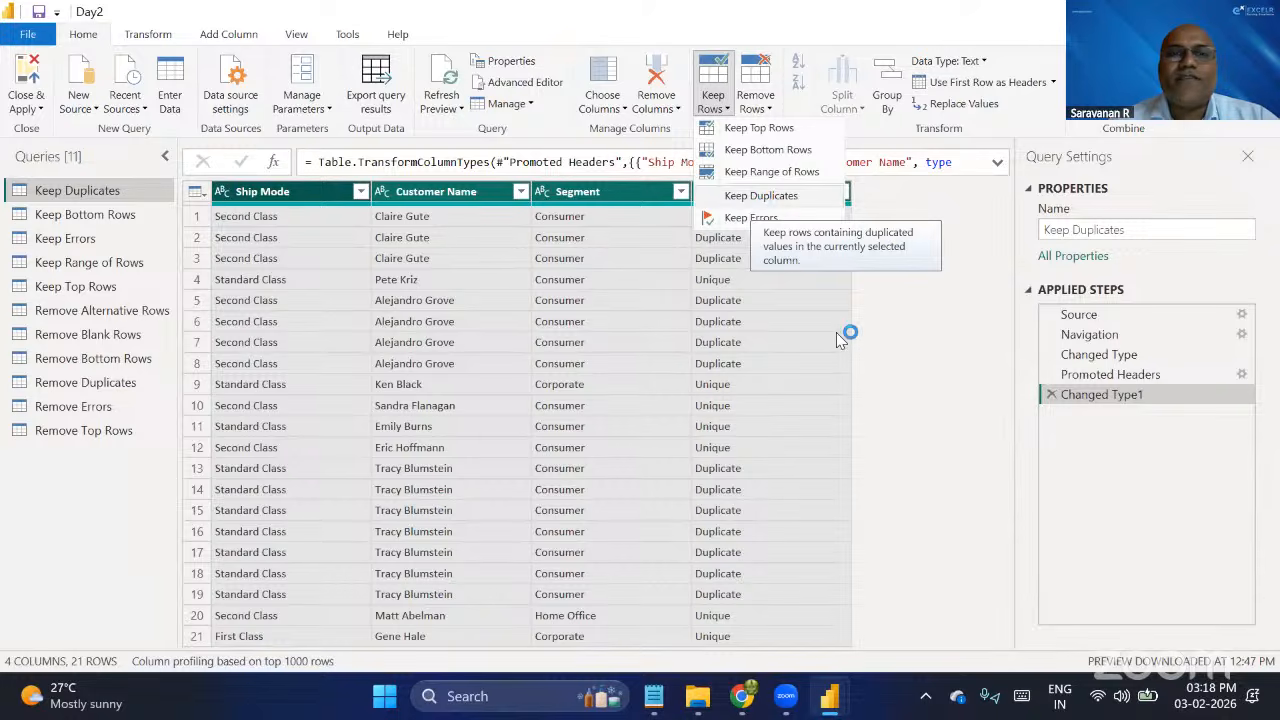
left_click(760, 195)
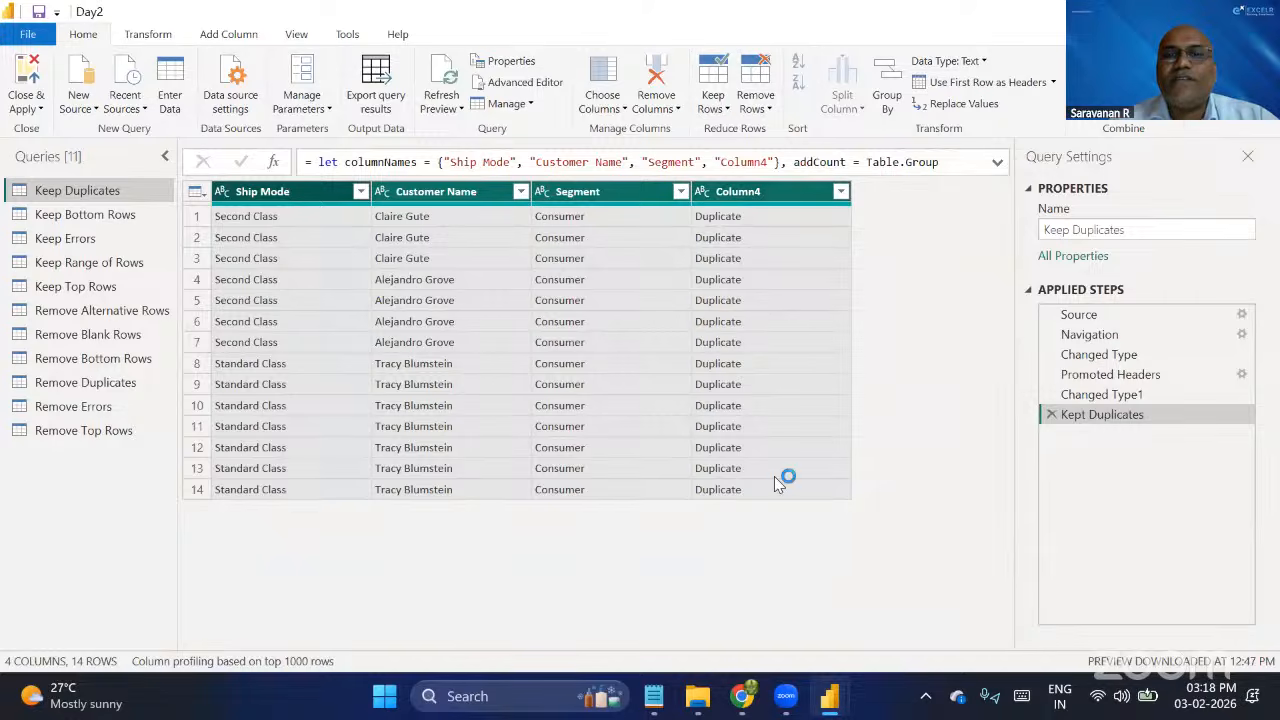
left_click(1107, 400)
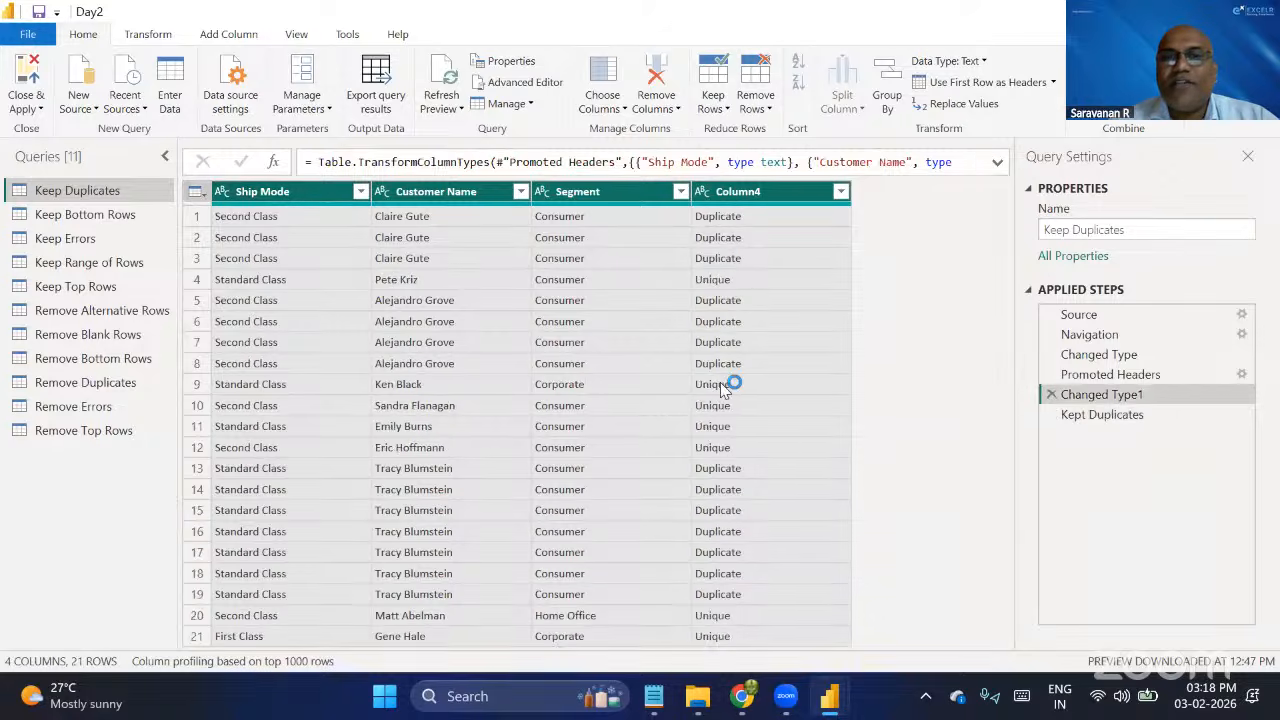
left_click(1105, 415)
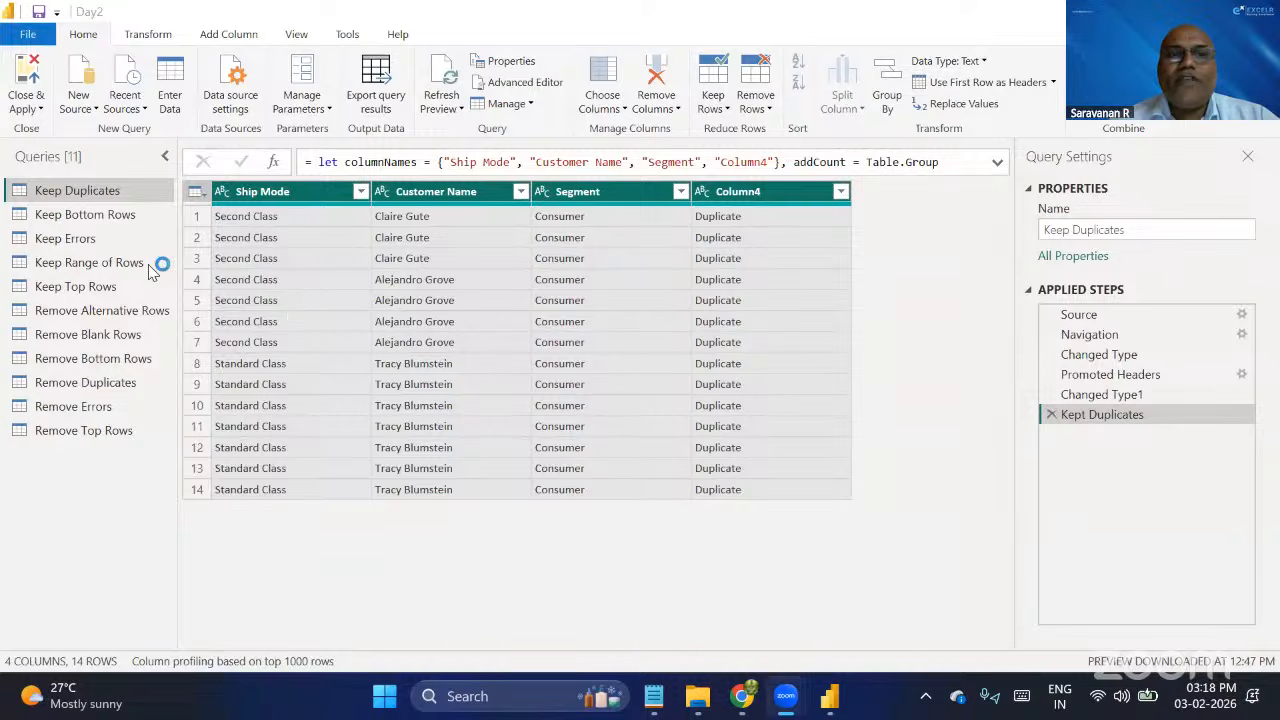
Open the Keep Bottom Rows query and mark the Data Preview options with a temporary red box and line.
left_click(110, 216)
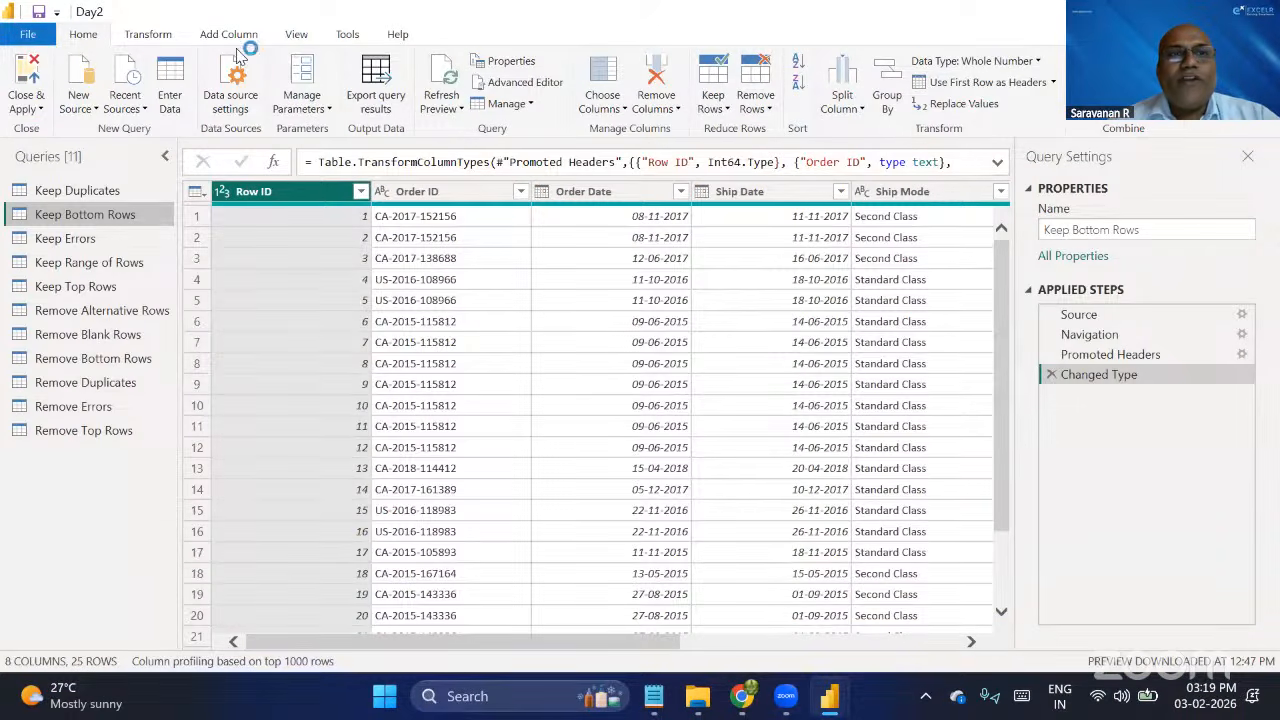
left_click(296, 38)
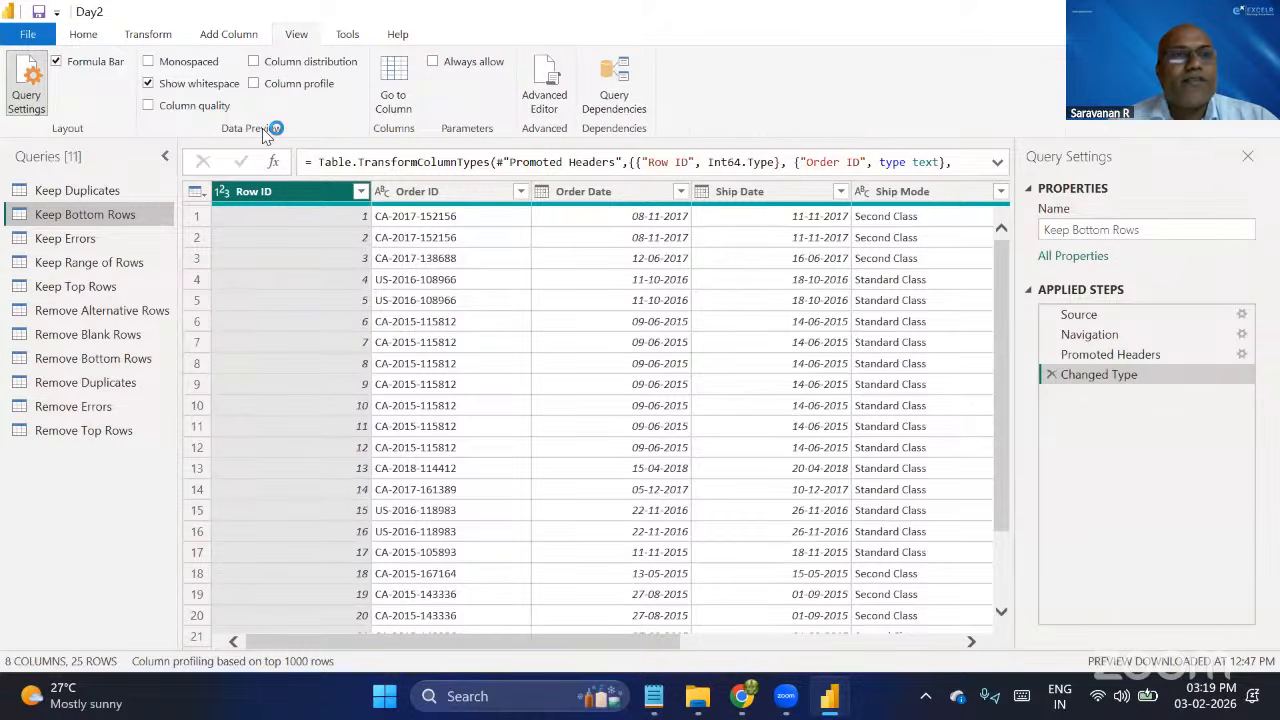
key("ctrl+2")
left_click_drag(124, 41, 370, 149)
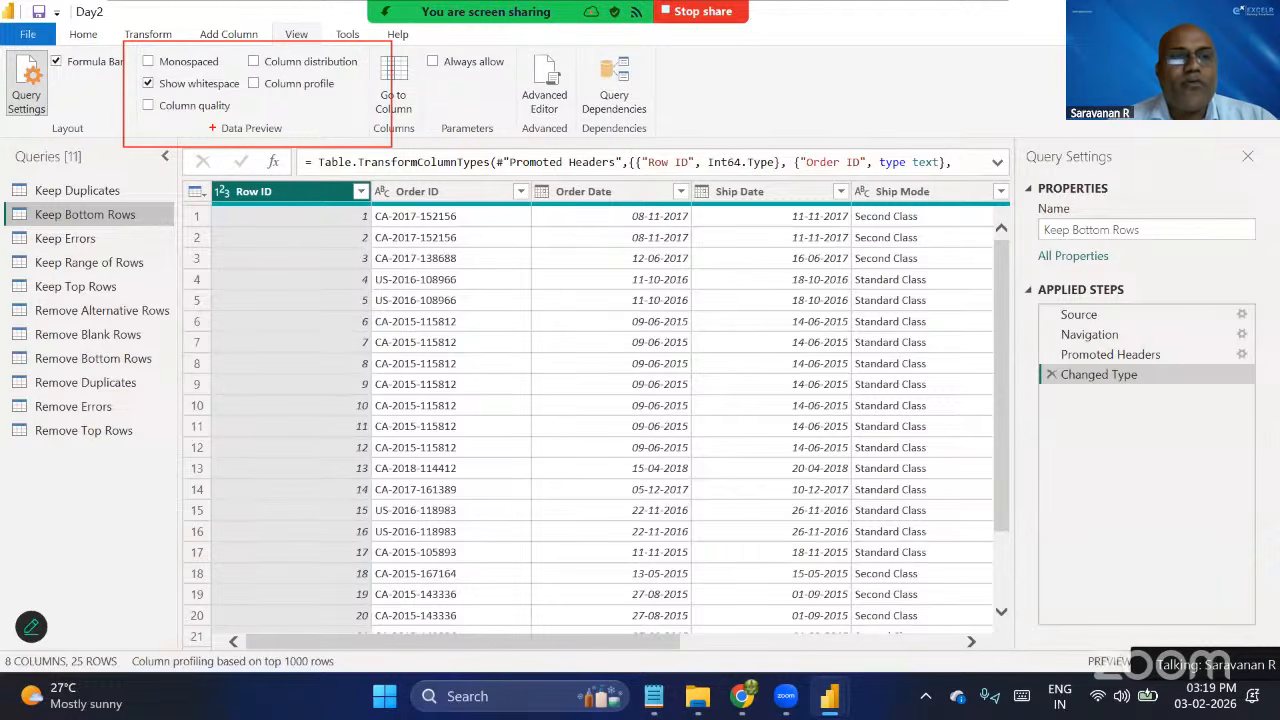
left_click_drag(212, 128, 128, 205)
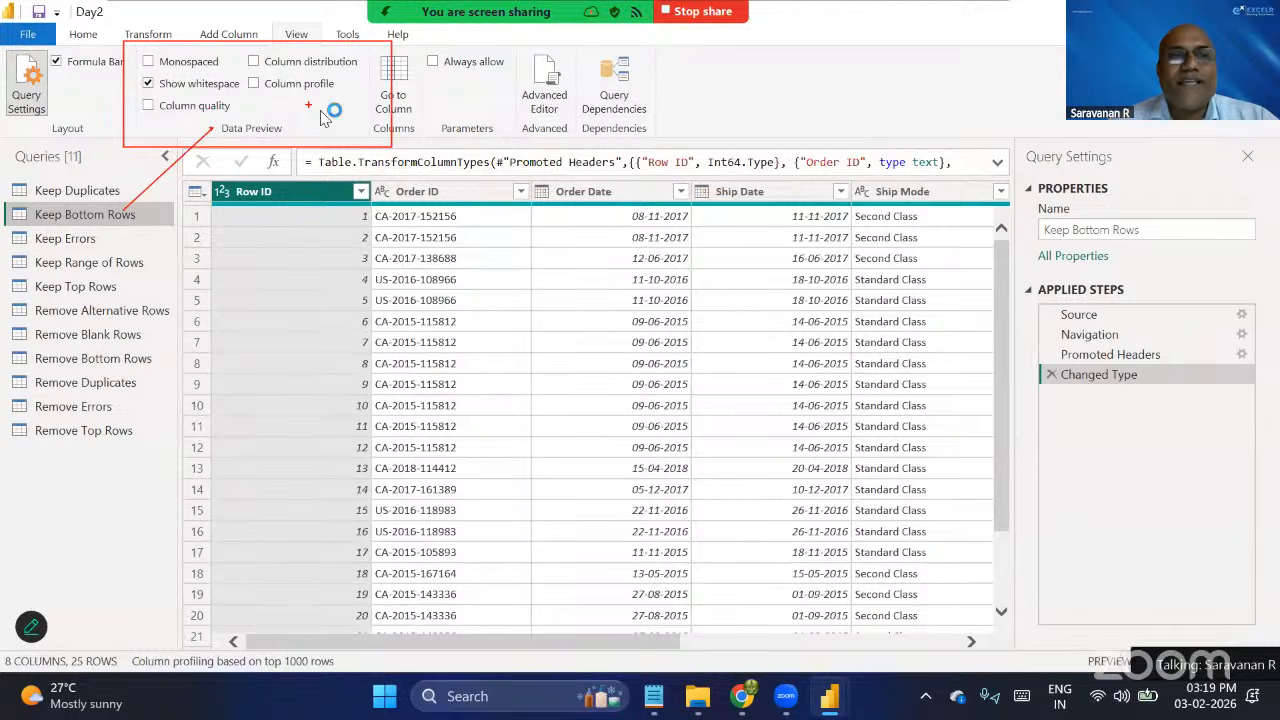
Clear the red annotation and display the column quality details in the data preview.
left_click(442, 192)
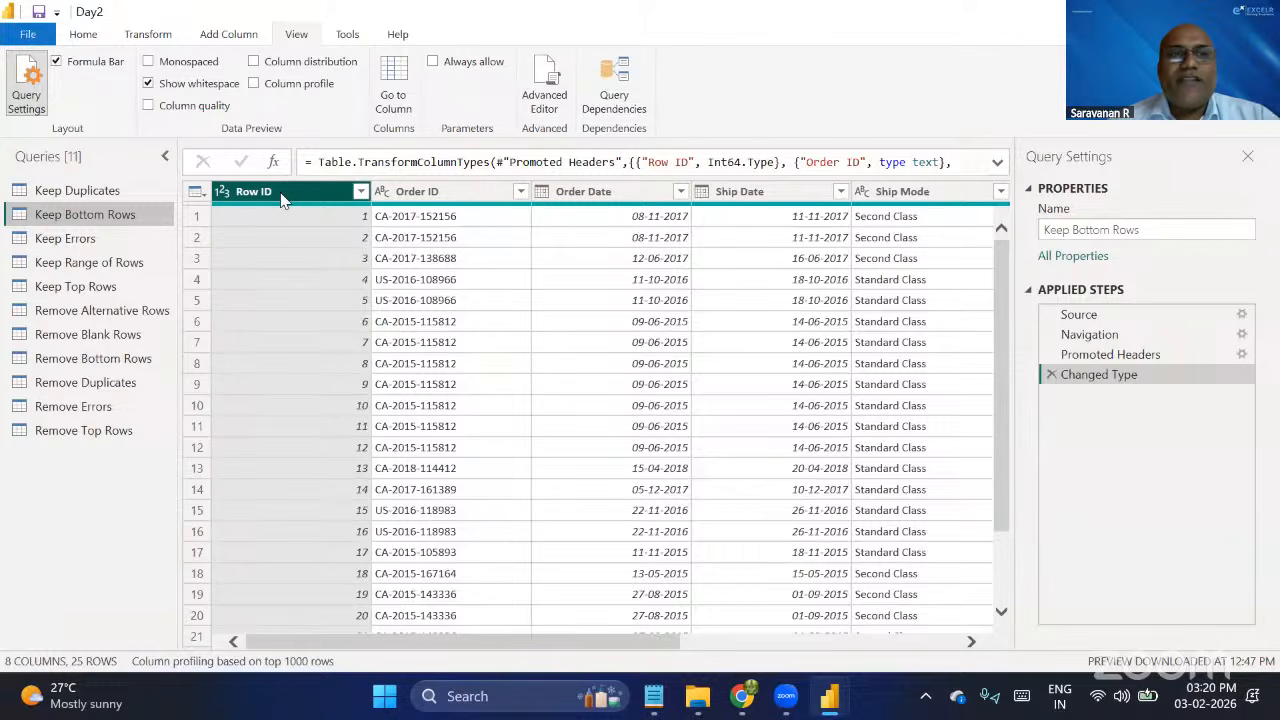
left_click(148, 106)
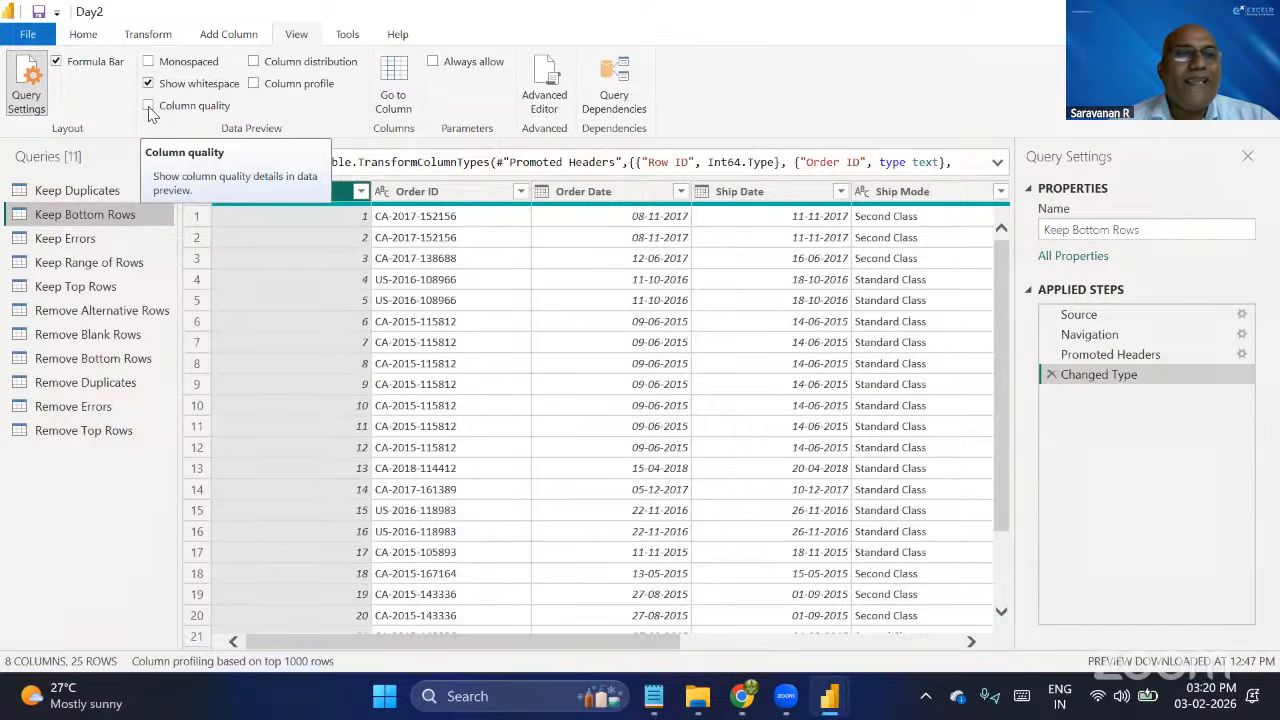
left_click(148, 107)
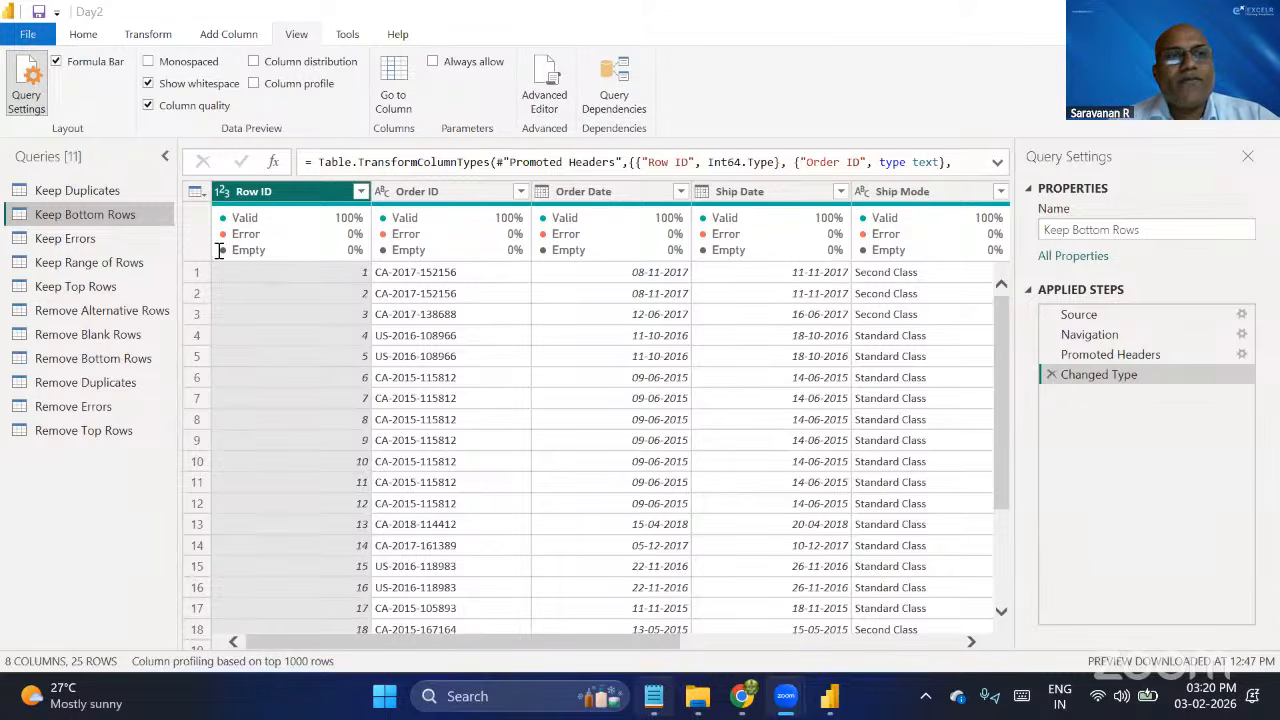
Switch to Link.txt in Notepad and select the last Google Drive folder link.
key("alt+Tab")
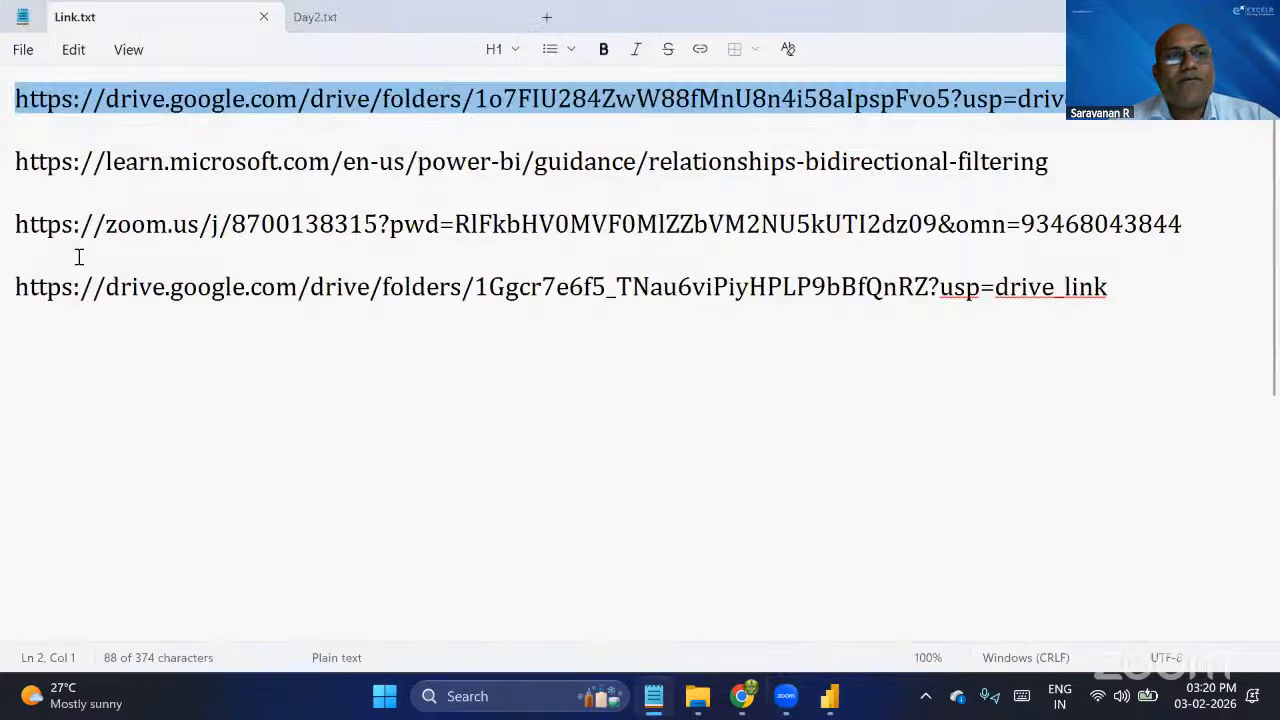
left_click(27, 287)
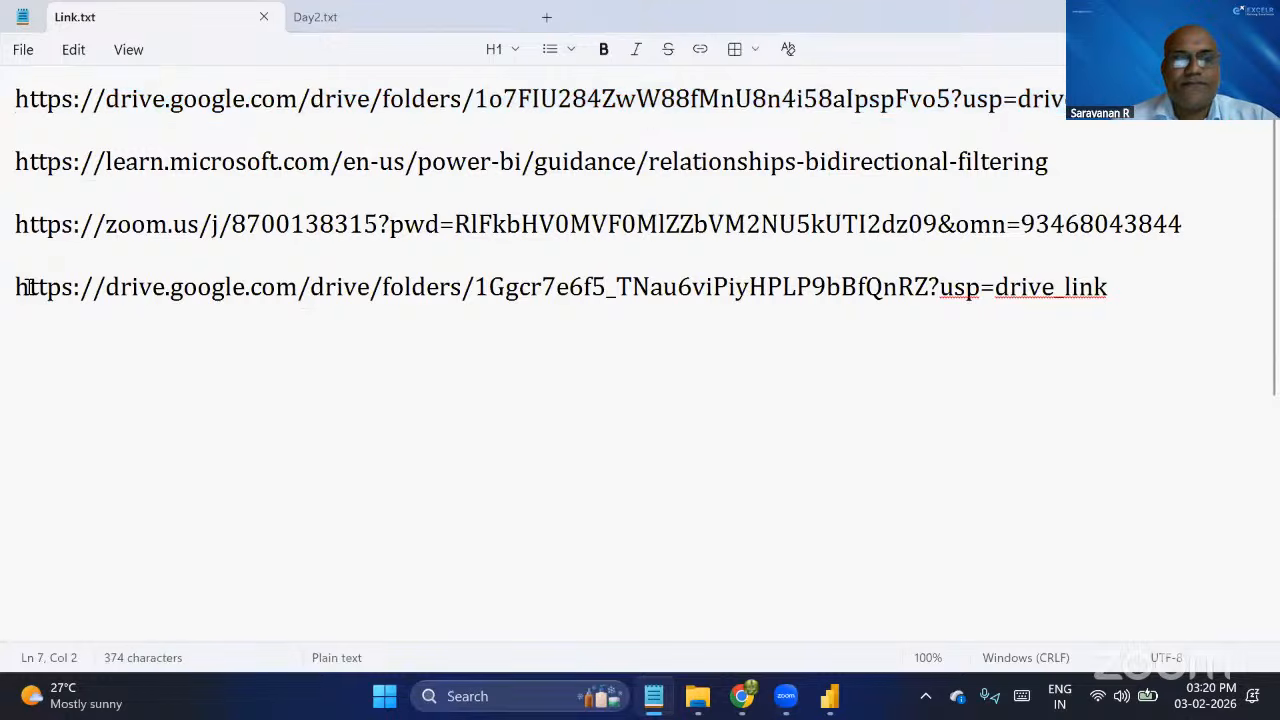
triple_click(27, 287)
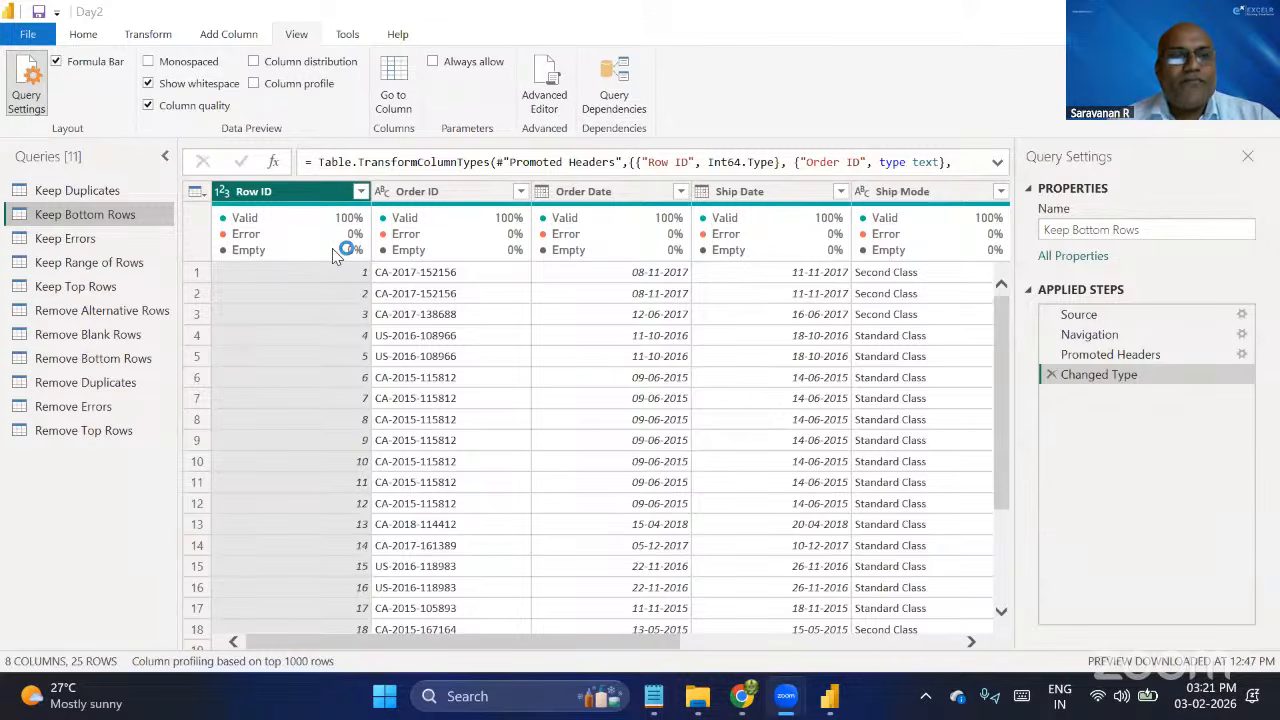
Back in Power Query Editor, examine the column quality details of Row ID and Order ID and hide Column quality.
mouse_move(336, 252)
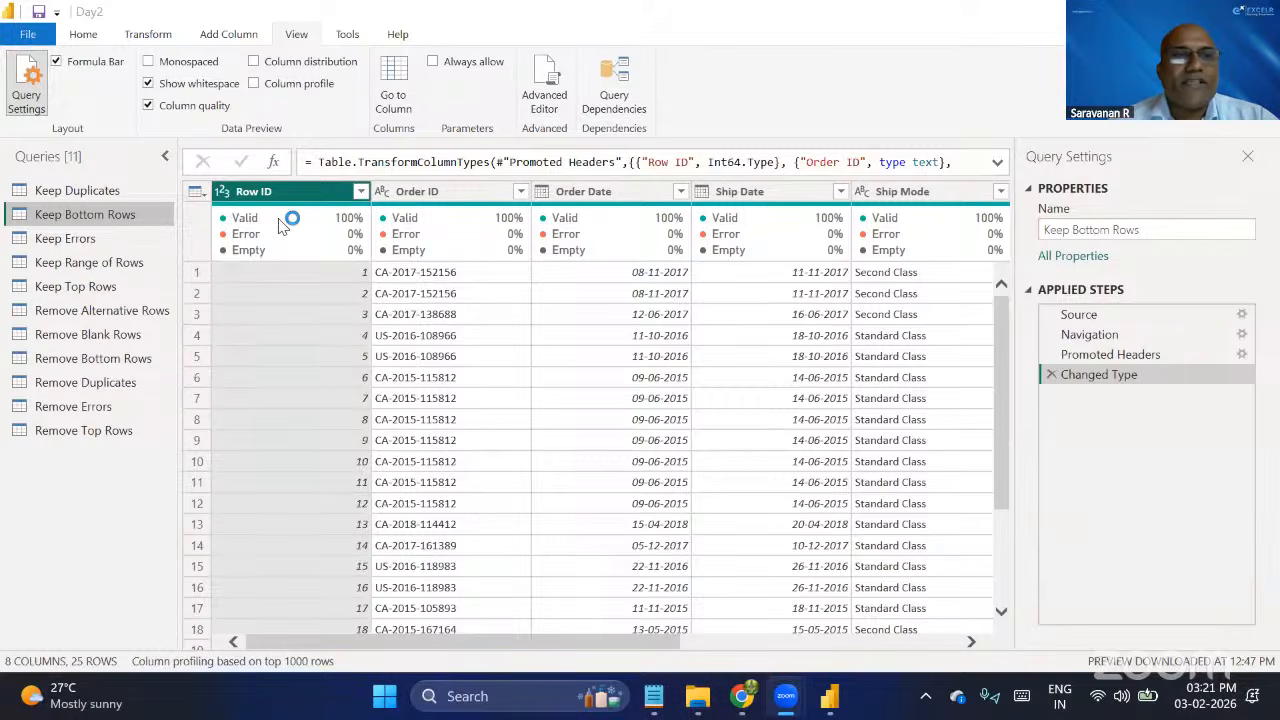
mouse_move(461, 221)
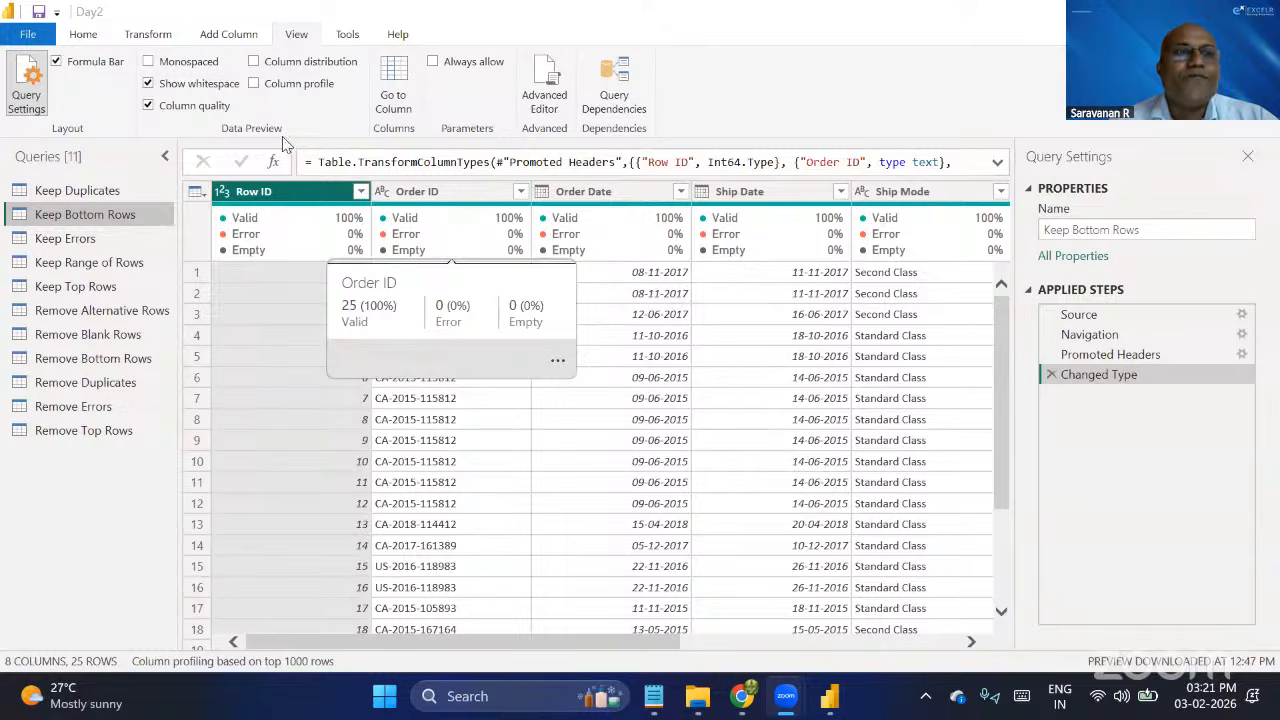
left_click(148, 105)
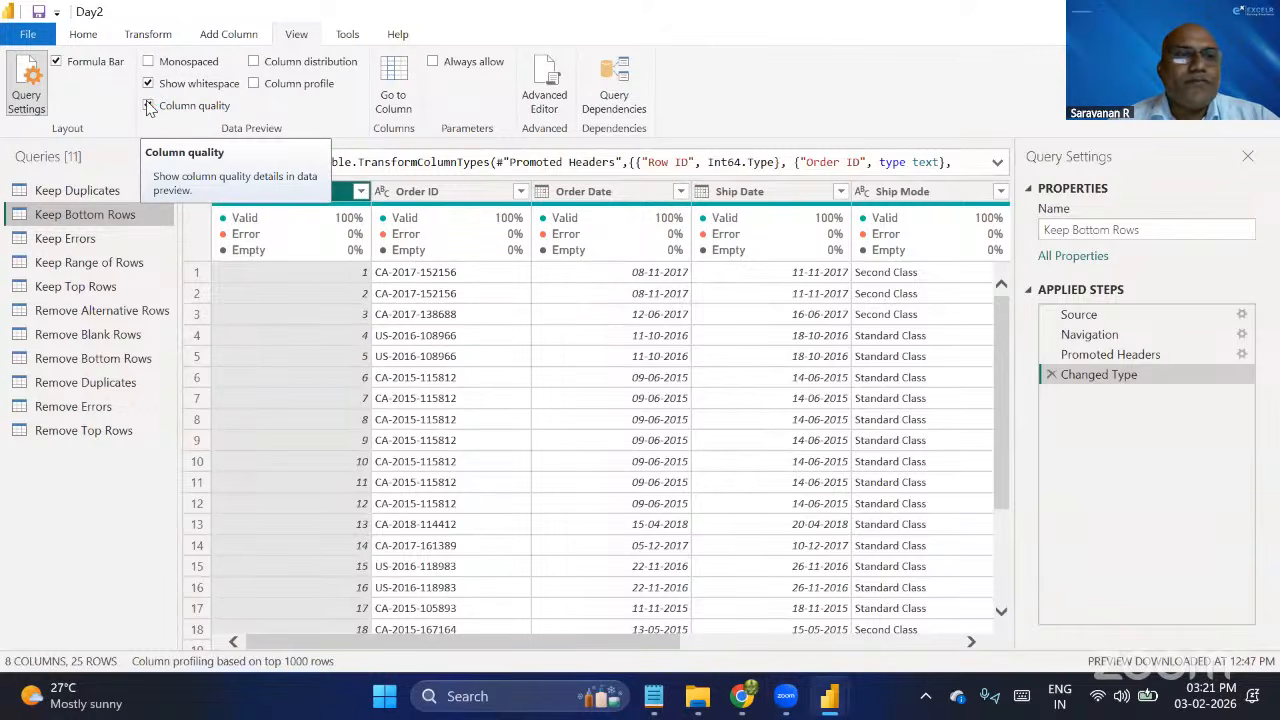
Show Column distribution, examine the distinct and unique counts of Row ID and Order ID, and hide it again.
left_click(254, 62)
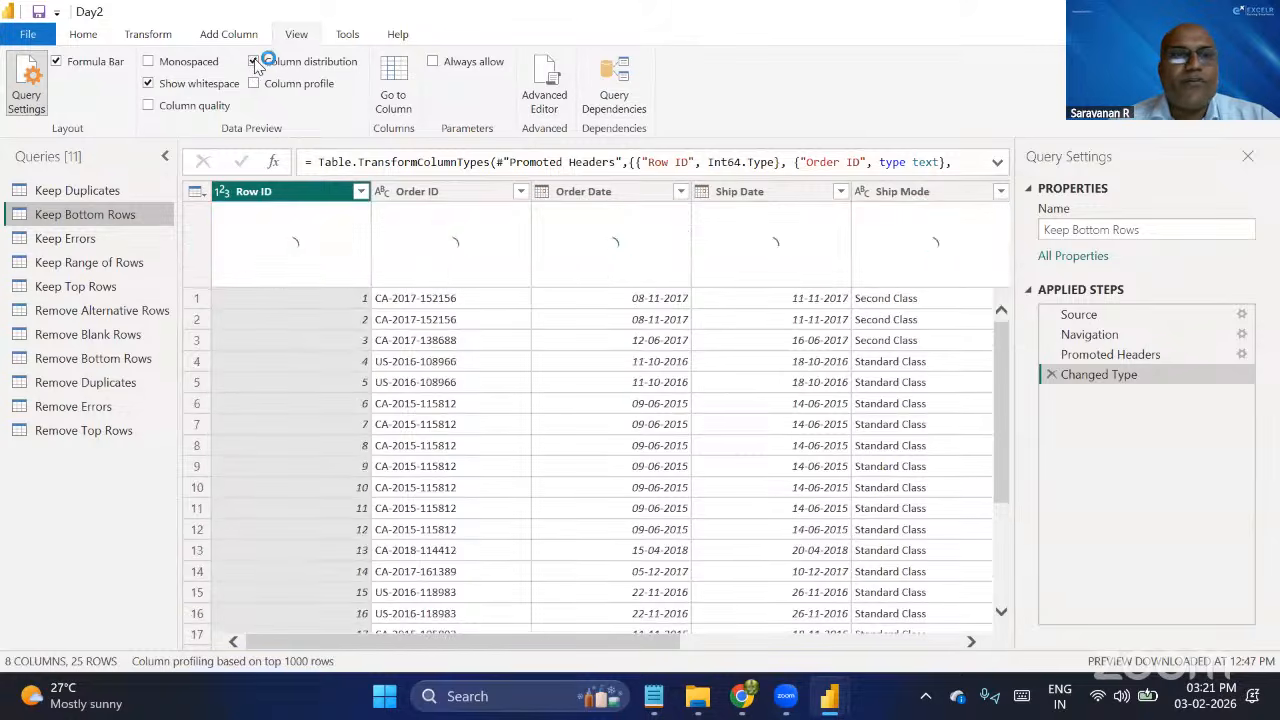
mouse_move(404, 247)
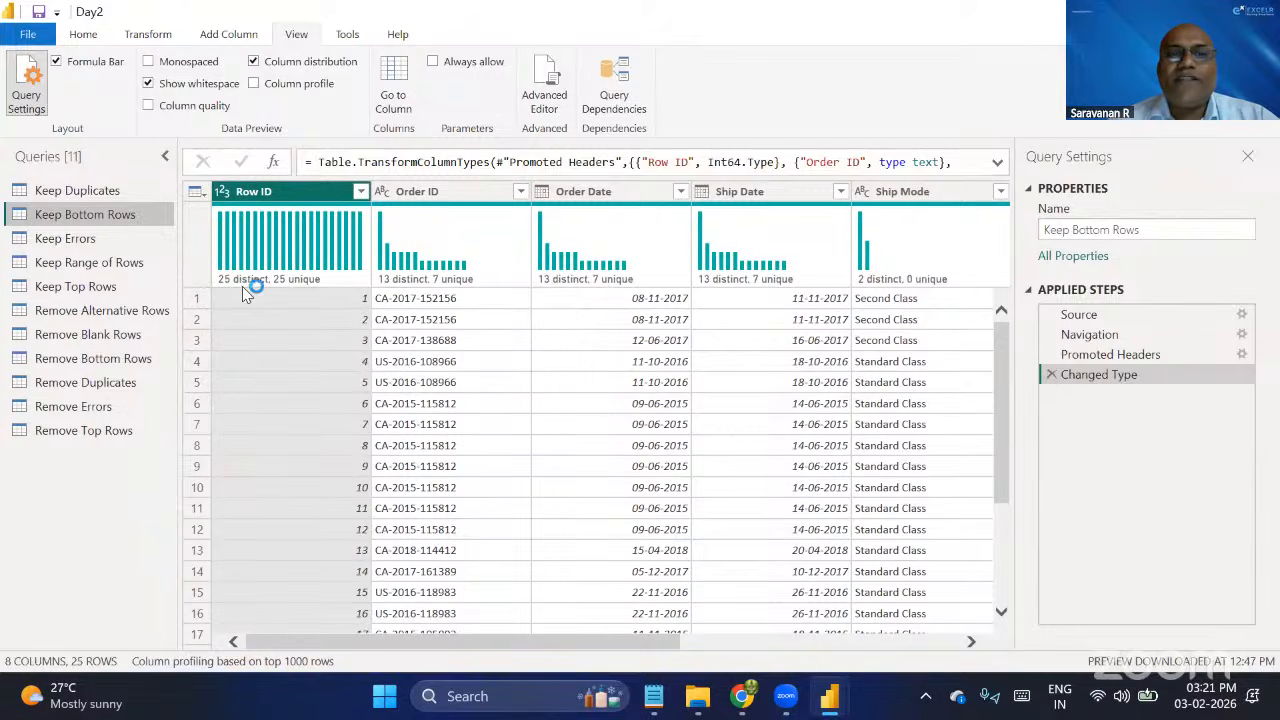
mouse_move(314, 283)
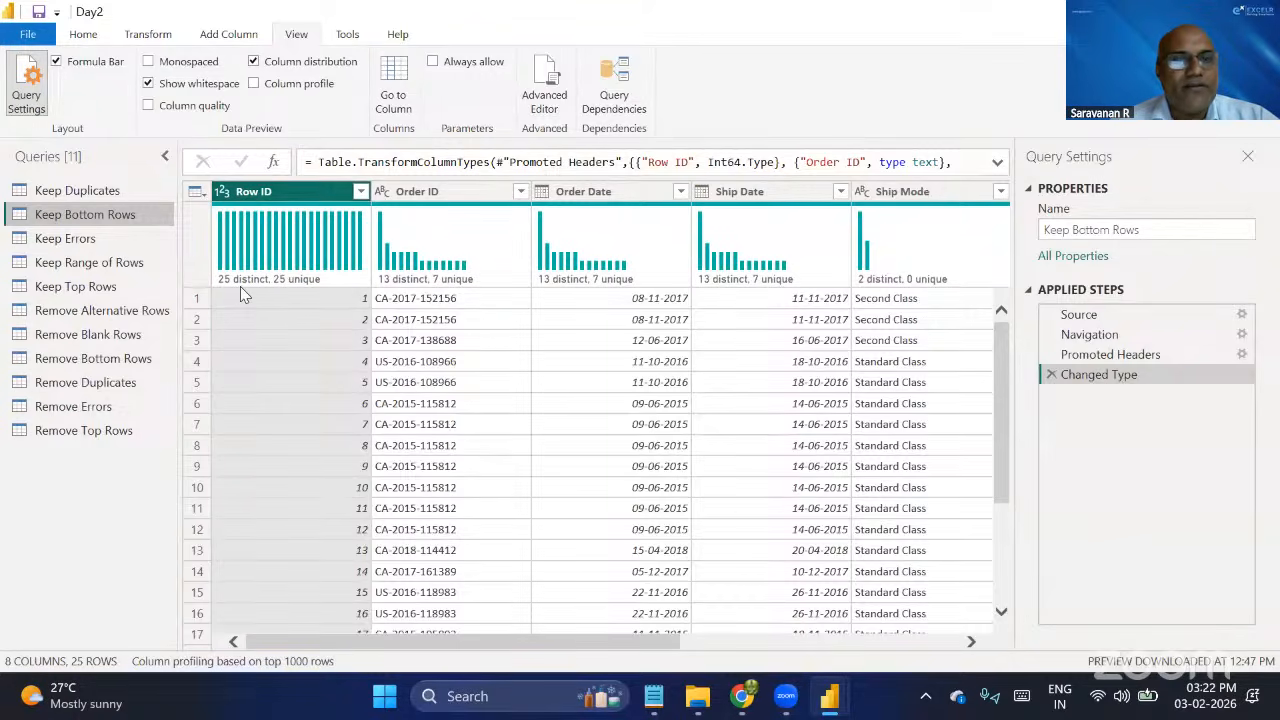
left_click(450, 195)
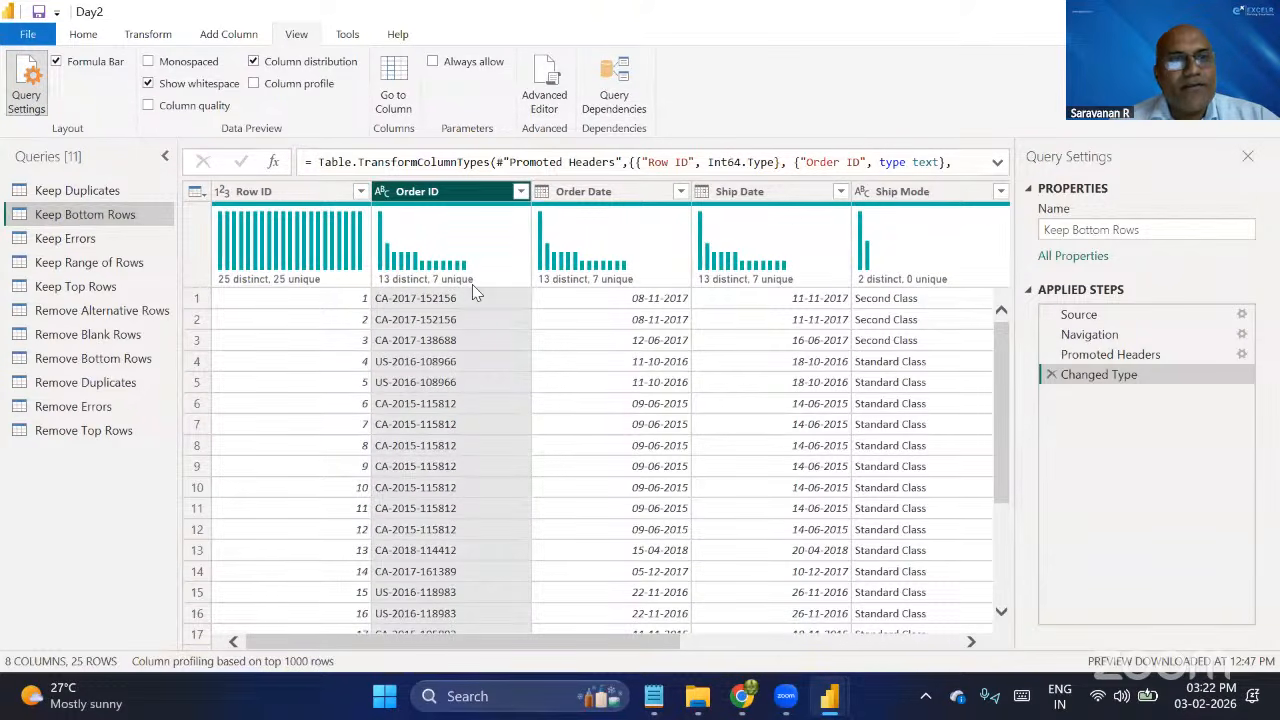
mouse_move(474, 288)
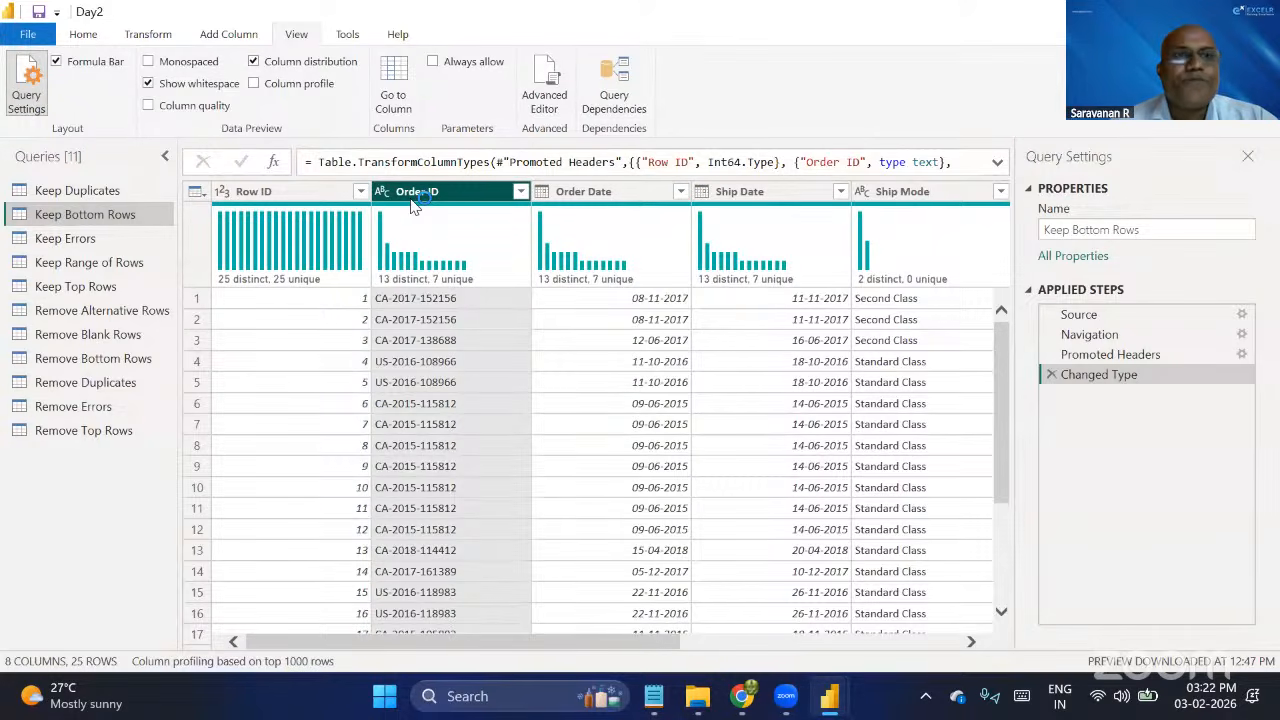
left_click(253, 61)
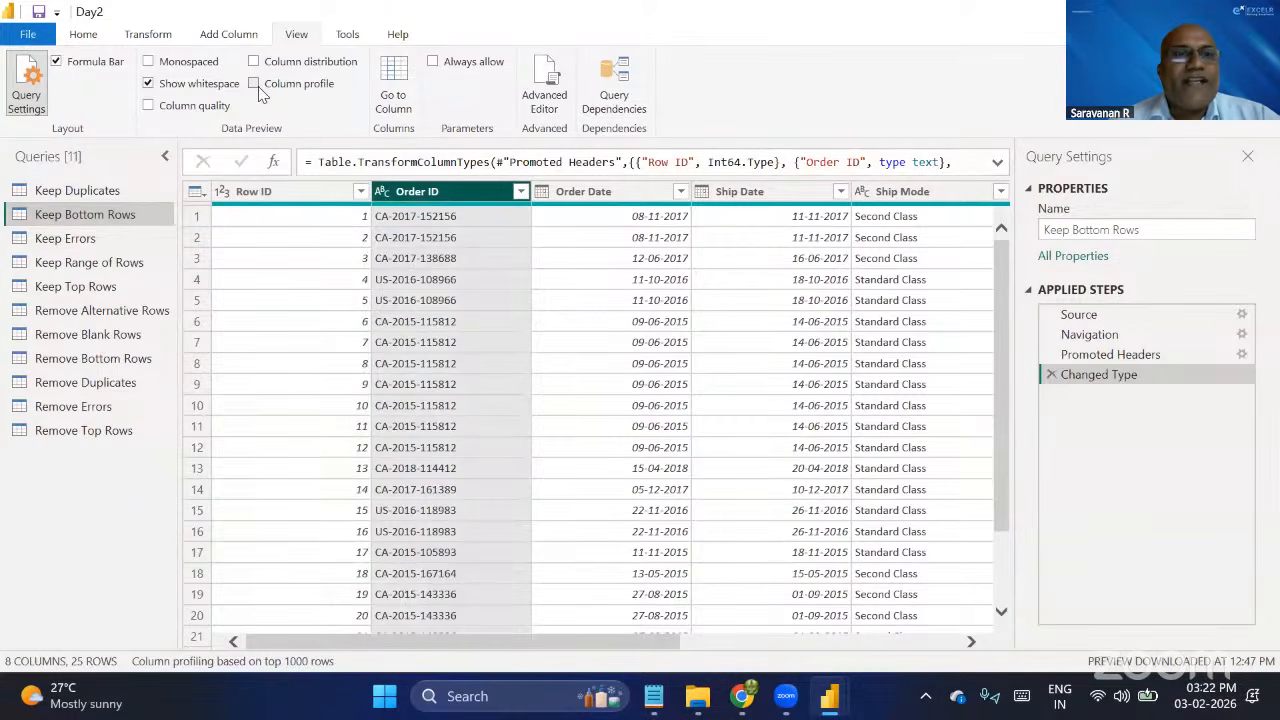
Show the Order ID column profile, mark its Column statistics with temporary red annotations, and hide the profile again.
left_click(256, 85)
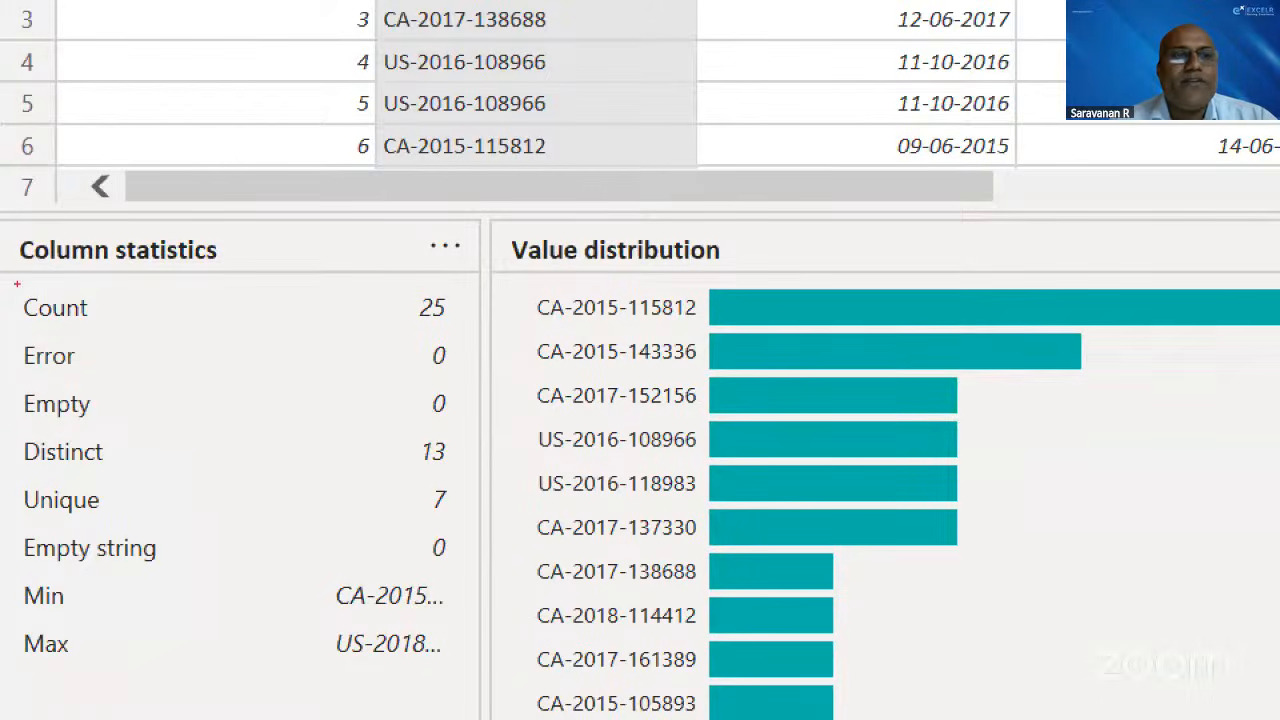
left_click_drag(9, 277, 466, 690)
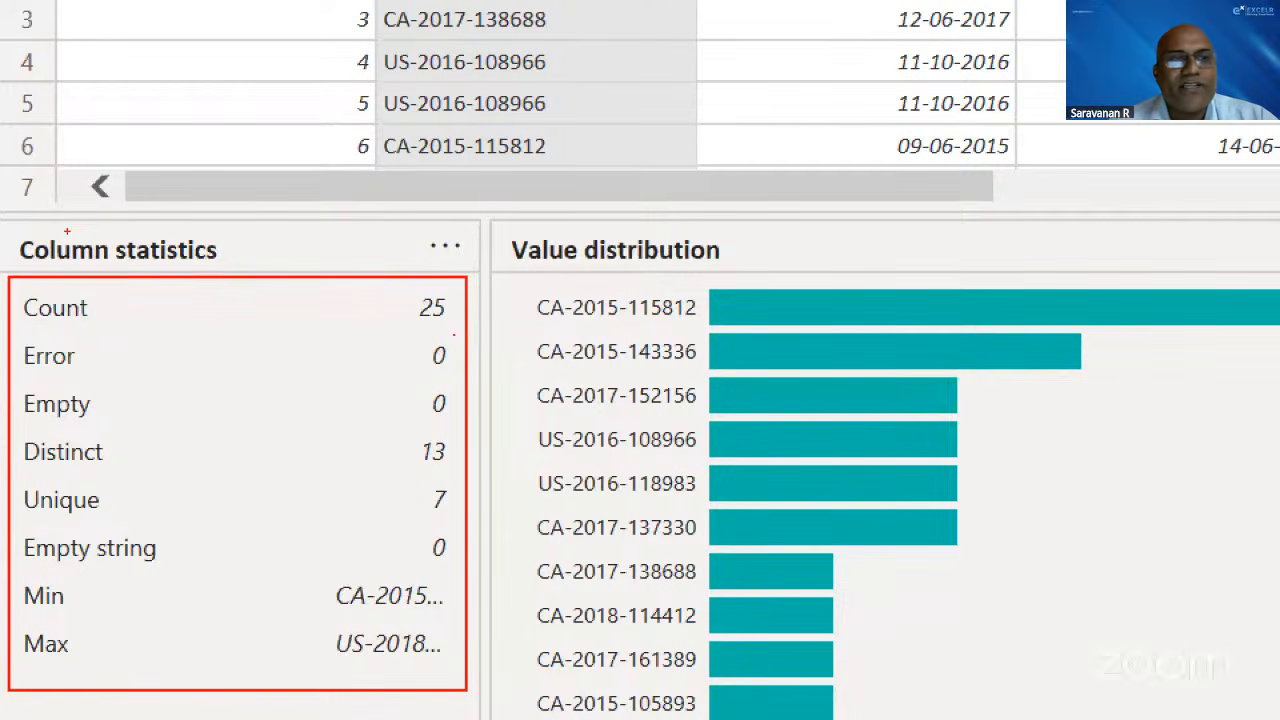
mouse_move(9, 229)
left_mouse_down()
mouse_move(72, 264)
mouse_move(213, 285)
mouse_move(116, 200)
mouse_move(7, 231)
left_mouse_up()
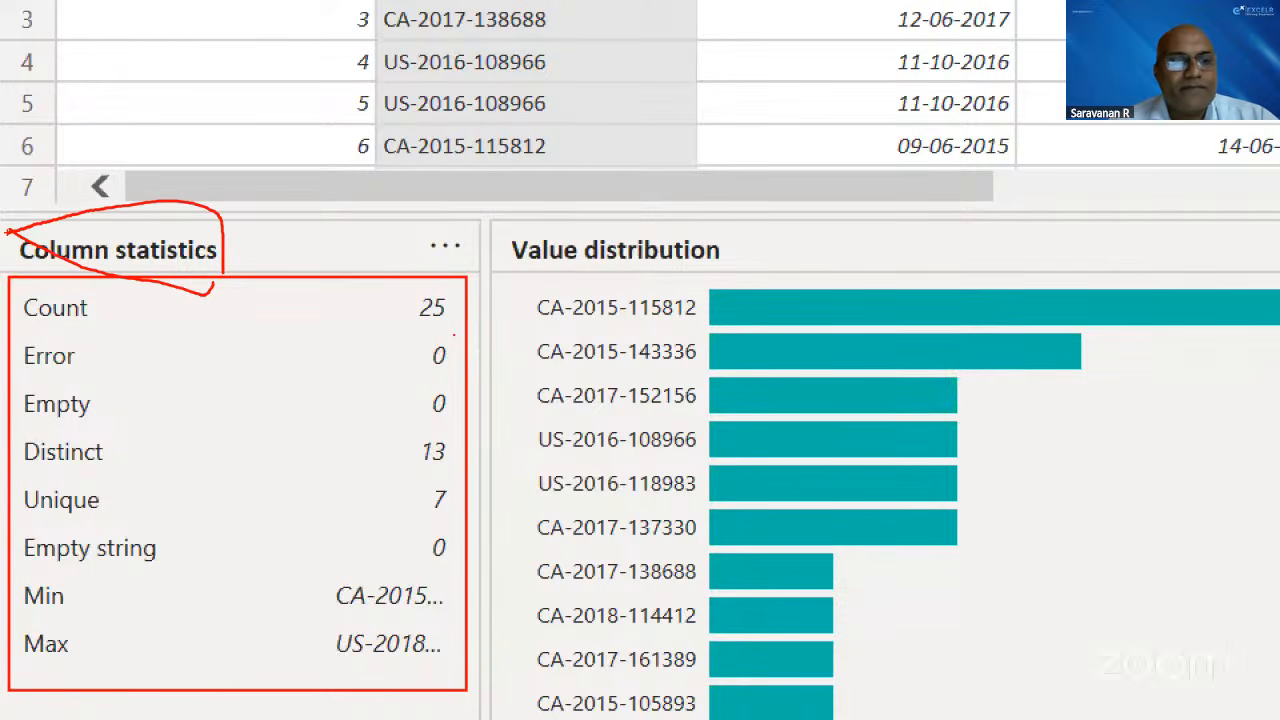
key("Escape")
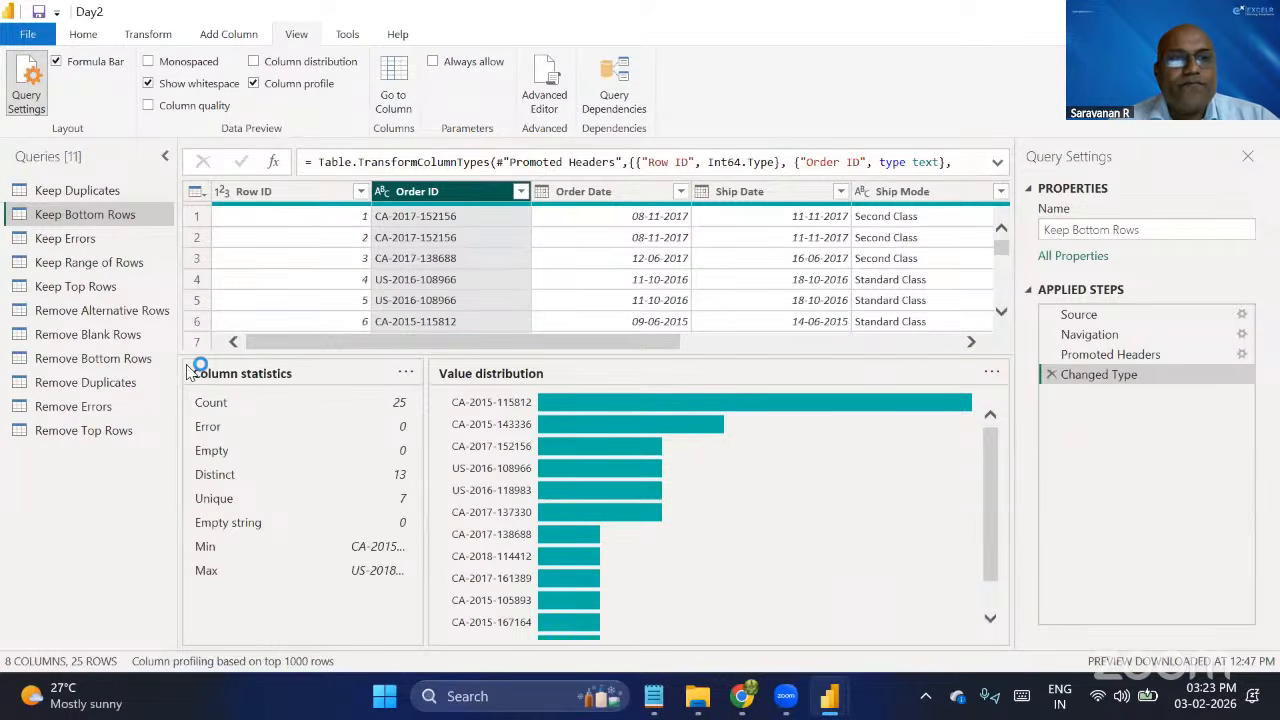
left_click(254, 84)
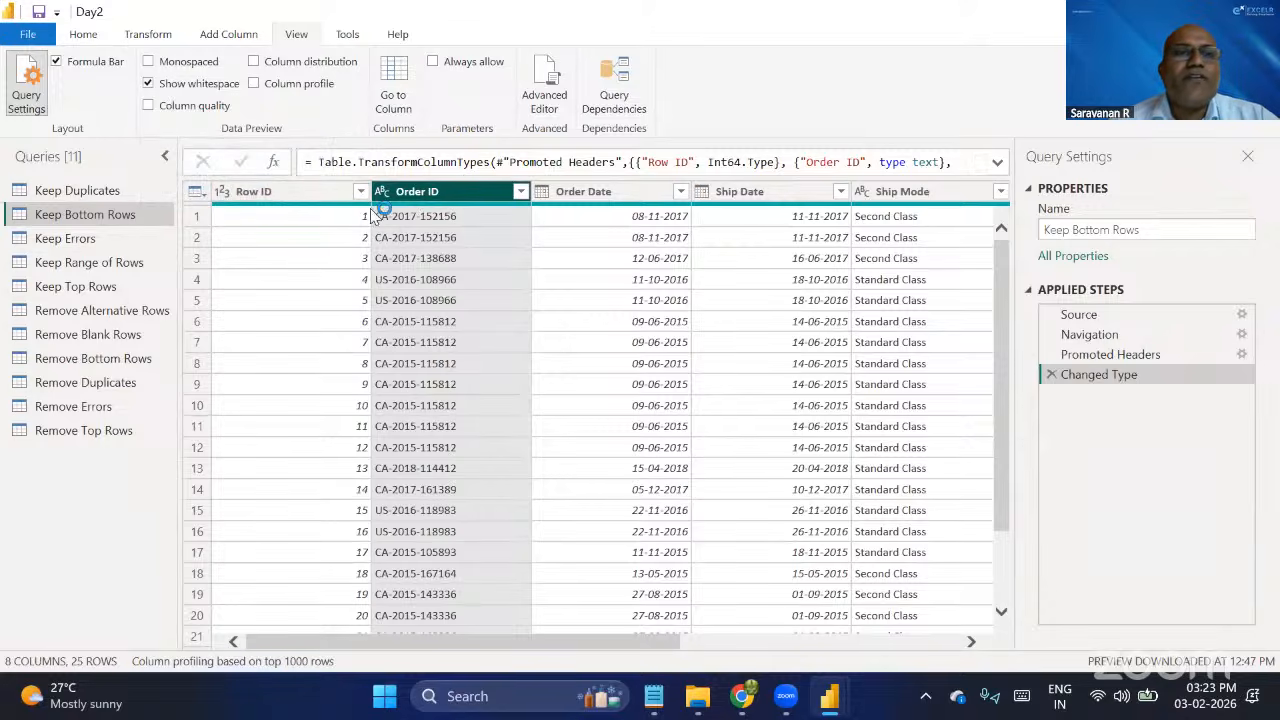
Toggle the Show whitespace preview option off and back on.
left_click(172, 86)
left_click(150, 86)
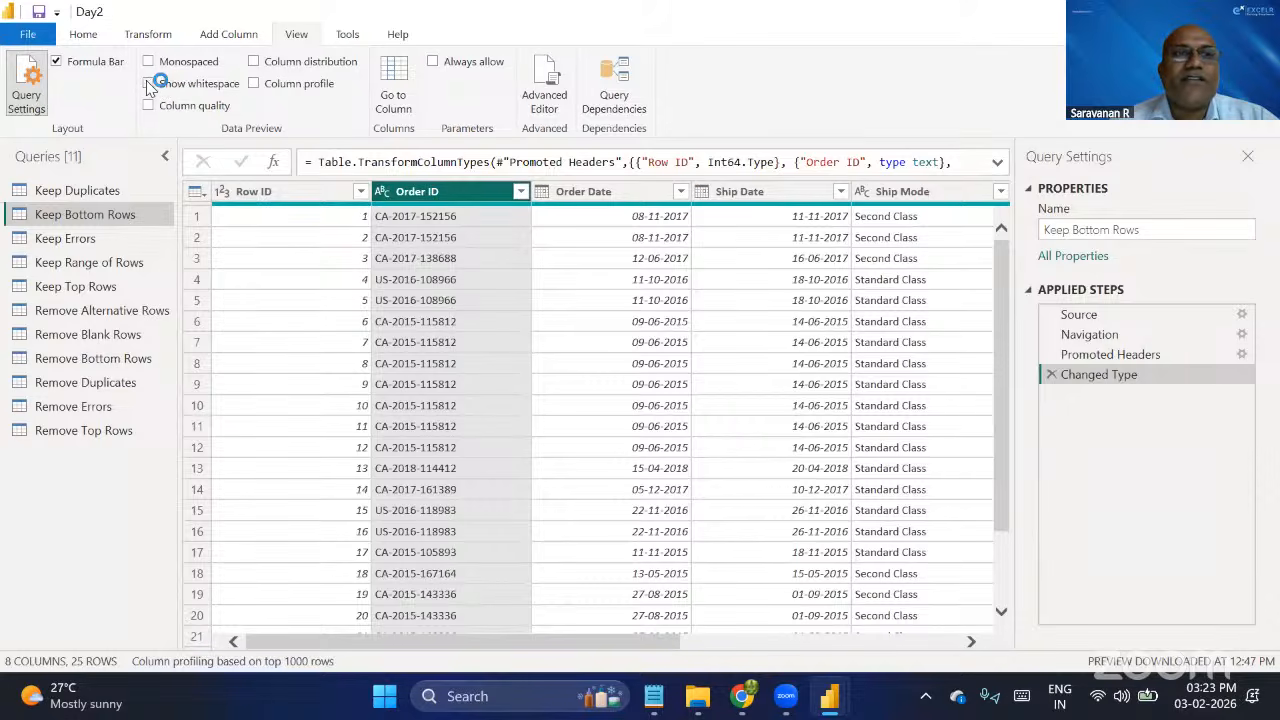
left_click(301, 42)
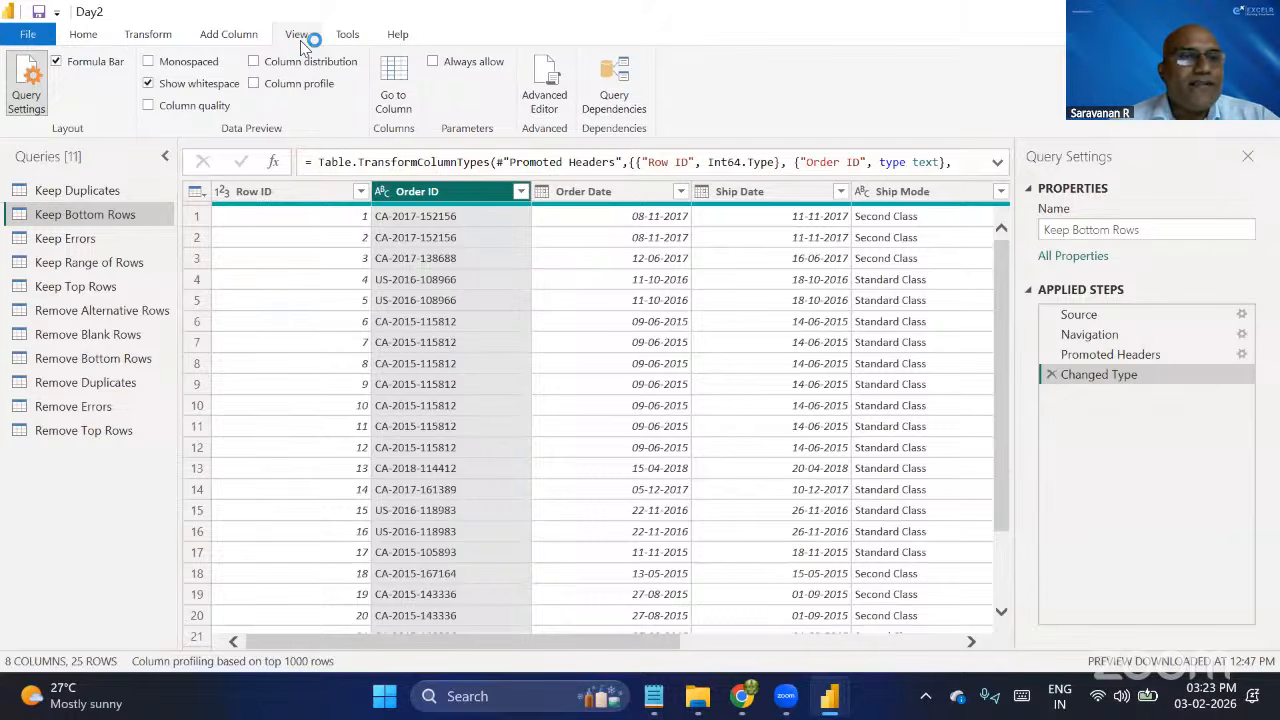
Keep only the bottom 10 rows in the Keep Bottom Rows query.
left_click(265, 191)
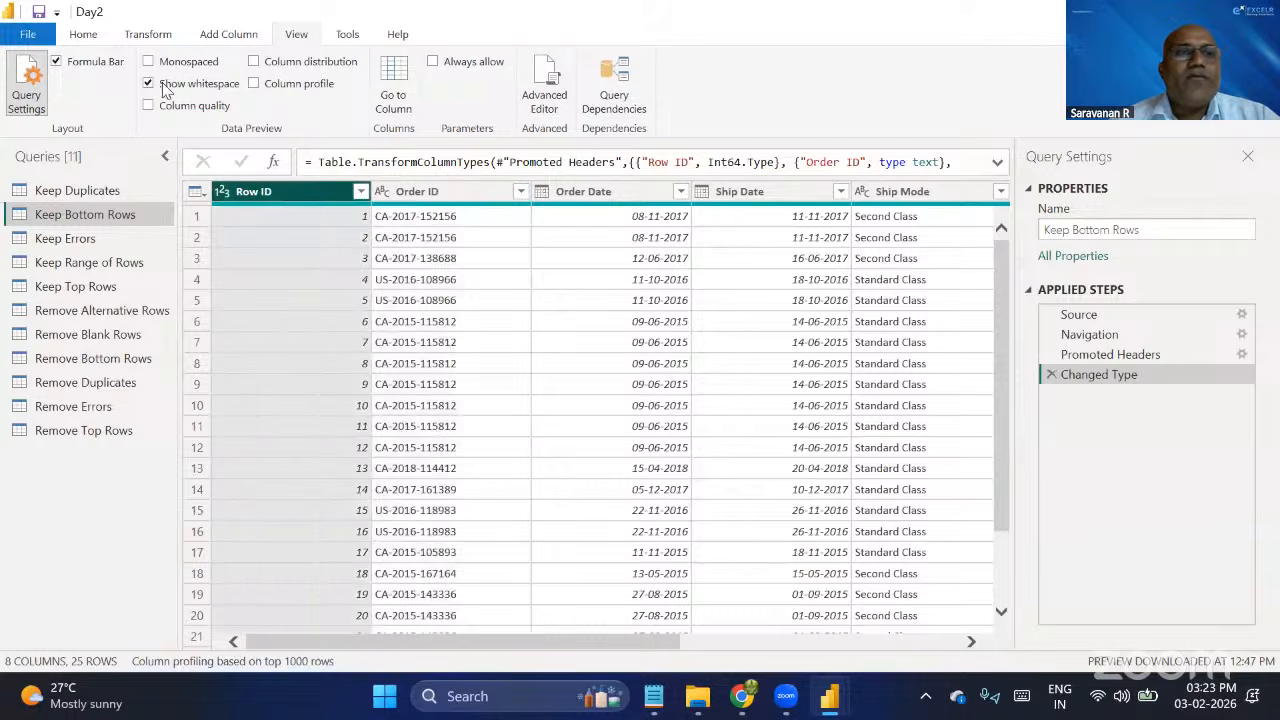
left_click(86, 36)
left_click(108, 213)
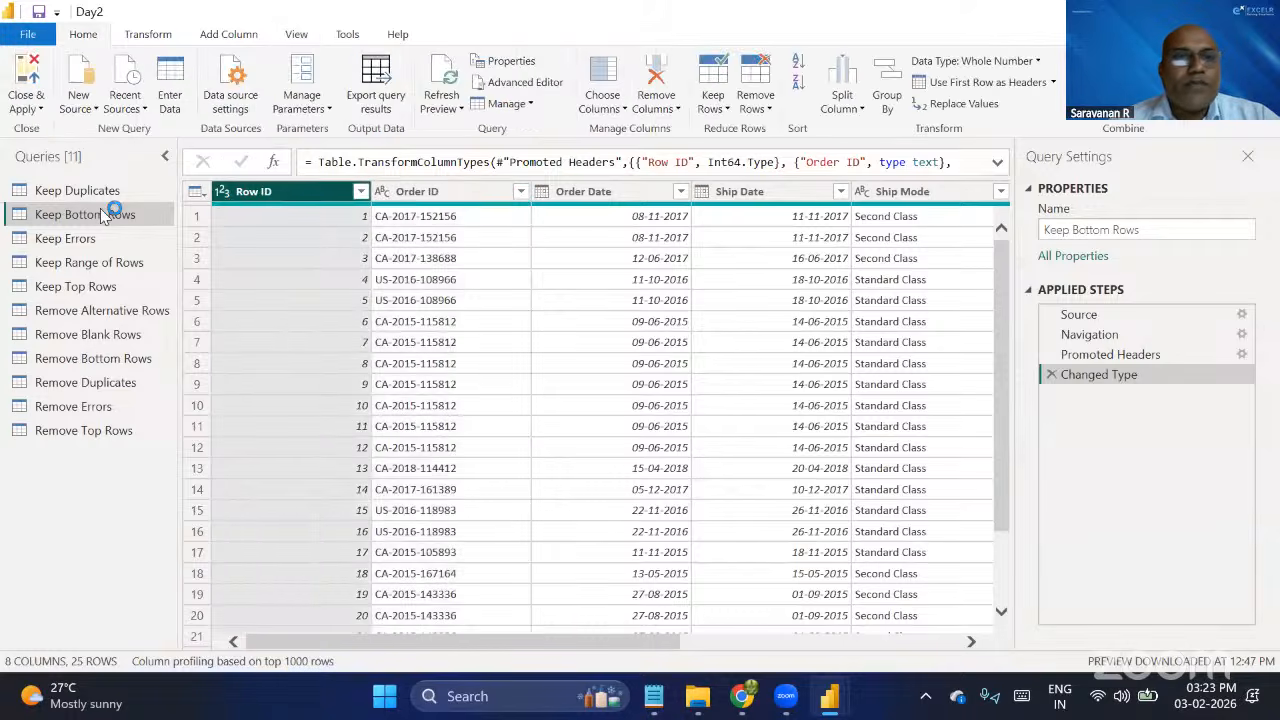
left_click(366, 214)
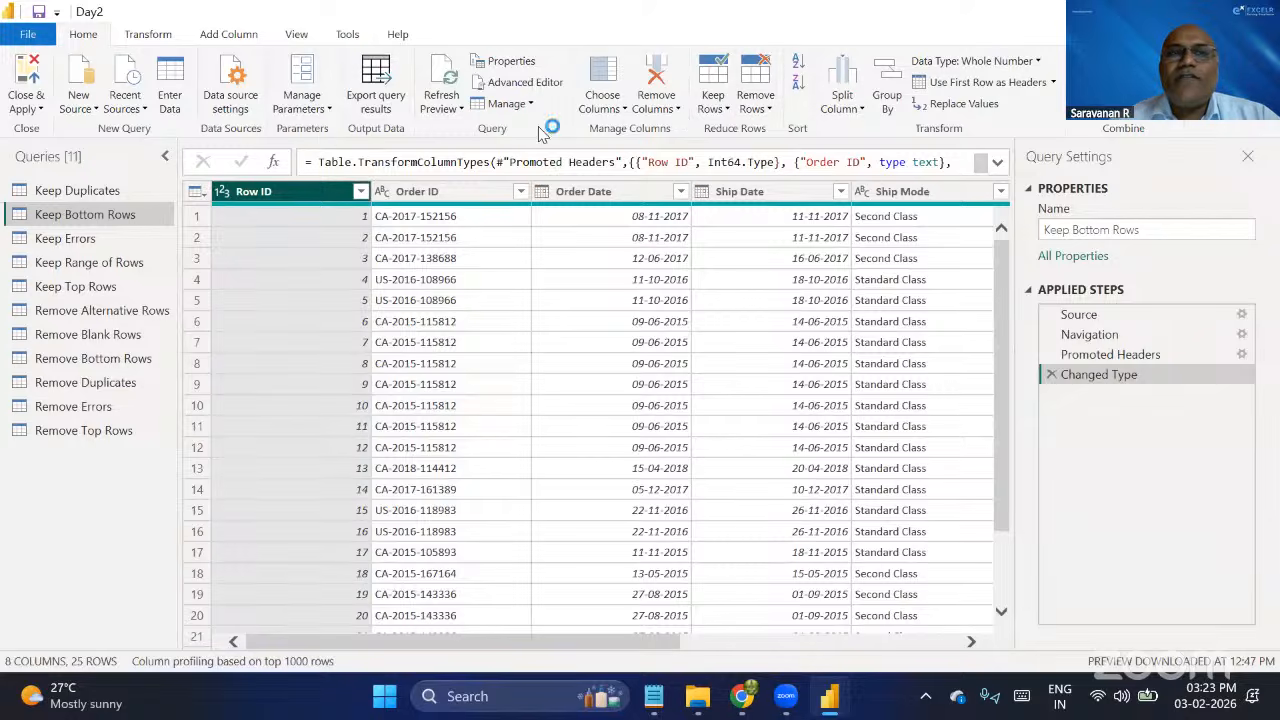
left_click(720, 108)
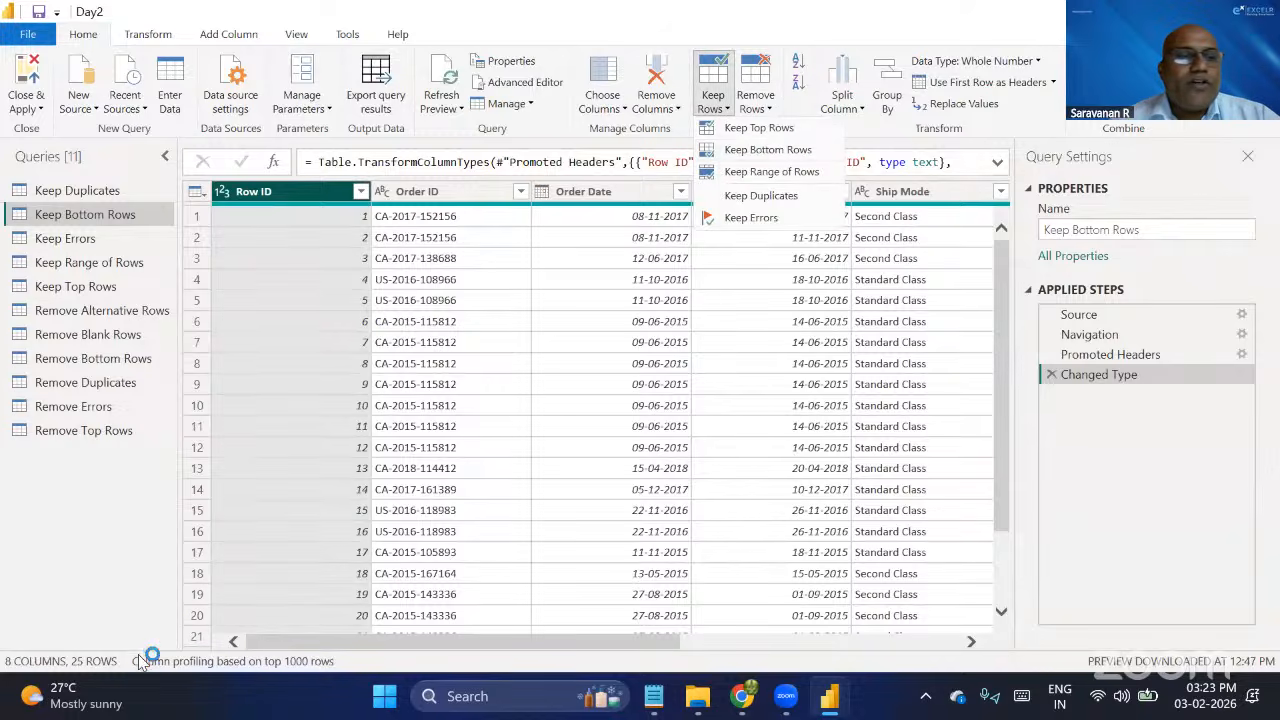
left_click(757, 150)
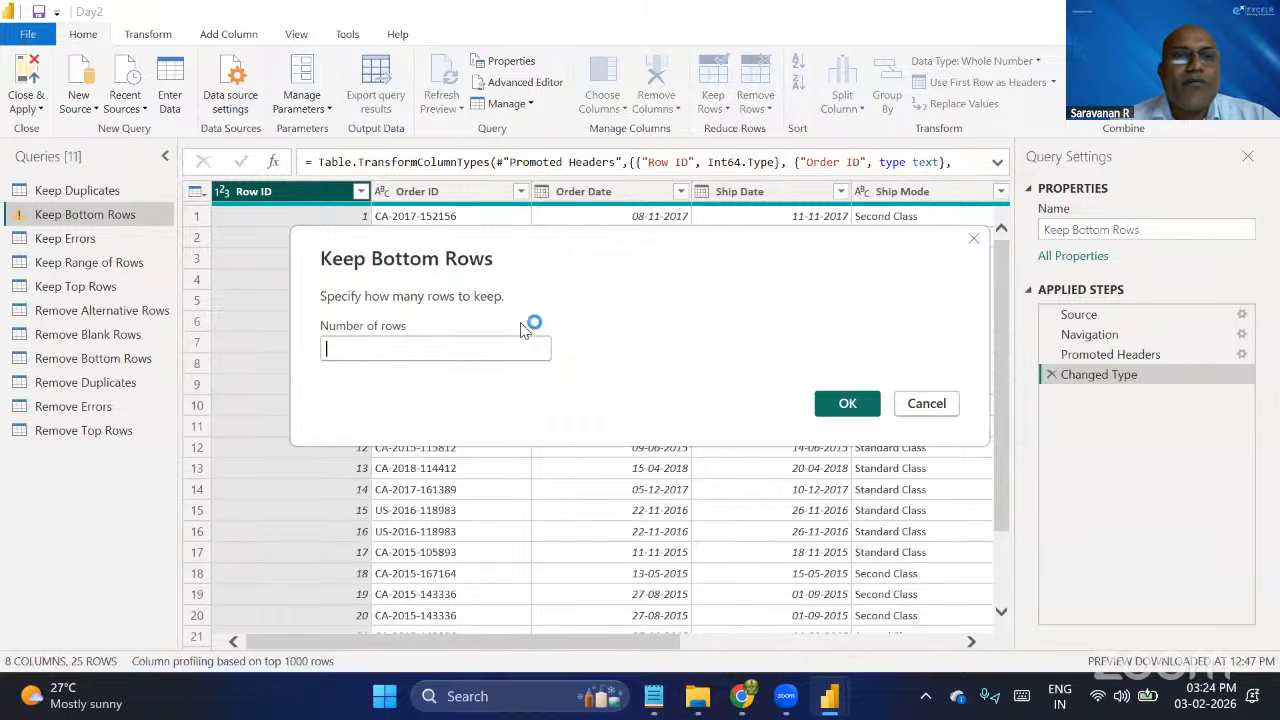
type("10")
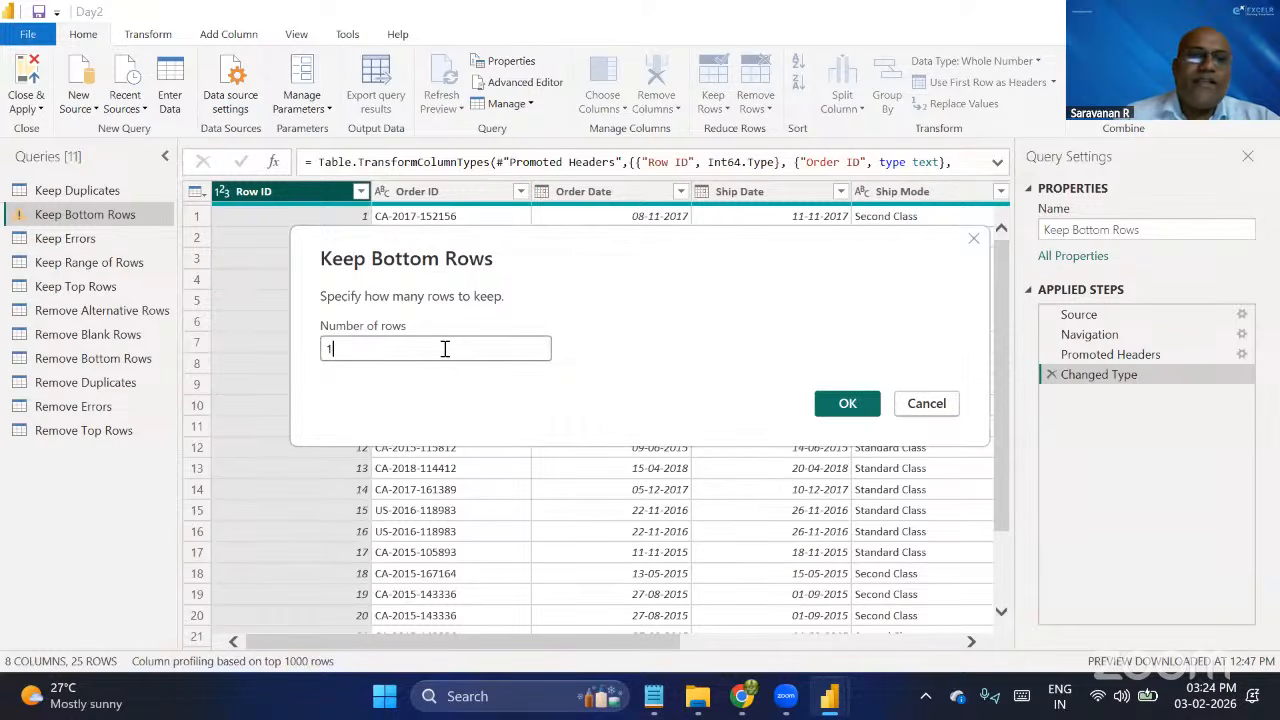
left_click(840, 404)
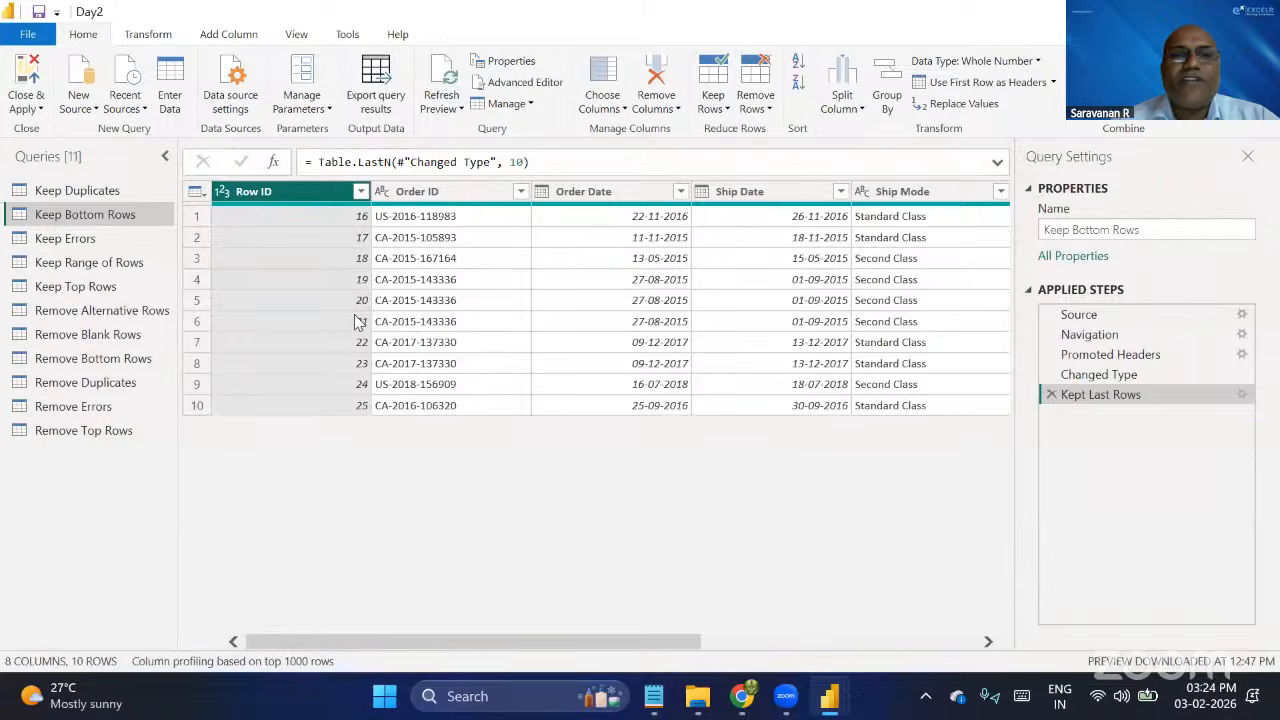
Compare the Keep Bottom Rows data at the Changed Type step with the Kept Last Rows step.
left_click(1121, 381)
scroll(490, 445, "down", 2)
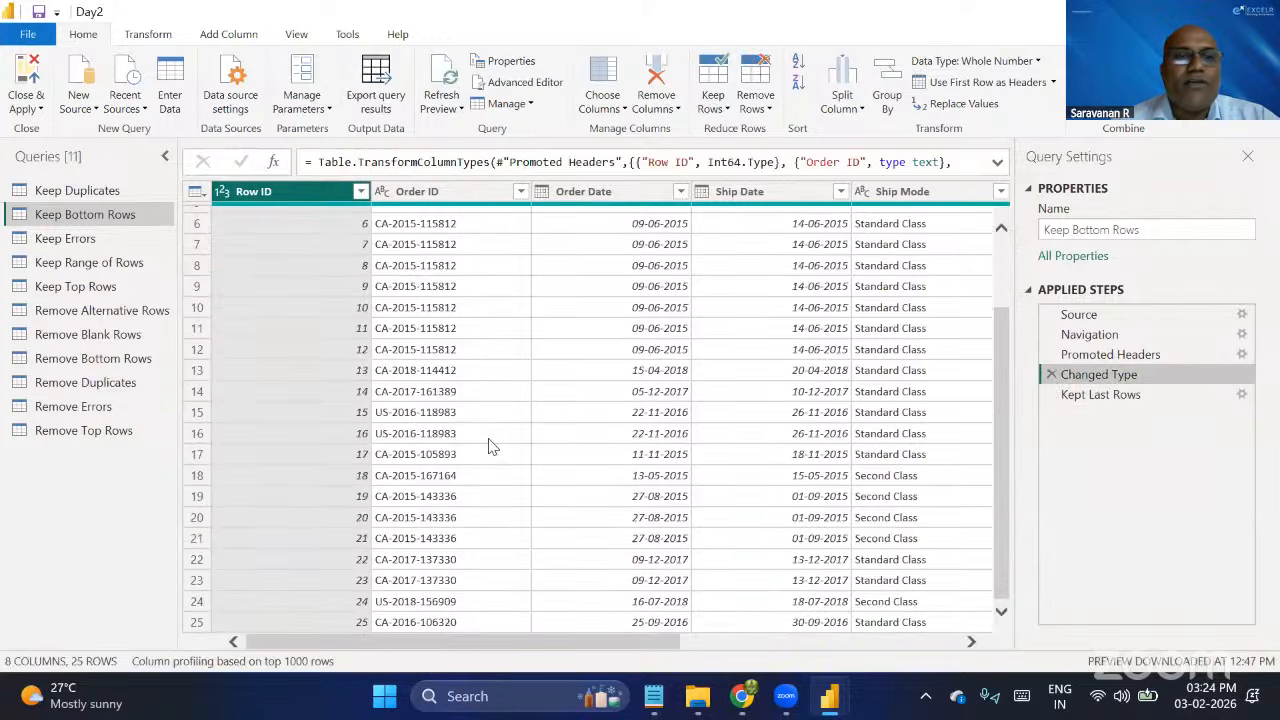
left_click(1100, 395)
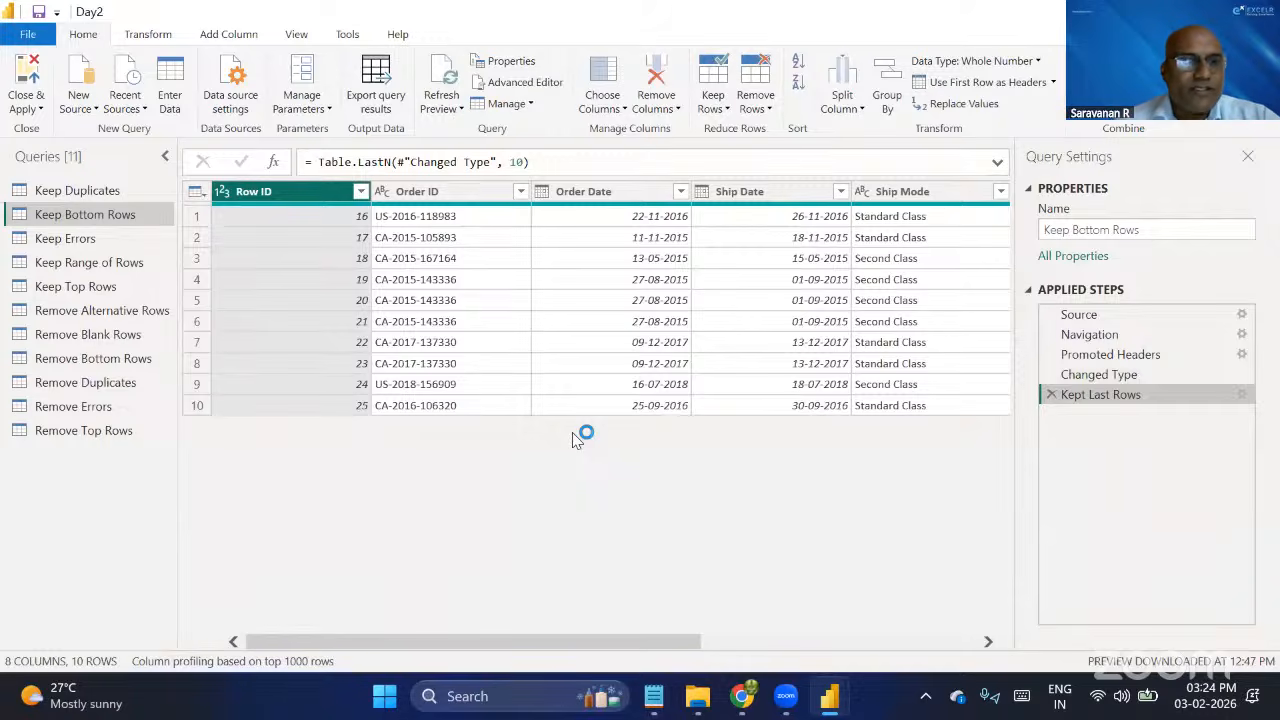
In the Keep Errors query, keep only rows with errors across Ship Mode, Customer Name and Segment, and compare them with the Changed Type step.
left_click(90, 238)
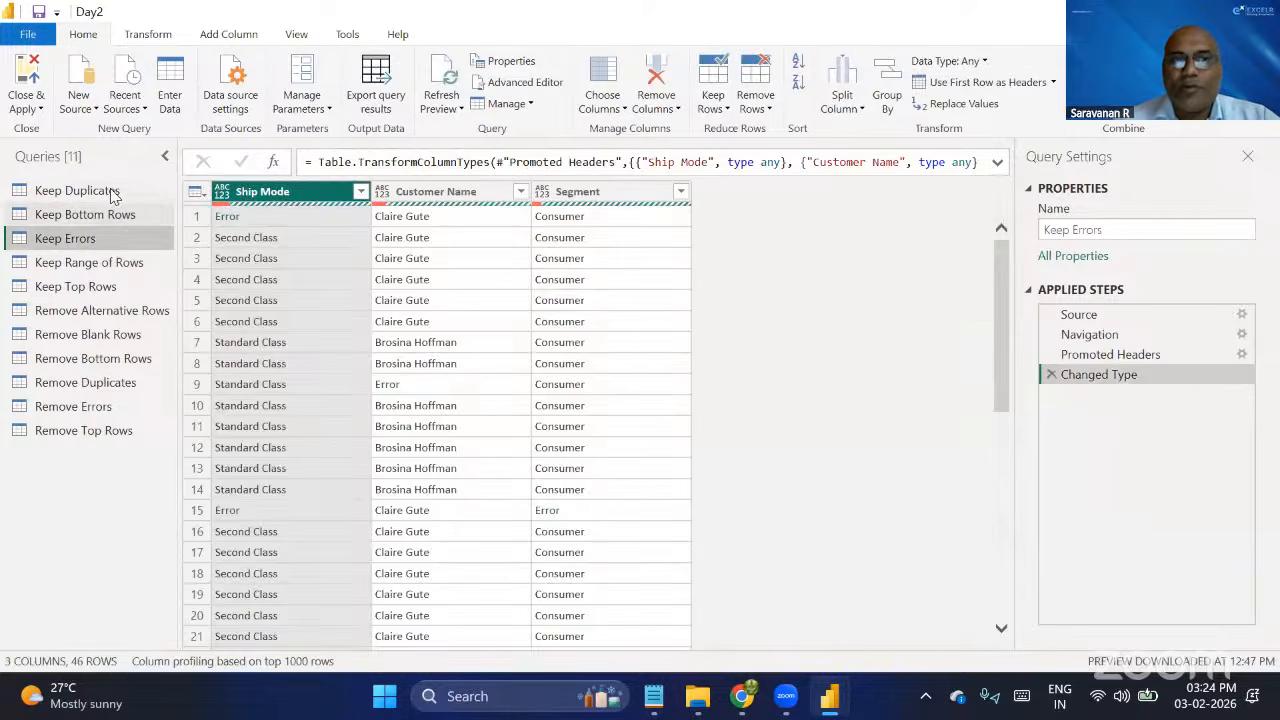
left_click(72, 191)
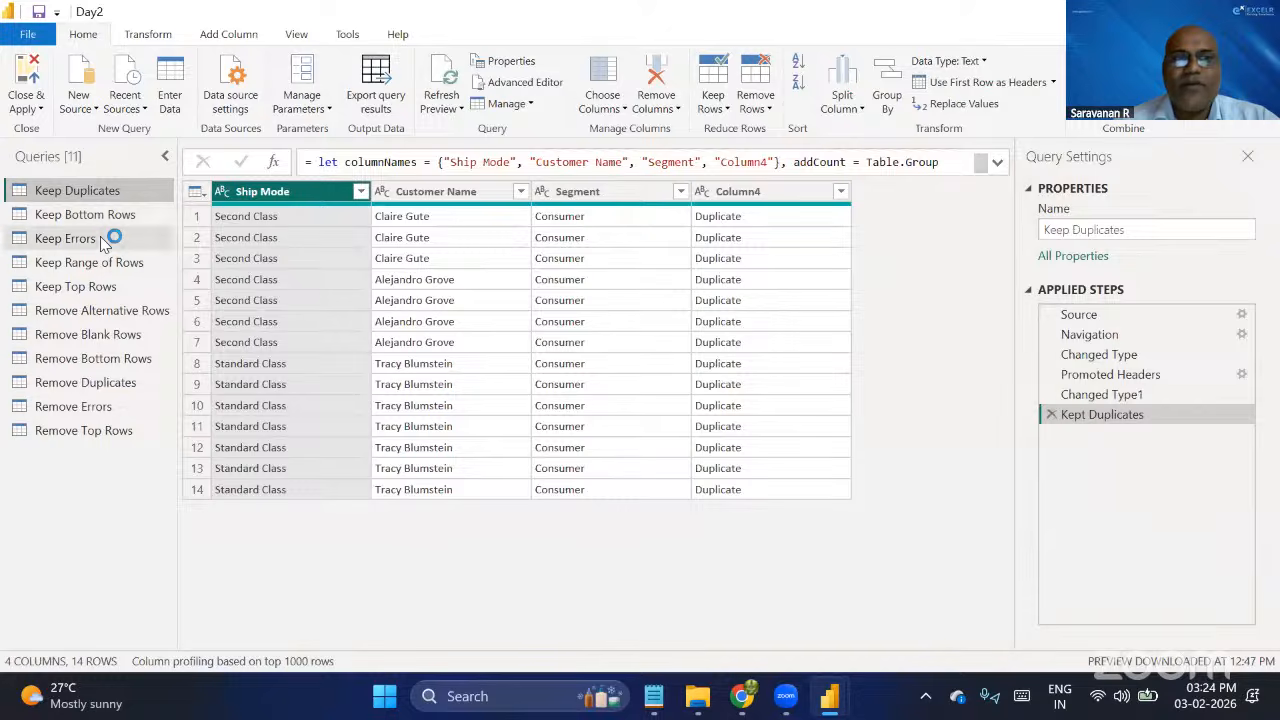
left_click(106, 238)
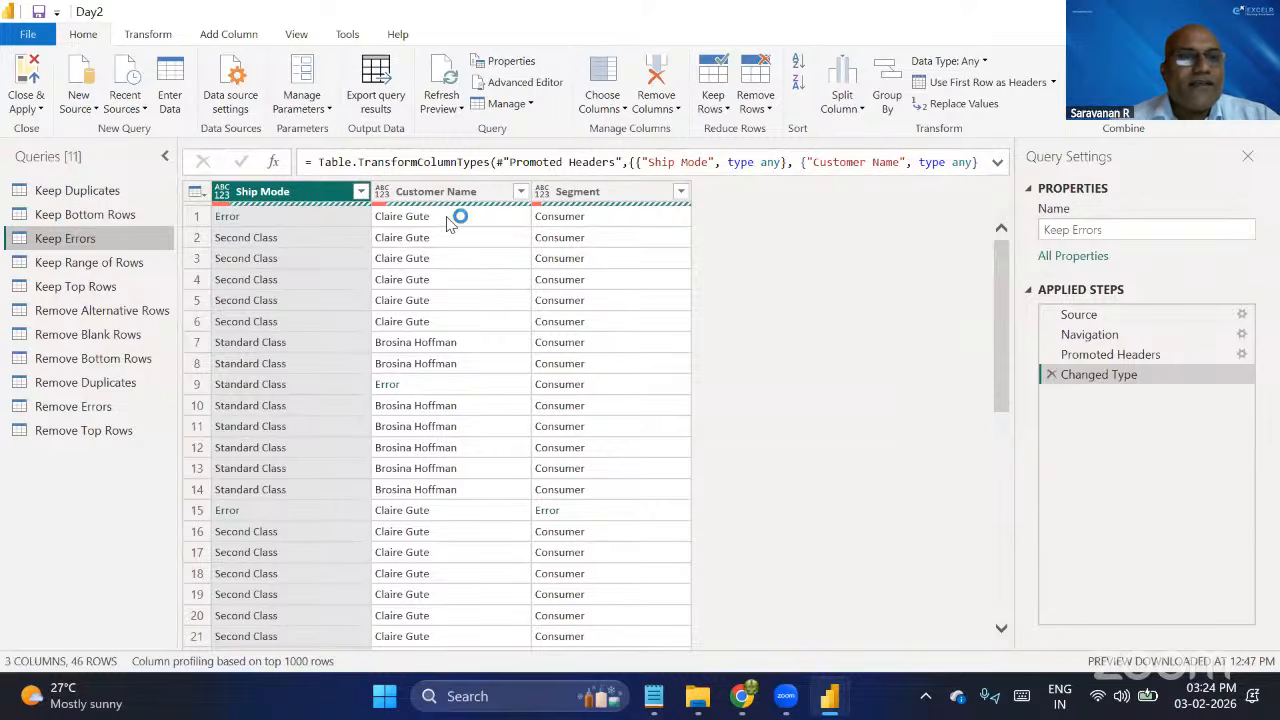
left_click(595, 197, "ctrl")
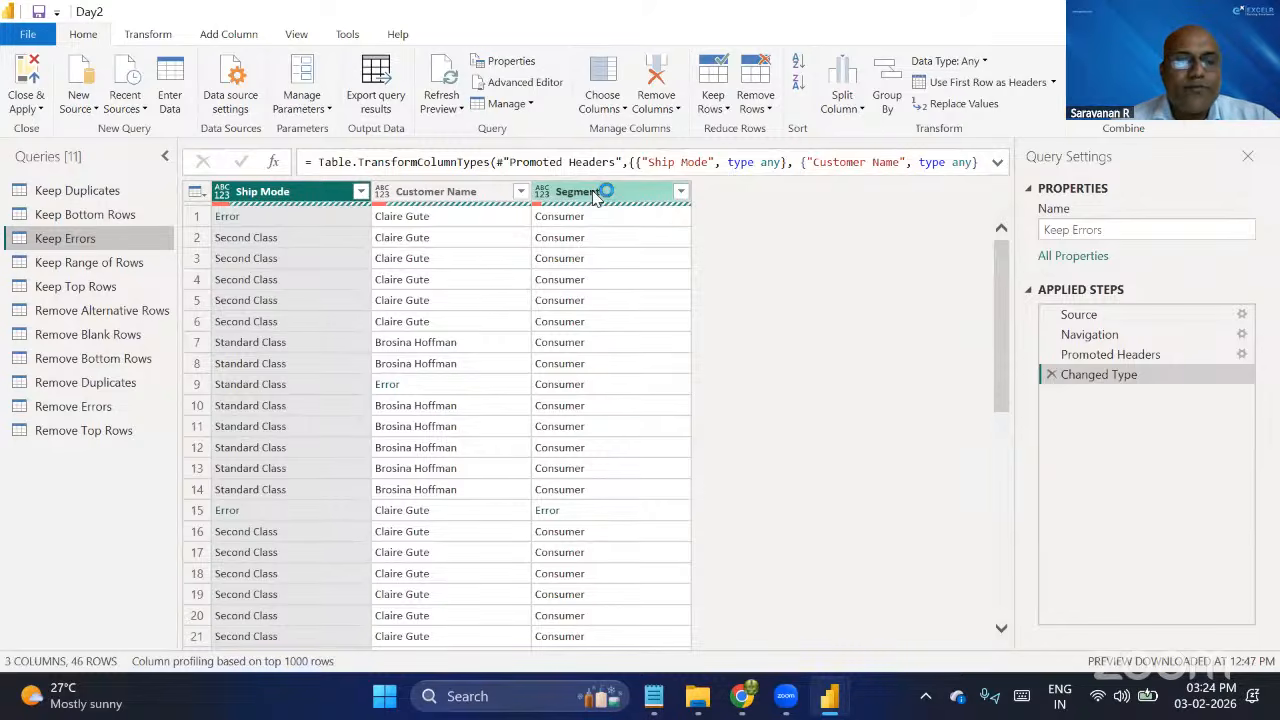
left_click(595, 197, "shift")
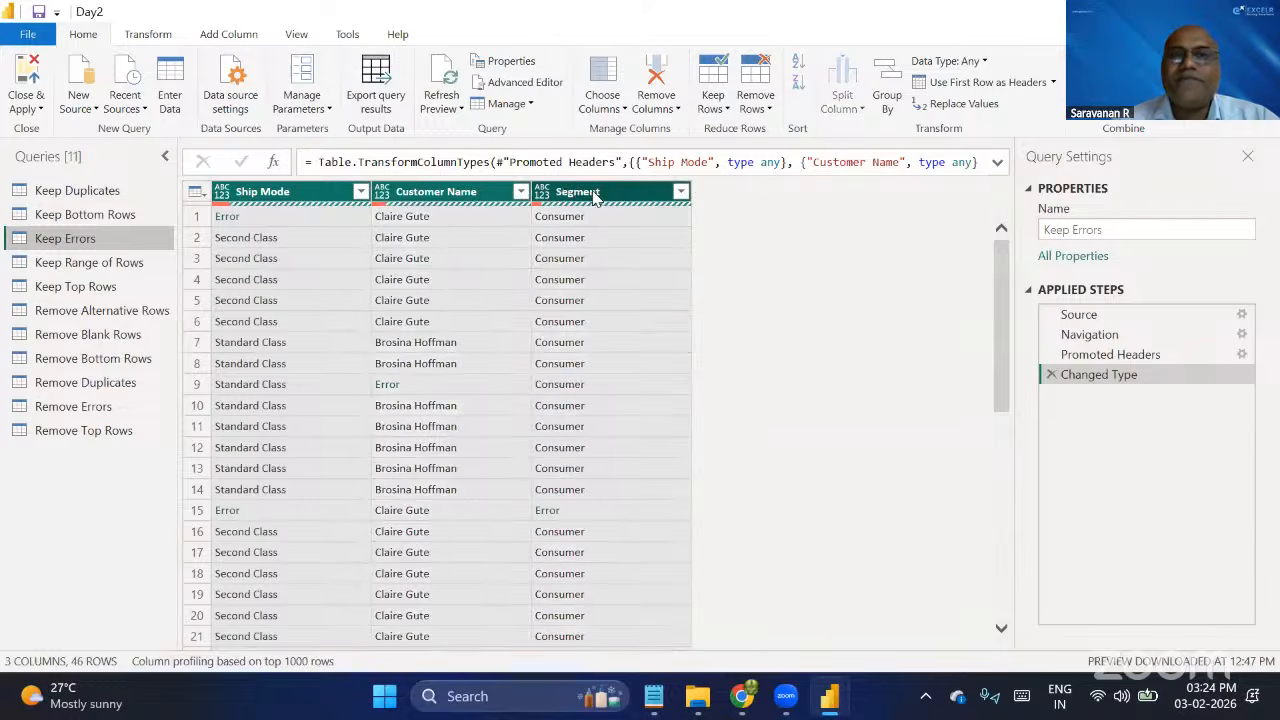
left_click(728, 112)
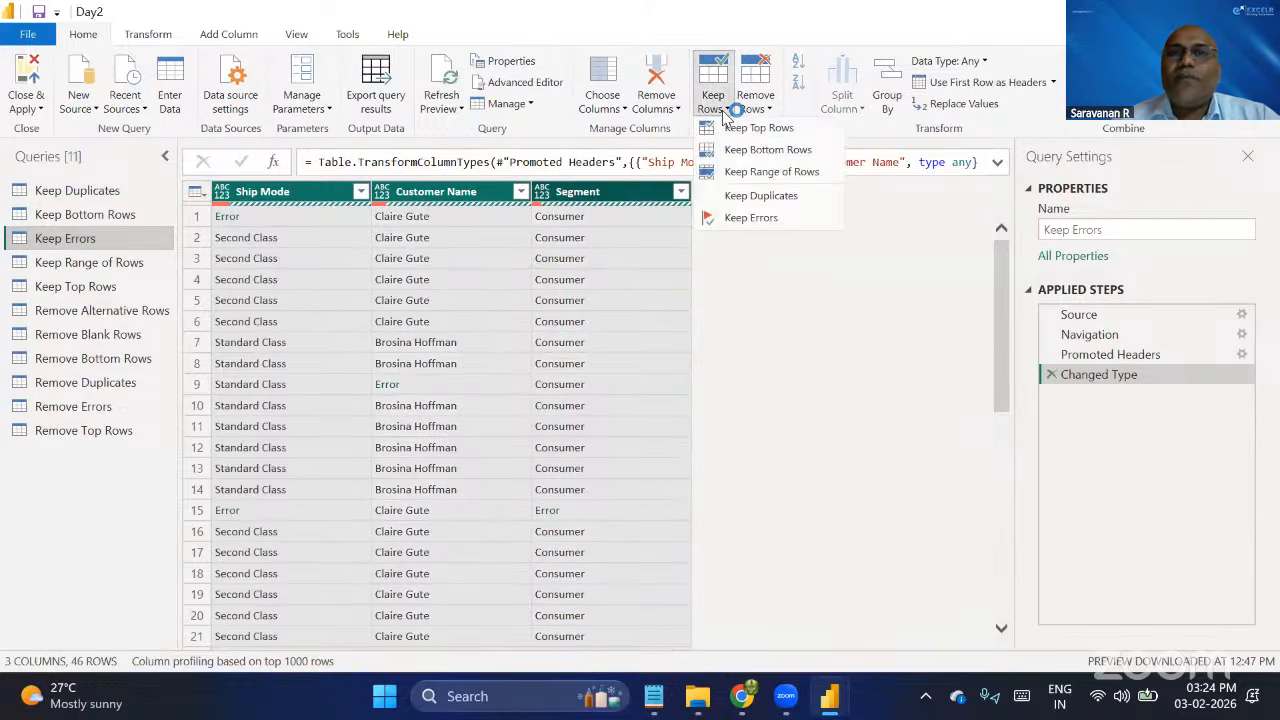
left_click(766, 220)
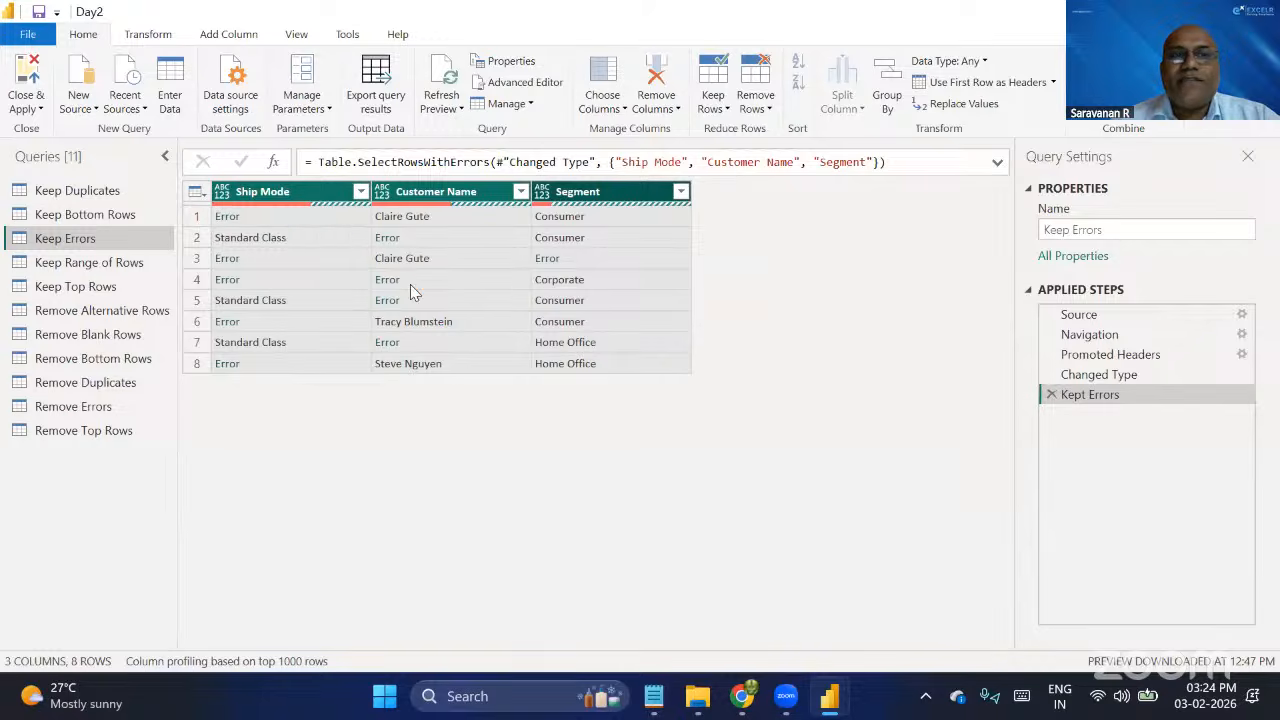
left_click(1086, 374)
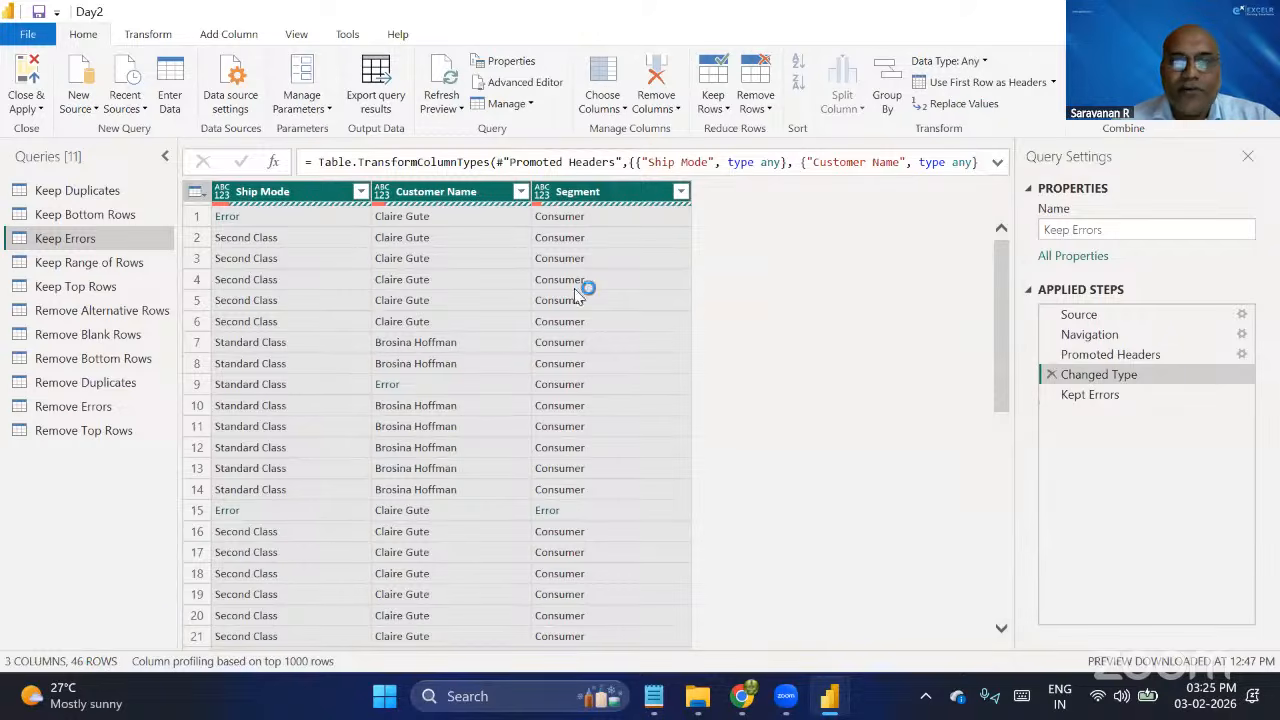
left_click(1085, 401)
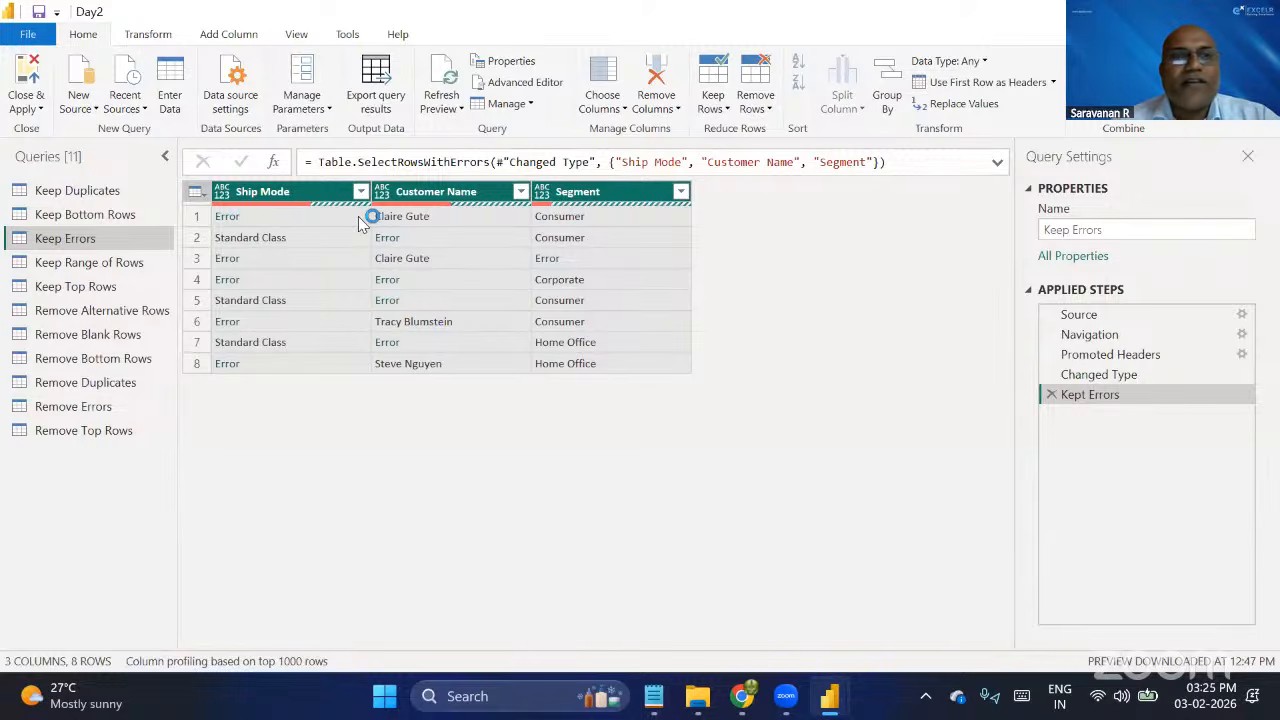
Open the Keep Range of Rows query and base column profiling on the entire data set.
left_click(112, 263)
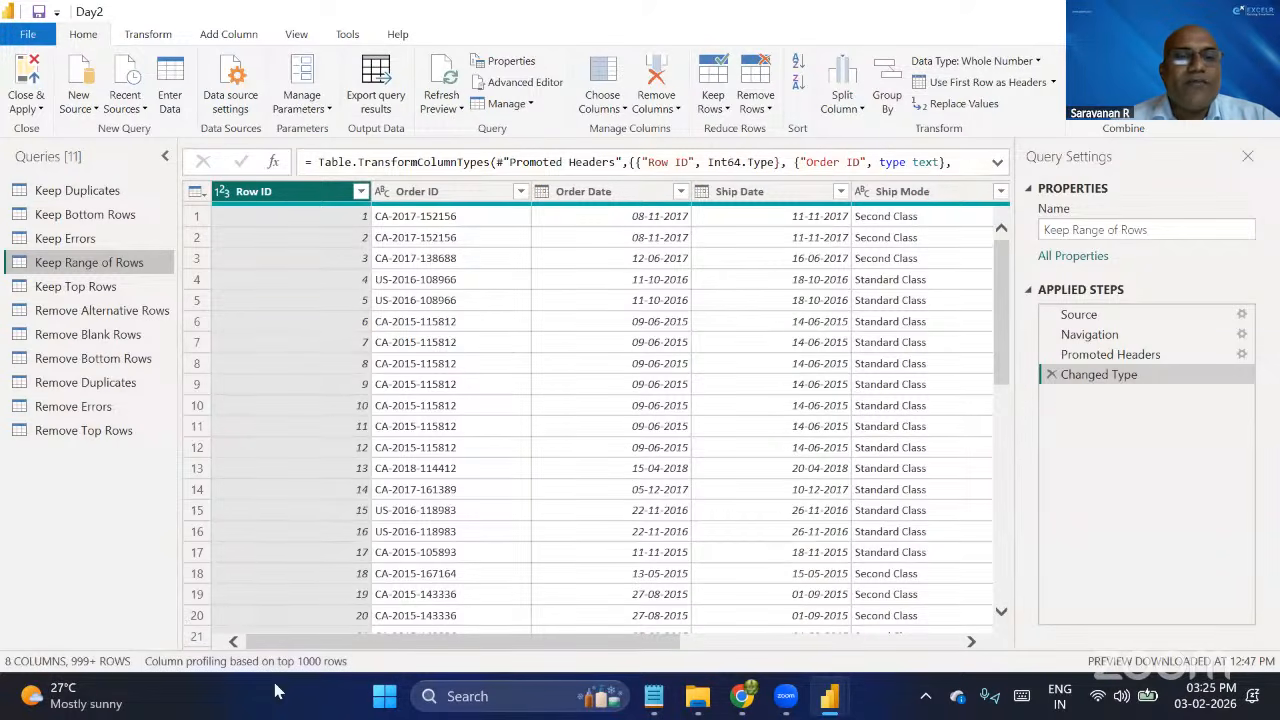
left_click(228, 662)
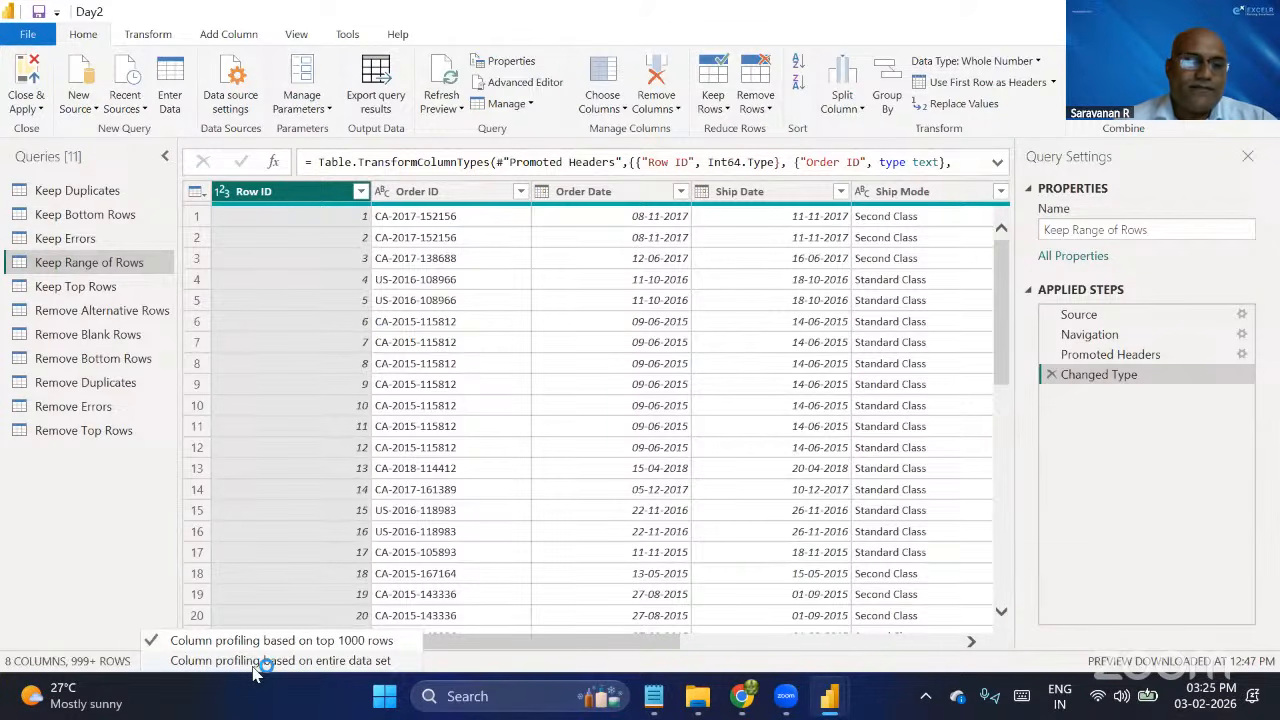
left_click(253, 662)
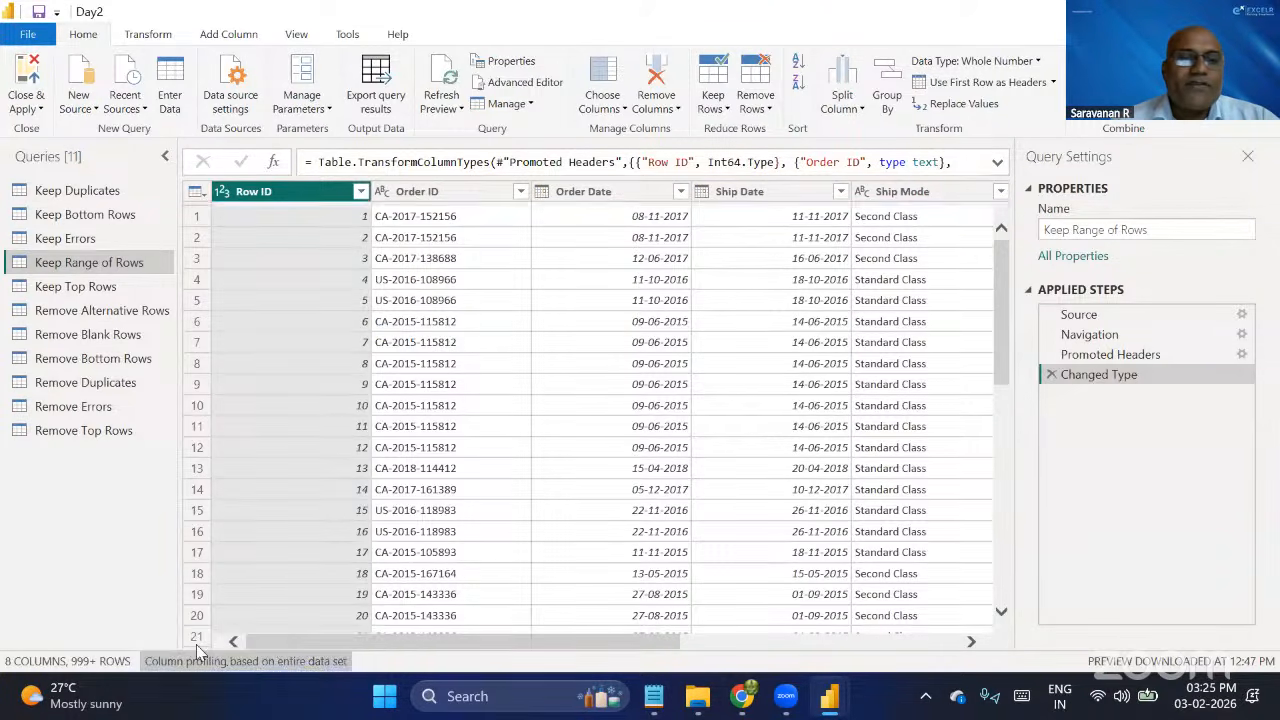
left_click(253, 662)
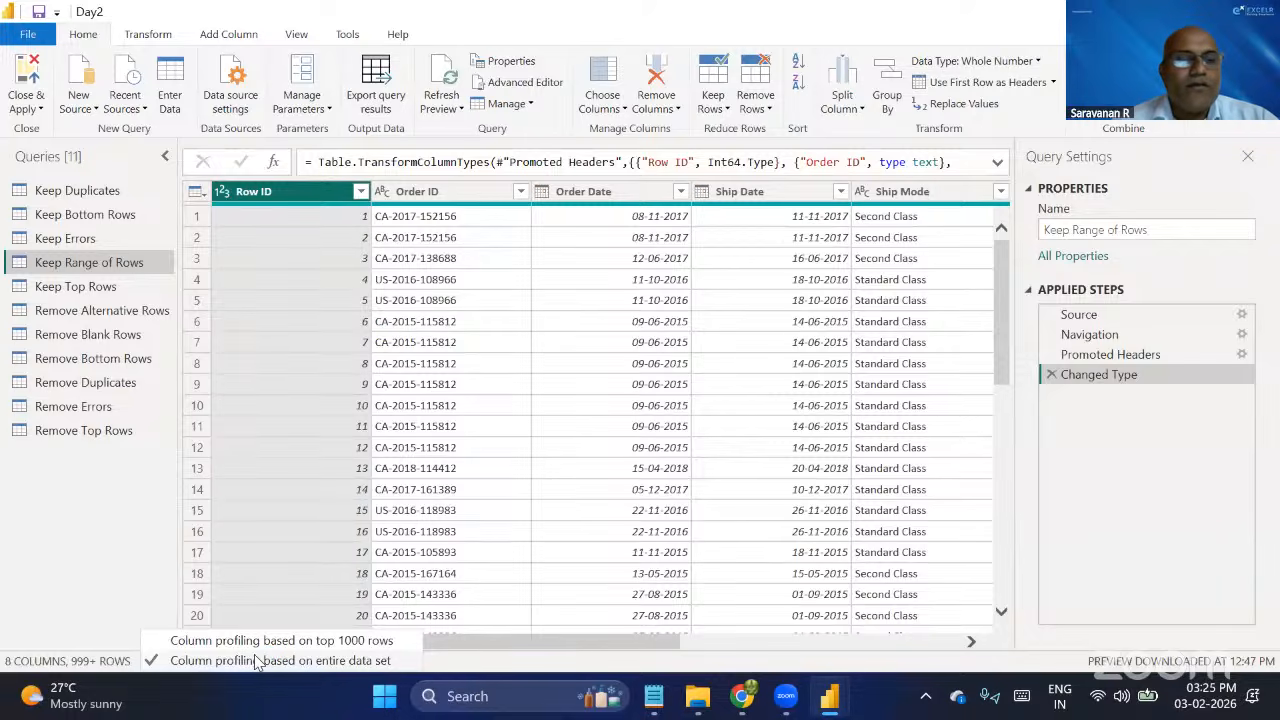
left_click(256, 662)
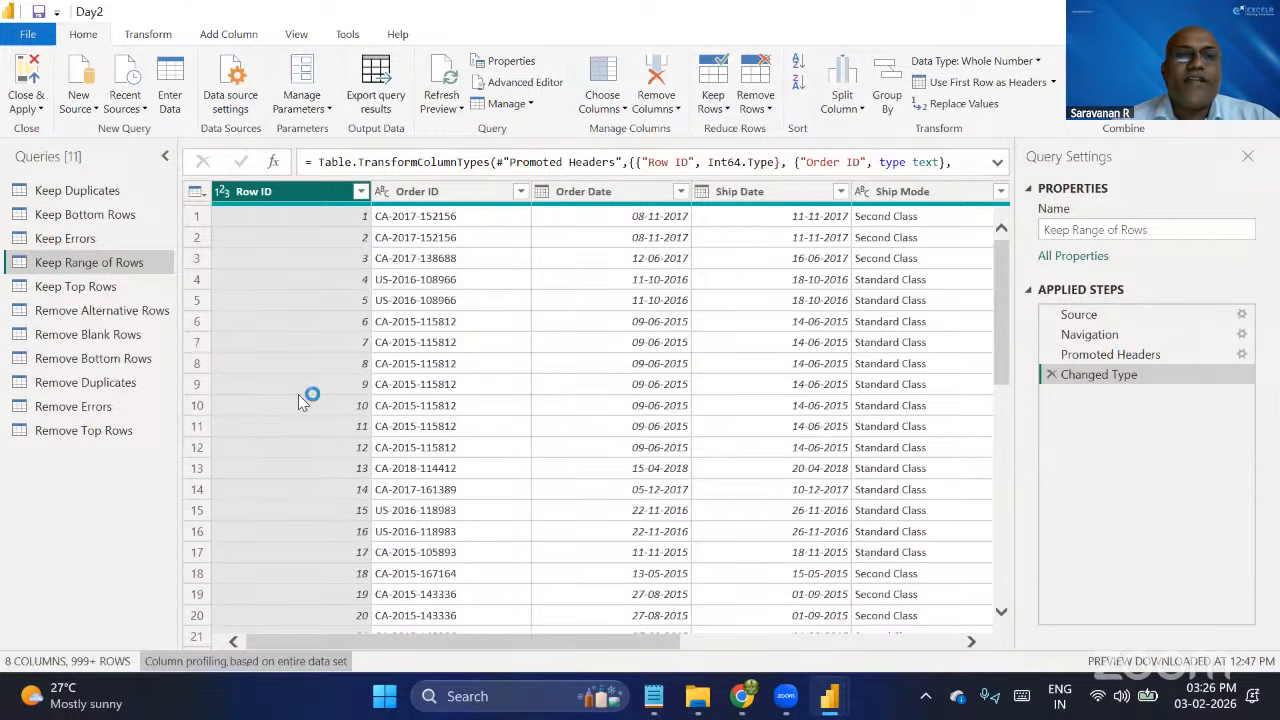
left_click(720, 112)
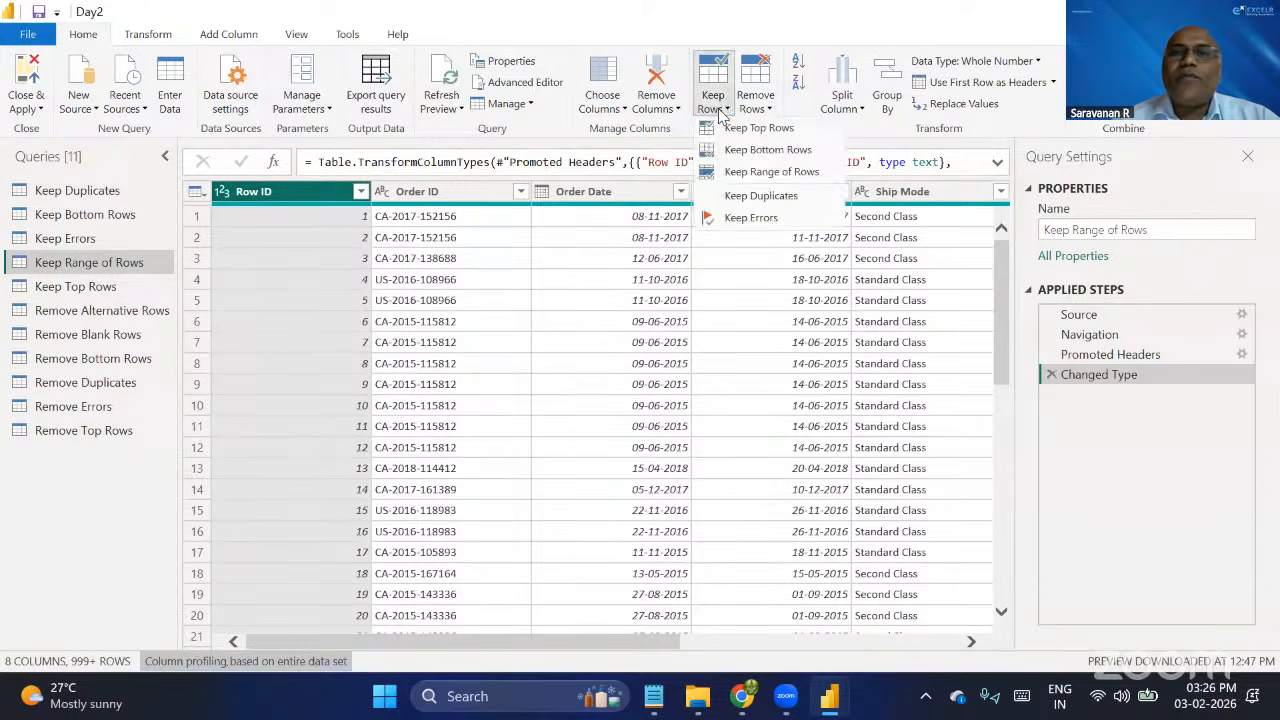
left_click(770, 172)
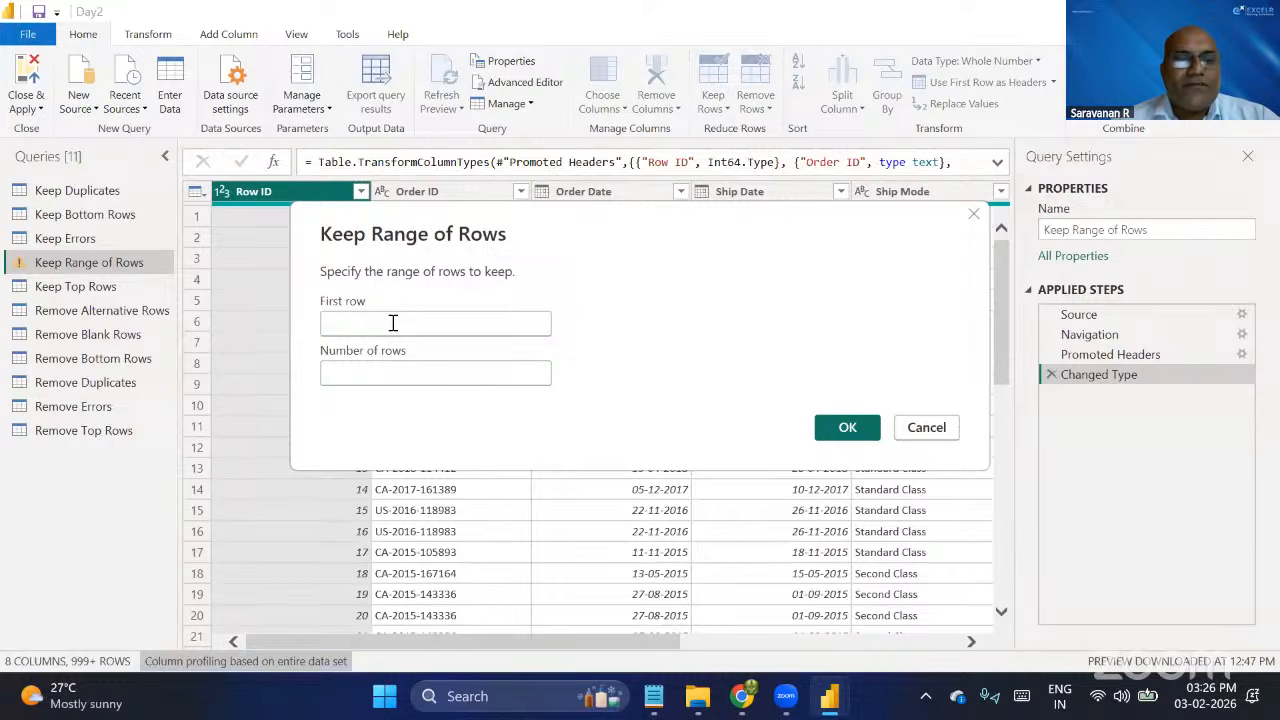
left_click(393, 322)
type("1")
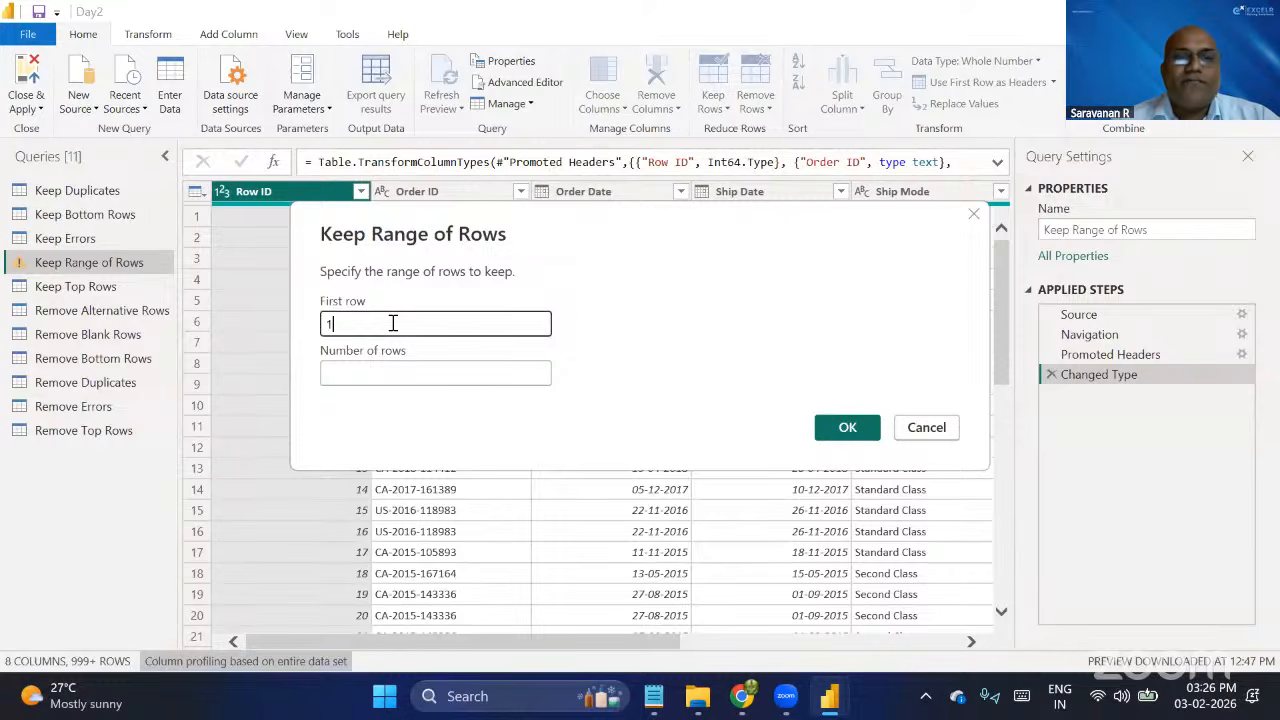
left_click(357, 373)
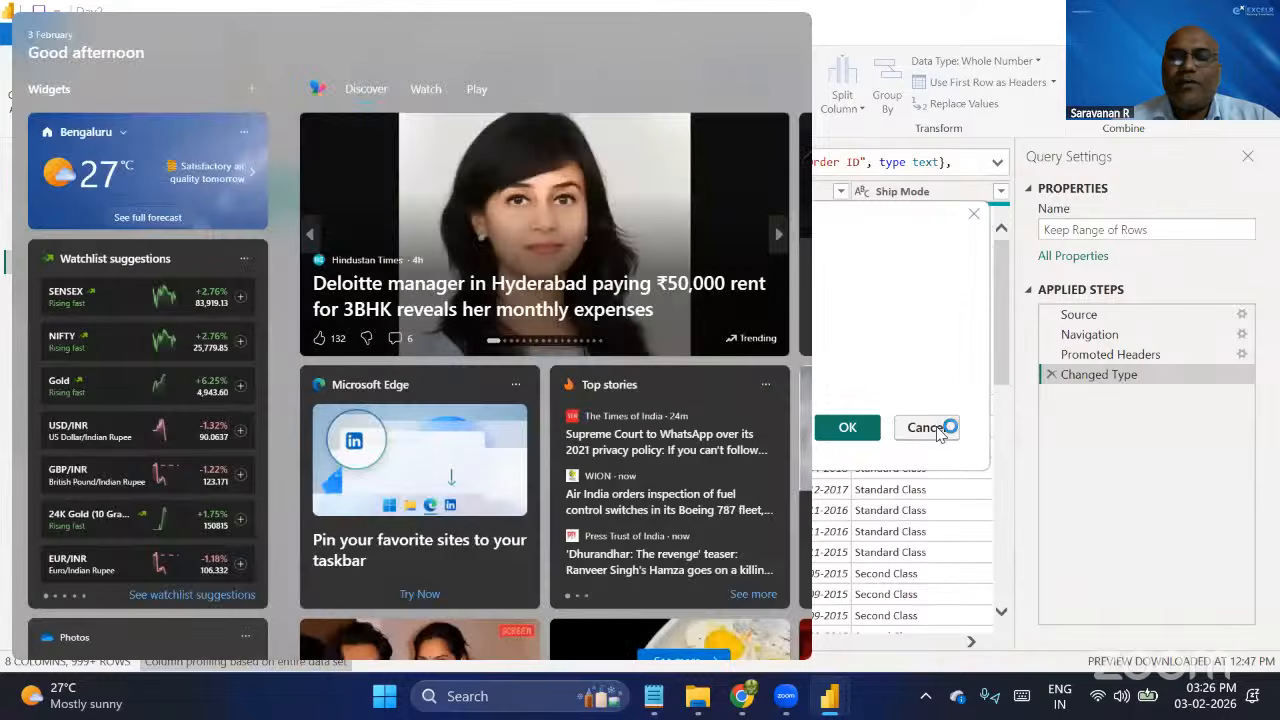
left_click(938, 430)
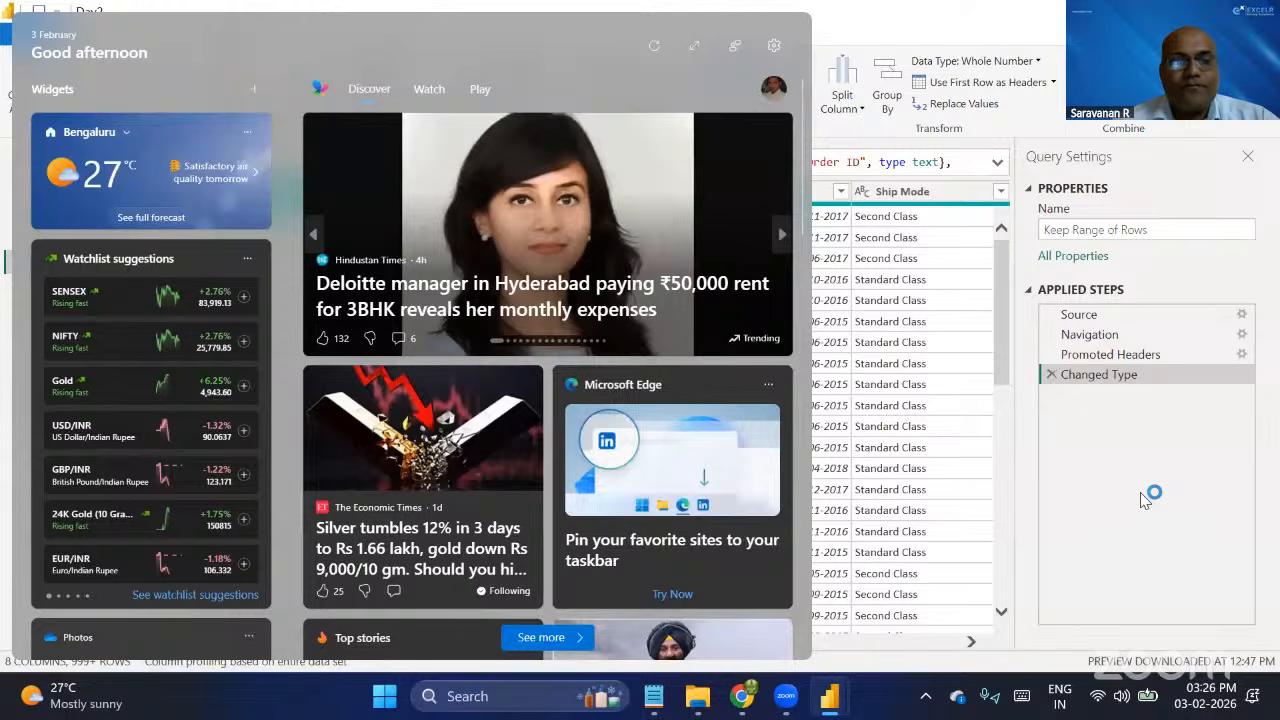
key("super")
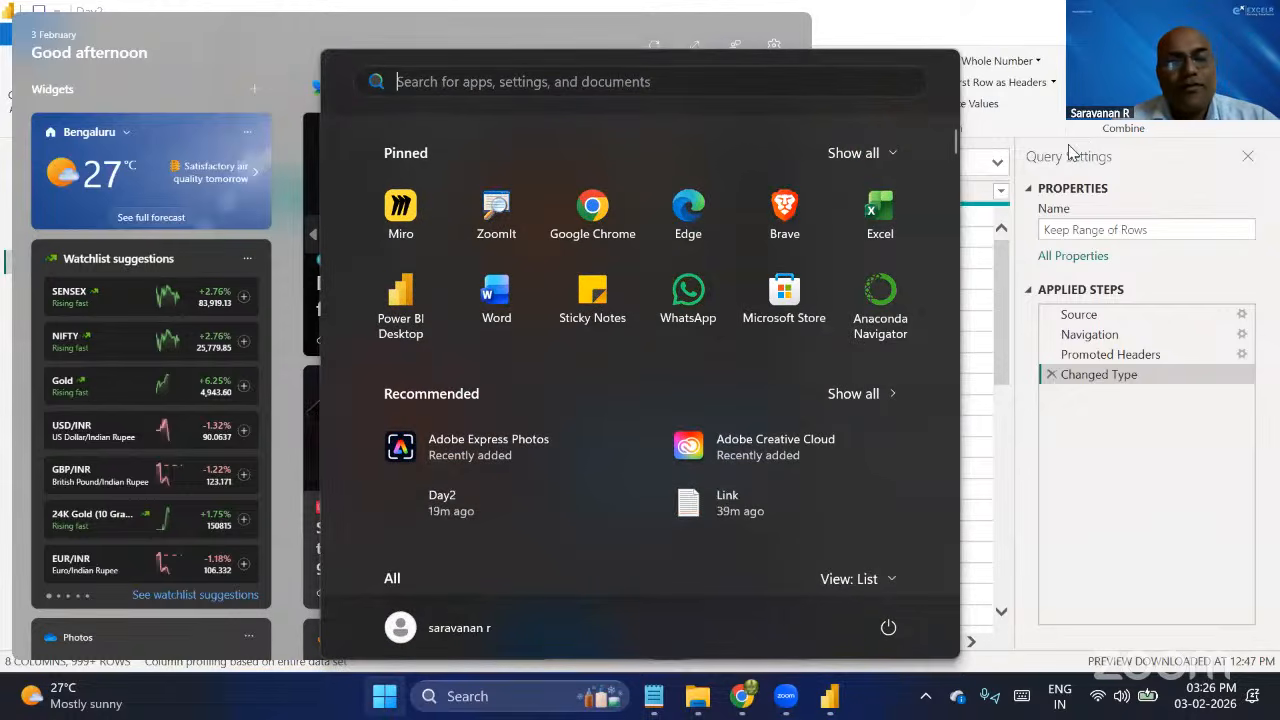
key("super")
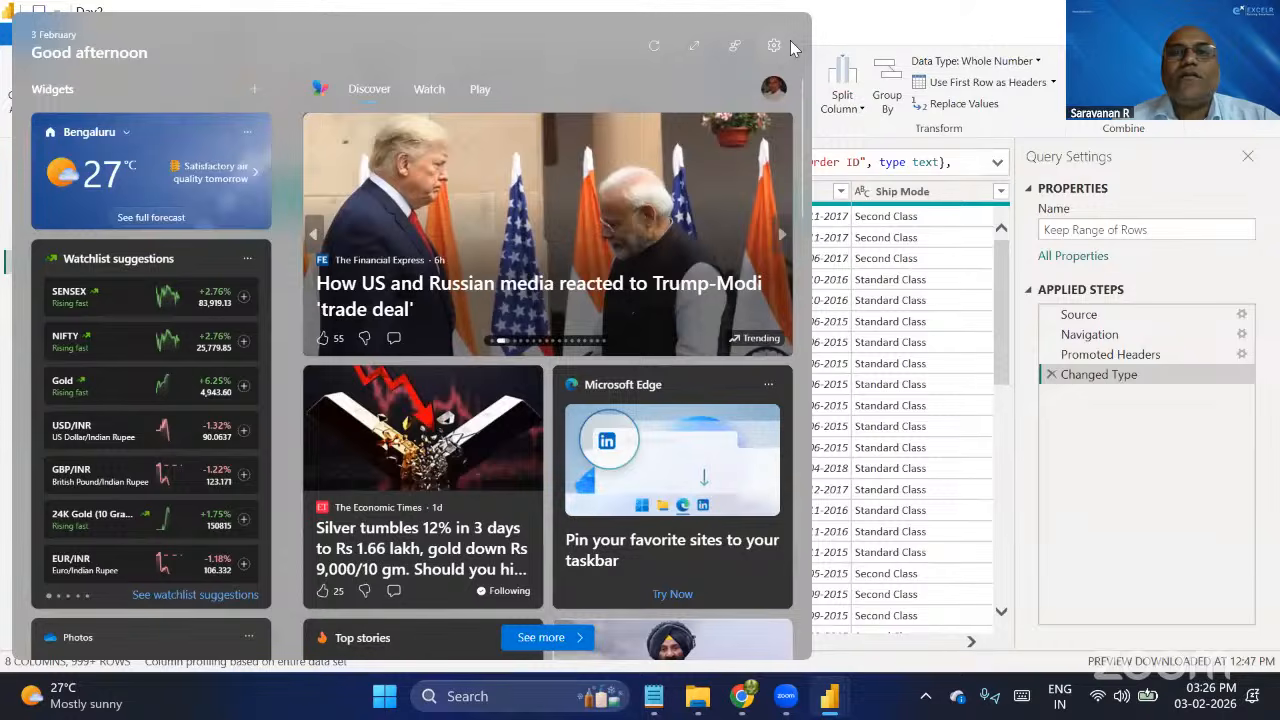
key("Escape")
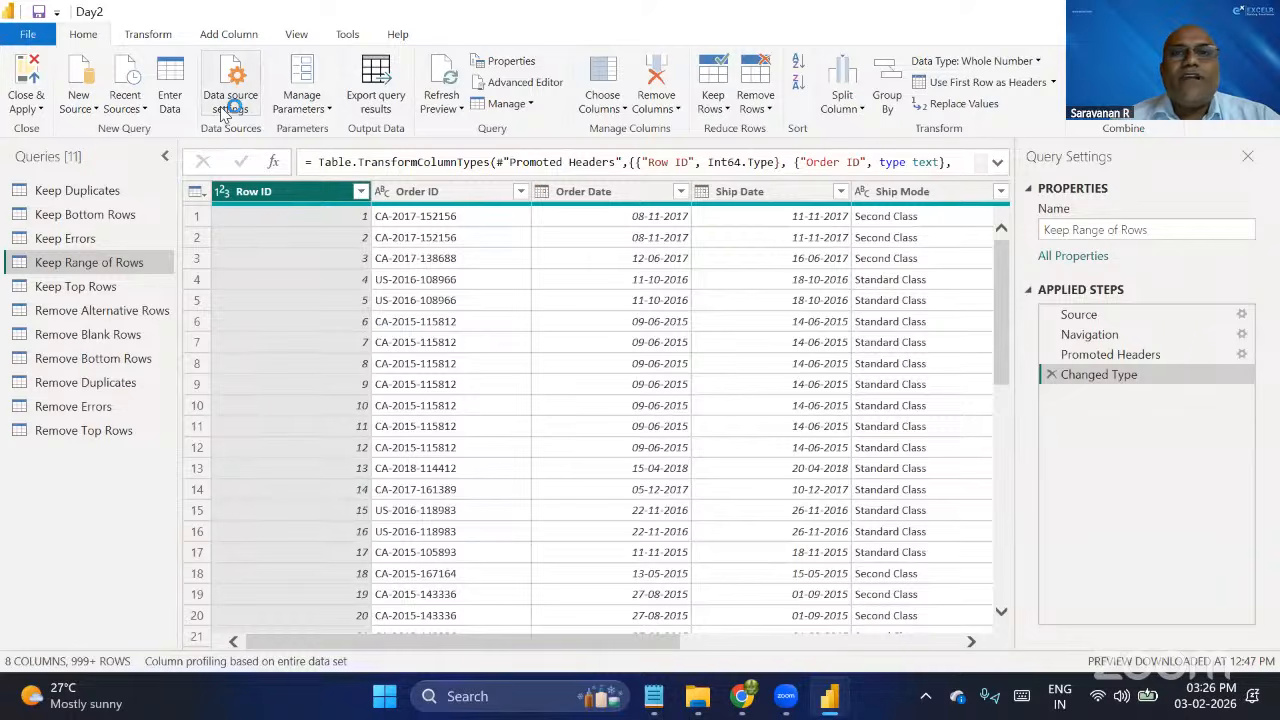
Count the rows of the Keep Range of Rows query, and delete the applied counting step to restore the table.
left_click(148, 36)
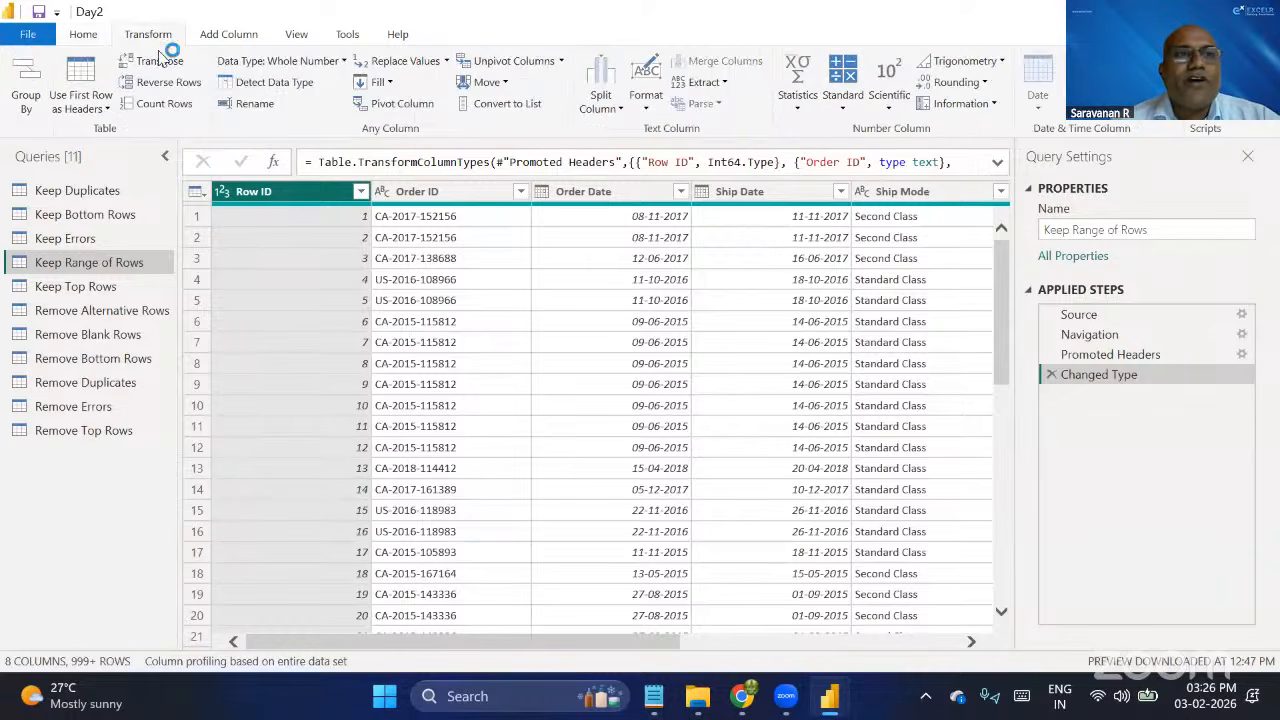
left_click(164, 104)
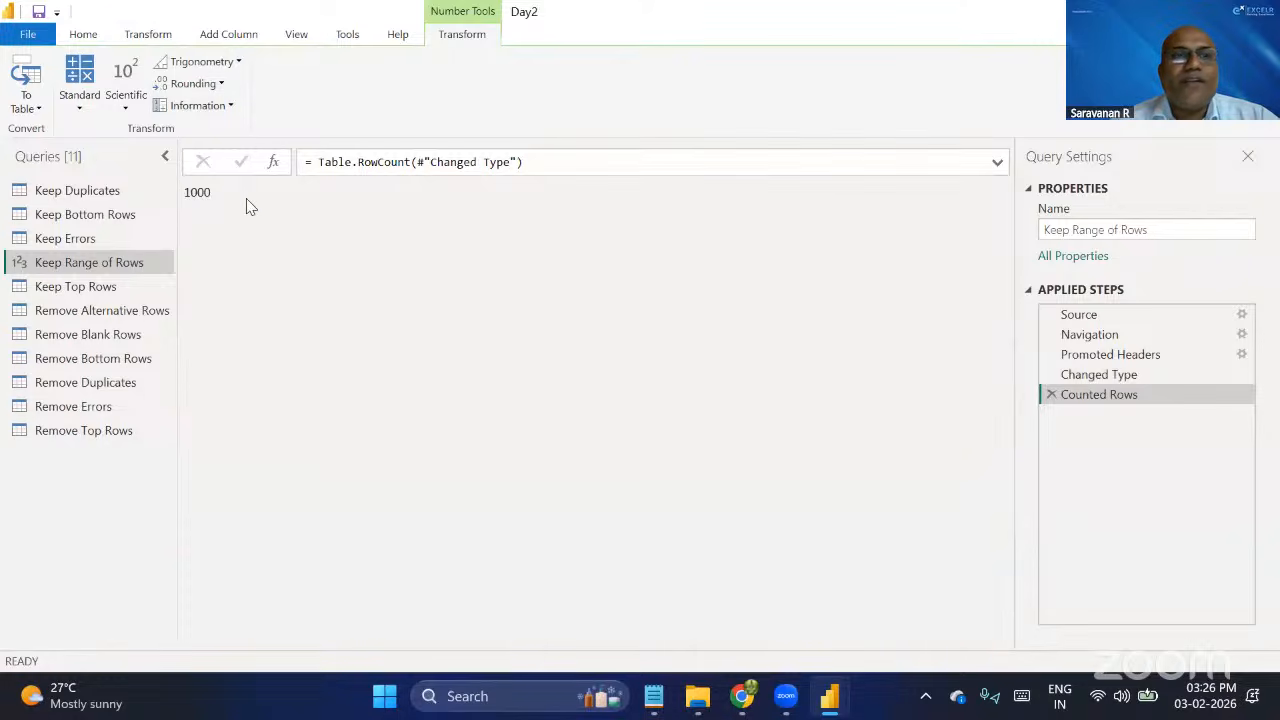
left_click(148, 36)
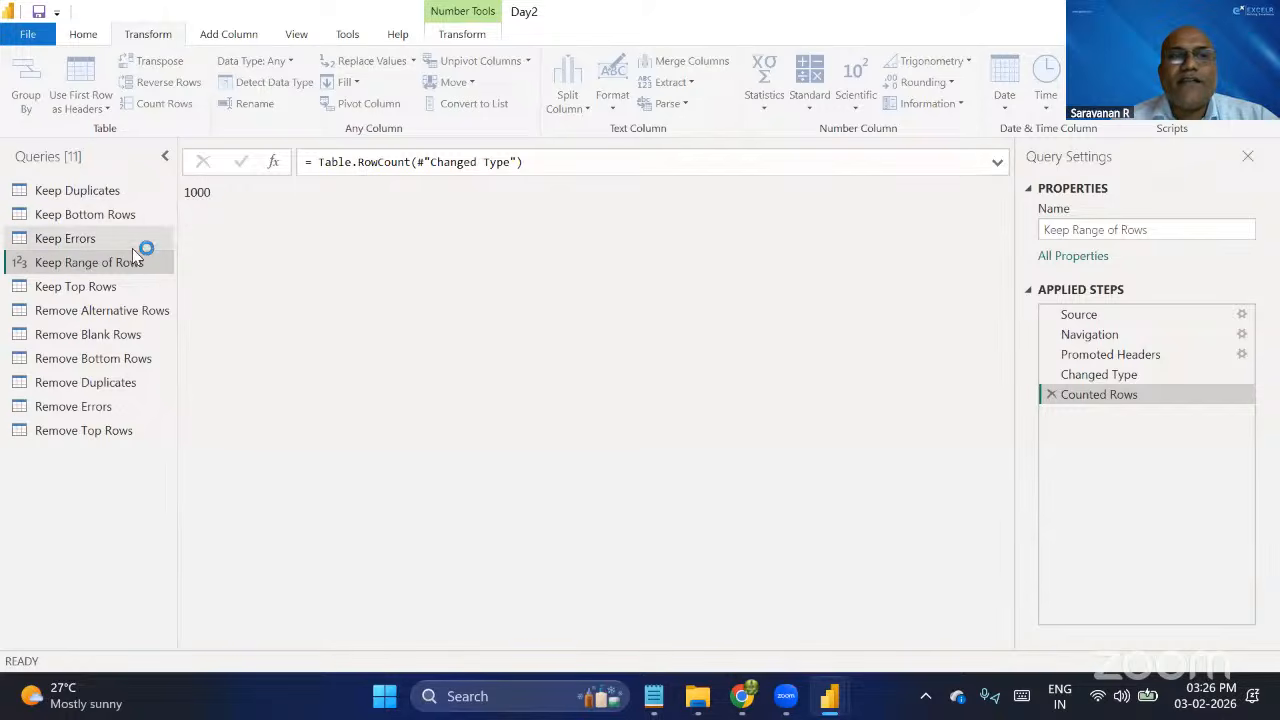
left_click(1048, 393)
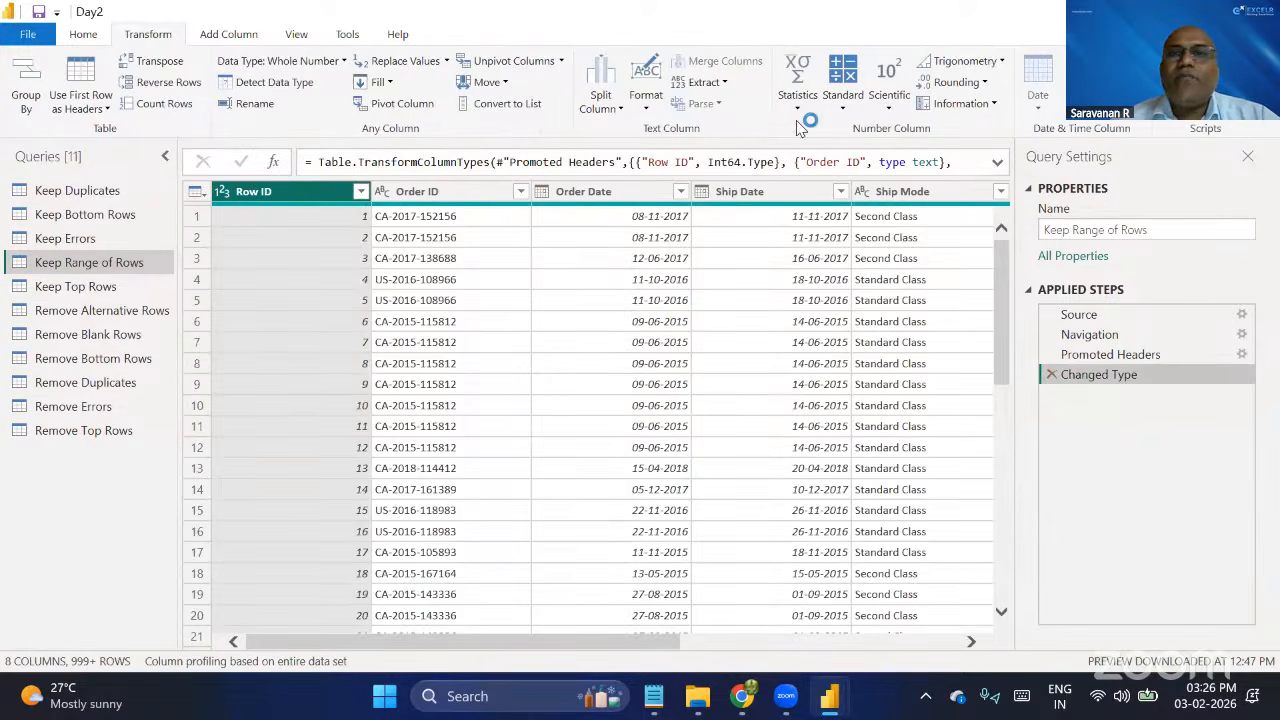
Keep a range of 10 rows starting from row 1 in the Keep Range of Rows query.
left_click(85, 36)
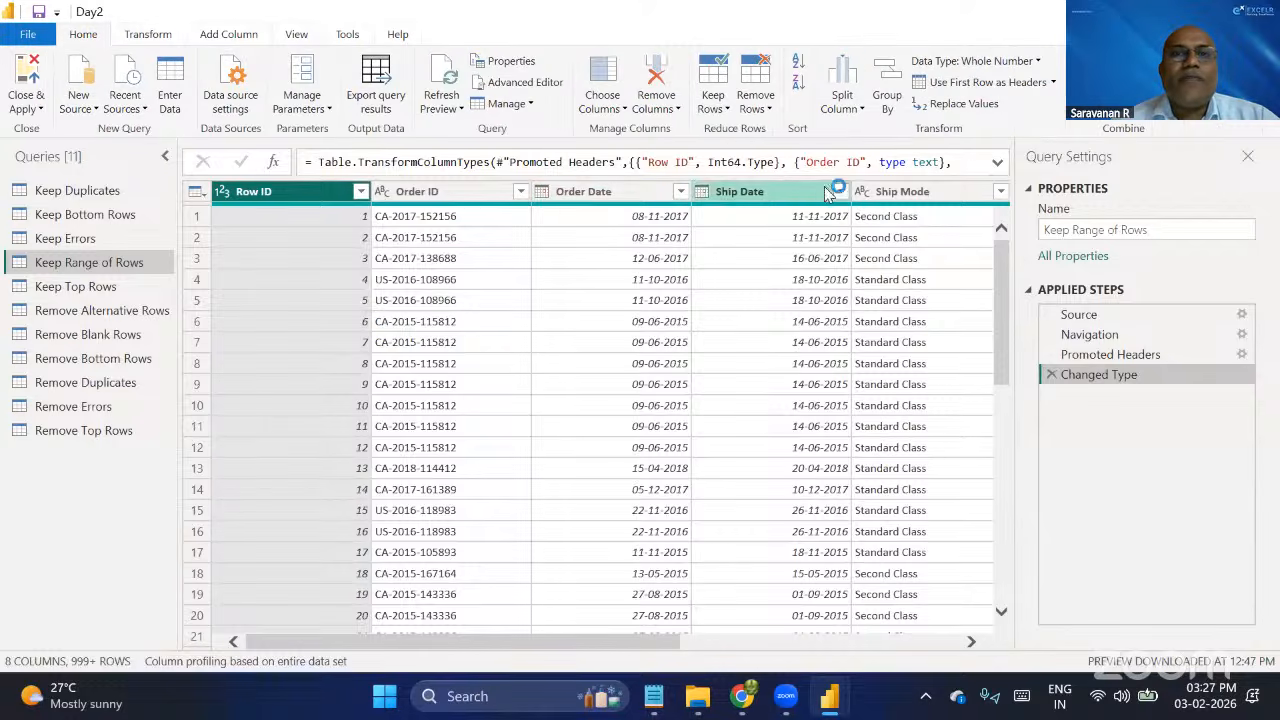
left_click(727, 110)
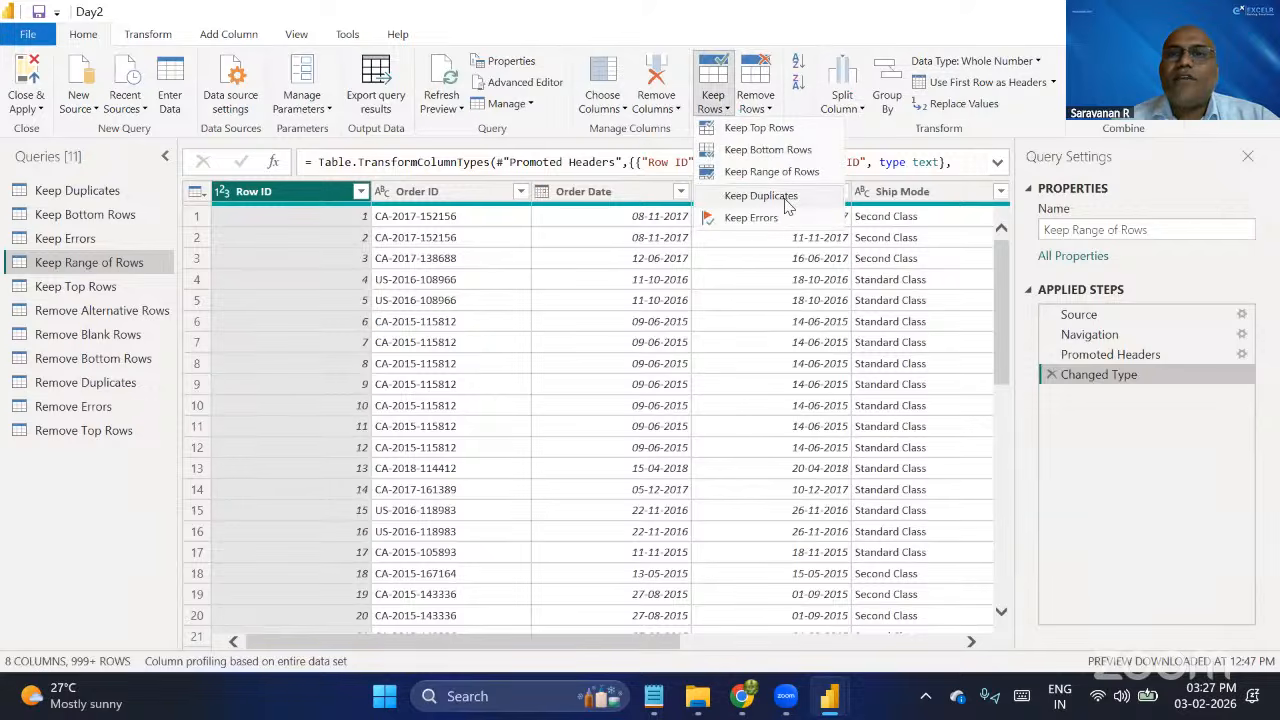
left_click(780, 172)
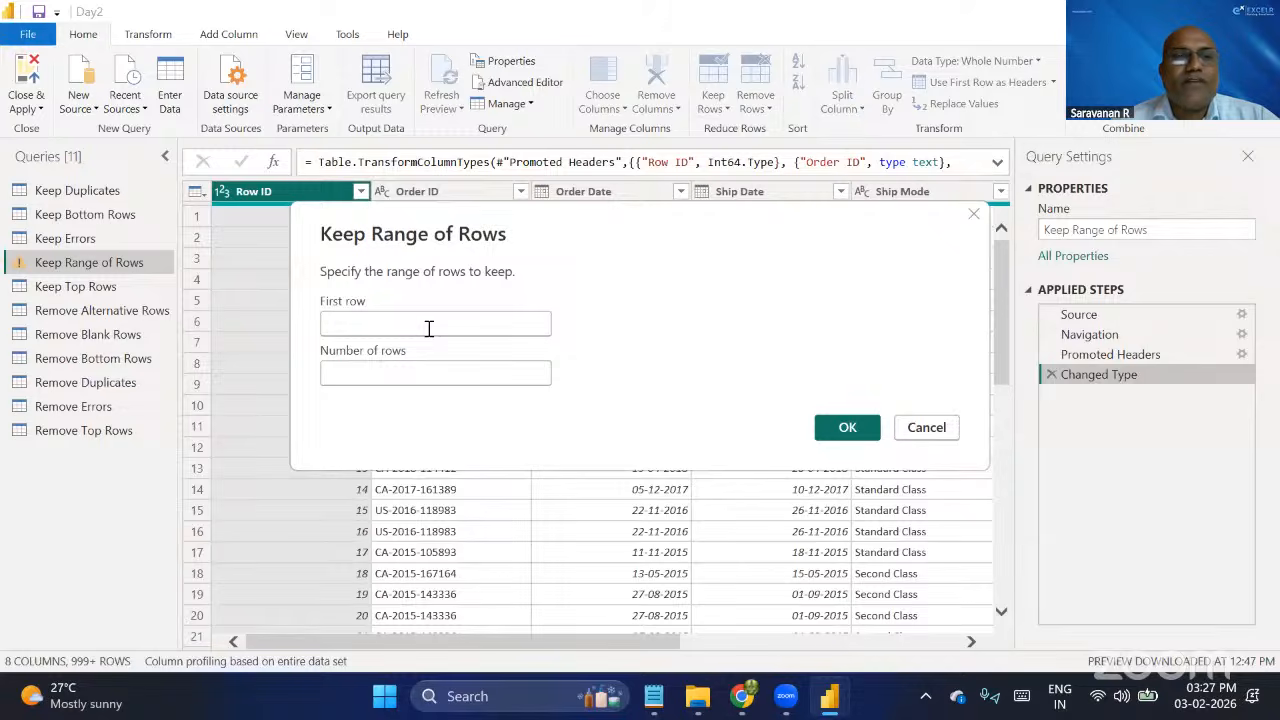
type("1")
left_click(395, 373)
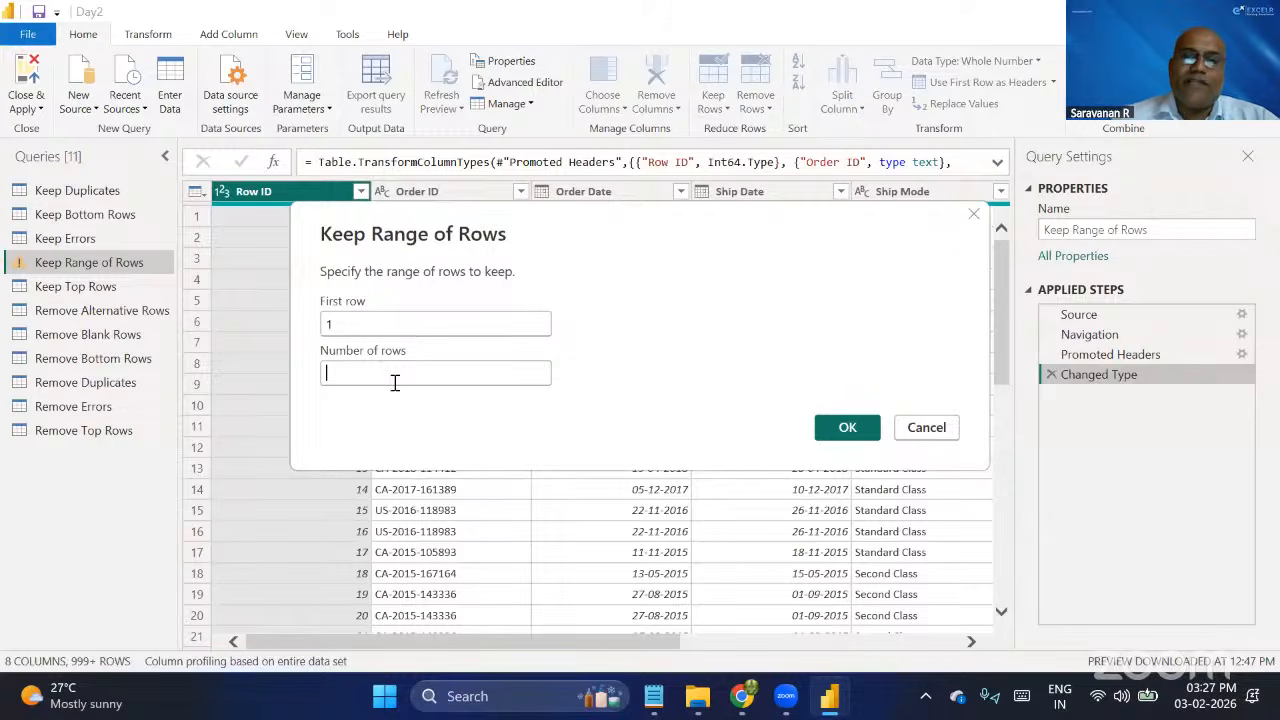
type("10")
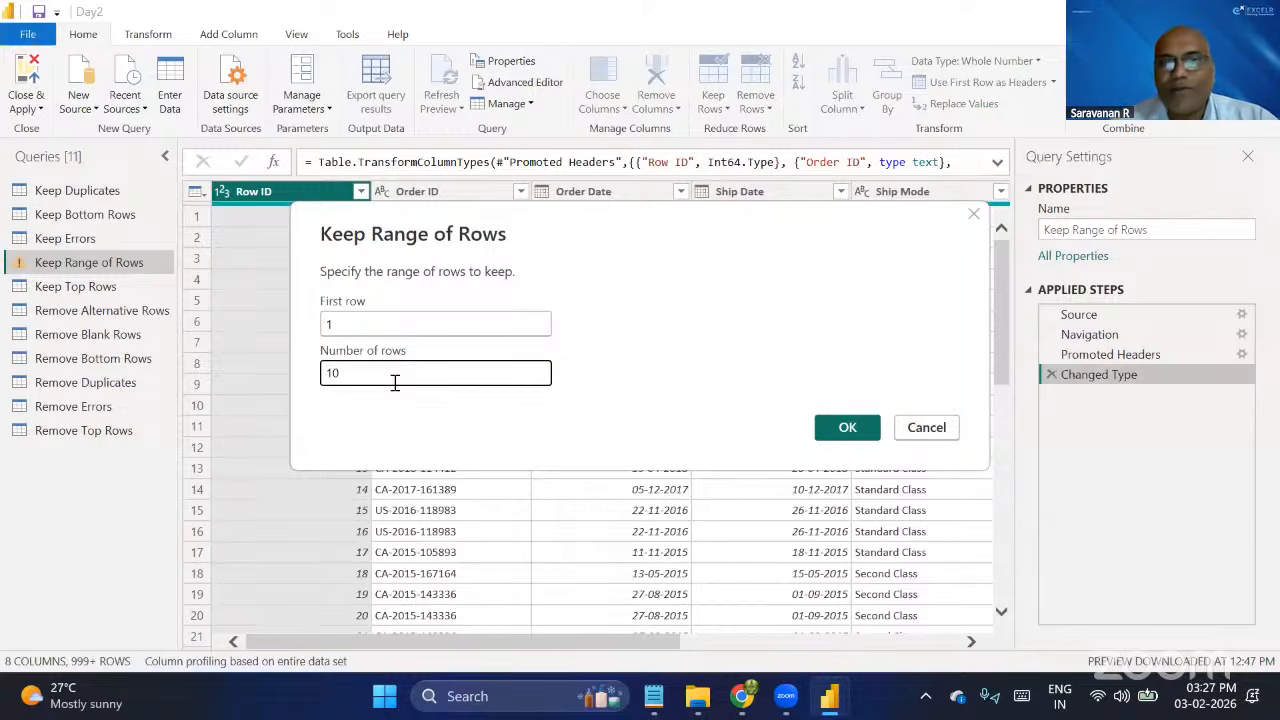
left_click(848, 428)
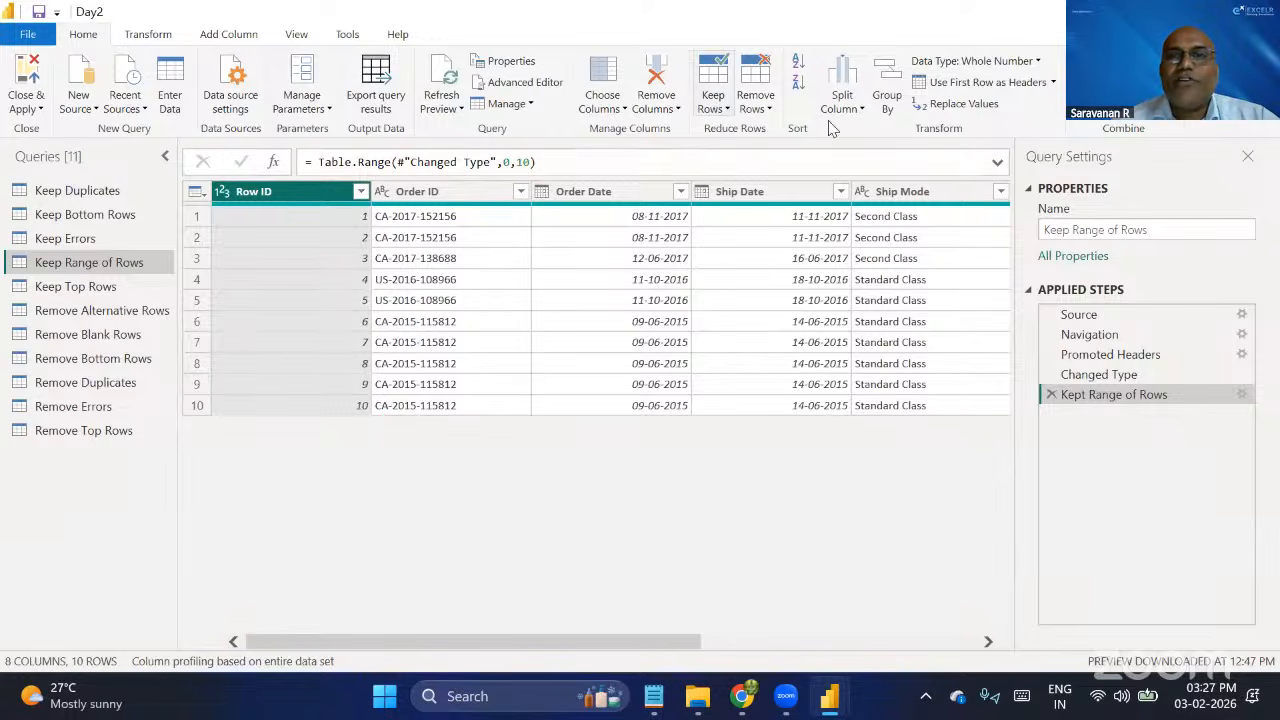
Reopen the Keep Range of Rows settings to review the first row and number of rows, and accept them unchanged.
left_click(716, 106)
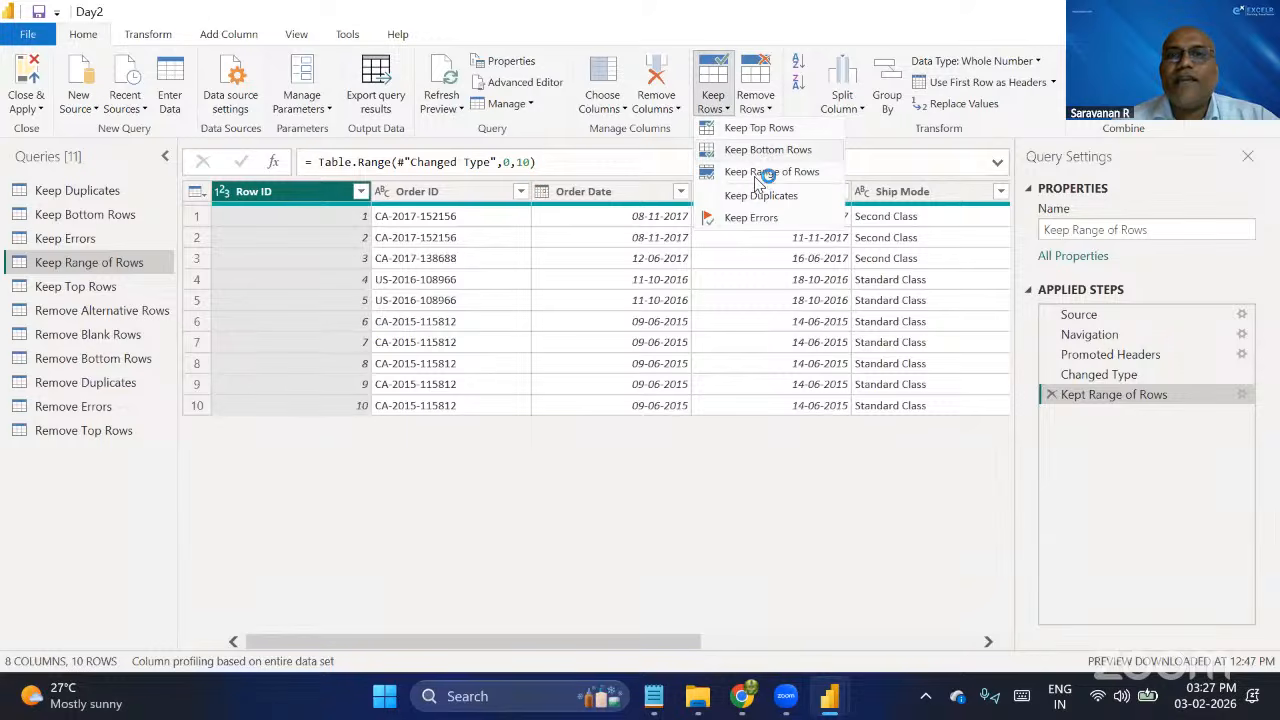
left_click(757, 180)
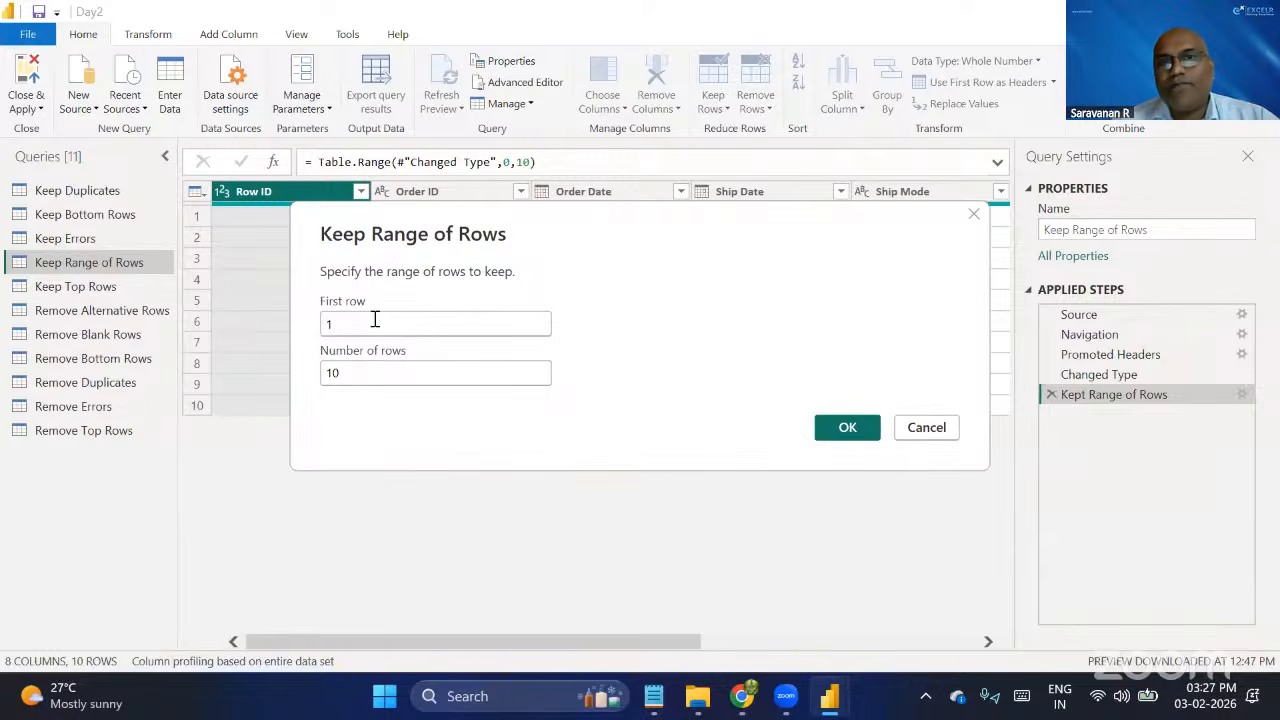
left_click(845, 428)
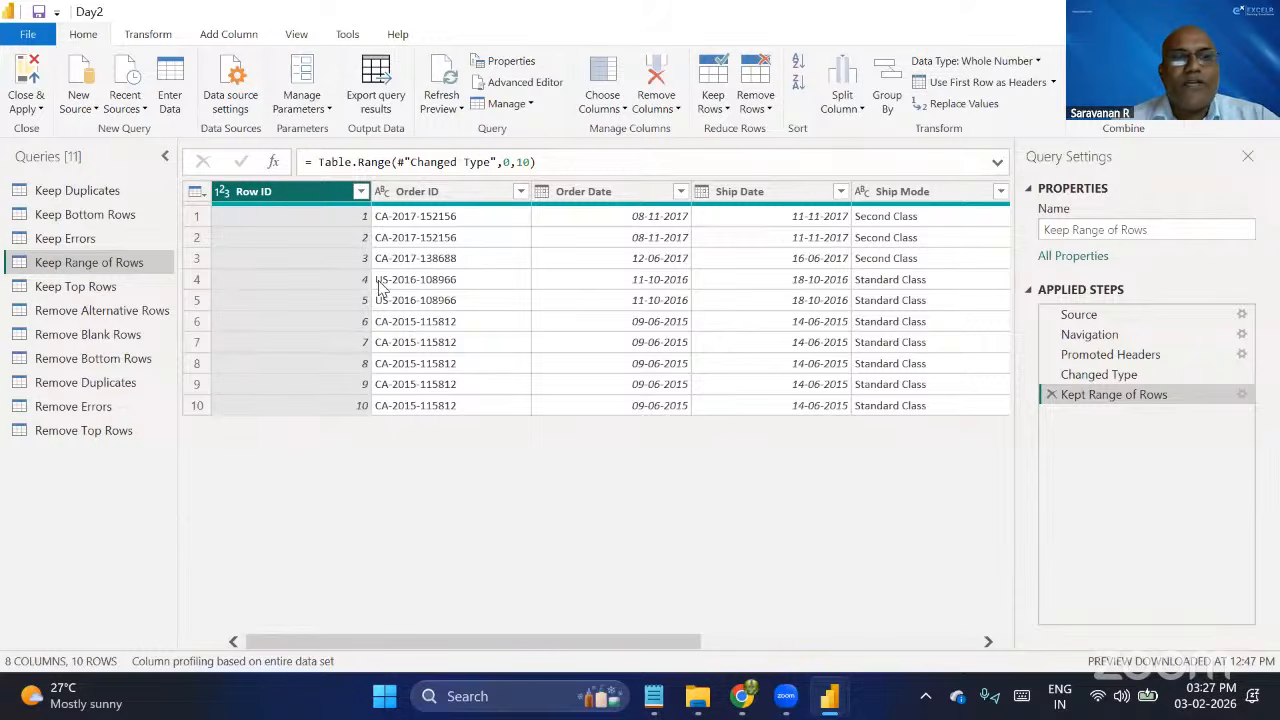
In the Keep Top Rows query, keep only the top 5 rows.
left_click(92, 290)
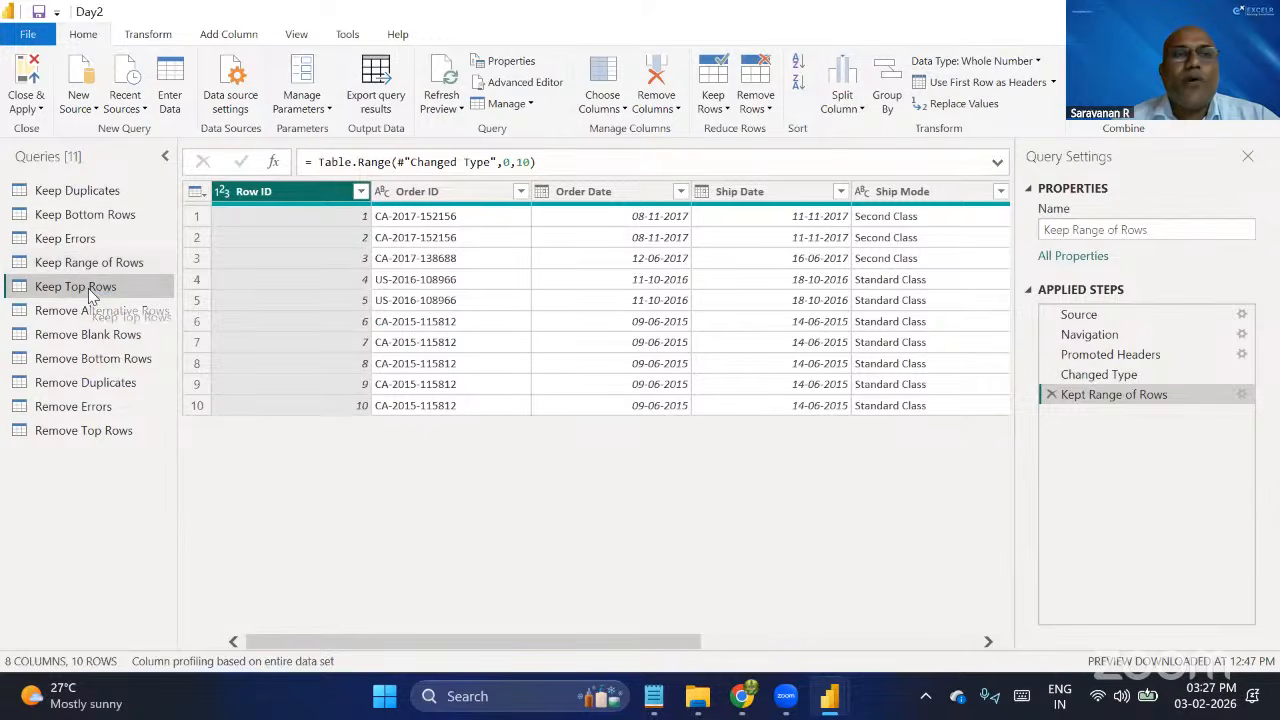
left_click(712, 108)
left_click(757, 128)
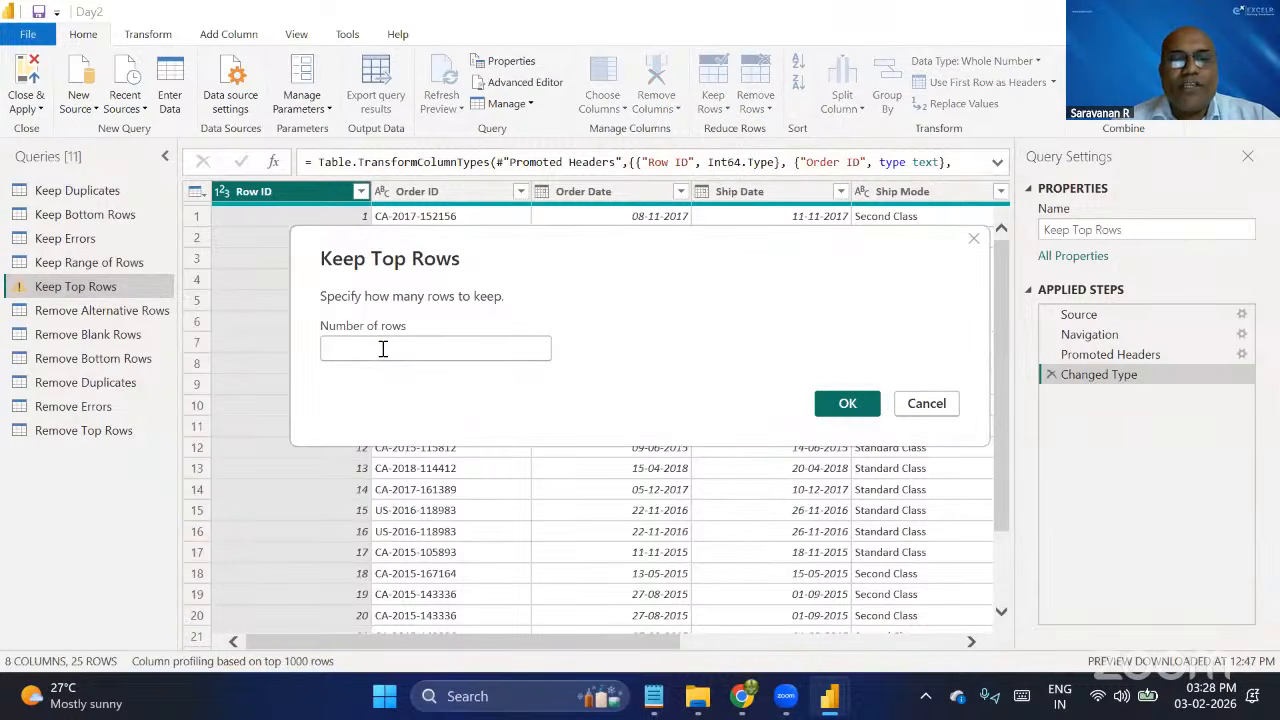
type("5")
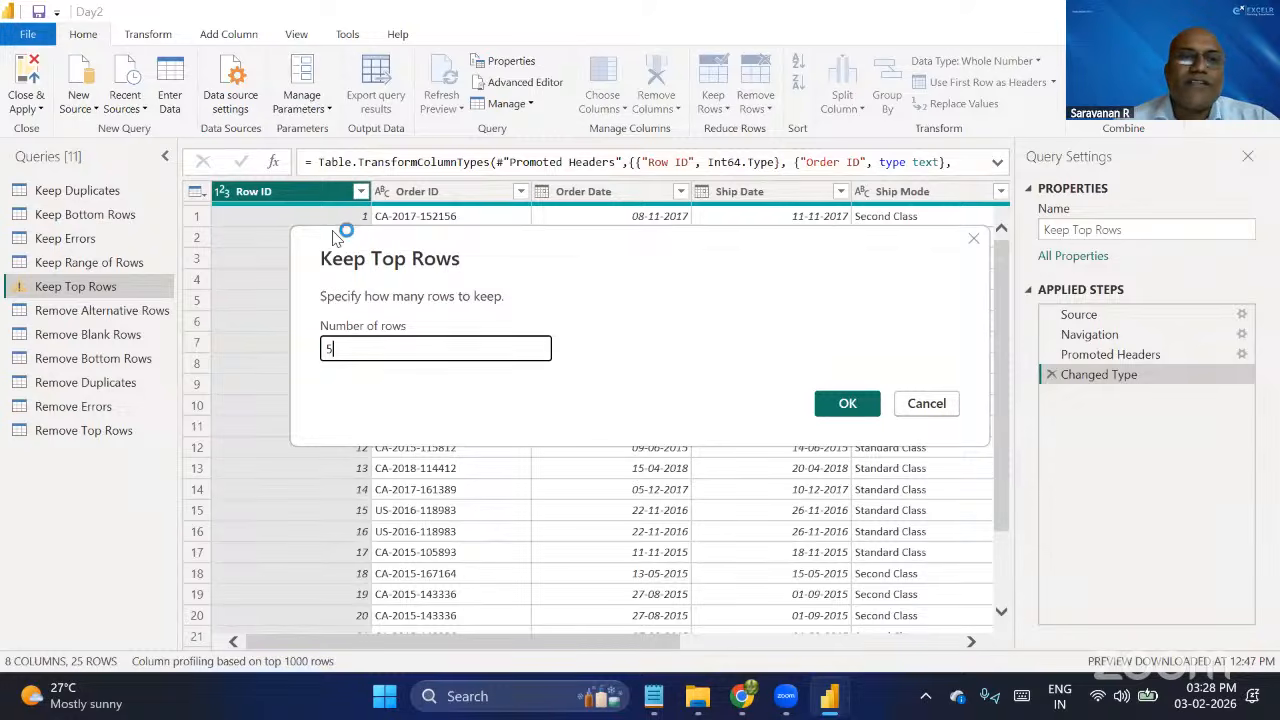
left_click(838, 404)
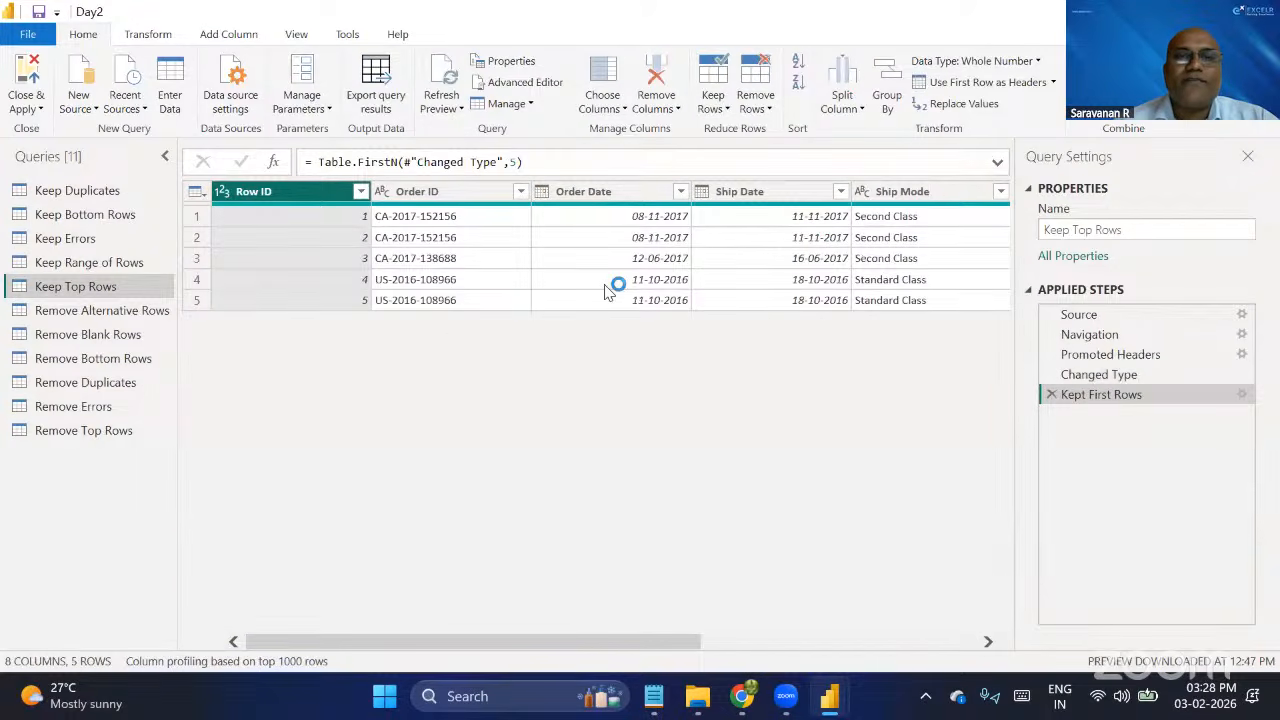
Open the Remove Alternative Rows query and examine its columns and the repeating pattern in the Index column.
left_click(120, 312)
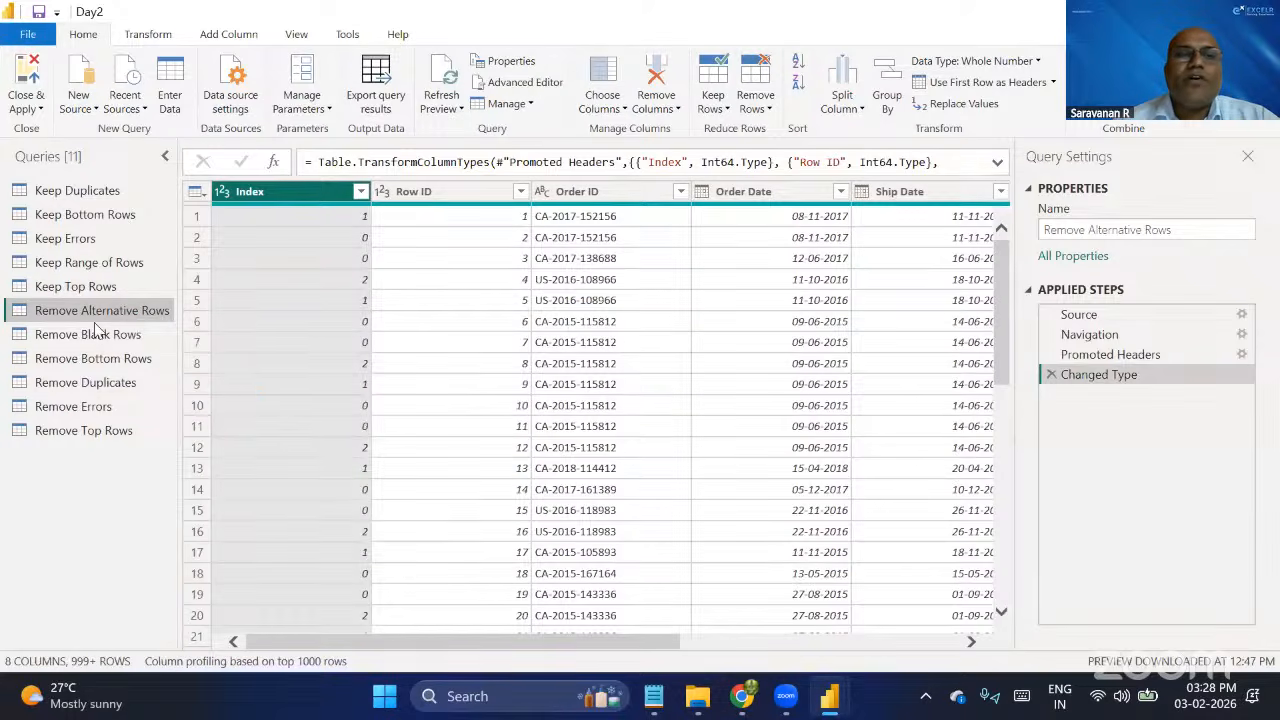
left_click(96, 329)
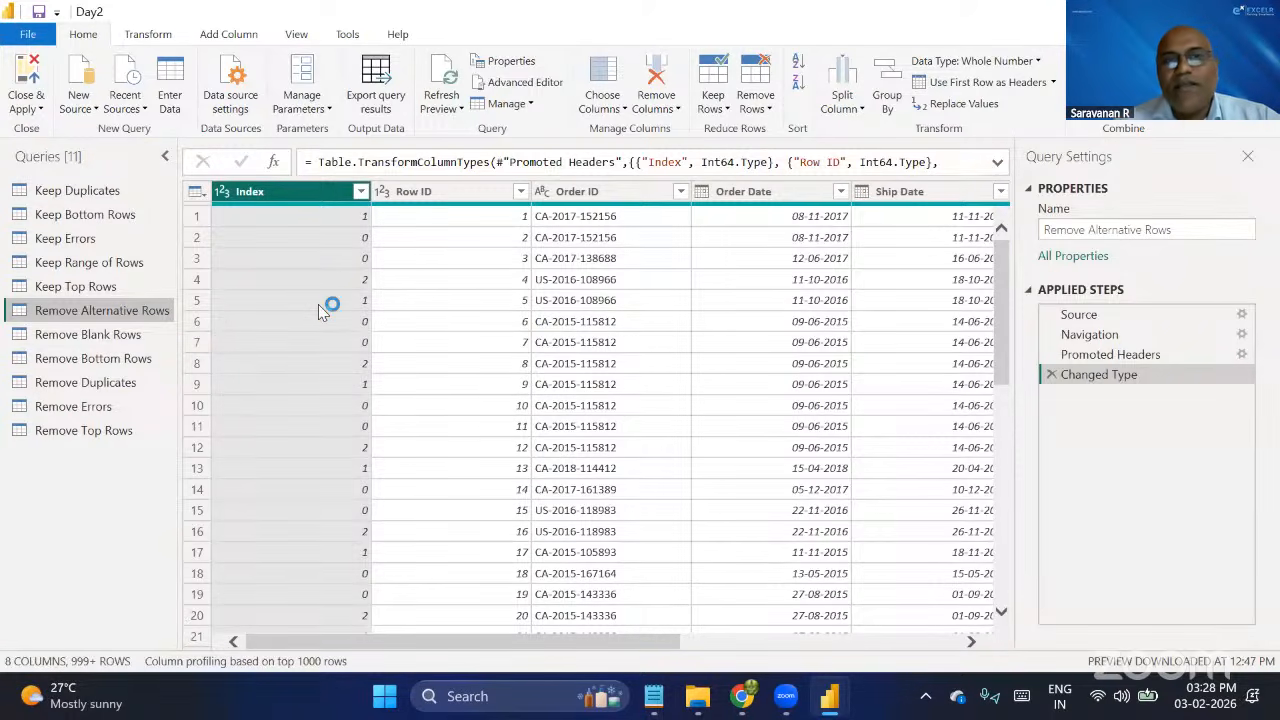
scroll(650, 405, "right", 5)
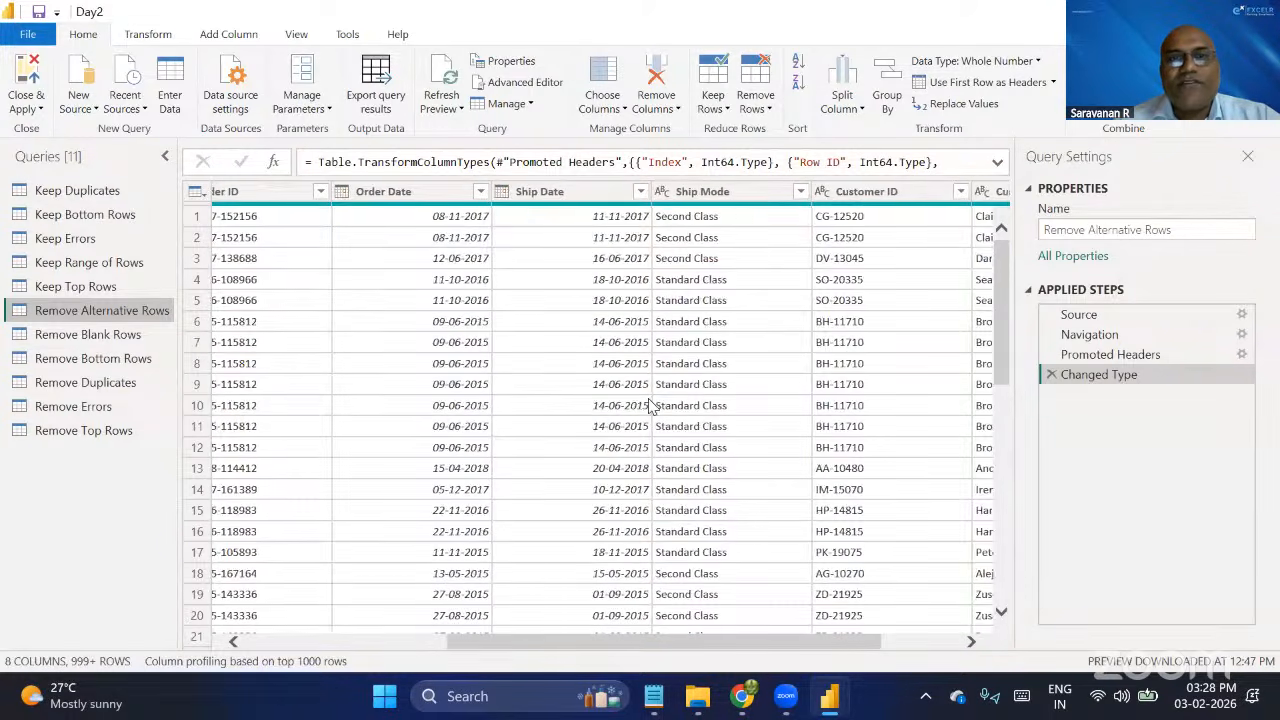
scroll(650, 405, "right", 6)
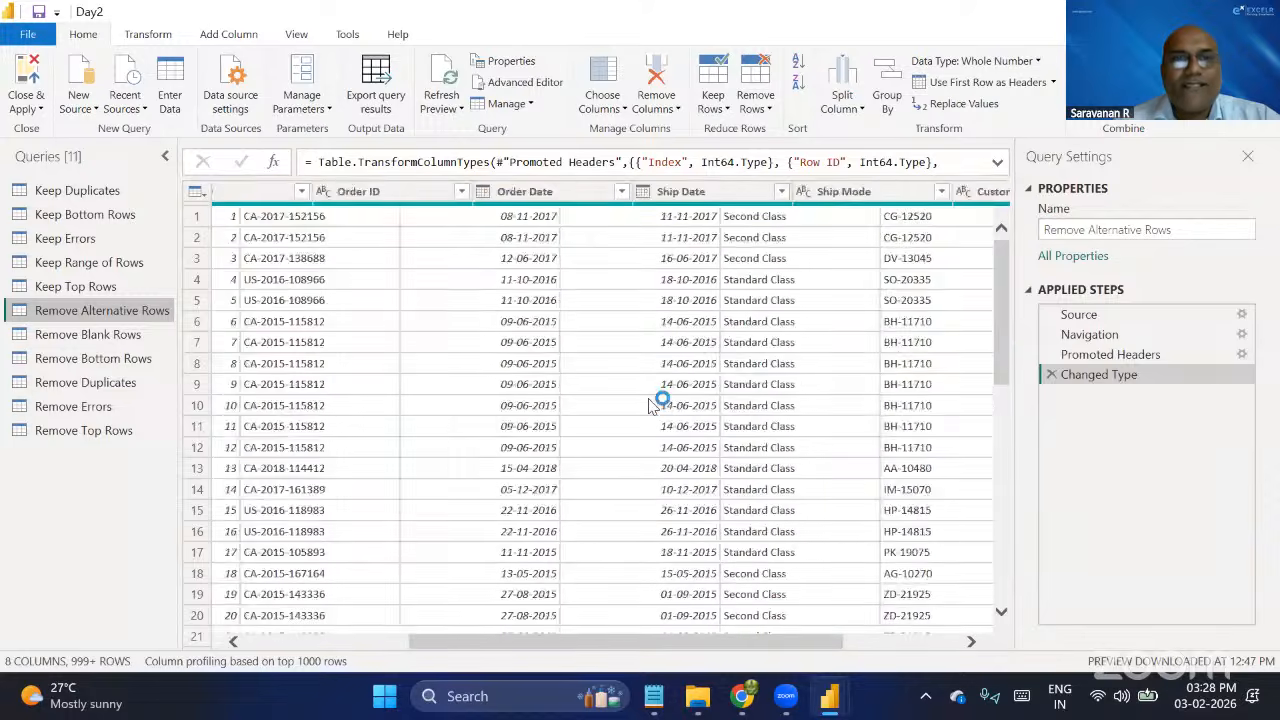
scroll(650, 405, "left", 5)
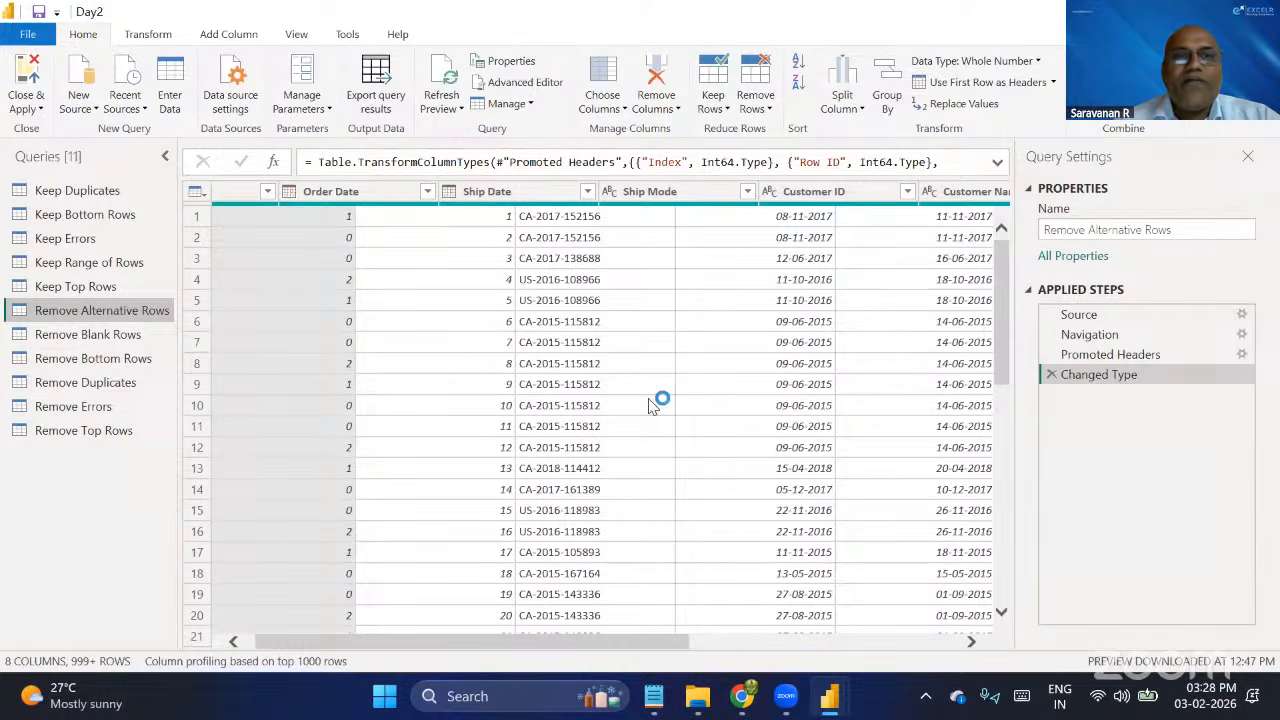
left_click(367, 235)
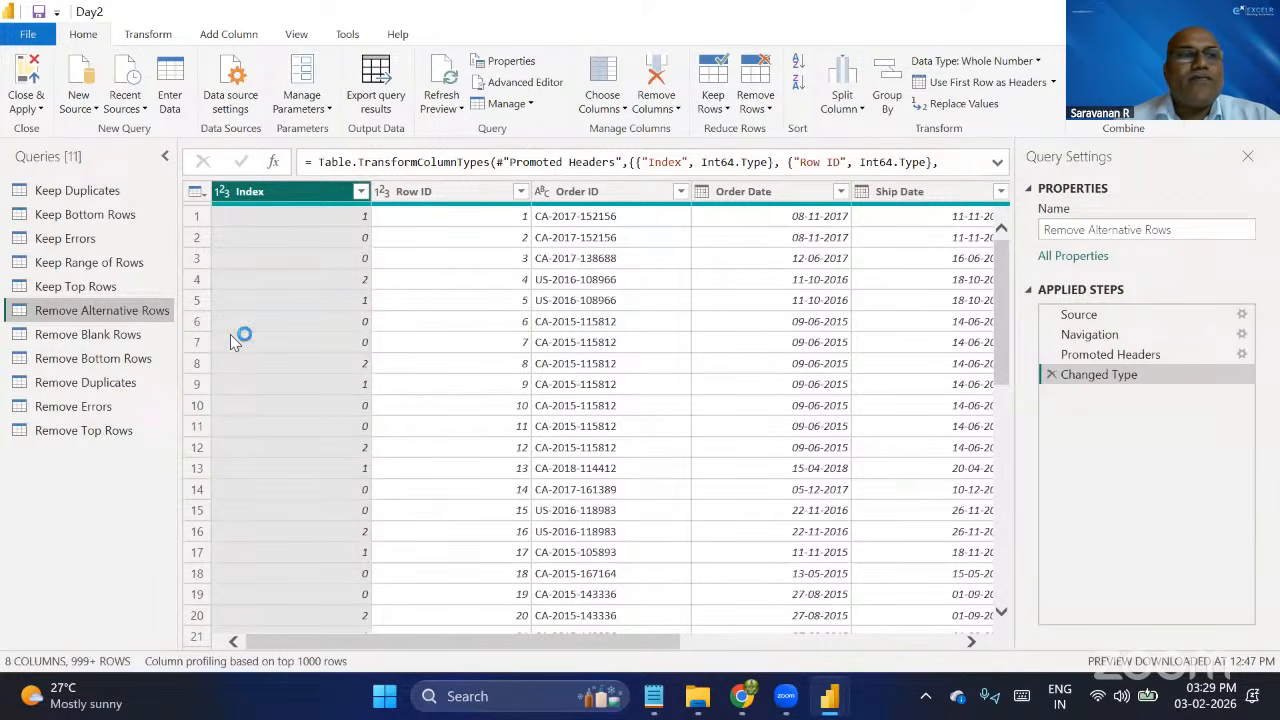
left_click(761, 116)
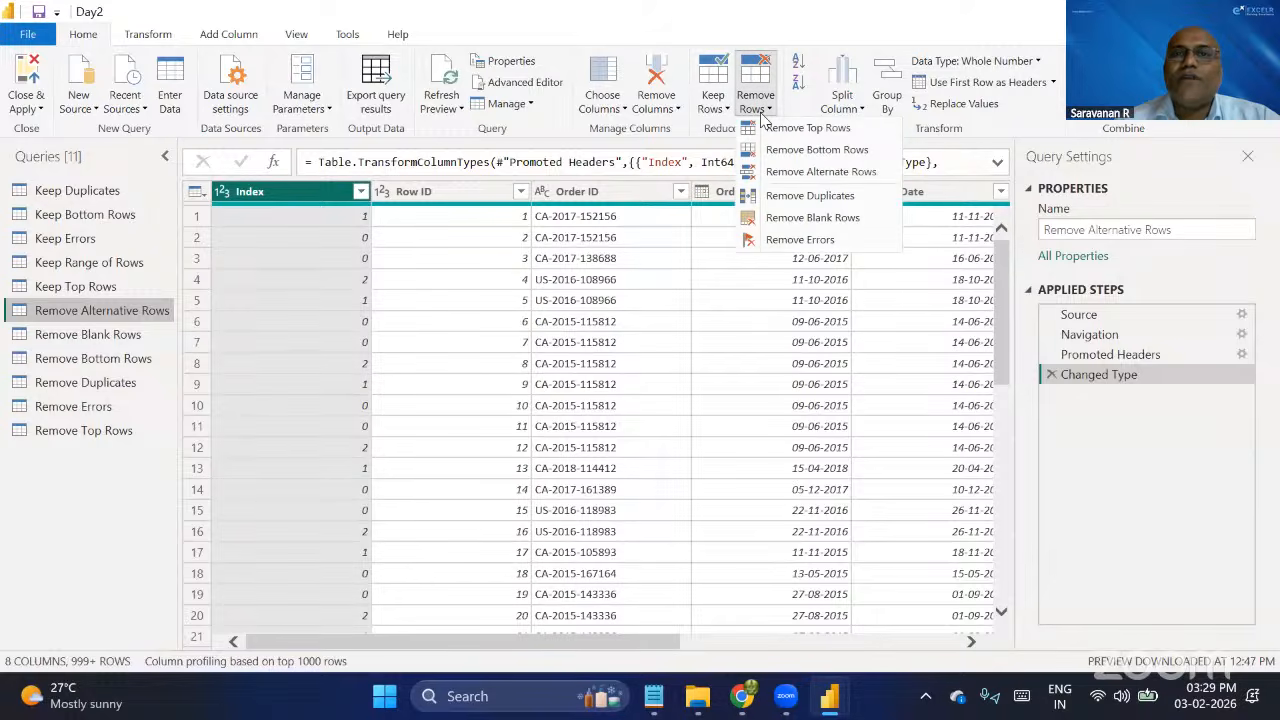
left_click(805, 172)
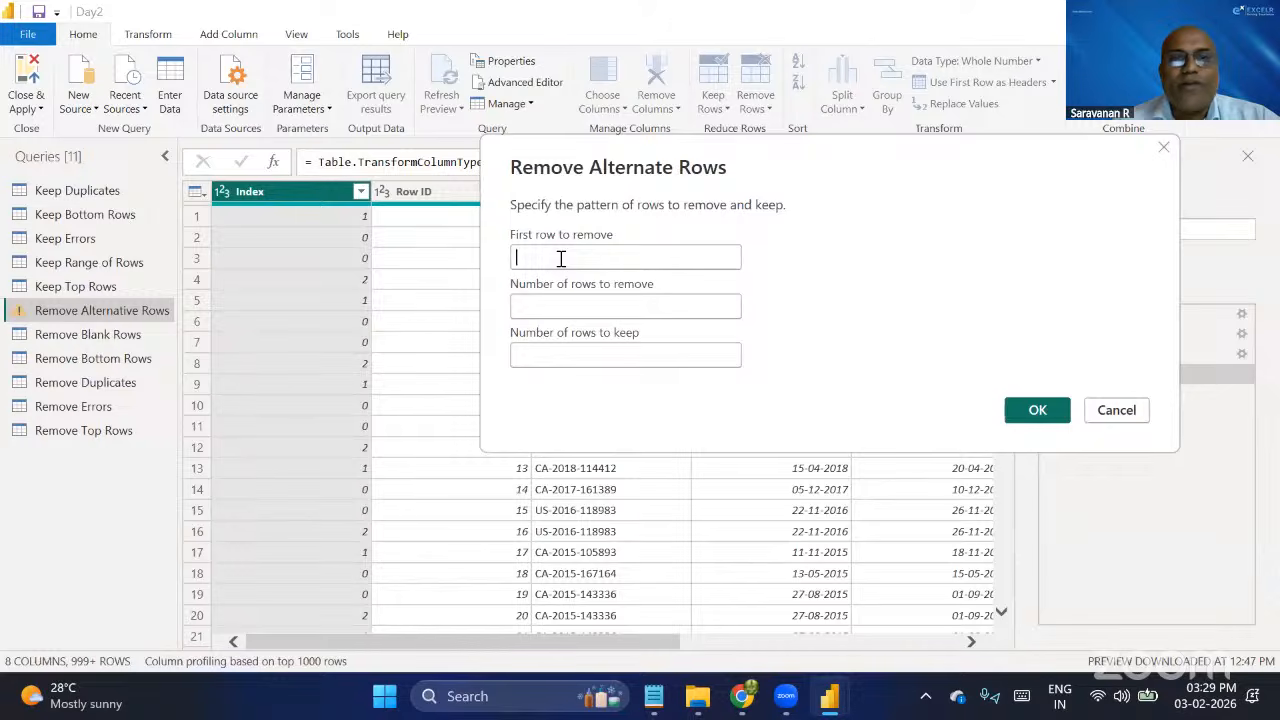
type("2")
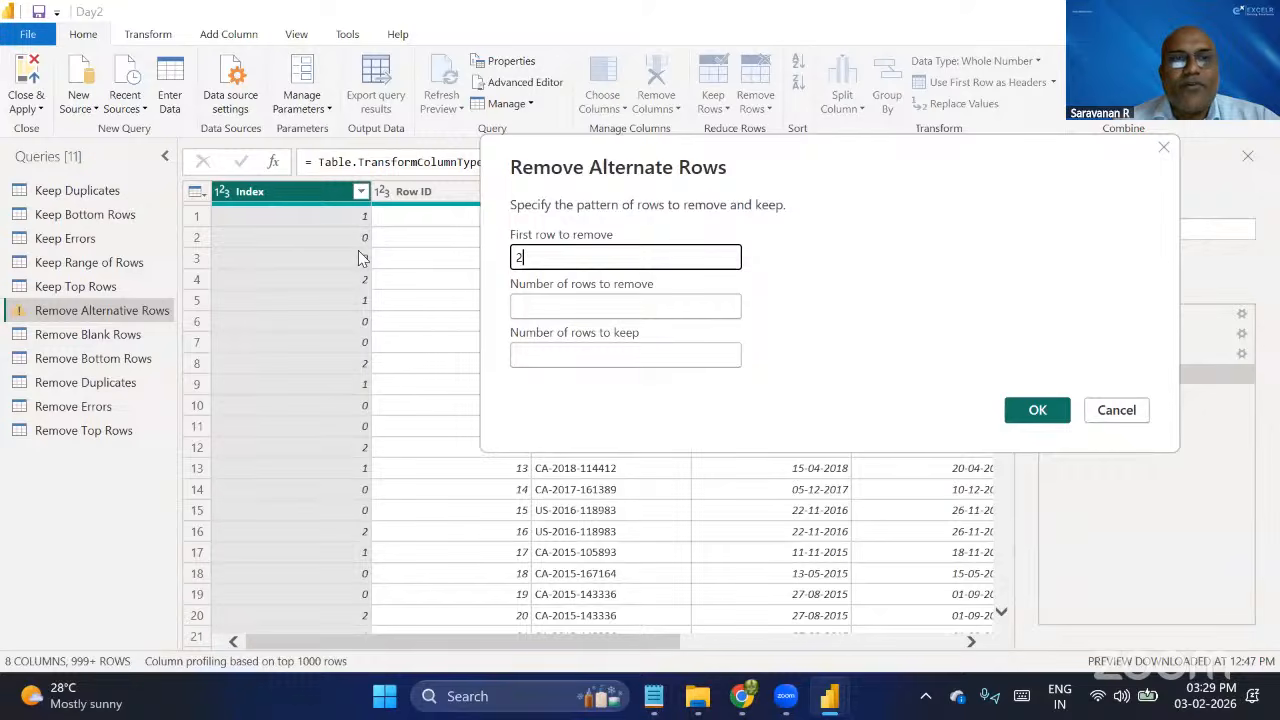
left_click(585, 312)
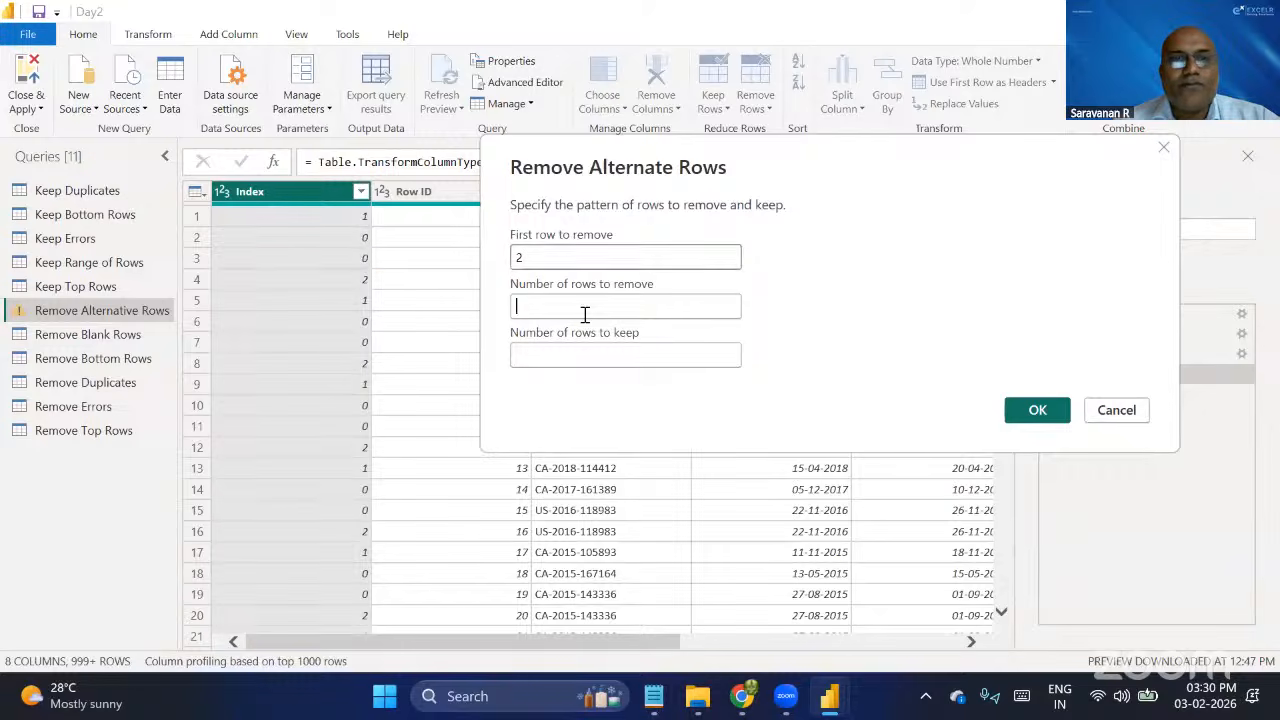
type("2")
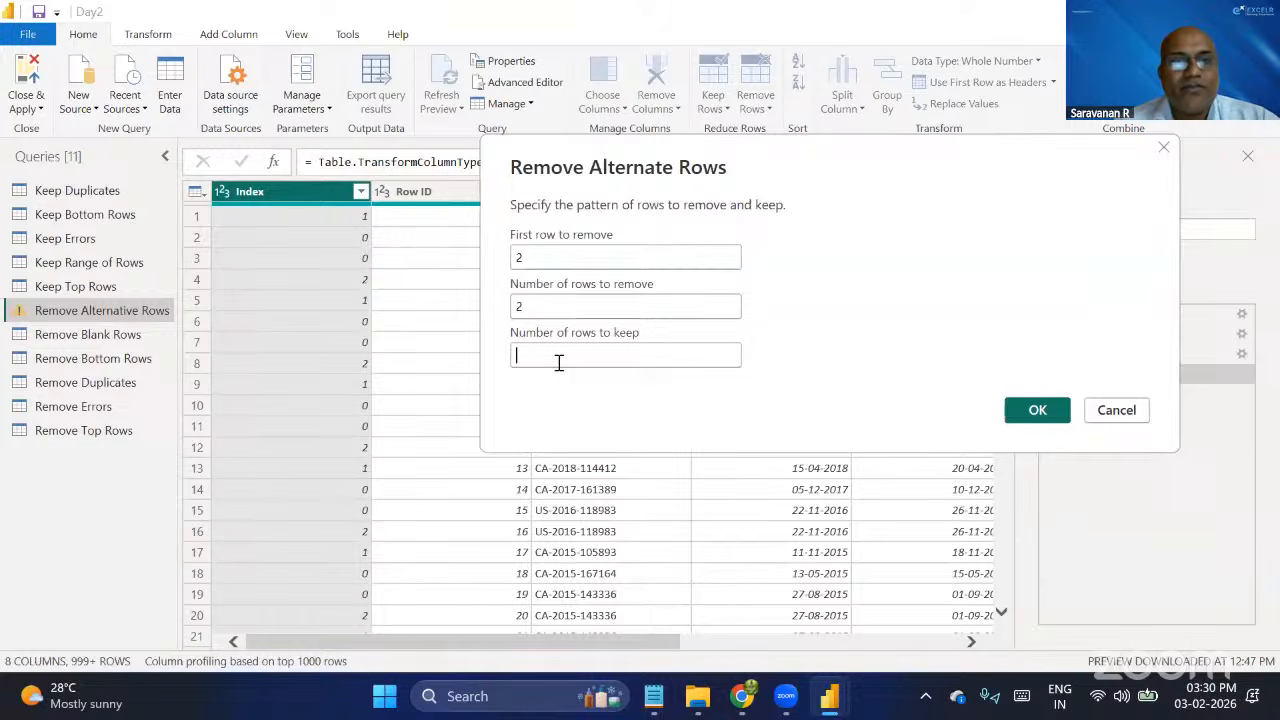
type("2")
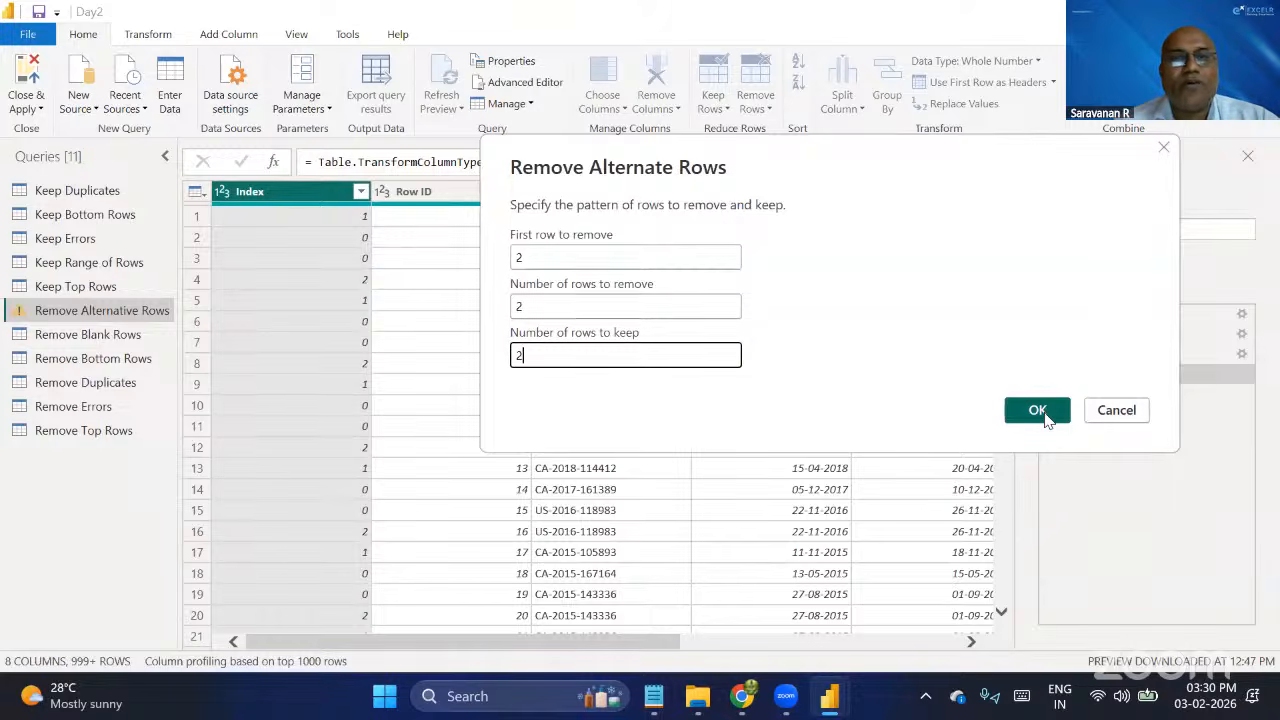
left_click(1125, 412)
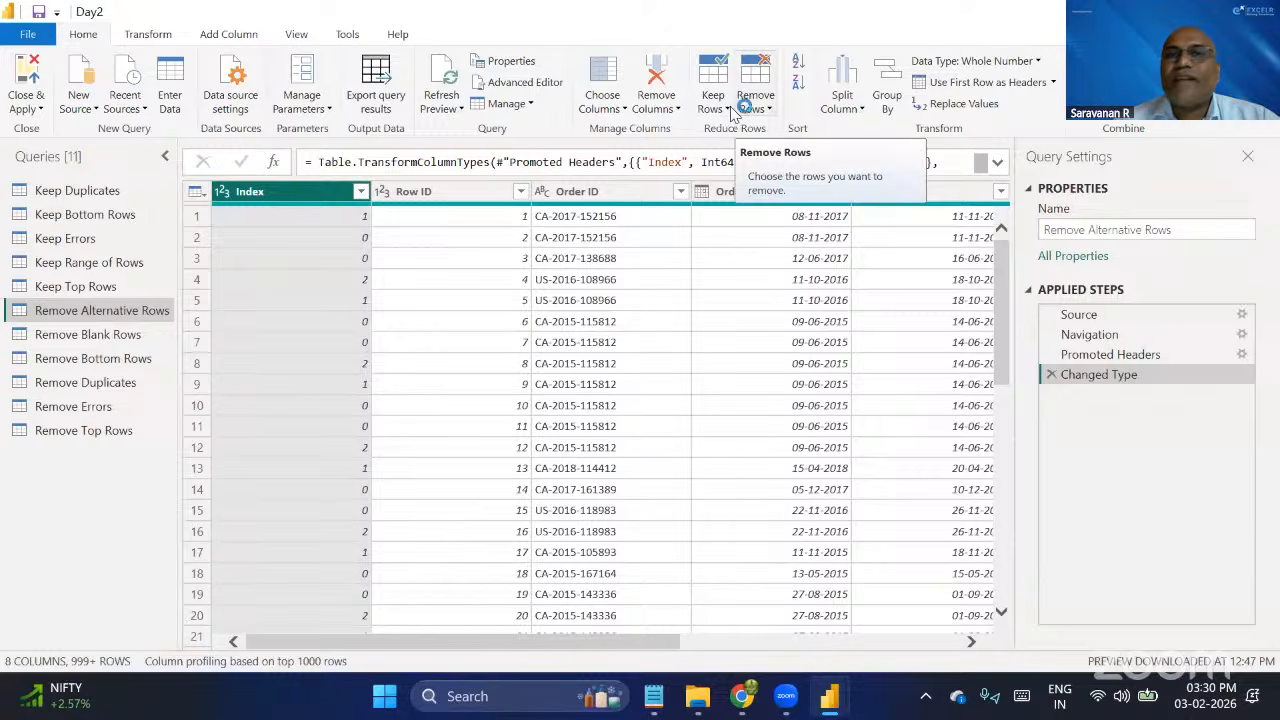
Remove alternate rows in the Remove Alternative Rows query, with first row to remove 2, rows to remove 2 and rows to keep 2.
left_click(768, 114)
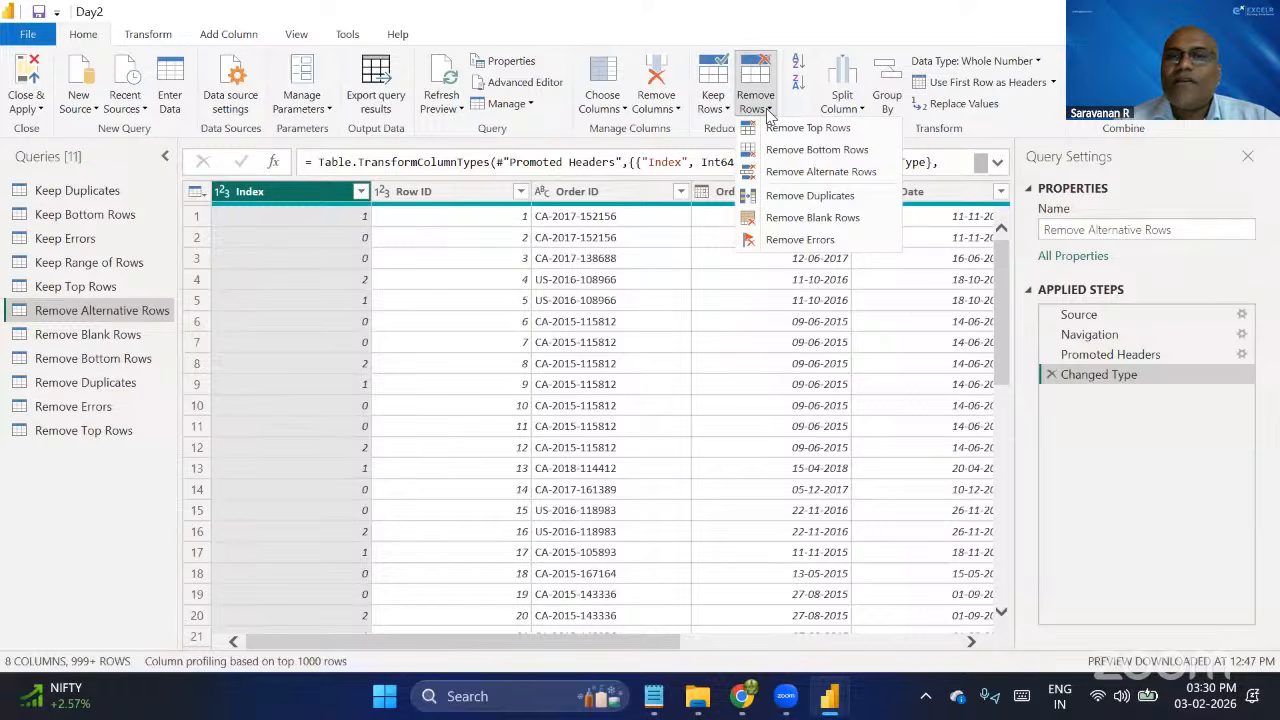
left_click(806, 176)
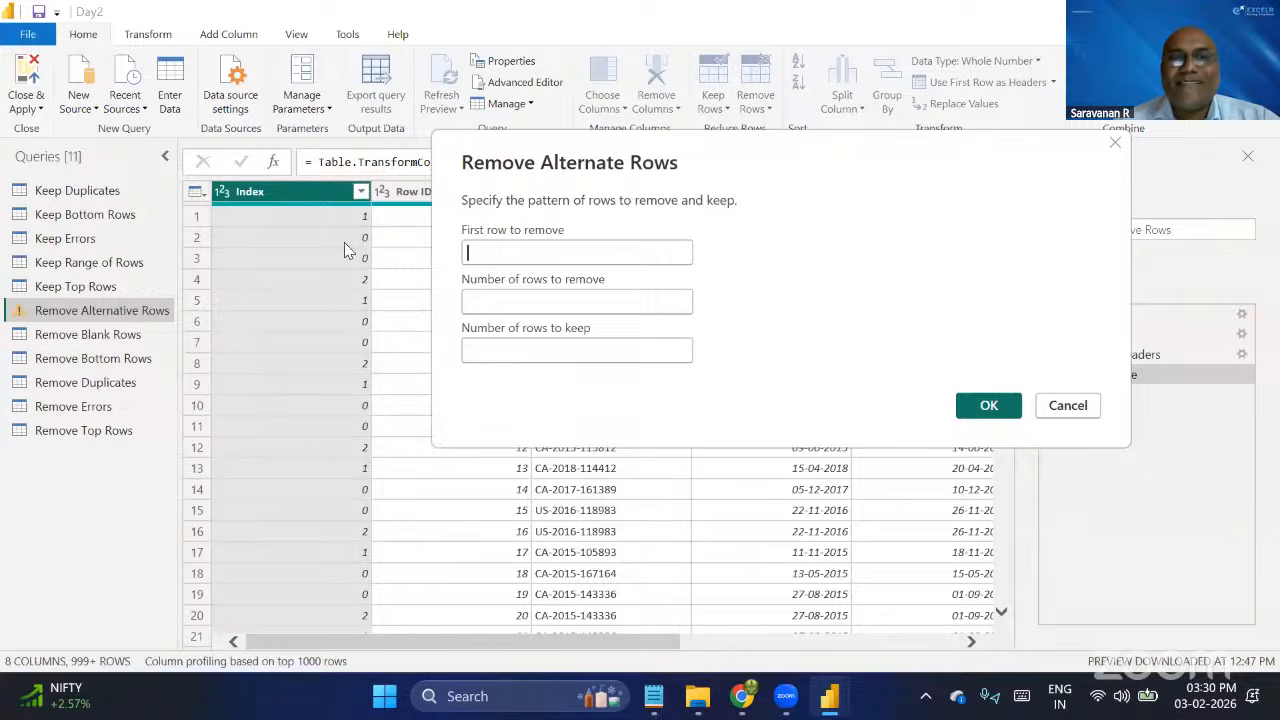
left_click(520, 246)
type("2")
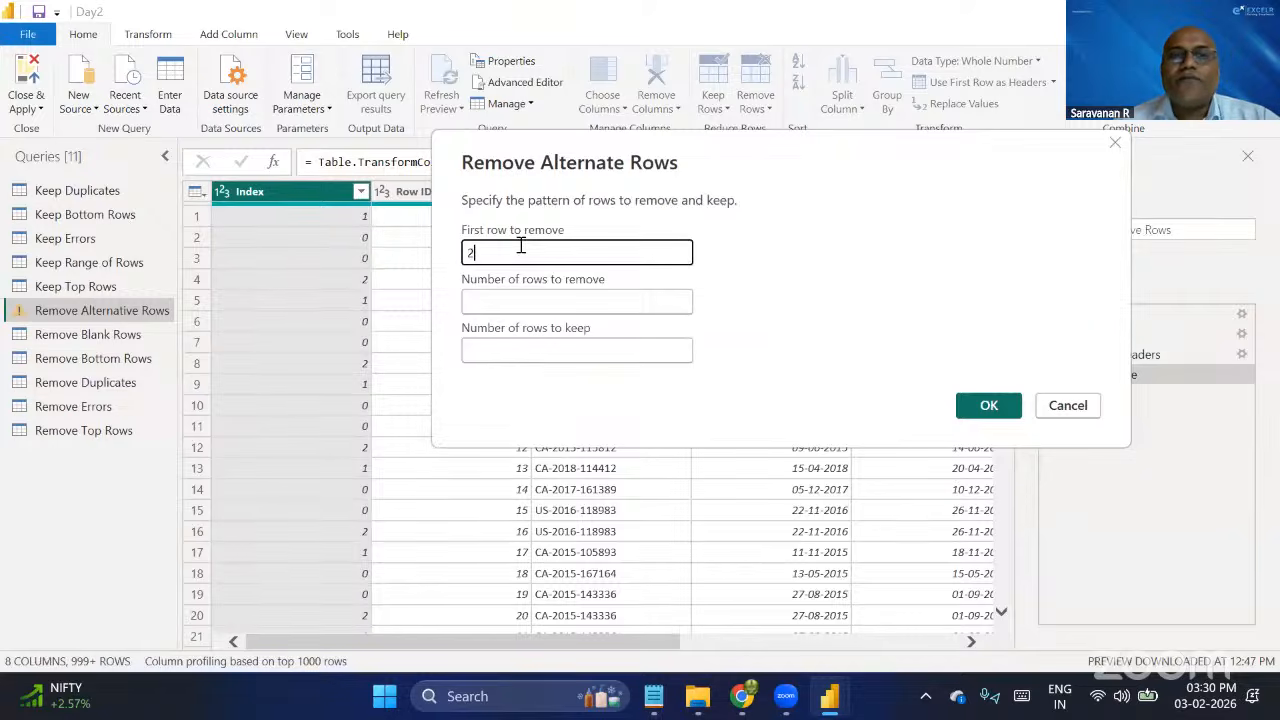
left_click(493, 303)
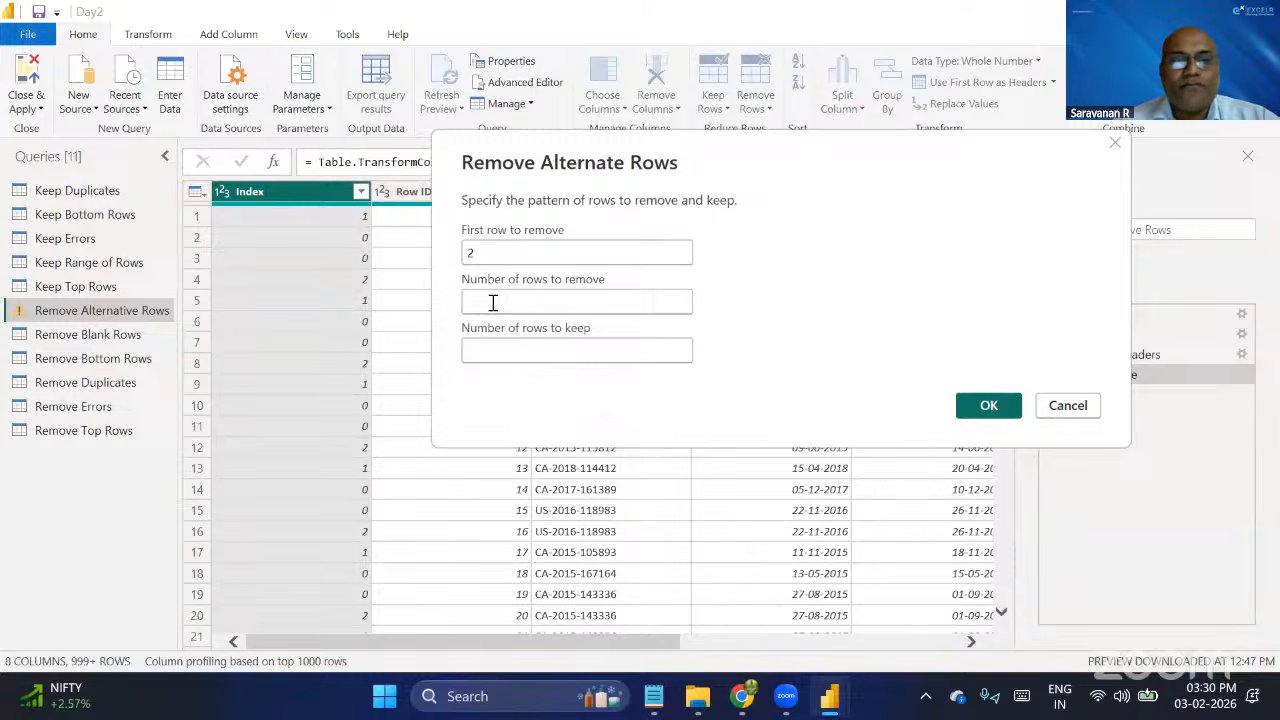
type("2")
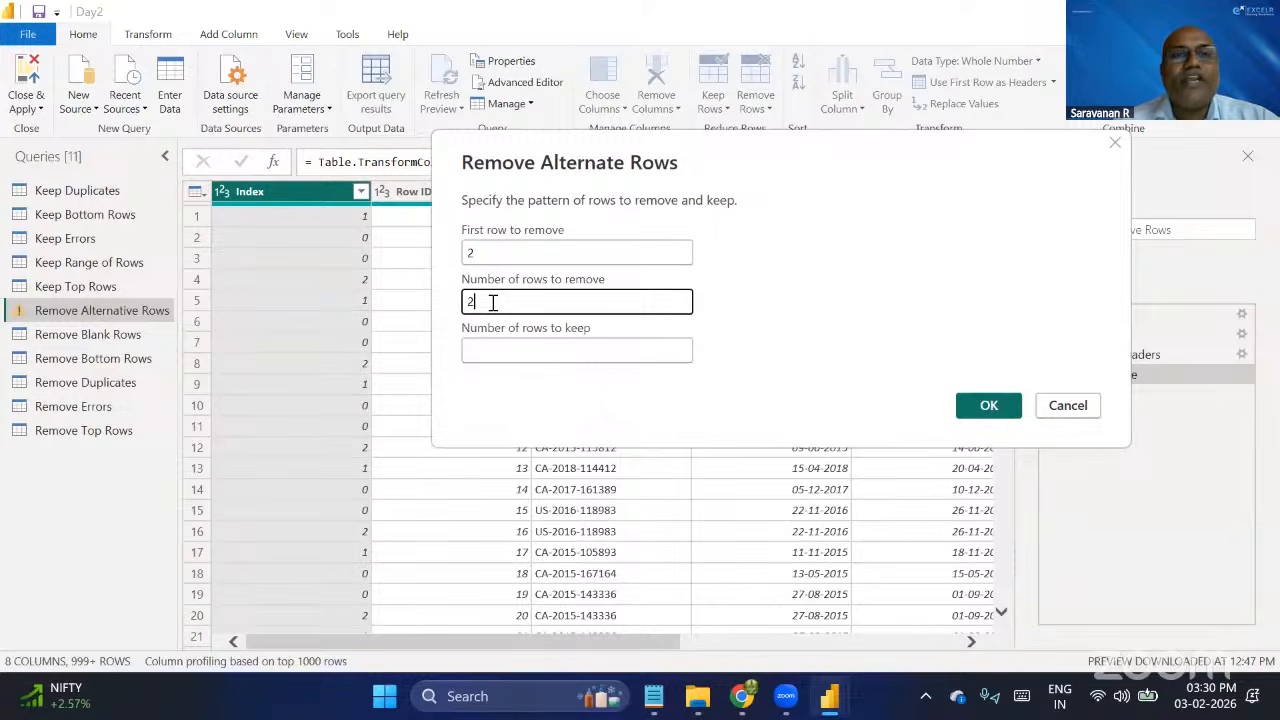
left_click(509, 349)
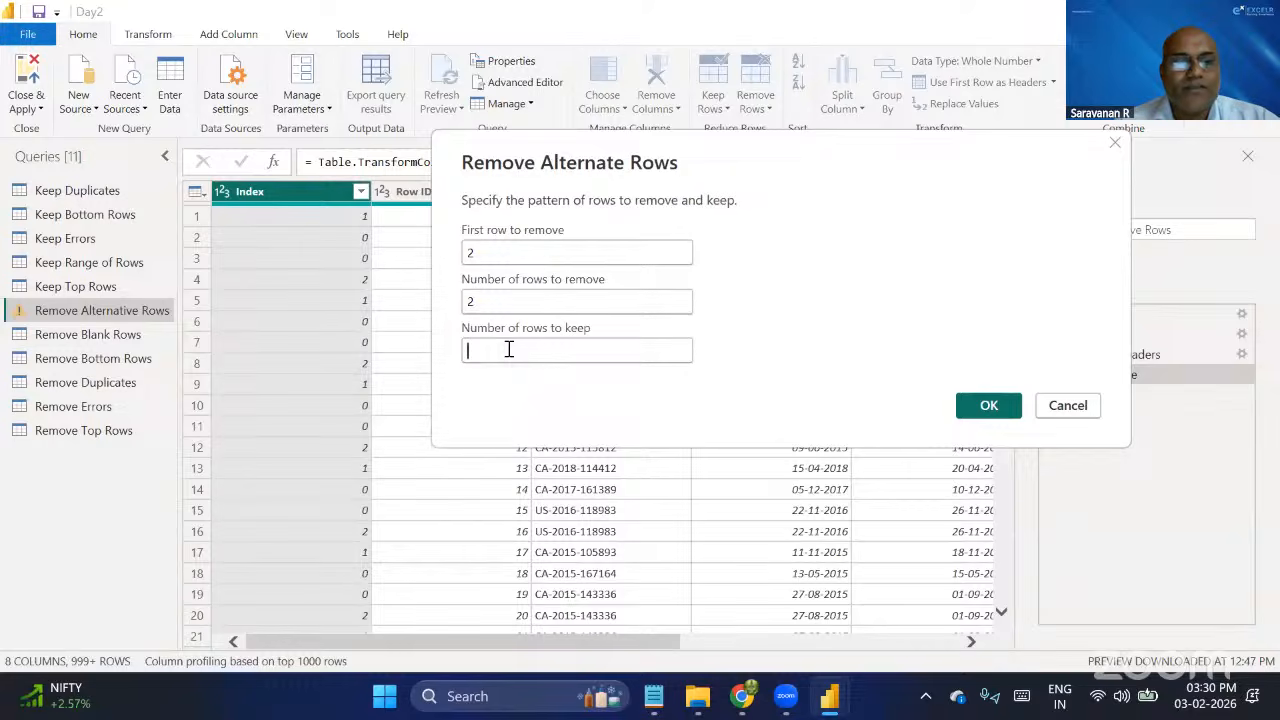
type("2")
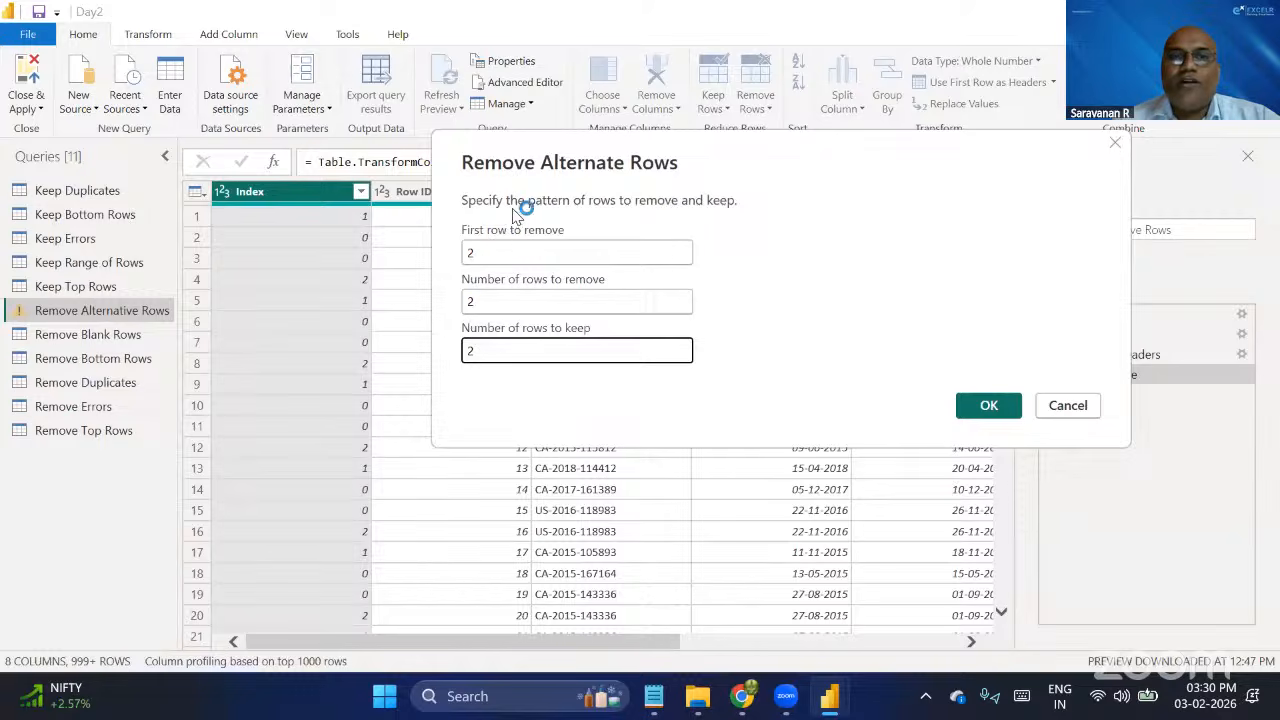
left_click(995, 416)
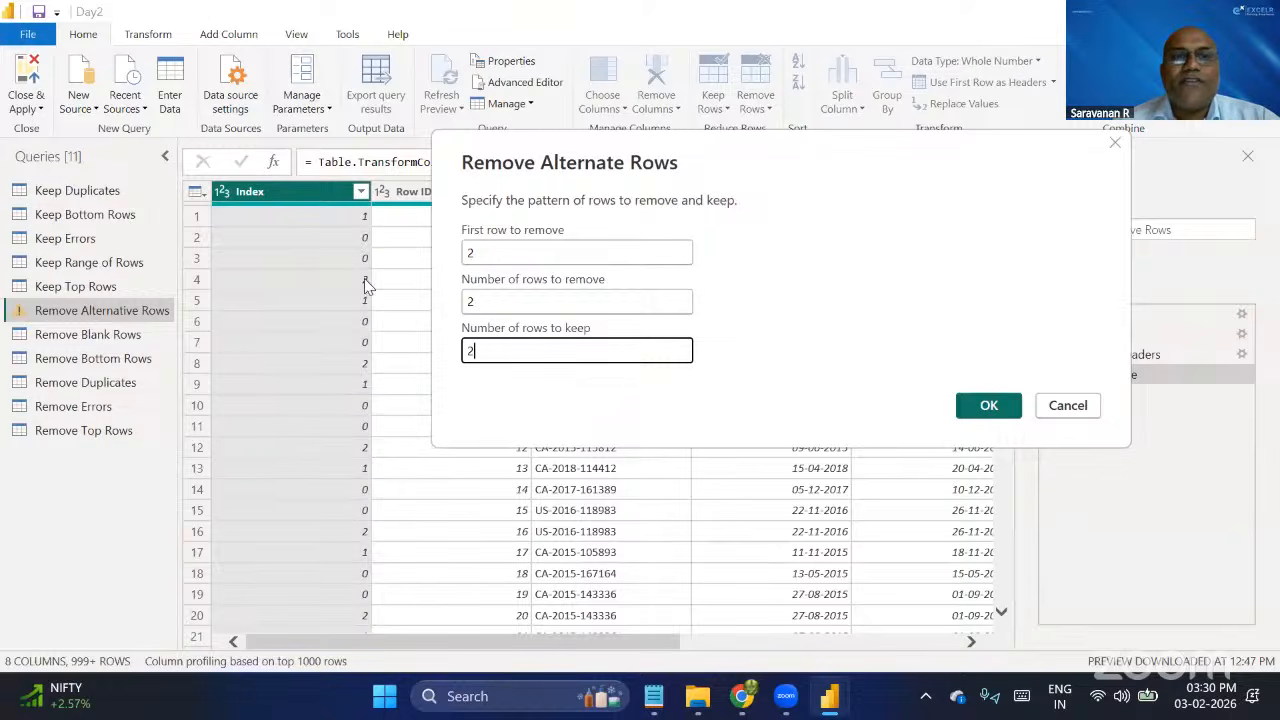
left_click(990, 408)
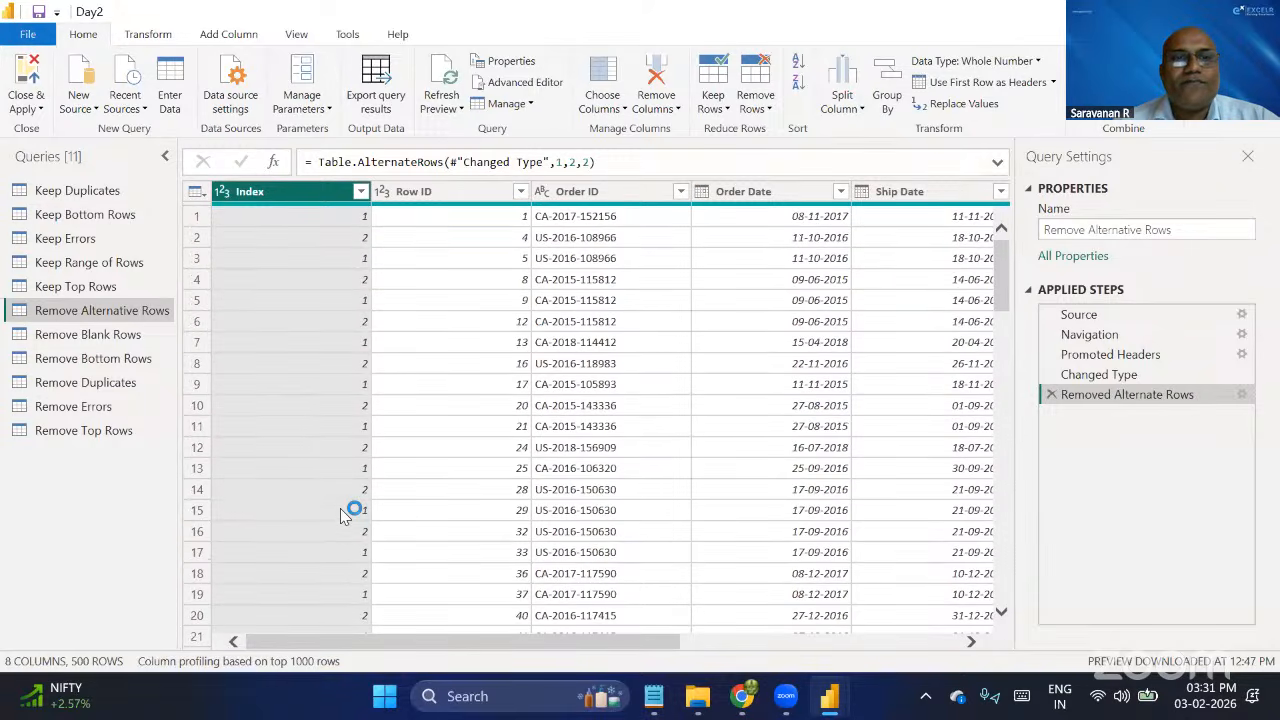
From the Changed Type step, filter the value 0 out of the Index column, and delete the inserted Filtered Rows step.
left_click(1137, 382)
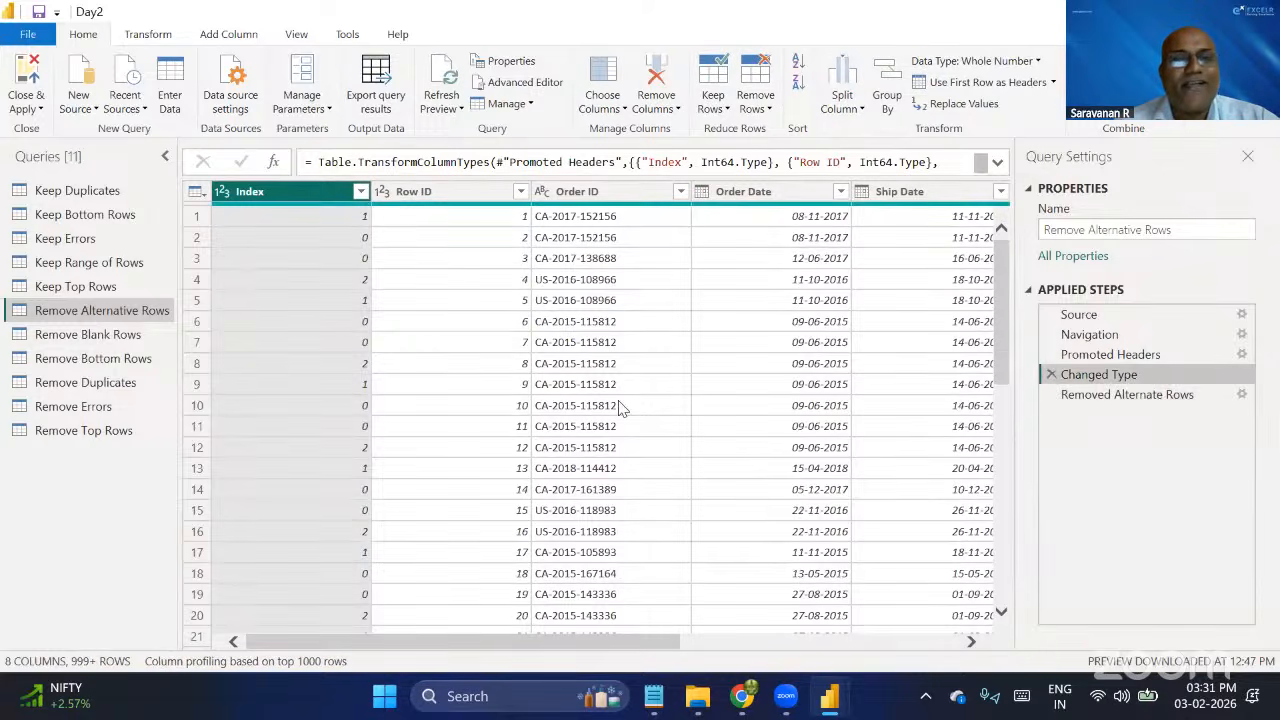
left_click(361, 192)
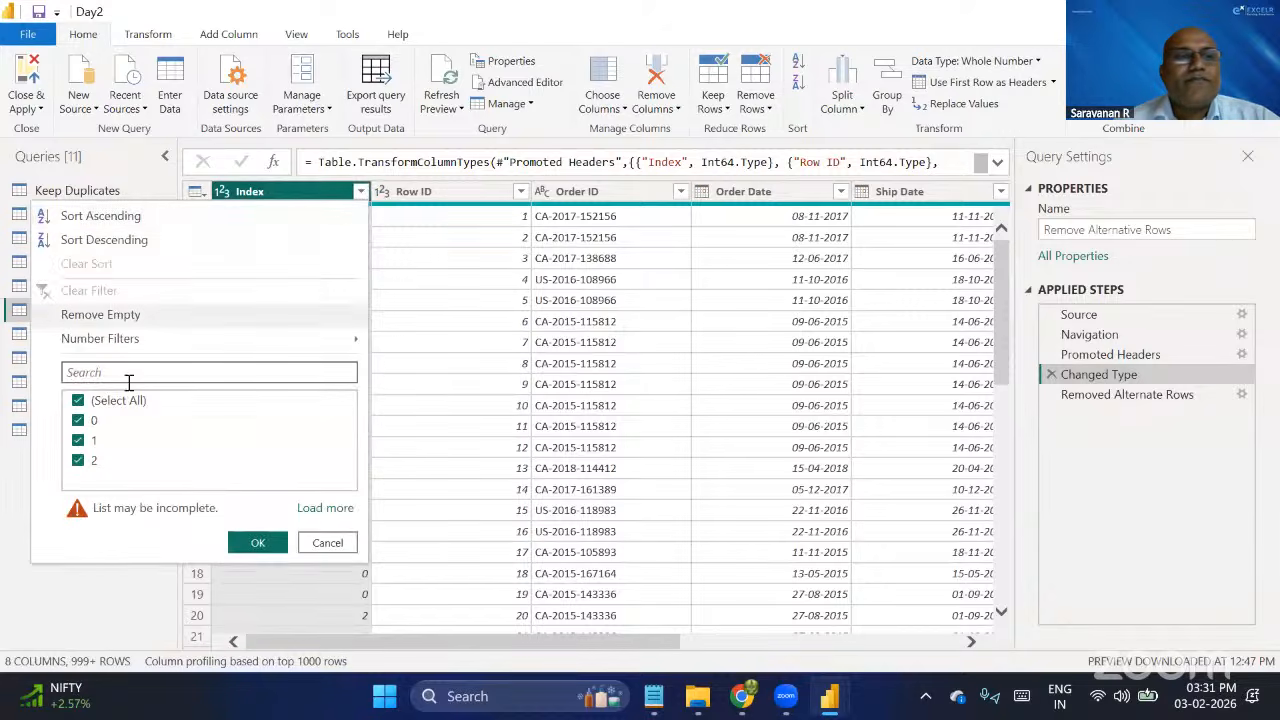
left_click(78, 421)
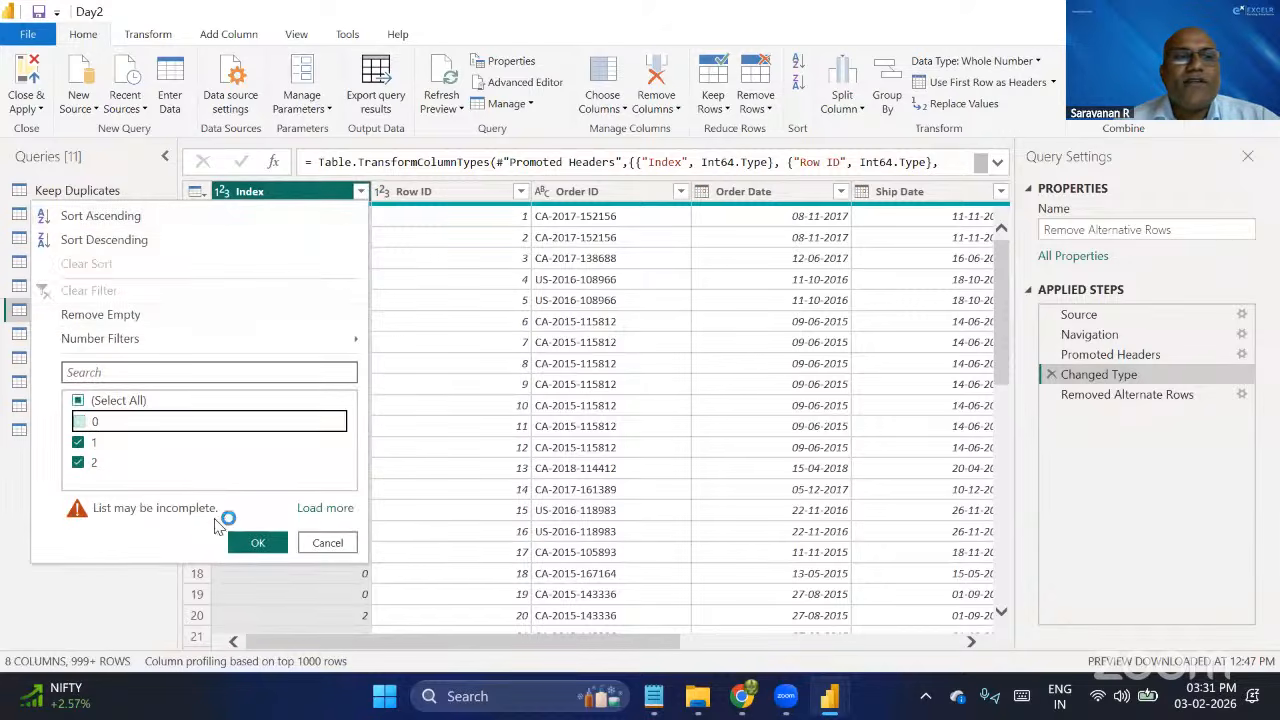
left_click(257, 548)
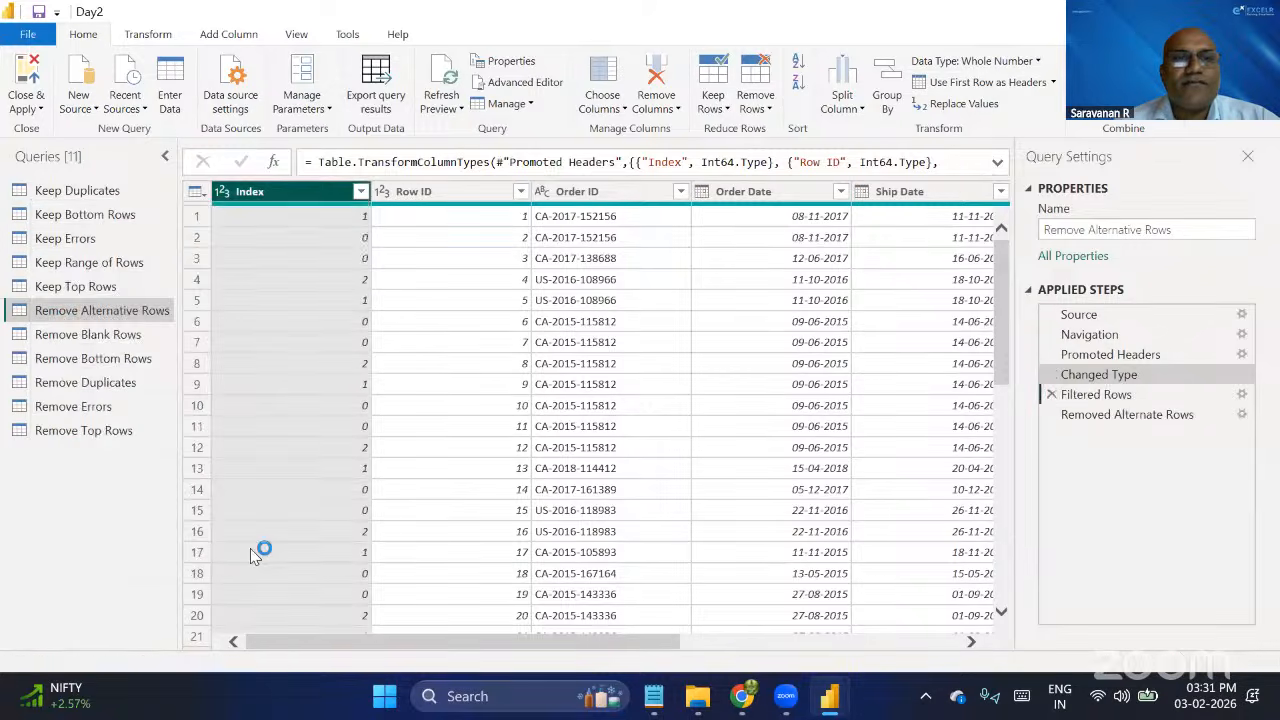
left_click(1053, 392)
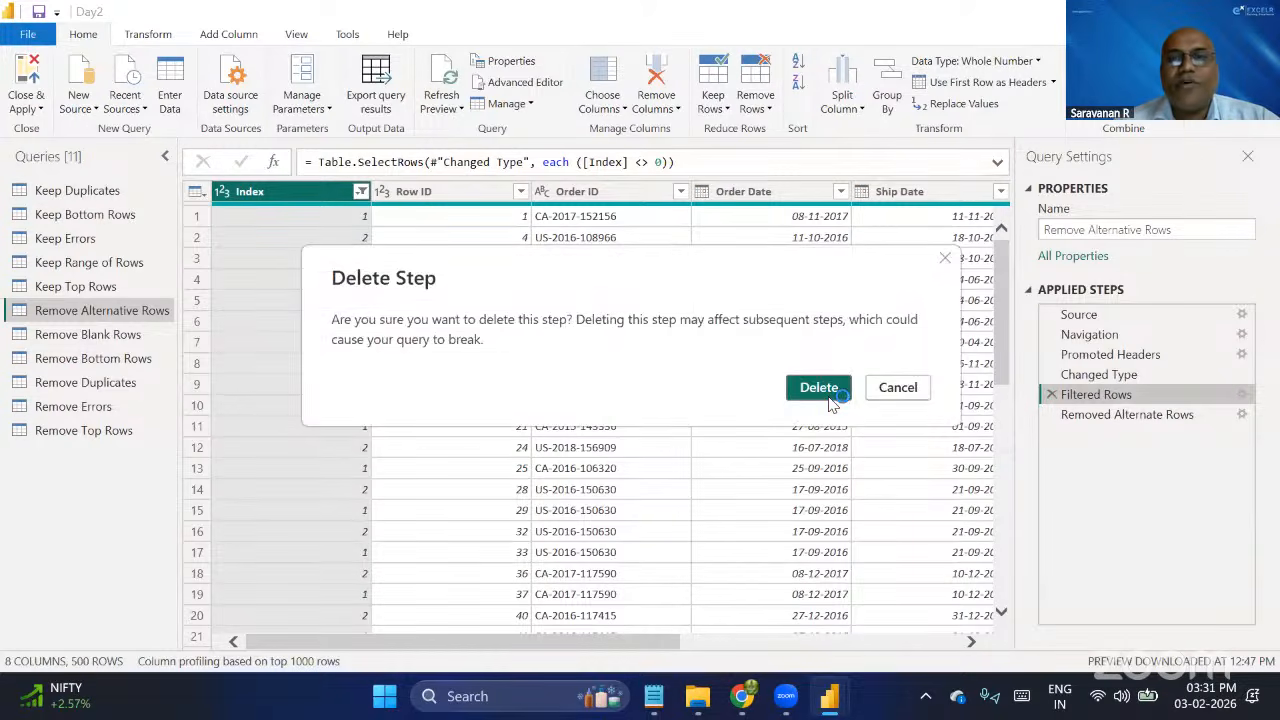
left_click(822, 386)
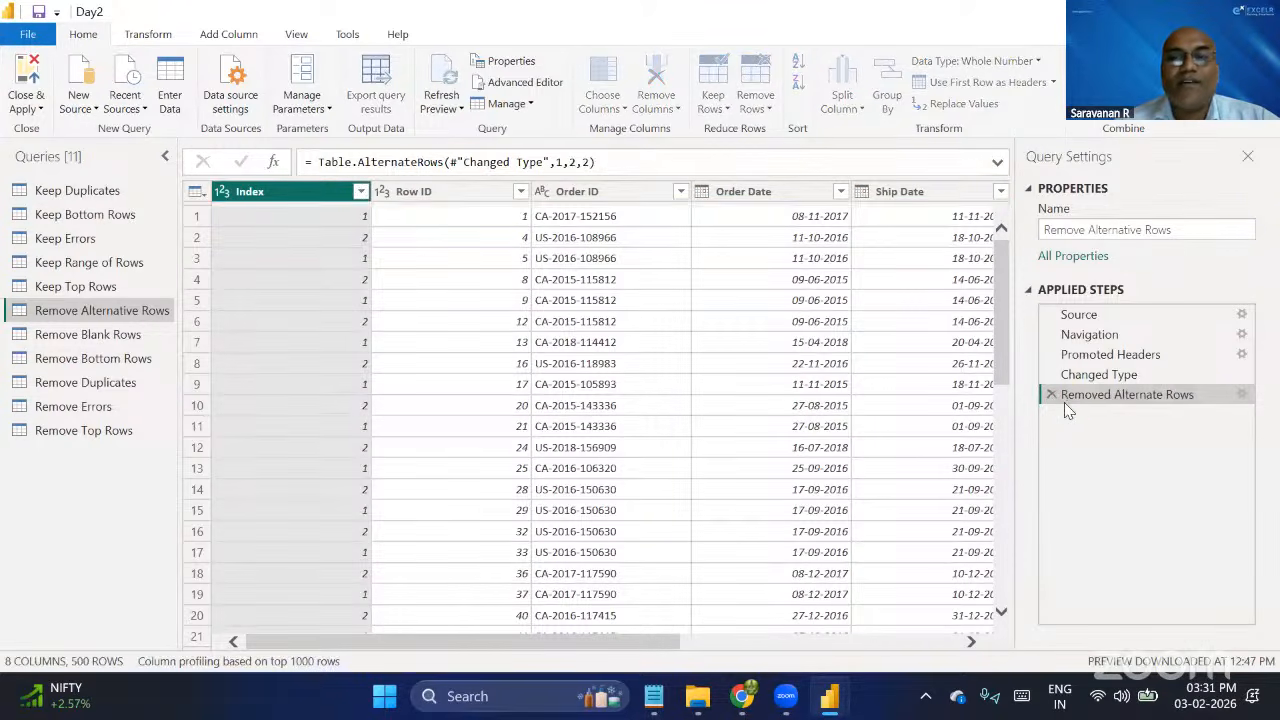
Delete the Removed Alternate Rows step and reapply the operation with first row to remove 2, rows to remove 2 and rows to keep 2.
left_click(1052, 394)
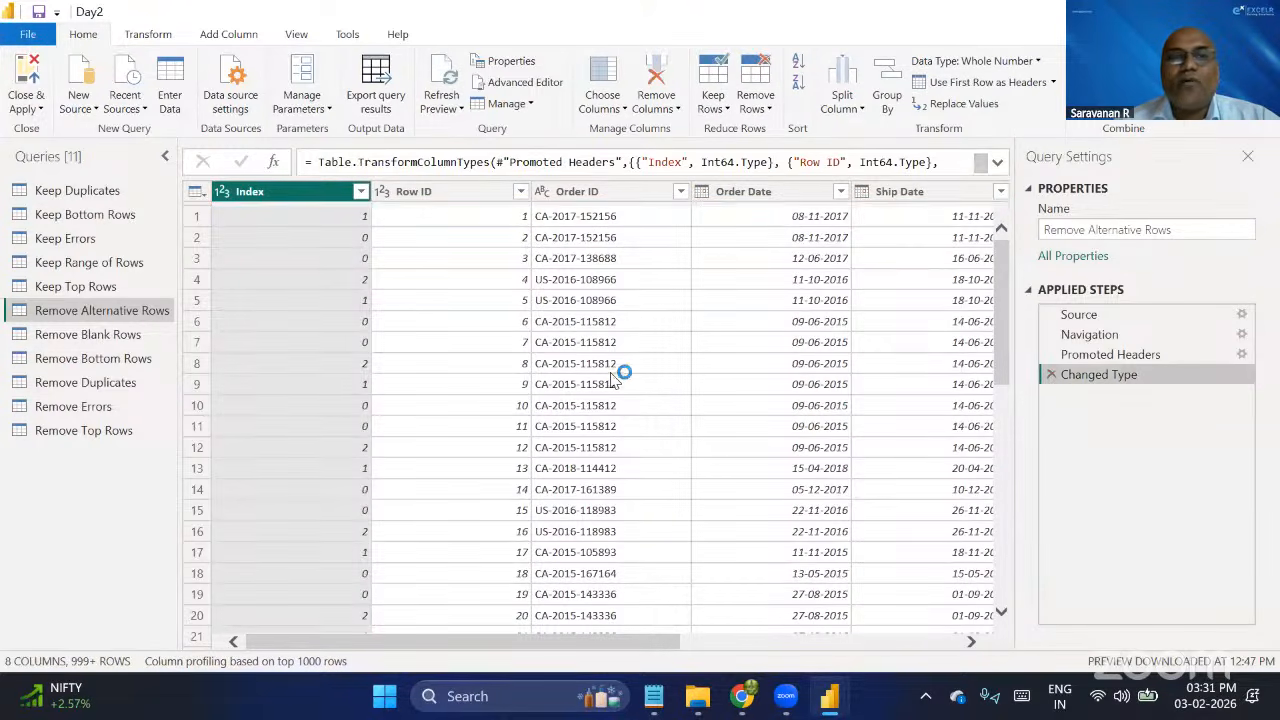
left_click(756, 104)
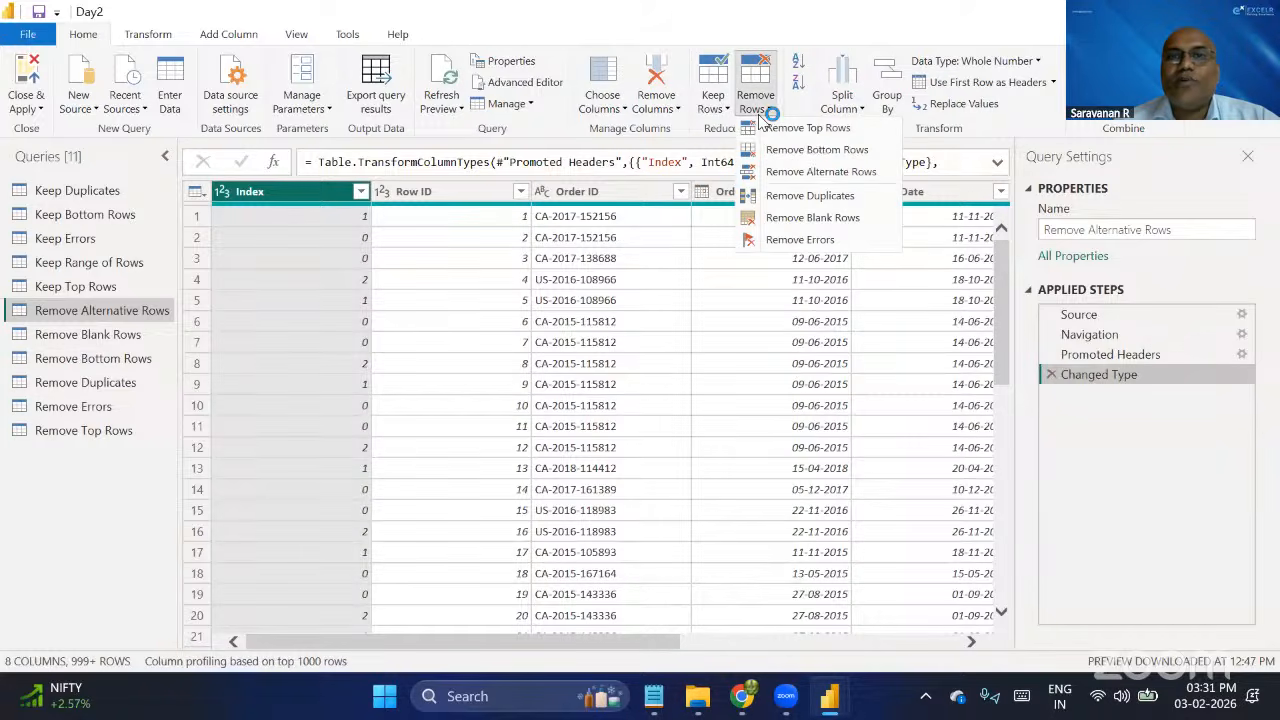
left_click(826, 173)
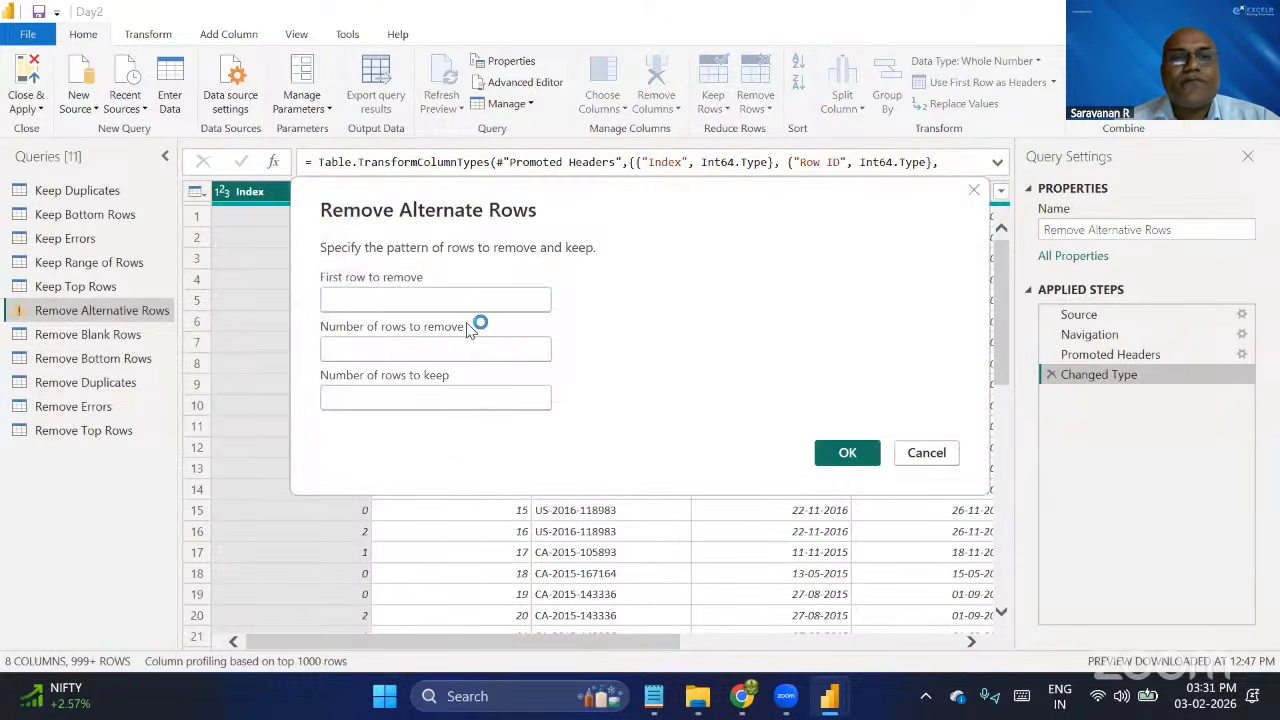
left_click(468, 310)
type("2")
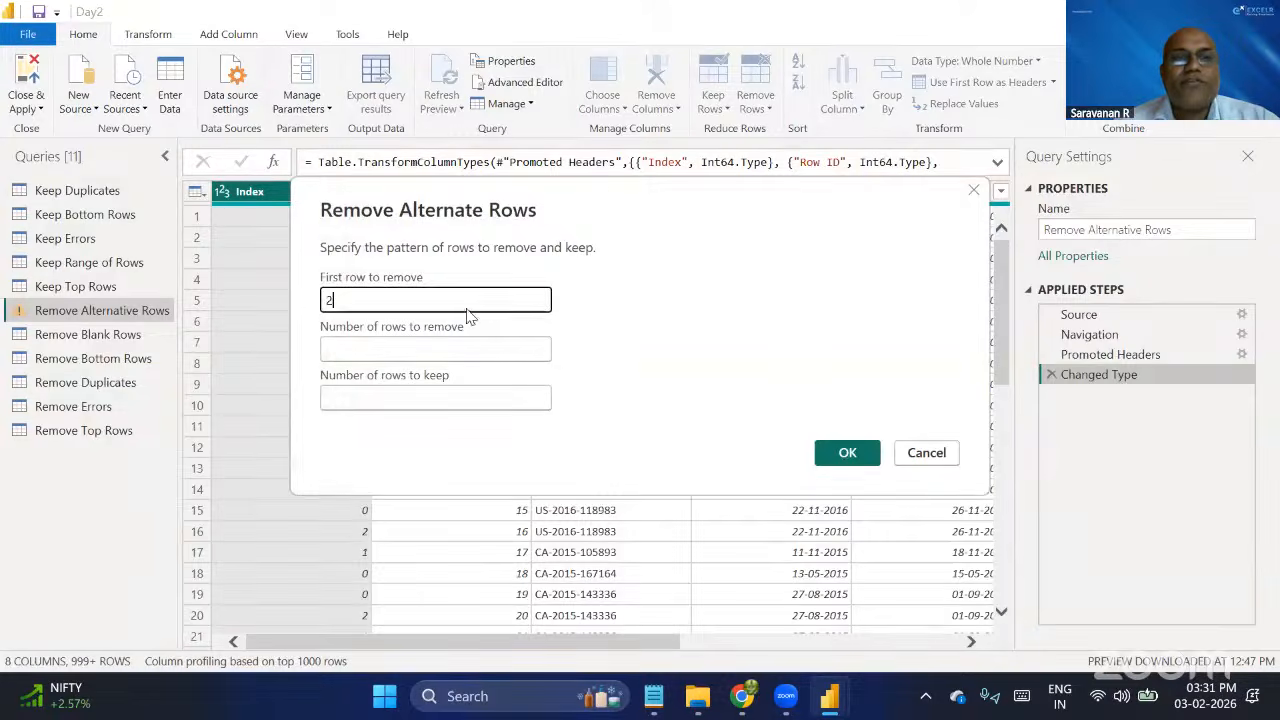
left_click(379, 343)
type("2")
left_click(346, 397)
type("2")
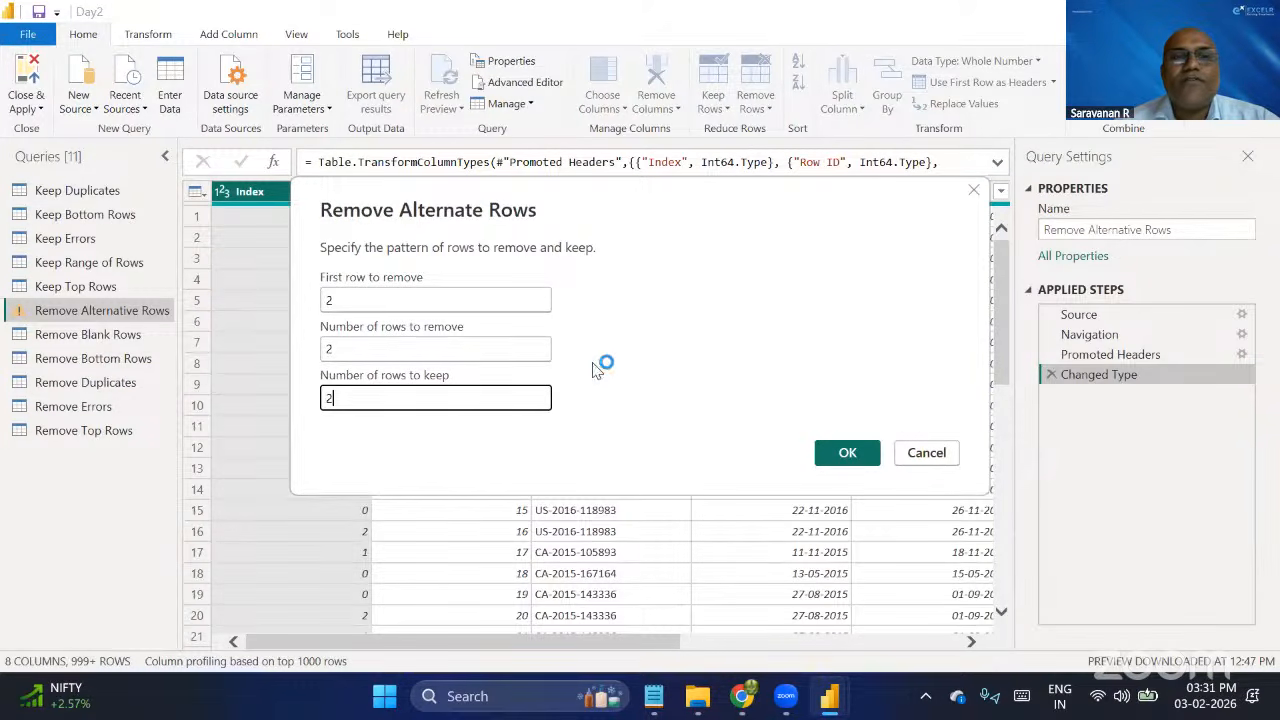
left_click(848, 455)
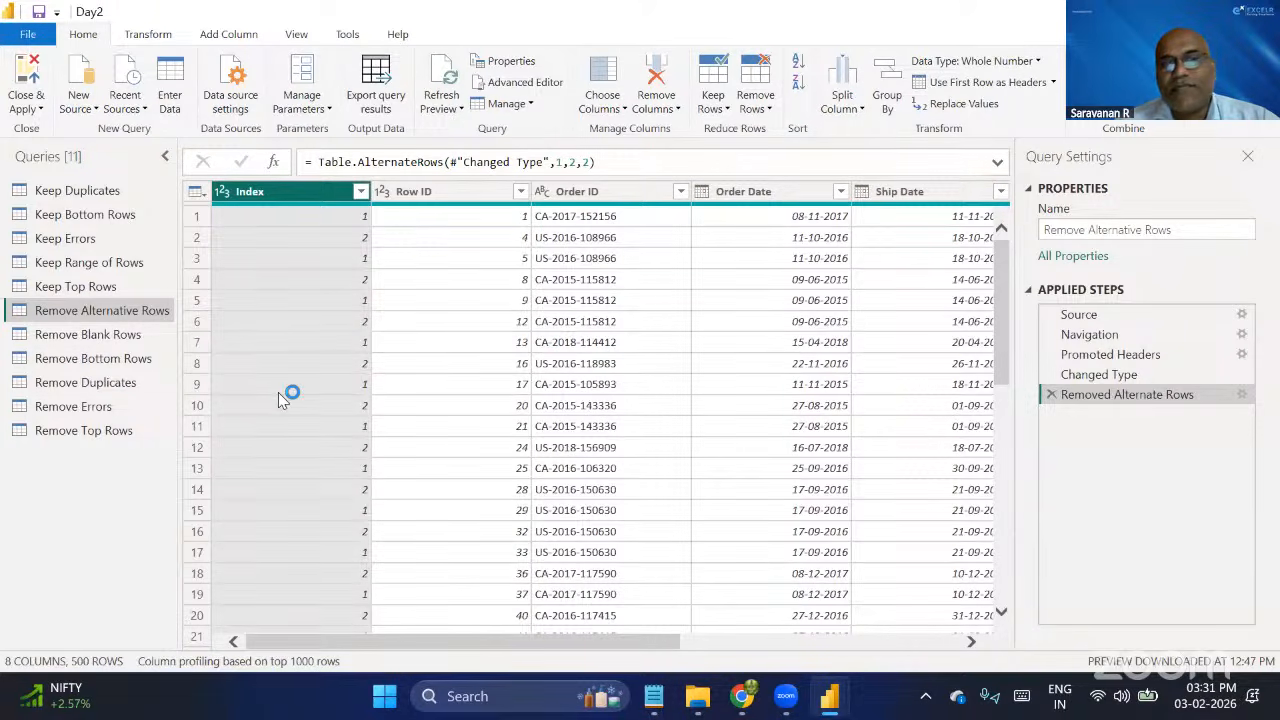
Open the Remove Blank Rows query and examine all its columns and rows for completely blank records.
left_click(98, 334)
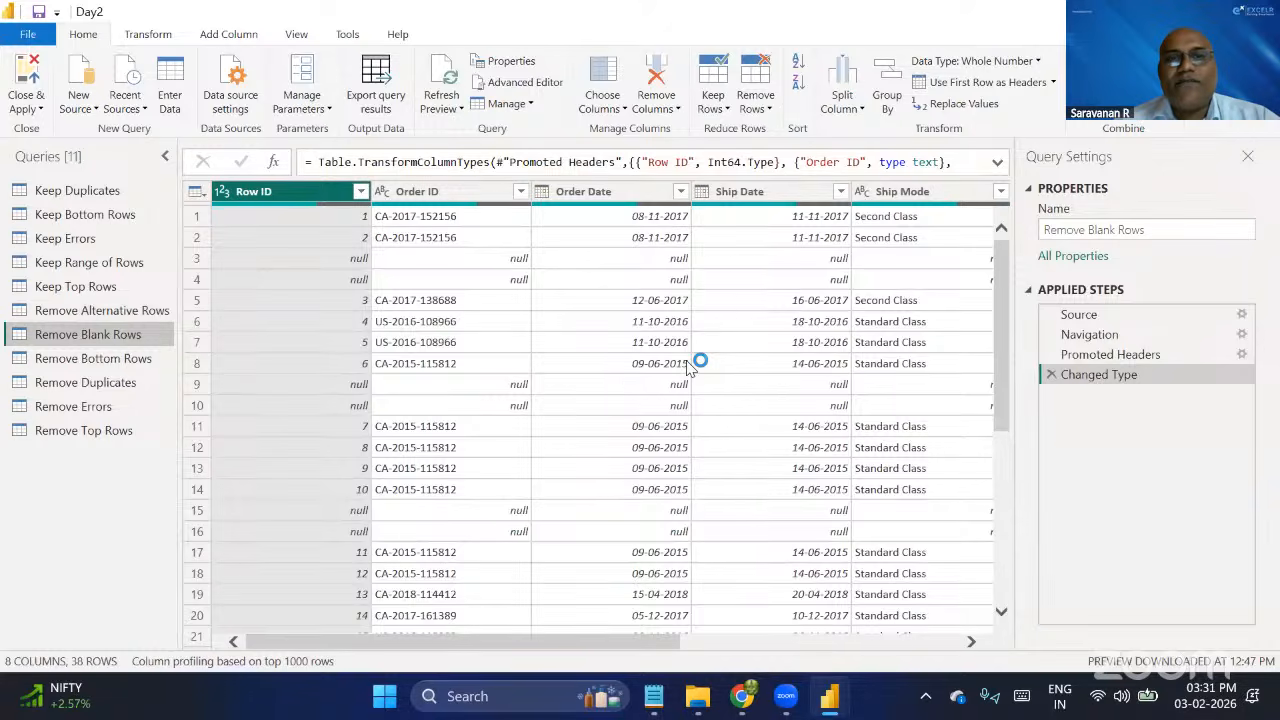
scroll(688, 368, "right", 5)
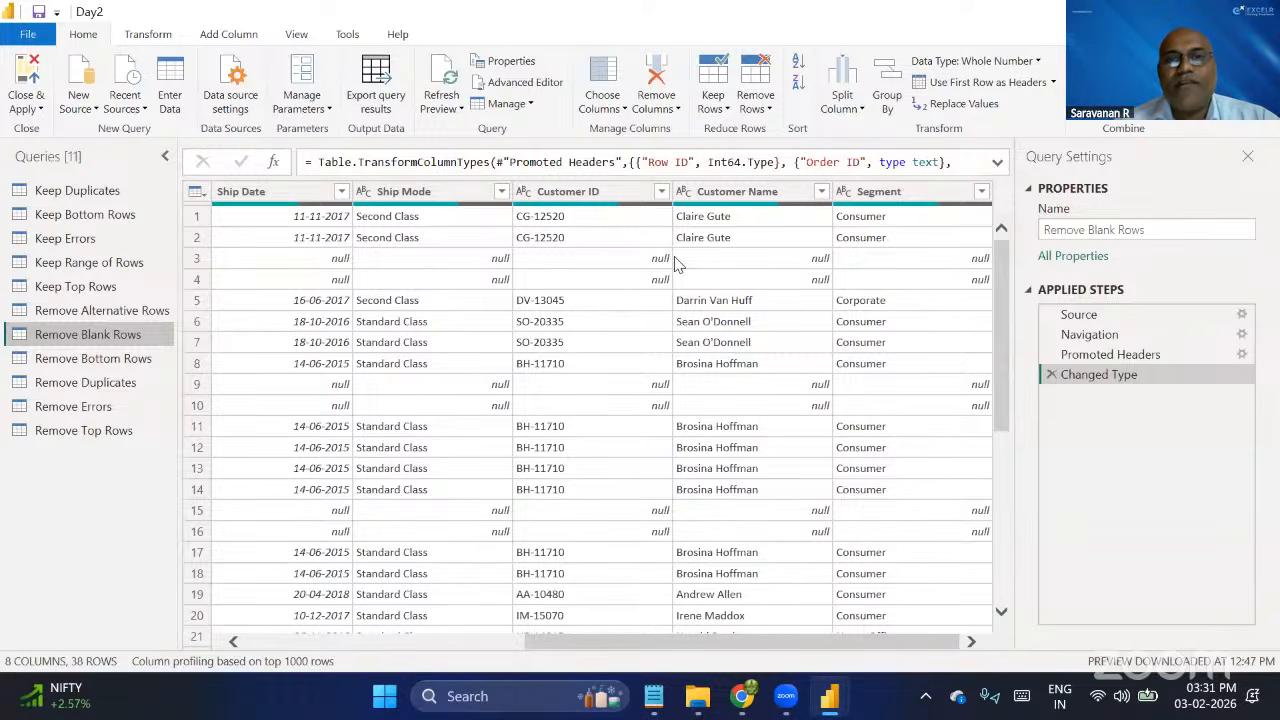
scroll(676, 263, "left", 5)
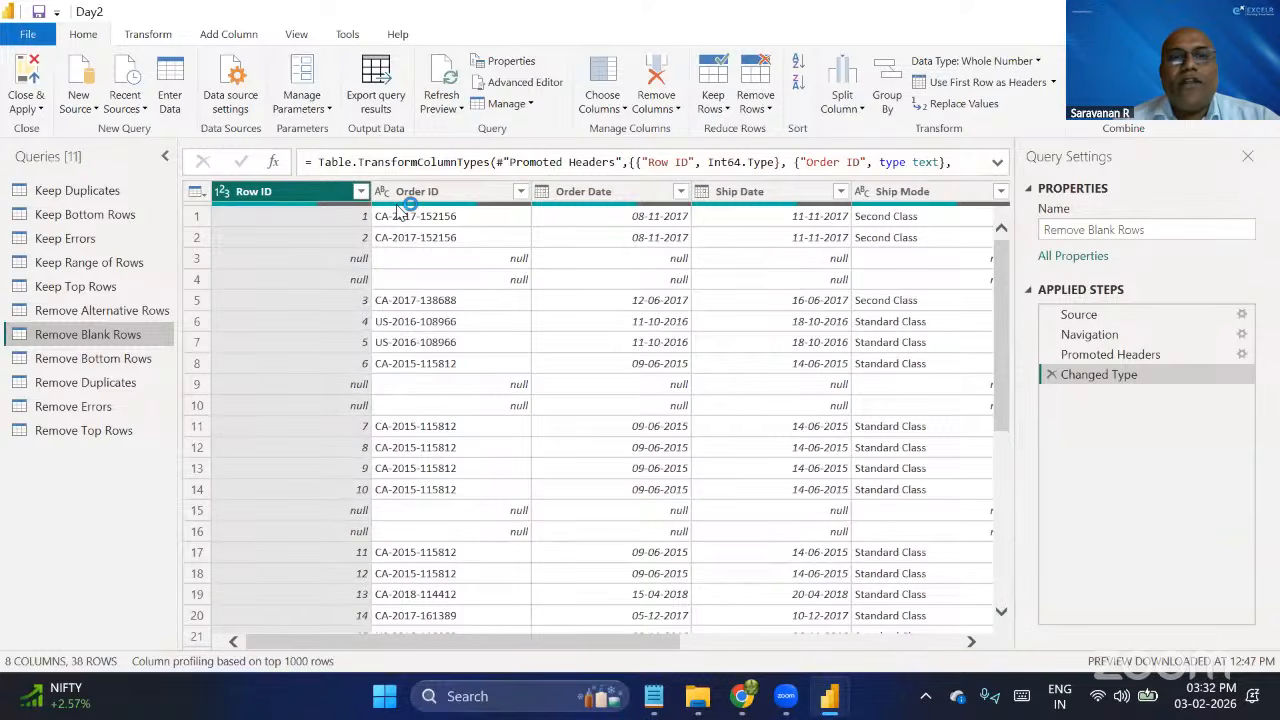
scroll(447, 538, "down", 5)
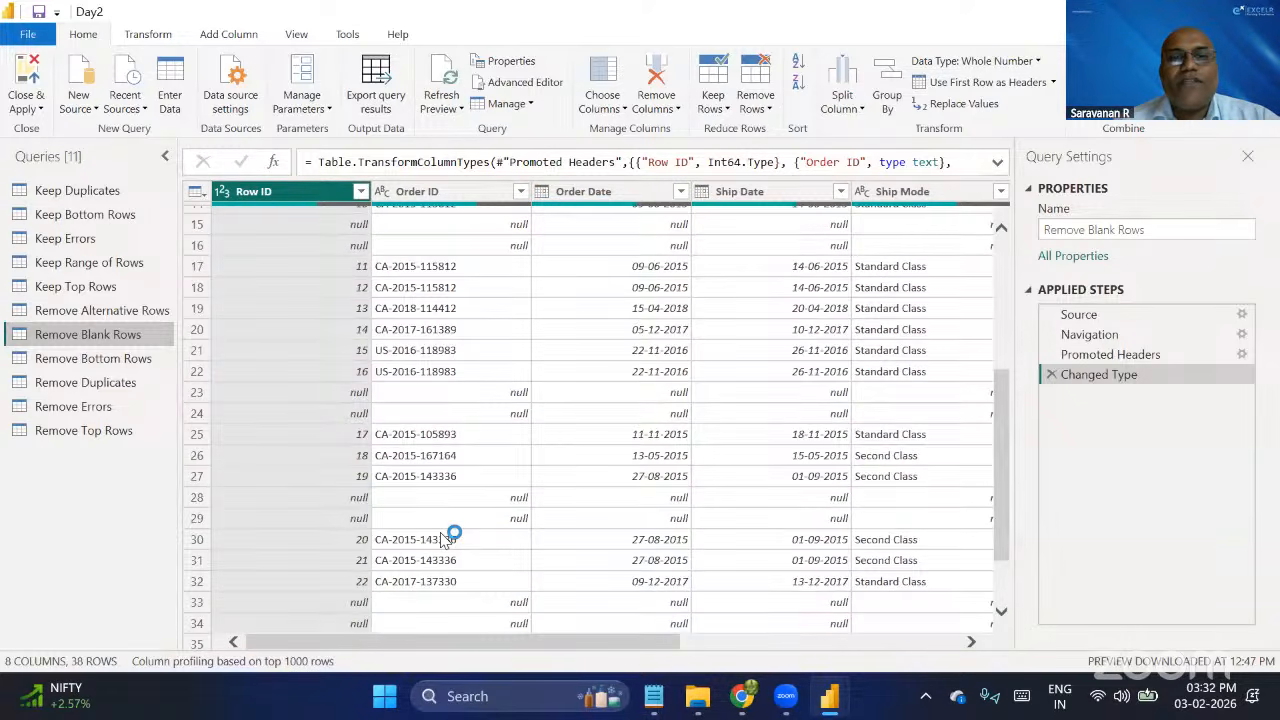
scroll(447, 538, "down", 1)
scroll(447, 538, "up", 5)
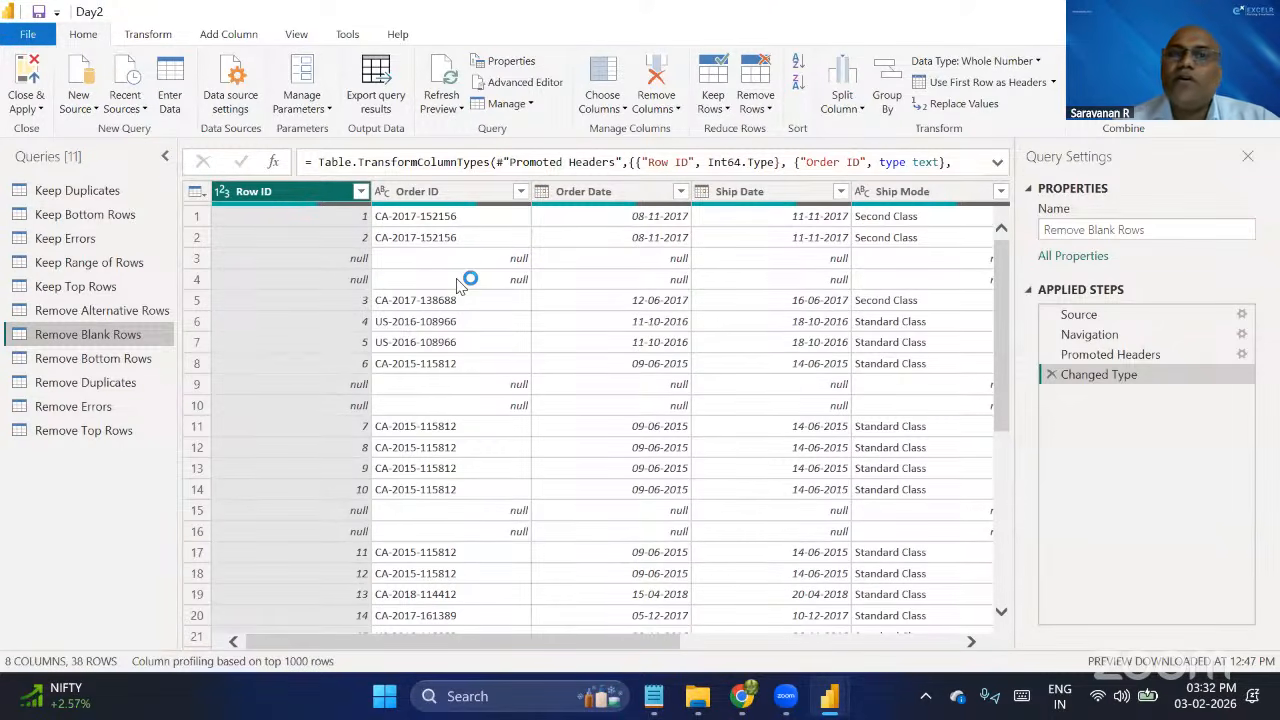
Try Remove Blank Rows on the query's whole table, and delete the resulting Removed Blank Rows step.
left_click(765, 108)
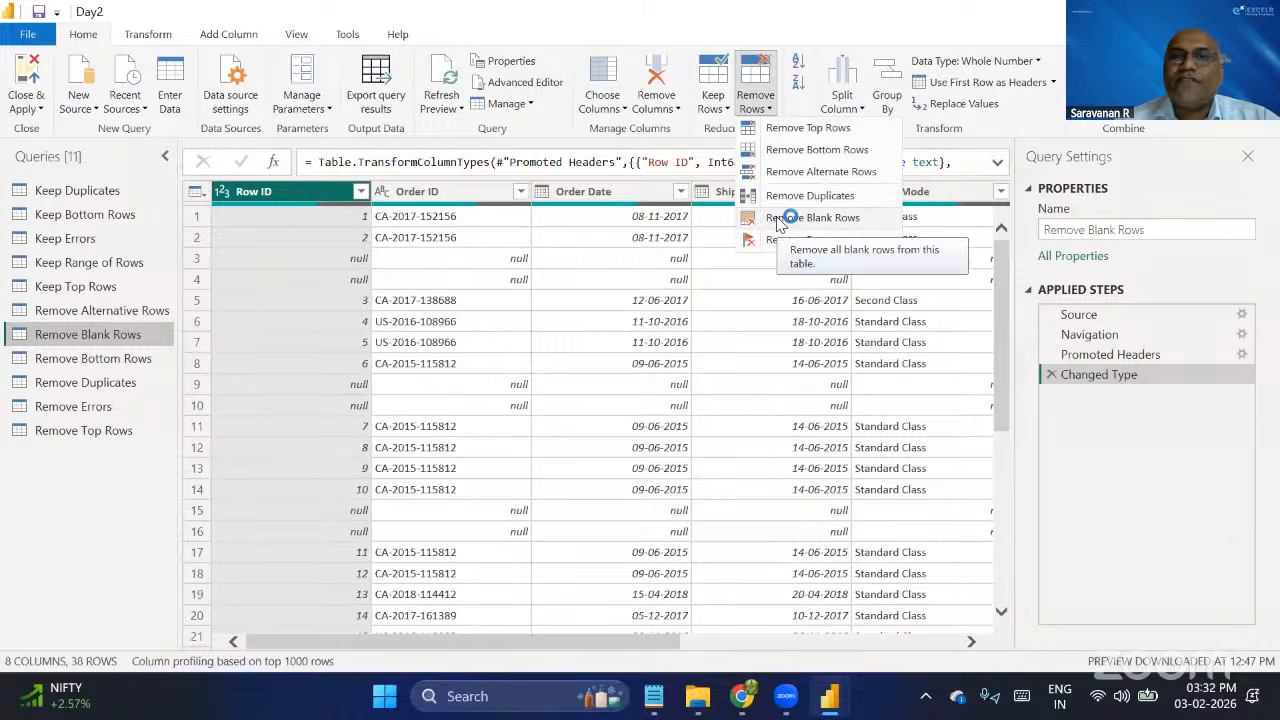
left_click(766, 95)
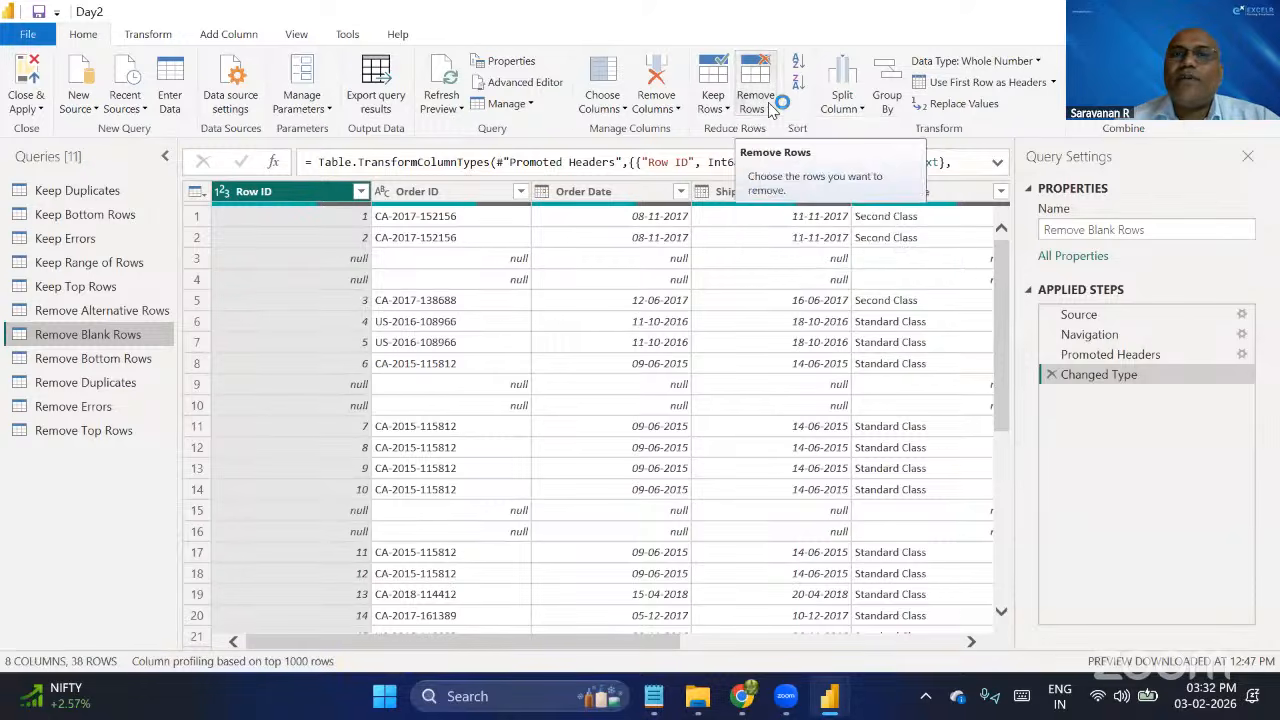
left_click(762, 96)
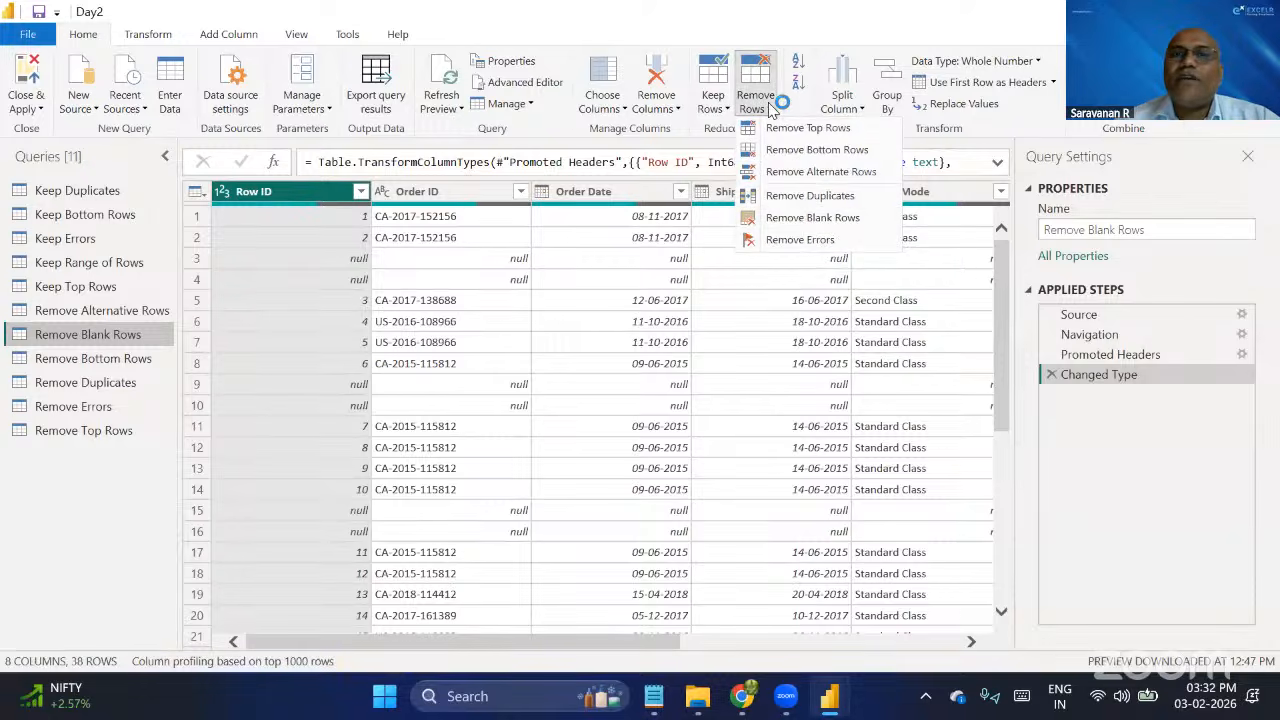
left_click(814, 220)
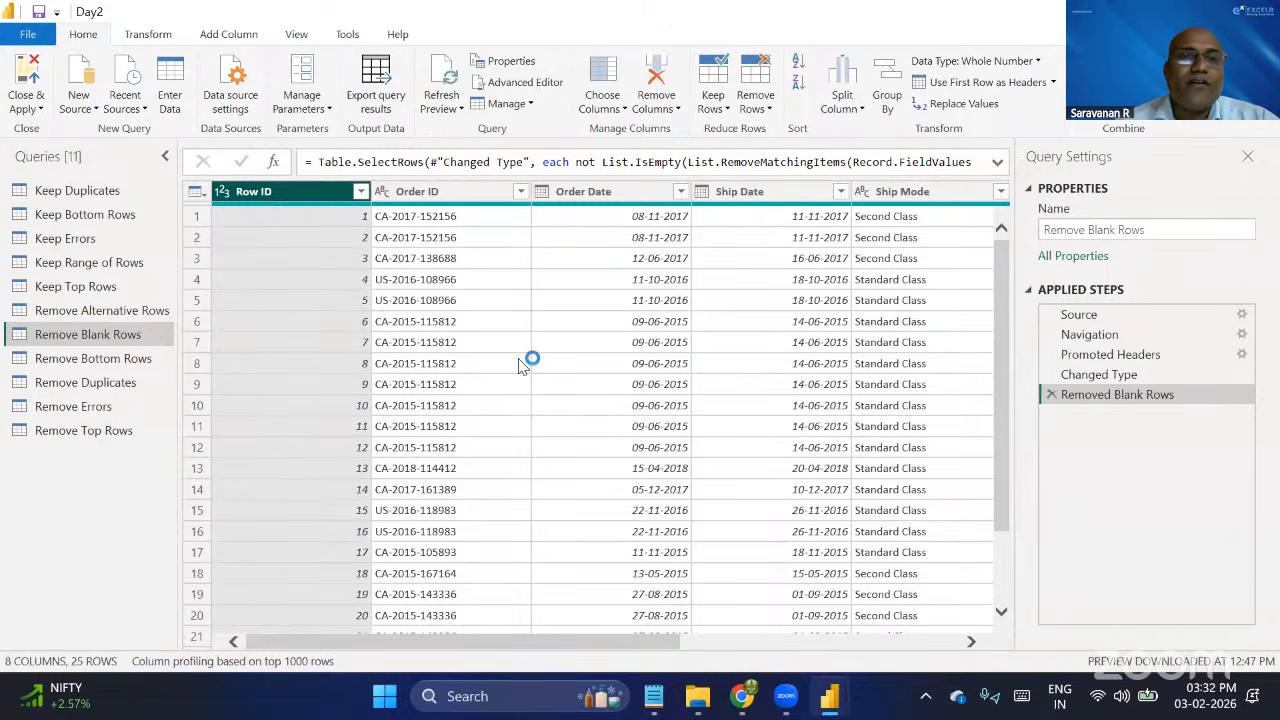
left_click(1051, 394)
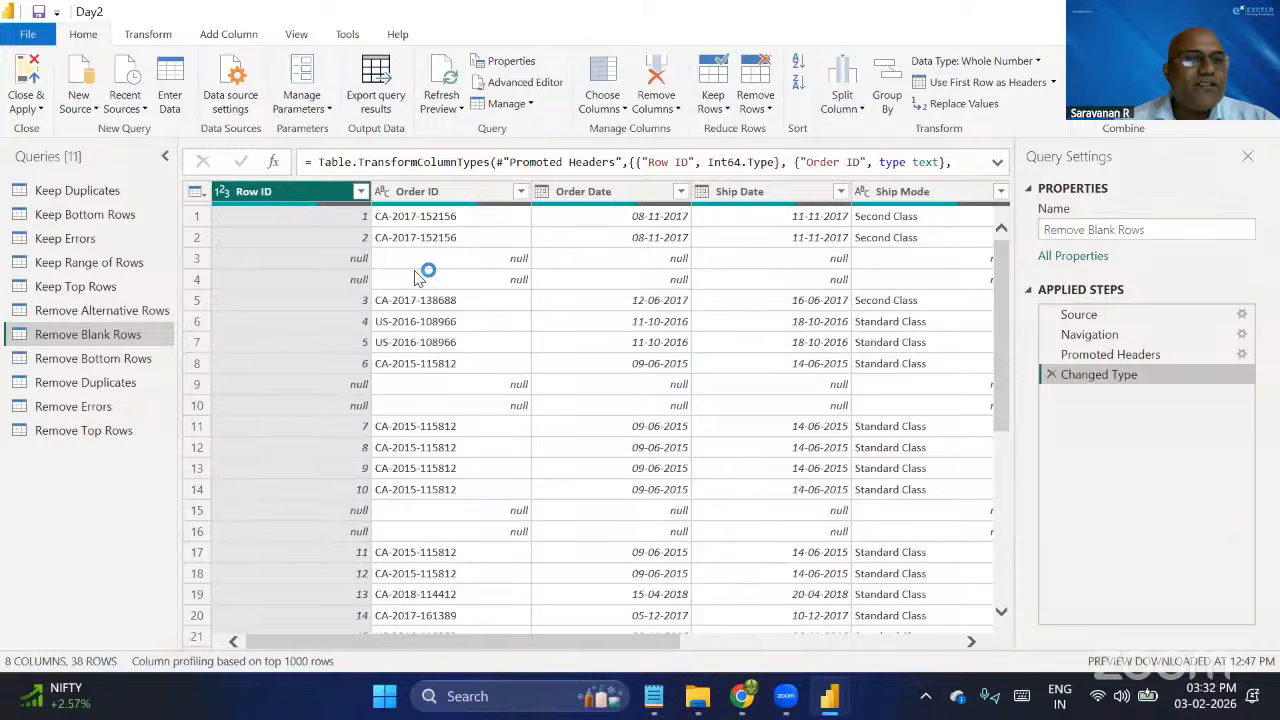
Filter null values out of the Row ID column as an alternative, and delete the resulting Filtered Rows step.
left_click(361, 192)
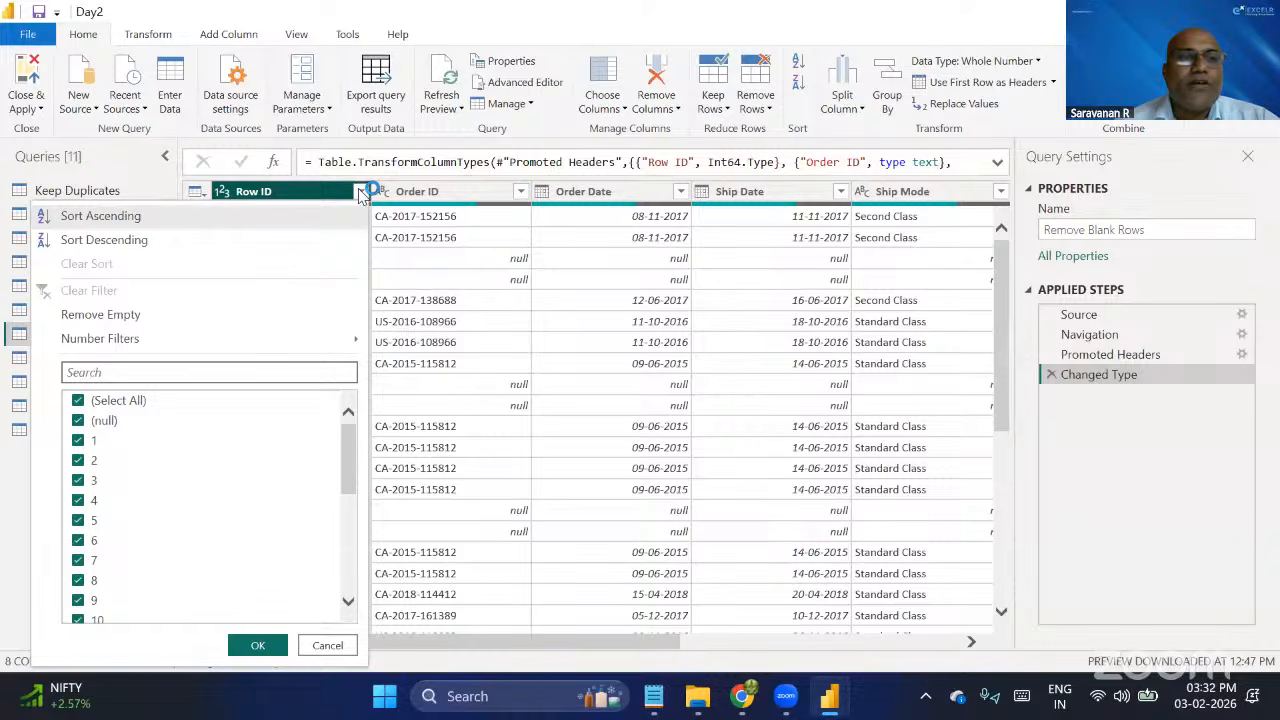
left_click(78, 422)
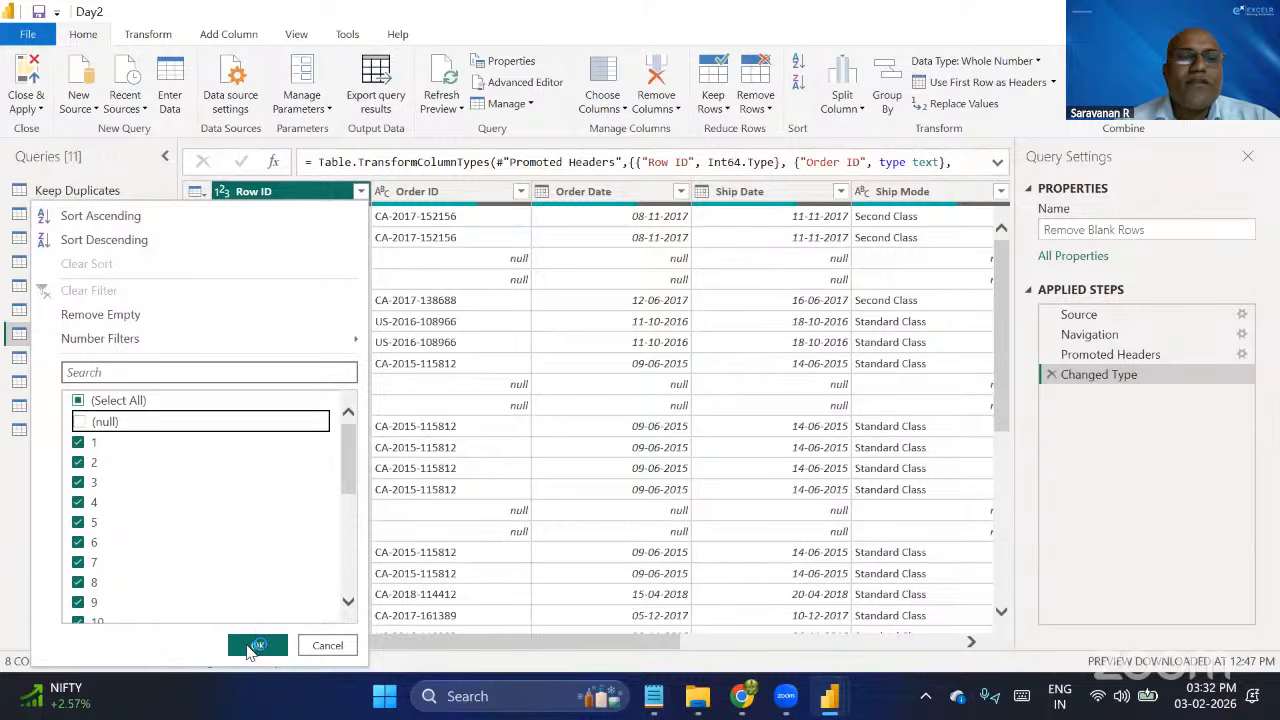
left_click(255, 646)
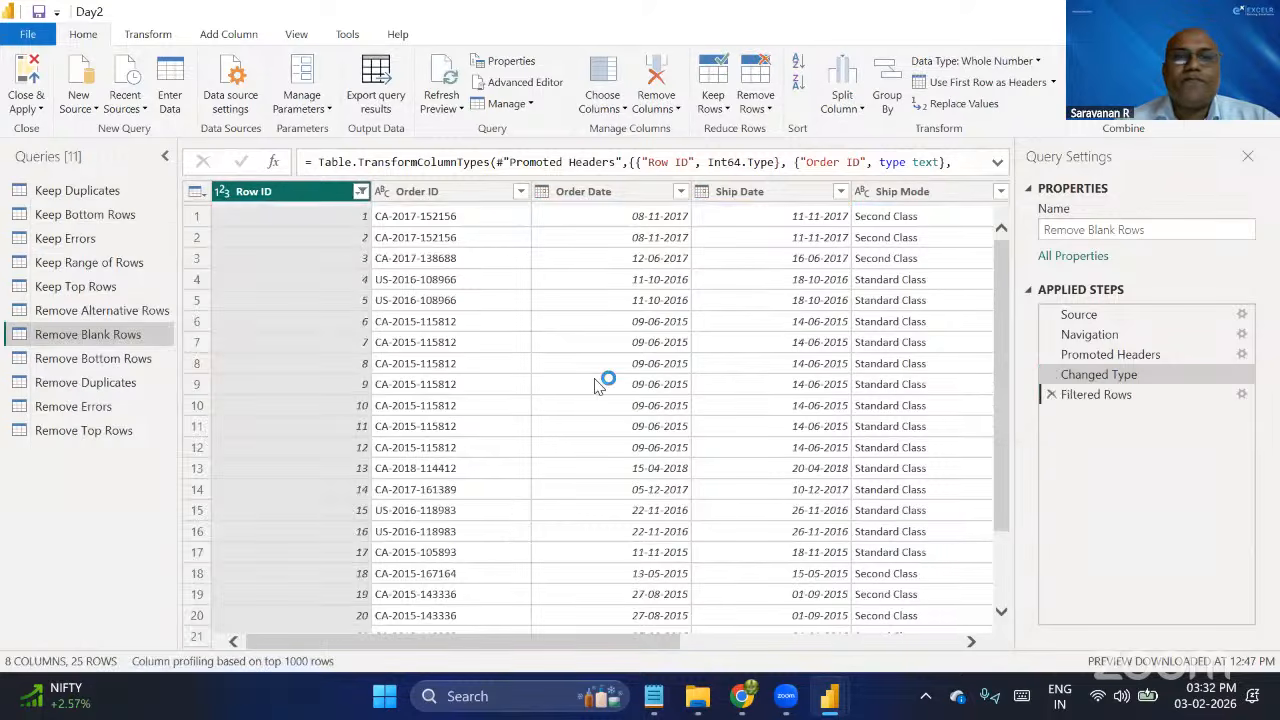
left_click(1051, 395)
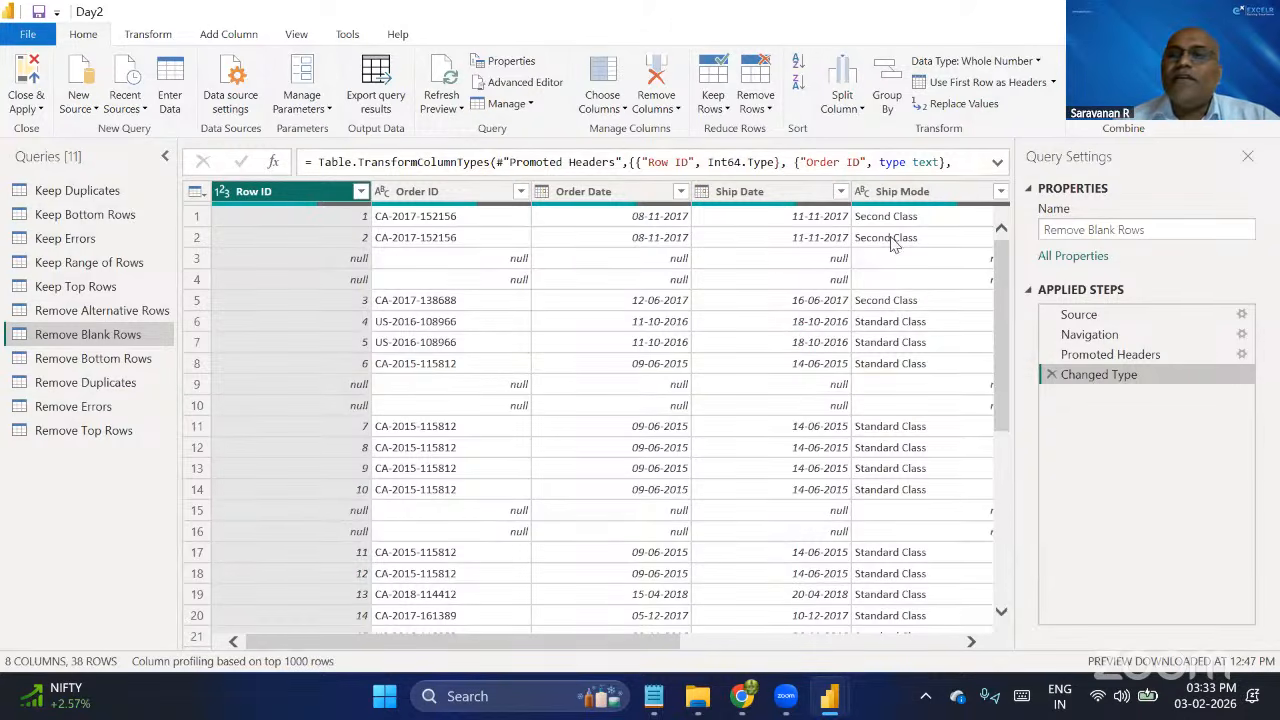
Remove all blank rows from the Remove Blank Rows query using the Remove Blank Rows operation.
left_click(760, 102)
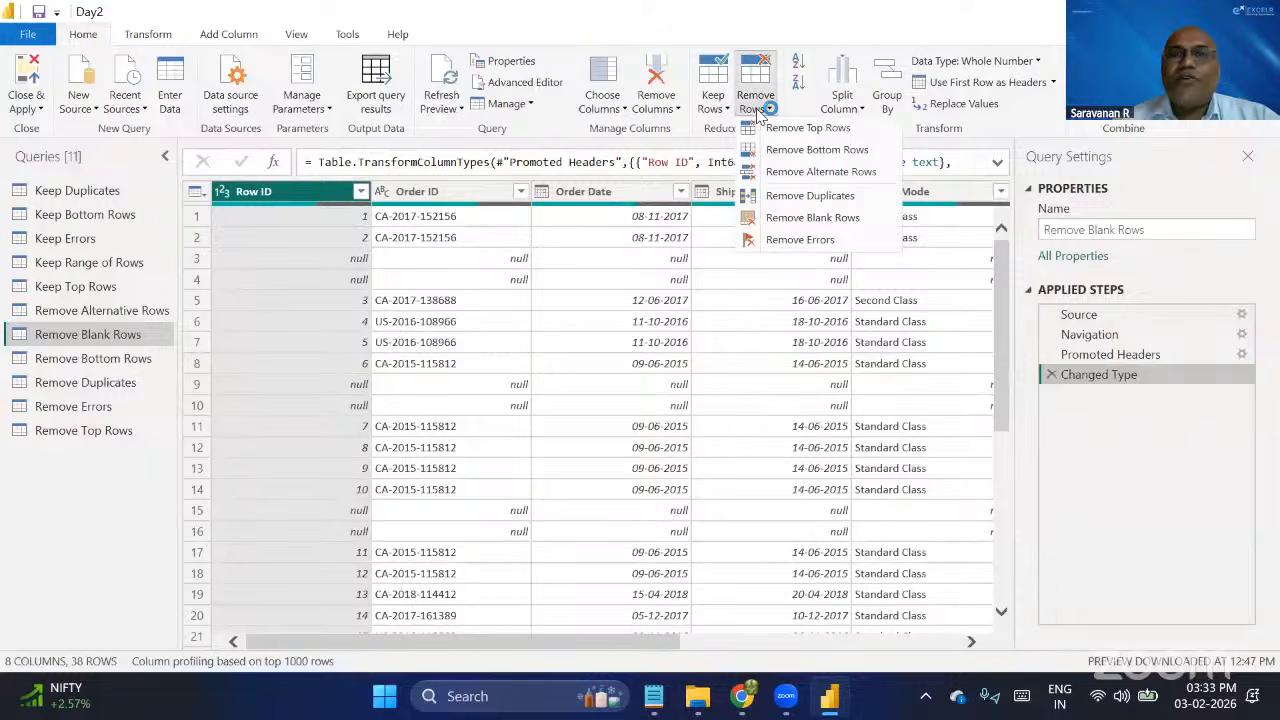
left_click(826, 221)
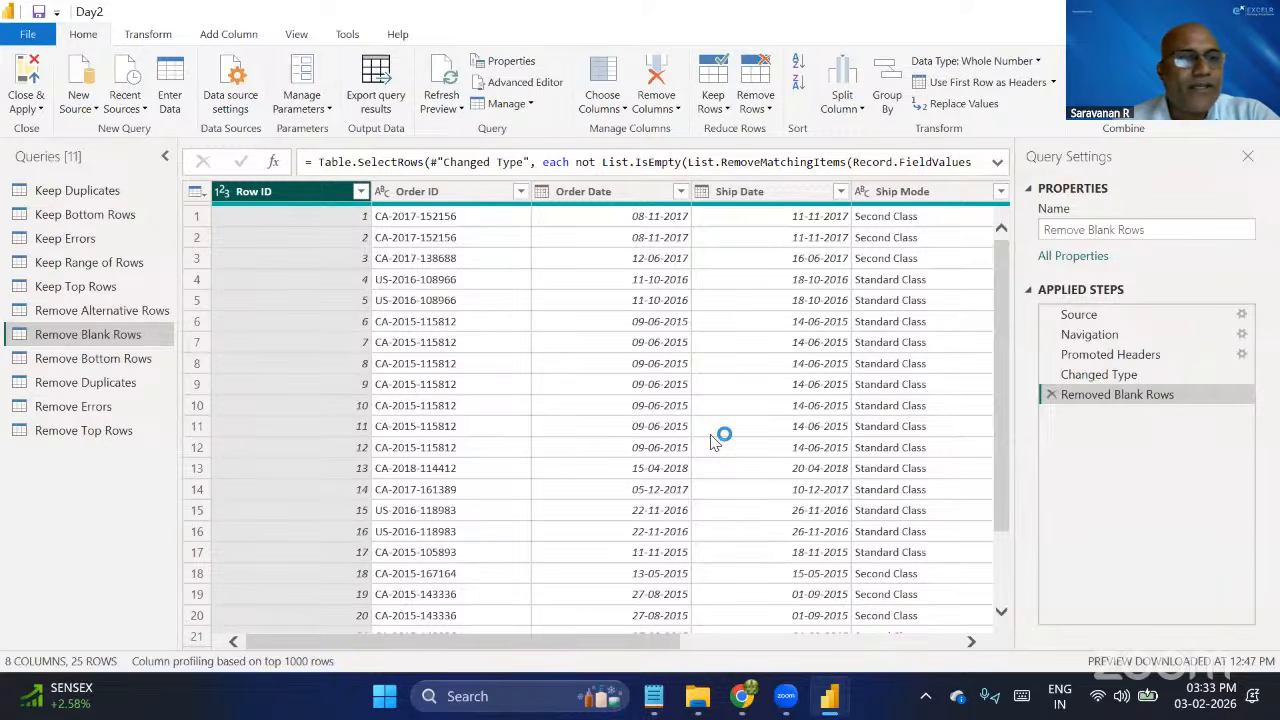
In the Remove Bottom Rows query, remove the bottom 5 rows of the table.
left_click(138, 366)
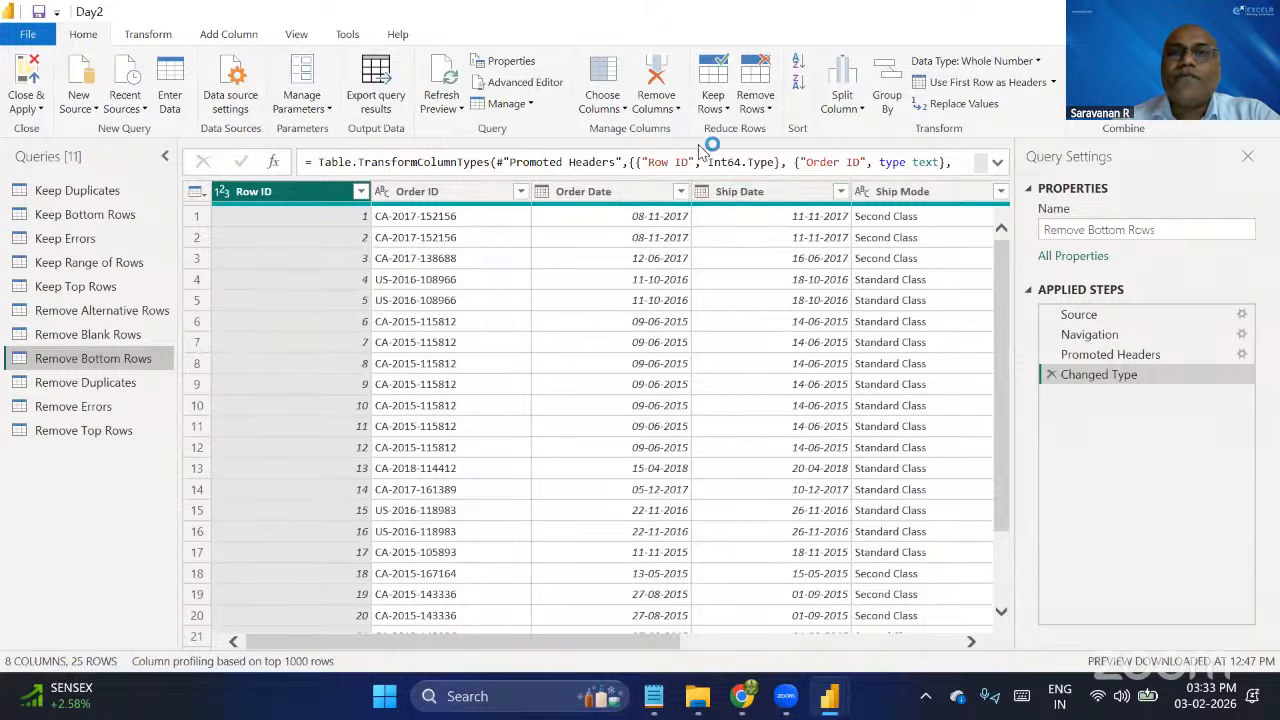
left_click(767, 110)
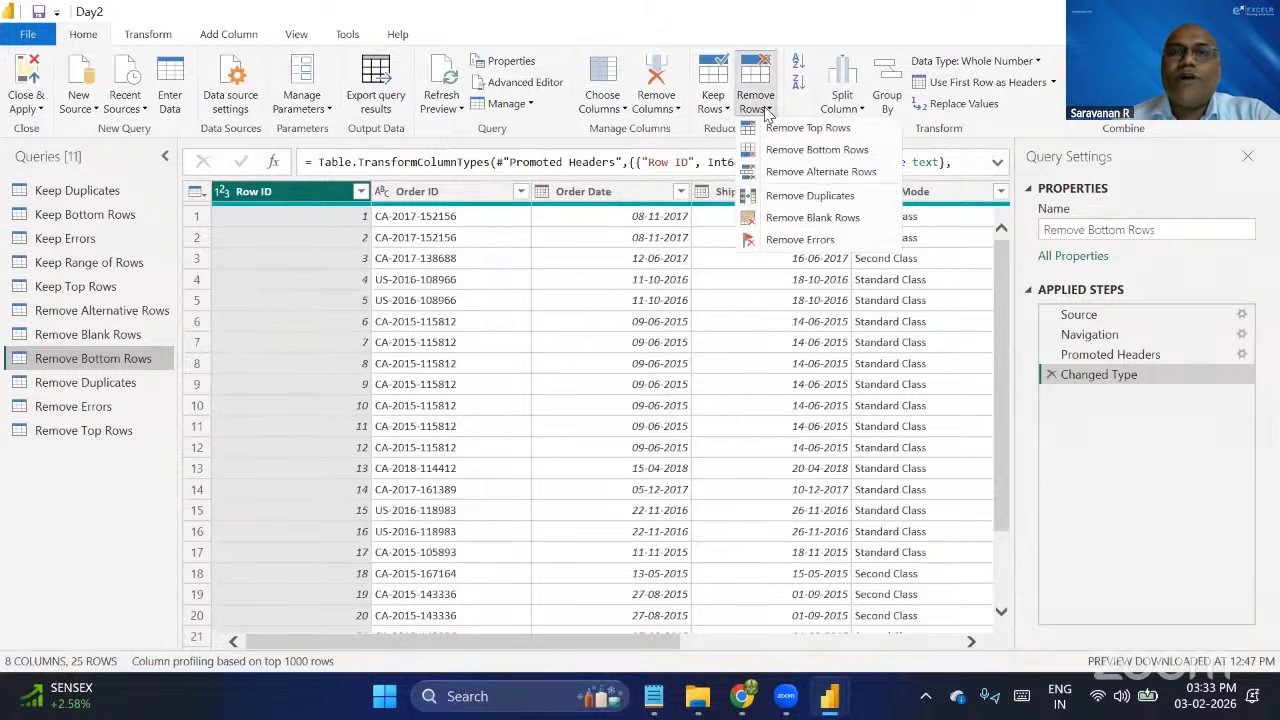
left_click(803, 150)
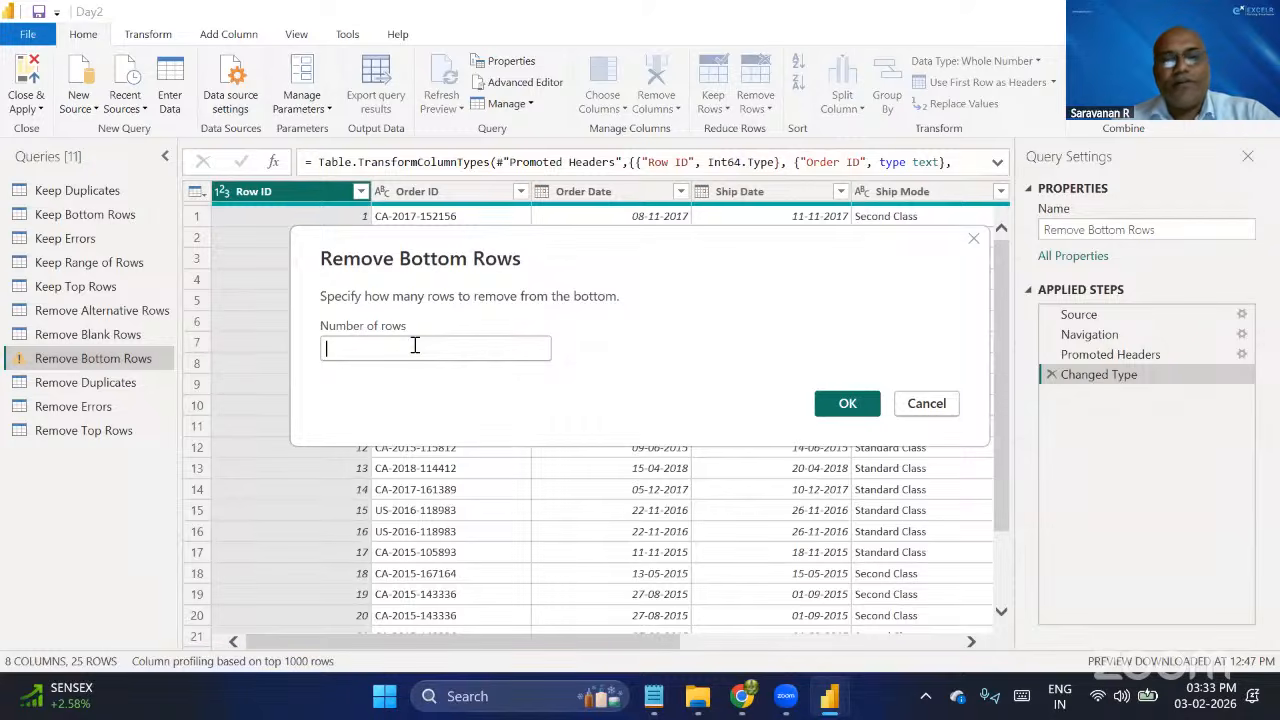
type("5")
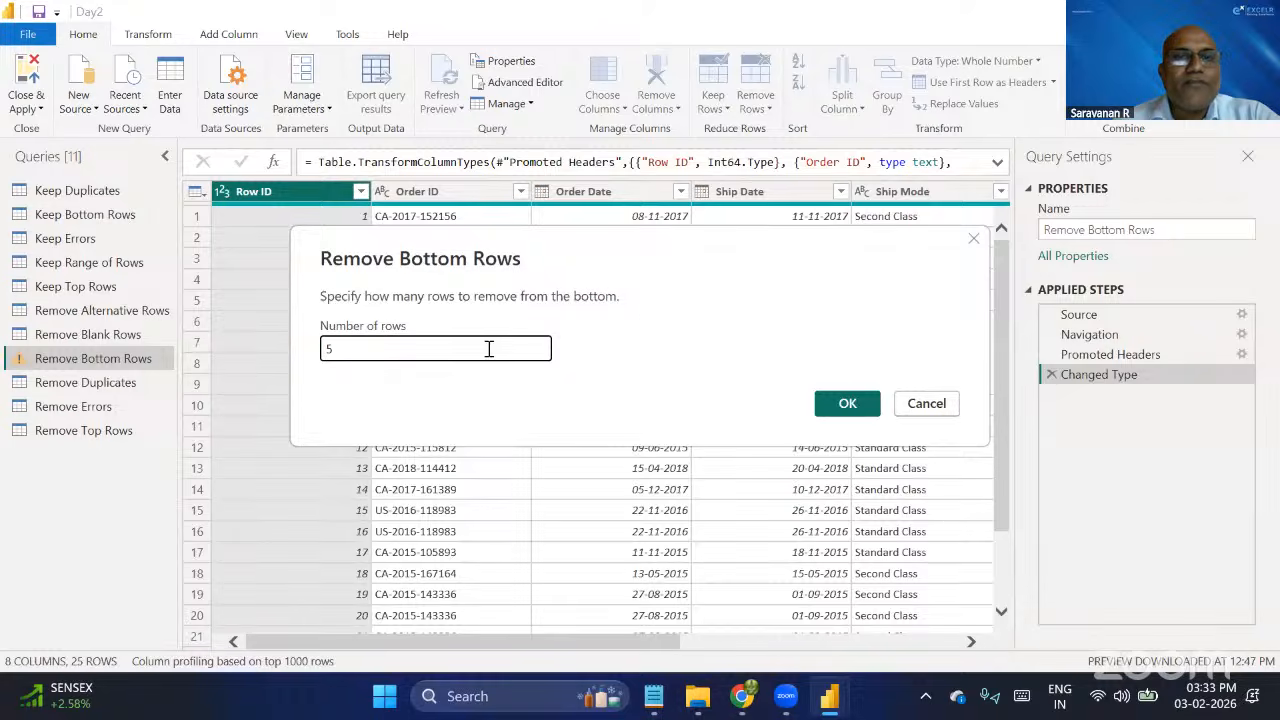
left_click(840, 410)
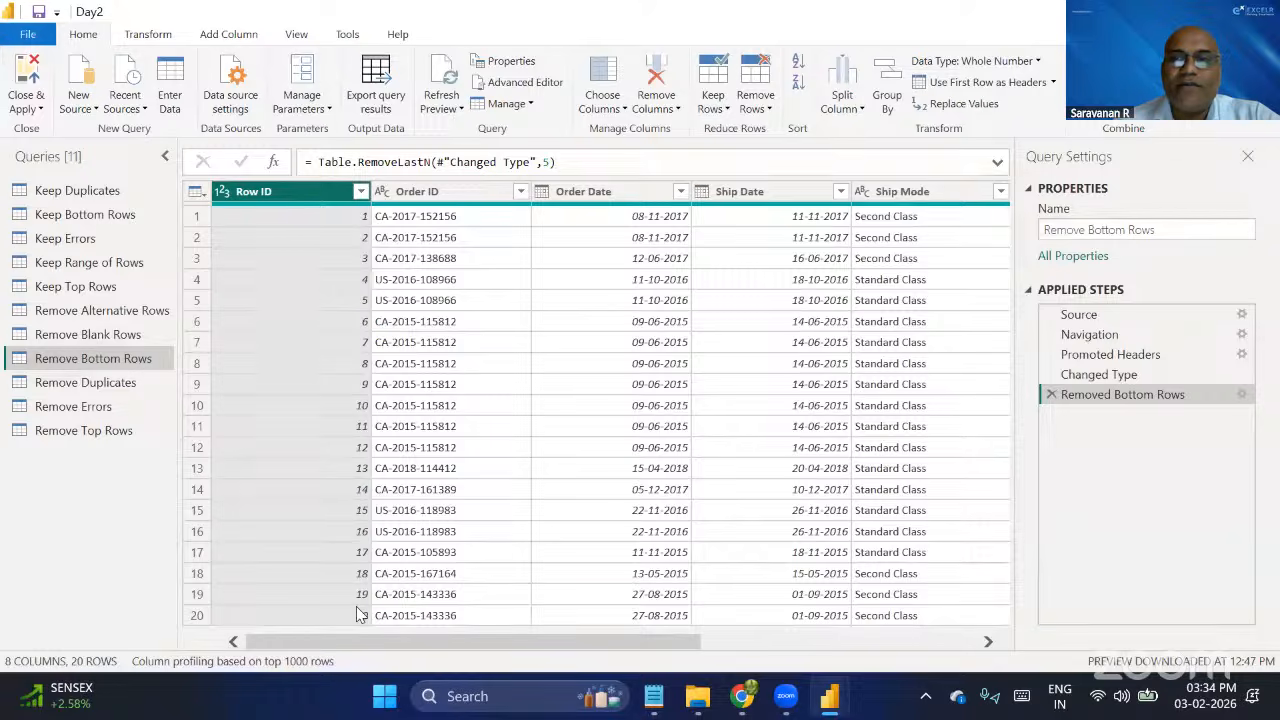
Compare the Remove Bottom Rows query's table at the Changed Type step and the Removed Bottom Rows step.
left_click(1125, 374)
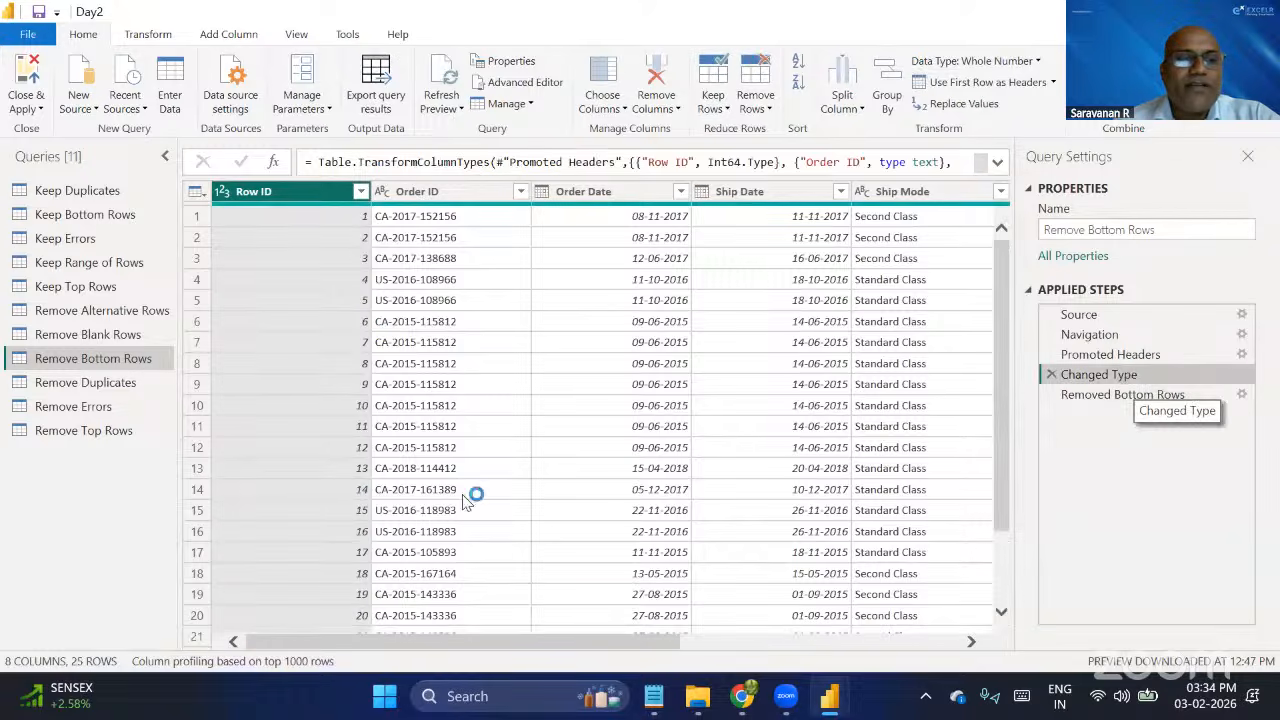
left_click(1137, 396)
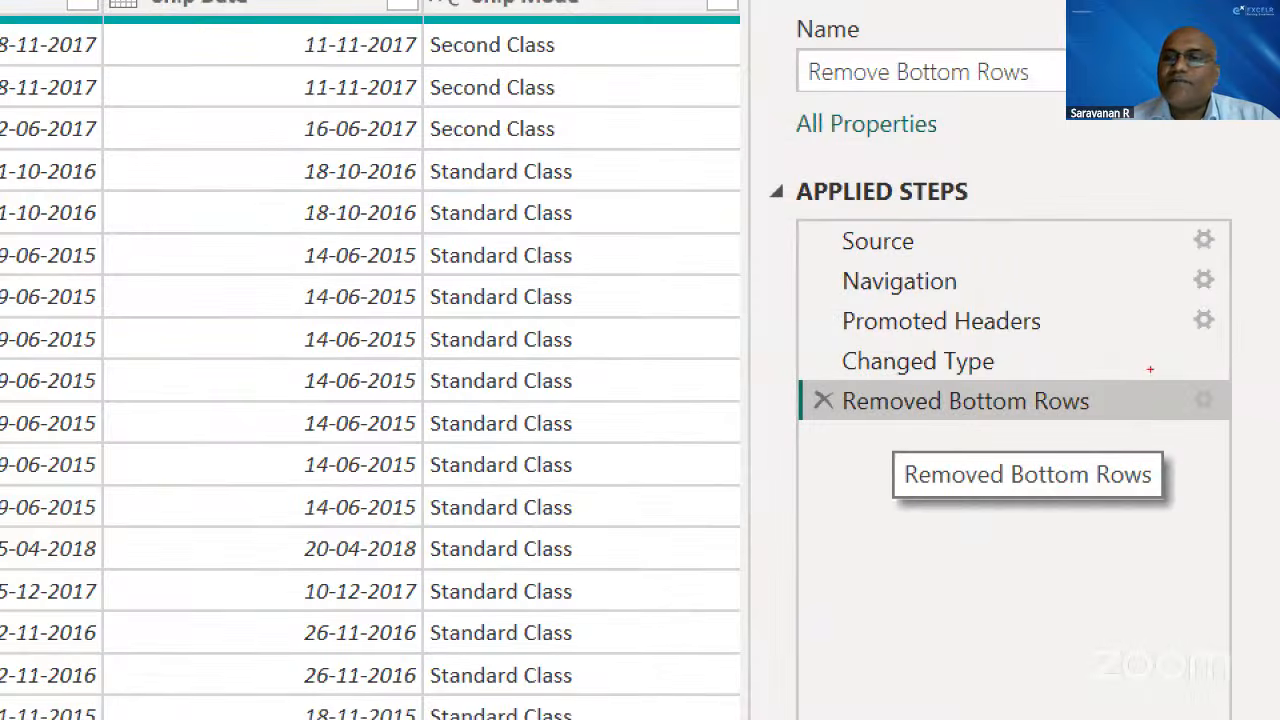
left_click_drag(1150, 369, 1270, 429)
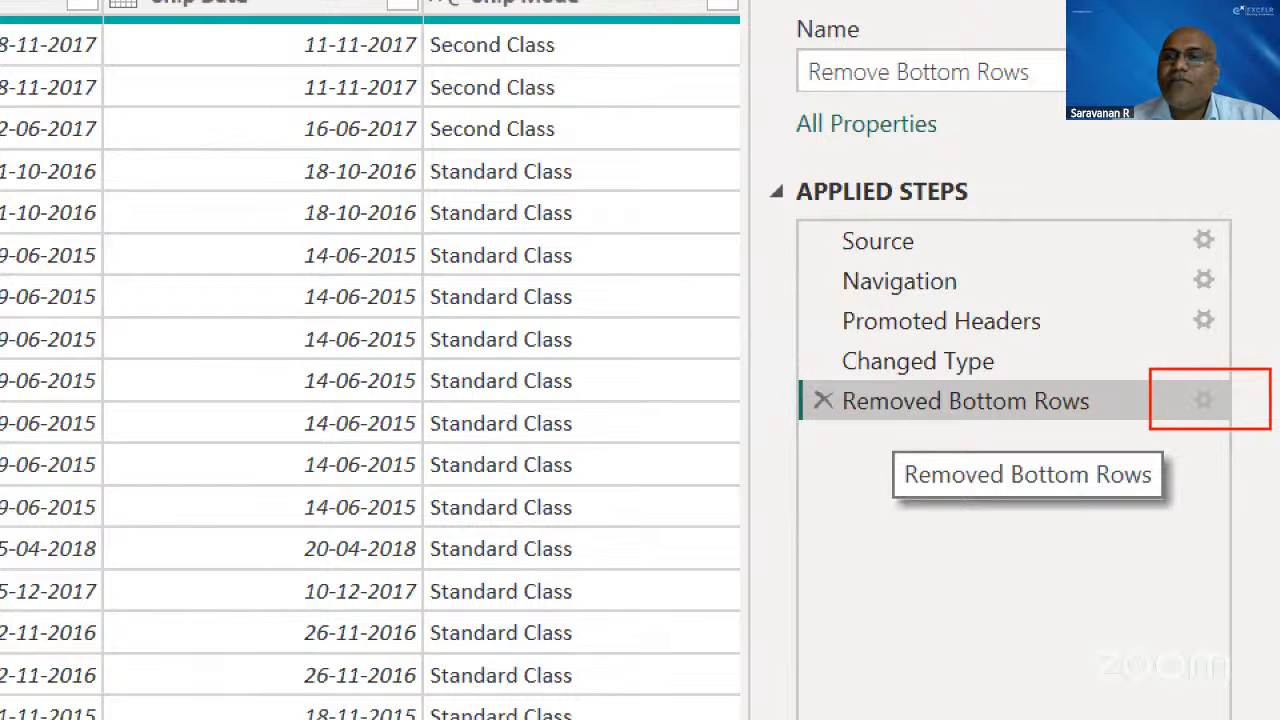
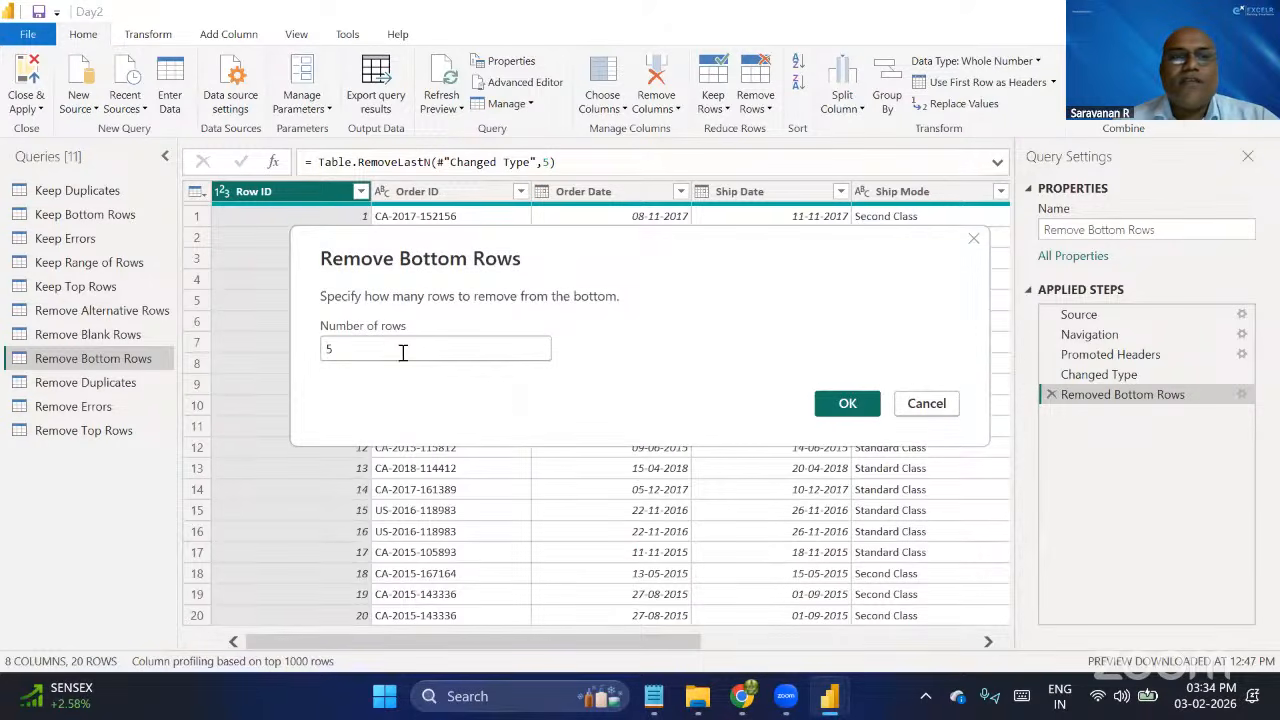
Change the number of rows removed from the bottom of the Remove Bottom Rows query to 7.
left_click(376, 349)
key("BackSpace")
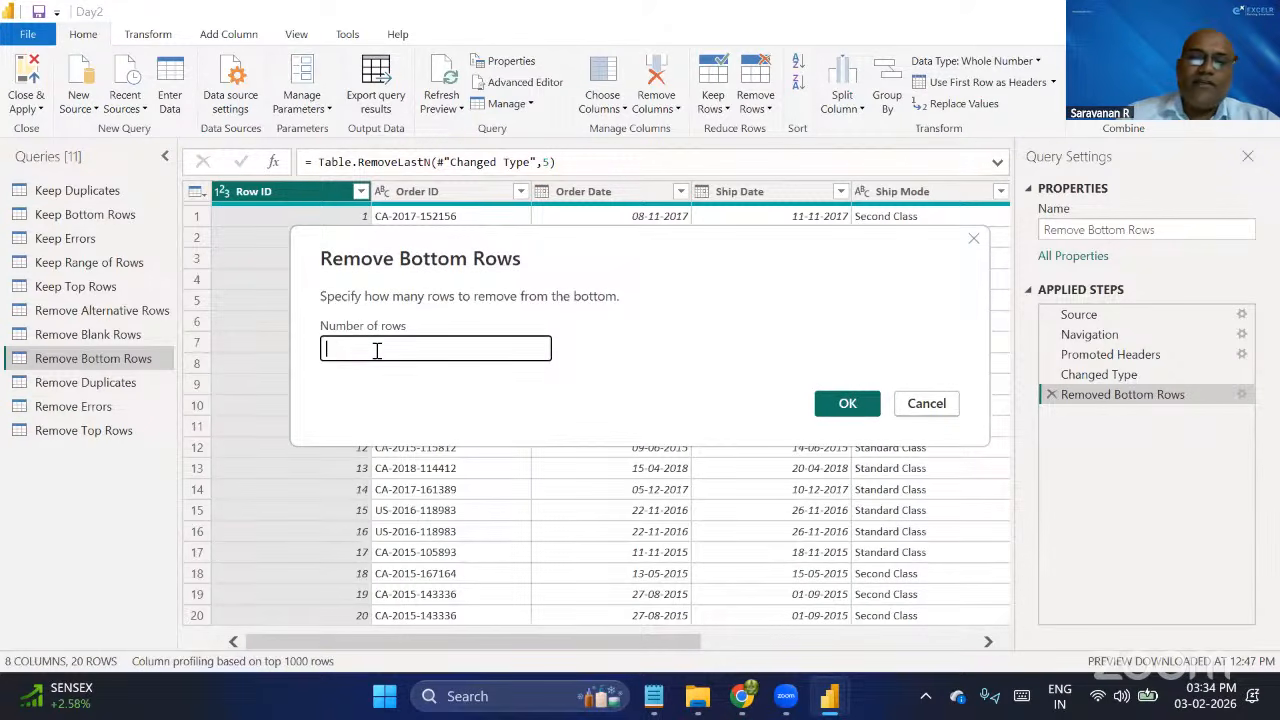
type("7")
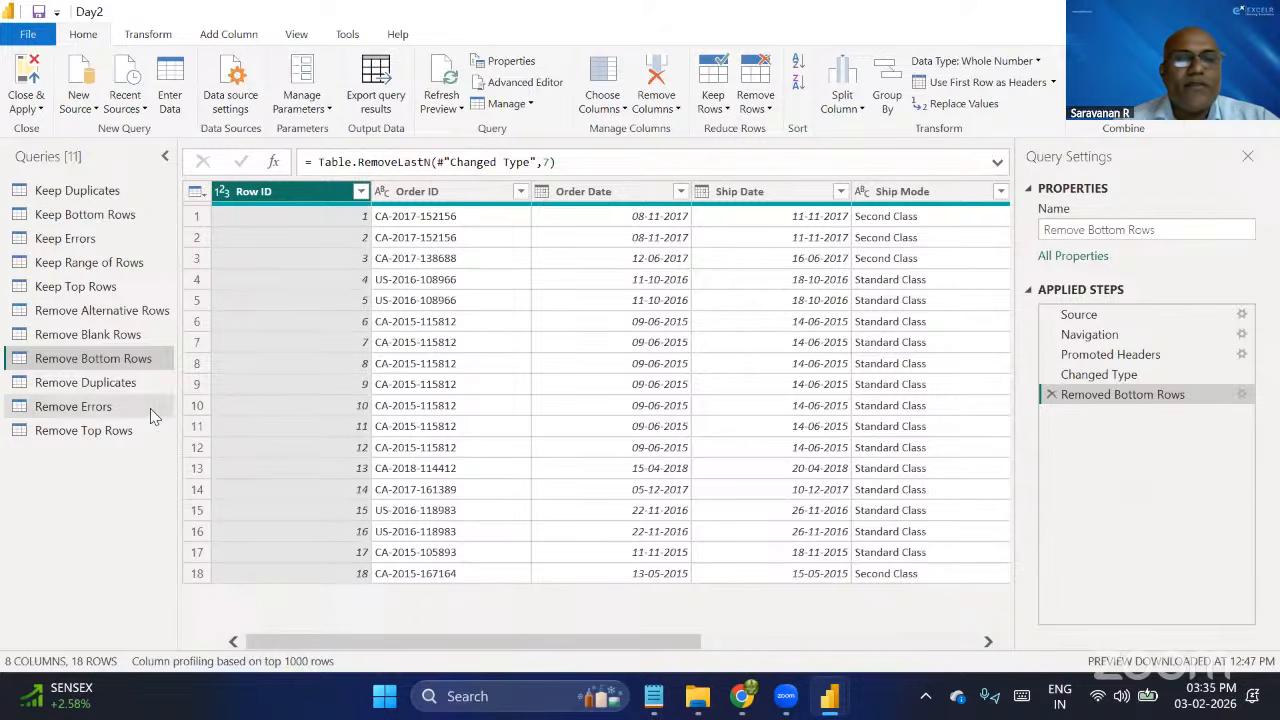
In the Remove Duplicates query, promote the first row to column headers.
left_click(60, 390)
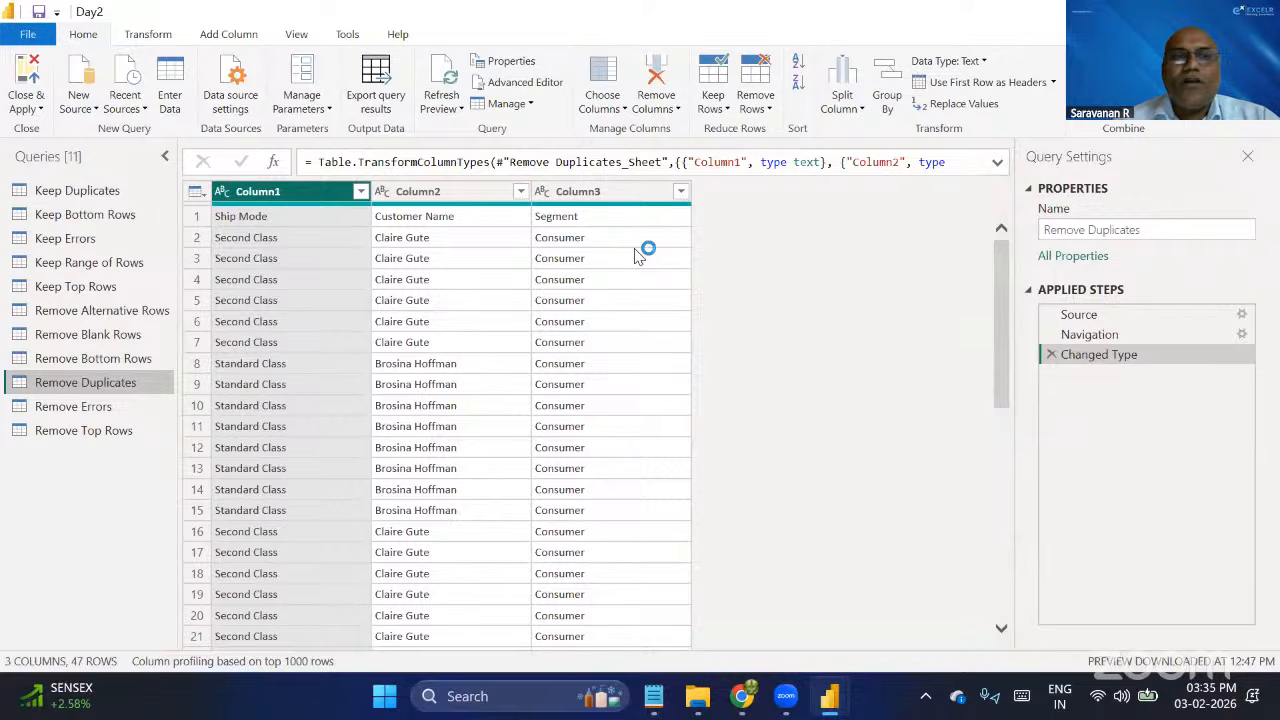
left_click(450, 192, "ctrl")
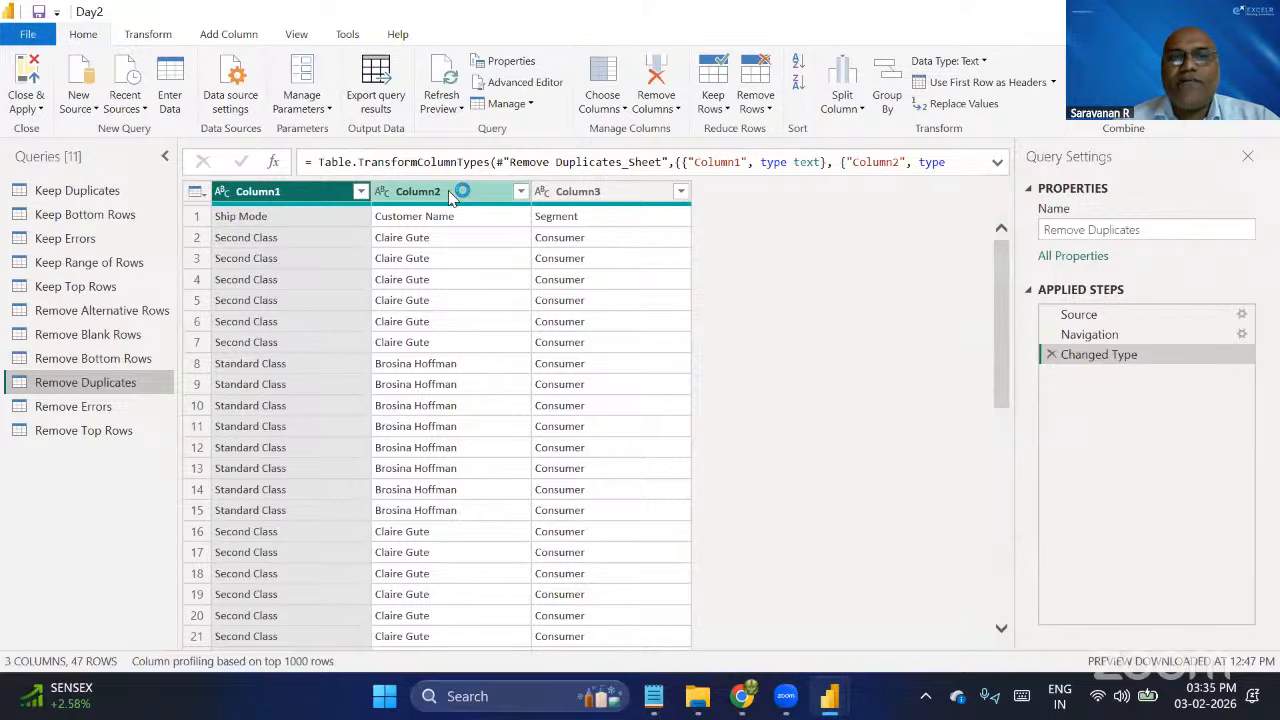
left_click(295, 200)
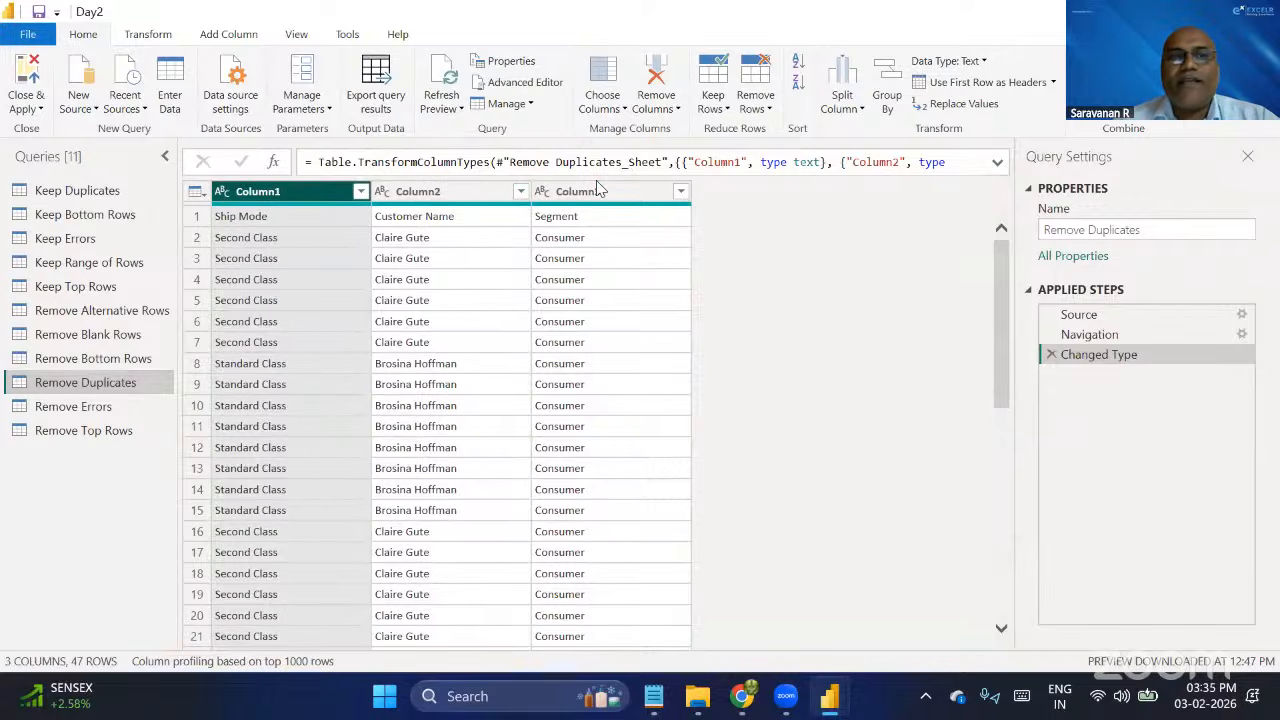
left_click(598, 190, "ctrl")
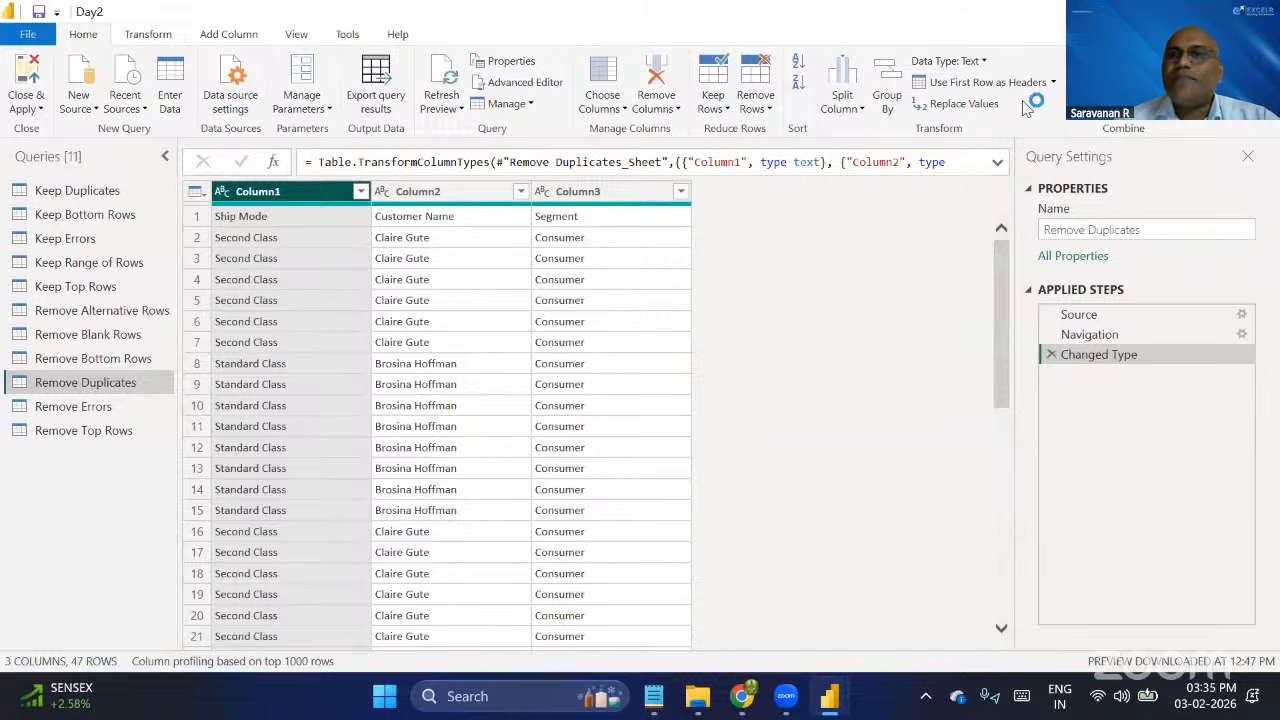
left_click(983, 84)
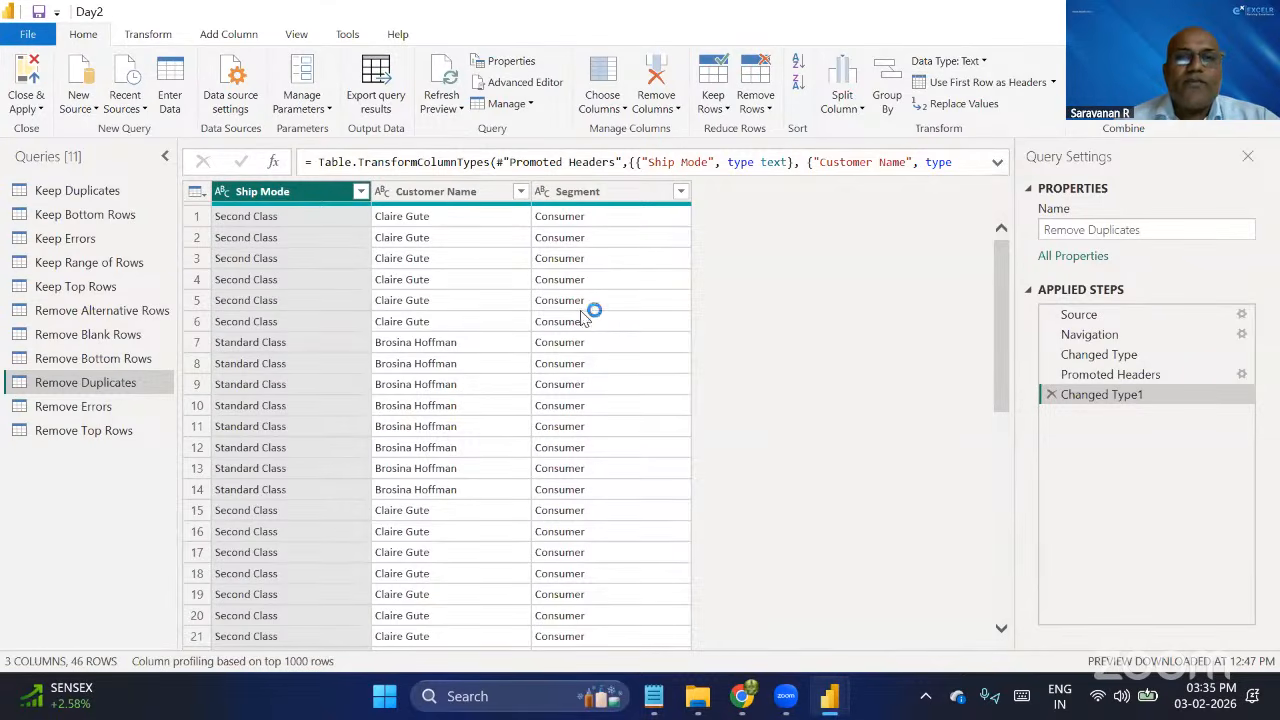
Remove duplicate rows across all columns of the Remove Duplicates query and compare the table with its Changed Type1 step.
left_click(590, 192)
key("ctrl+a")
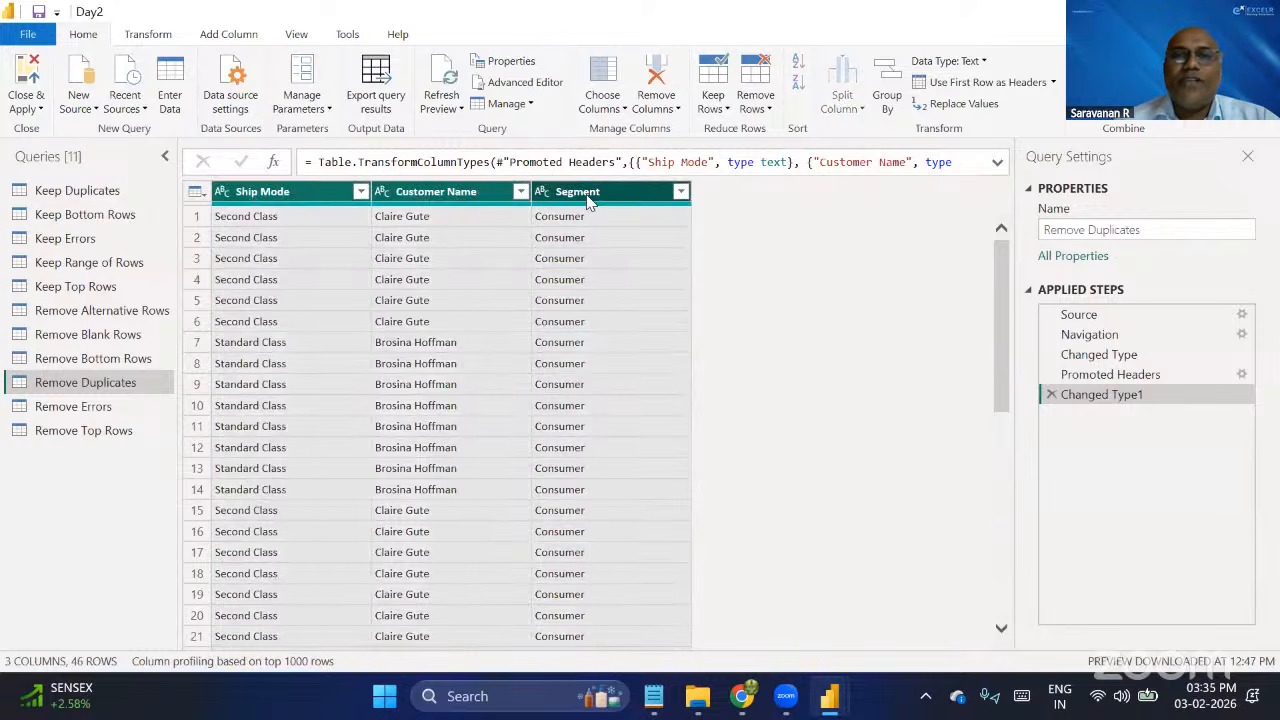
left_click(765, 110)
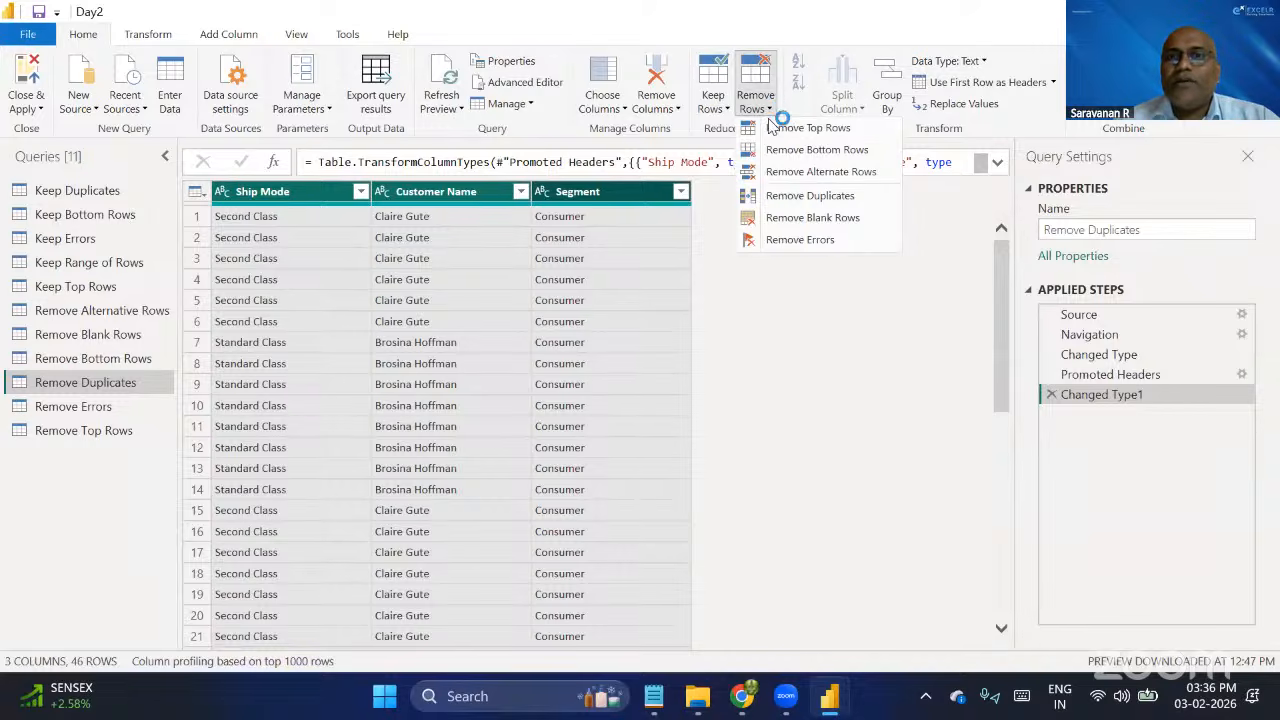
left_click(800, 196)
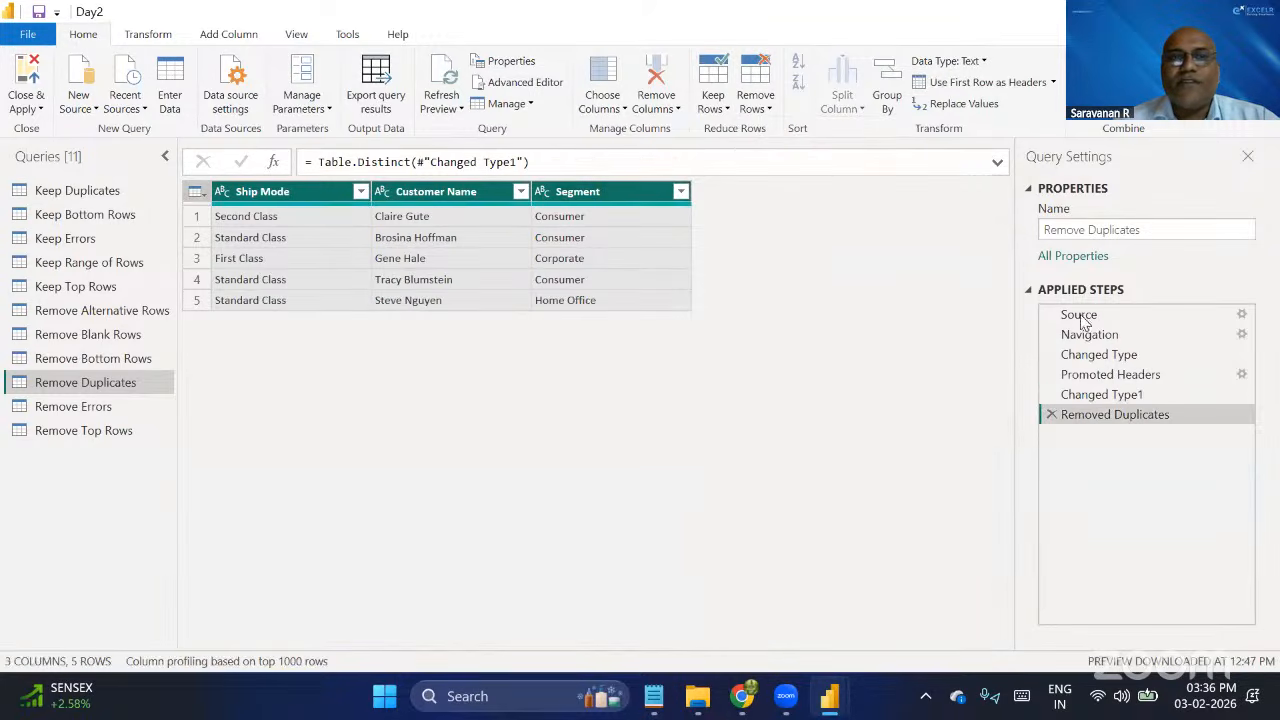
left_click(1100, 394)
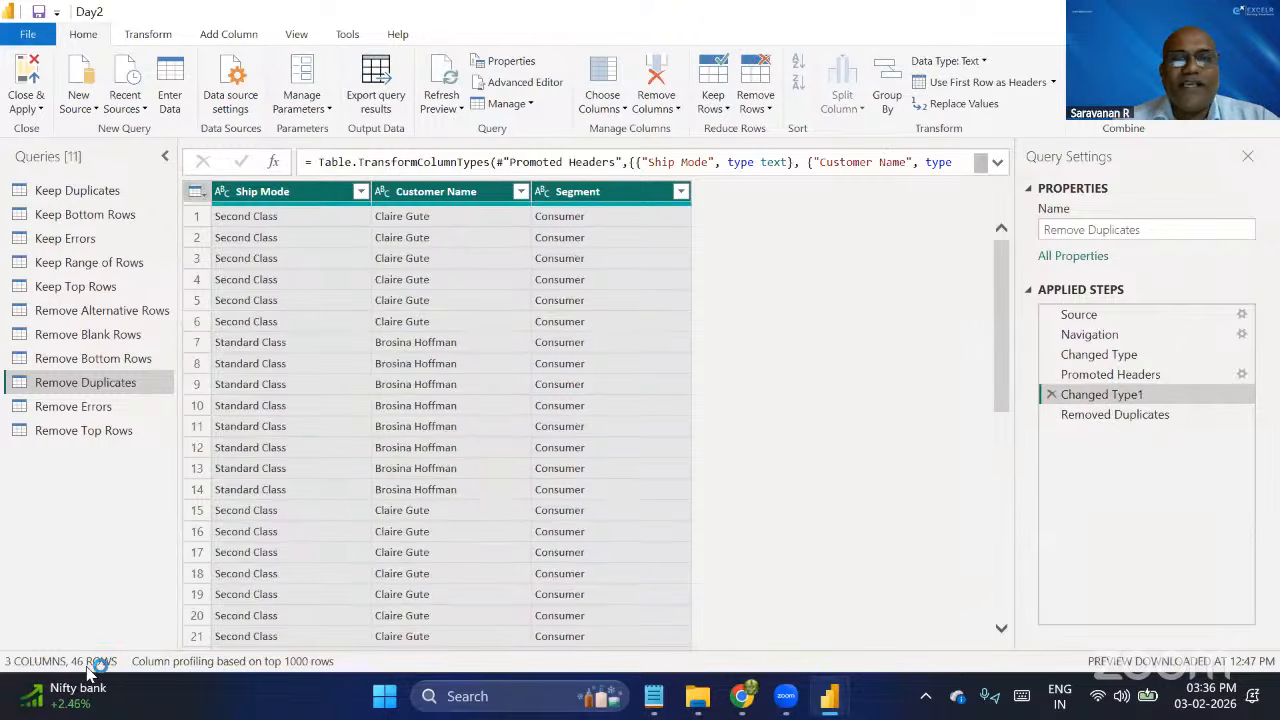
left_click(1126, 416)
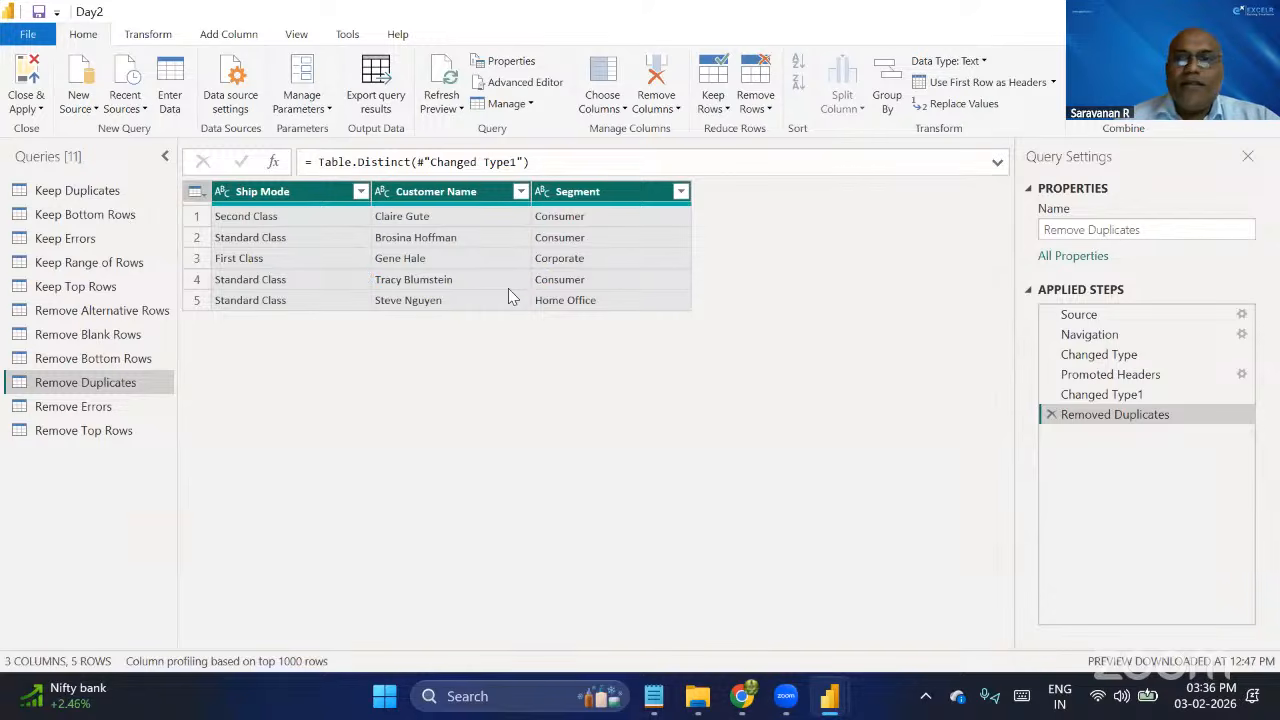
Examine the Remove Errors query for error values, temporarily showing column quality to check each column's error share.
left_click(110, 410)
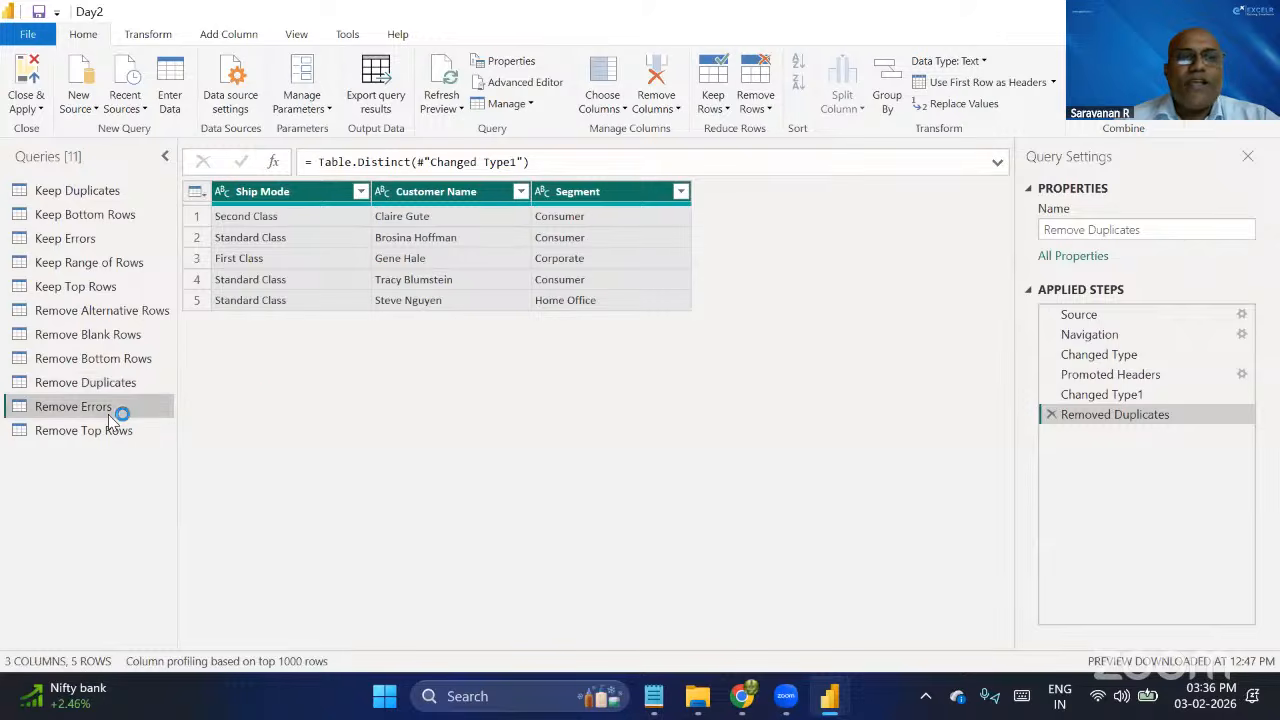
scroll(491, 430, "down", 3)
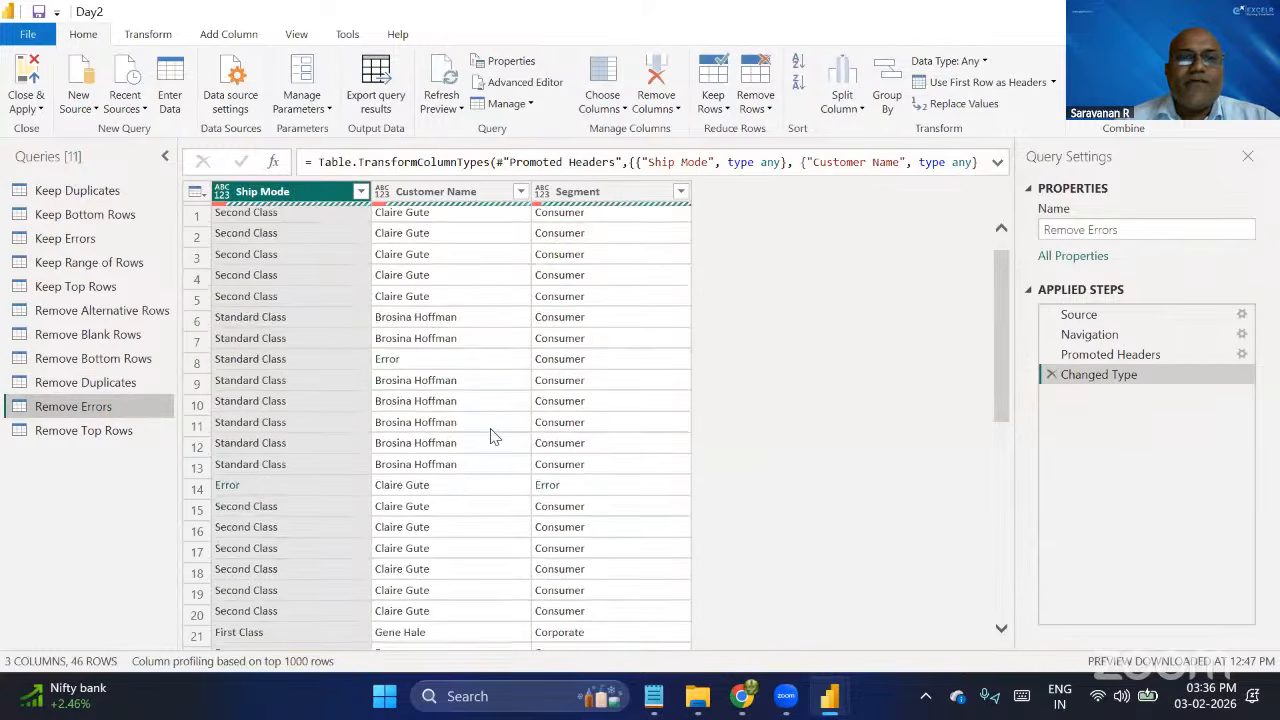
scroll(493, 432, "up", 3)
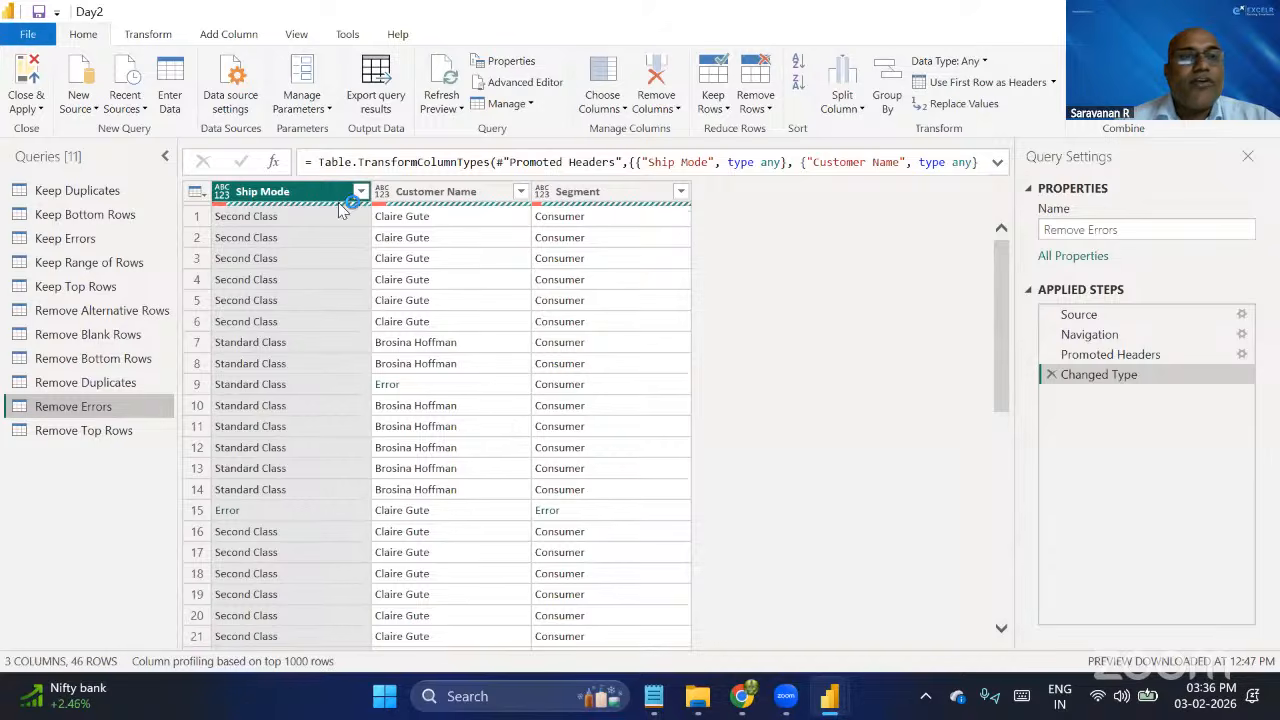
left_click(297, 34)
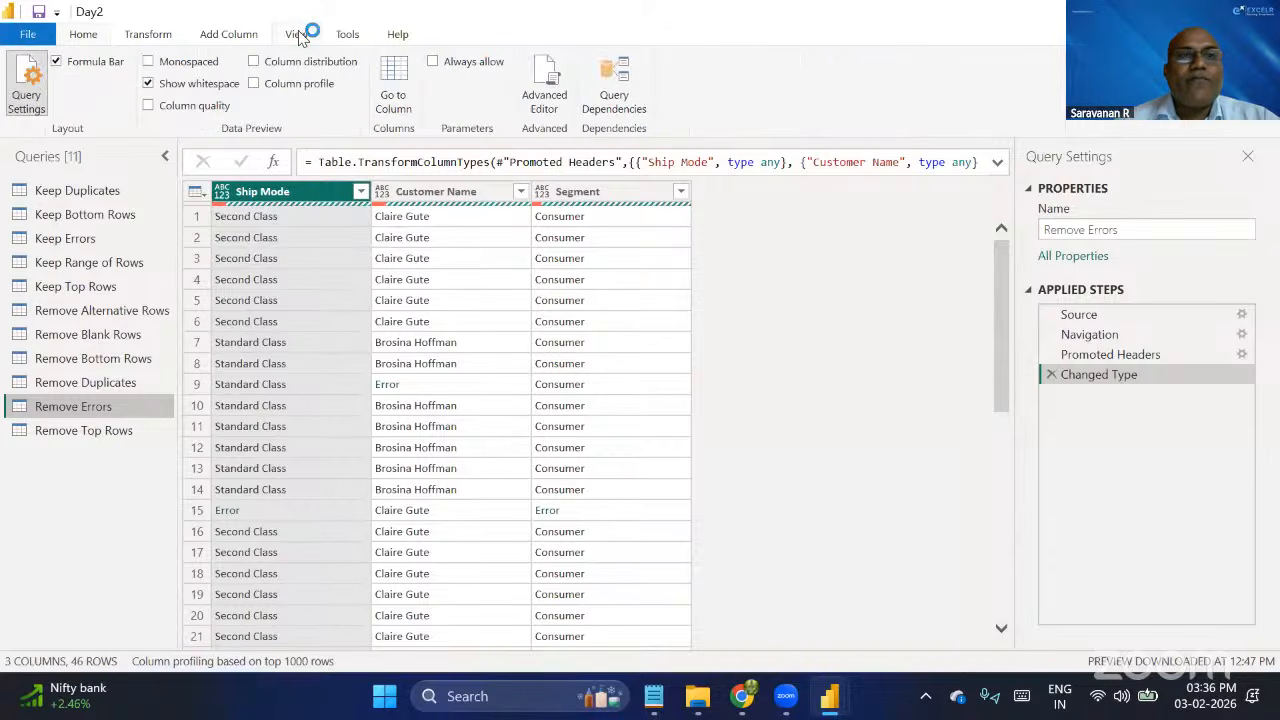
left_click(150, 108)
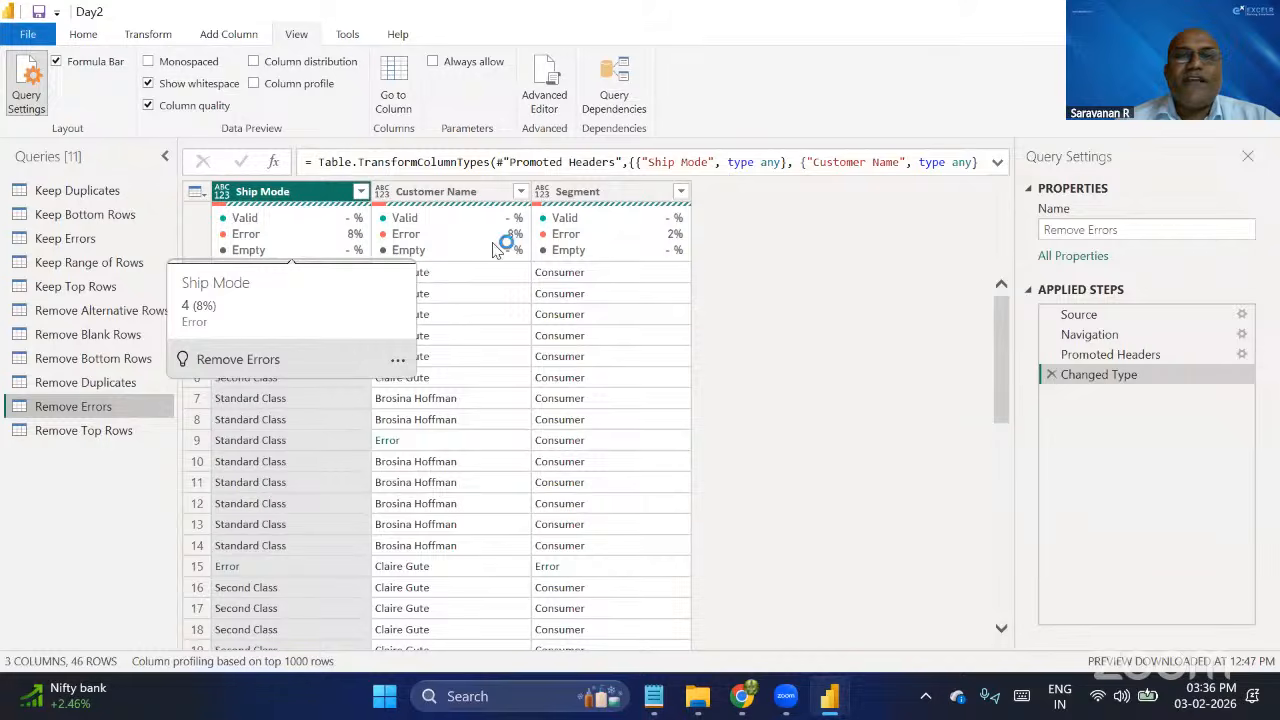
mouse_move(511, 248)
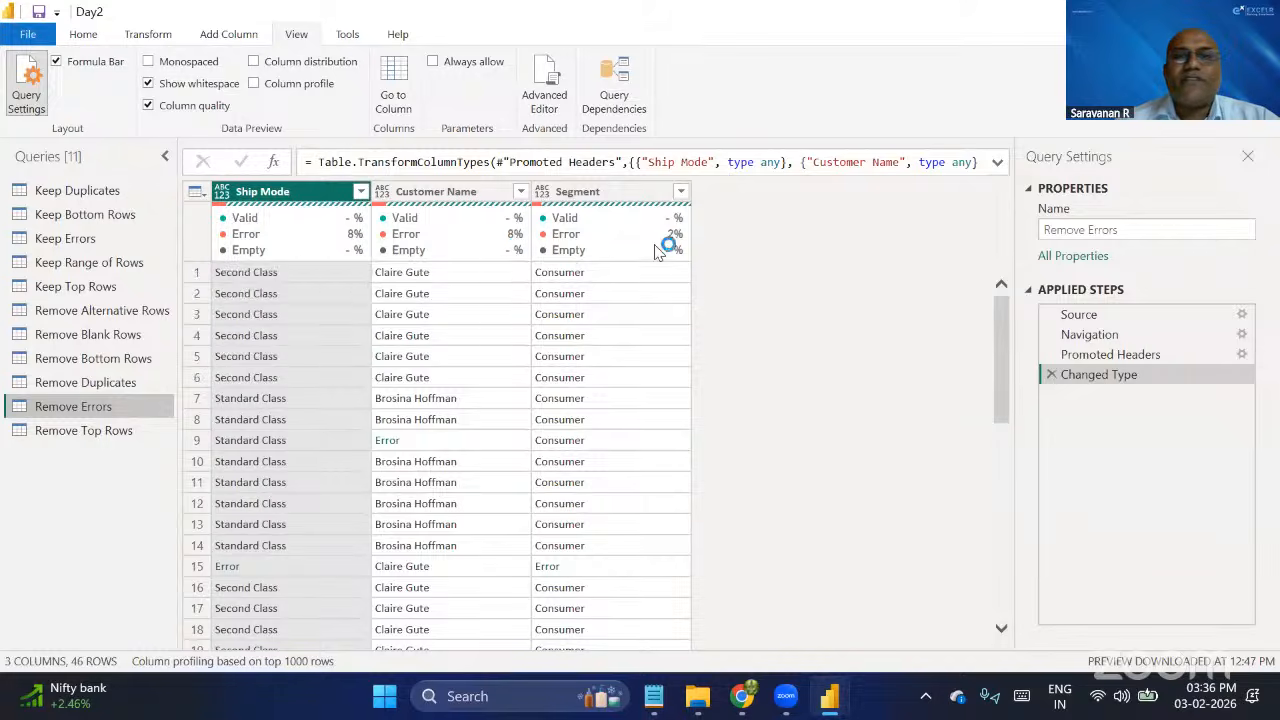
mouse_move(677, 242)
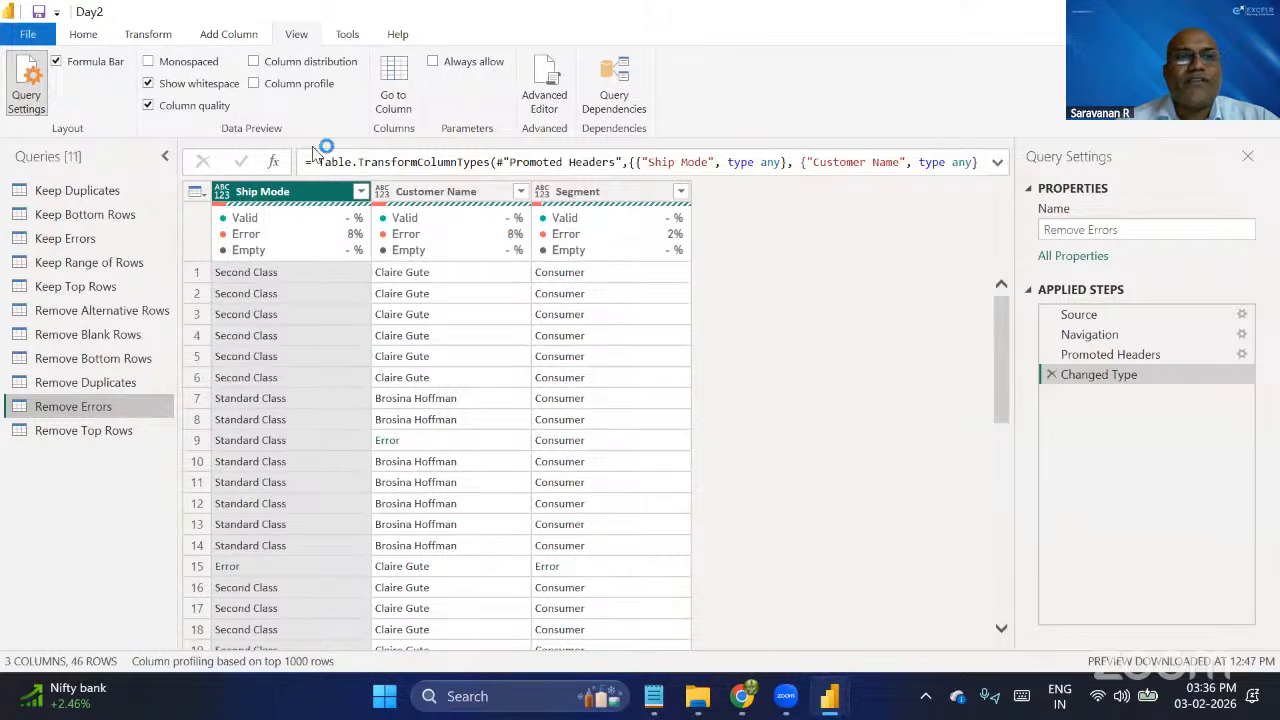
left_click(149, 106)
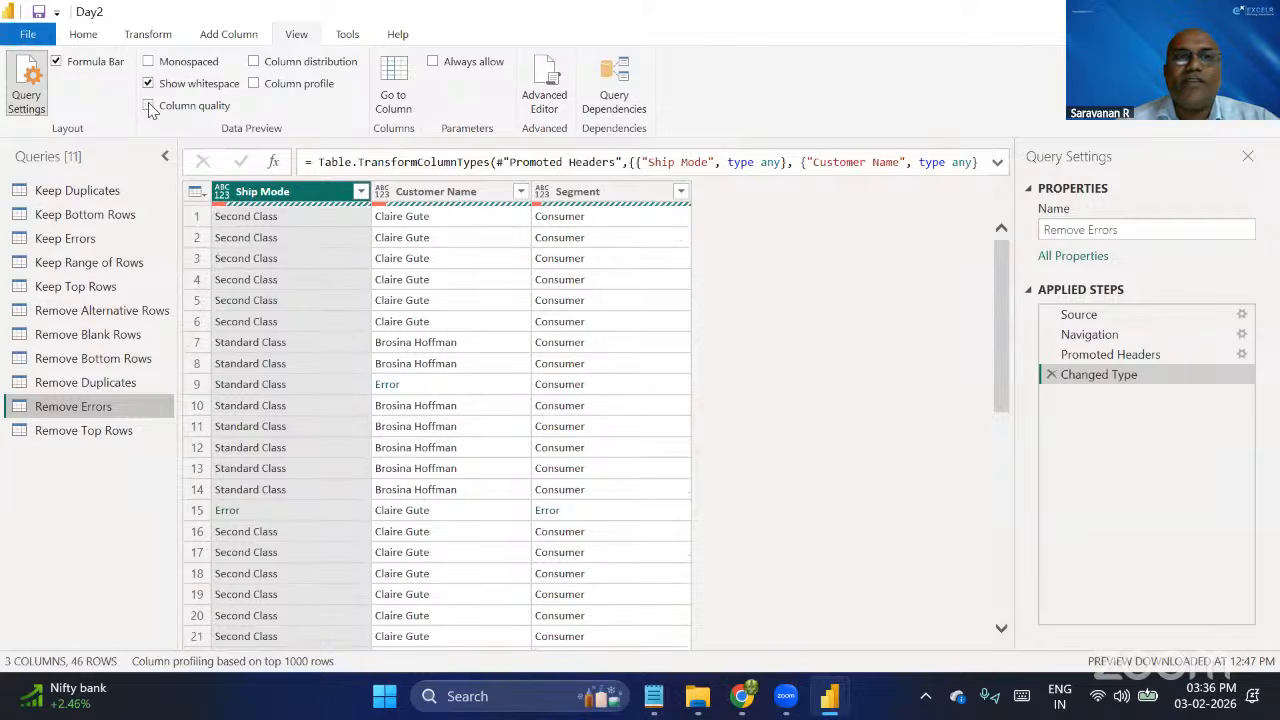
Remove the rows containing errors in any of the Remove Errors query's columns and check the remaining rows.
left_click(90, 34)
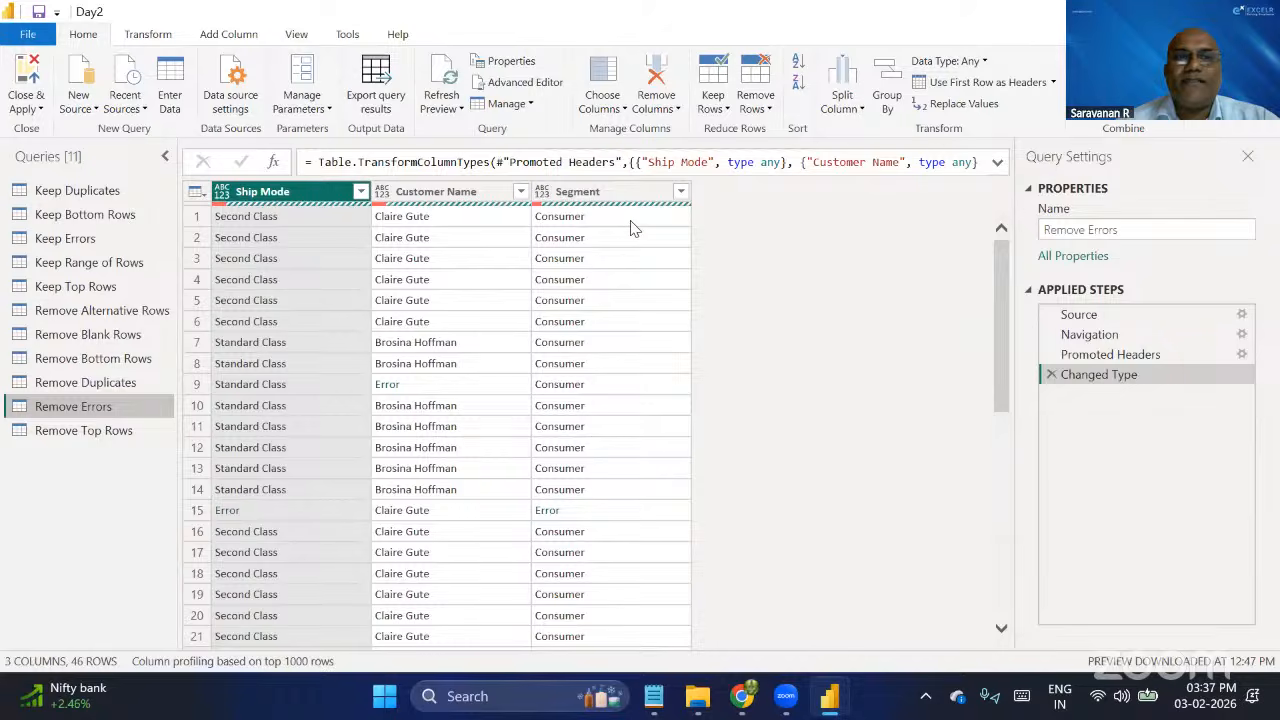
left_click(458, 197)
key("ctrl+a")
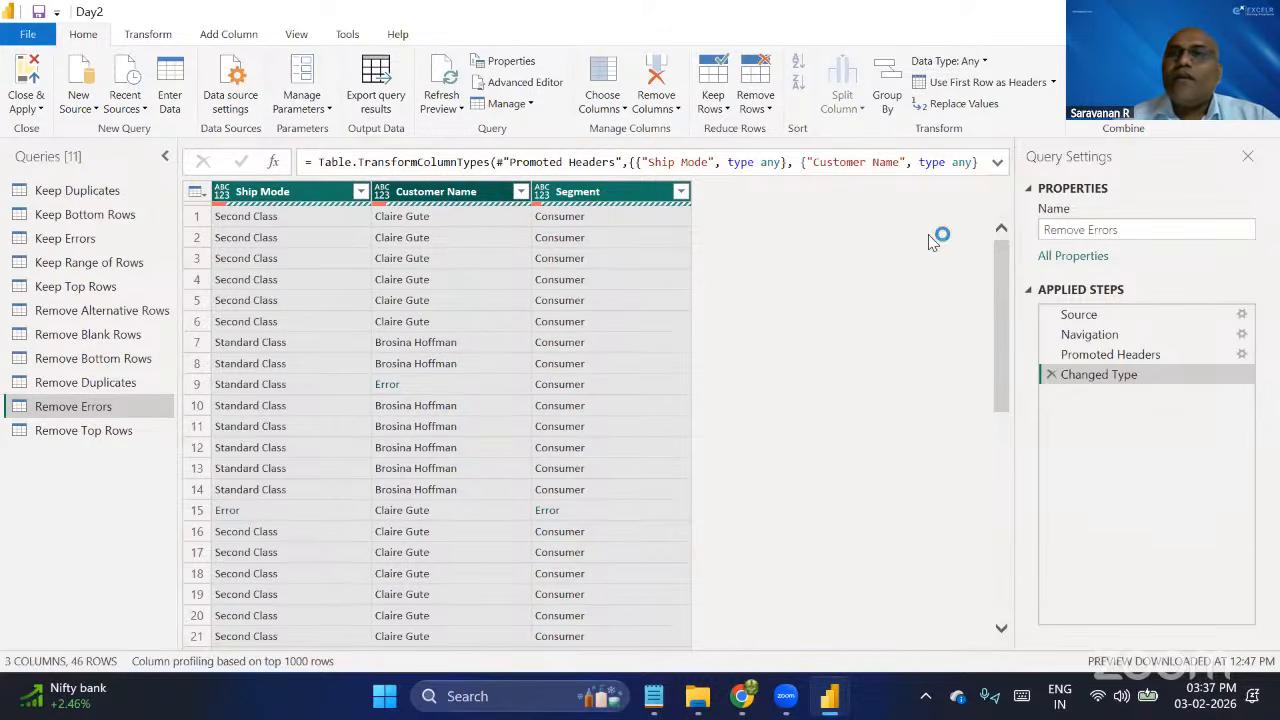
left_click(770, 108)
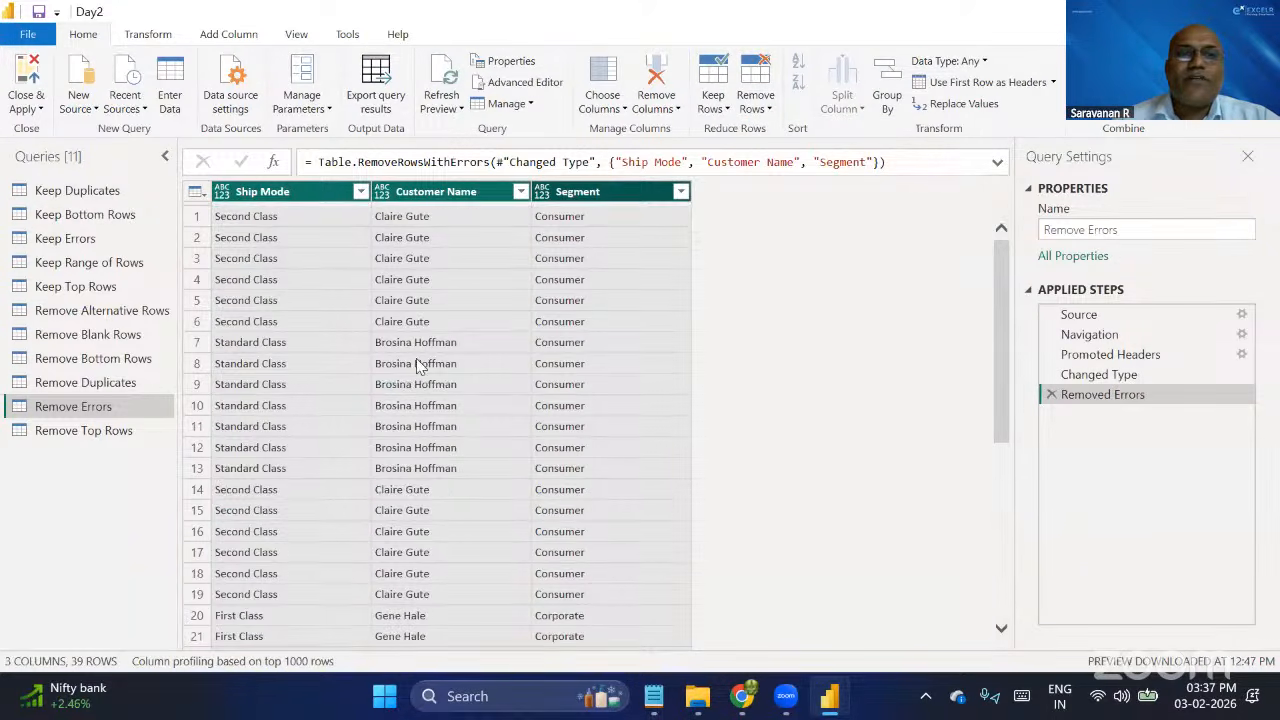
scroll(737, 457, "down", 6)
scroll(737, 457, "up", 6)
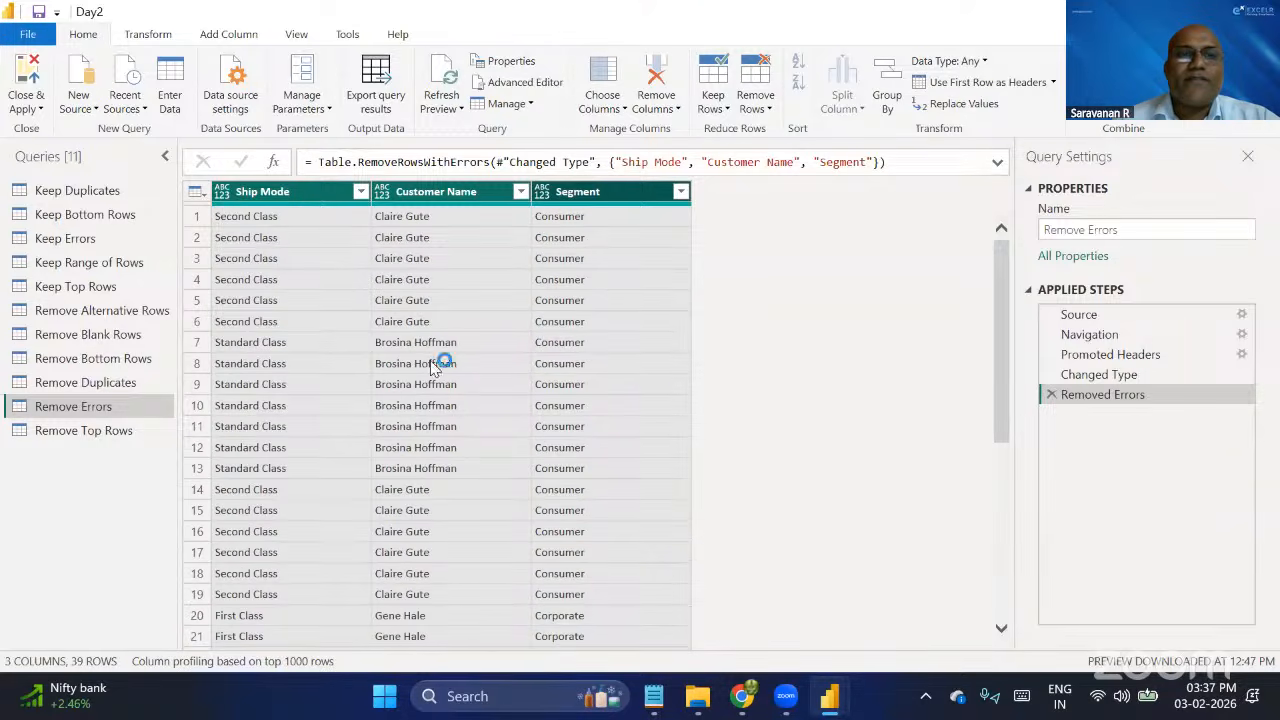
Set the data type of the Ship Mode, Customer Name and Segment columns to Text.
left_click(224, 193)
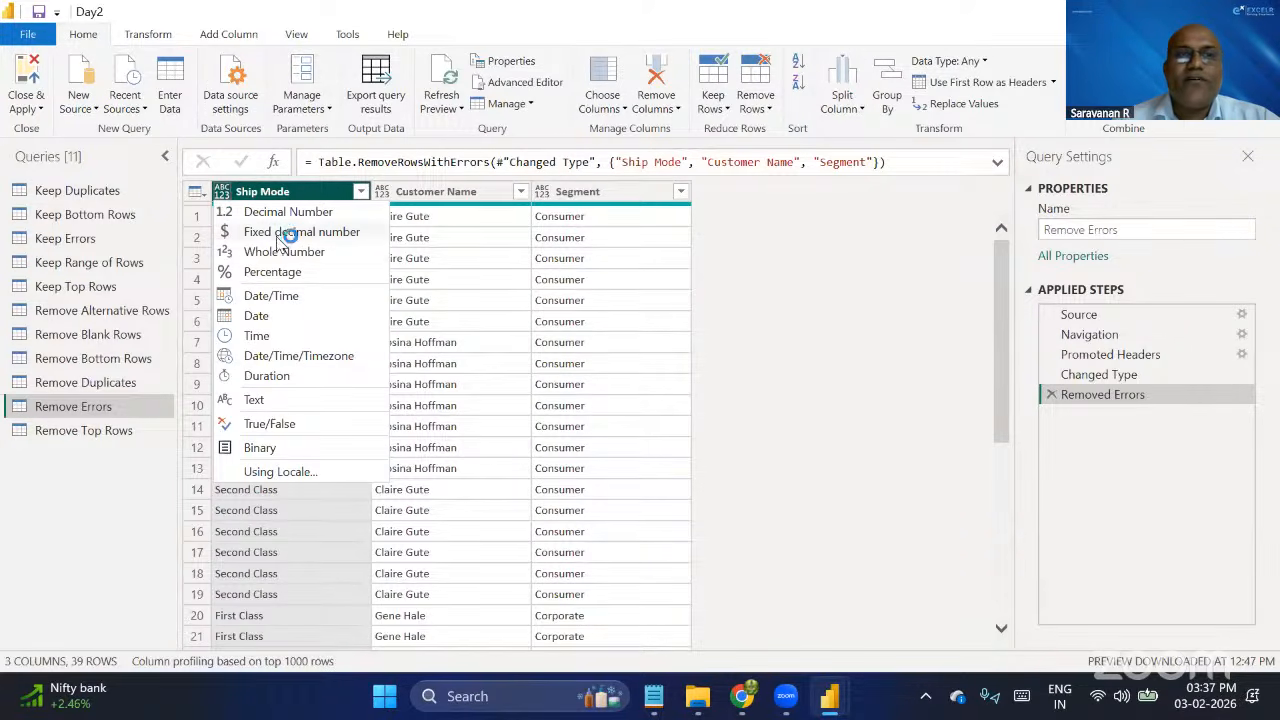
left_click(224, 192)
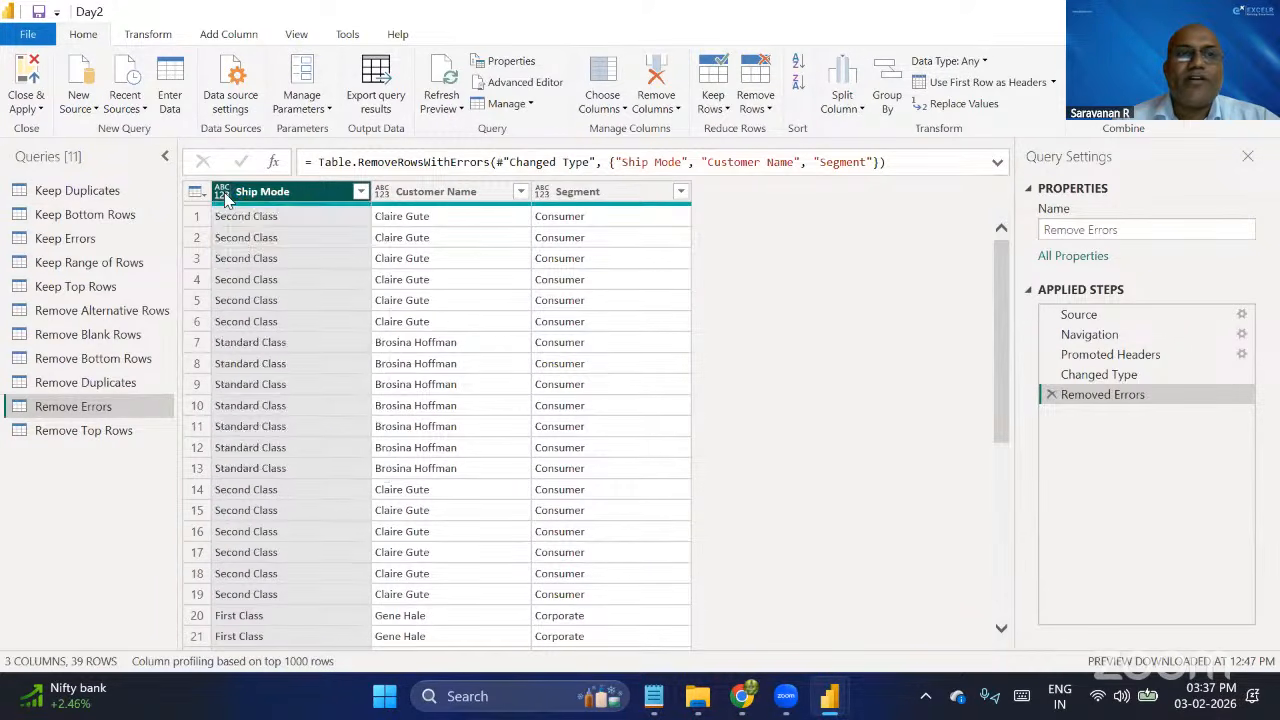
left_click(224, 192)
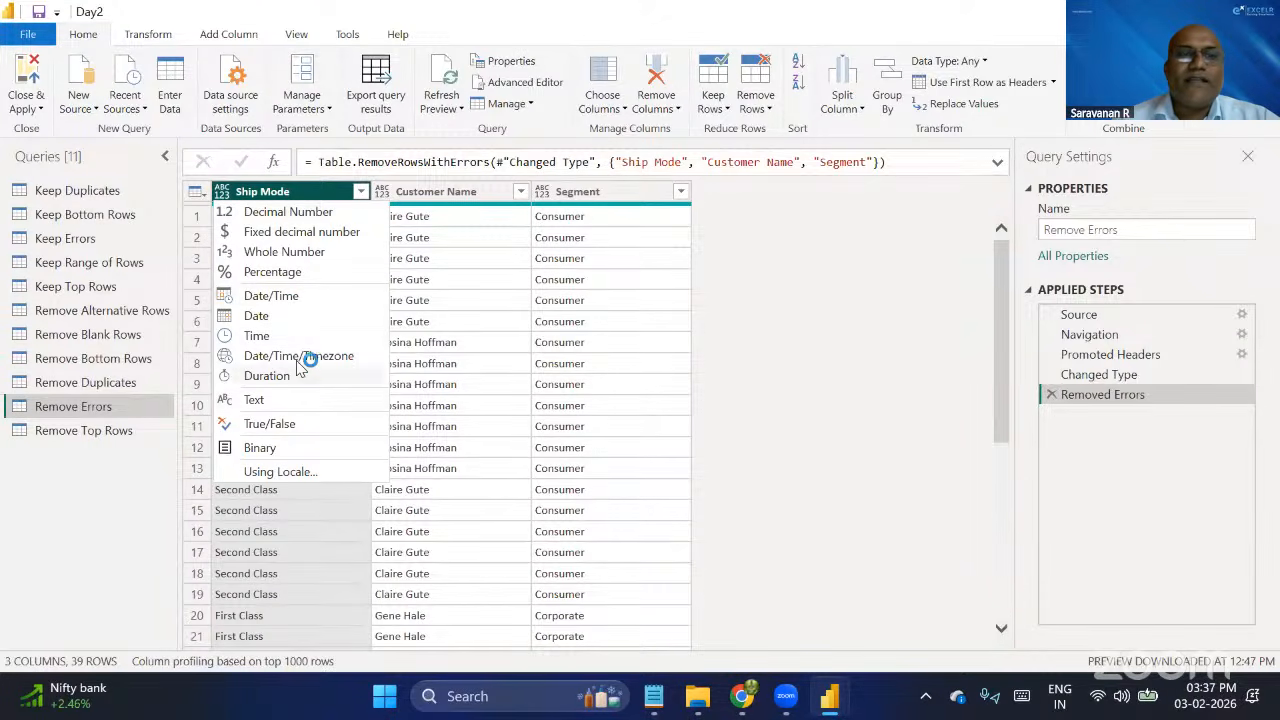
left_click(280, 398)
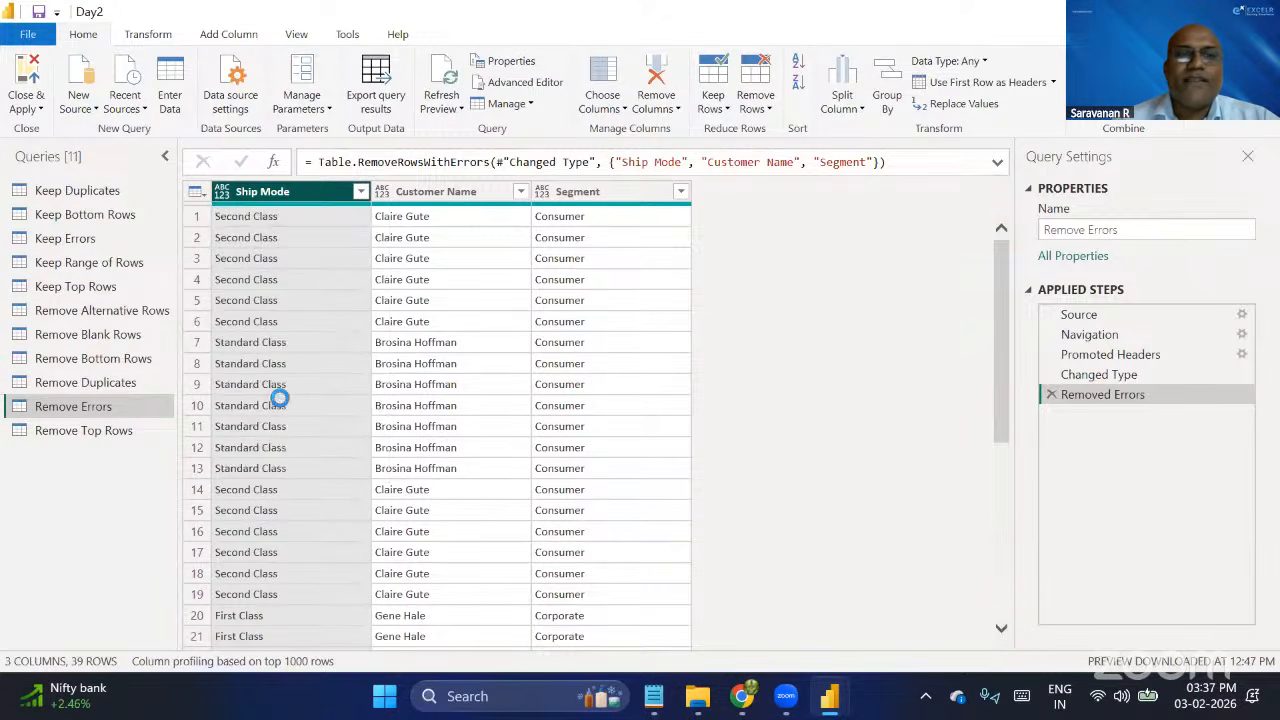
left_click(380, 192)
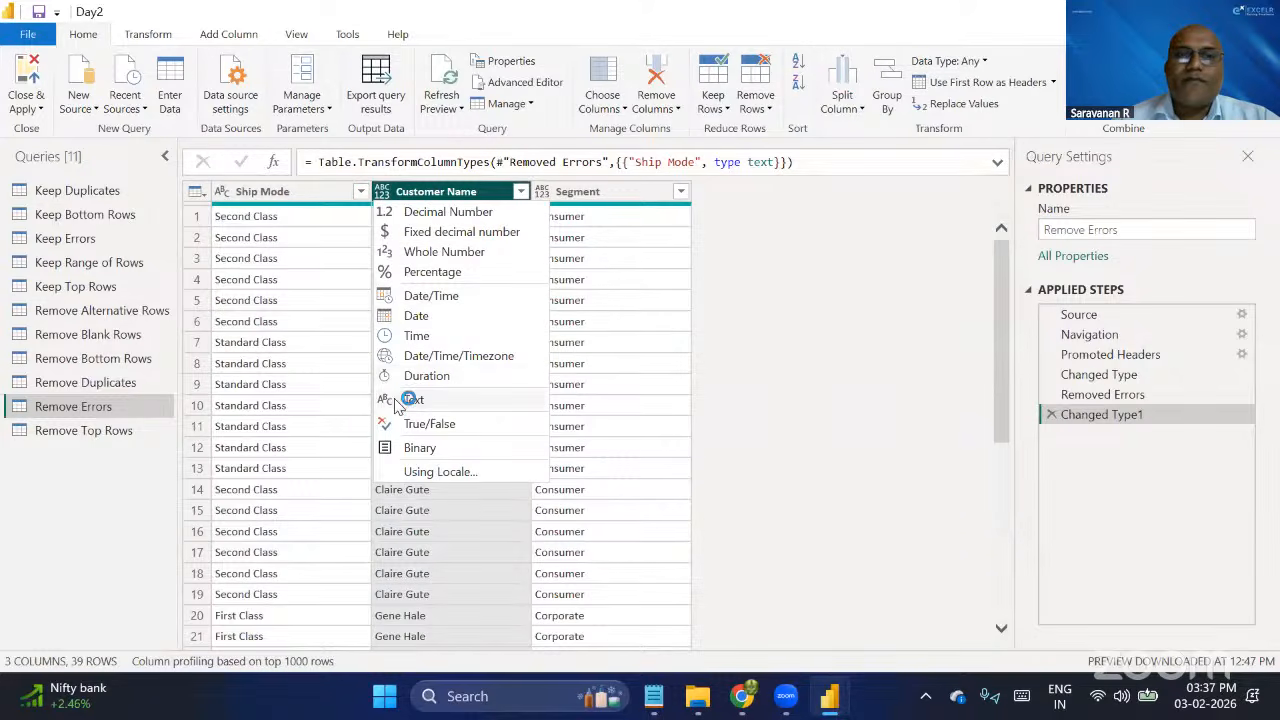
left_click(395, 400)
left_click(542, 191)
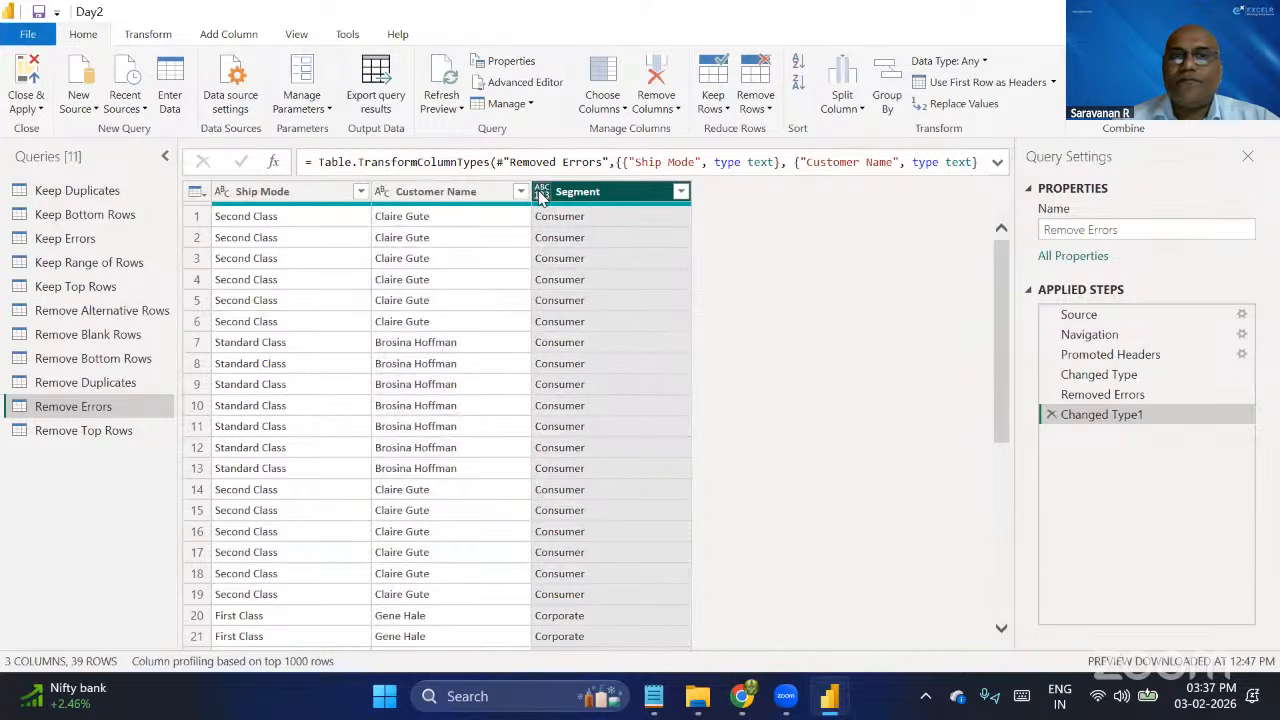
left_click(600, 399)
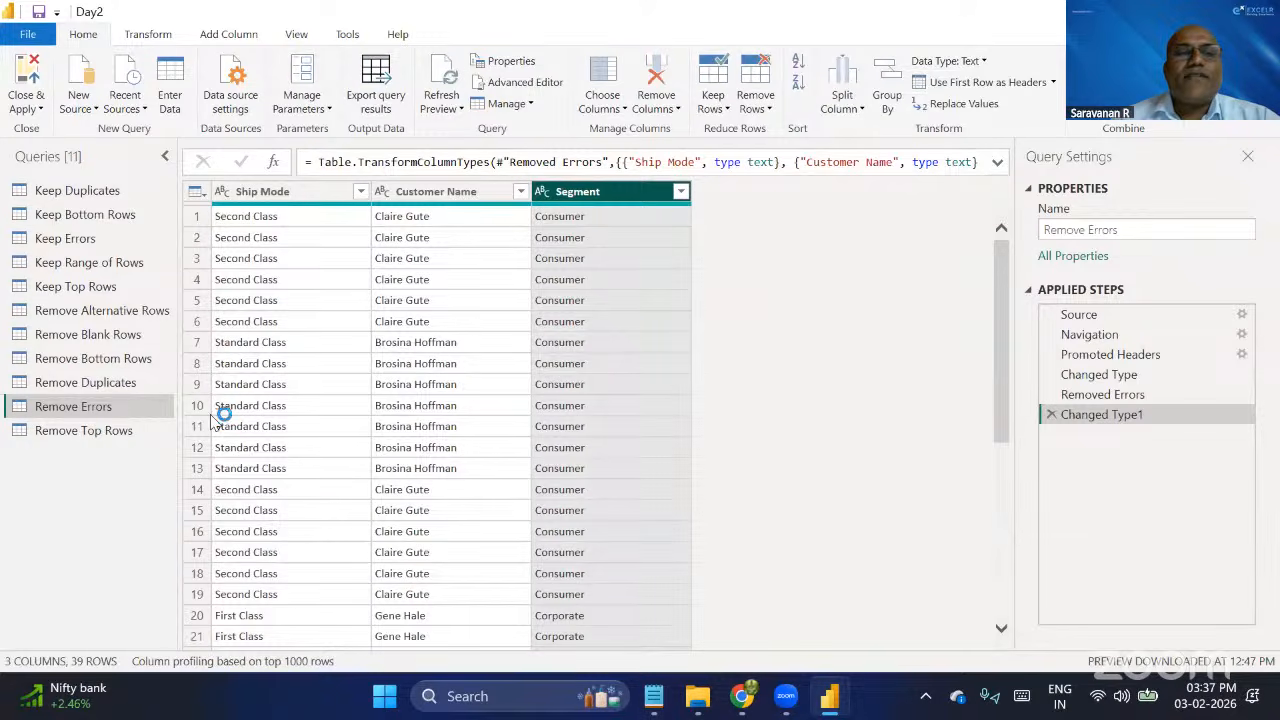
Review the tables and applied steps of the Remove Top Rows query and the queries from Keep Duplicates through Remove Blank Rows.
left_click(100, 432)
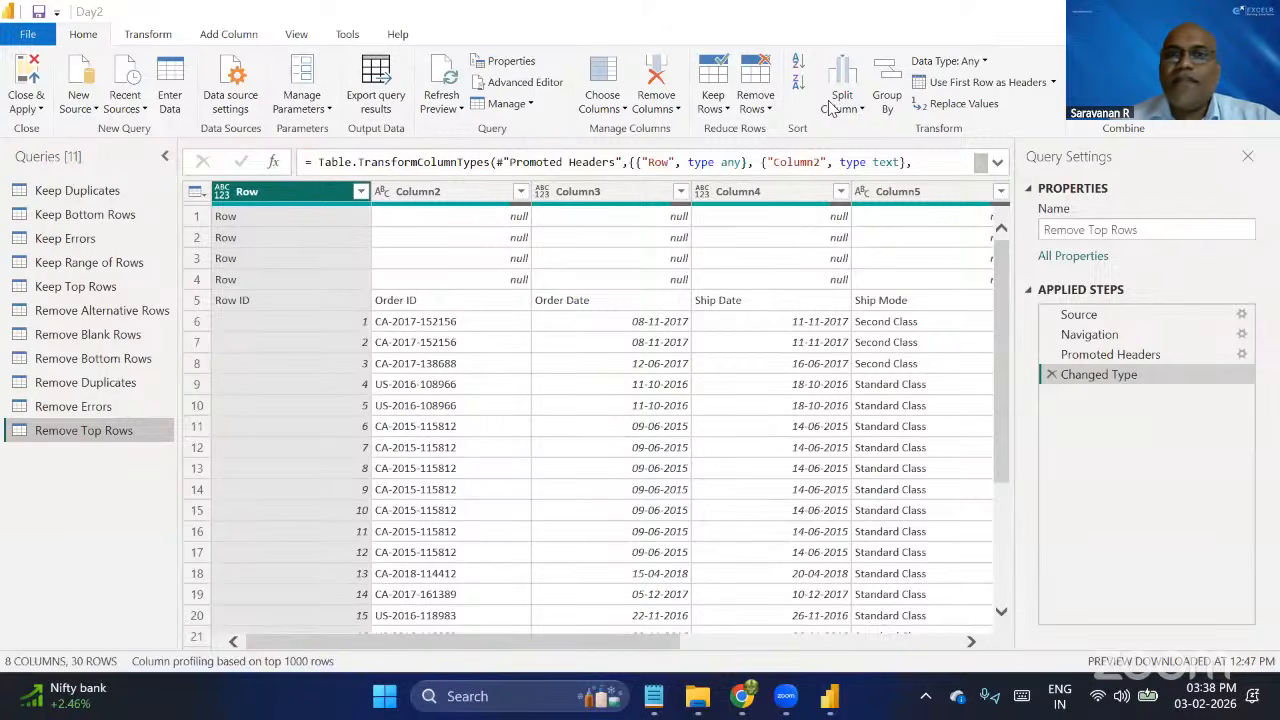
left_click(108, 198)
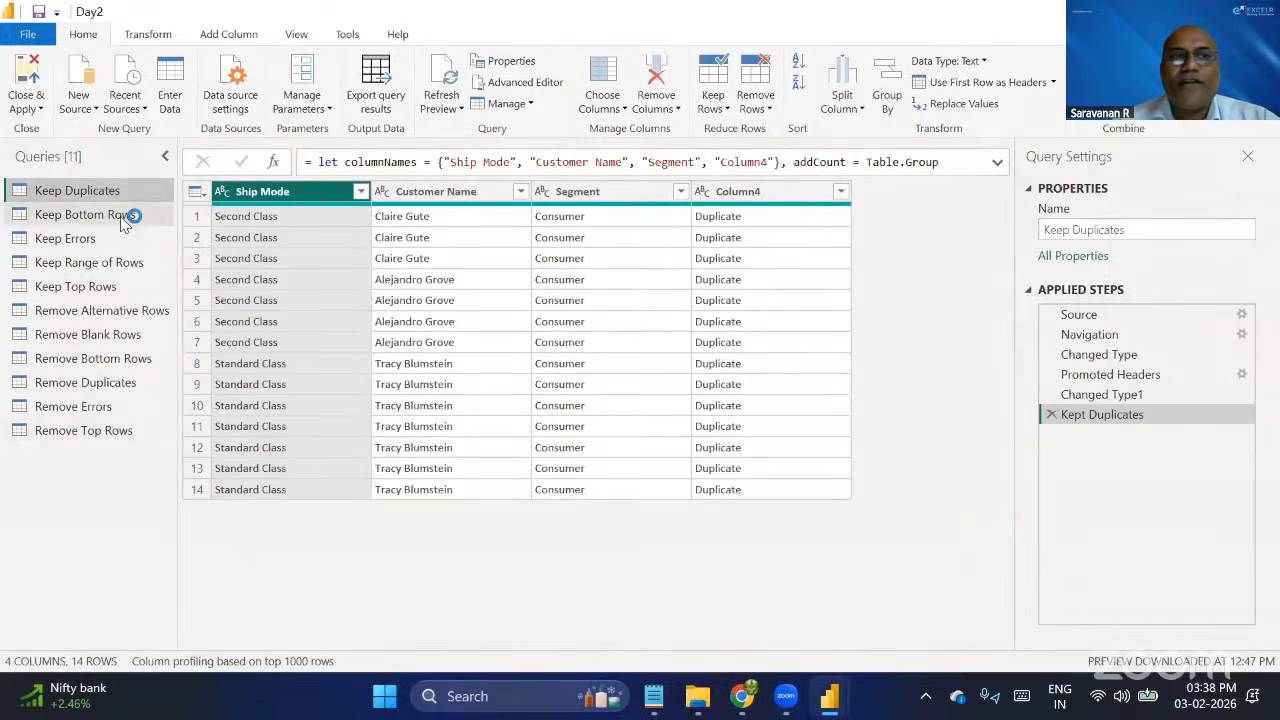
left_click(118, 216)
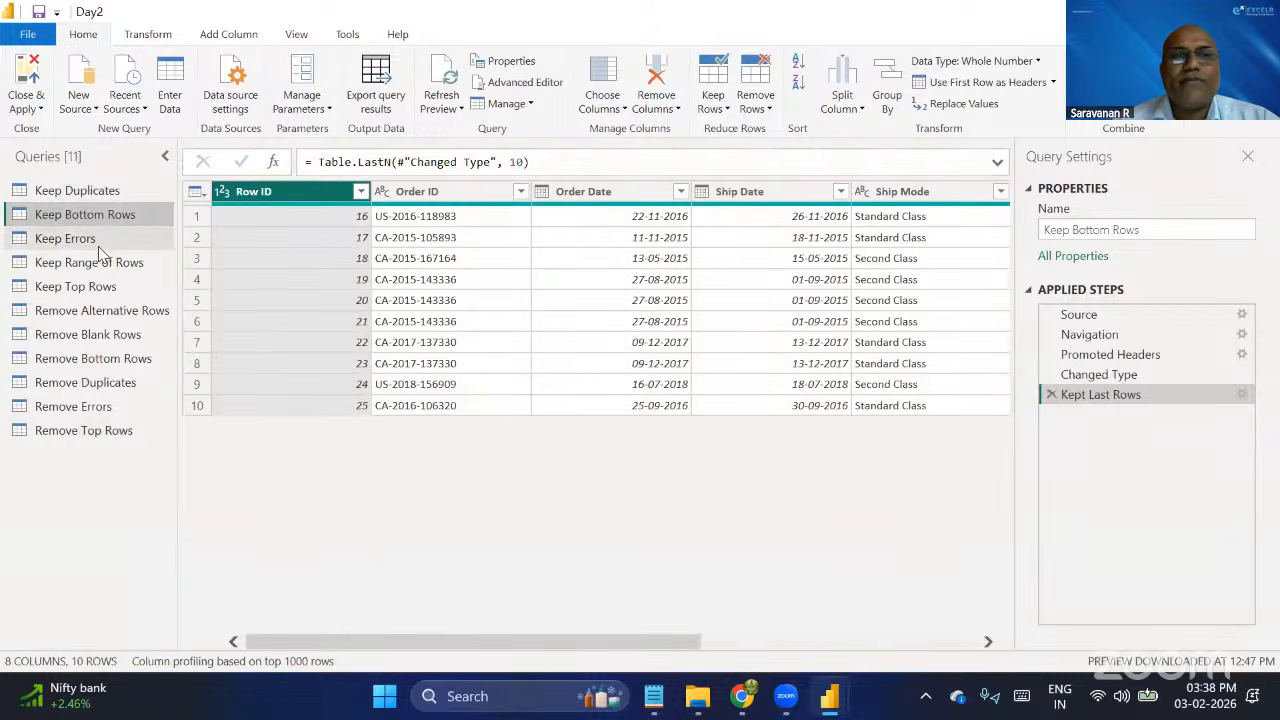
left_click(97, 239)
left_click(104, 266)
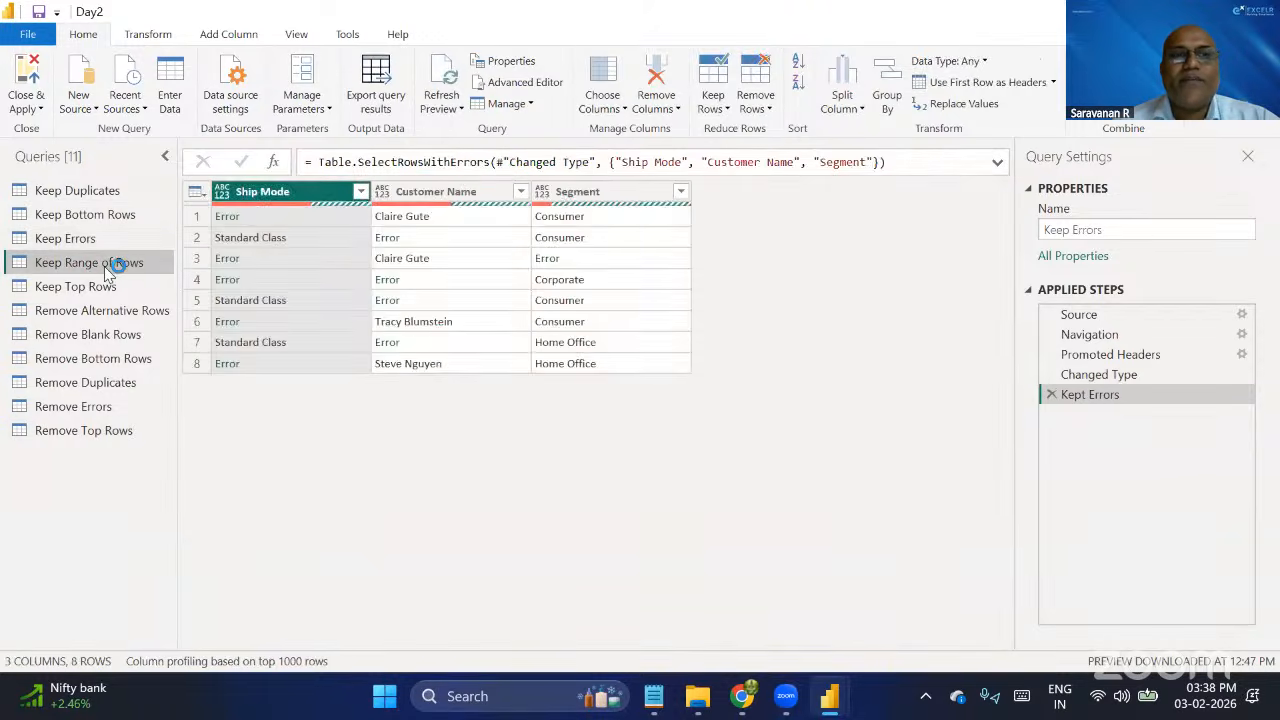
left_click(88, 286)
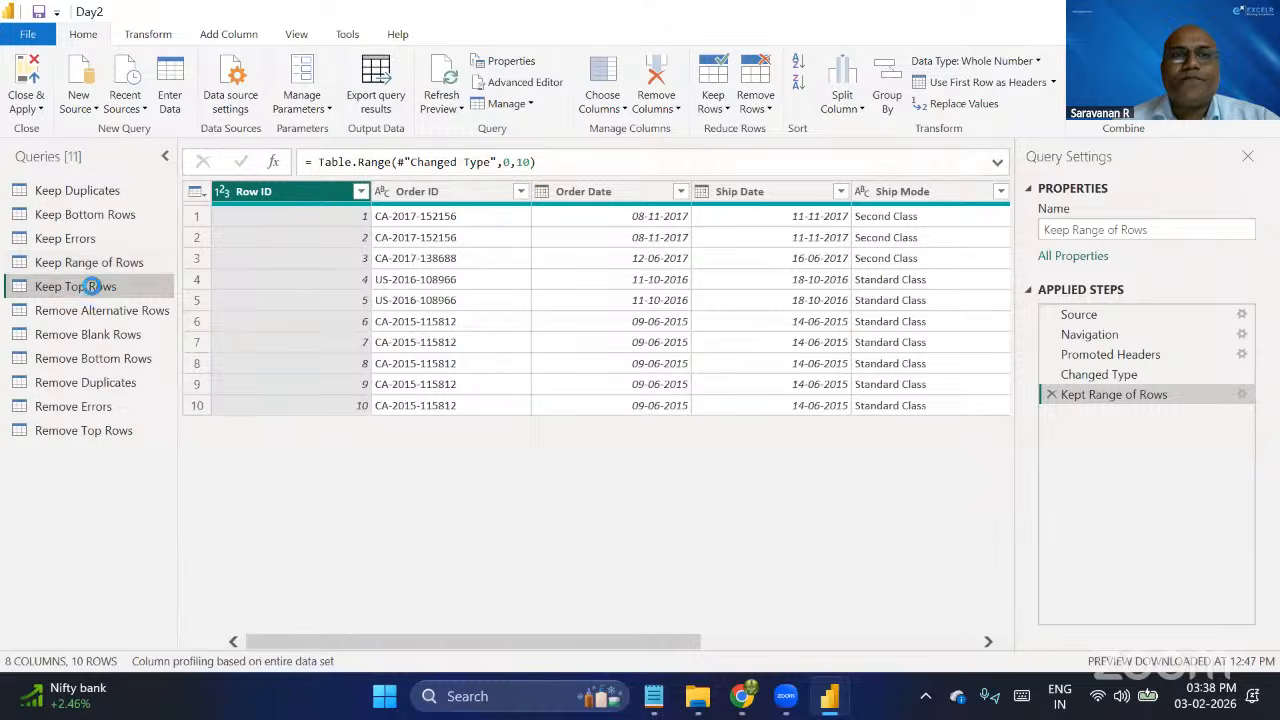
left_click(147, 311)
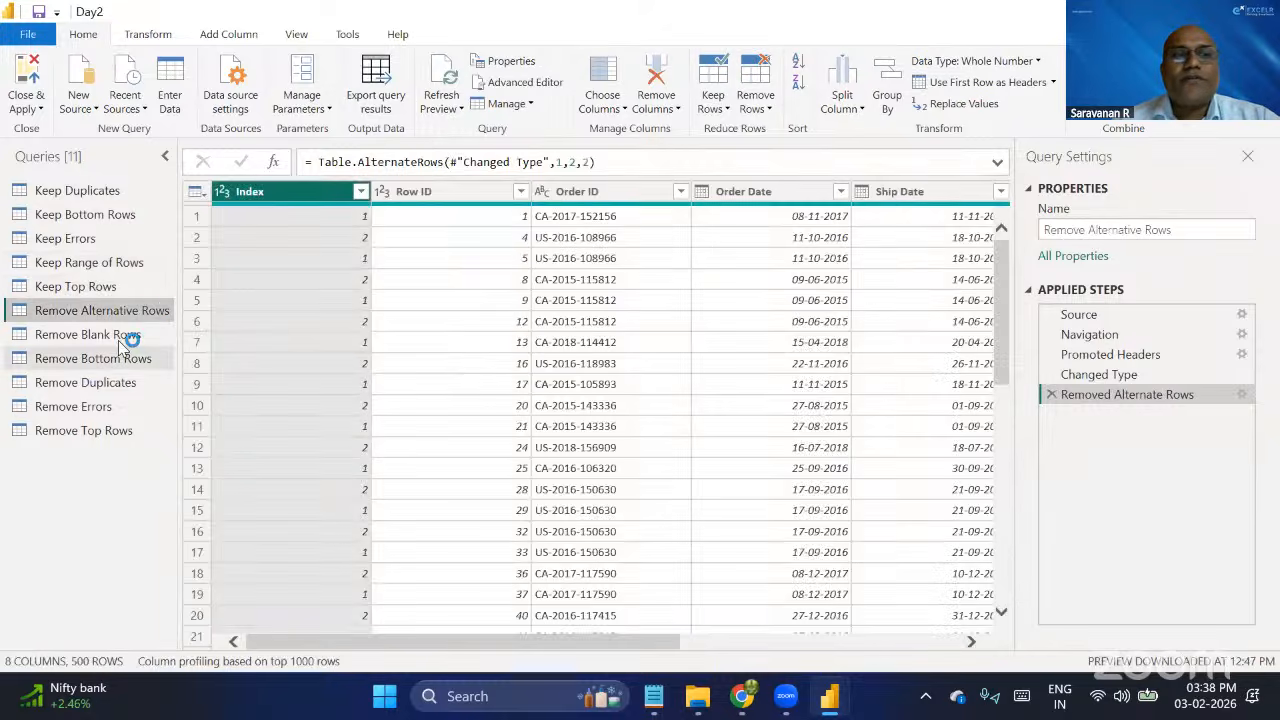
left_click(118, 337)
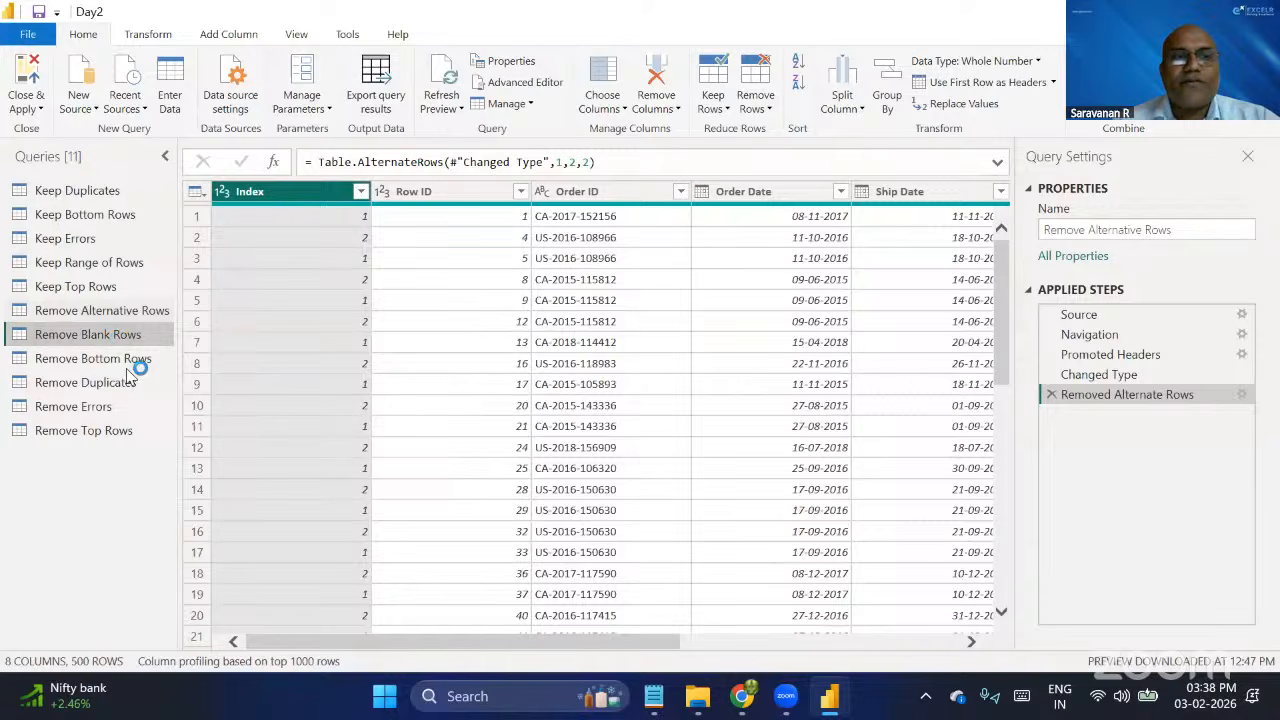
Remove the top 4 rows from the Remove Top Rows query.
left_click(64, 430)
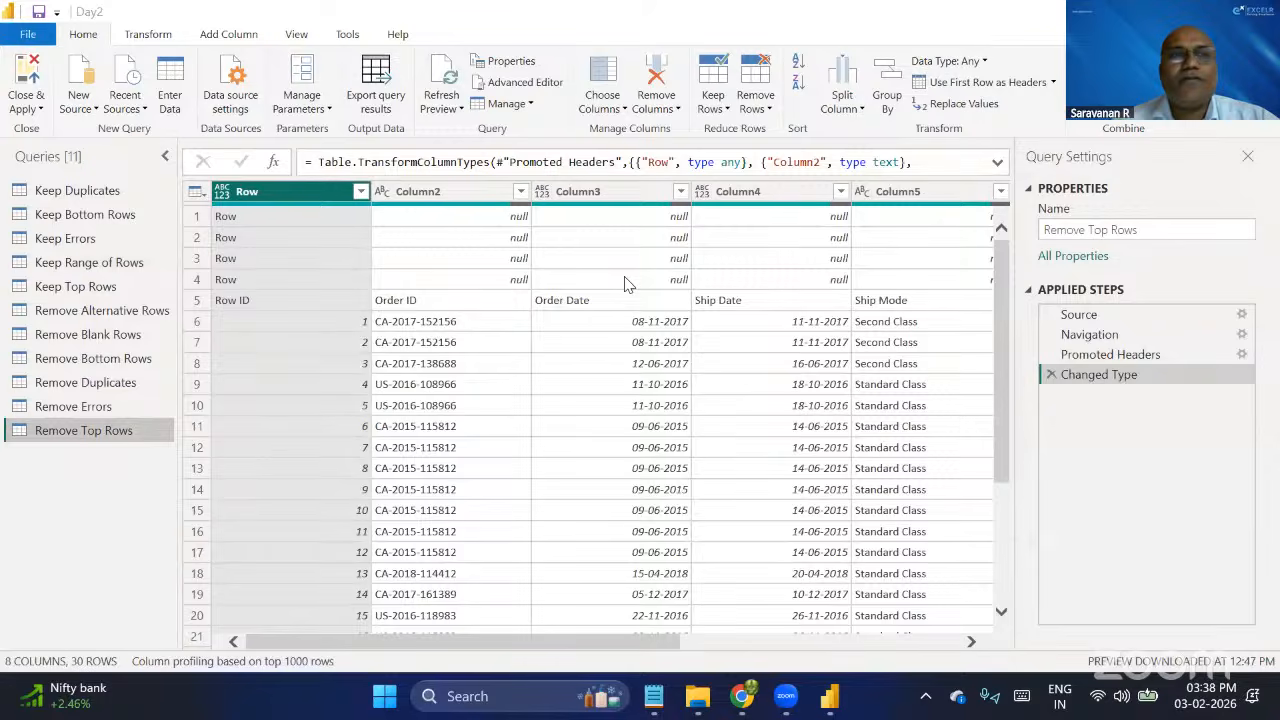
left_click(625, 278)
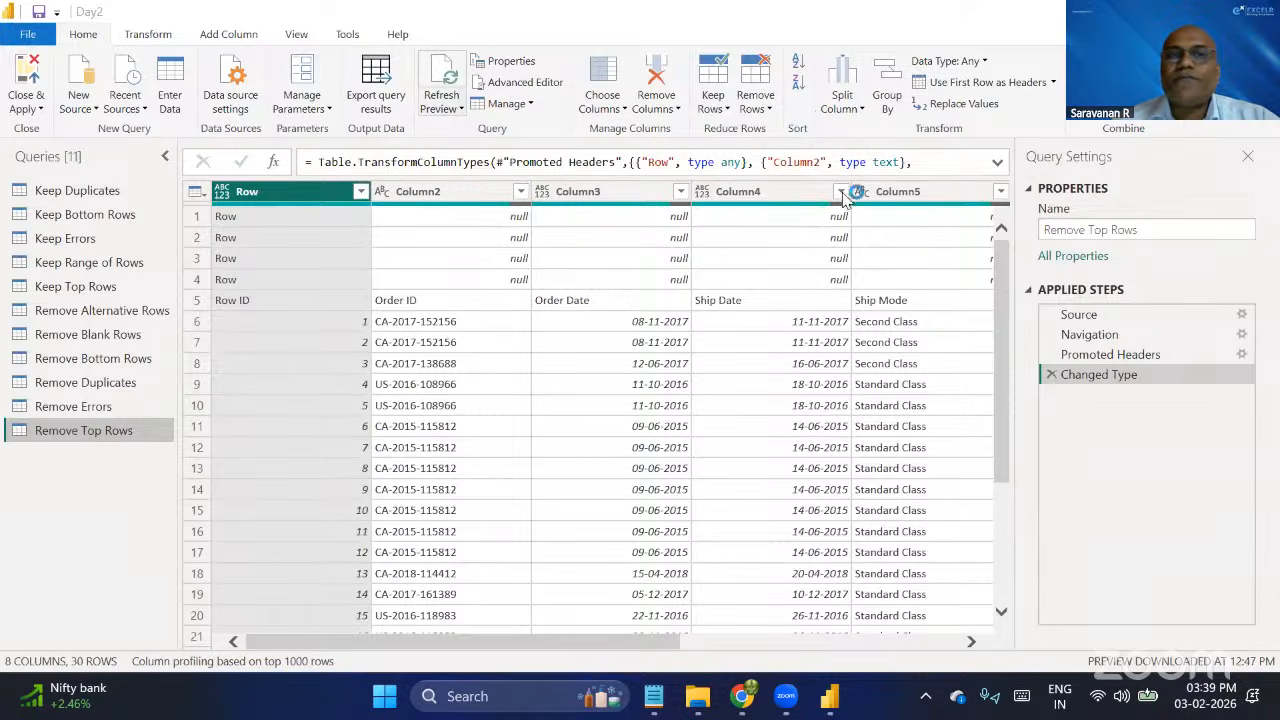
left_click(762, 104)
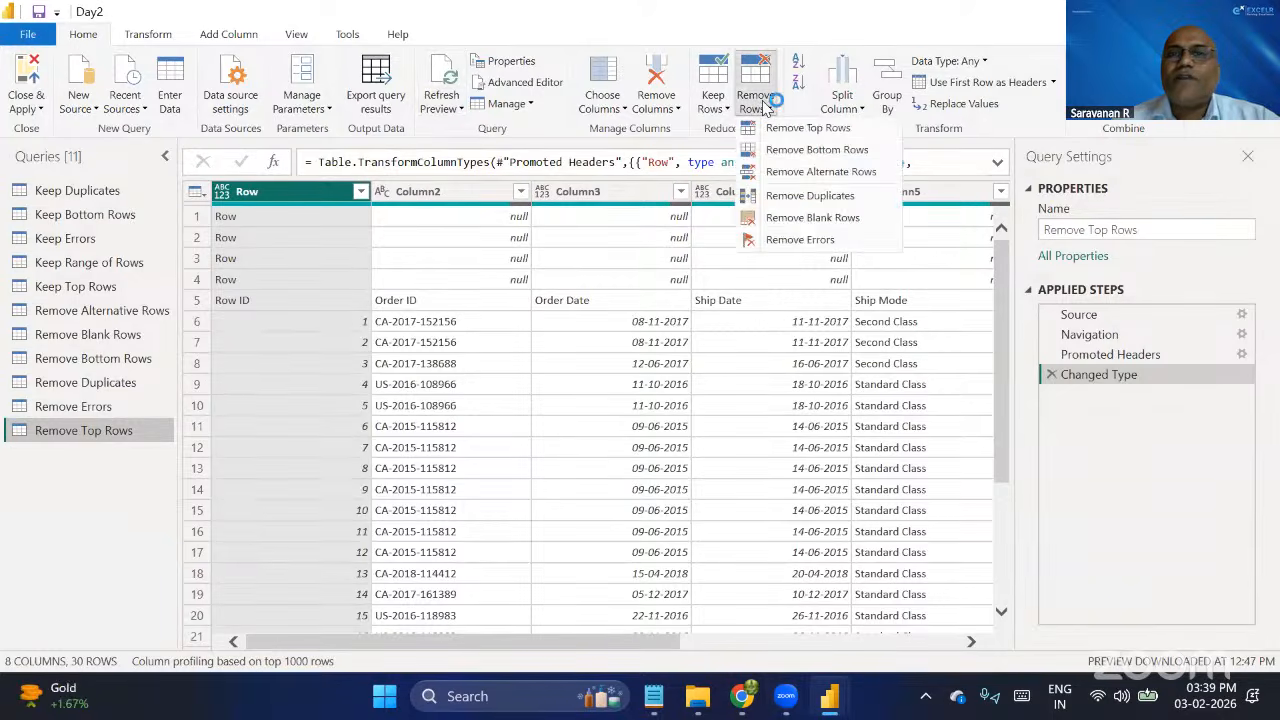
left_click(808, 128)
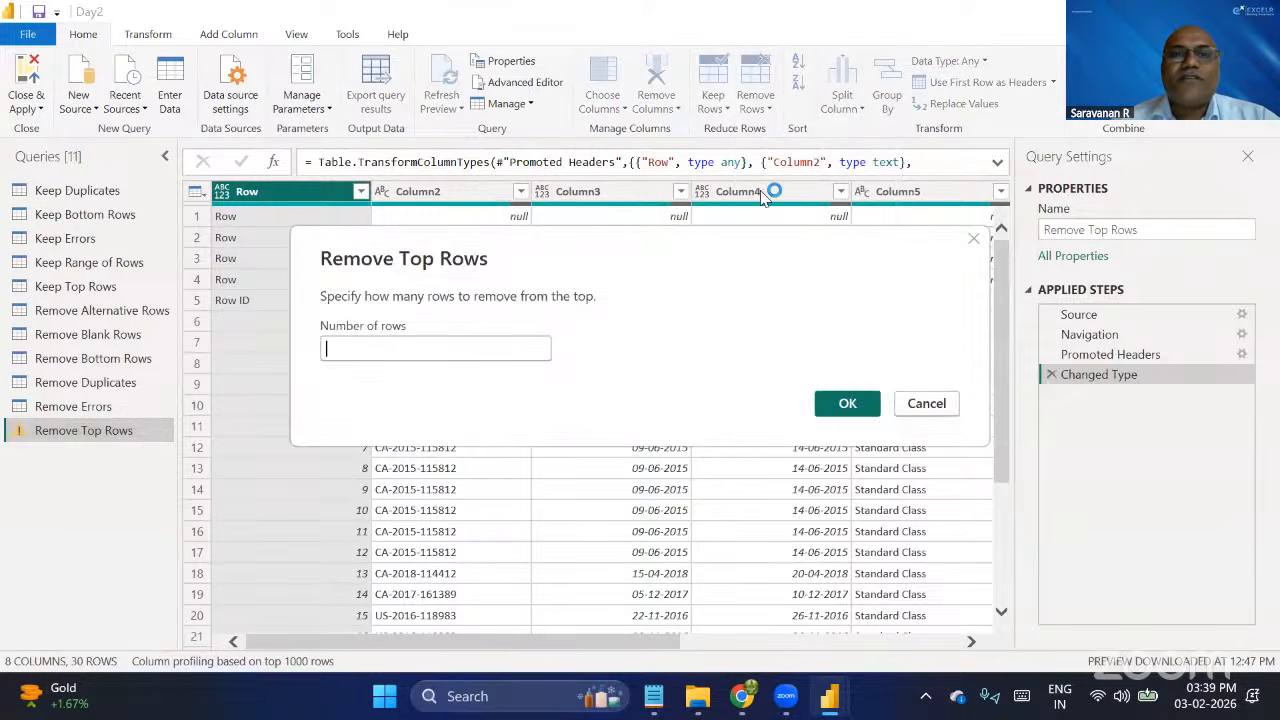
left_click_drag(576, 264, 762, 196)
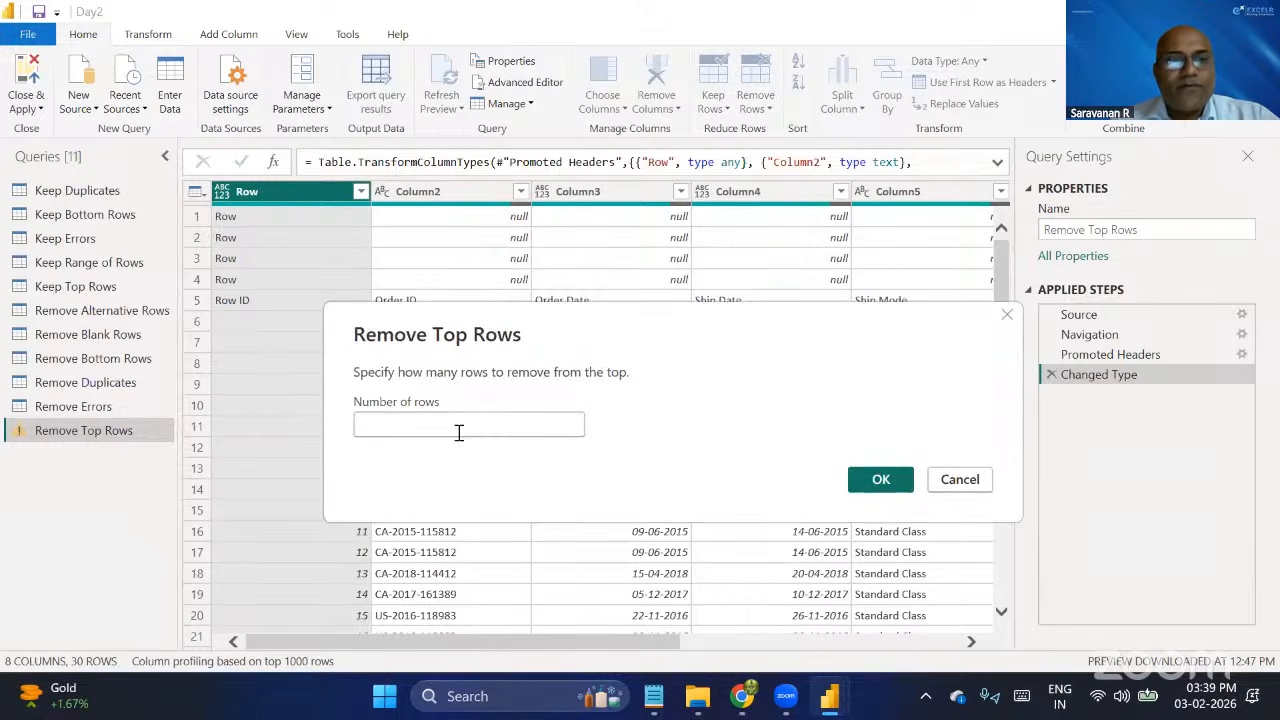
type("4")
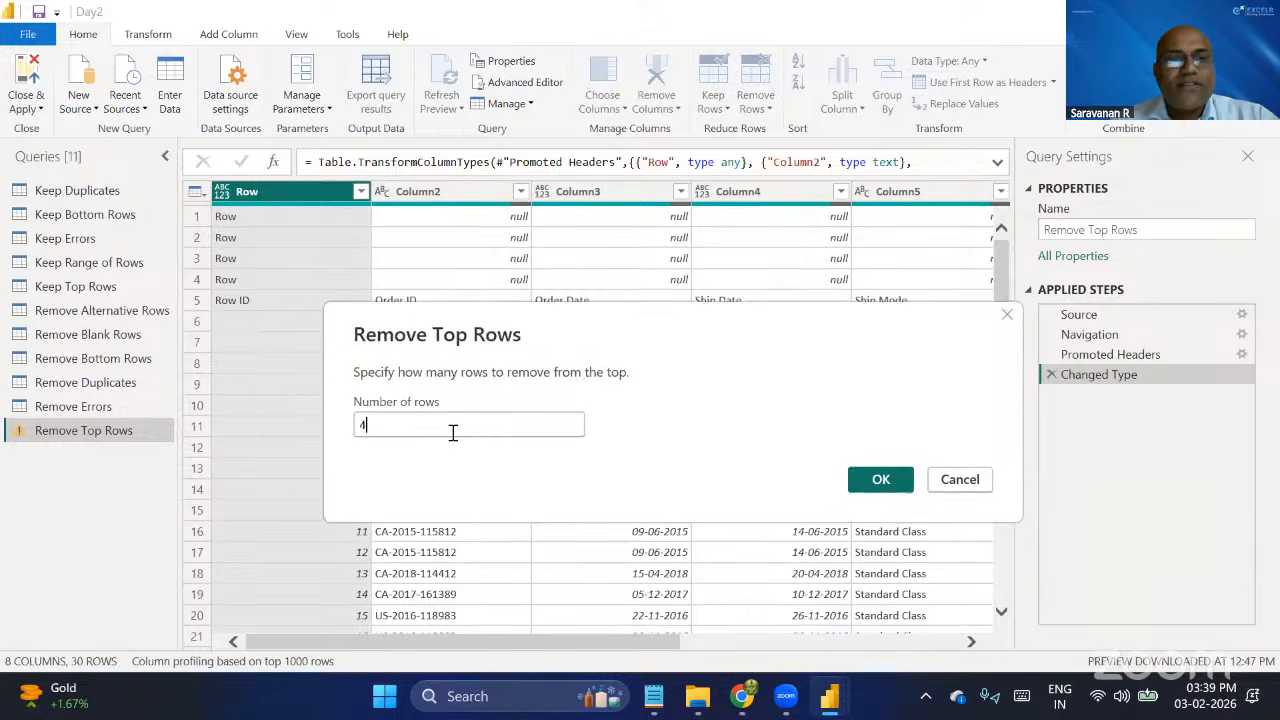
left_click(883, 484)
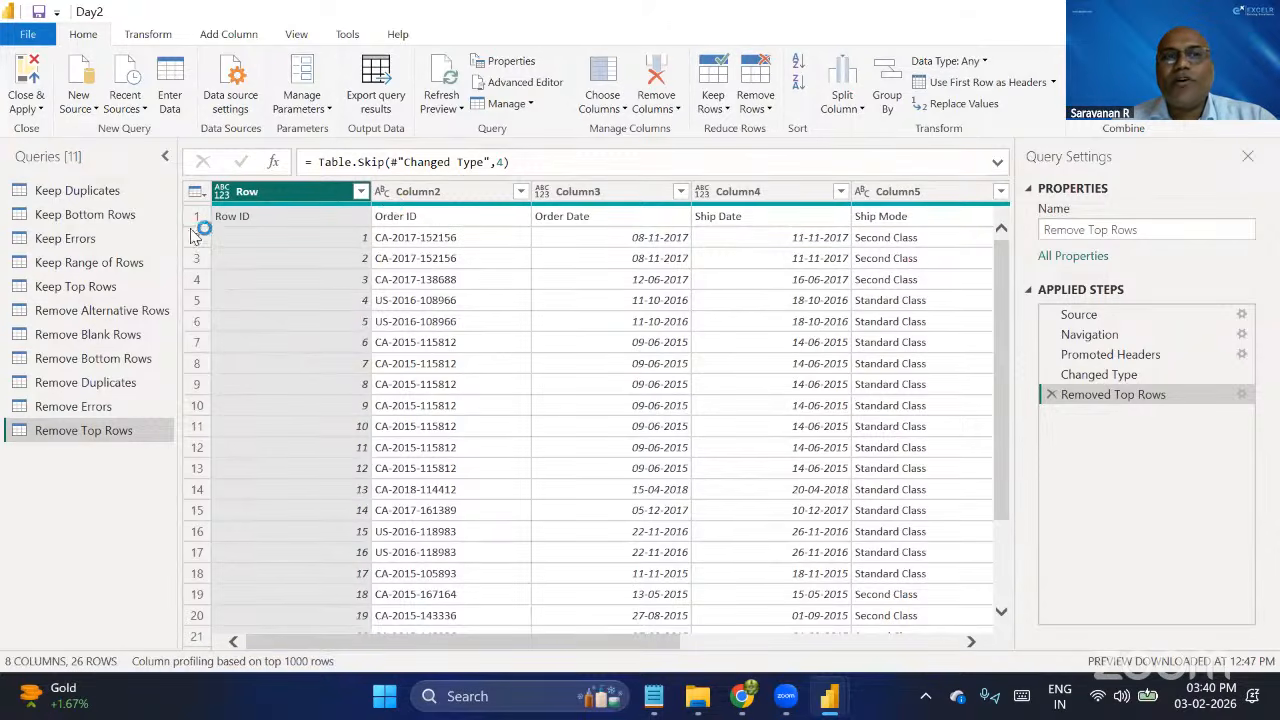
Promote the first row to headers, and delete every applied step following the original Changed Type step, including Removed Top Rows.
left_click(432, 196)
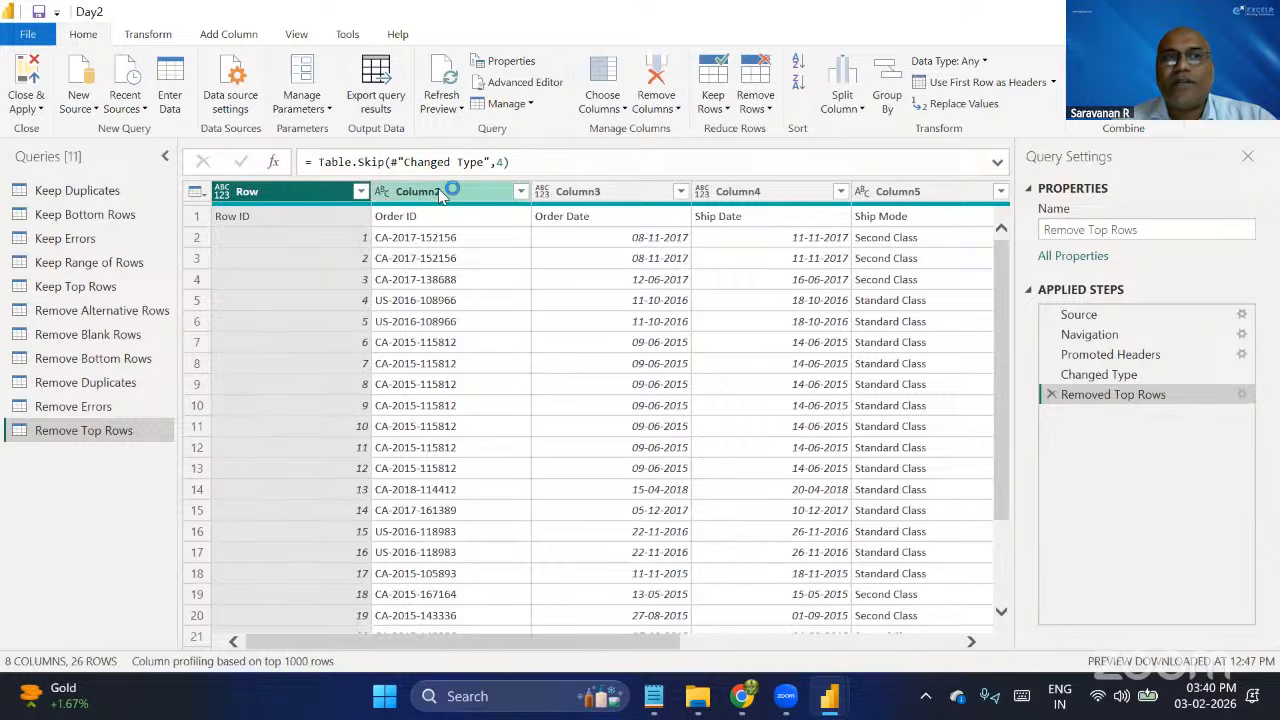
left_click(975, 86)
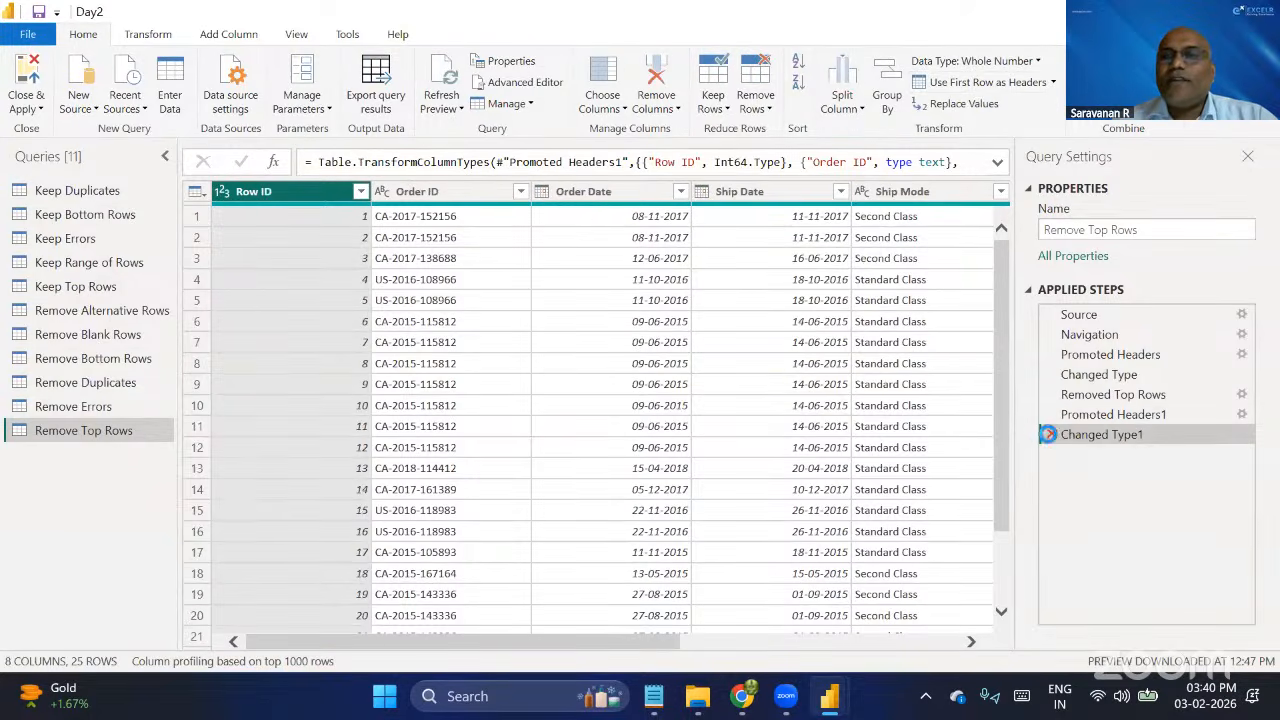
left_click(1050, 435)
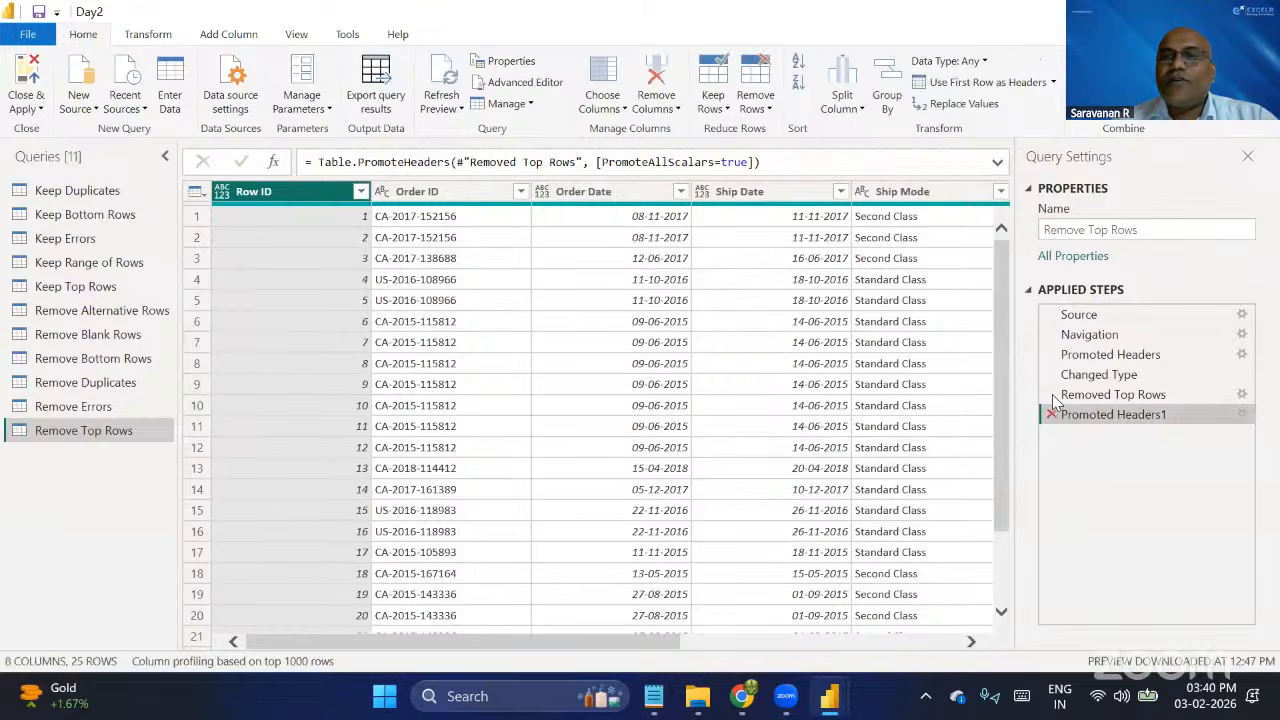
left_click(1053, 396)
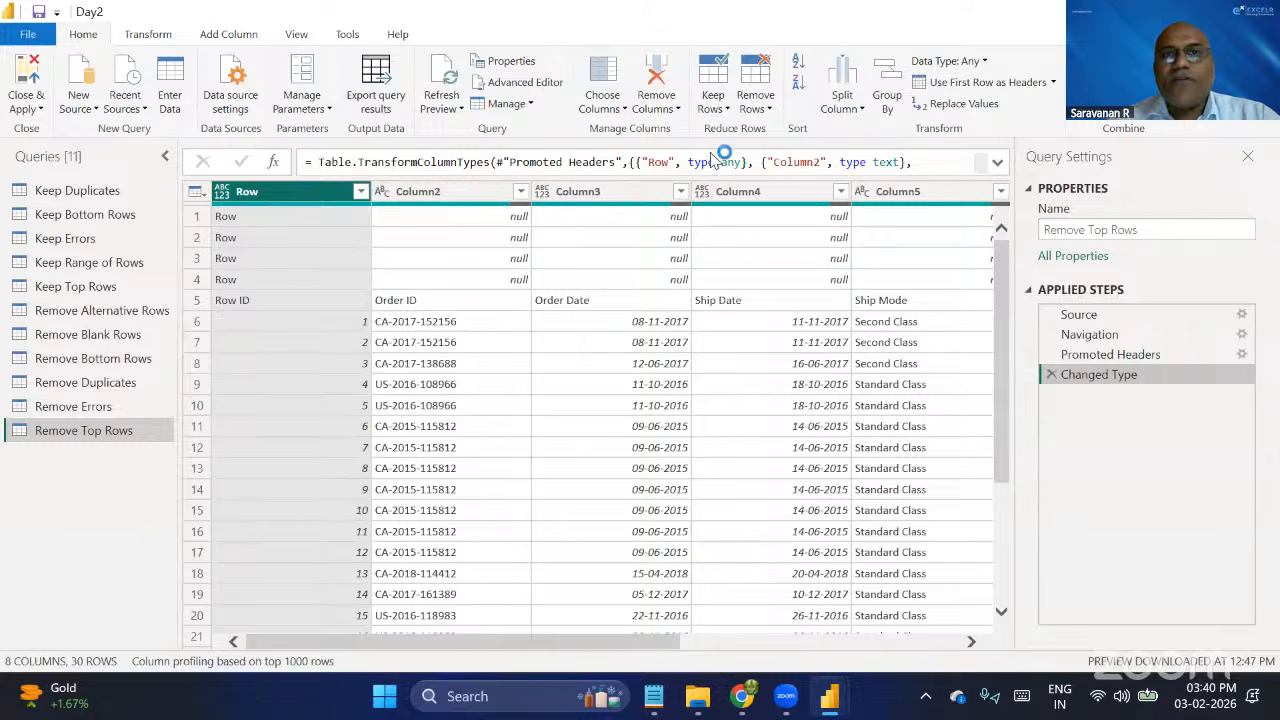
Remove the bottom 4 rows from the Remove Top Rows query and delete the resulting Removed Bottom Rows step.
left_click(756, 104)
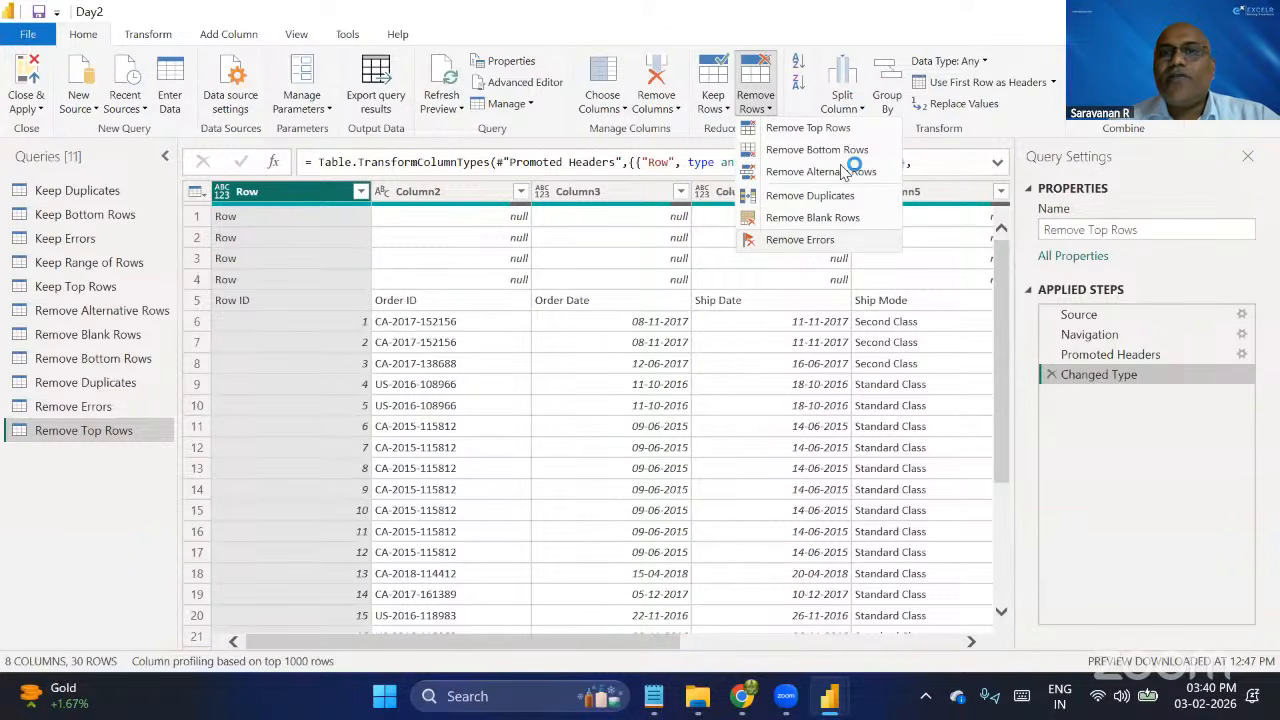
left_click(814, 150)
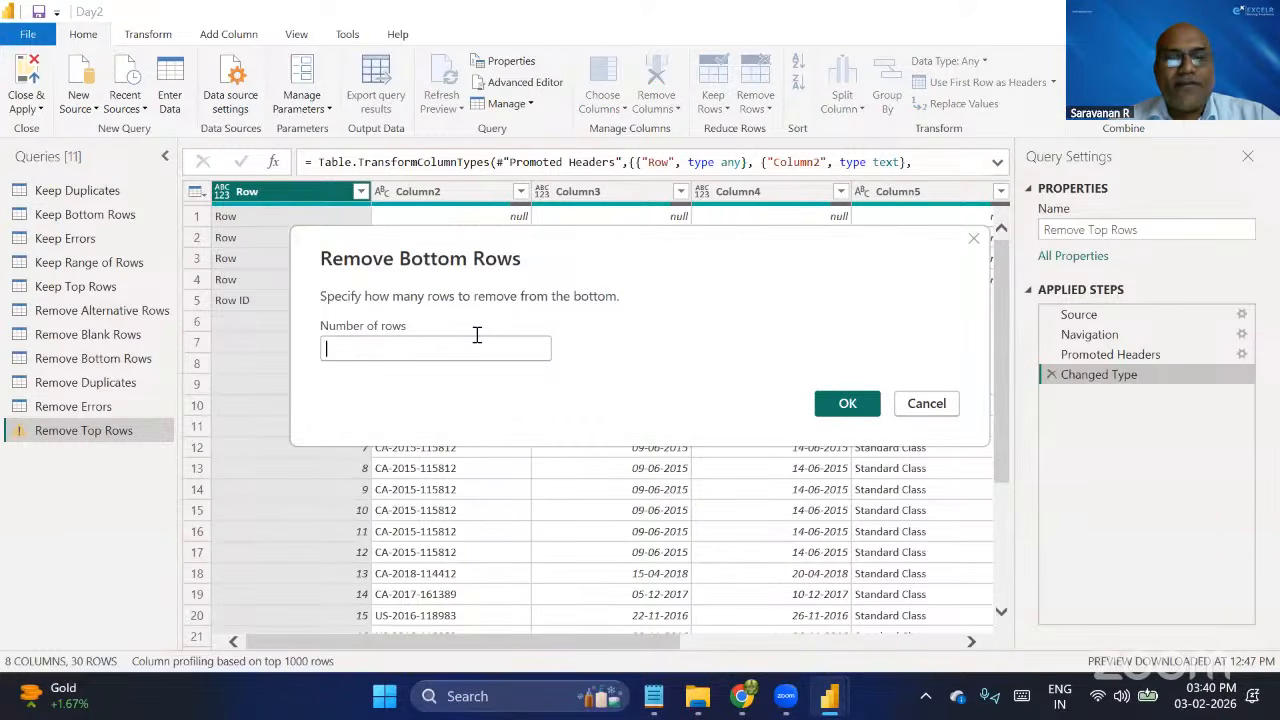
type("4")
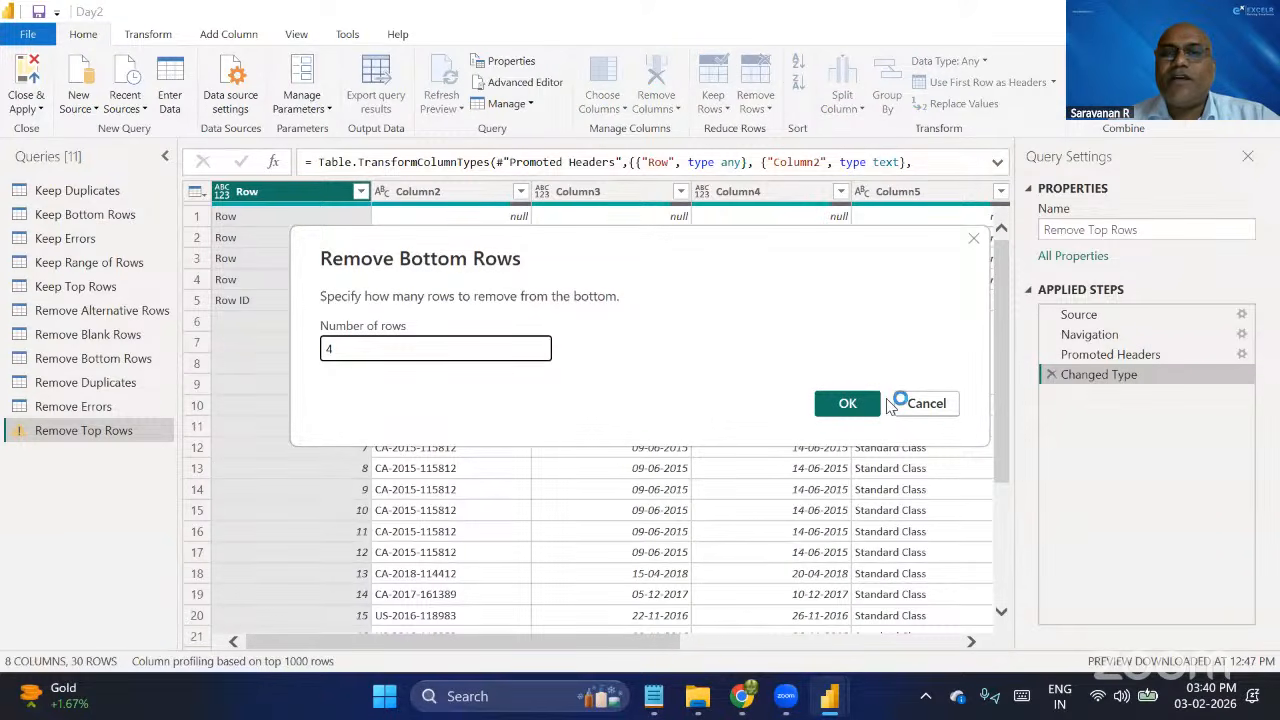
left_click(847, 403)
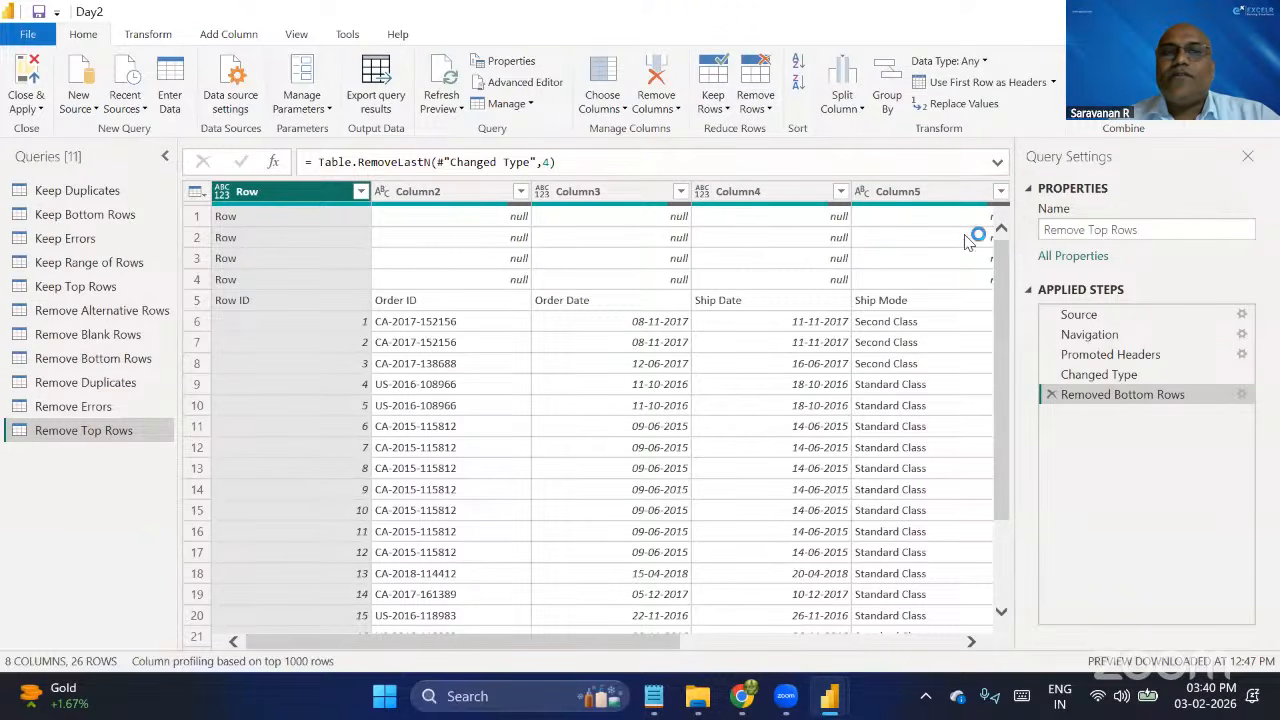
left_click(762, 102)
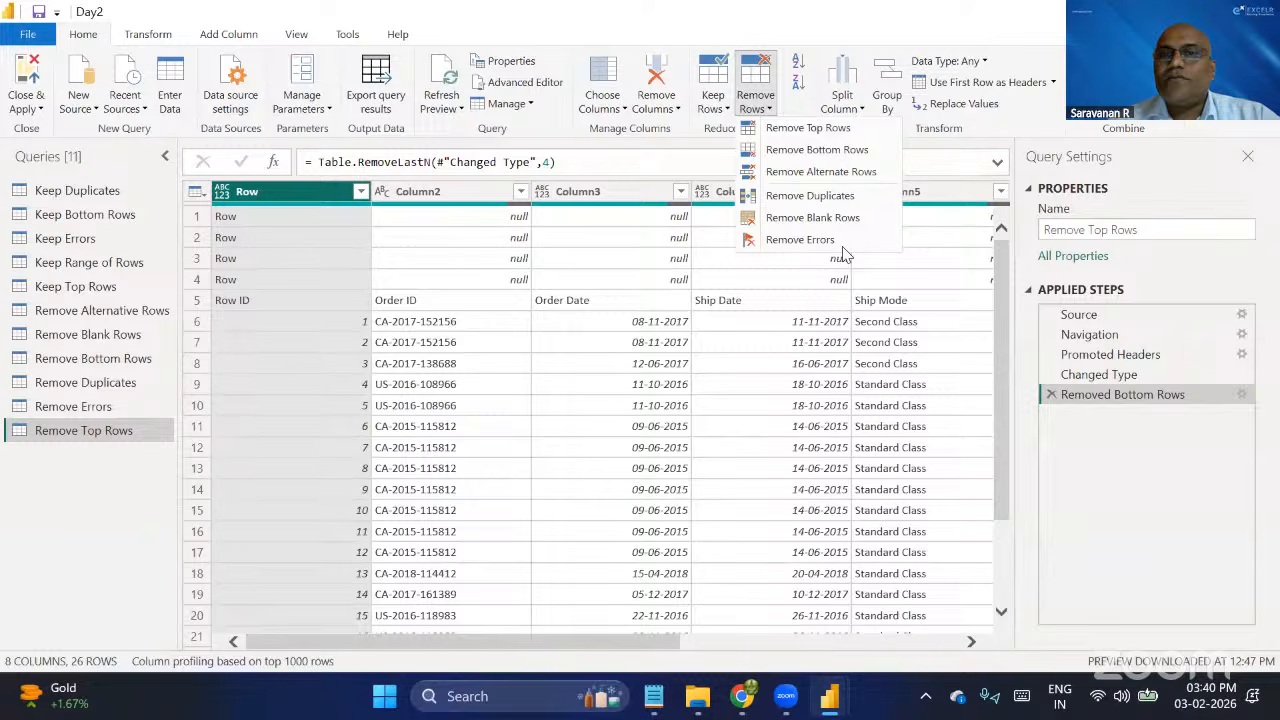
left_click(1145, 443)
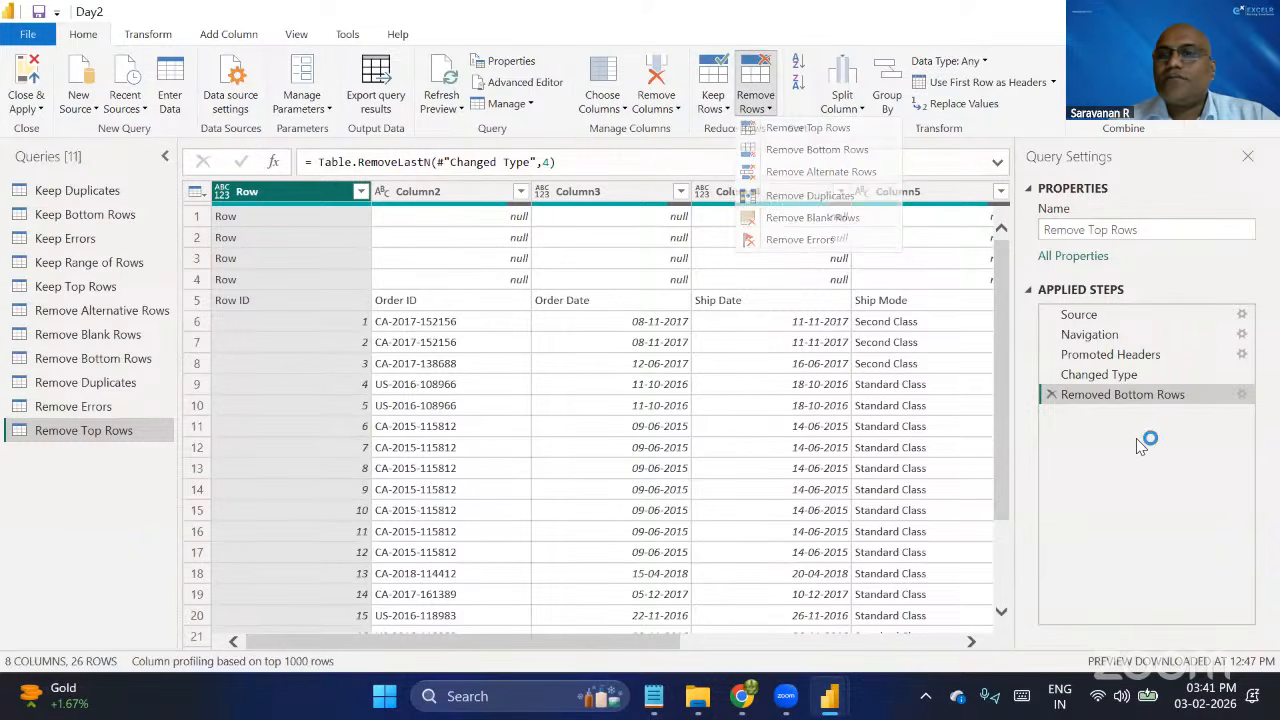
left_click(1051, 394)
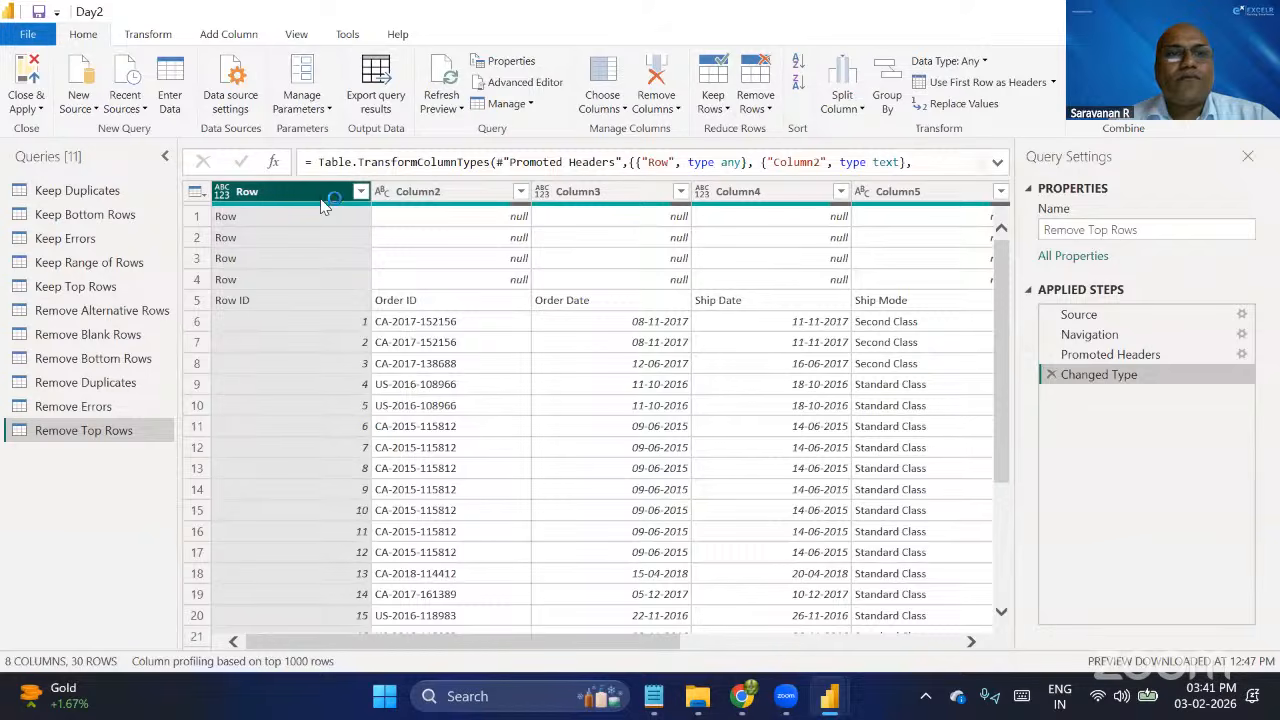
With all columns selected, remove the bottom 4 rows again and delete that Removed Bottom Rows step.
key("ctrl+a")
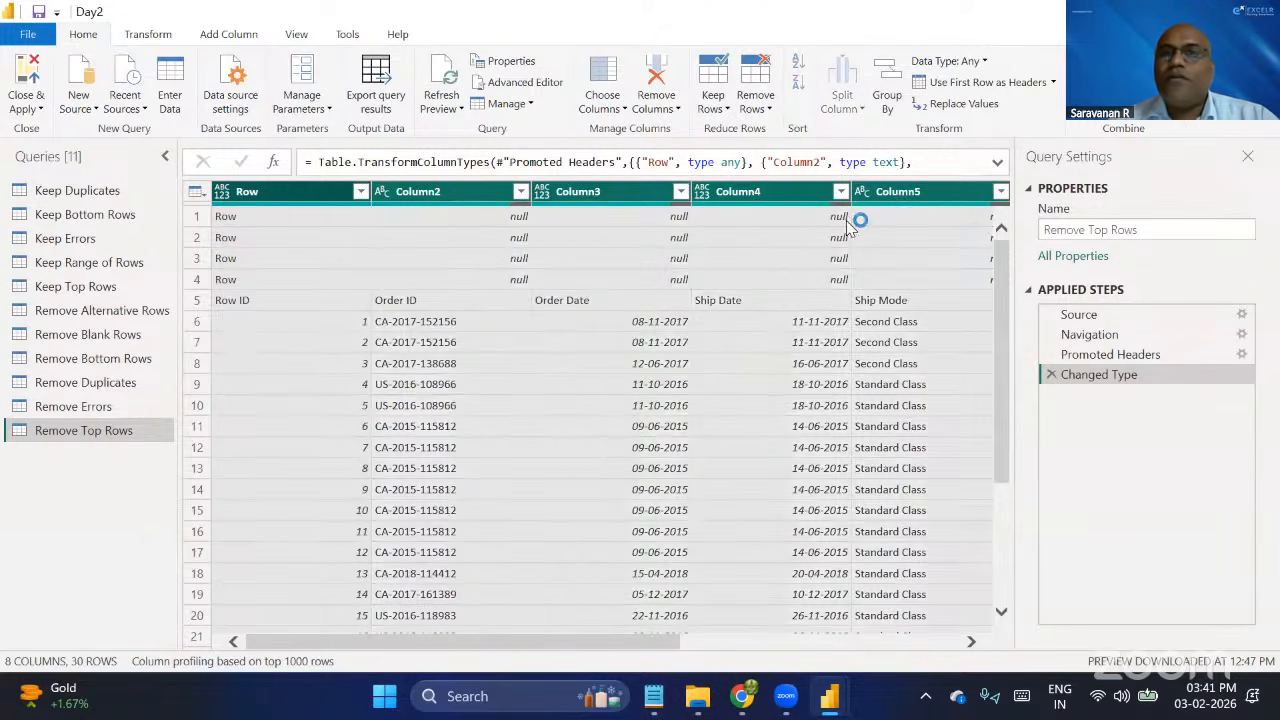
left_click(756, 104)
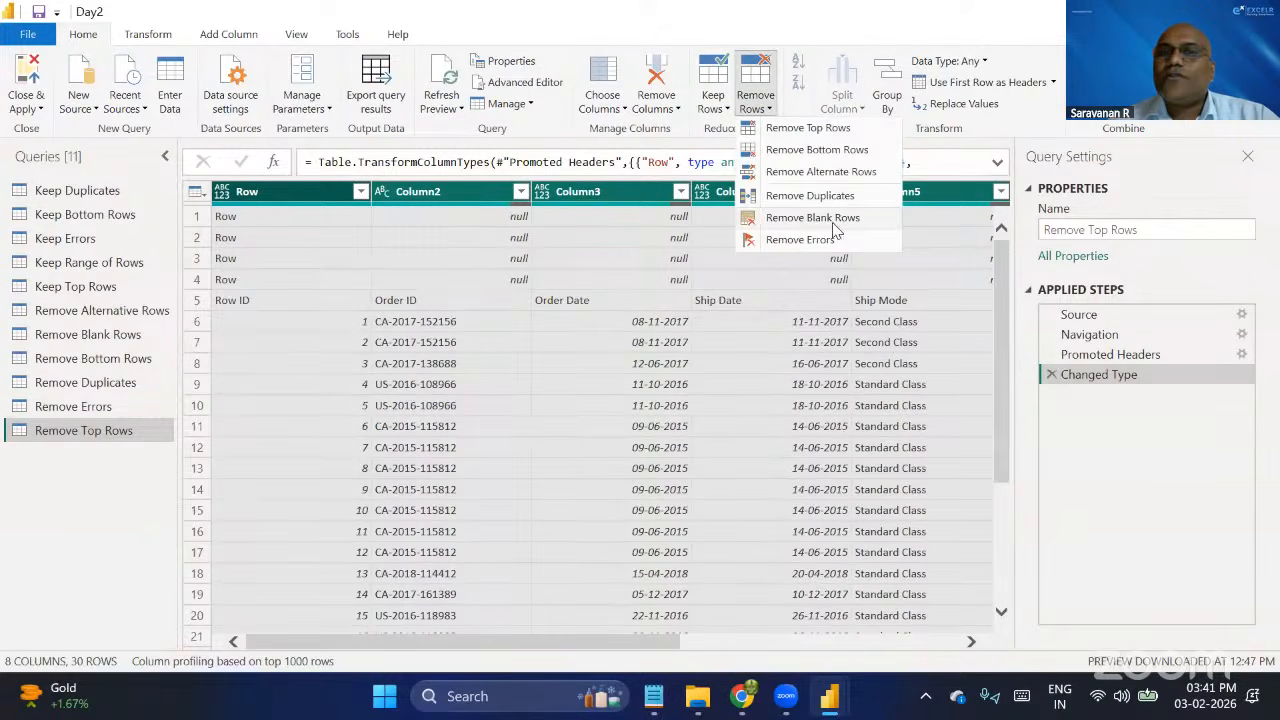
left_click(829, 151)
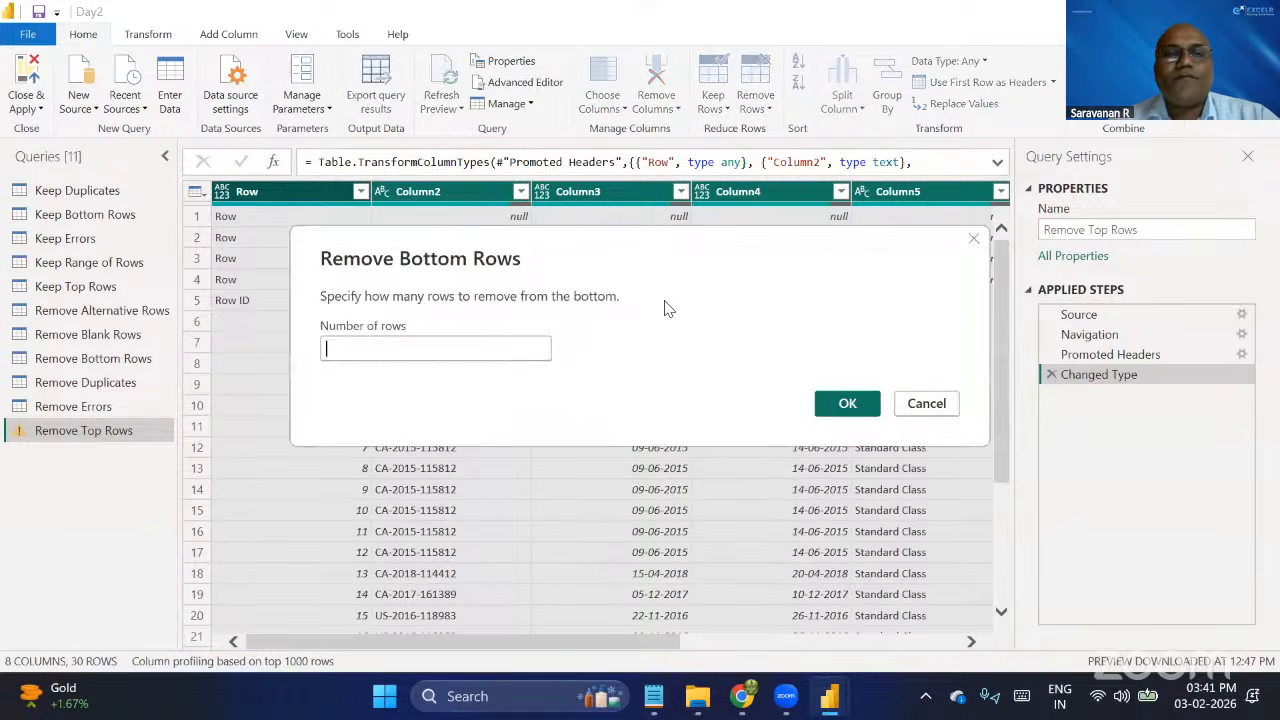
type("4")
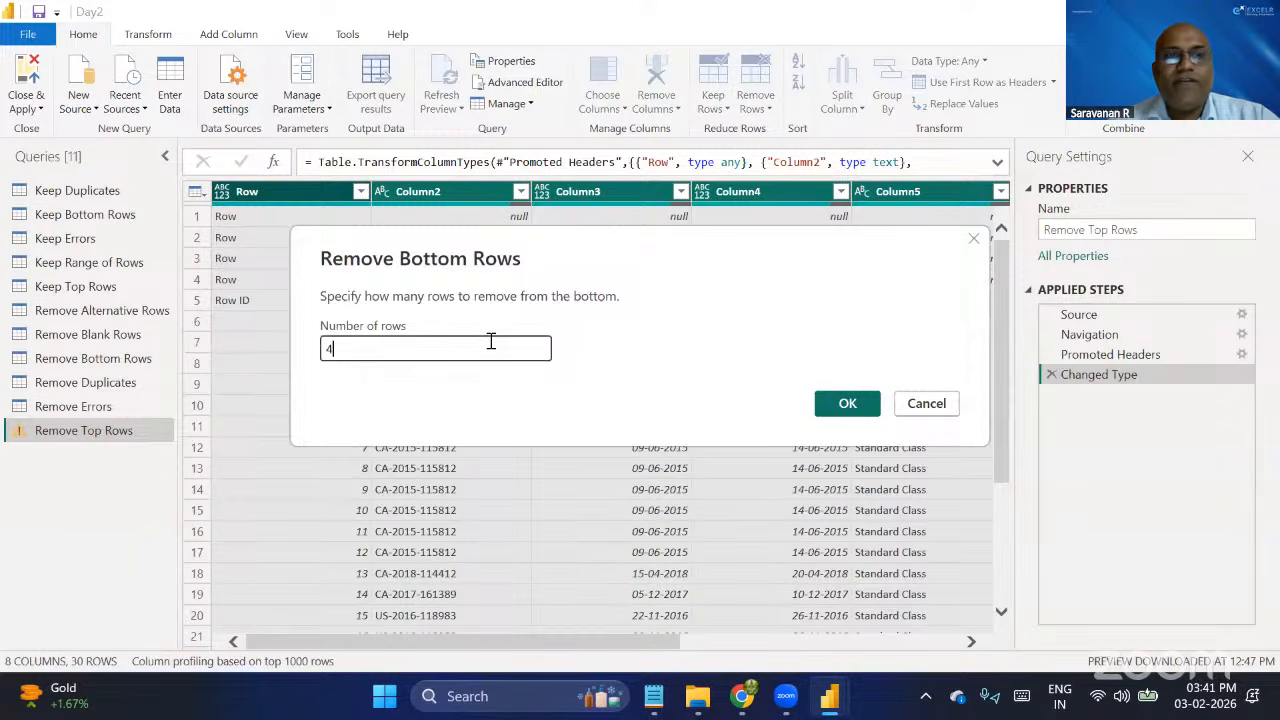
left_click(845, 404)
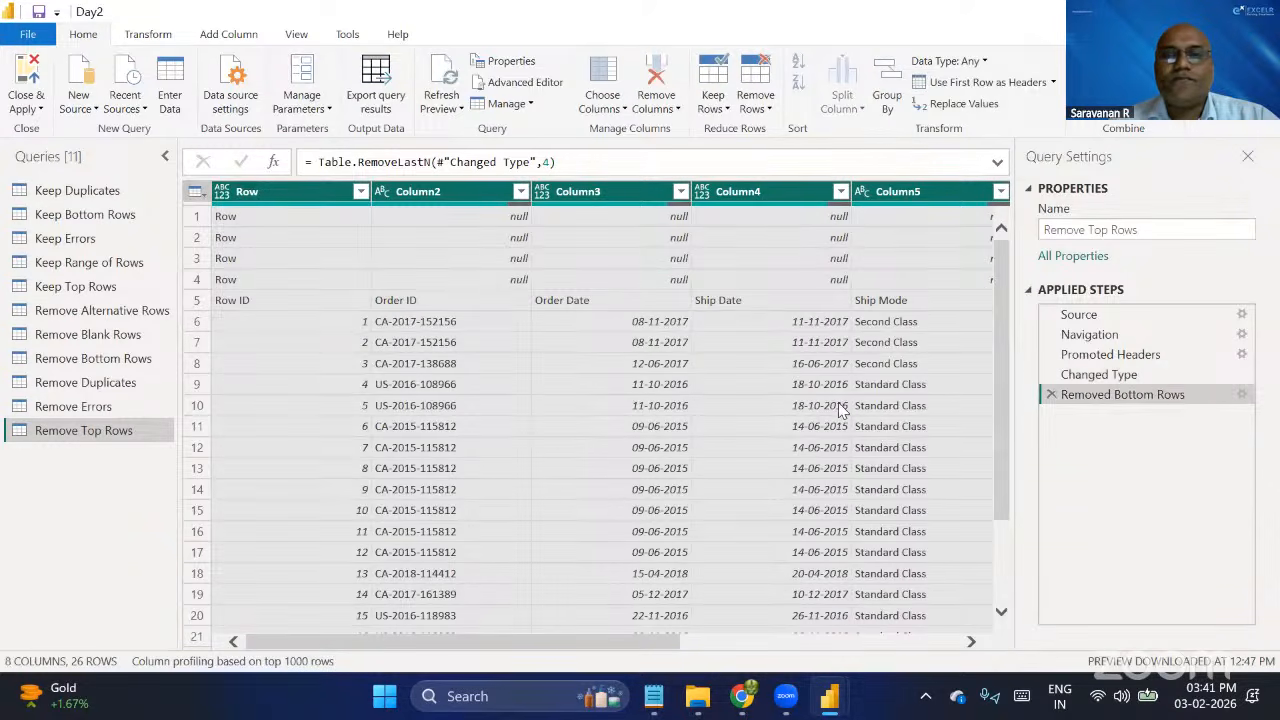
left_click(1052, 395)
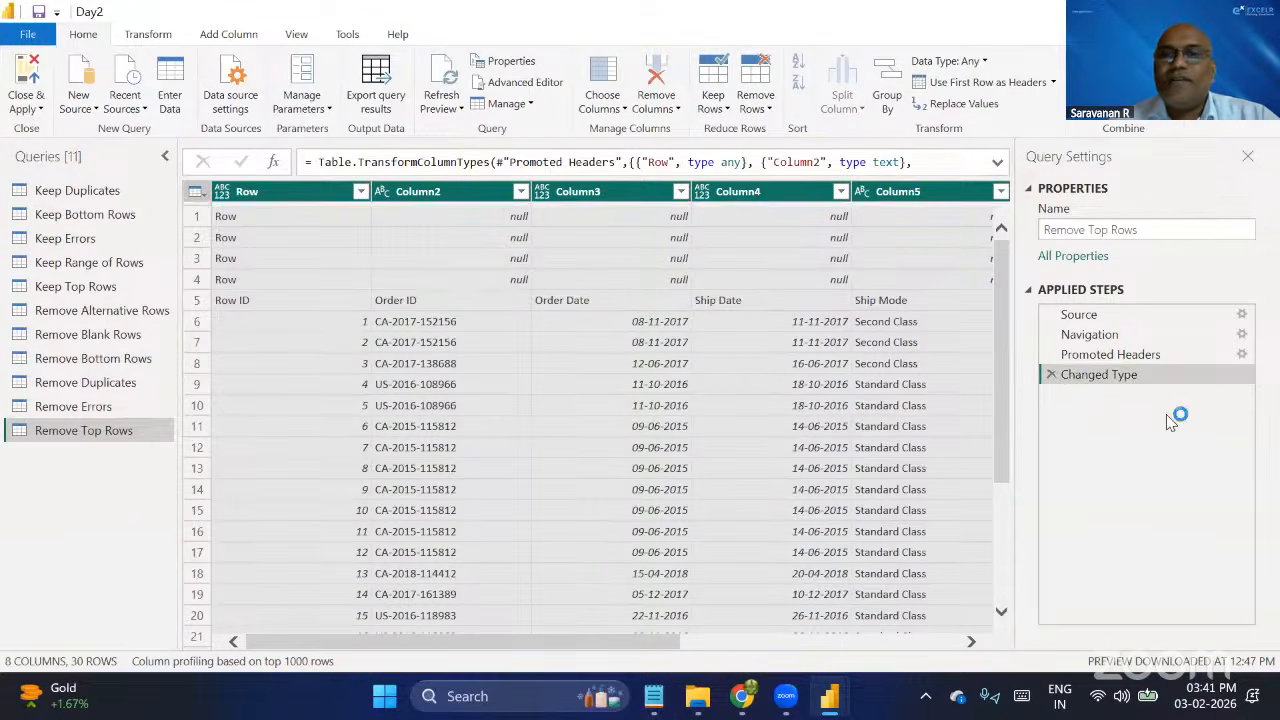
Delete the Changed Type and Promoted Headers steps, and delete the Remove Top Rows query itself.
left_click(1049, 374)
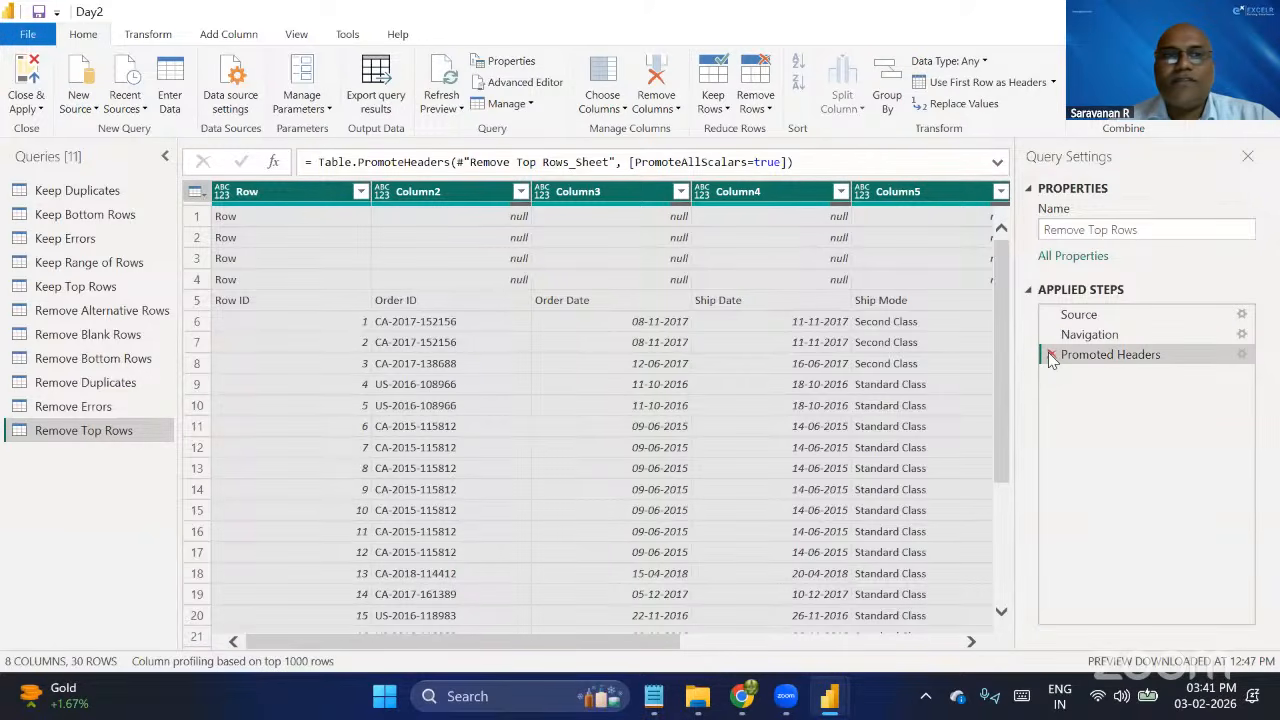
left_click(1049, 354)
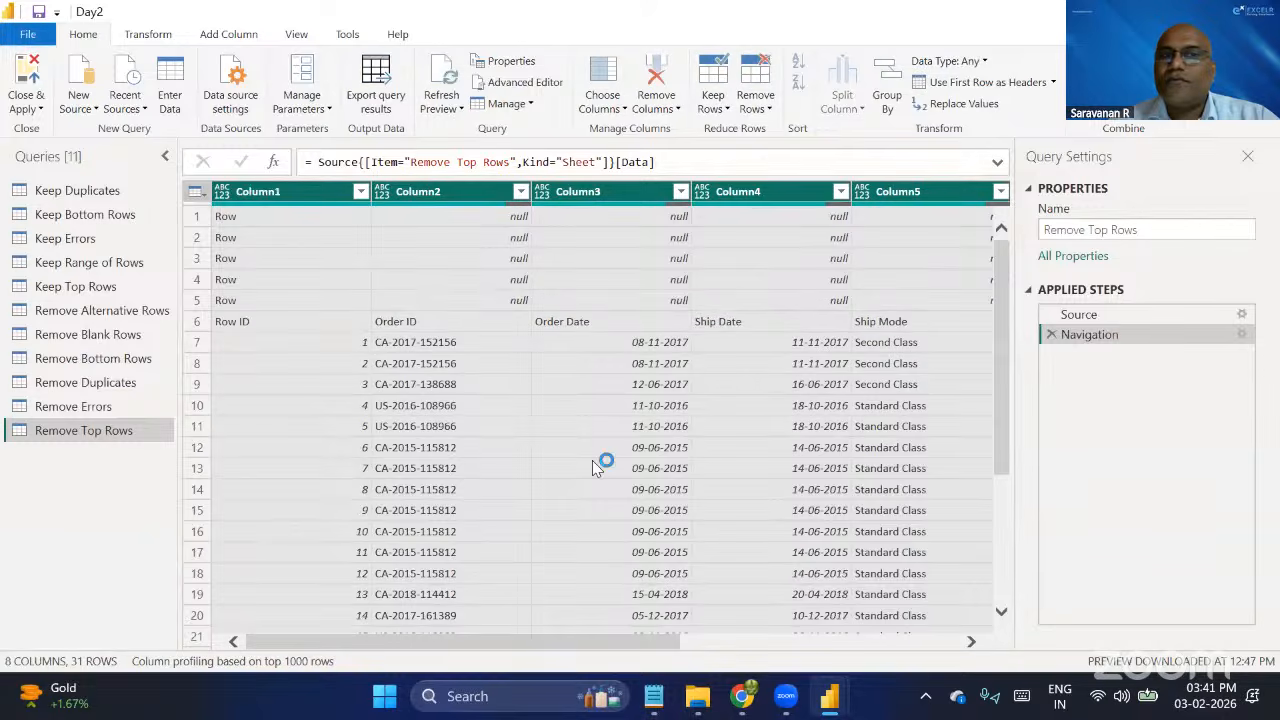
right_click(120, 434)
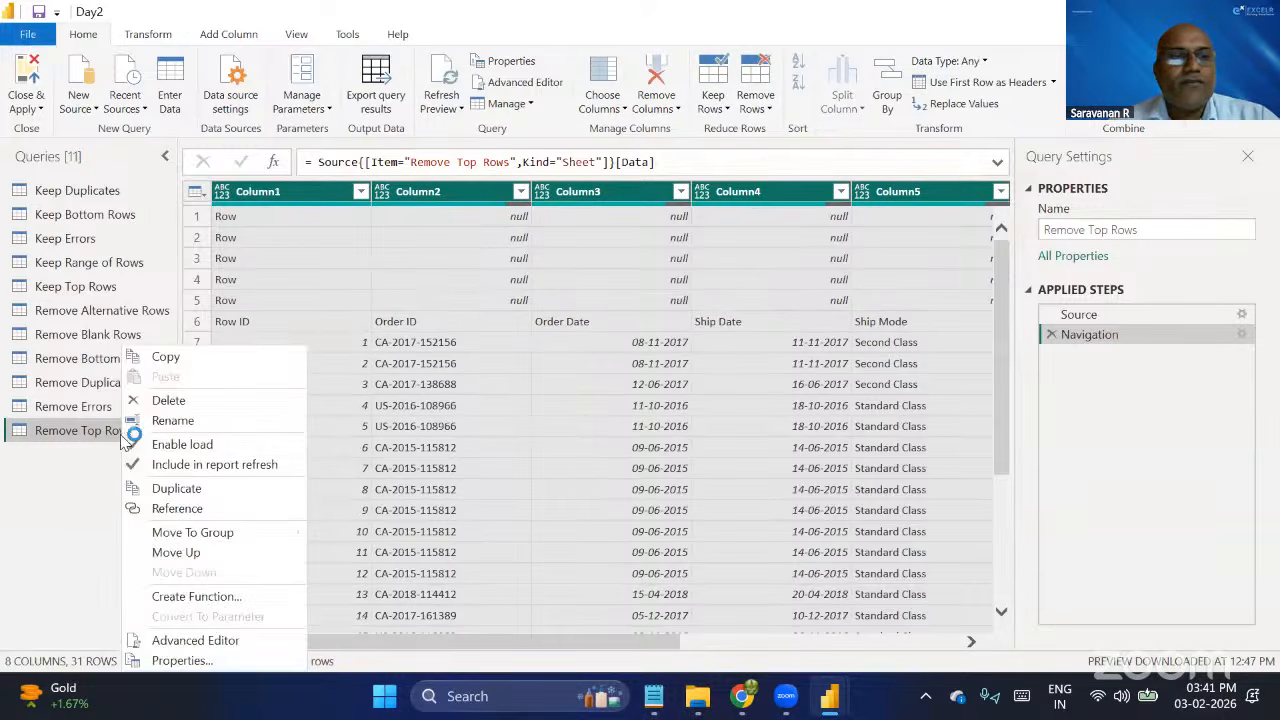
left_click(215, 400)
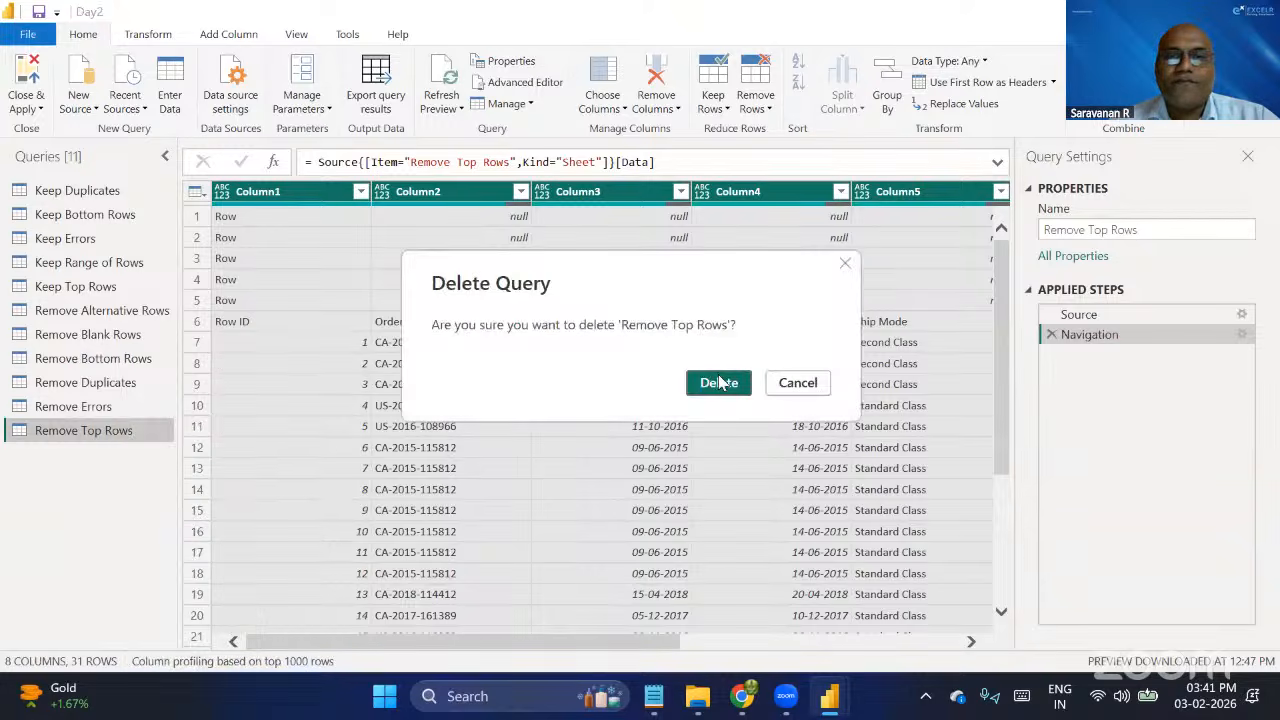
left_click(719, 383)
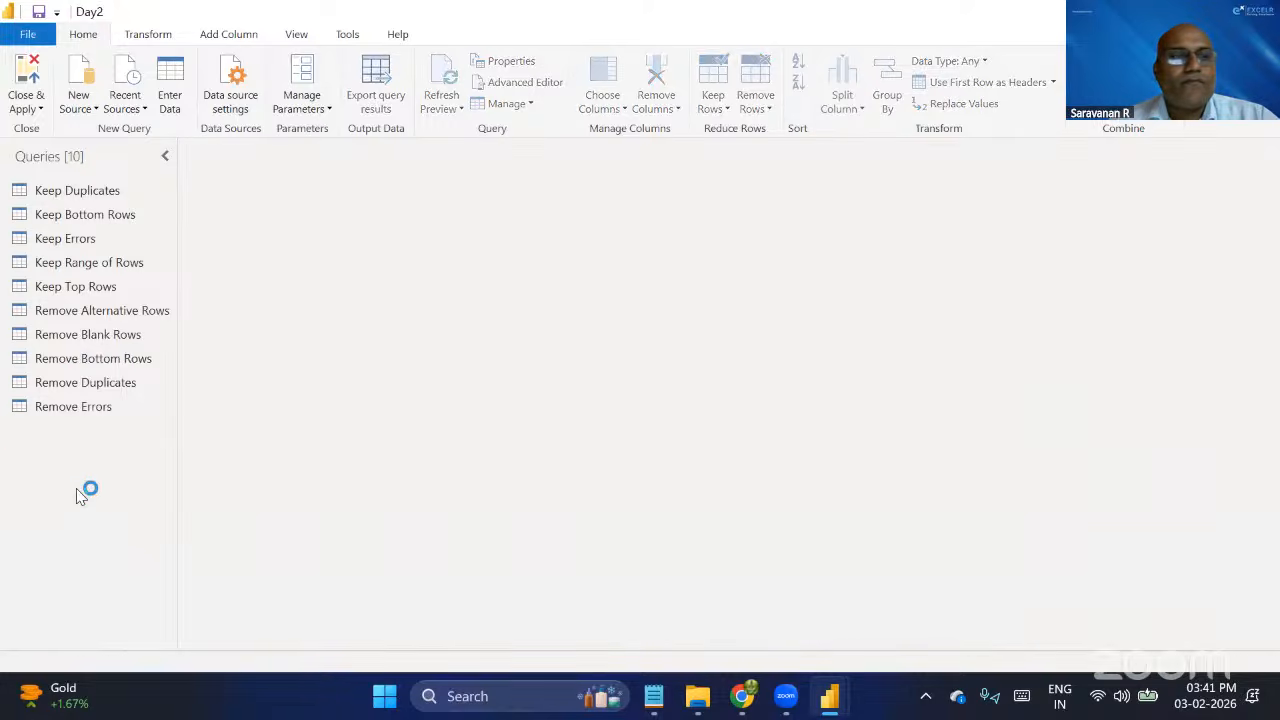
Import the Remove Top Rows sheet from the 1.Reduce Rows Excel workbook in PQ Data as a new query.
right_click(76, 486)
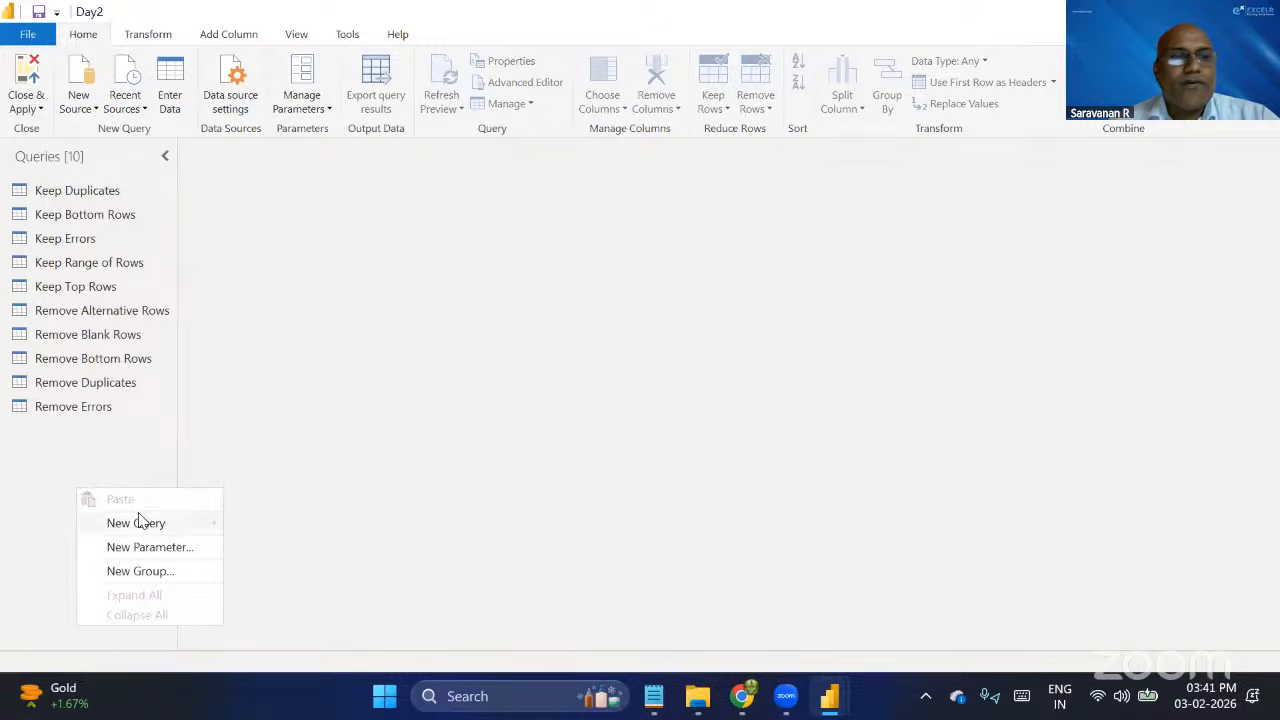
mouse_move(140, 523)
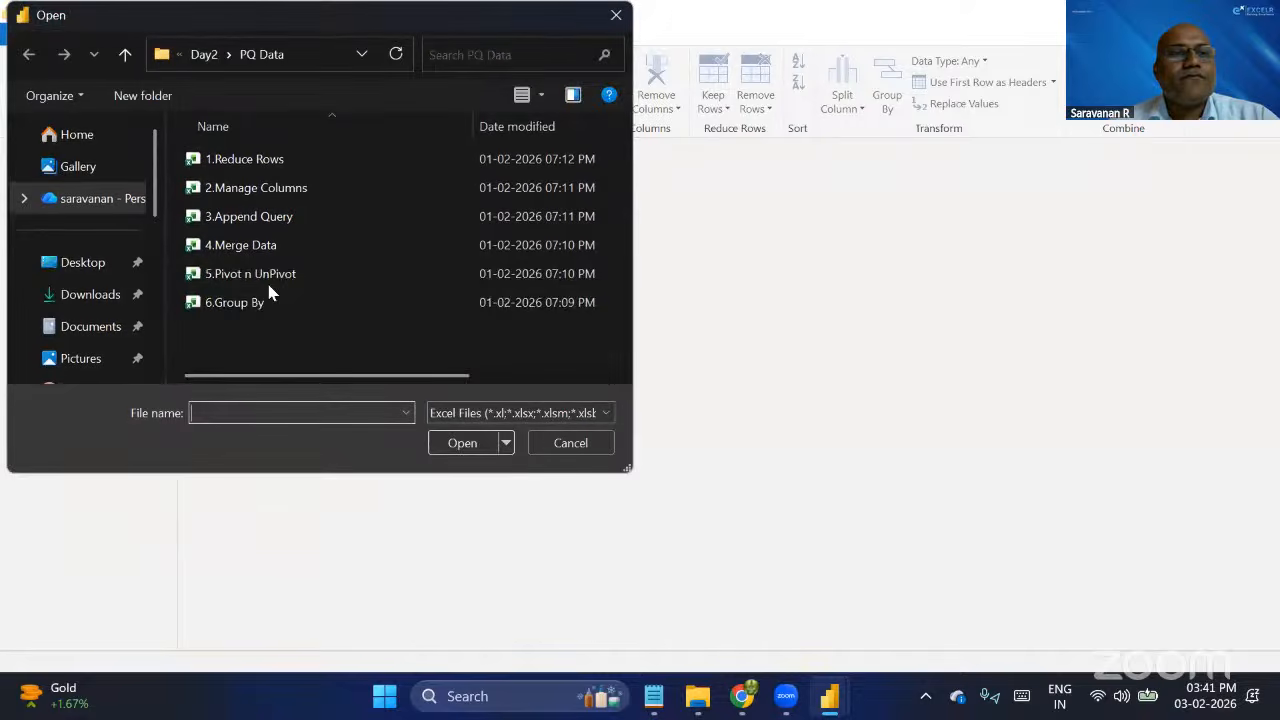
left_click(281, 166)
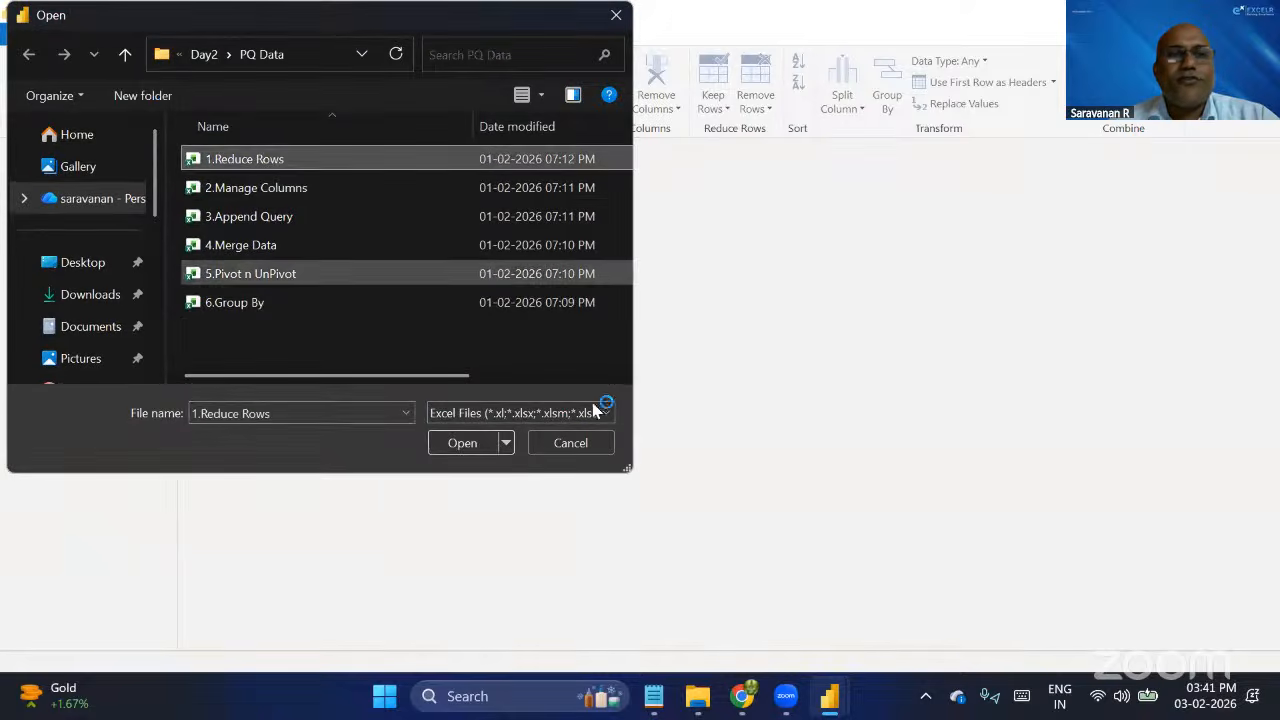
left_click(470, 443)
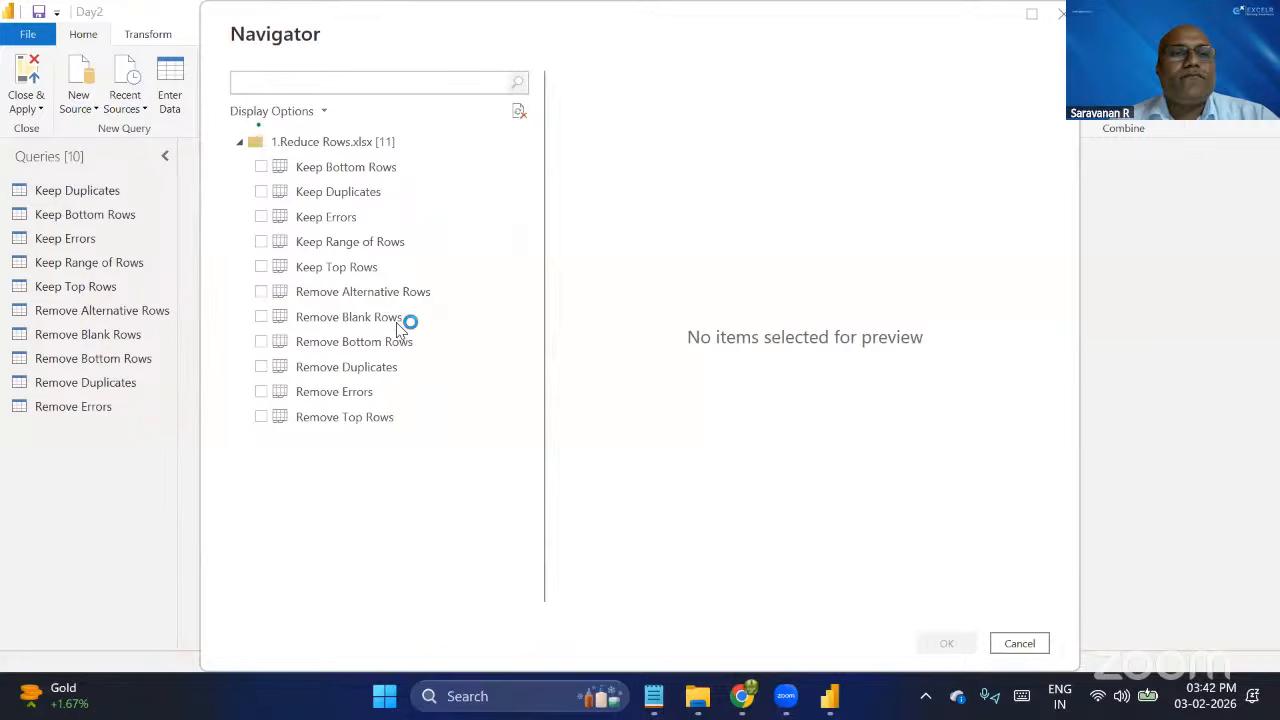
left_click(260, 418)
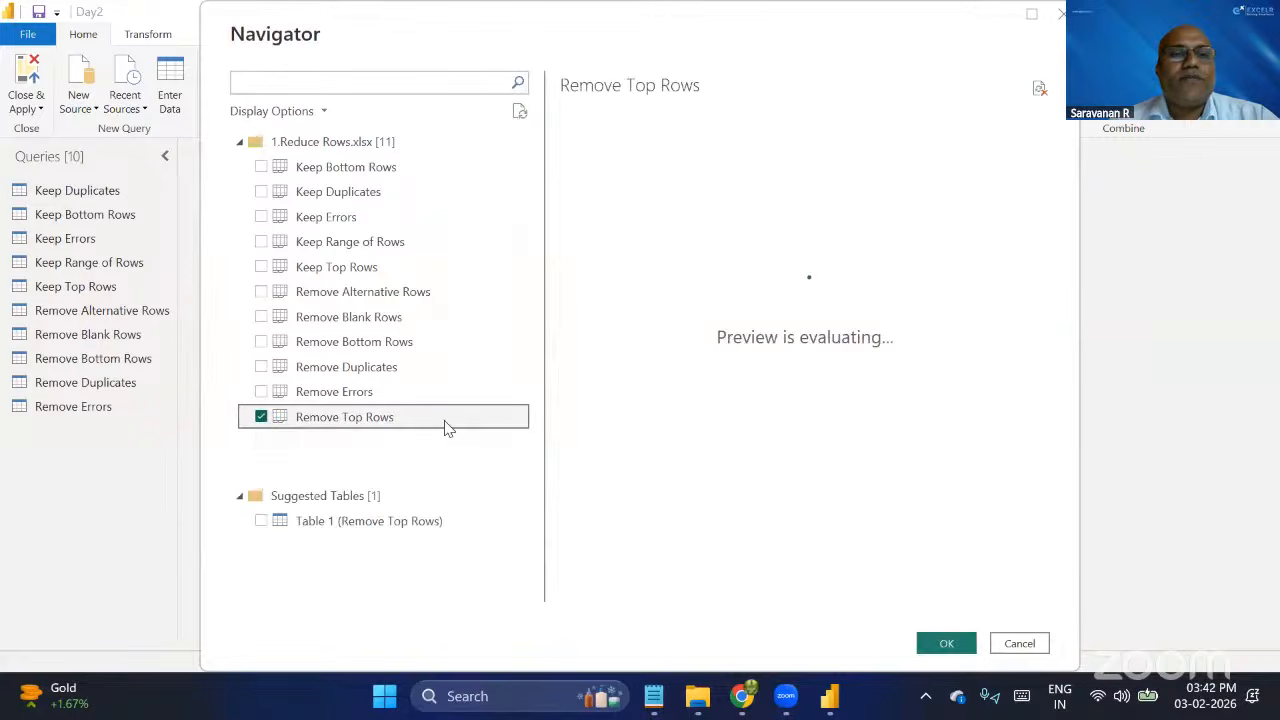
left_click(948, 645)
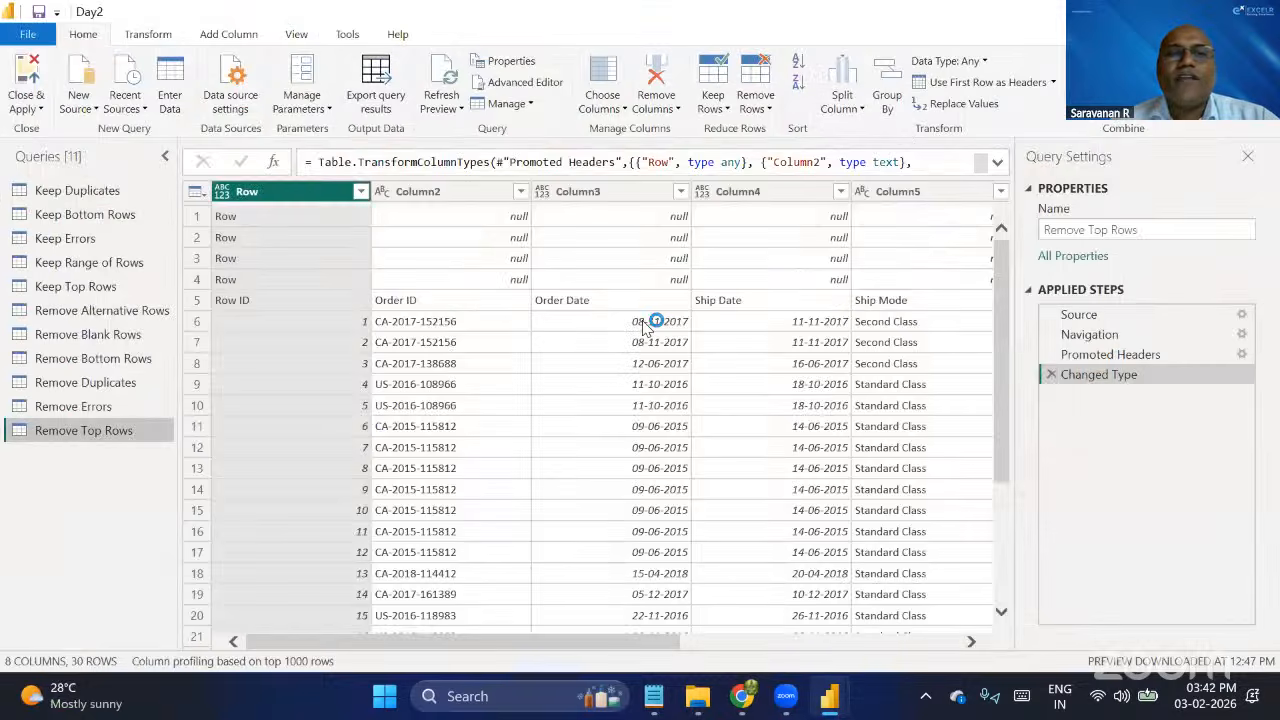
Remove the top 4 rows from the Remove Top Rows query and use the first row as headers.
left_click(770, 108)
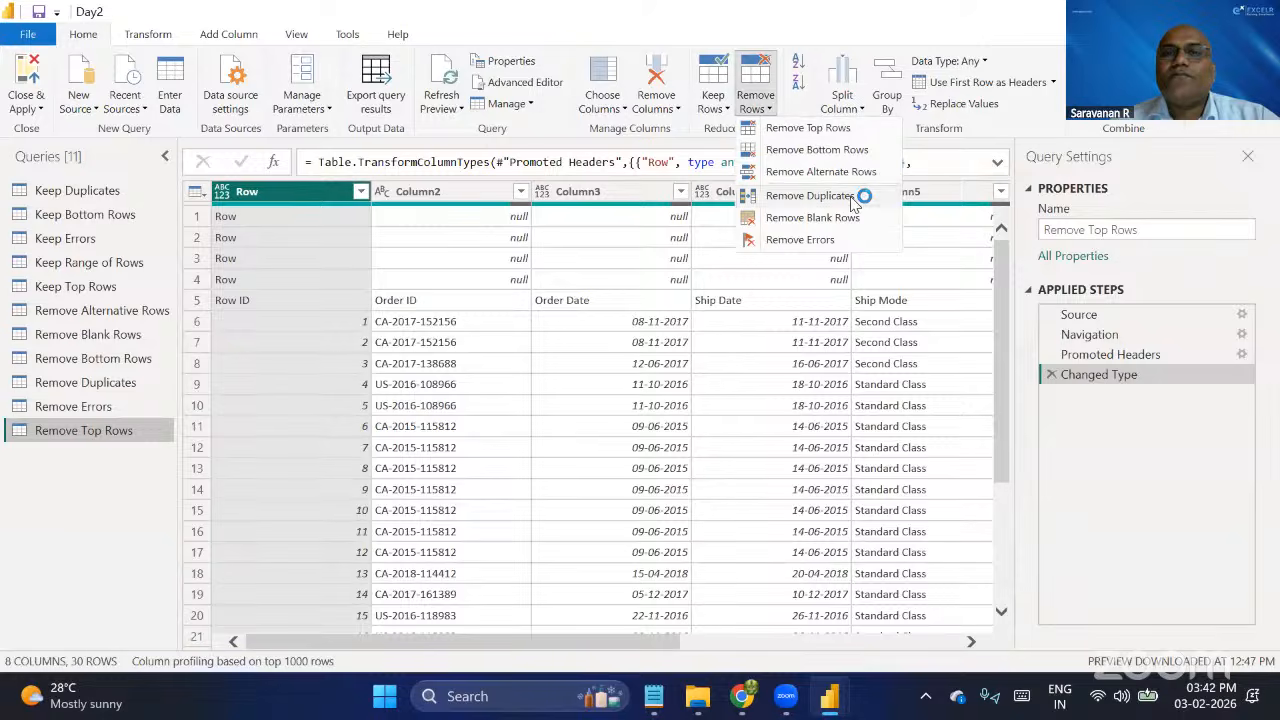
left_click(806, 129)
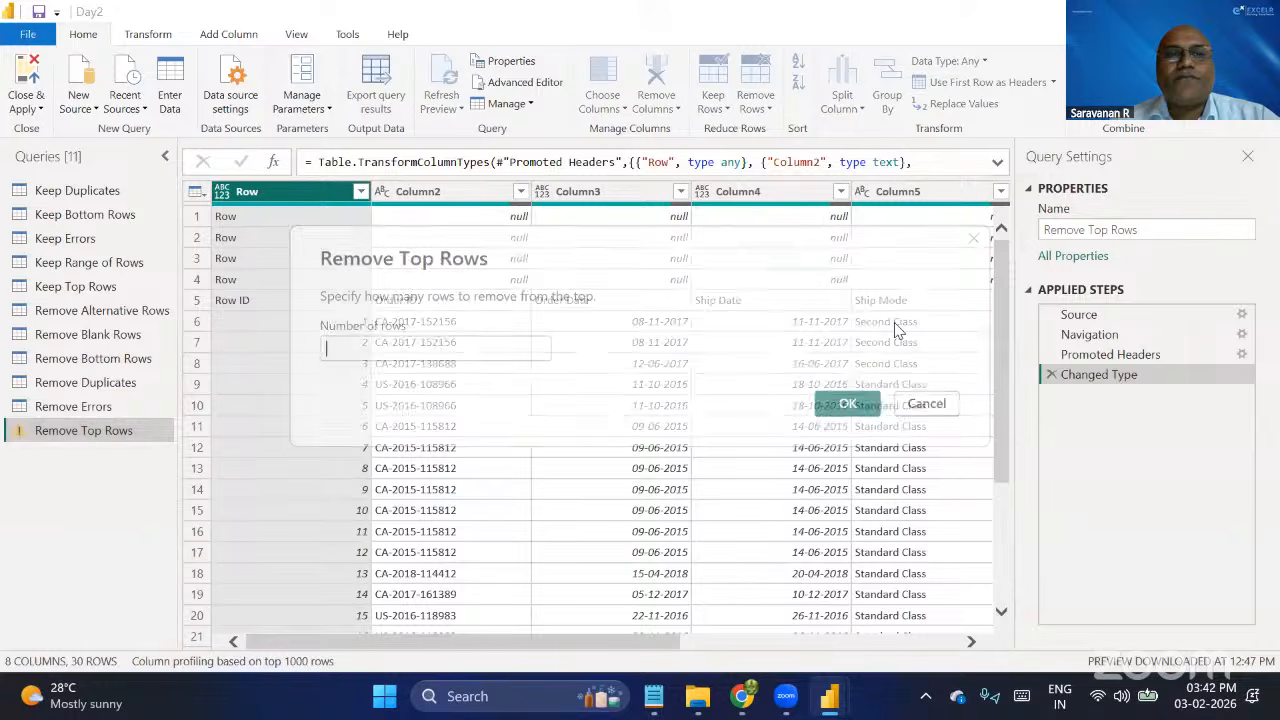
left_click(389, 348)
type("4")
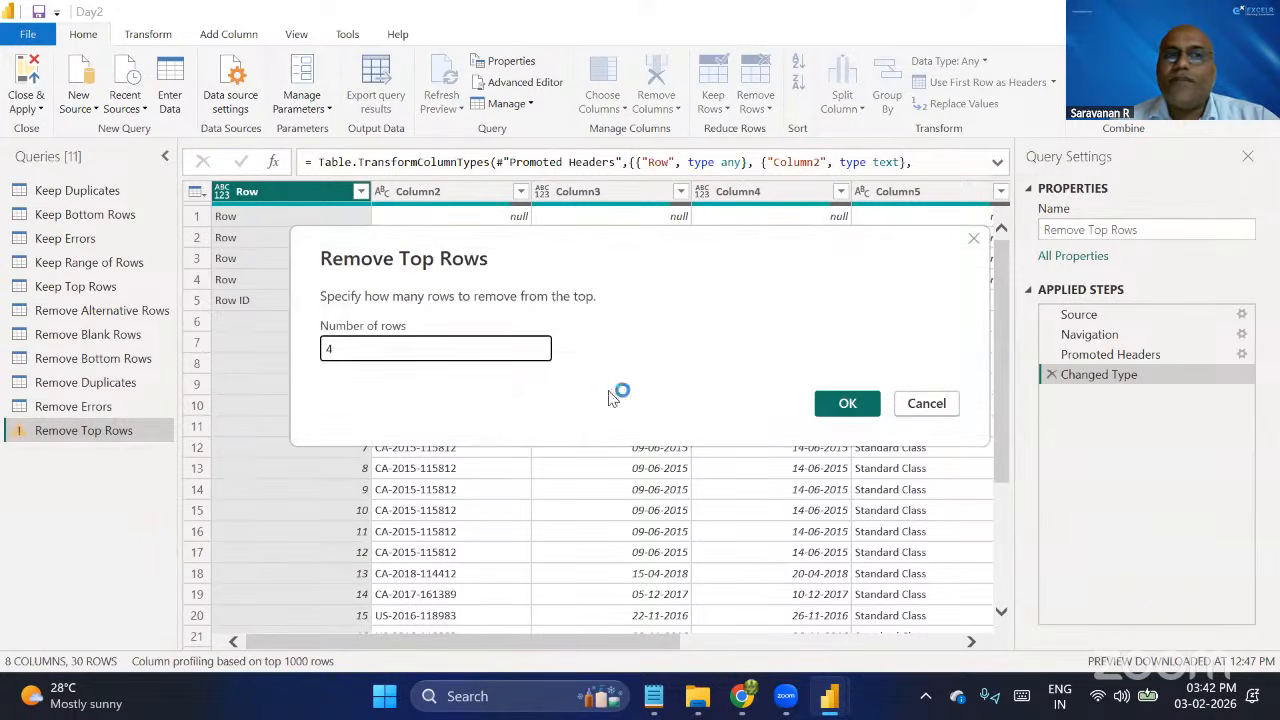
left_click(849, 403)
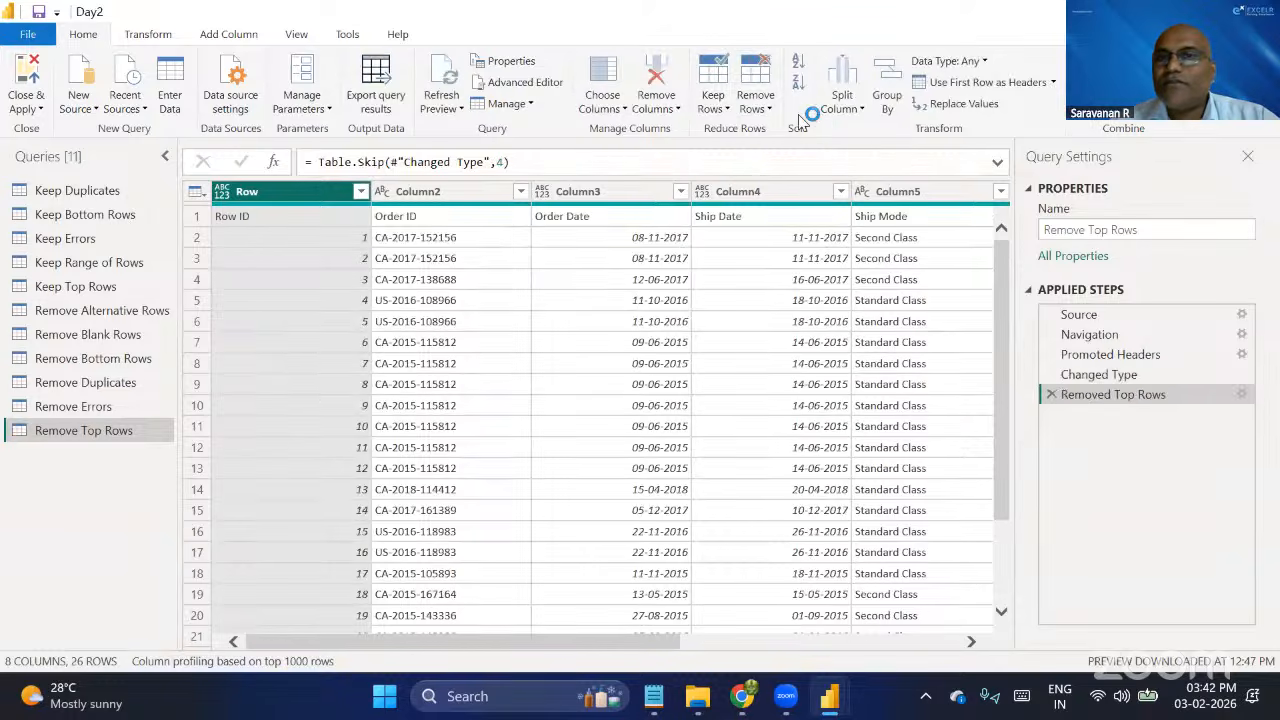
left_click(1038, 88)
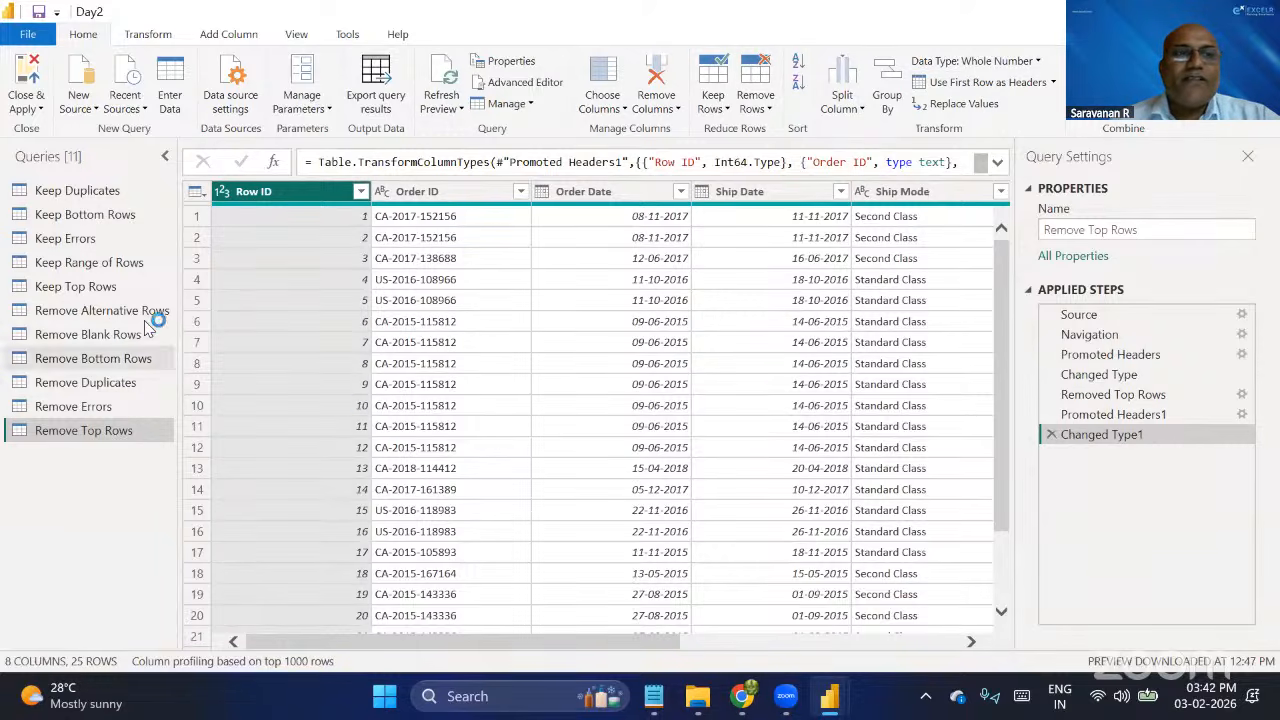
Rename the Remove Top Rows query to Removing Top Rows.
double_click(128, 430)
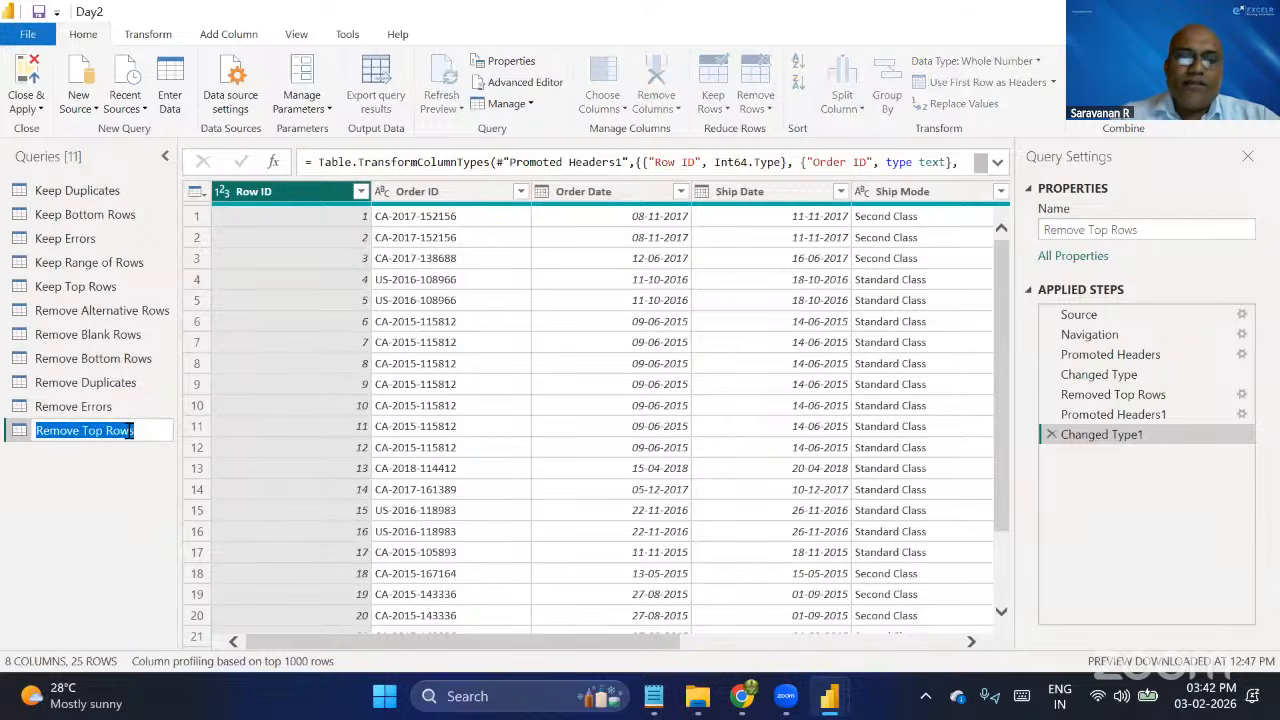
type("R")
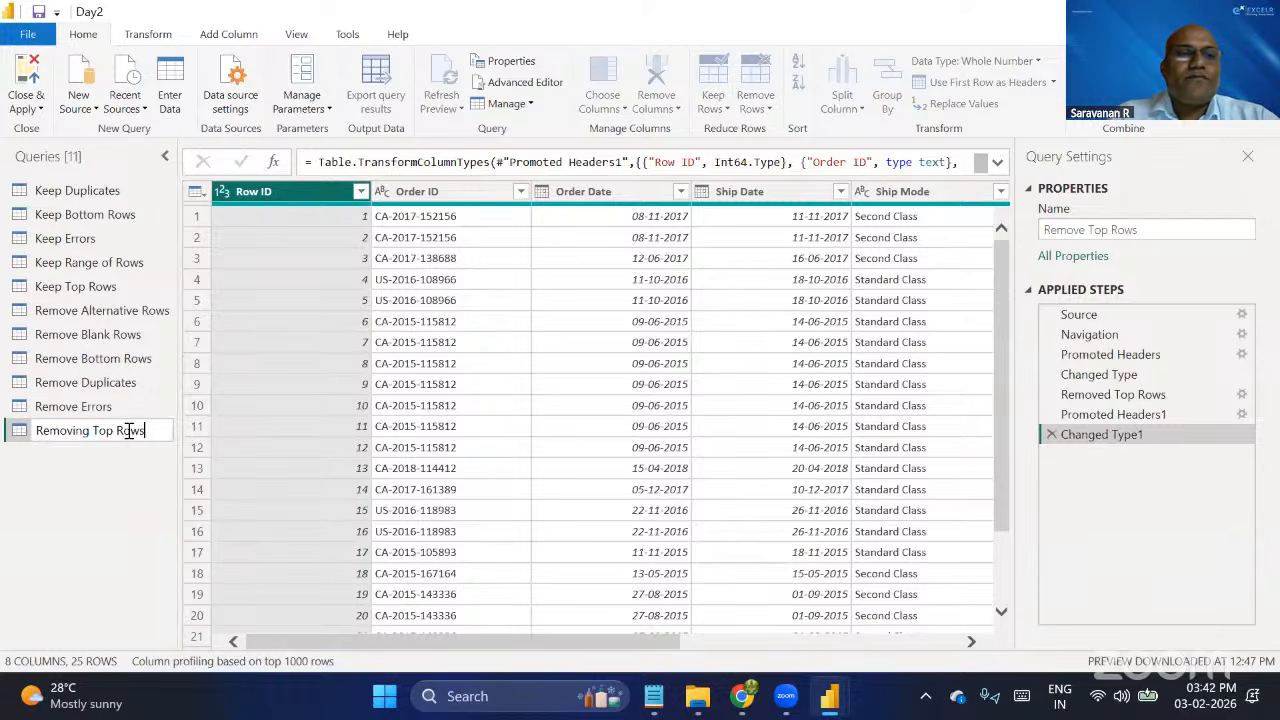
type("emoving Top Rows")
key("Return")
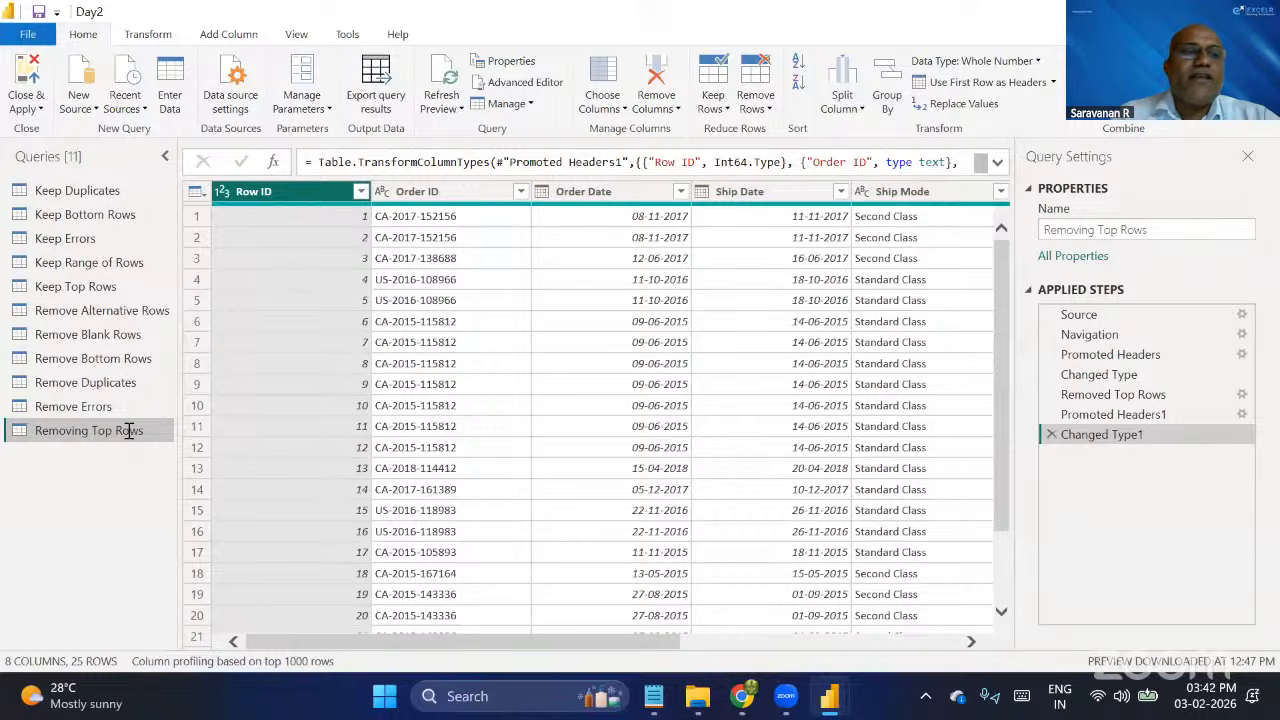
Change the Removing Top Rows query's name back to Remove Top Rows.
double_click(128, 430)
type("Remove")
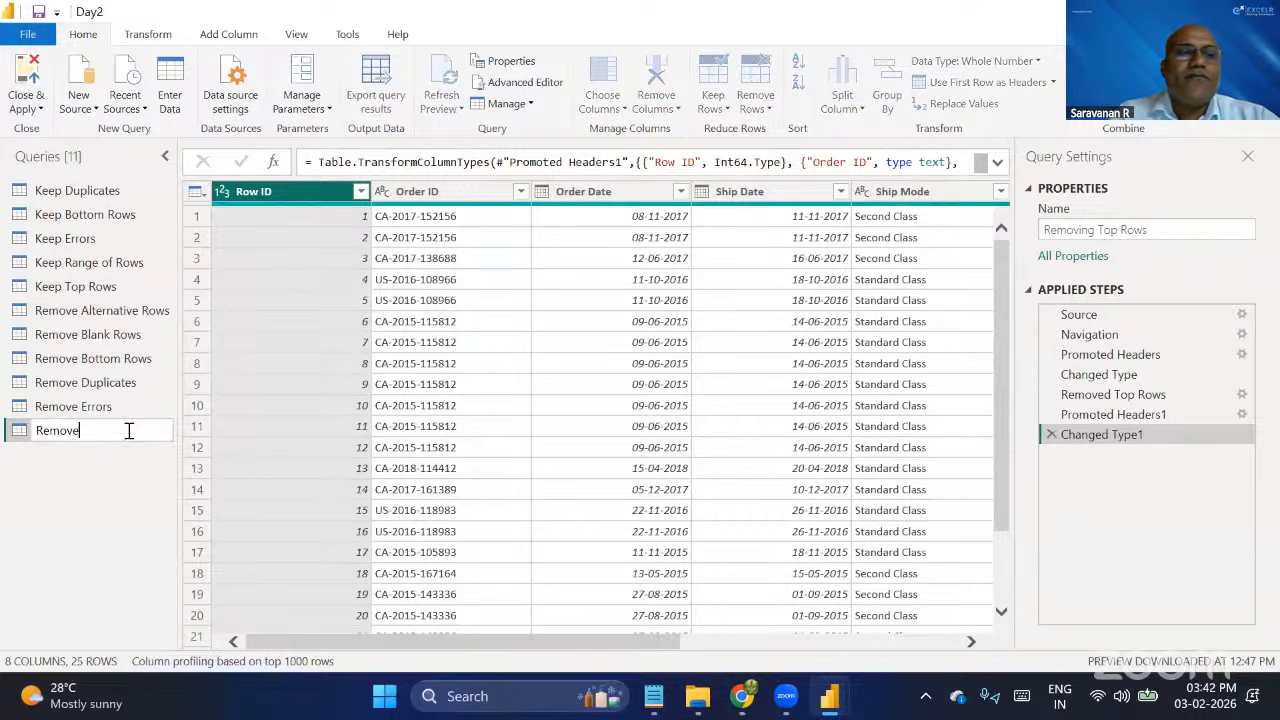
type(" Top Rows")
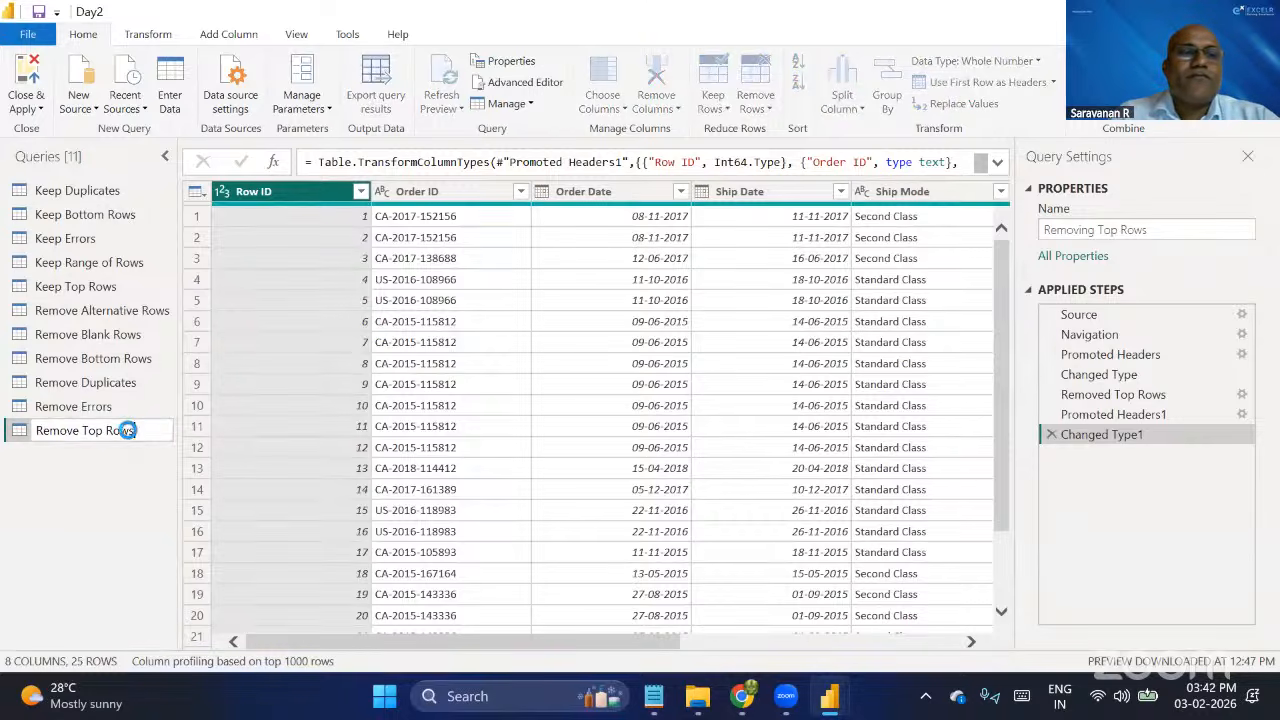
key("Return")
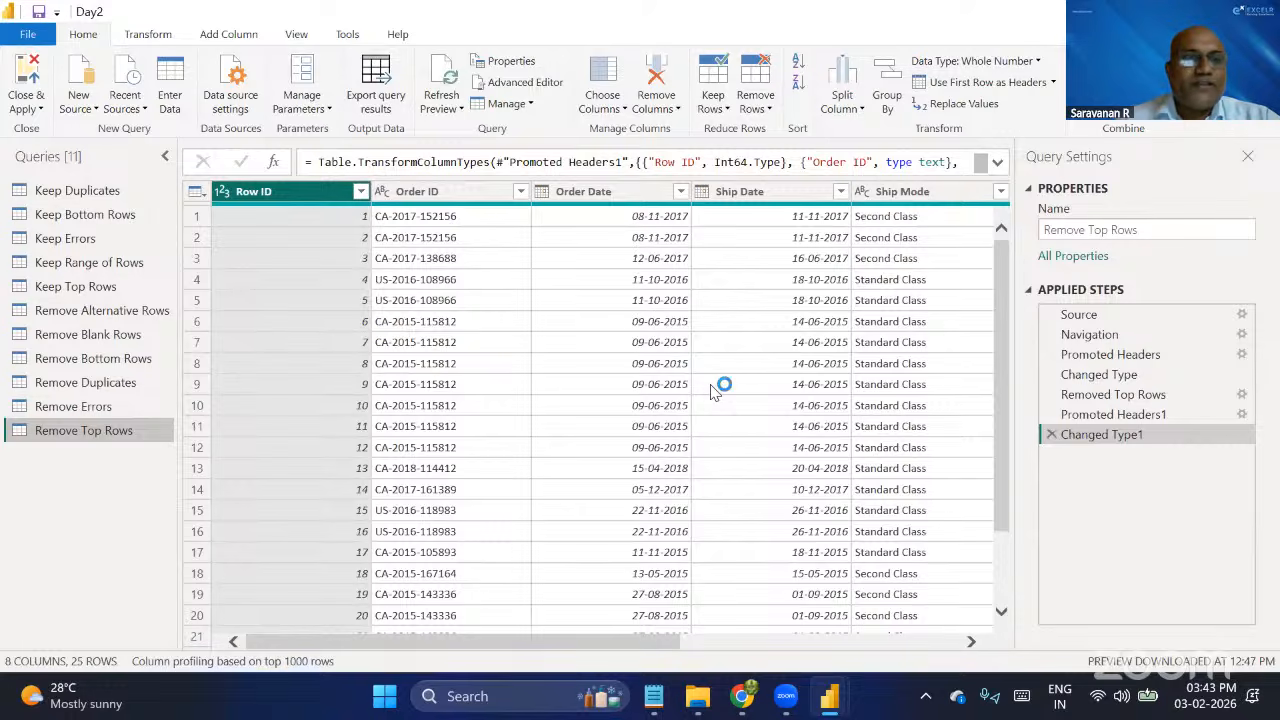
Look over the Excel workbooks in the PQ Data folder in File Explorer, and return to Power BI.
left_click(705, 700)
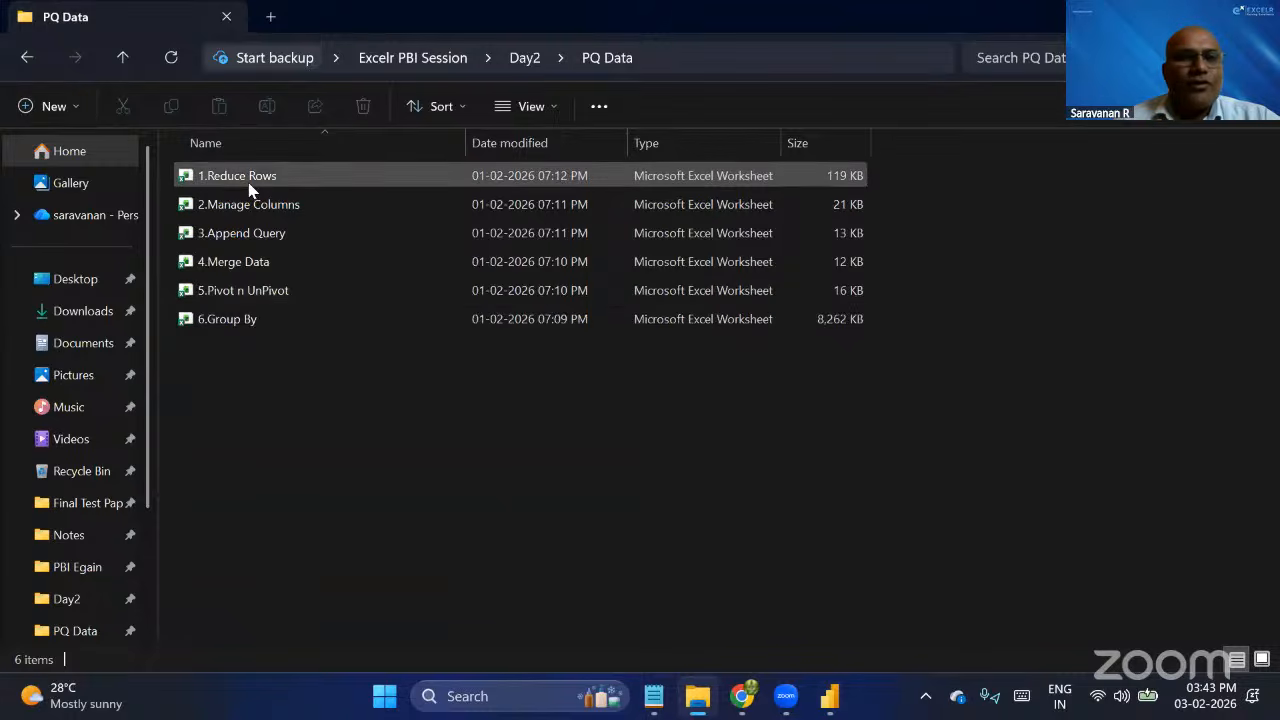
double_click(256, 263)
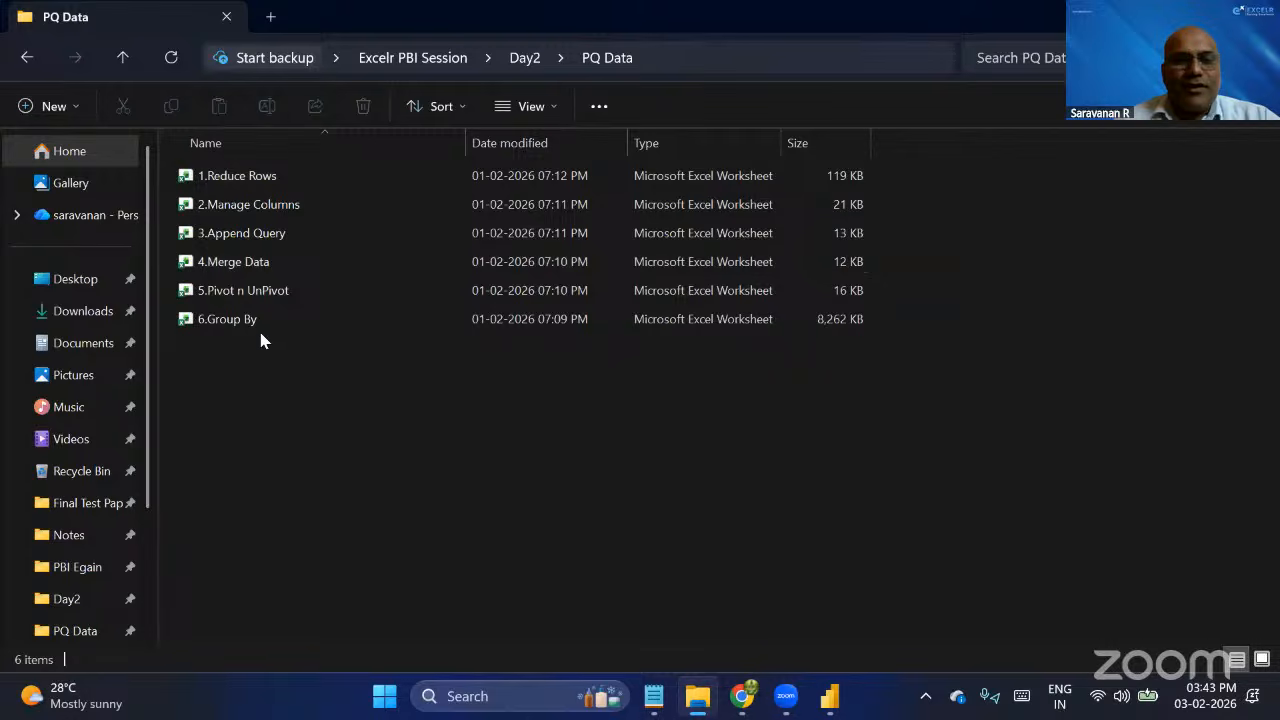
key("alt+Tab")
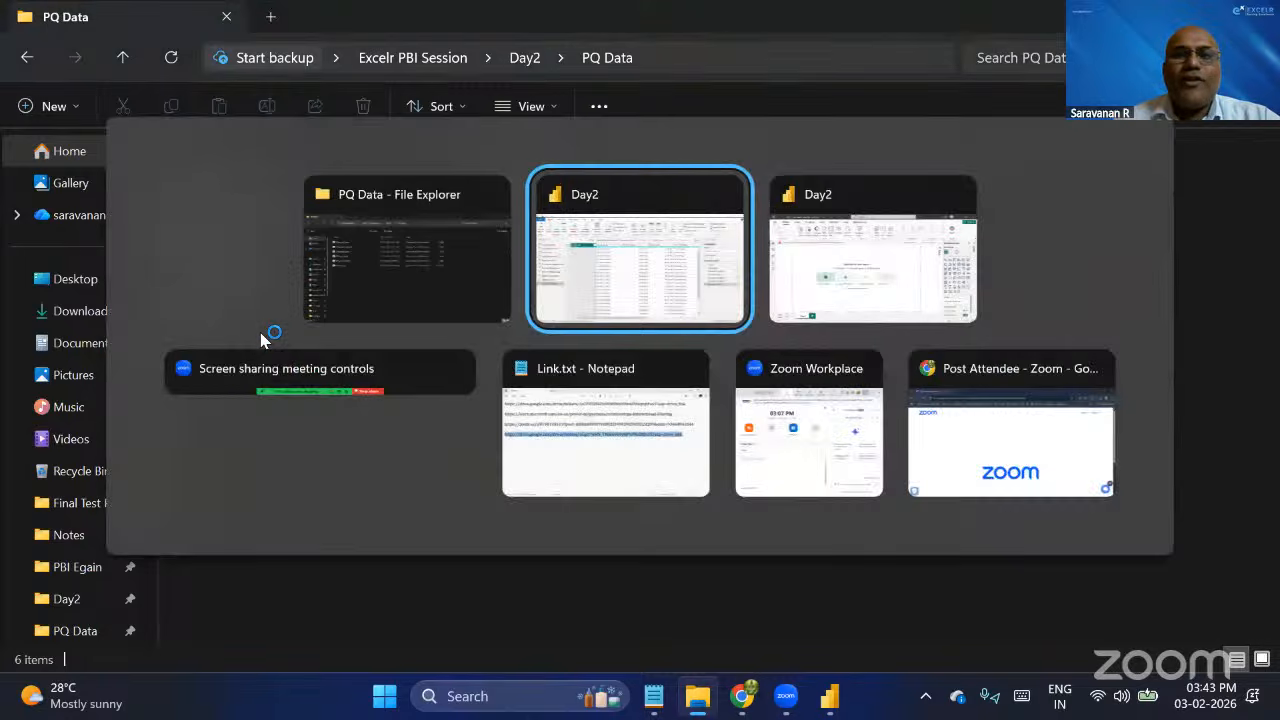
key("alt+Tab")
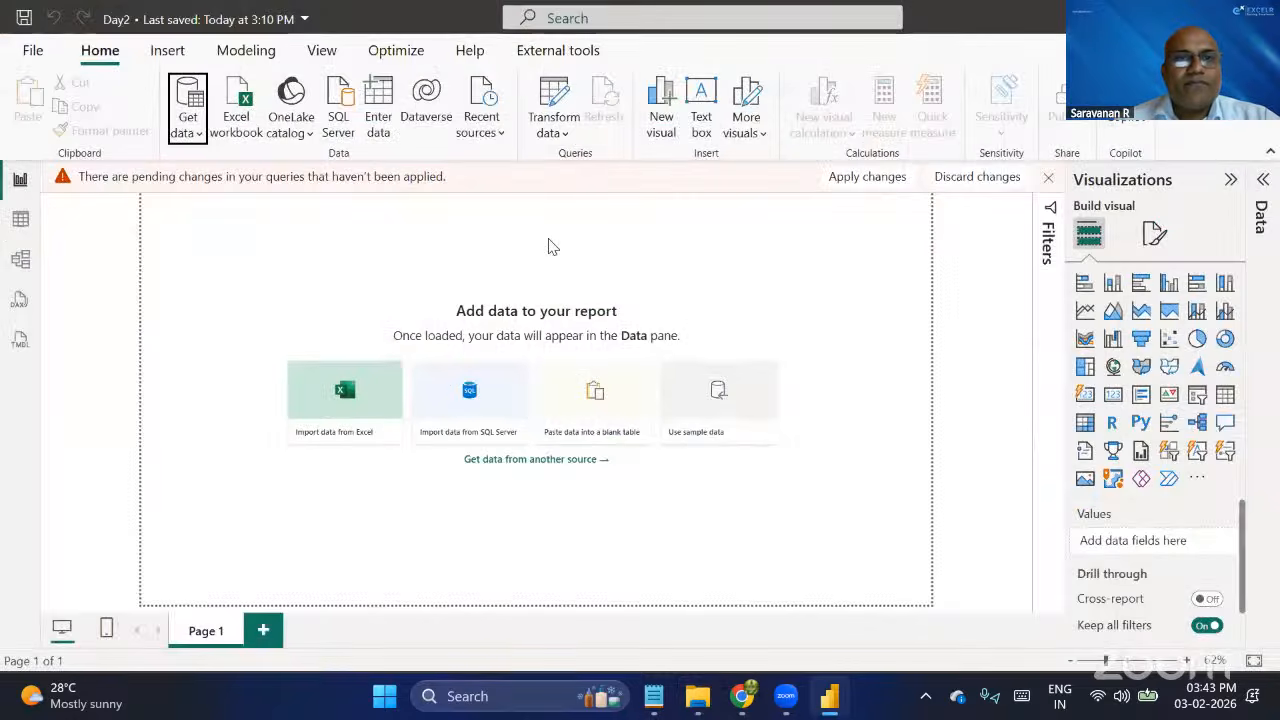
key("alt+Tab")
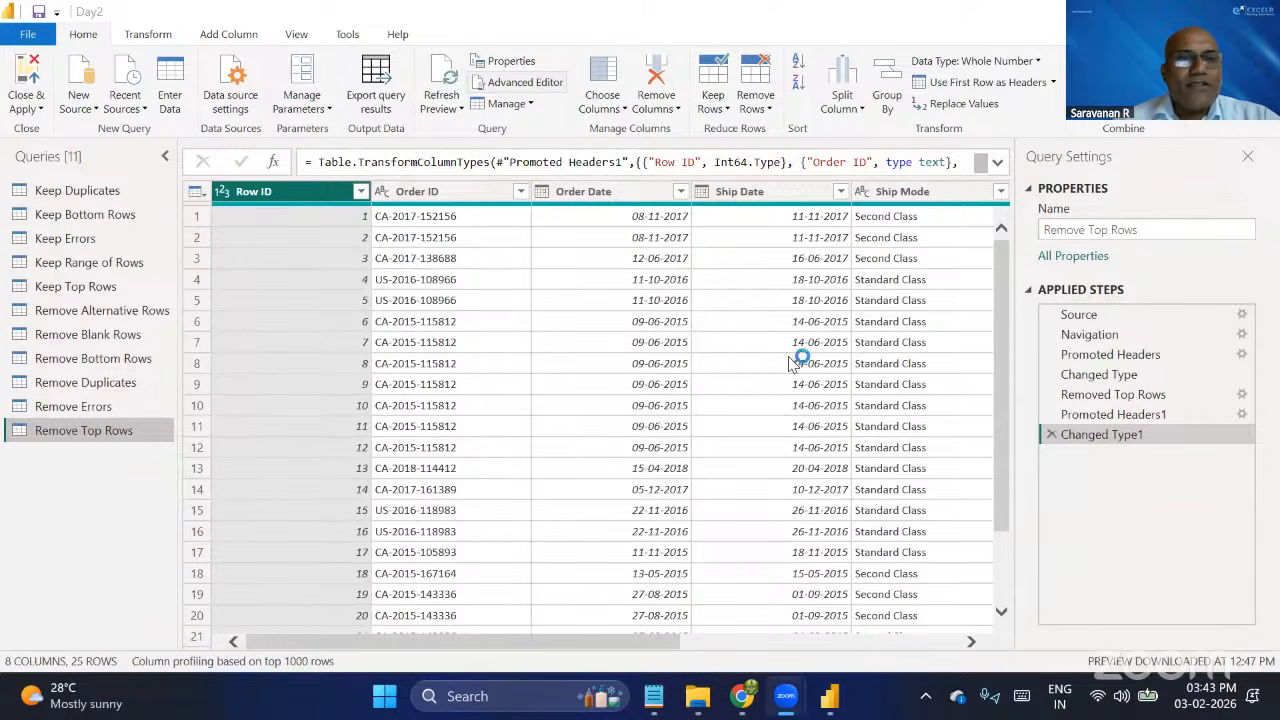
Review the source types available for adding another query, both from the query list and through New Source.
right_click(80, 494)
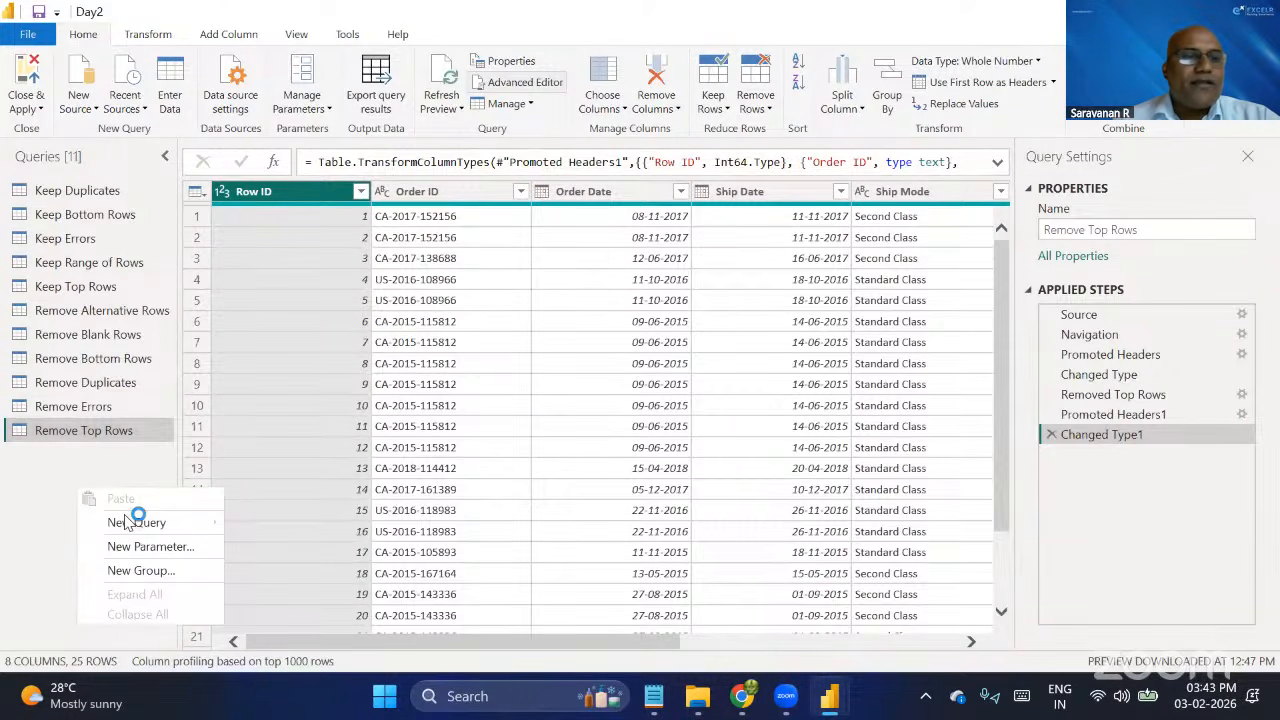
mouse_move(133, 522)
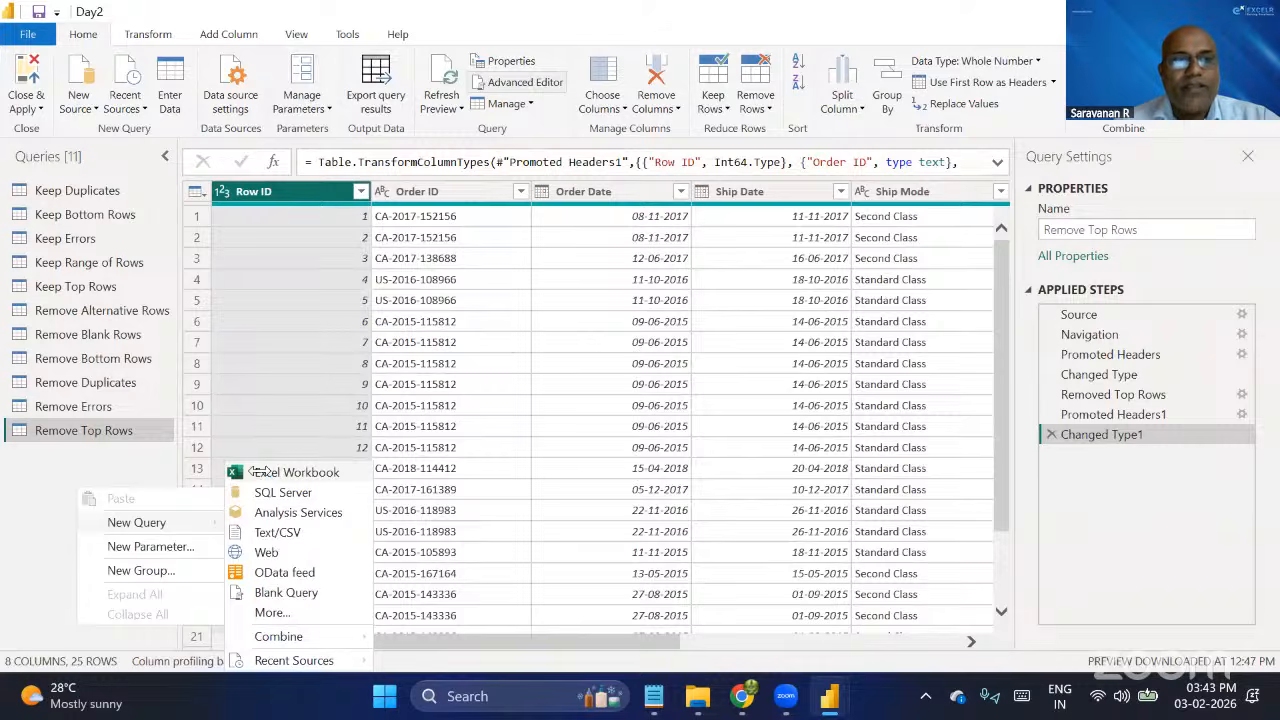
left_click(110, 468)
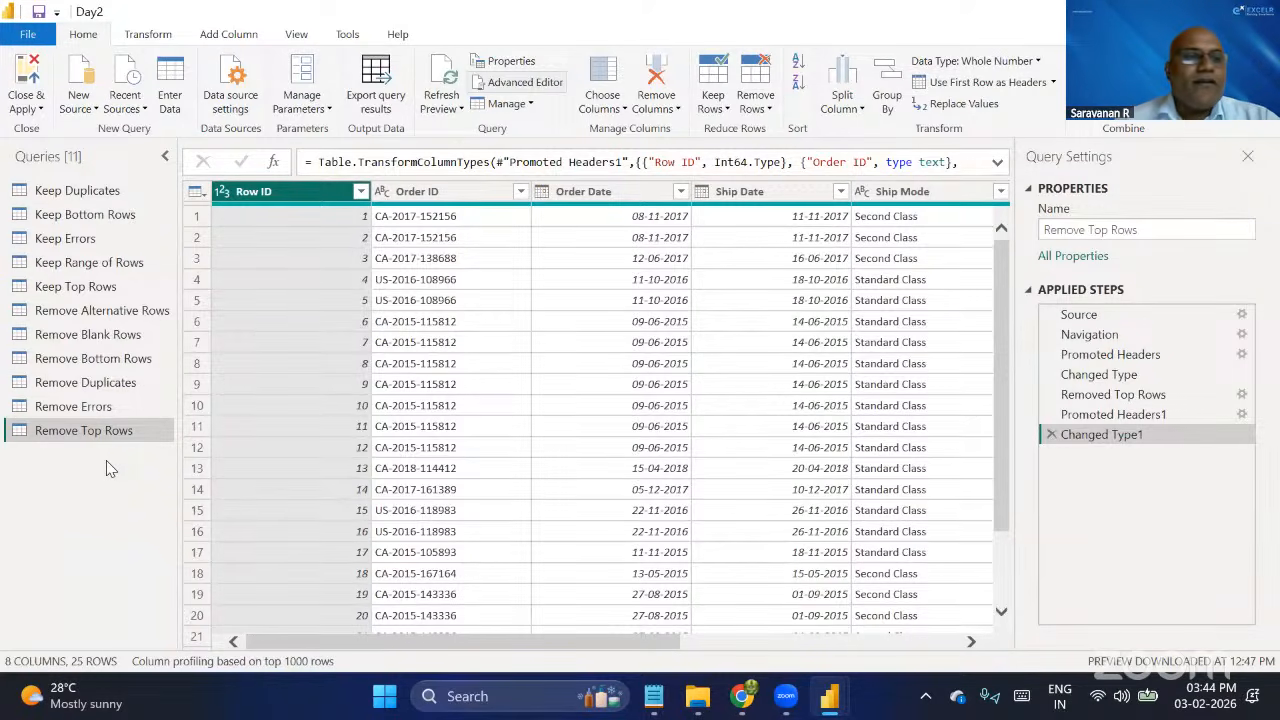
left_click(87, 106)
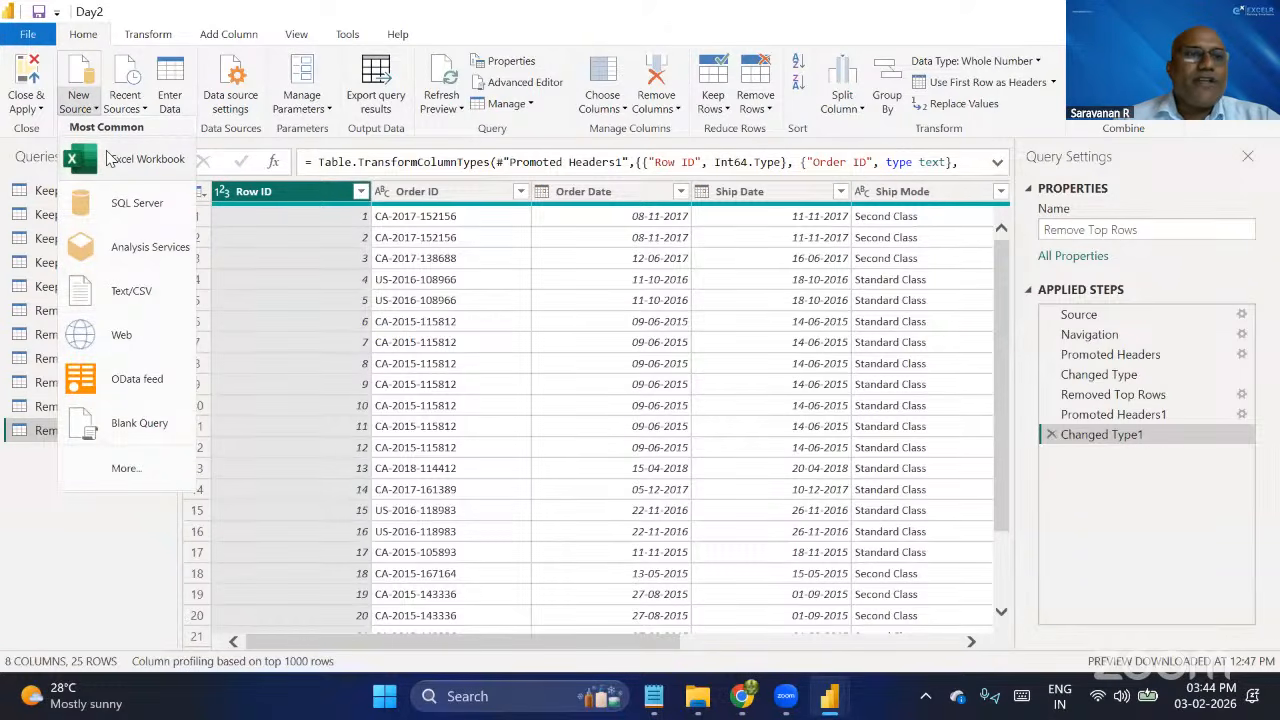
left_click(86, 530)
right_click(86, 530)
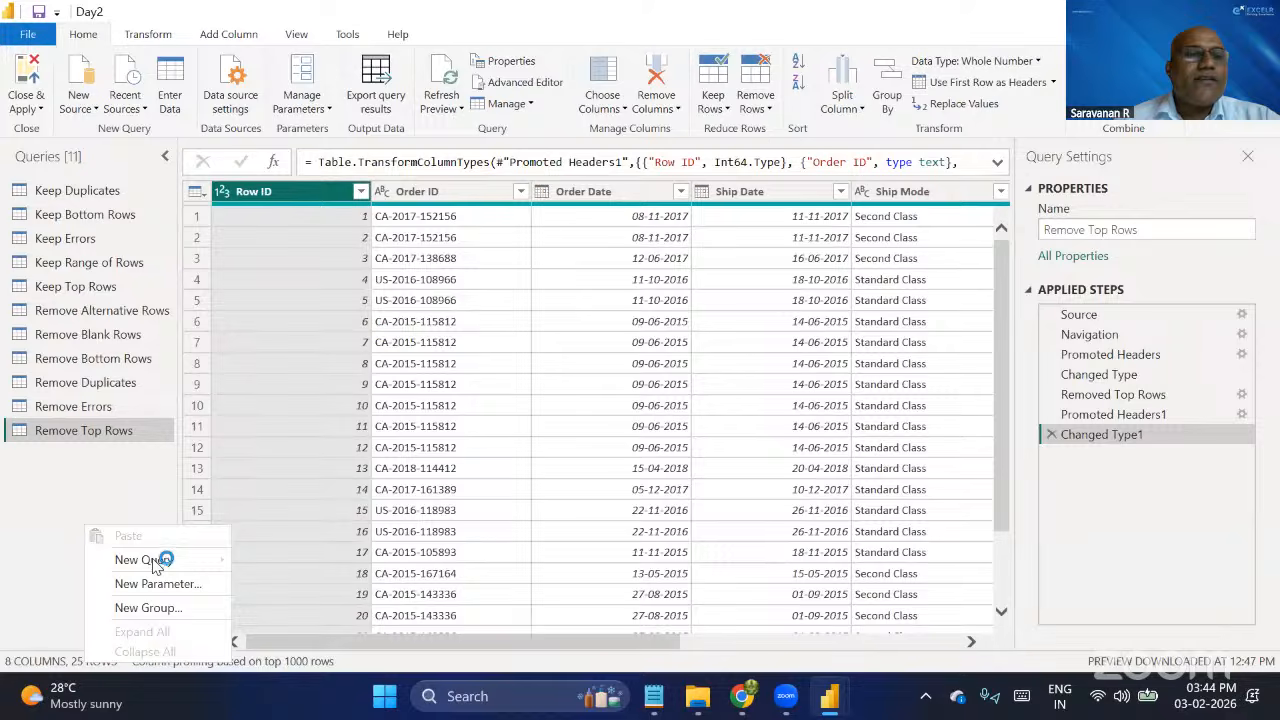
mouse_move(155, 566)
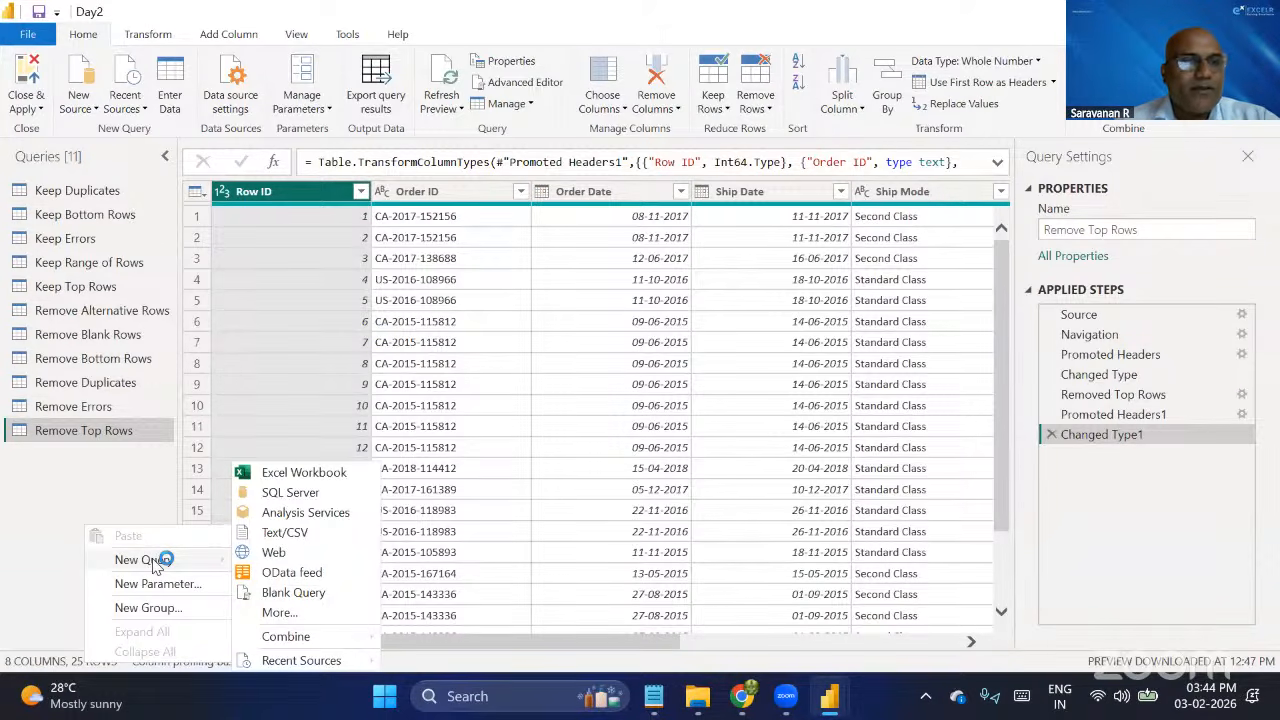
right_click(100, 482)
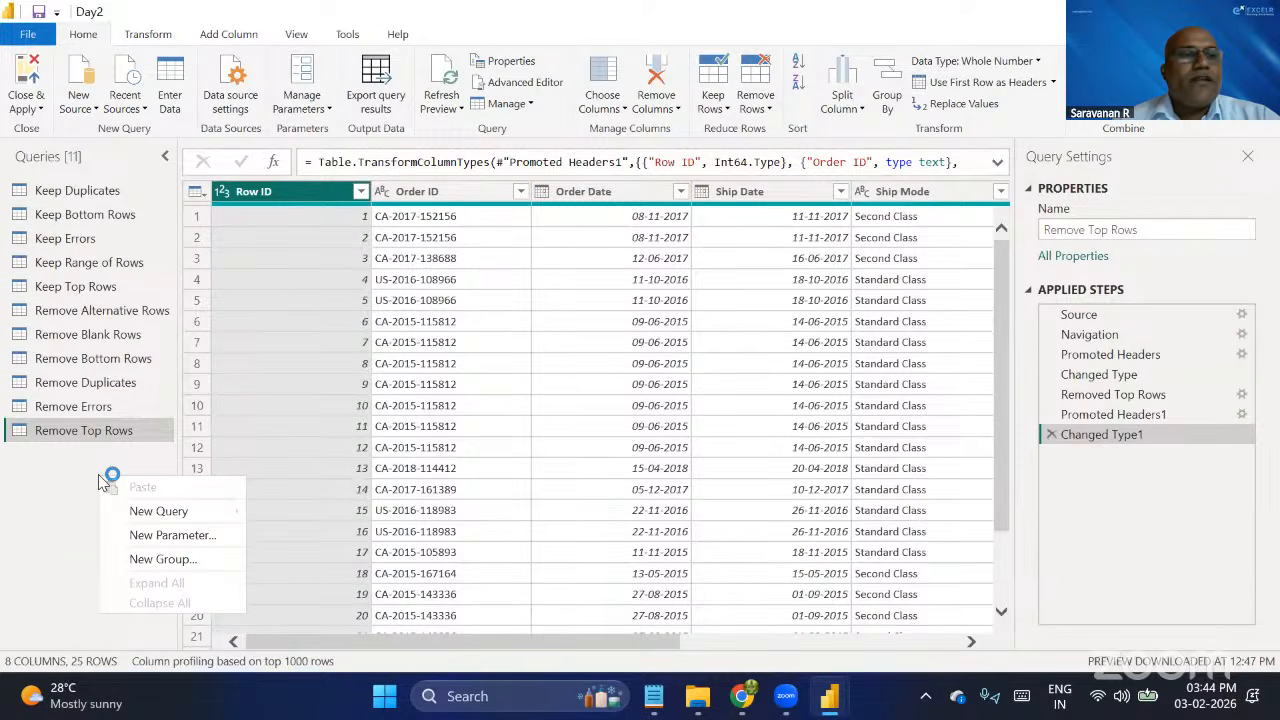
left_click(89, 112)
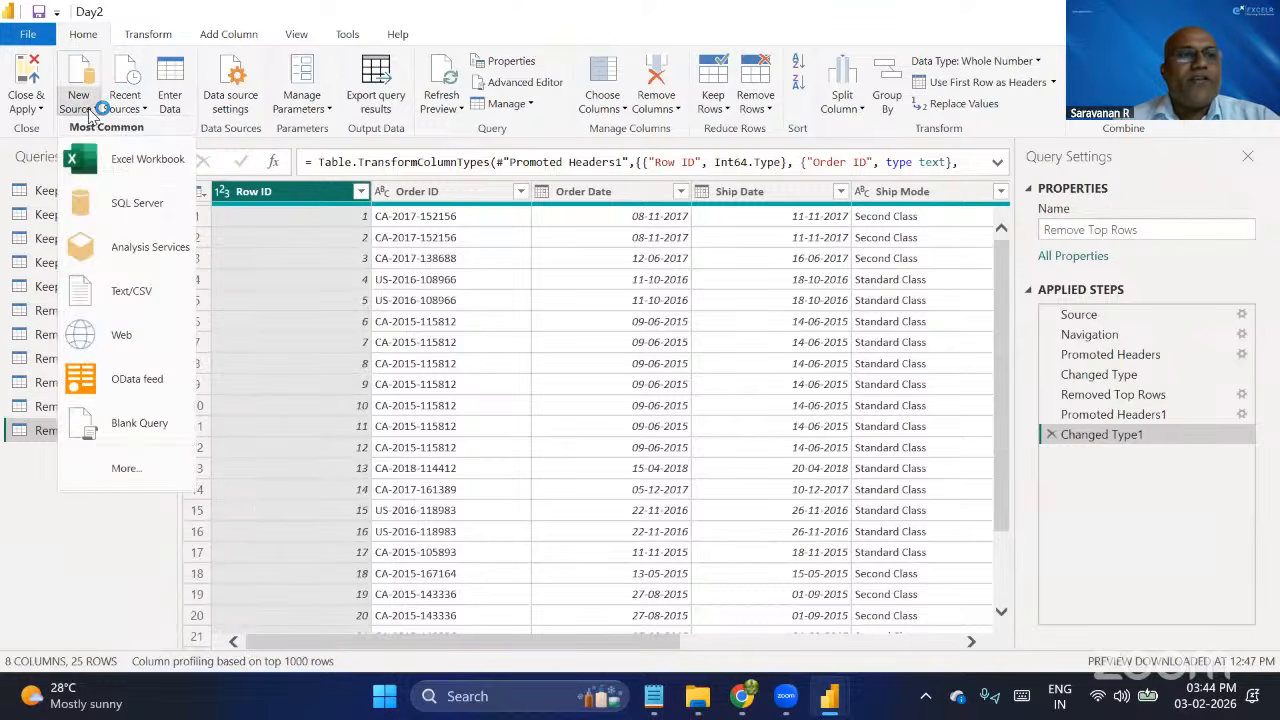
Open the 2.Manage Columns workbook from the PQ Data folder as a new Excel source.
left_click(140, 162)
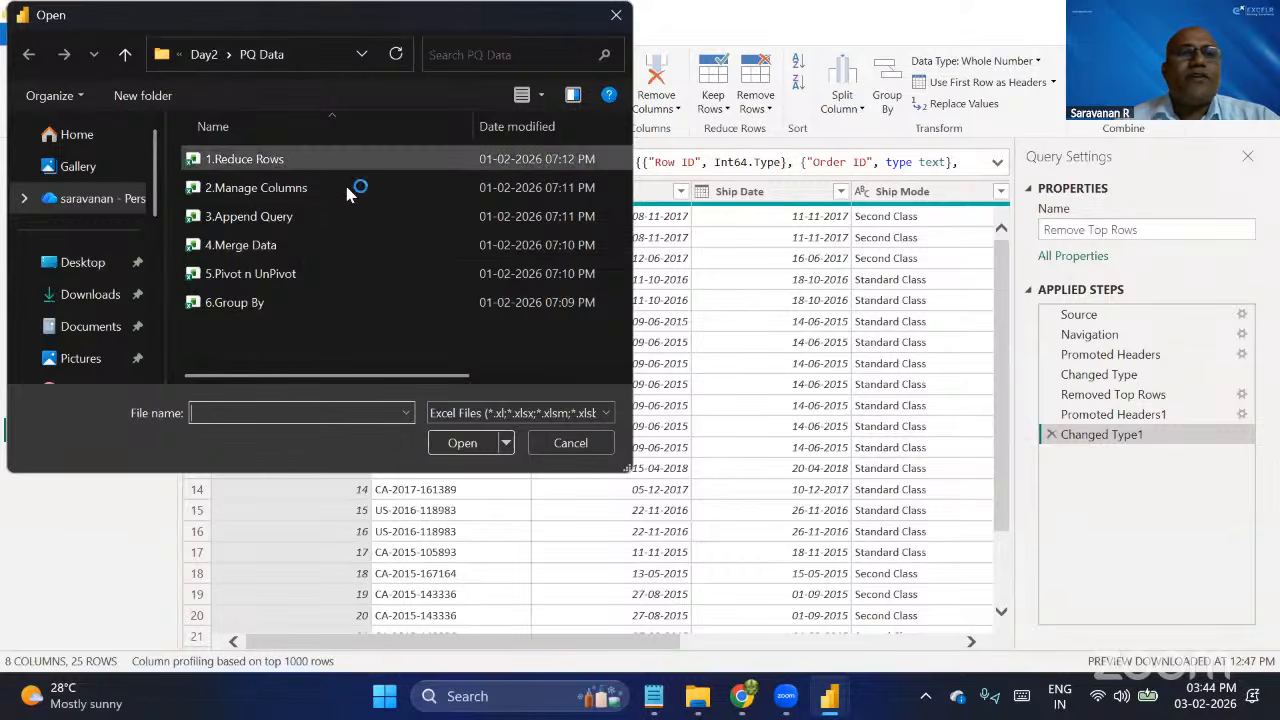
left_click(290, 192)
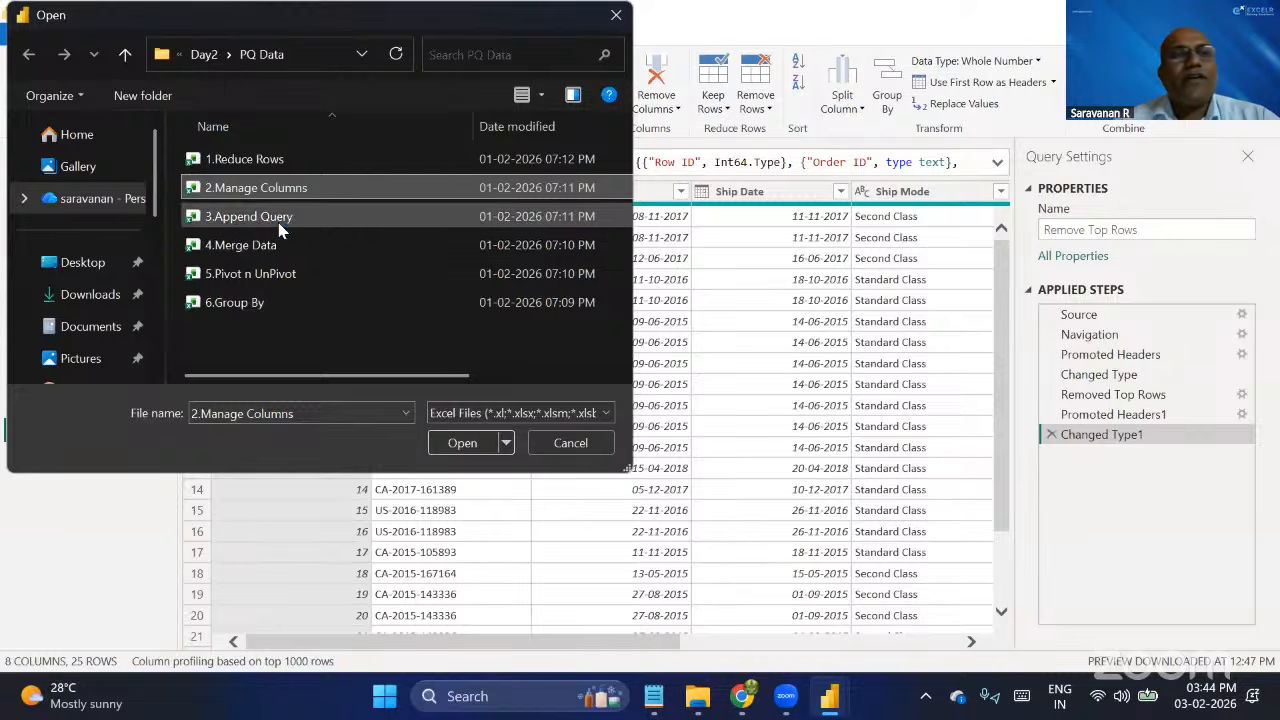
left_click(466, 443)
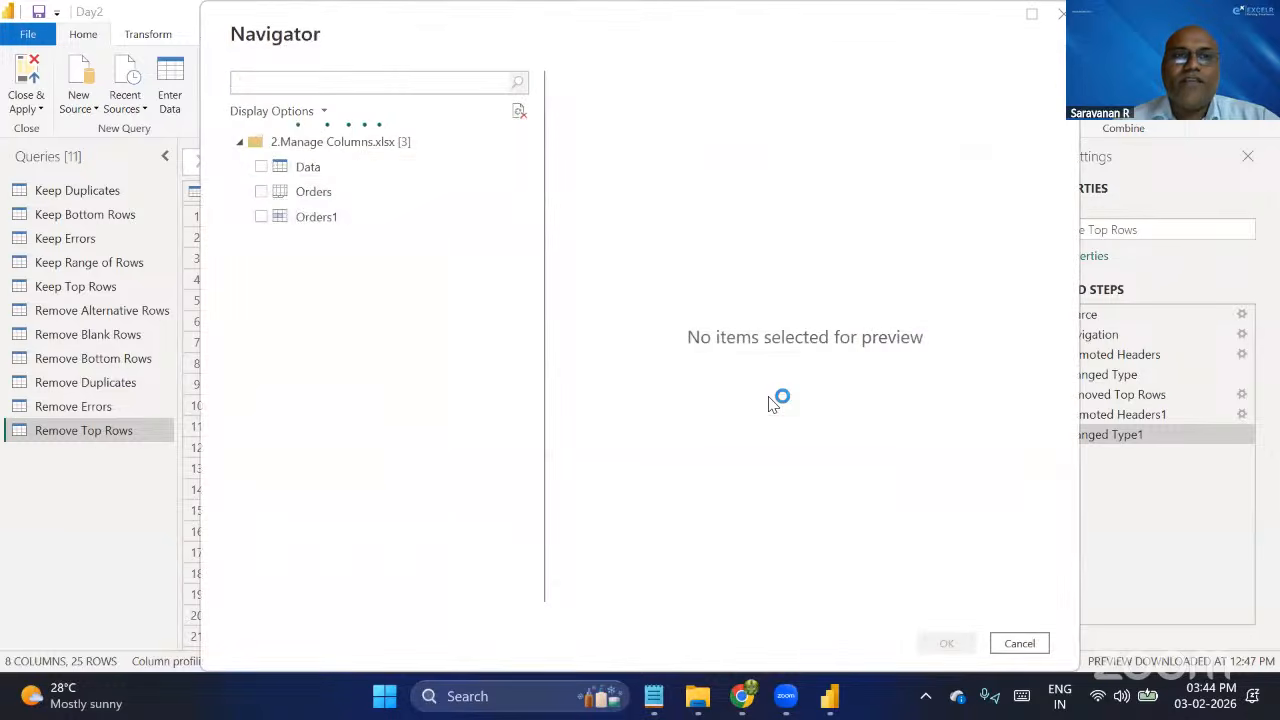
Preview the Data, Orders and Orders1 items in the workbook and import the Data table as a query.
left_click(333, 172)
left_click(326, 194)
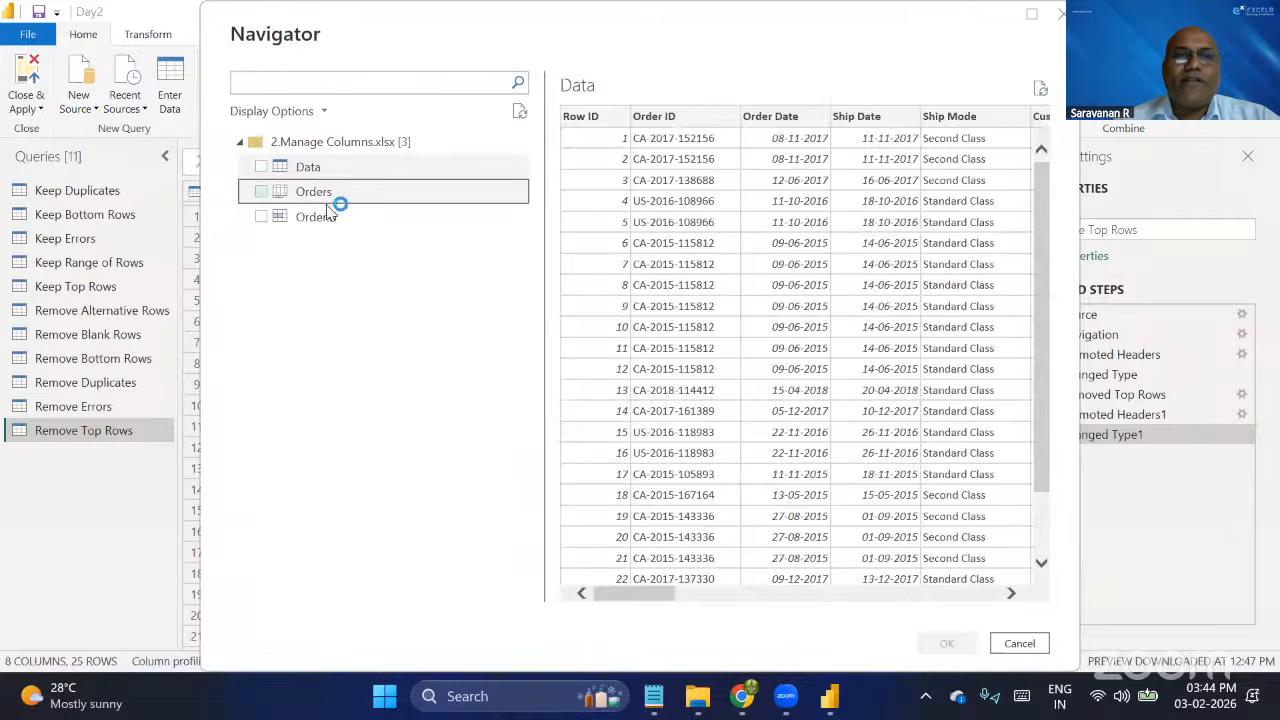
left_click(330, 218)
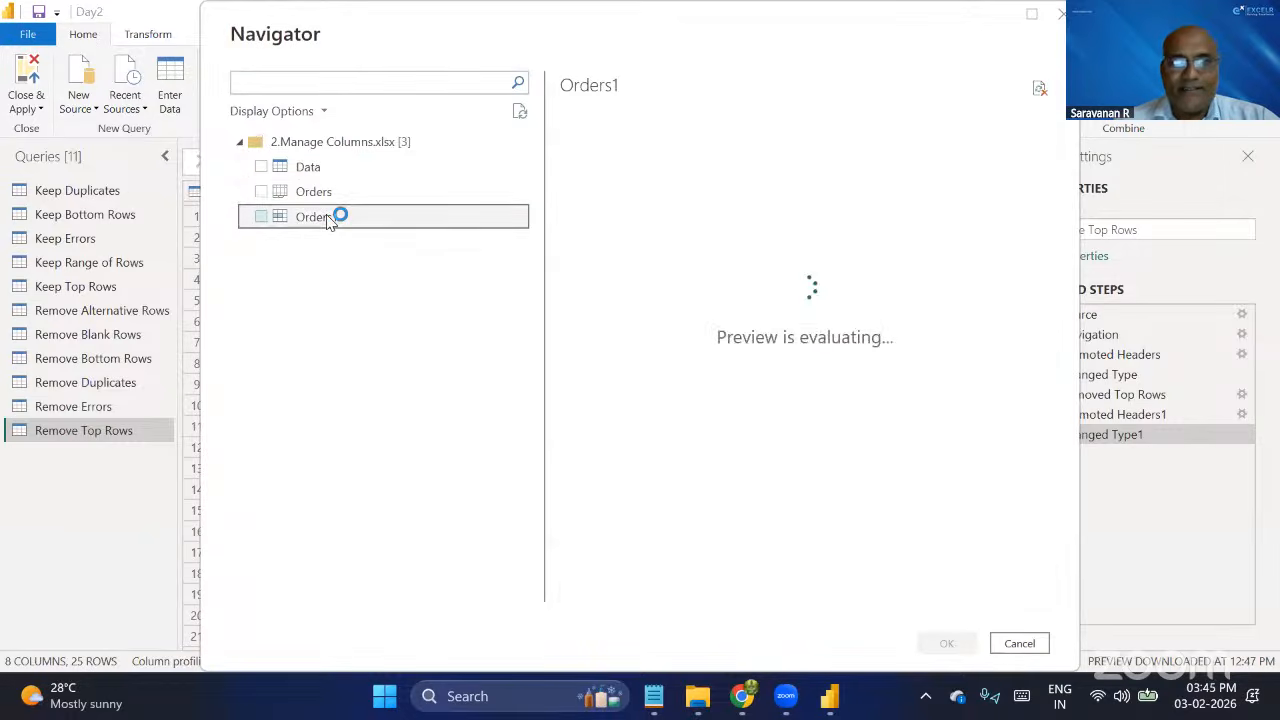
left_click(320, 172)
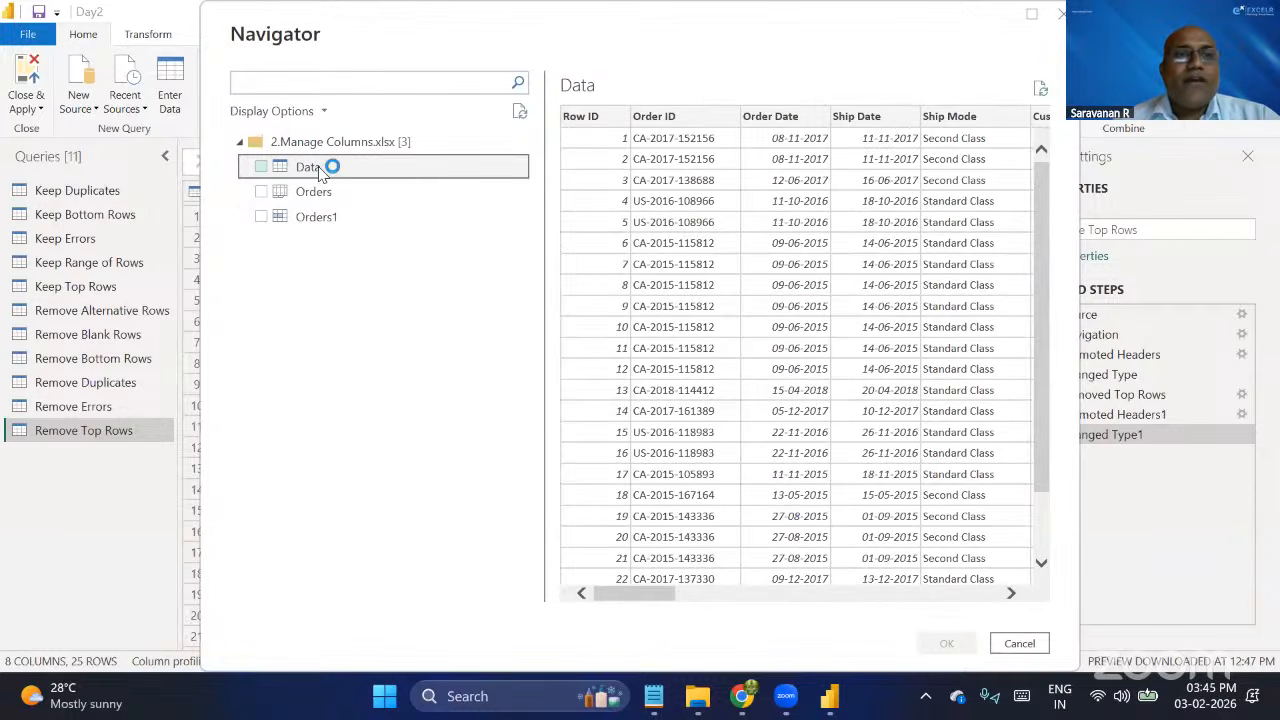
left_click(261, 168)
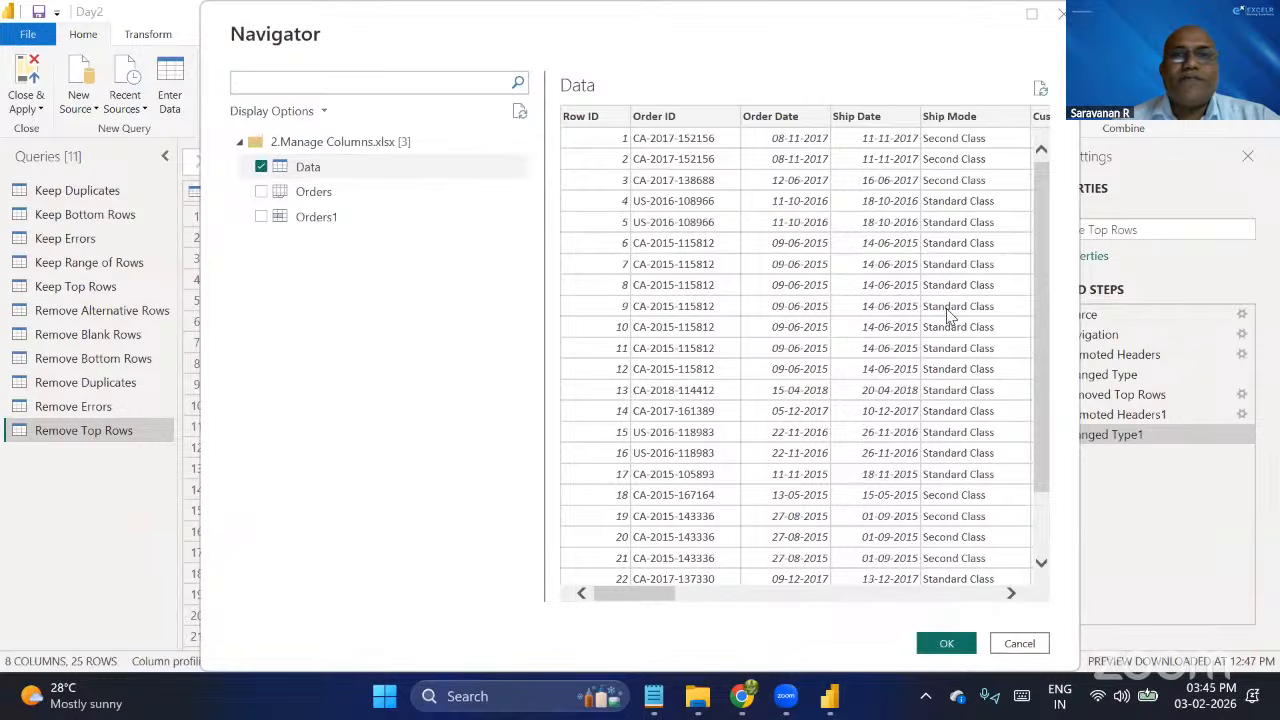
scroll(950, 316, "right", 5)
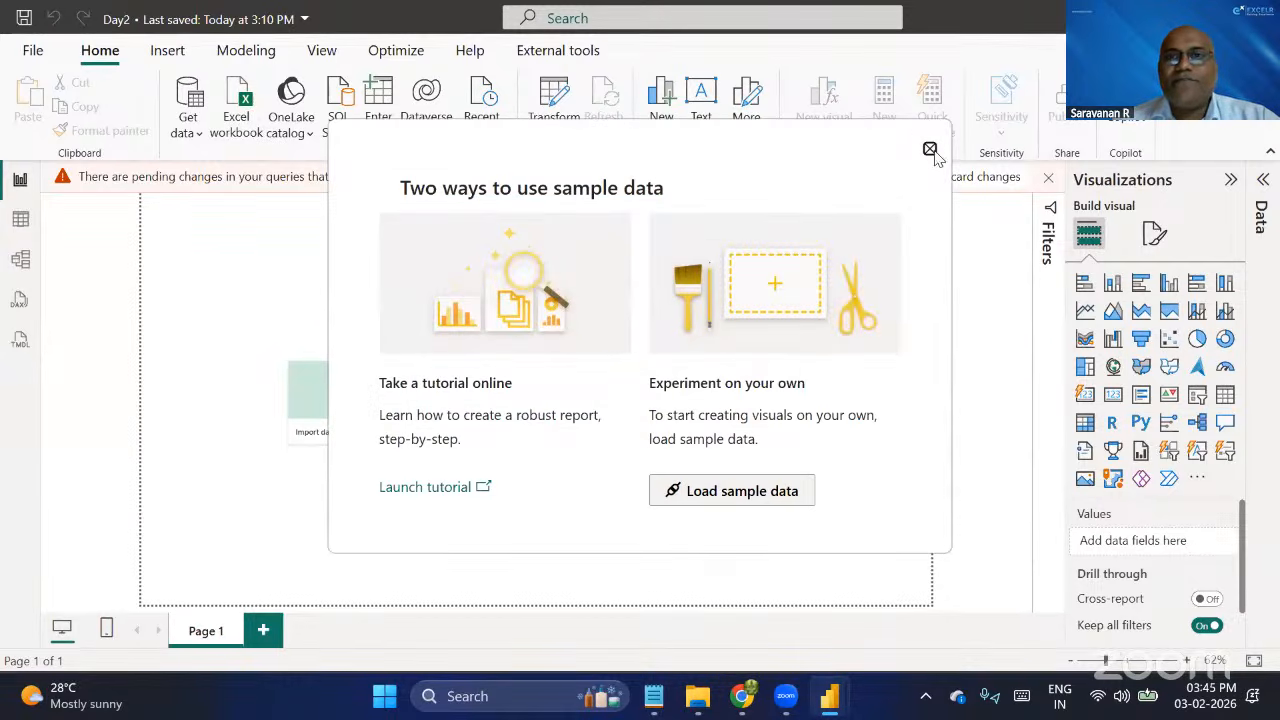
Dismiss the sample data window in the report view and return to the Power Query Editor.
left_click(929, 150)
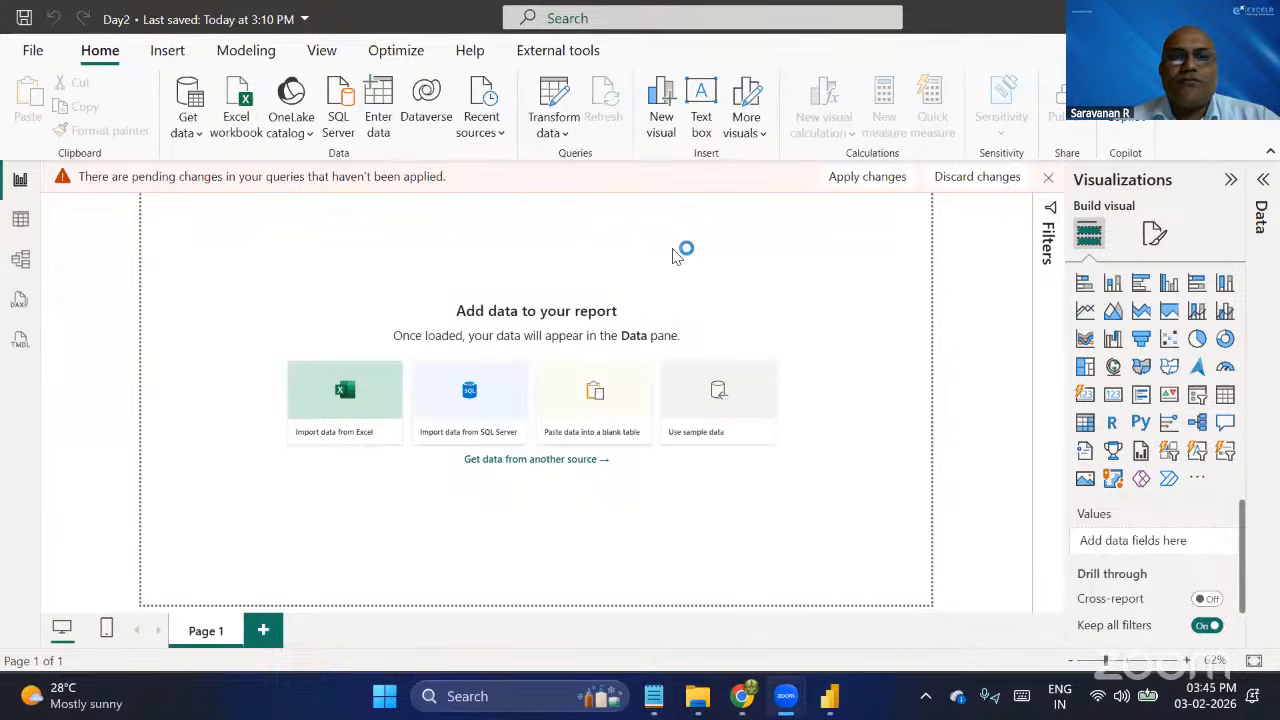
key("alt+Tab")
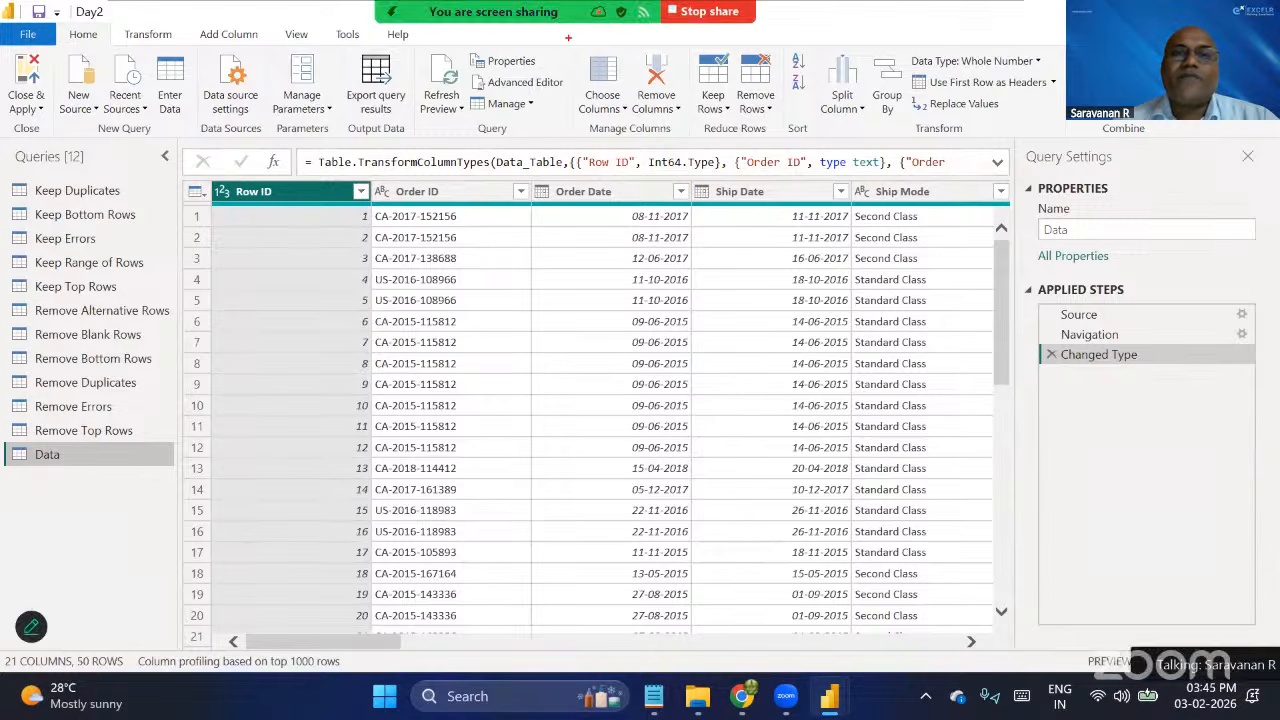
left_click_drag(568, 37, 721, 167)
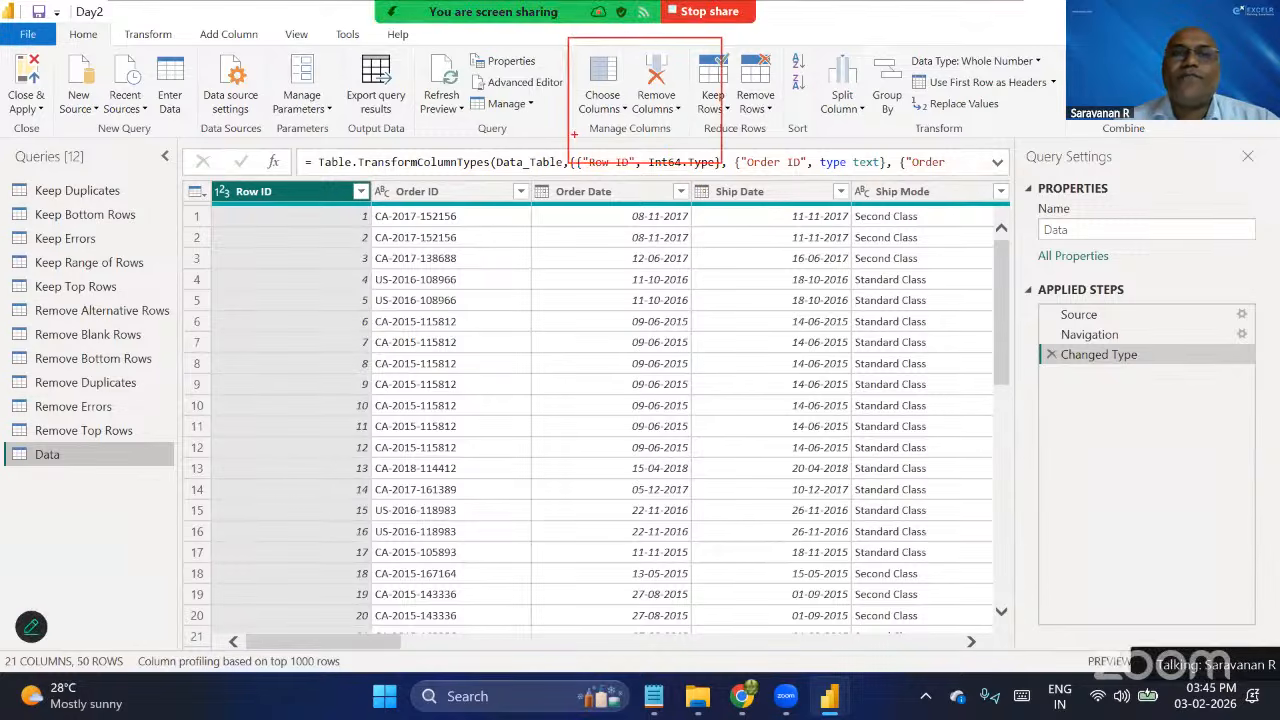
left_click_drag(574, 133, 452, 203)
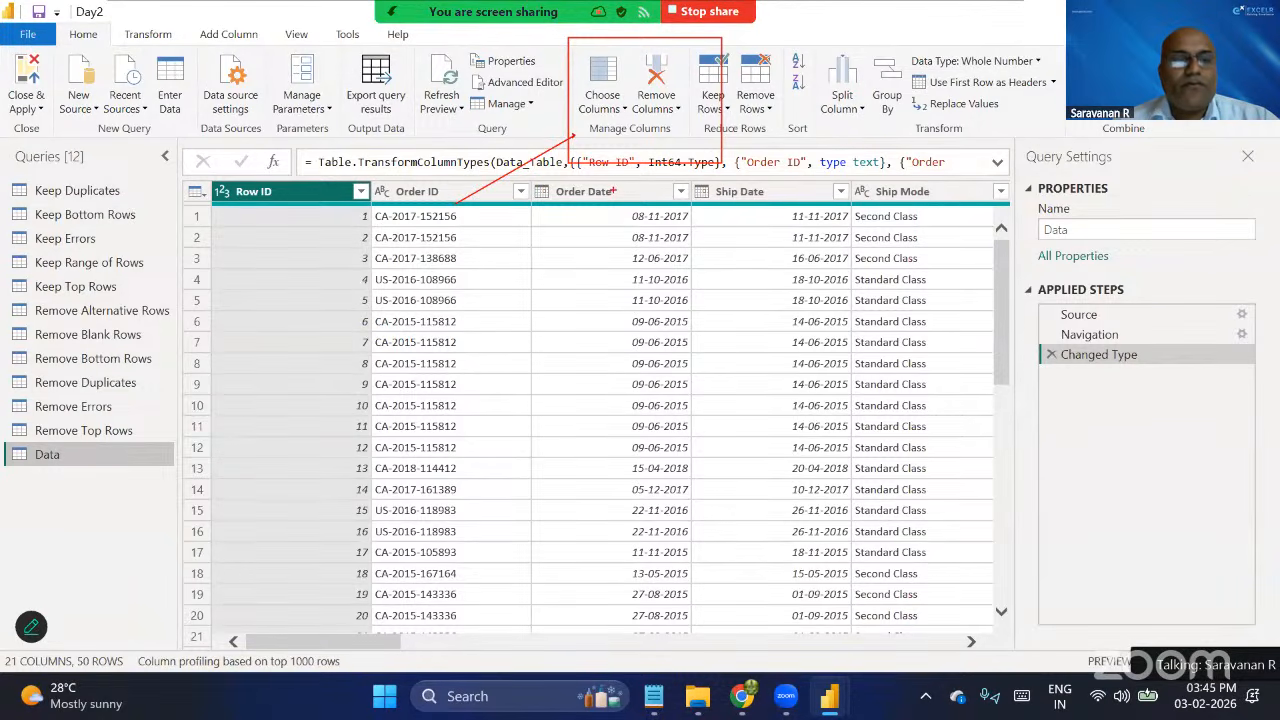
key("Escape")
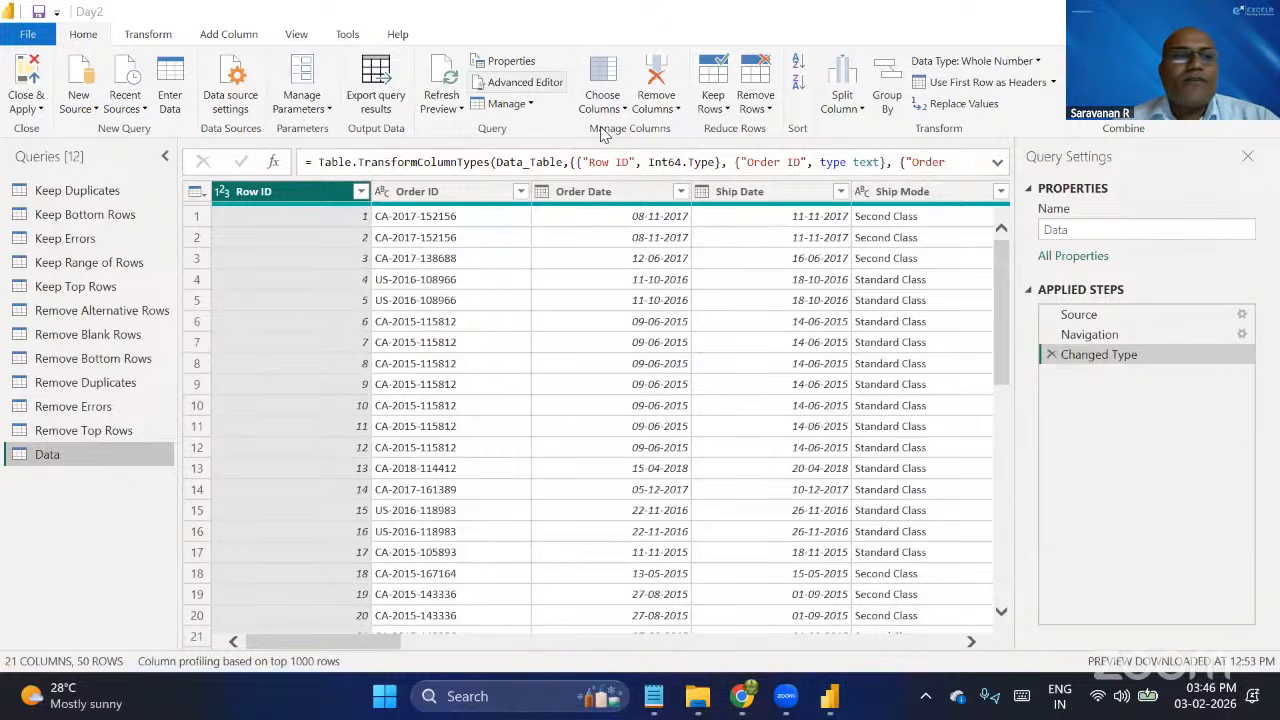
right_click(119, 535)
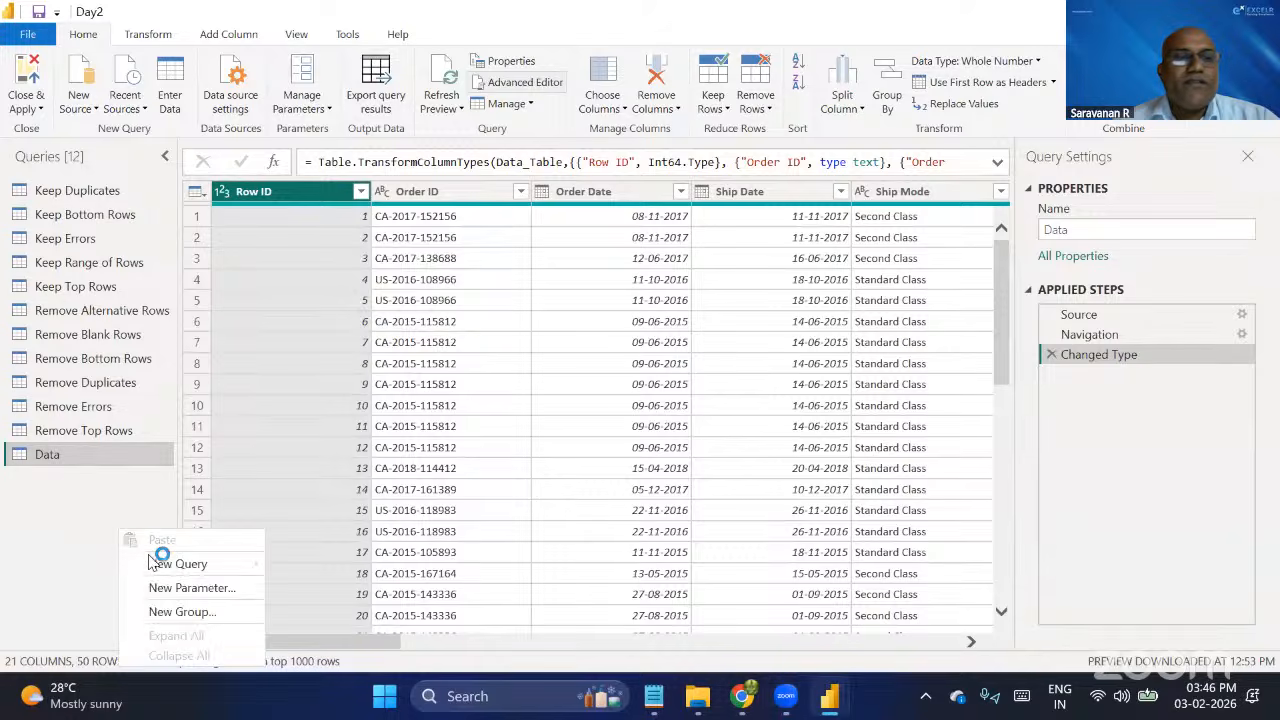
mouse_move(180, 560)
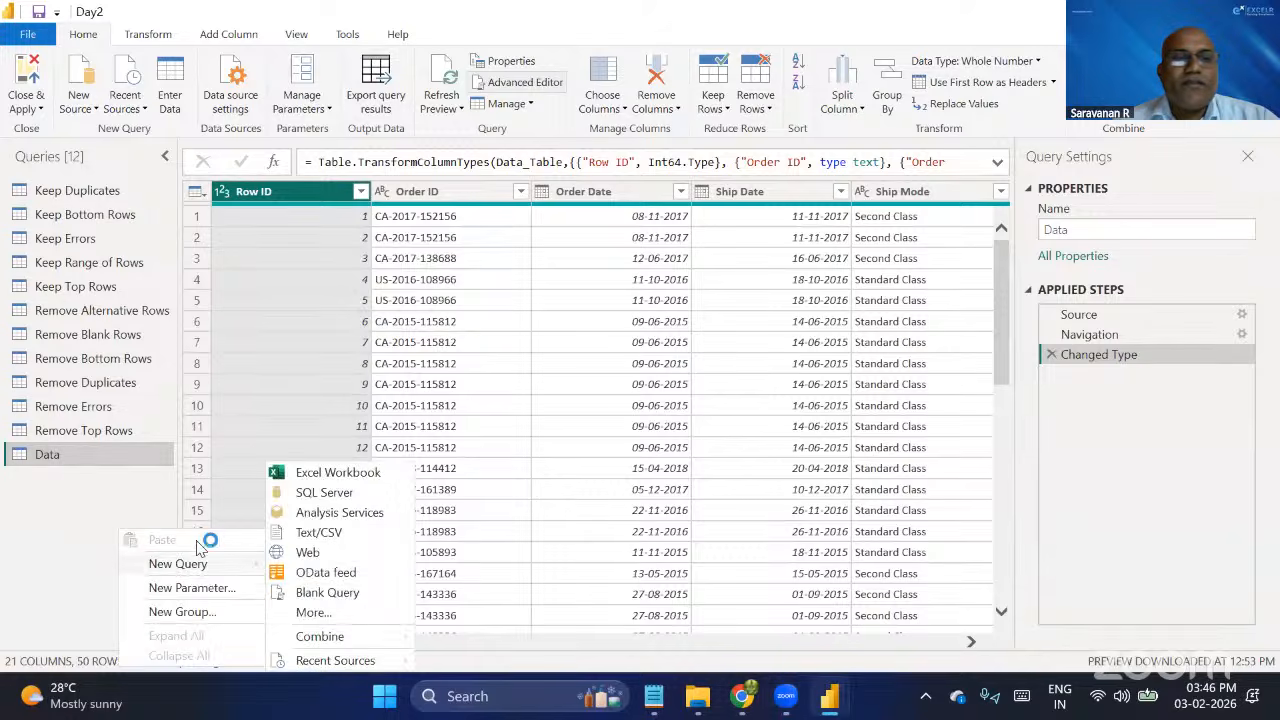
left_click(304, 472)
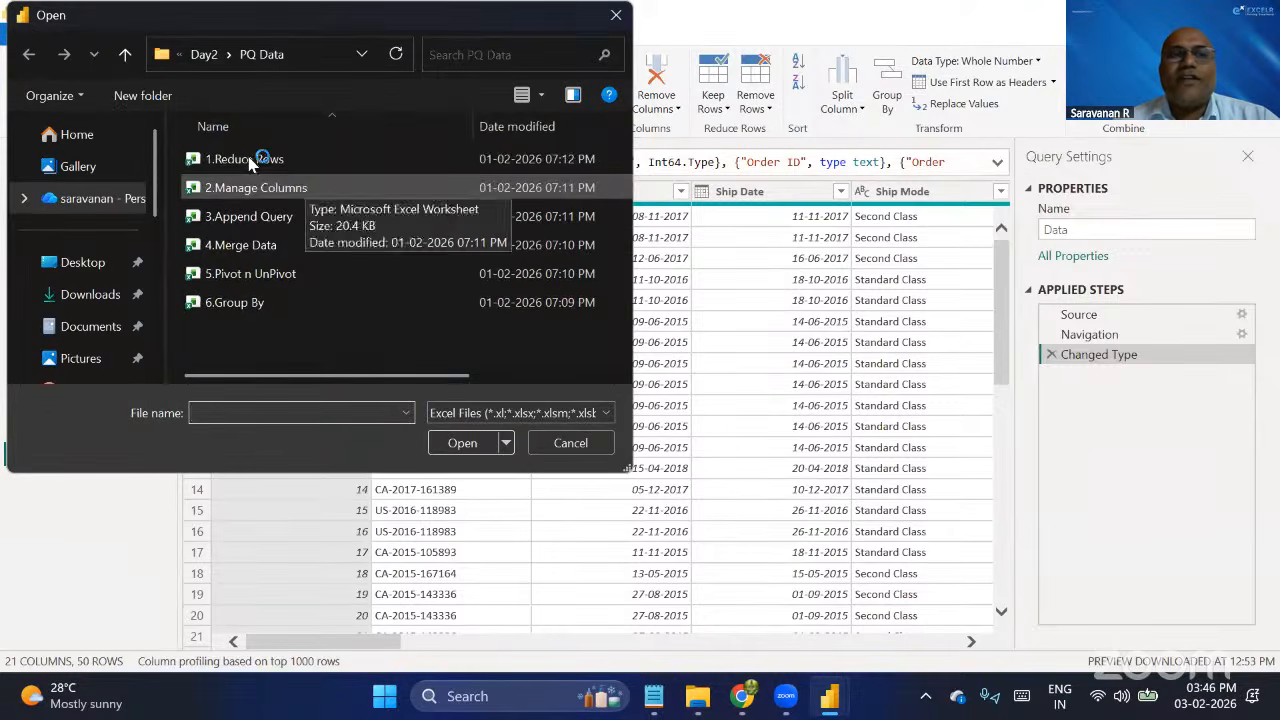
double_click(296, 186)
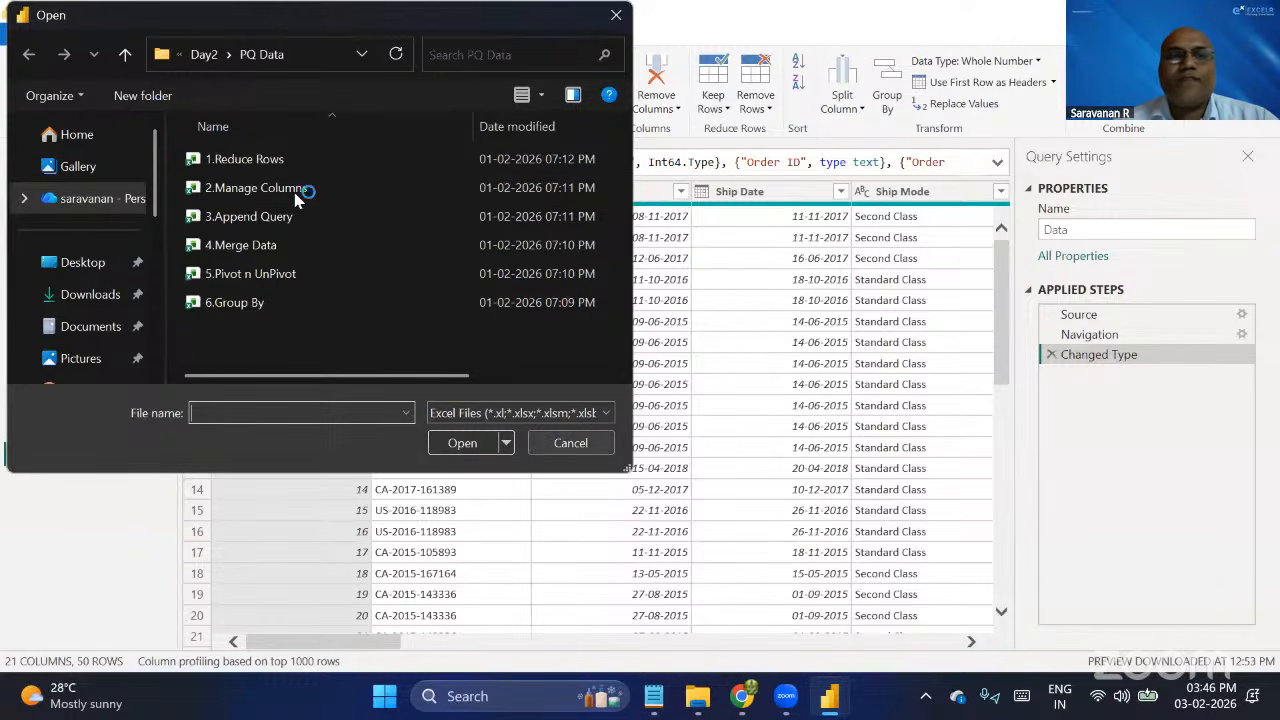
left_click(575, 443)
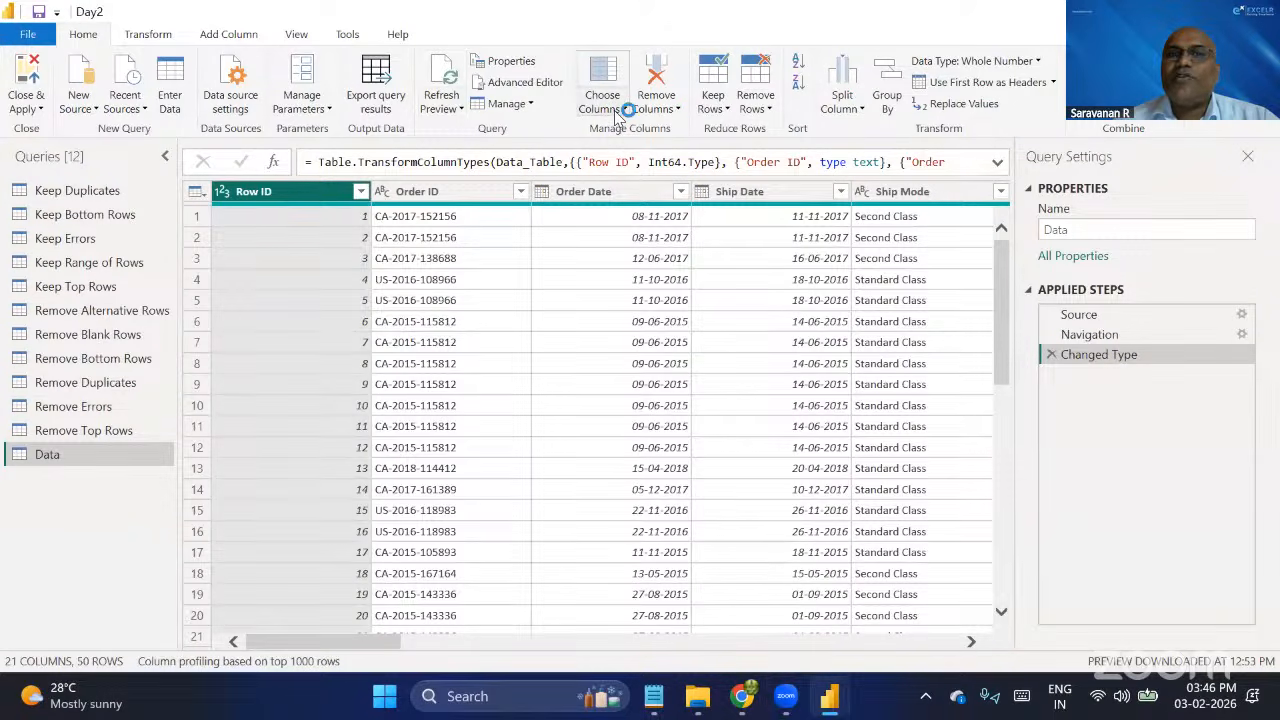
Use Go to Column to search for "sales" and jump to the Sales column of the Data query.
left_click(666, 109)
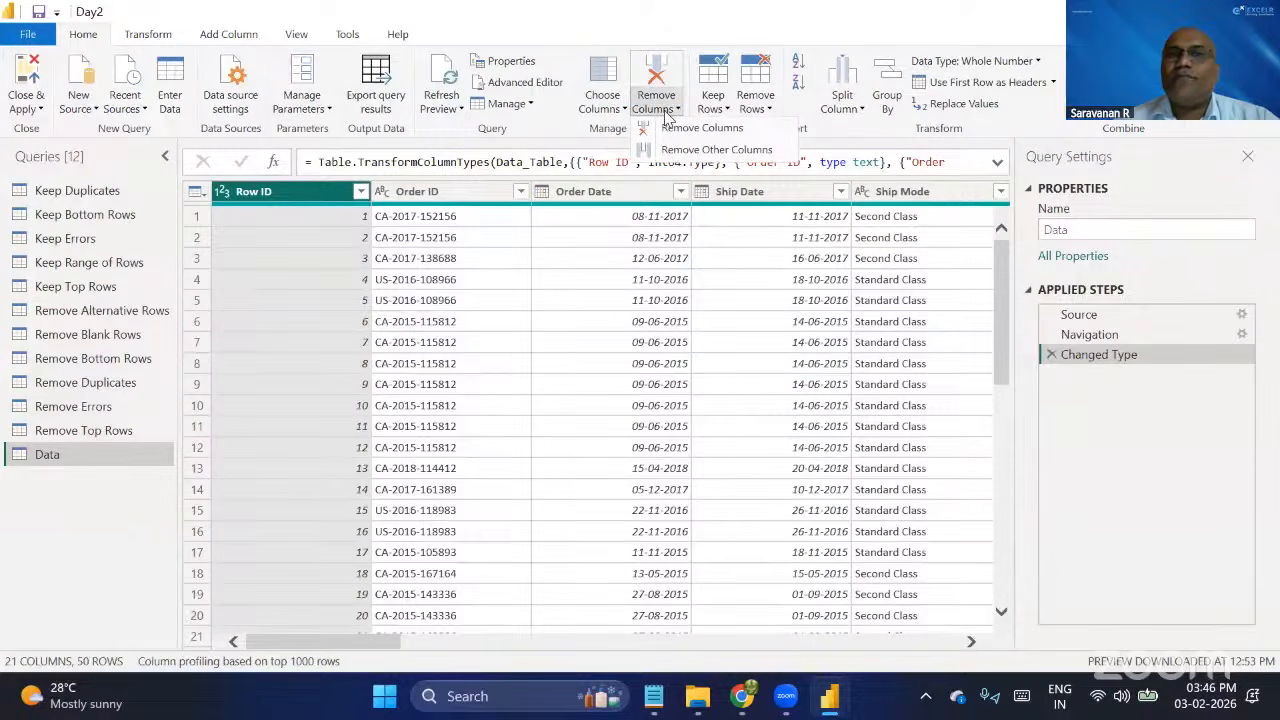
left_click(617, 108)
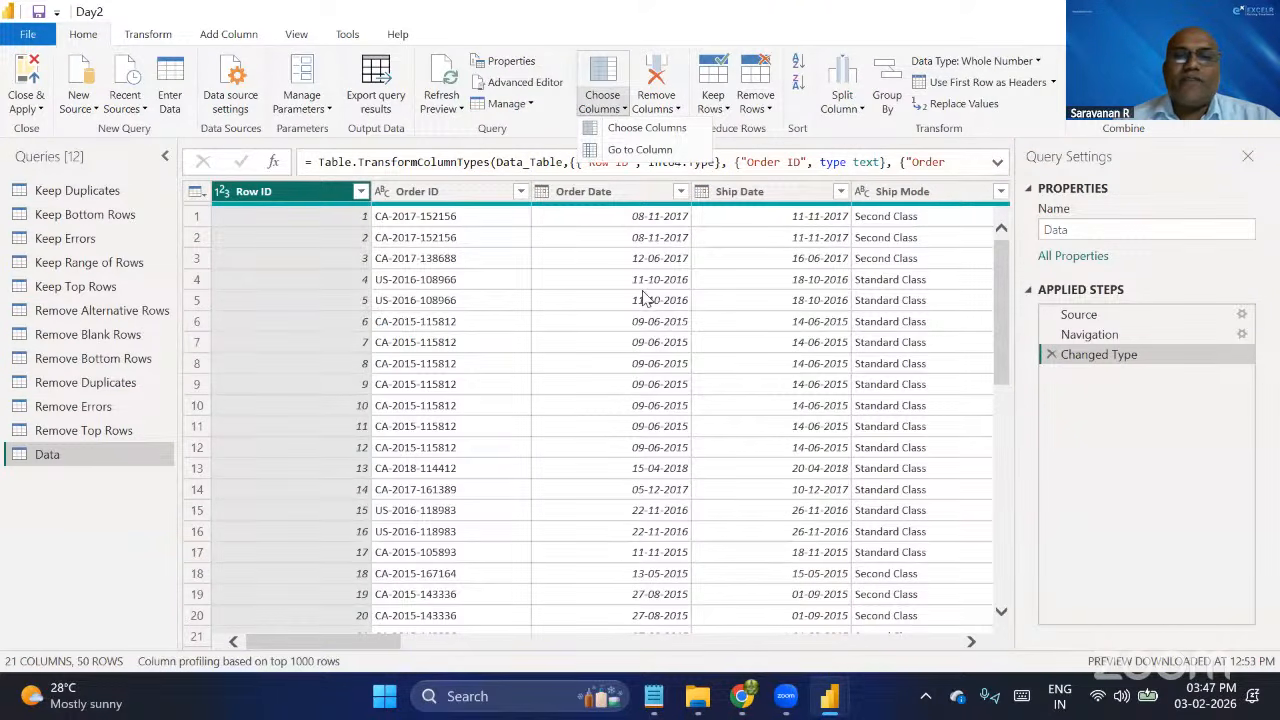
scroll(745, 428, "right", 10)
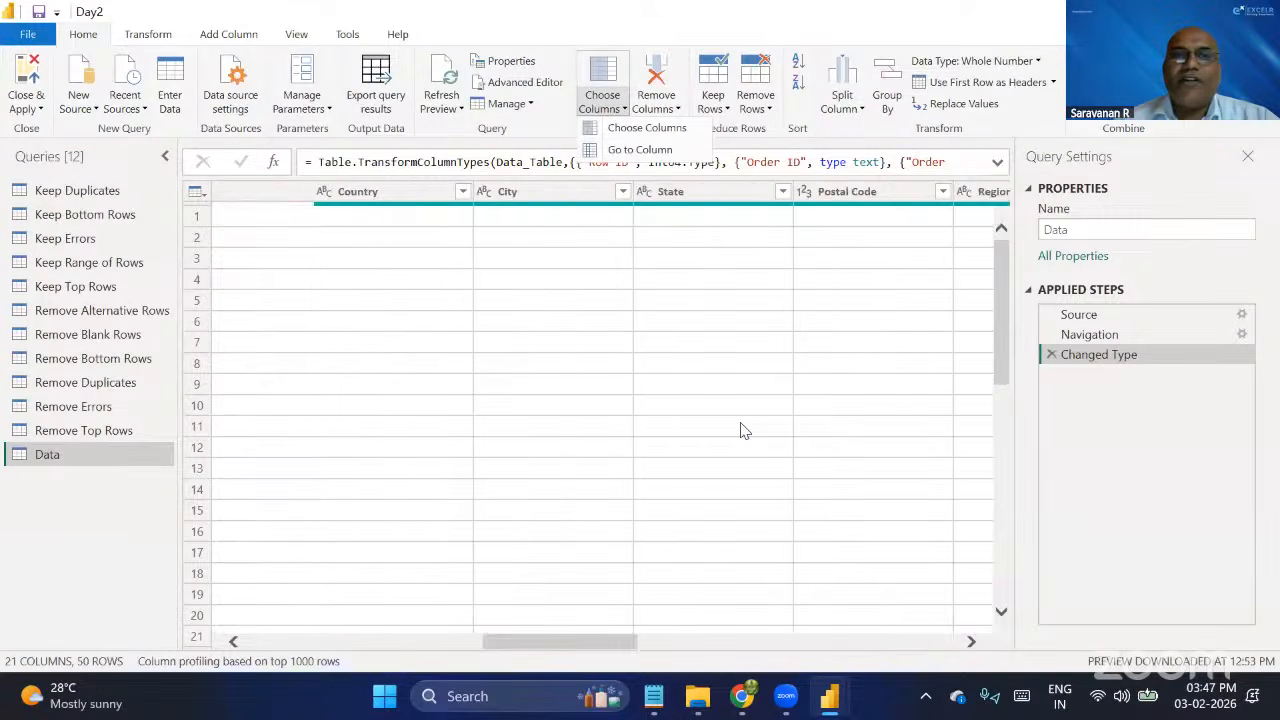
left_click(640, 150)
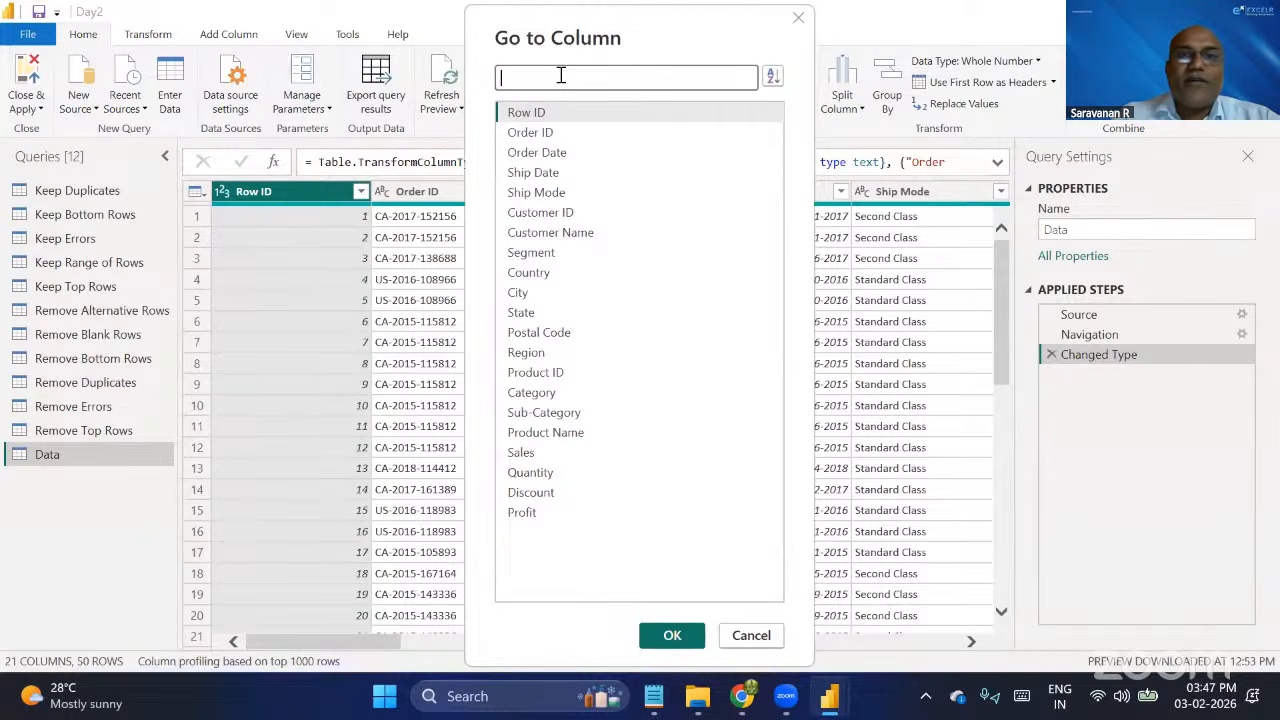
type("sales")
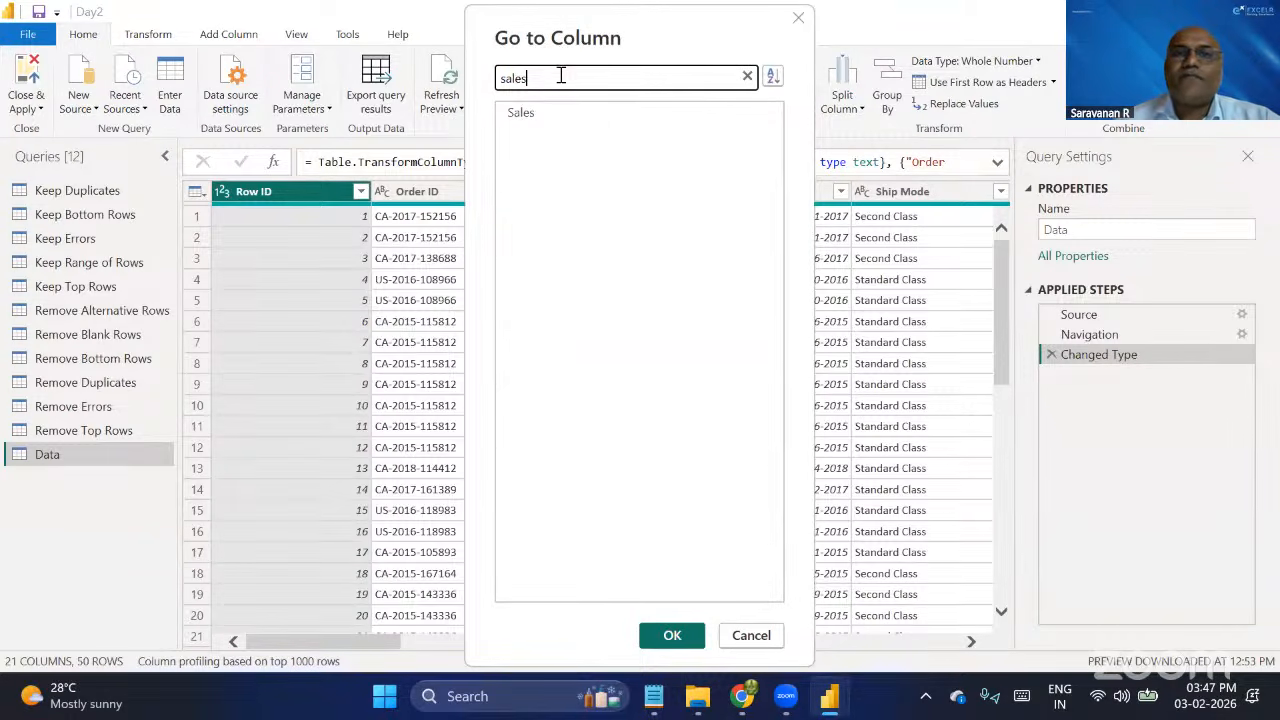
left_click(553, 112)
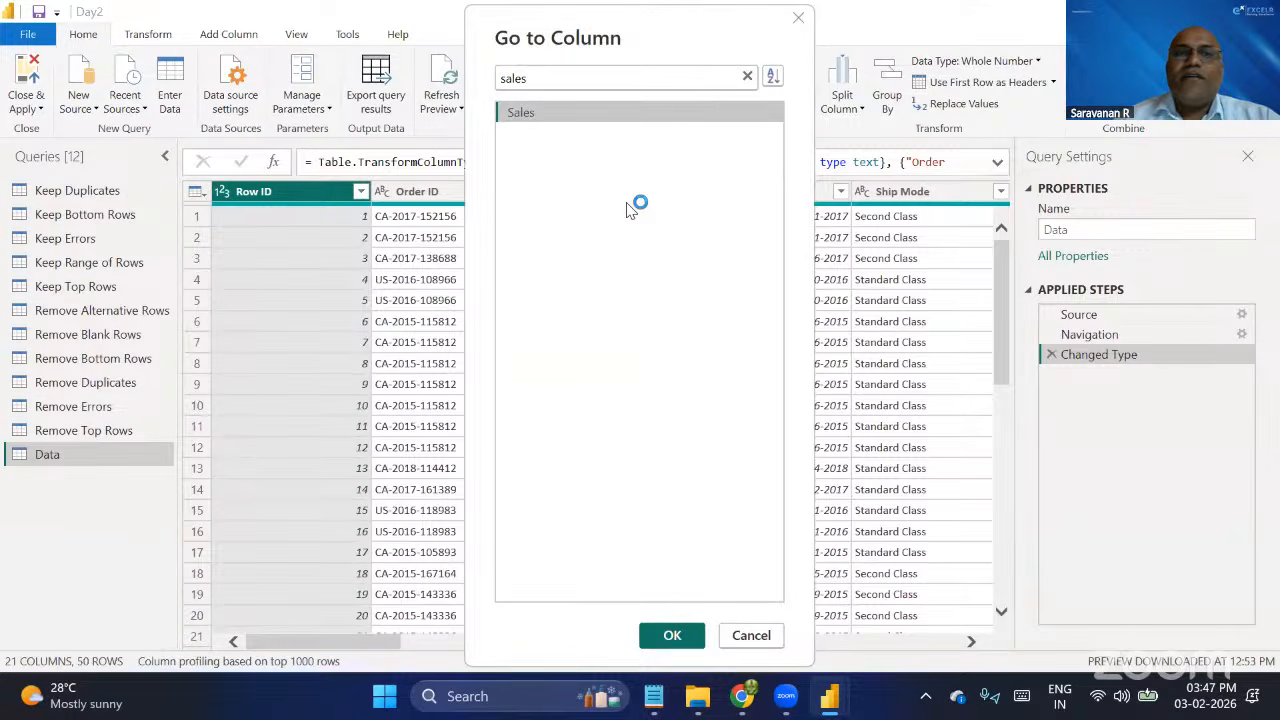
left_click(672, 634)
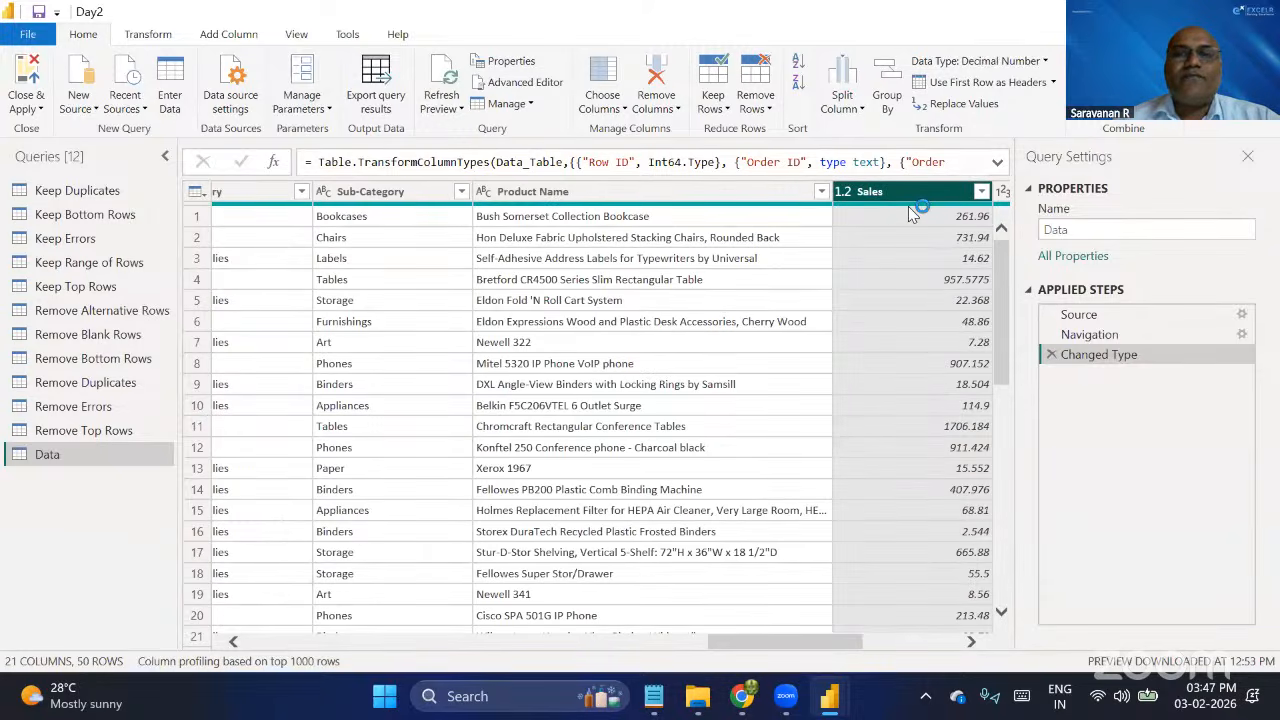
Jump to the Country column of the Data query with Go to Column.
left_click(604, 108)
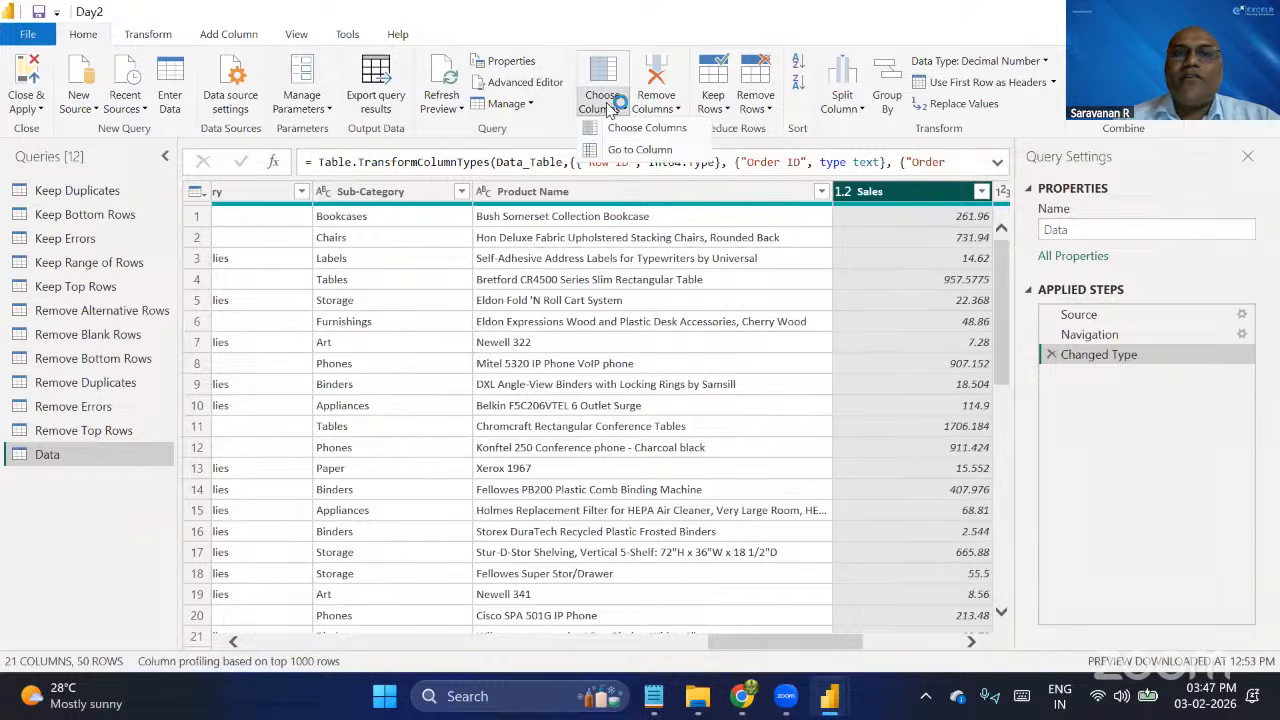
left_click(640, 149)
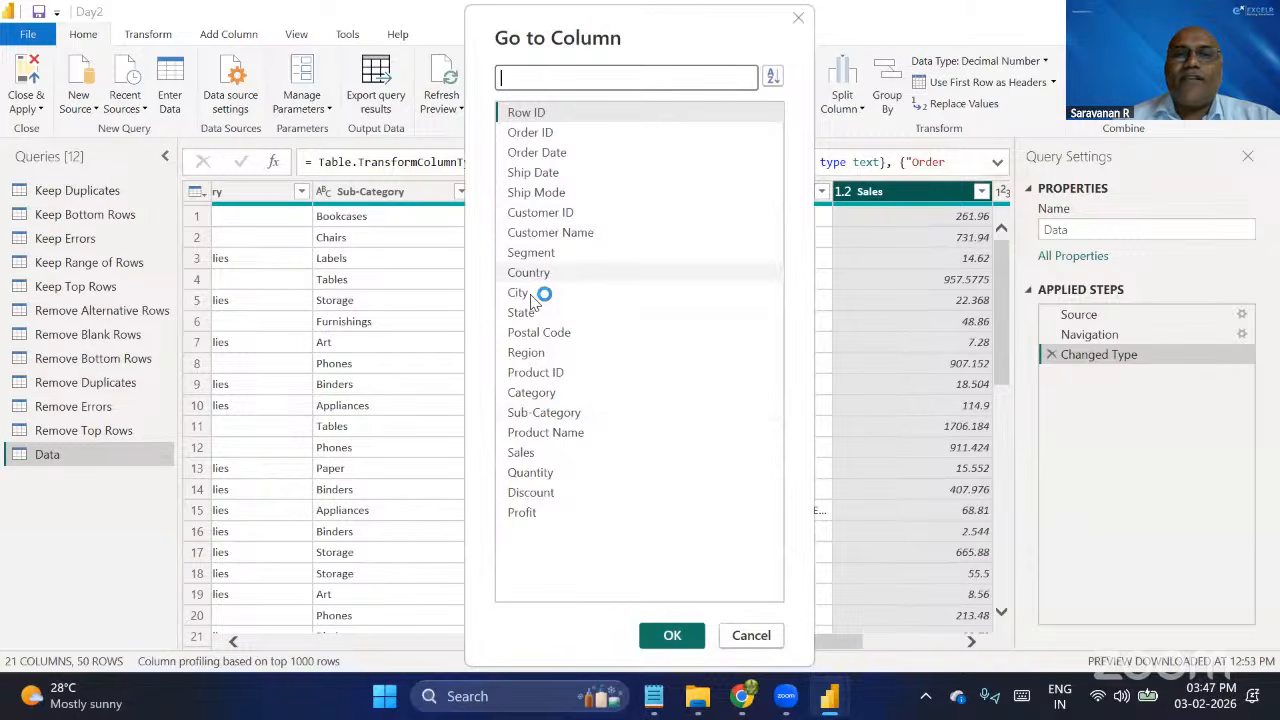
left_click(547, 282)
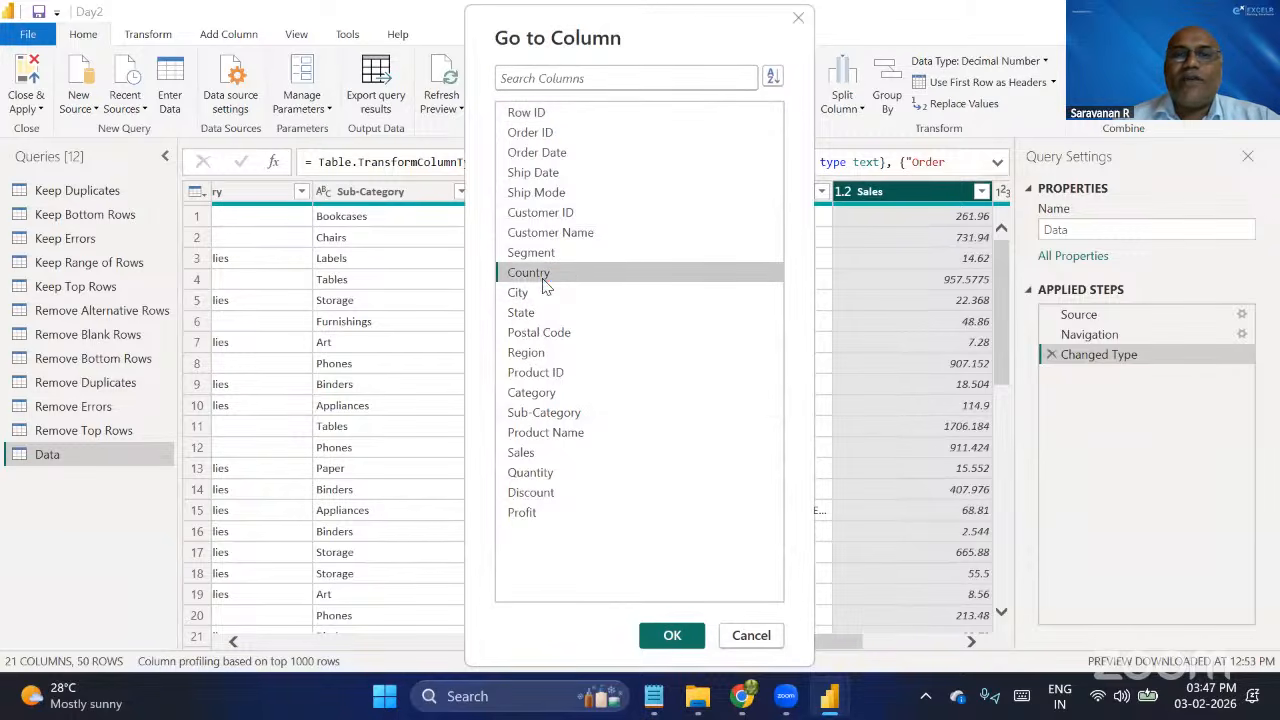
left_click(674, 640)
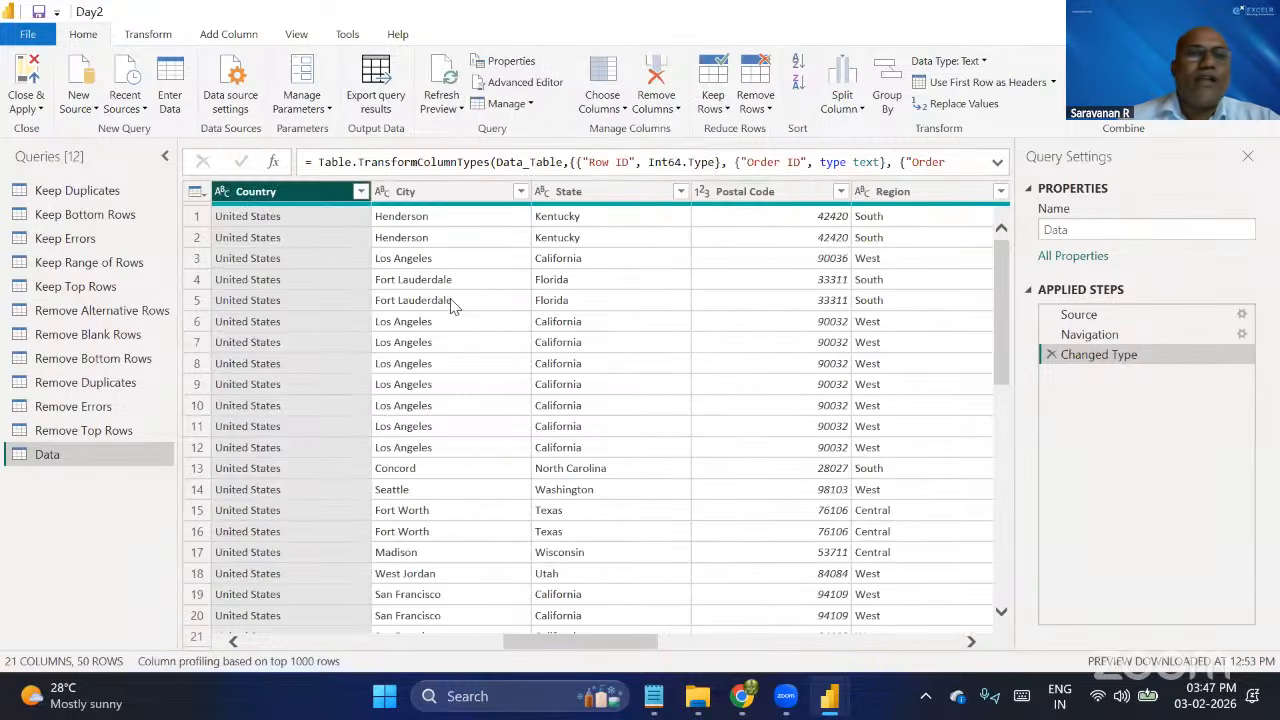
left_click(618, 108)
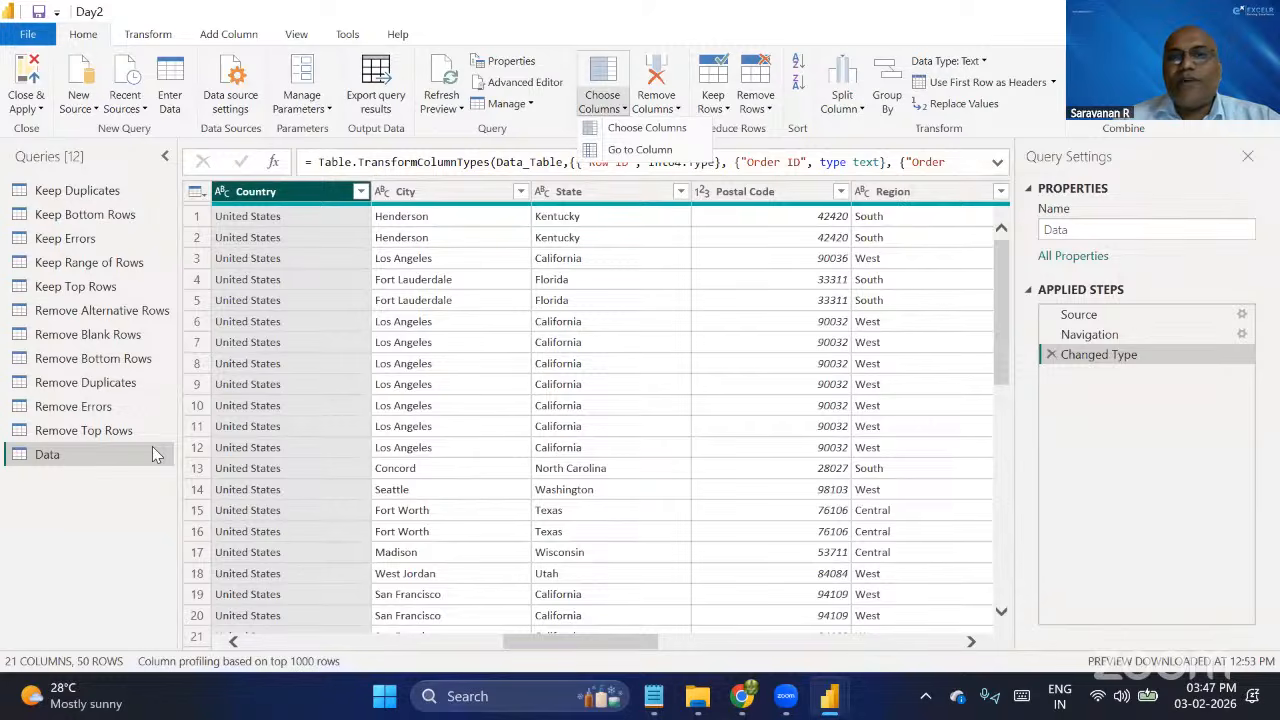
left_click(640, 134)
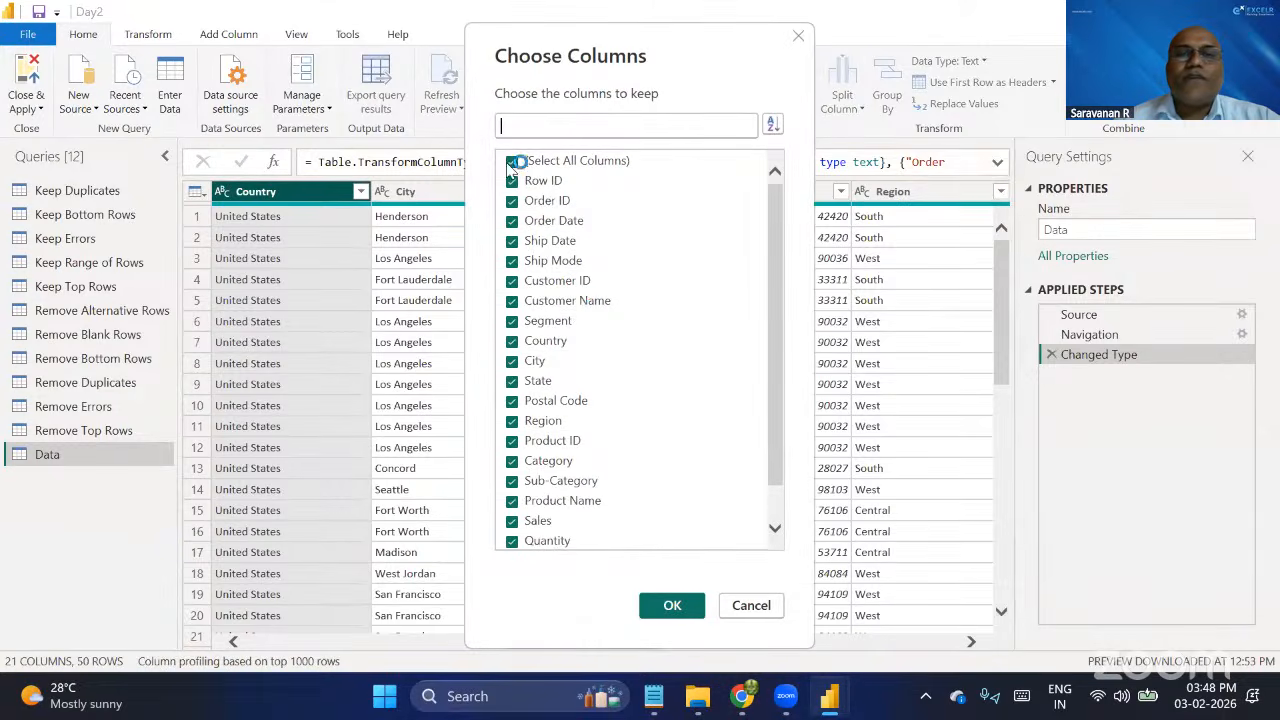
left_click(512, 162)
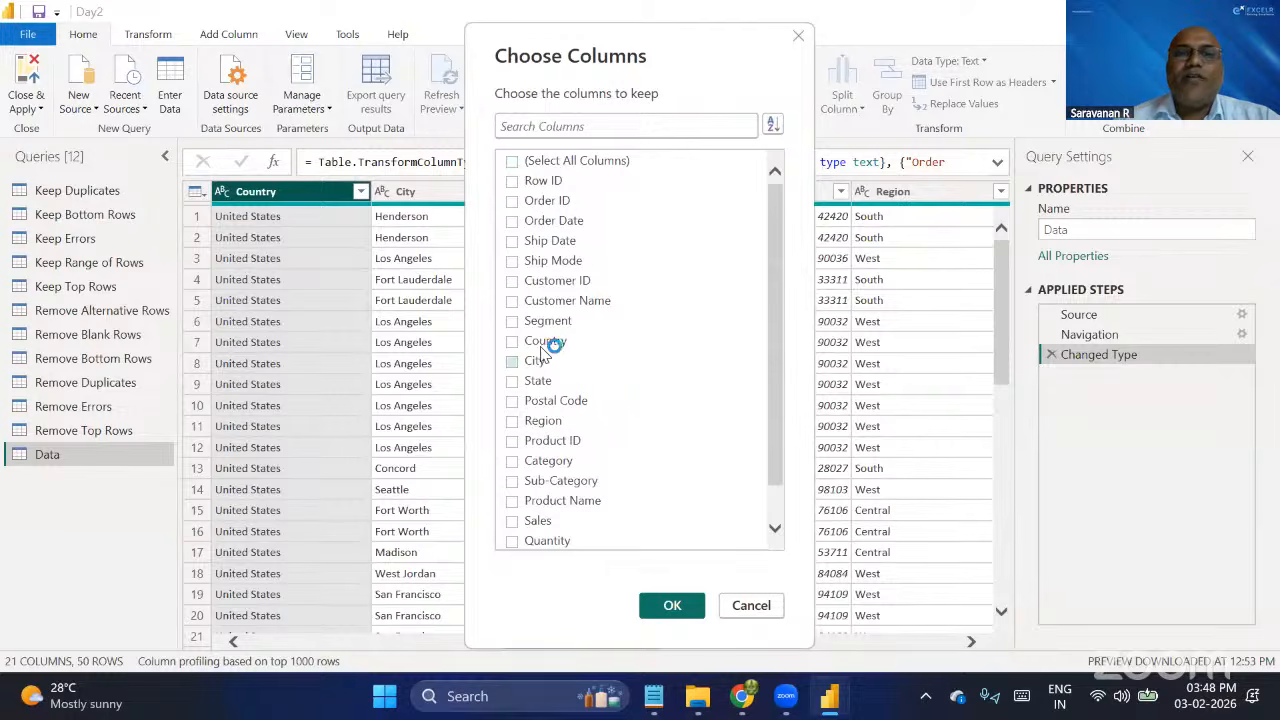
left_click(513, 321)
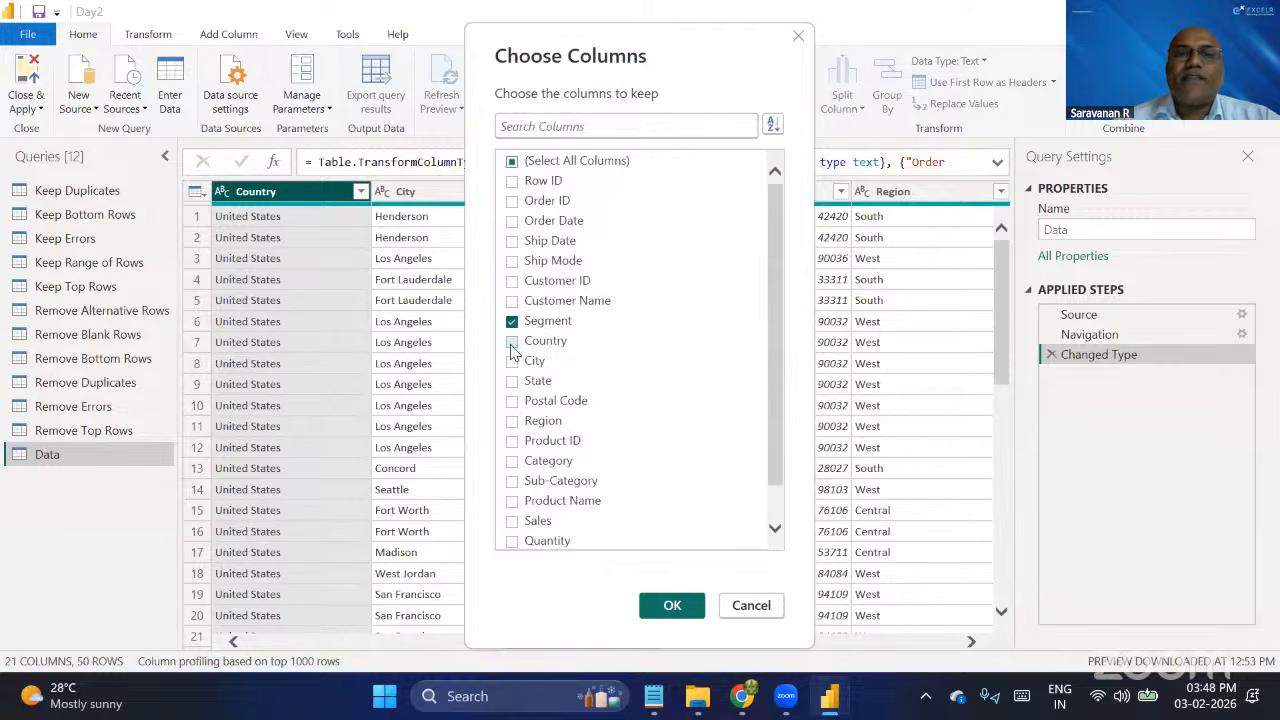
left_click(512, 342)
left_click(512, 362)
scroll(590, 418, "down", 1)
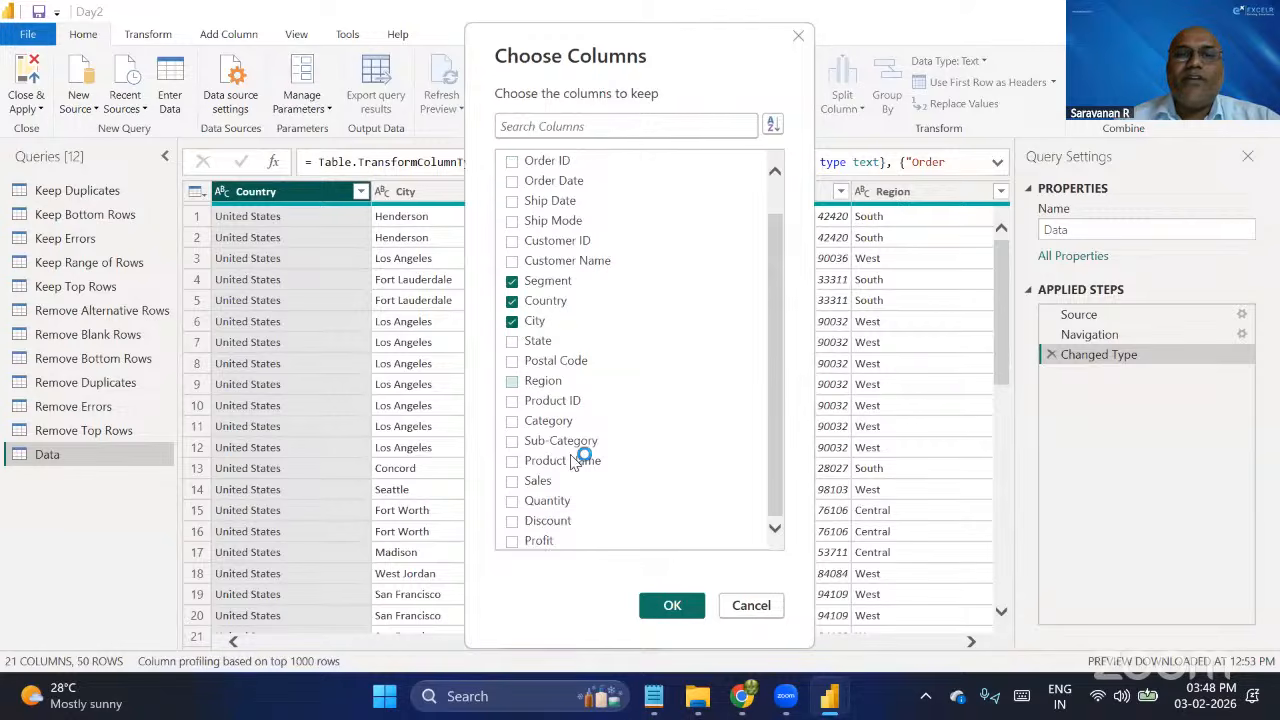
left_click(512, 481)
left_click(512, 502)
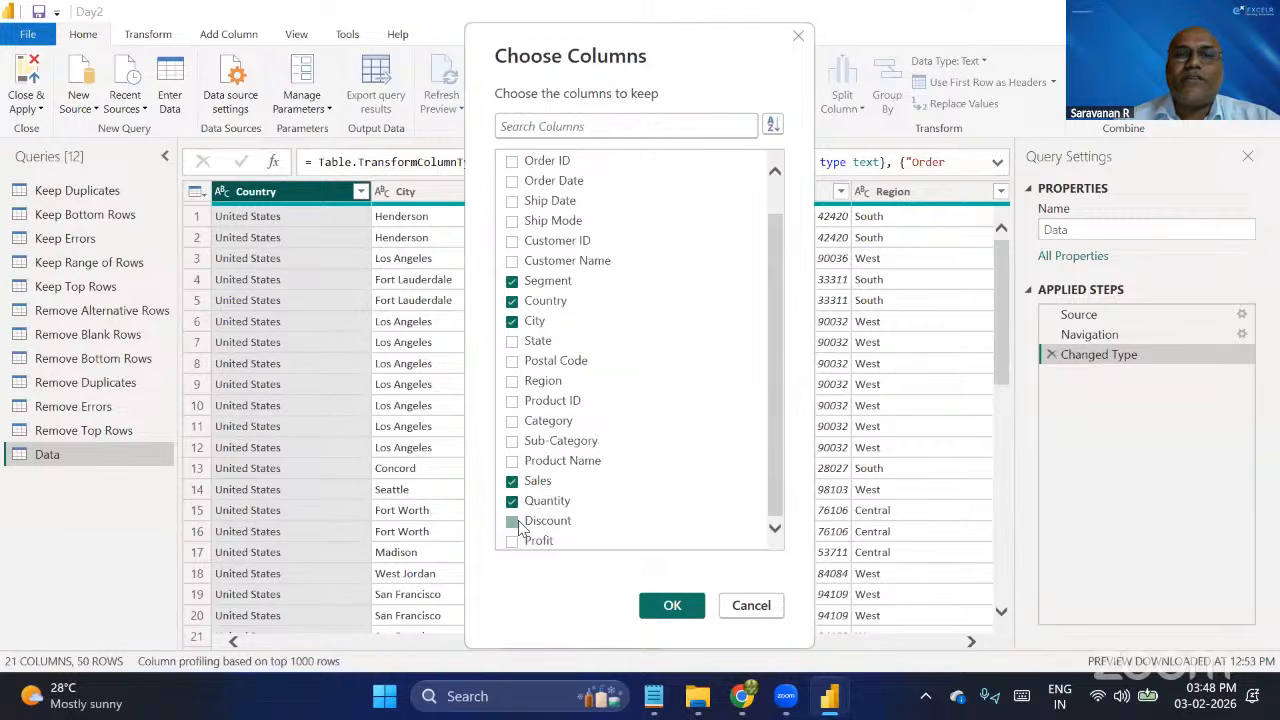
left_click(513, 521)
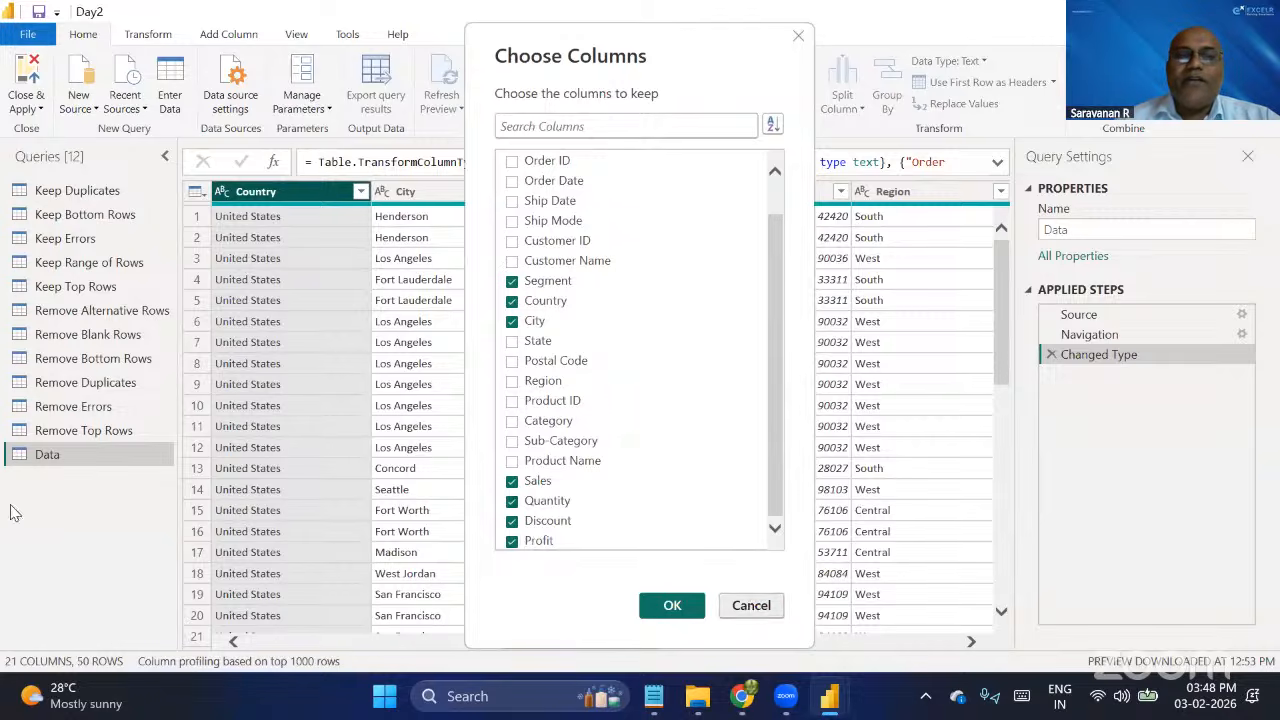
left_click(751, 606)
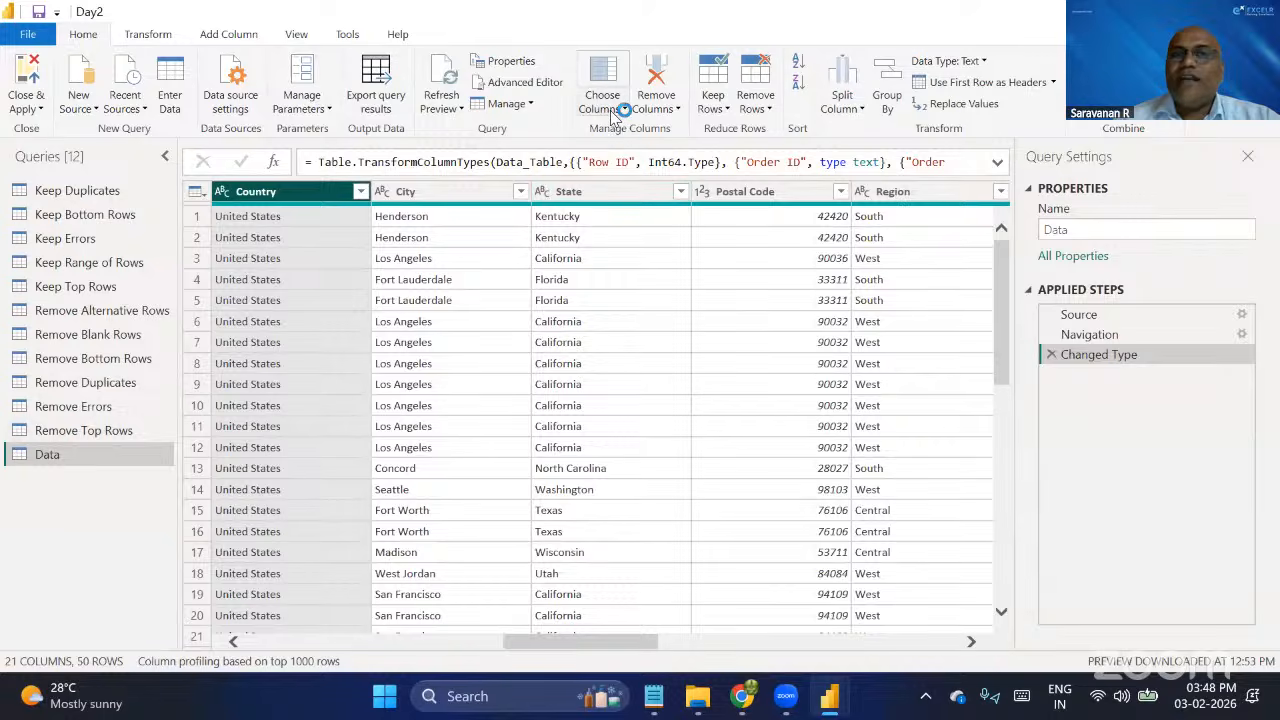
Use Choose Columns to keep only Segment, Country, City, Sales, Quantity, Discount and Profit in the Data query.
left_click(620, 110)
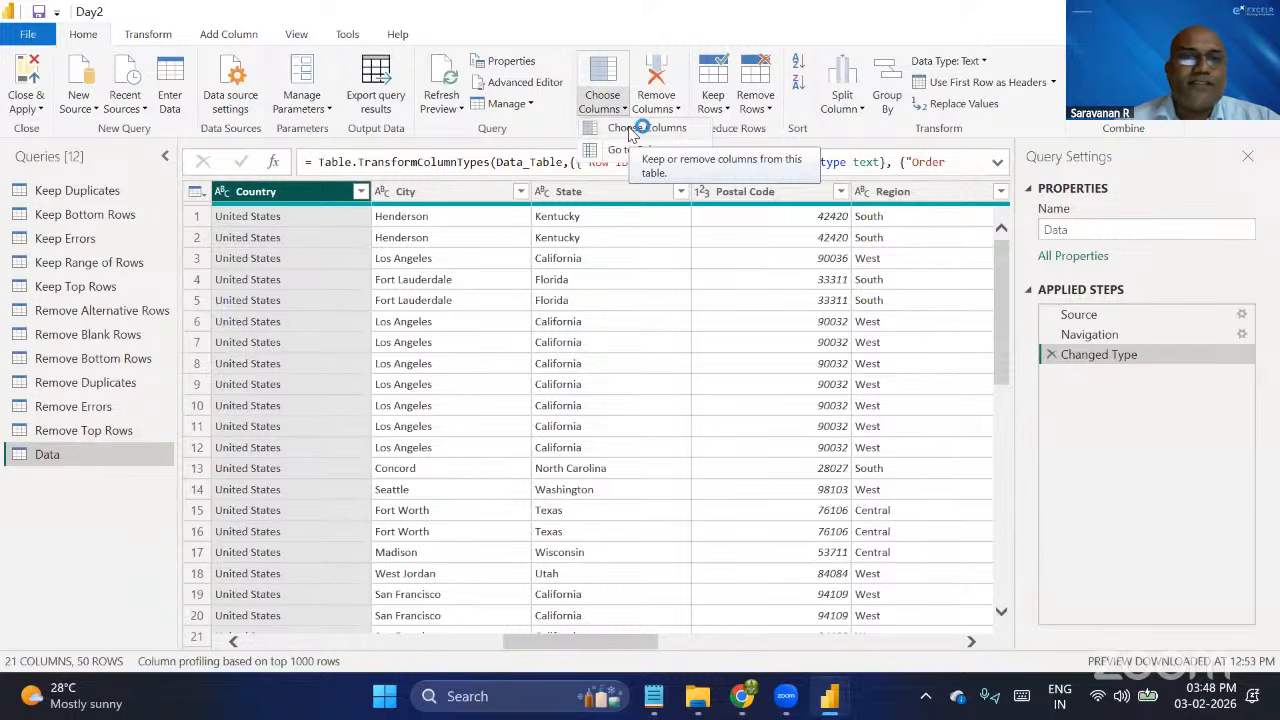
left_click(632, 130)
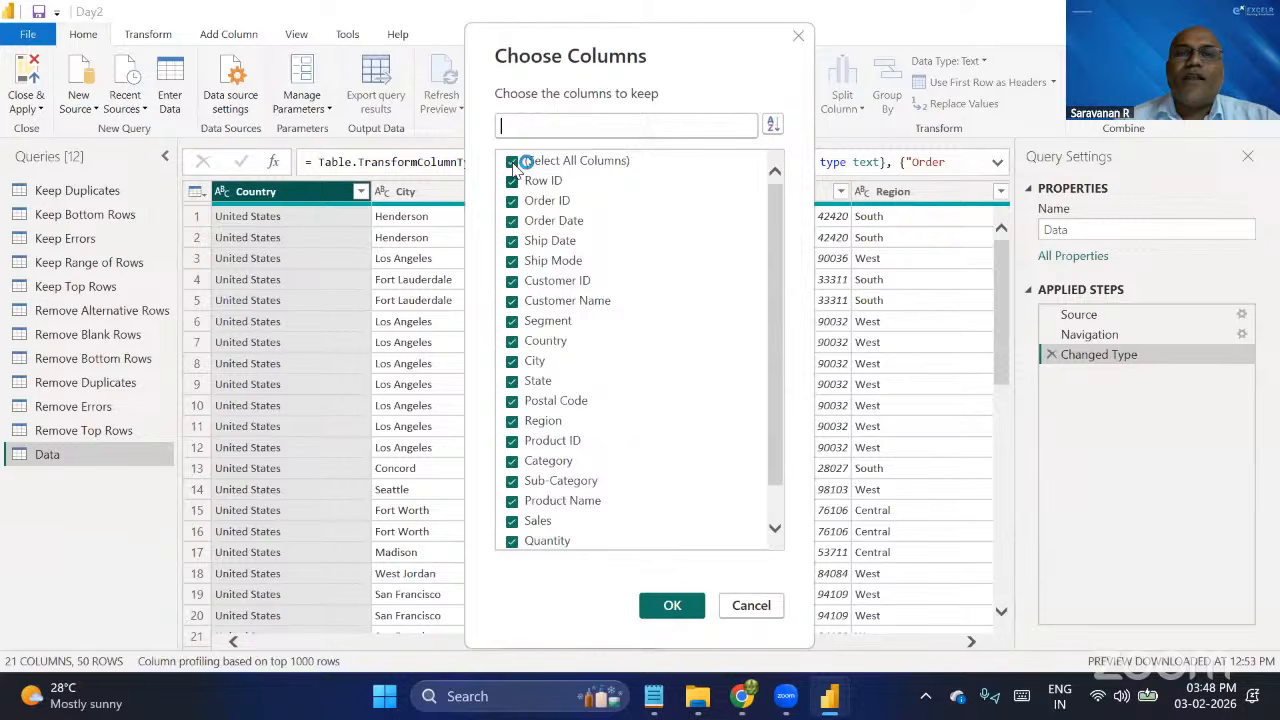
left_click(512, 162)
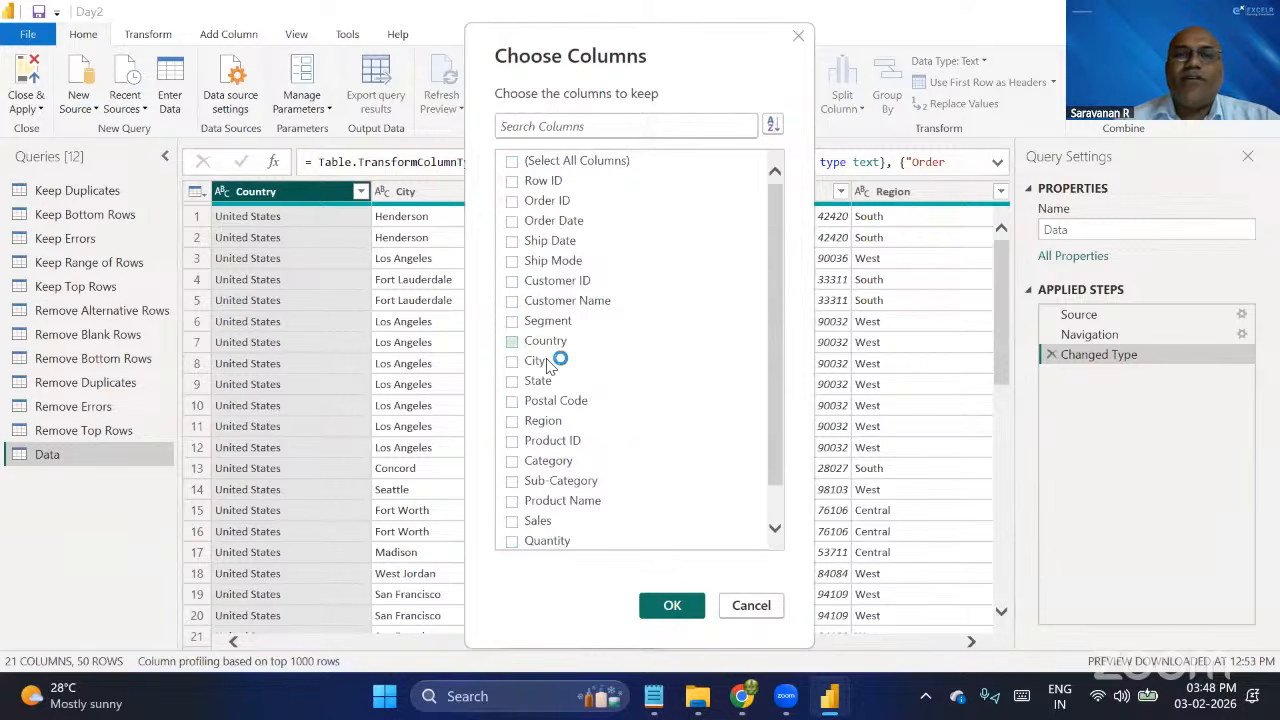
left_click(512, 322)
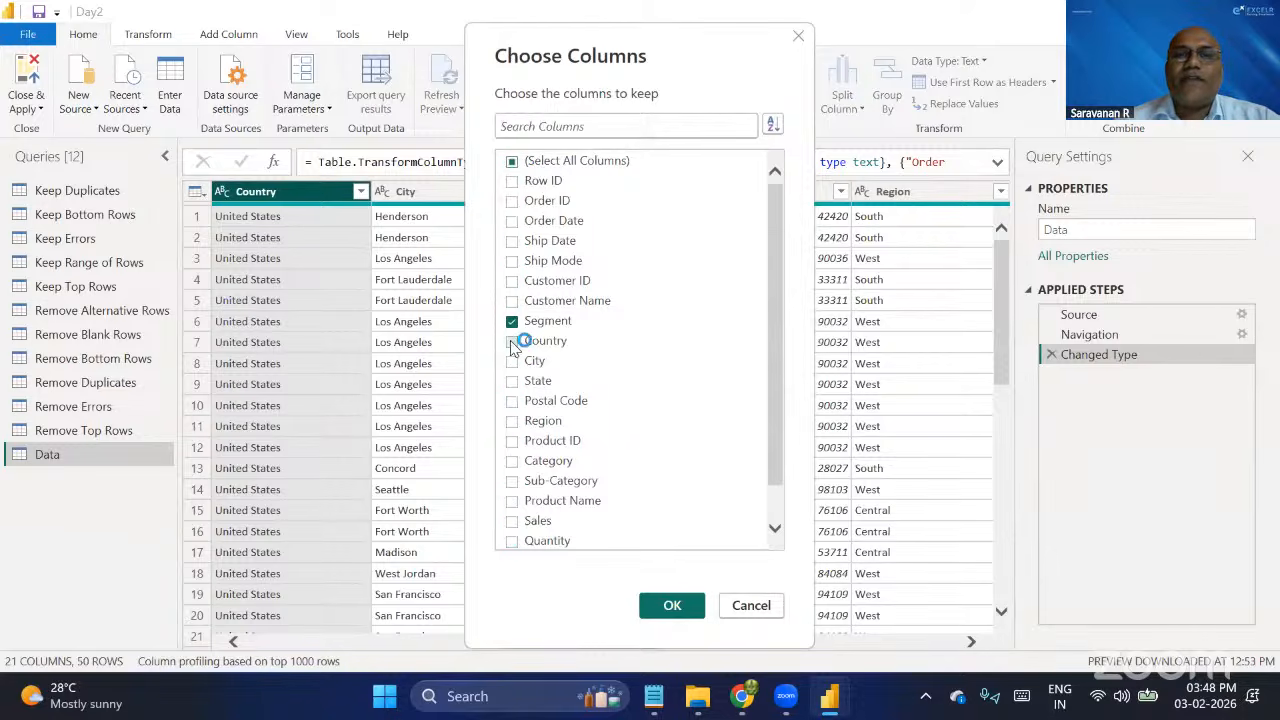
left_click(512, 362)
scroll(652, 423, "down", 1)
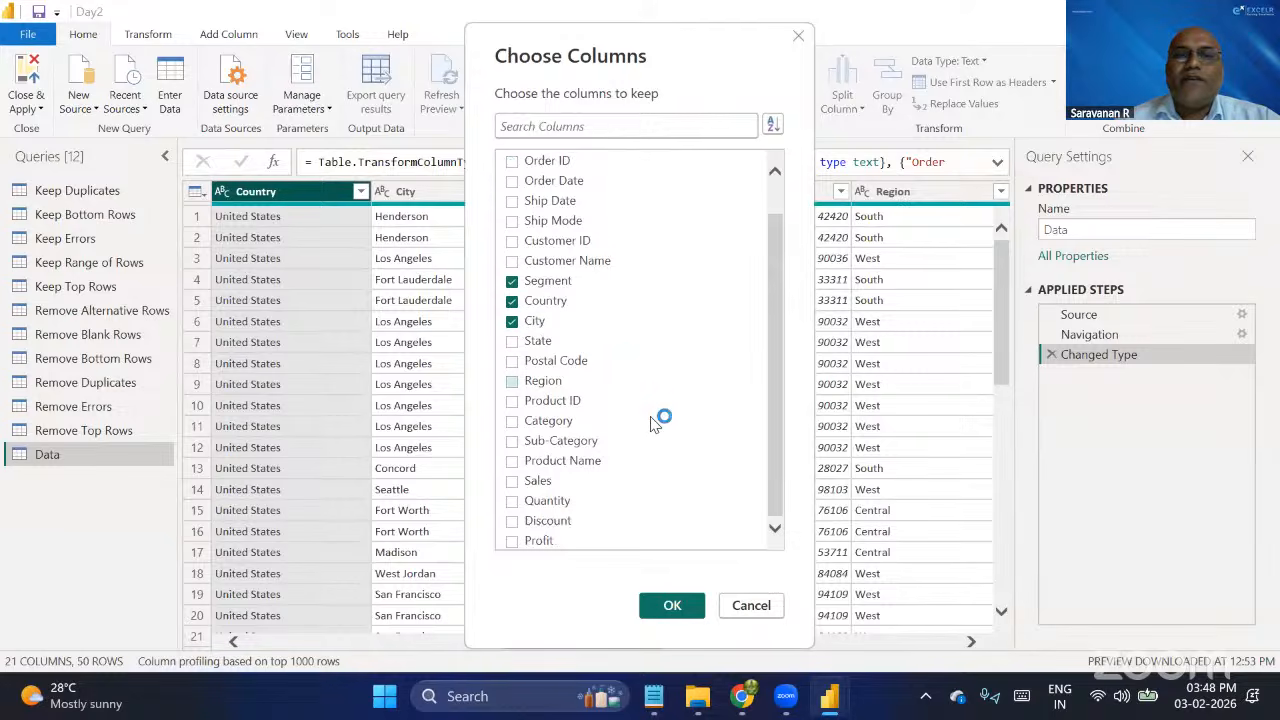
left_click(512, 483)
left_click(512, 502)
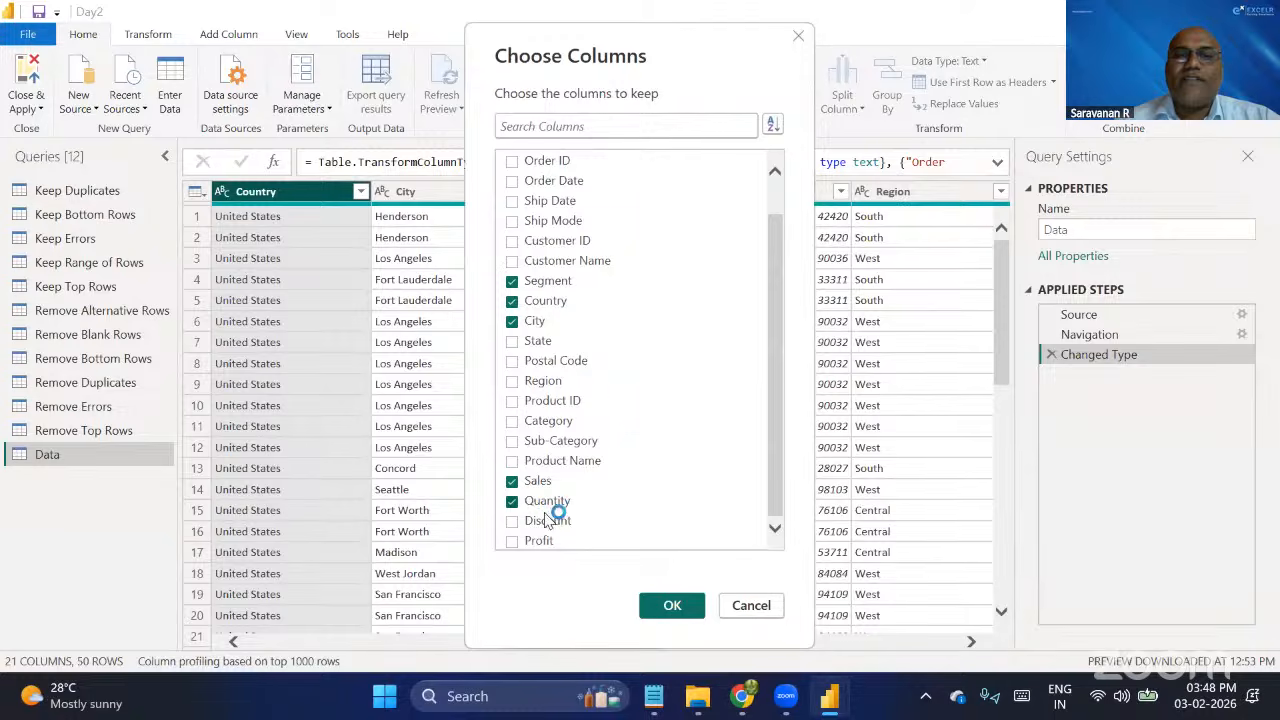
left_click(512, 521)
left_click(511, 541)
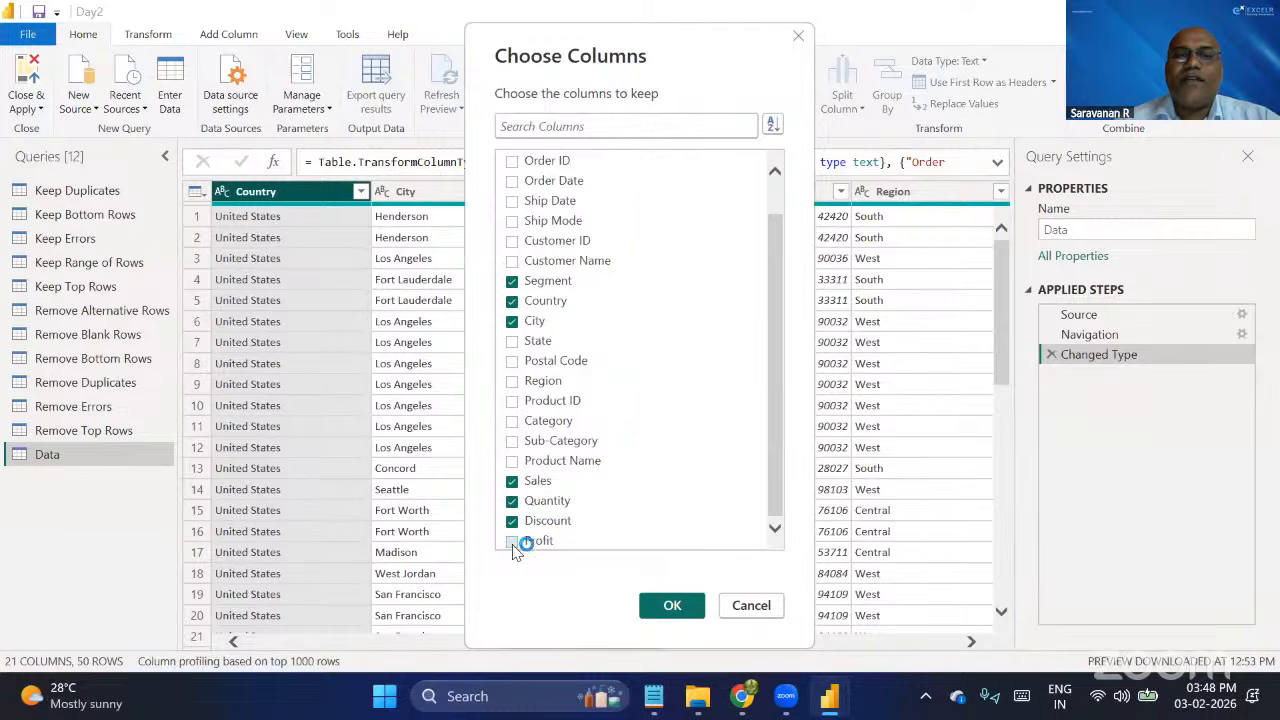
left_click(660, 614)
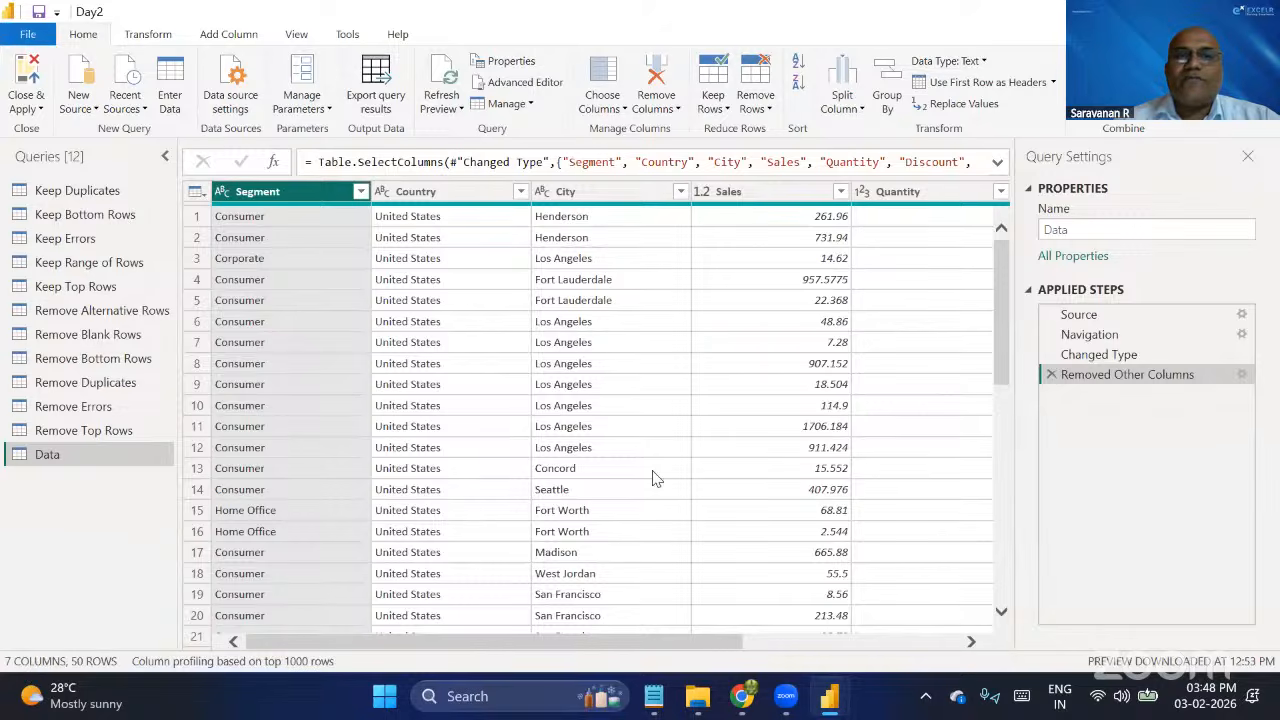
scroll(655, 478, "right", 3)
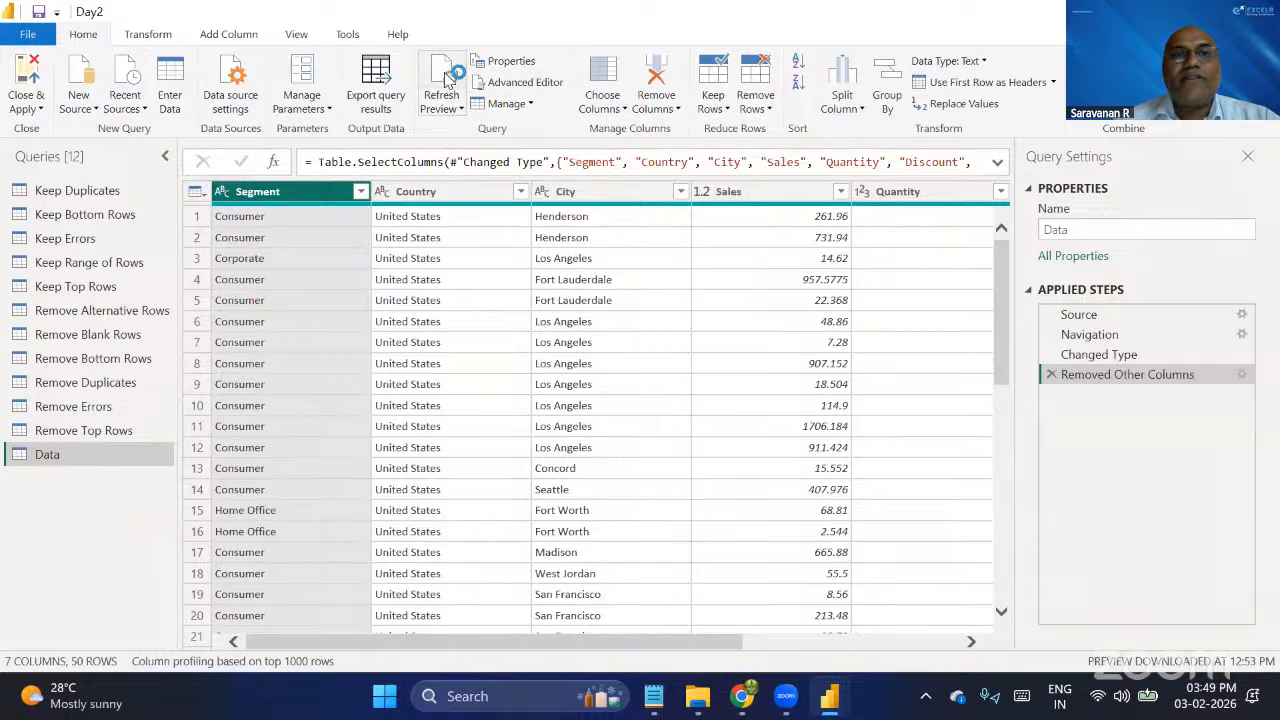
left_click(445, 108)
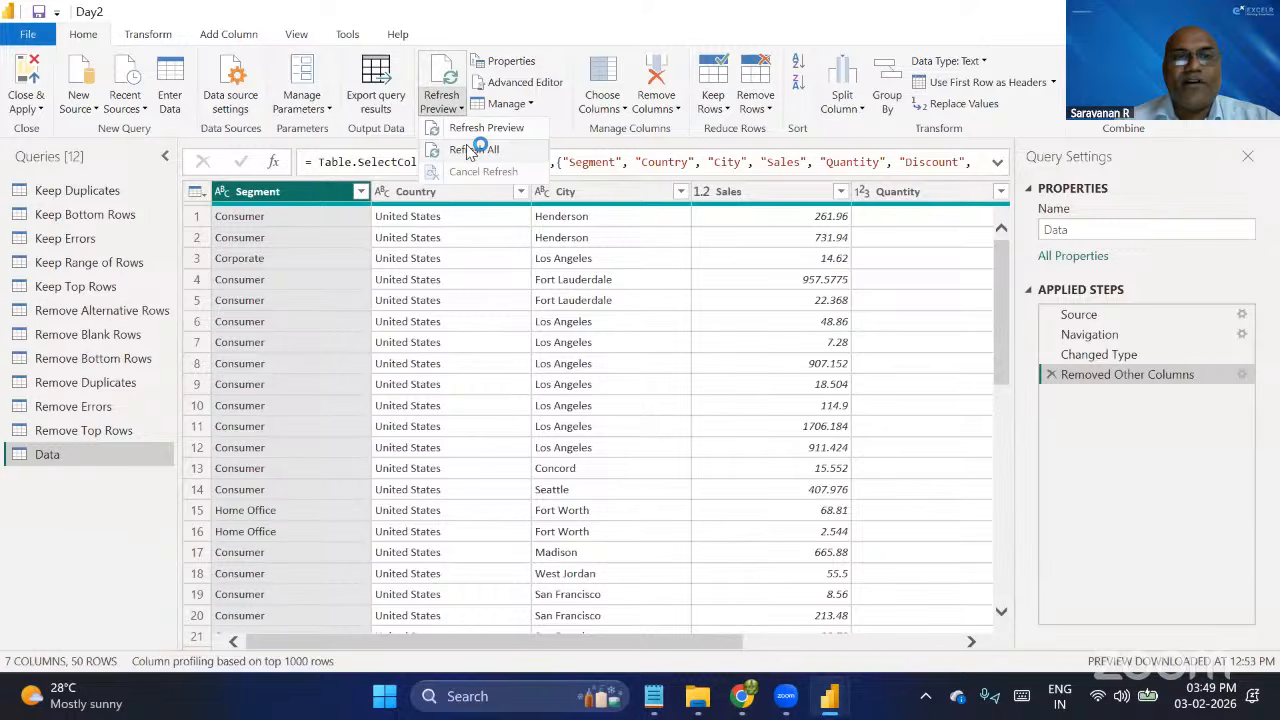
left_click(283, 202)
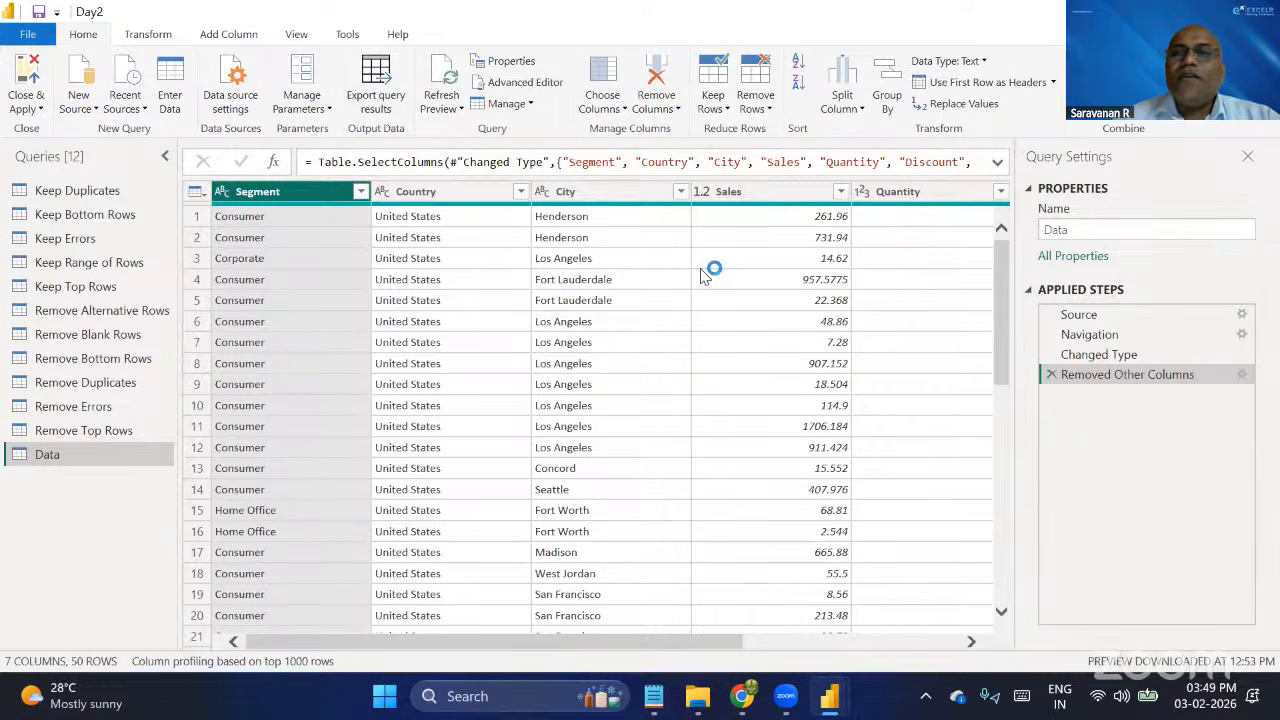
scroll(808, 445, "right", 3)
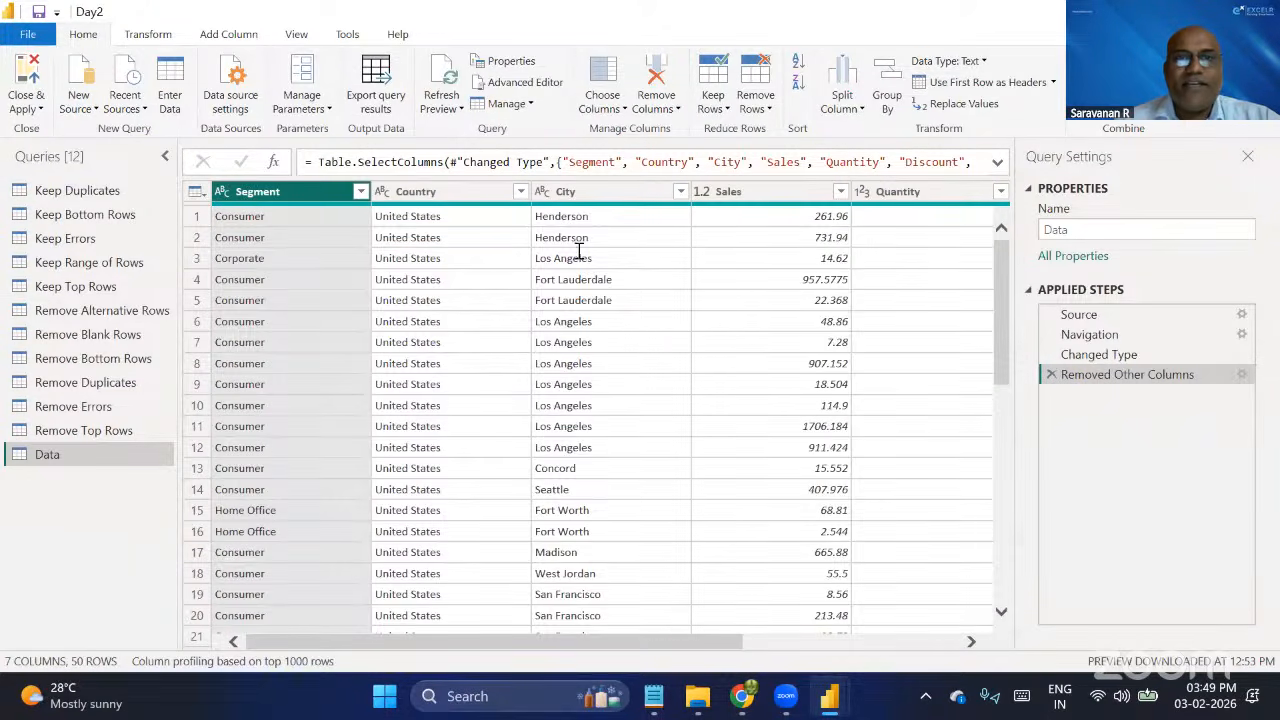
Delete the Removed Other Columns step from the Data query.
left_click(610, 108)
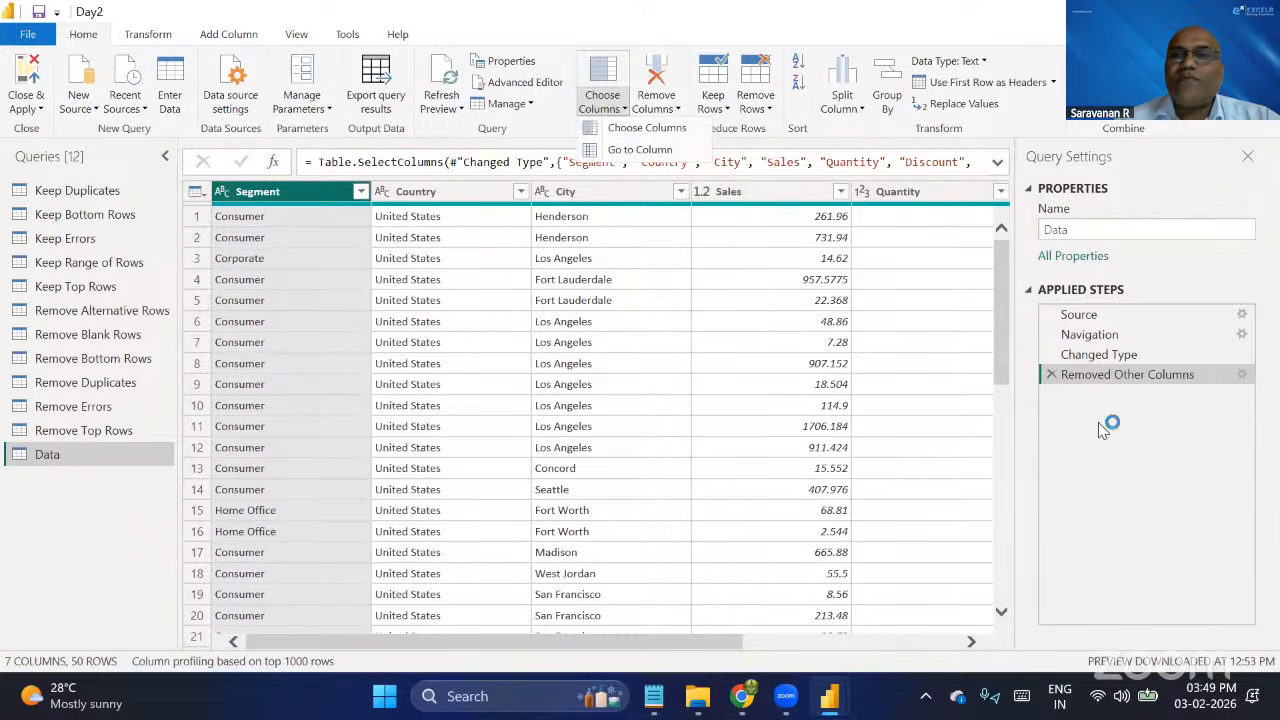
left_click(1106, 462)
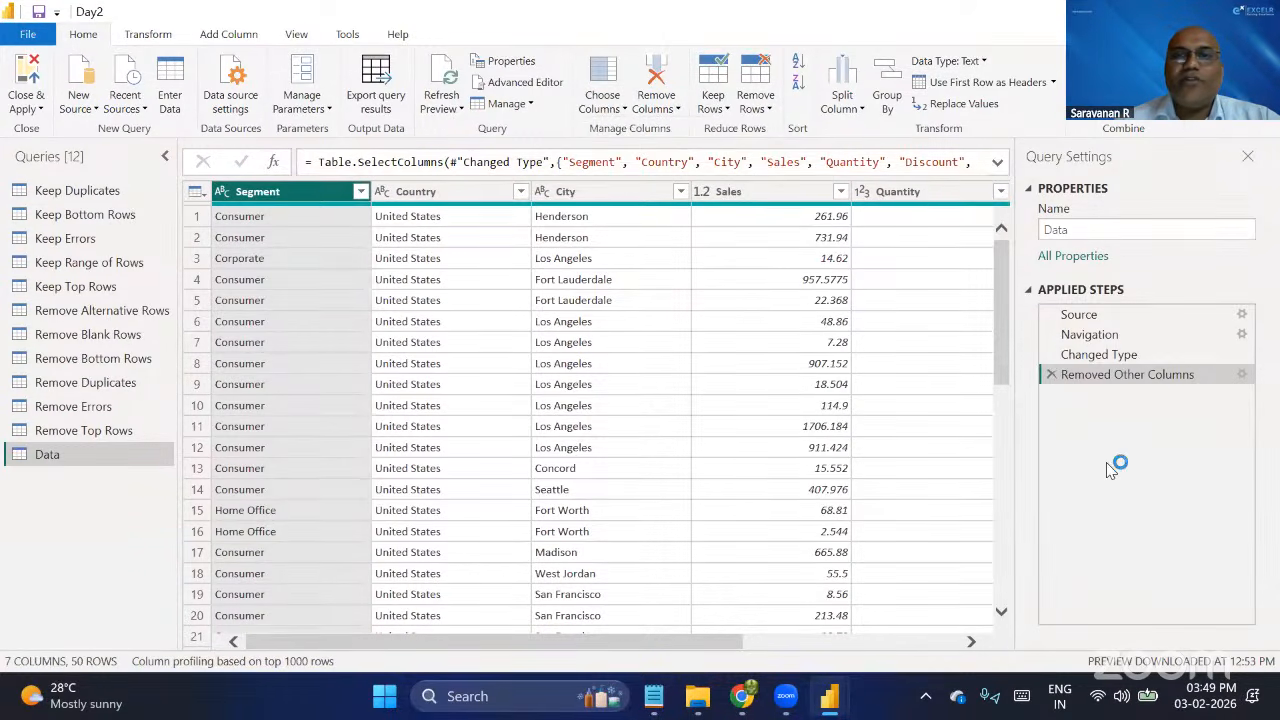
left_click(1050, 376)
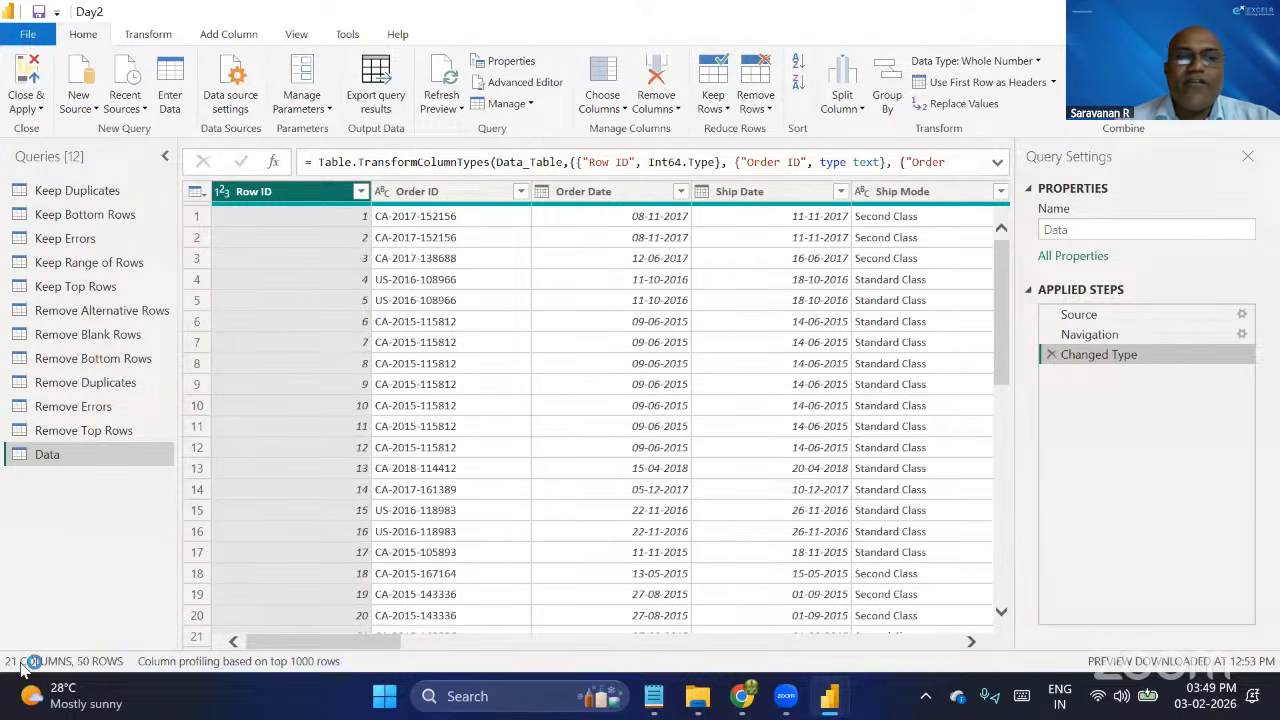
Remove the Row ID, Order ID, Order Date and Ship Date columns from the Data query, and delete that Removed Columns step again.
left_click(665, 113)
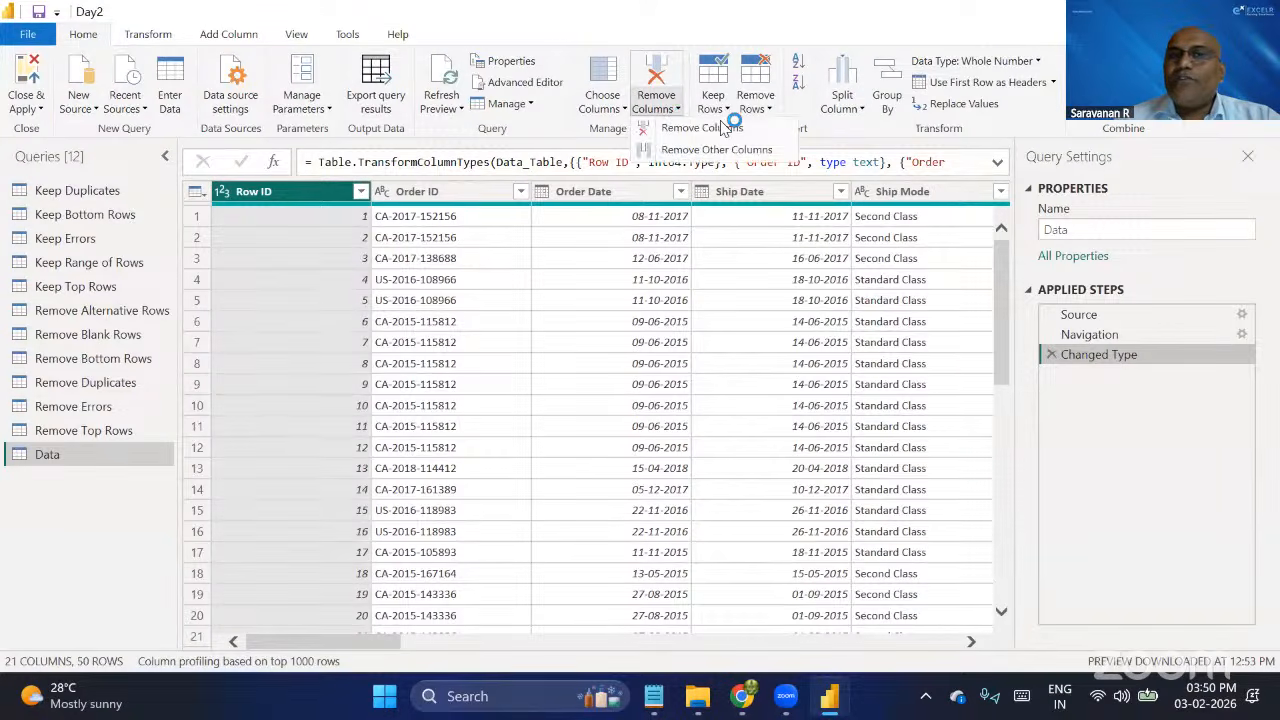
left_click(477, 218)
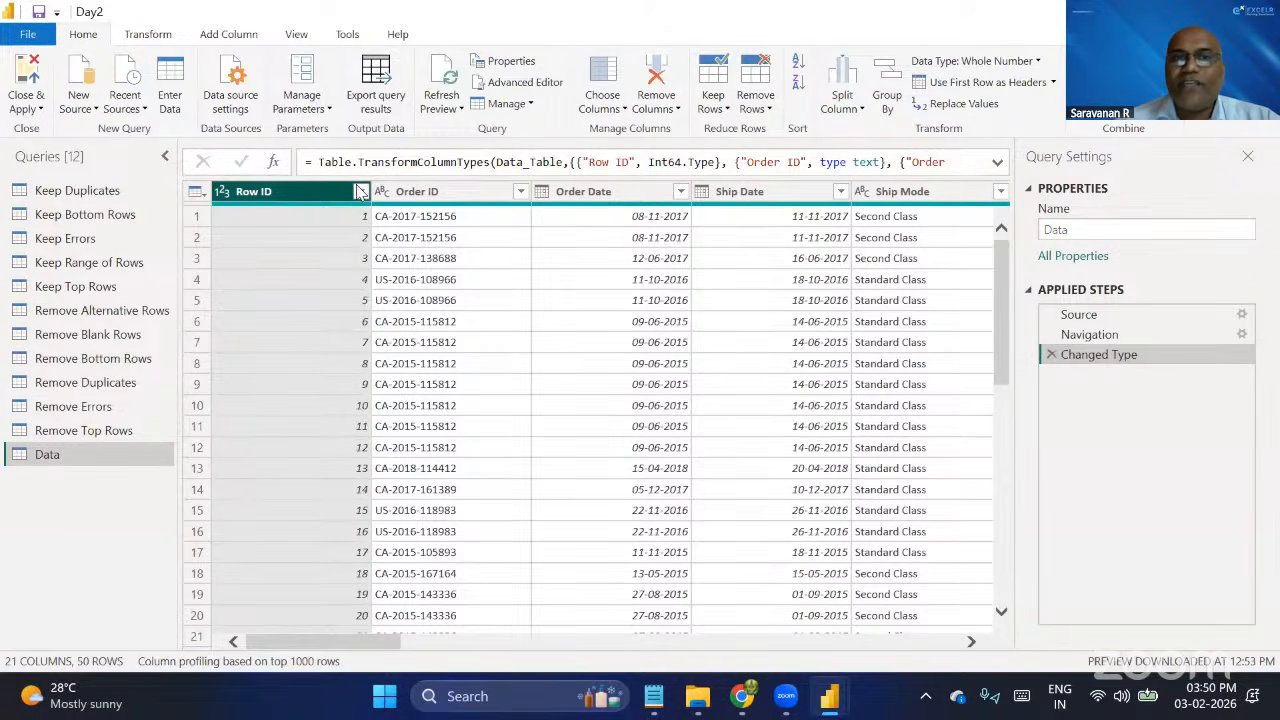
left_click(766, 199, "shift")
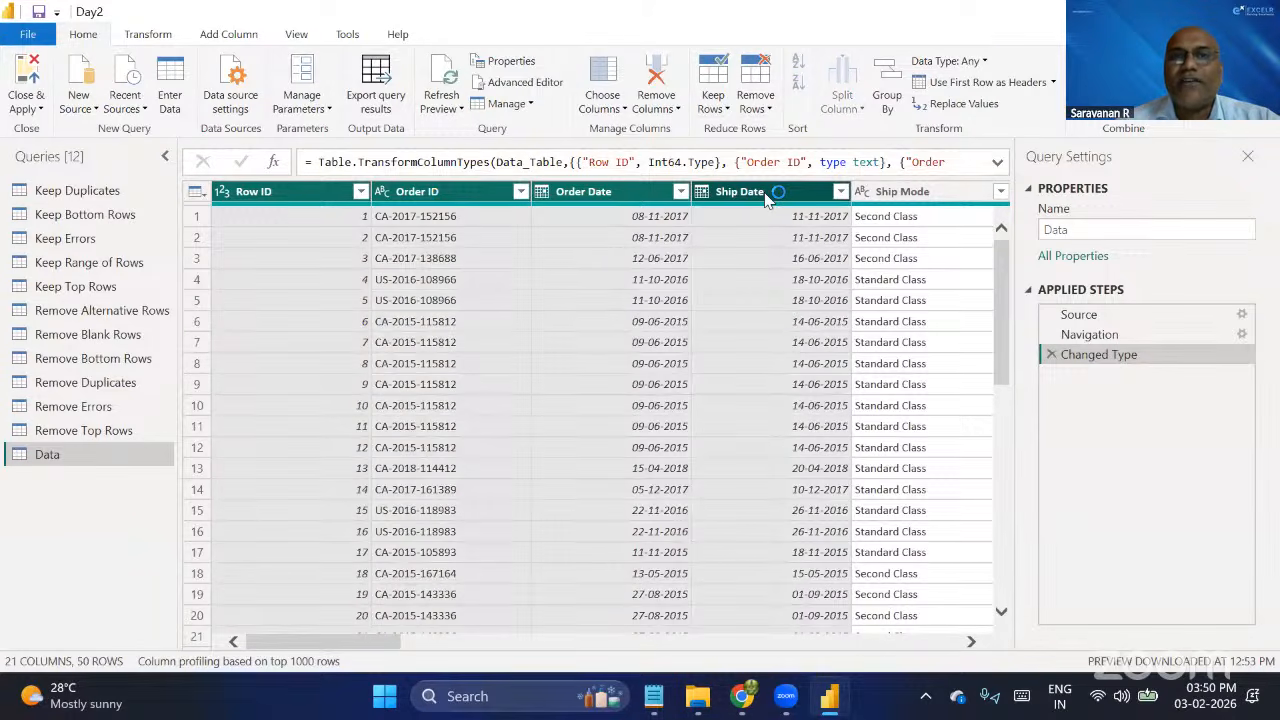
left_click(672, 110)
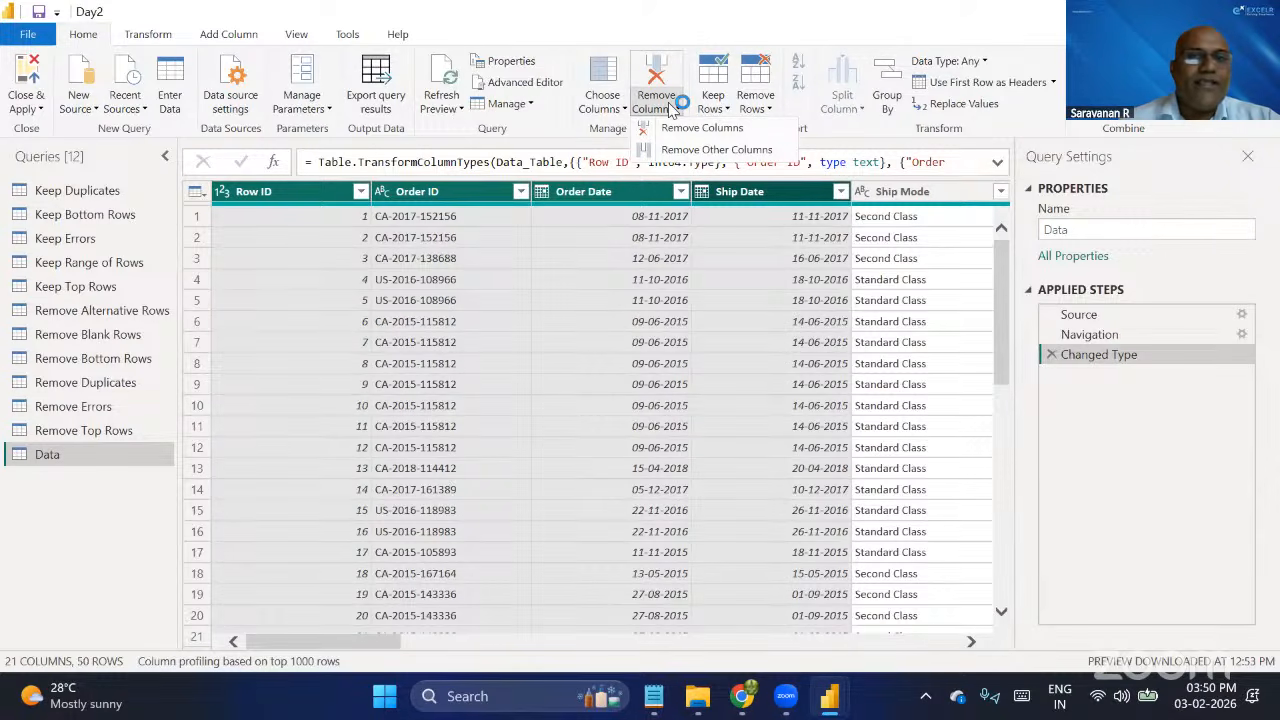
left_click(720, 129)
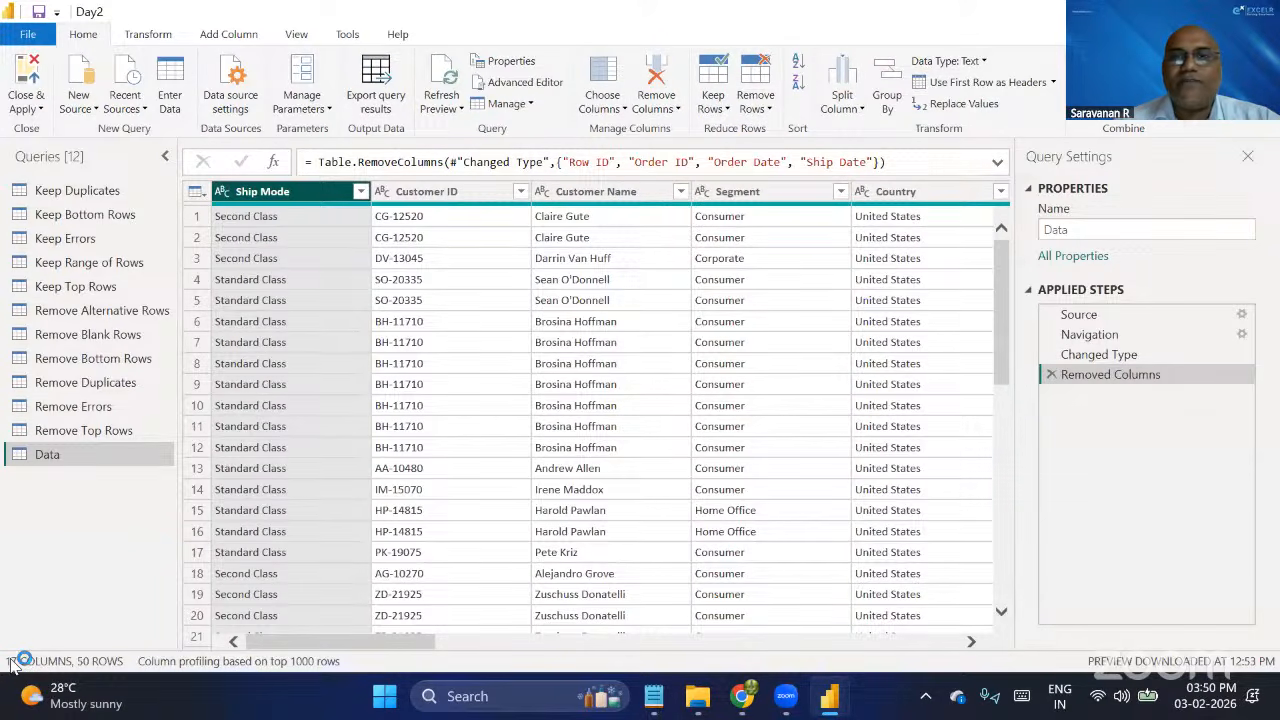
left_click(1051, 375)
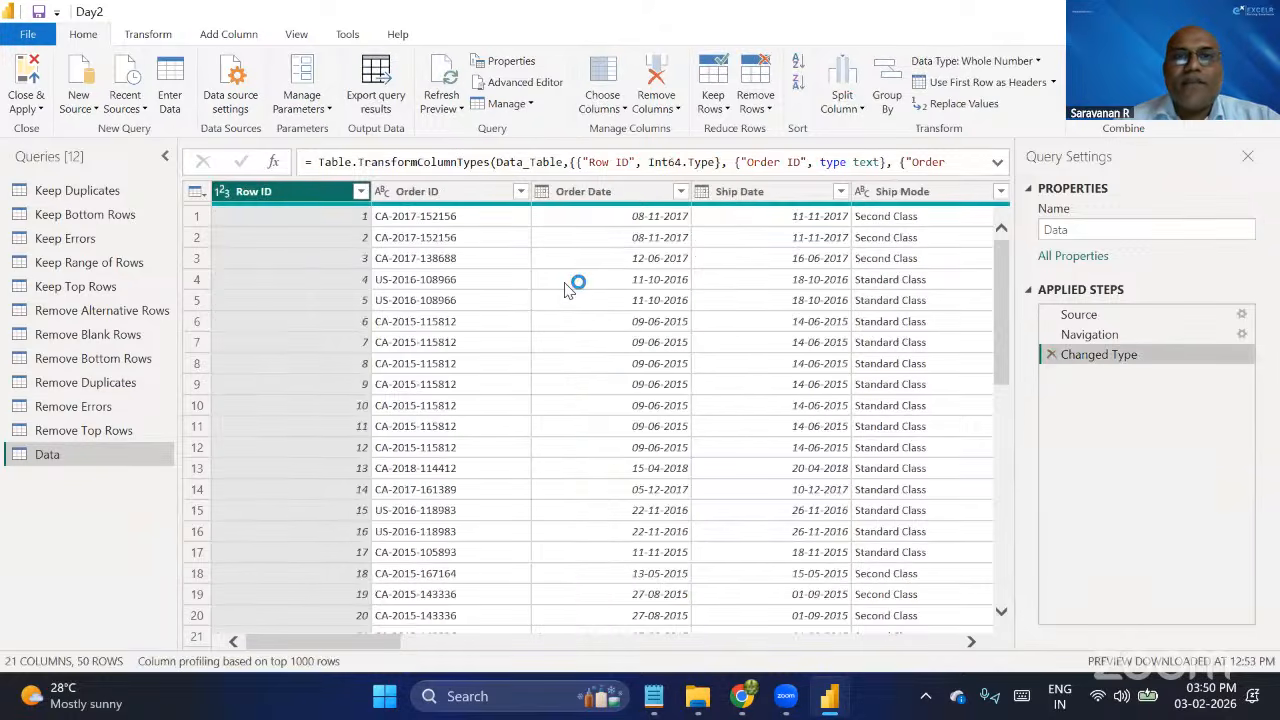
Remove all columns except Ship Mode, Segment, Sales and Profit from the Data query, and delete that Removed Other Columns step again.
scroll(565, 289, "right", 3)
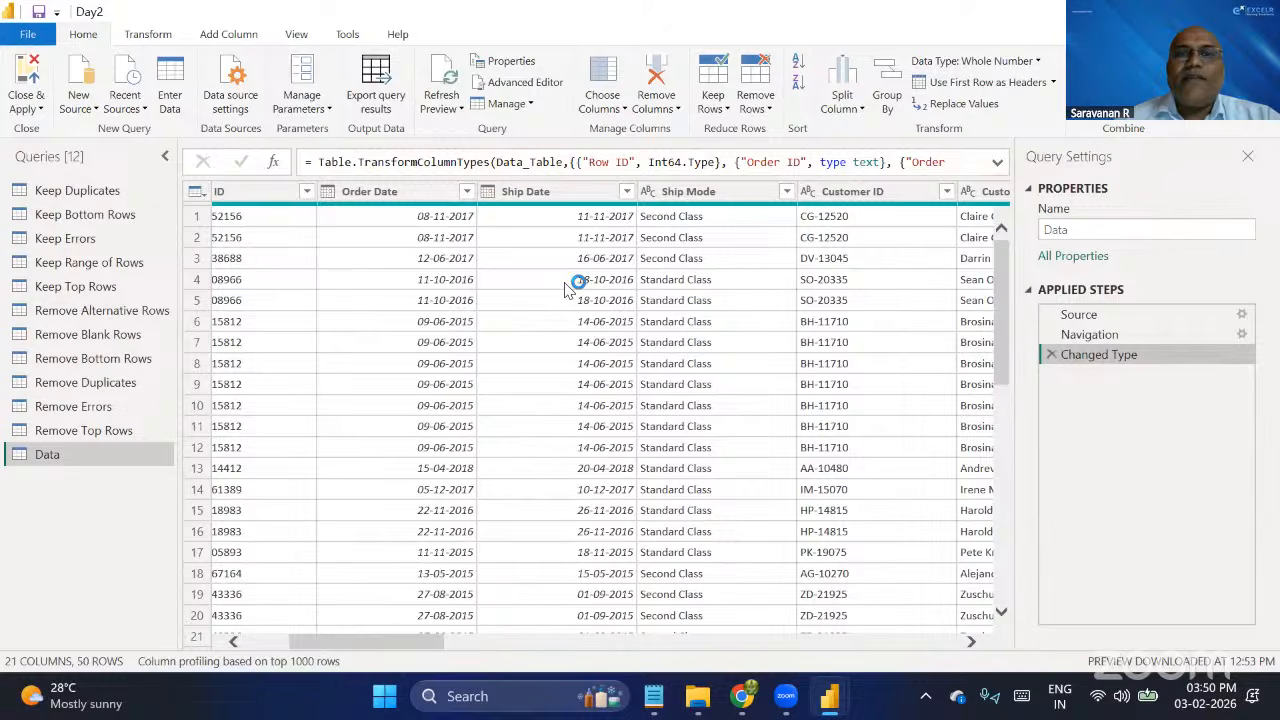
scroll(565, 289, "left", 5)
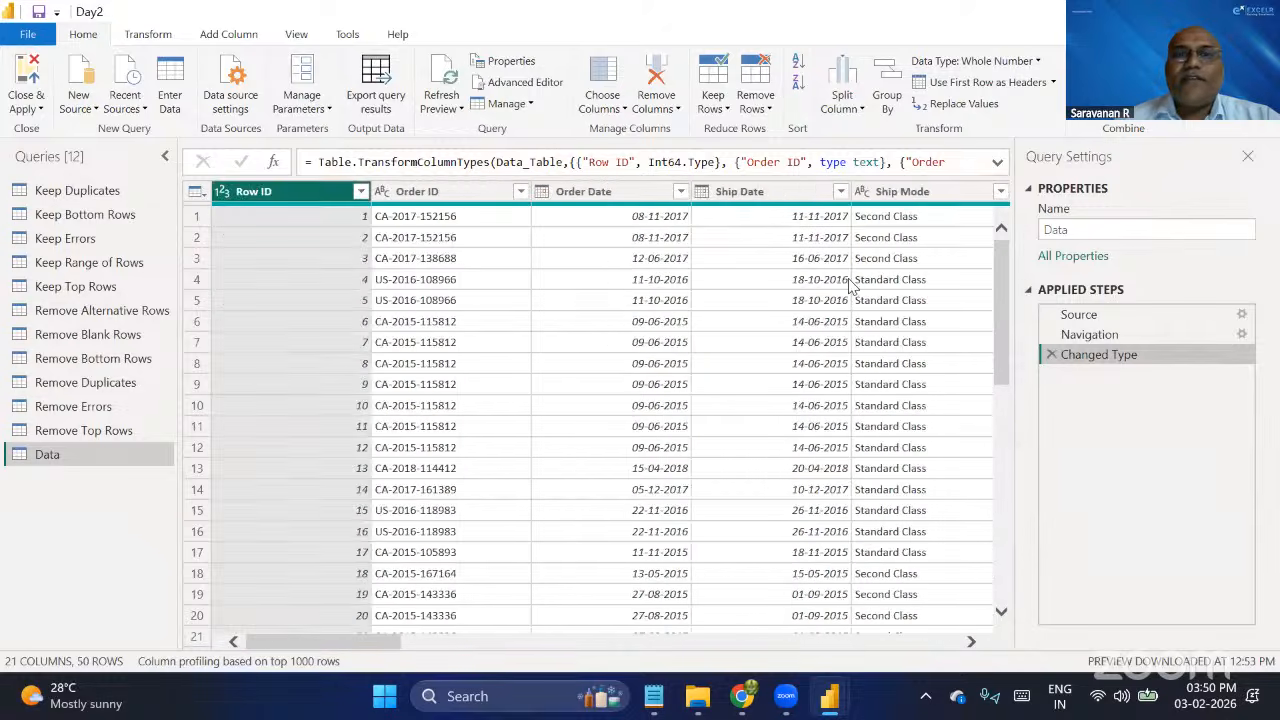
scroll(700, 275, "right", 6)
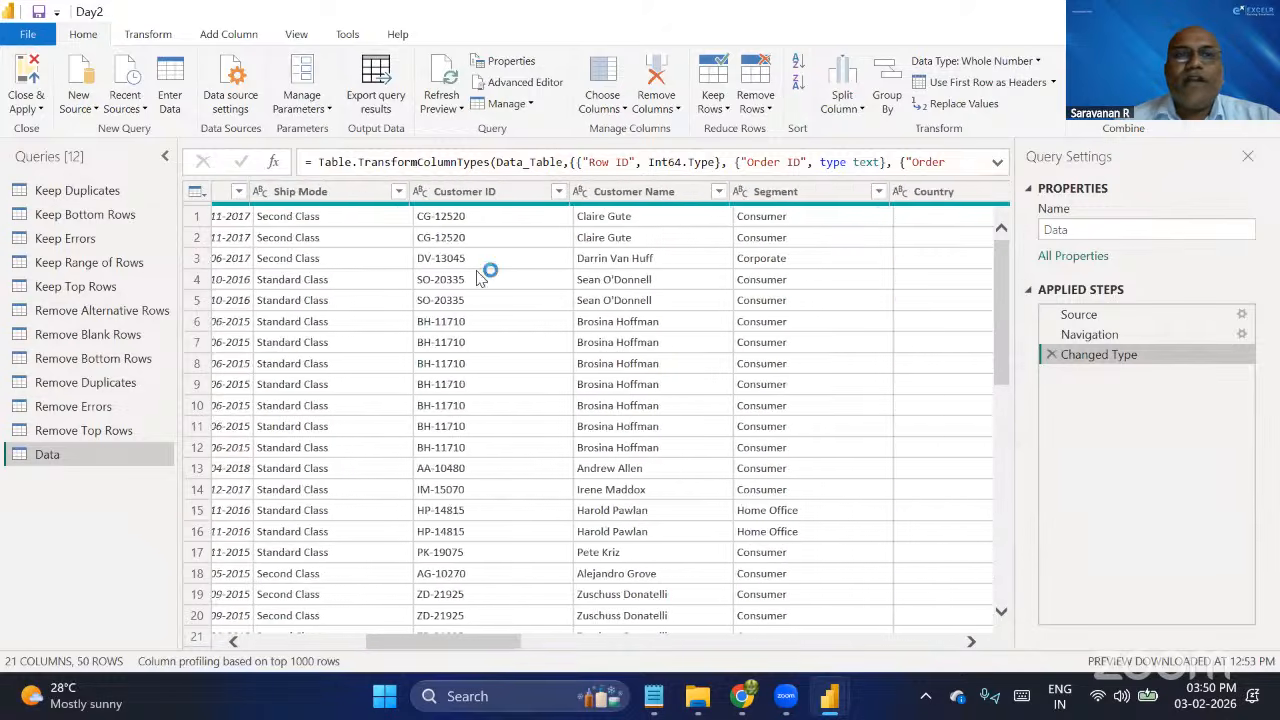
left_click(366, 198)
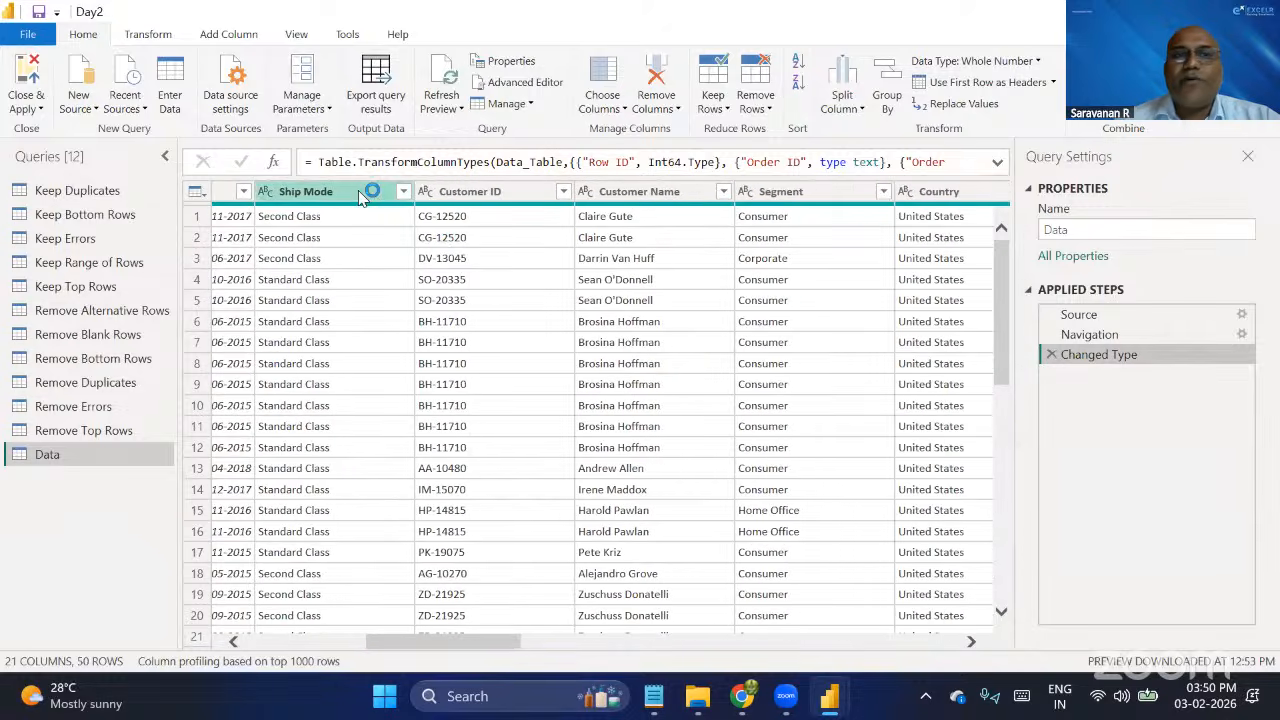
left_click(808, 200, "ctrl")
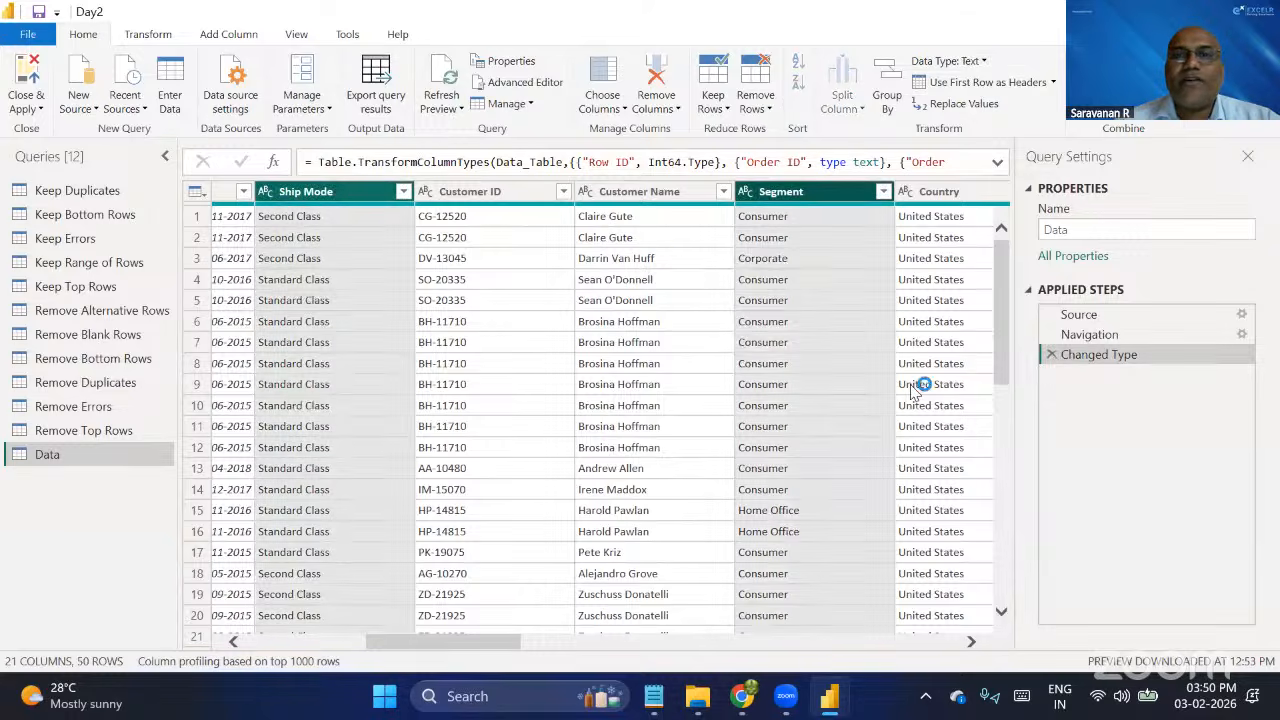
scroll(912, 390, "right", 12)
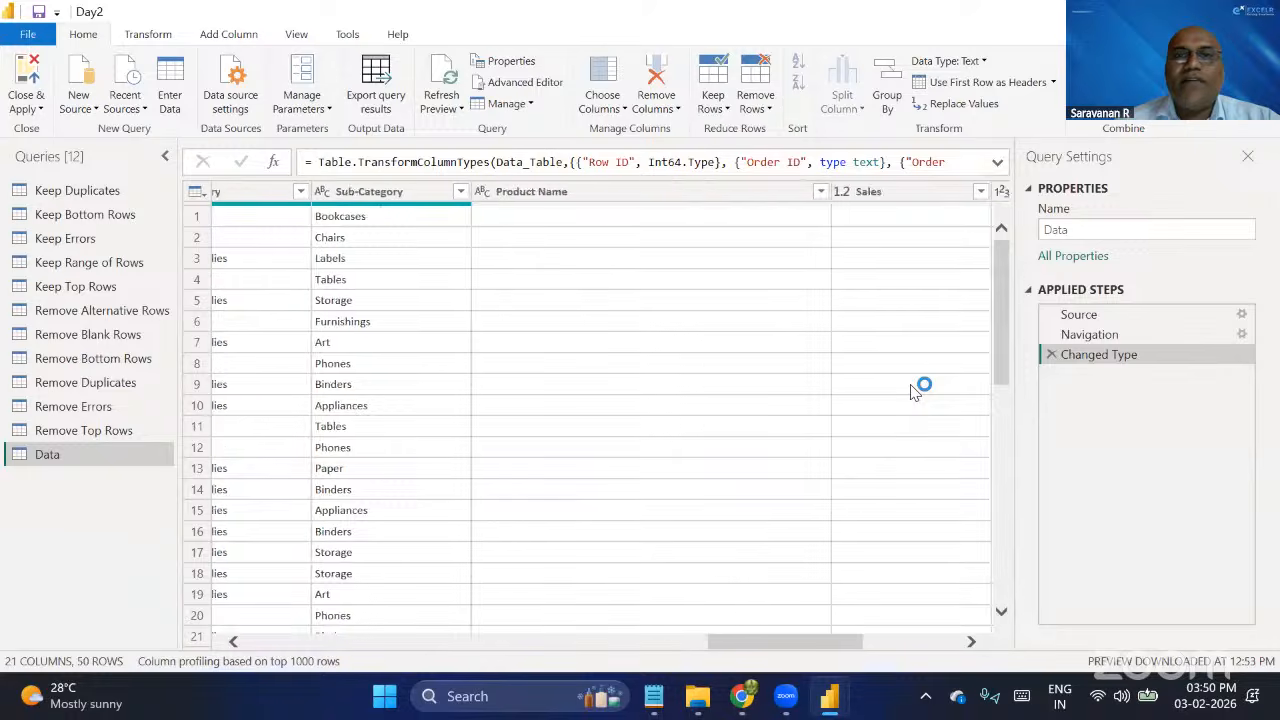
scroll(912, 390, "right", 4)
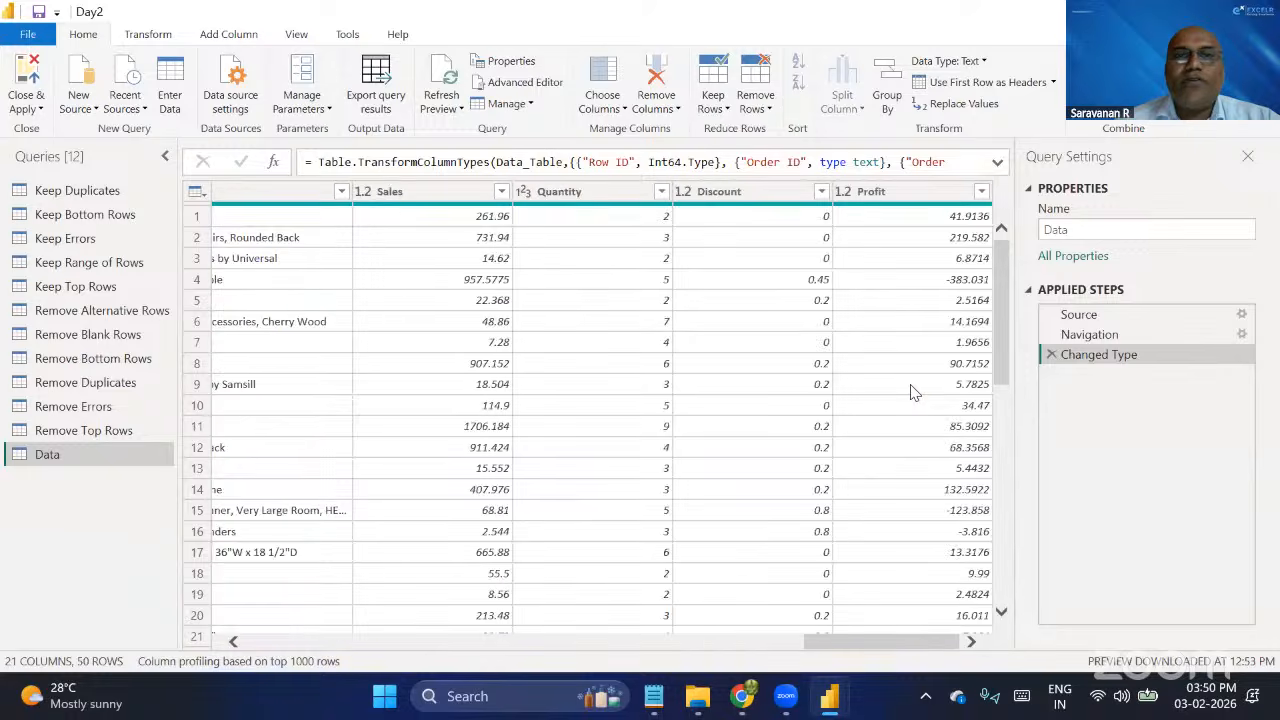
left_click(455, 195, "ctrl")
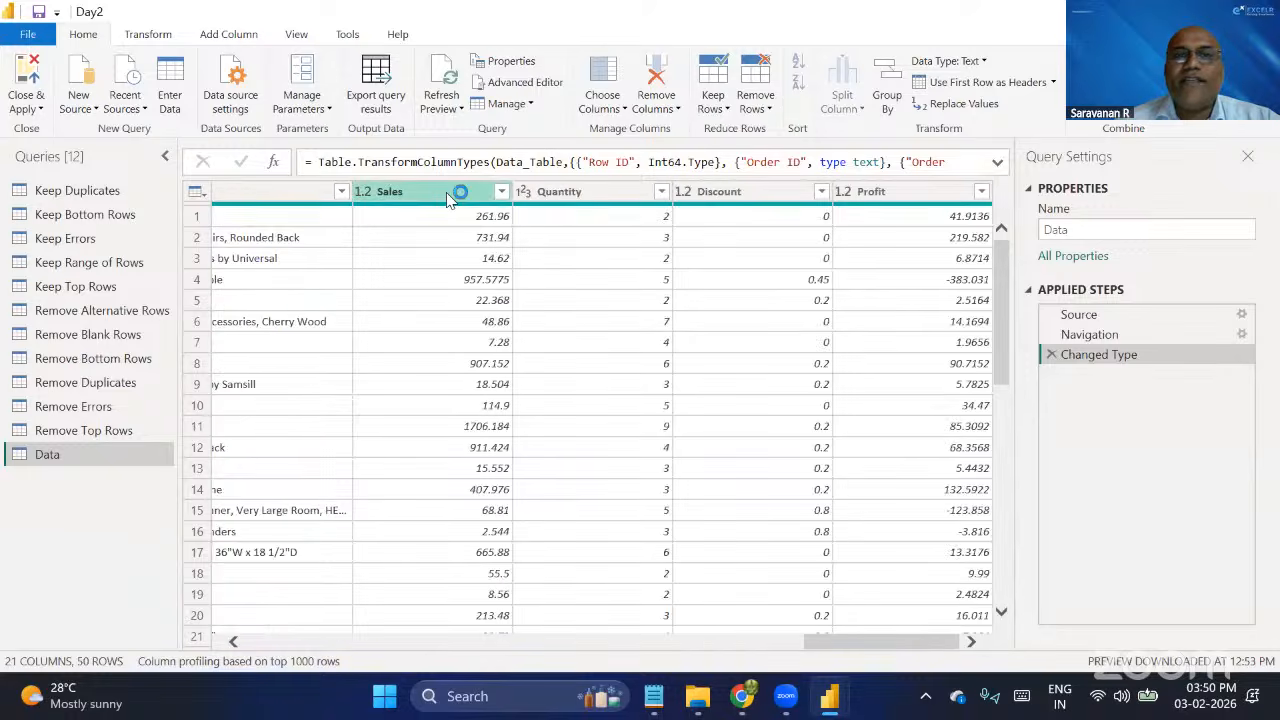
left_click(866, 196, "ctrl")
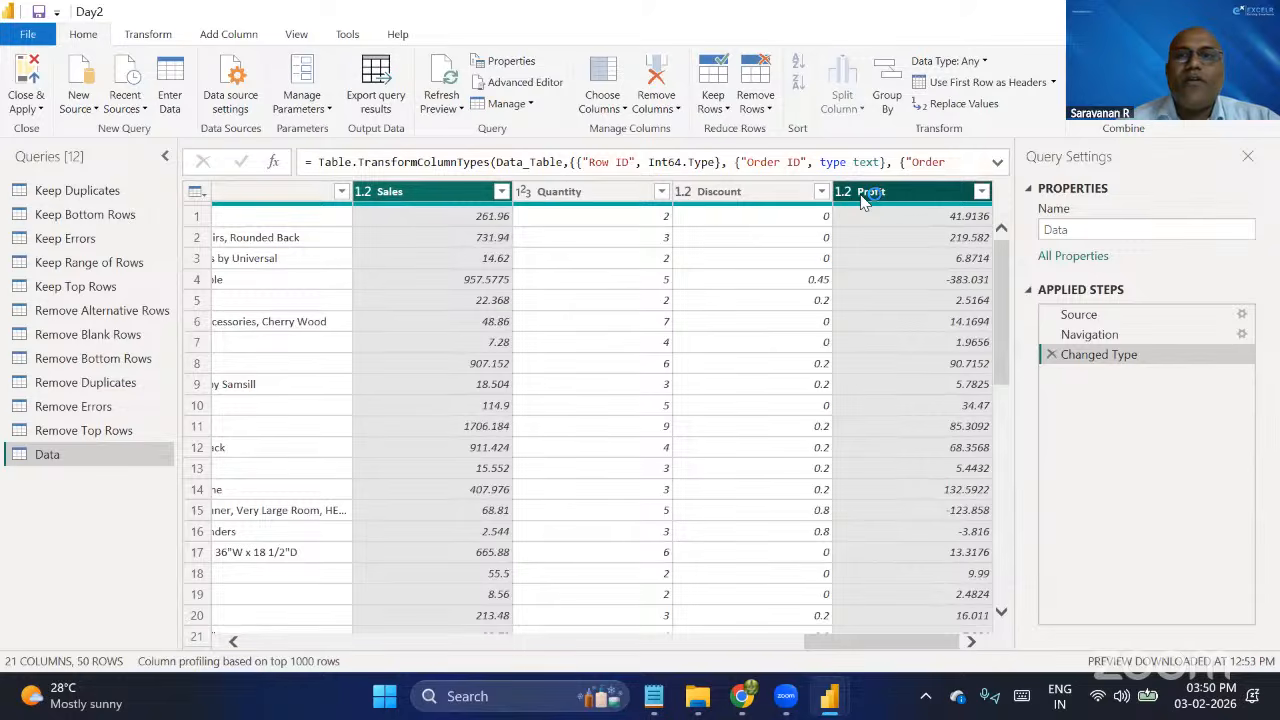
left_click(676, 106)
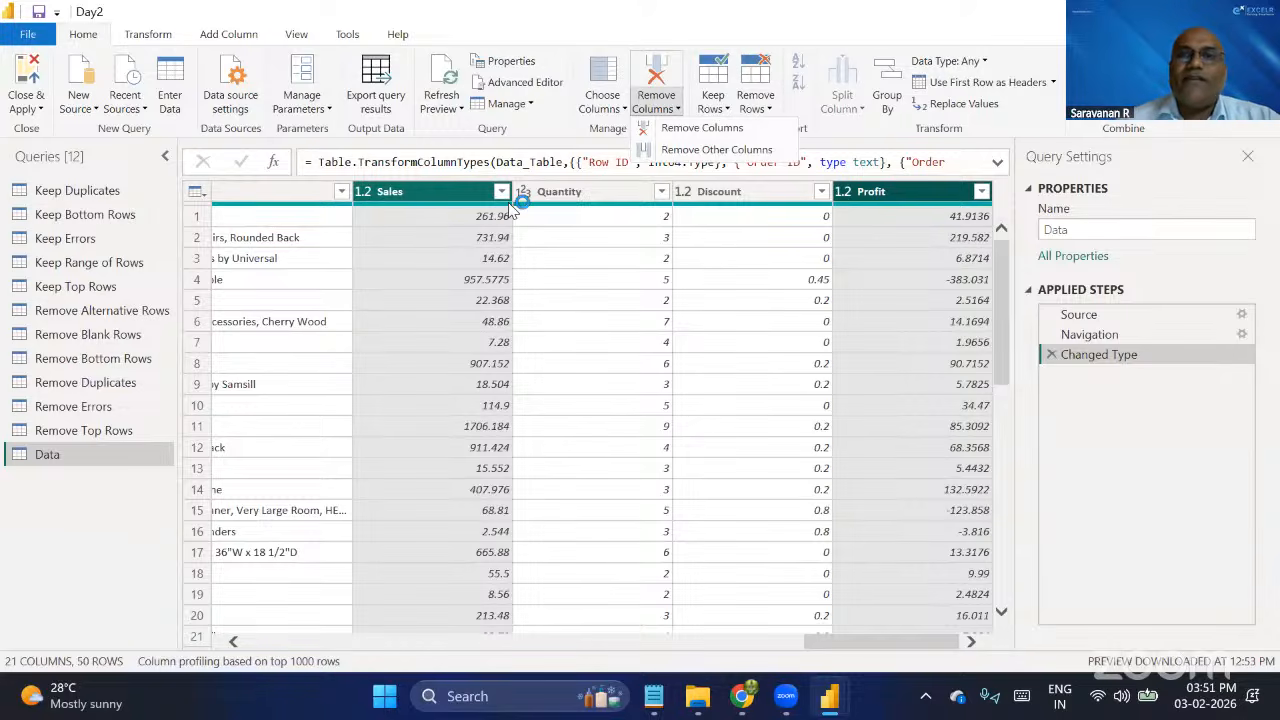
left_click(607, 112)
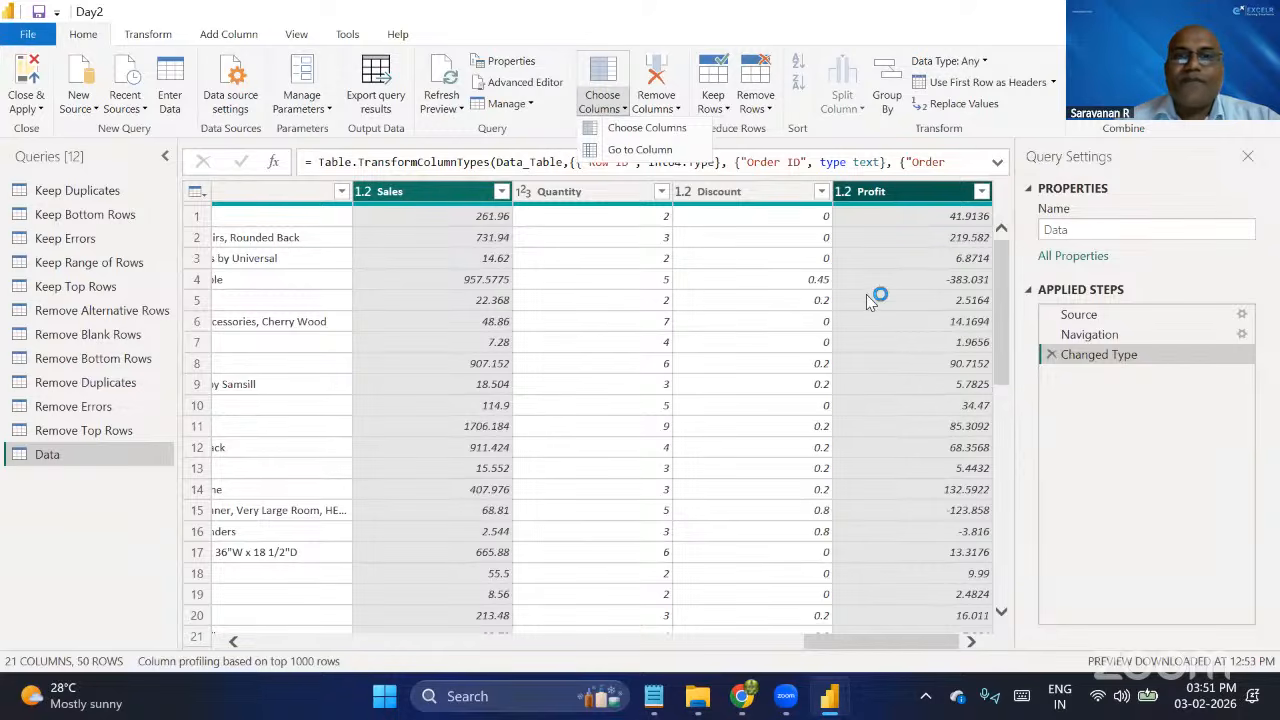
left_click(668, 105)
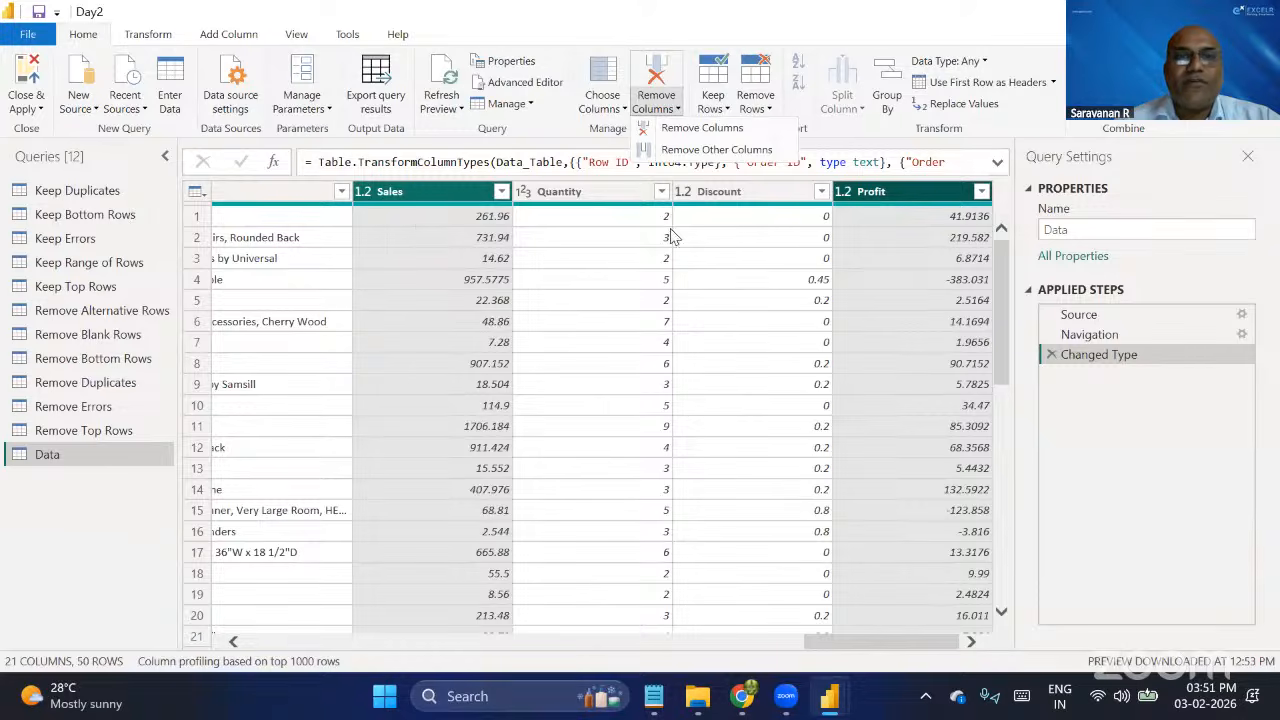
left_click(884, 196)
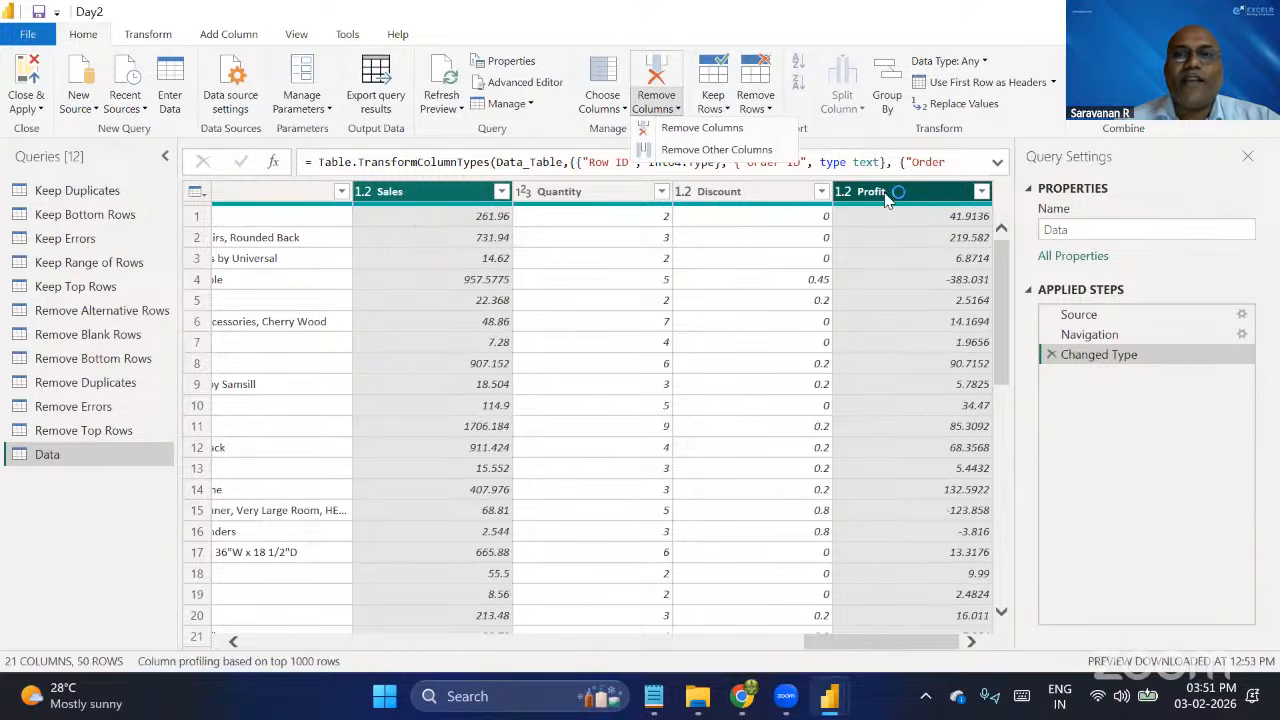
right_click(887, 198)
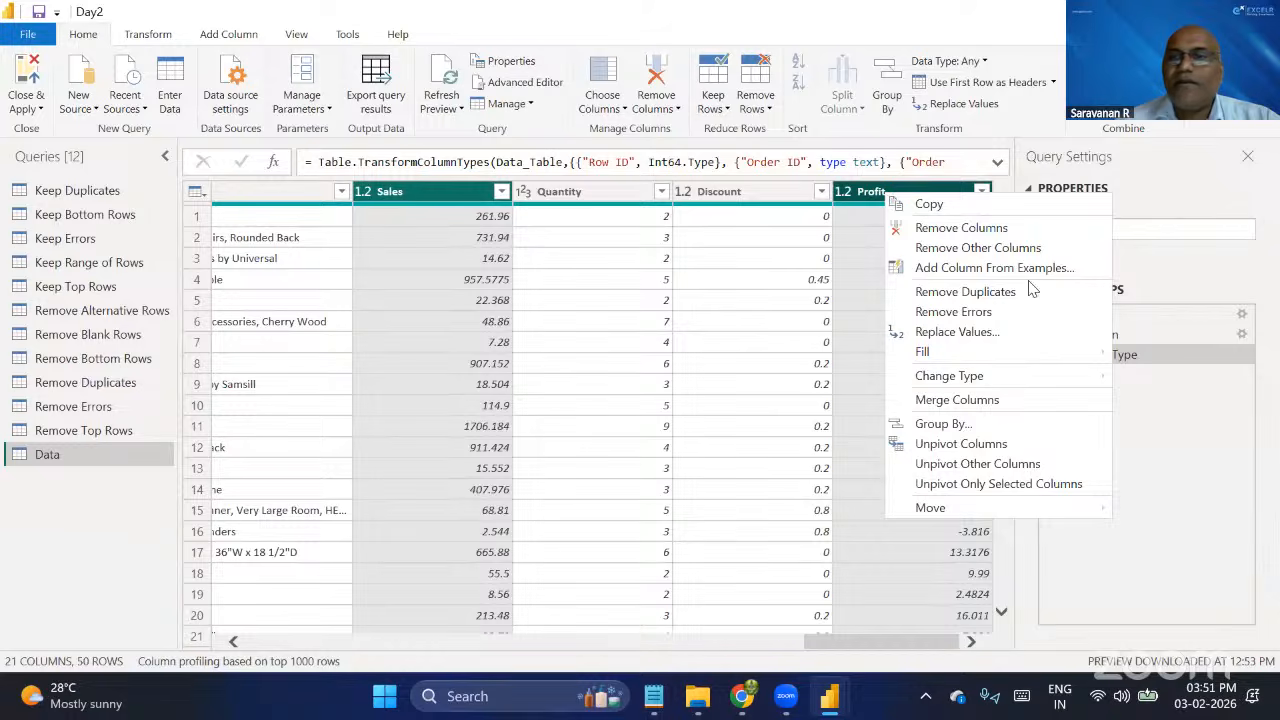
left_click(975, 250)
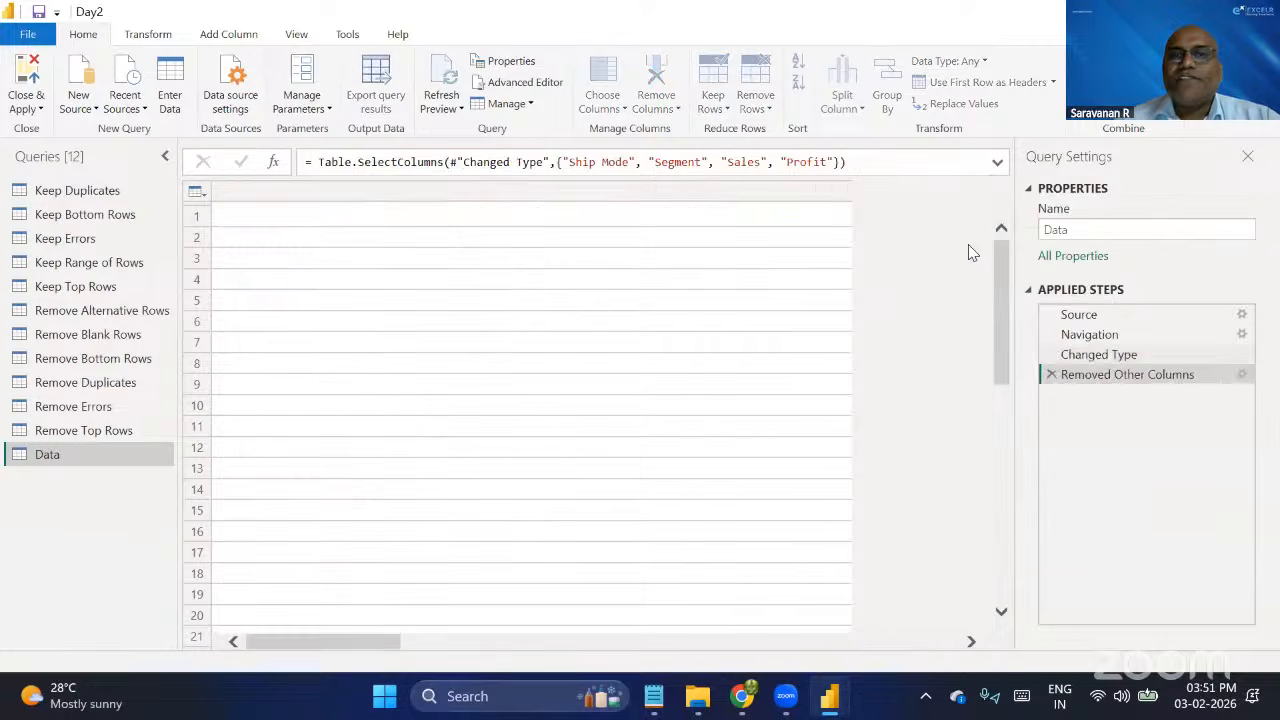
left_click(1051, 374)
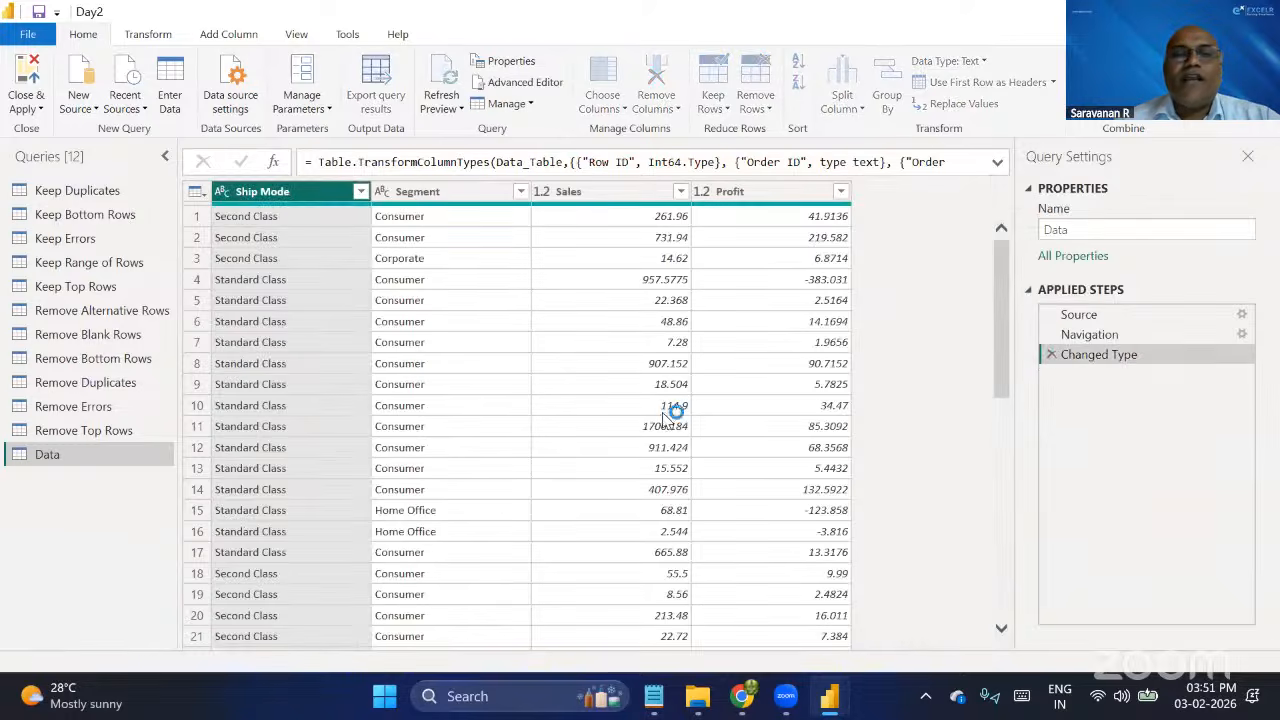
Keep only the Ship Mode, Segment, Sales and Profit columns in the Data query by using Remove Other Columns.
scroll(560, 290, "right", 3)
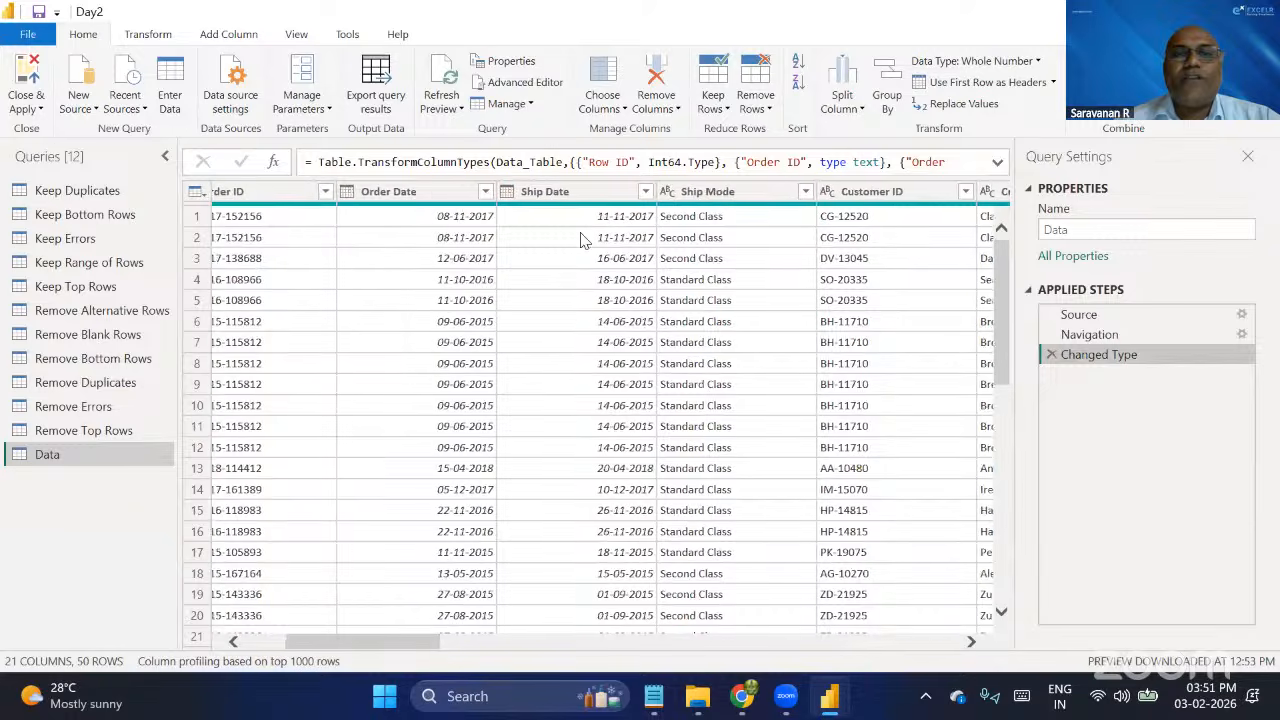
left_click(718, 193)
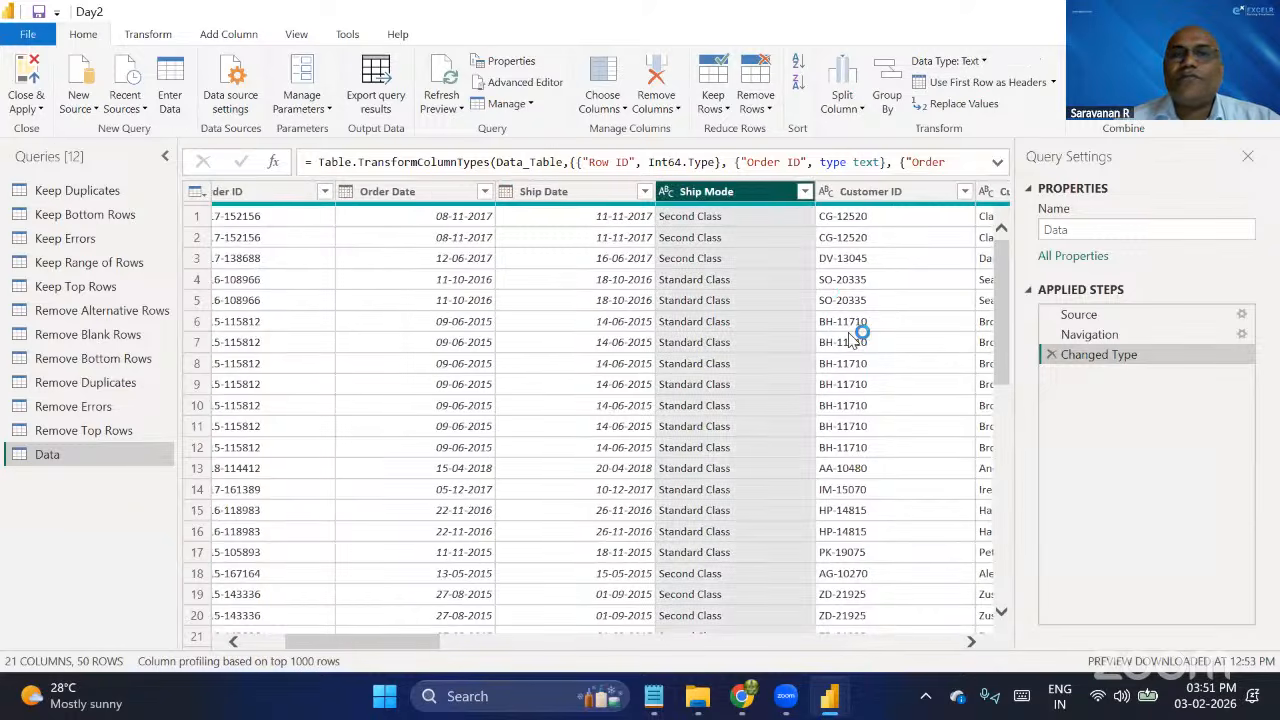
scroll(857, 329, "right", 3)
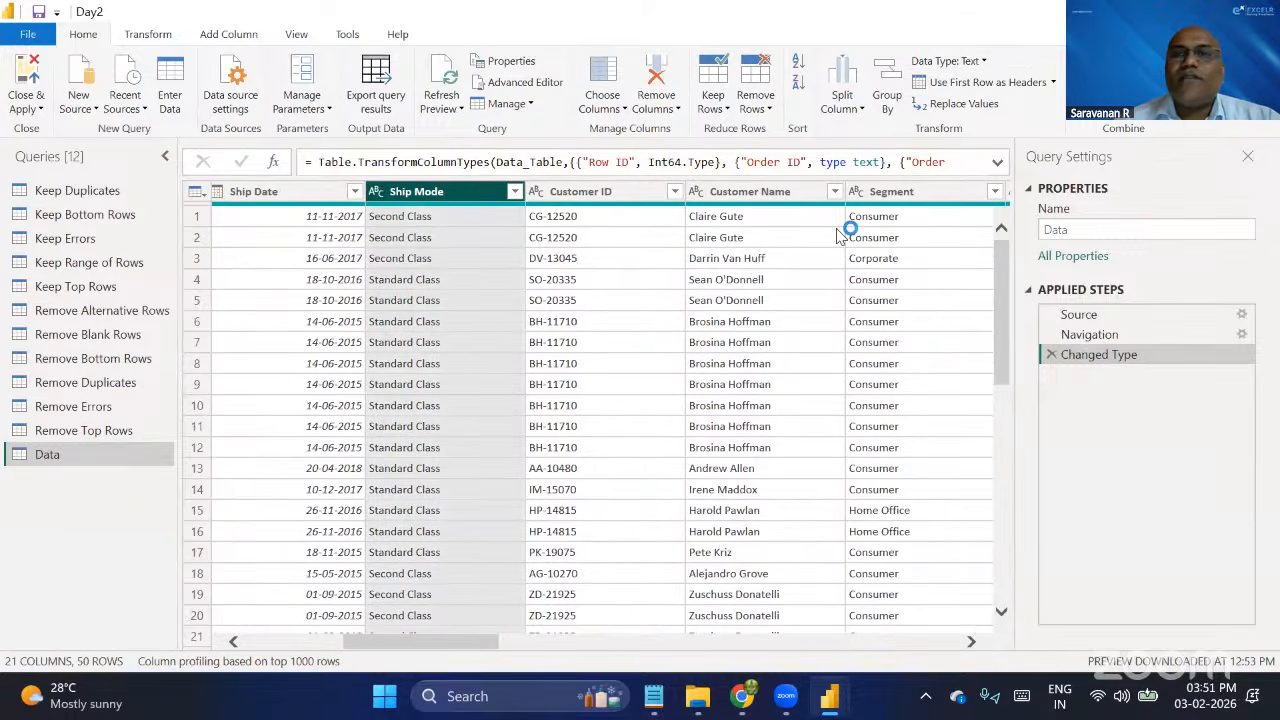
left_click(898, 192)
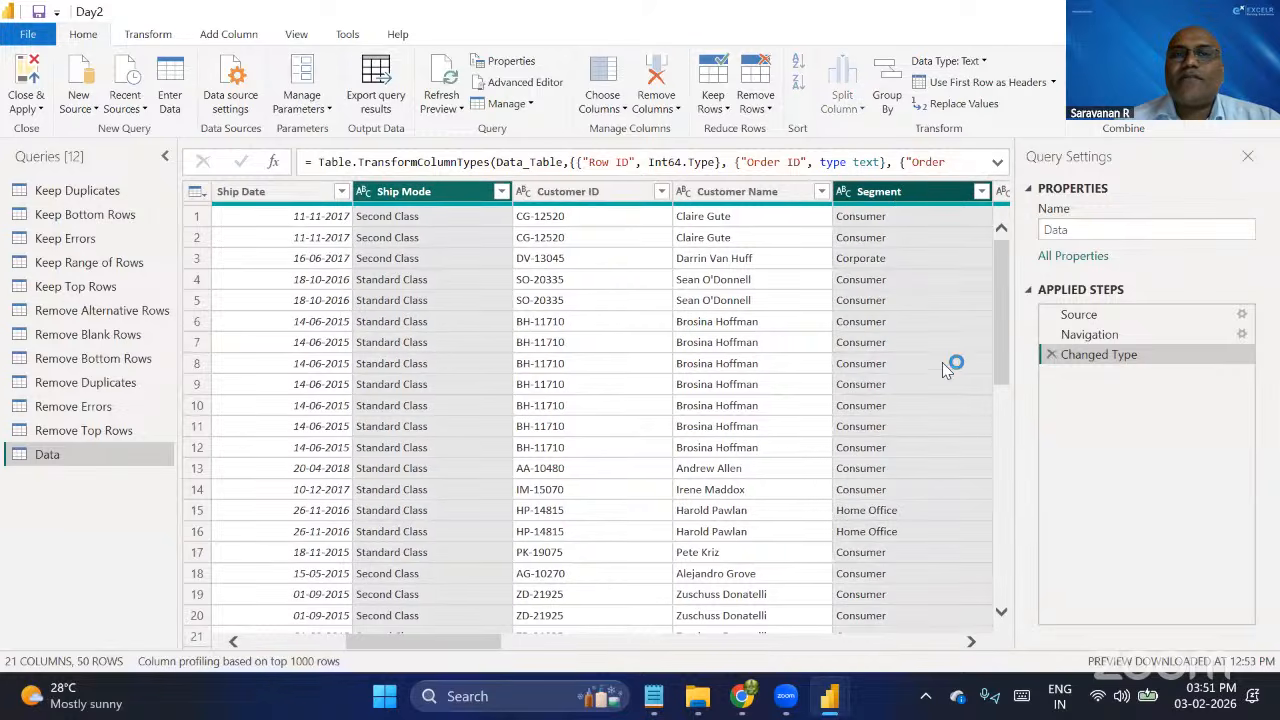
scroll(942, 362, "right", 10)
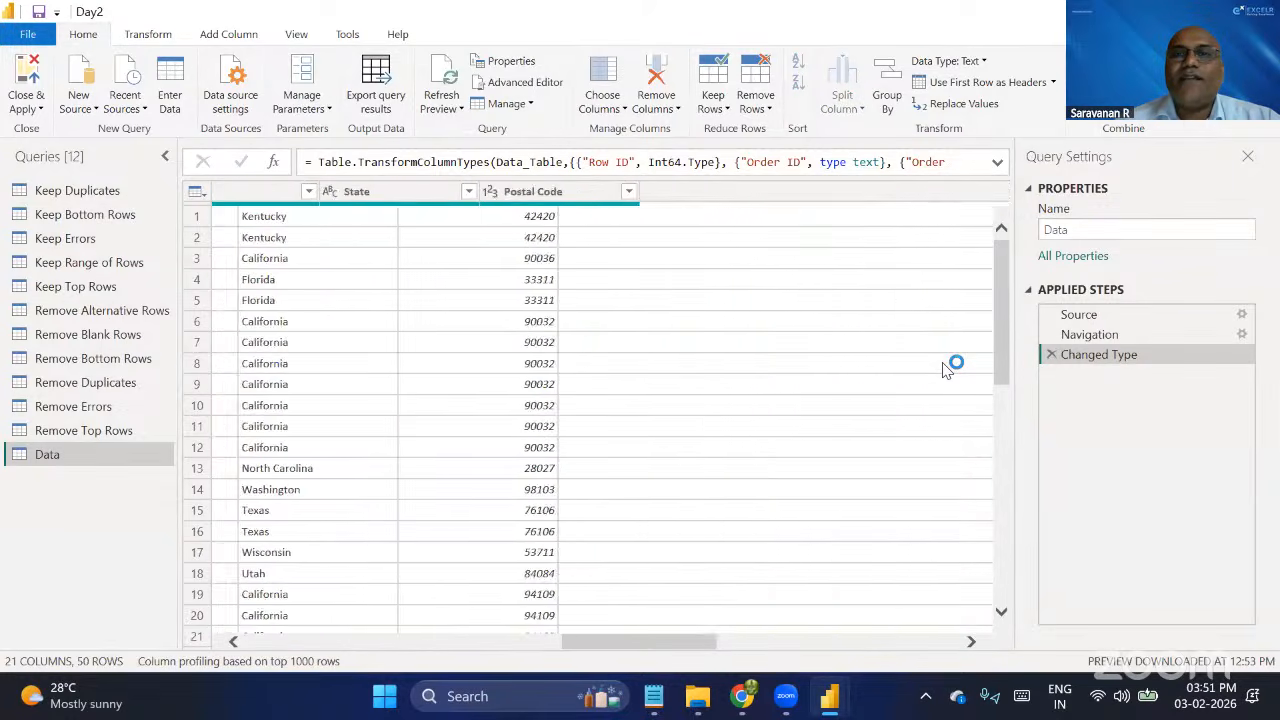
scroll(942, 370, "right", 10)
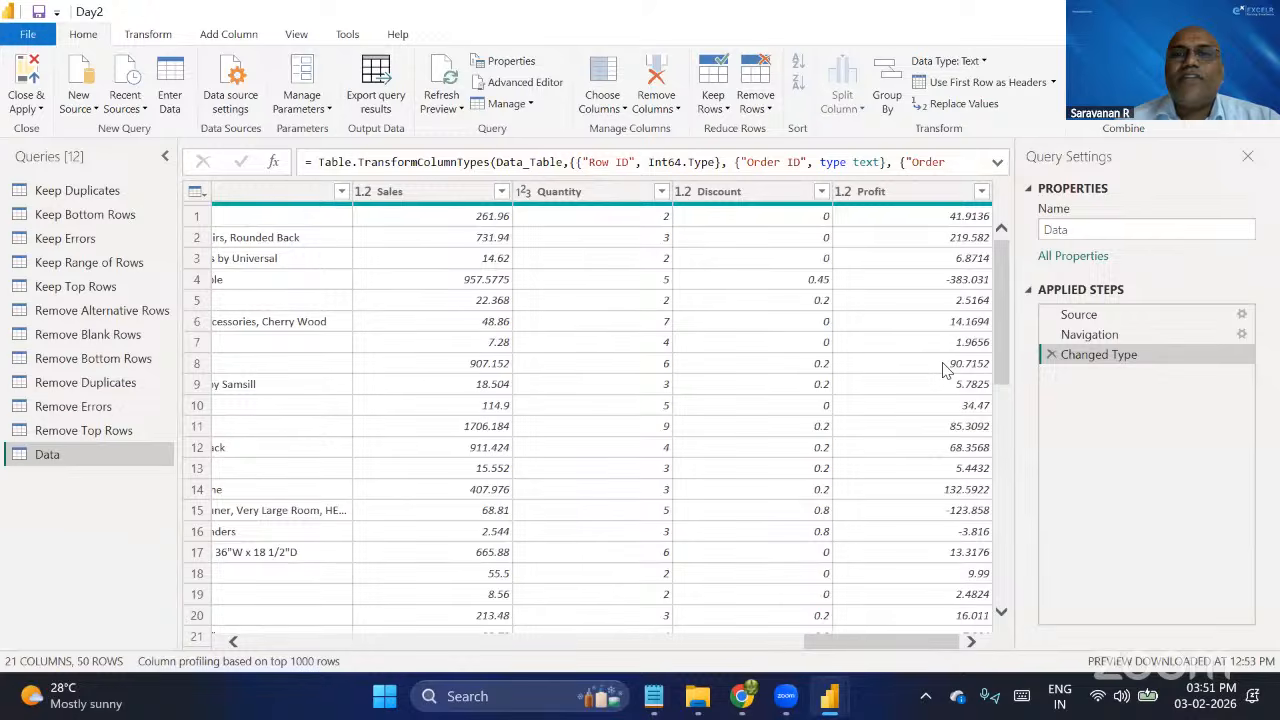
left_click(432, 193)
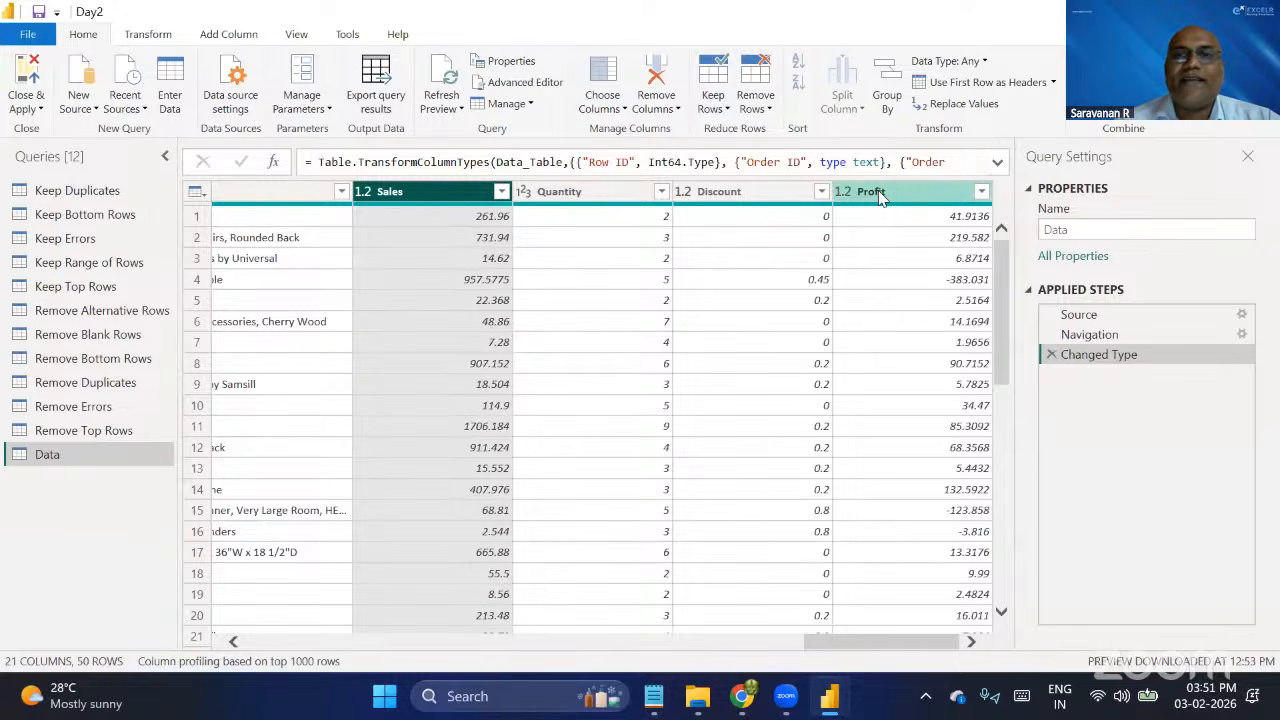
left_click(903, 196, "ctrl")
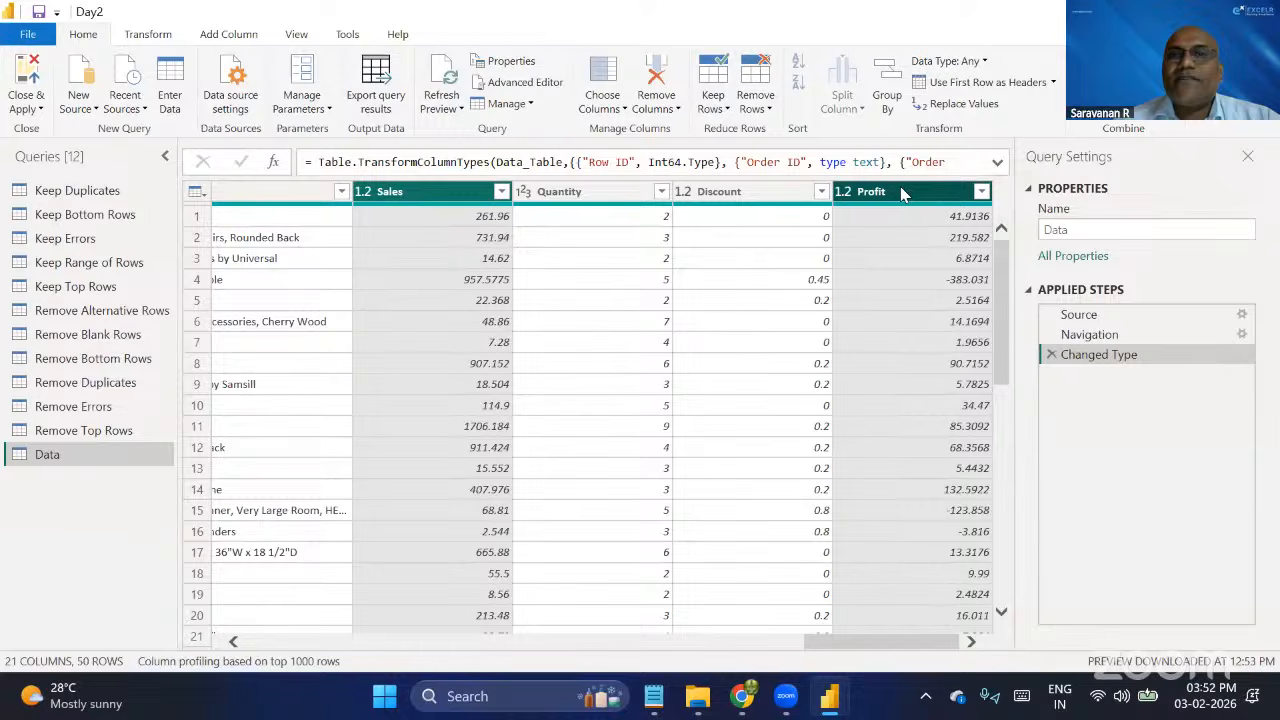
left_click(678, 110)
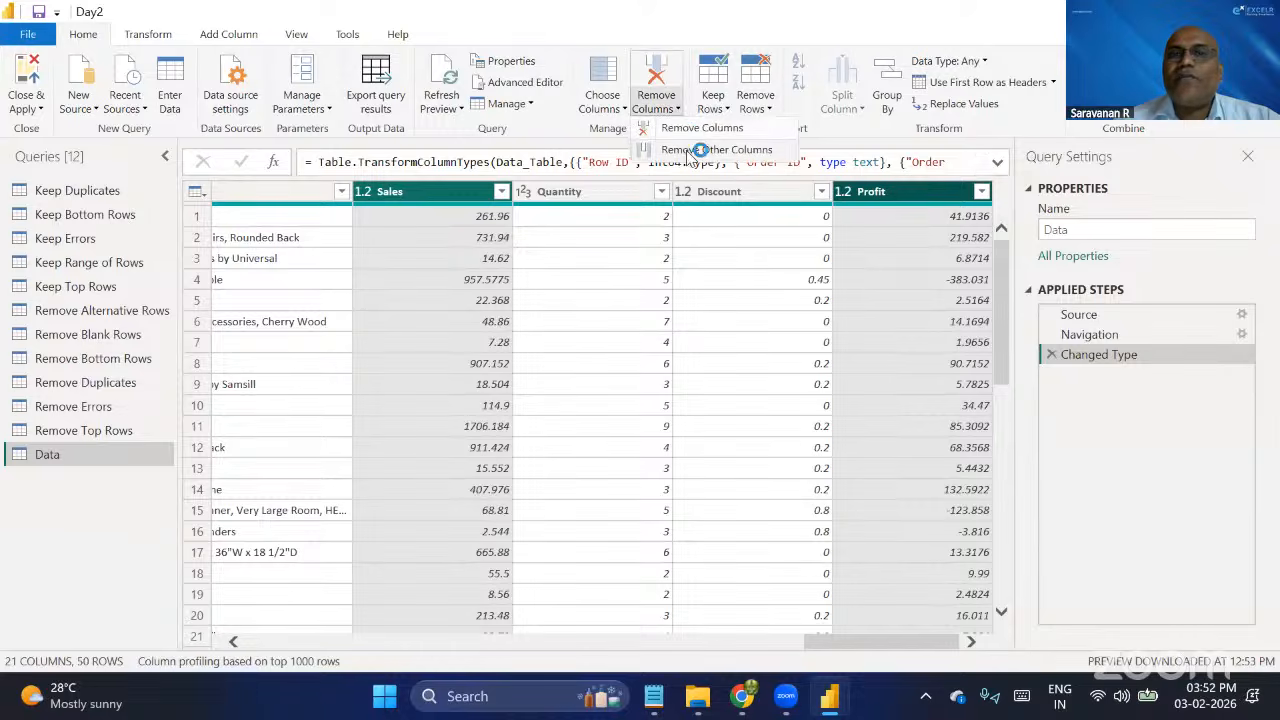
right_click(877, 194)
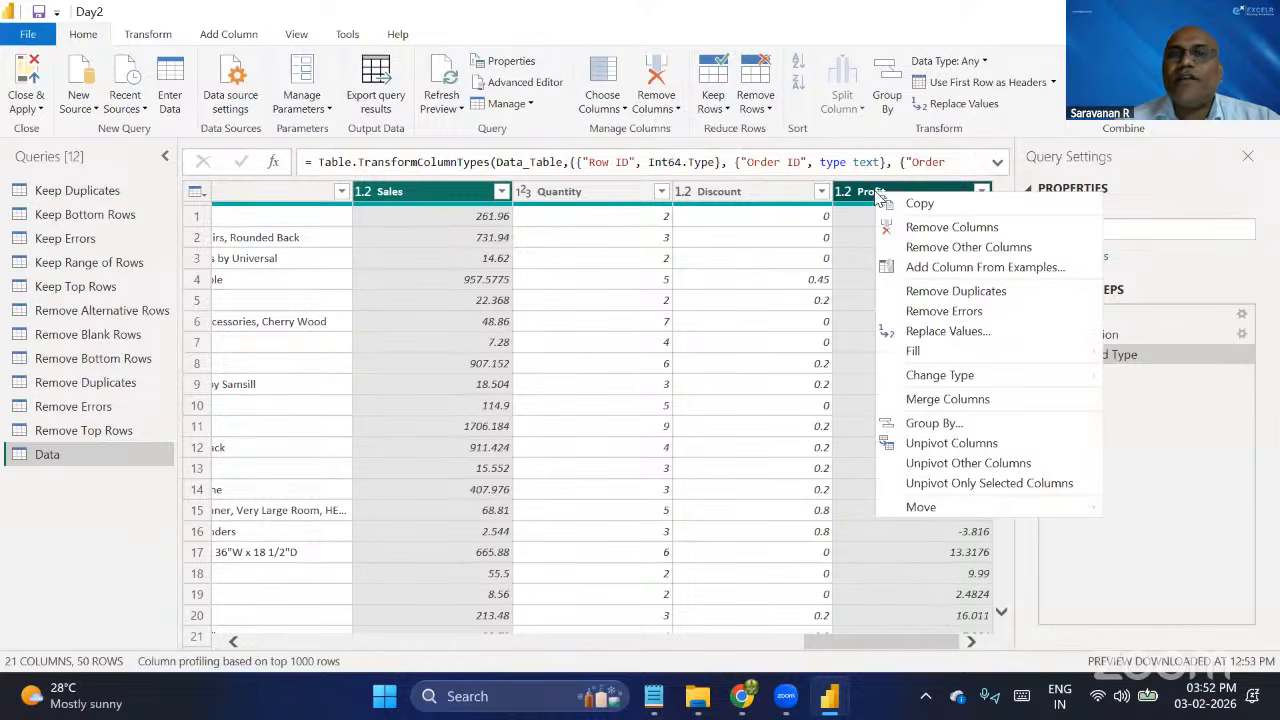
left_click(912, 250)
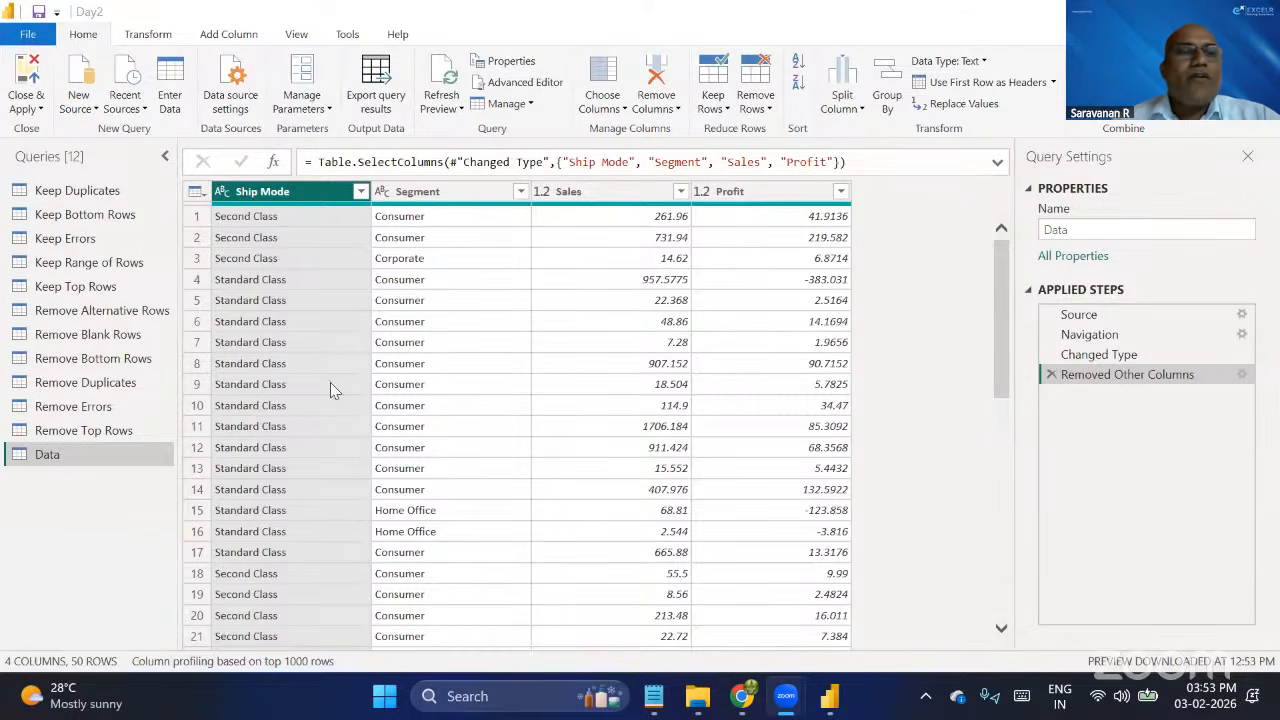
Look at the PQ Data folder in File Explorer, then switch to Notepad and create a new blank document.
left_click(700, 697)
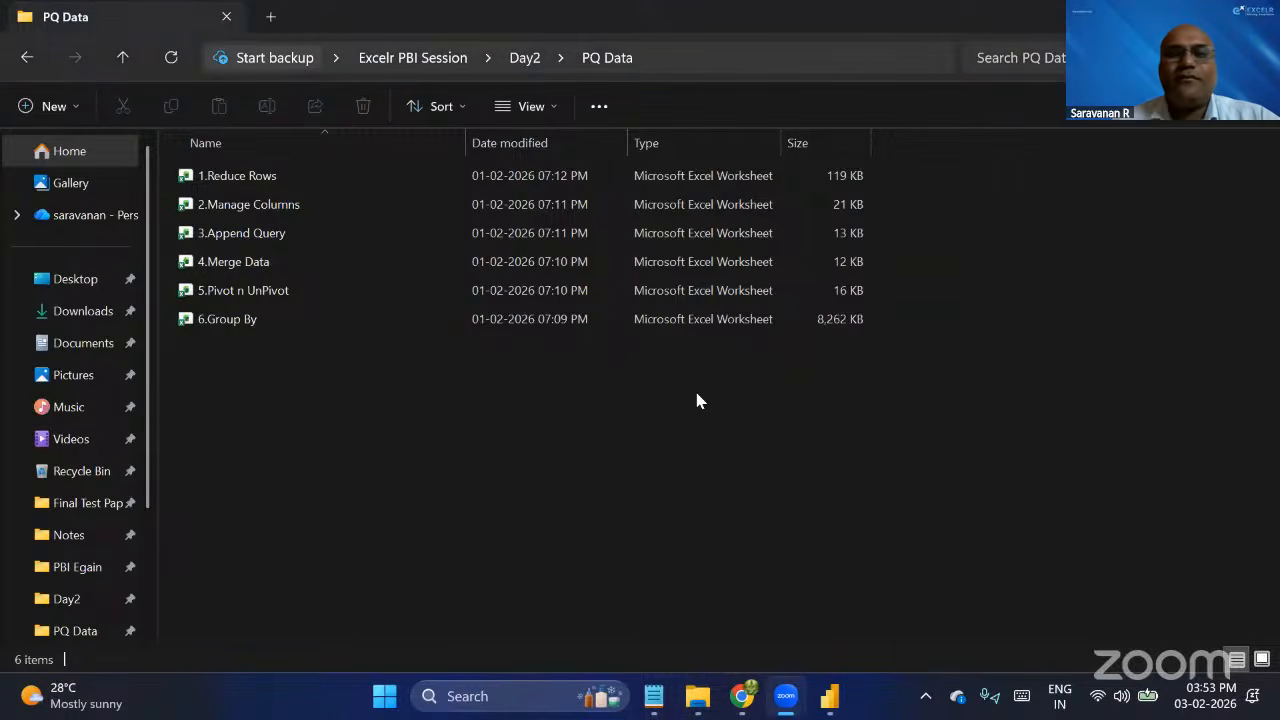
key("alt+Tab")
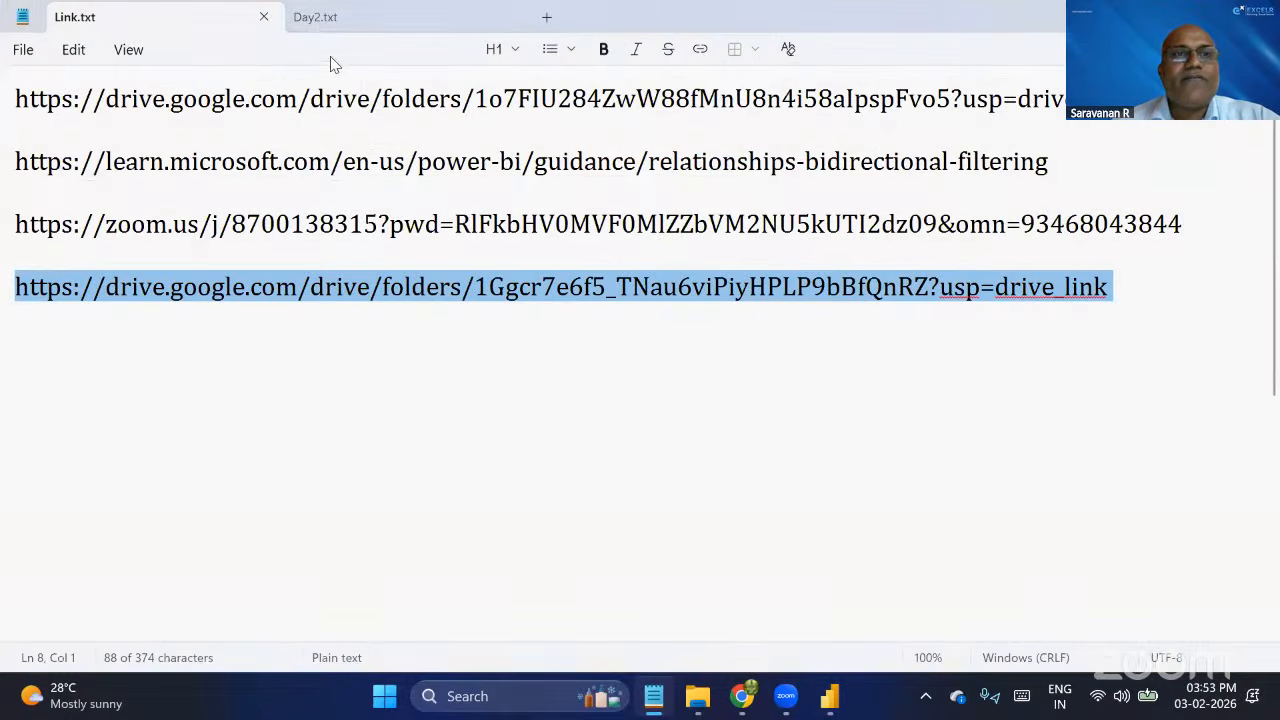
left_click(331, 26)
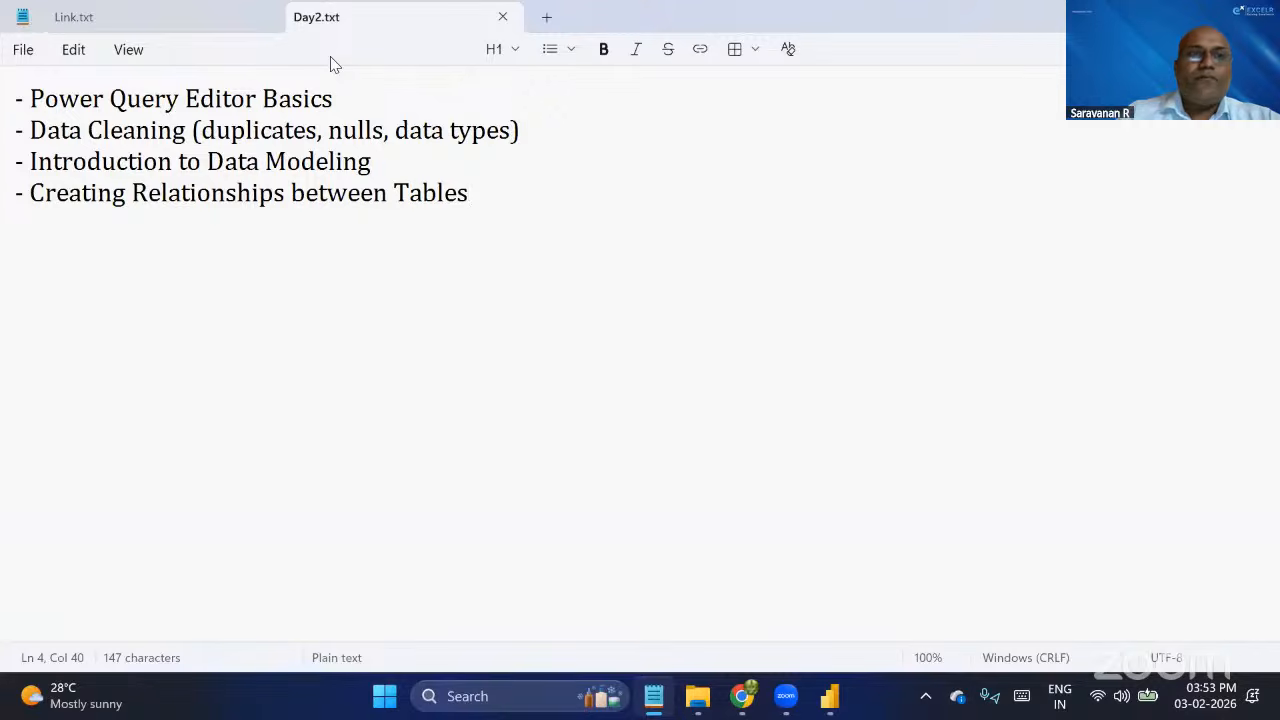
key("ctrl+n")
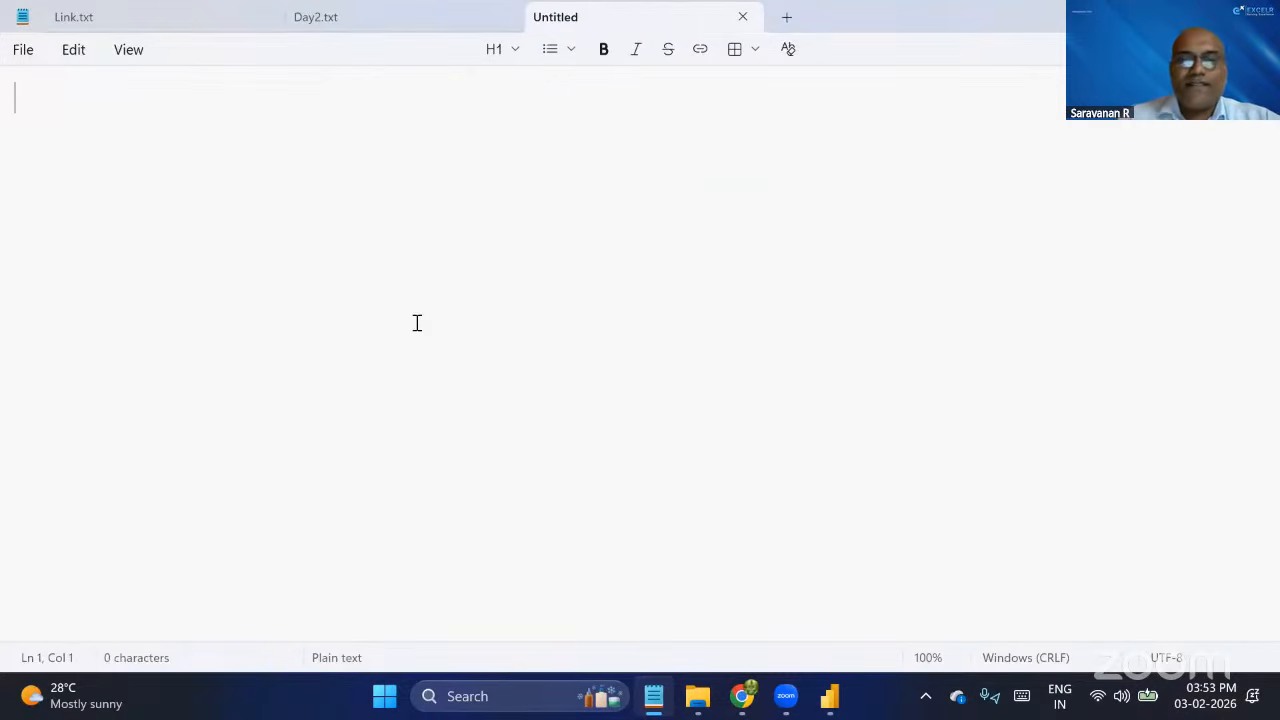
Write "1. Append Query" as the first line of the new note.
type("A")
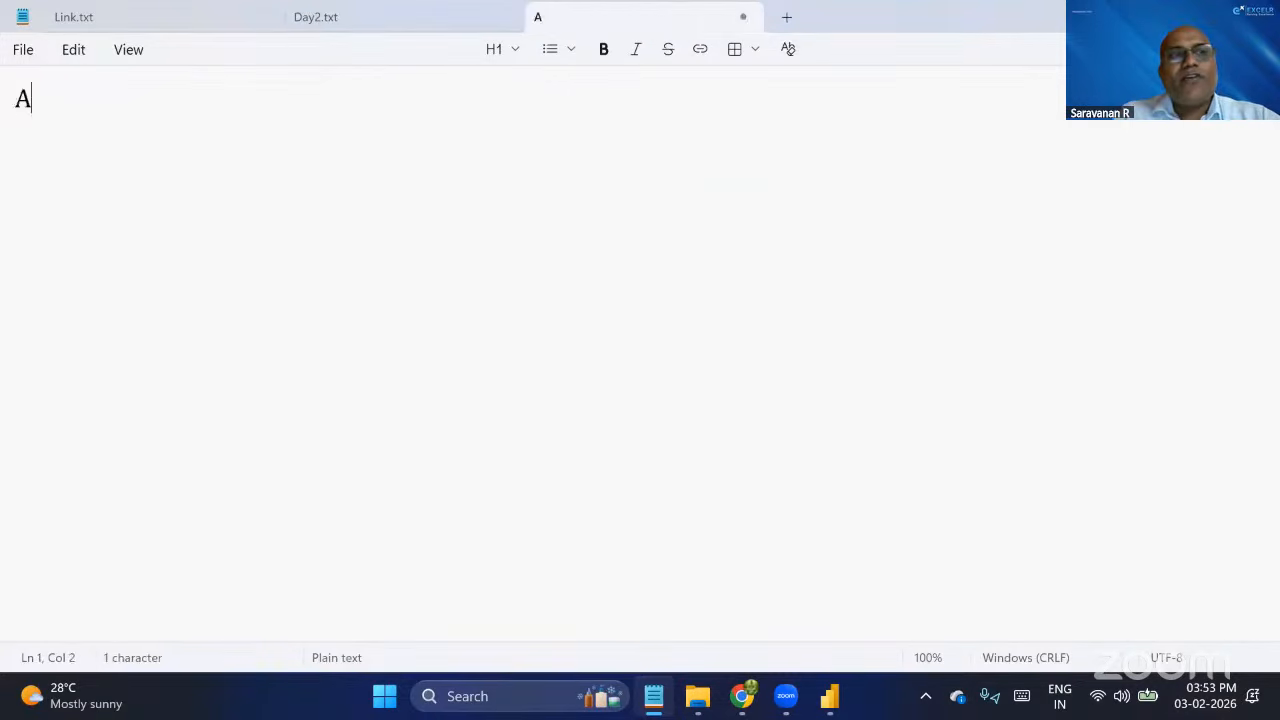
key("BackSpace")
type("1. Ap")
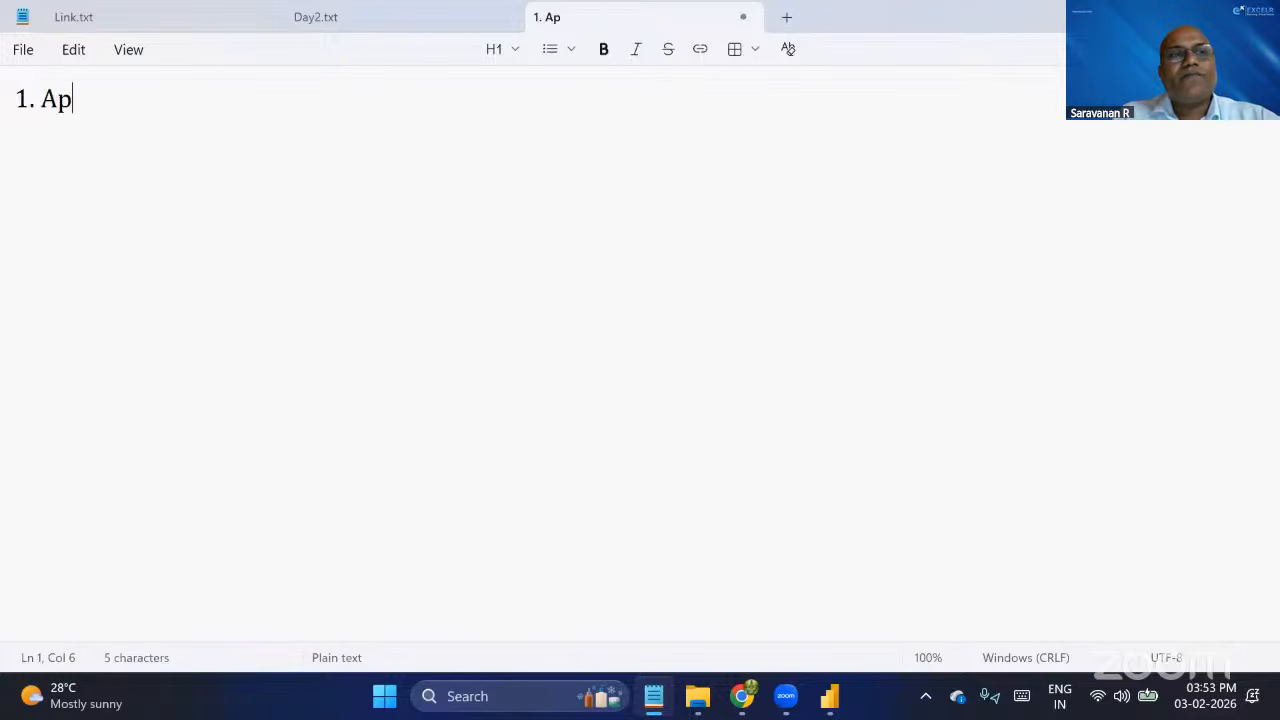
type("pend Query")
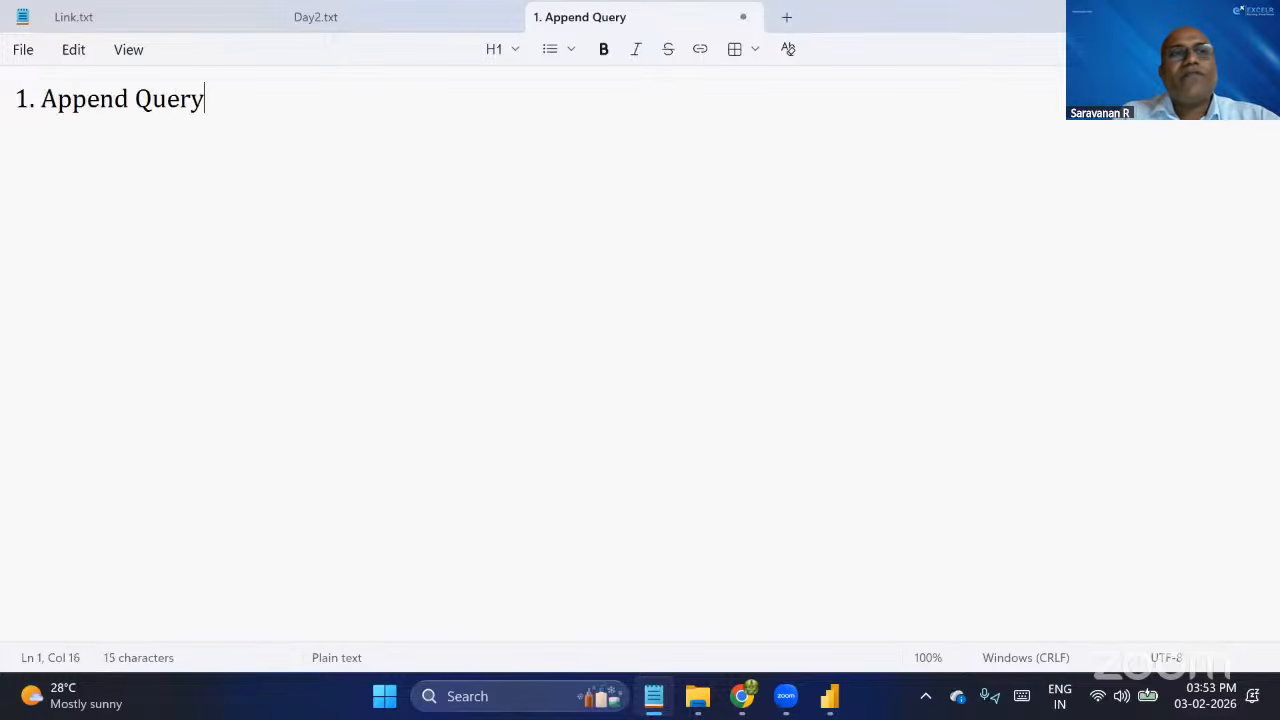
Write "2.Merge Query" as the second heading, leaving blank lines below the Append Query heading.
key("Return")
key("Return")
key("Return")
type("2.")
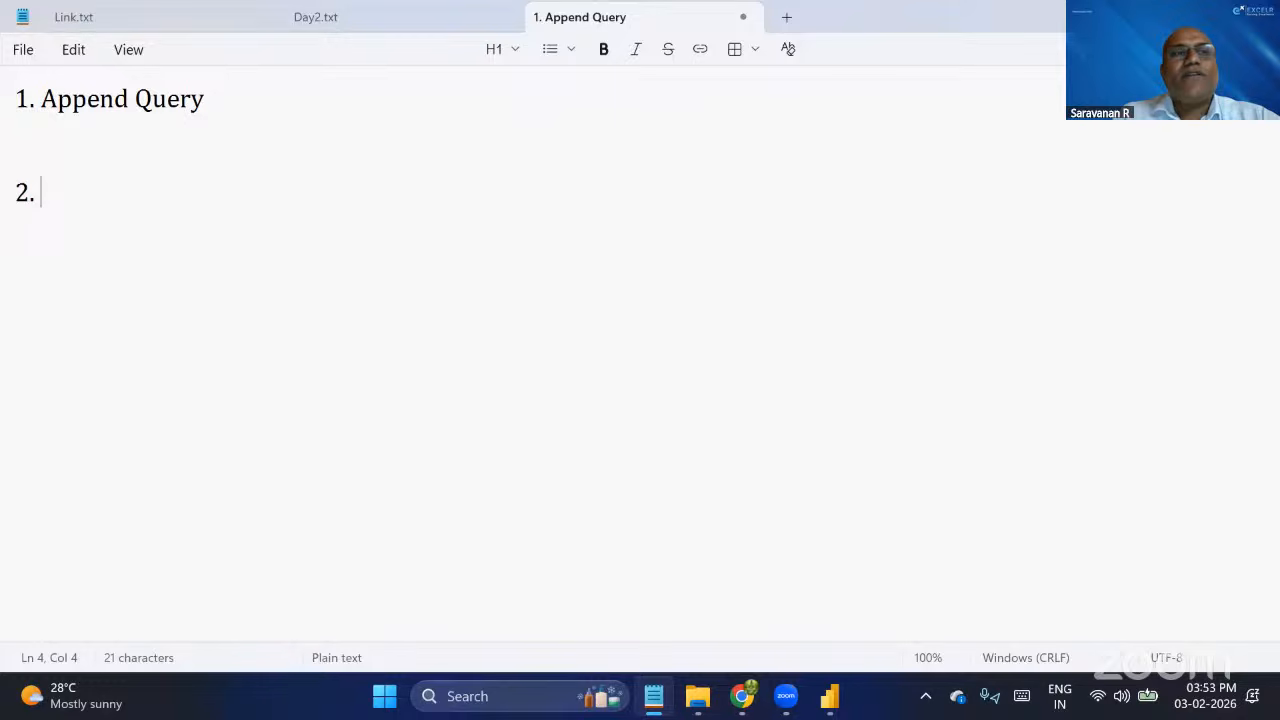
key("BackSpace")
type("Merge Query")
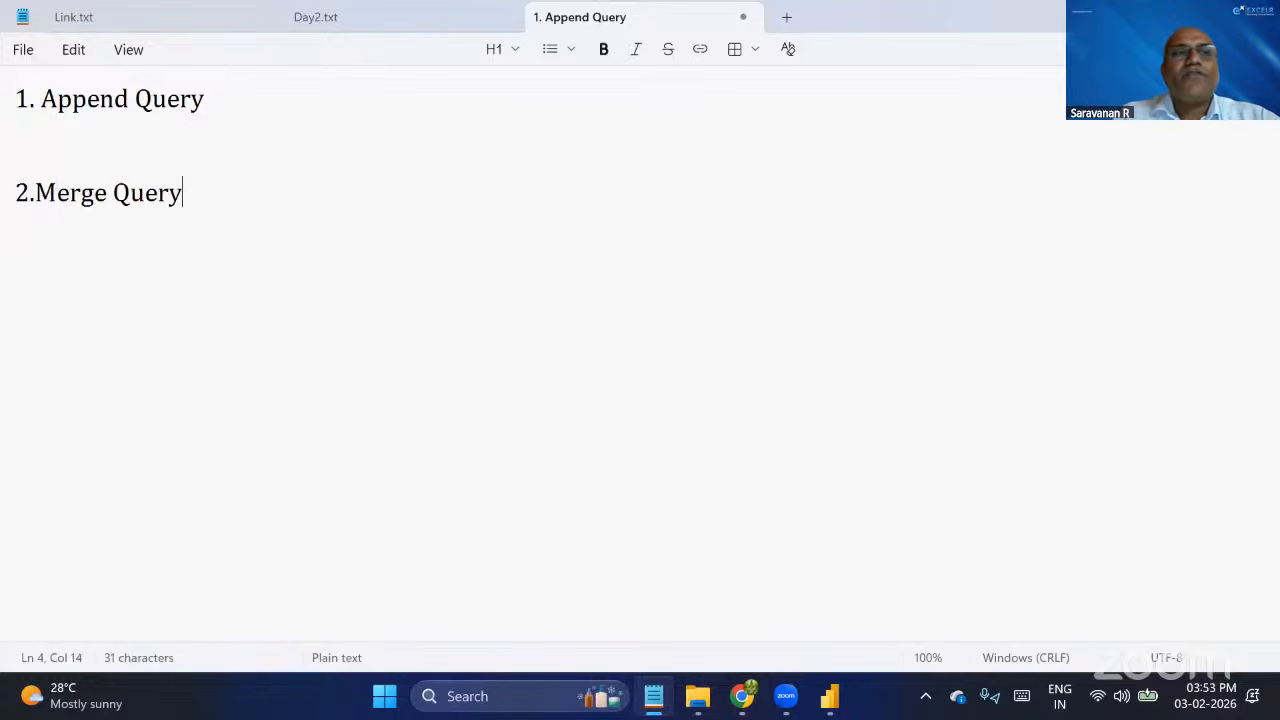
key("Return")
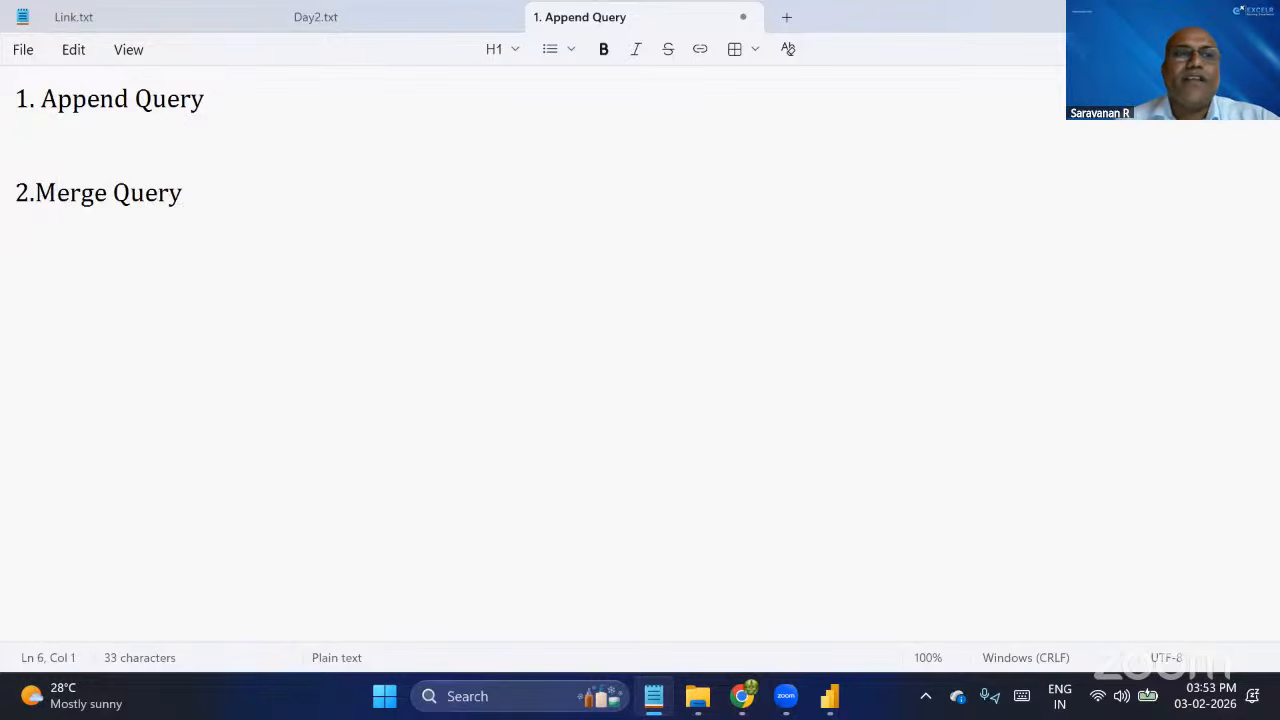
Write "Adding rows at the end of the row." on the line directly below the Append Query heading.
left_click(139, 139)
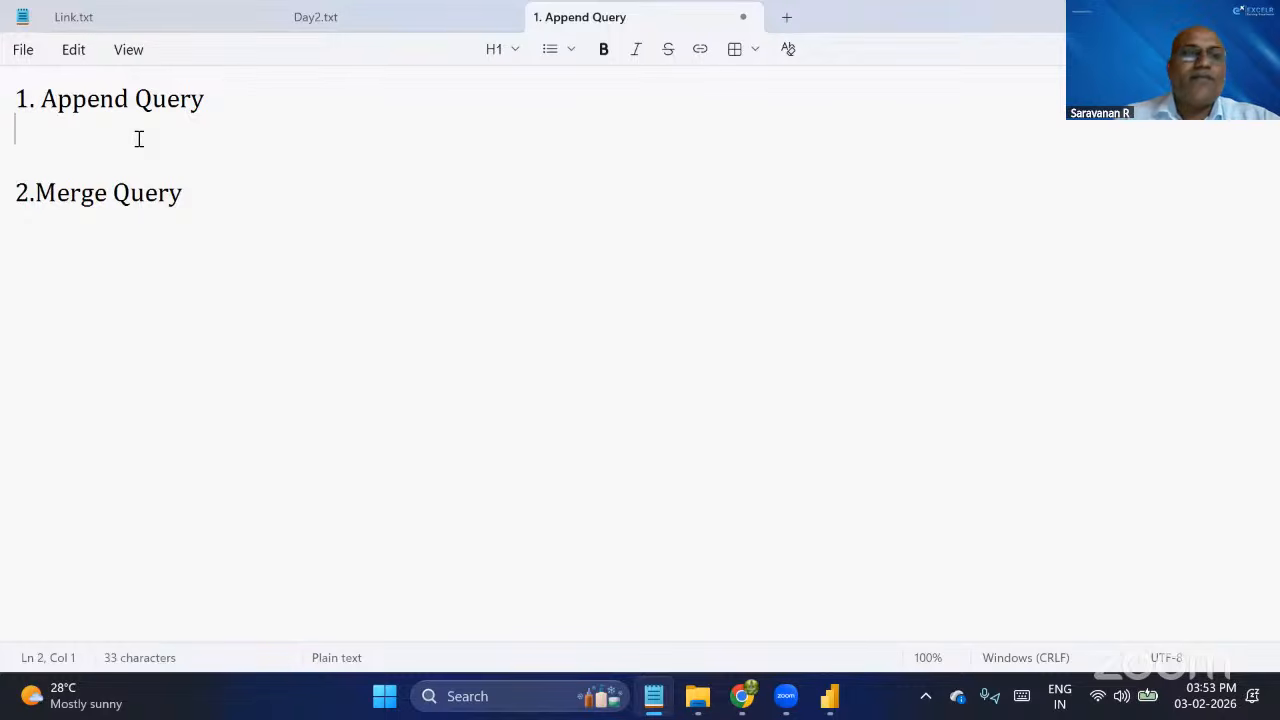
type("Add")
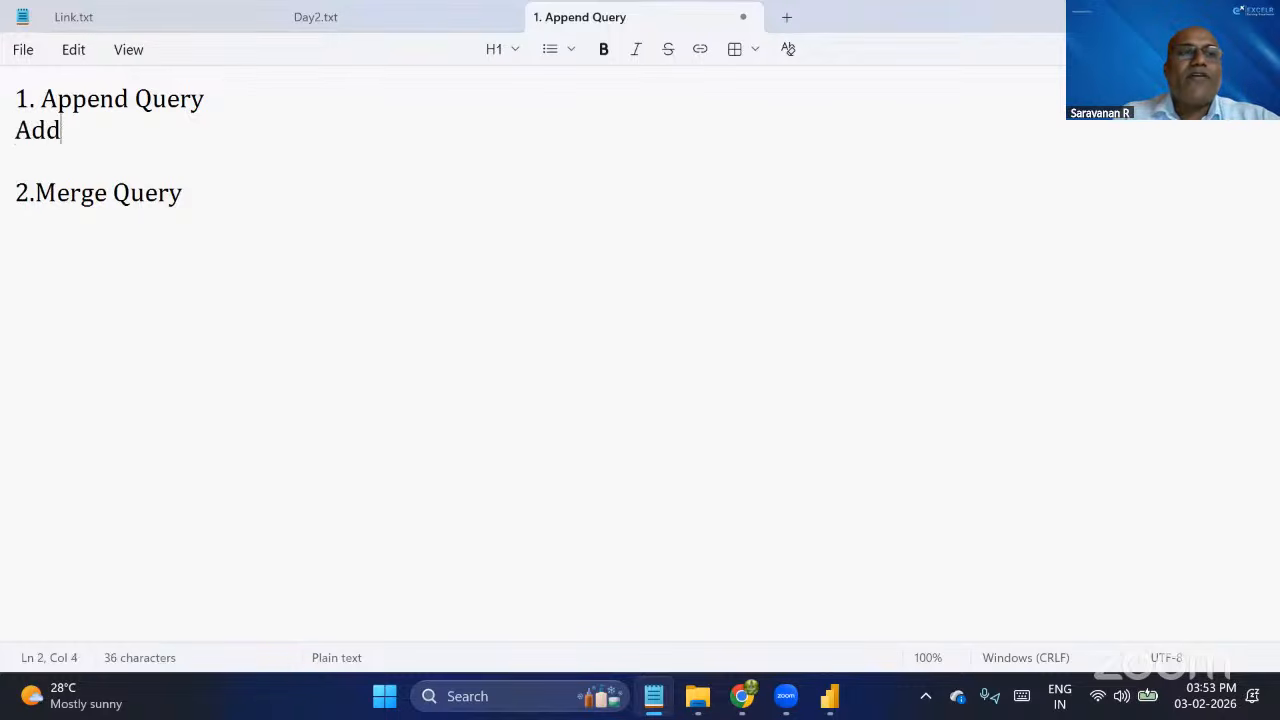
type("ing ro")
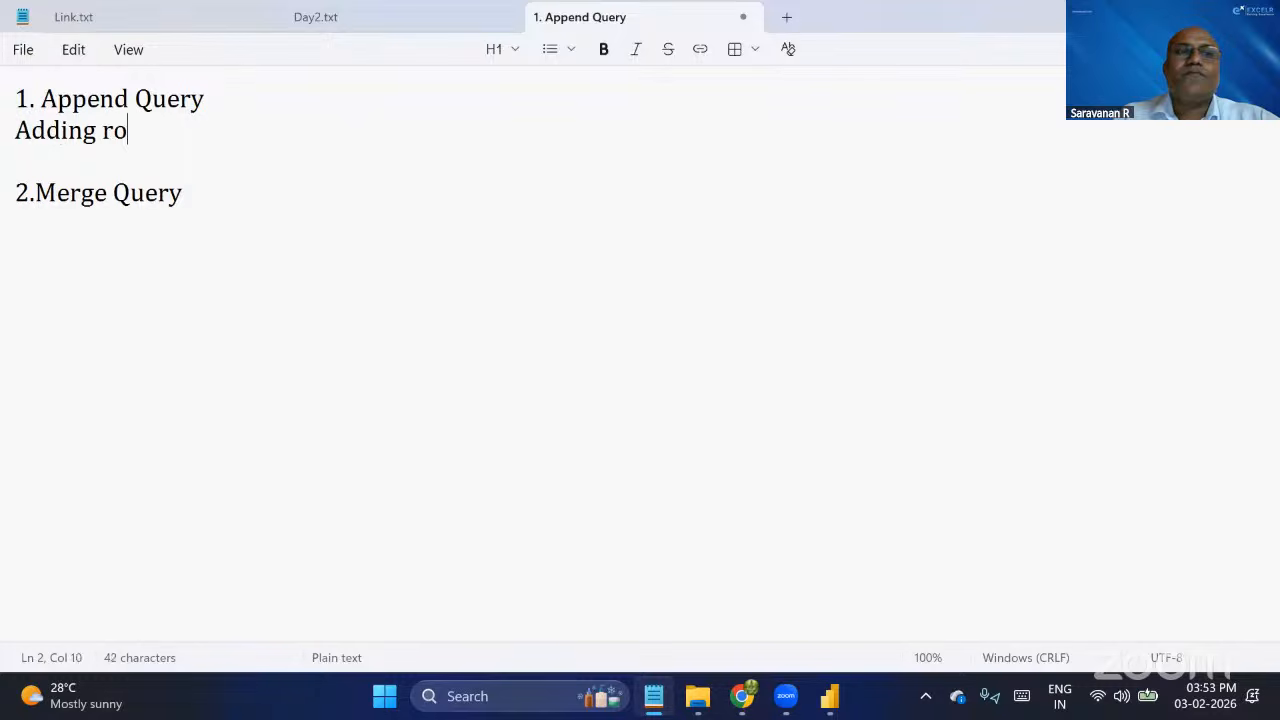
type("ws at ")
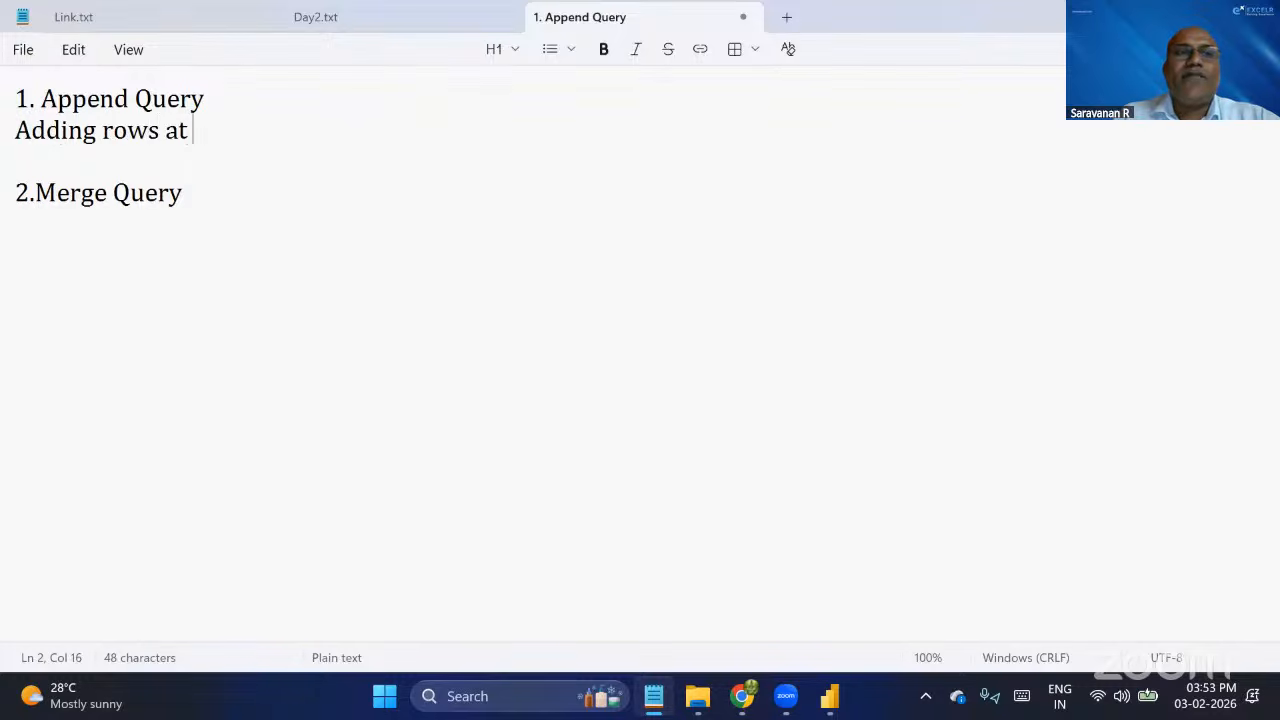
type("the e")
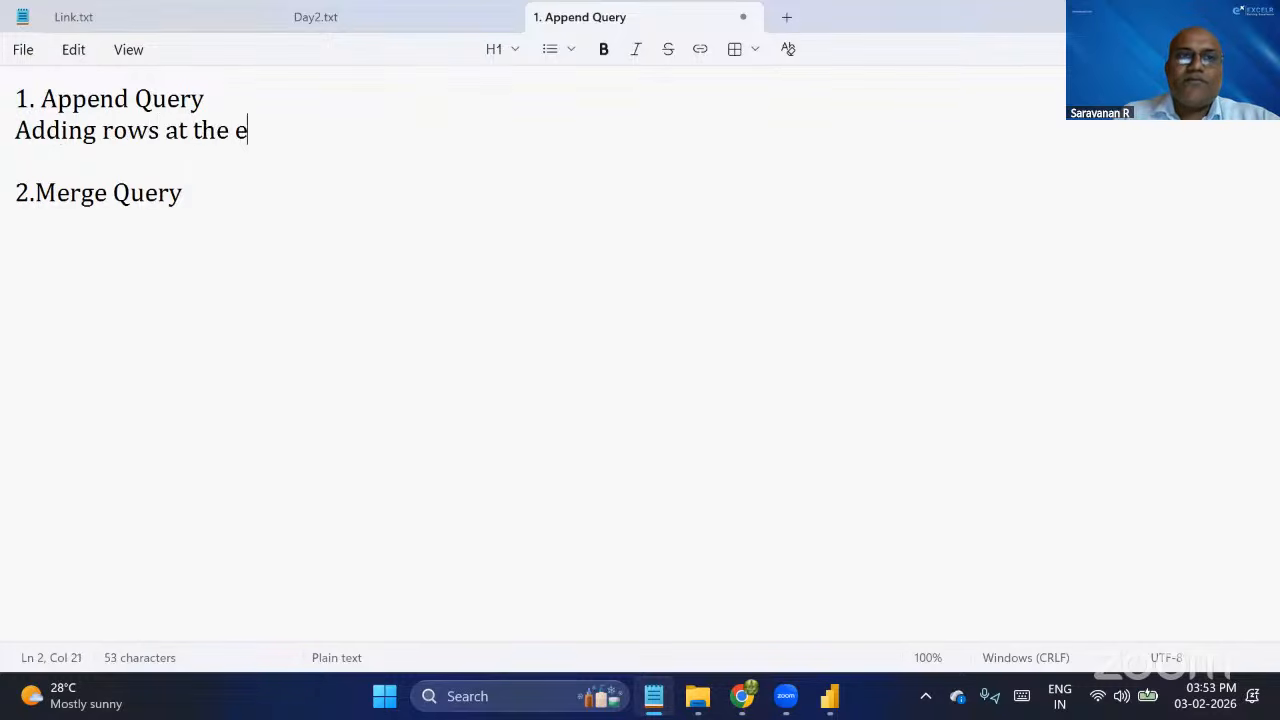
type("nd of the ")
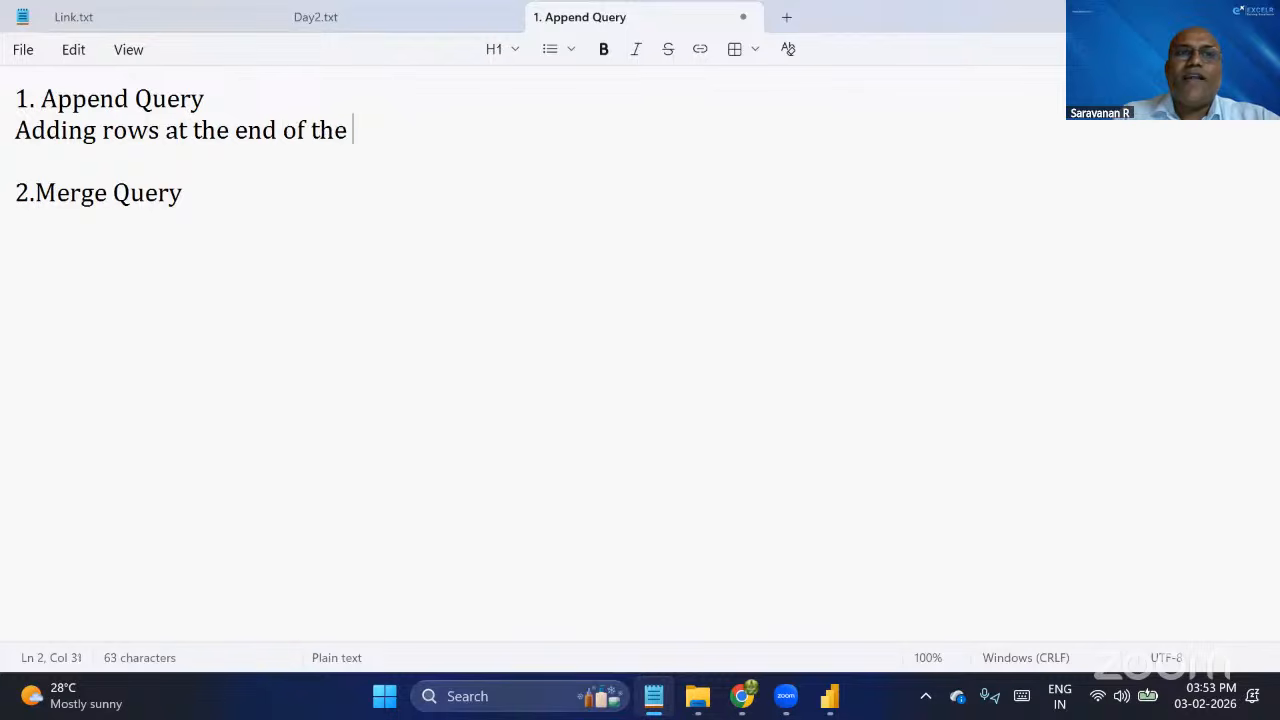
type("row")
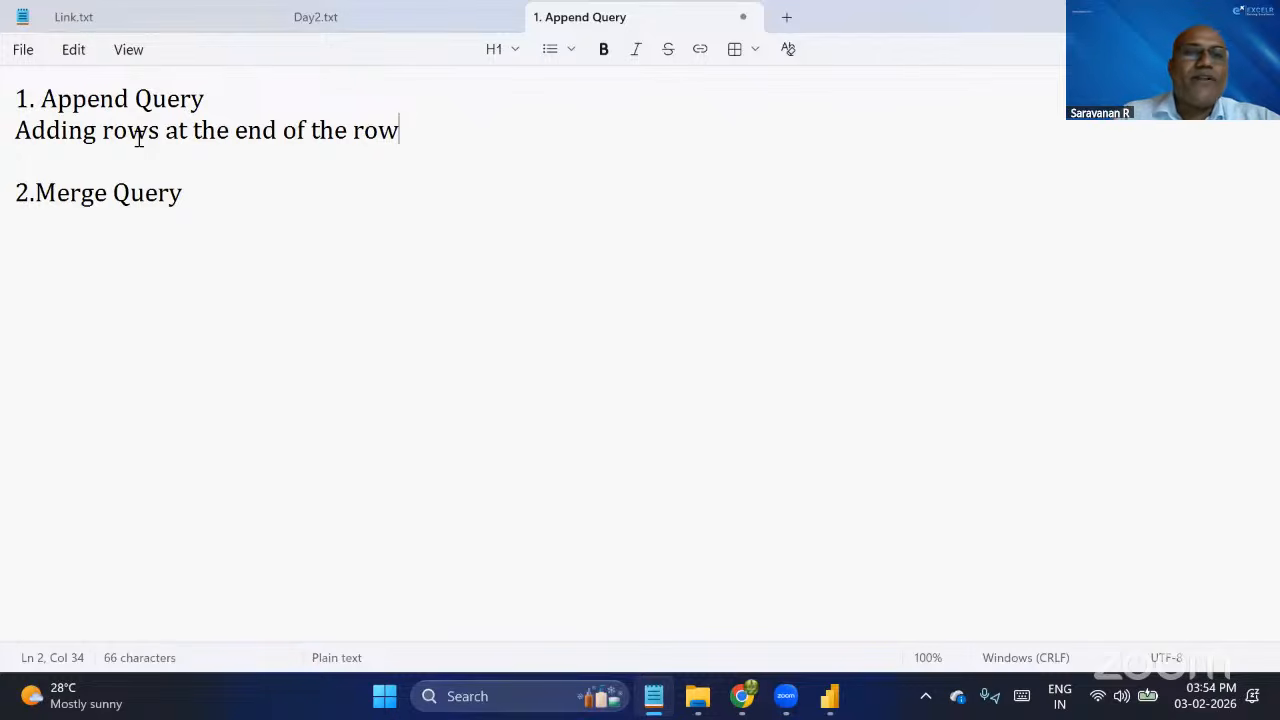
type(". ")
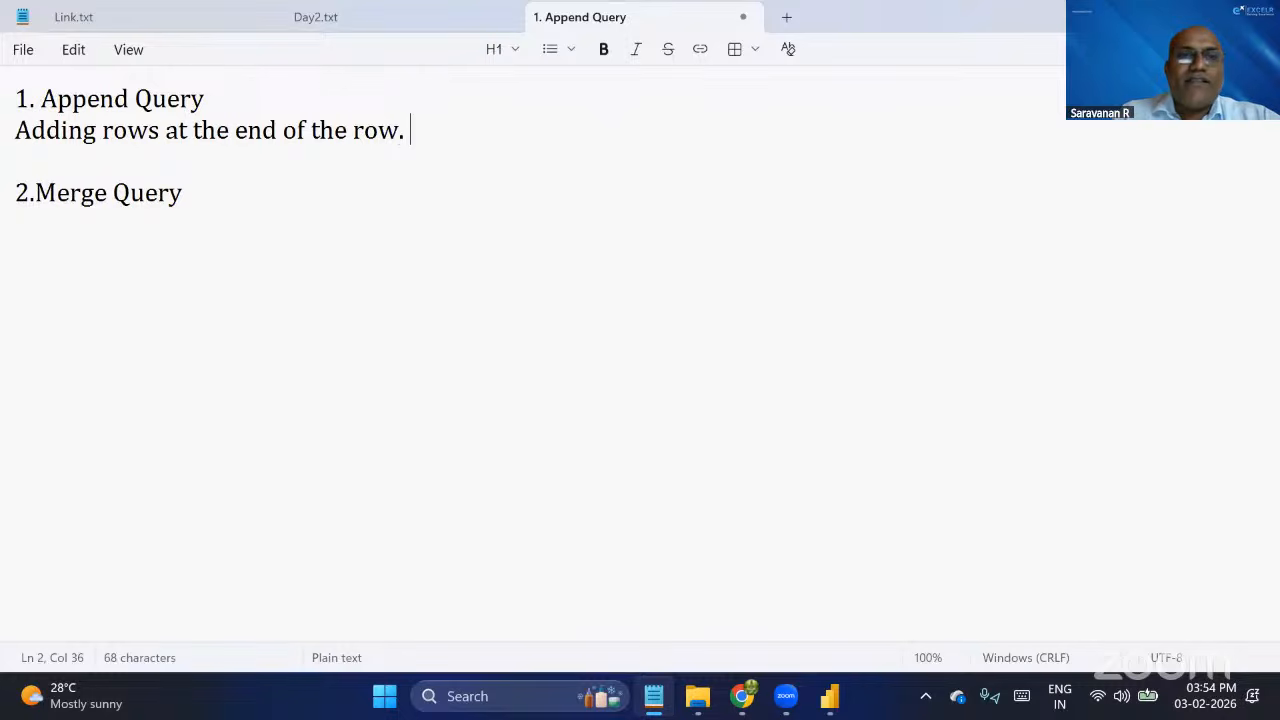
type("Colum")
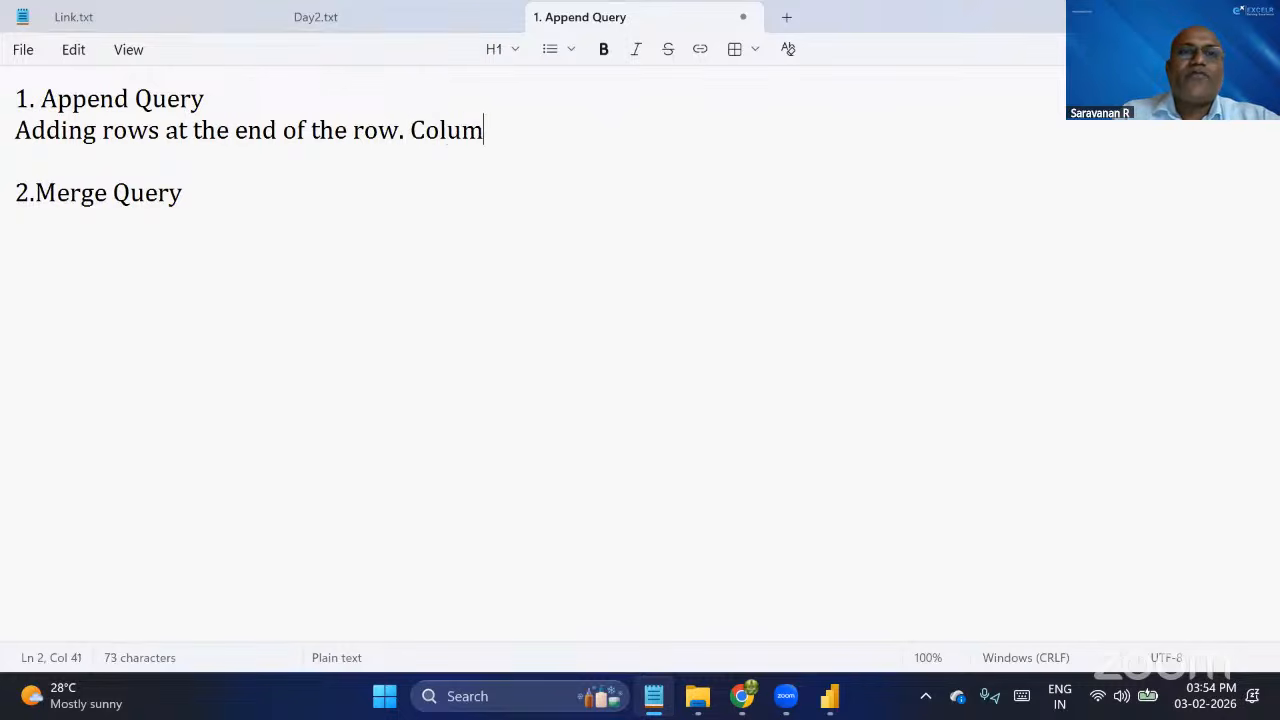
type("n Headers ")
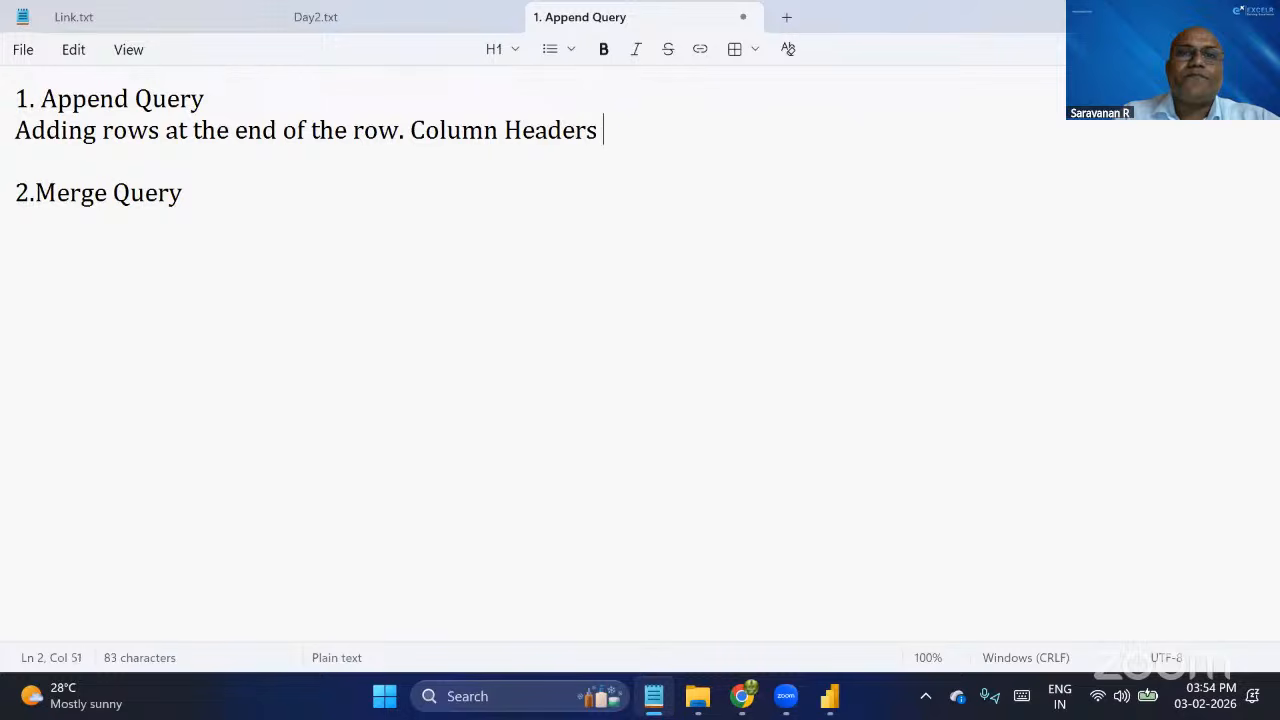
type("Shoul")
type("d")
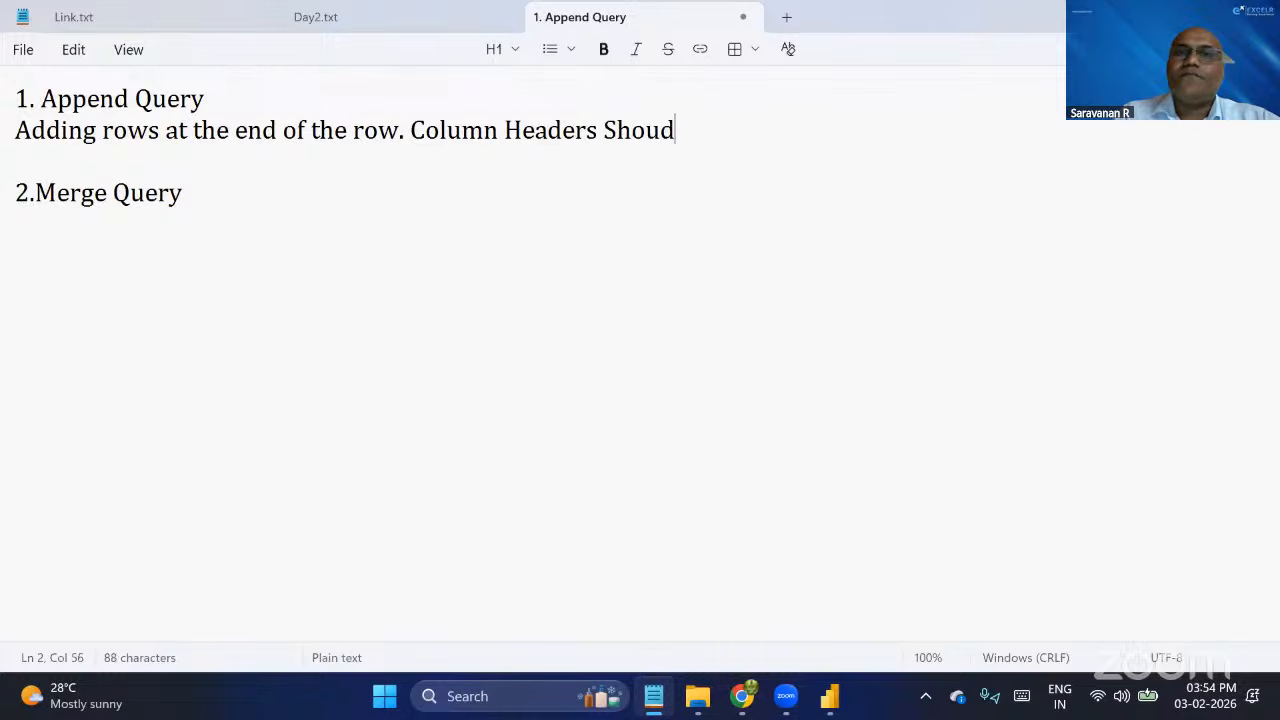
Continue the Append Query description with "Column Headers Should be same".
key("BackSpace")
type("ld be same")
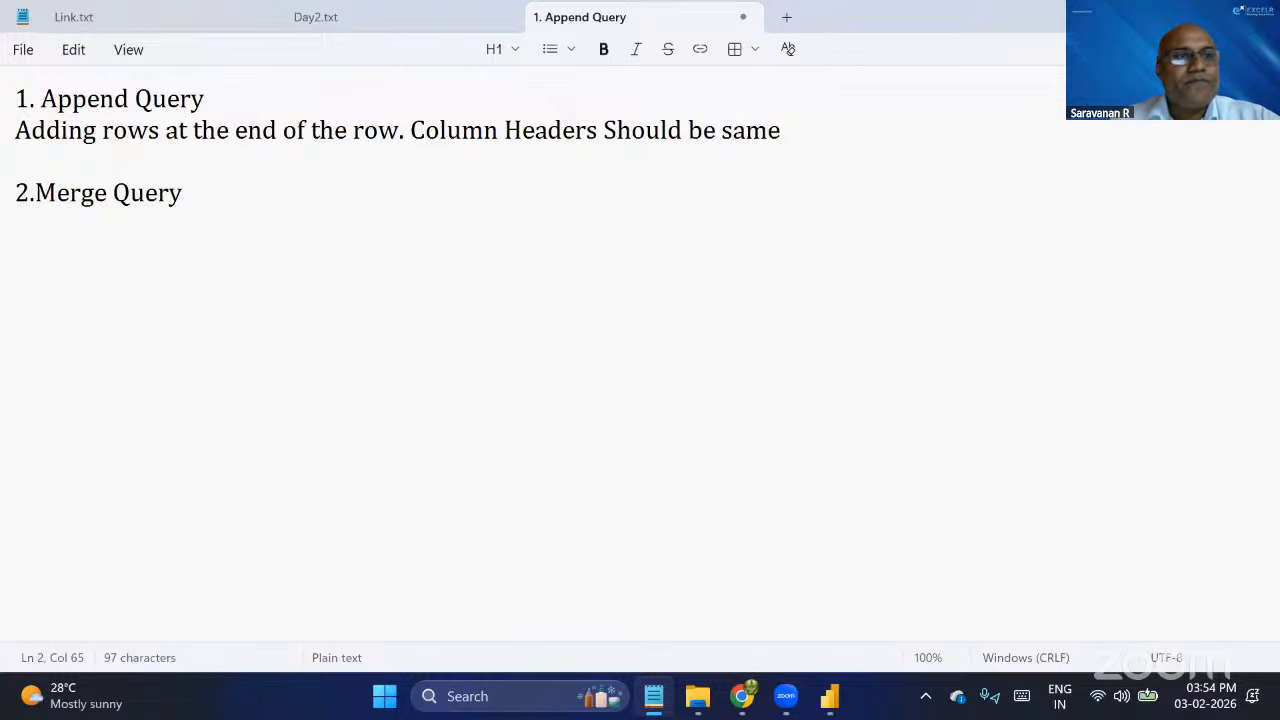
Insert the word "additional" before "rows" in the Append Query description.
key("Down")
key("Down")
key("Up")
key("Up")
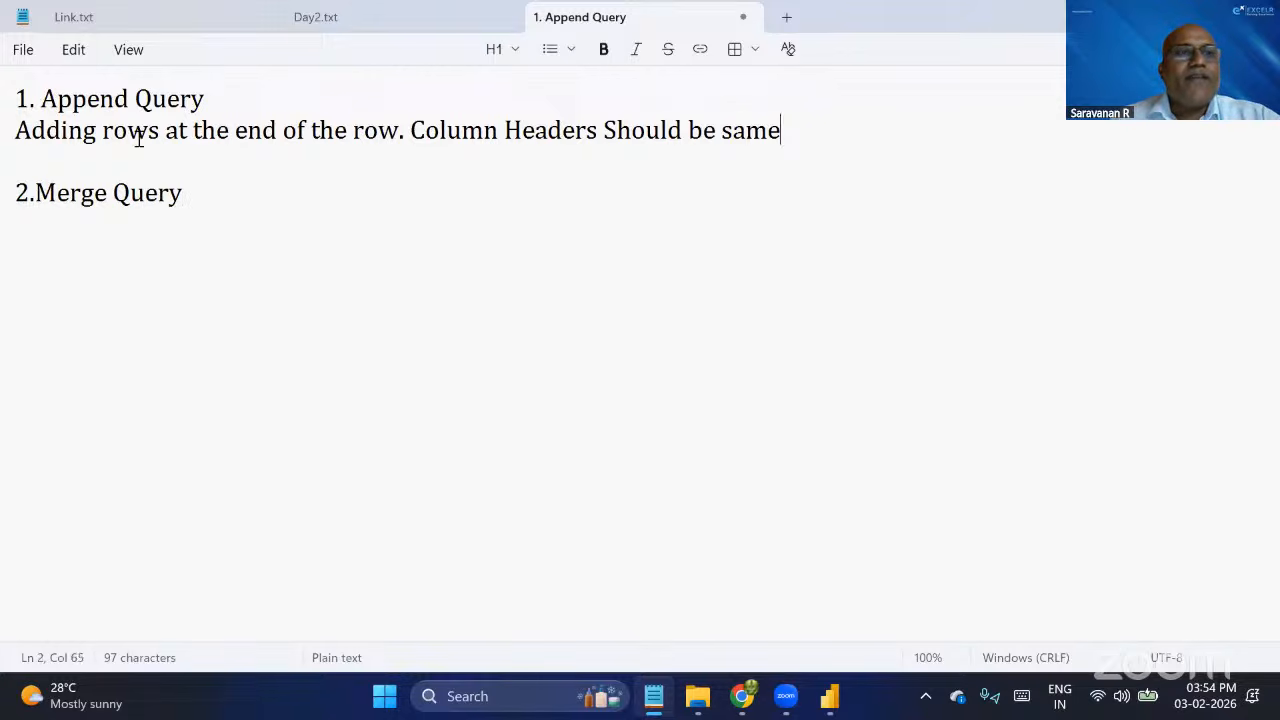
key("Left")
key("Left")
key("Left")
key("Left")
key("Left")
key("Left")
key("Left")
key("Left")
key("Left")
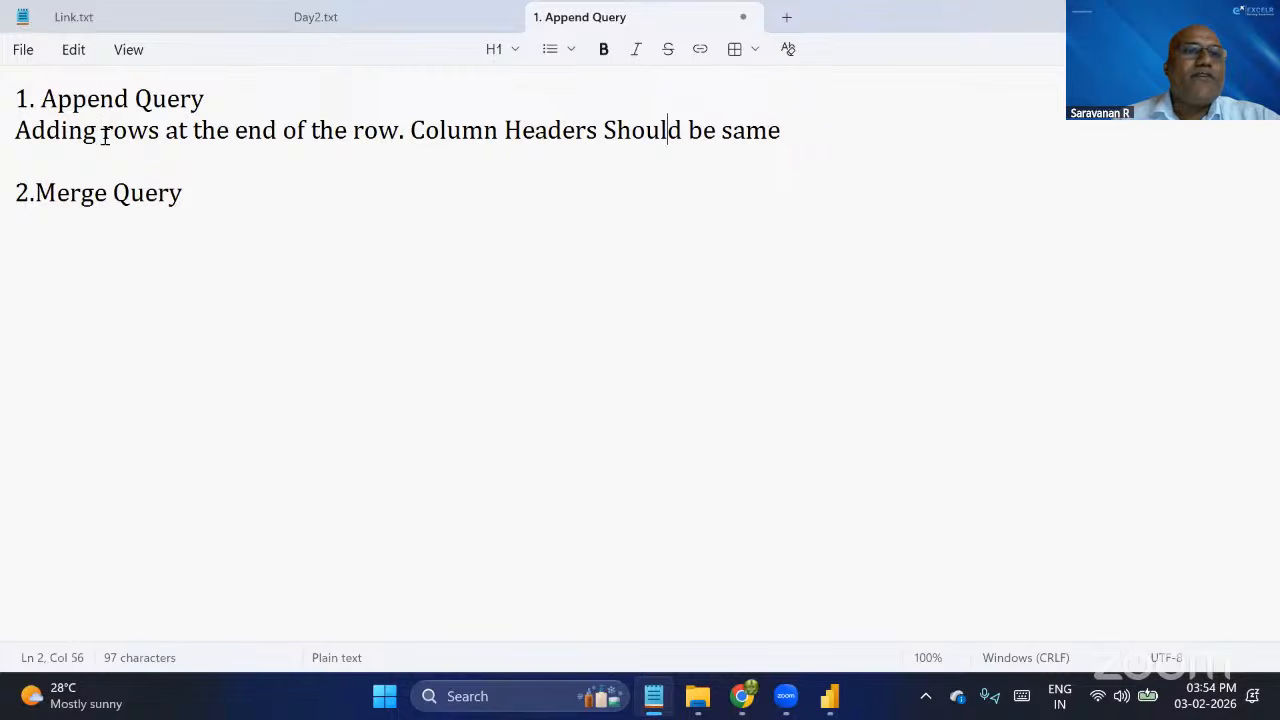
left_click(103, 131)
type("additional")
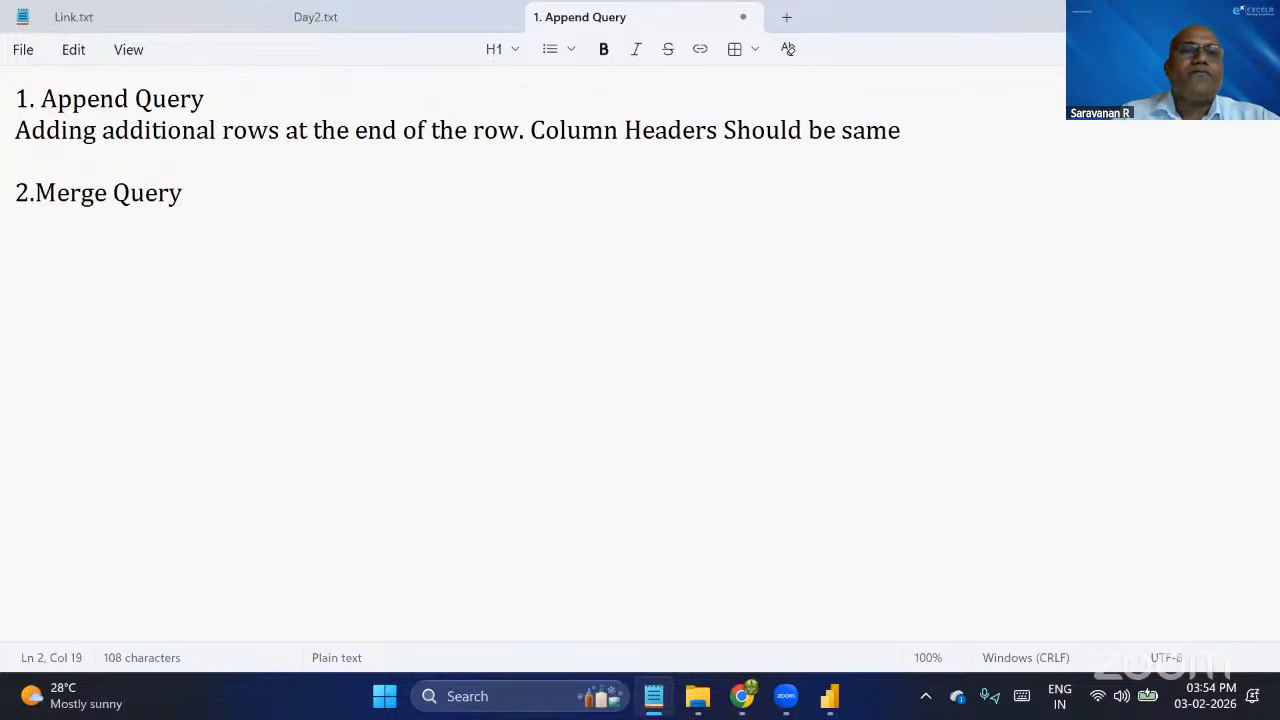
key("Right")
key("Right")
key("Right")
key("Right")
key("Right")
key("Right")
key("Right")
key("Right")
key("Right")
key("Right")
key("Right")
key("Right")
key("Right")
key("Right")
key("Right")
key("Right")
key("Right")
key("Right")
key("Right")
key("Right")
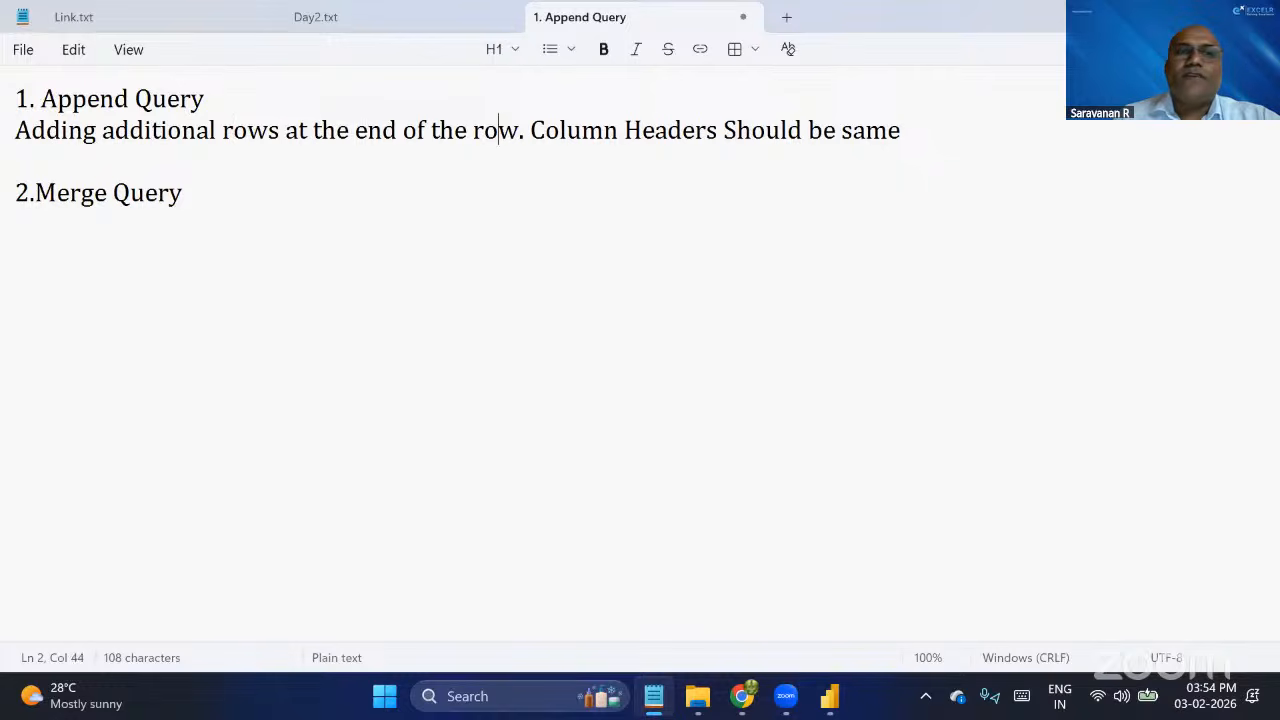
Start the description below the Merge Query heading with "Adding Columns ---->".
key("Down")
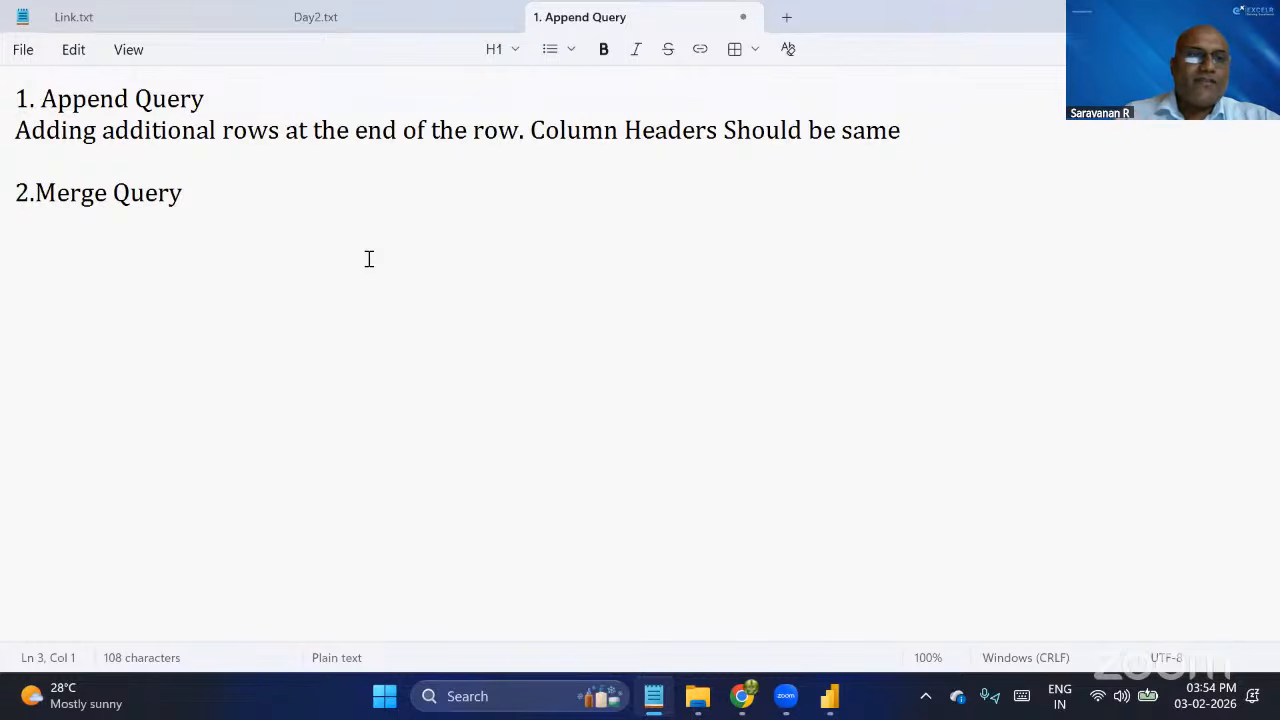
key("Down")
key("End")
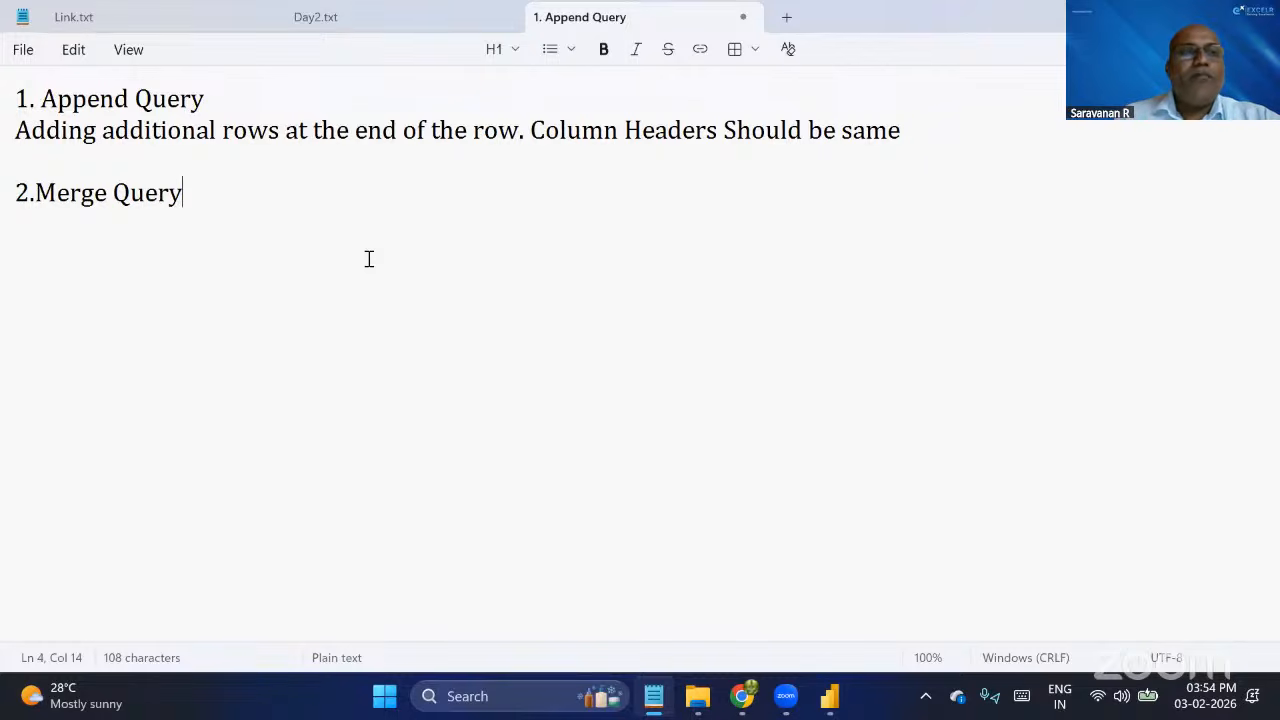
key("Return")
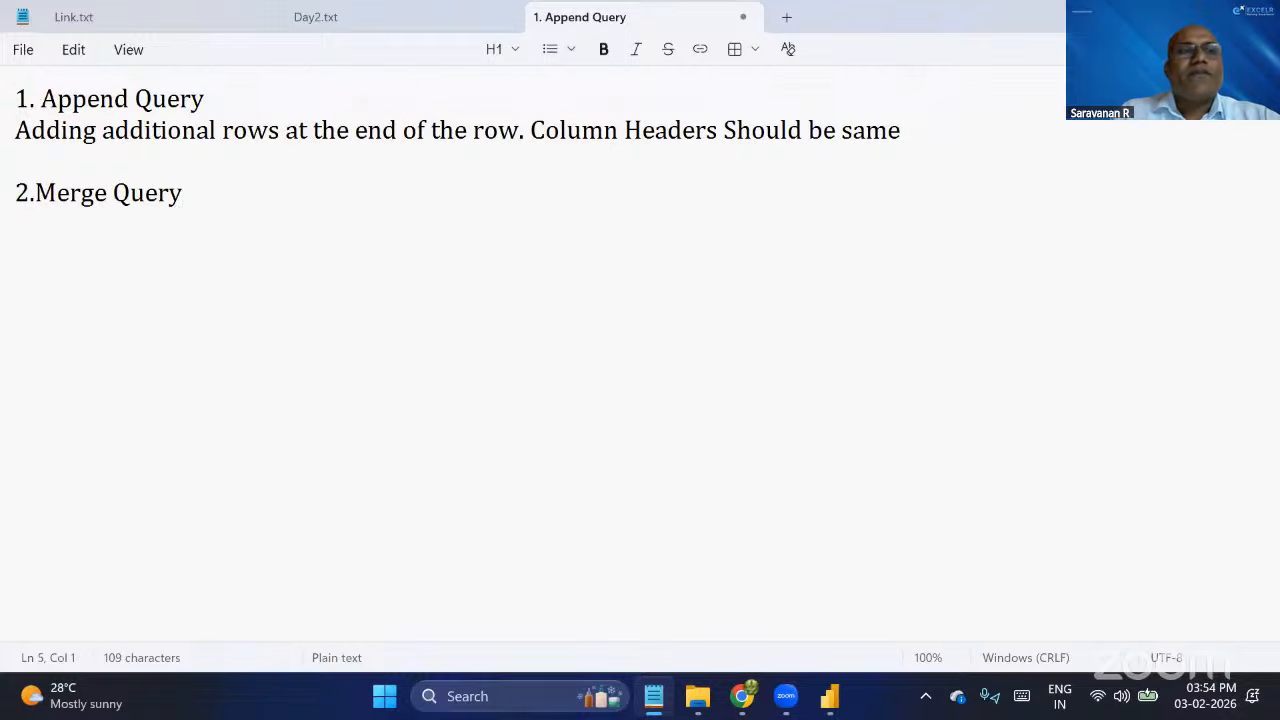
type("Adding ")
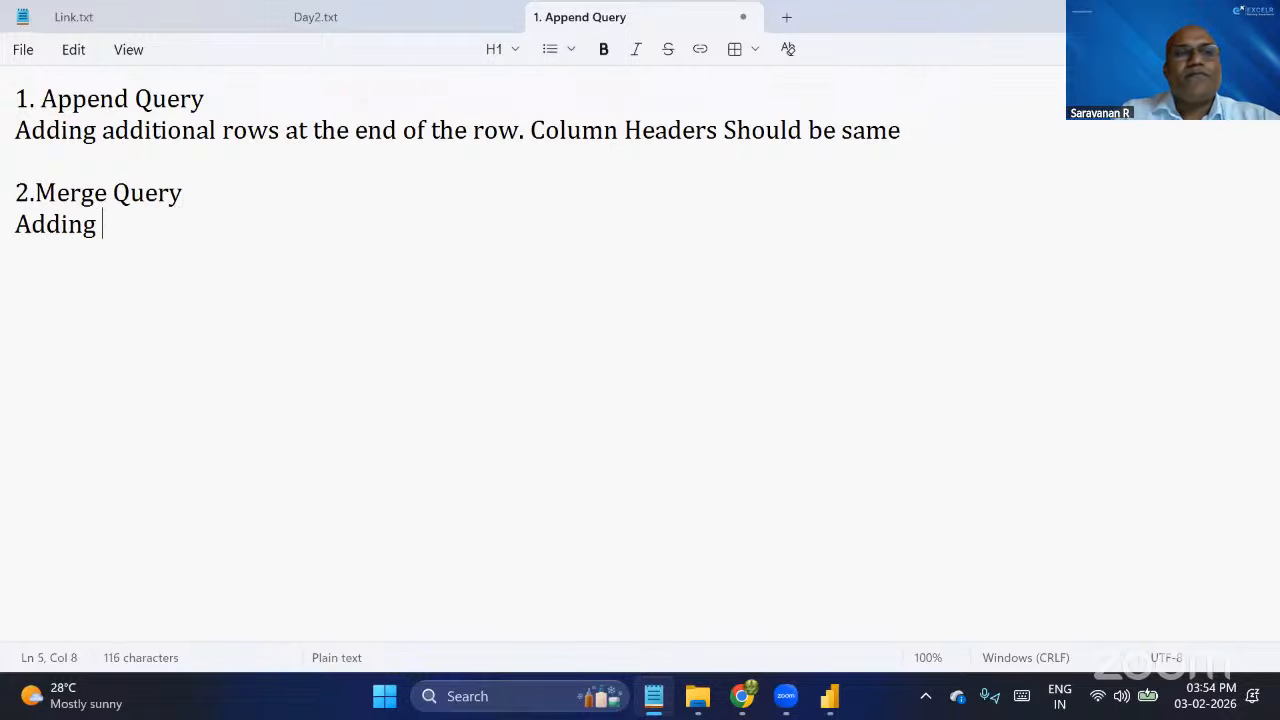
type("Column")
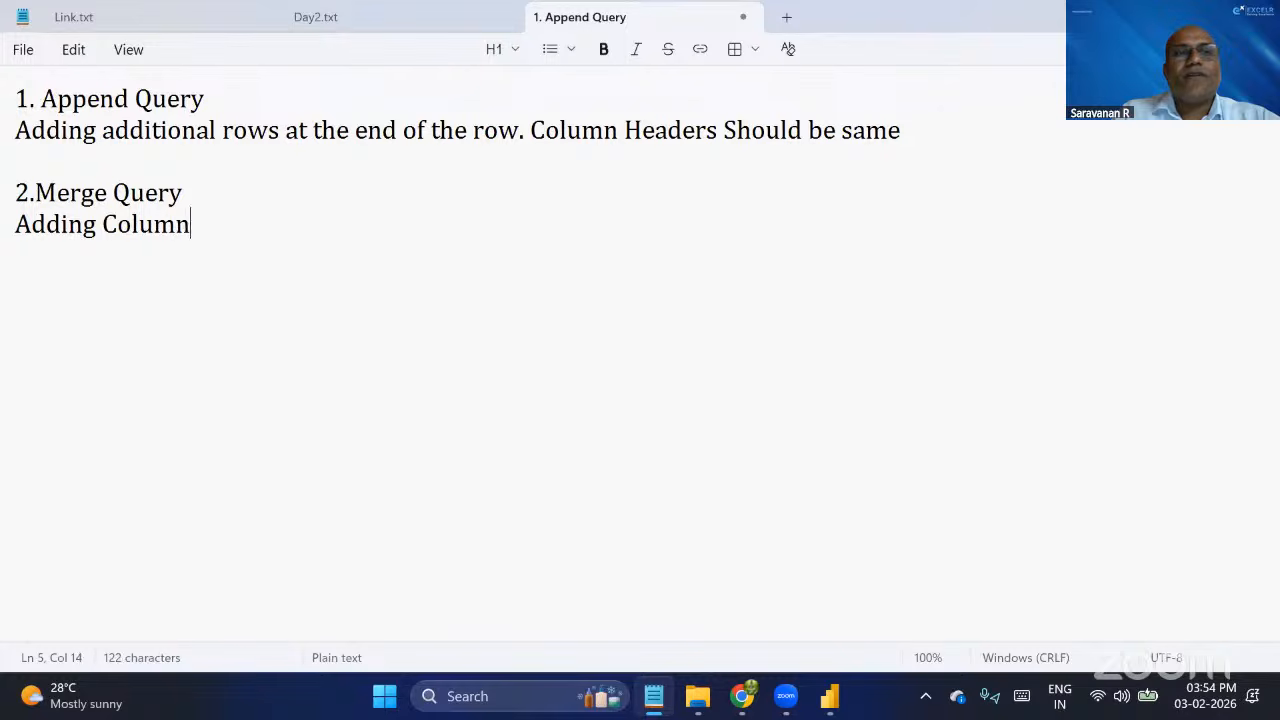
type("s")
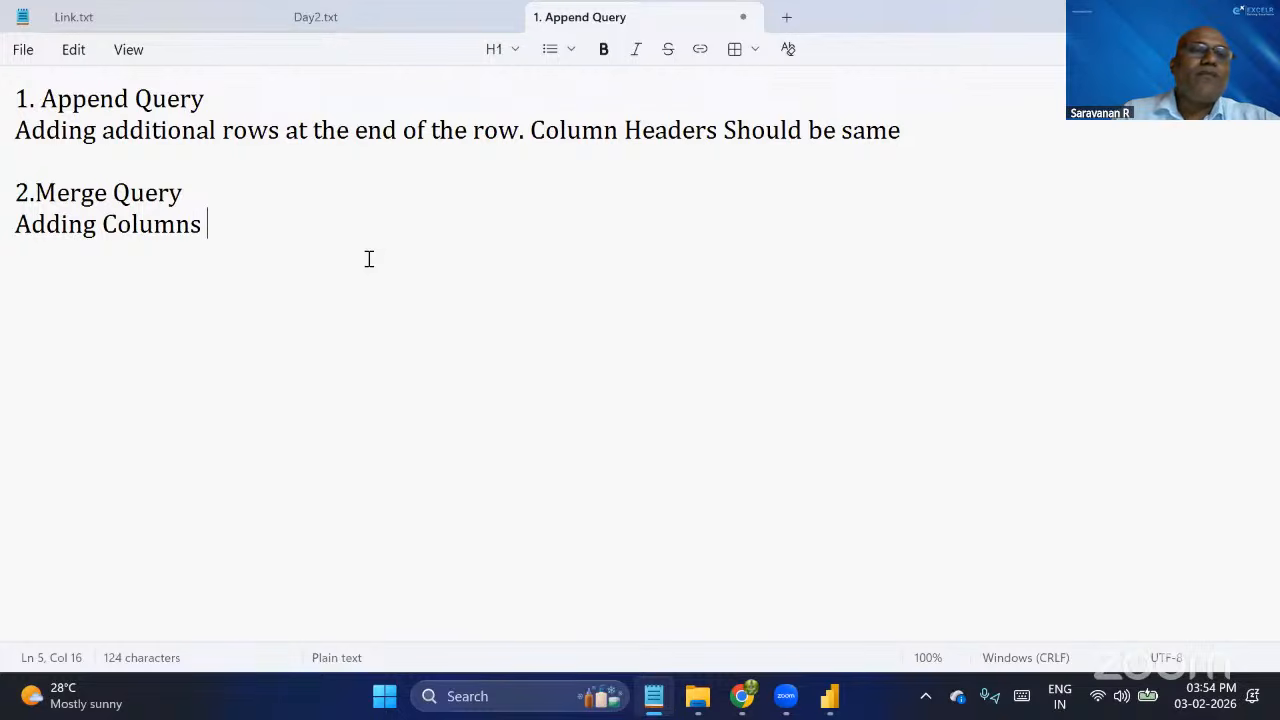
type("----")
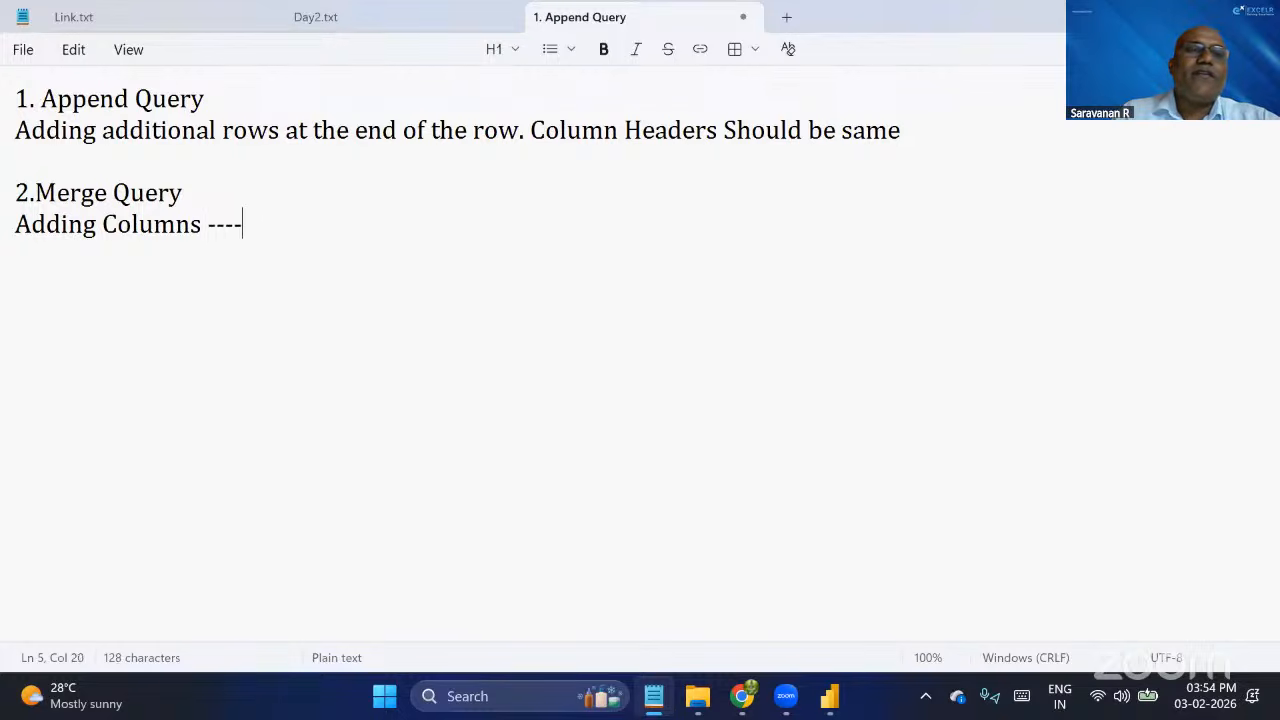
type("> Atl")
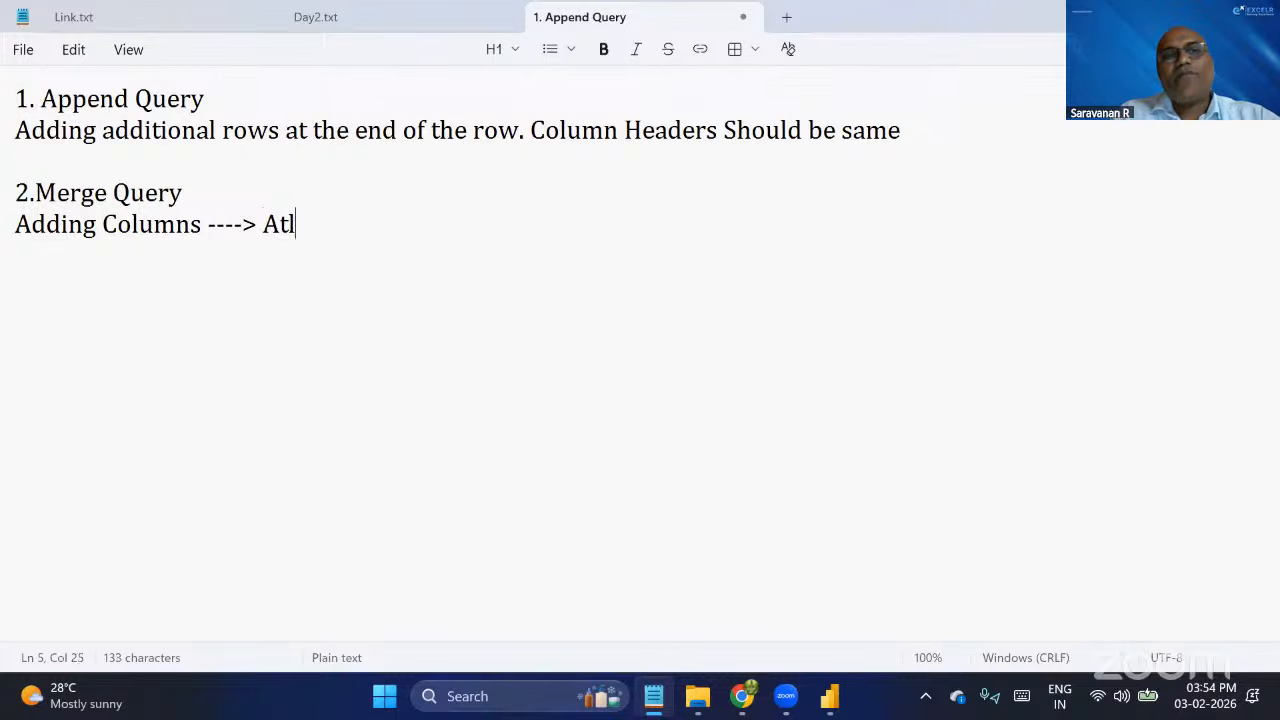
type("east 1 column")
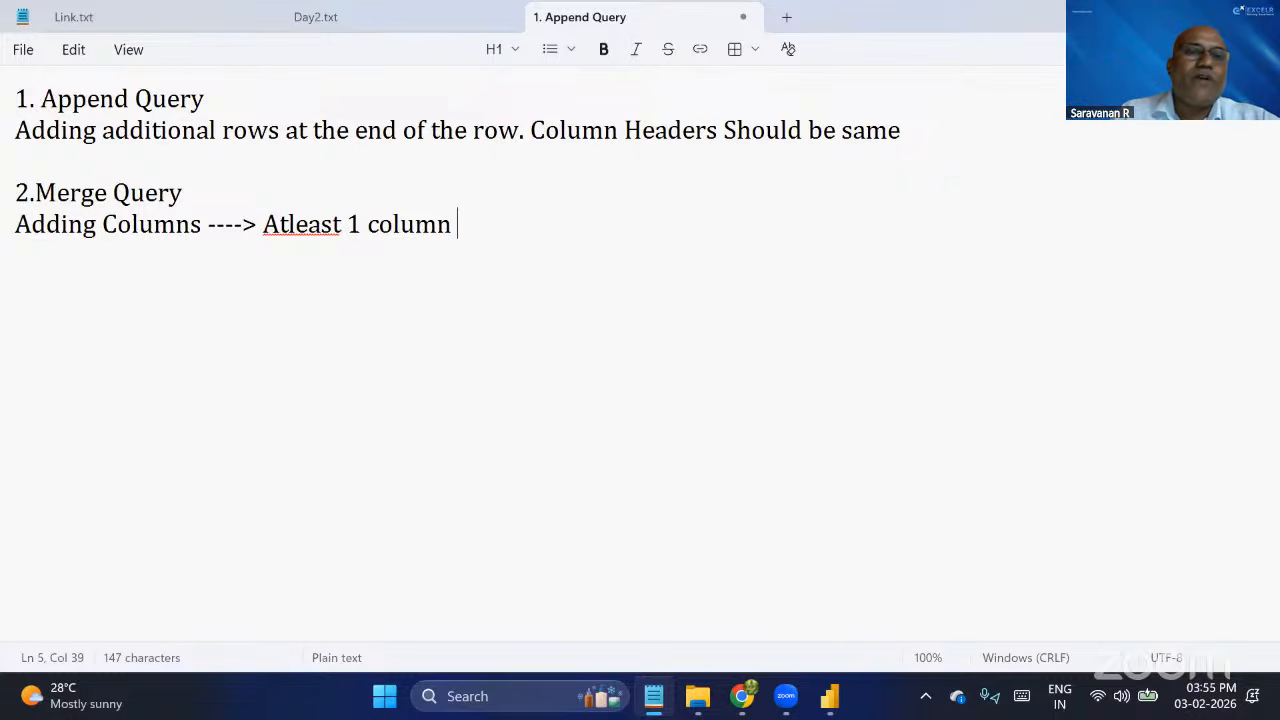
Complete the Merge Query description with the requirement "Atleast 1 common column".
key("BackSpace")
key("BackSpace")
key("BackSpace")
key("BackSpace")
key("BackSpace")
type("mmon column")
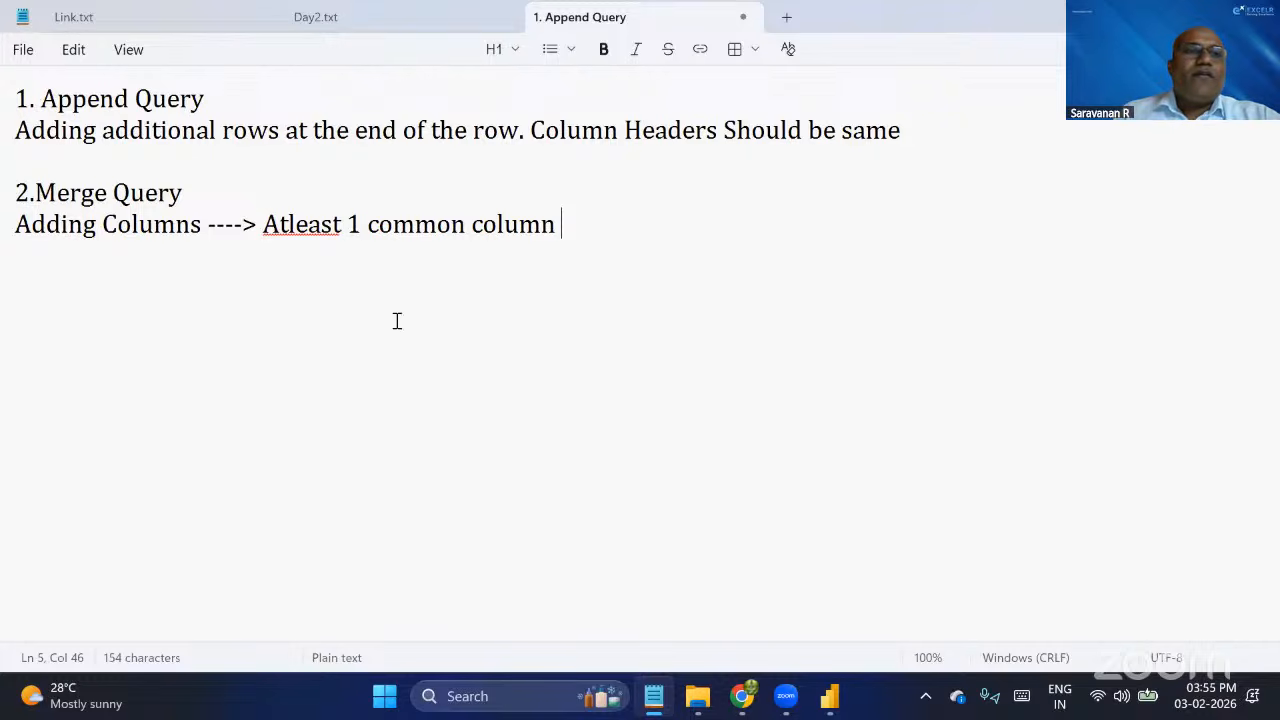
Highlight the Append Query and Merge Query headings in turn to compare the two topics.
left_click_drag(209, 96, 8, 104)
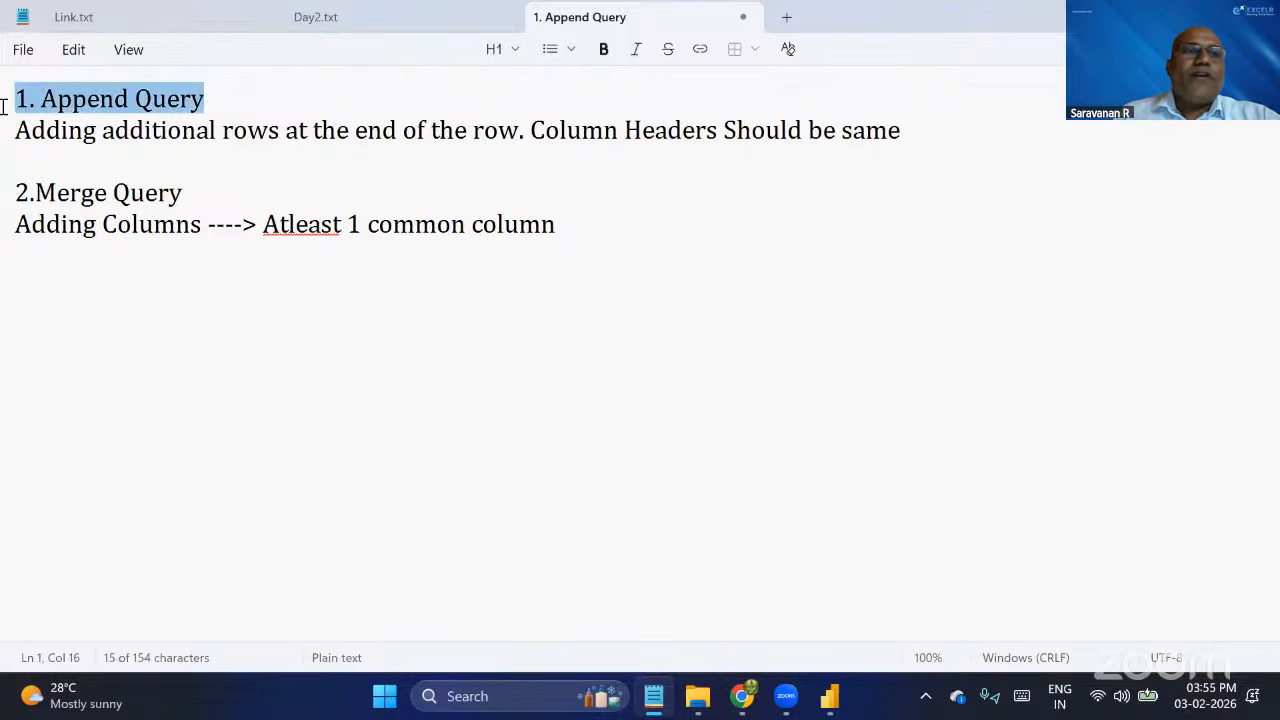
left_click_drag(188, 196, 18, 188)
left_click_drag(210, 98, 2, 110)
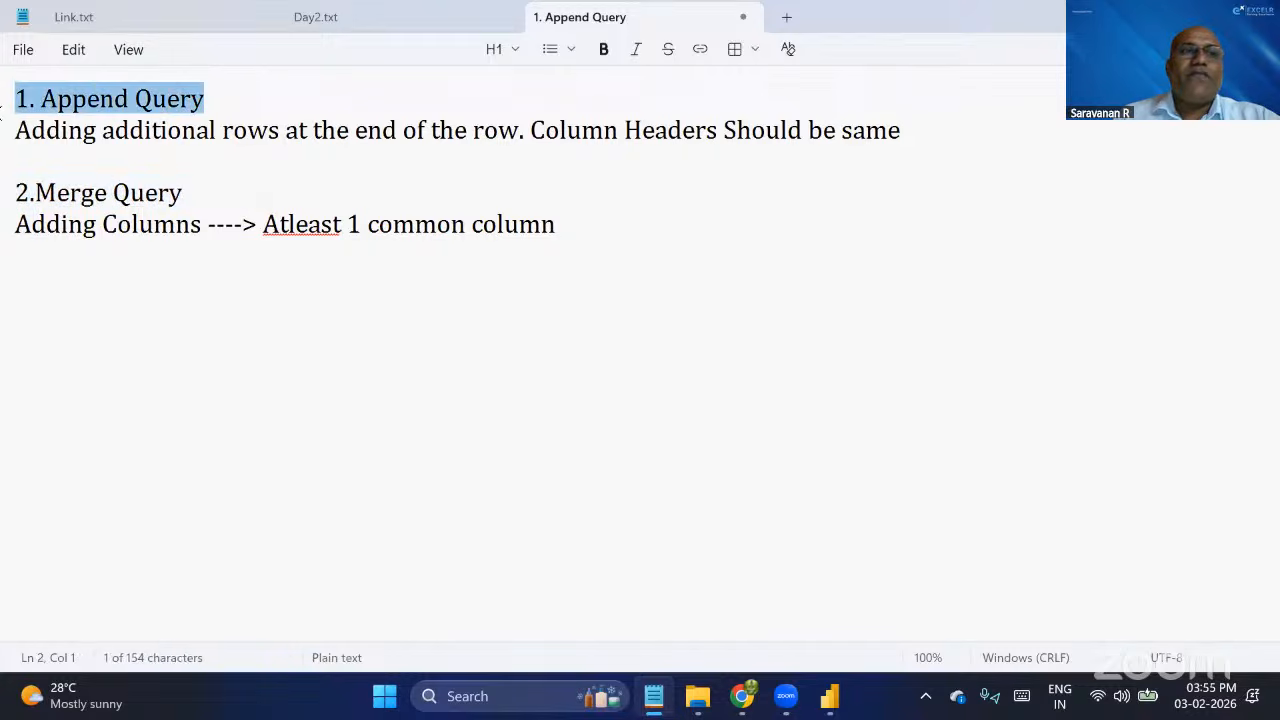
left_click_drag(238, 179, 10, 216)
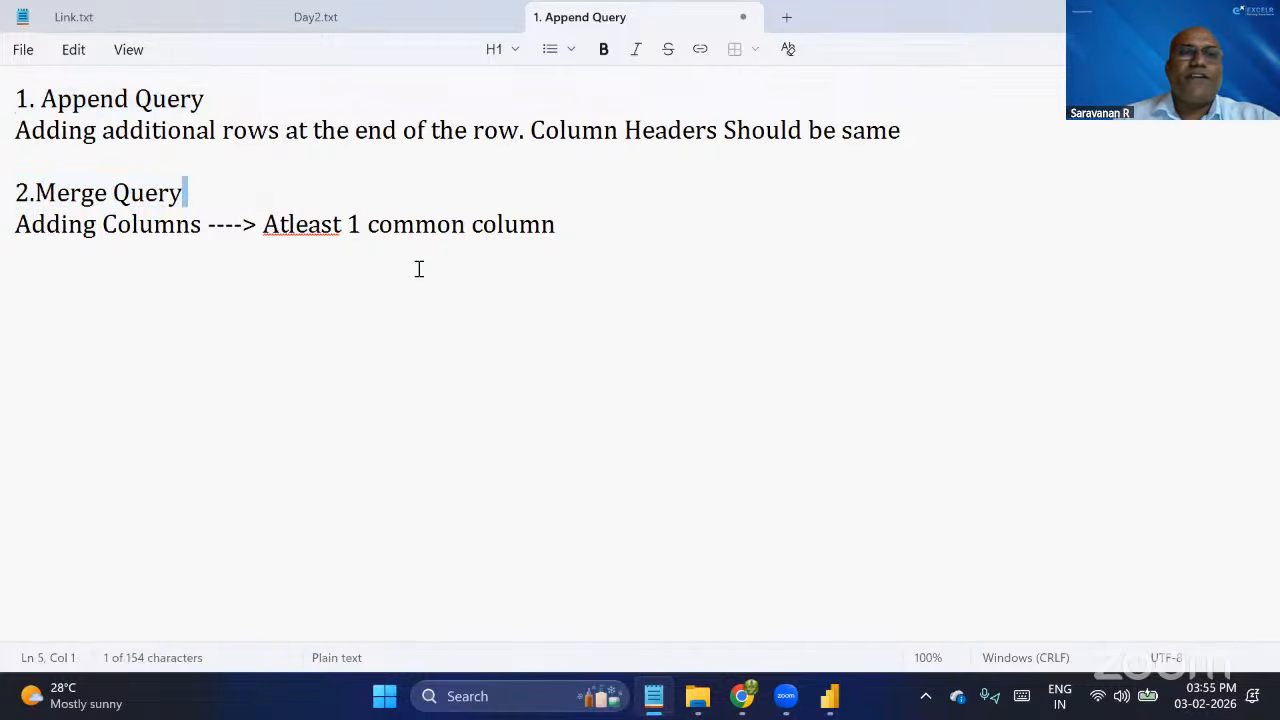
Switch to the Power Query Editor and open the 3.Append Query workbook as a new Excel source.
key("alt+Tab")
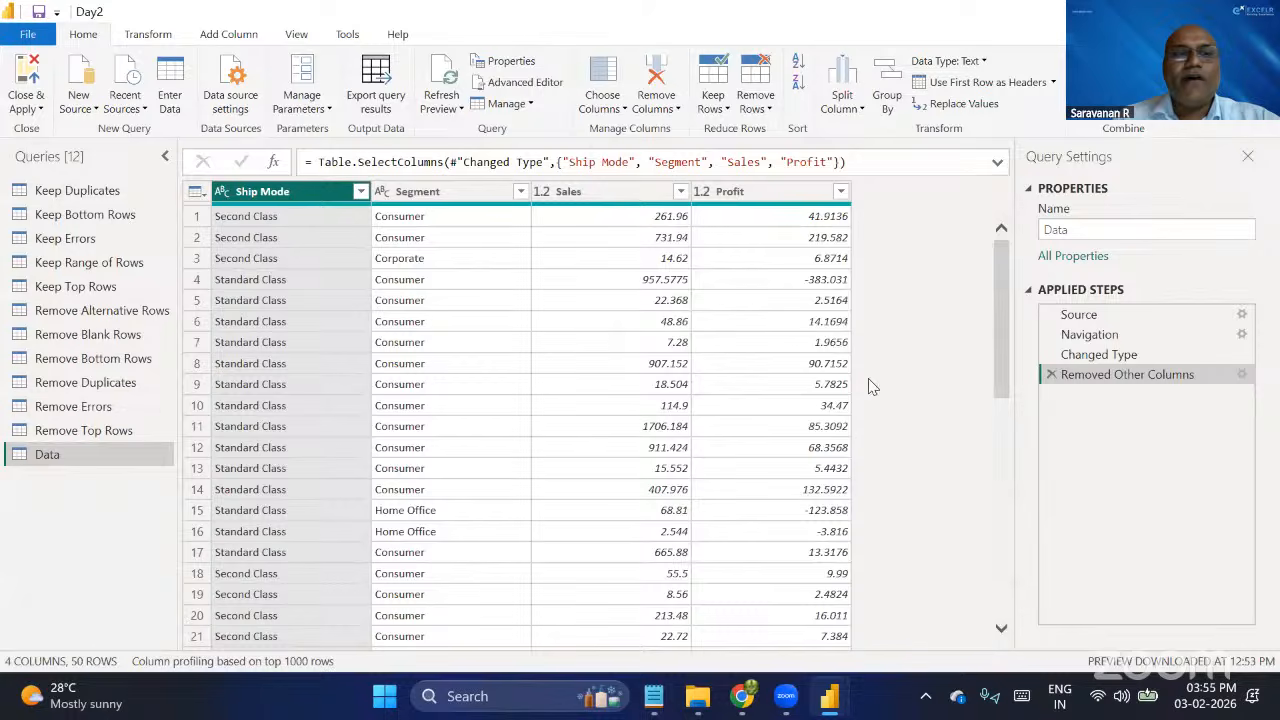
right_click(102, 497)
mouse_move(178, 536)
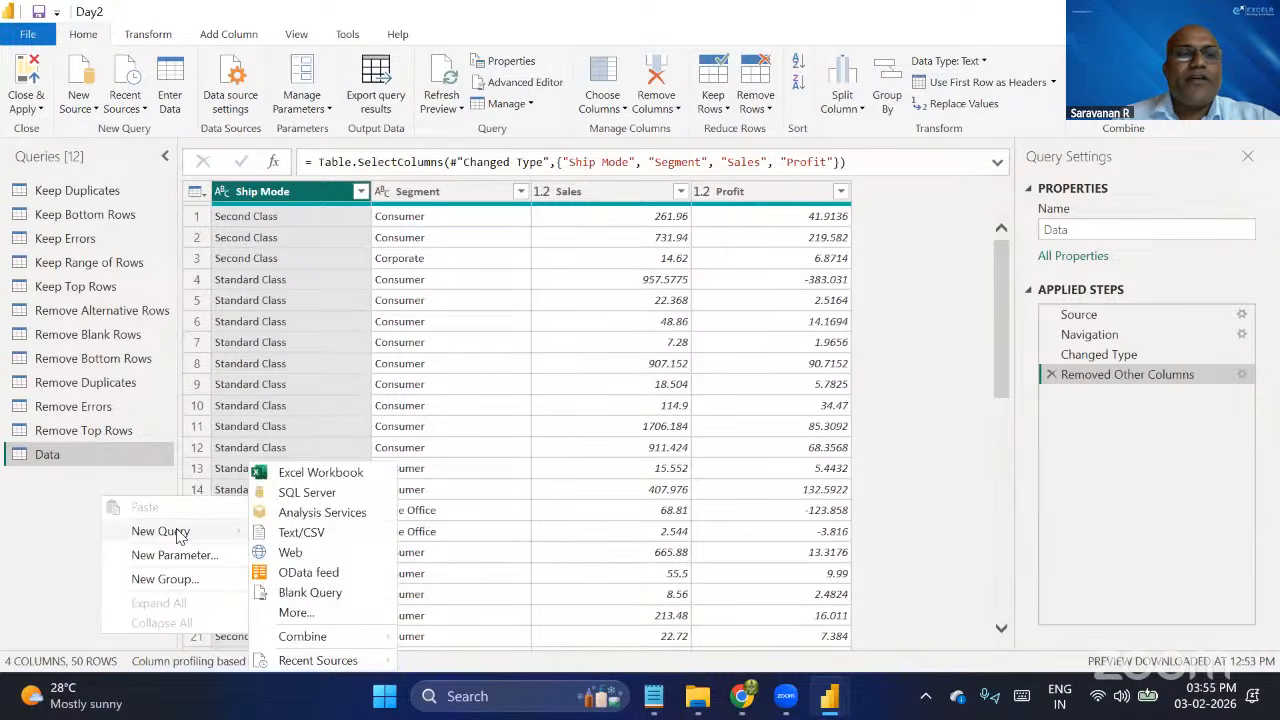
left_click(326, 476)
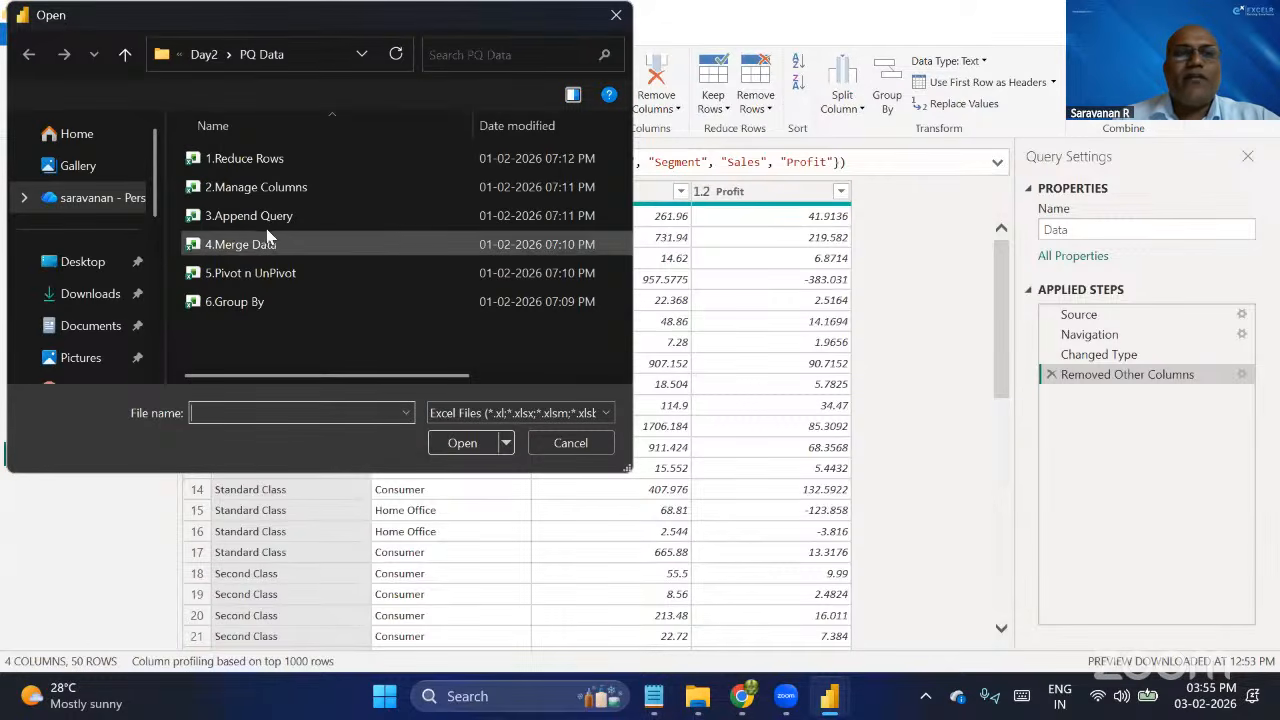
left_click(268, 222)
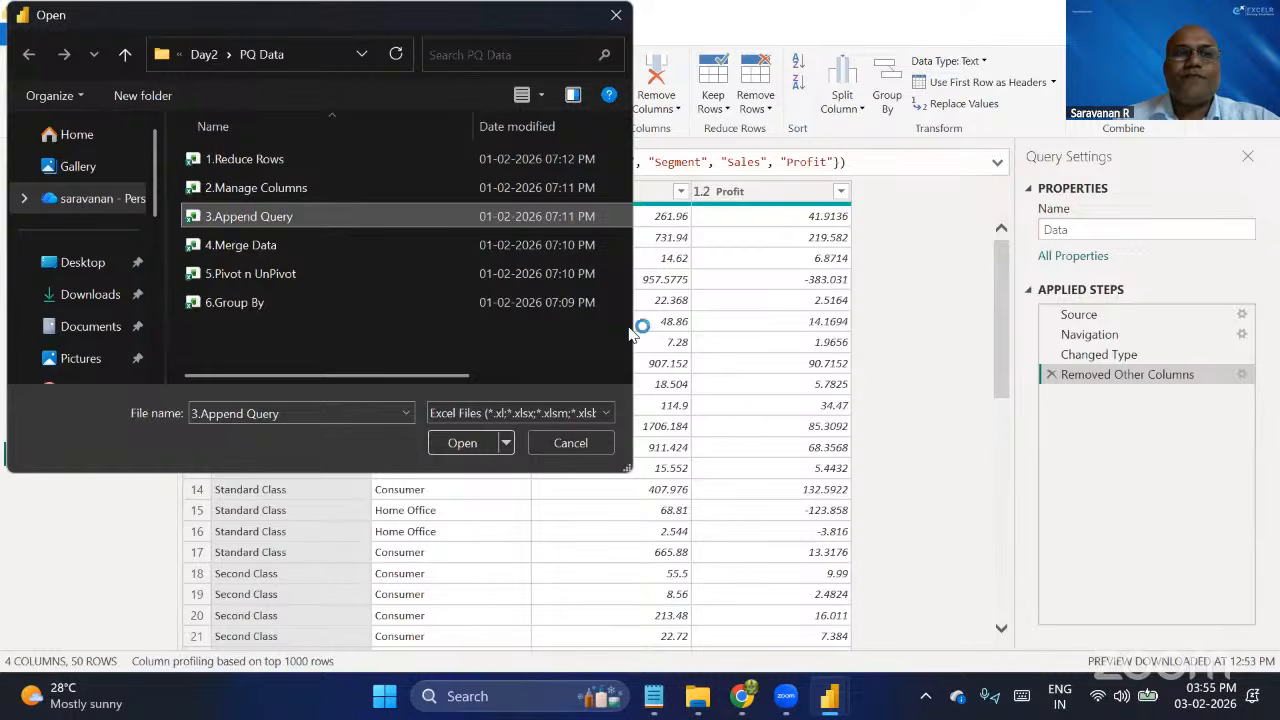
left_click(470, 448)
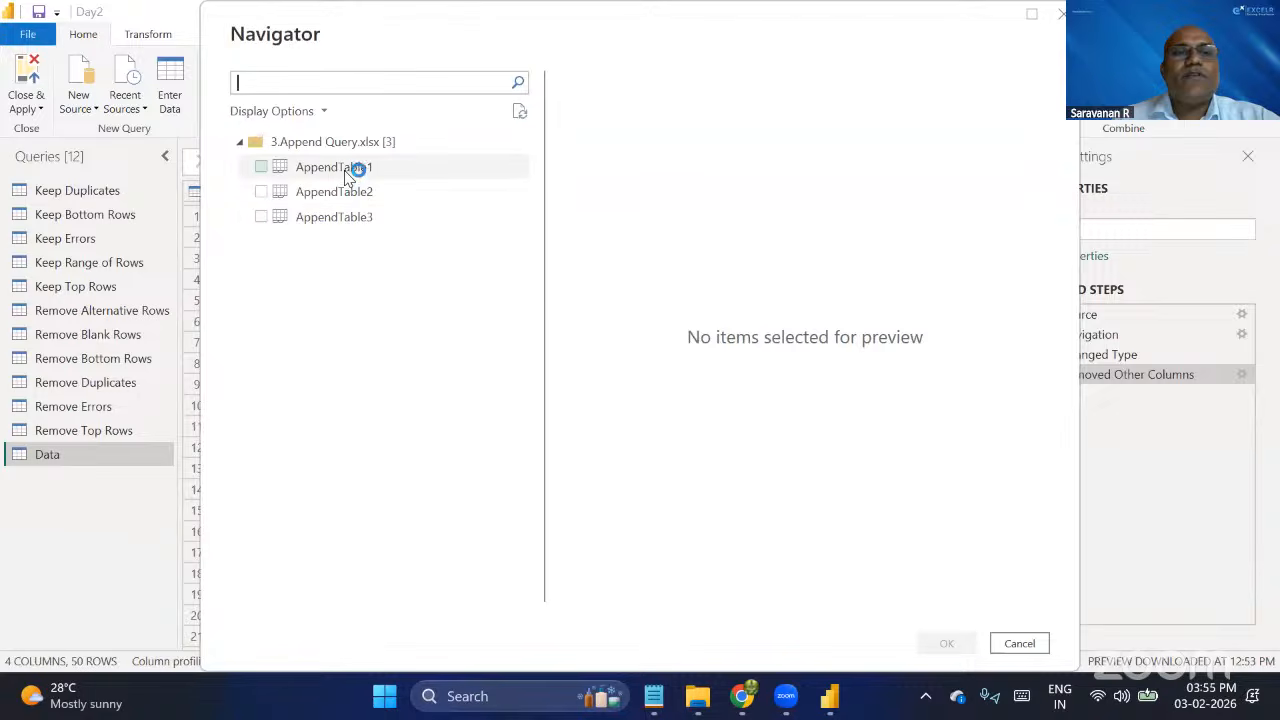
Preview AppendTable1, AppendTable2 and AppendTable3 to compare their column headers and Row ID ranges.
left_click(345, 172)
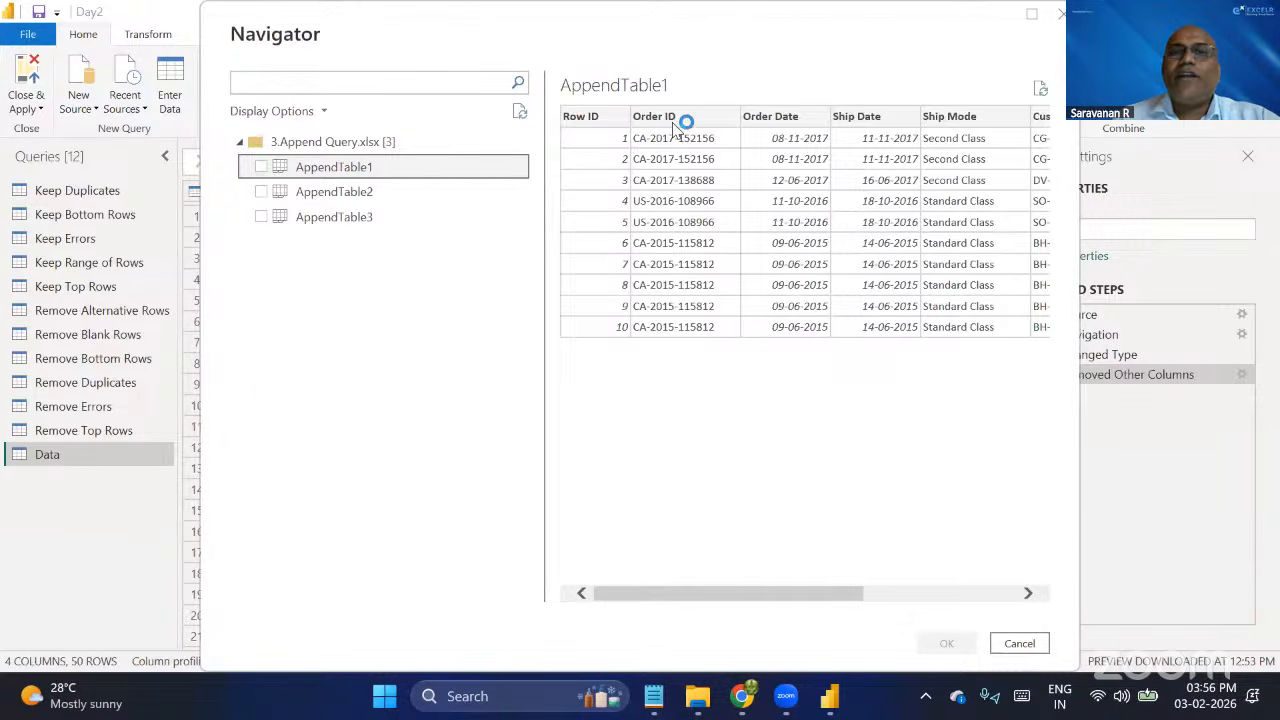
scroll(860, 135, "right", 3)
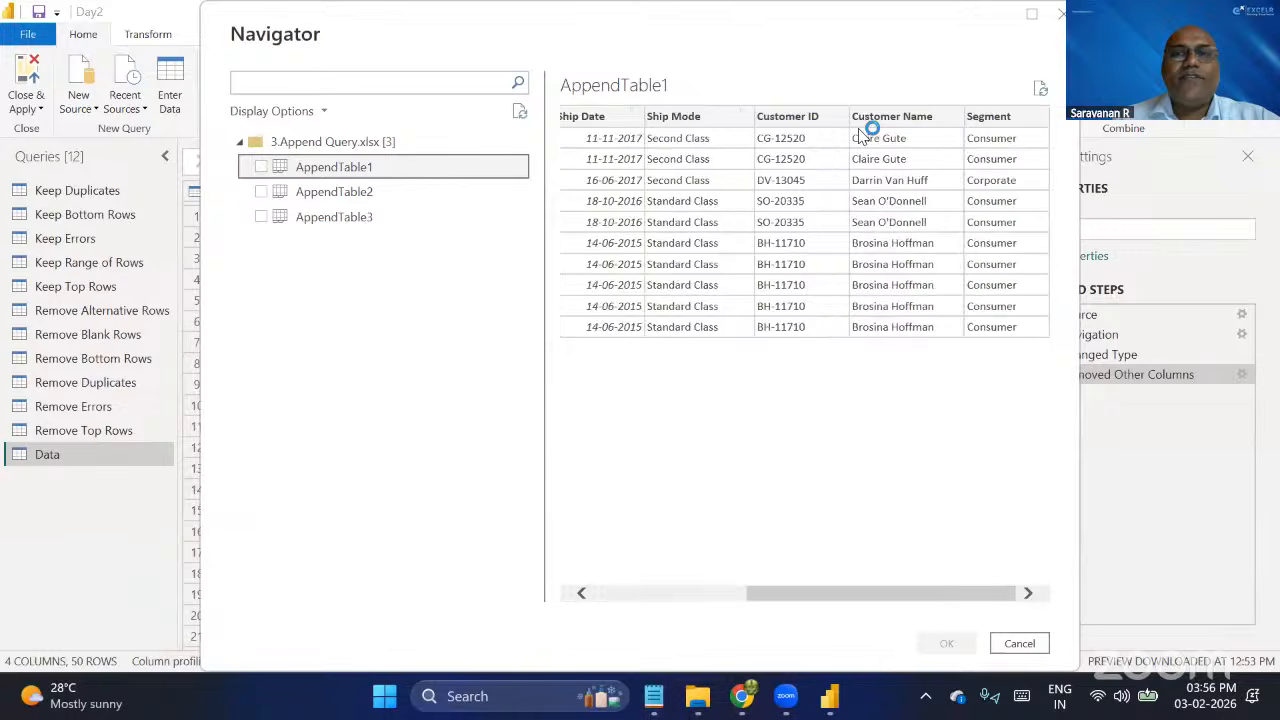
scroll(860, 135, "left", 3)
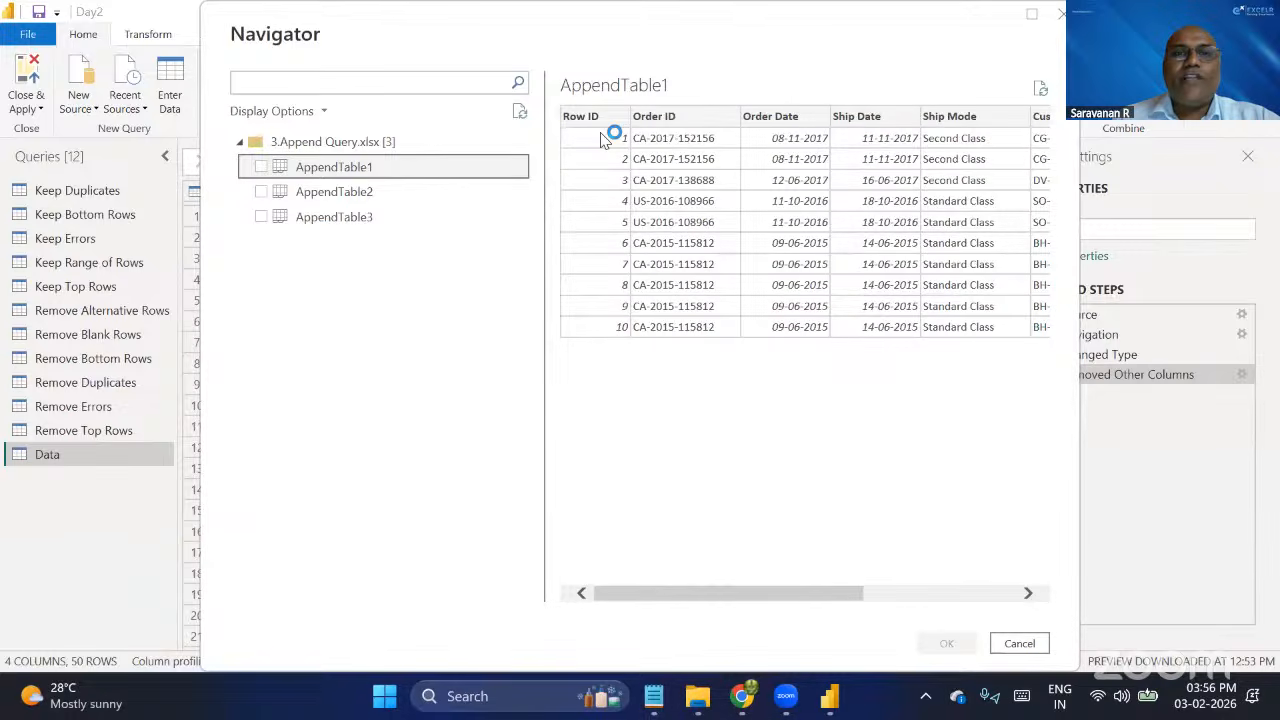
scroll(737, 291, "right", 3)
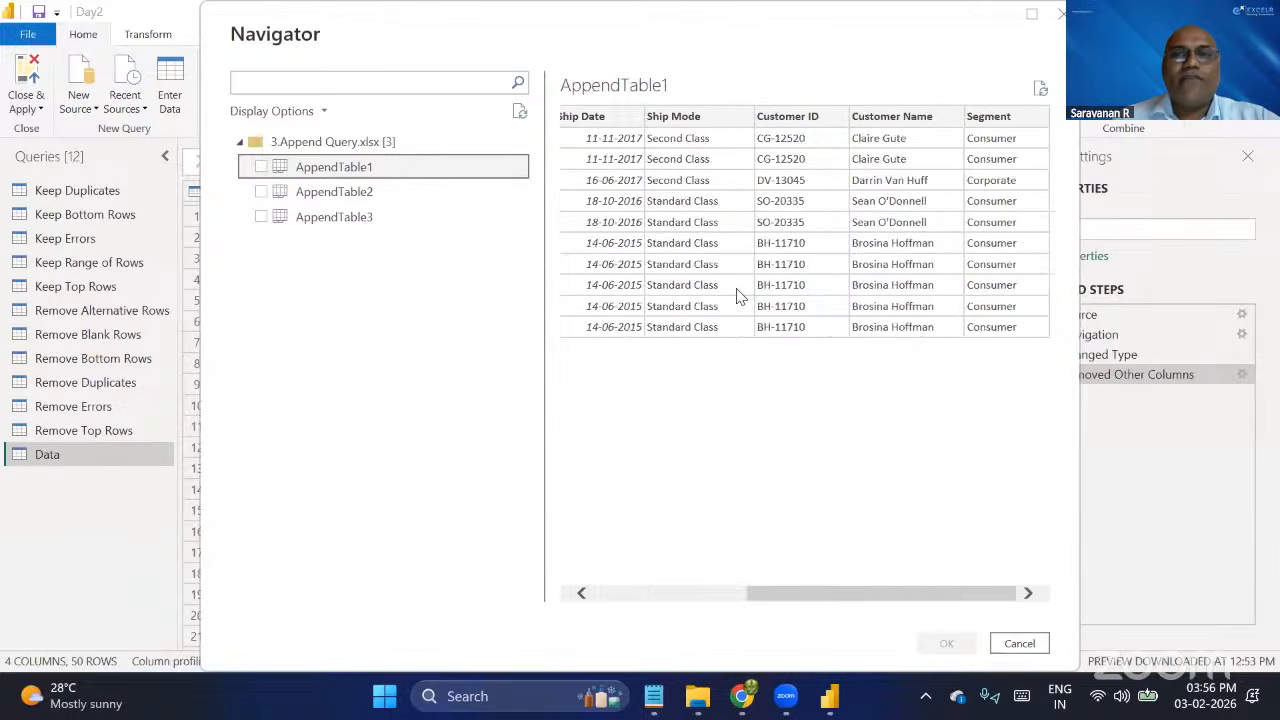
scroll(737, 291, "left", 3)
left_click(355, 193)
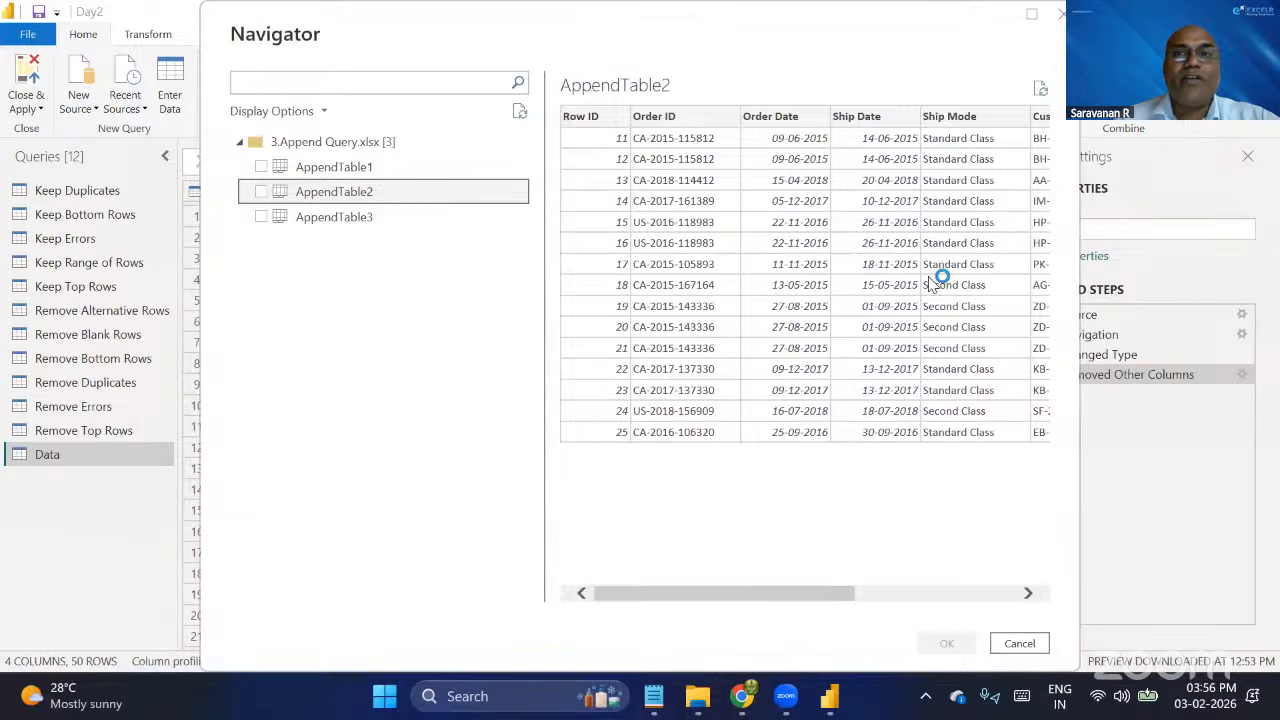
scroll(933, 280, "right", 3)
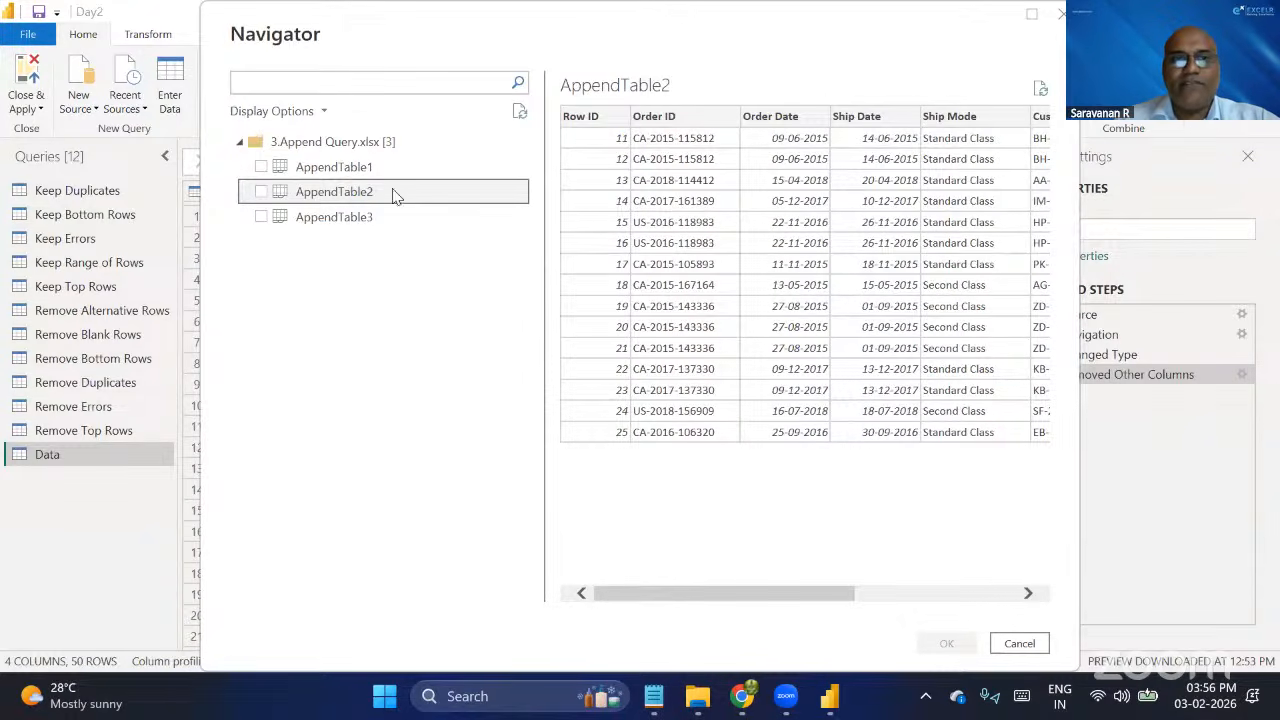
left_click(362, 170)
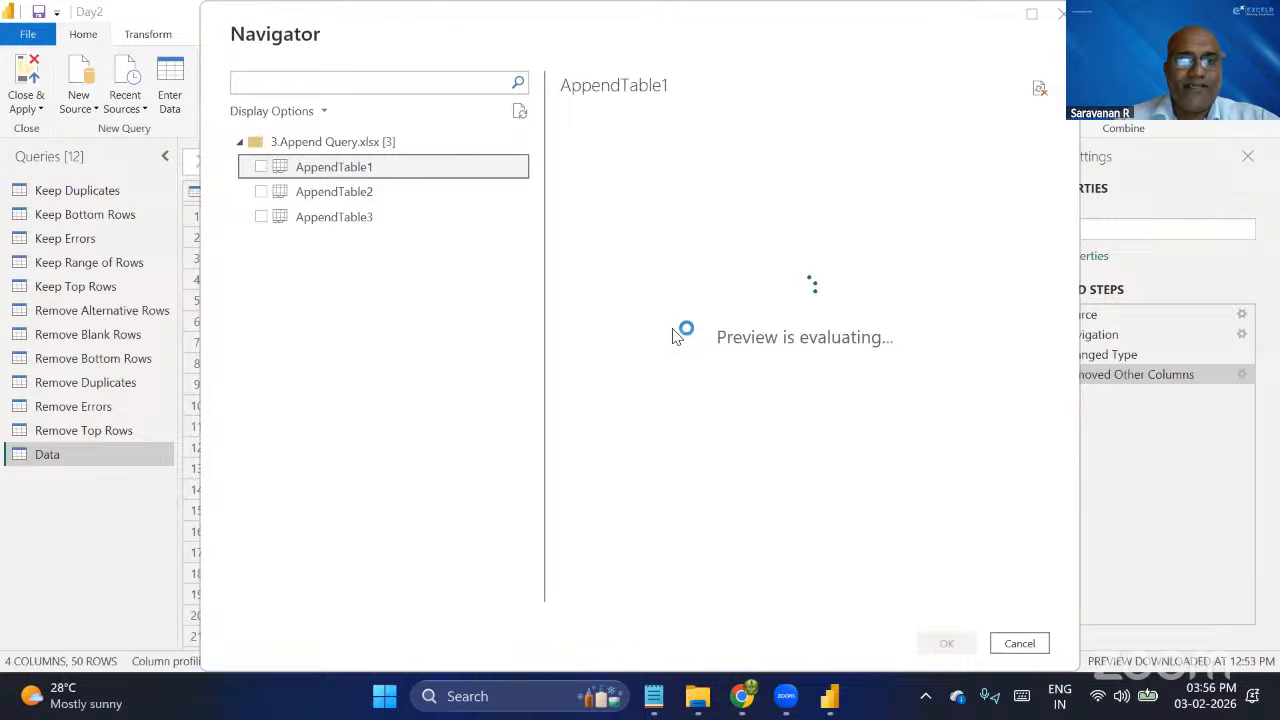
left_click(368, 193)
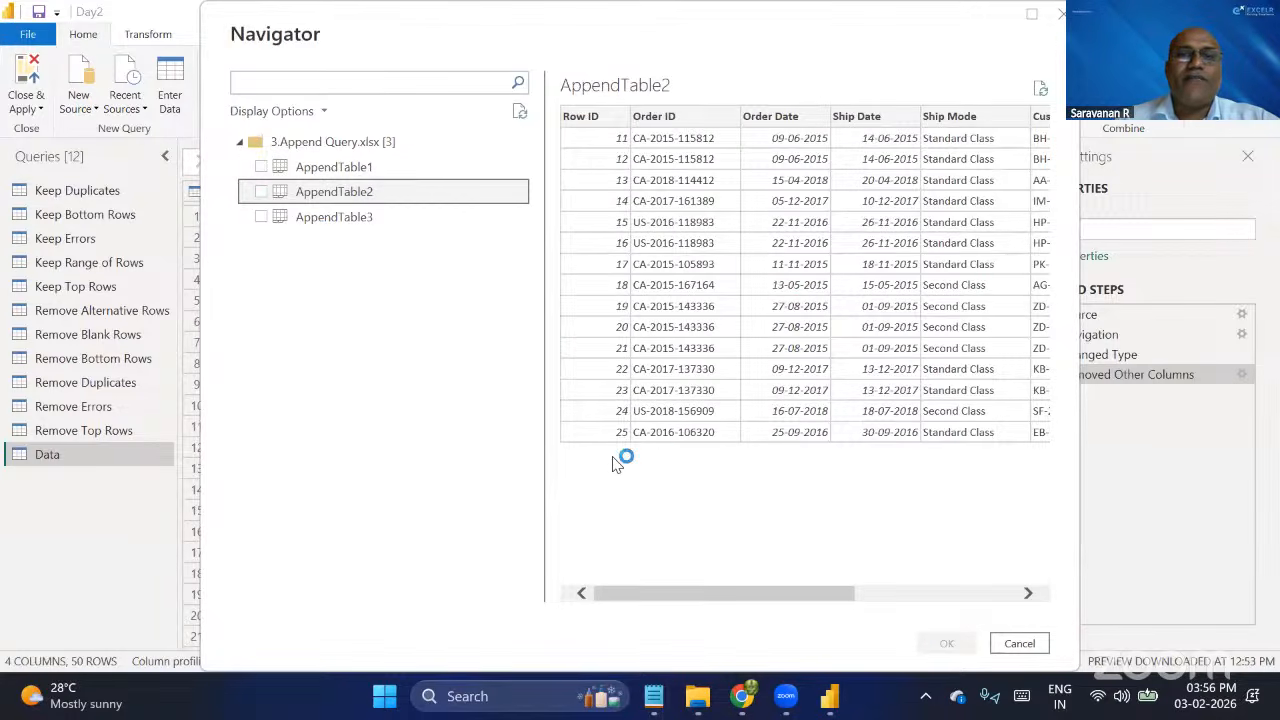
left_click(358, 220)
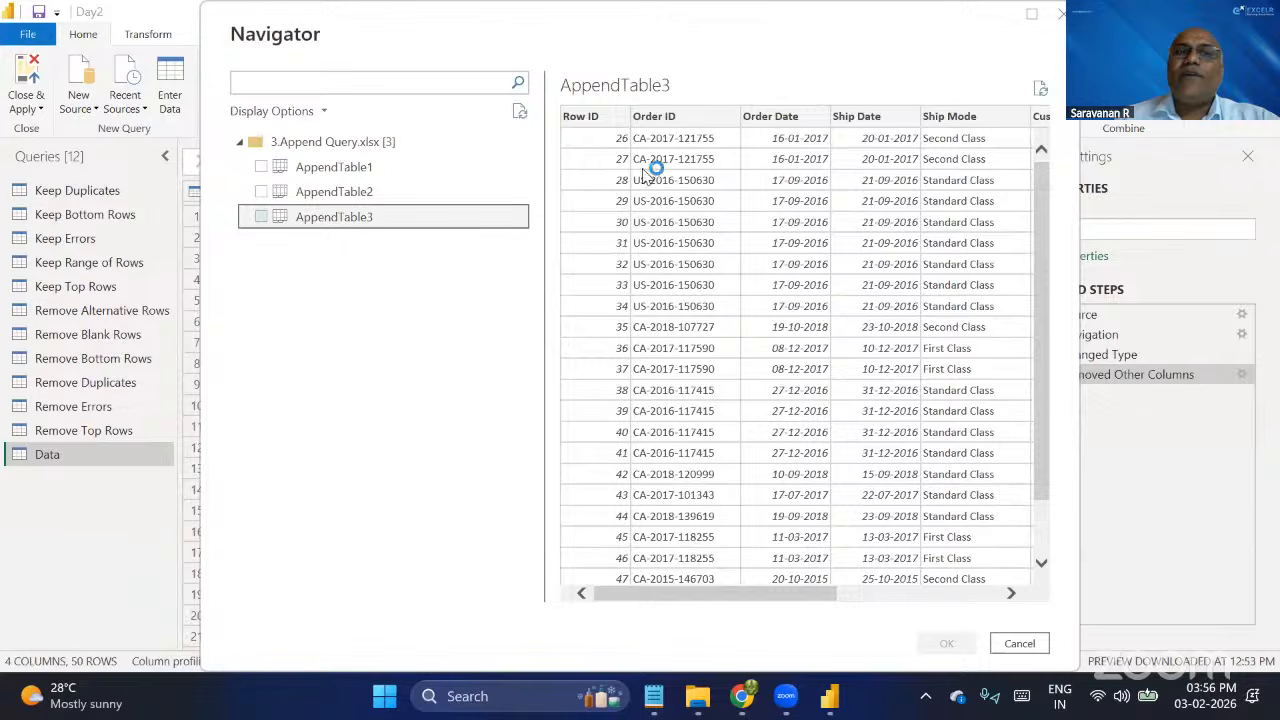
scroll(730, 338, "down", 1)
scroll(730, 338, "down", 1)
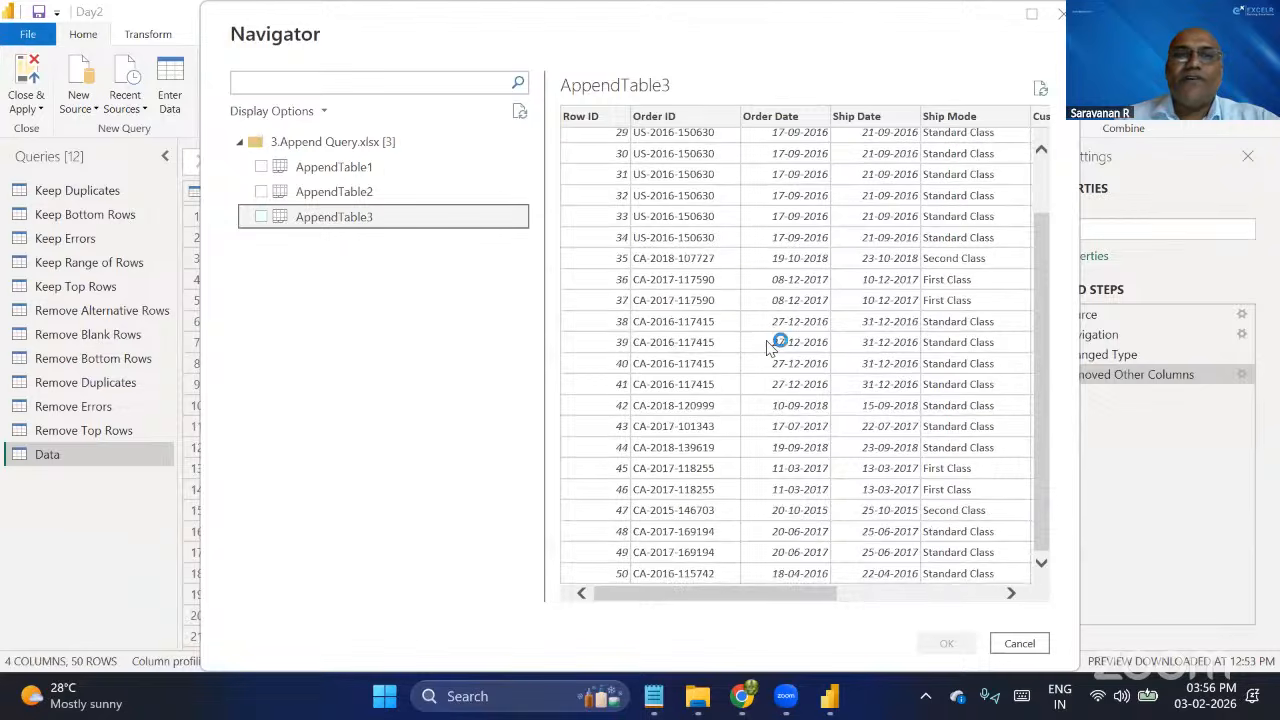
Import AppendTable1, AppendTable2 and AppendTable3 from the workbook as queries.
left_click(345, 170)
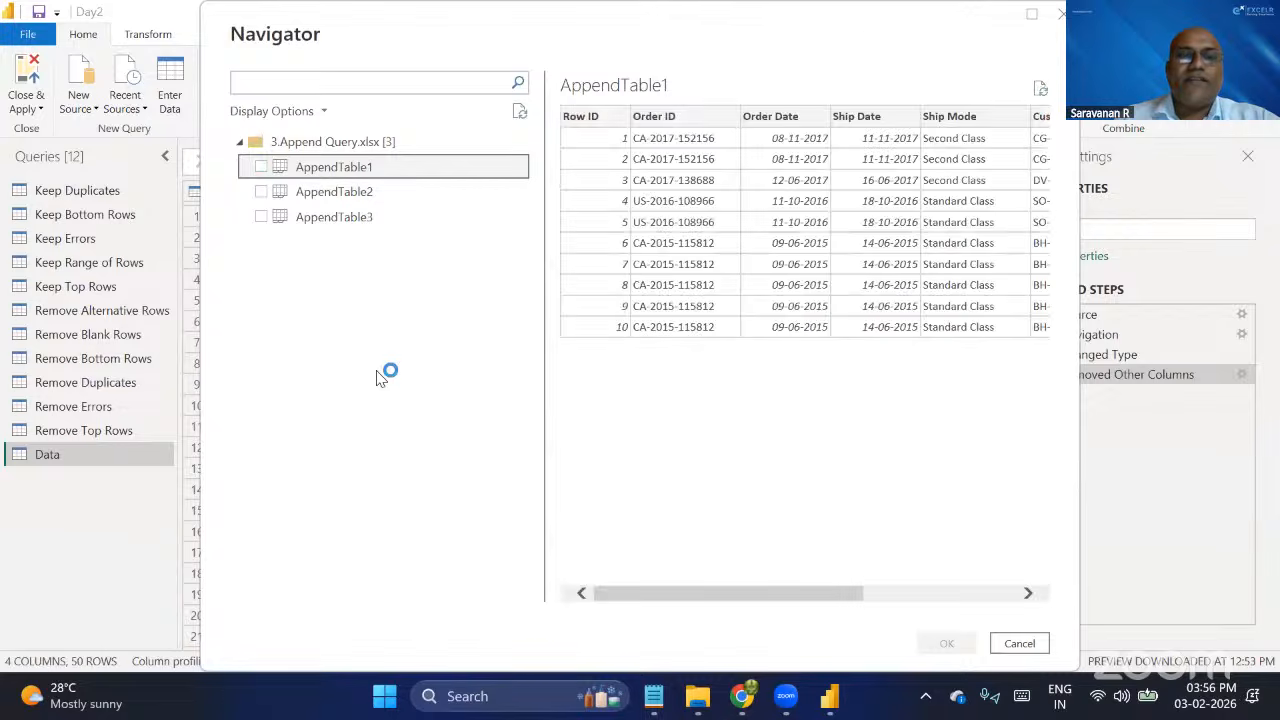
left_click(262, 168)
left_click(263, 194)
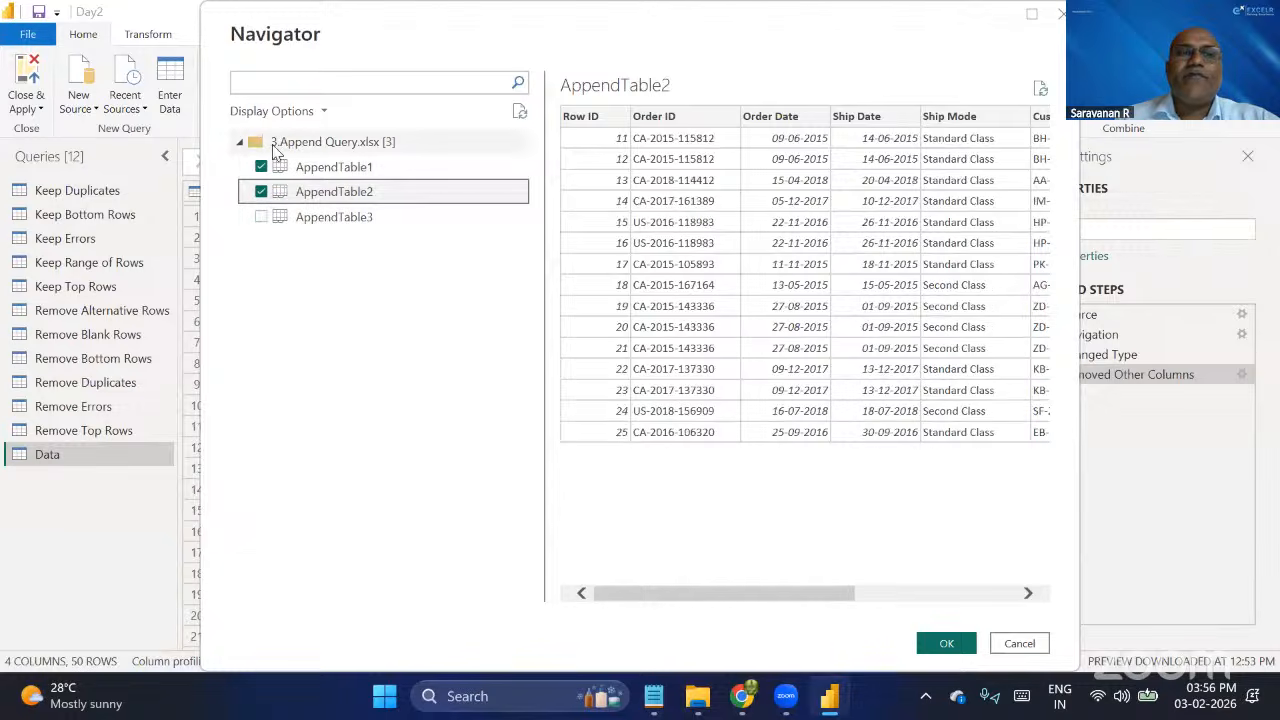
left_click(262, 217)
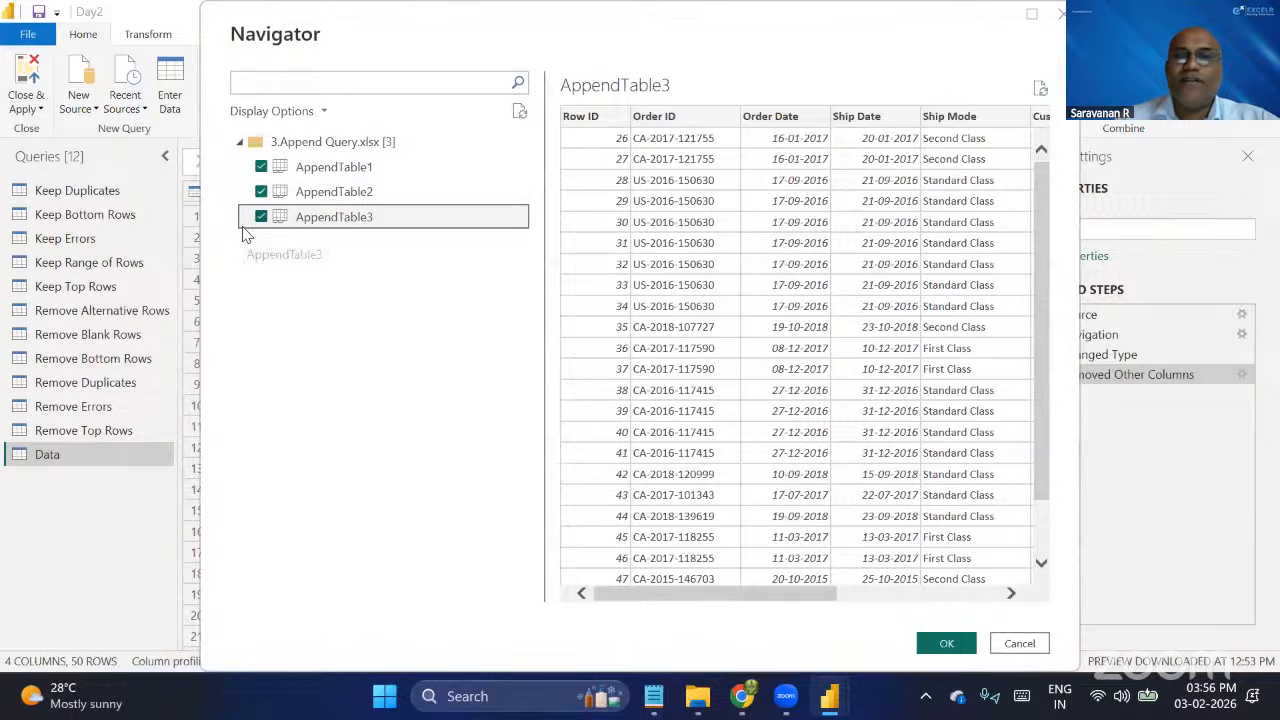
left_click(948, 645)
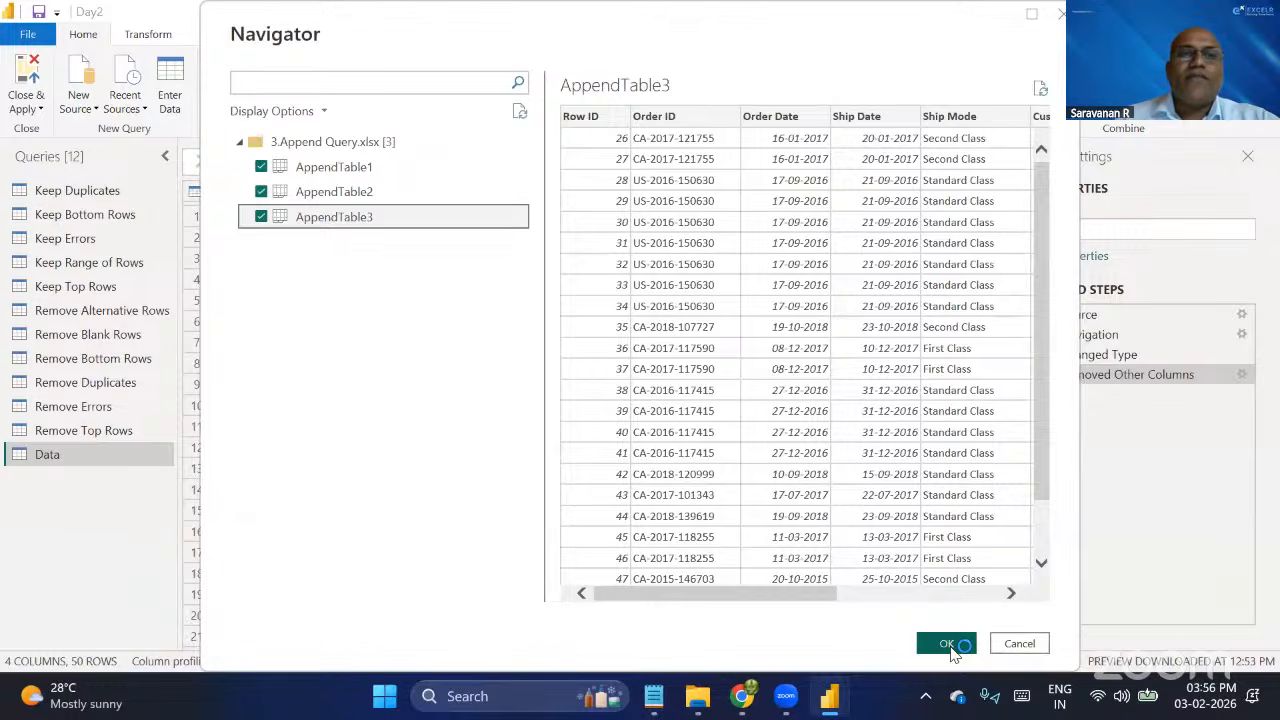
left_click(700, 706)
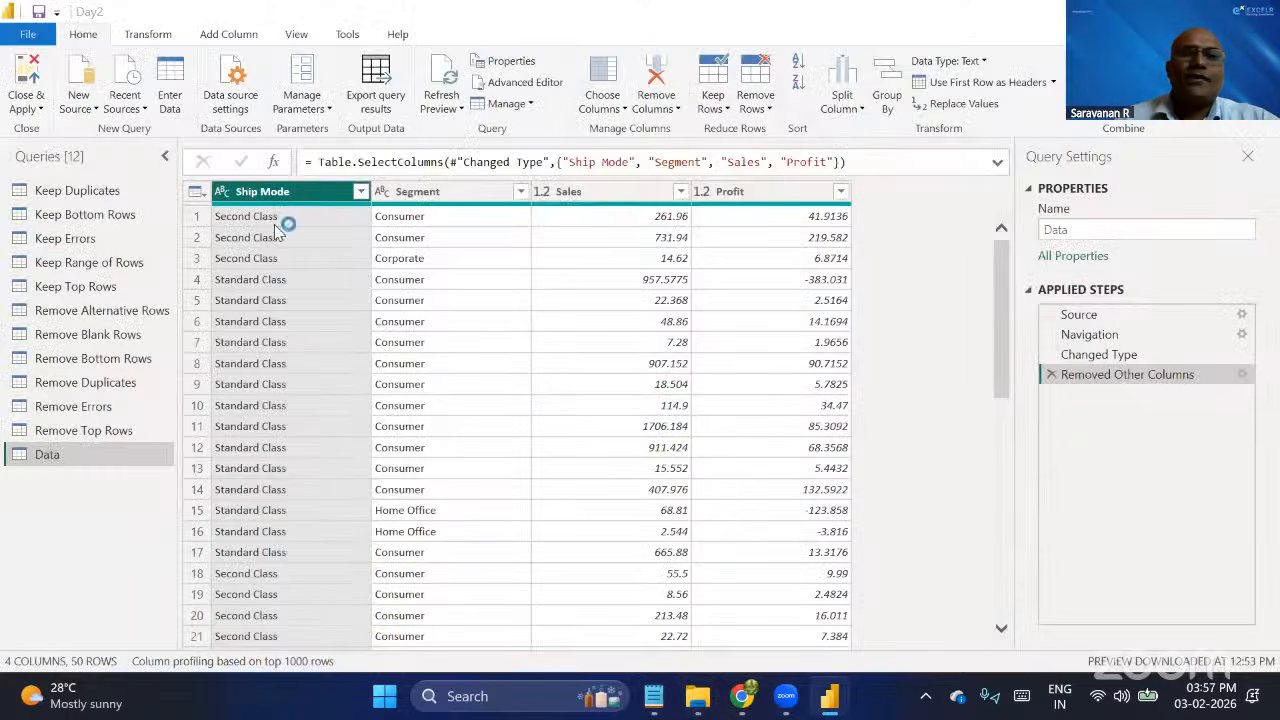
key("alt+Tab")
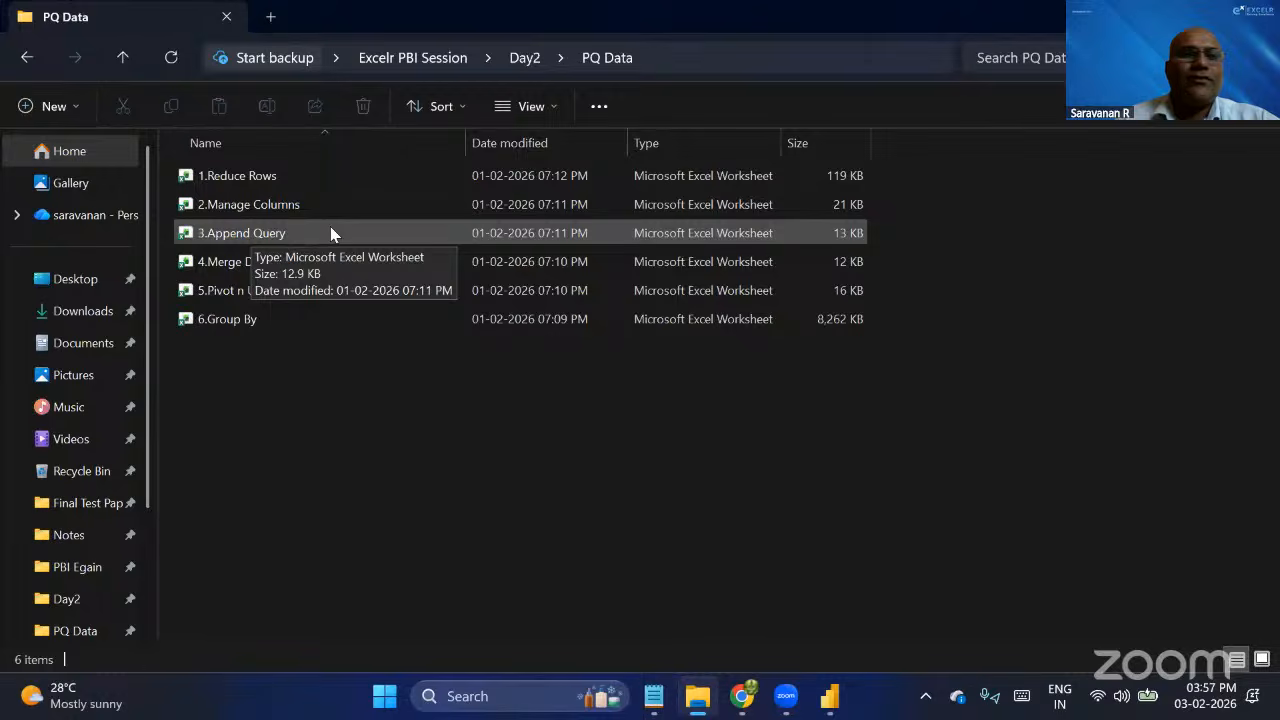
key("alt+Tab")
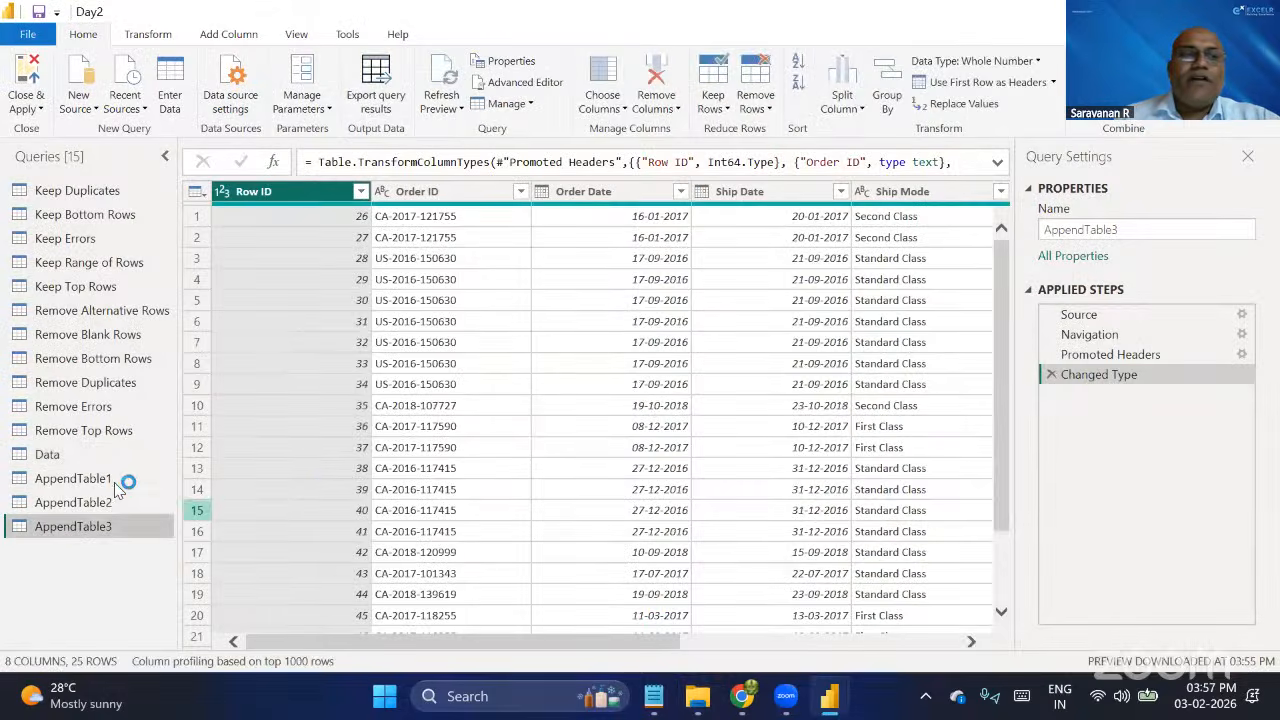
Look through the imported AppendTable1, AppendTable2 and AppendTable3 queries, then return to AppendTable1.
left_click(86, 480)
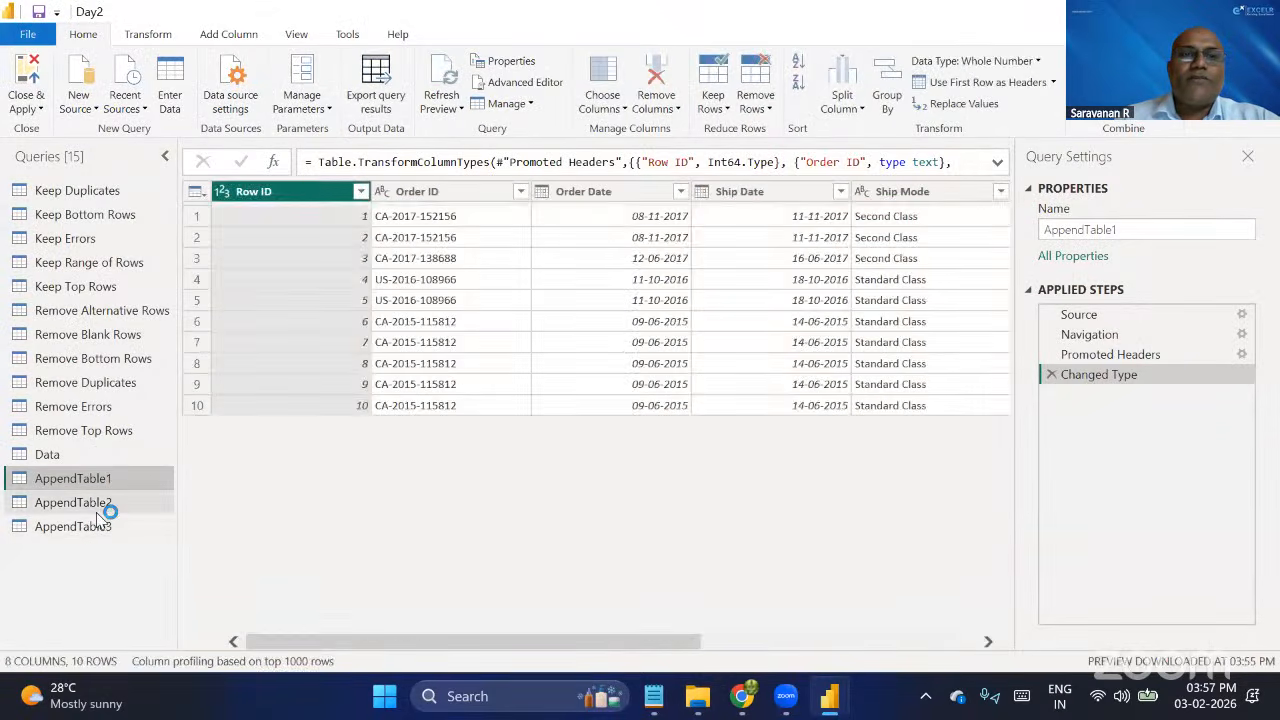
left_click(100, 506)
left_click(98, 530)
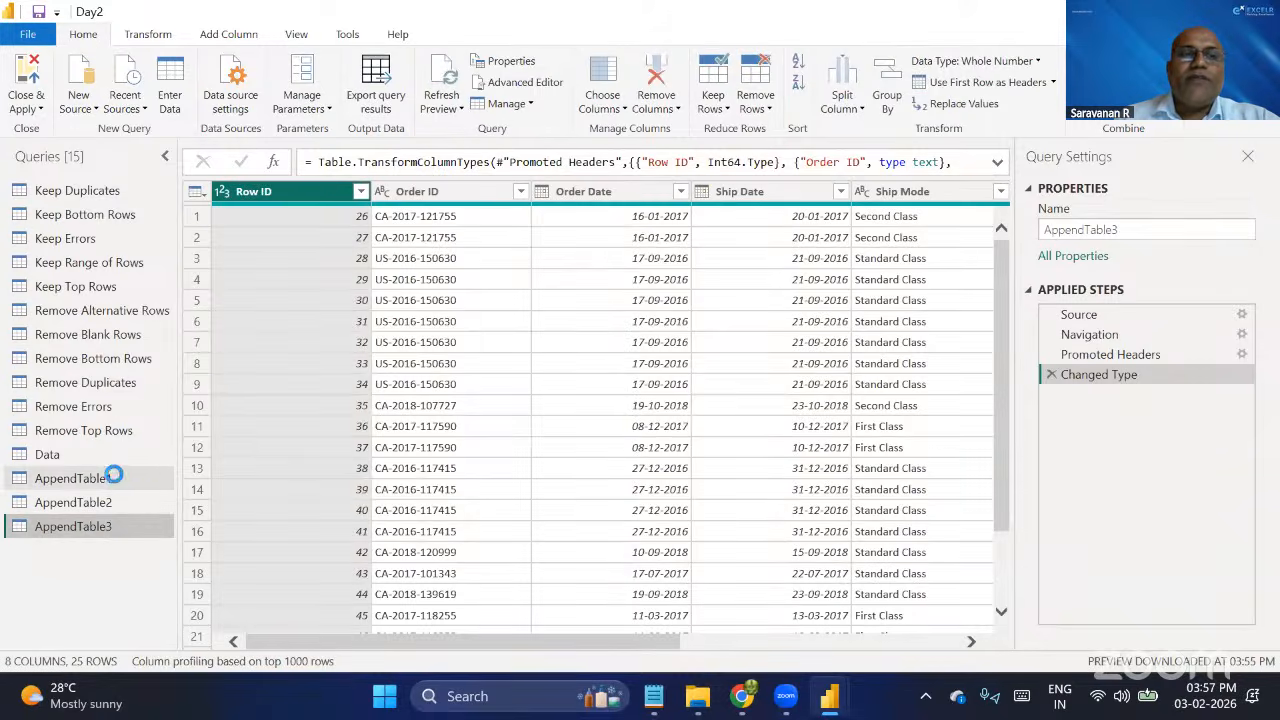
left_click(112, 477)
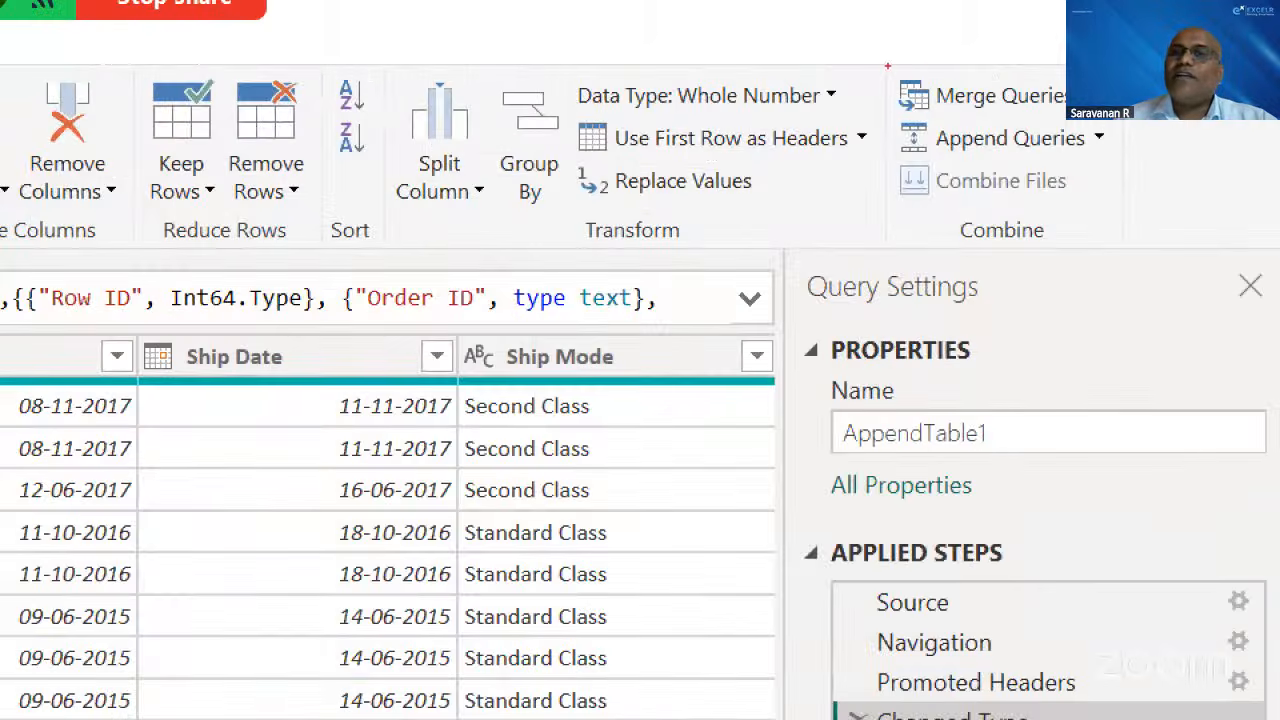
mouse_move(887, 66)
left_mouse_down()
mouse_move(1037, 229)
mouse_move(1119, 256)
left_mouse_up()
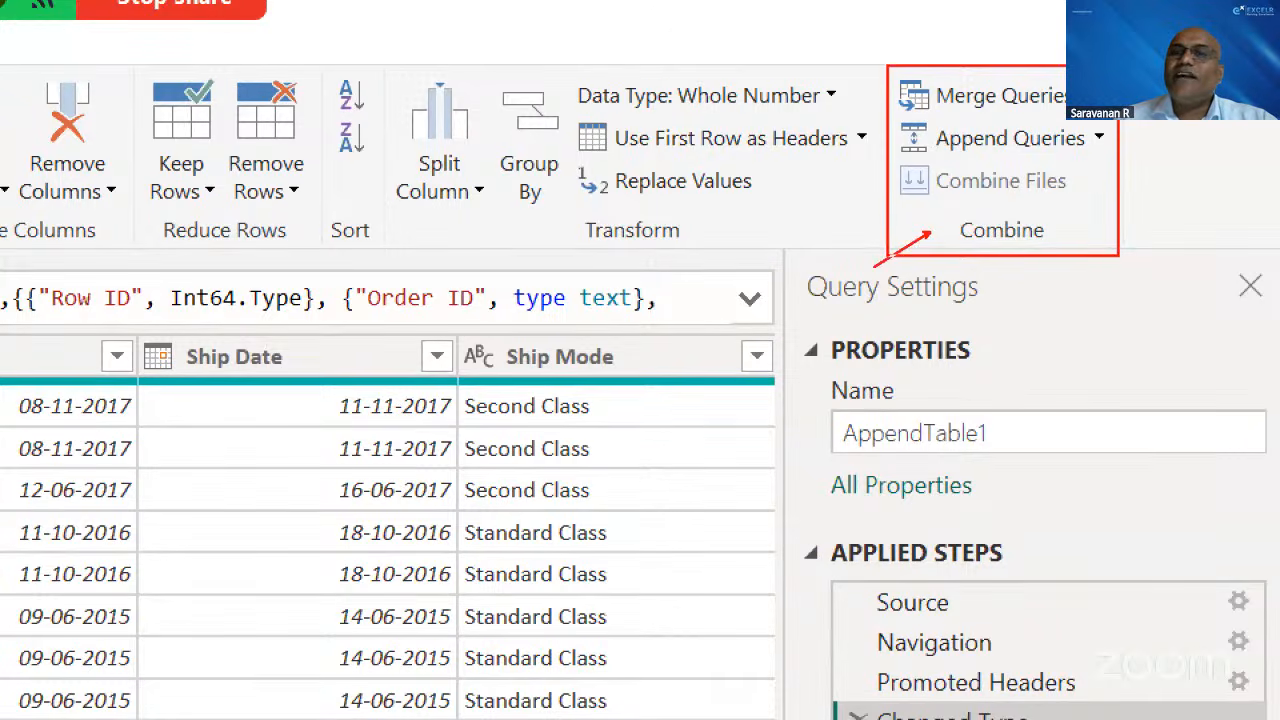
left_click_drag(826, 303, 930, 231)
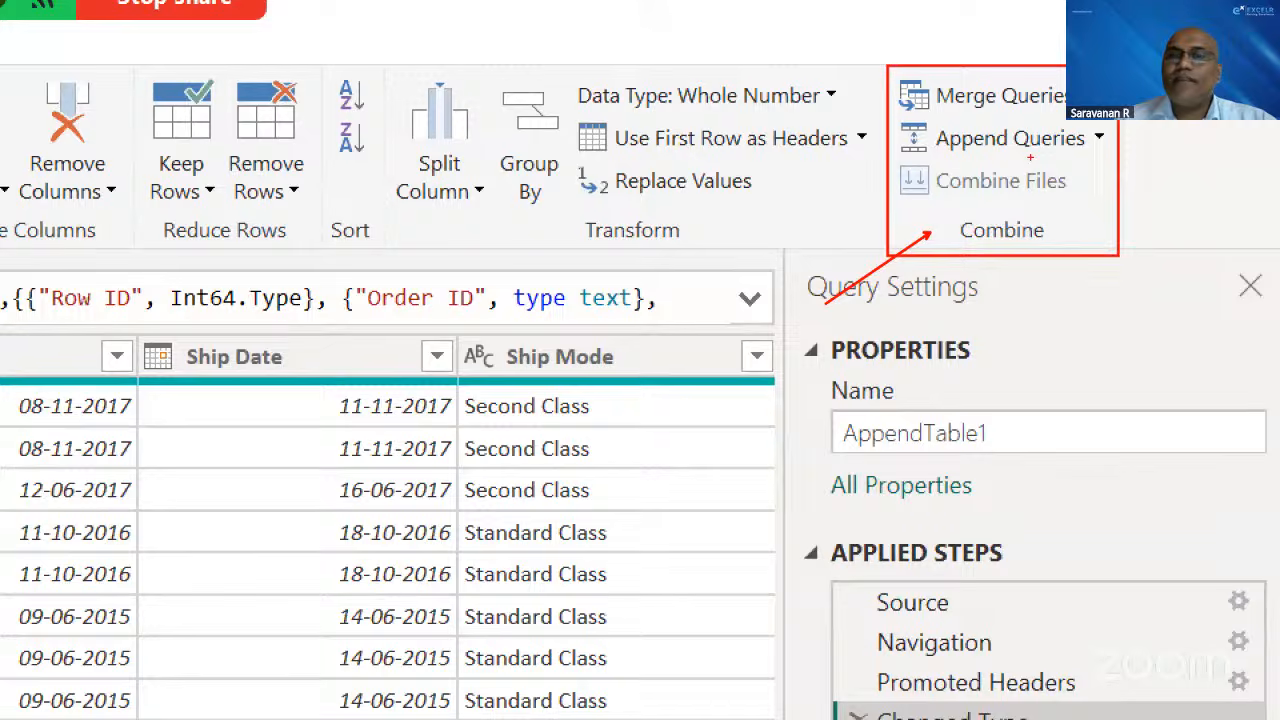
key("Escape")
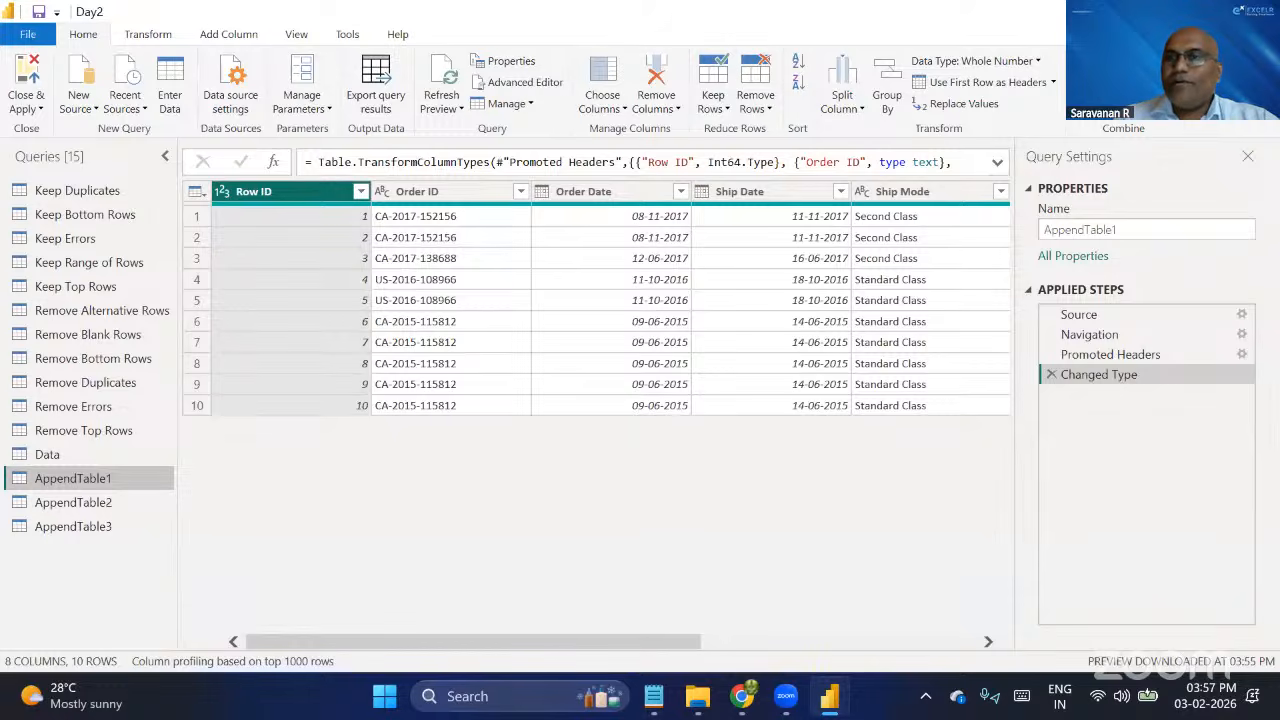
Set up Append Queries as New for three or more tables, adding AppendTable2 and AppendTable3 after AppendTable1.
left_click(1168, 82)
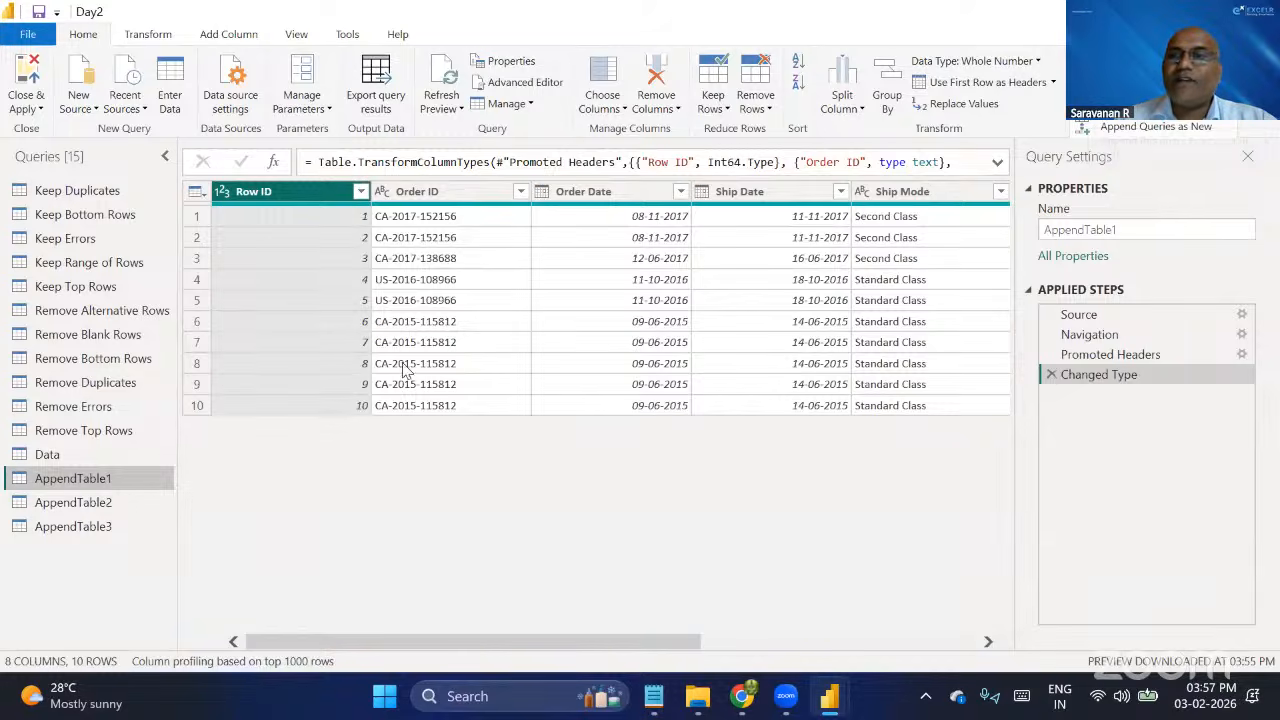
left_click(1133, 133)
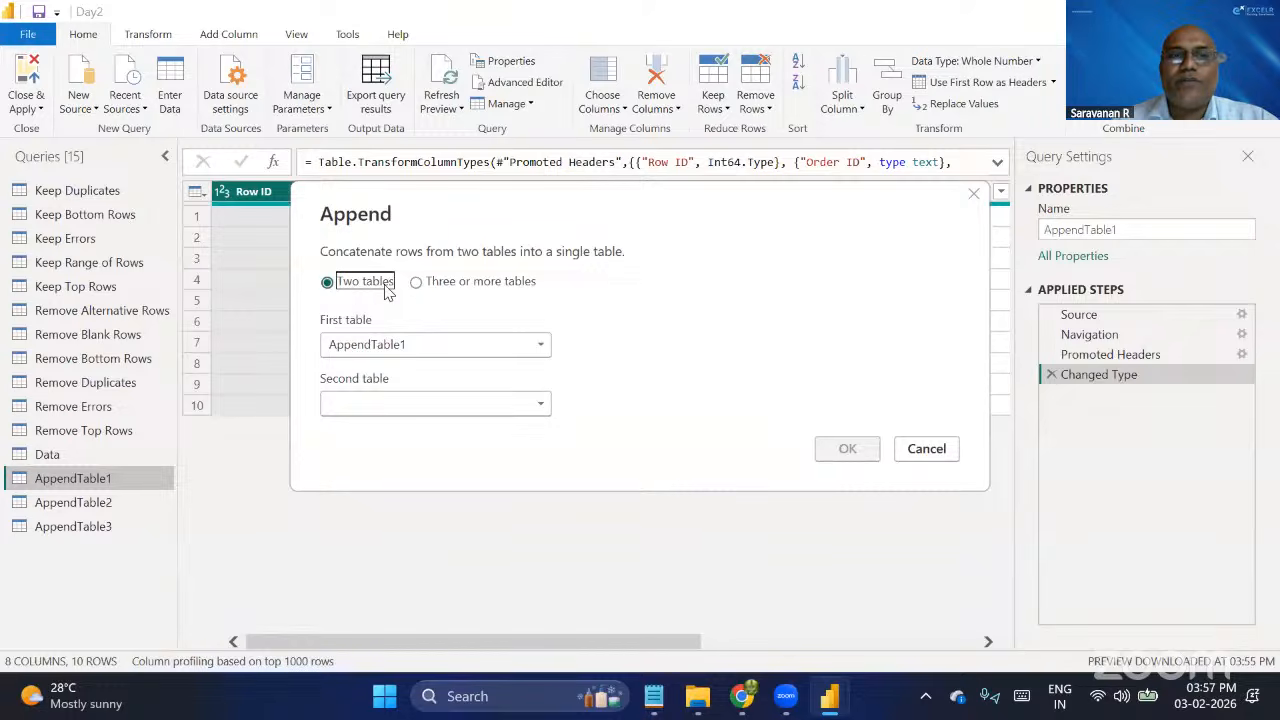
left_click(452, 285)
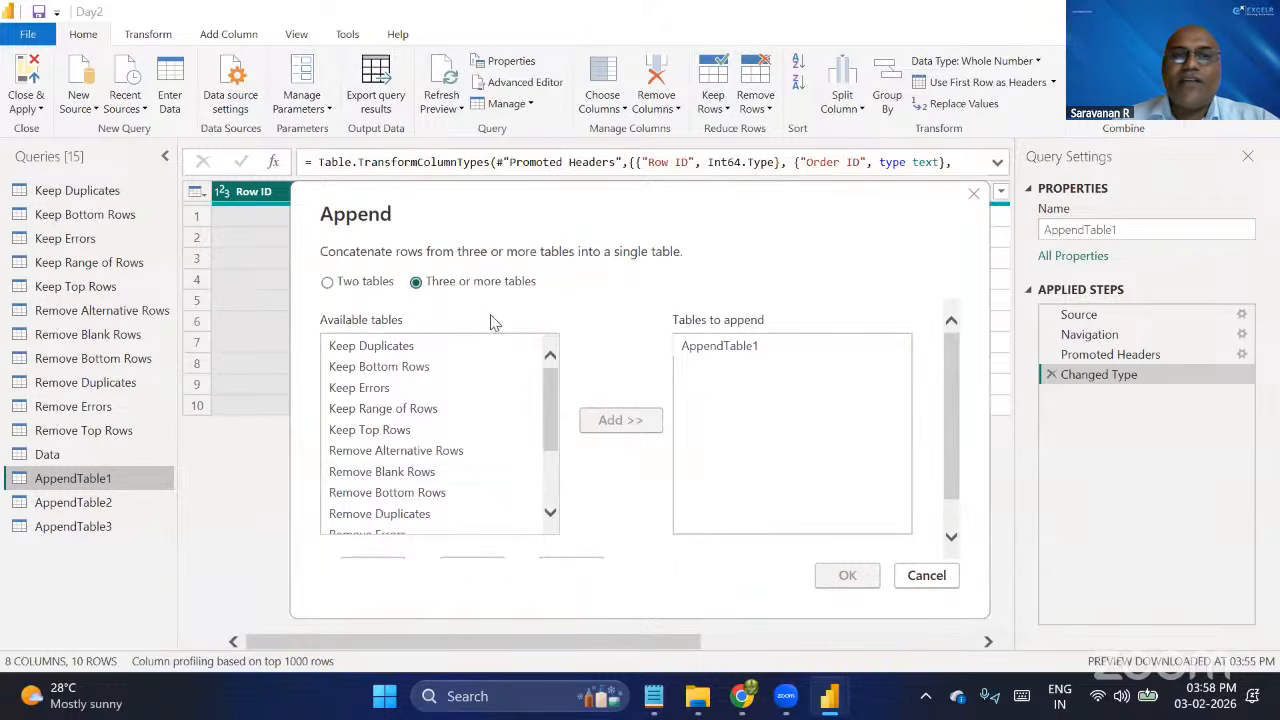
scroll(486, 434, "down", 5)
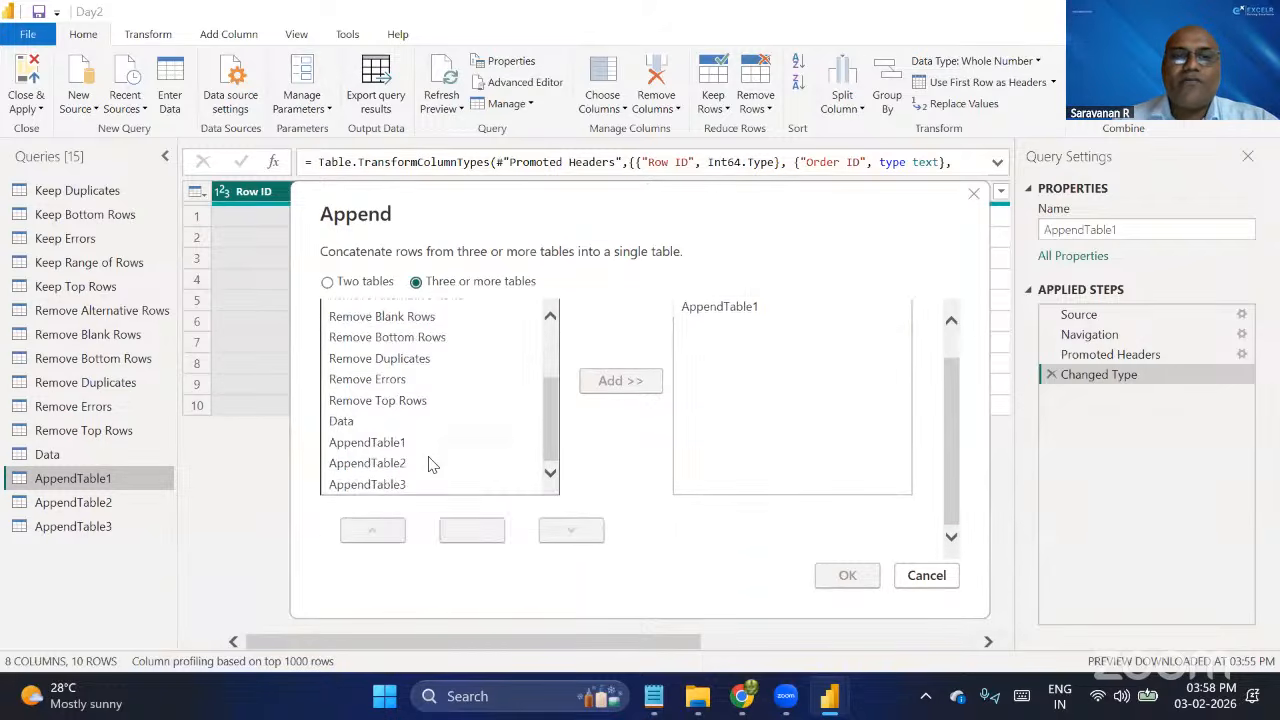
left_click(398, 468)
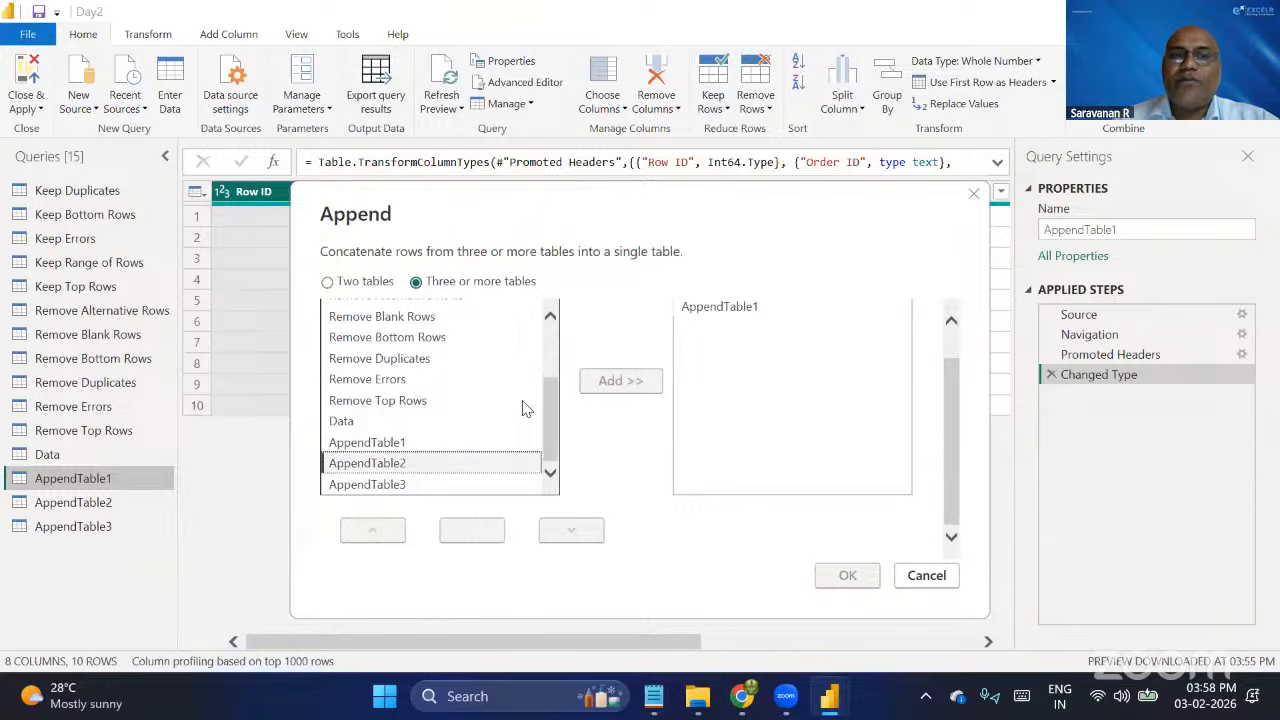
left_click(628, 383)
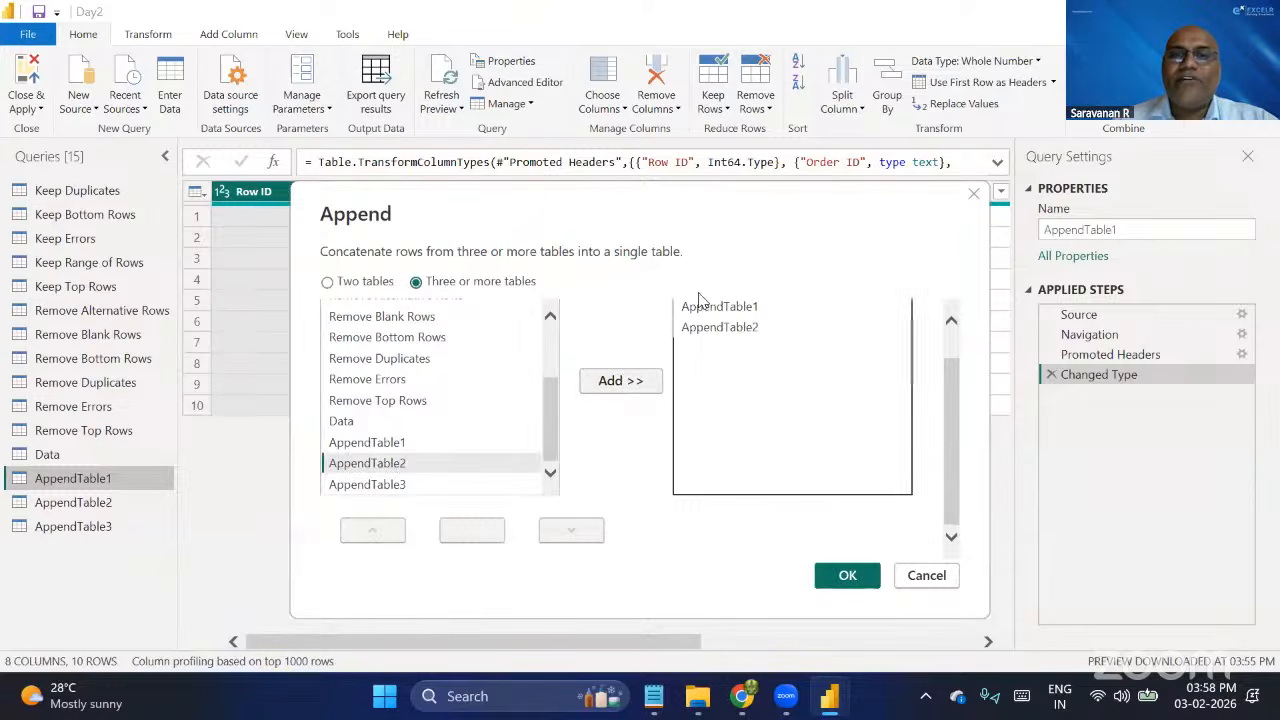
left_click(385, 488)
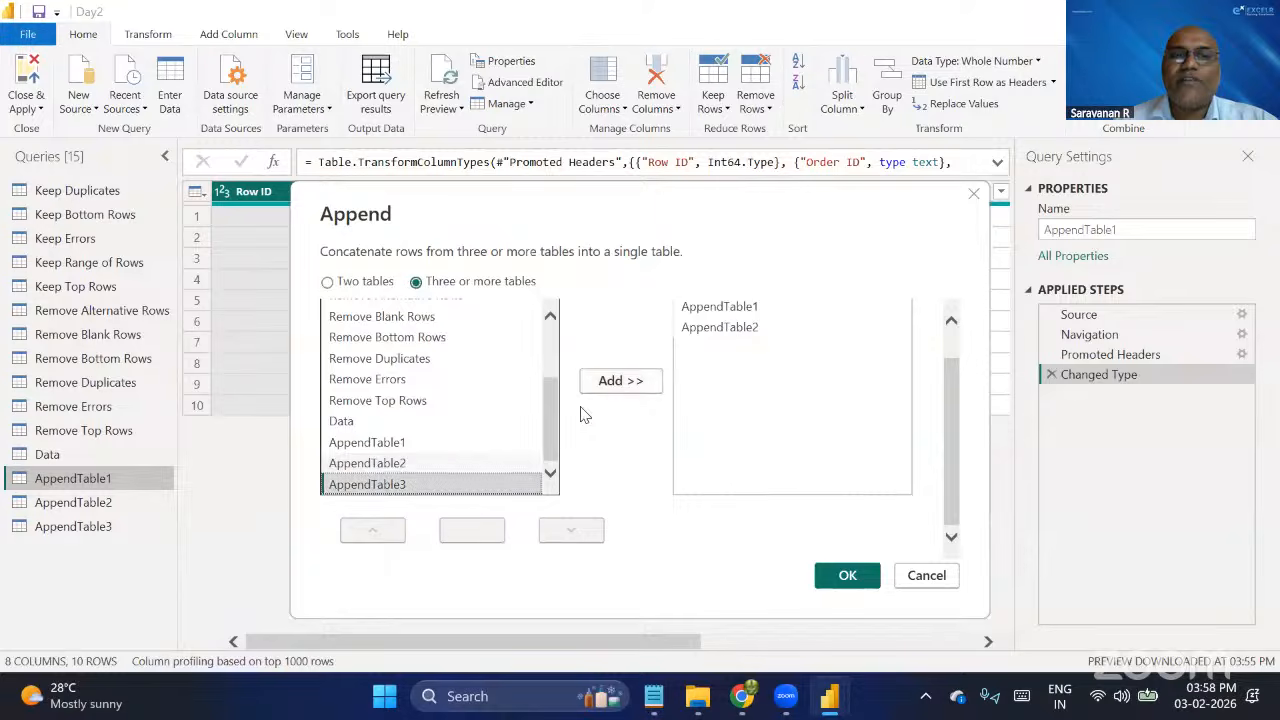
left_click(641, 387)
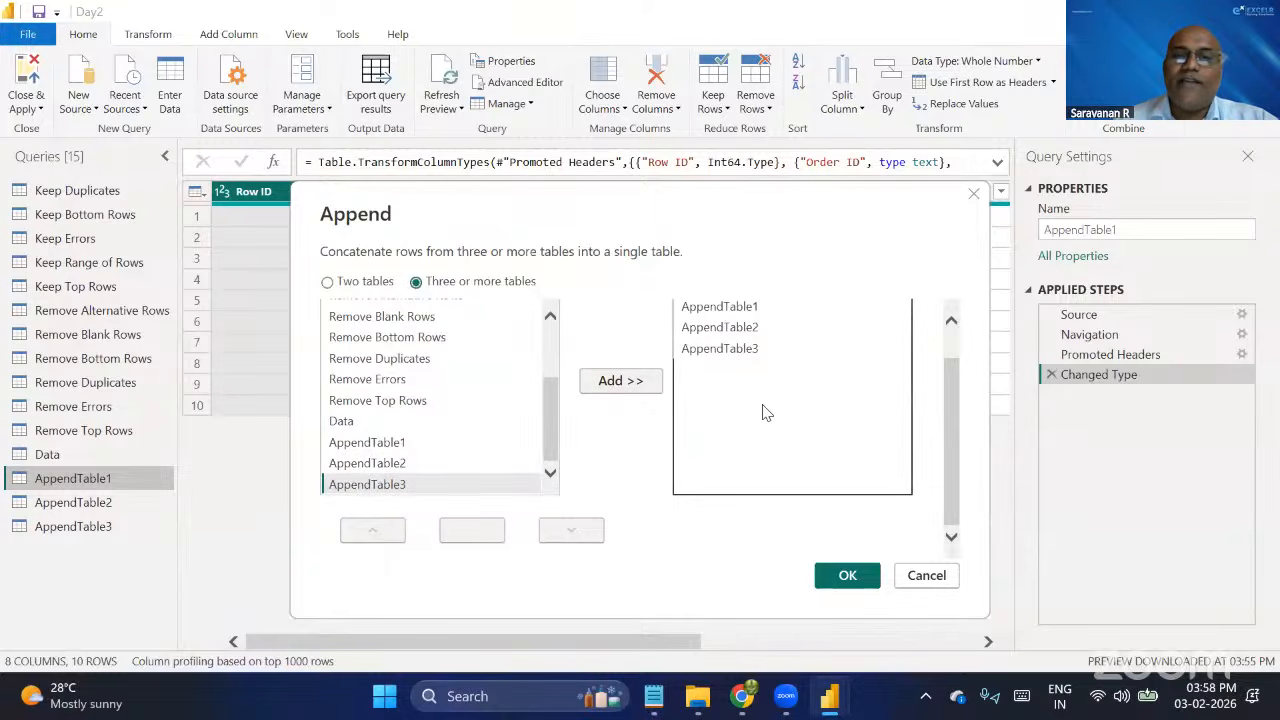
Try AppendTable3 in first place in the append order and return it to last place.
left_click(738, 352)
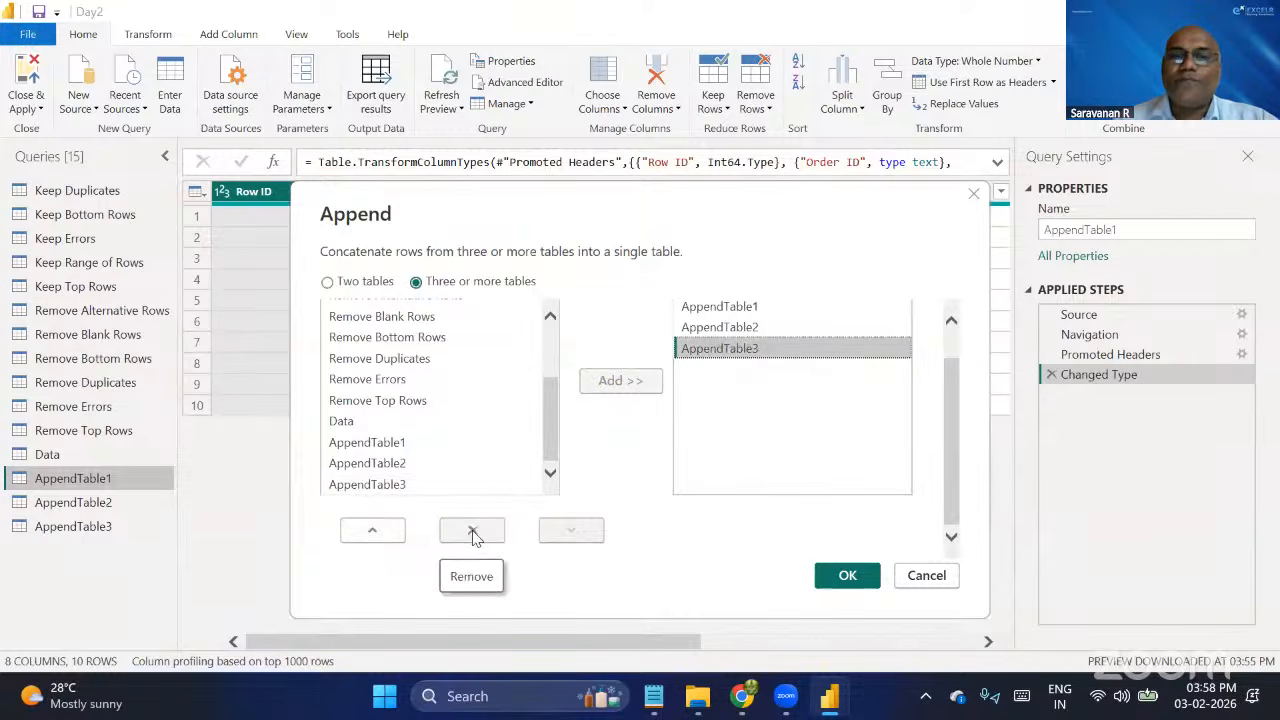
left_click(390, 537)
left_click(390, 537)
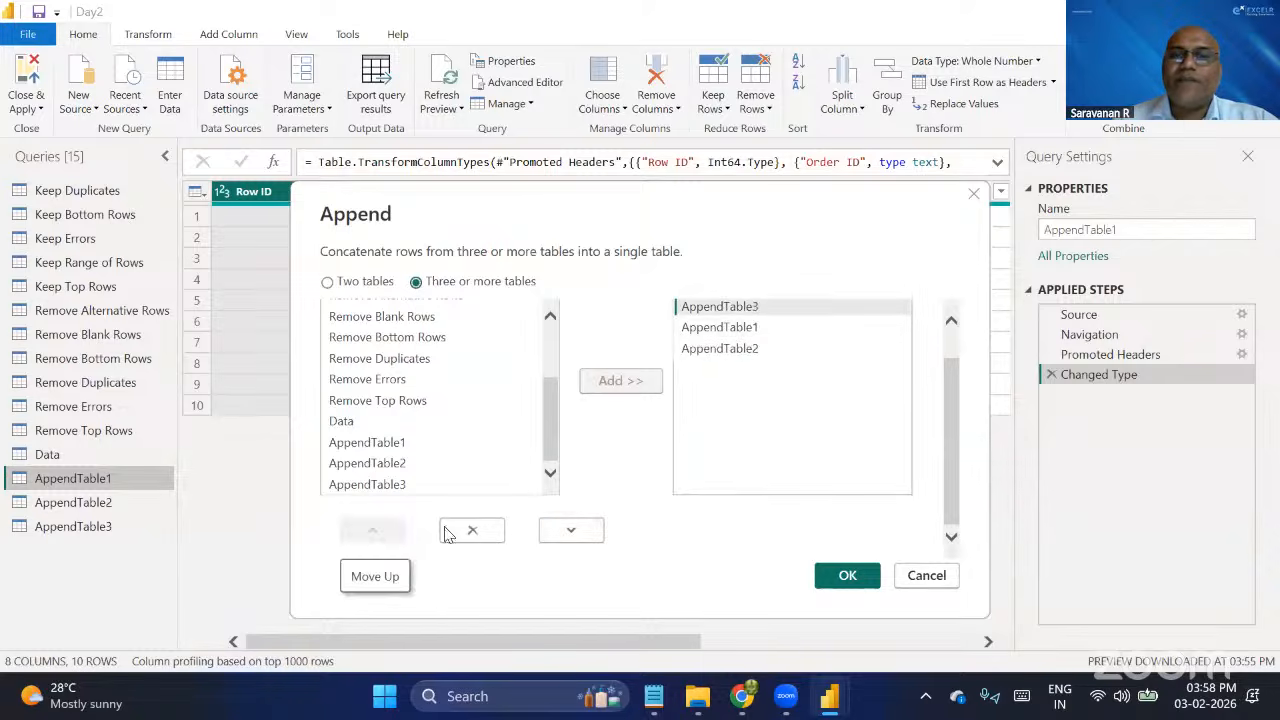
left_click(580, 535)
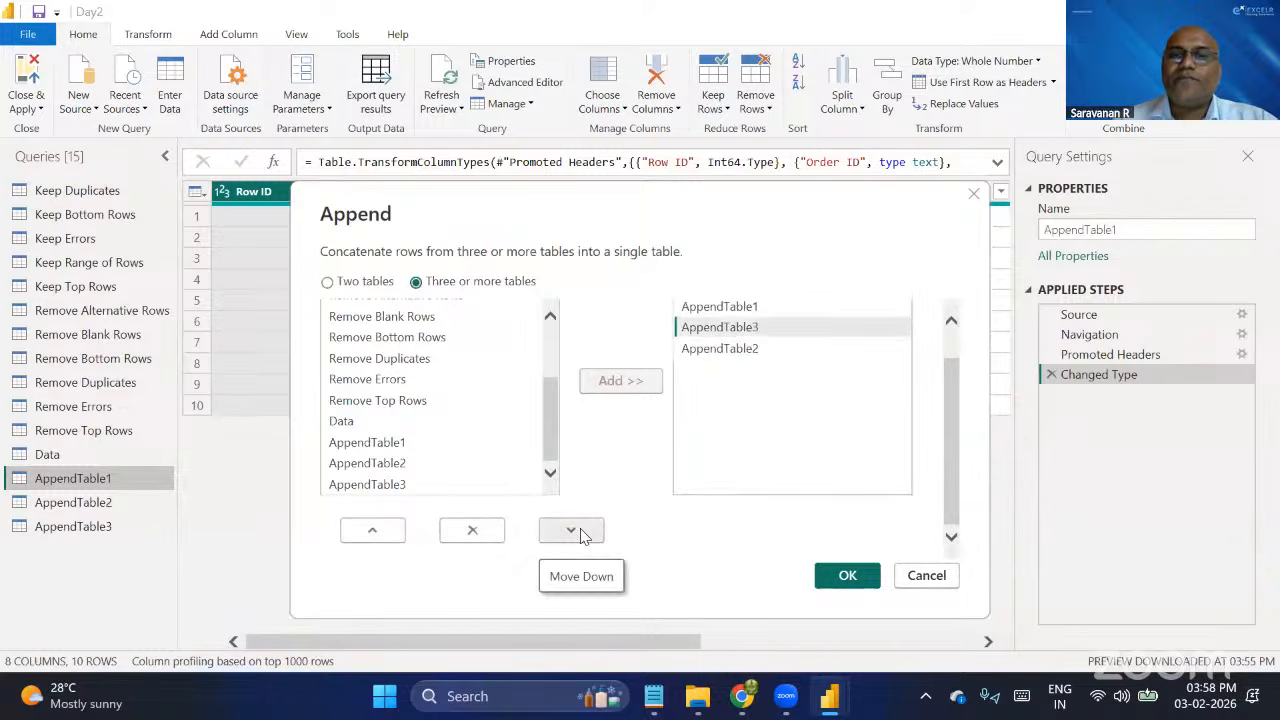
left_click(580, 535)
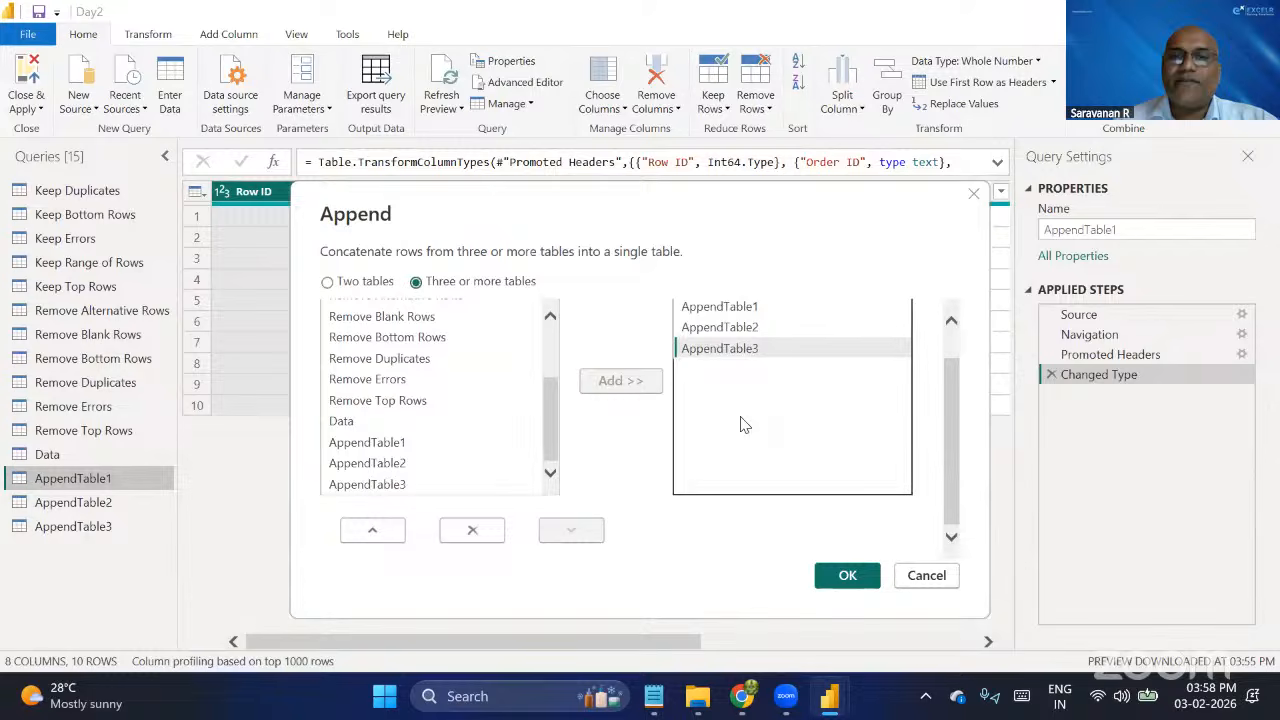
Create the new query from the three listed tables and look down through its combined rows.
scroll(743, 423, "up", 1)
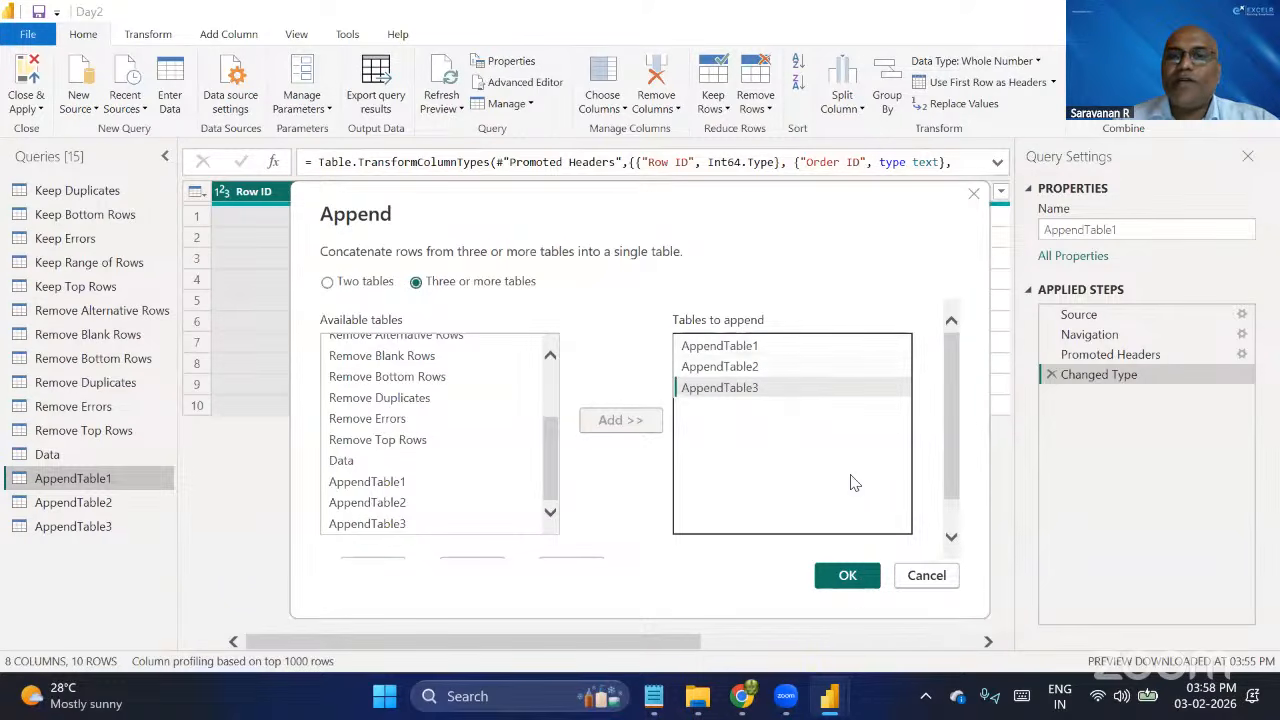
left_click(847, 575)
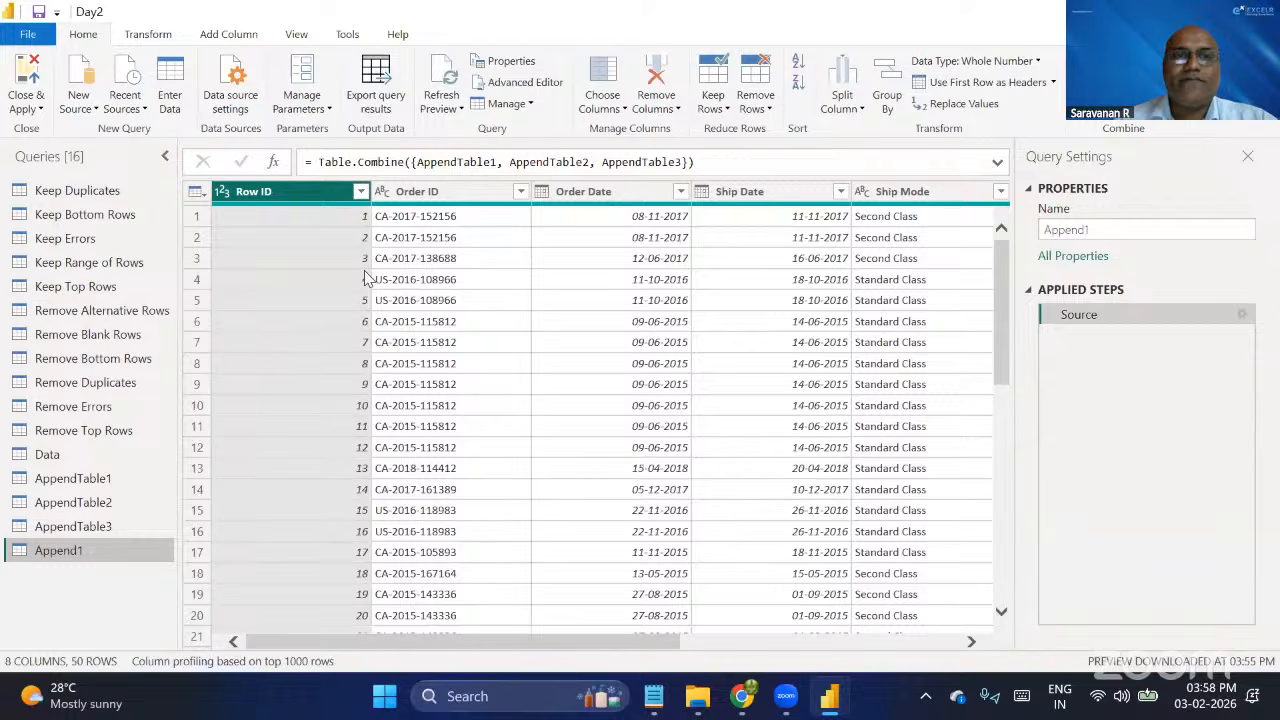
scroll(366, 279, "down", 10)
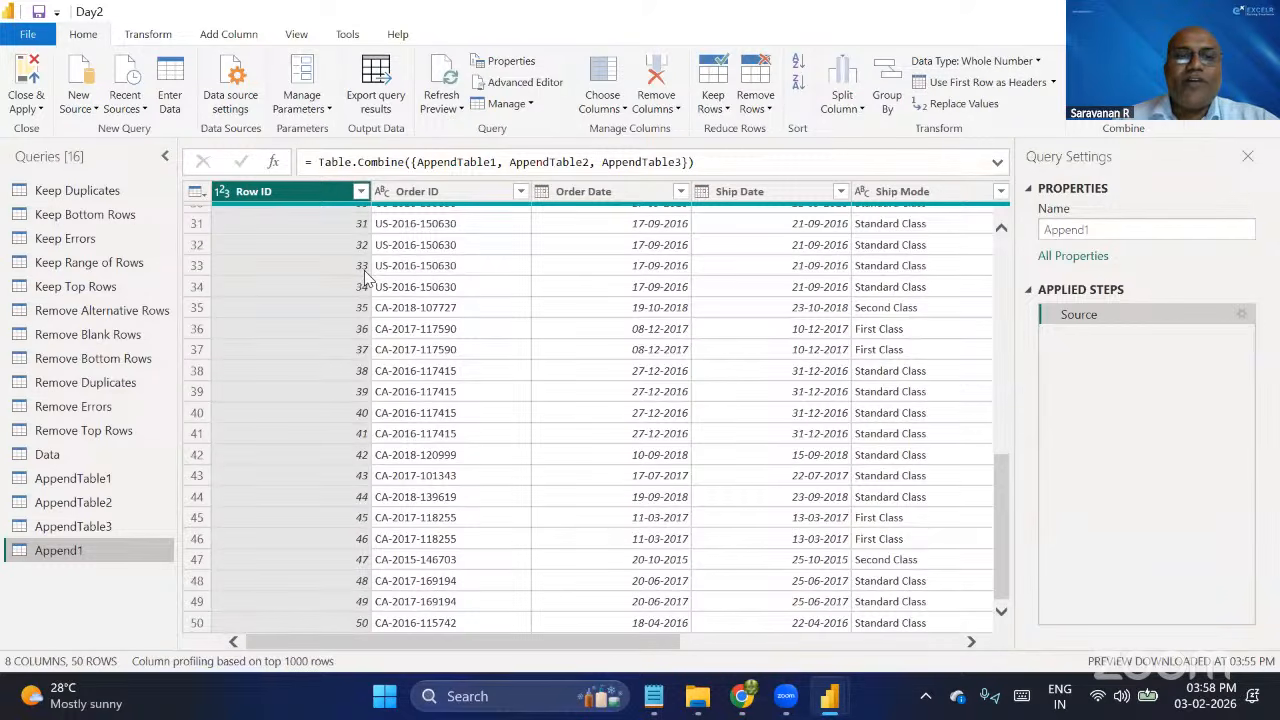
Rename the new appended query as Append Complete Table.
double_click(113, 551)
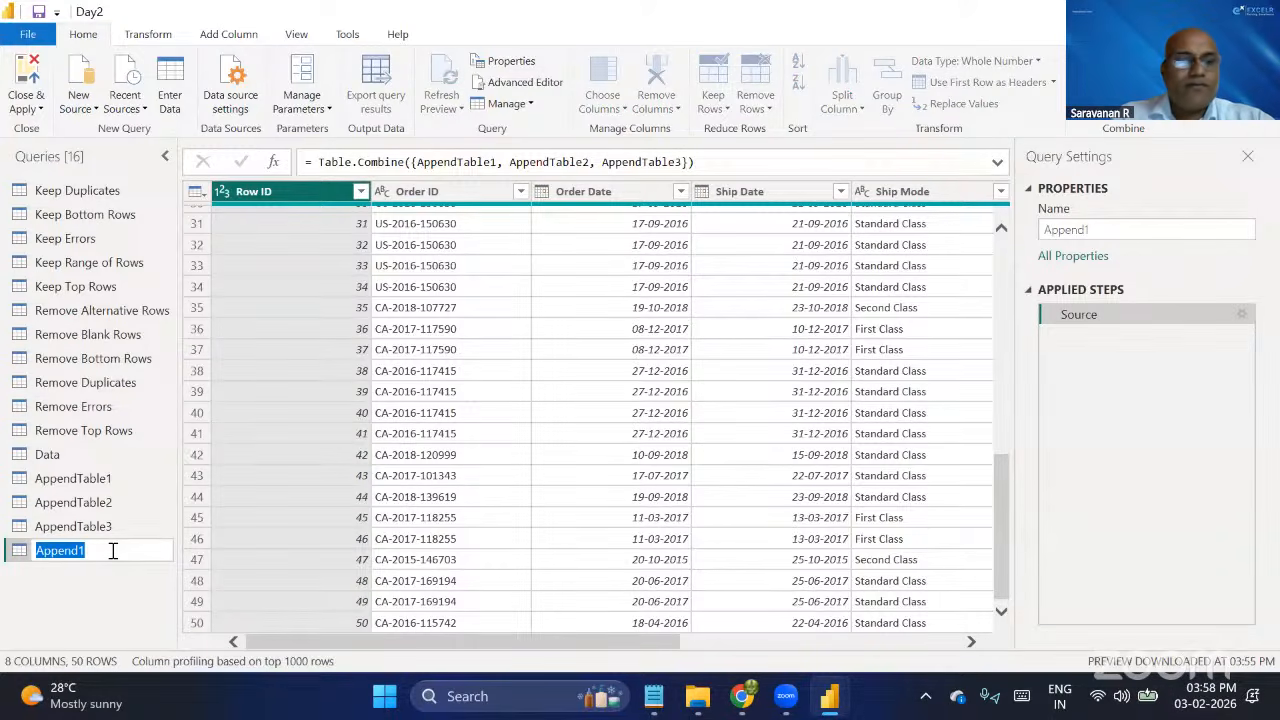
type("Appe")
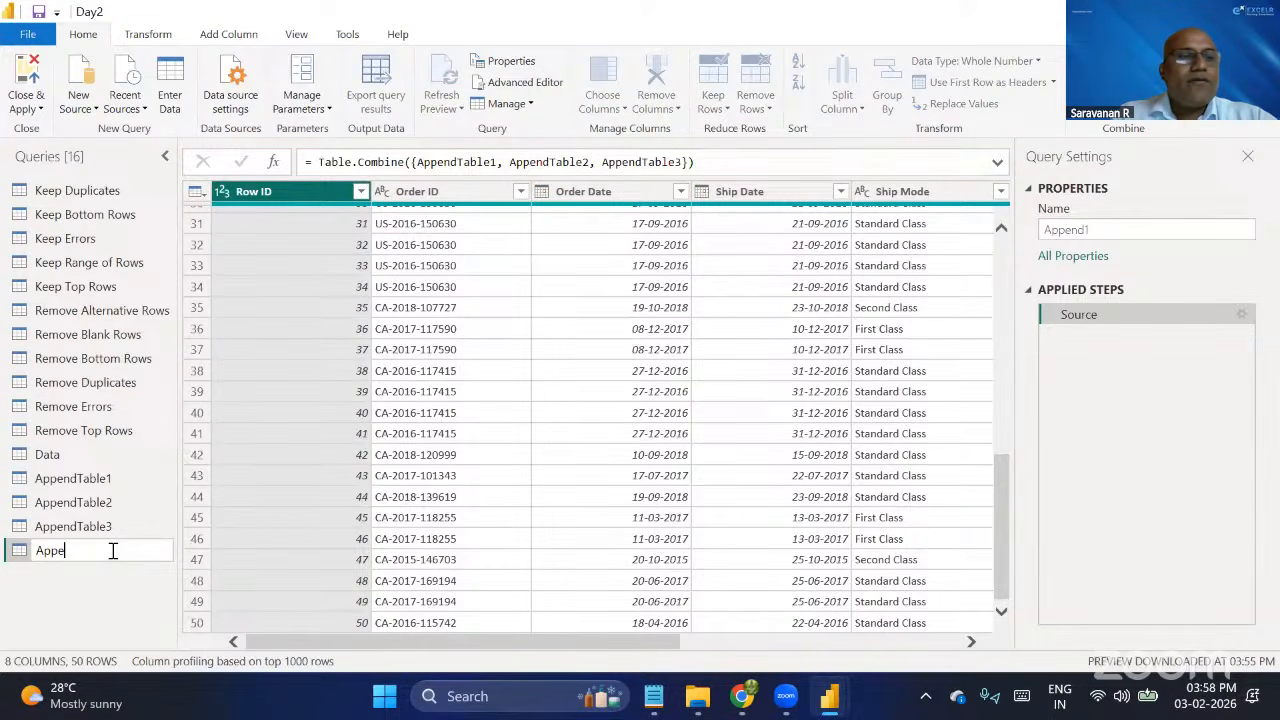
type("nd")
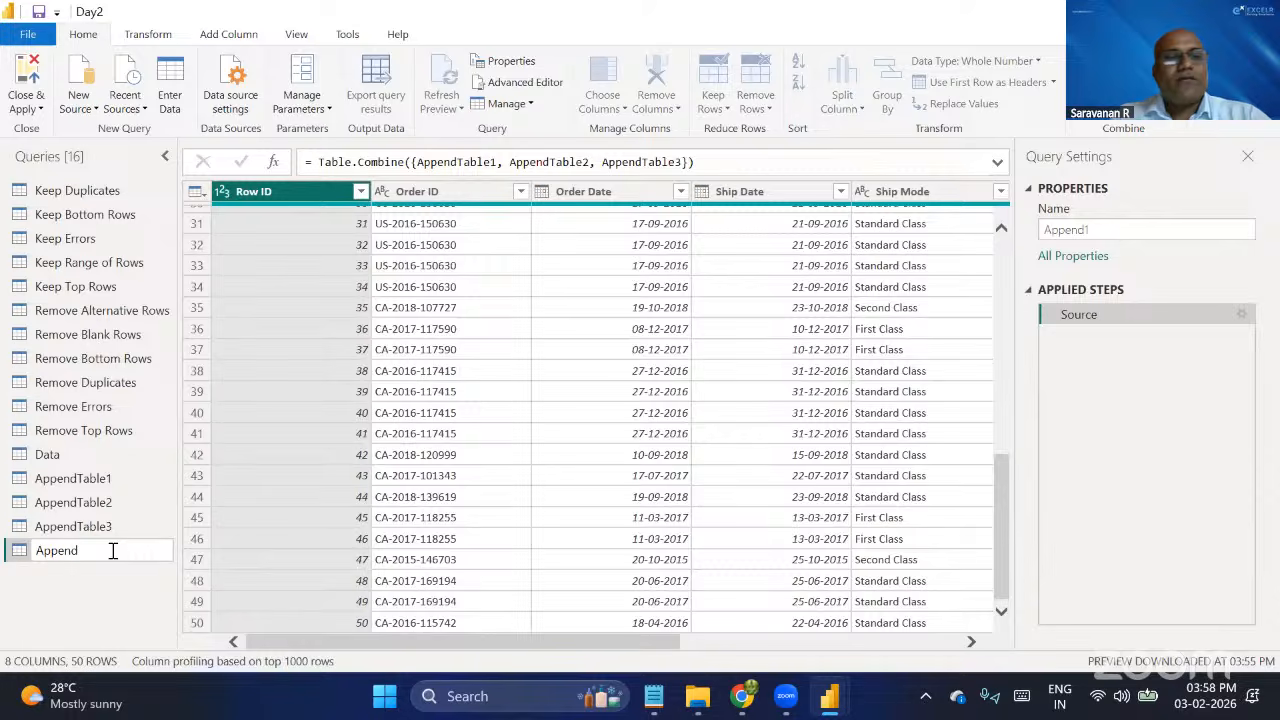
type(" Co")
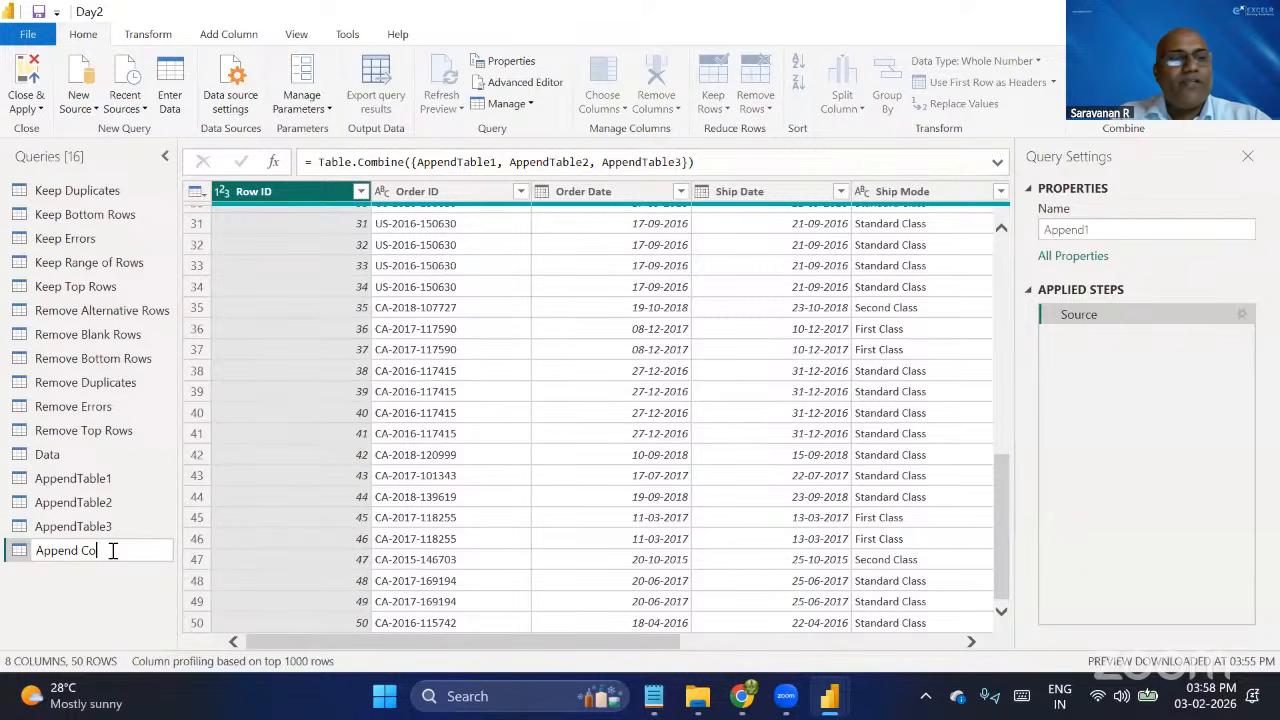
type("mplete ")
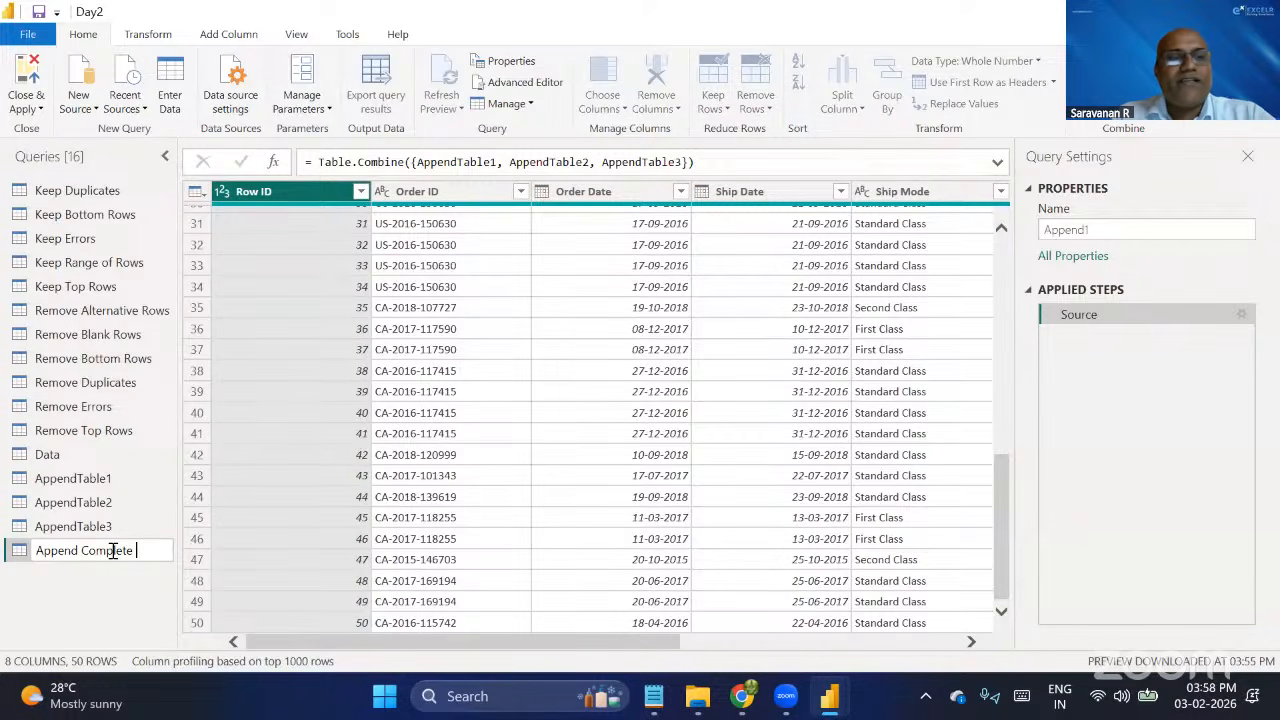
type("Table")
key("Return")
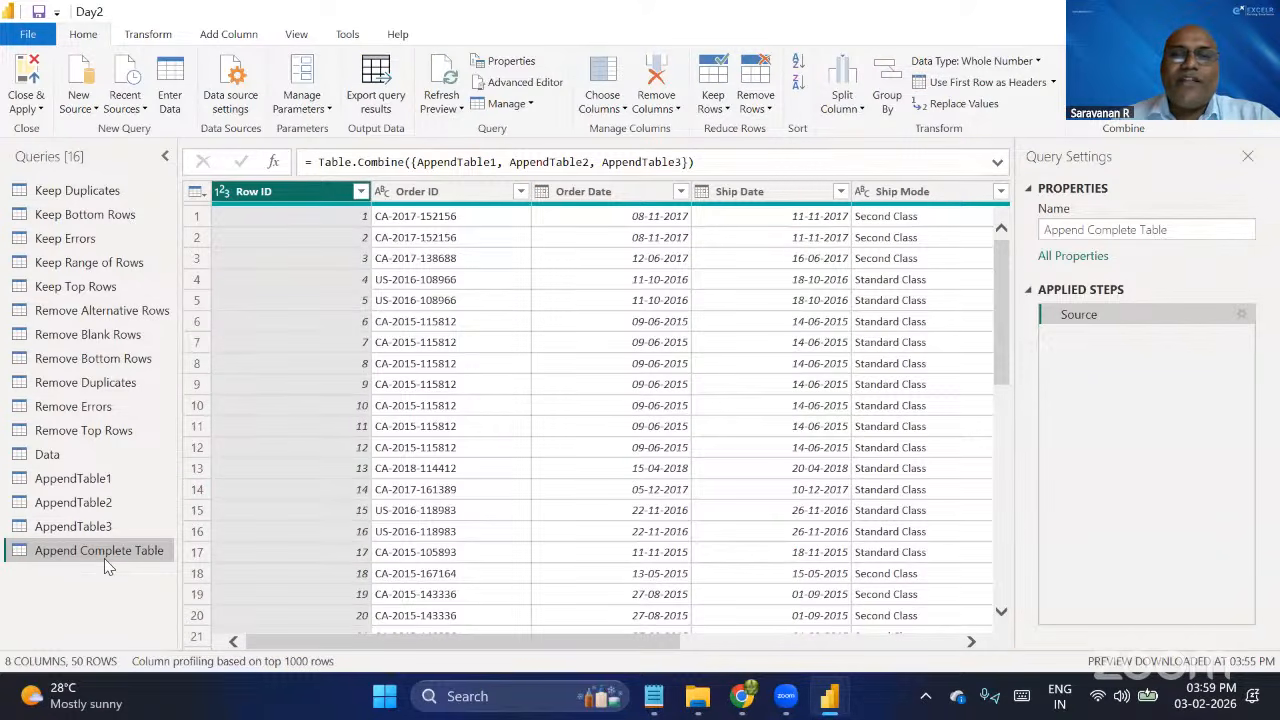
Examine the appended table's rows and columns, the data type choices for Ship Mode, and the available Transform commands.
scroll(282, 334, "down", 10)
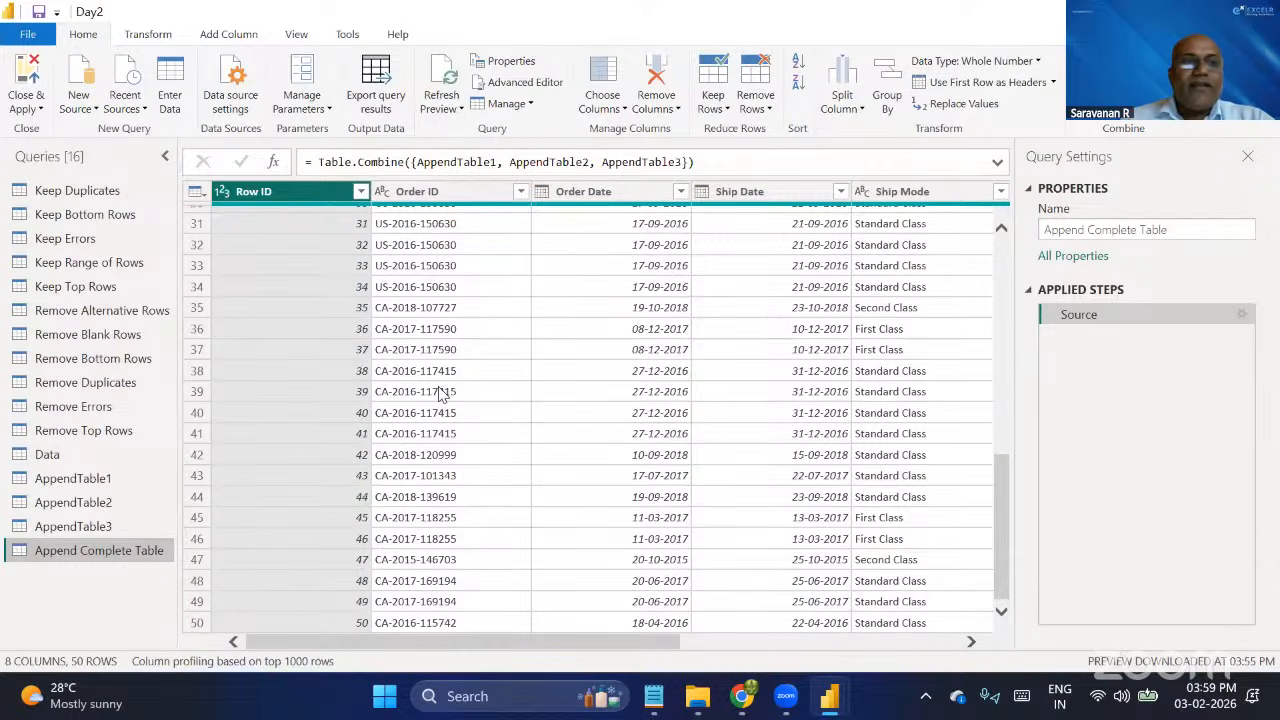
scroll(440, 393, "up", 10)
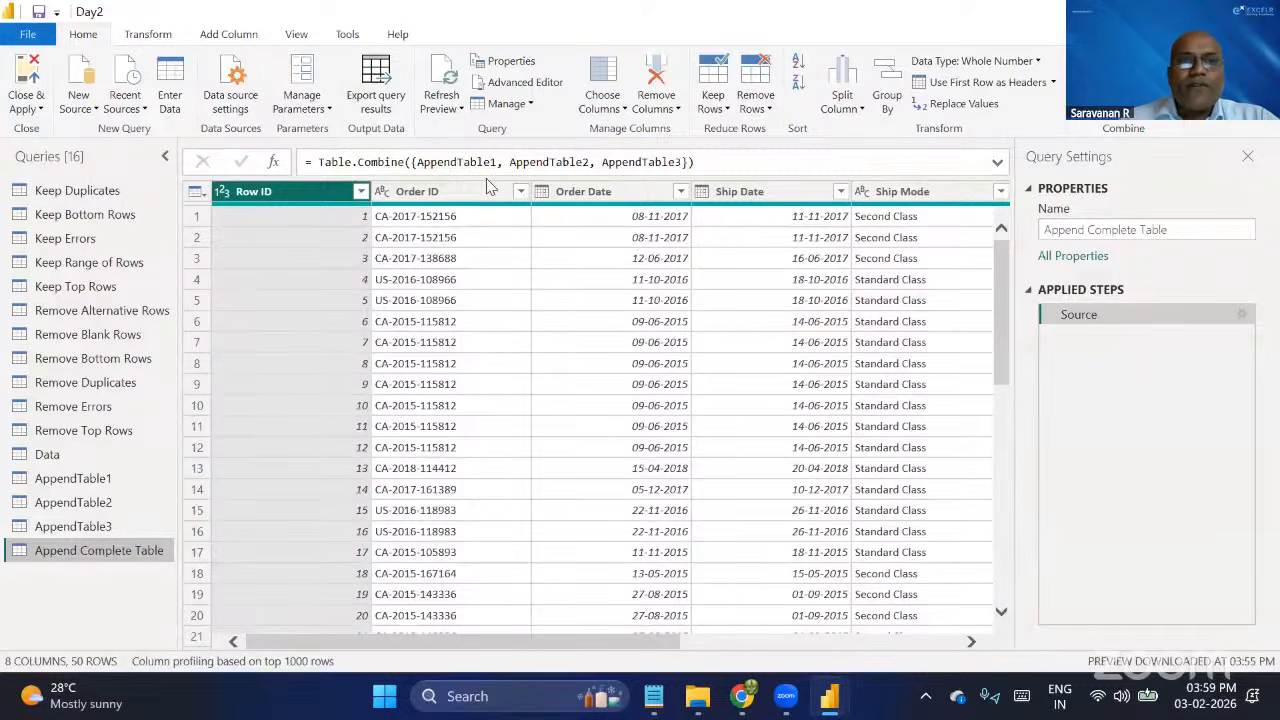
left_click(437, 193)
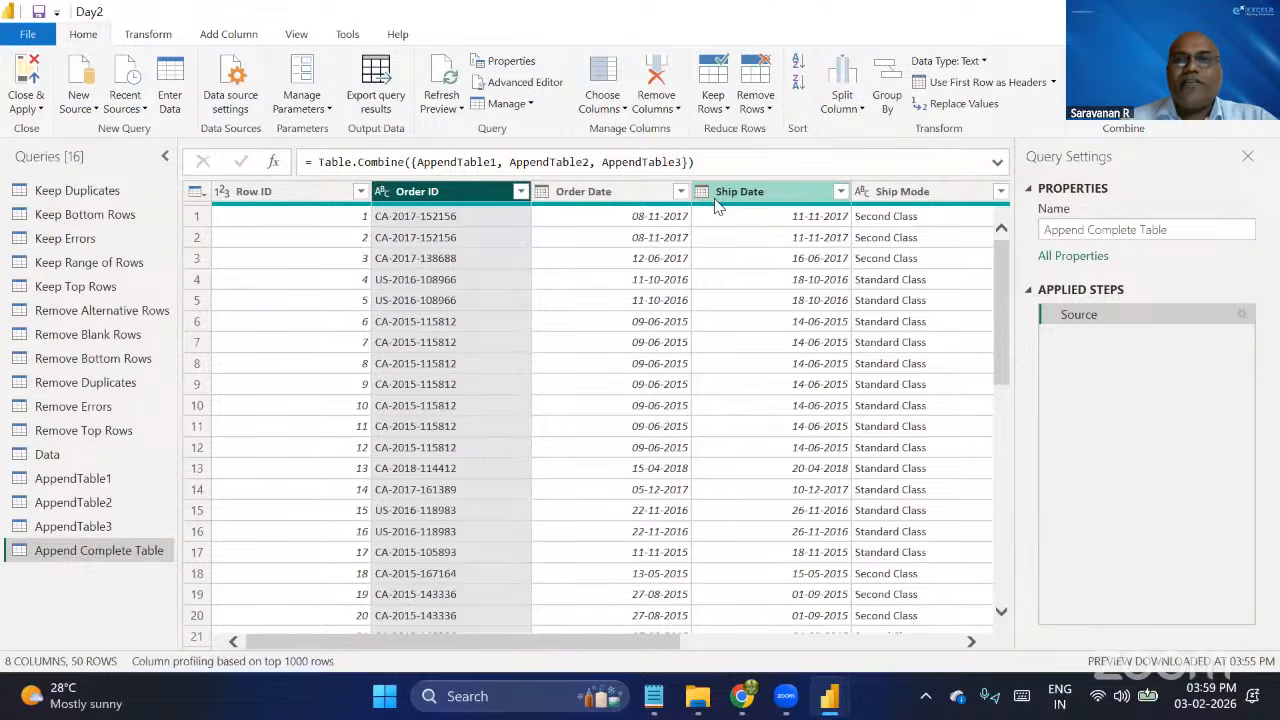
left_click(908, 195)
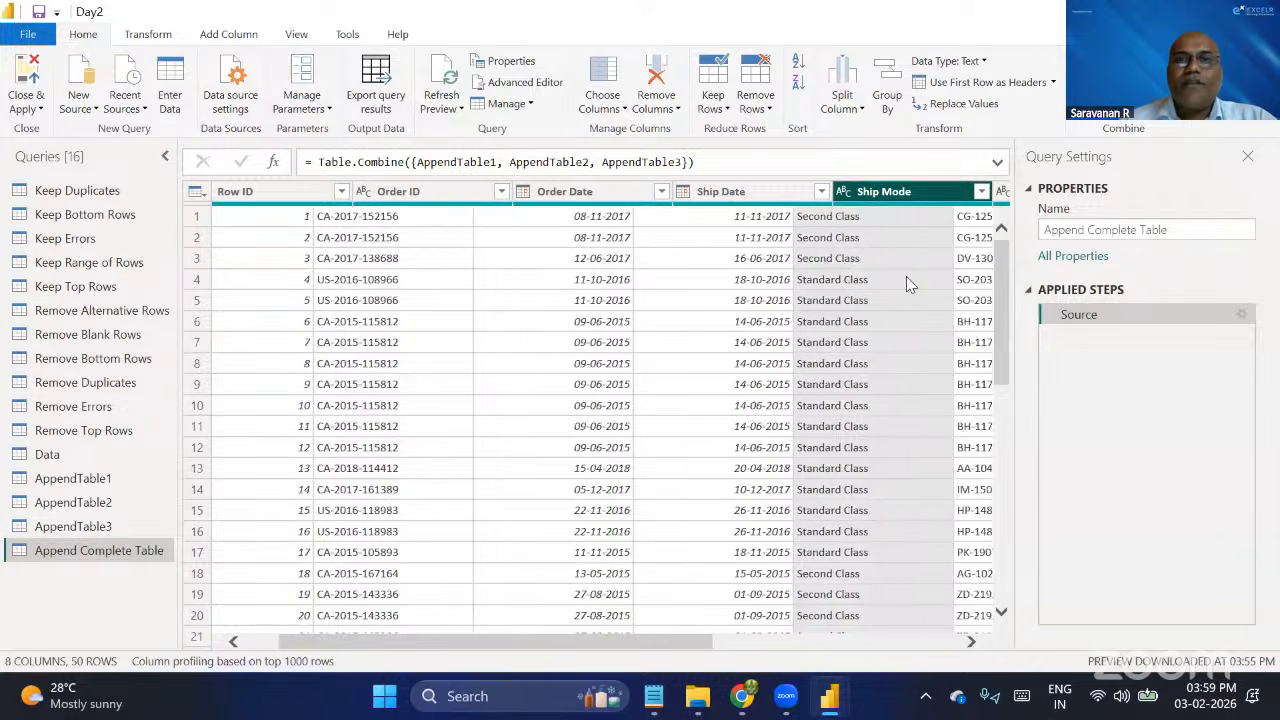
scroll(906, 276, "right", 5)
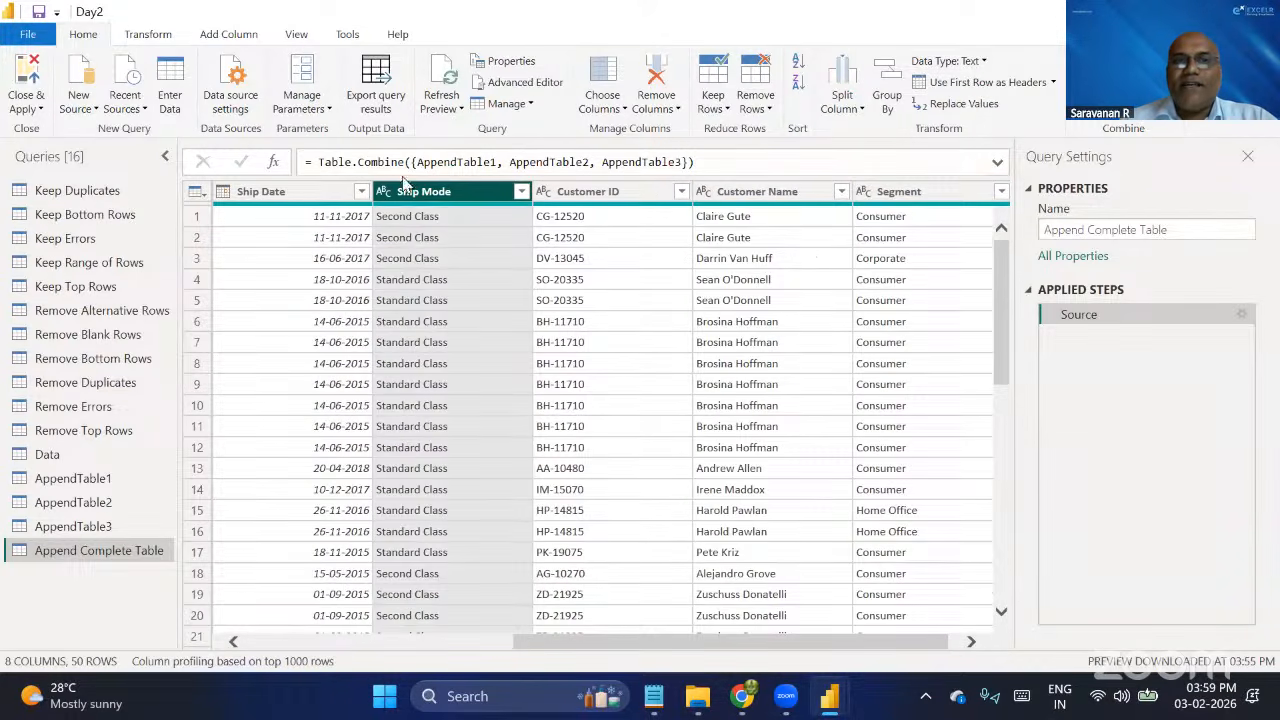
left_click(383, 192)
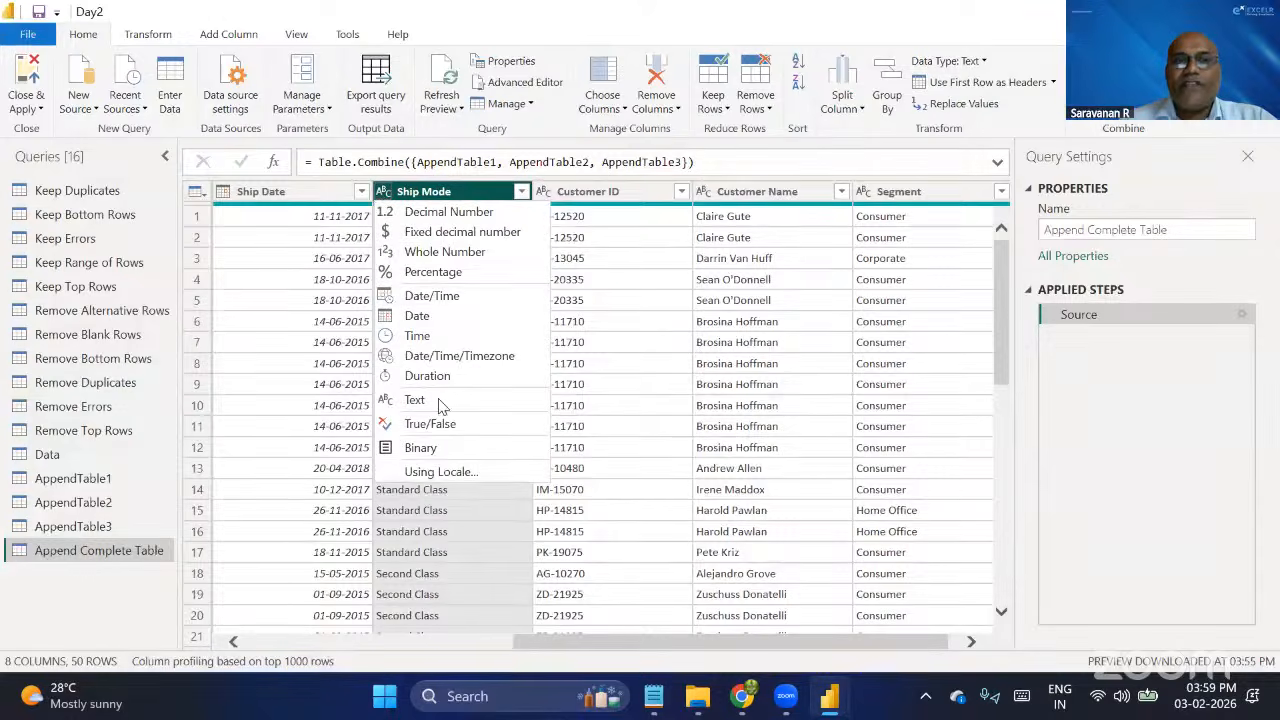
left_click(432, 198)
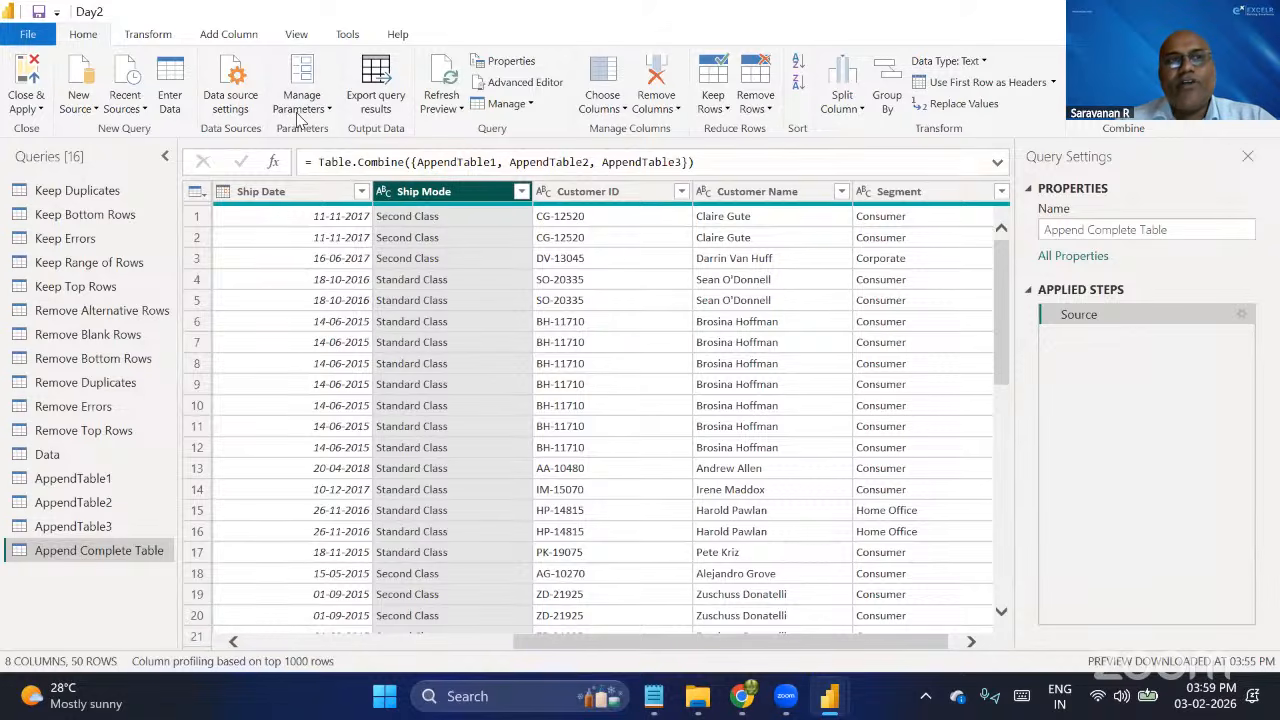
left_click(148, 34)
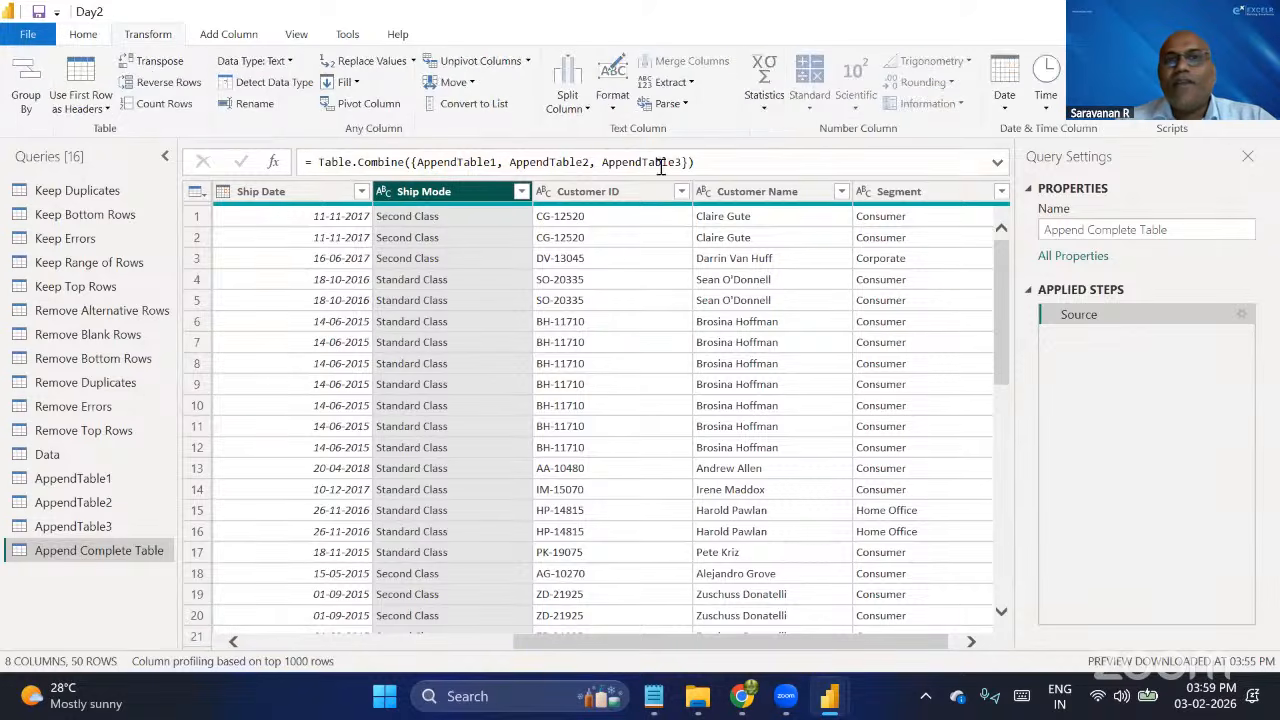
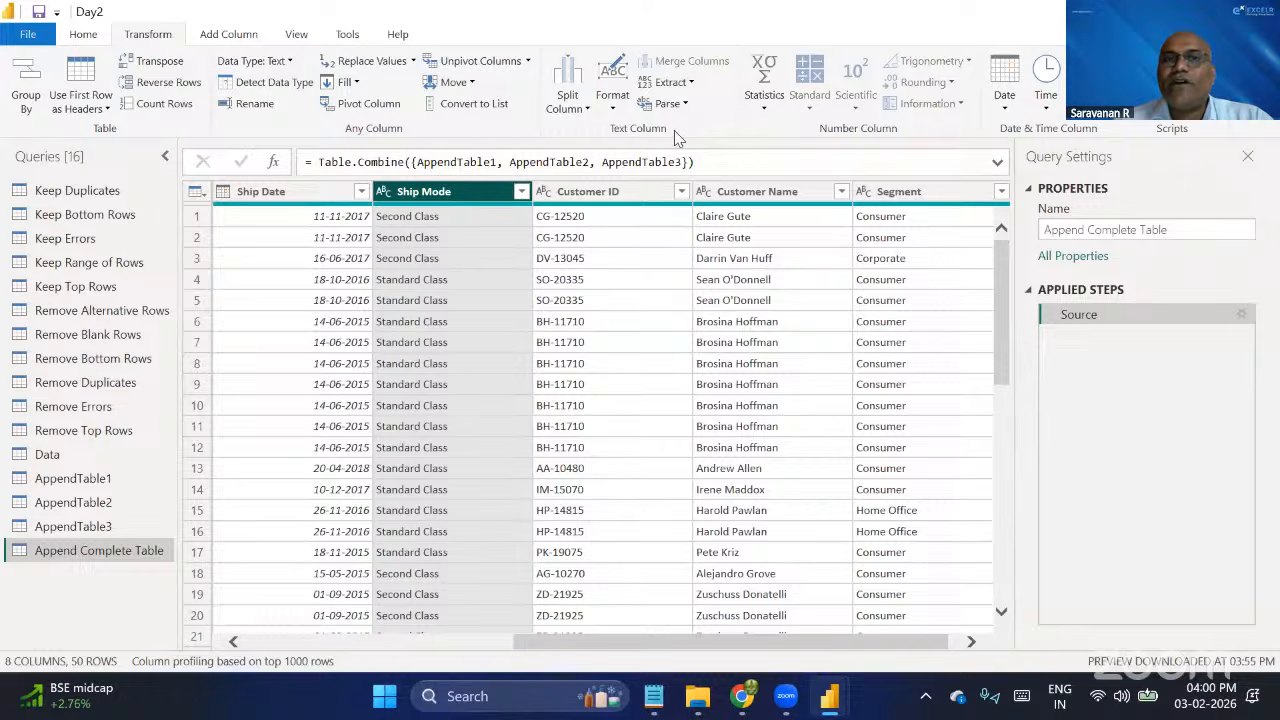
Format the Ship Mode column's text as UPPERCASE and follow it with Capitalize Each Word.
left_click(619, 112)
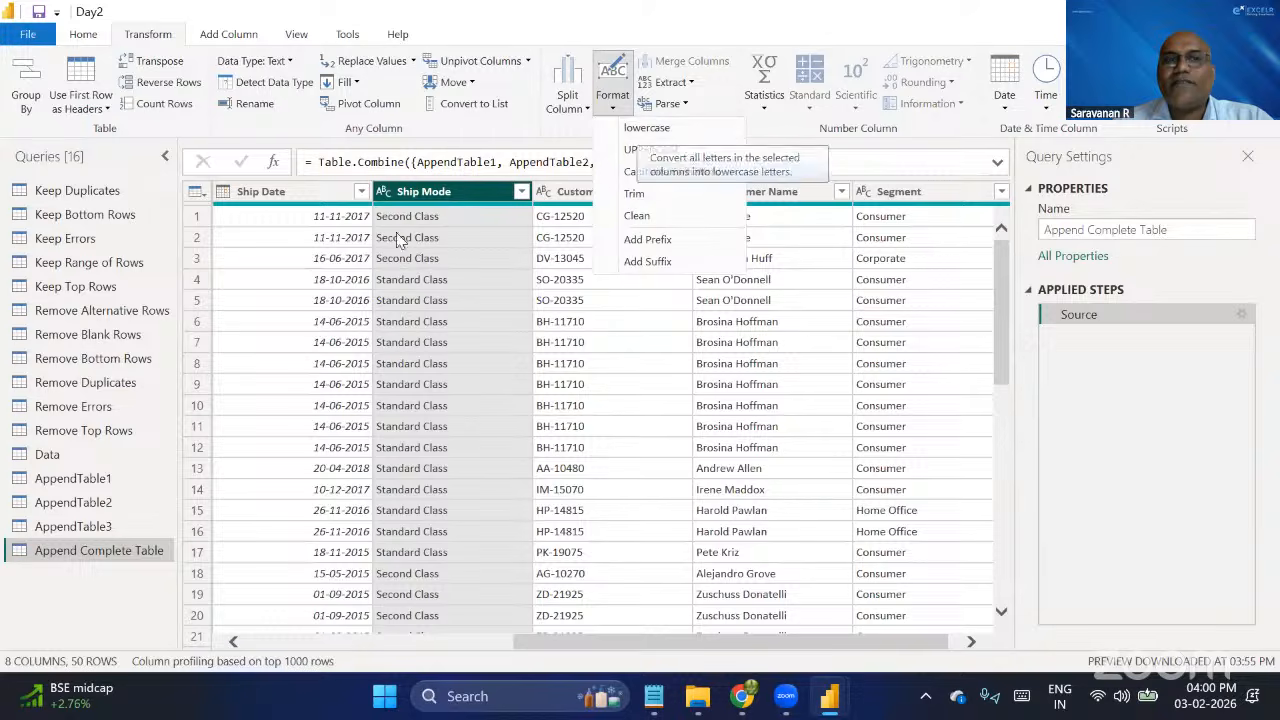
left_click(650, 149)
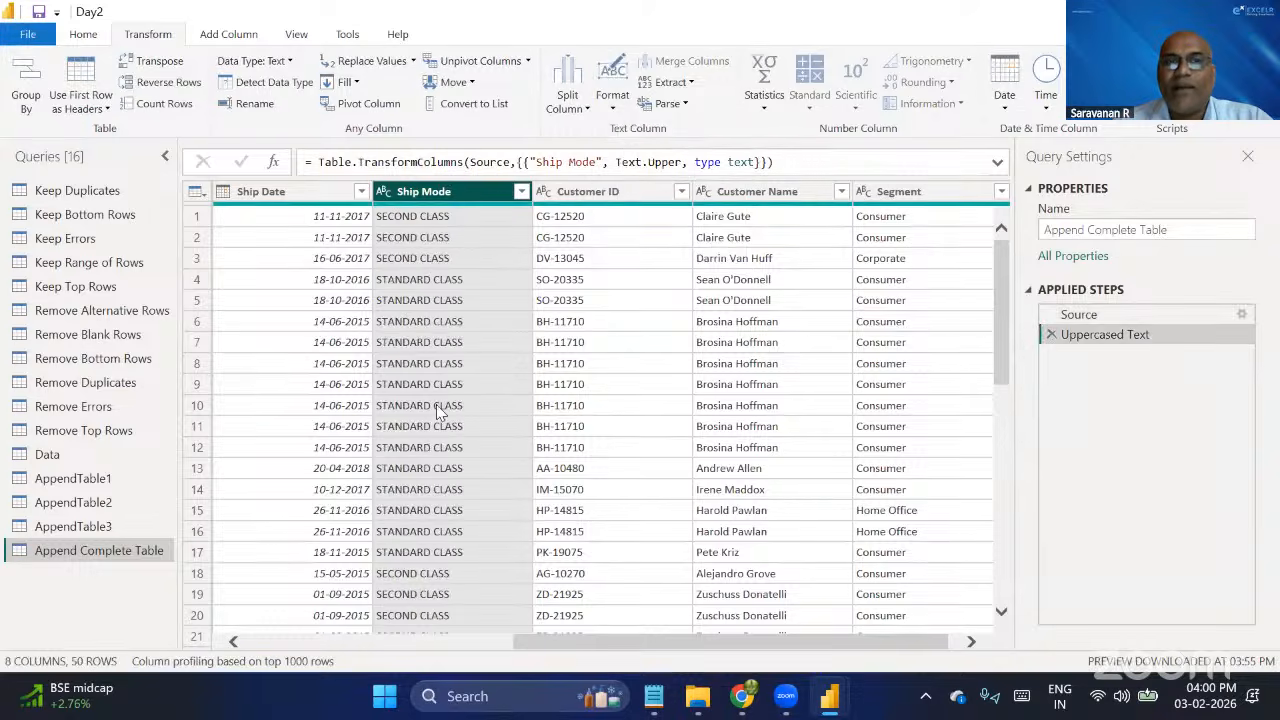
left_click(619, 112)
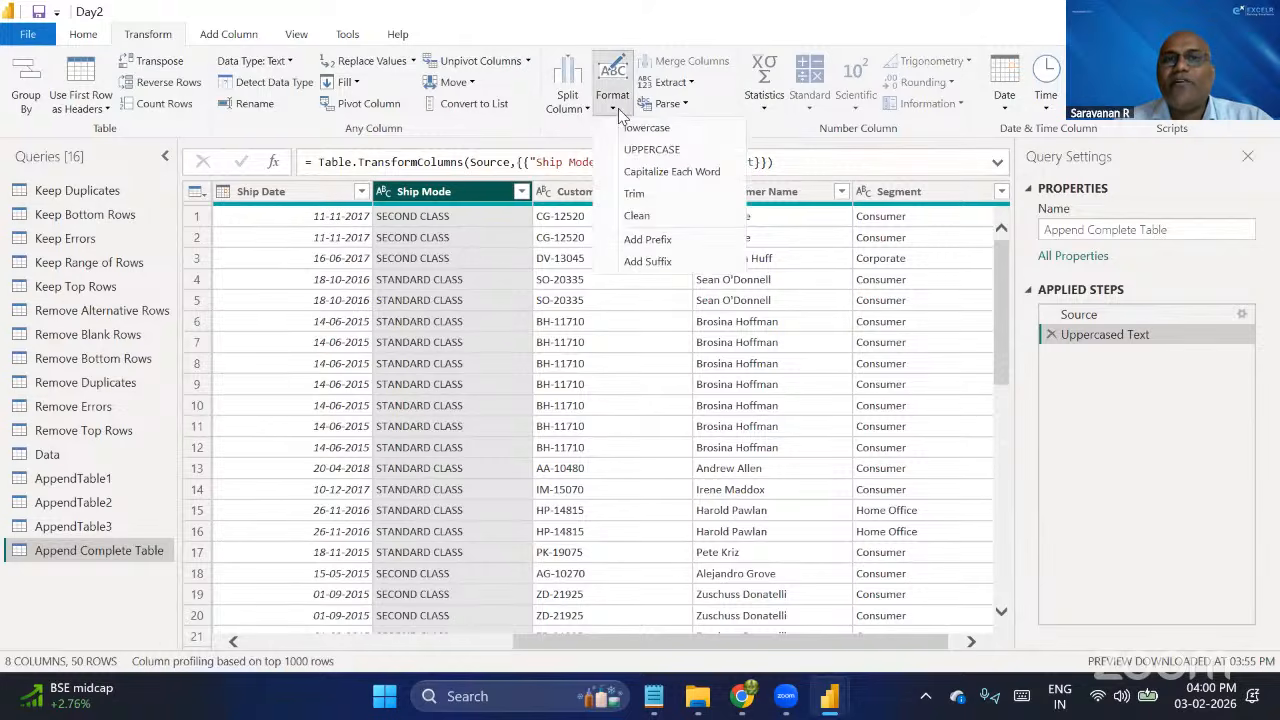
left_click(668, 171)
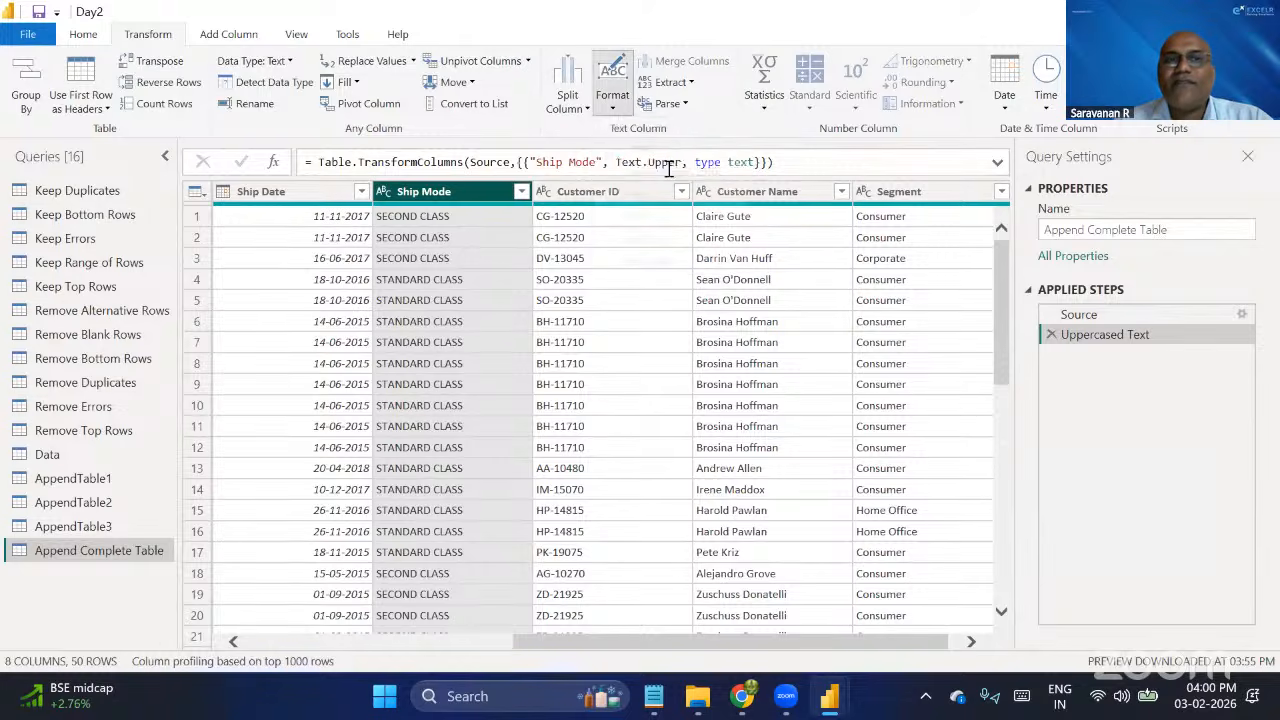
Trim the text in the Ship Mode column and review the available text format options.
left_click(614, 104)
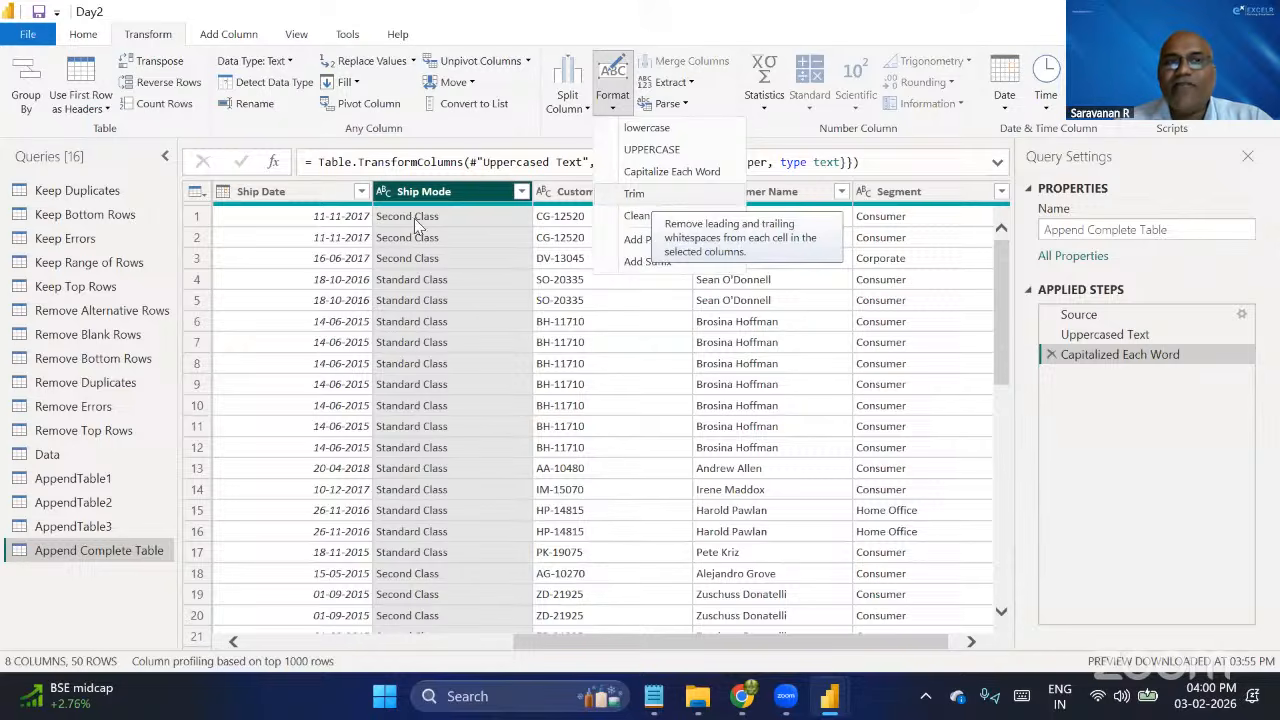
left_click(636, 193)
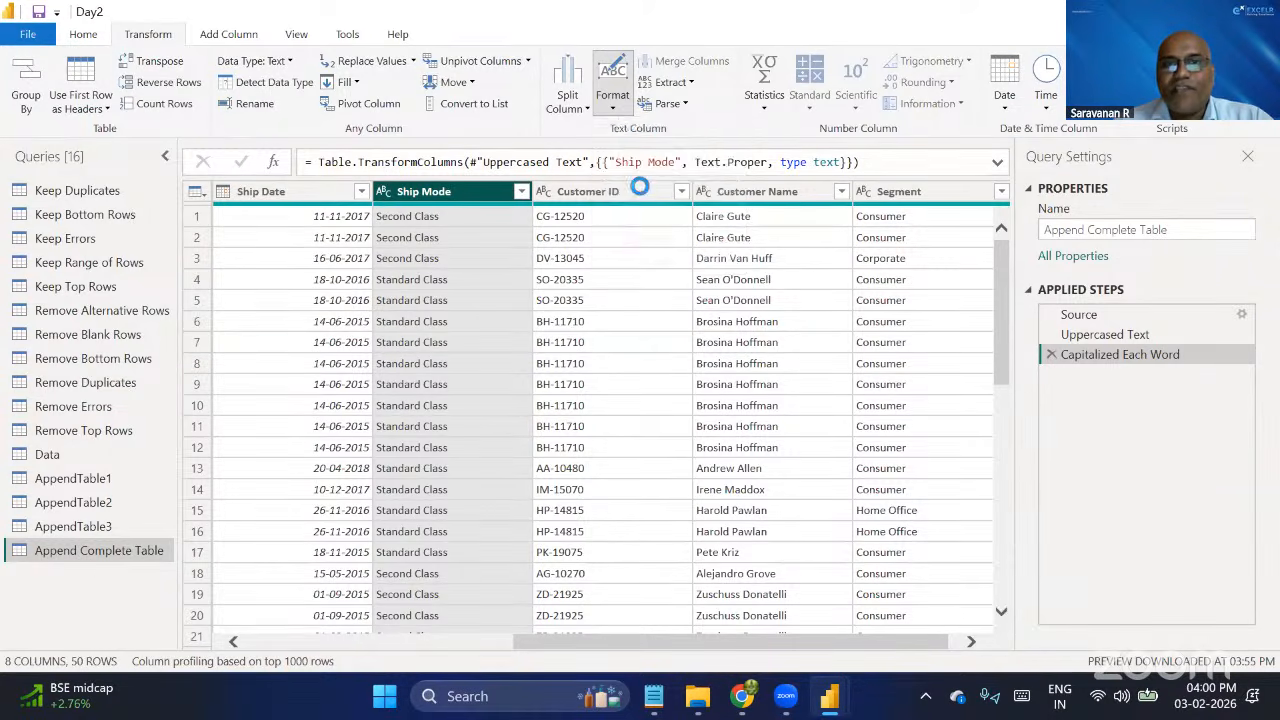
left_click(618, 112)
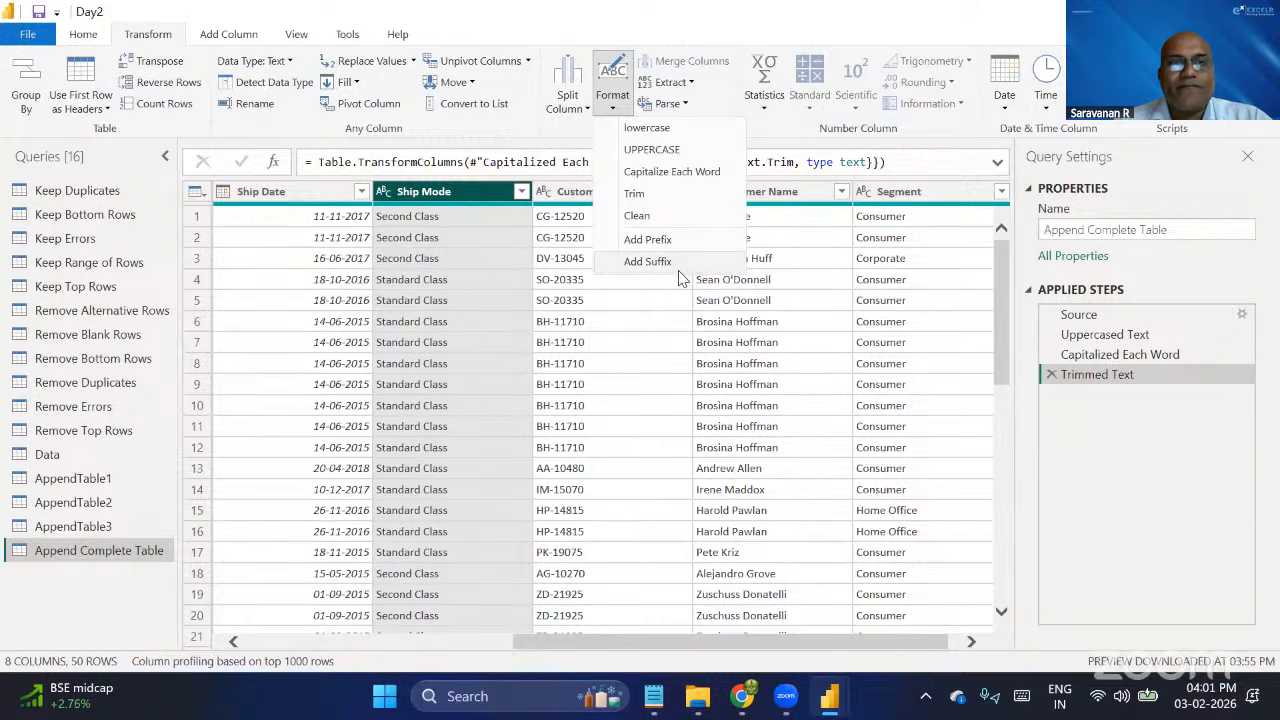
left_click(1054, 375)
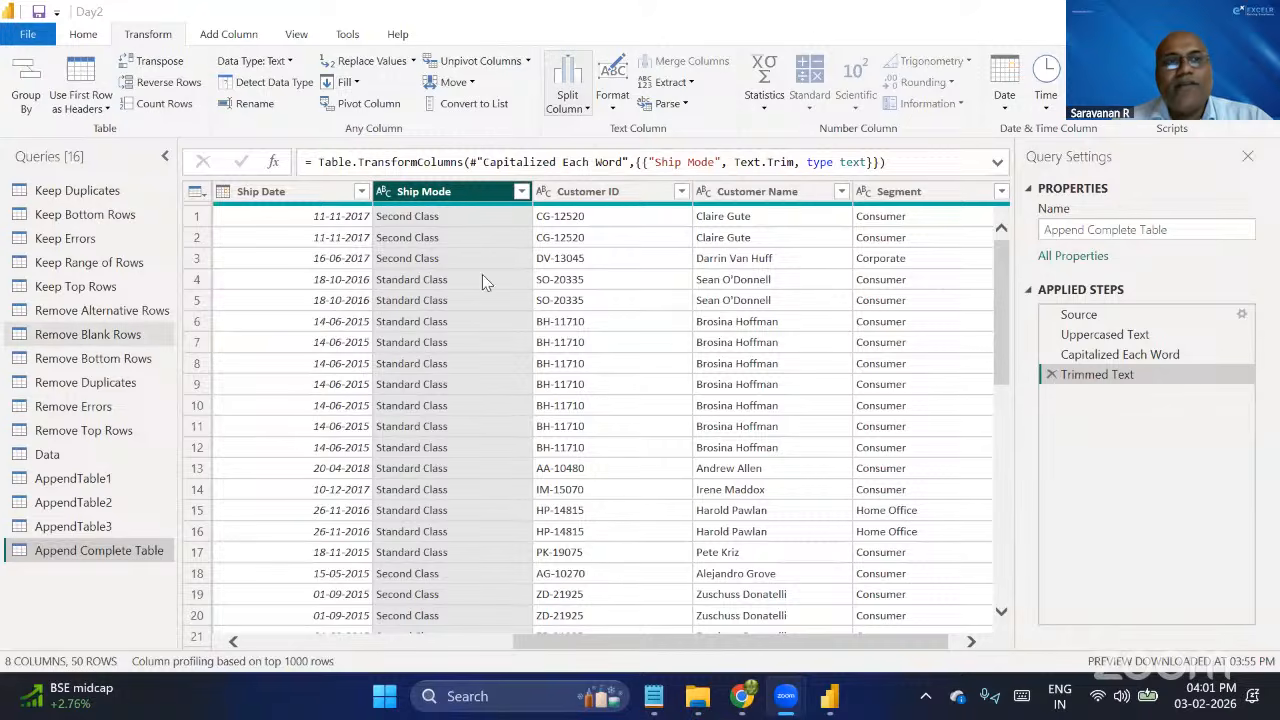
scroll(303, 214, "left", 5)
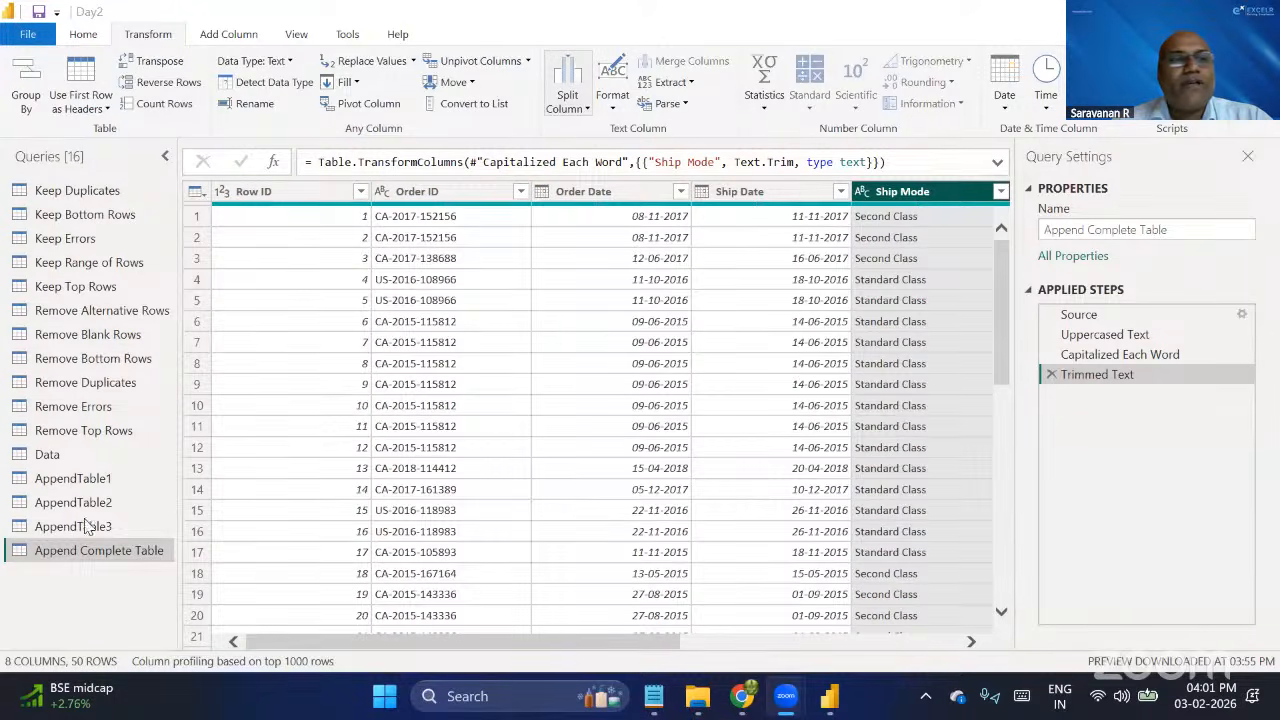
In the Remove Top Rows query, delete the applied steps Changed Type1, Promoted Headers1 and Removed Top Rows.
left_click(90, 432)
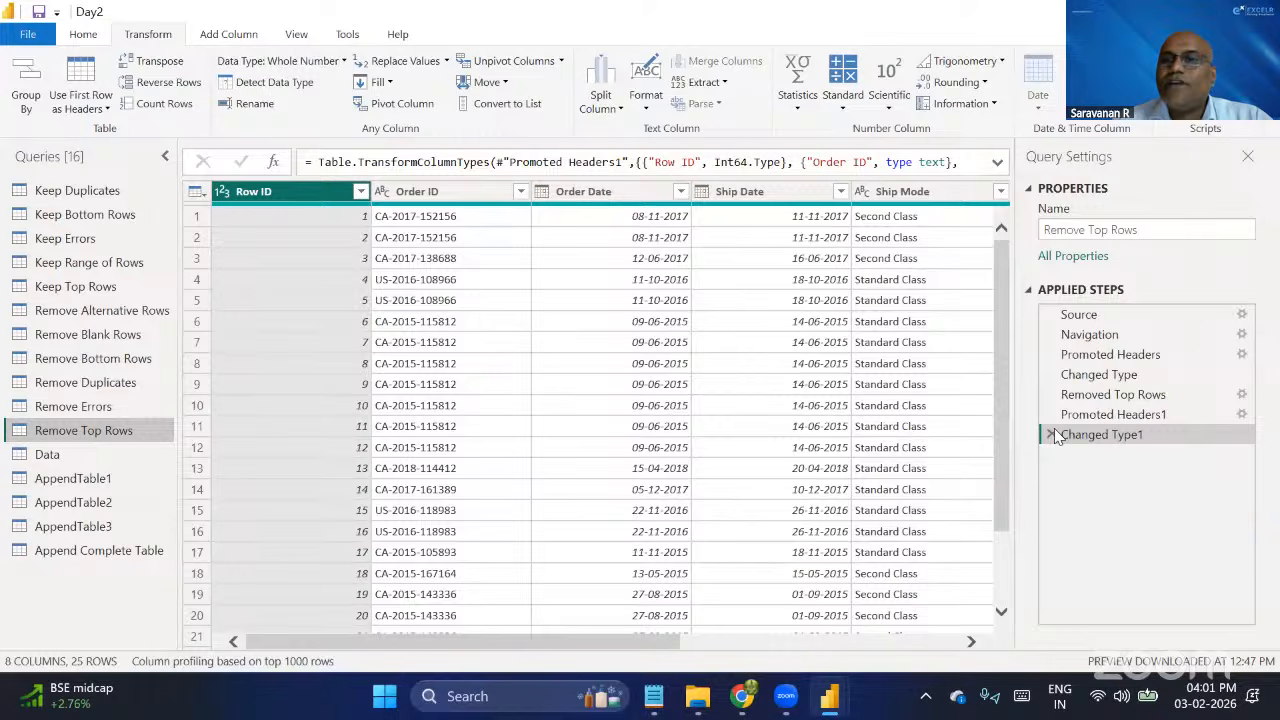
left_click(1053, 432)
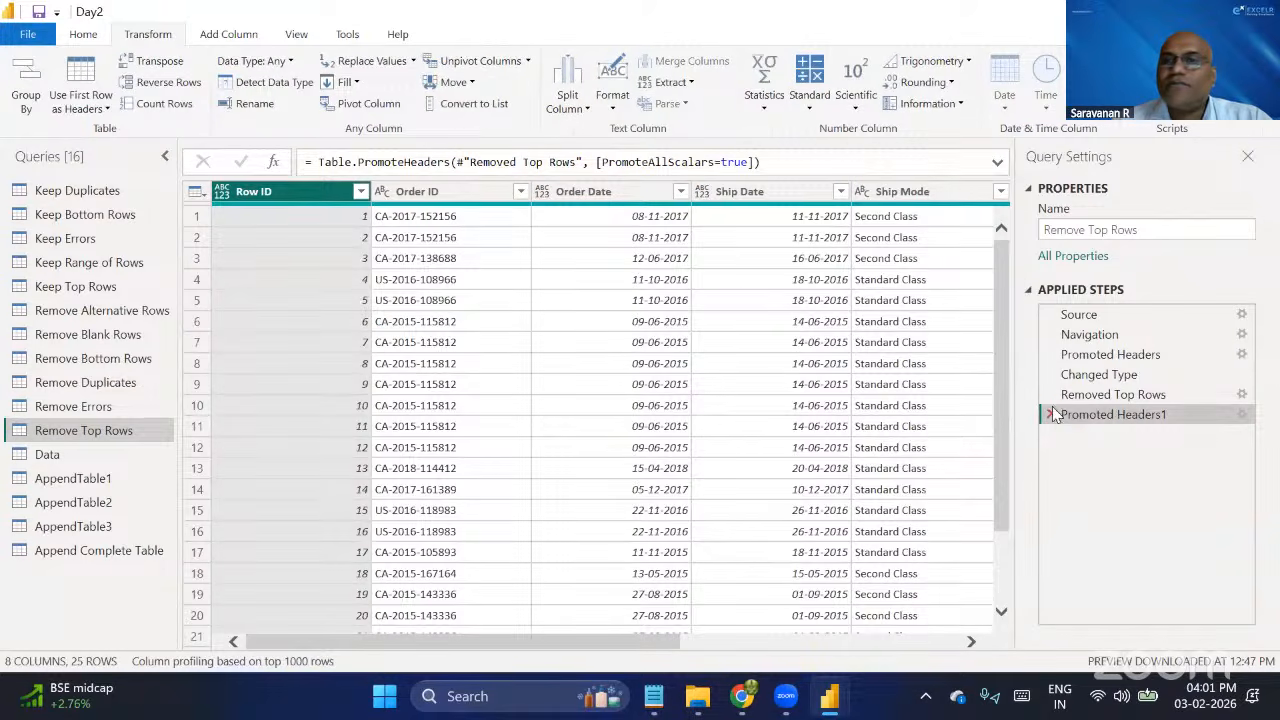
left_click(1051, 414)
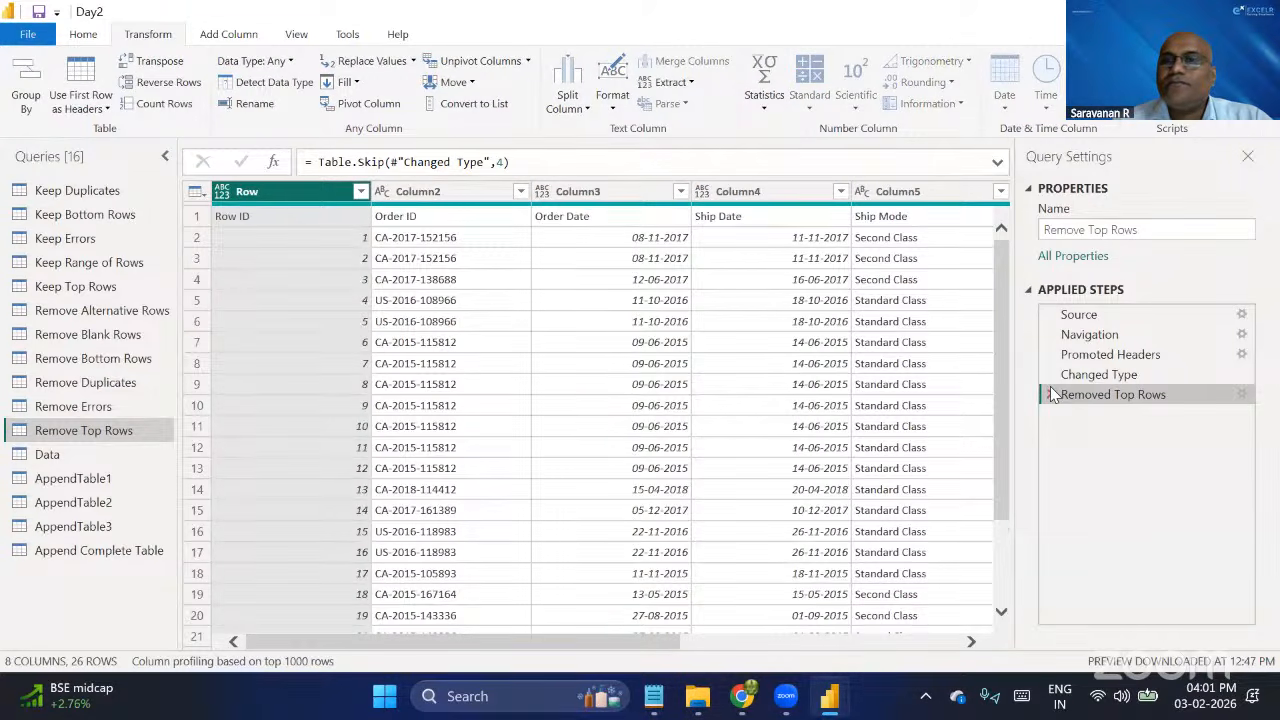
left_click(1050, 395)
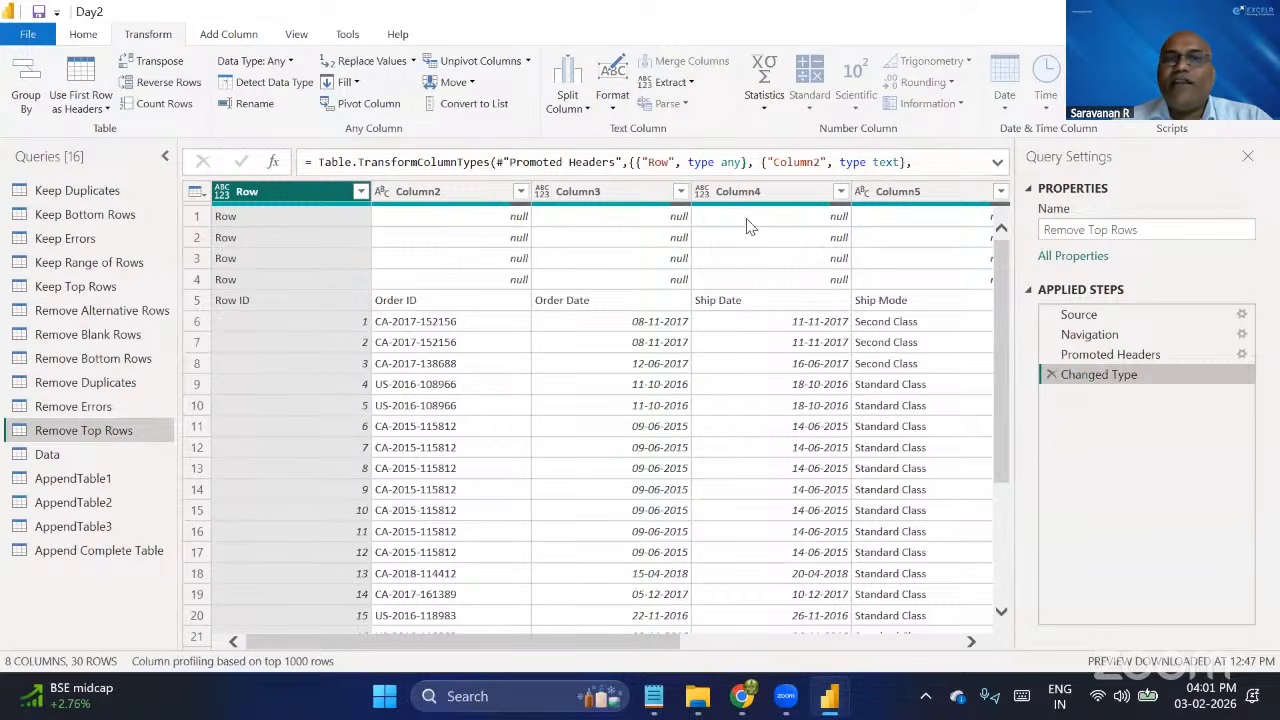
Filter the null values out of Column2 in the Remove Top Rows query.
left_click(455, 193)
left_click(520, 191)
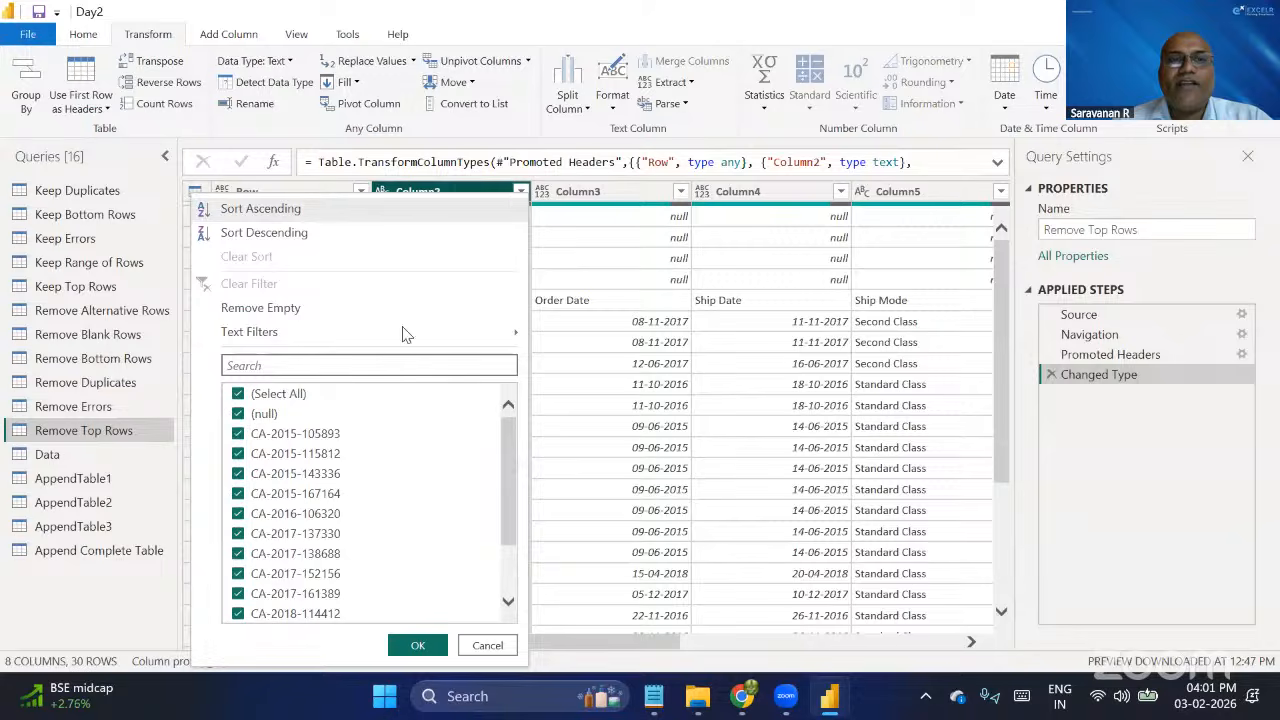
key("space")
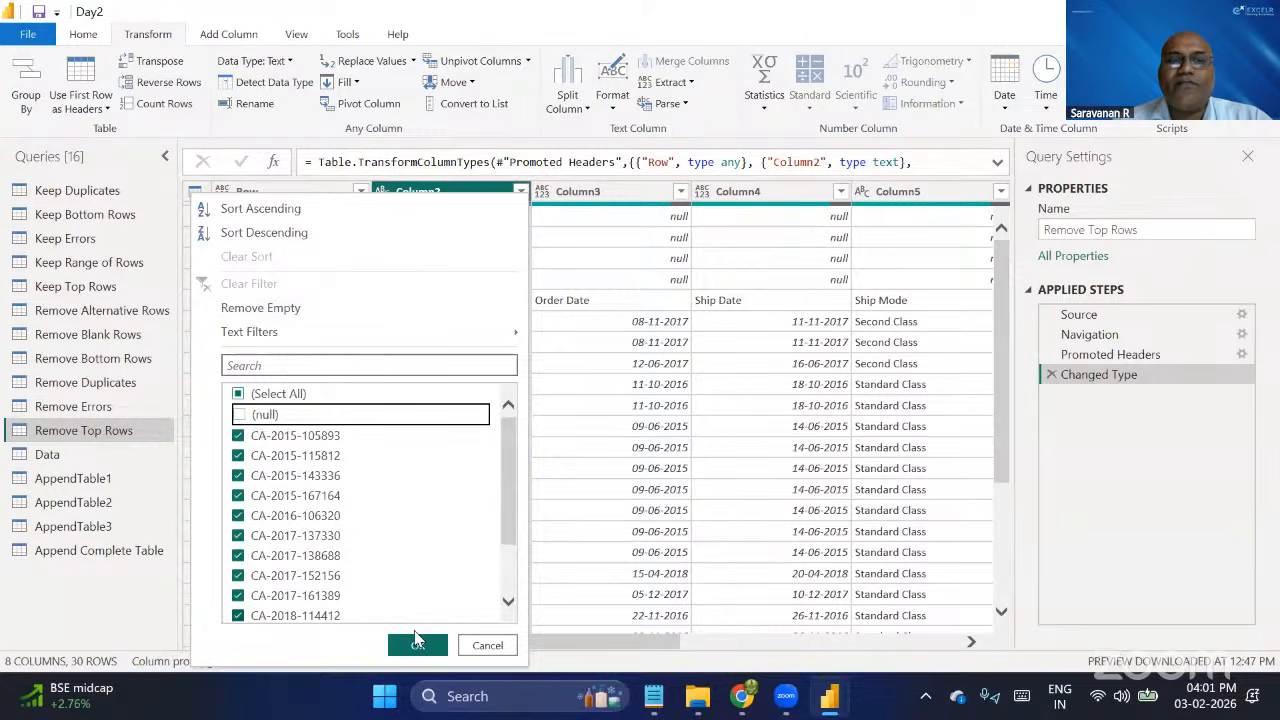
left_click(416, 646)
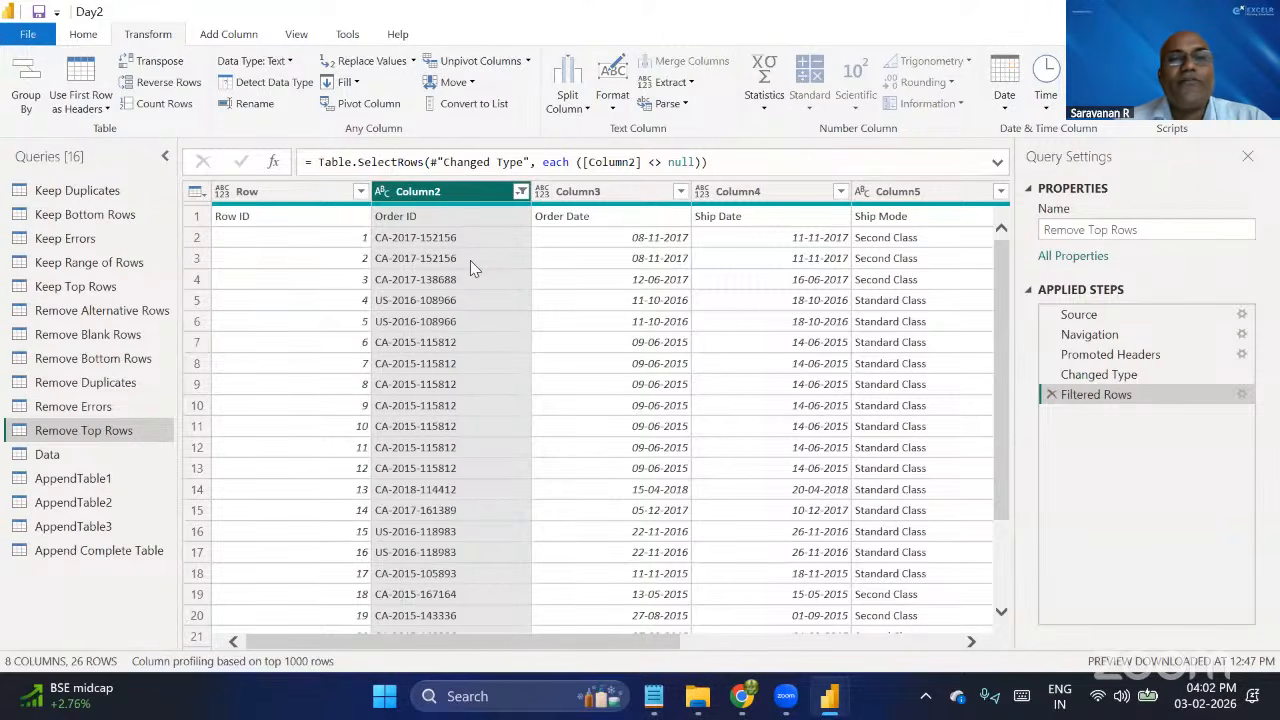
Set up a replacement of null with 0 in Column2 and cancel it without applying.
right_click(432, 194)
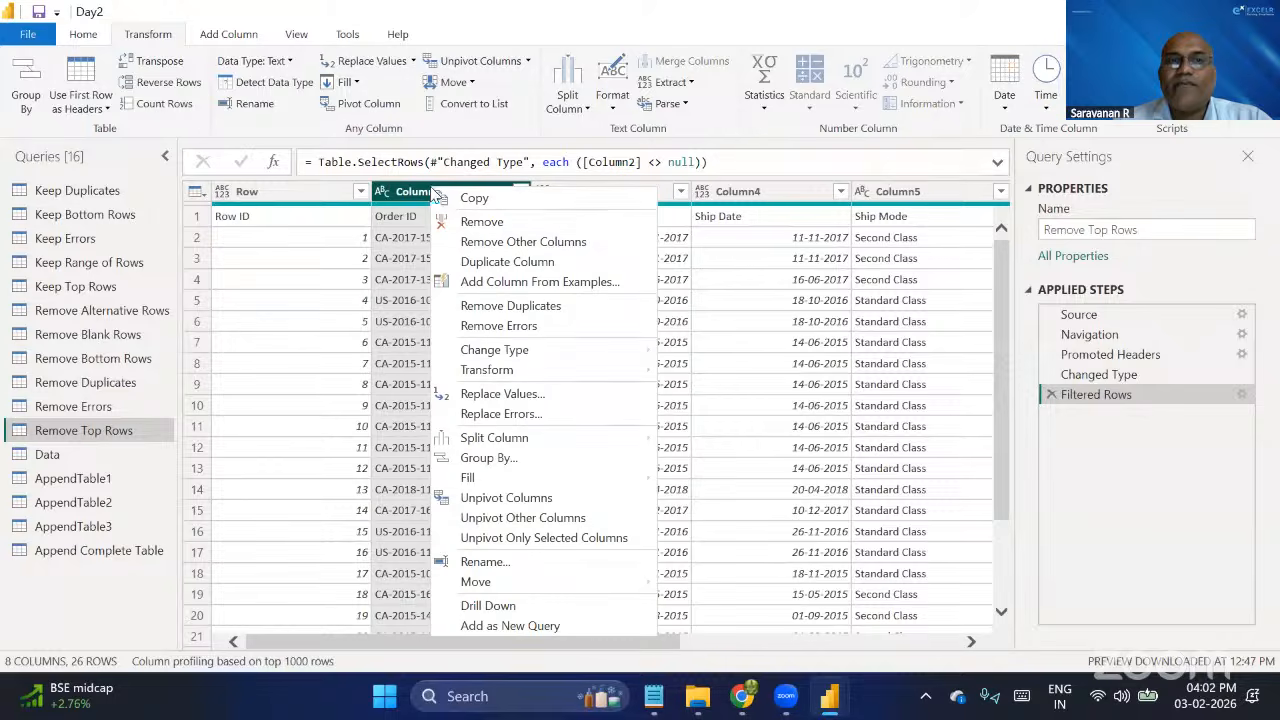
left_click(538, 397)
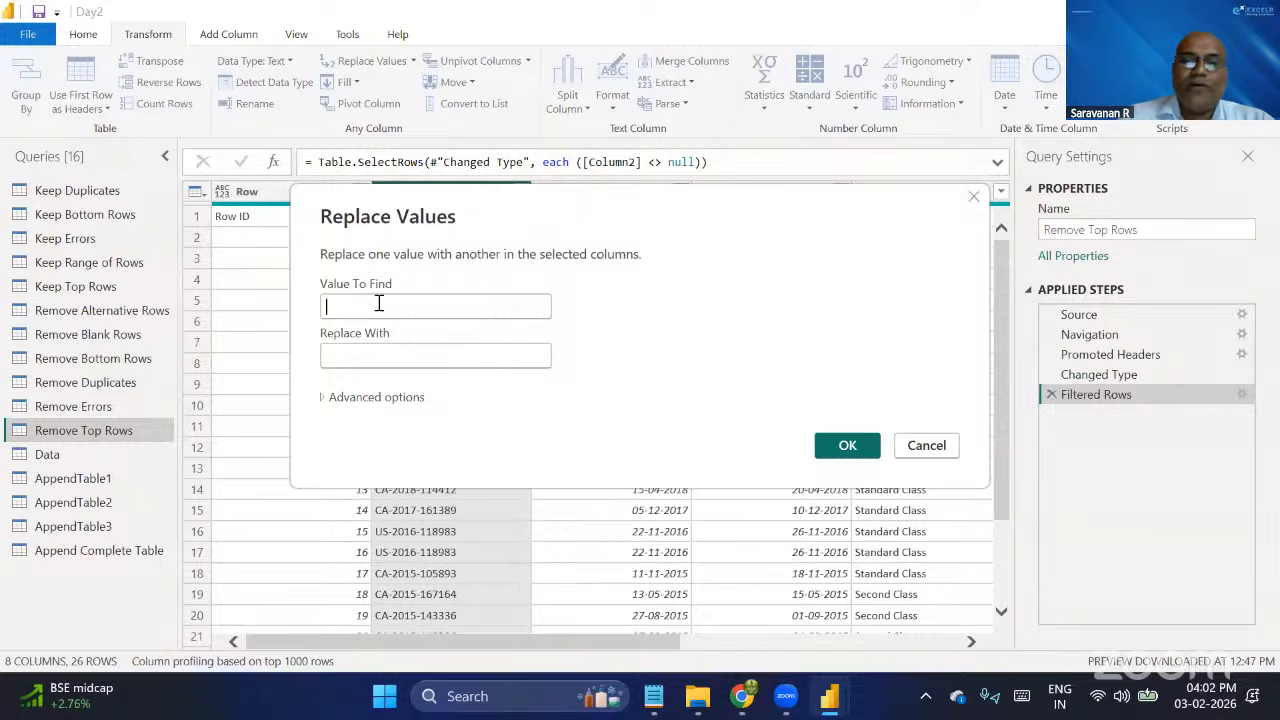
type("null")
key("Tab")
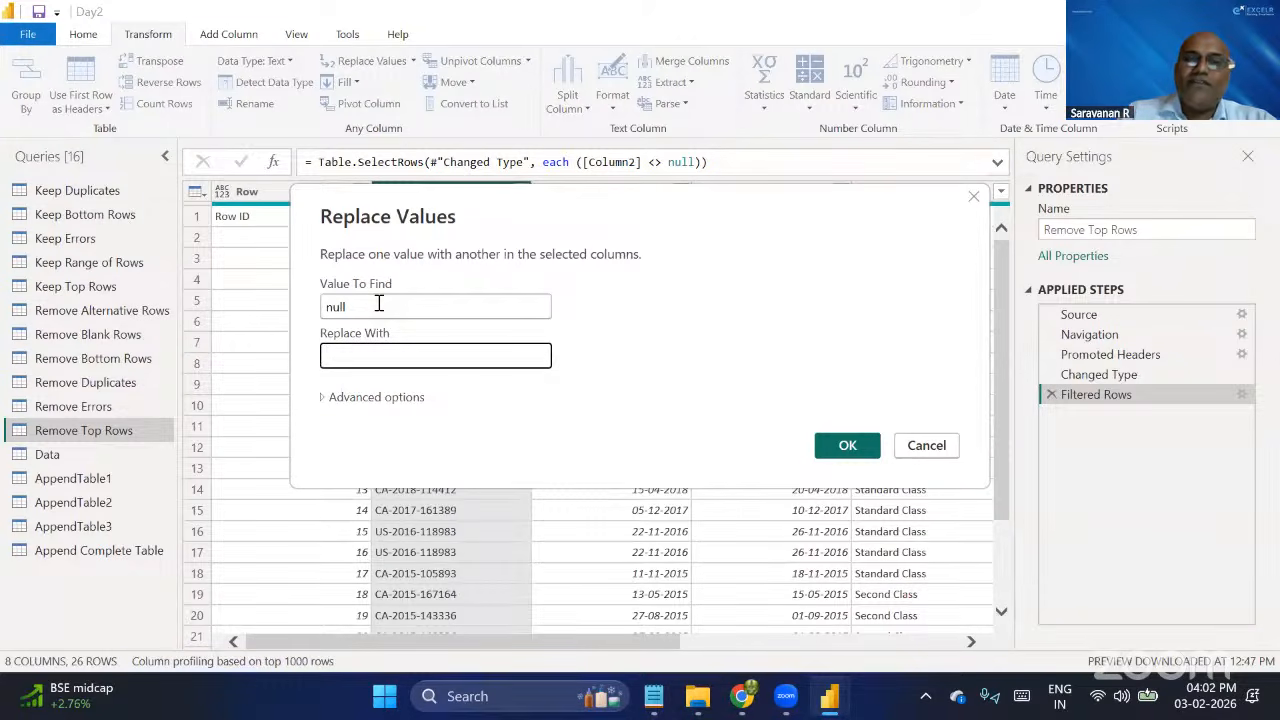
type("0")
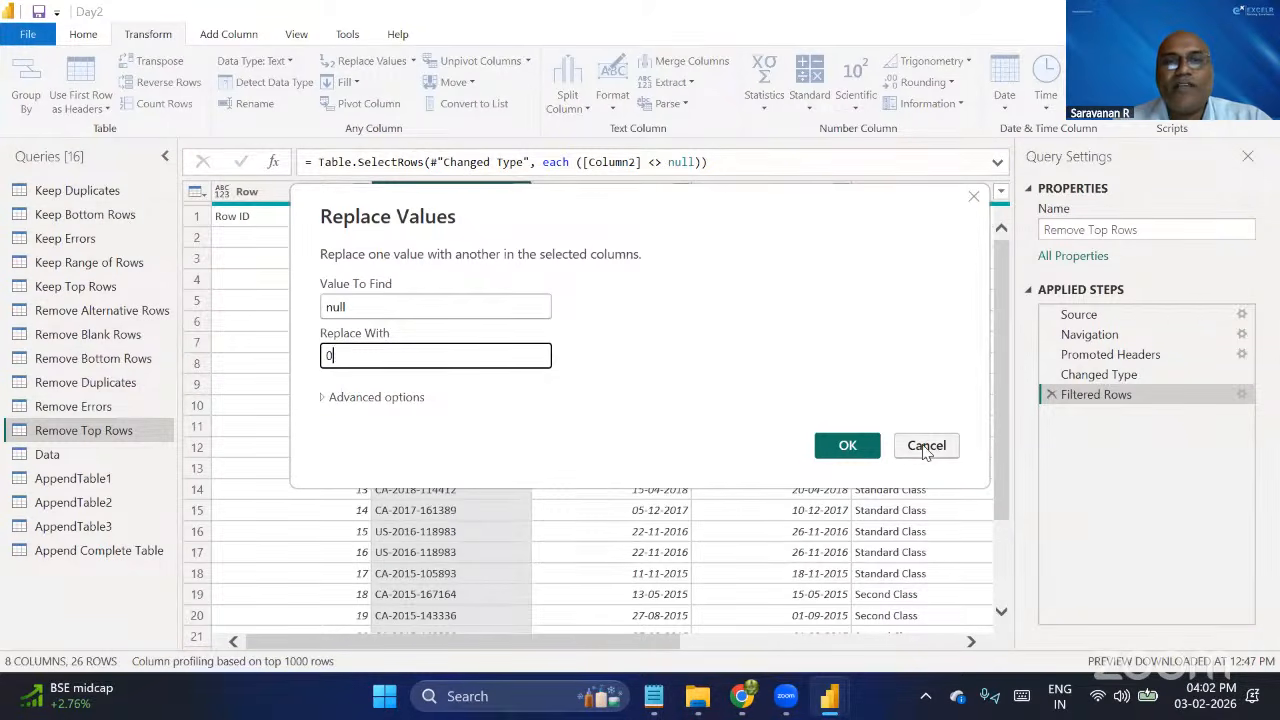
left_click(842, 450)
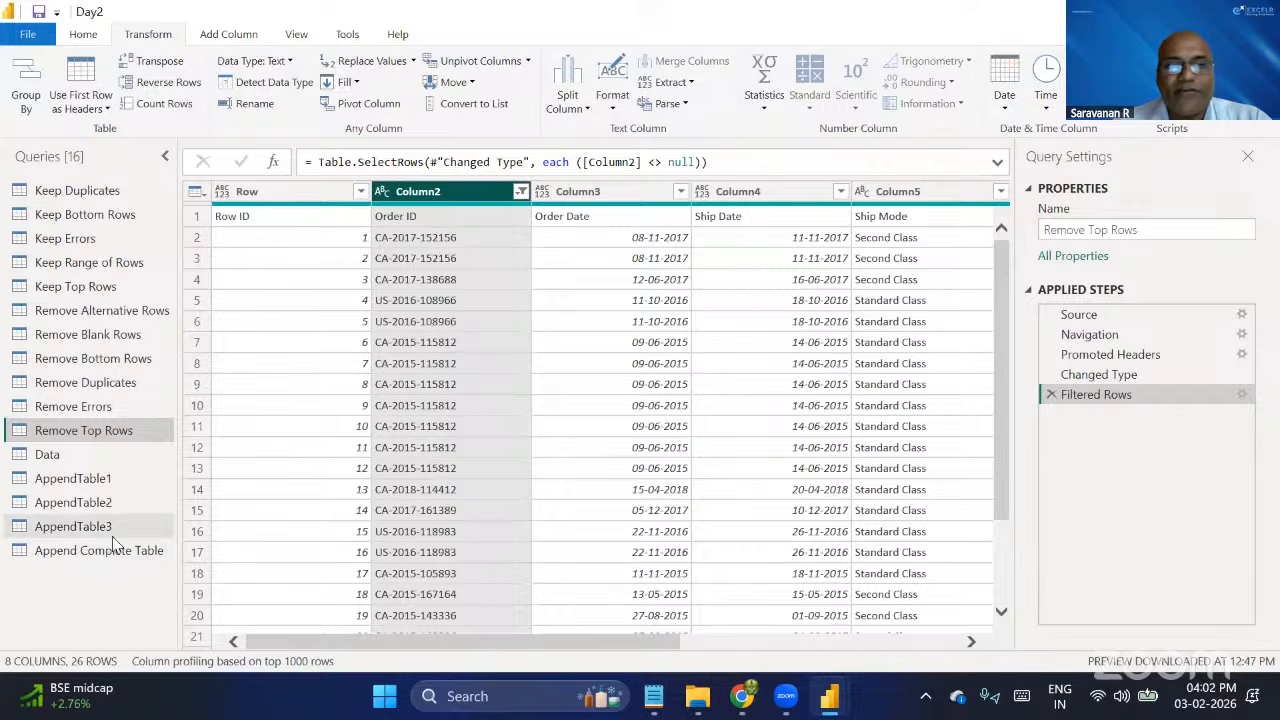
Return to the Append Complete Table query and select its Order ID column.
left_click(107, 553)
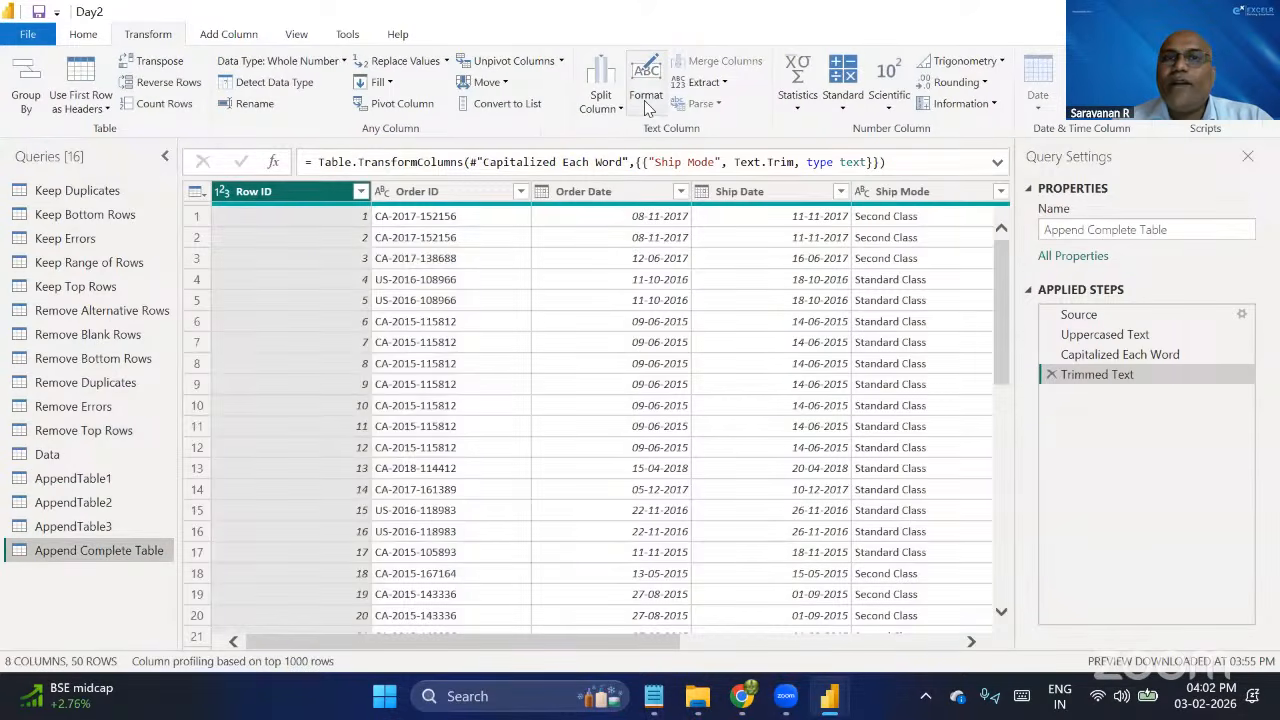
left_click(646, 104)
left_click(467, 187)
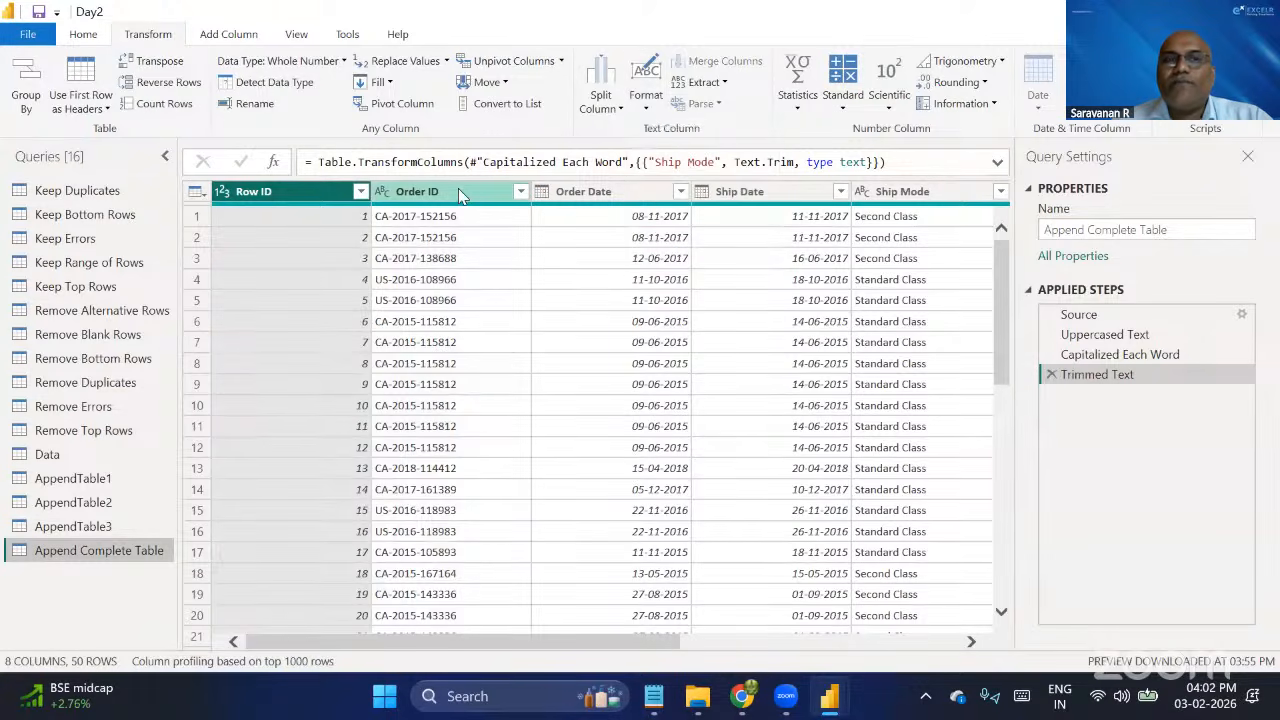
left_click(424, 198)
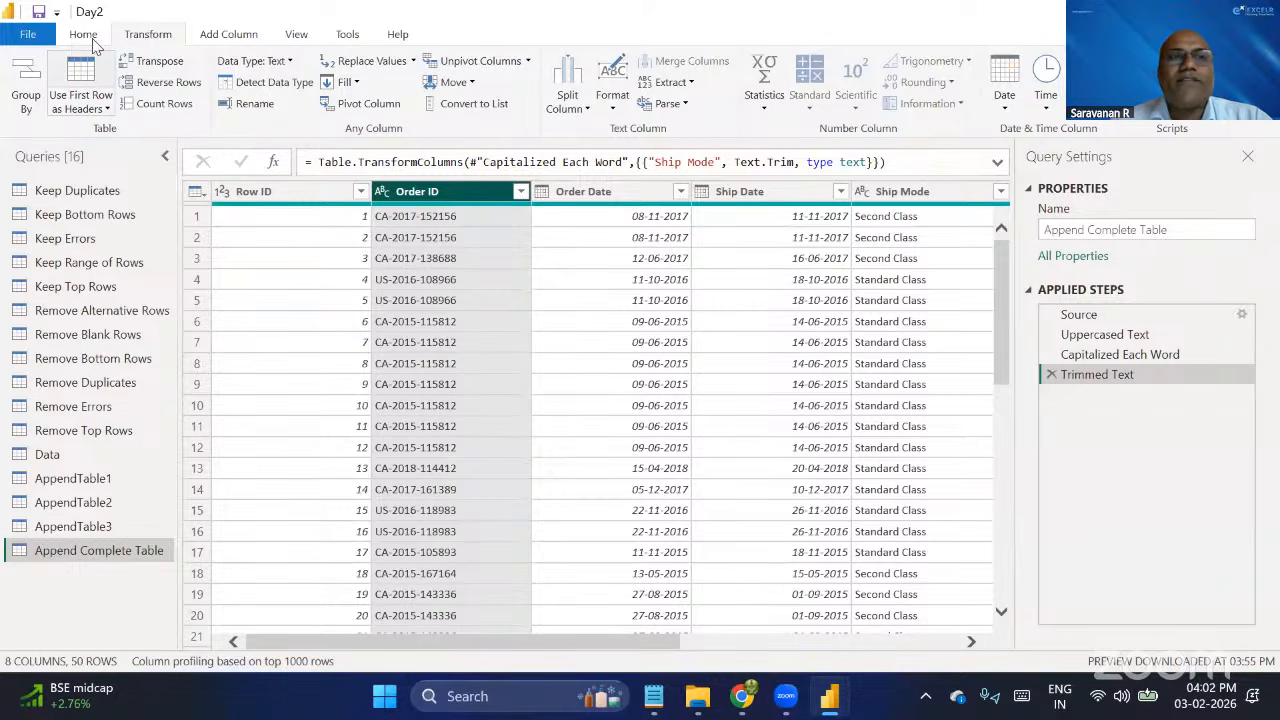
Compare the commands that transform an existing column with those that add a new column.
left_click(228, 36)
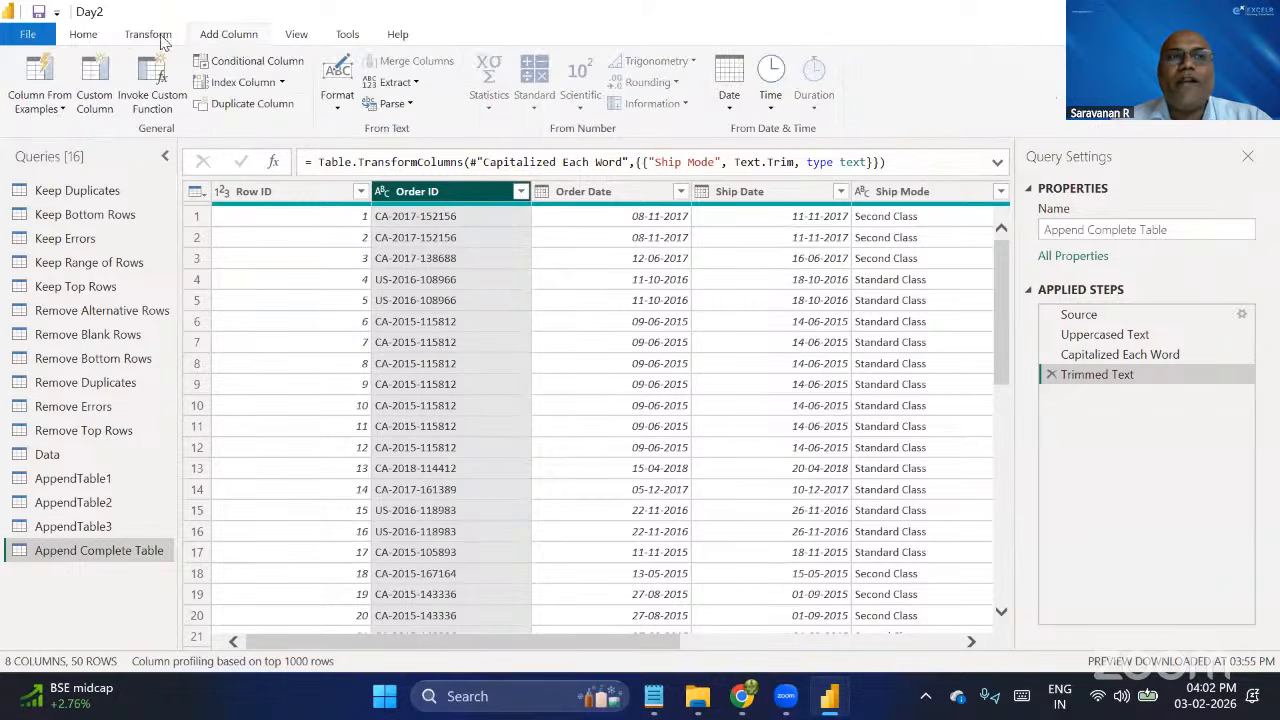
left_click(147, 40)
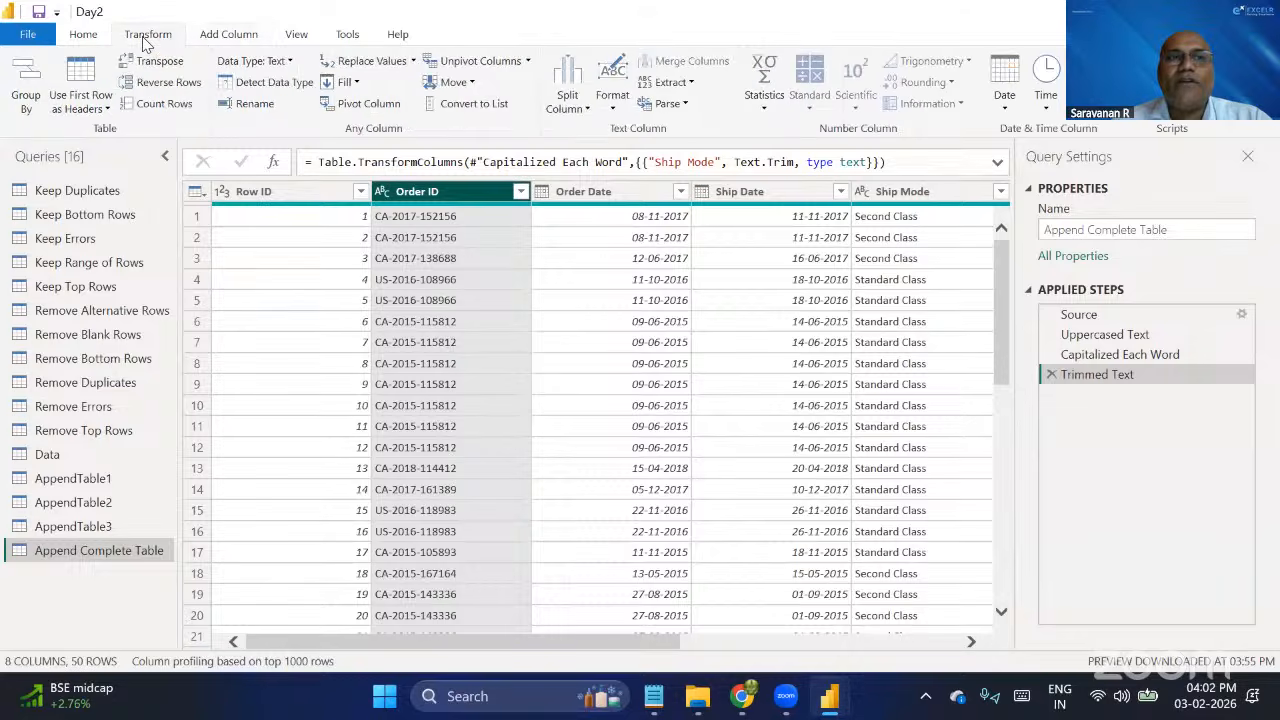
left_click(228, 38)
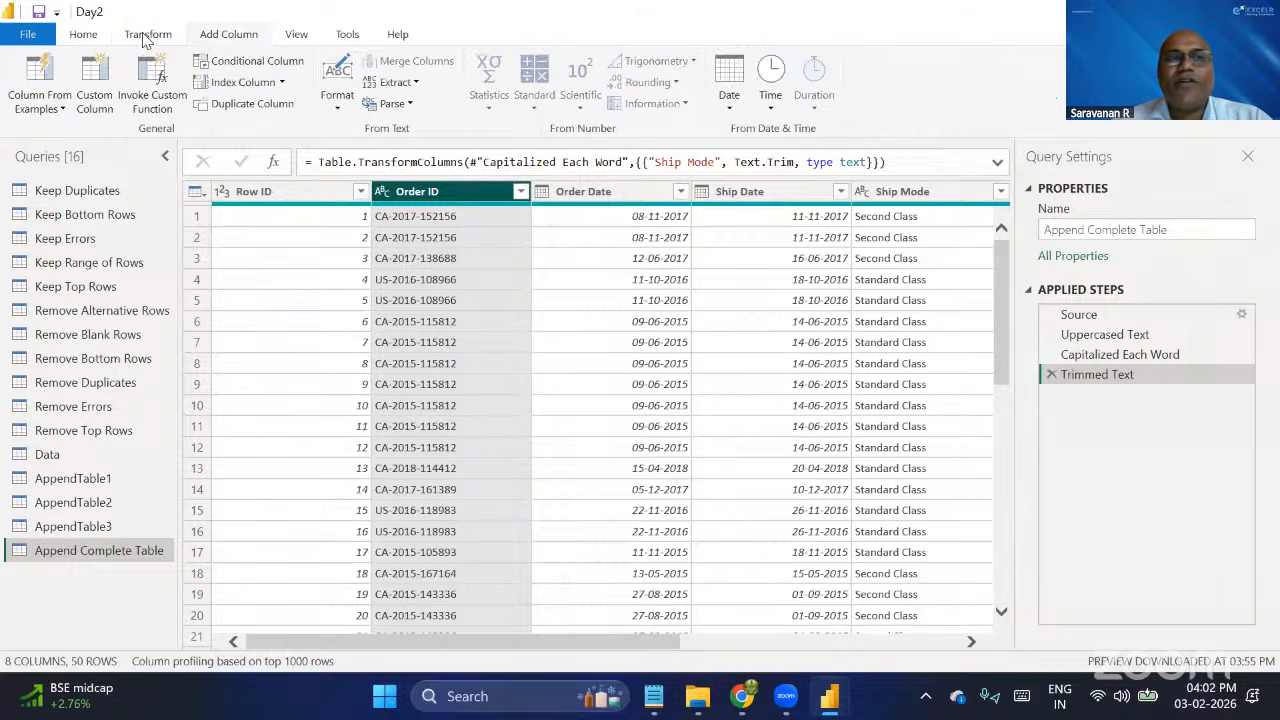
left_click(147, 38)
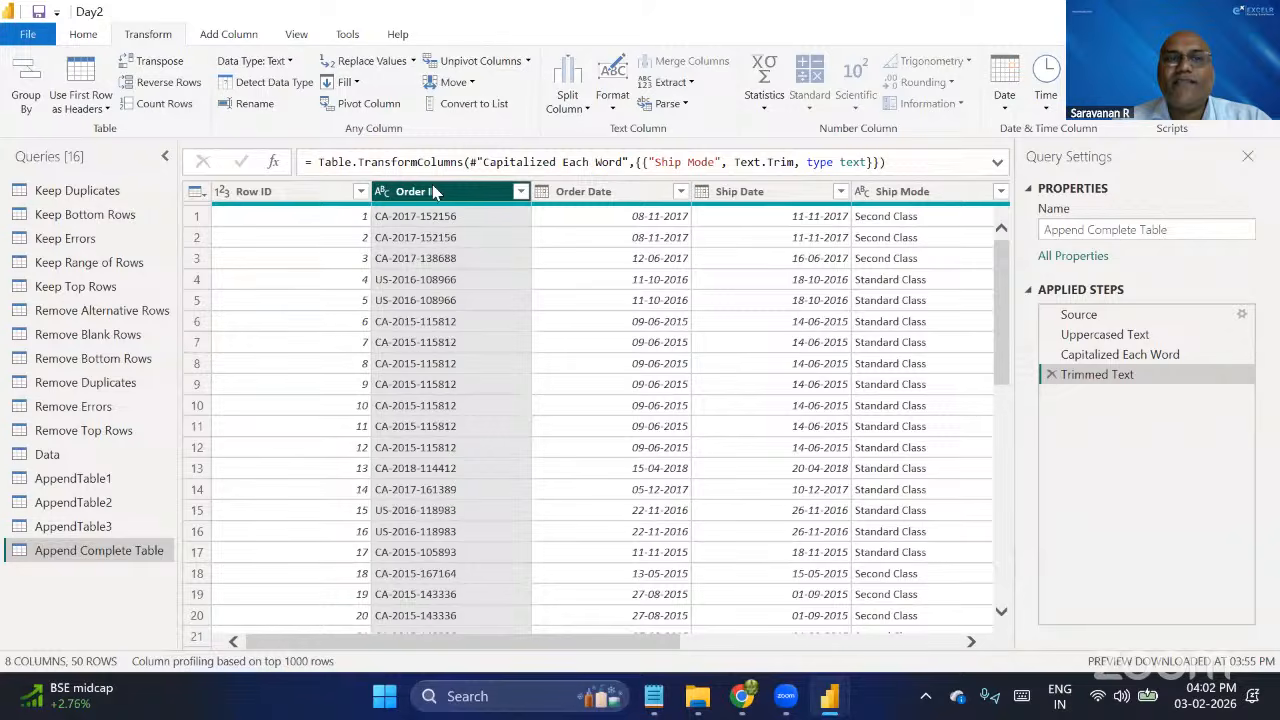
left_click(232, 36)
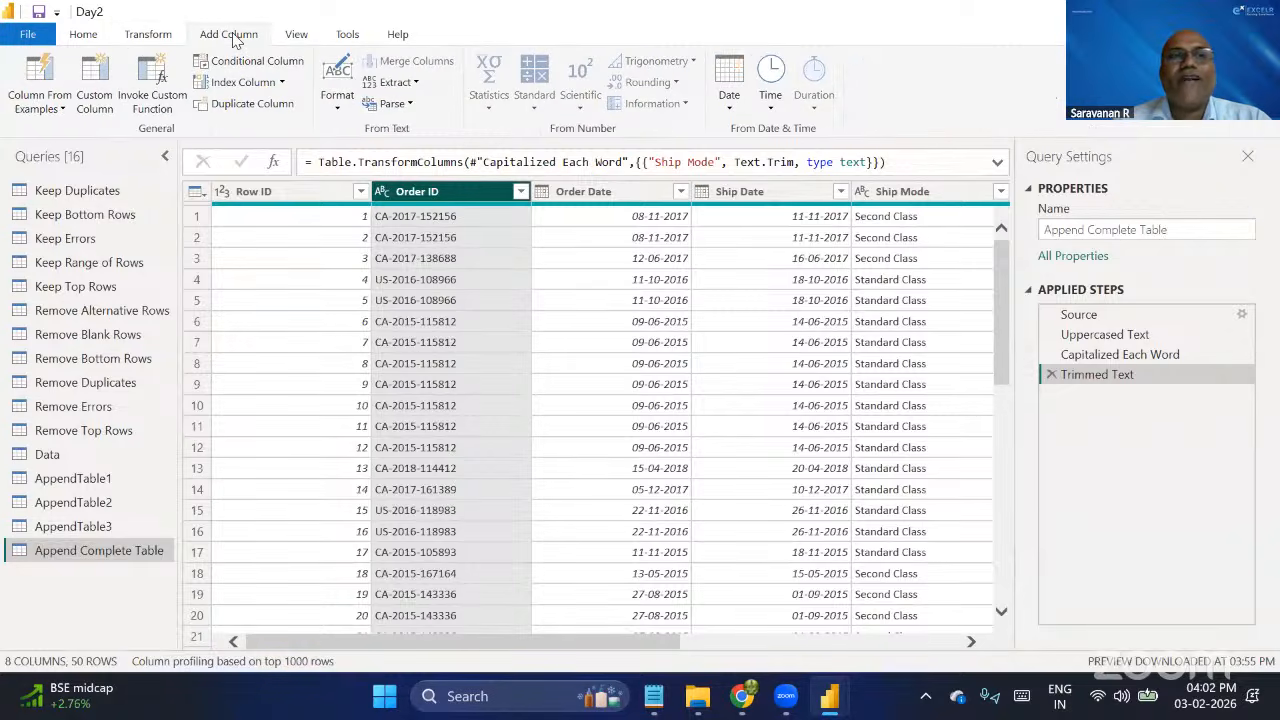
Split the Order ID column by the custom hyphen delimiter at each occurrence.
left_click(153, 40)
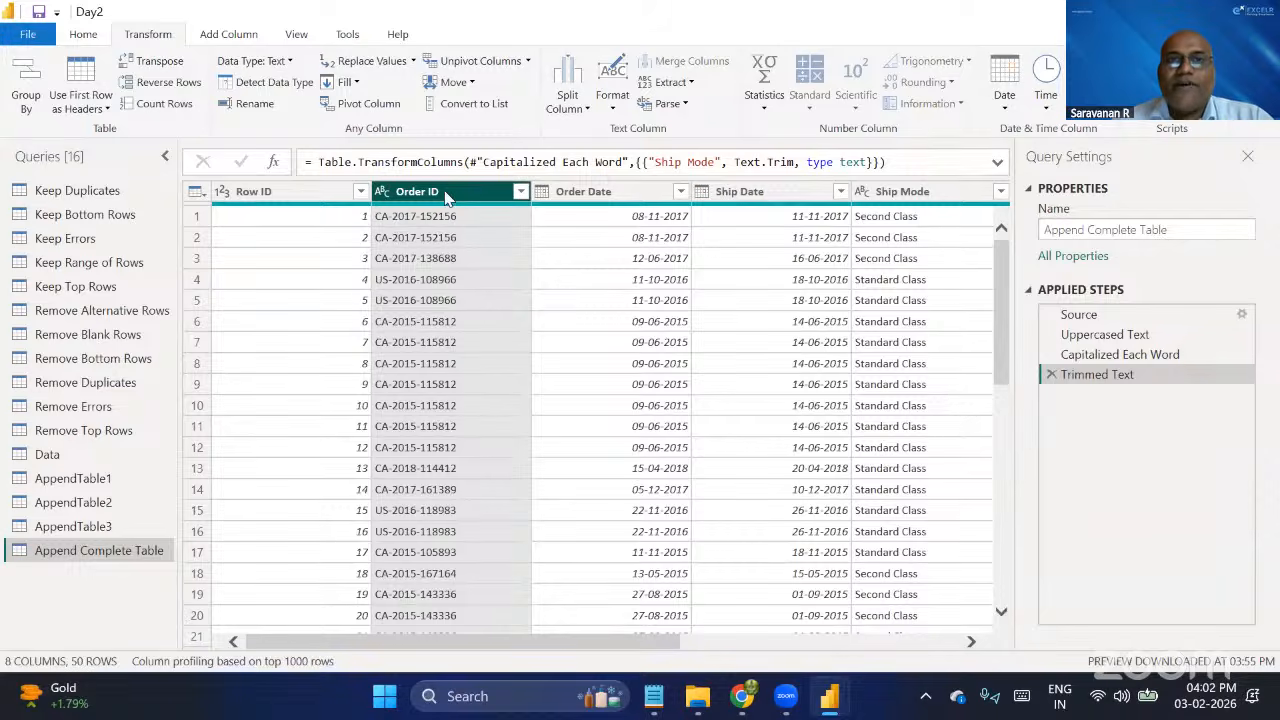
left_click(582, 112)
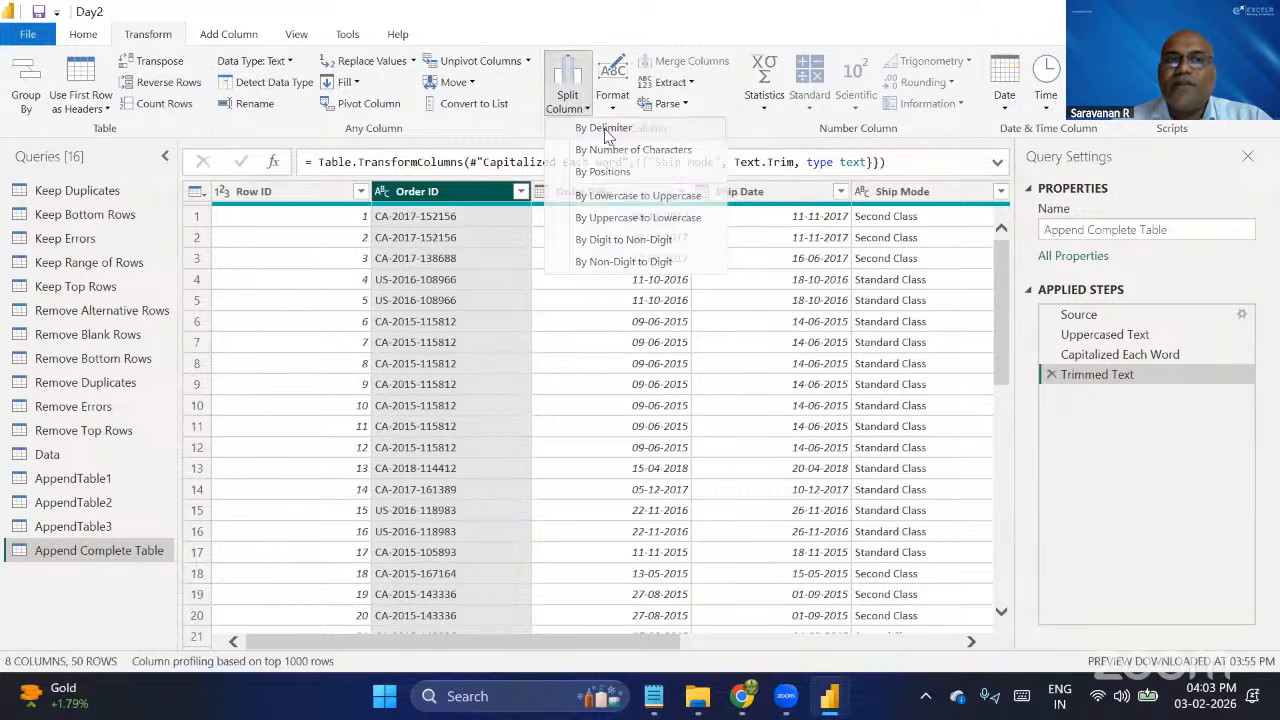
left_click(606, 135)
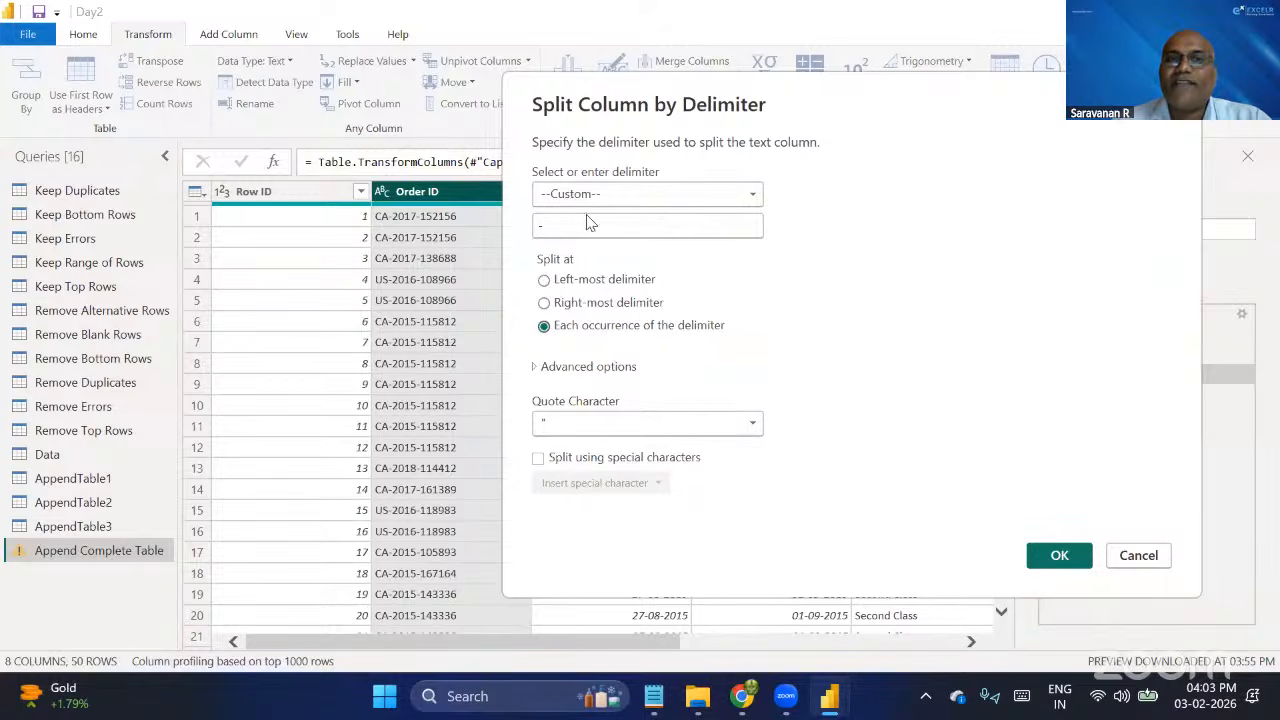
left_click(544, 280)
left_click(547, 304)
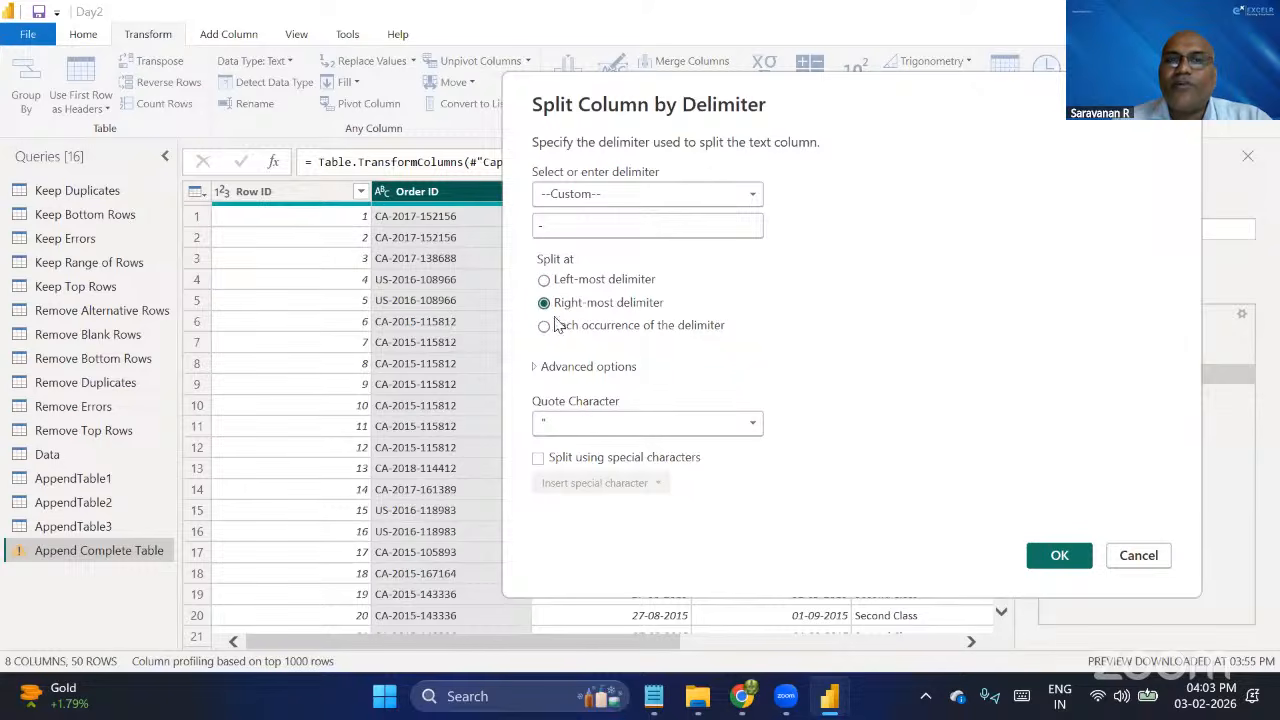
left_click(552, 327)
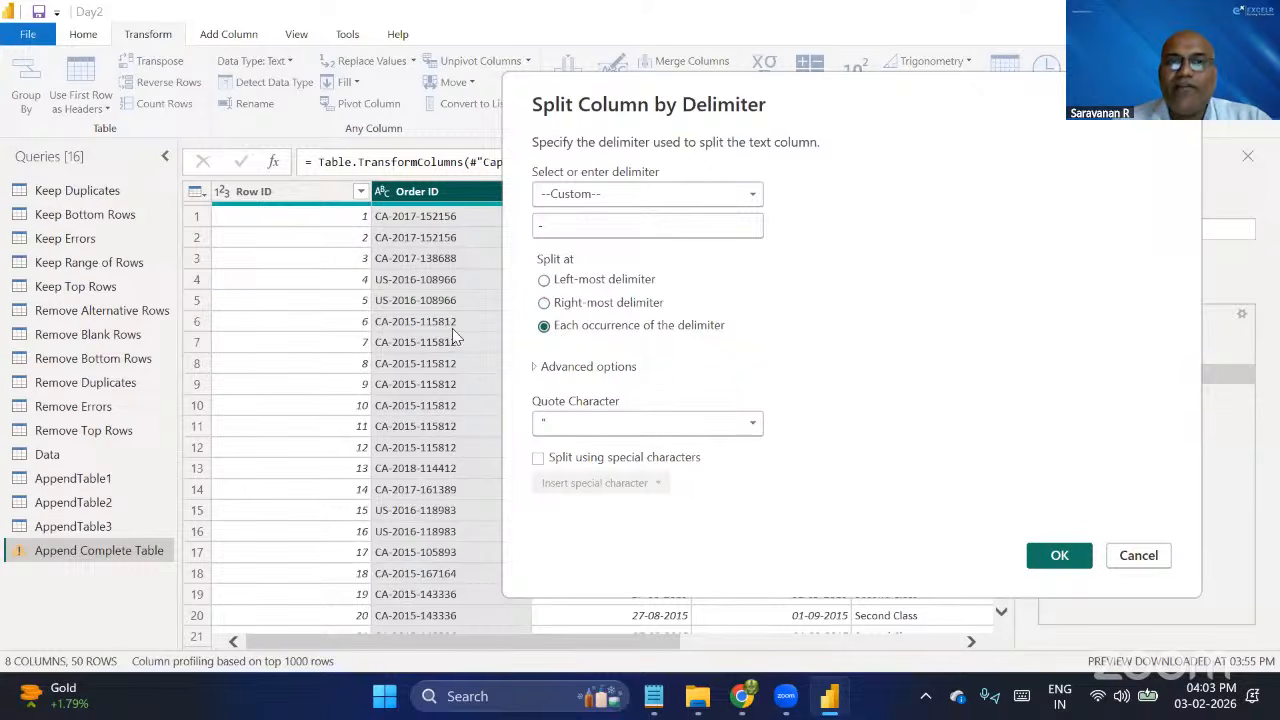
left_click(1066, 560)
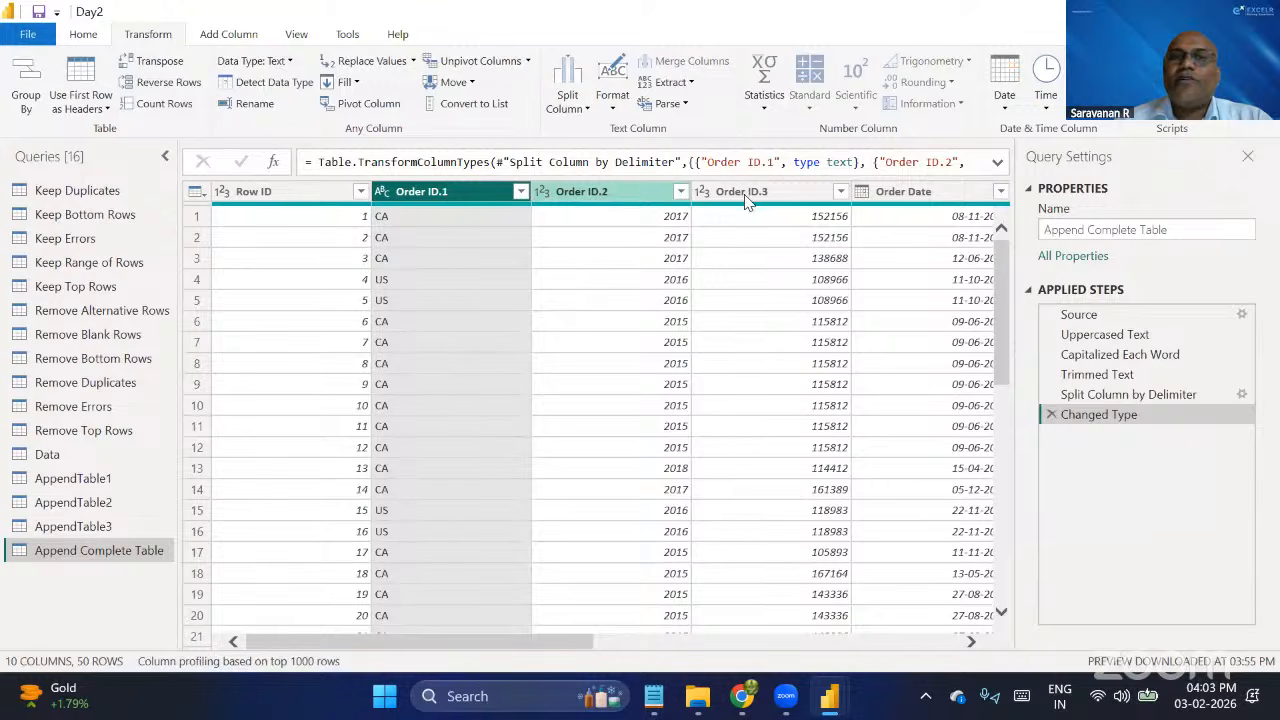
Inspect the three split Order ID columns and remove the Changed Type and Split Column by Delimiter steps.
left_click(589, 192)
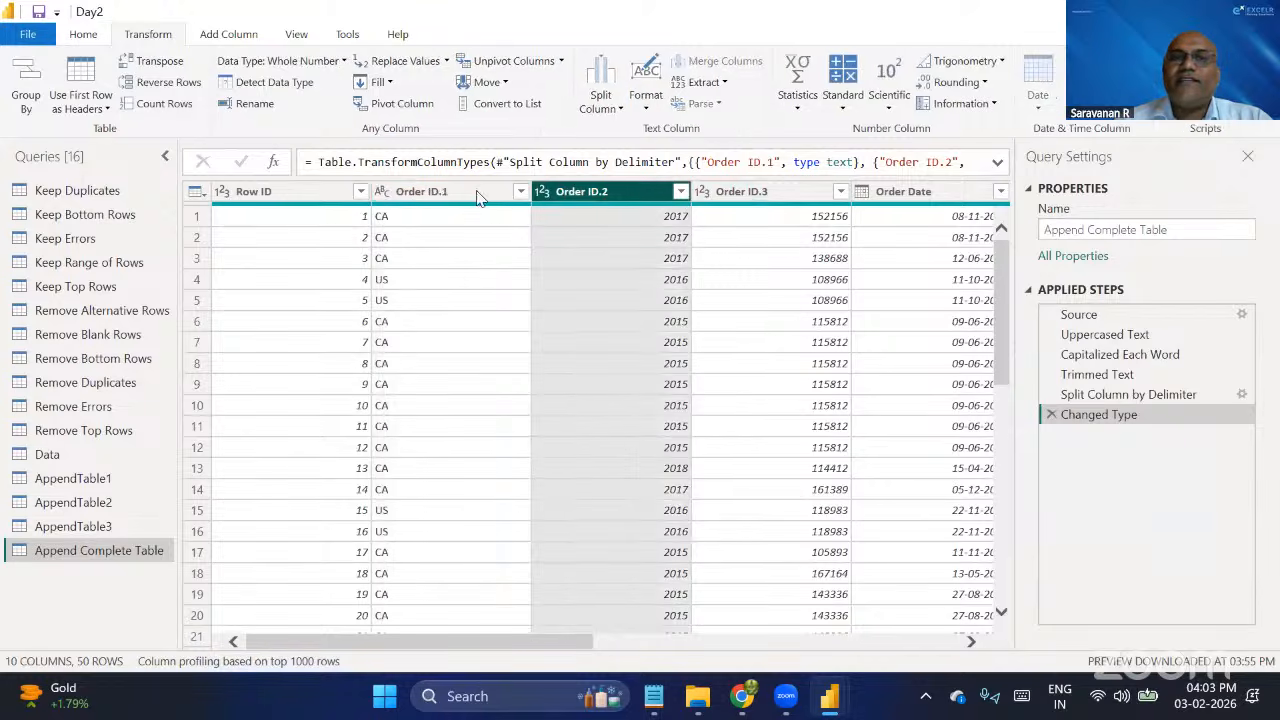
left_click(437, 196)
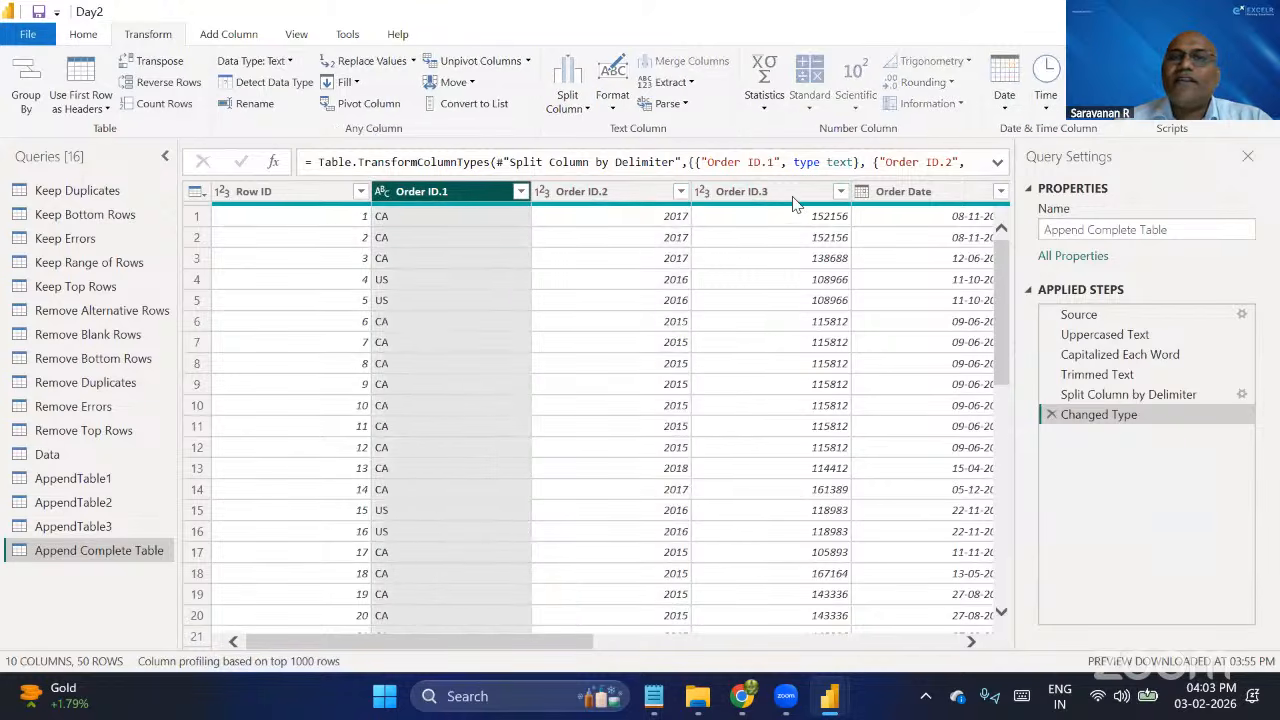
left_click(796, 196)
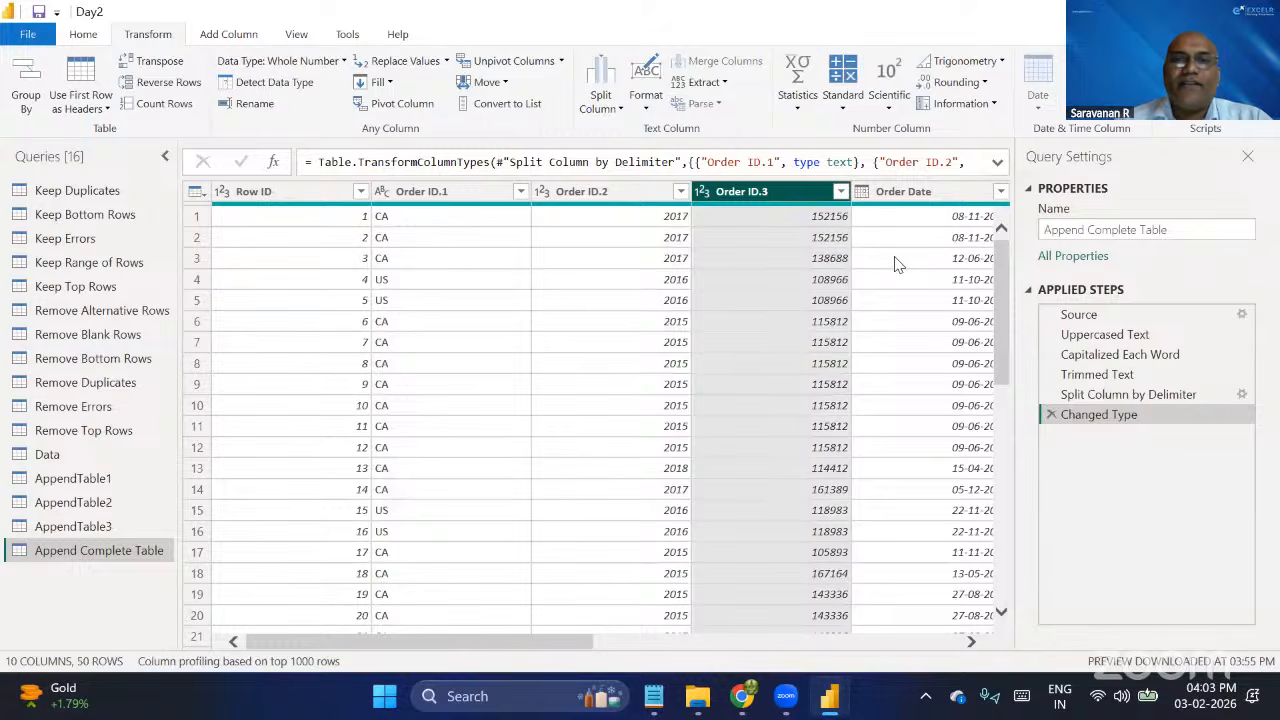
left_click(1050, 414)
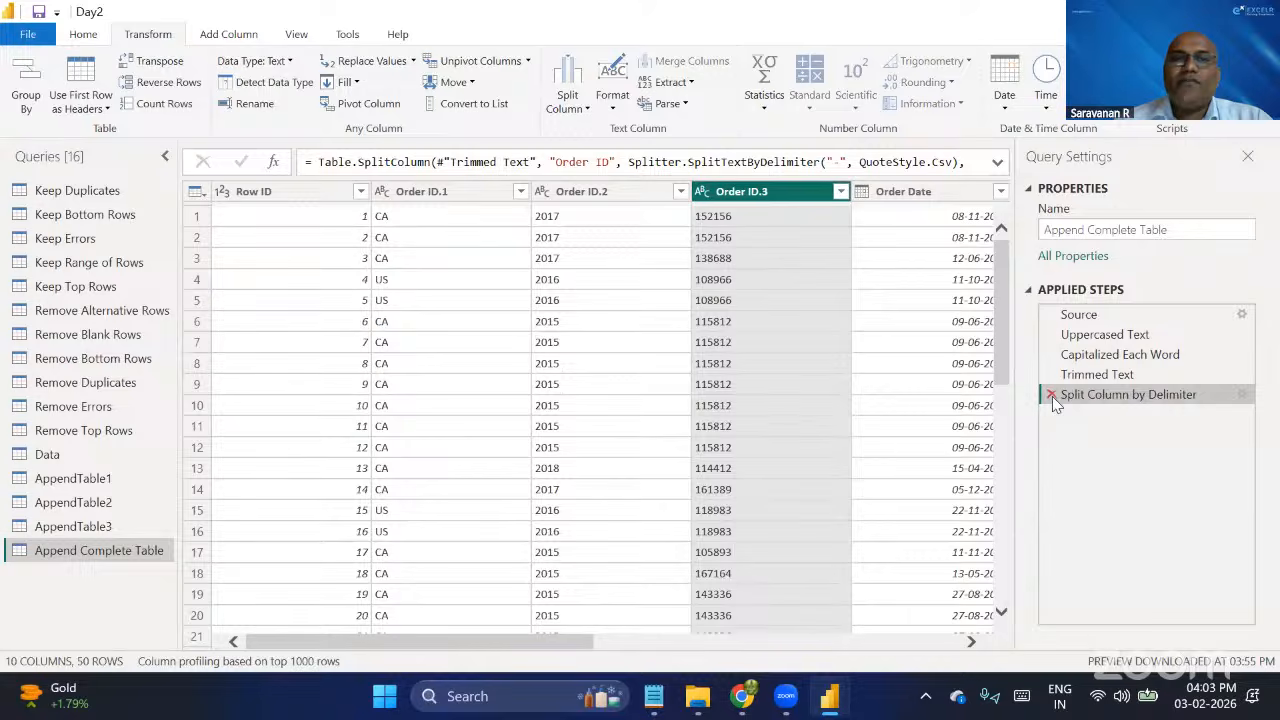
left_click(1052, 396)
Split Order ID at each hyphen again and delete the resulting type change and split steps.
left_click(420, 198)
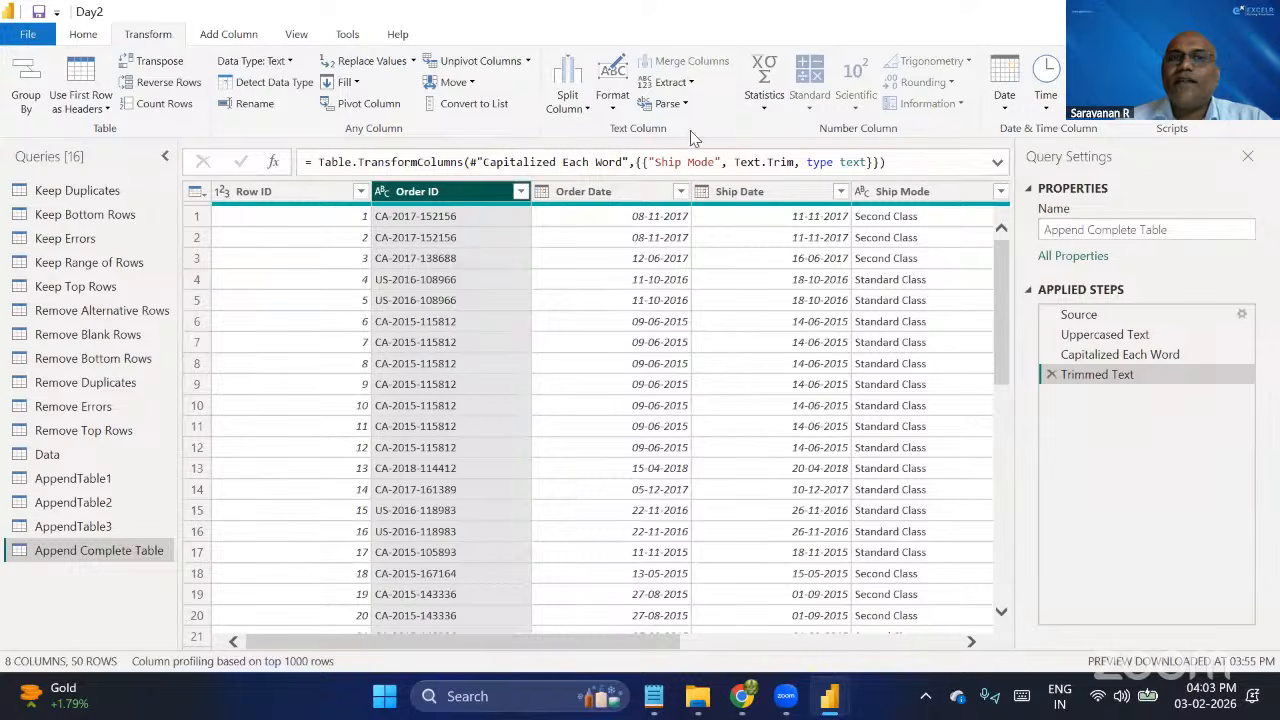
left_click(600, 110)
left_click(575, 105)
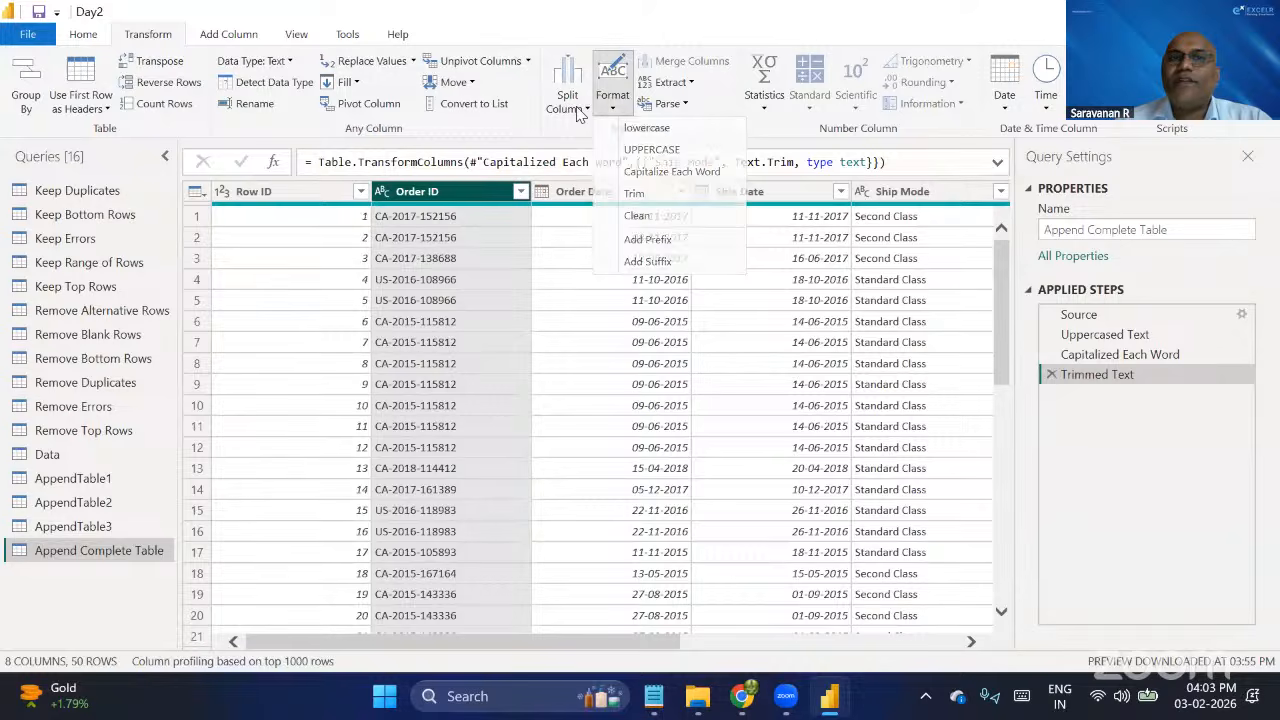
left_click(605, 128)
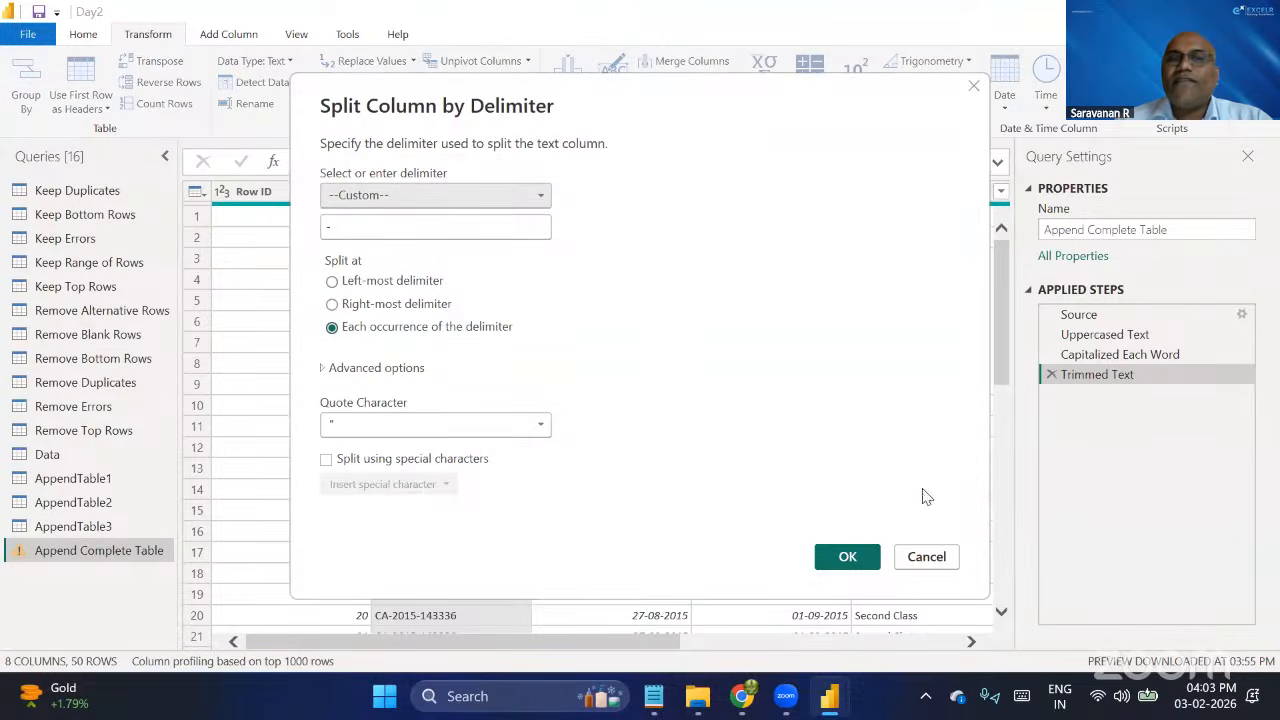
left_click(848, 557)
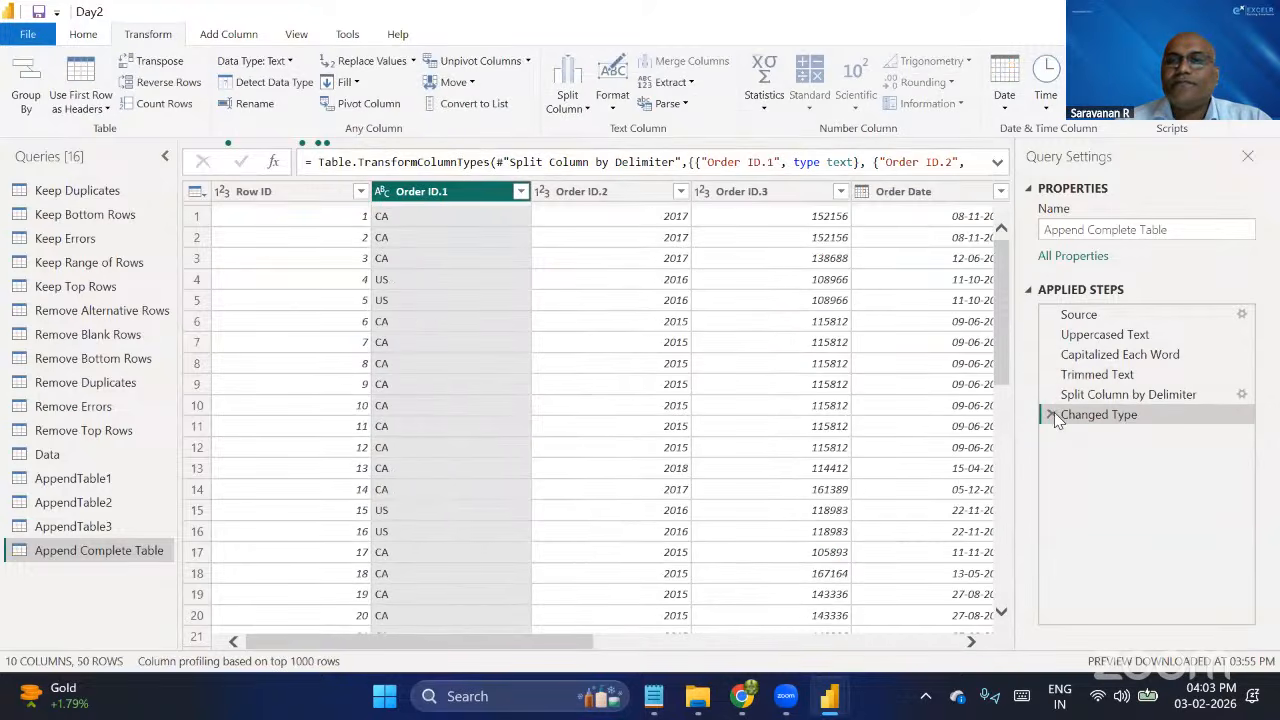
left_click(1052, 413)
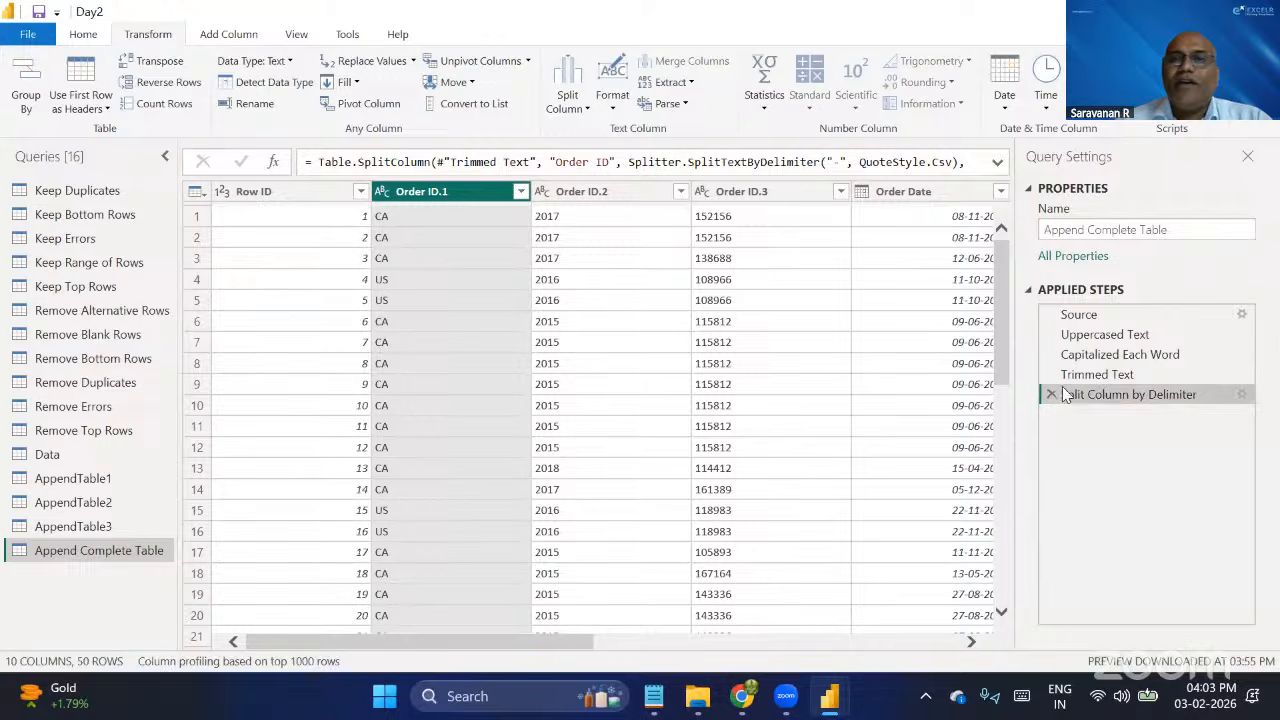
left_click(1048, 394)
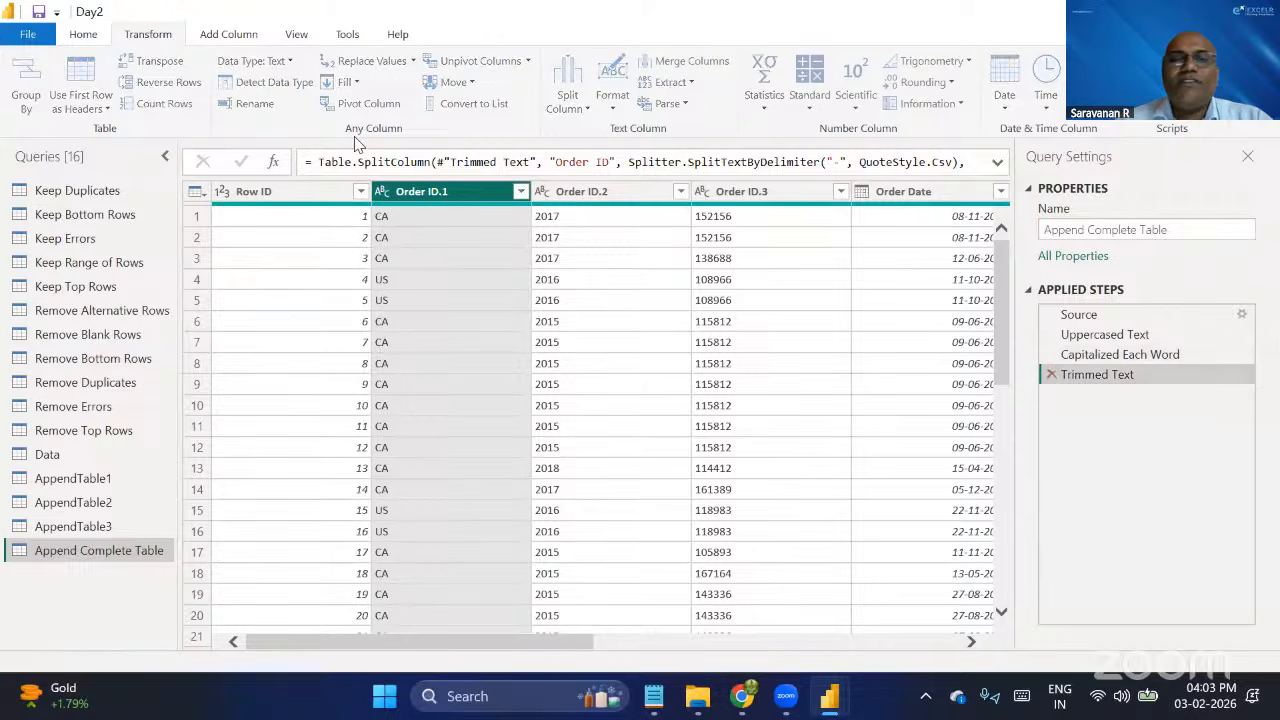
Add a new column extracting the text before the "-" delimiter from Order ID.
left_click(213, 36)
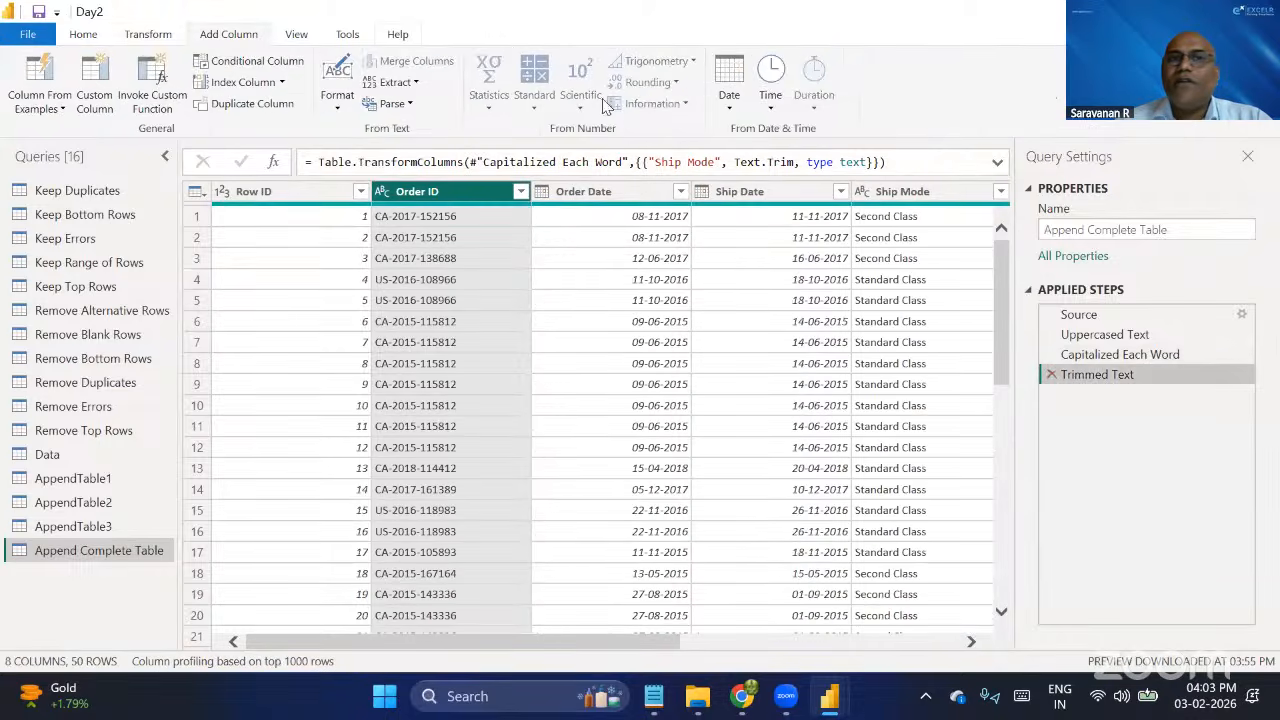
left_click(404, 84)
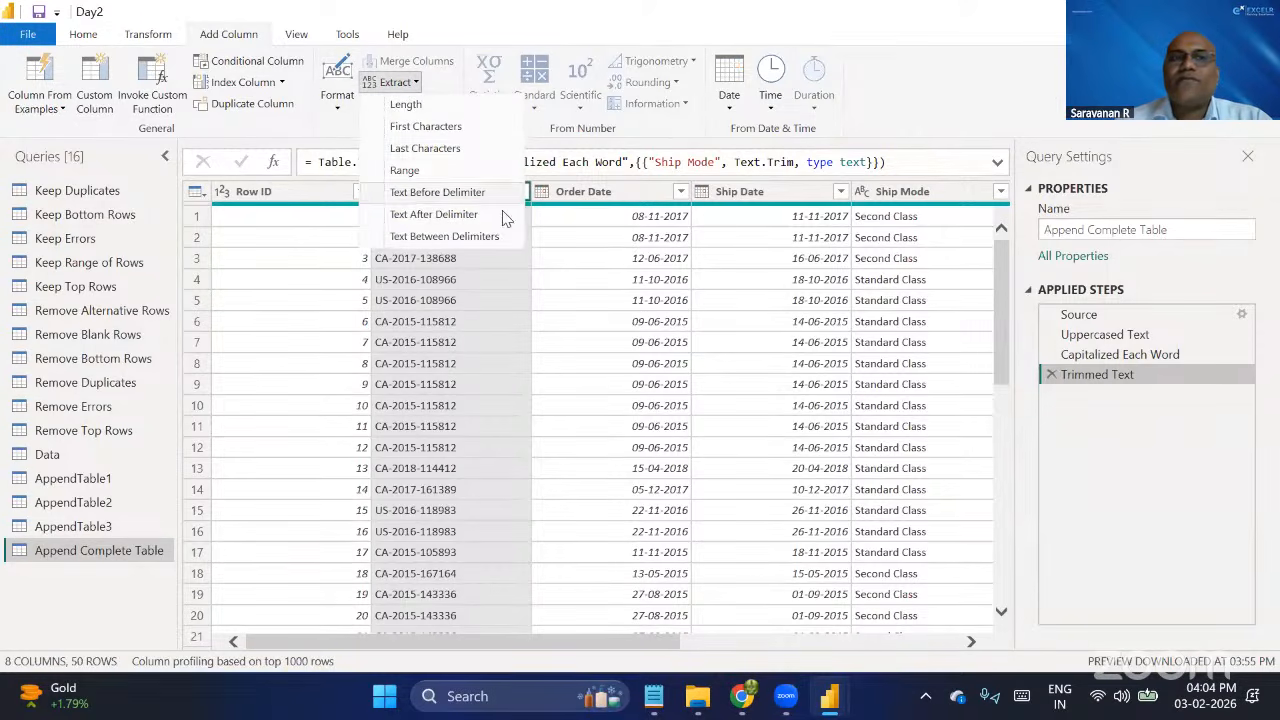
left_click(448, 200)
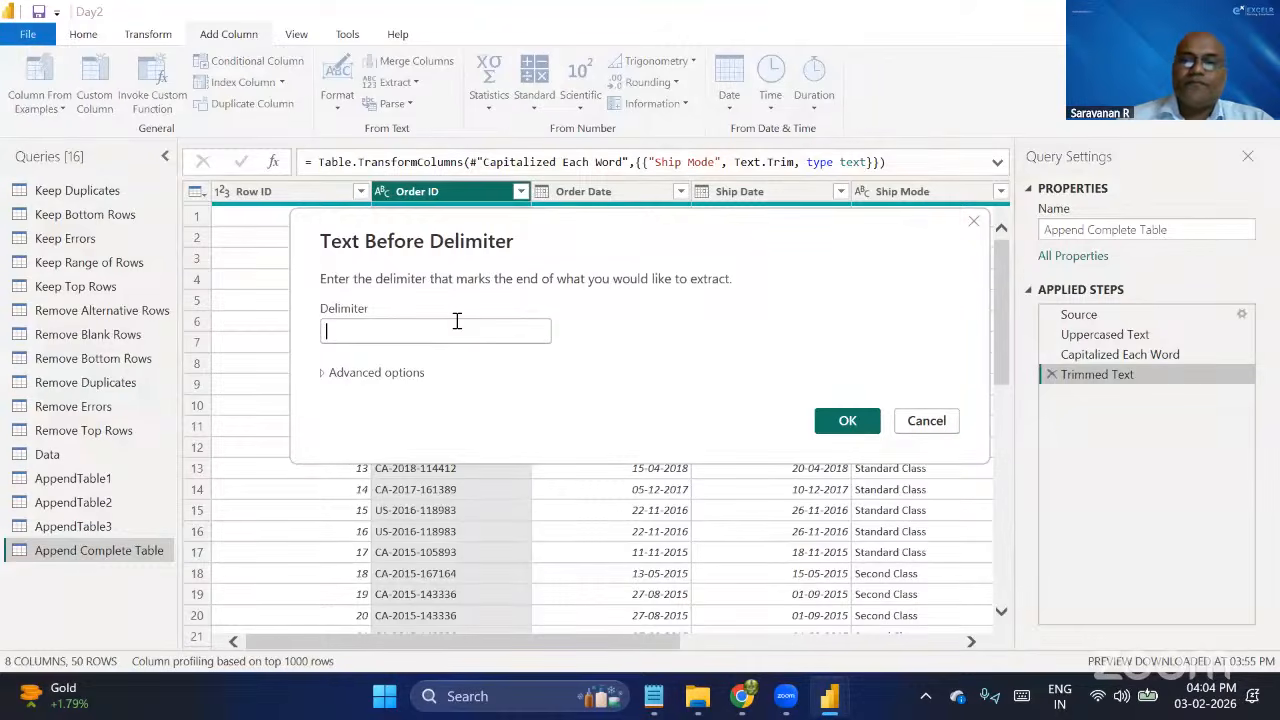
left_click(457, 322)
type("-")
left_click(847, 423)
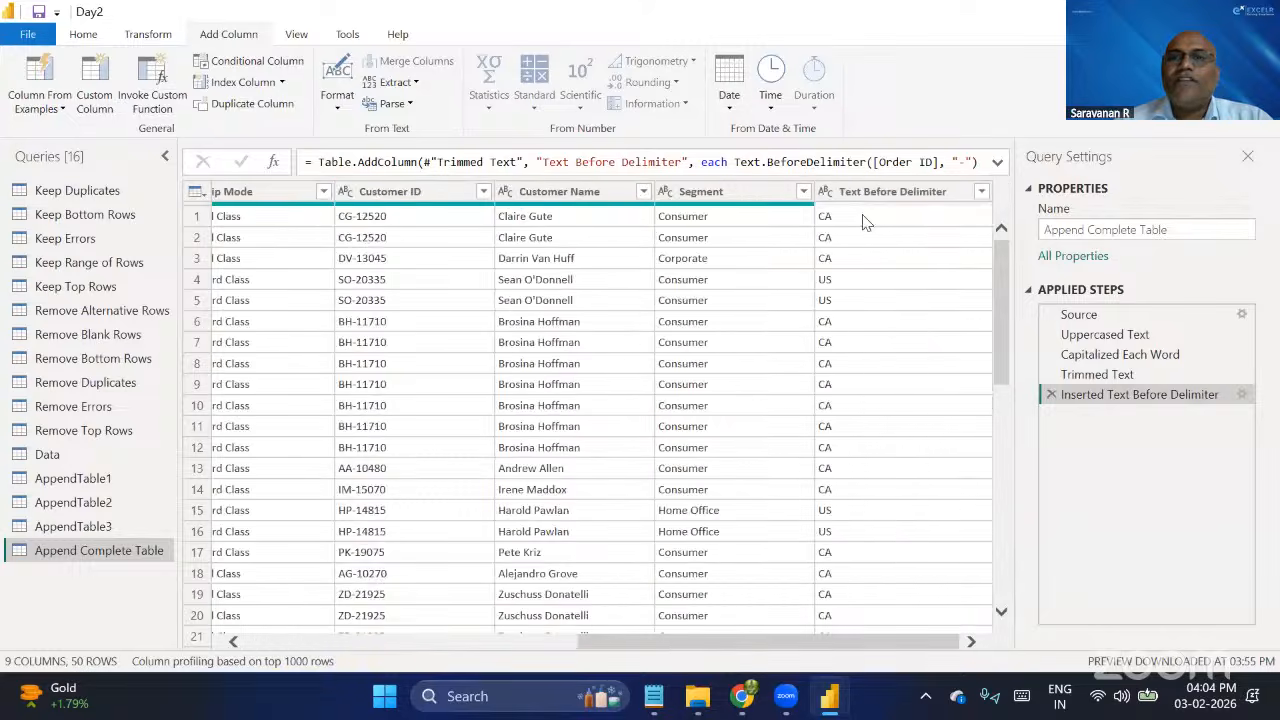
Select the added Text Before Delimiter column and remove its applied step from the query.
left_click_drag(900, 191, 930, 198)
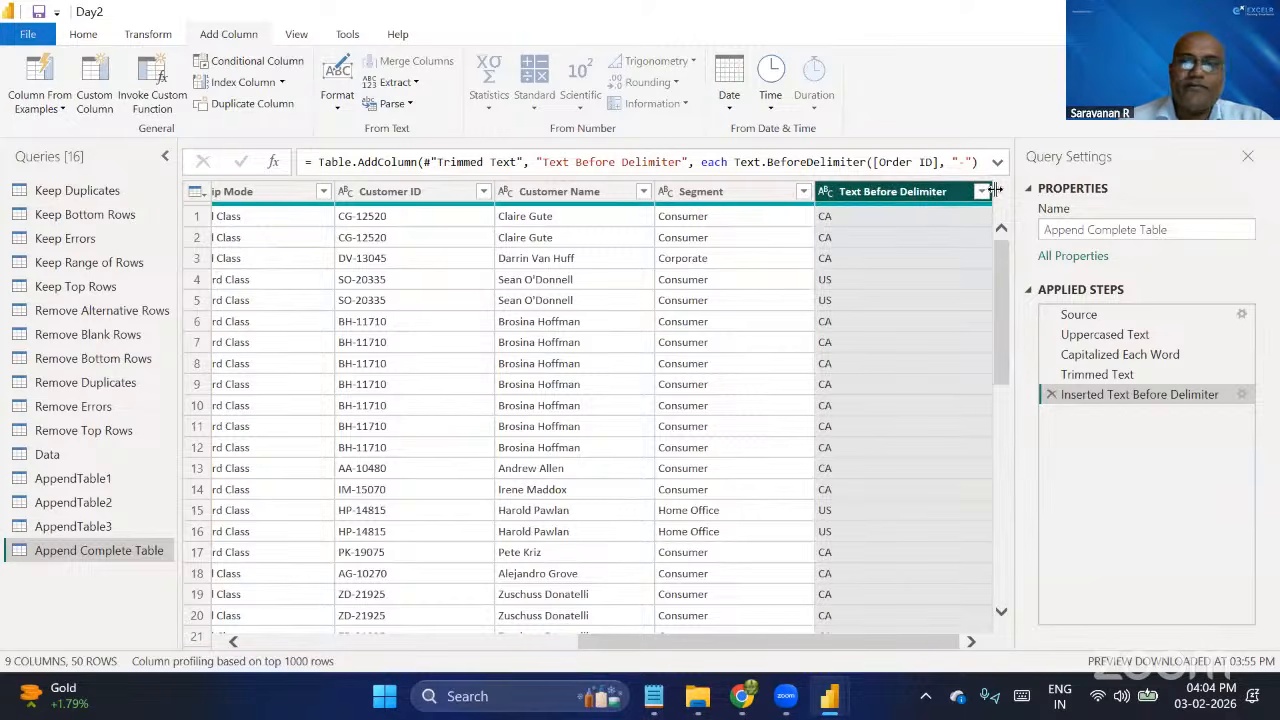
left_click(1051, 394)
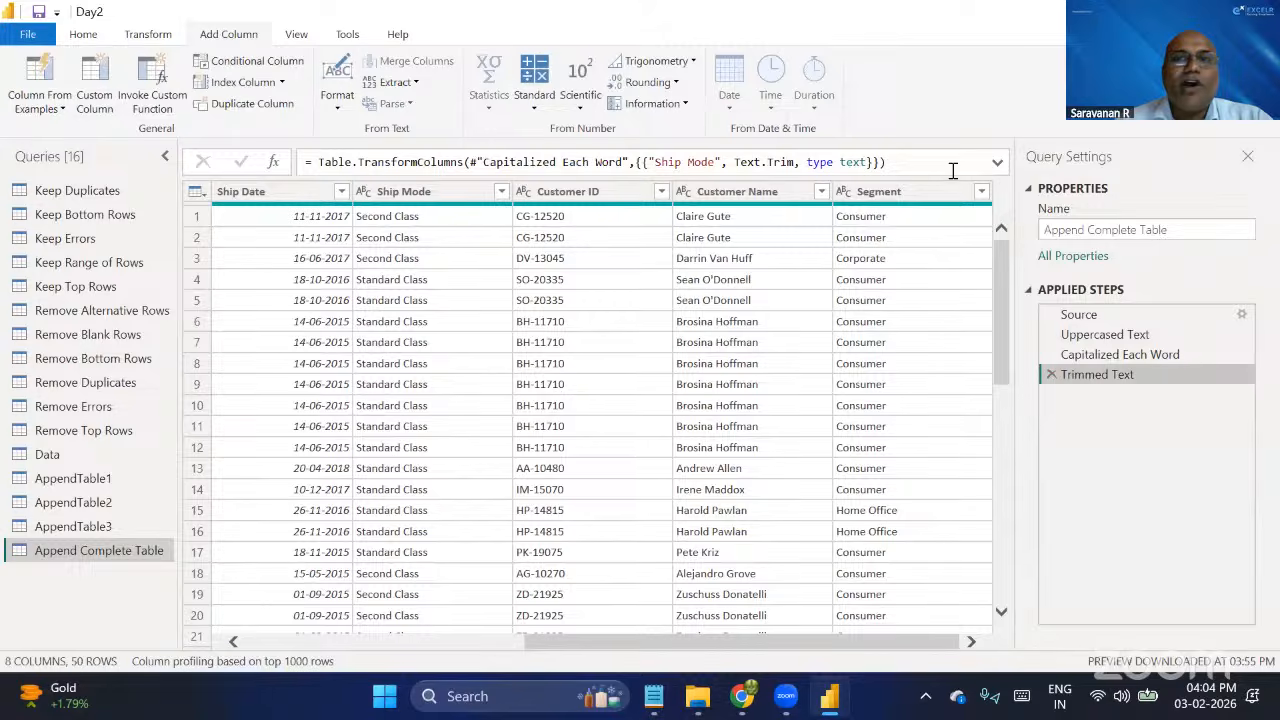
scroll(452, 352, "left", 5)
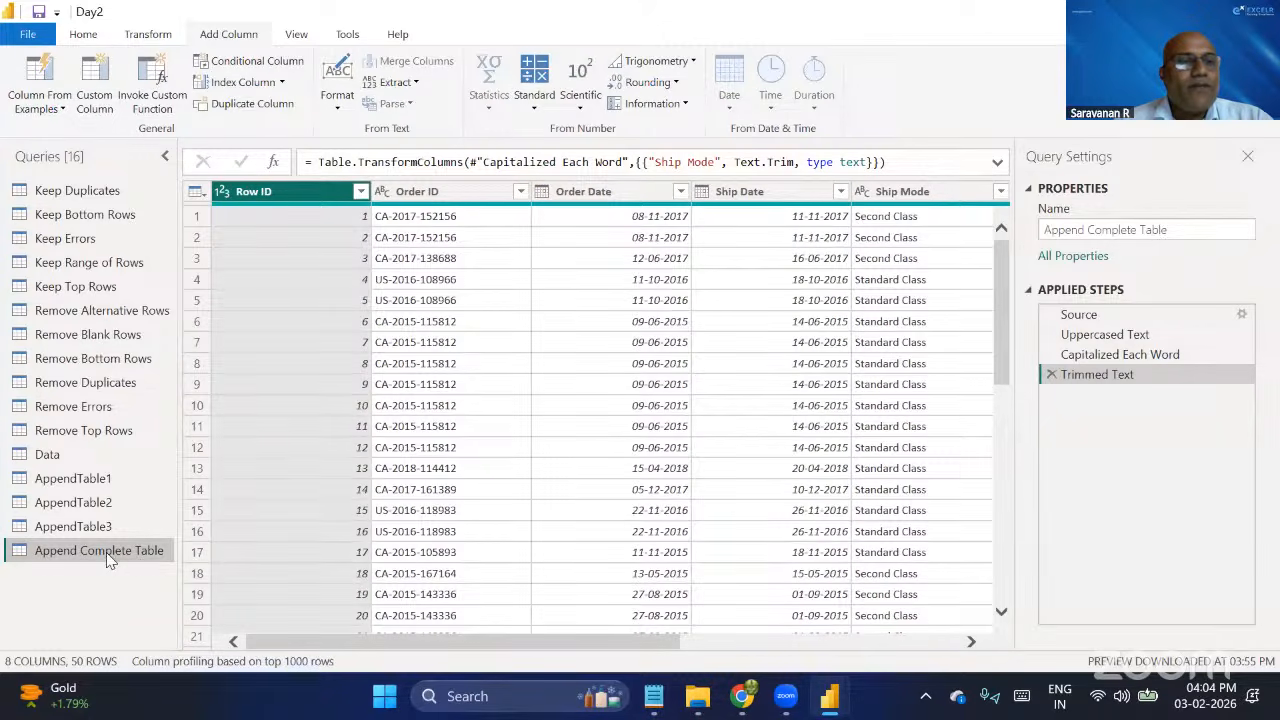
Delete the Append Complete Table query.
right_click(108, 556)
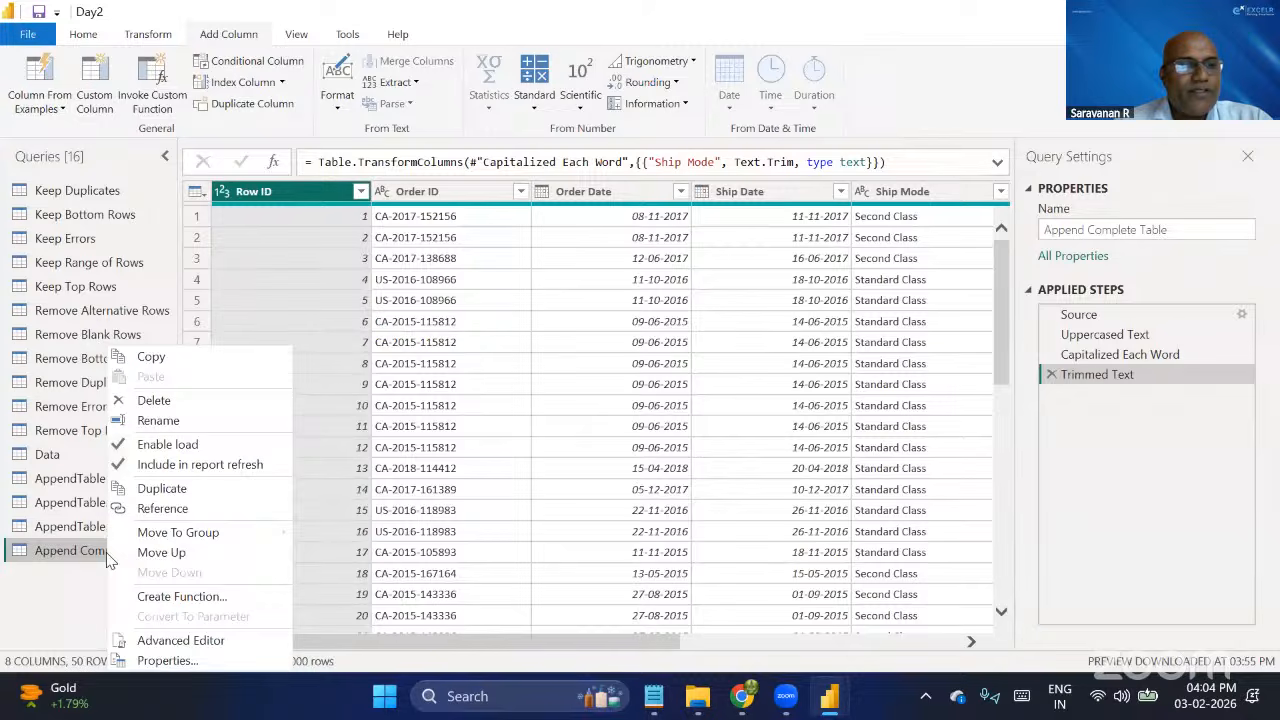
left_click(164, 403)
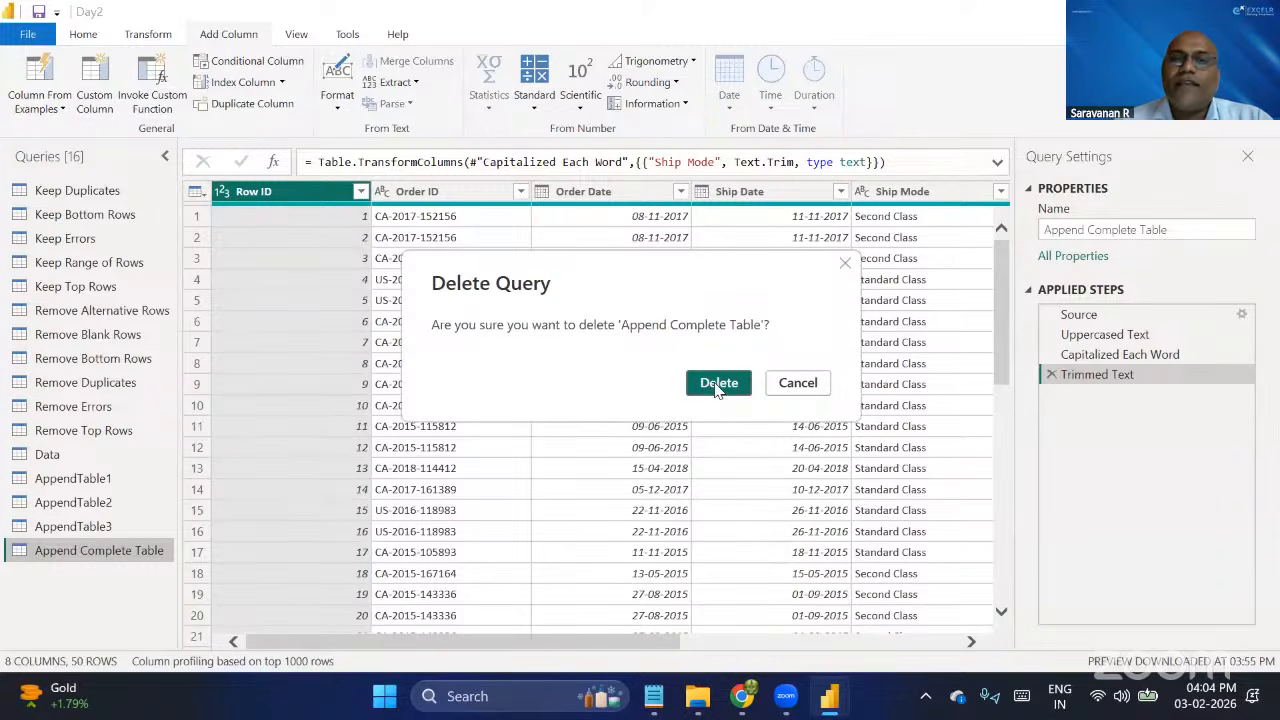
left_click(716, 386)
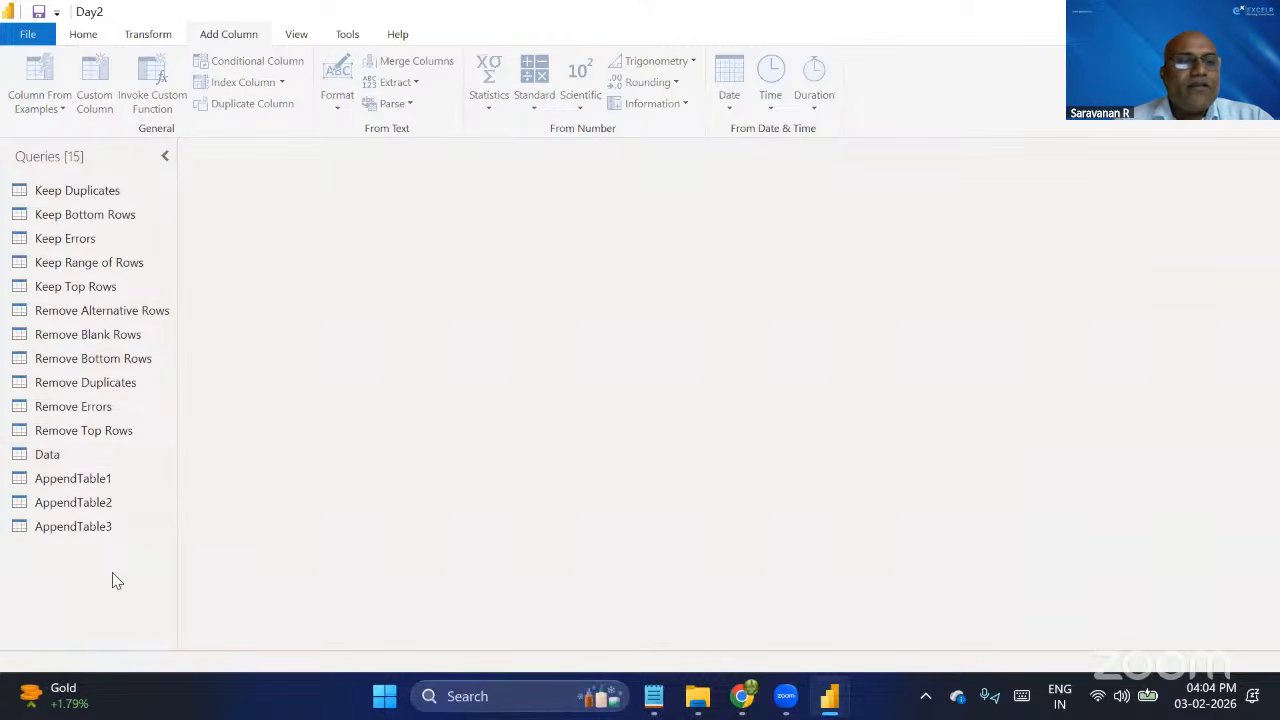
right_click(112, 572)
mouse_move(181, 575)
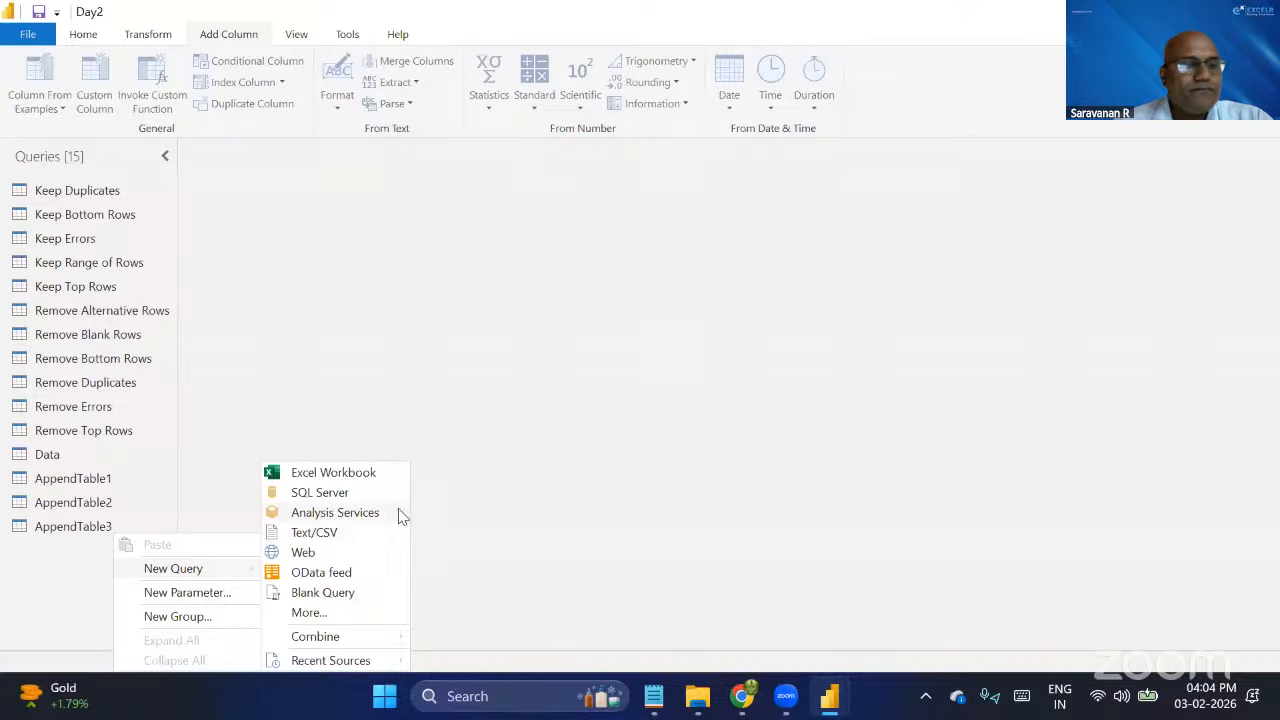
left_click(341, 476)
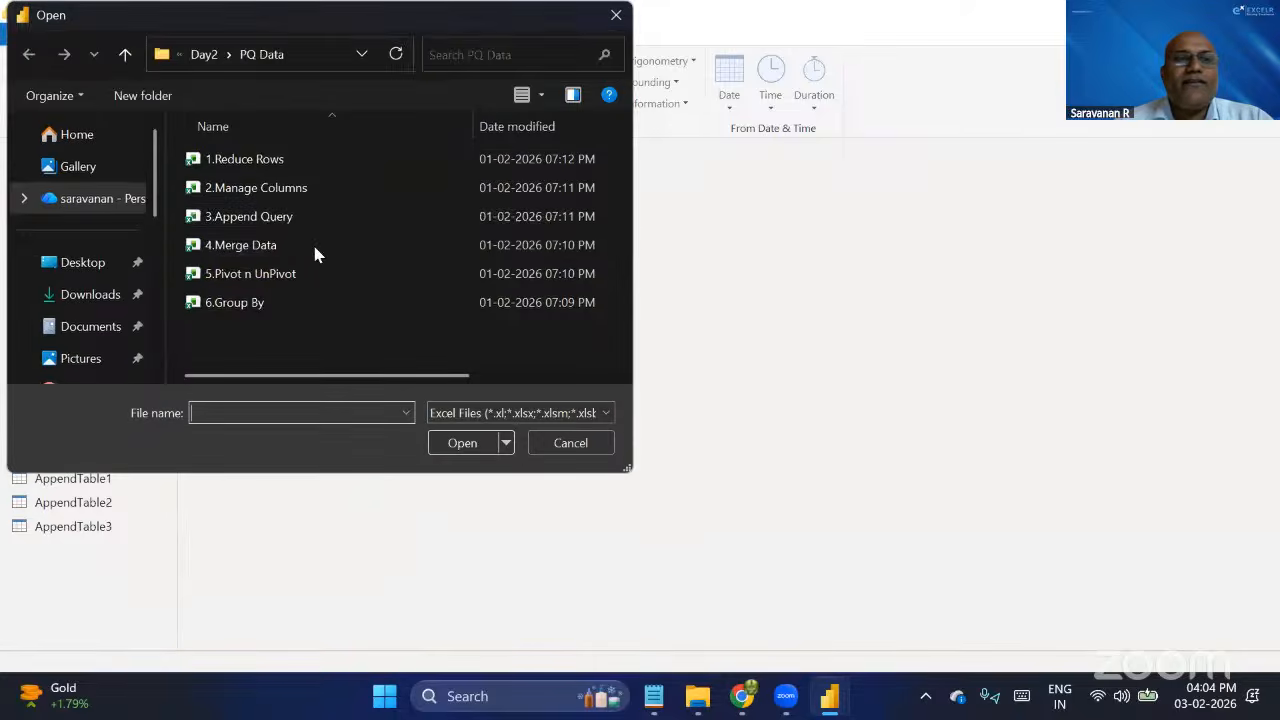
left_click(280, 218)
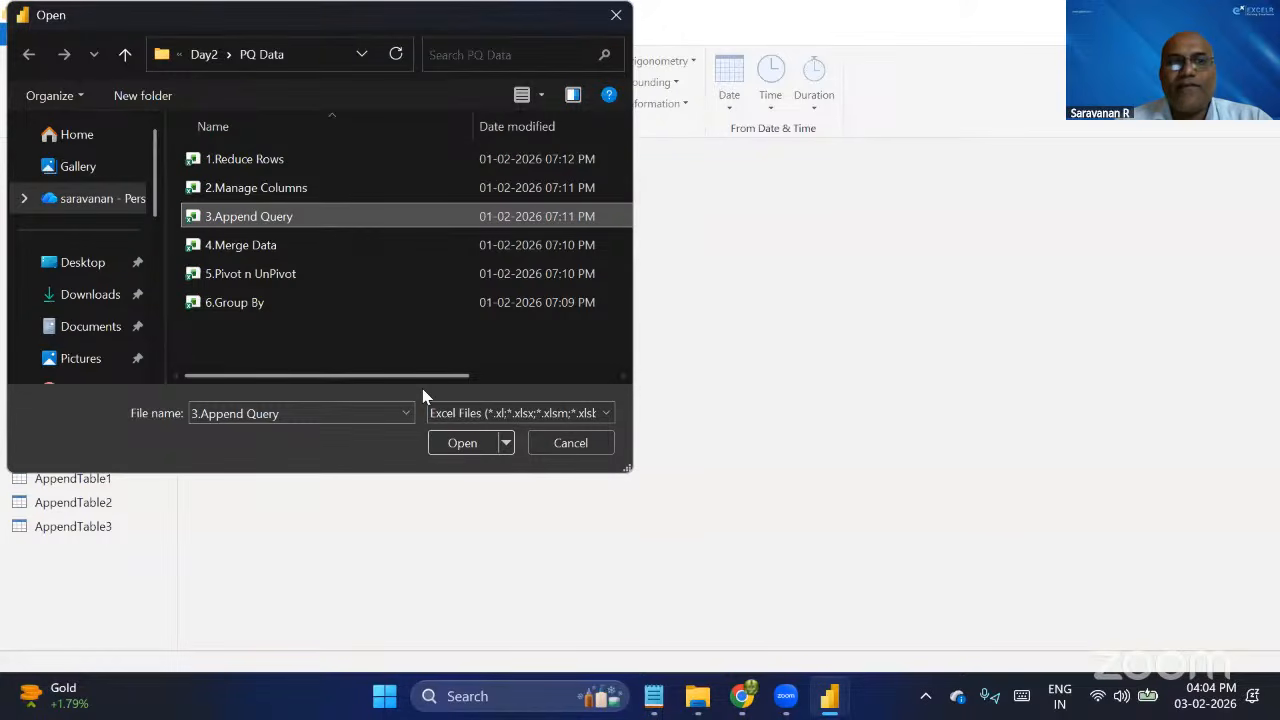
left_click(586, 454)
Append AppendTable1, AppendTable2 and AppendTable3 as a new query using the three or more tables option.
left_click(104, 479)
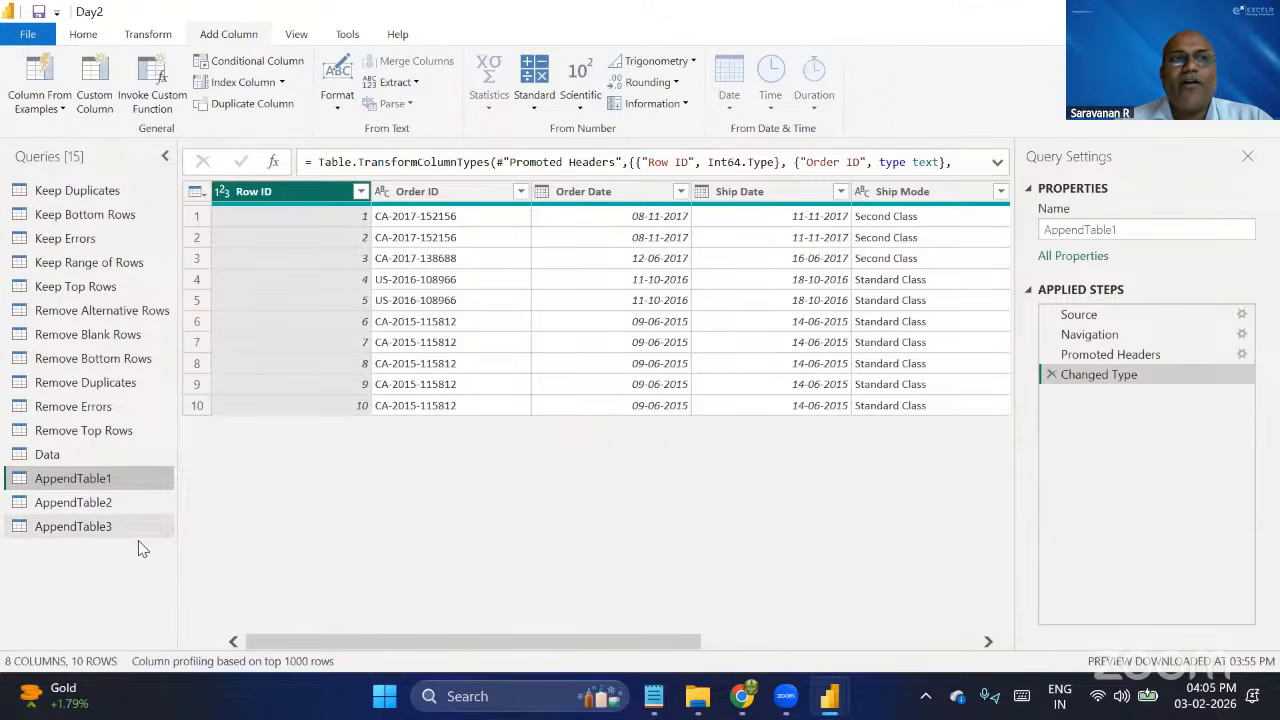
left_click(83, 35)
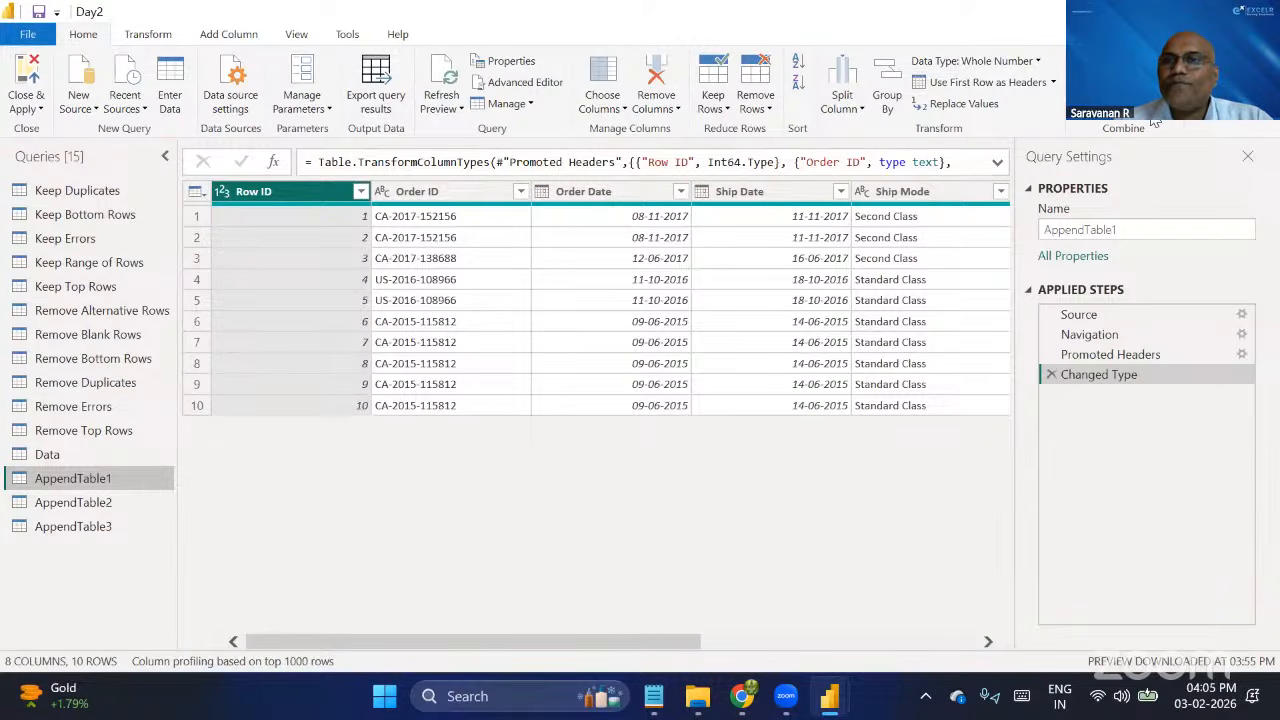
left_click(1173, 83)
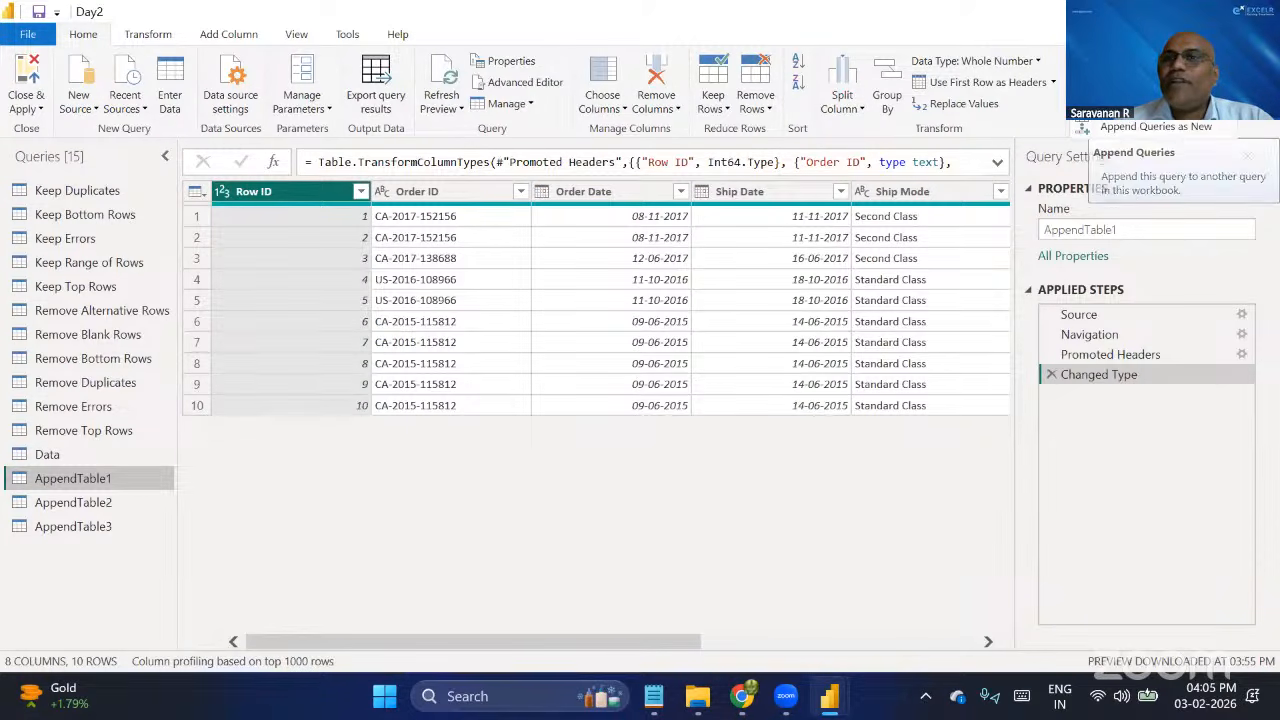
left_click(1154, 134)
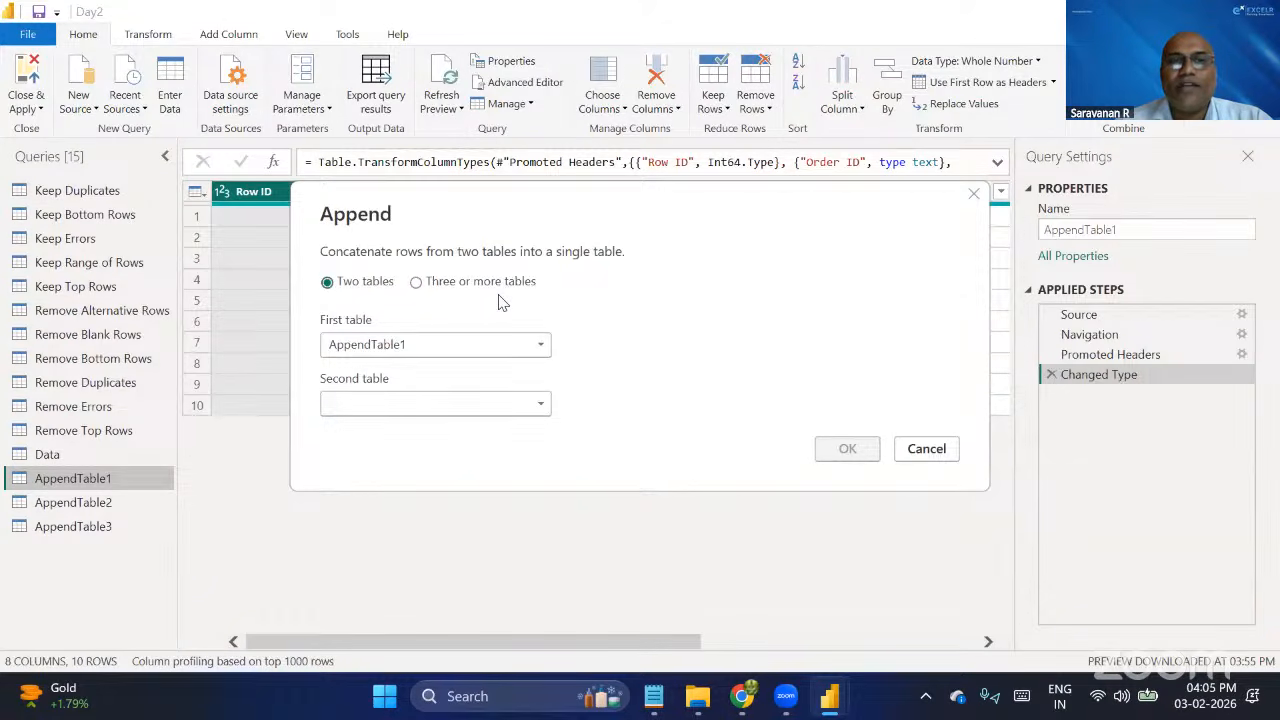
left_click(448, 283)
scroll(466, 497, "down", 2)
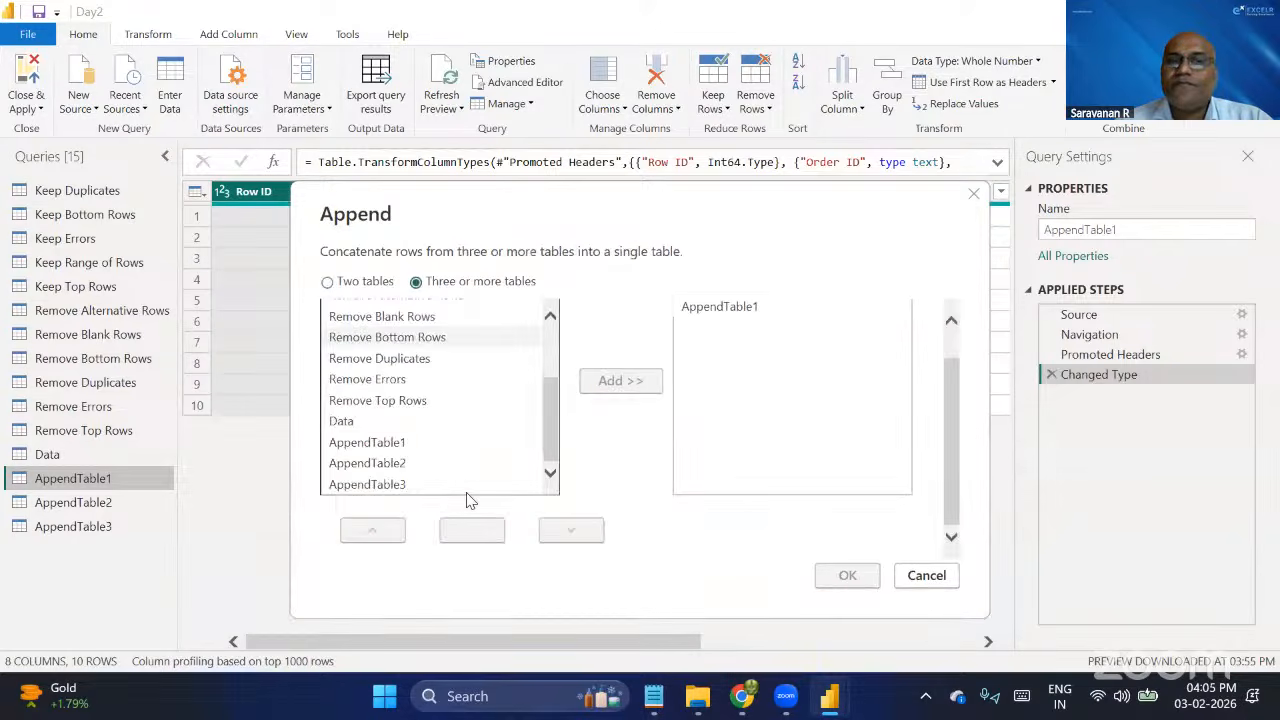
left_click(374, 463)
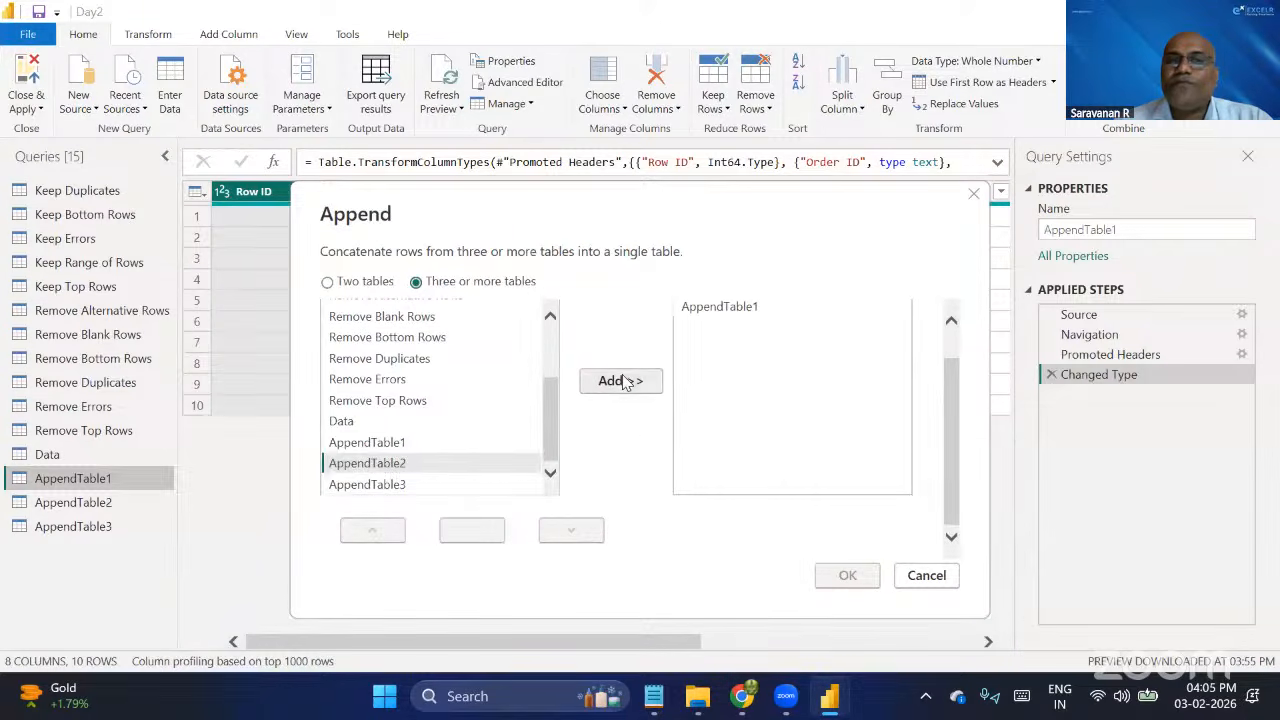
left_click(623, 383)
left_click(414, 485)
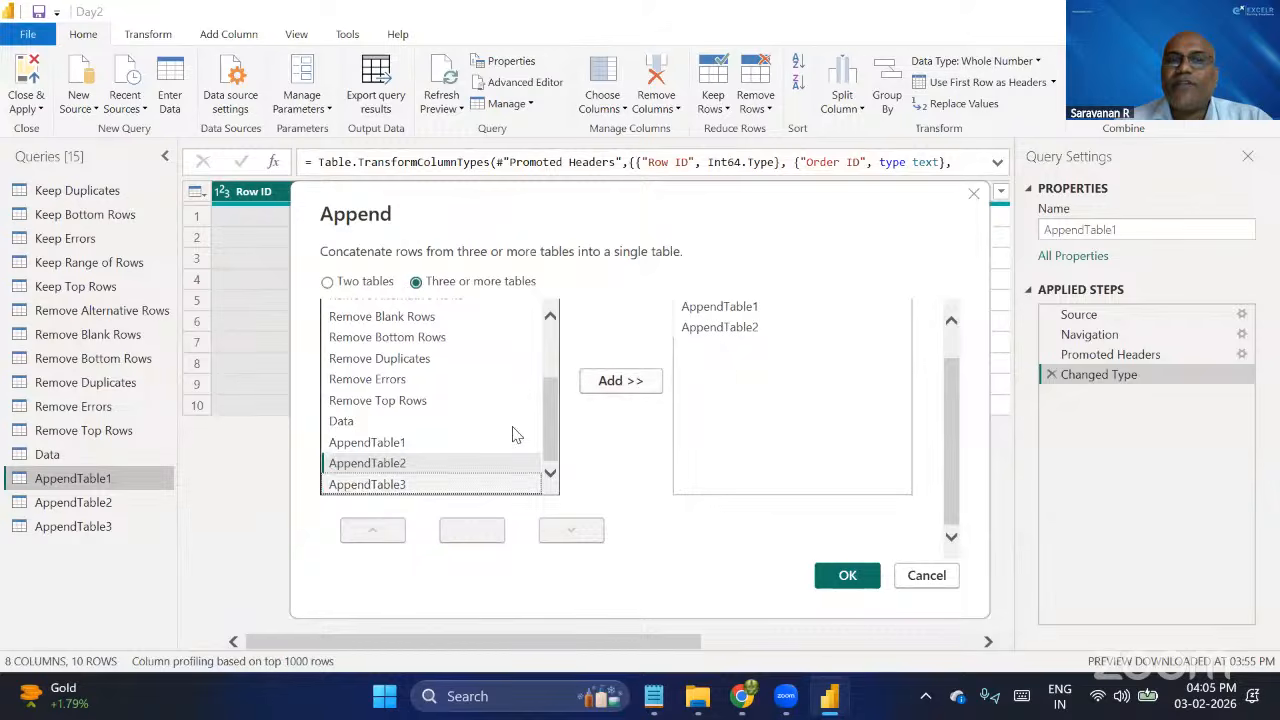
left_click(619, 383)
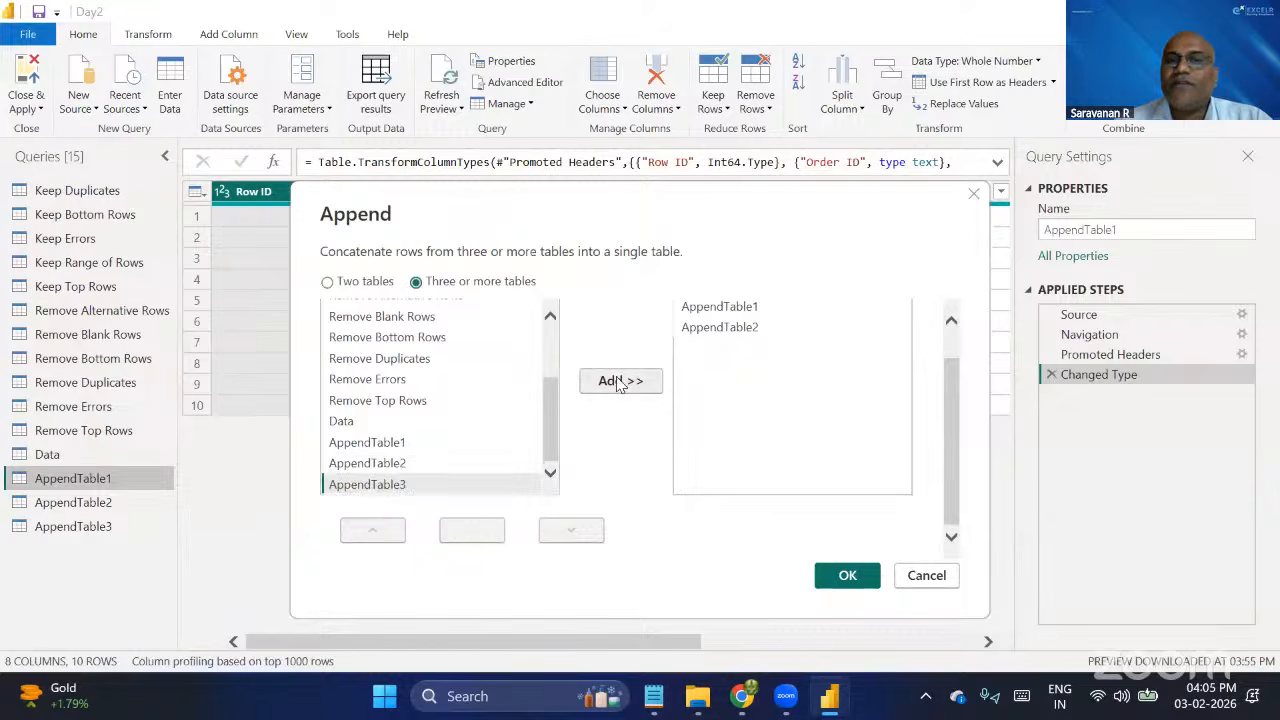
left_click(847, 577)
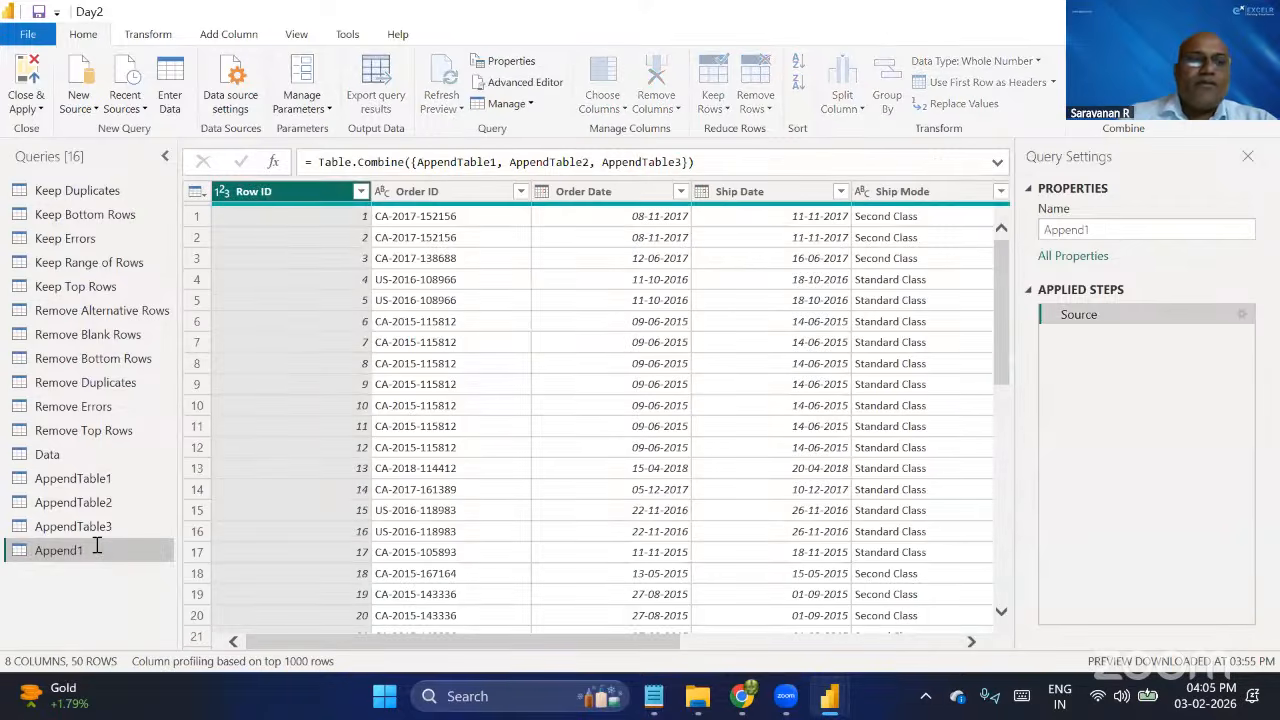
Rename the new appended query as Complete Data Table.
double_click(97, 545)
type("Complete D")
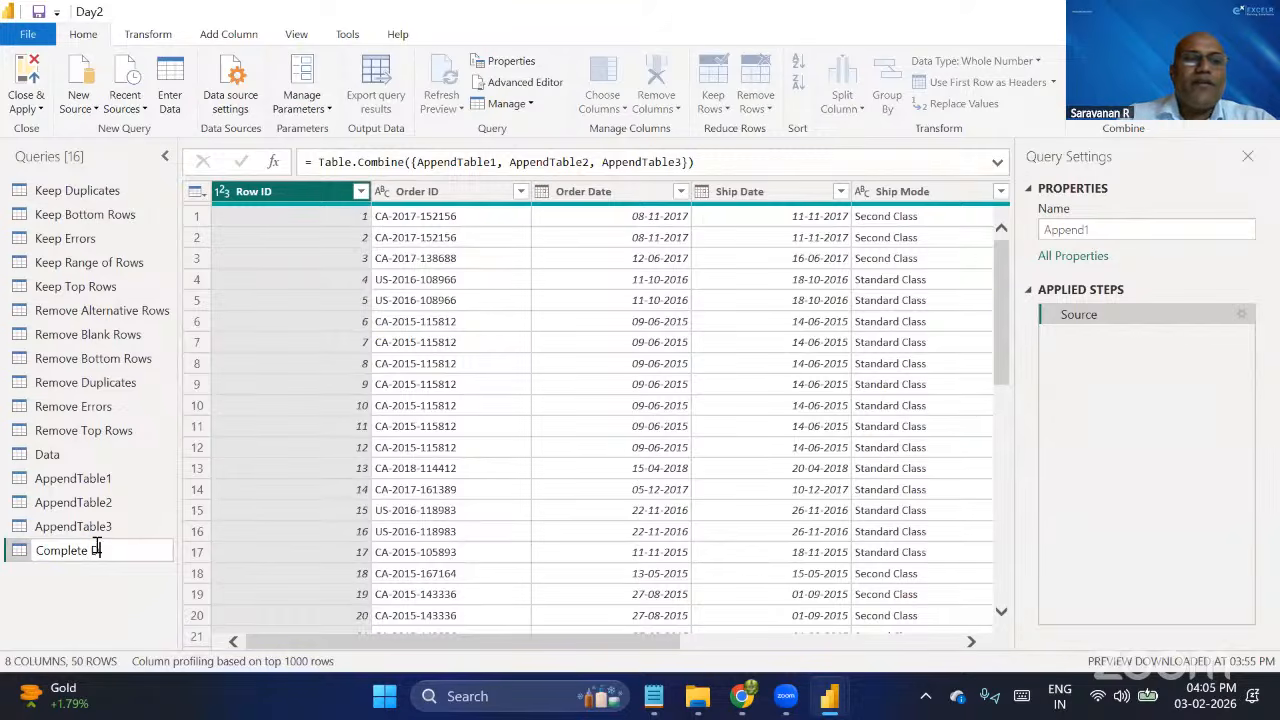
type("ata Tab")
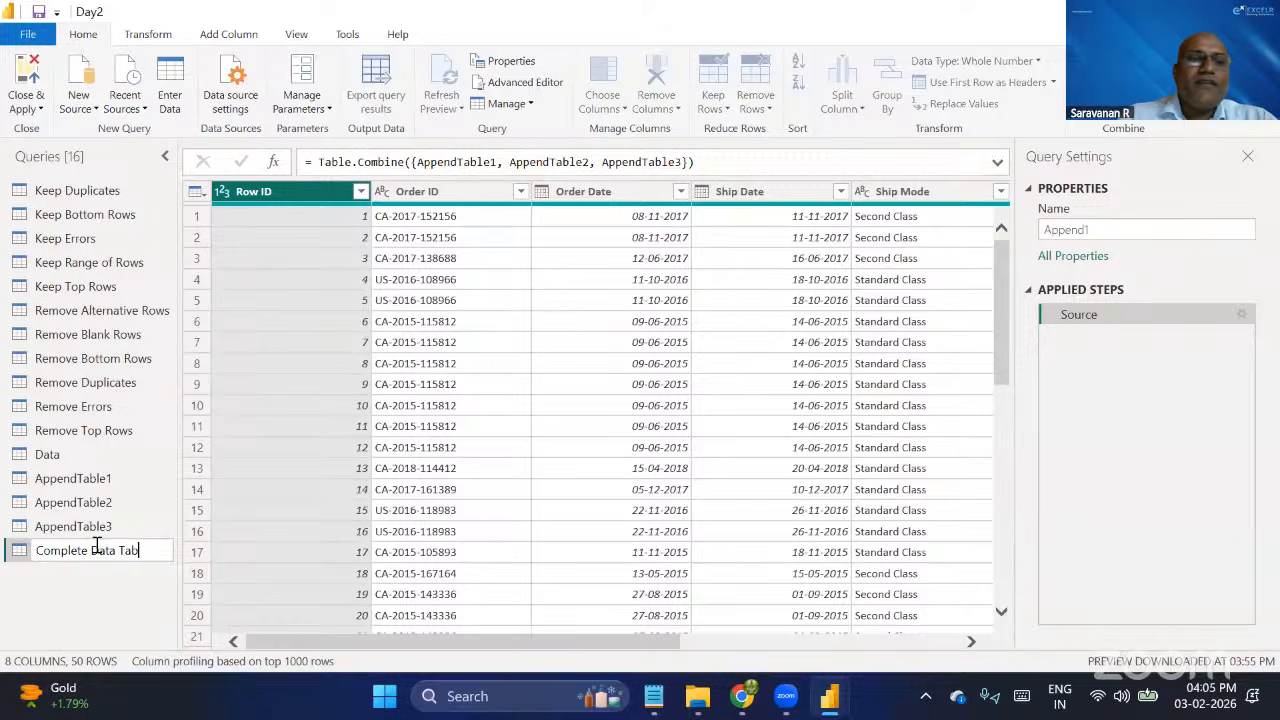
type("le")
key("Return")
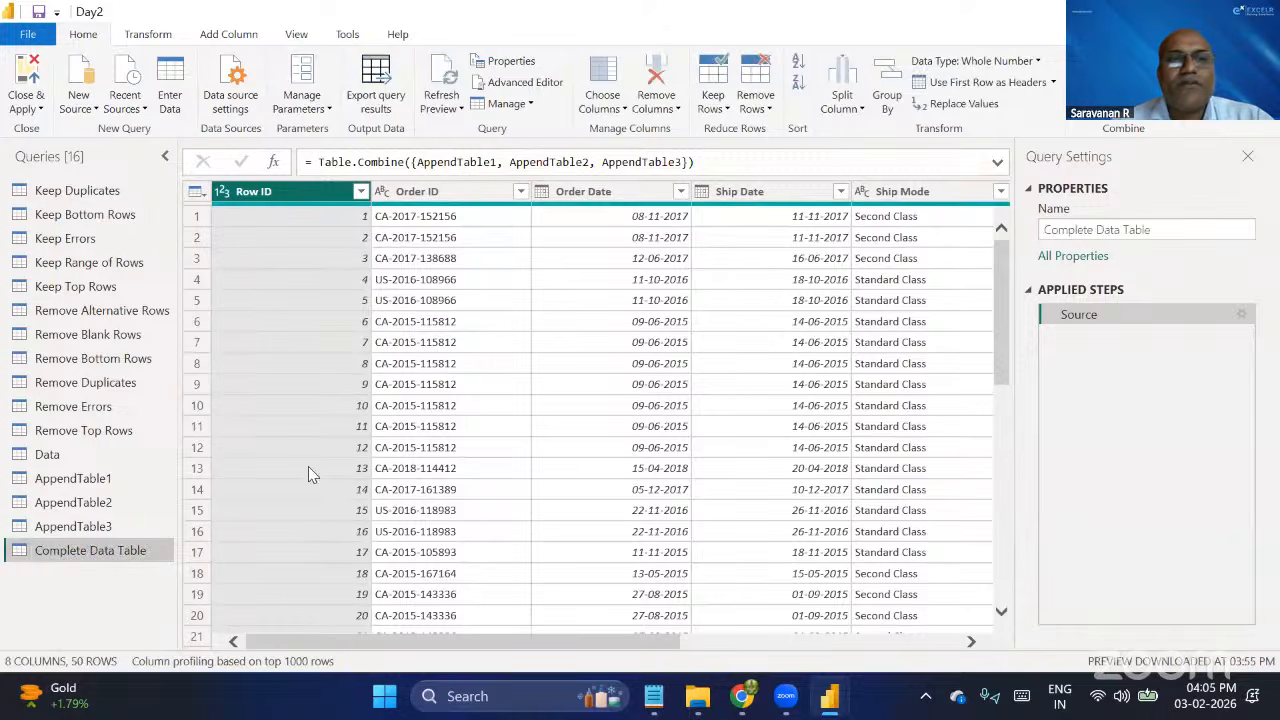
scroll(278, 446, "down", 10)
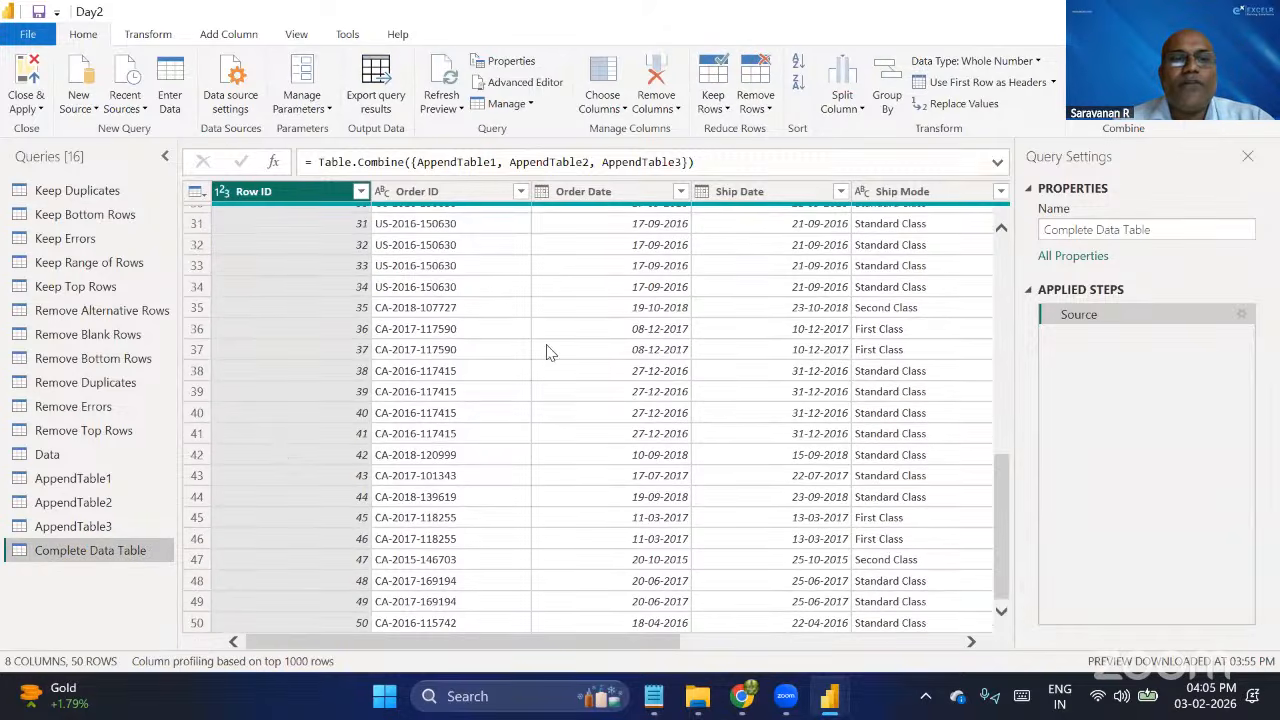
scroll(372, 300, "up", 10)
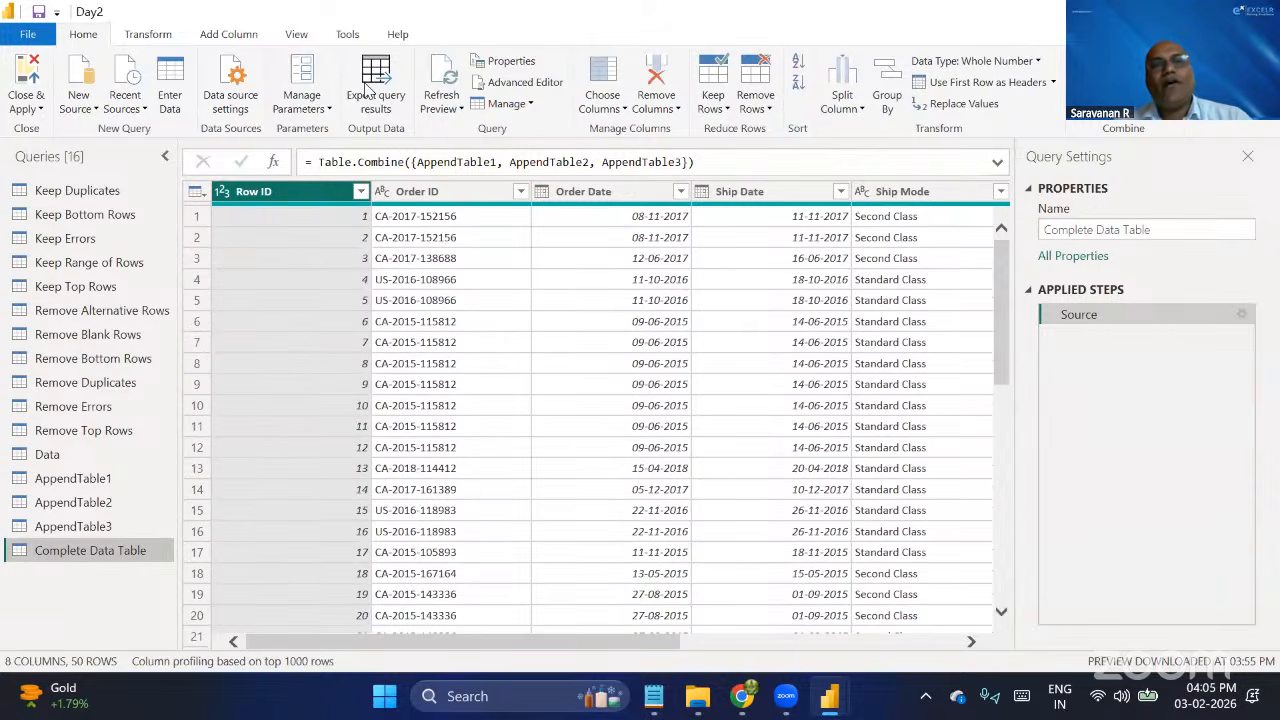
left_click(642, 222)
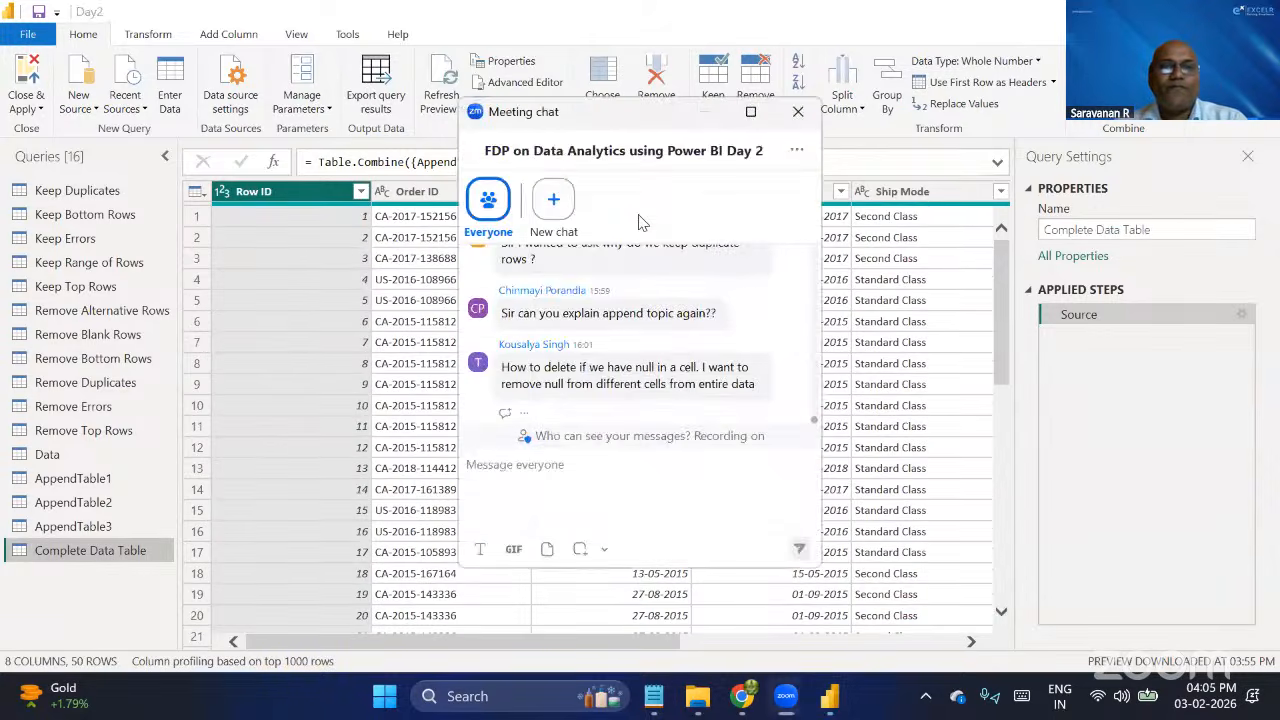
key("alt+h")
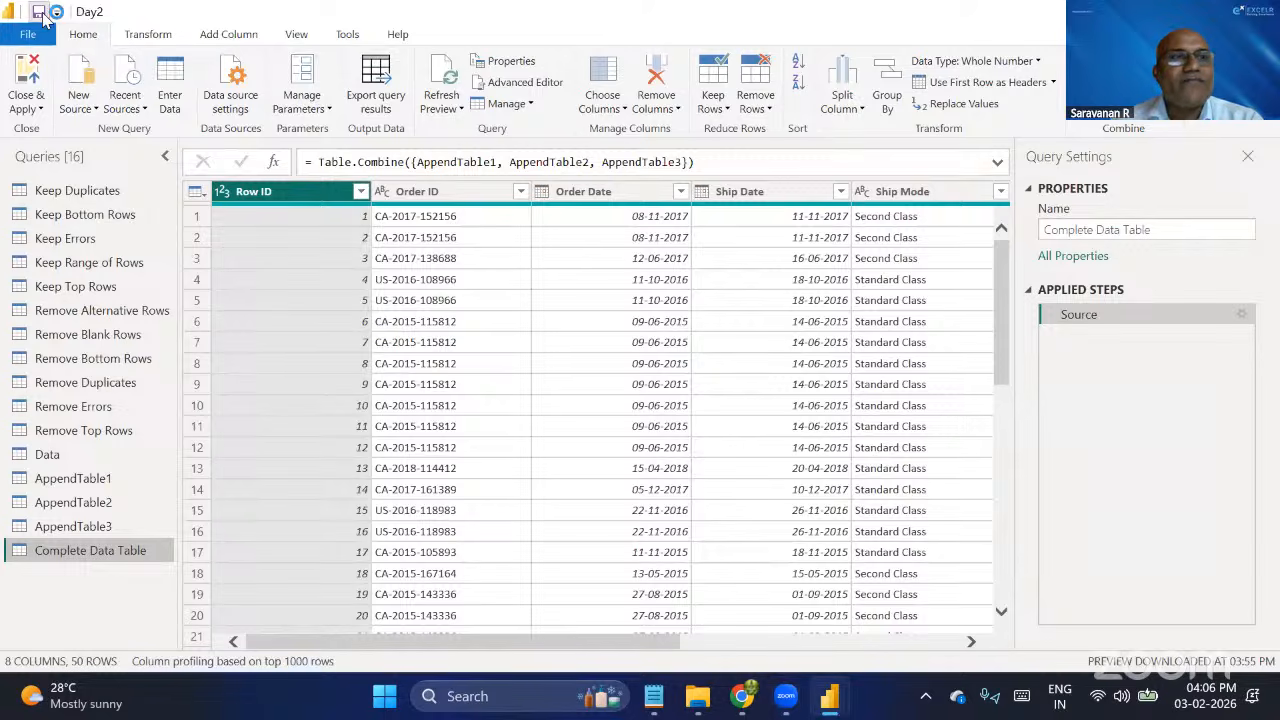
left_click(39, 12)
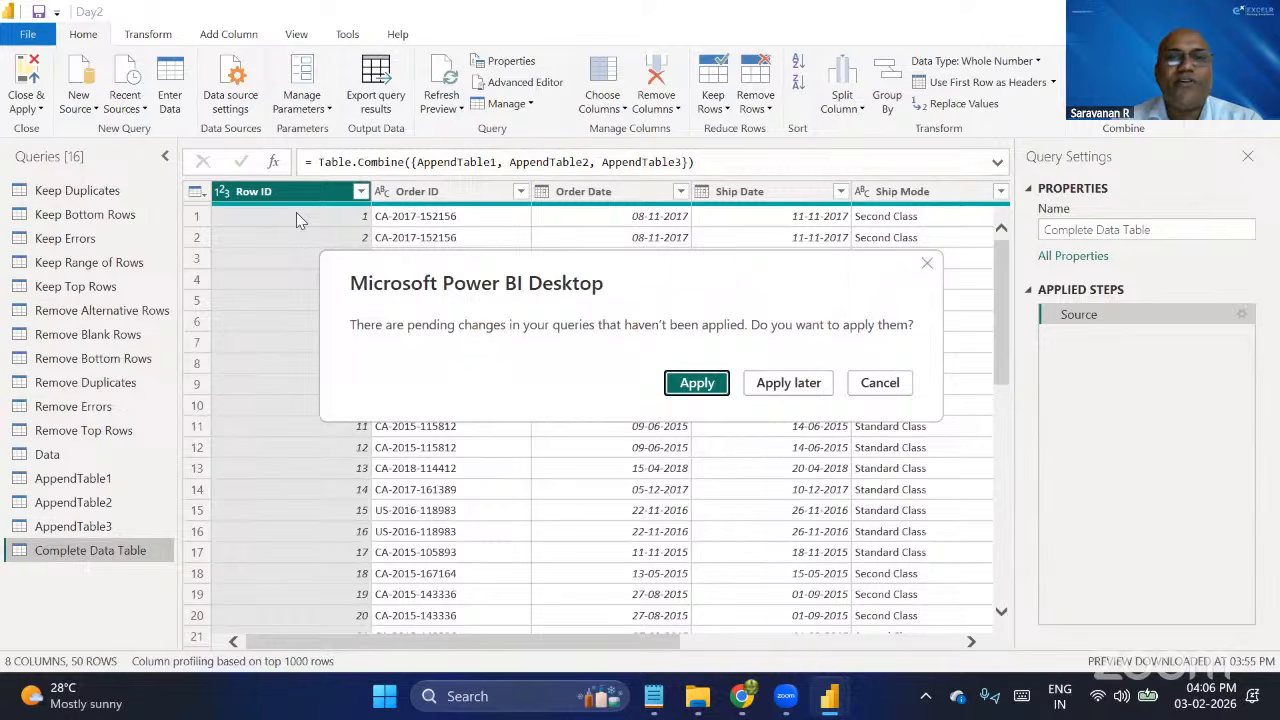
left_click(927, 266)
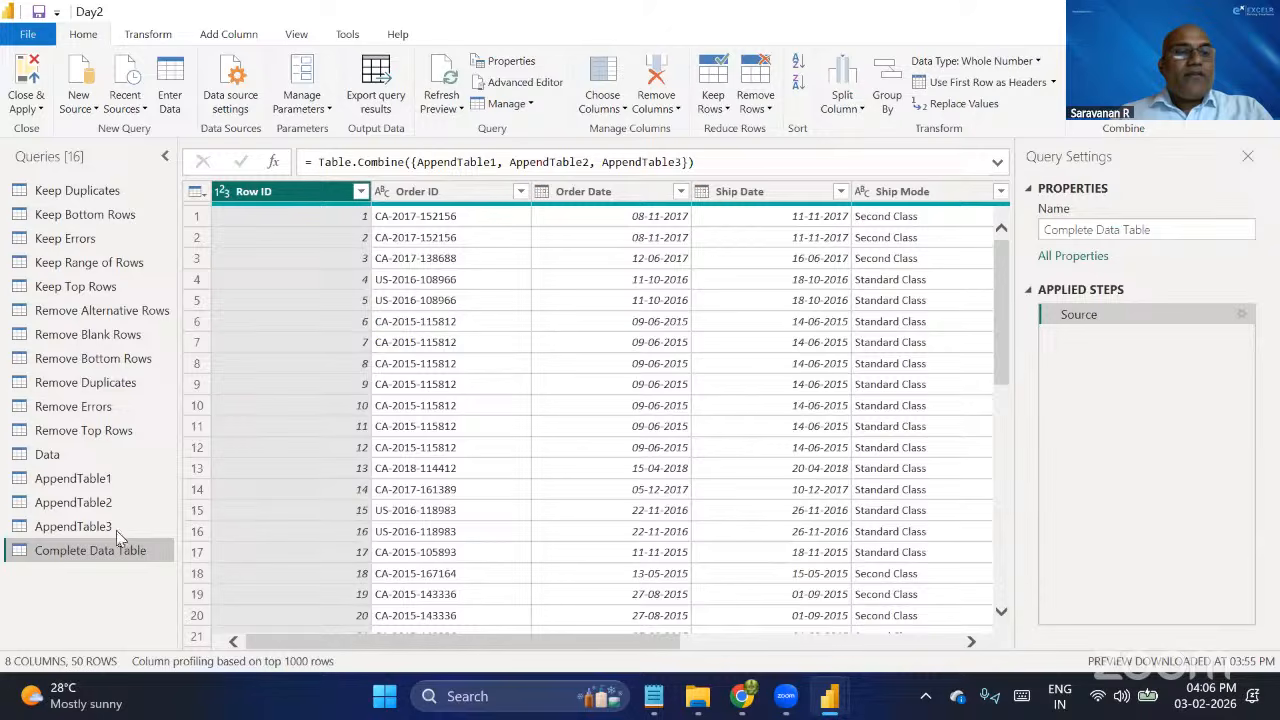
Check the PQ Data folder in File Explorer and start a new Excel Workbook query in Power Query Editor.
key("alt+Tab")
key("alt+Tab")
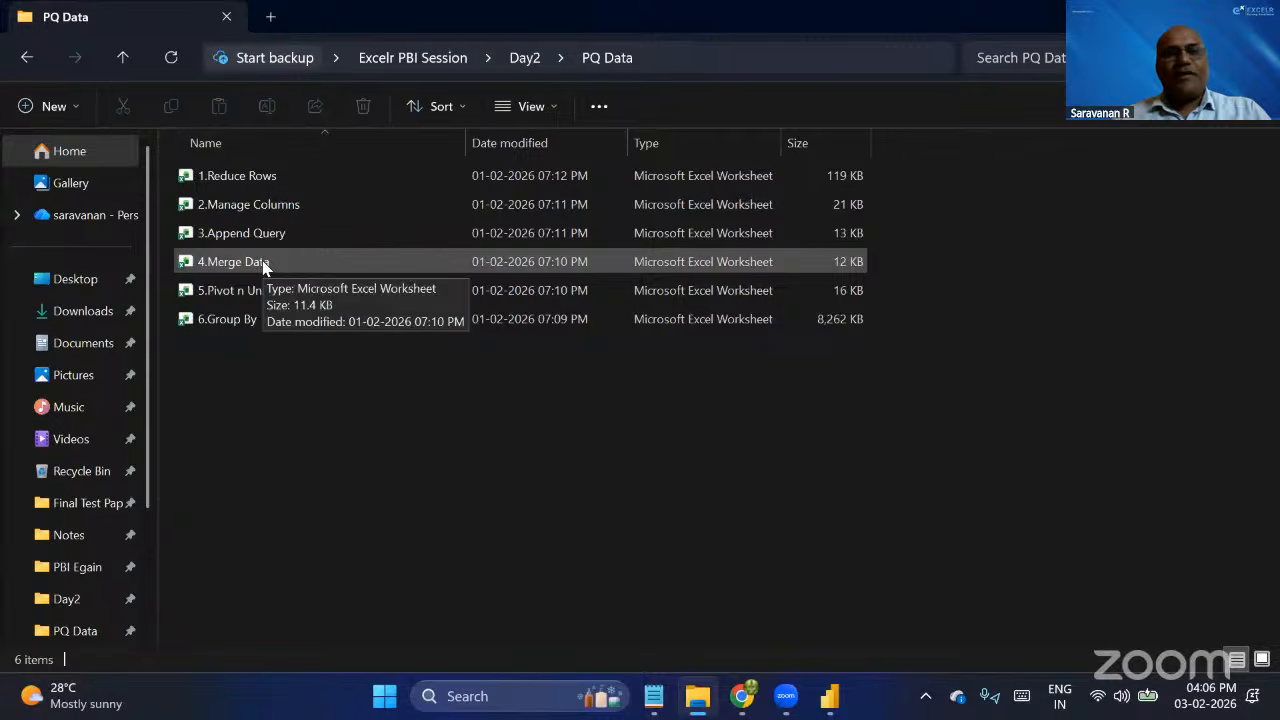
key("alt+Tab")
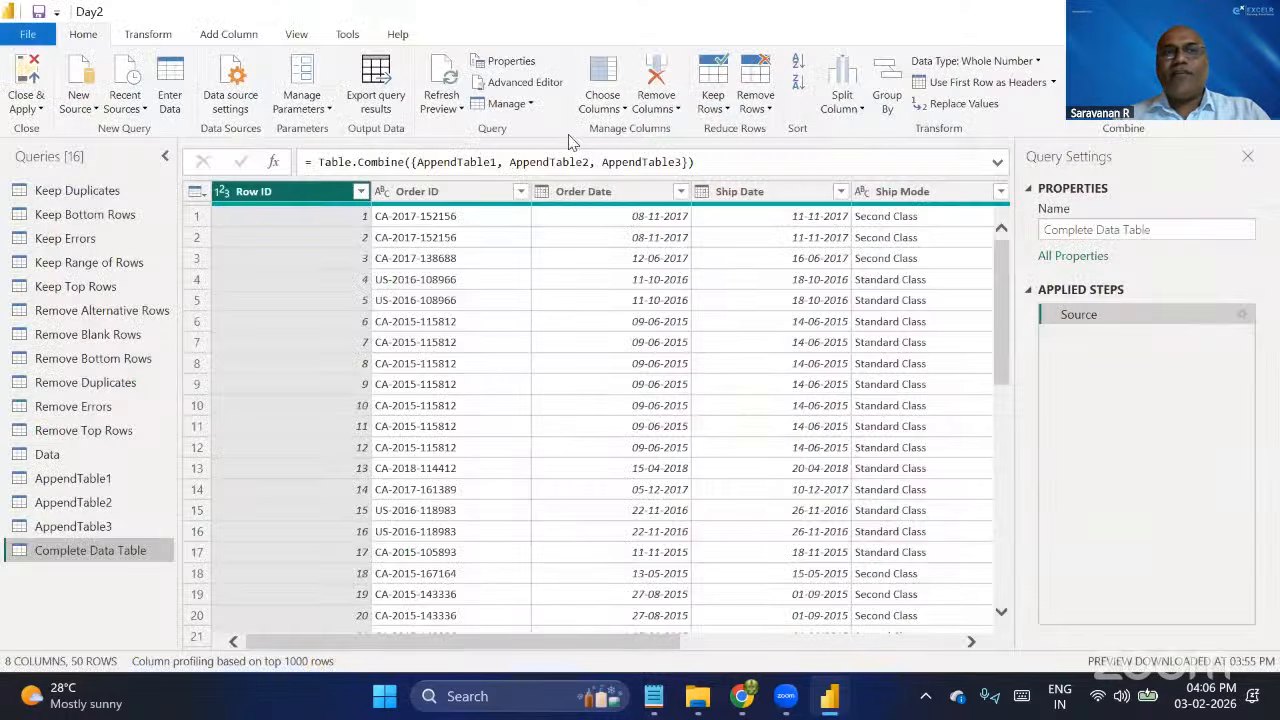
left_click(148, 34)
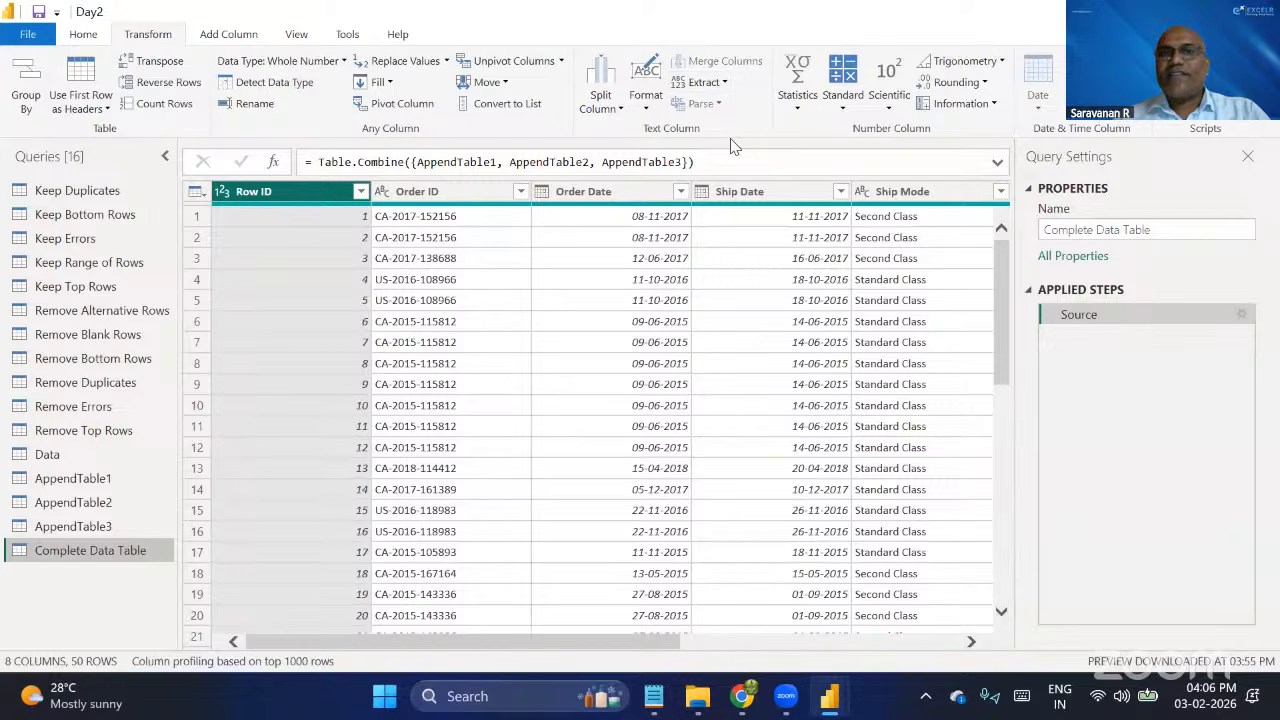
right_click(102, 578)
mouse_move(180, 572)
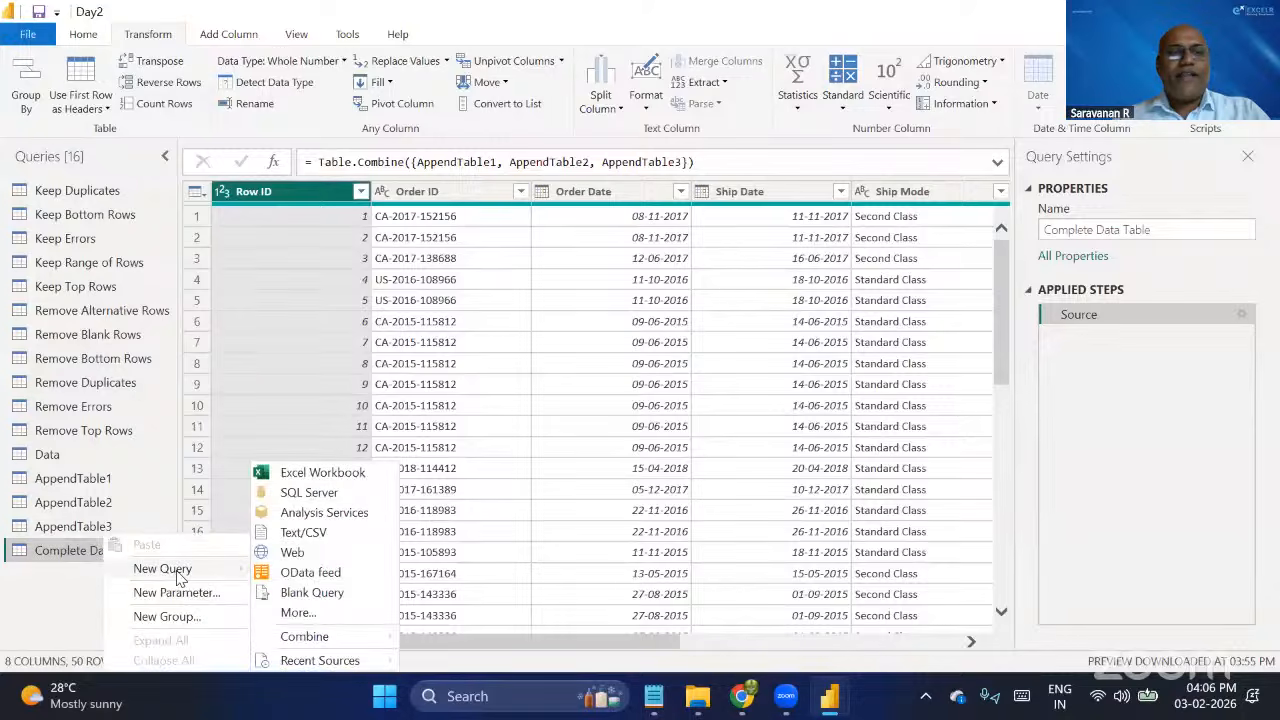
left_click(361, 472)
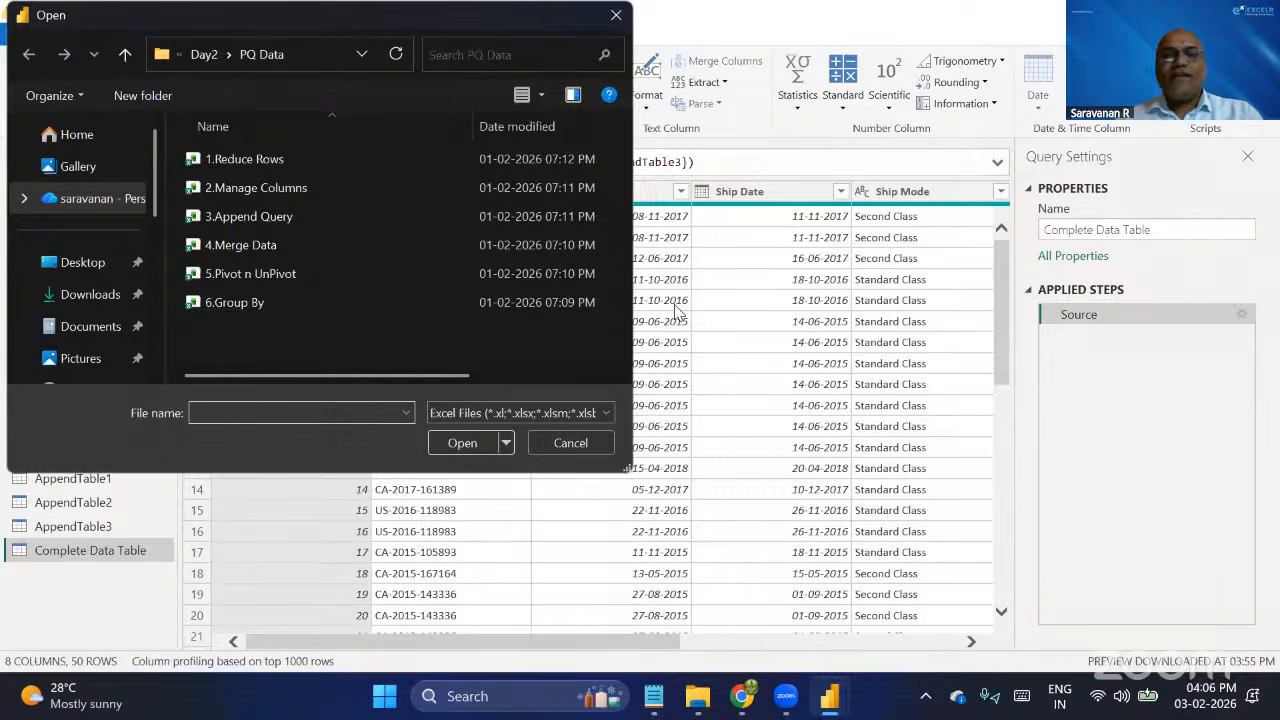
Switch to the Notepad notes and highlight the Merge Query requirement "Atleast 1 common column".
left_click(656, 700)
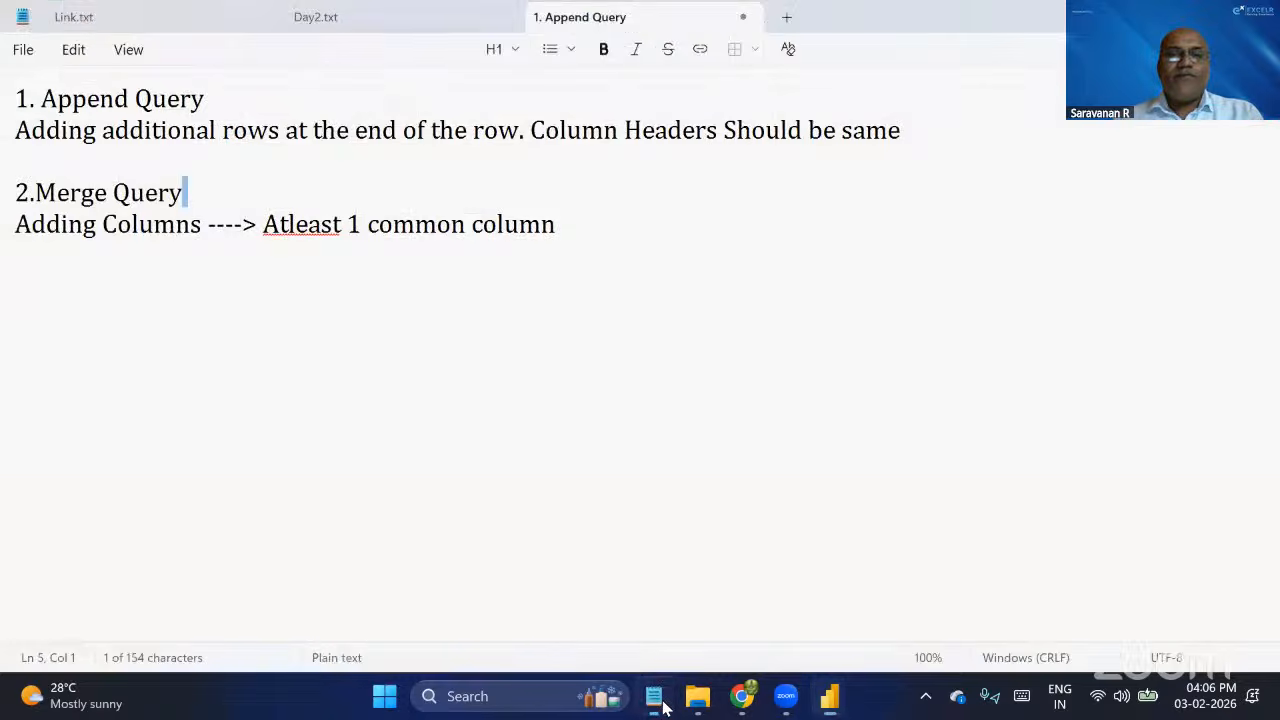
left_click(103, 148)
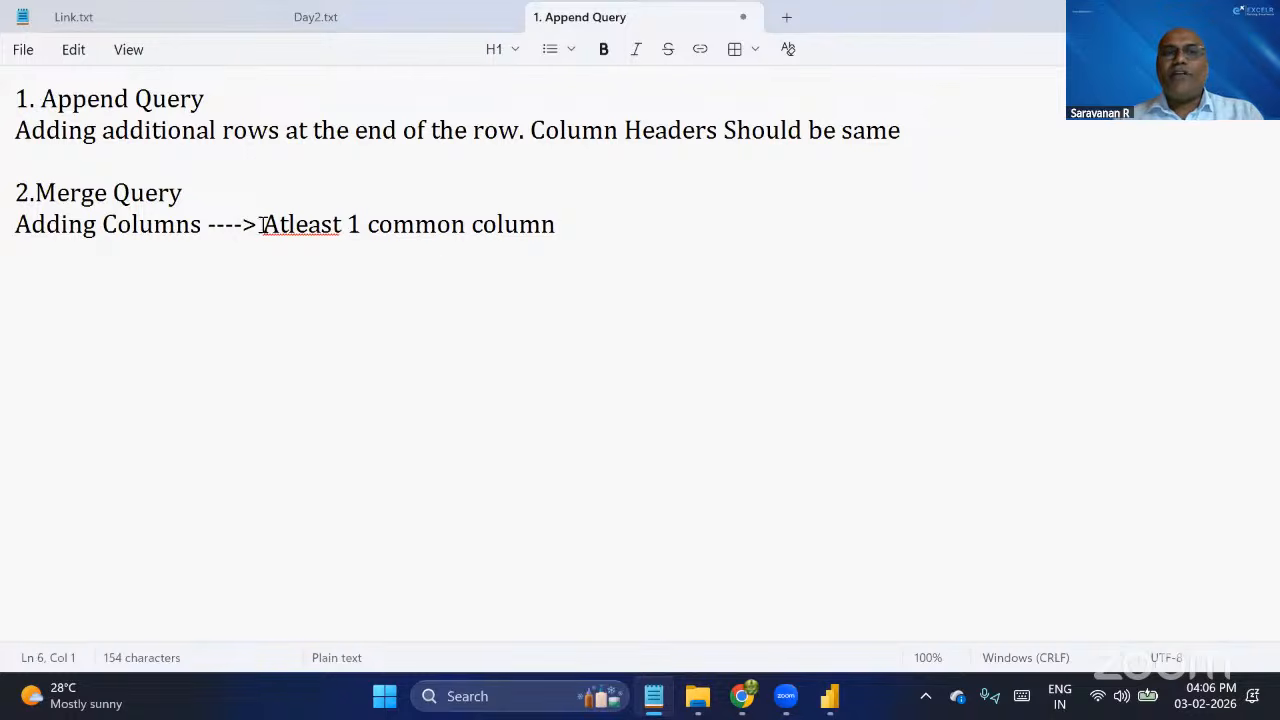
left_click_drag(261, 224, 587, 216)
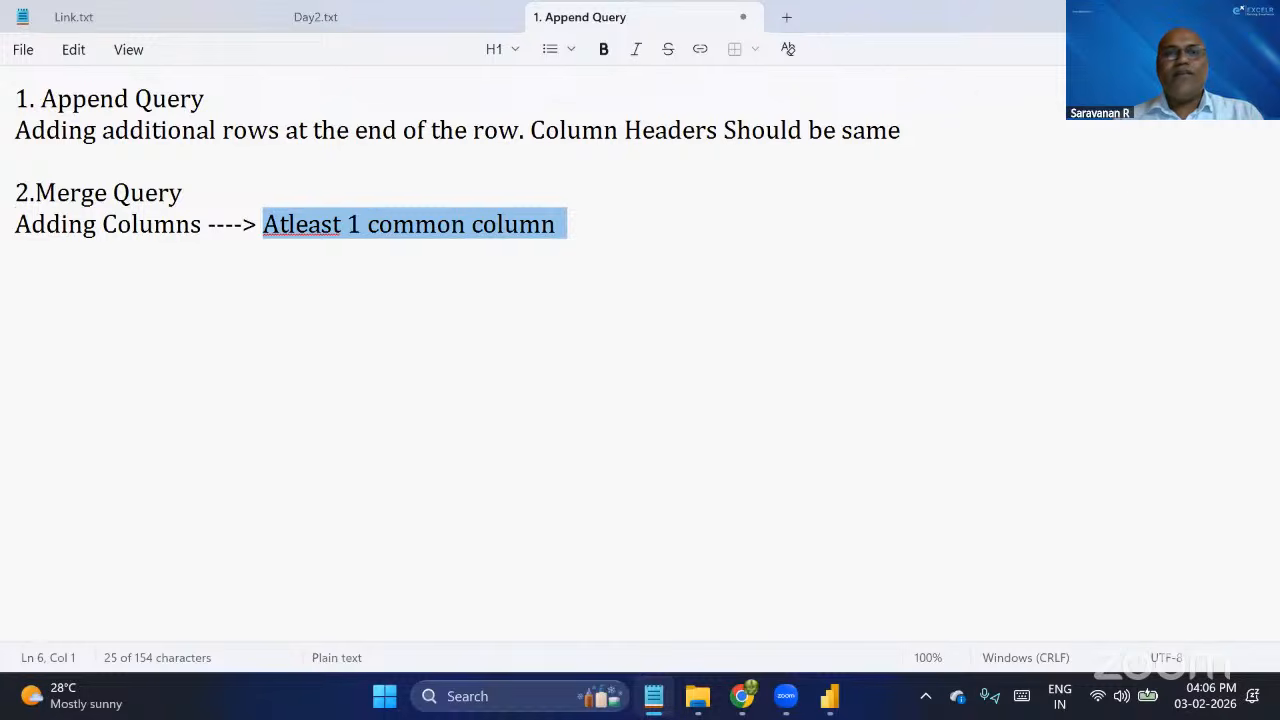
left_click(1165, 16)
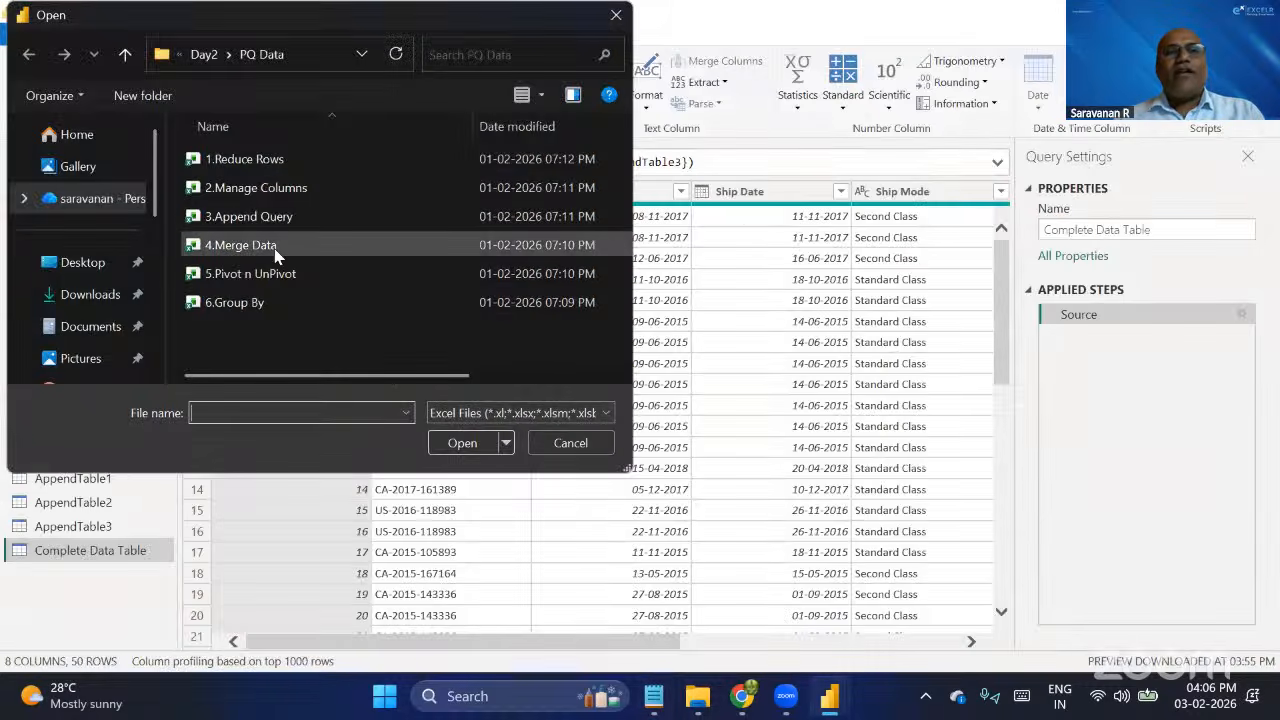
Open the 4.Merge Data workbook as the source and preview its MergeTable1 and MergeTable2 tables.
left_click(276, 250)
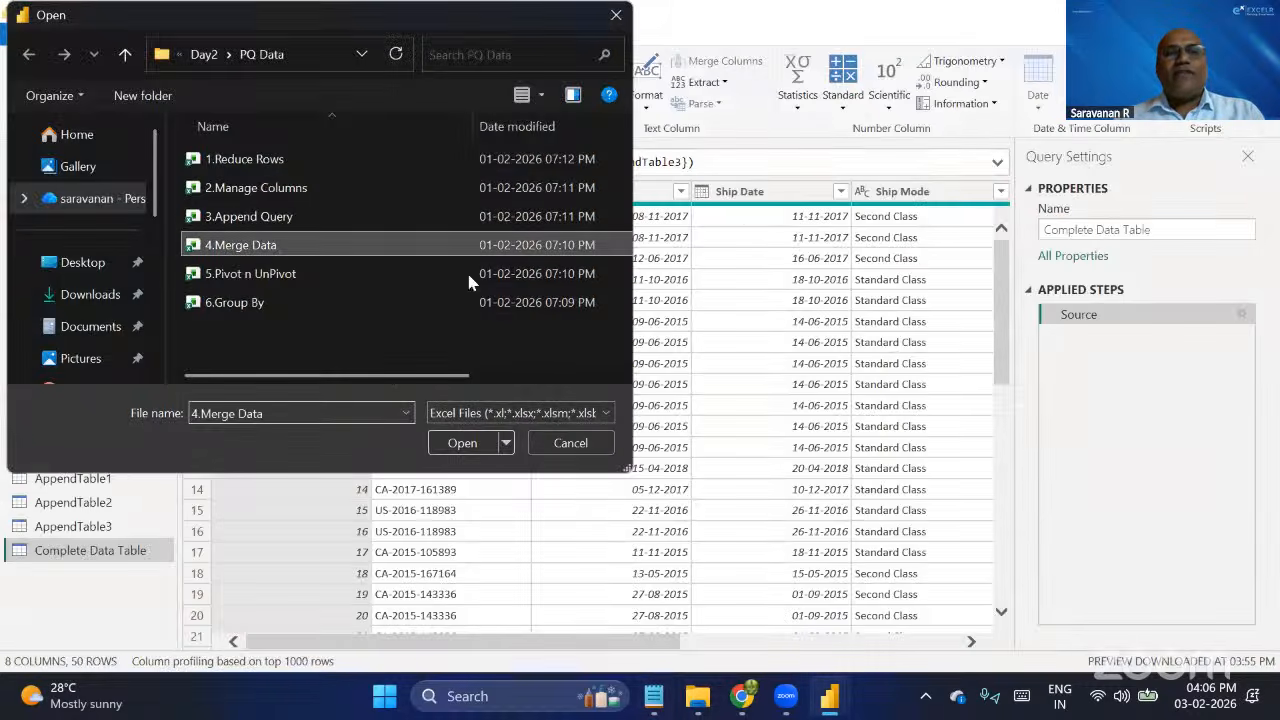
left_click(452, 446)
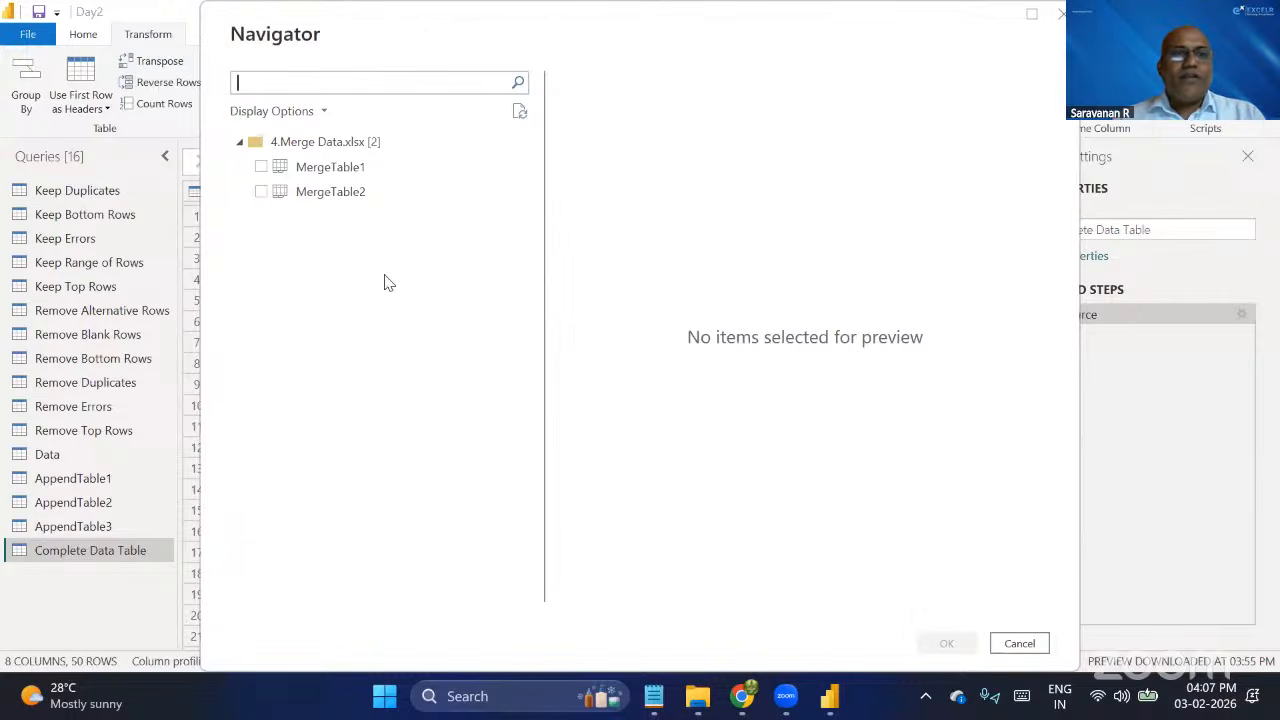
left_click(337, 170)
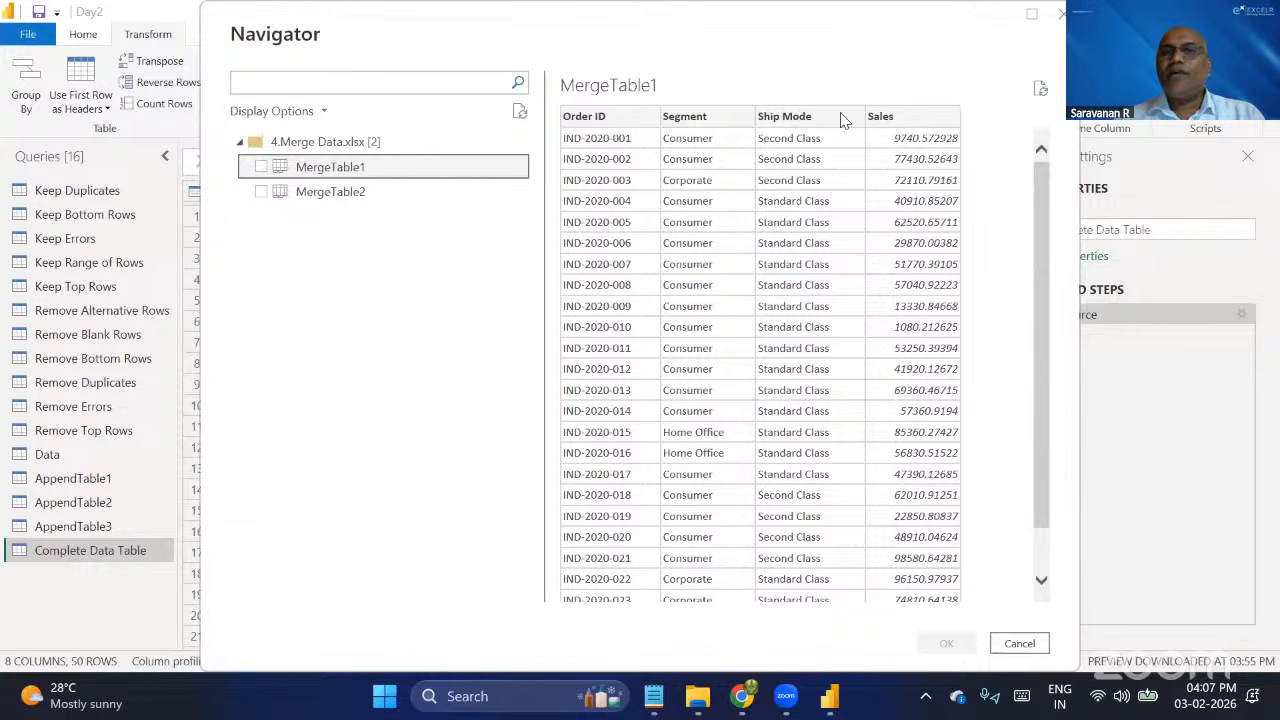
left_click(344, 195)
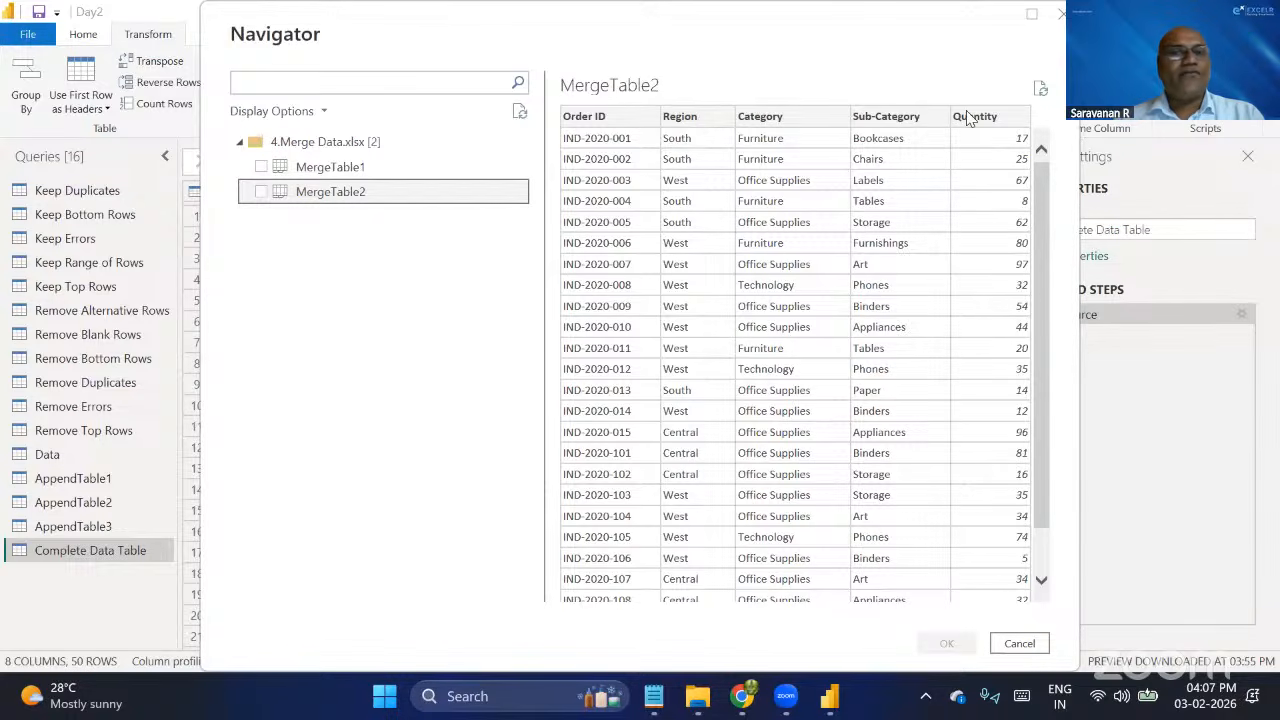
left_click(386, 169)
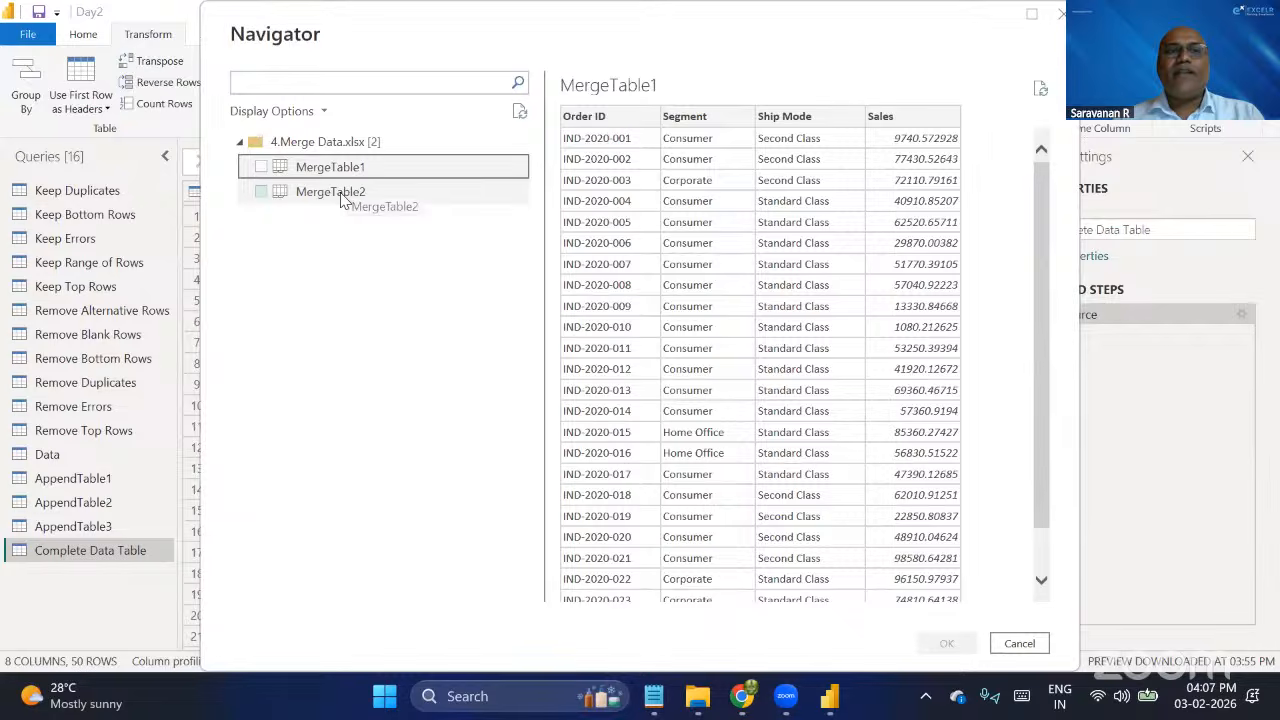
left_click(350, 192)
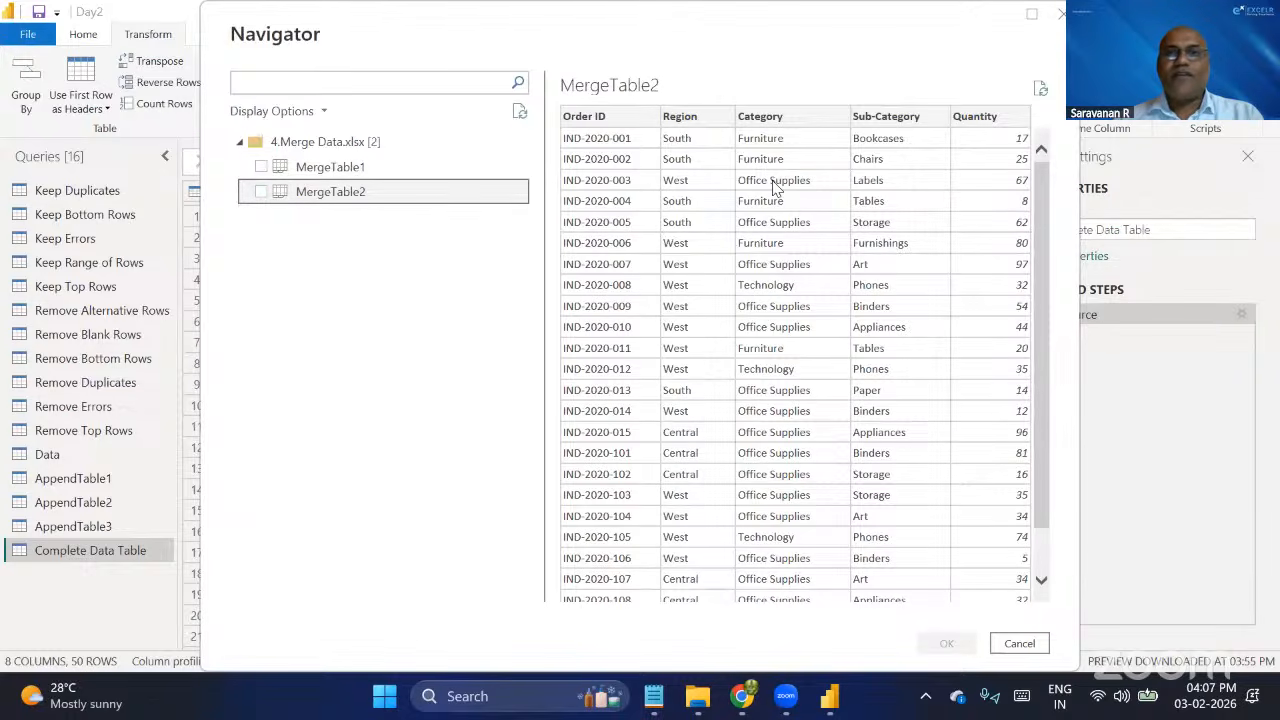
Load MergeTable1 and MergeTable2 from the 4.Merge Data workbook as queries and return to Power Query Editor.
left_click(398, 168)
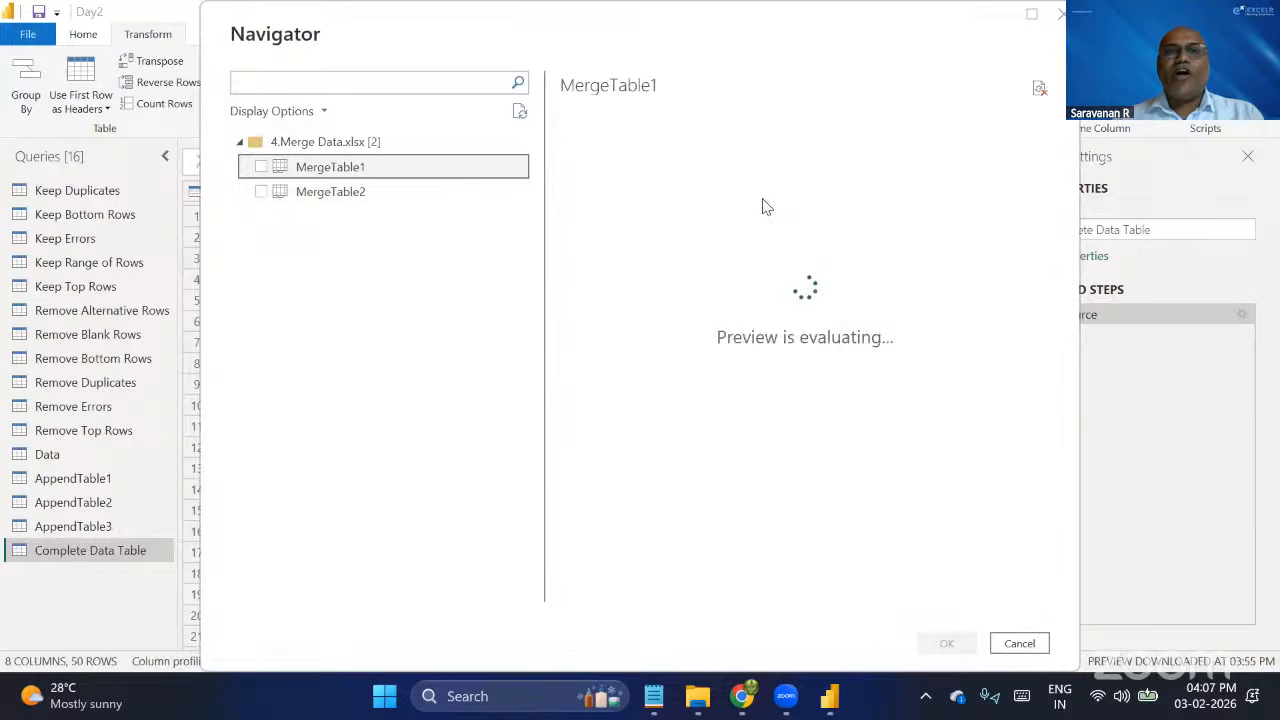
left_click(261, 167)
left_click(263, 193)
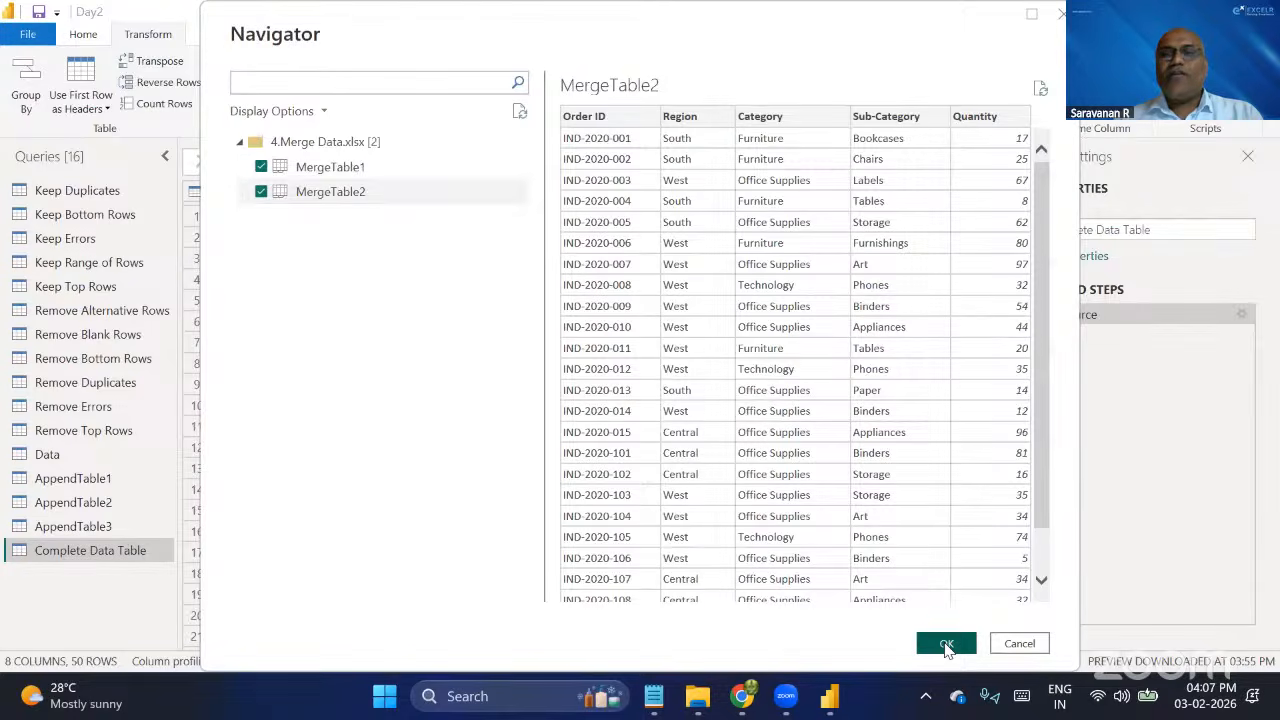
left_click(946, 643)
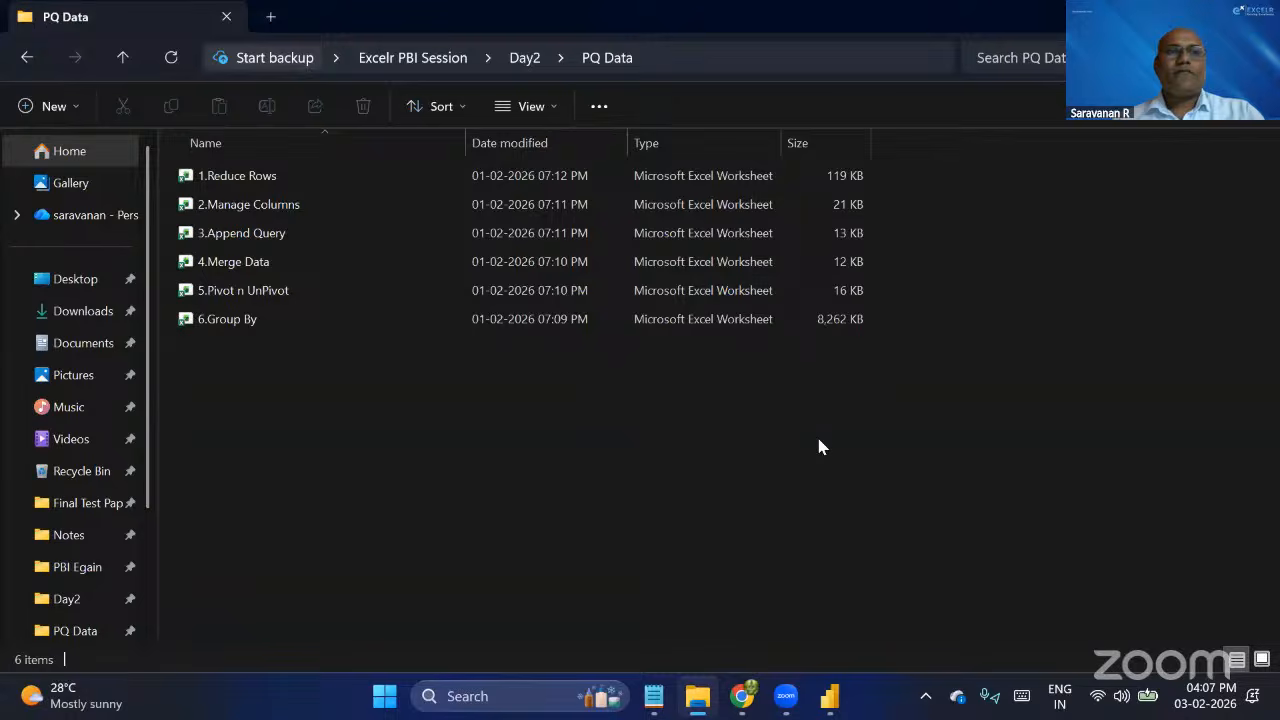
key("alt+Tab")
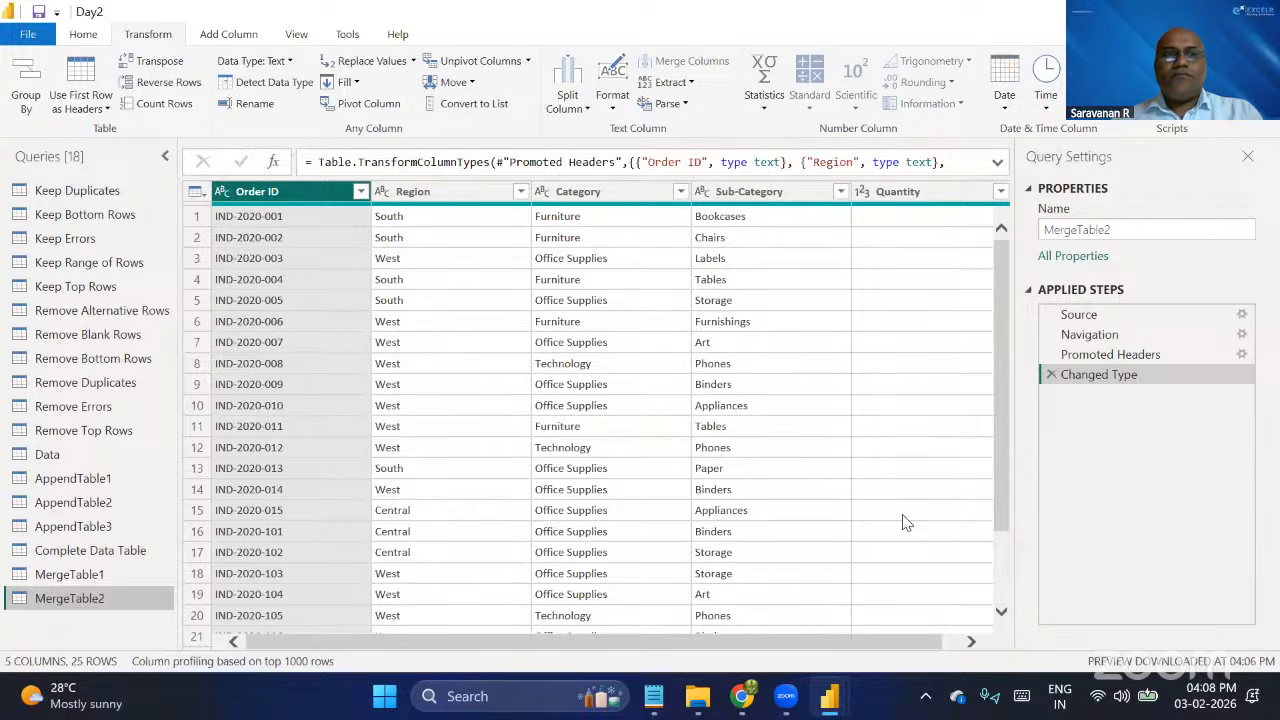
scroll(903, 522, "right", 1)
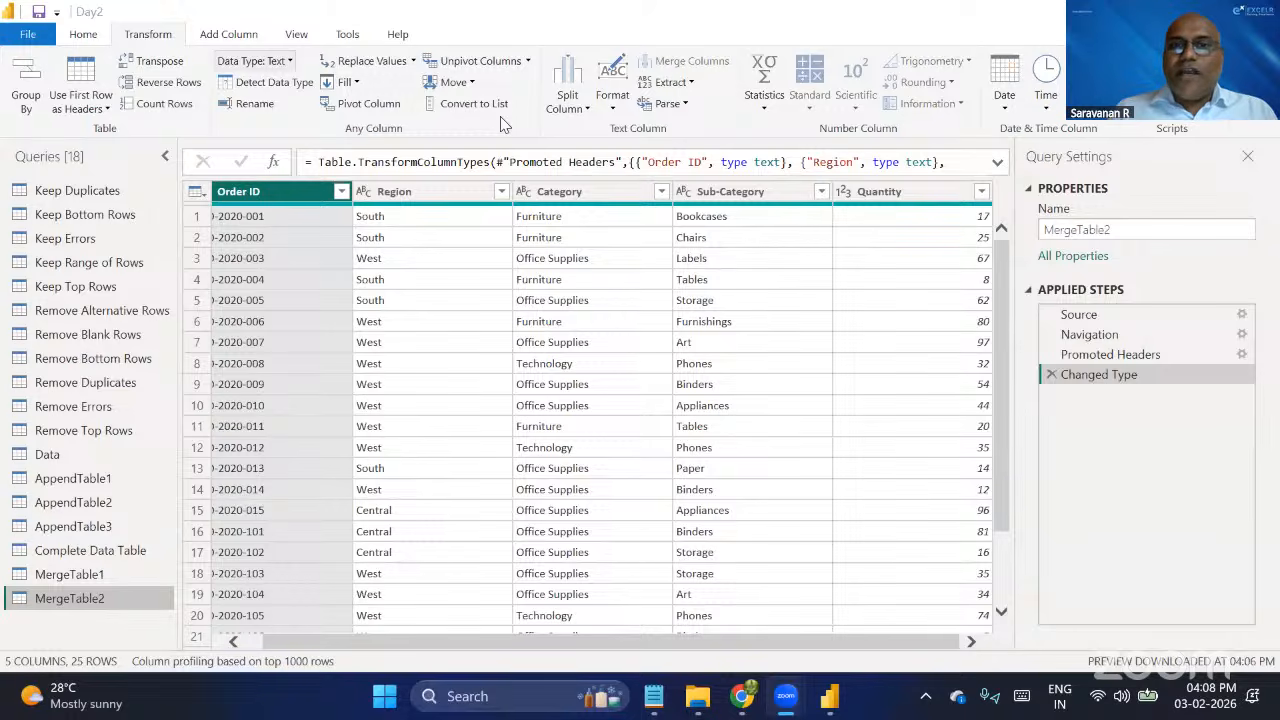
left_click(83, 37)
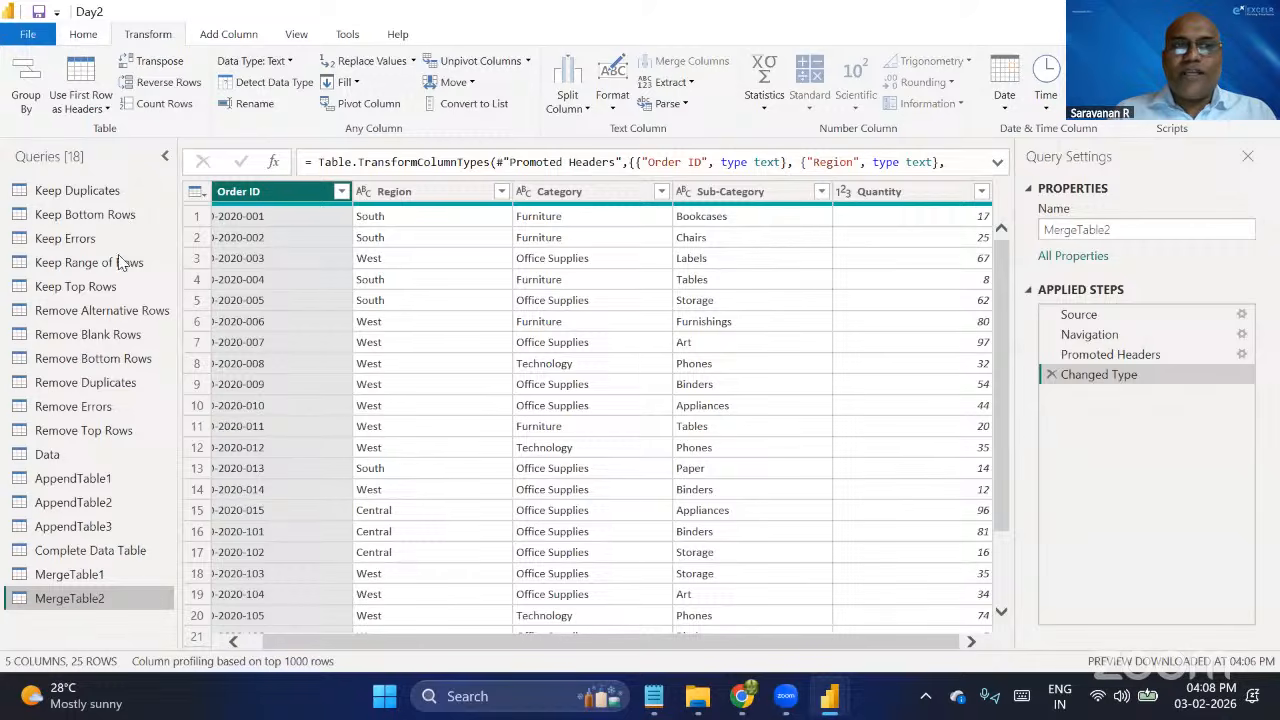
left_click(95, 37)
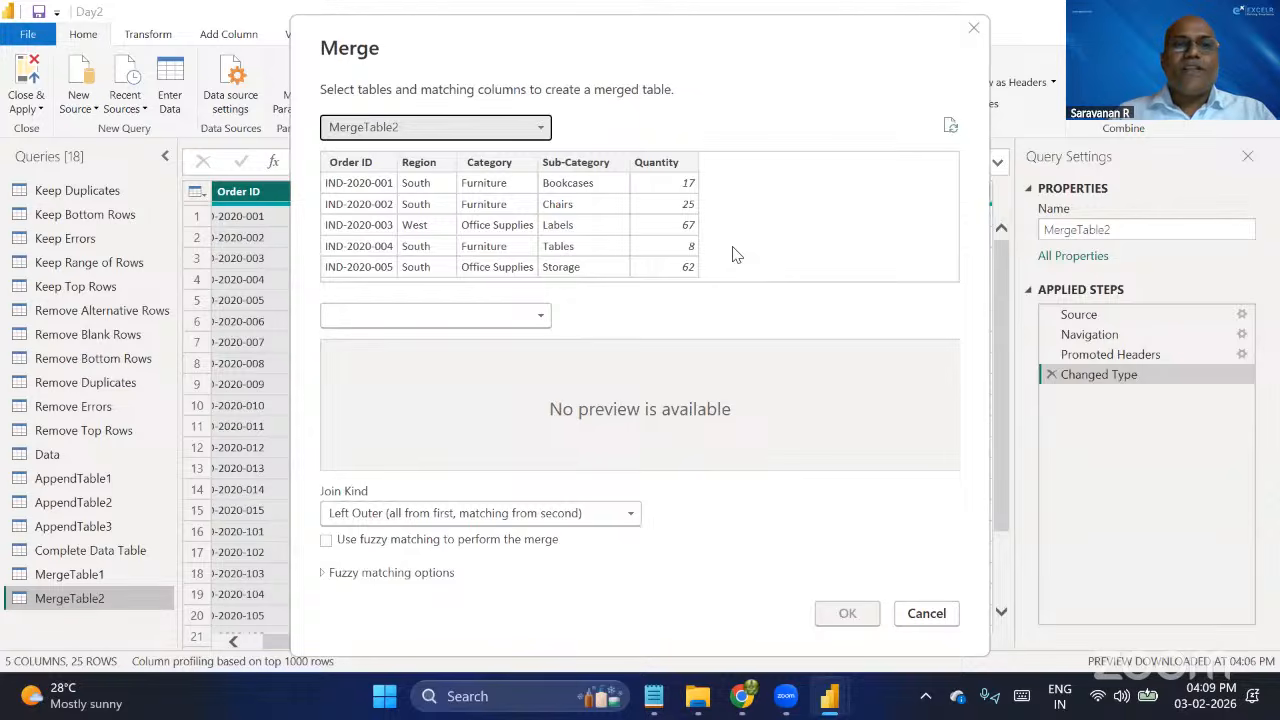
left_click(436, 316)
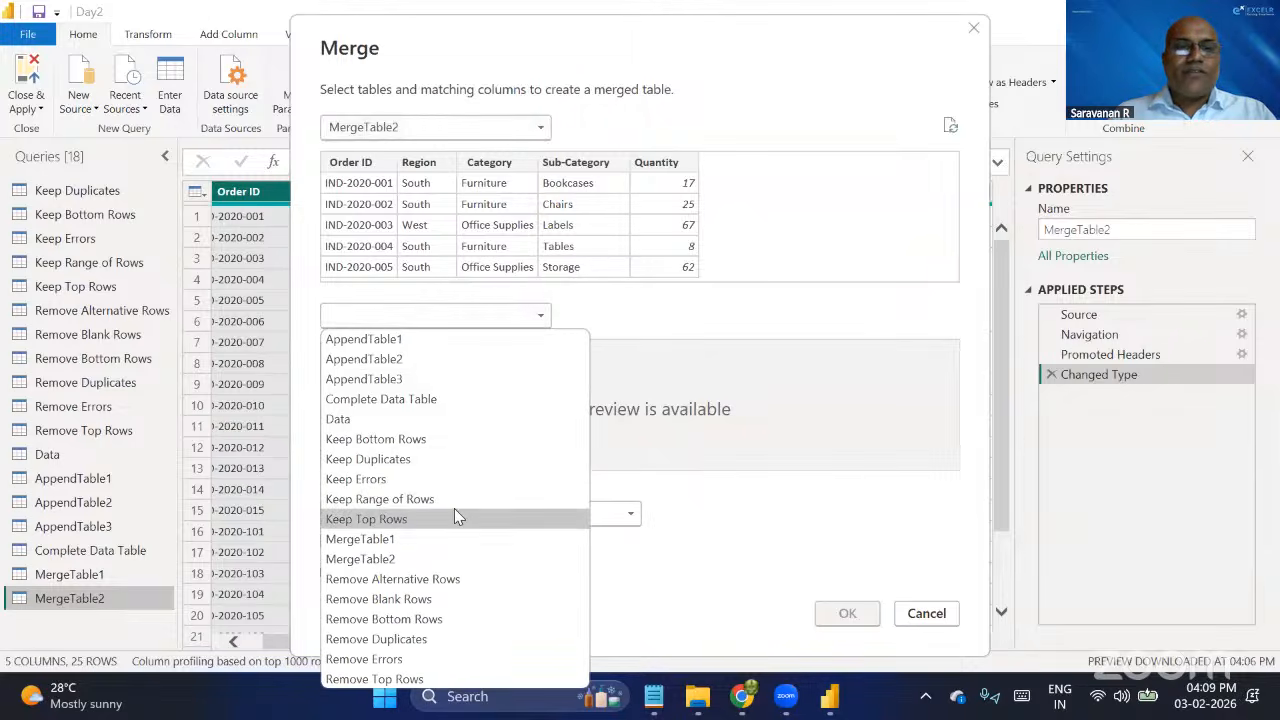
left_click(392, 538)
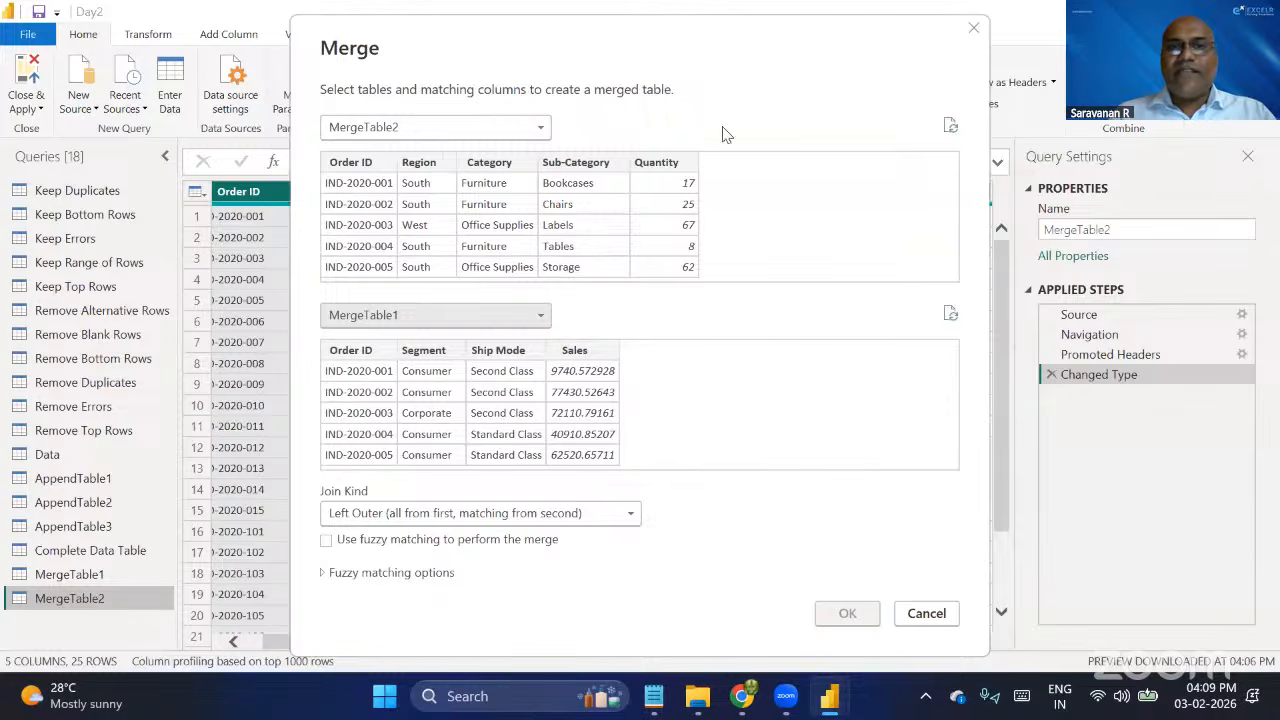
left_click(372, 166)
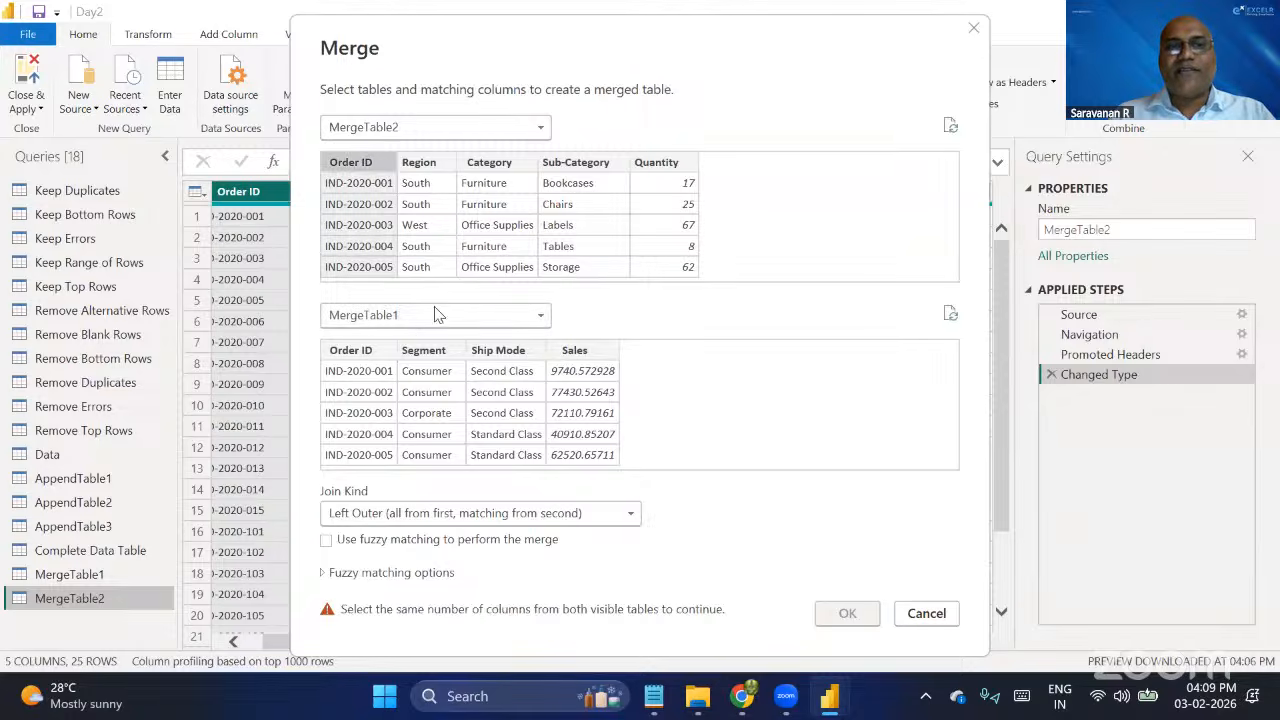
left_click(358, 358)
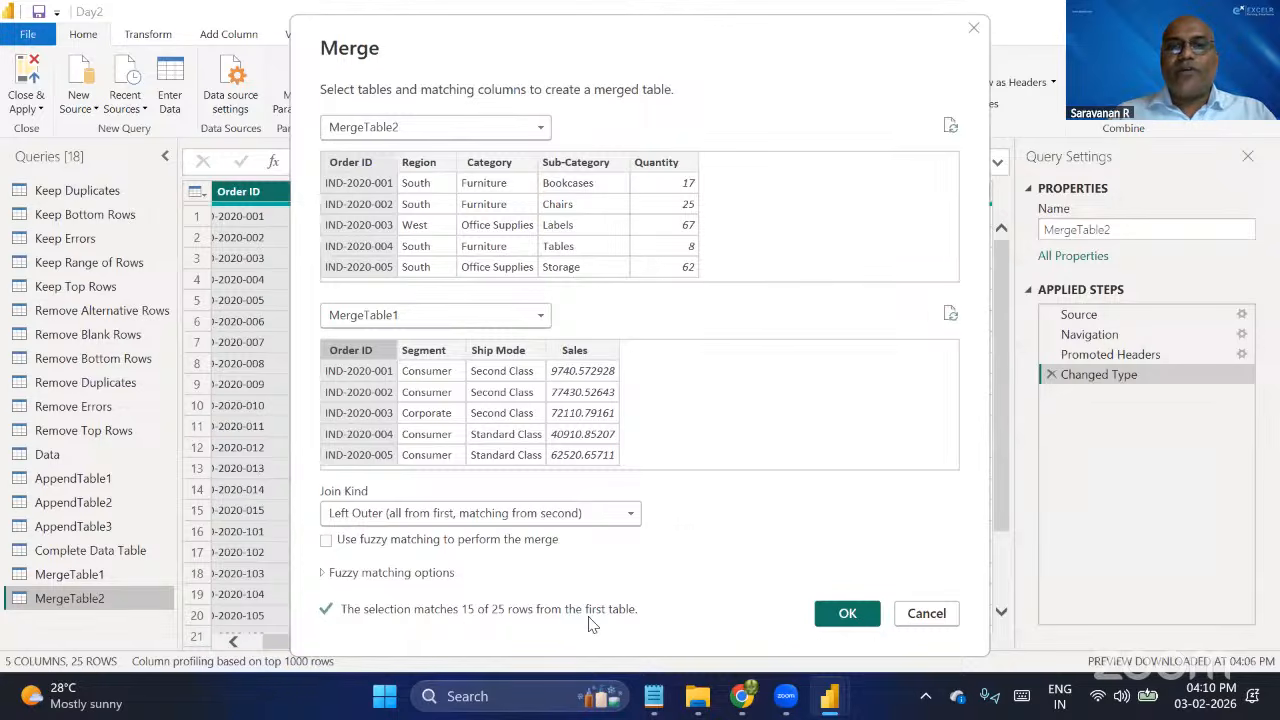
left_click(928, 614)
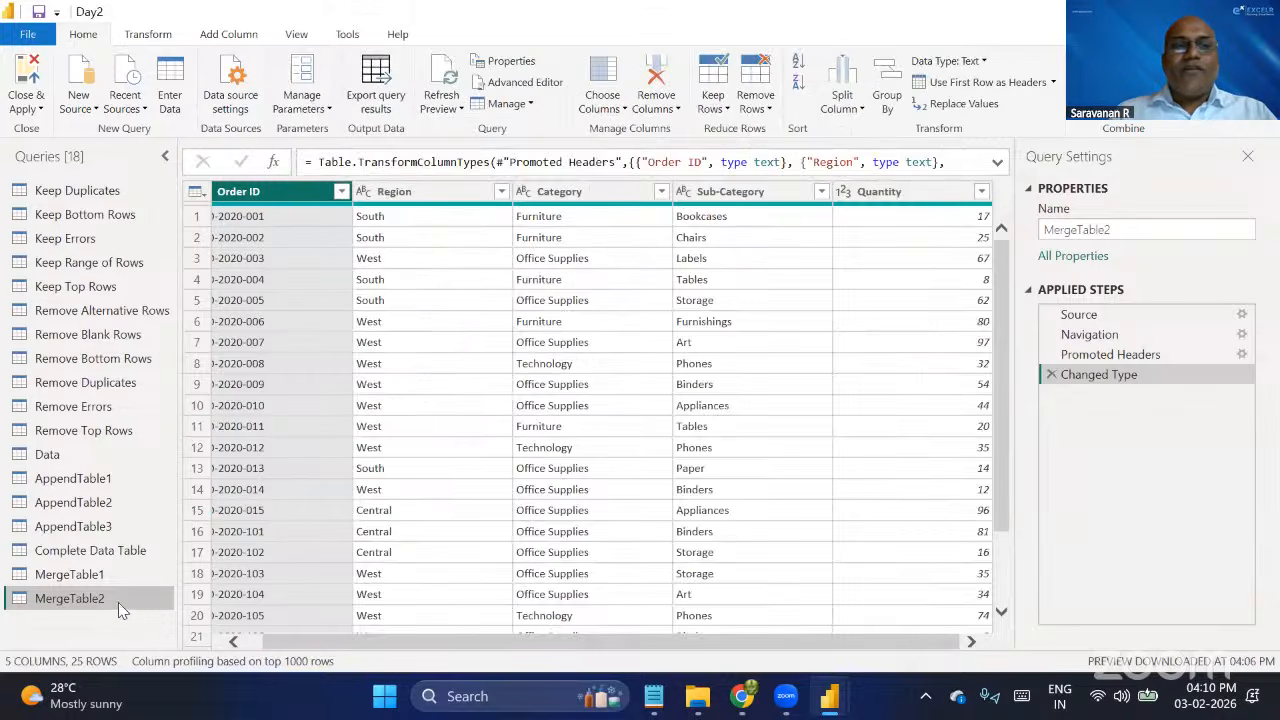
Merge MergeTable2 with MergeTable1 as a new query, matching on Order ID with a Left Outer join.
left_click(102, 574)
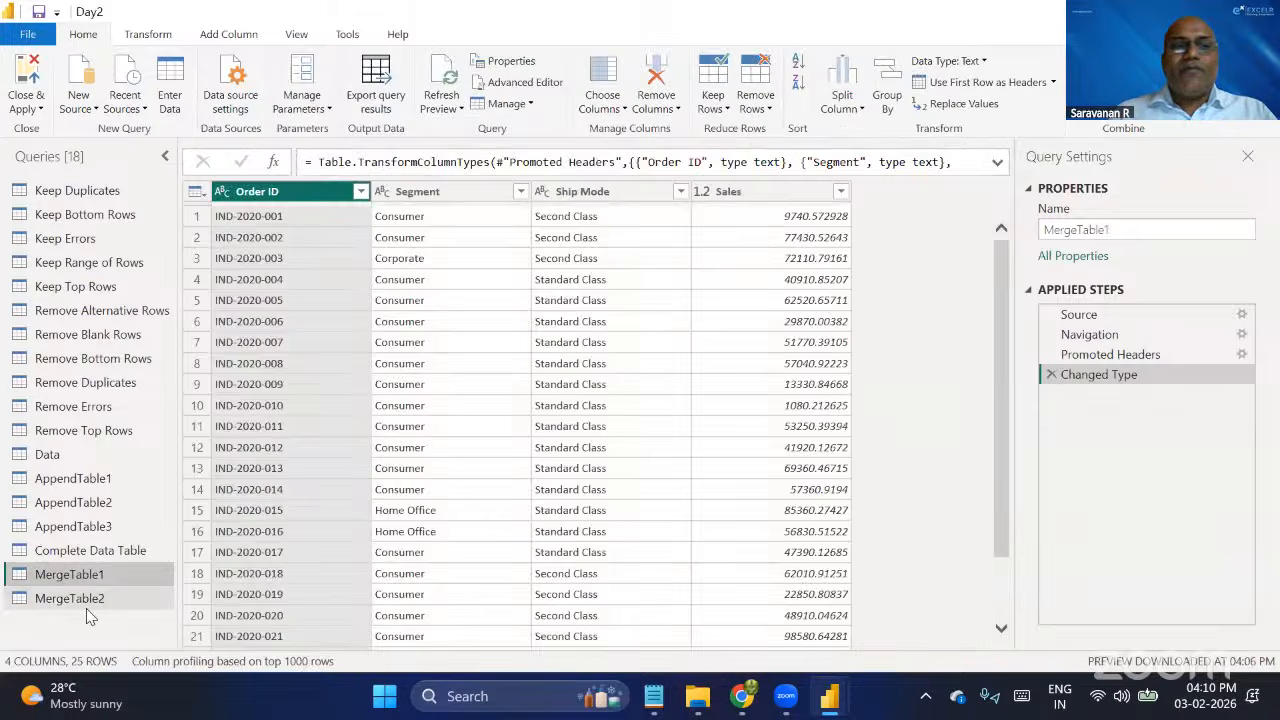
left_click(86, 610)
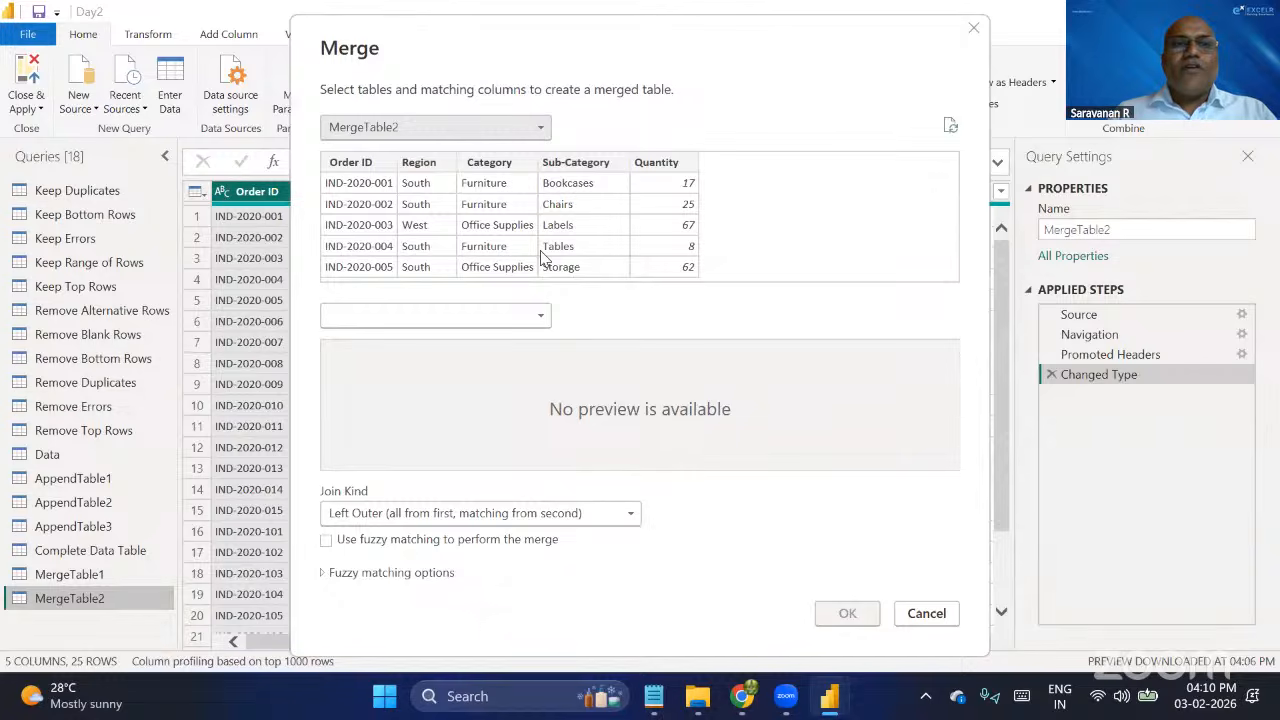
left_click(443, 318)
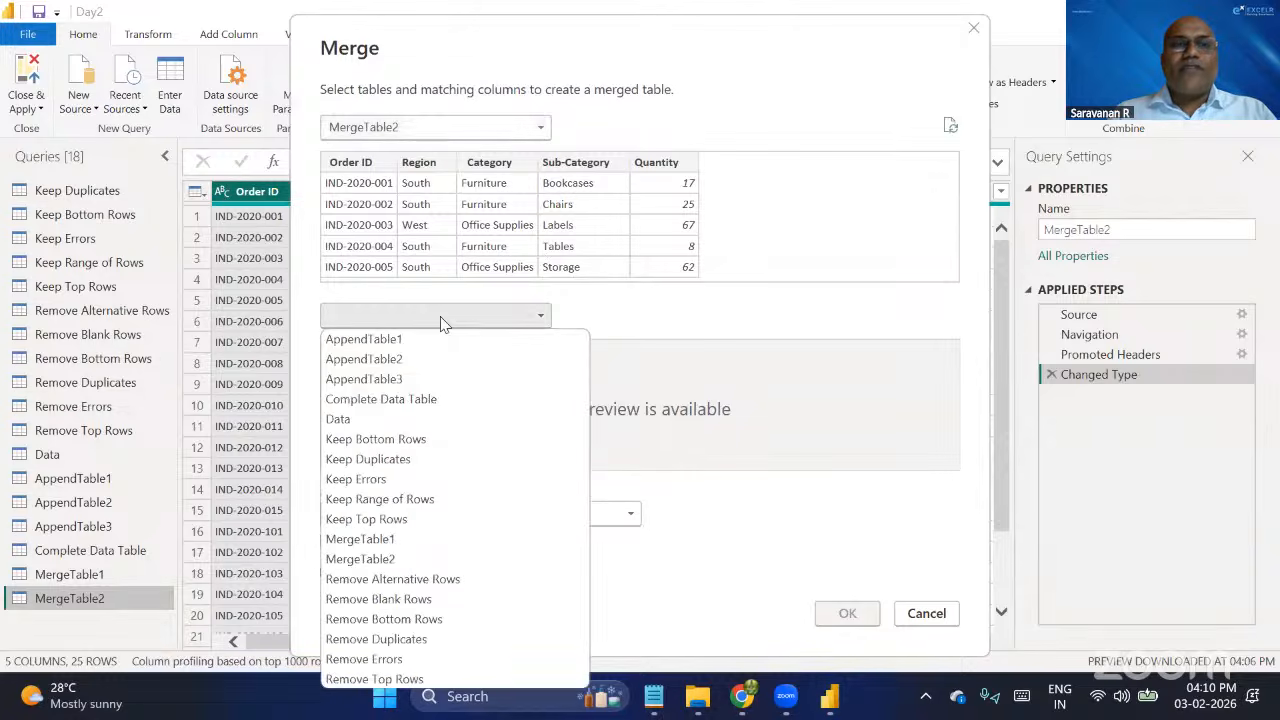
left_click(404, 538)
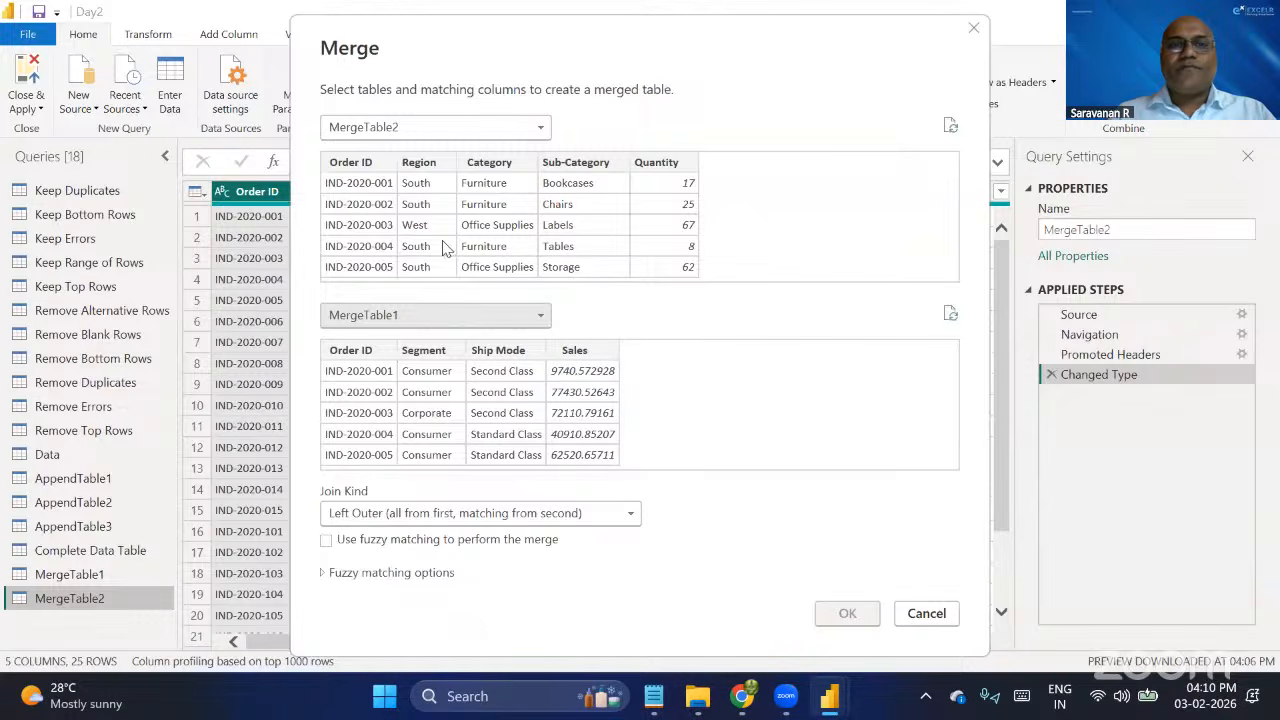
left_click(366, 165)
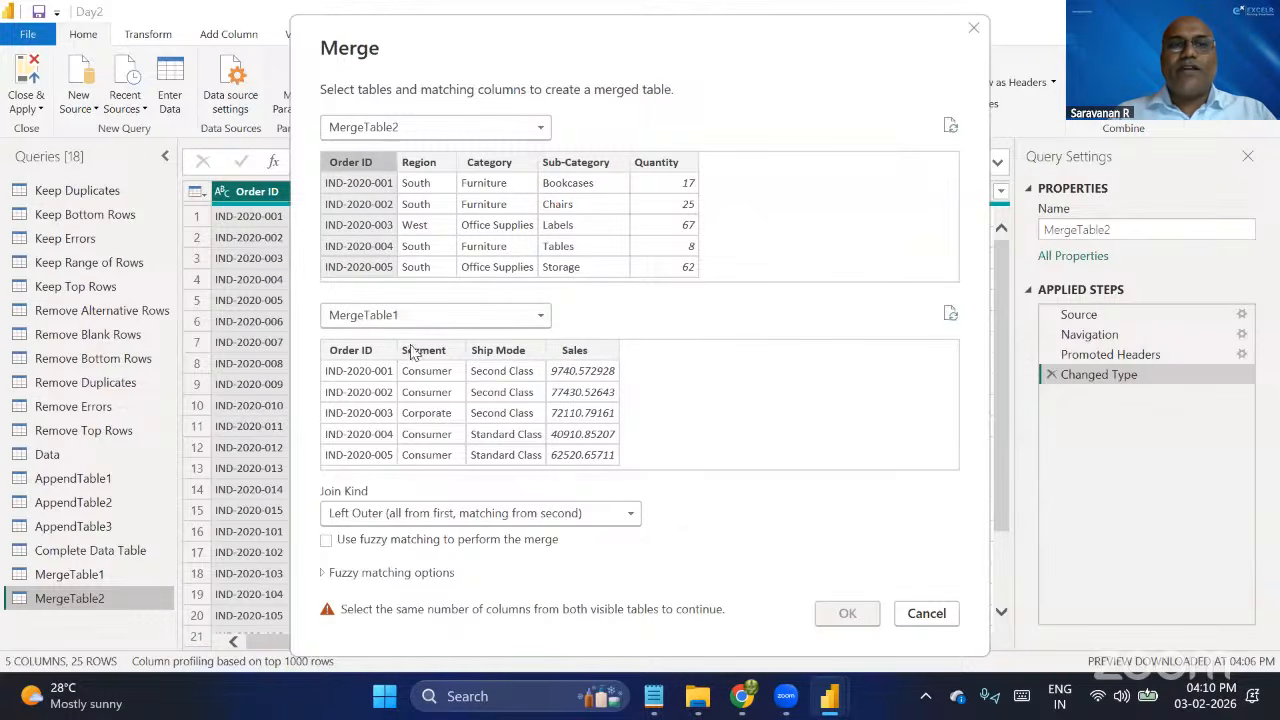
left_click(360, 352)
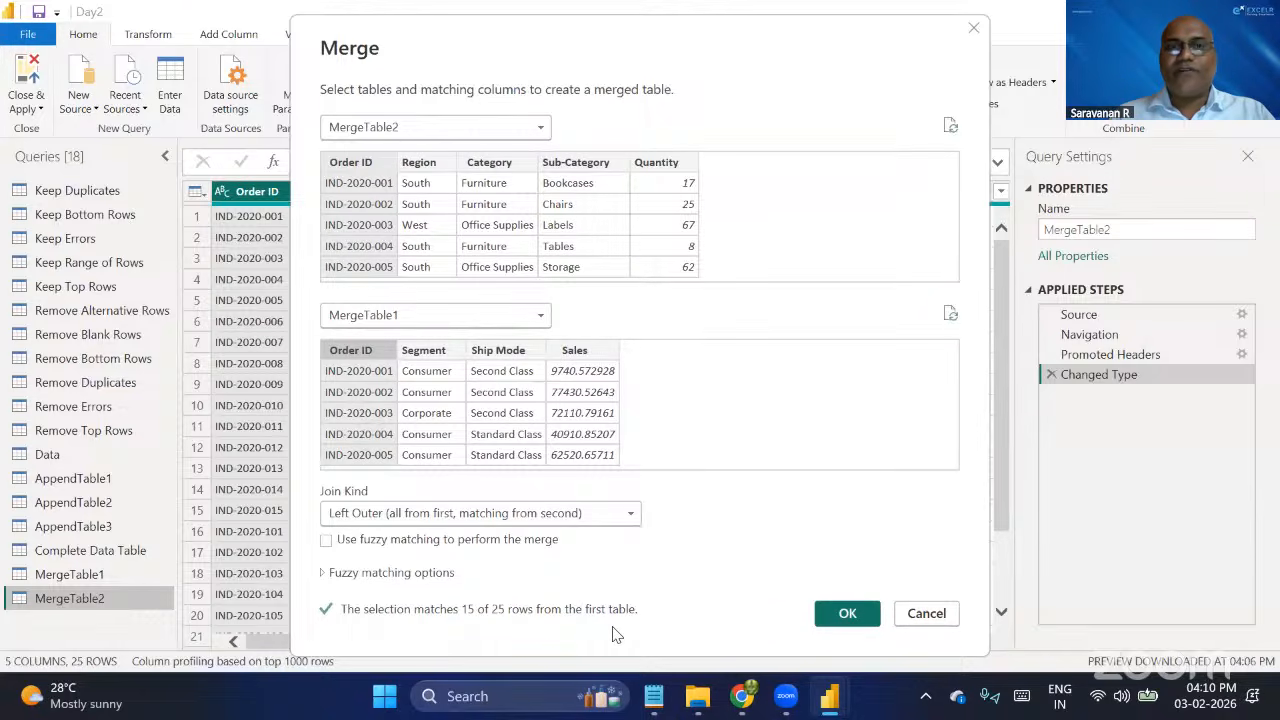
left_click(850, 615)
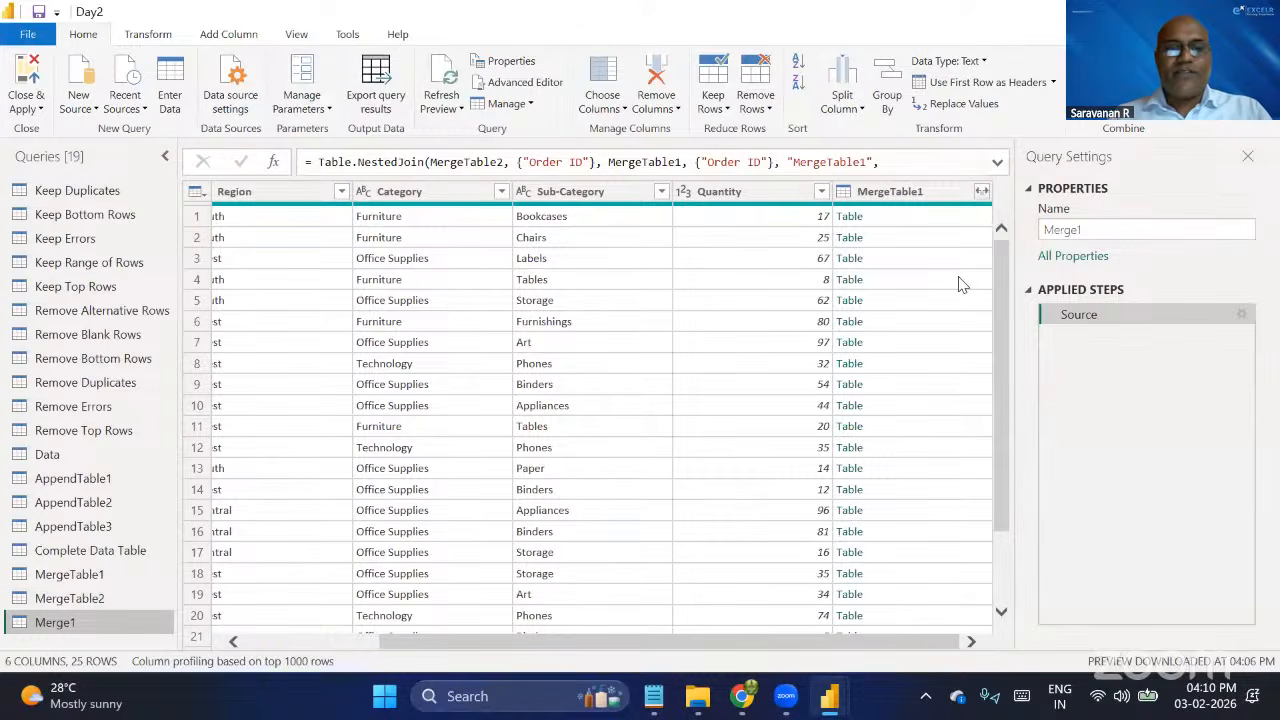
Expand the MergeTable1 column into Segment, Ship Mode and Sales only, without the original column name as prefix.
left_click(981, 194)
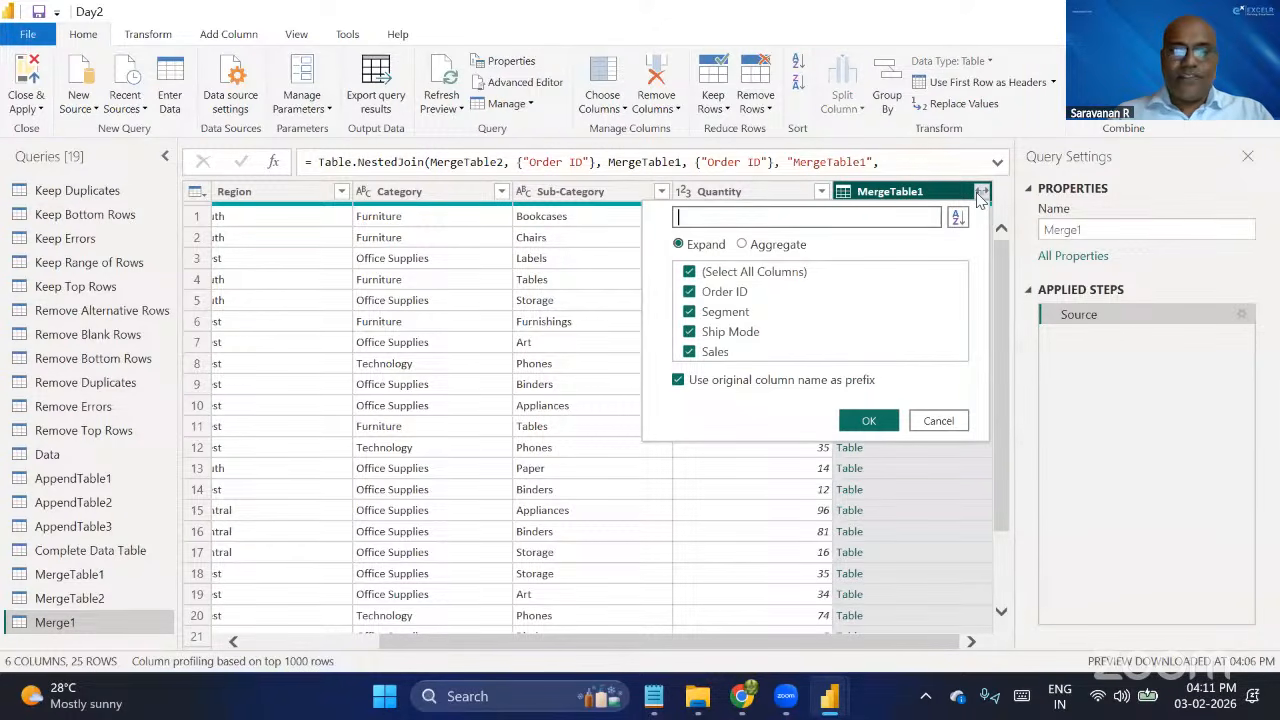
left_click(678, 382)
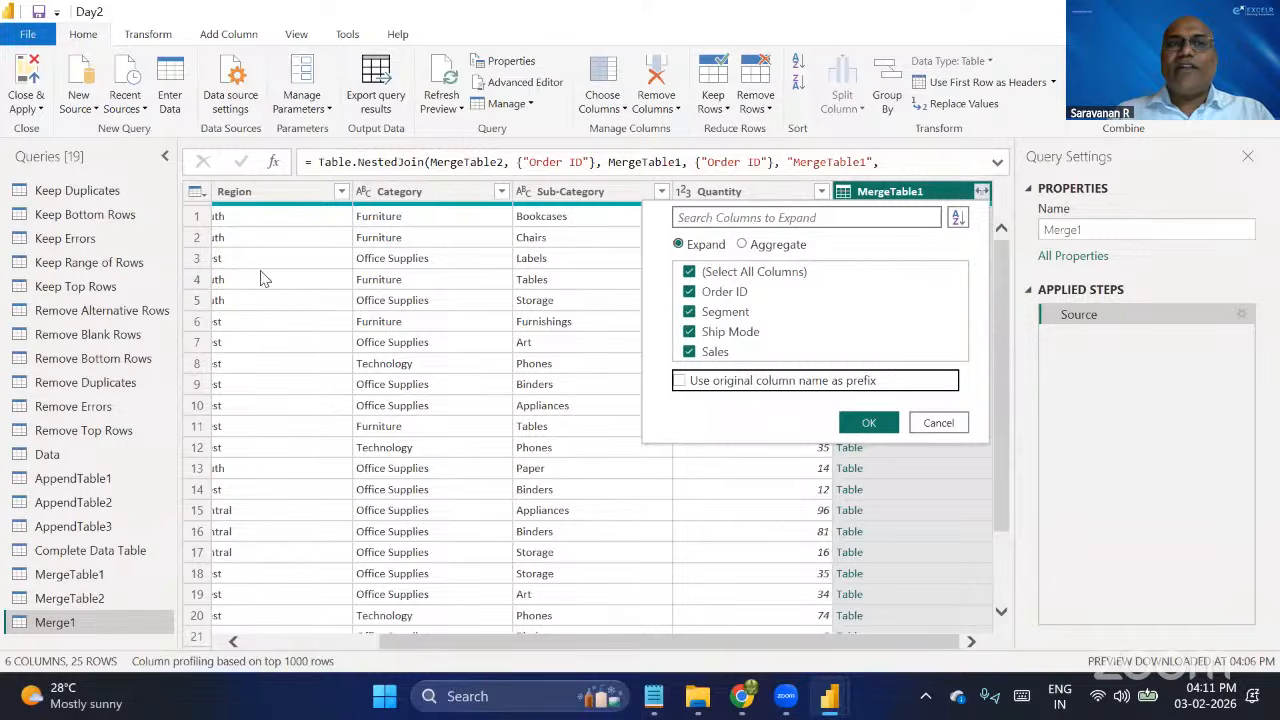
scroll(265, 278, "left", 3)
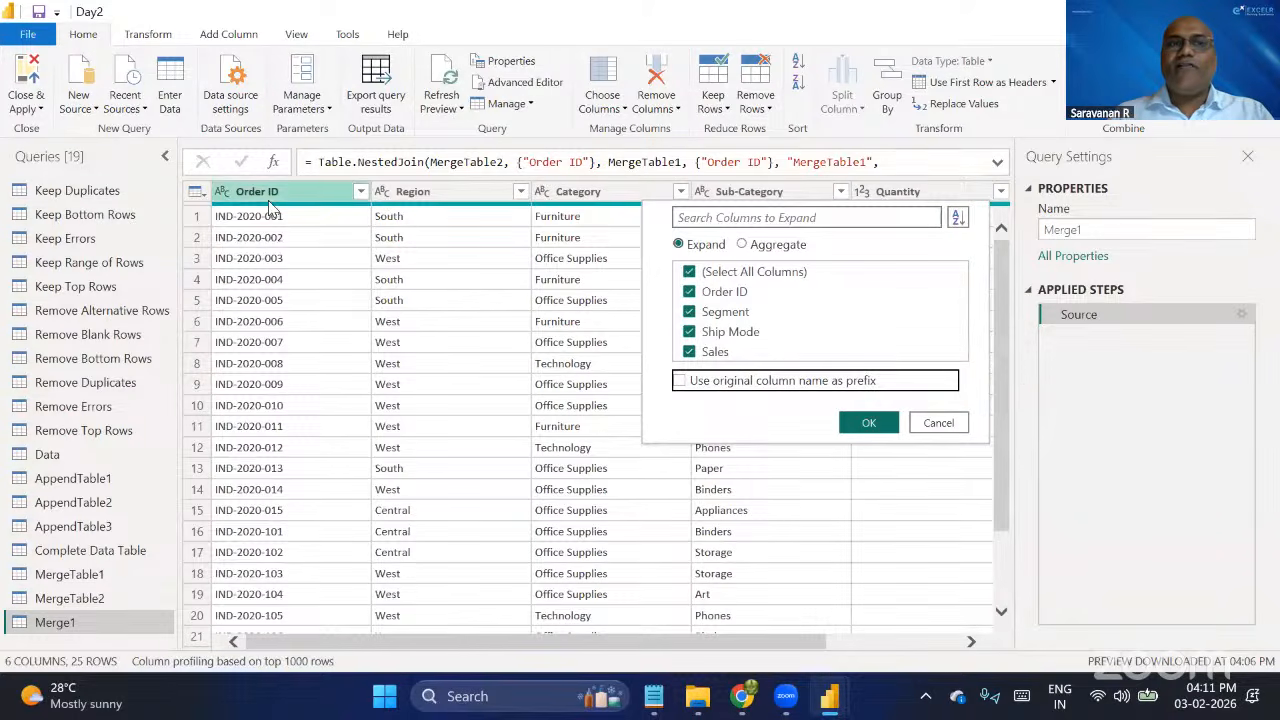
left_click(689, 292)
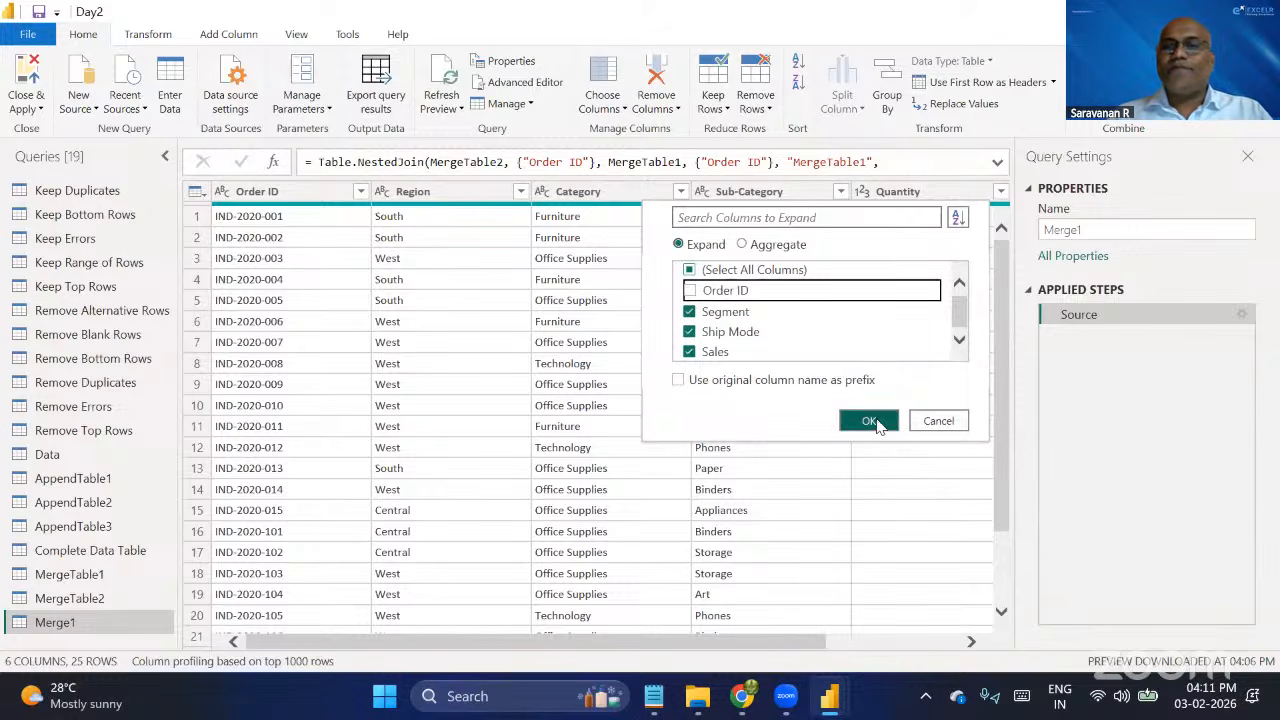
left_click(866, 424)
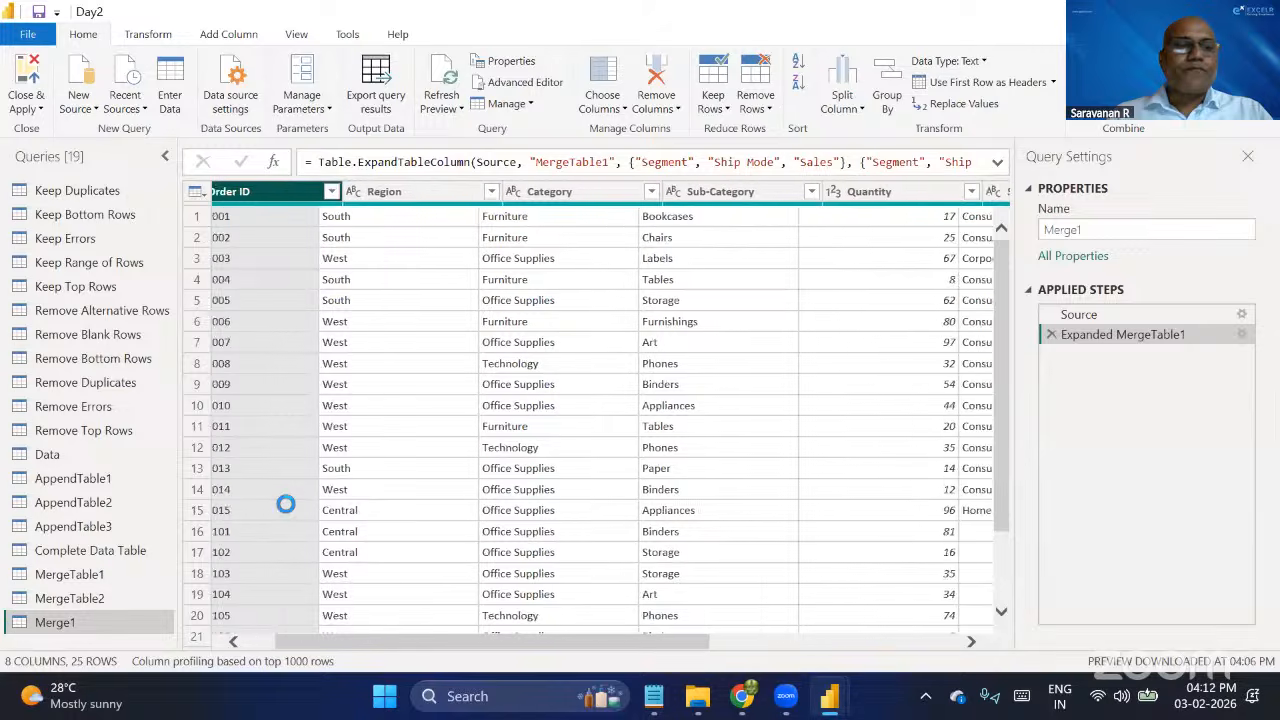
Rename the merged query as Merged Table.
double_click(101, 623)
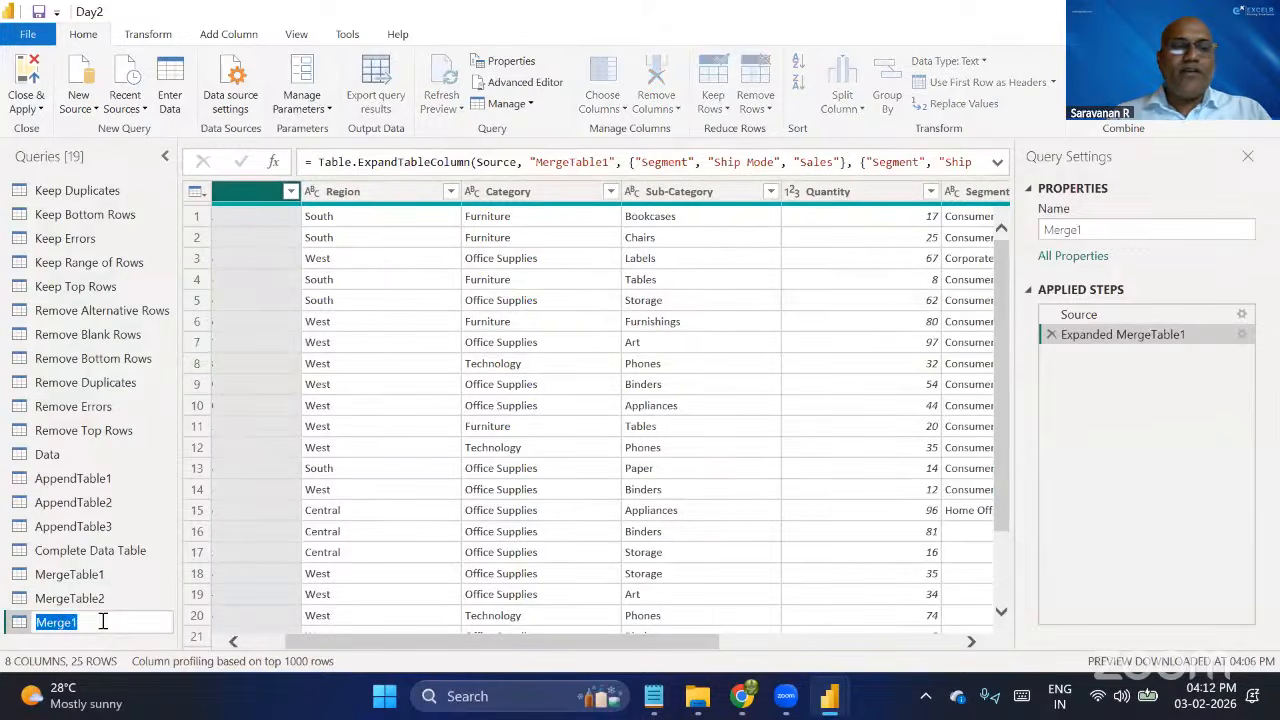
left_click(1138, 230)
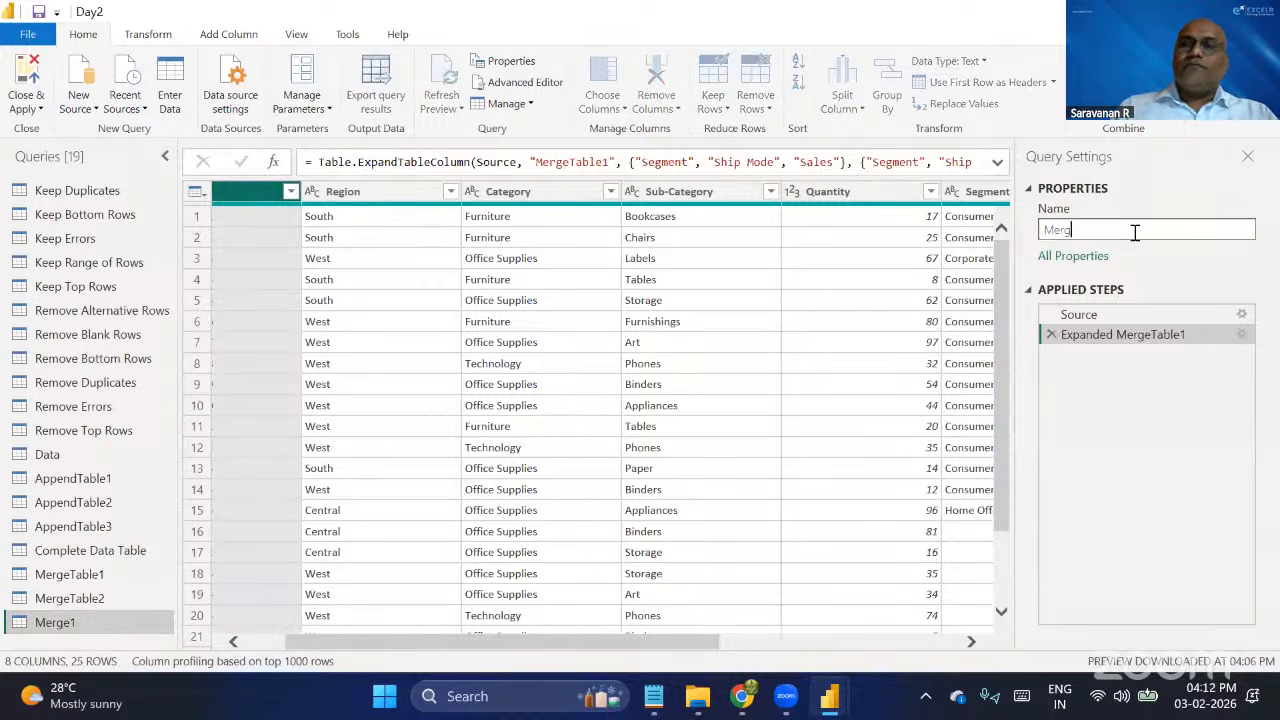
key("BackSpace")
type("M")
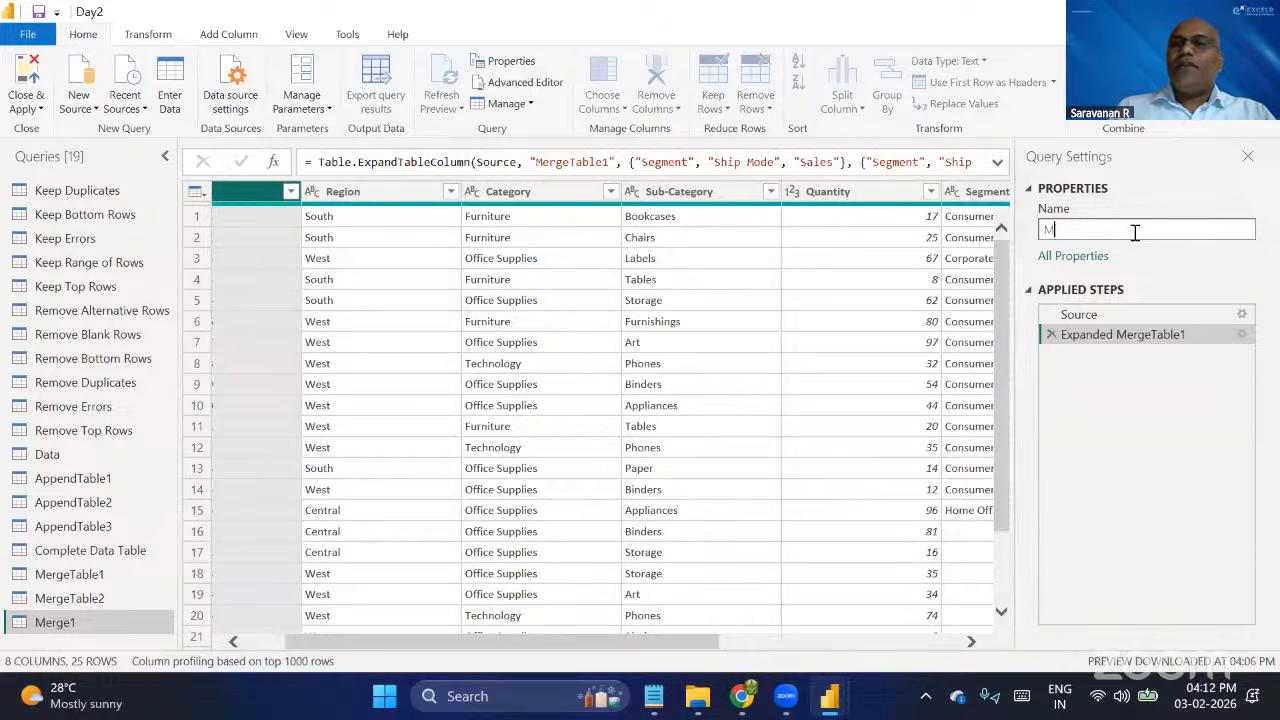
type("erged Table")
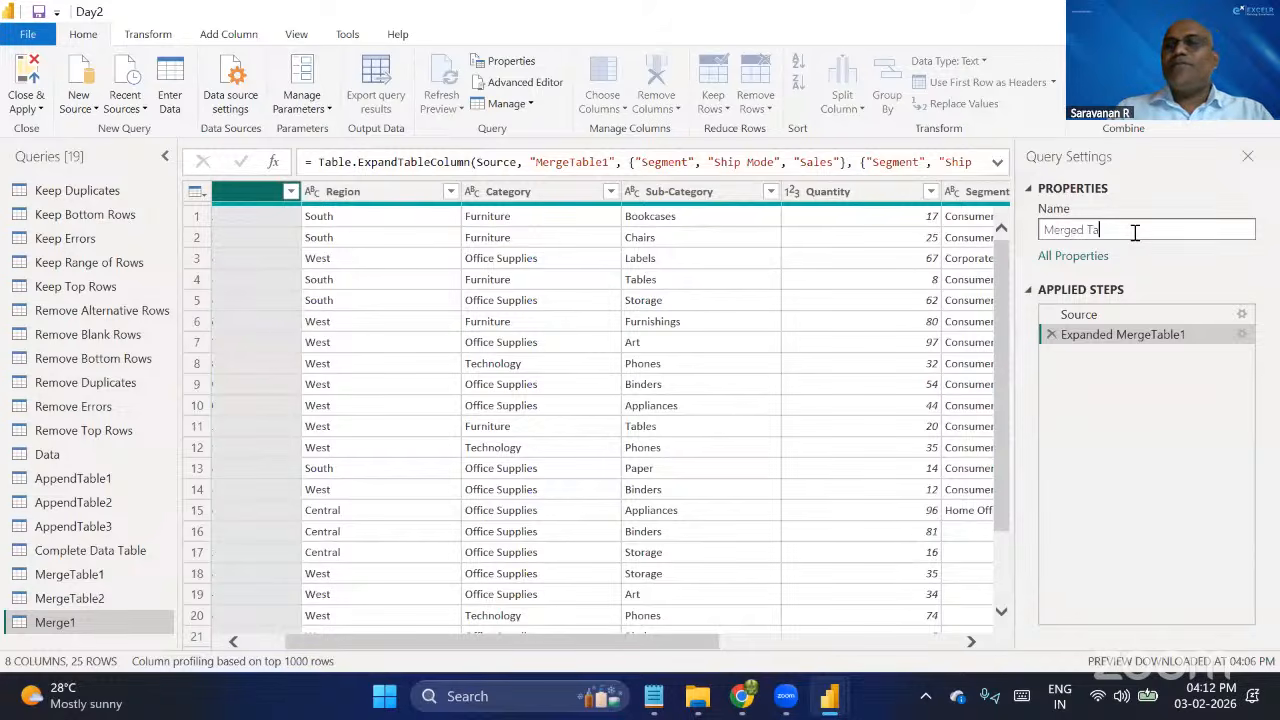
key("Return")
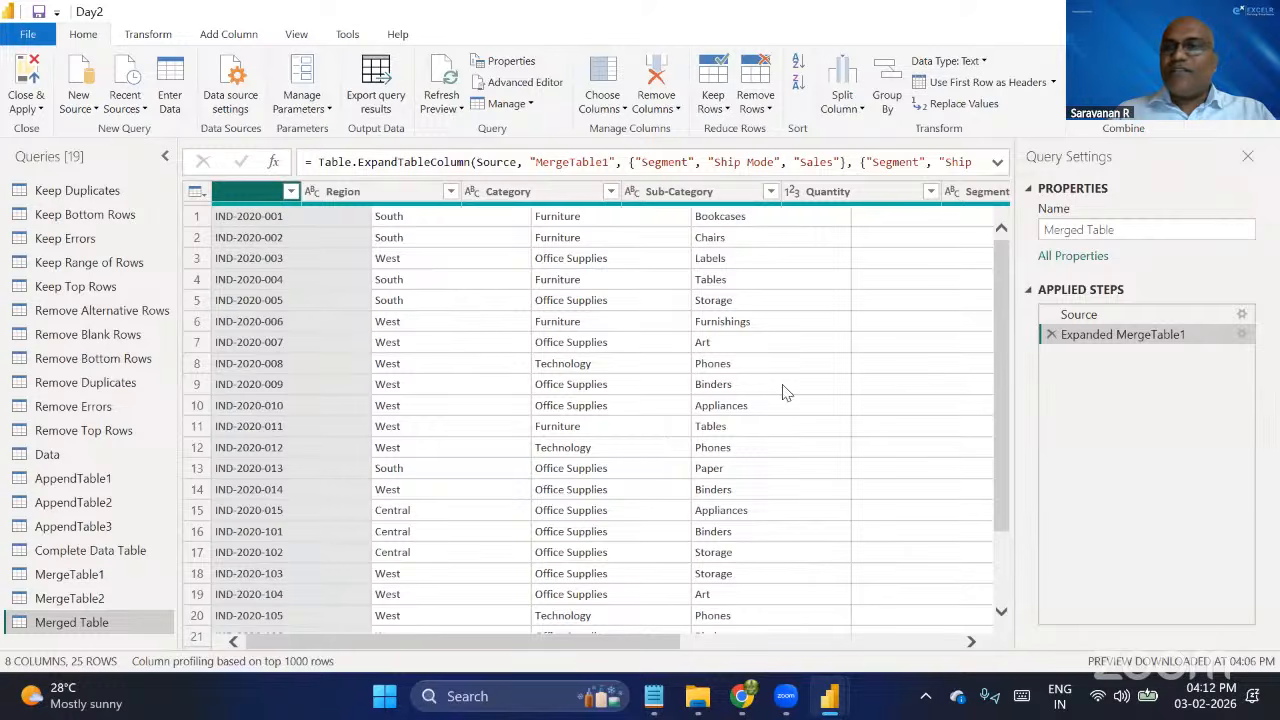
Review the merge settings in Merged Table's Source step and return to the Expanded MergeTable1 step.
left_click(1240, 313)
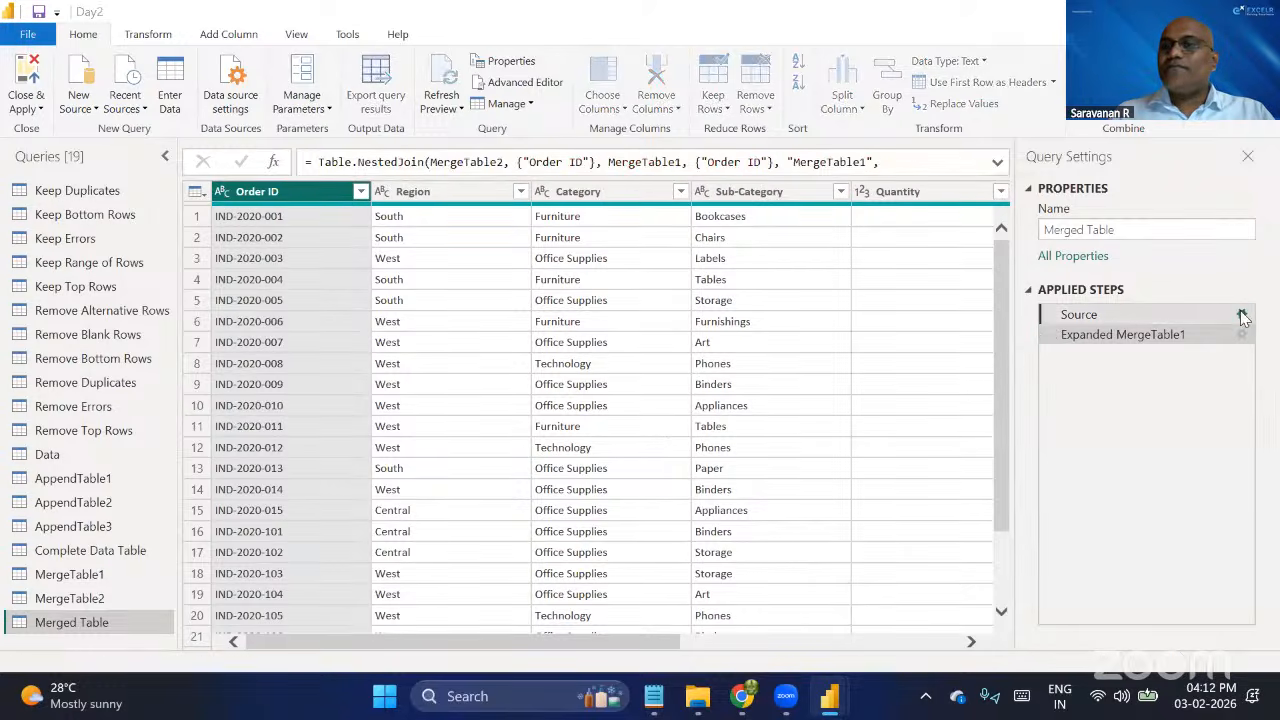
left_click(1241, 315)
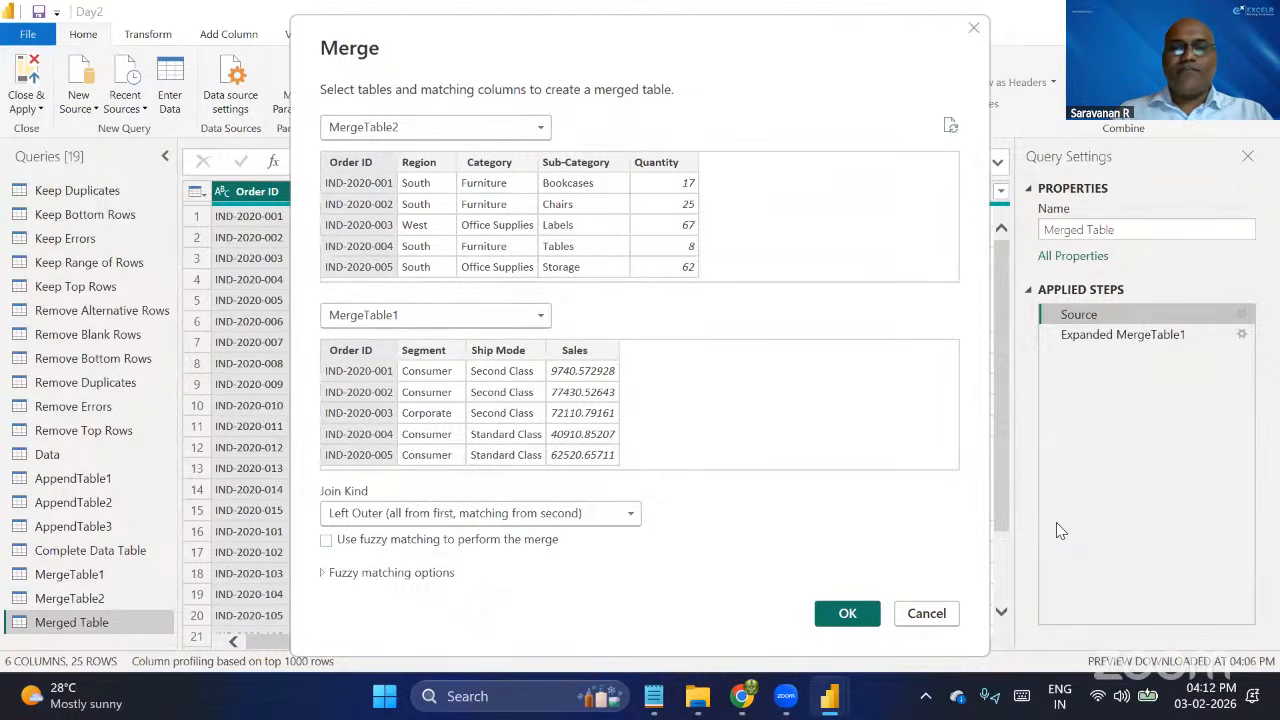
left_click(848, 616)
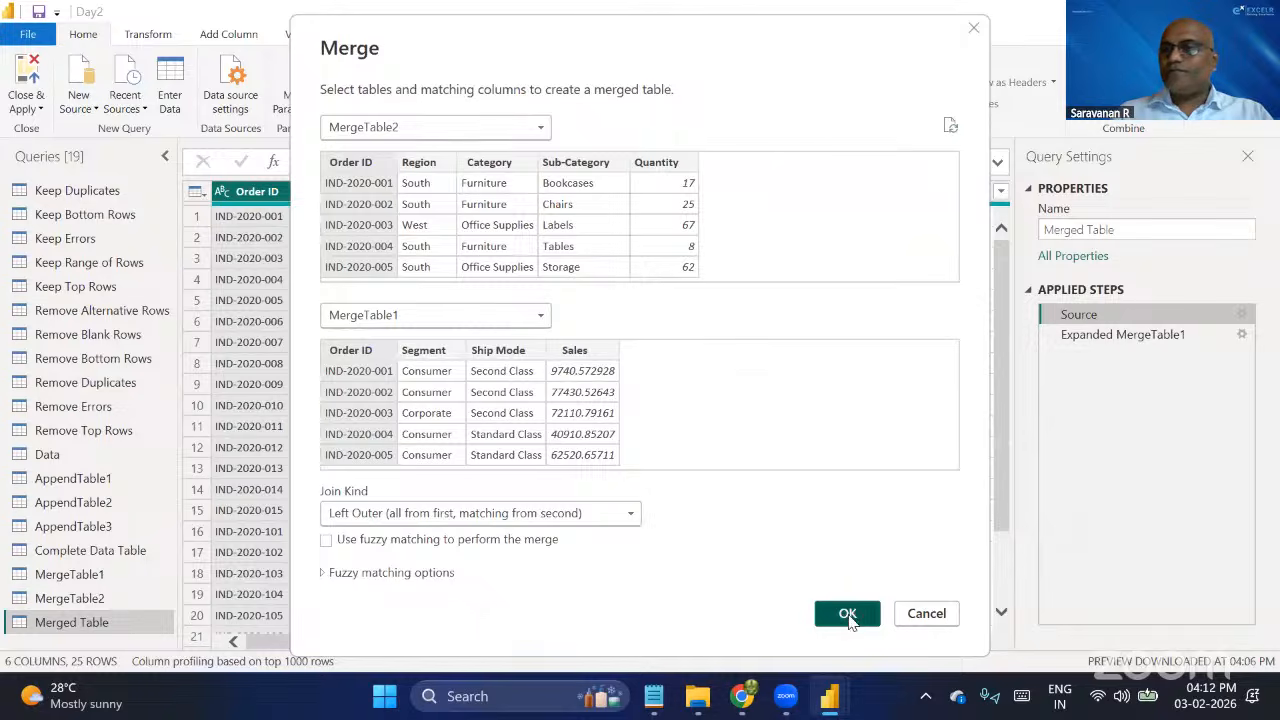
left_click(1114, 342)
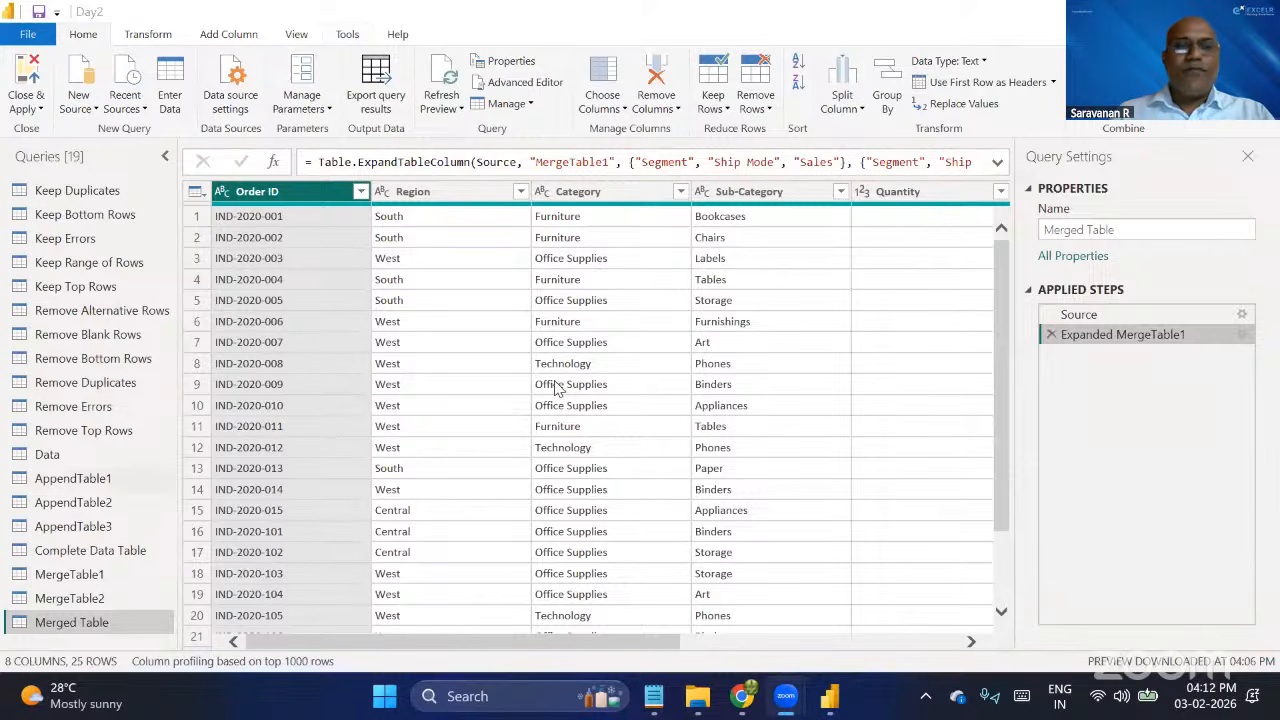
Check the Merge Query notes in Notepad and switch to the PQ Data folder in File Explorer.
left_click(658, 700)
left_click(462, 298)
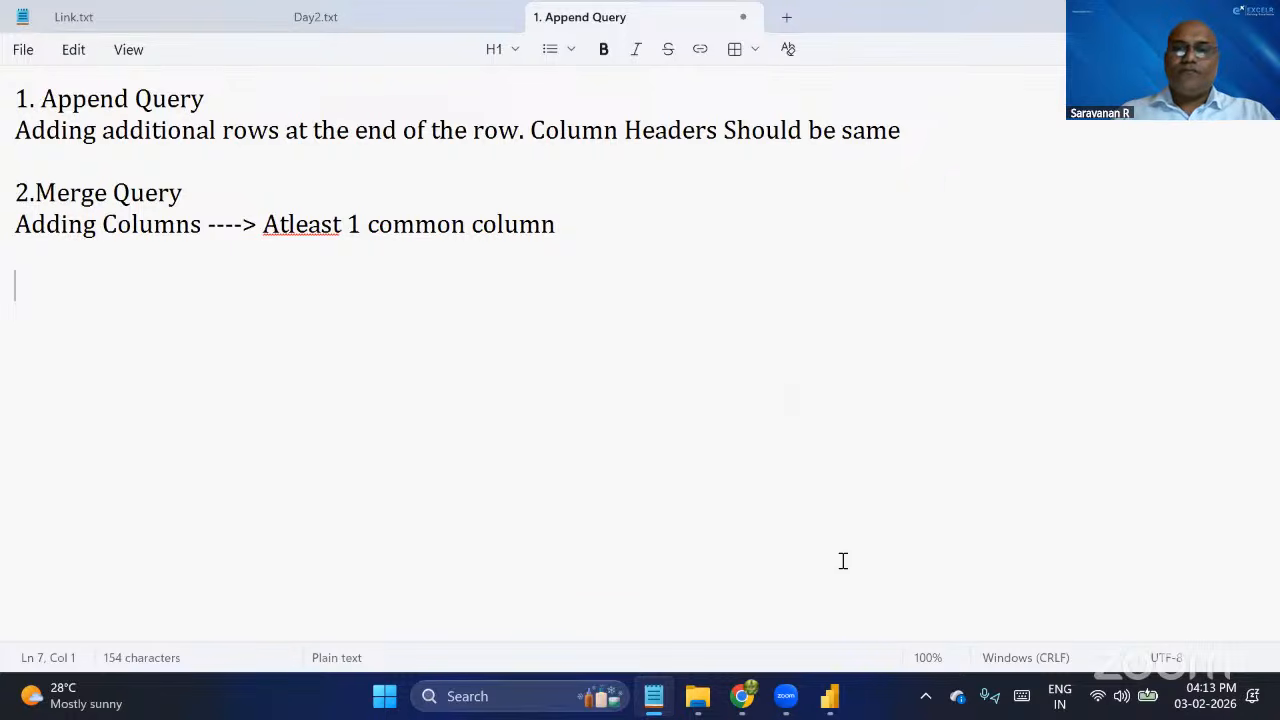
left_click(712, 706)
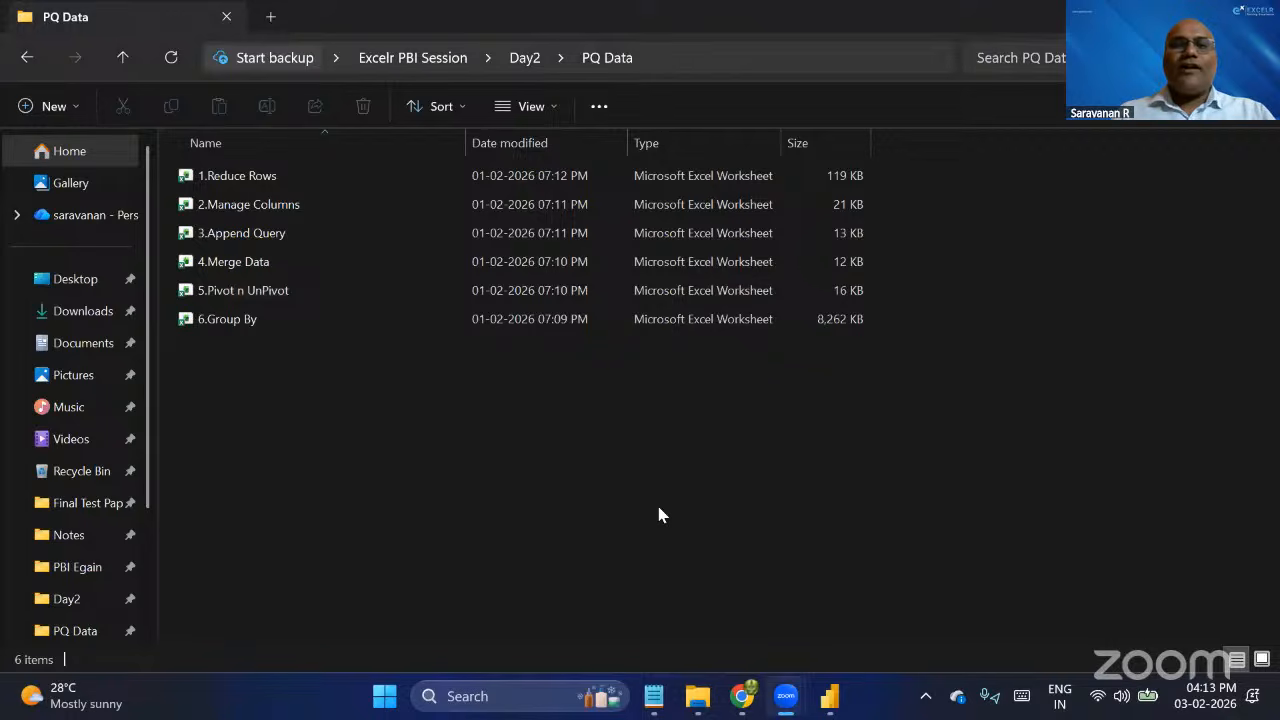
Switch to Power Query Editor and review Merged Table's columns from Order ID through Segment, Ship Mode and Sales.
key("alt+Tab")
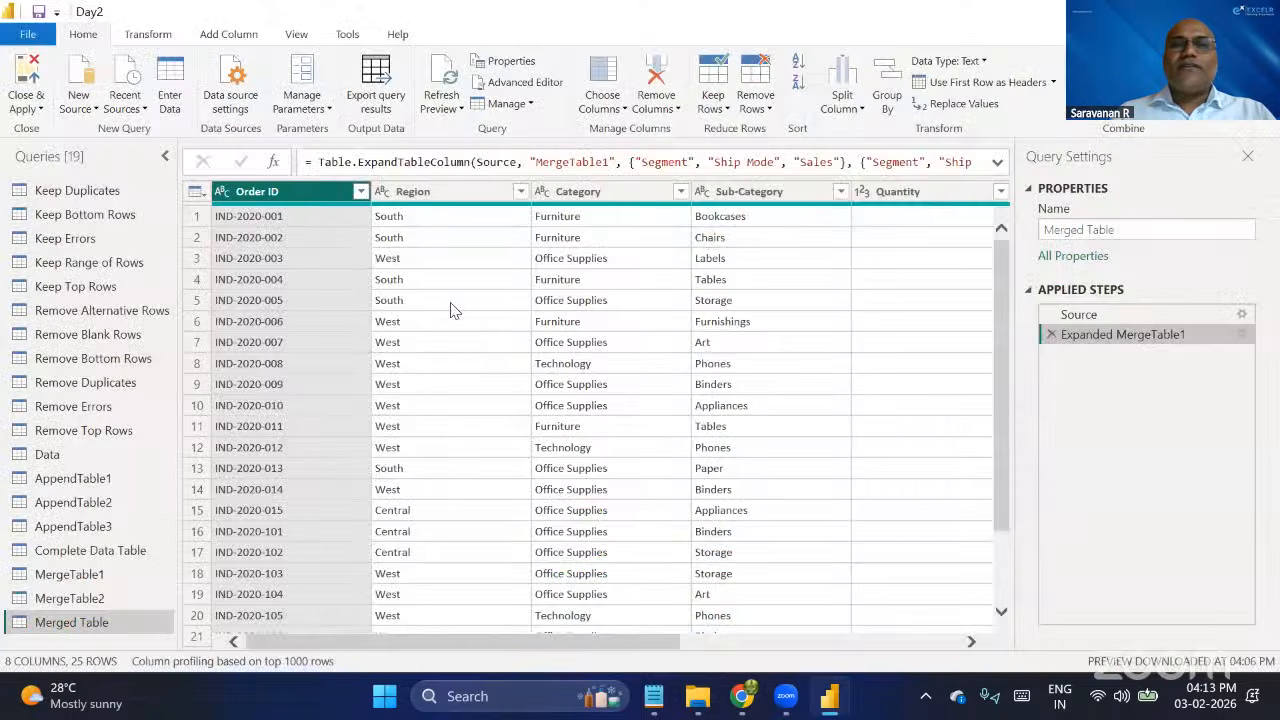
scroll(878, 374, "right", 1)
scroll(875, 374, "right", 3)
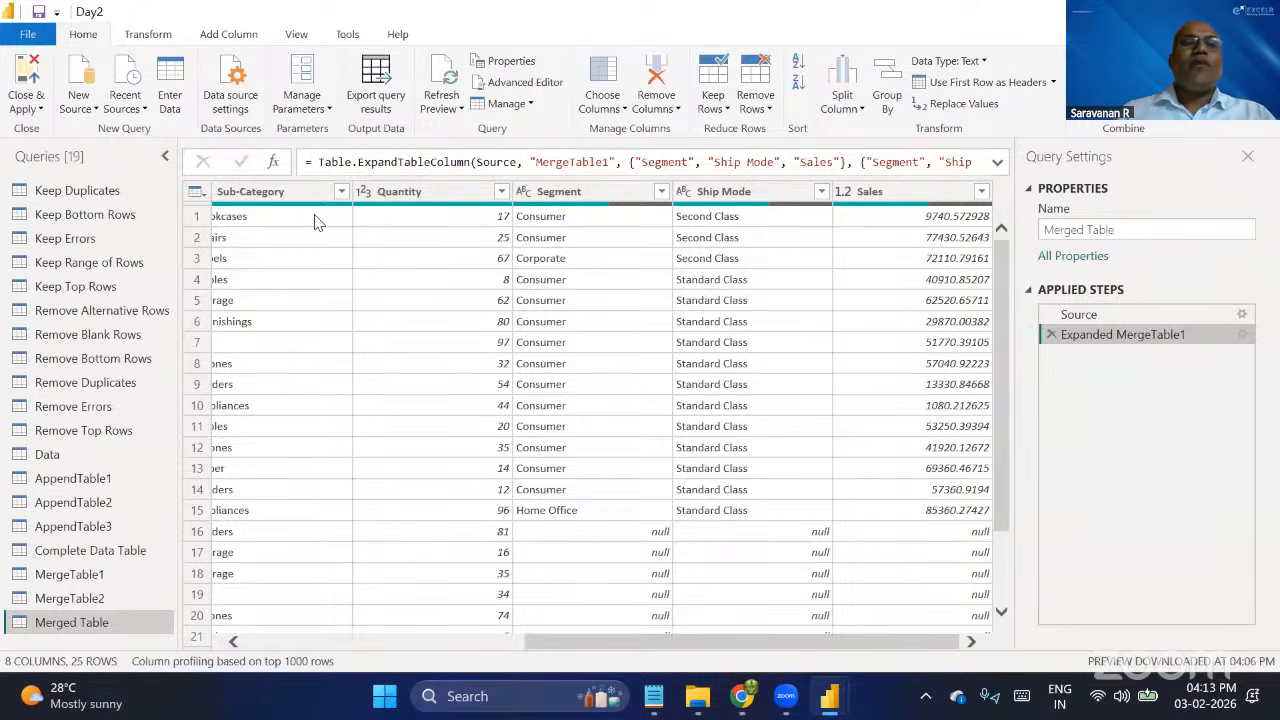
scroll(314, 222, "left", 5)
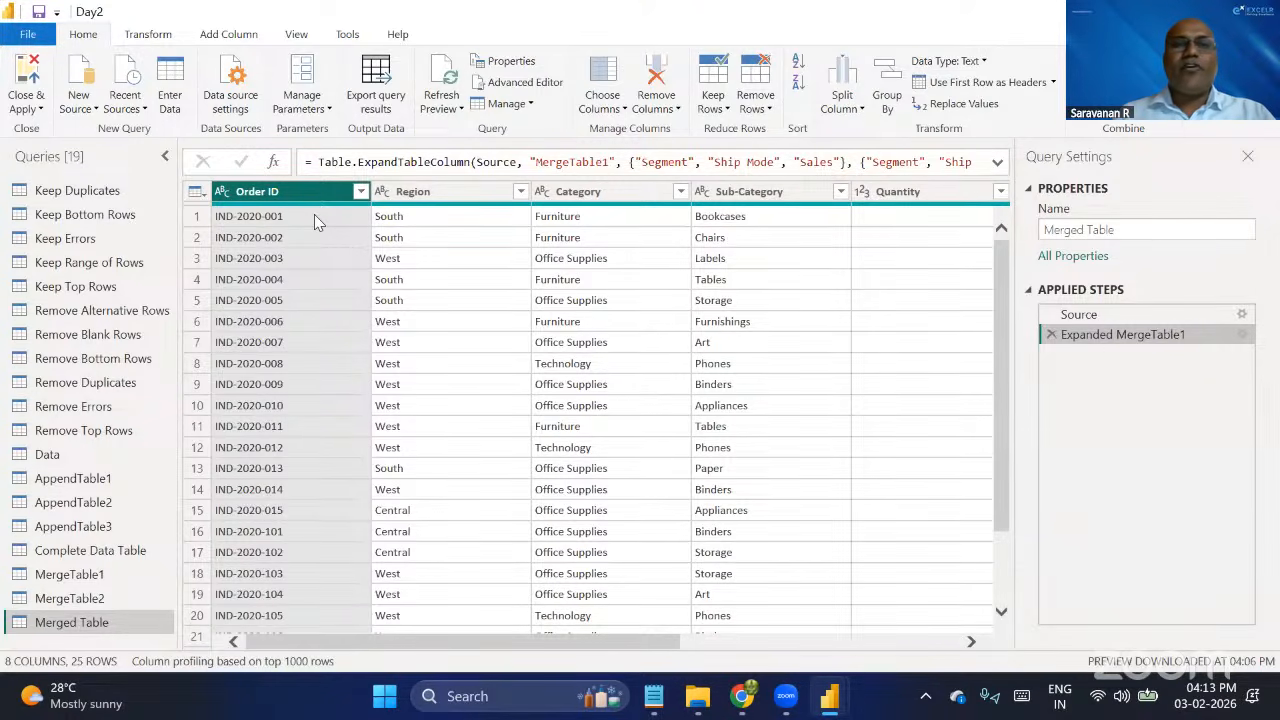
scroll(674, 239, "right", 5)
scroll(612, 250, "left", 5)
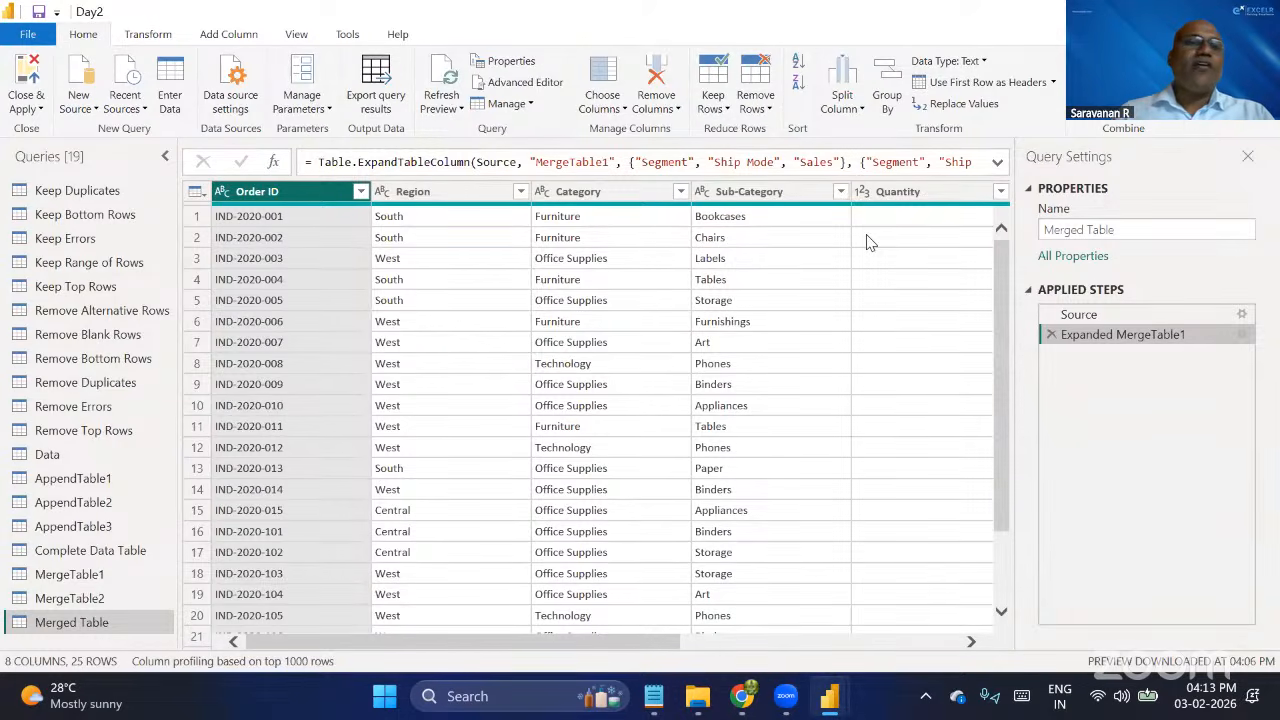
scroll(868, 242, "right", 5)
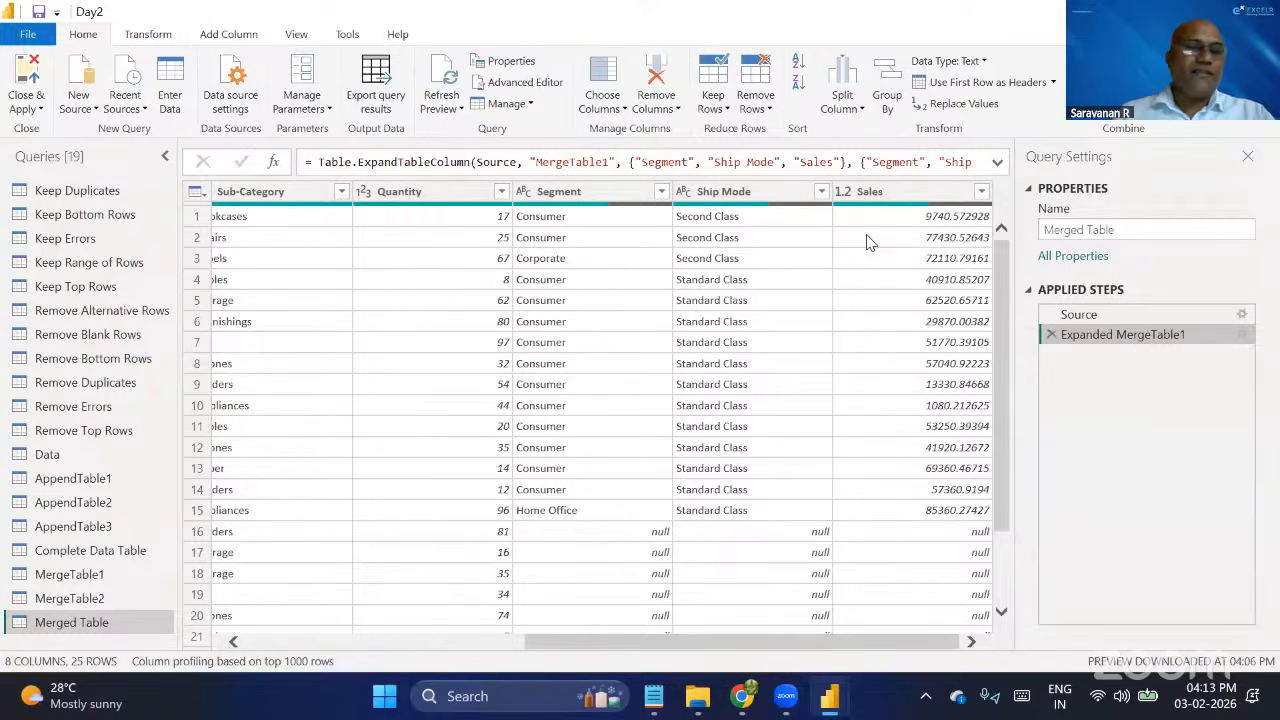
scroll(868, 242, "left", 5)
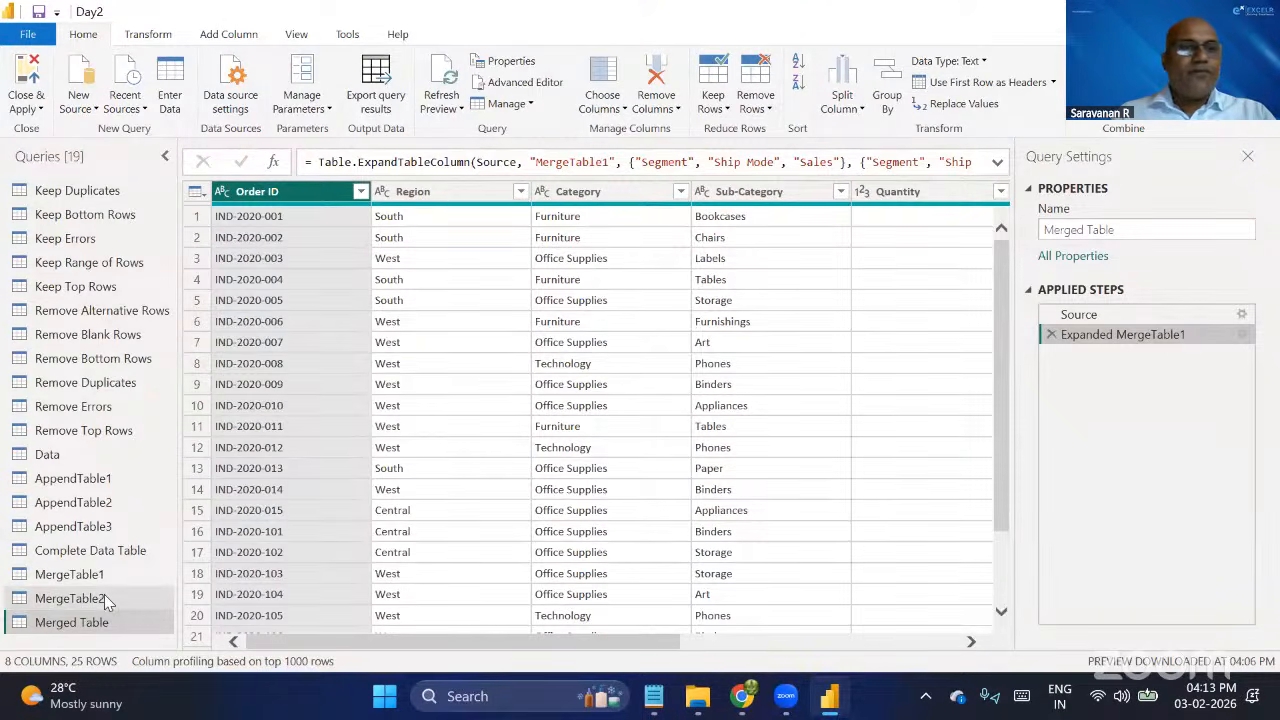
mouse_move(697, 696)
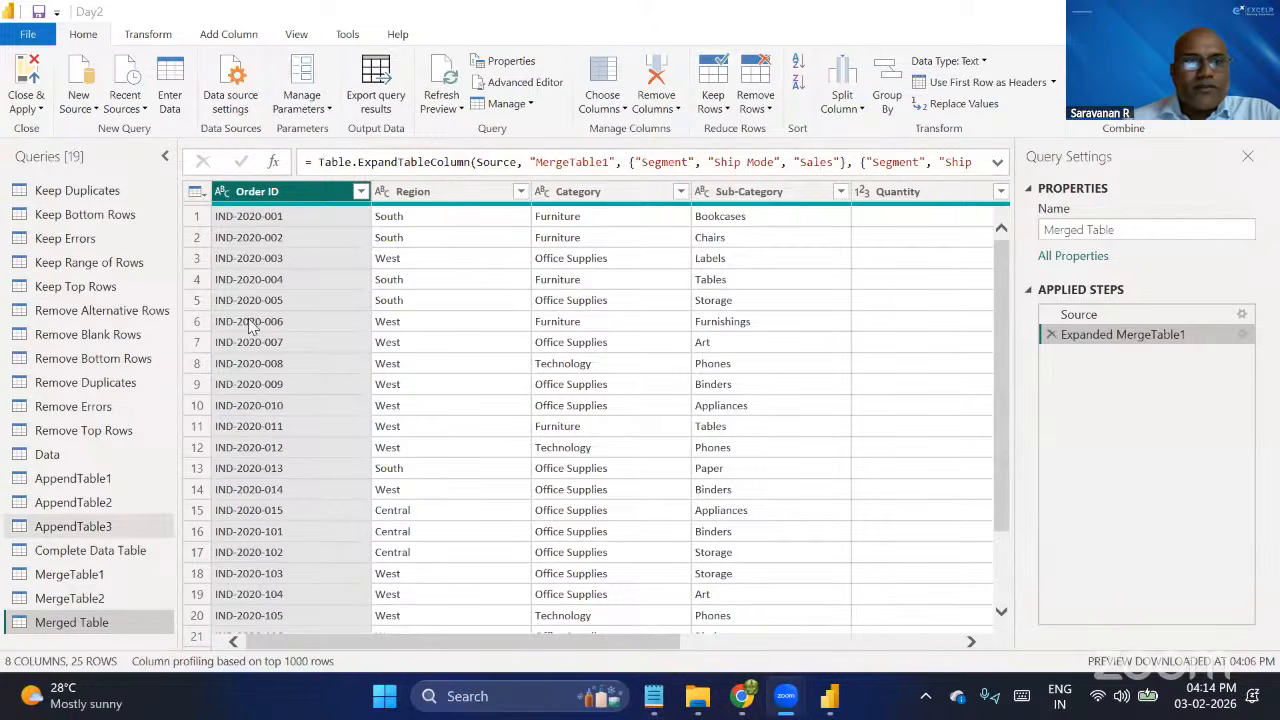
Split the Order ID column of AppendTable3 by the custom delimiter "-" at each occurrence of the delimiter.
left_click(94, 530)
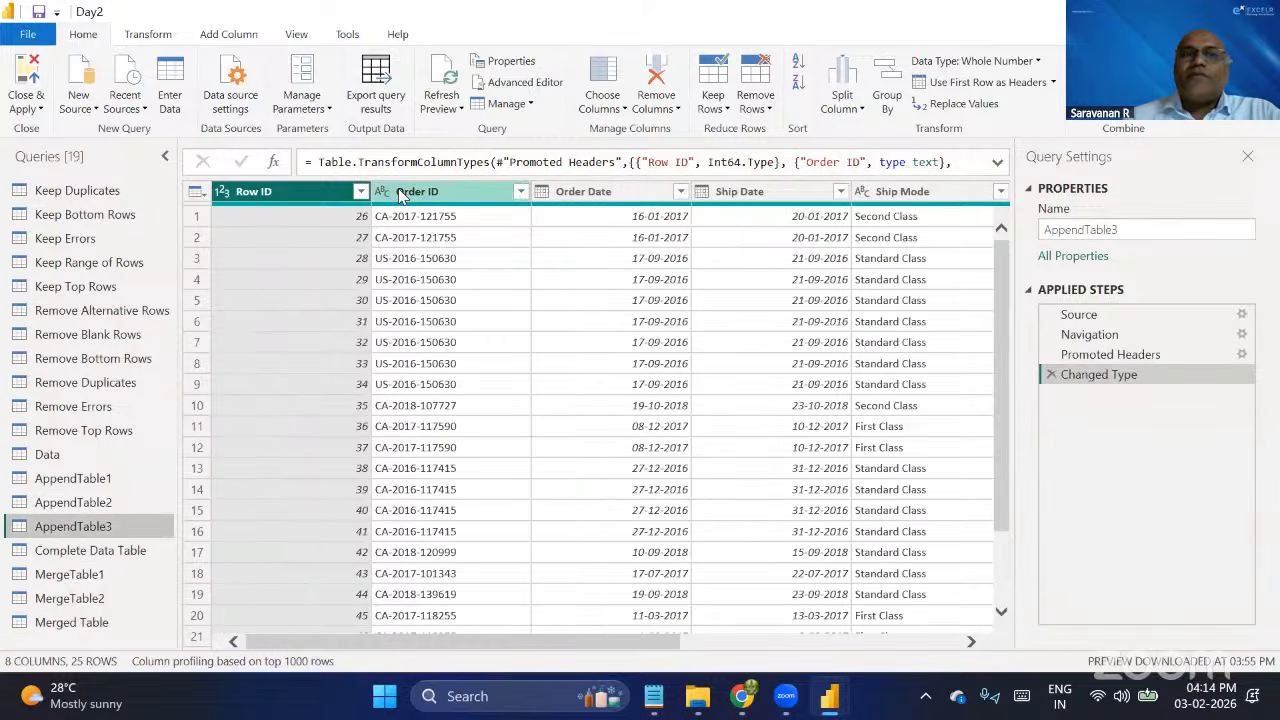
left_click(401, 195)
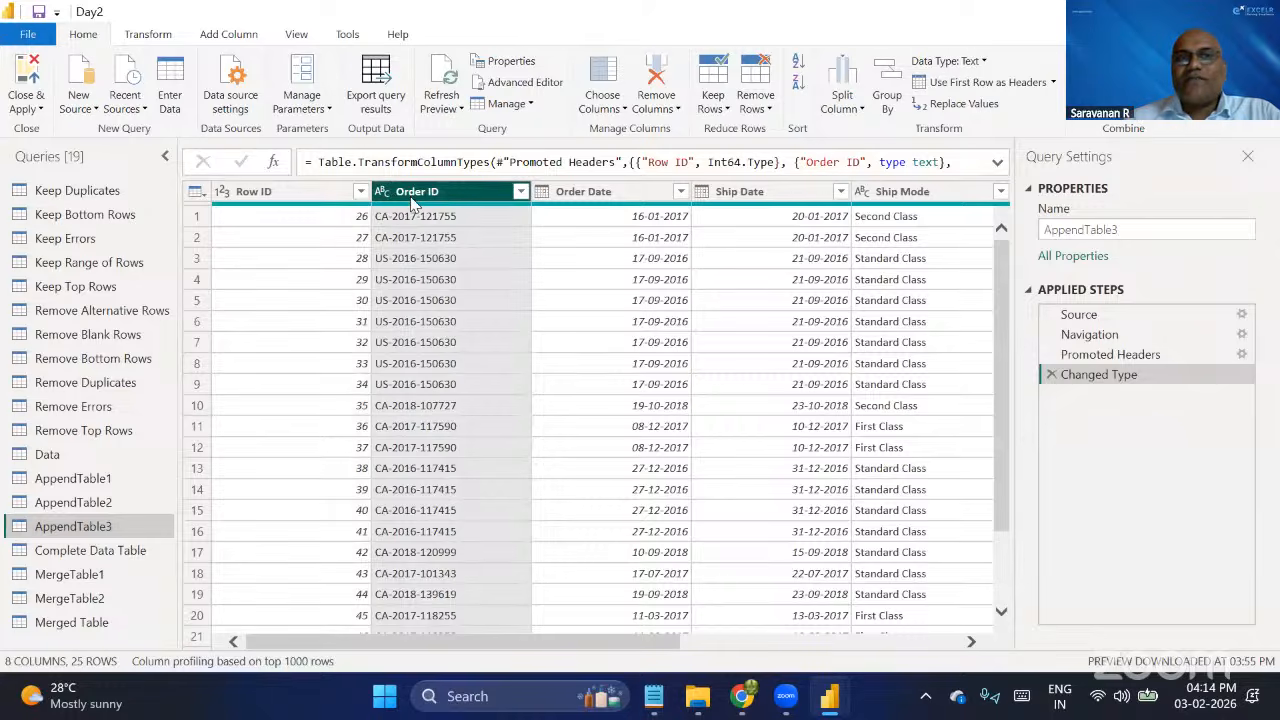
left_click(148, 37)
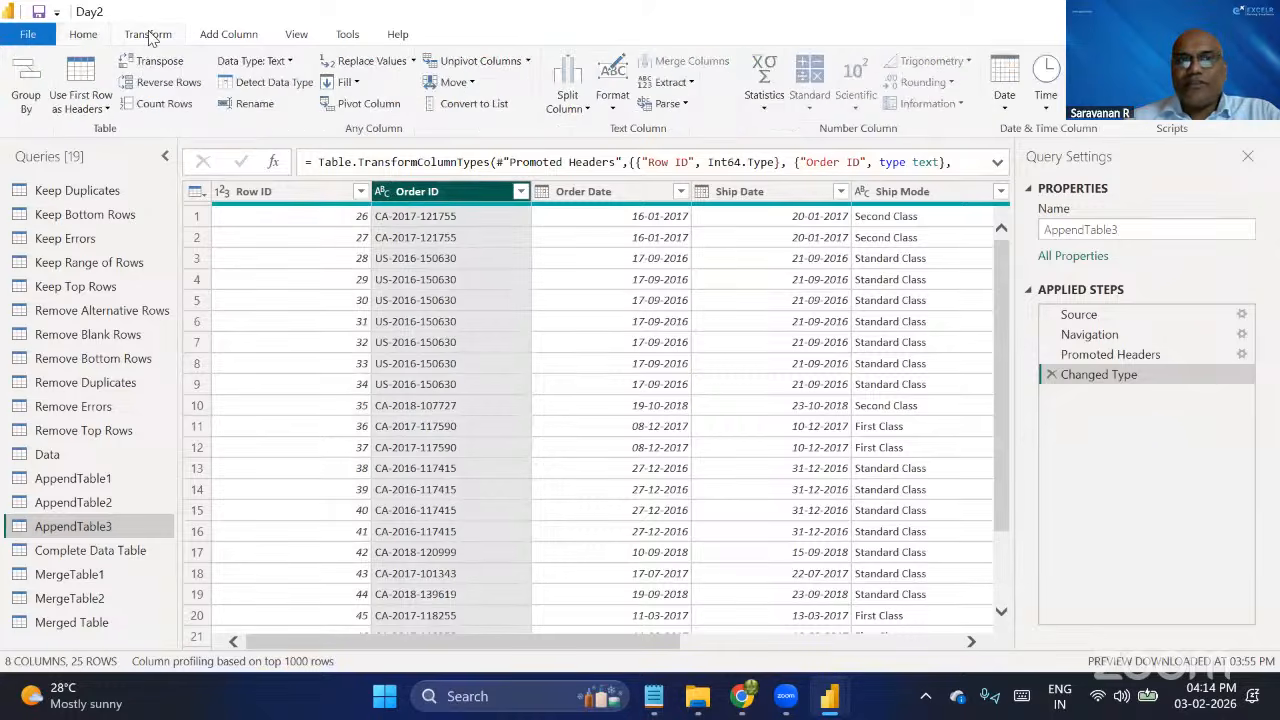
left_click(230, 36)
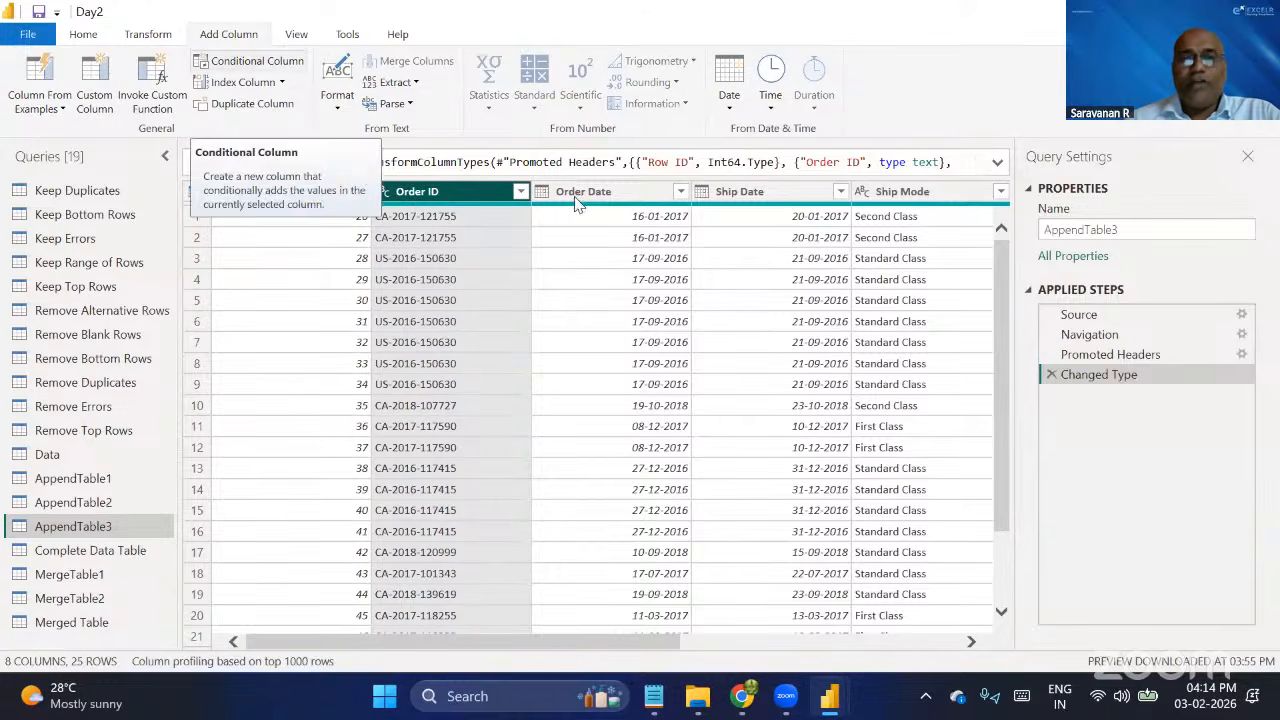
left_click(147, 36)
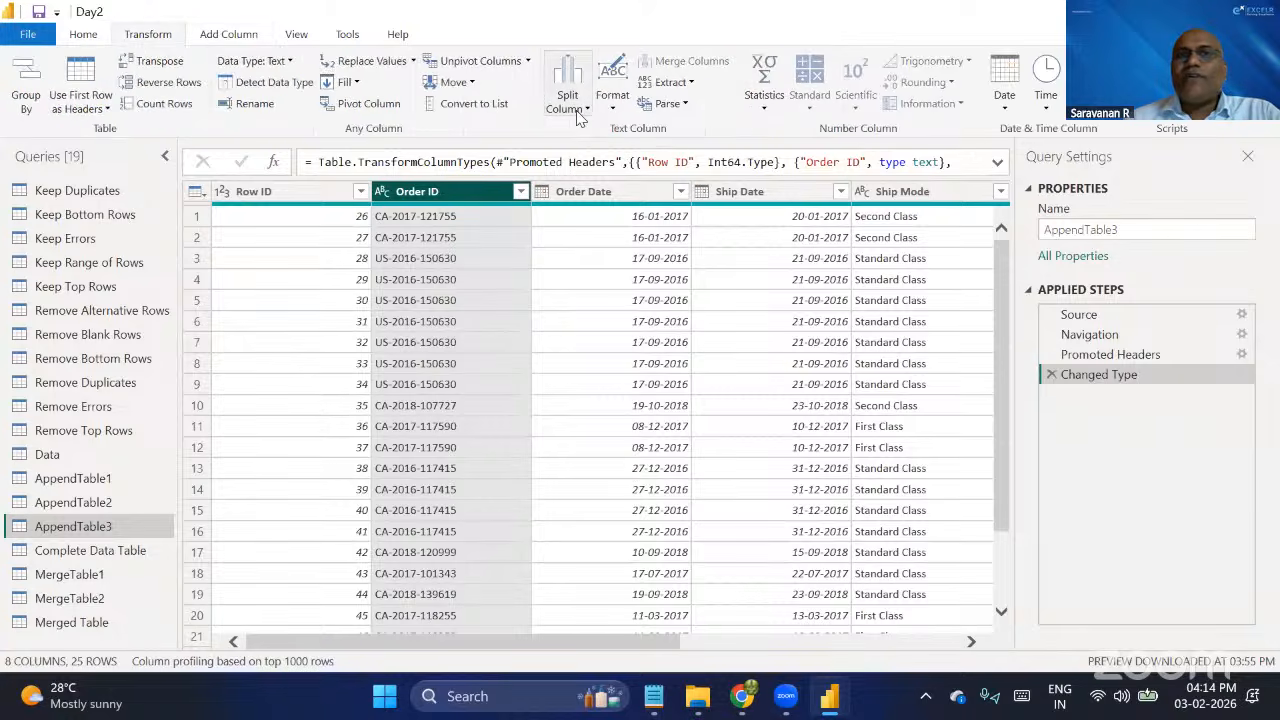
left_click(579, 112)
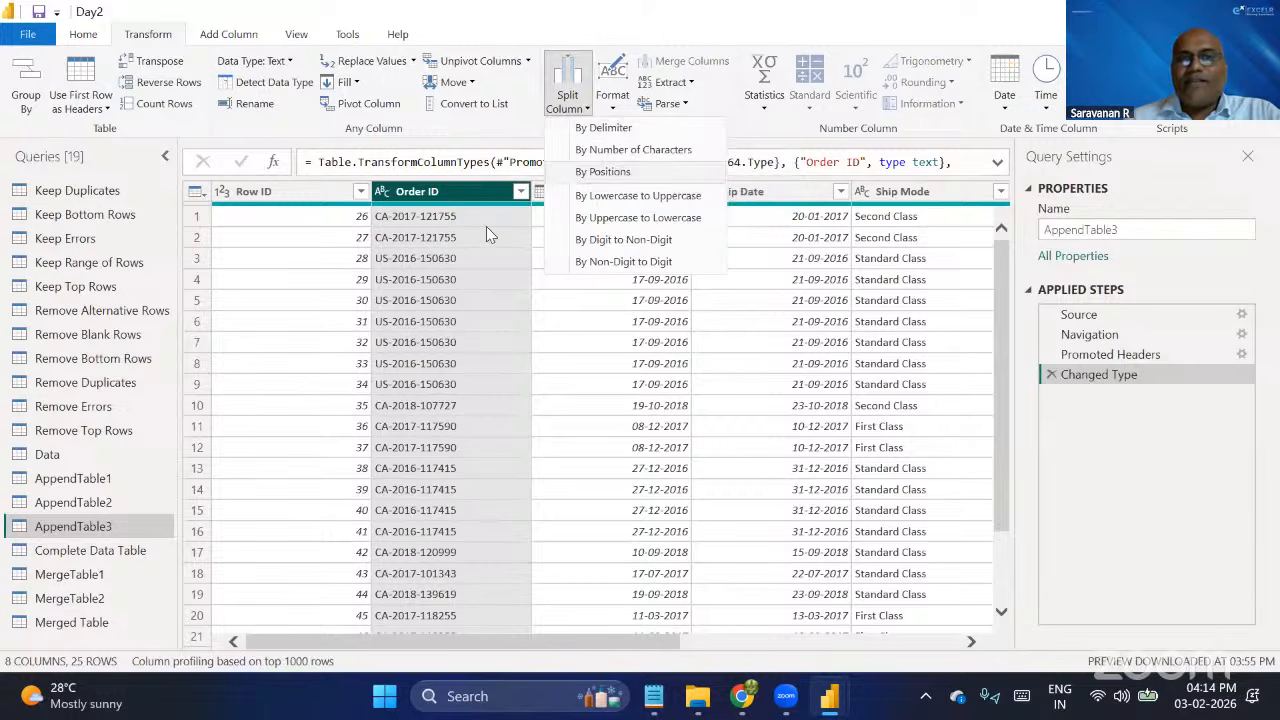
left_click(593, 129)
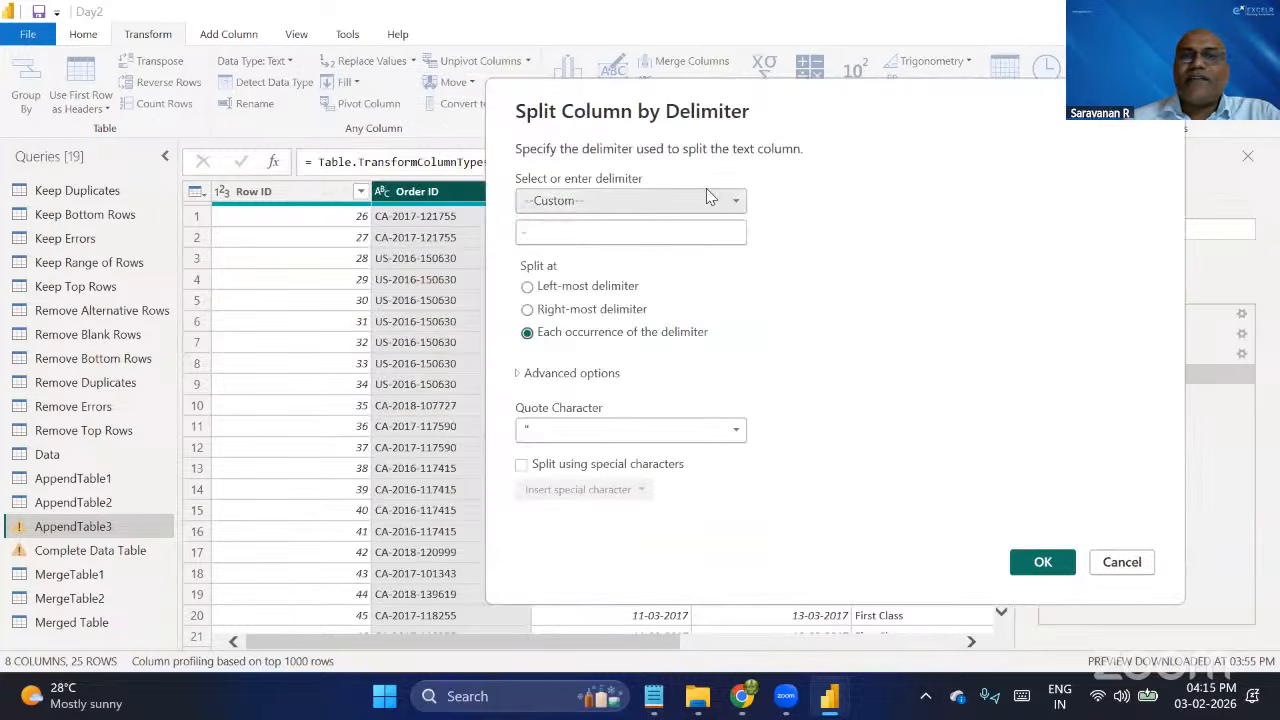
left_click(662, 202)
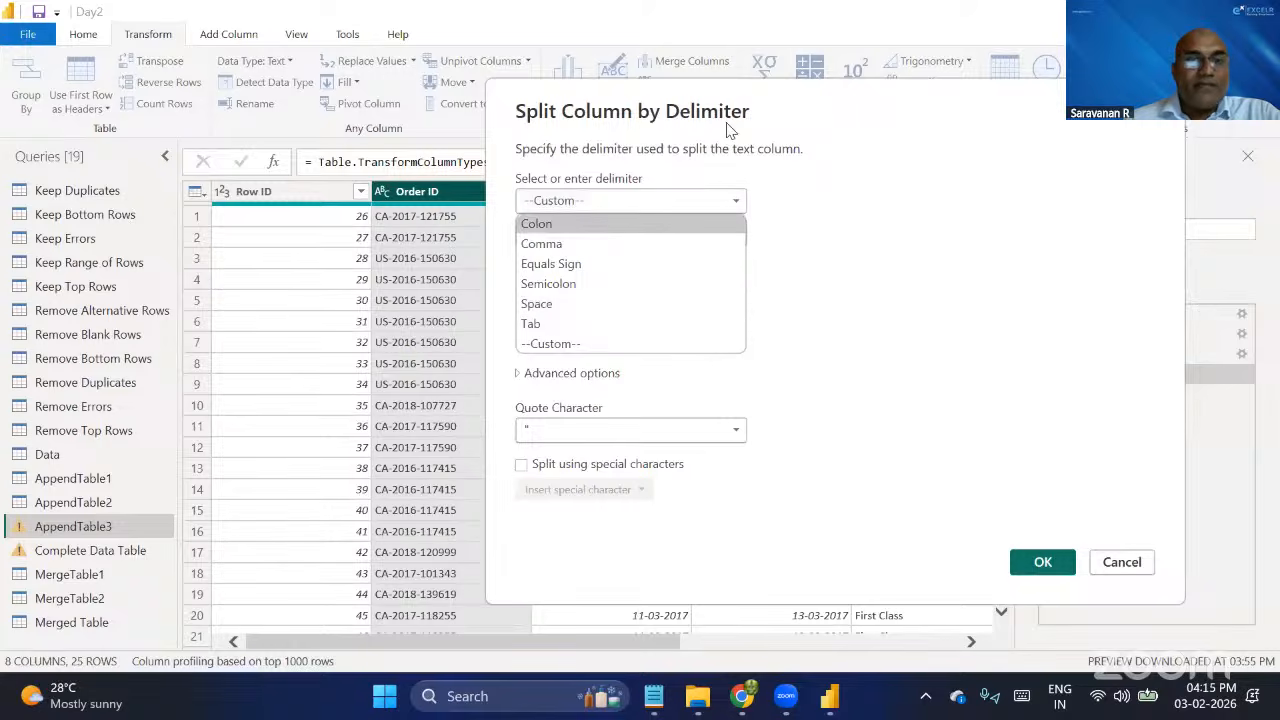
left_click(552, 344)
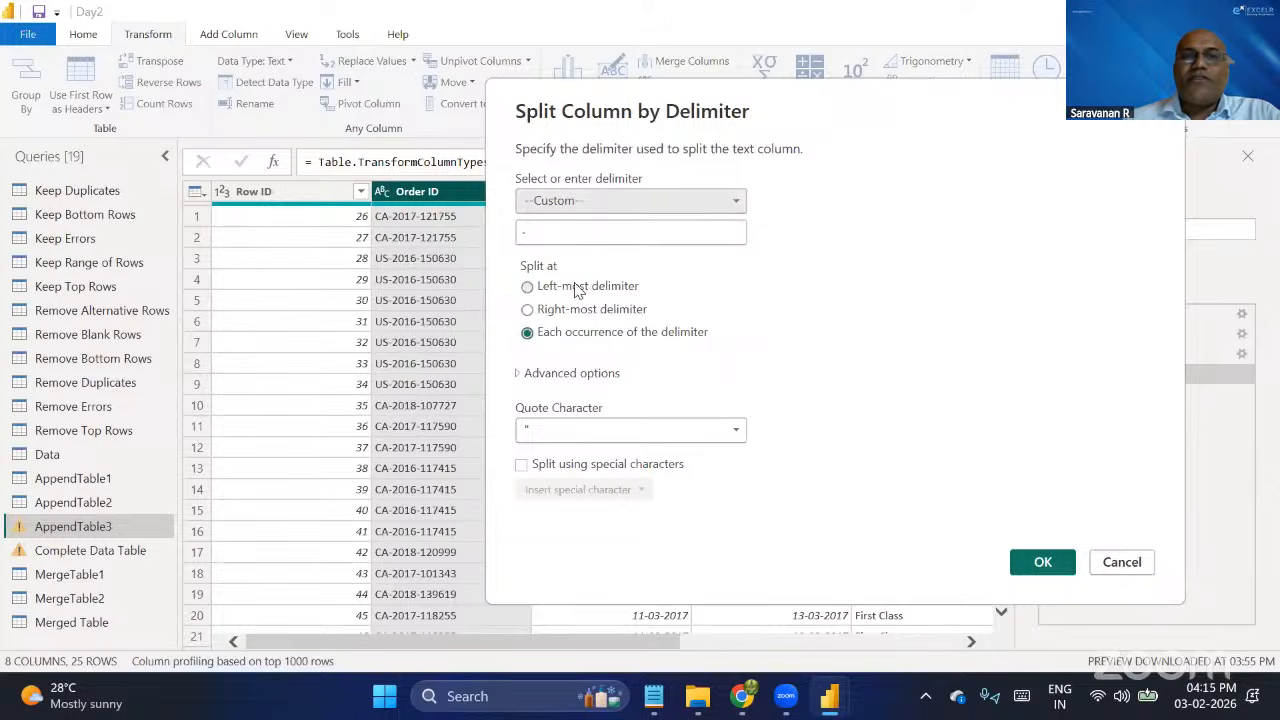
left_click(626, 286)
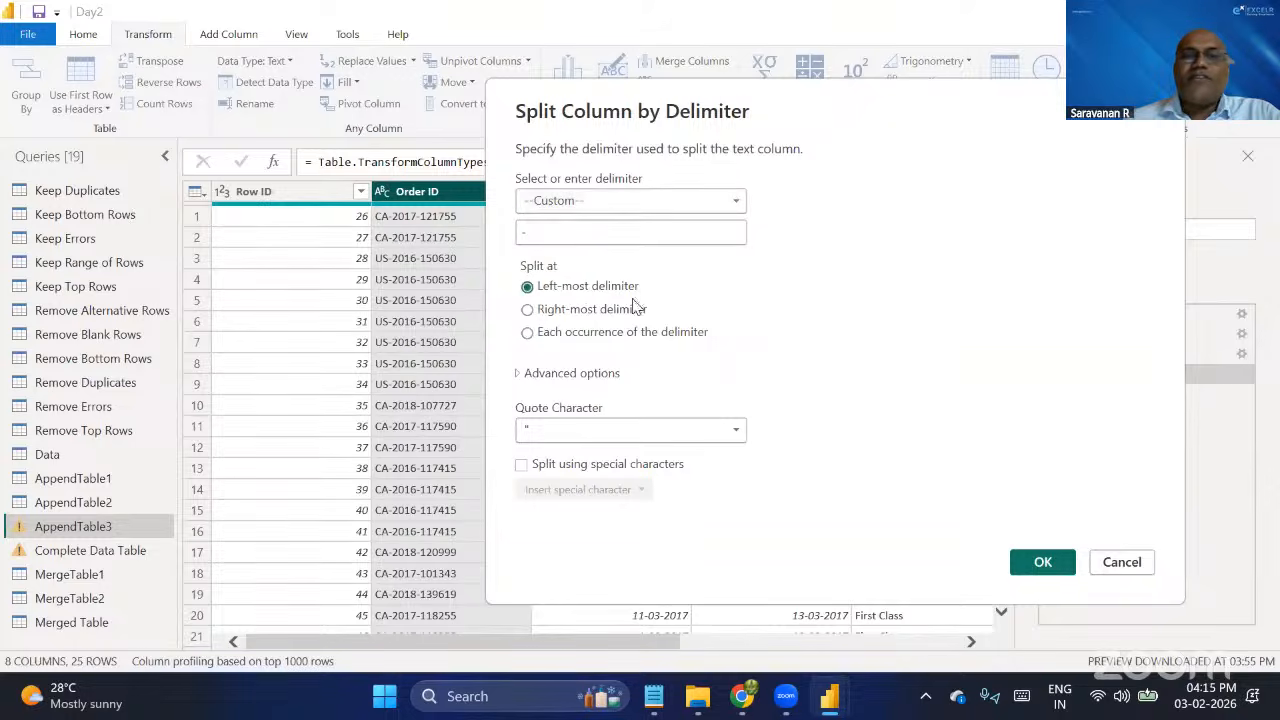
left_click(567, 313)
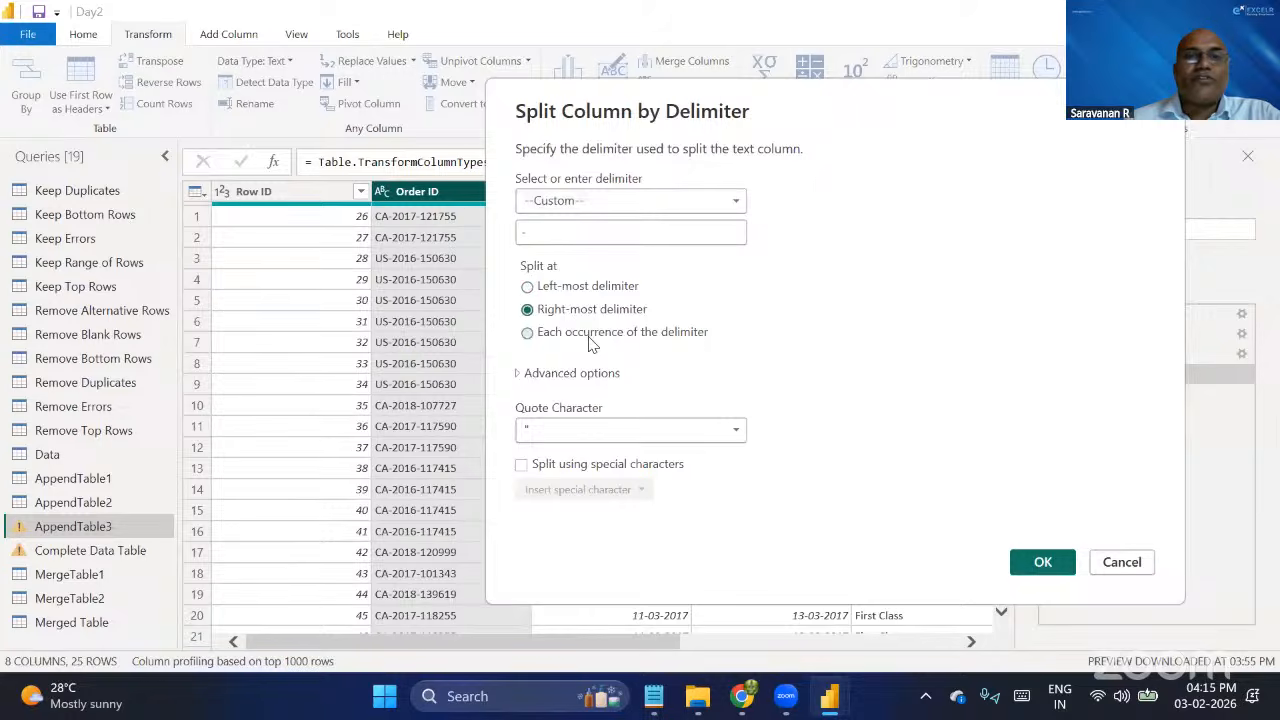
left_click(590, 342)
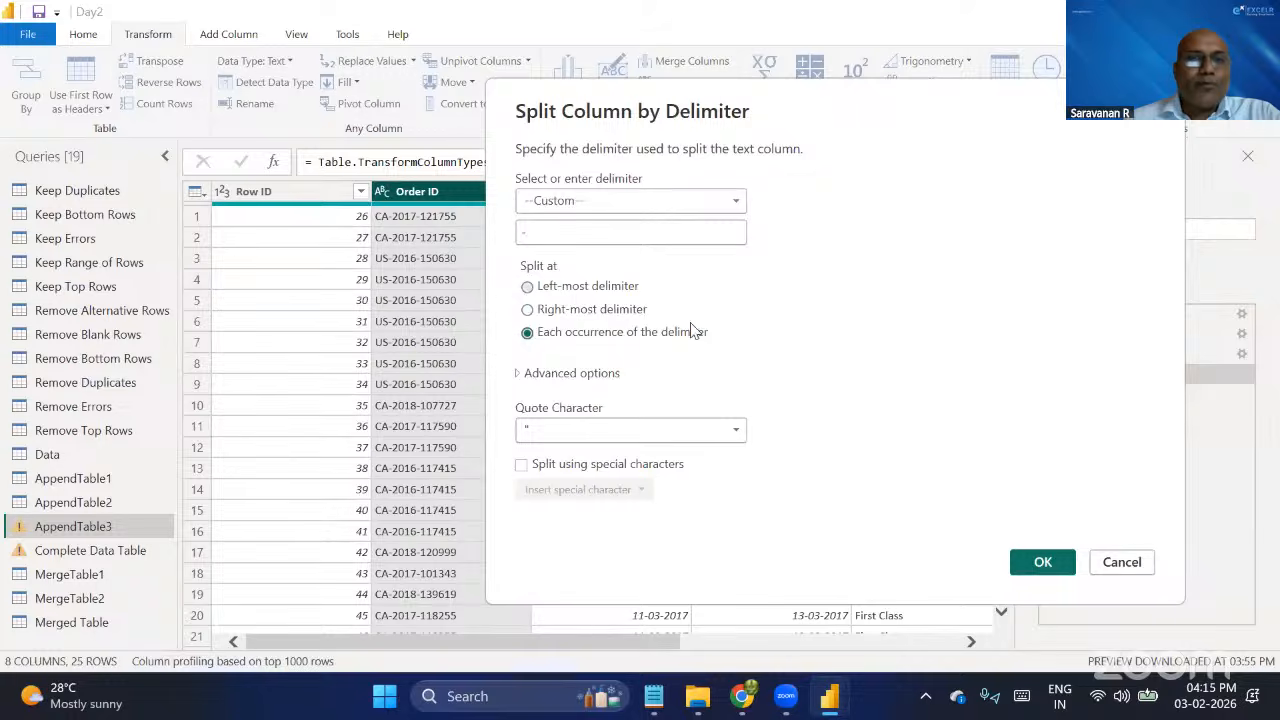
left_click(1043, 563)
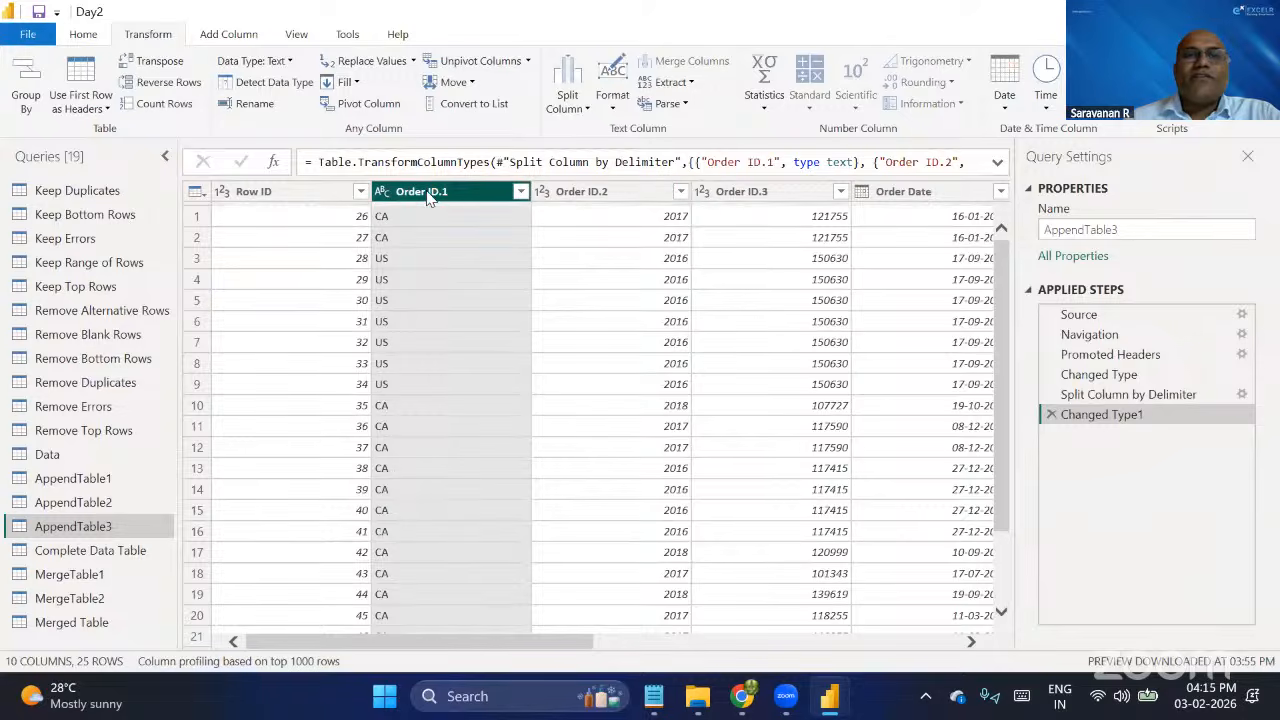
Inspect the Order ID.1, Order ID.2 and Order ID.3 columns in AppendTable3.
left_click(575, 191)
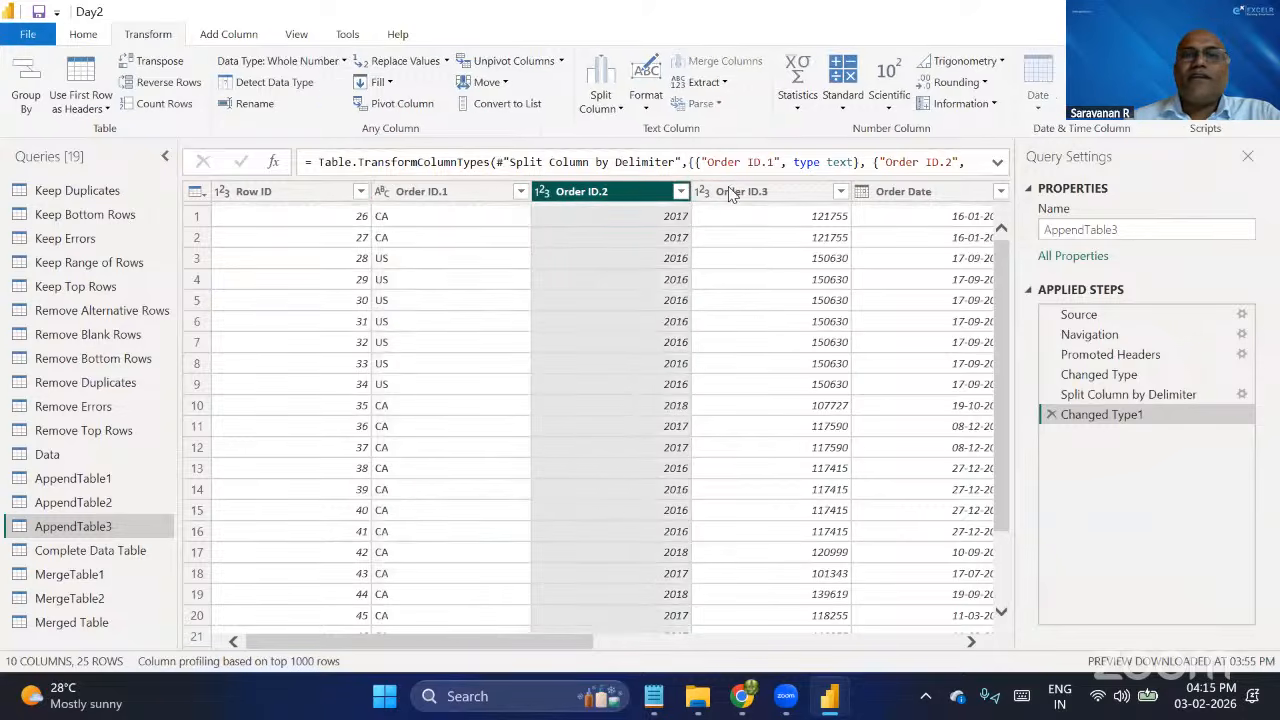
left_click(766, 191)
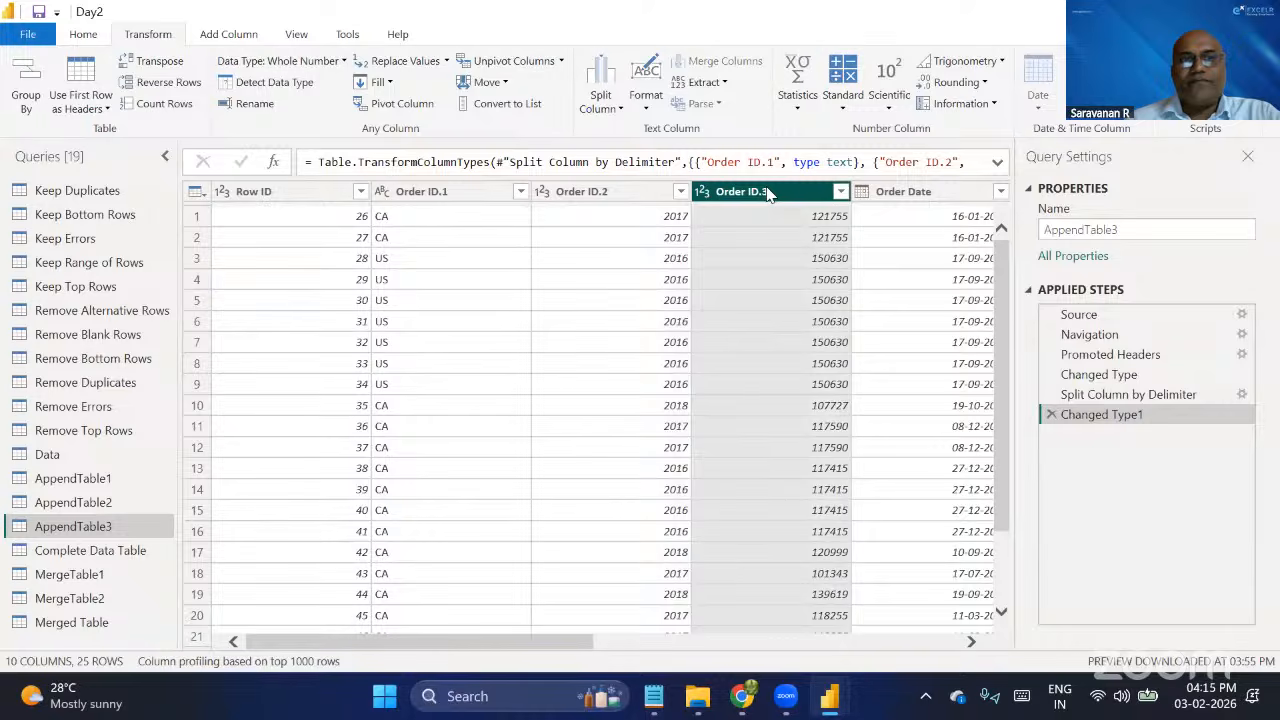
left_click(450, 196)
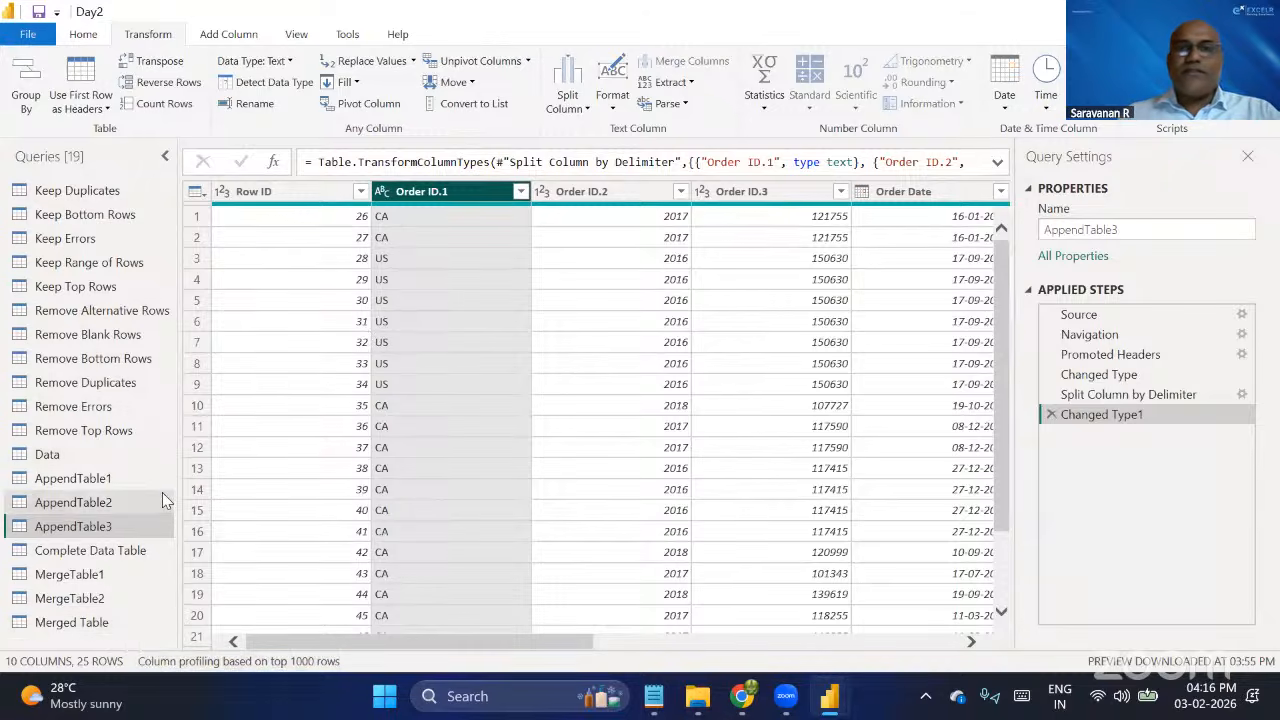
Check the PQ Data folder in File Explorer and the query notes in Notepad, and return to Power Query Editor.
key("alt+Tab")
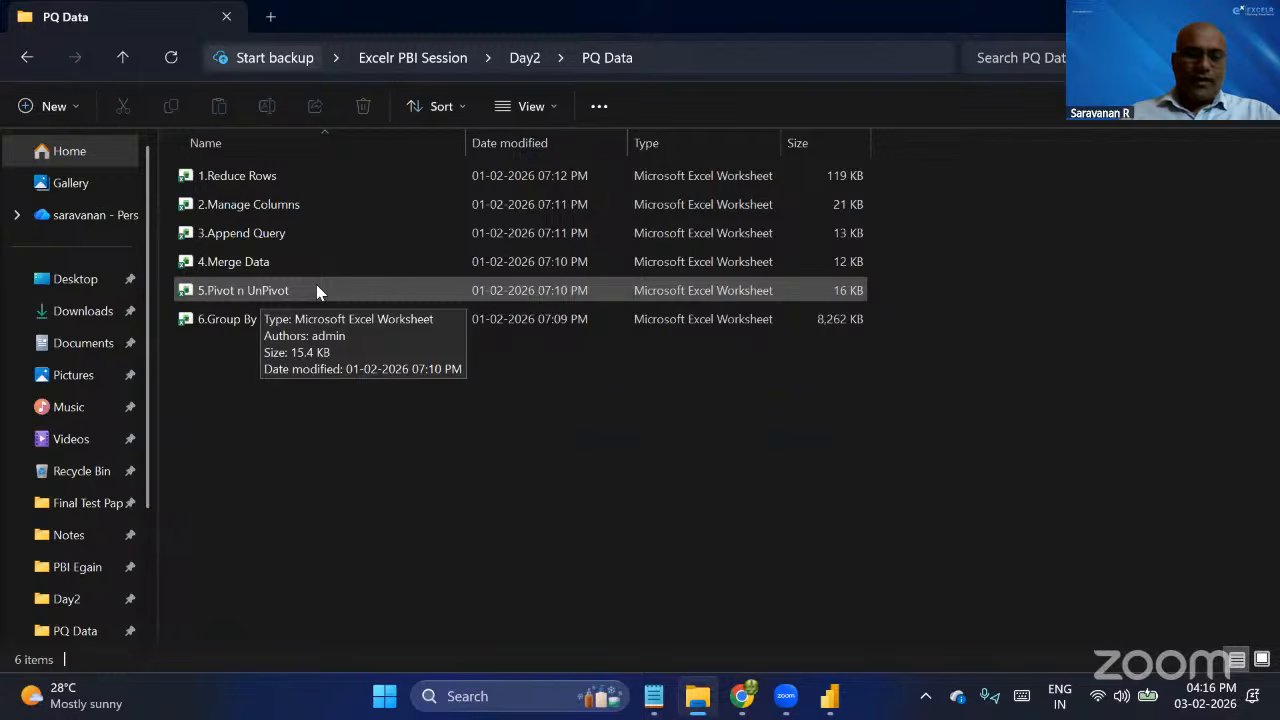
left_click(653, 696)
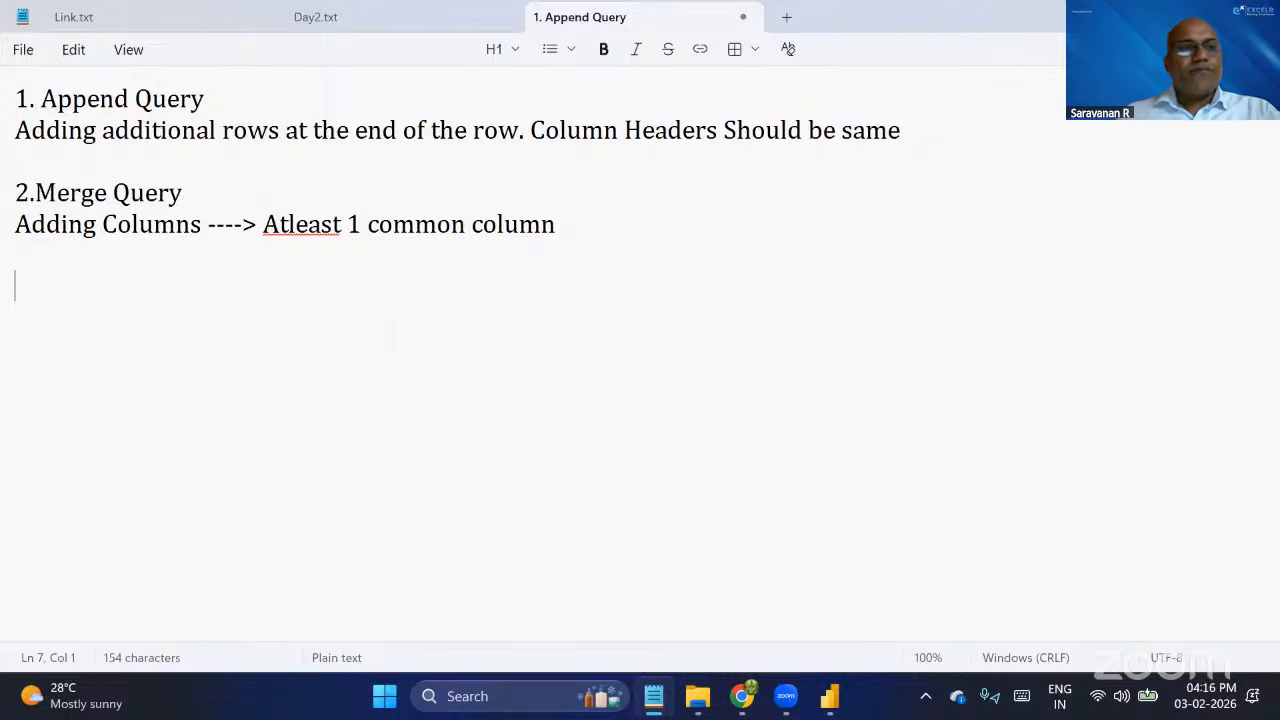
key("alt+Tab")
key("Tab")
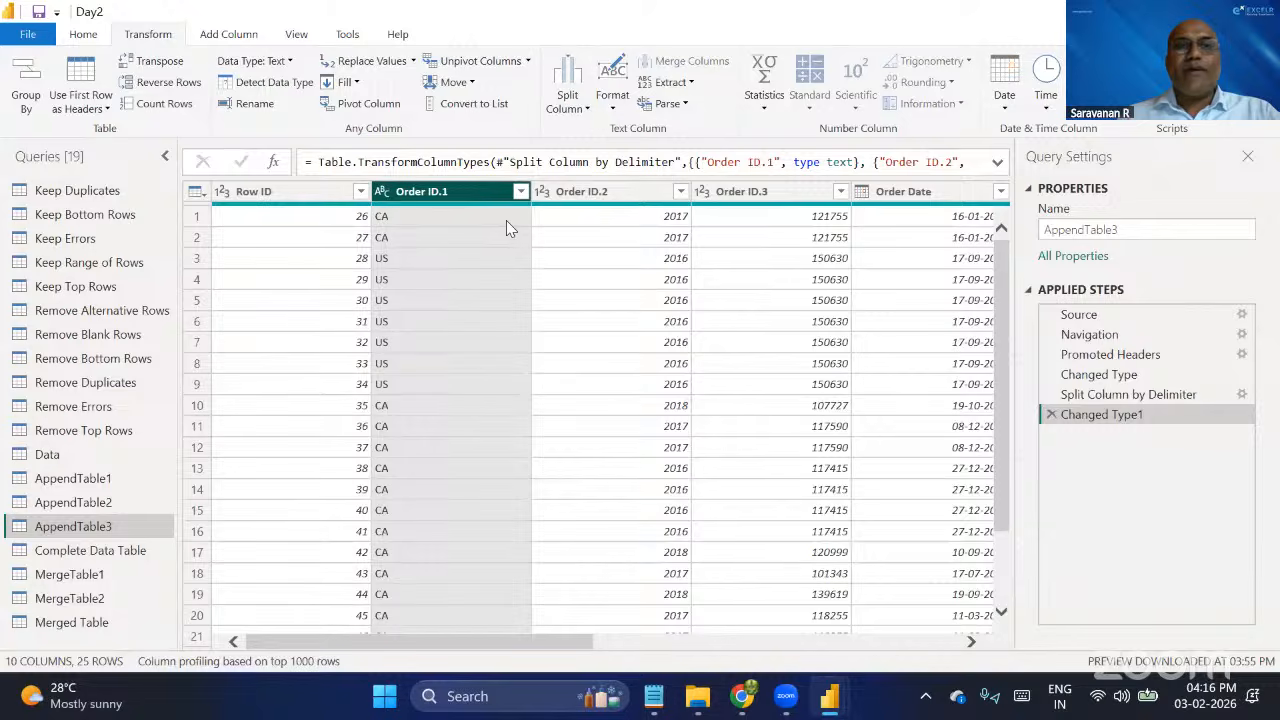
Merge the Order ID.1, Order ID.2 and Order ID.3 columns of AppendTable3 with the custom separator "///" and select the combined column.
left_click(74, 40)
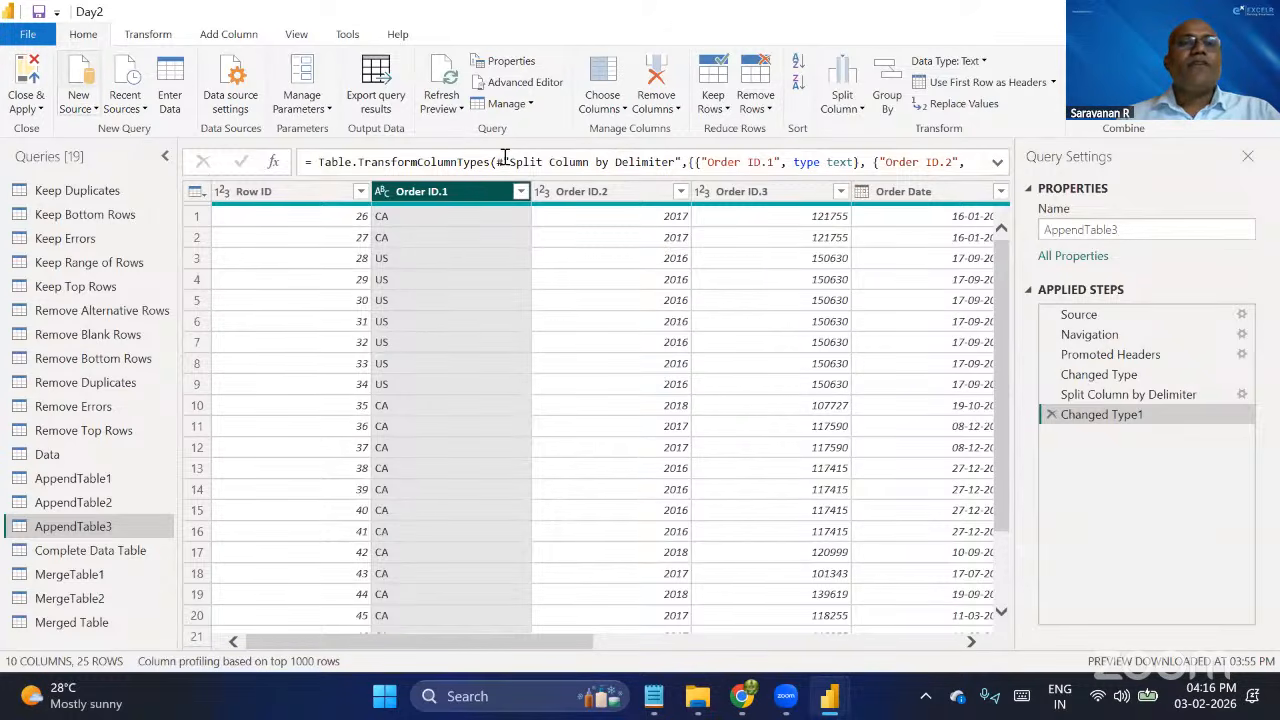
left_click(160, 38)
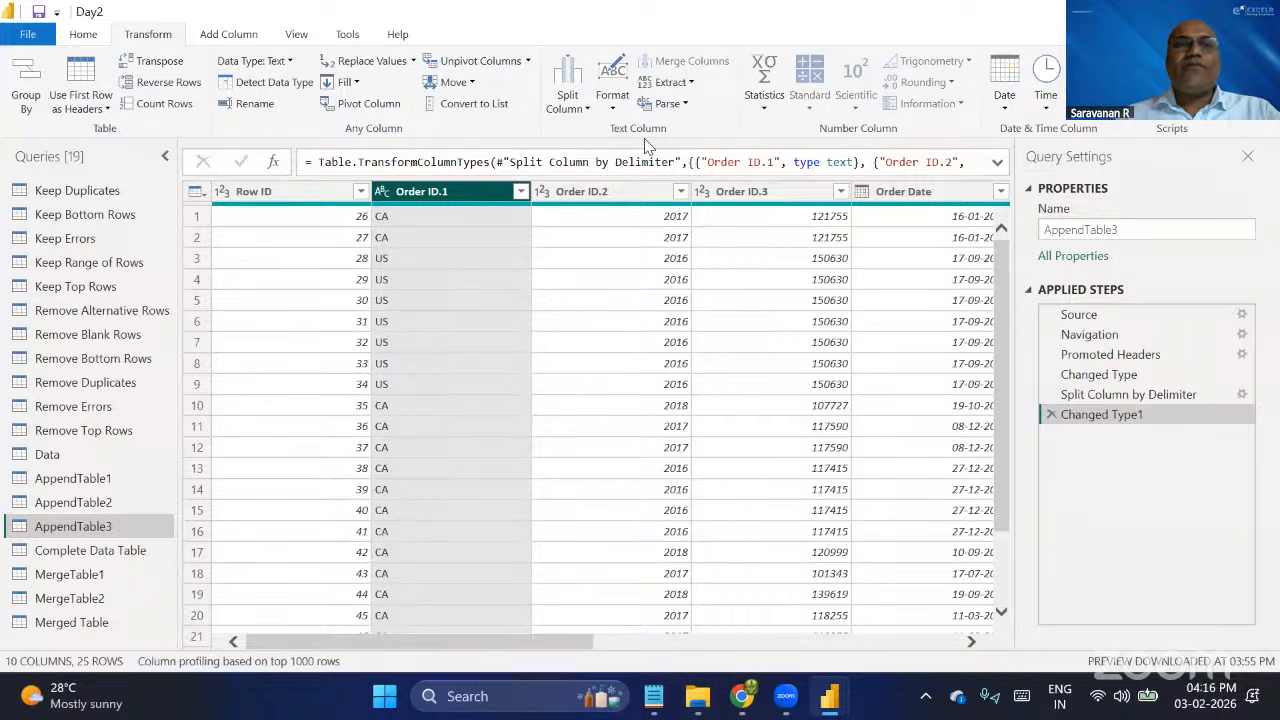
key("alt")
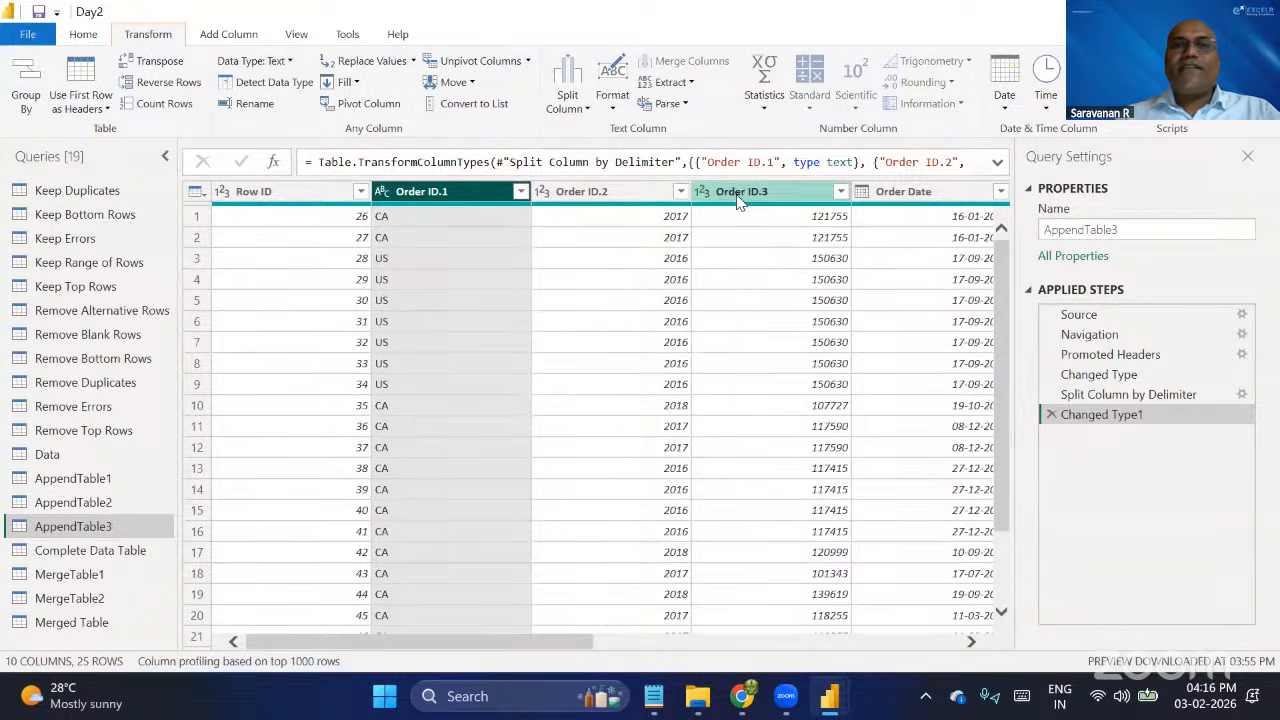
left_click(738, 193, "shift")
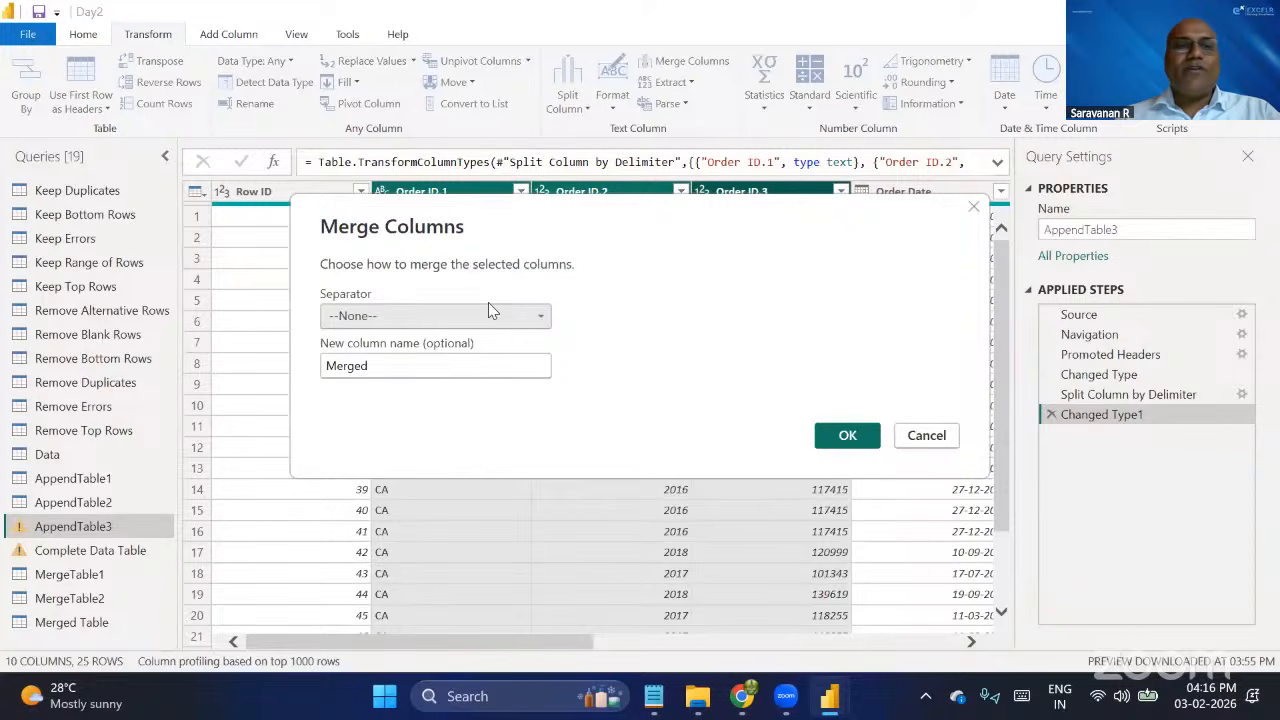
left_click(489, 312)
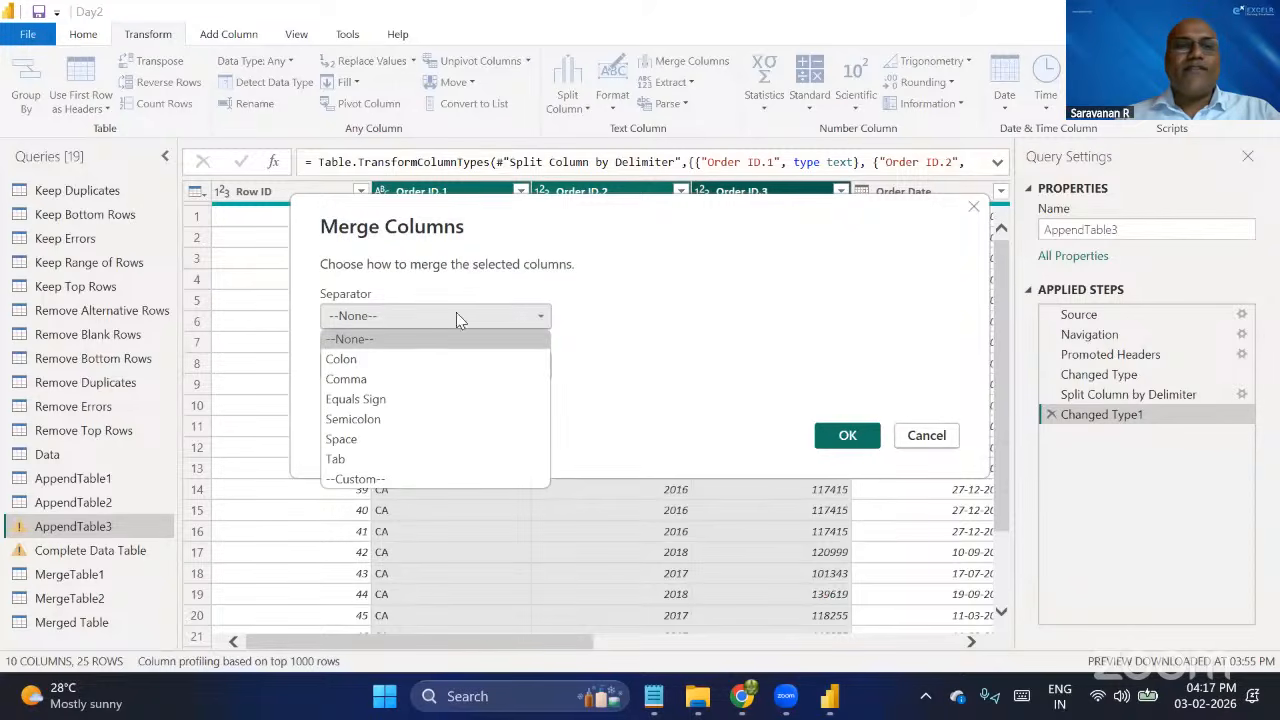
left_click(362, 480)
left_click(379, 345)
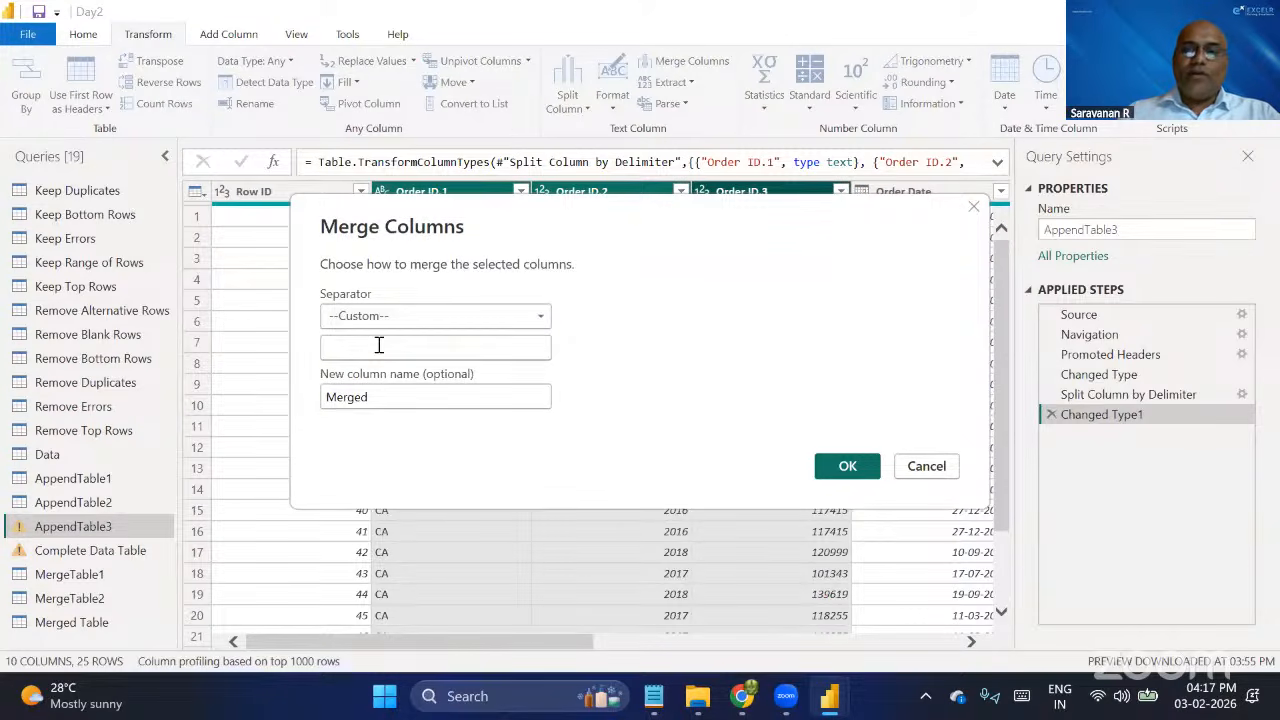
type("///")
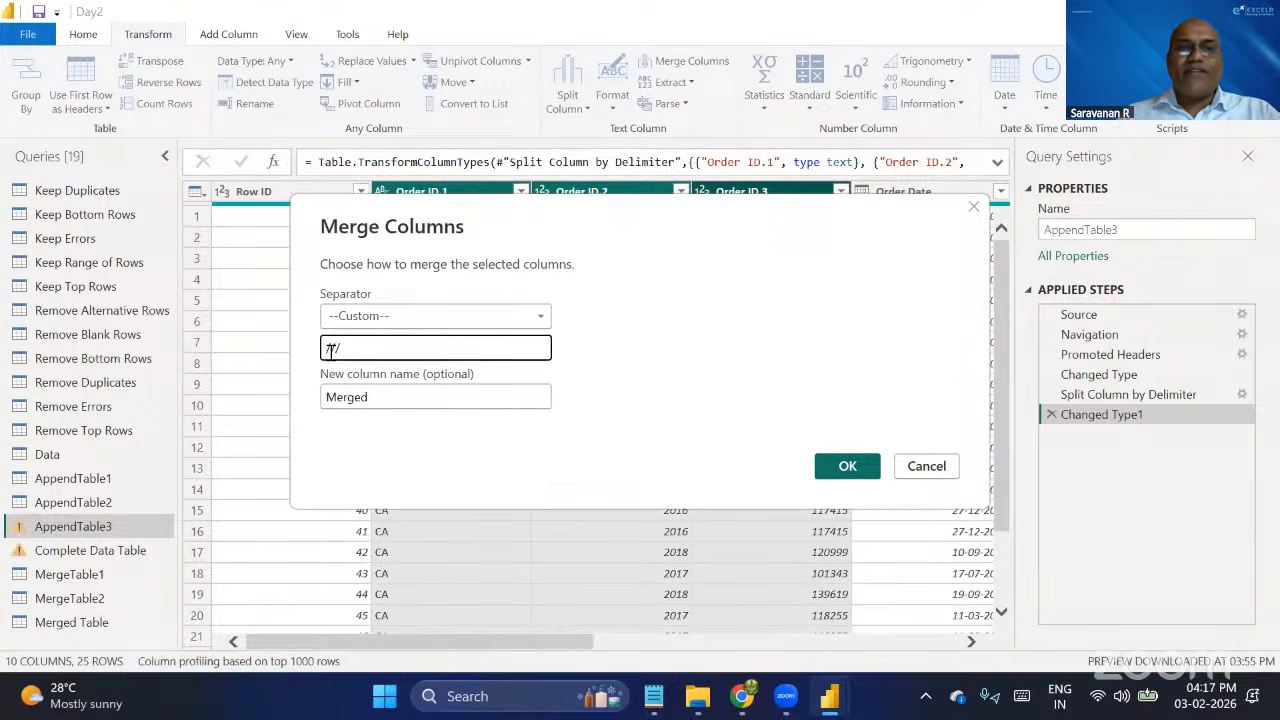
left_click(840, 466)
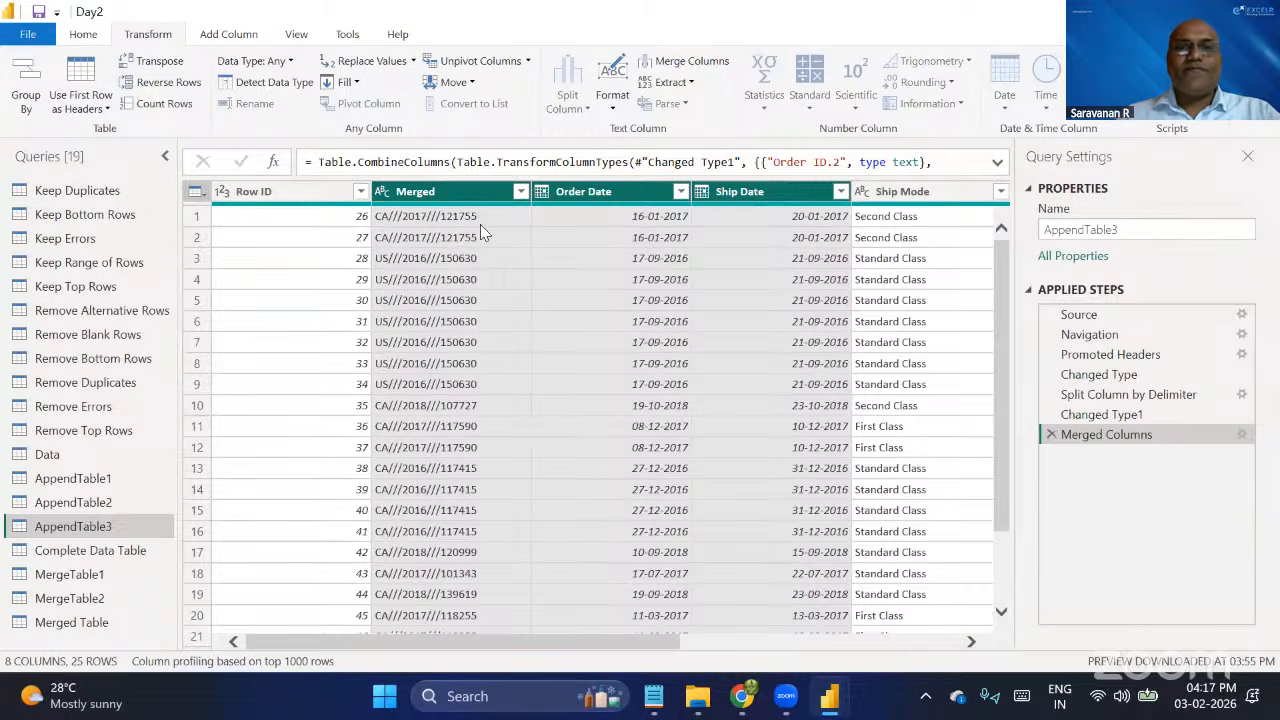
left_click(448, 191)
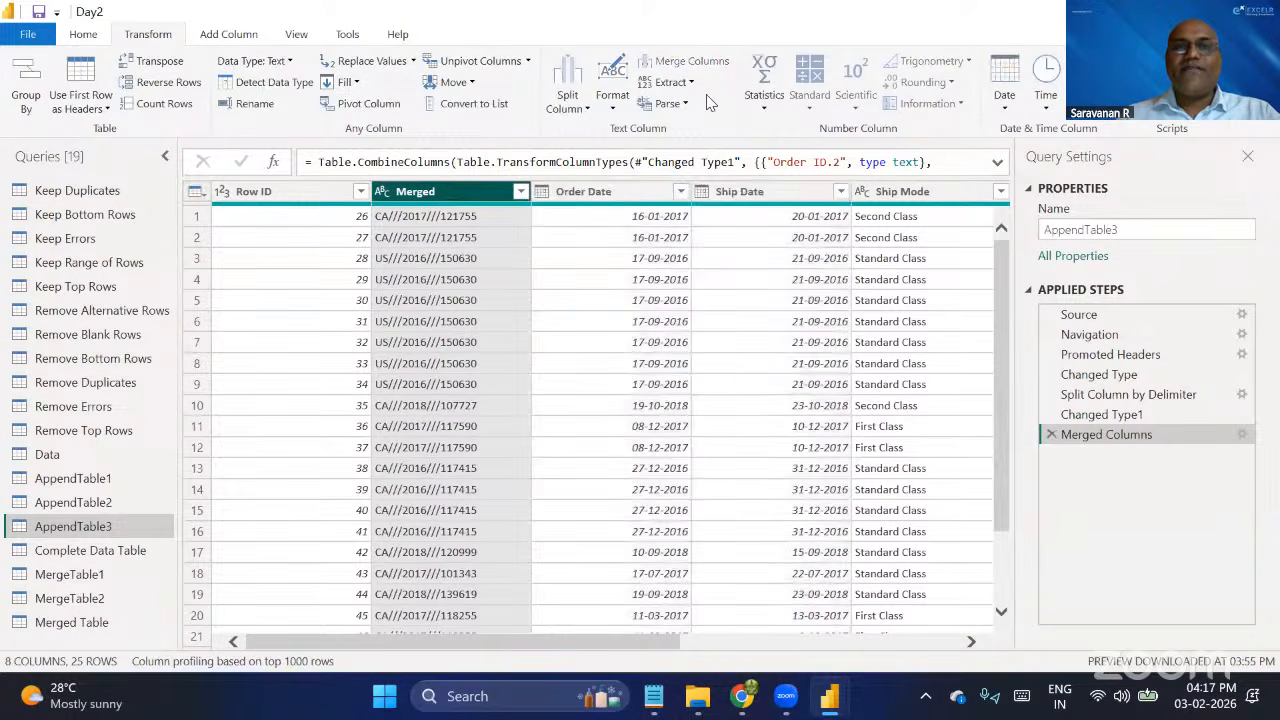
Switch to the Notepad query notes and add the heading "3.Pivot and Unpivot" below the Merge Query section.
left_click(74, 40)
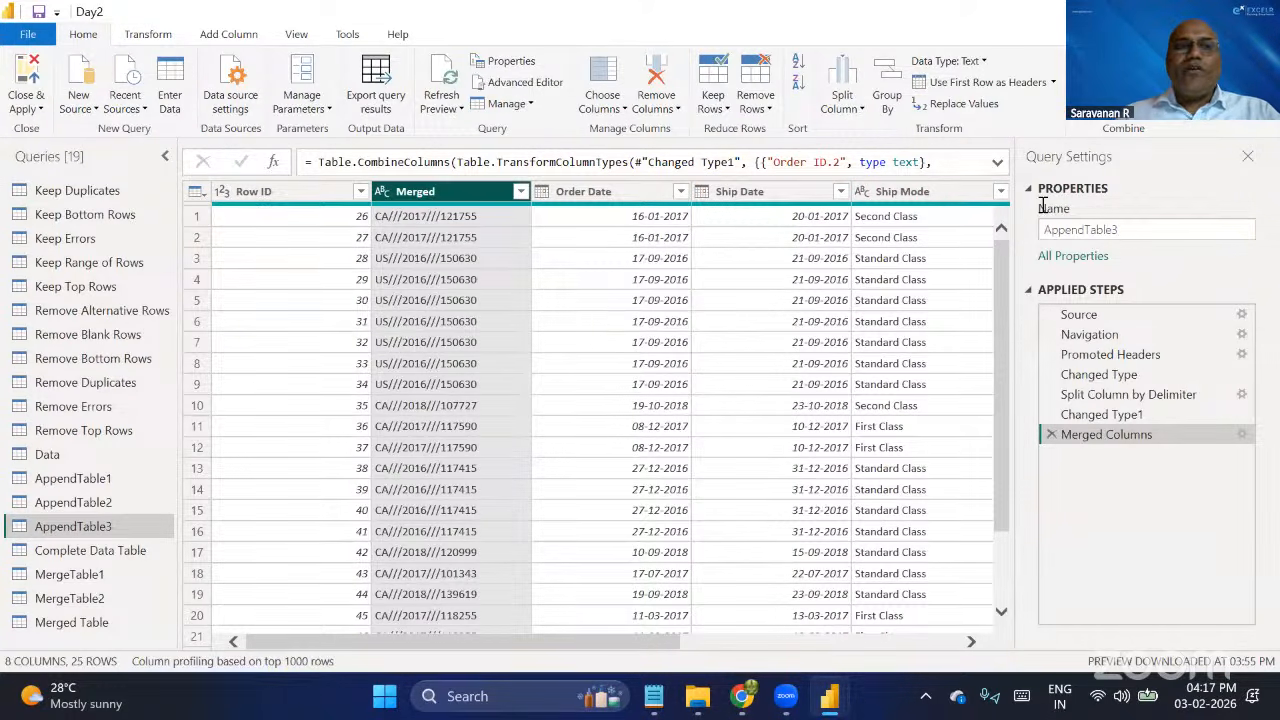
key("alt+Tab")
type("3")
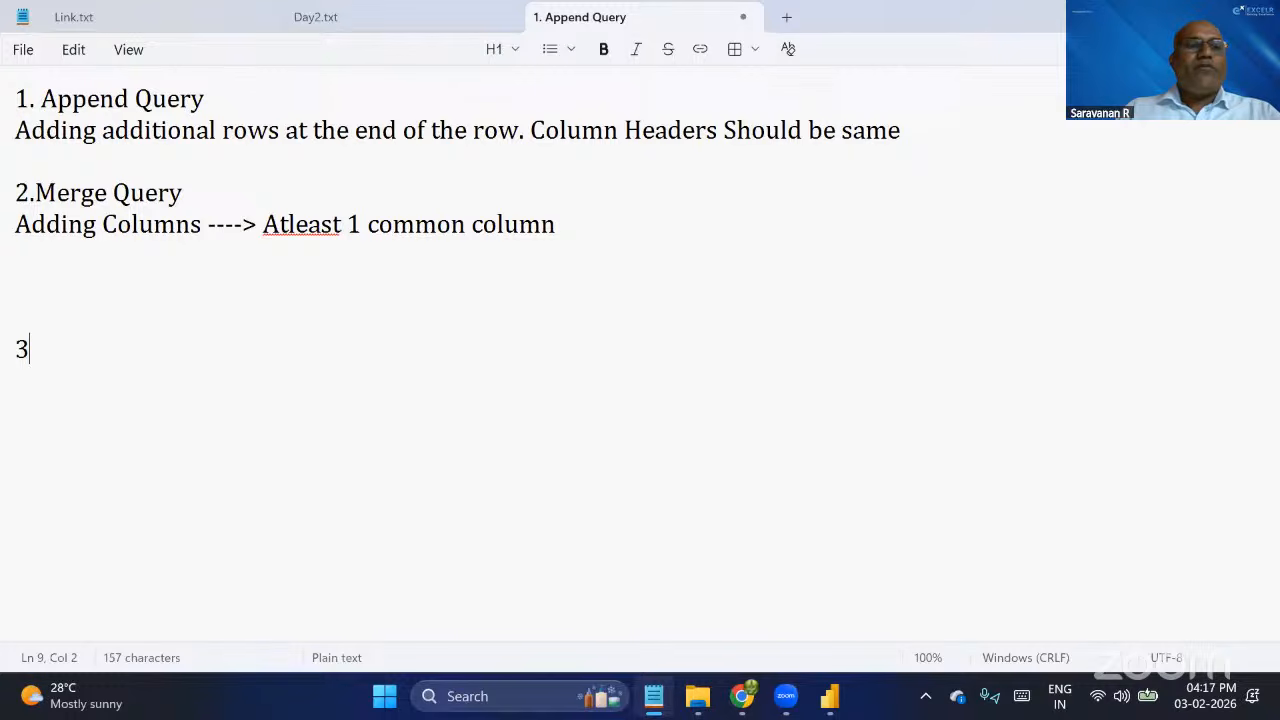
type(".Pivot and ")
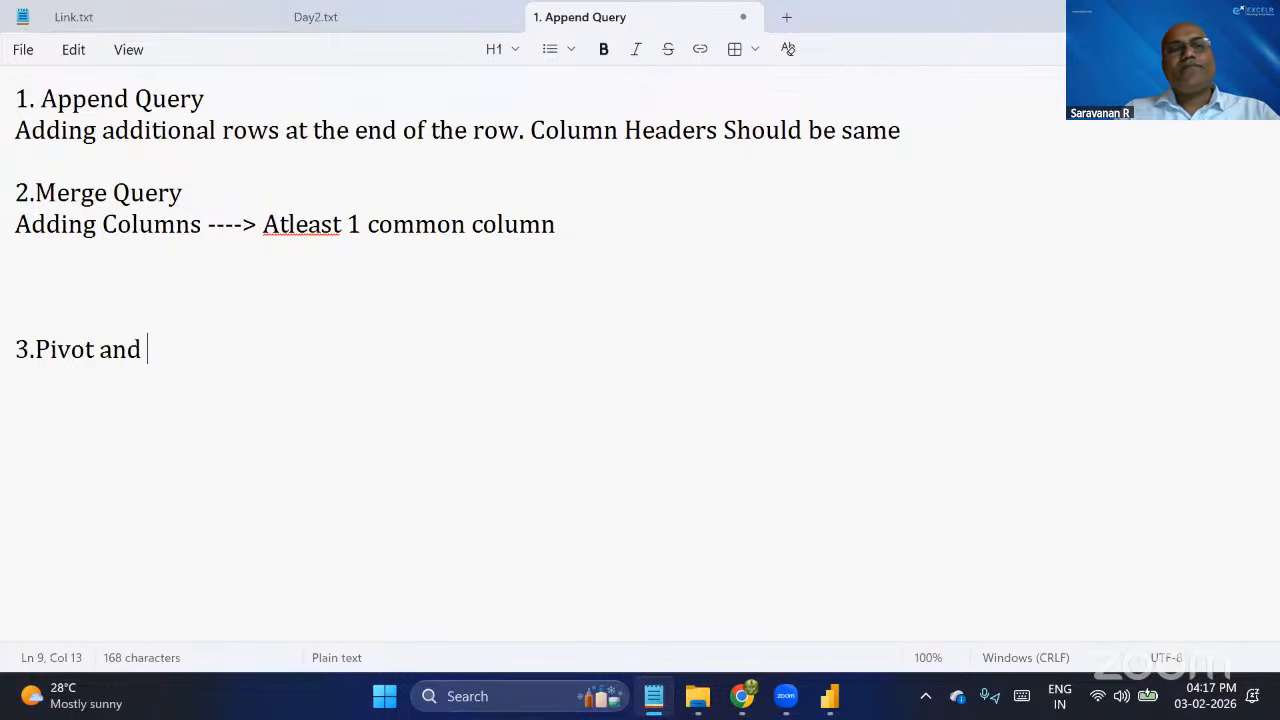
type("Unpivot")
key("Return")
key("Return")
Add the line "Pivot ----> Converting data from rows to columns" under the Pivot and Unpivot heading.
type("Pi")
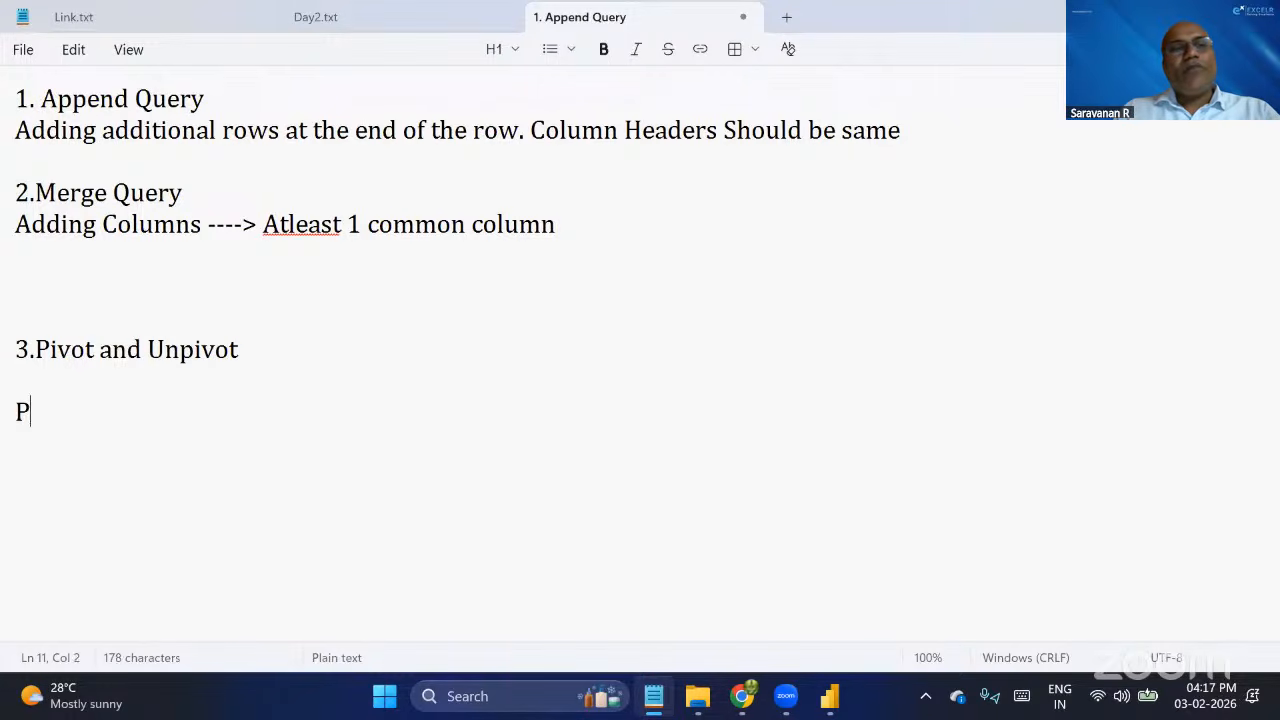
type("vot ---")
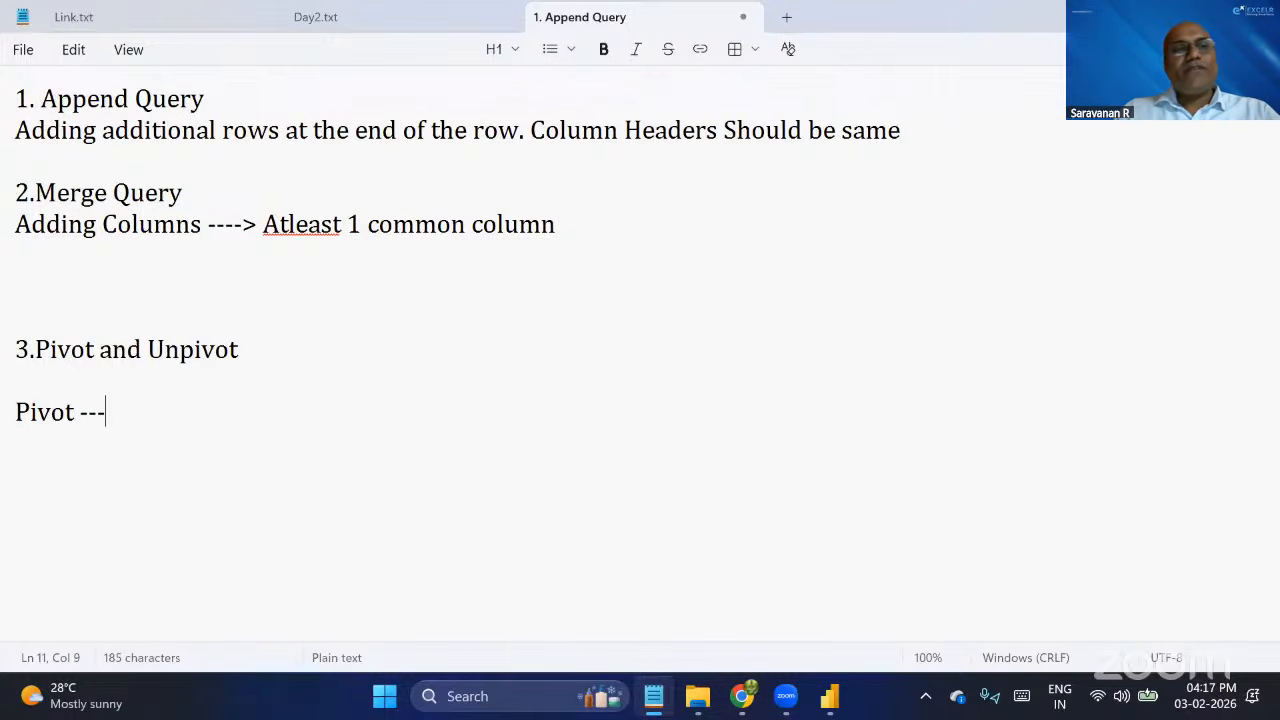
type("-> C")
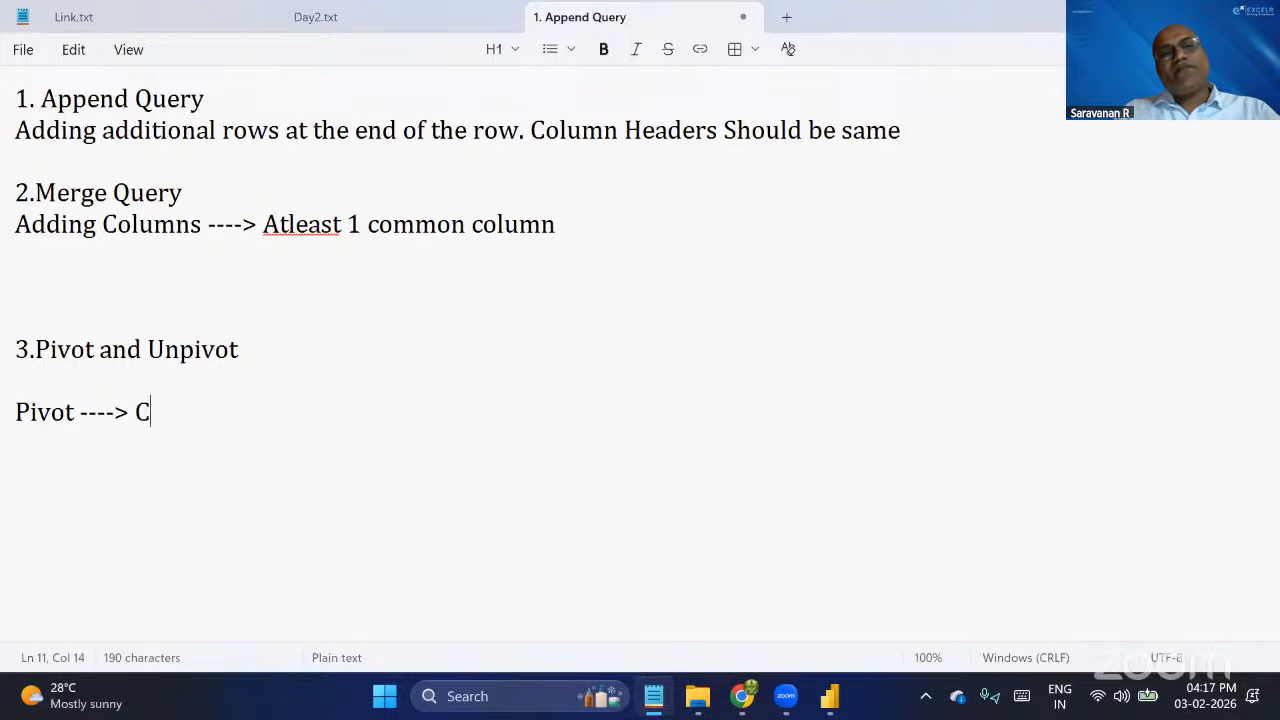
type("onverting ")
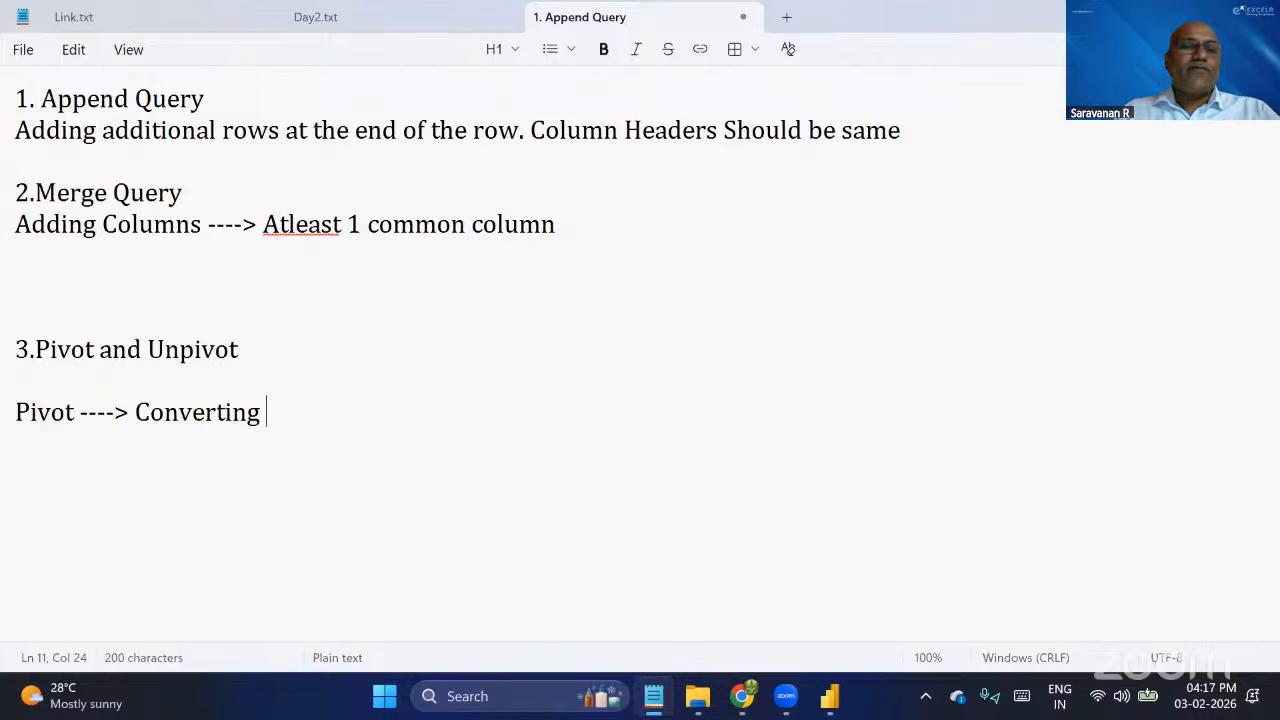
type("data from r")
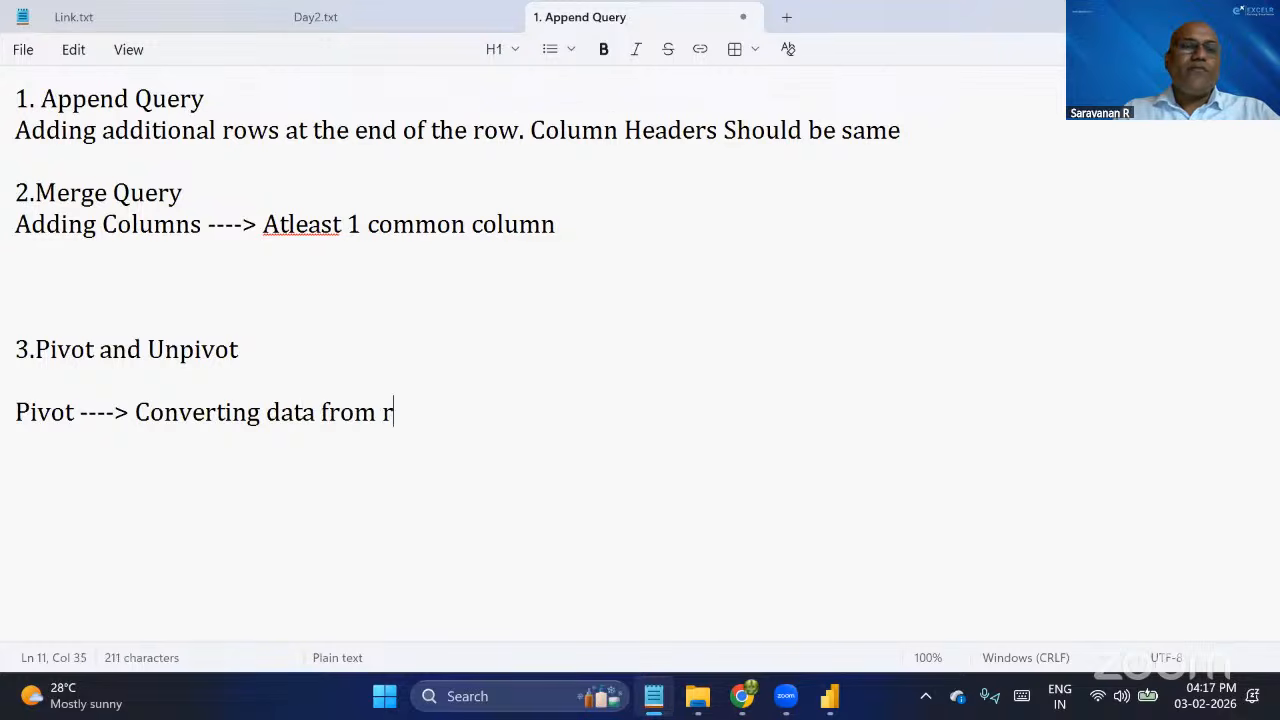
type("ows to")
key("BackSpace")
key("BackSpace")
type("ows ")
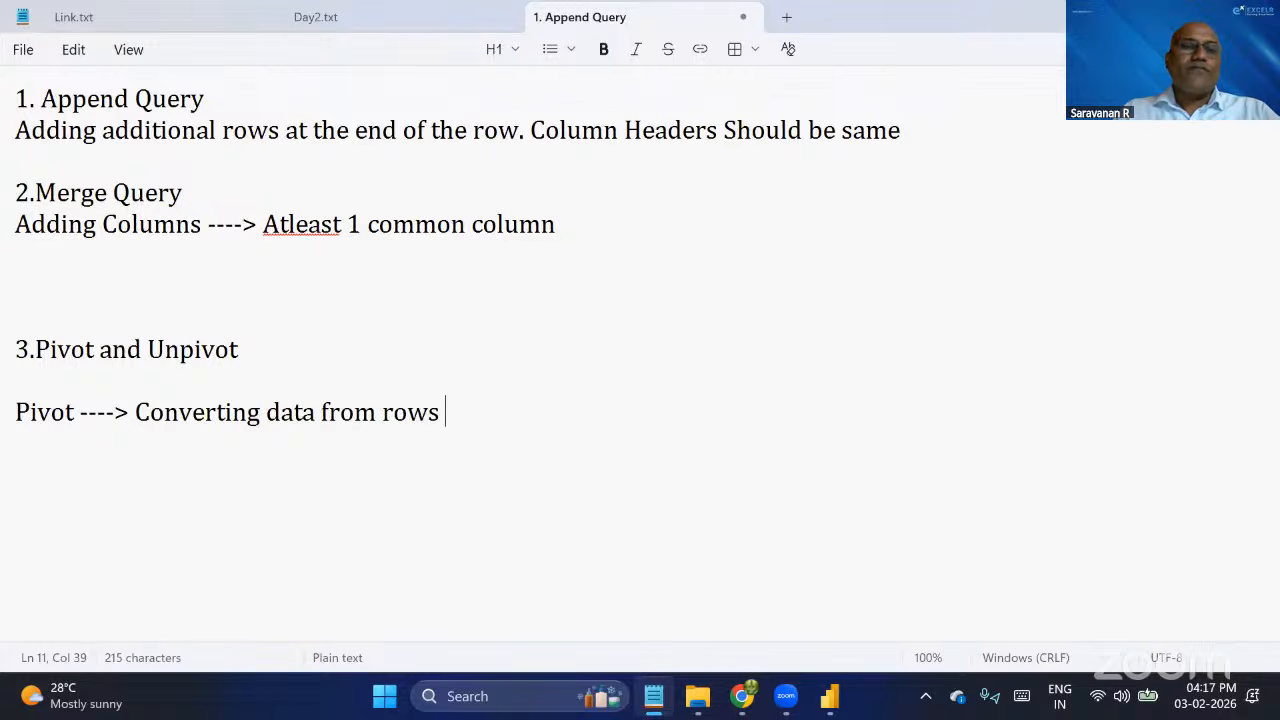
type("to columns")
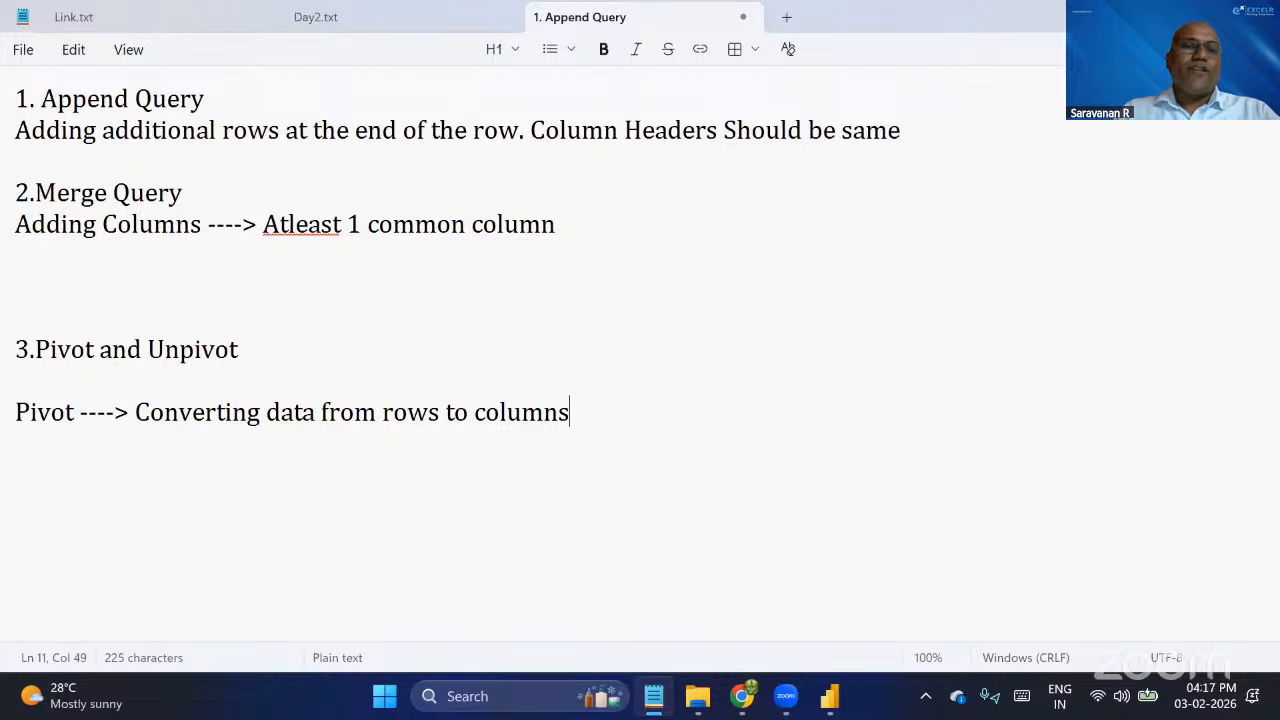
key("Return")
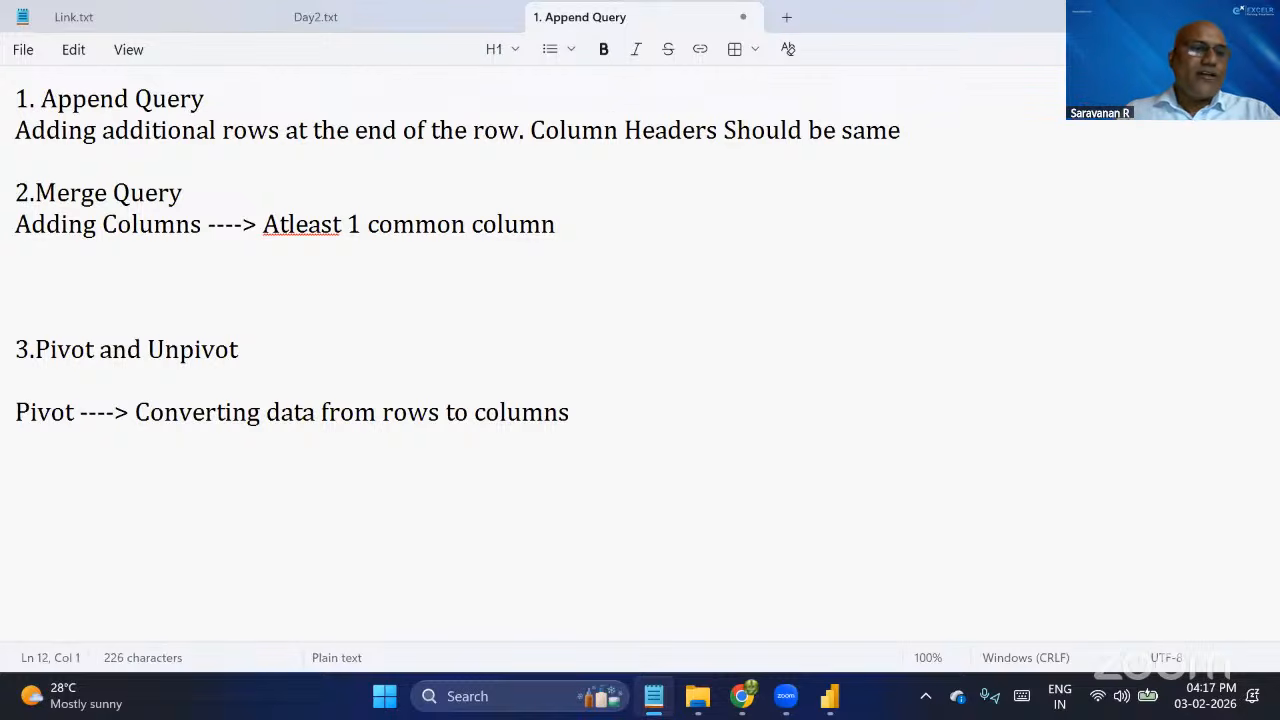
Add the line "Unpivot----> Converting data from column to rows" below the Pivot definition.
type("Un")
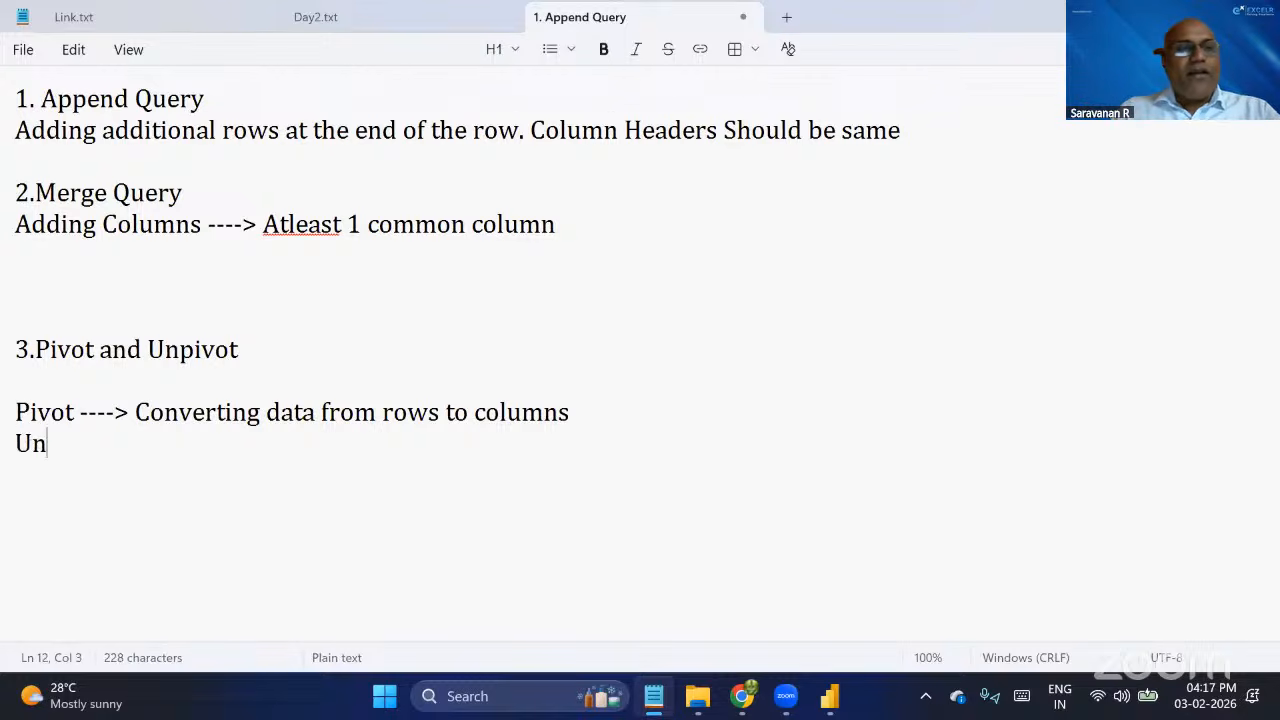
type("pivot-")
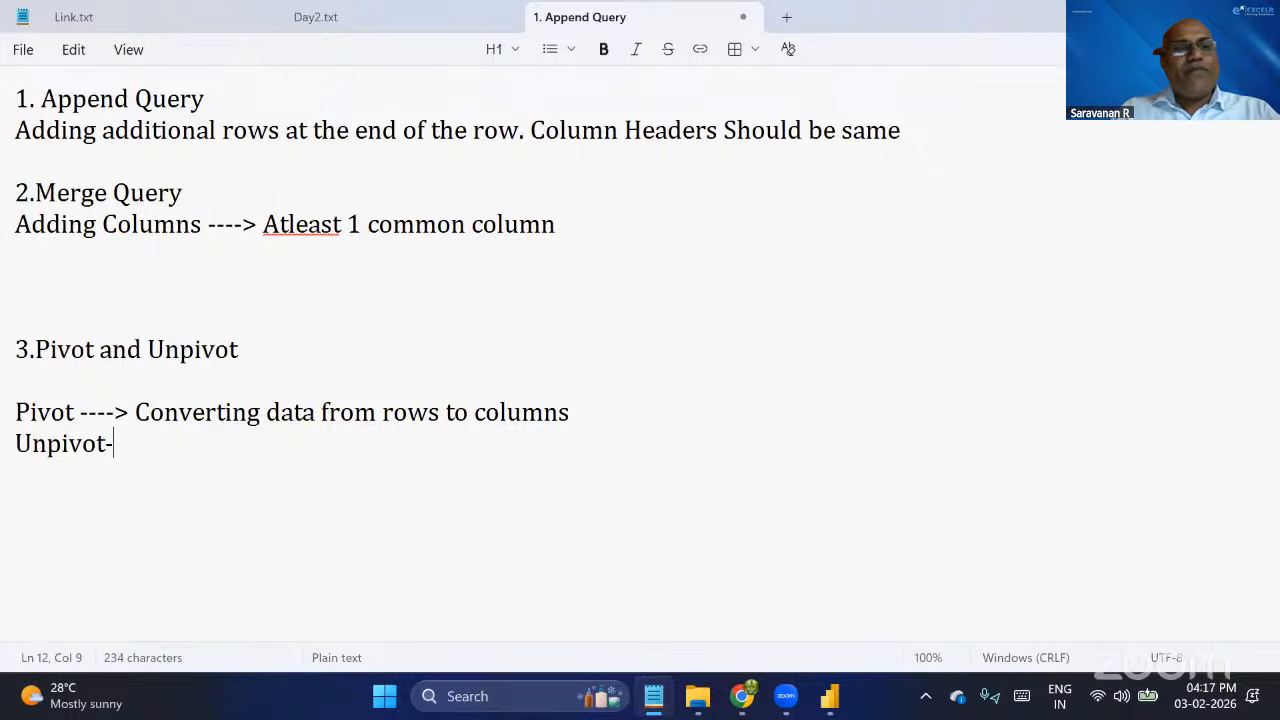
type("---> Converting")
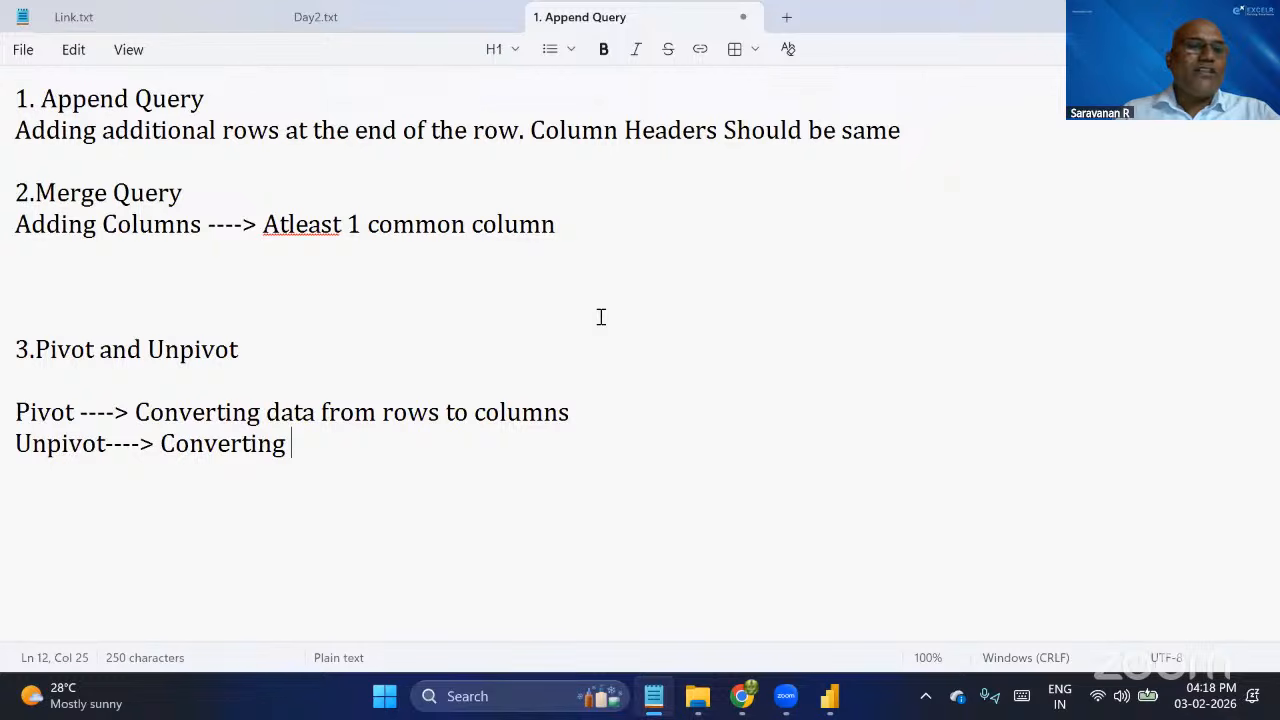
type("d")
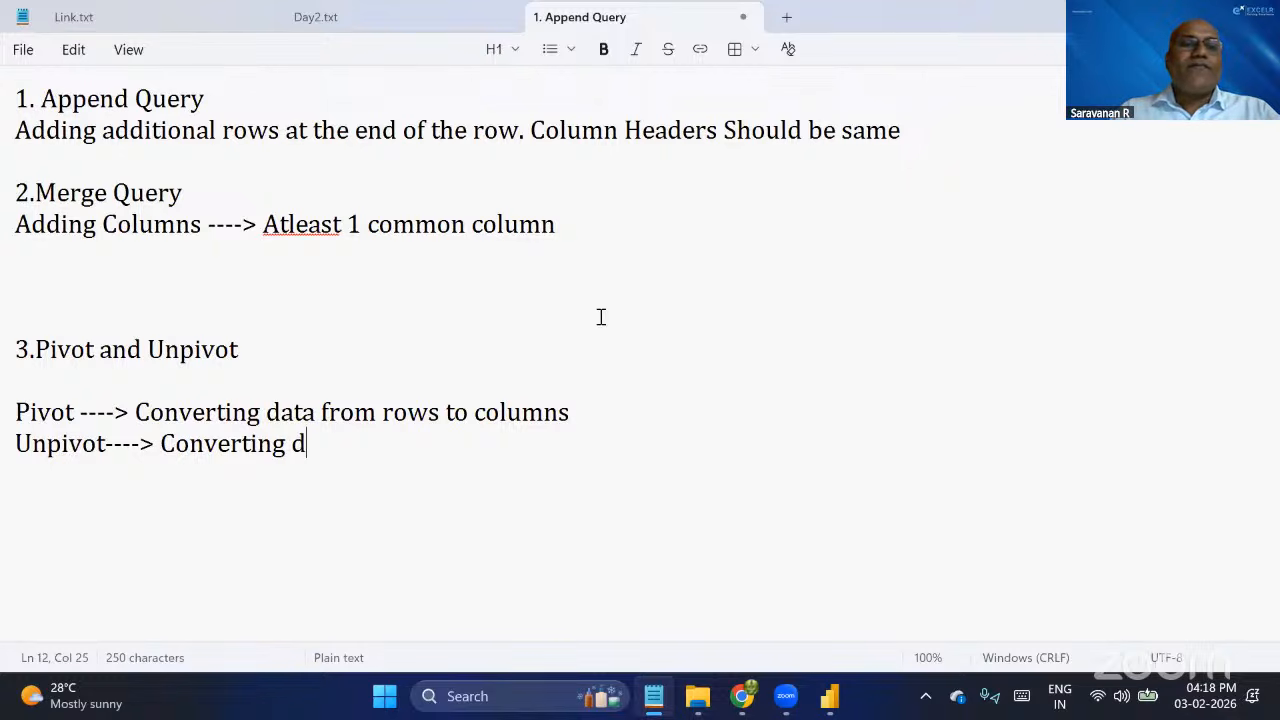
type("ata from colu")
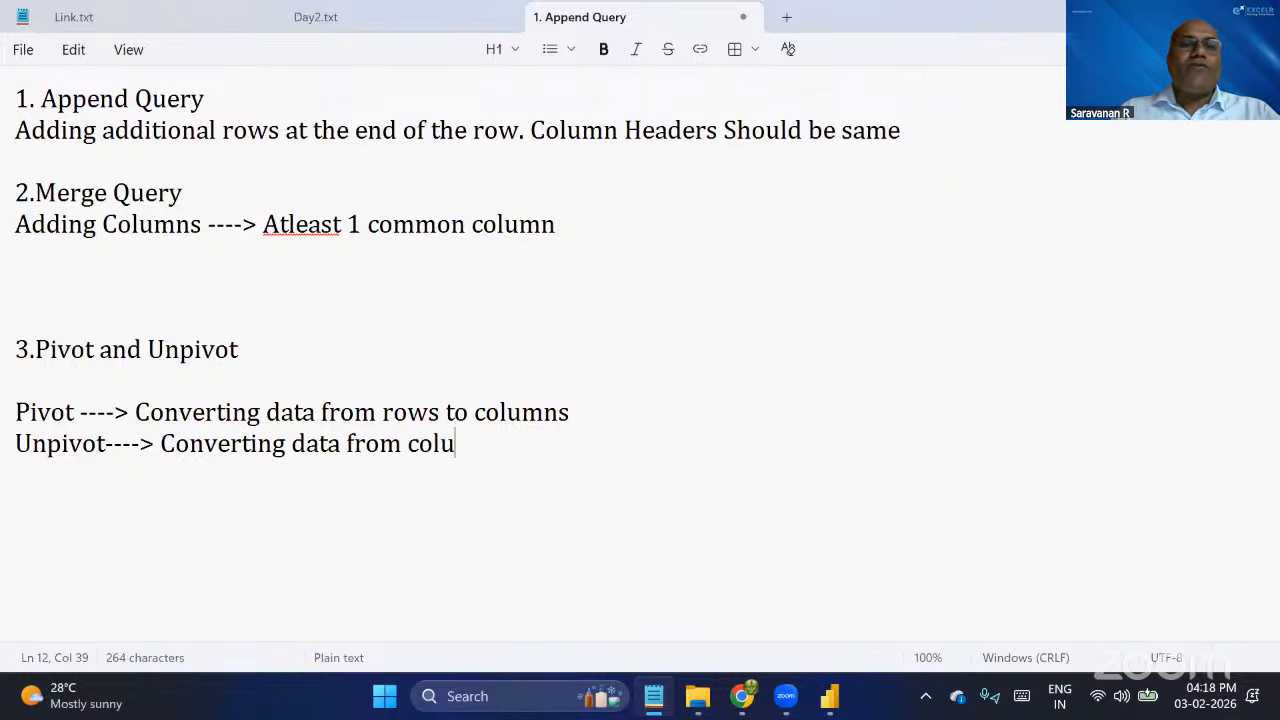
type("mn to rows")
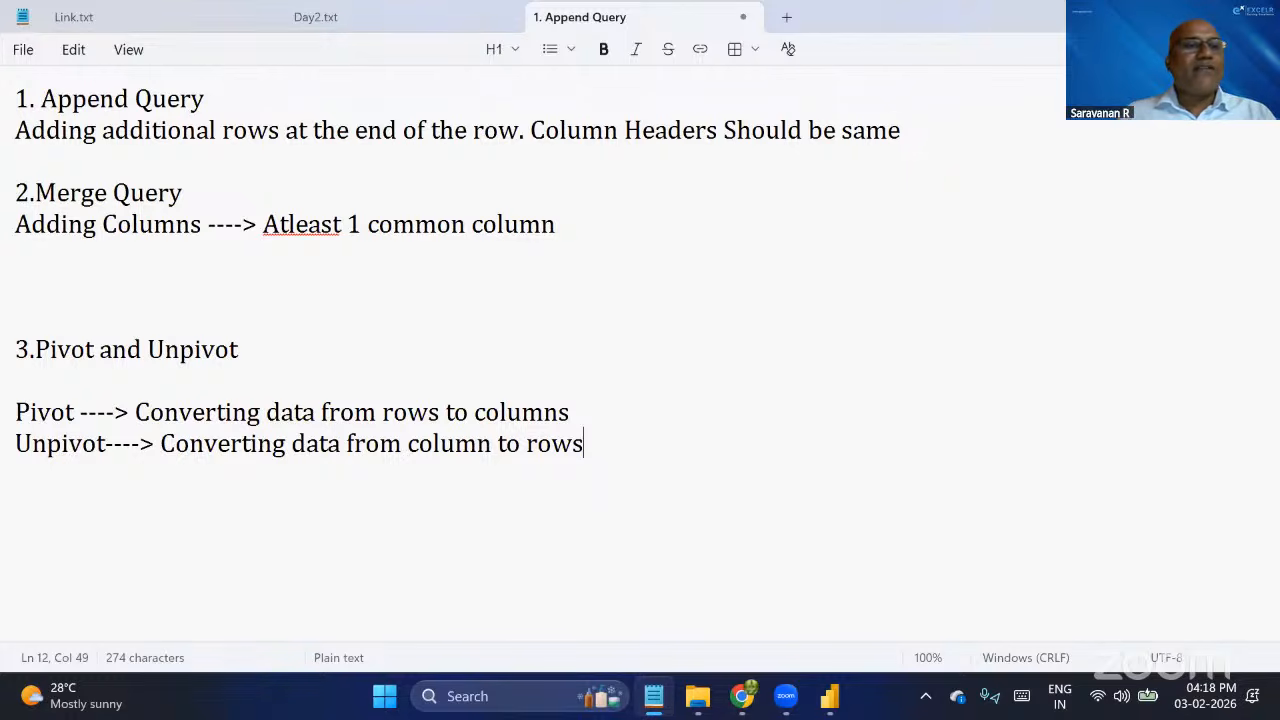
Highlight the Pivot and Unpivot heading and the terms Pivot and Unpivot in turn, and clear the selection.
left_click_drag(35, 349, 272, 358)
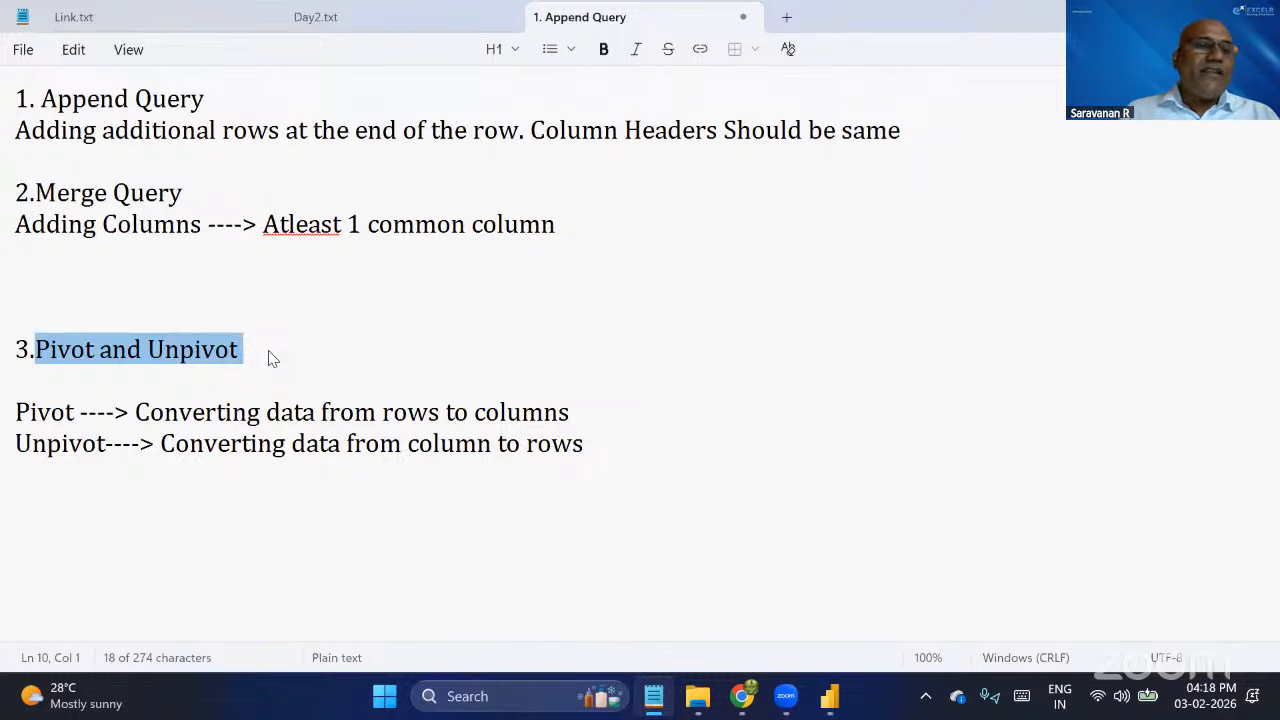
left_click_drag(75, 412, 12, 414)
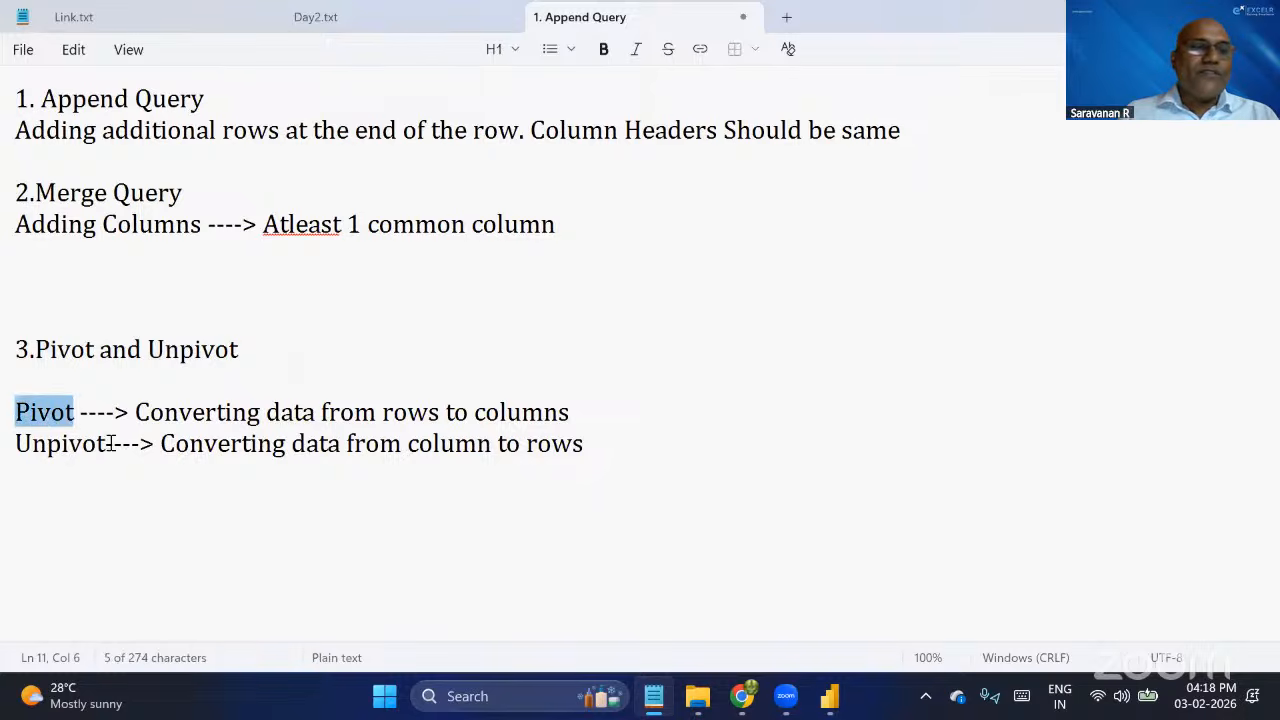
left_click_drag(106, 444, 4, 443)
left_click(155, 464)
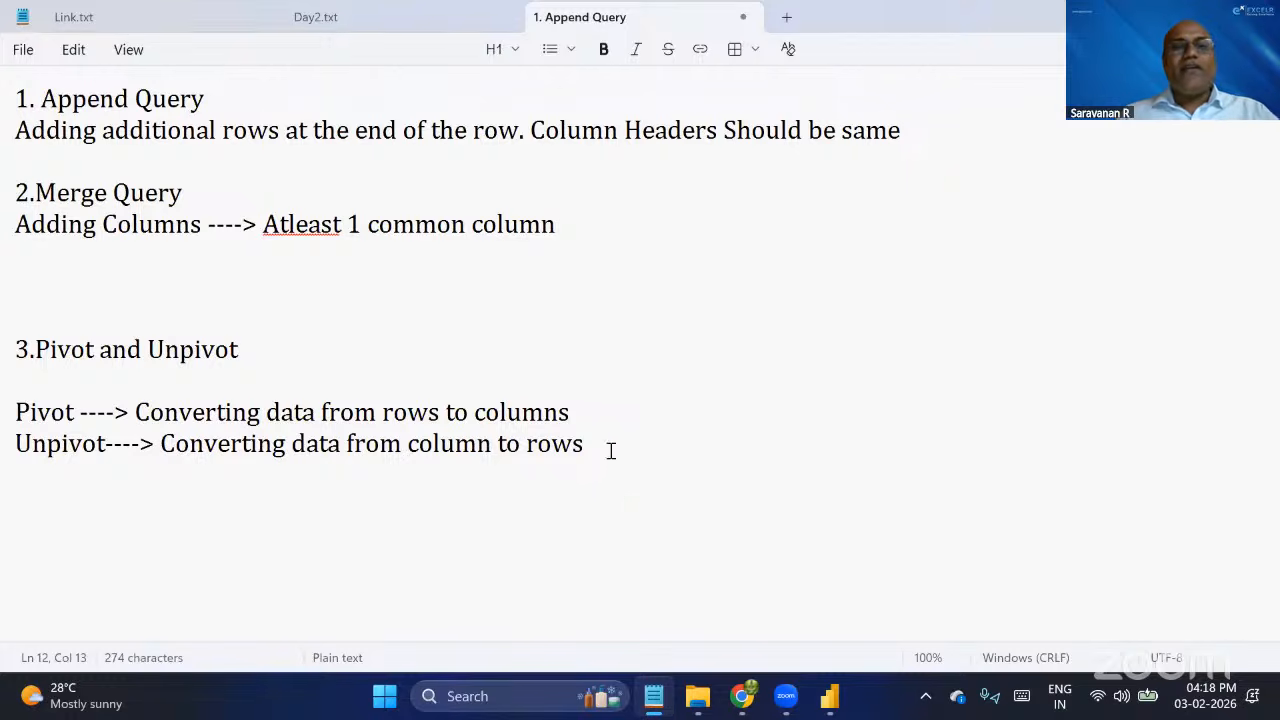
Add the heading "Cleansing & Transformation" below the Unpivot definition, with blank lines around it.
left_click(641, 440)
key("Return")
key("Return")
type("Cl")
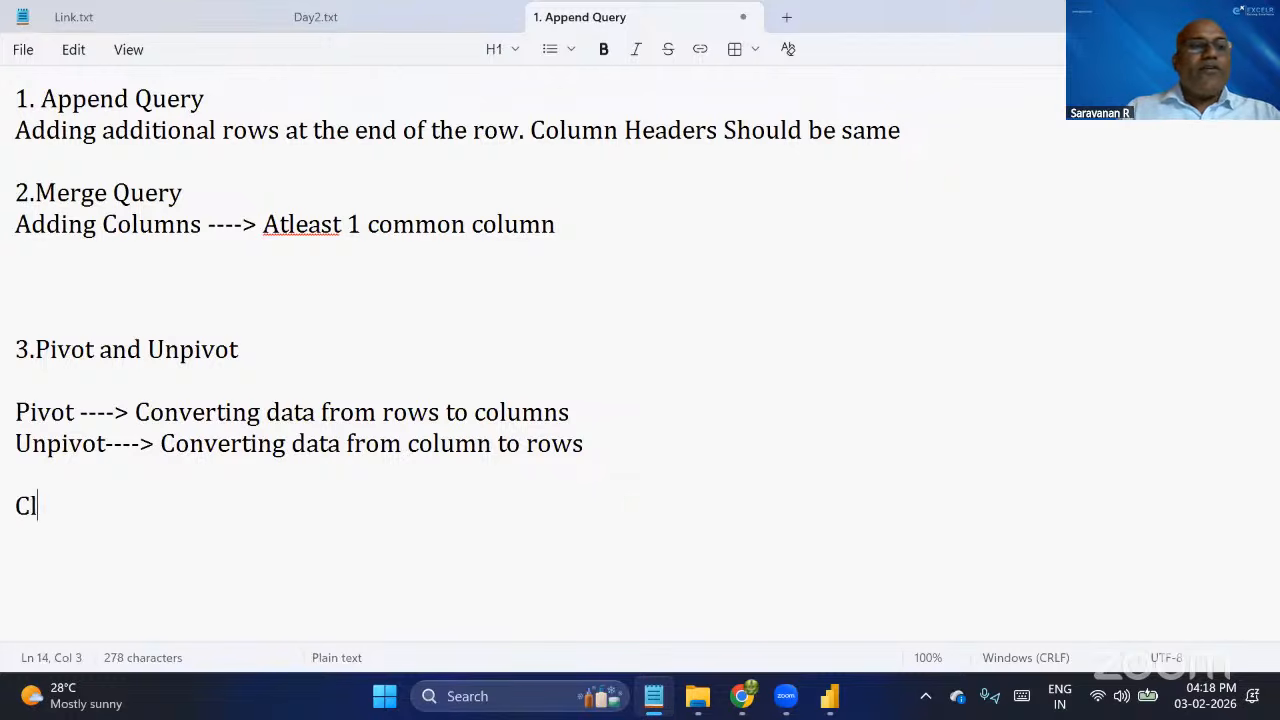
type("eansing ")
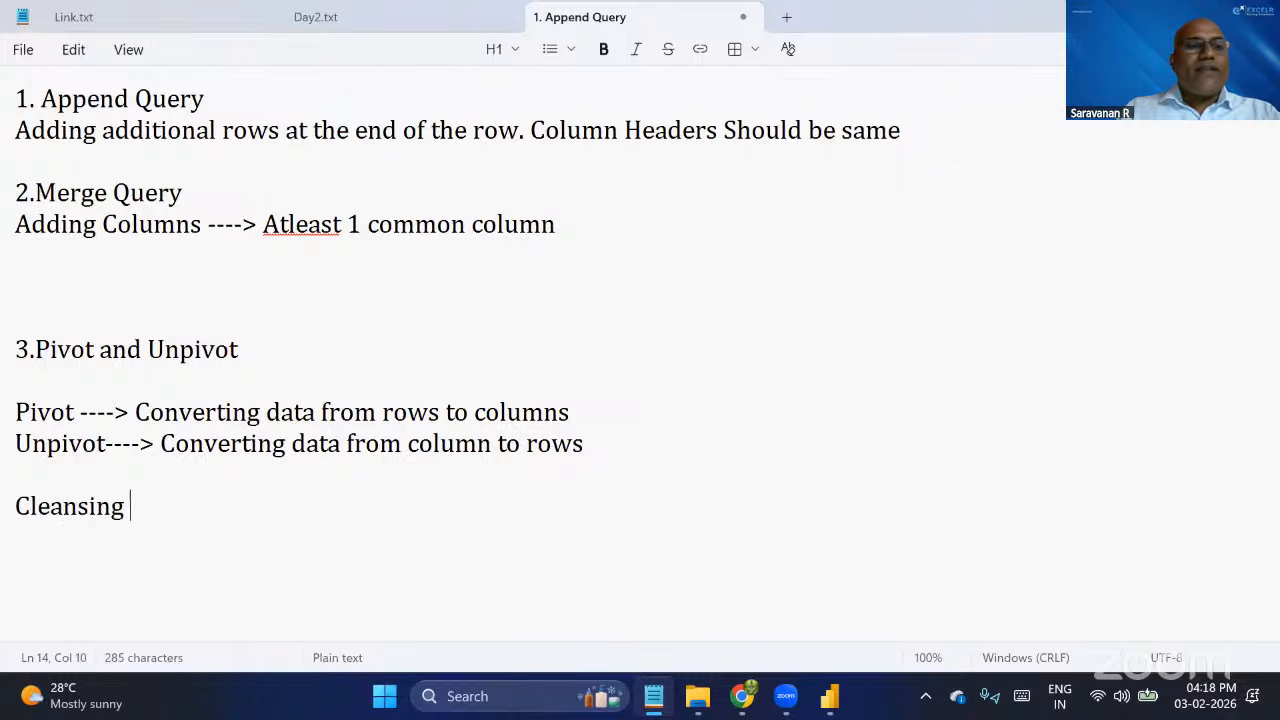
type("& ")
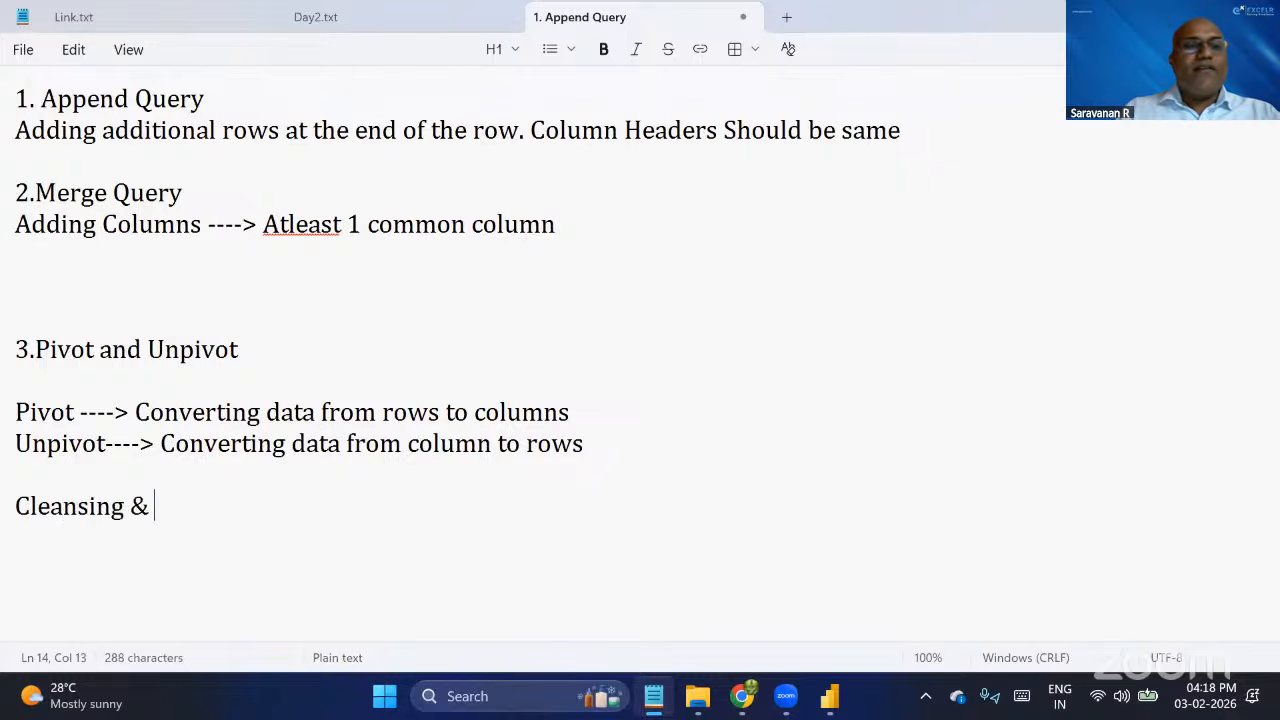
type("Trans")
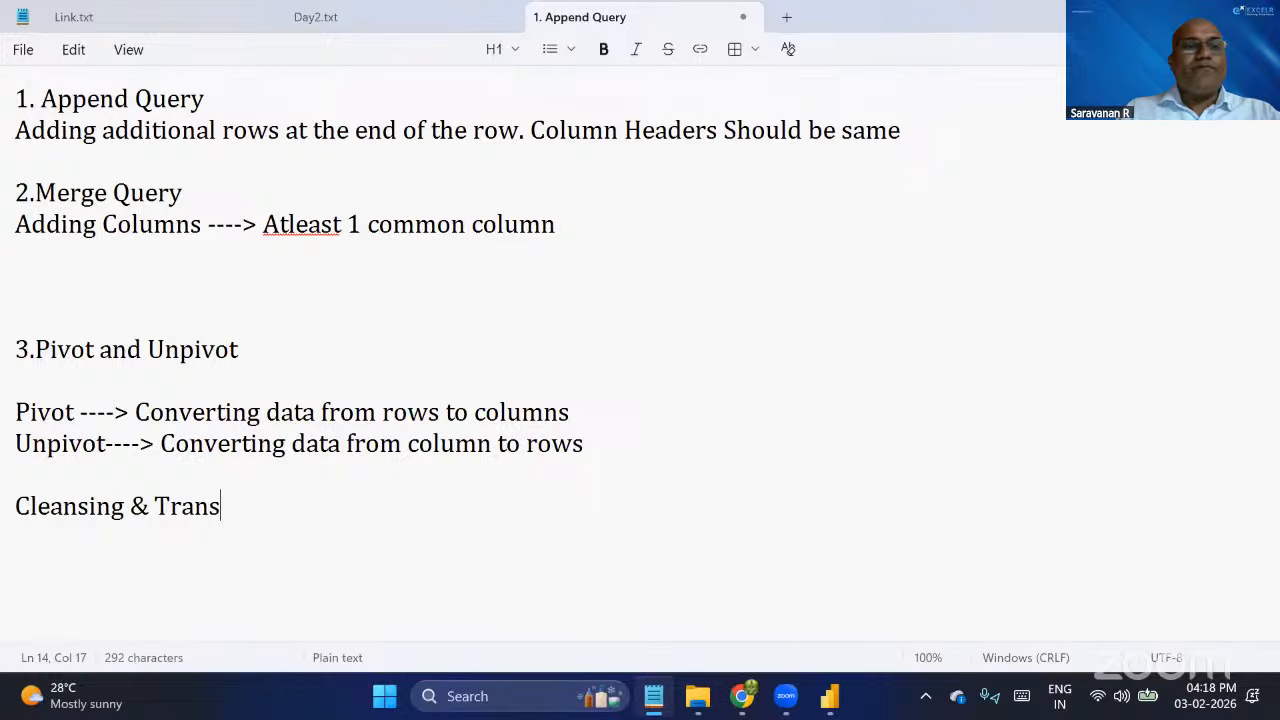
type("formation")
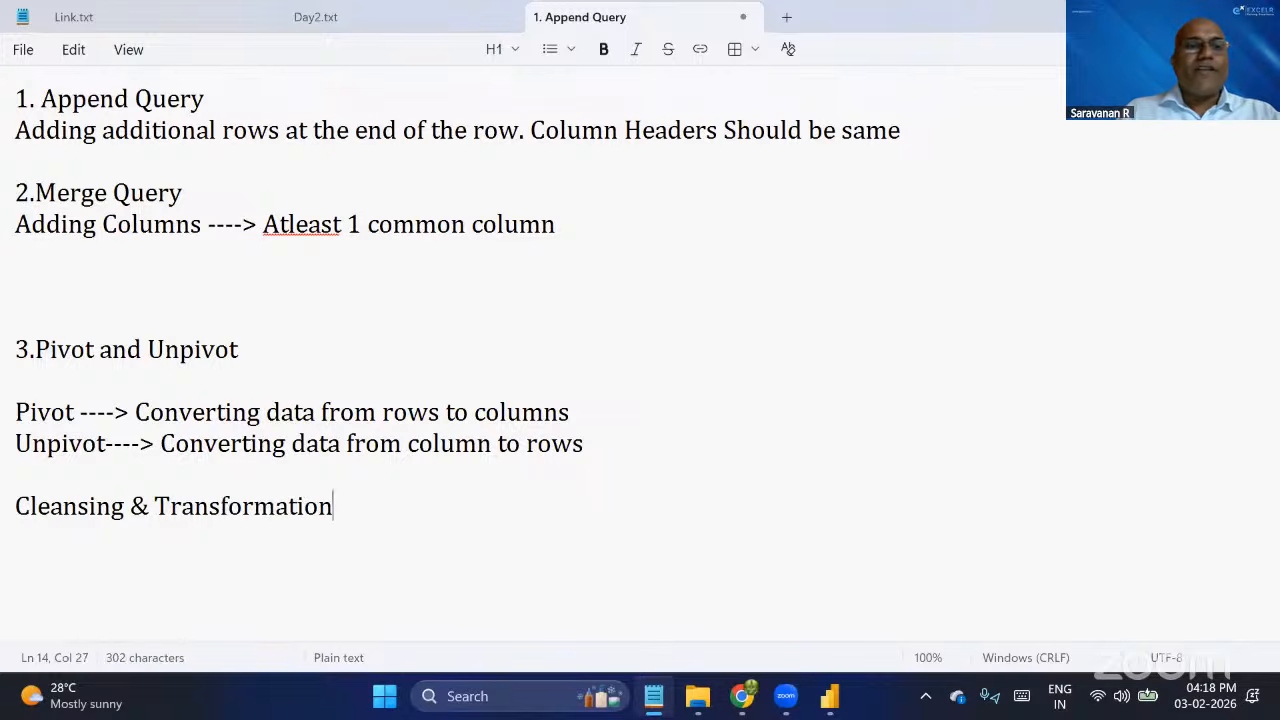
key("Return")
key("Return")
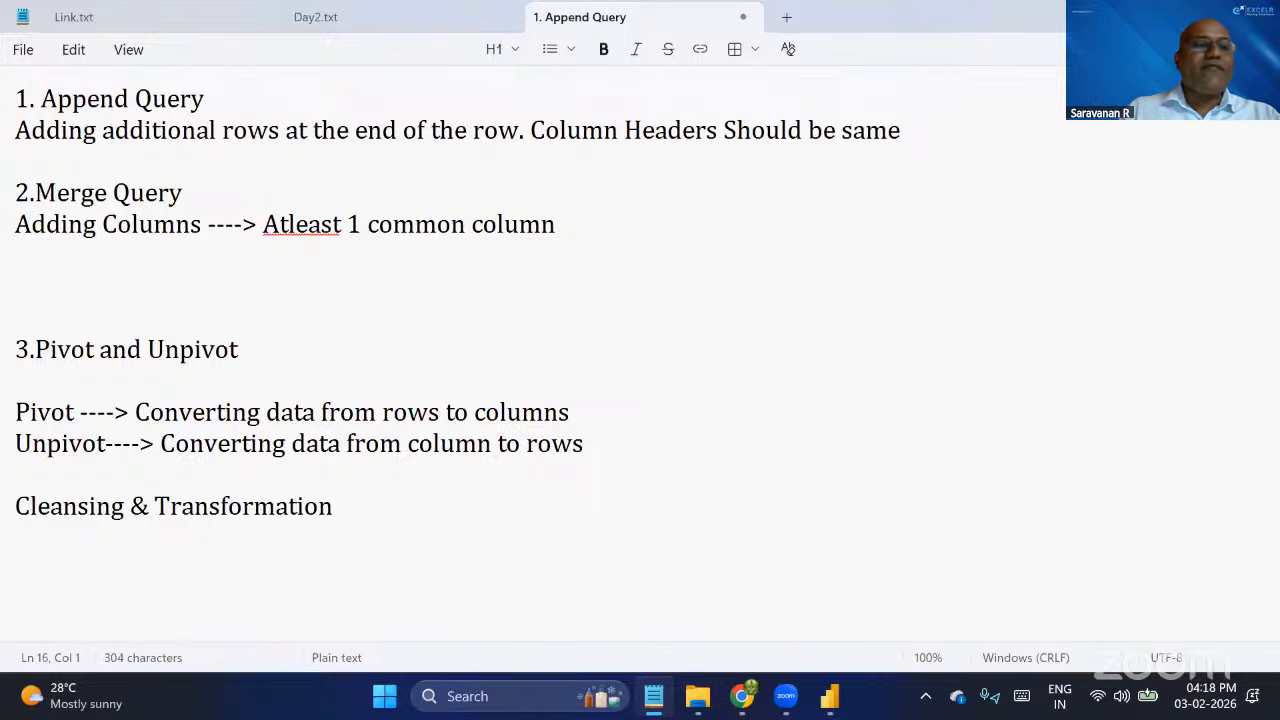
Add the line "Trim//Upper//Lower ---Cleansing" under the Cleansing & Transformation heading.
type("Trim")
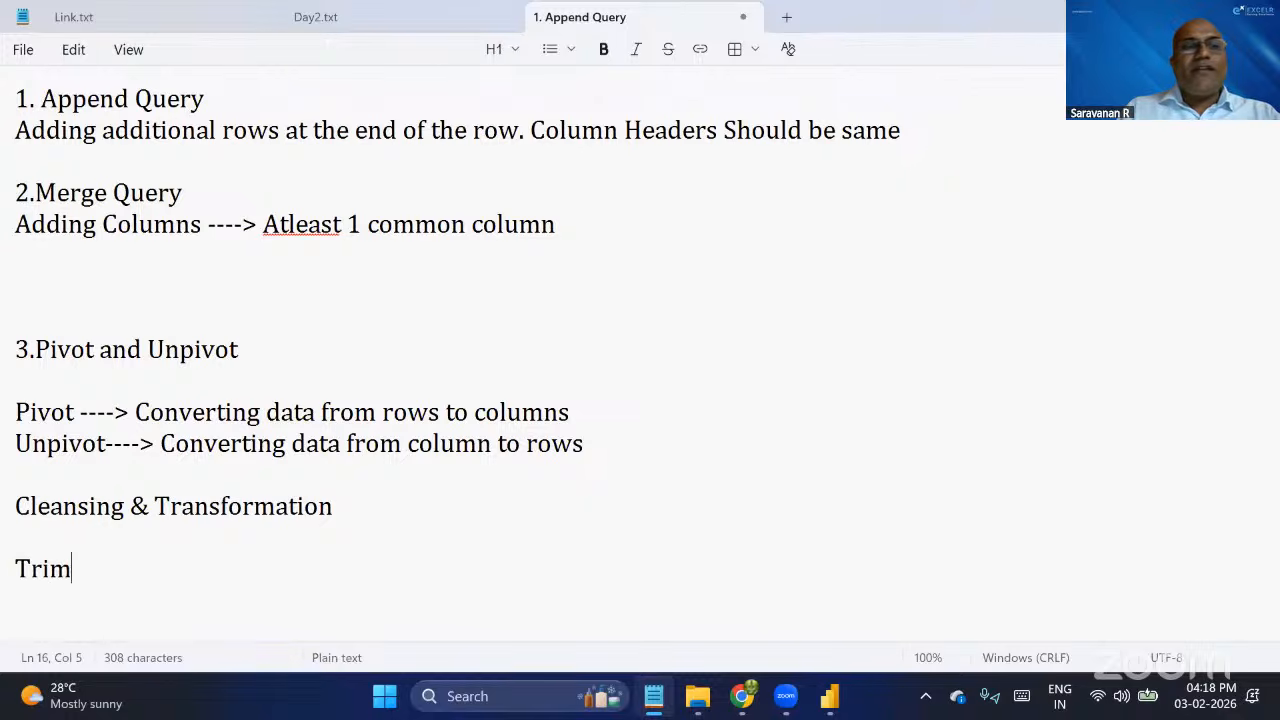
type("//Upp")
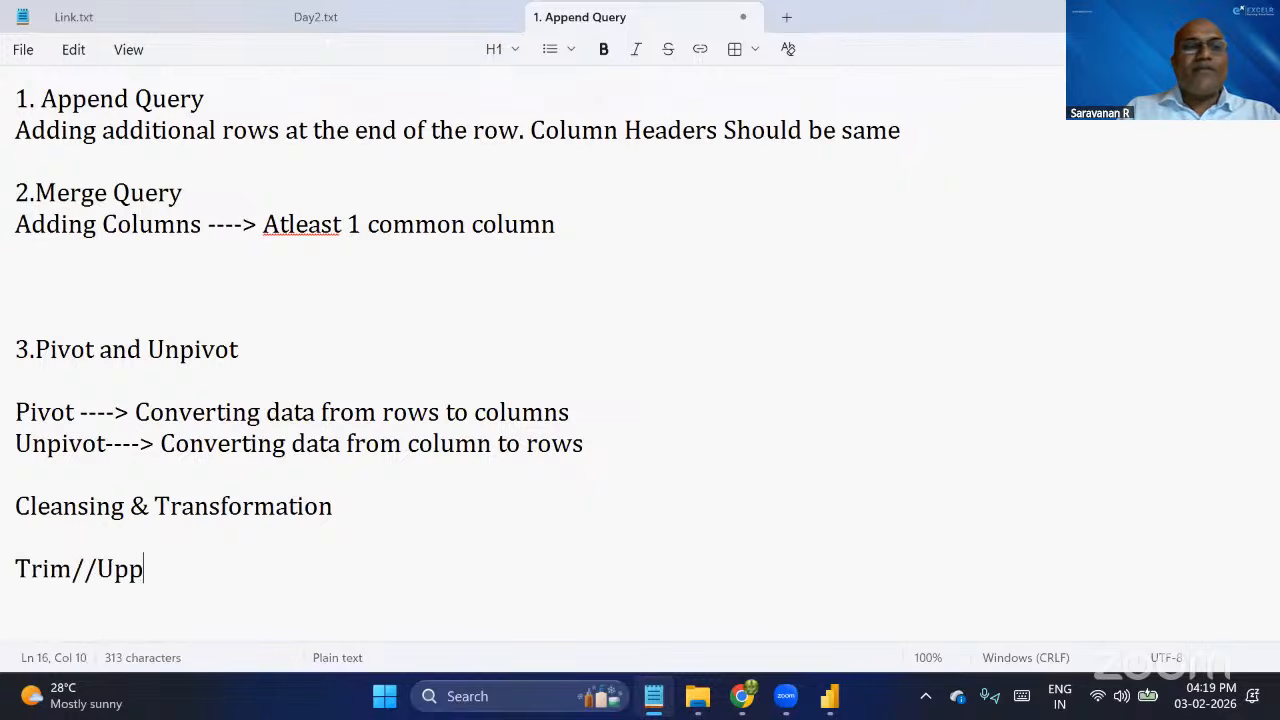
type("er//Lower")
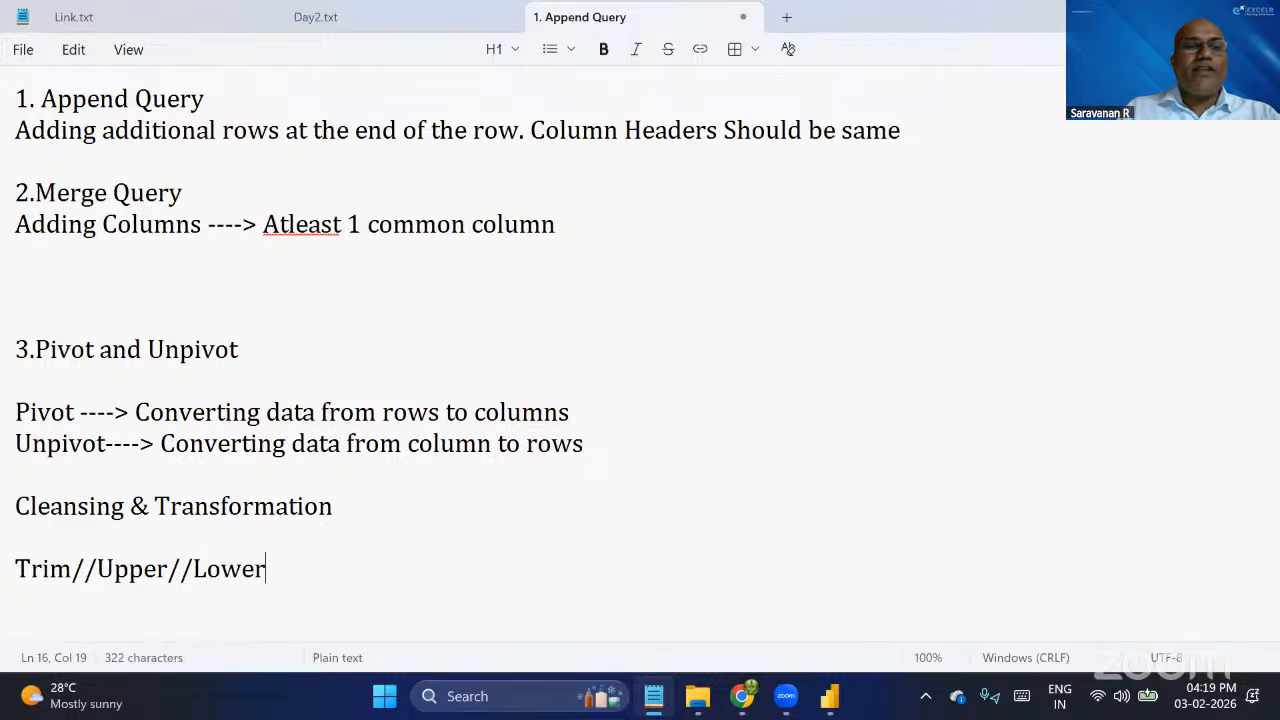
type(" ---C")
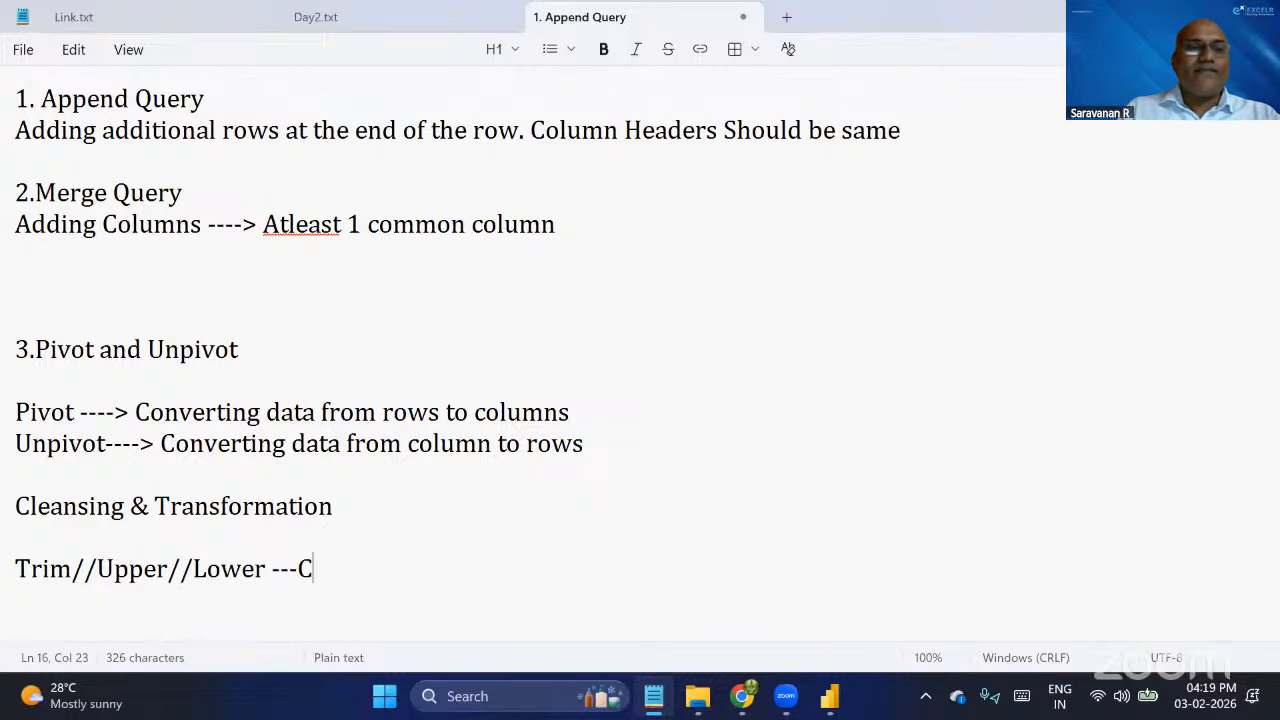
type("leansing")
key("Return")
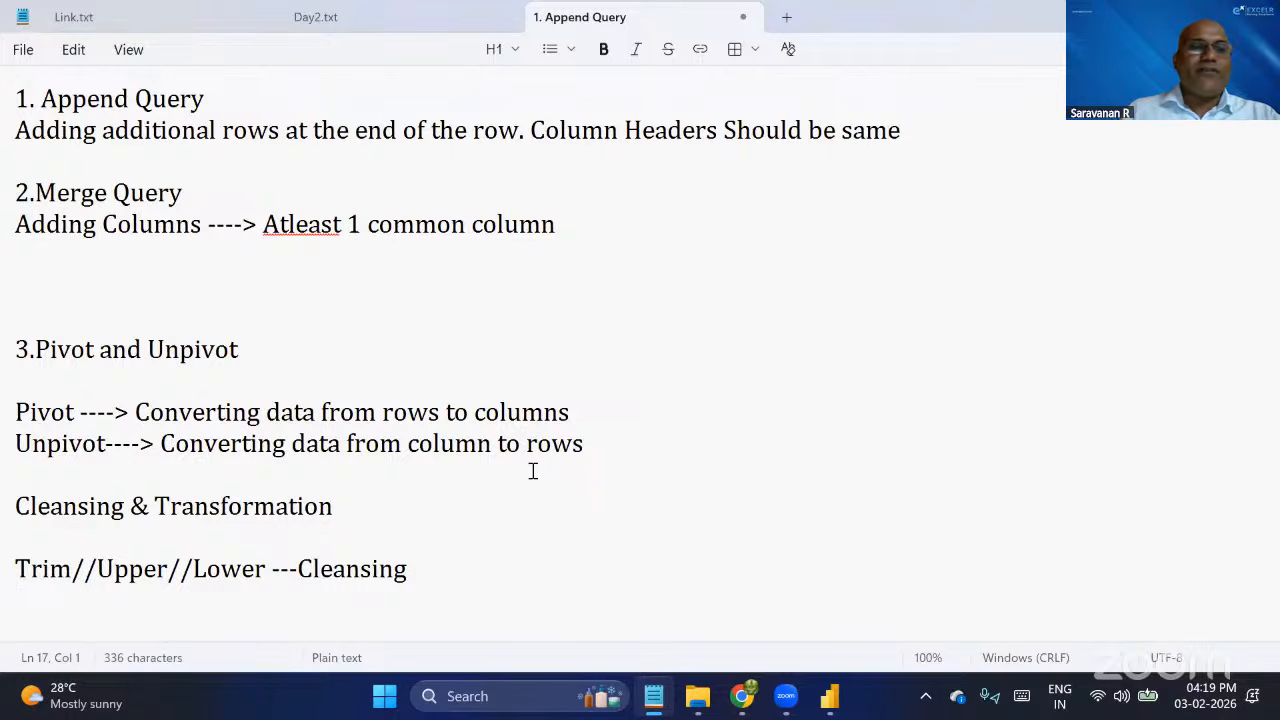
Add the line "Pivot//Unpivot---->Transformation" below the Trim//Upper//Lower line.
type("T")
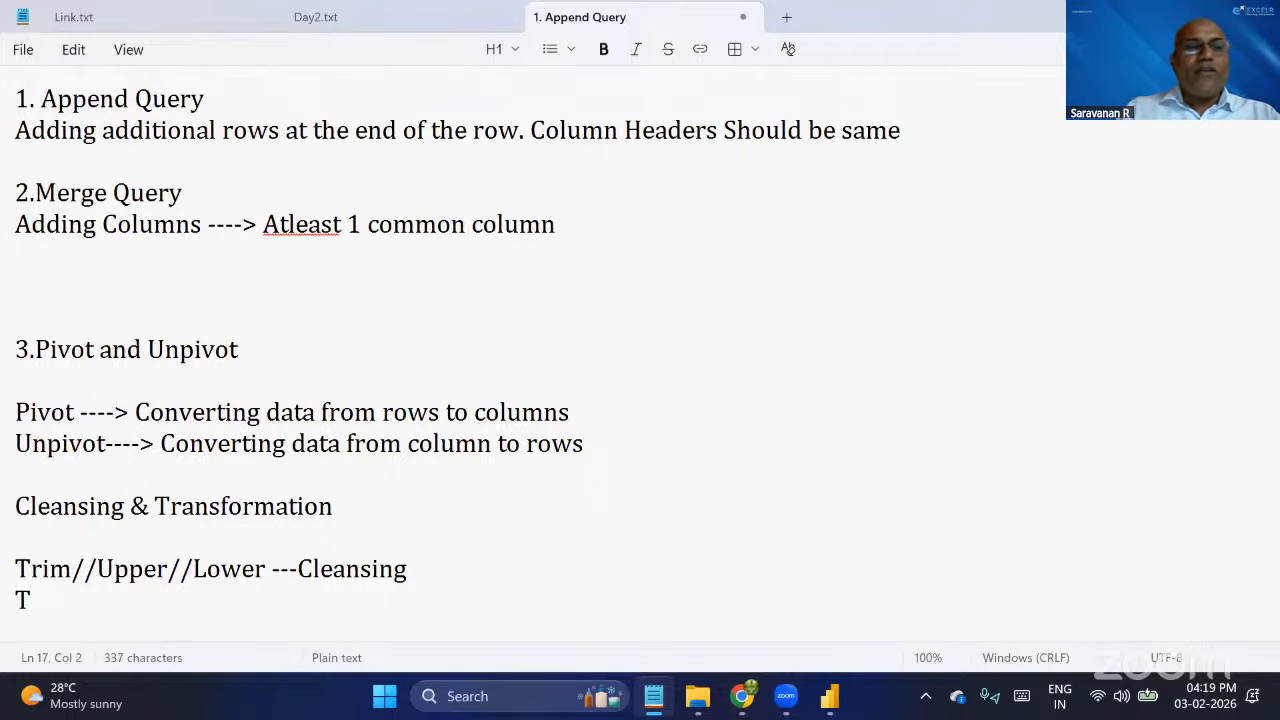
key("BackSpace")
type("Pivot/")
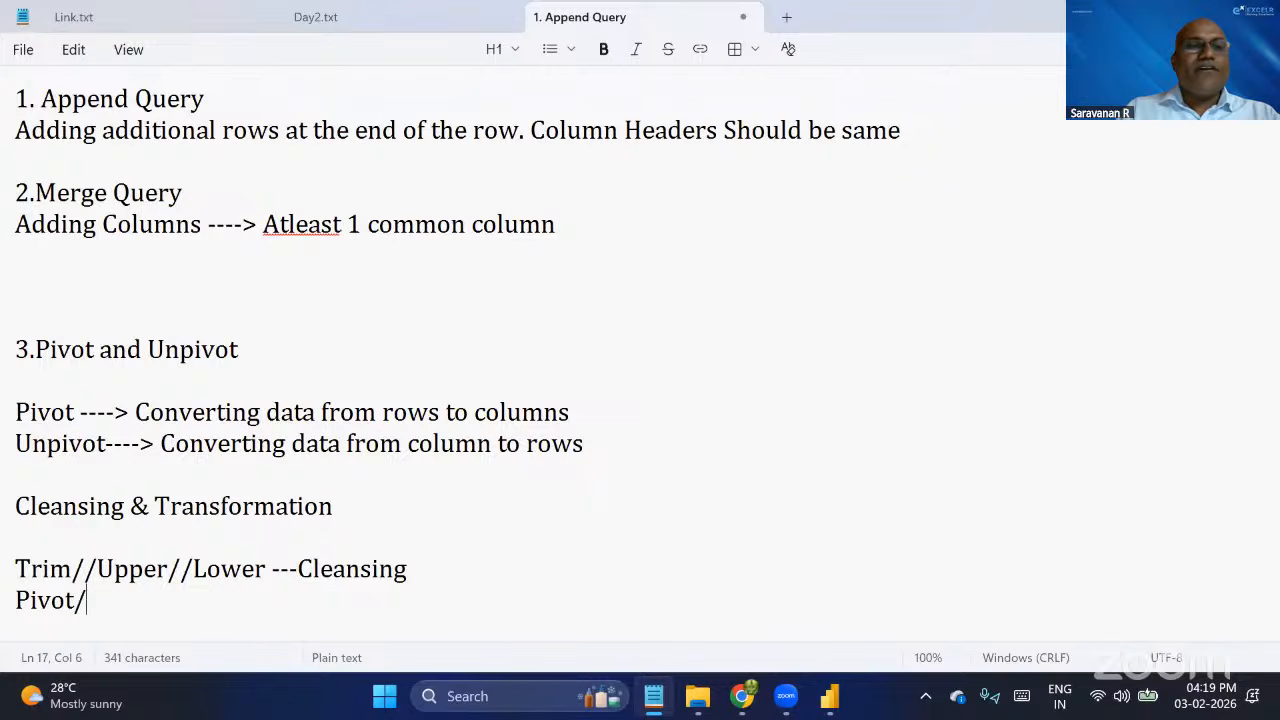
type("/Unpivo")
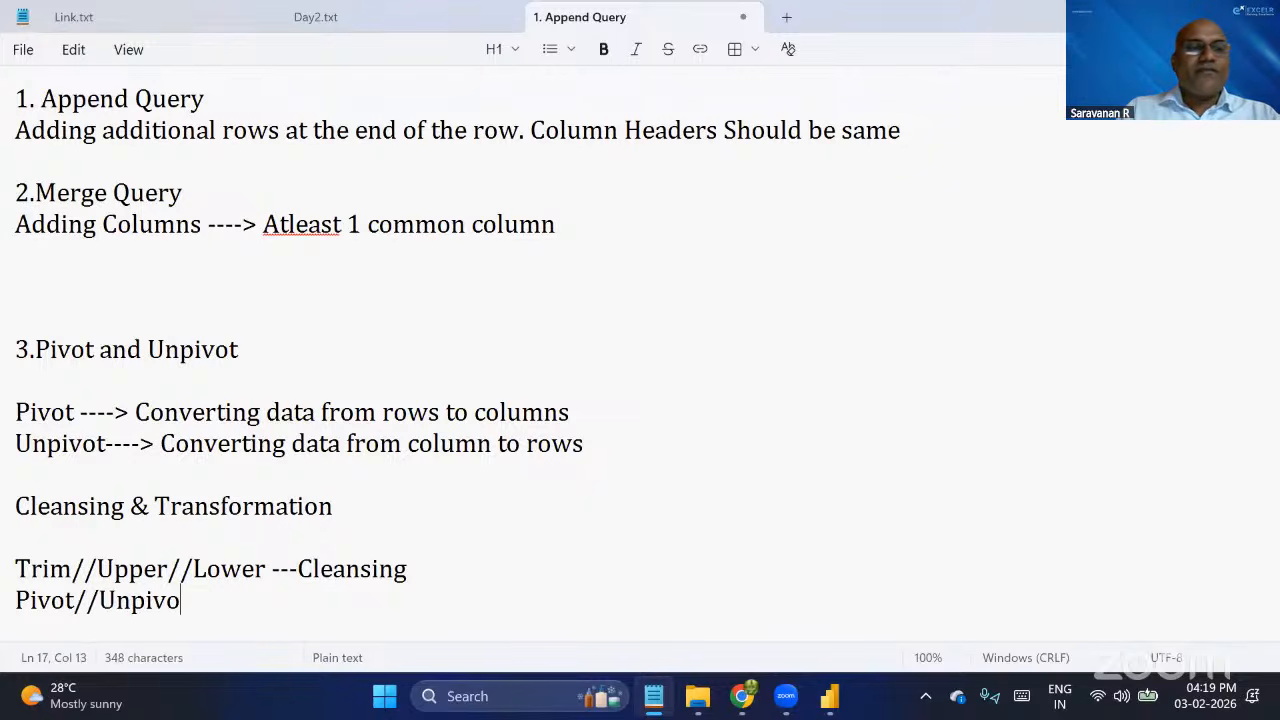
type("t---->Tran")
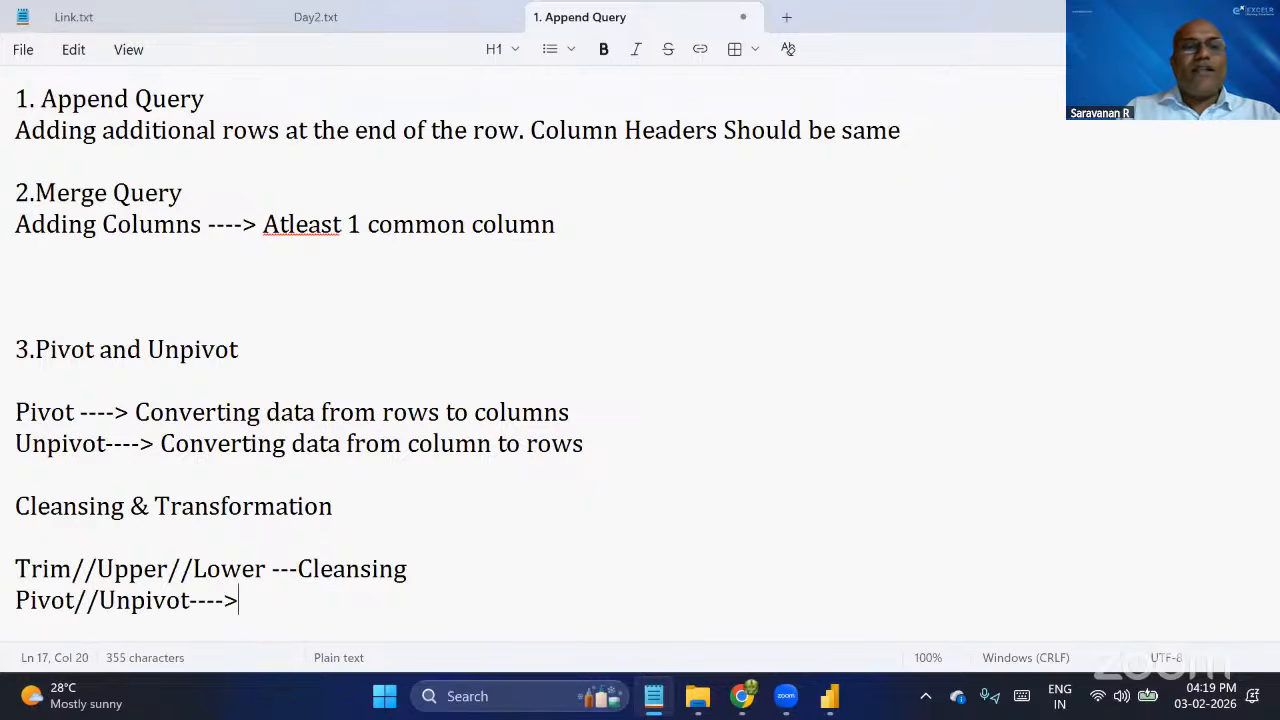
type("sformation")
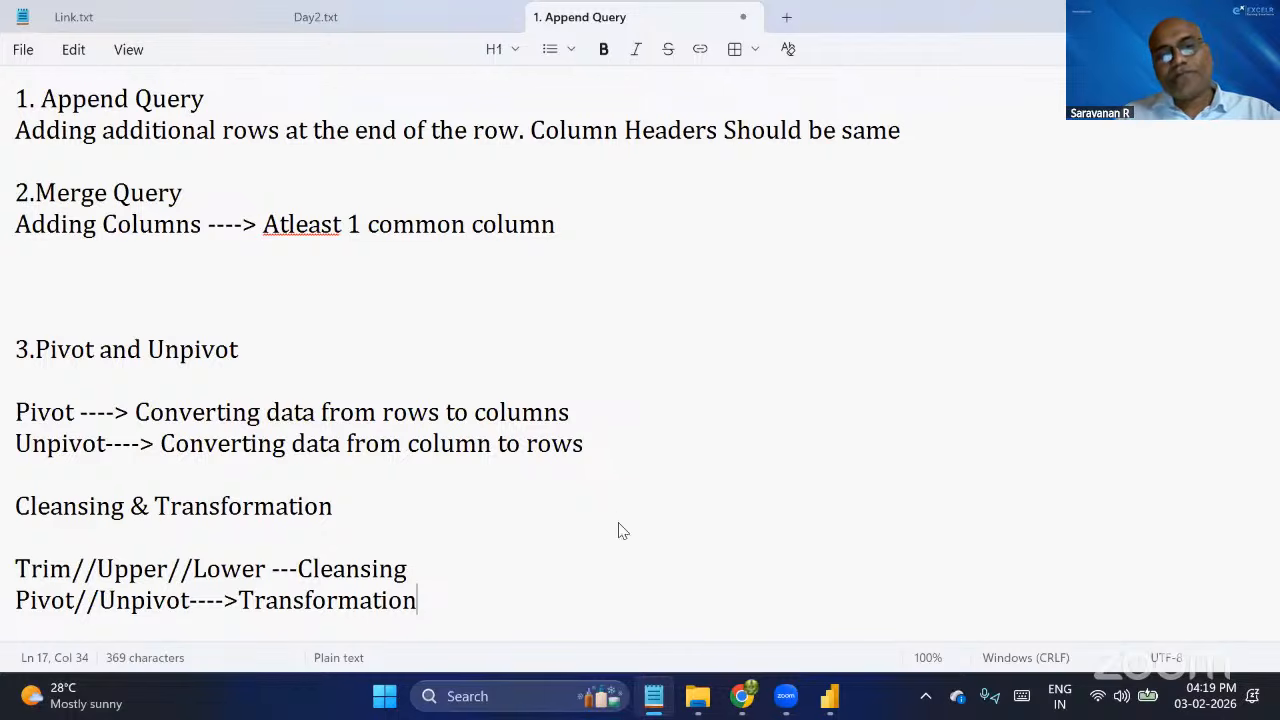
Switch to File Explorer, locate the workbook 5.Pivot n UnPivot in the PQ Data folder, and return to the Power Query Editor.
key("alt+Tab")
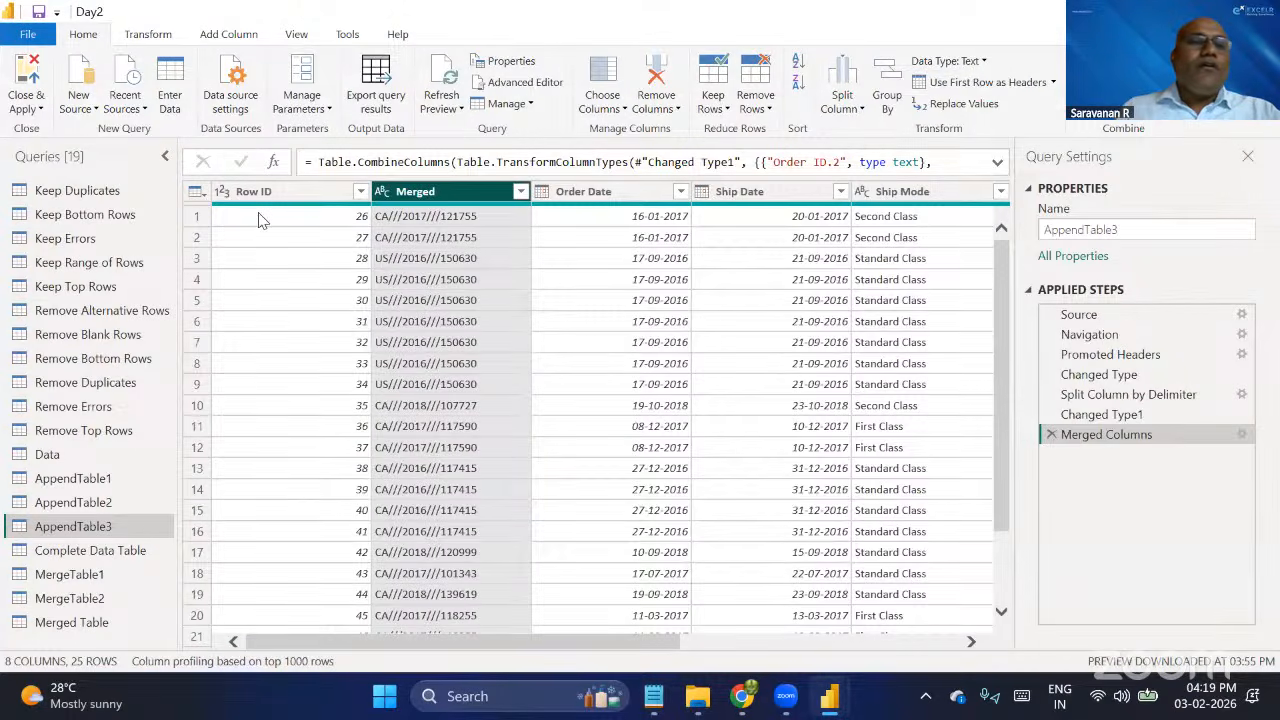
key("alt+Tab")
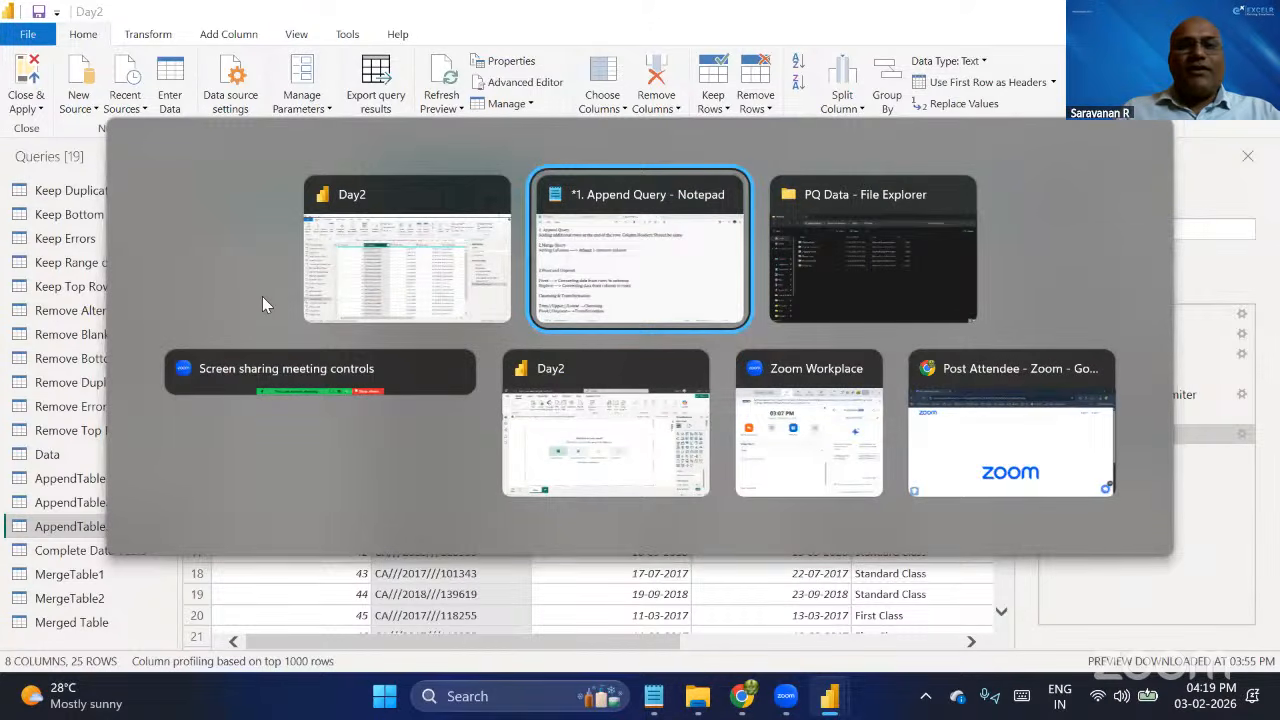
key("alt+Tab")
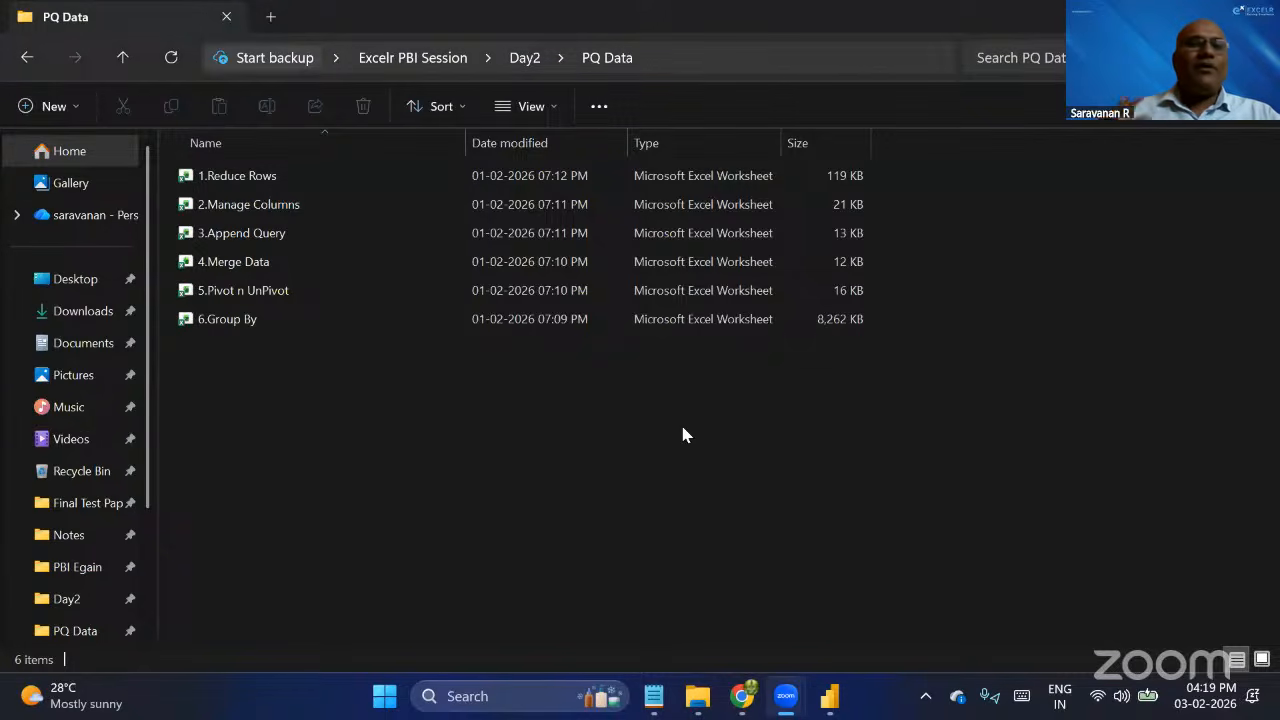
left_click(682, 428)
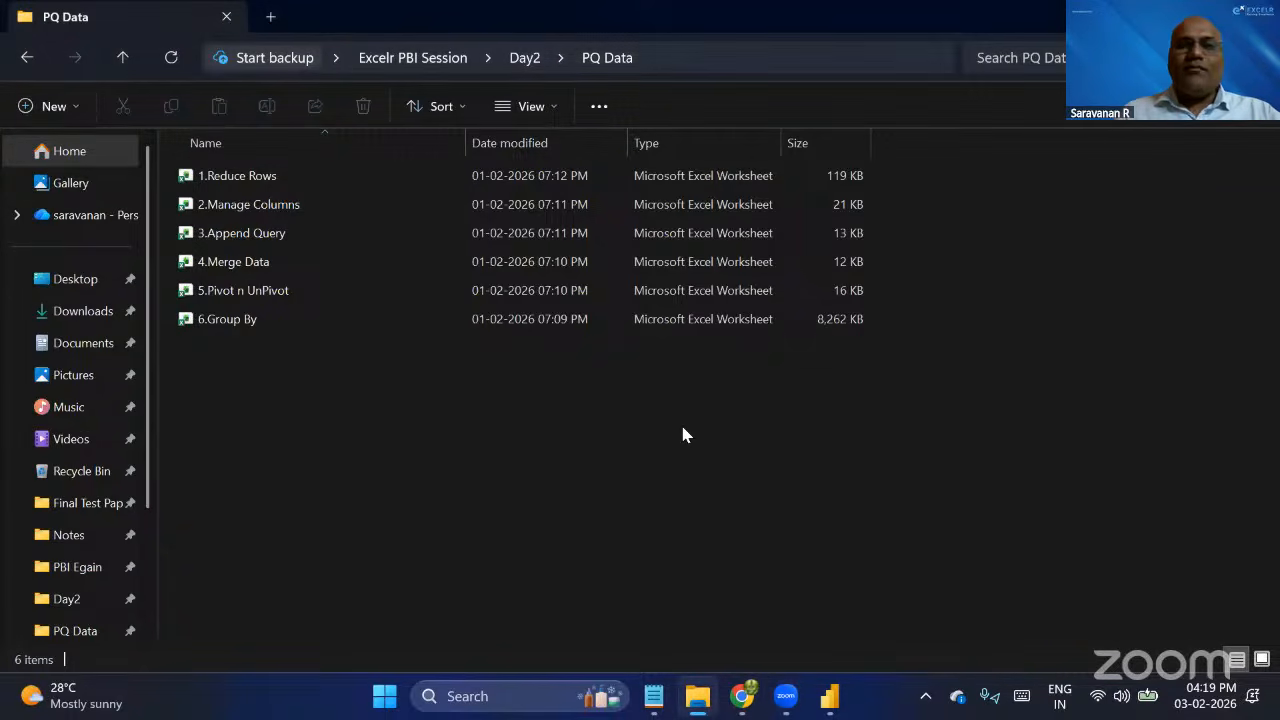
key("alt+Tab")
key("alt+Tab")
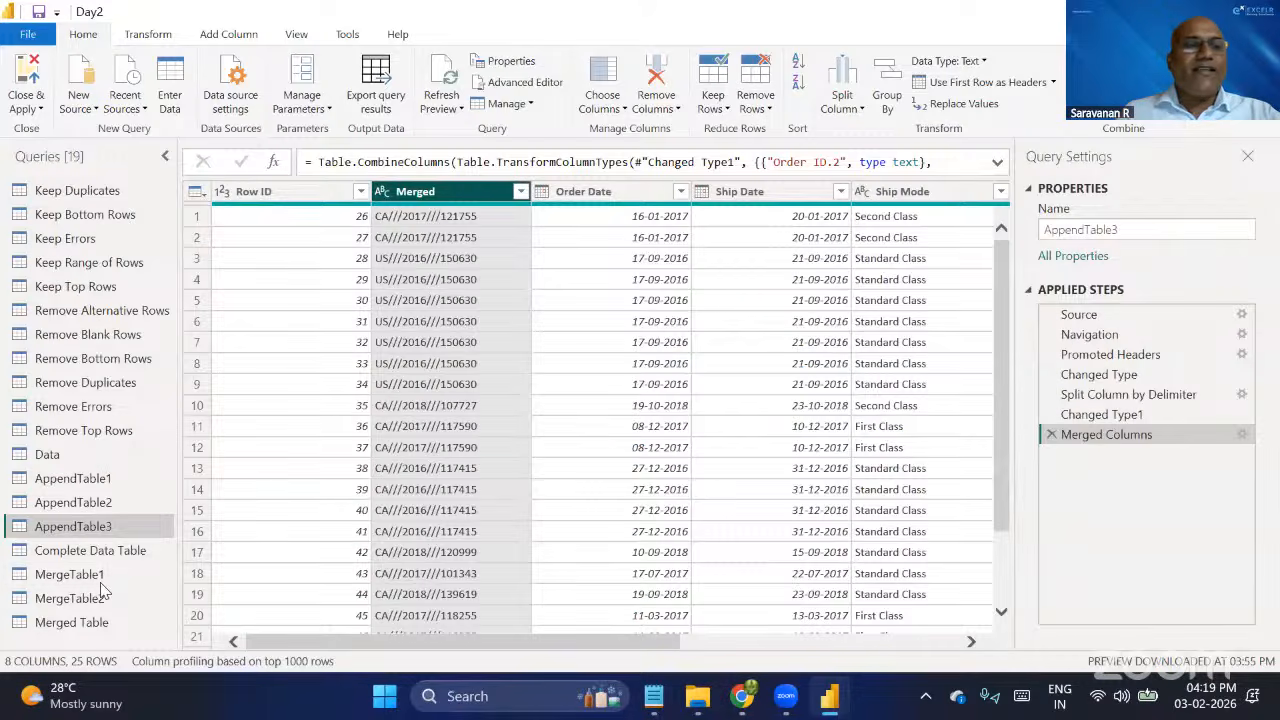
left_click(90, 113)
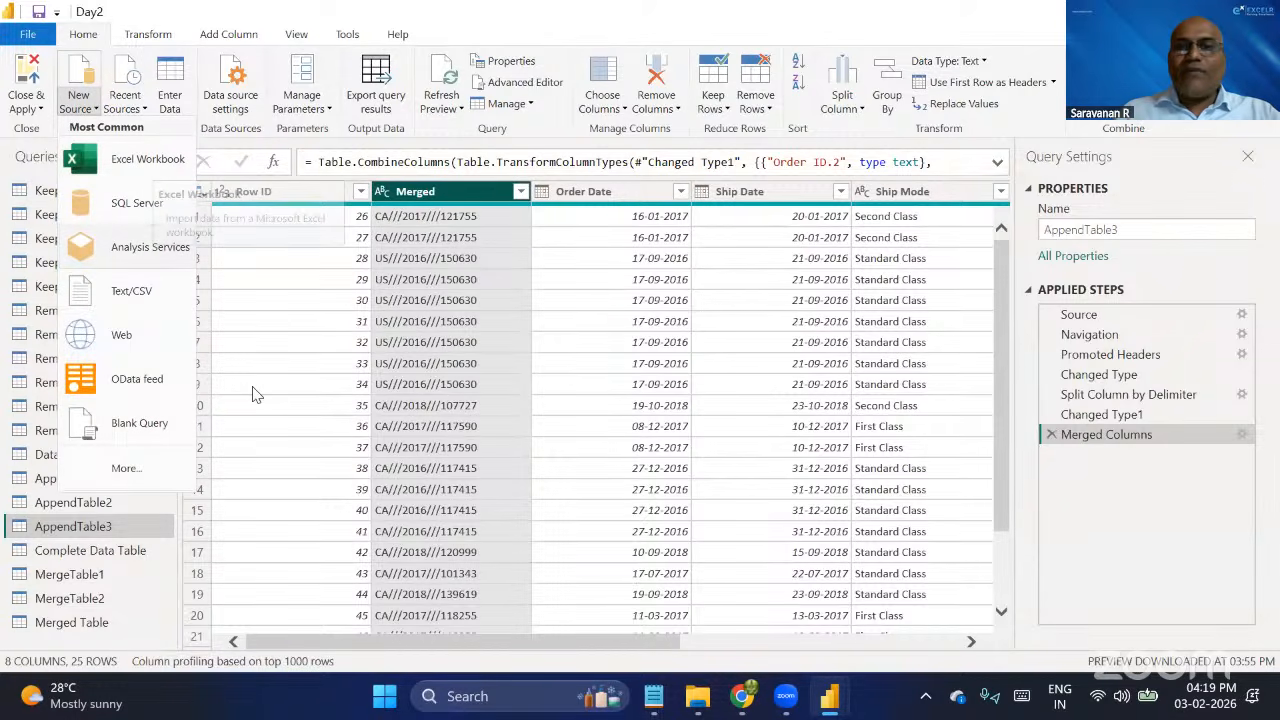
key("alt+Tab")
left_click(266, 290)
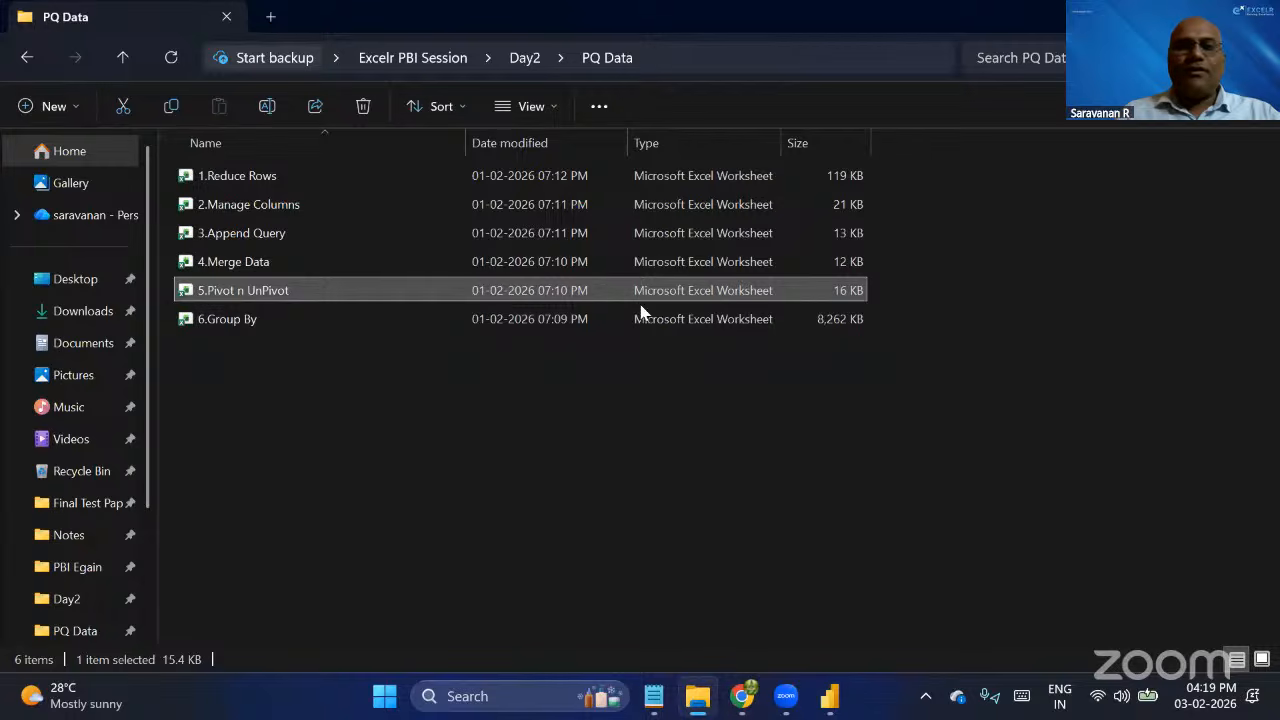
key("alt+Tab")
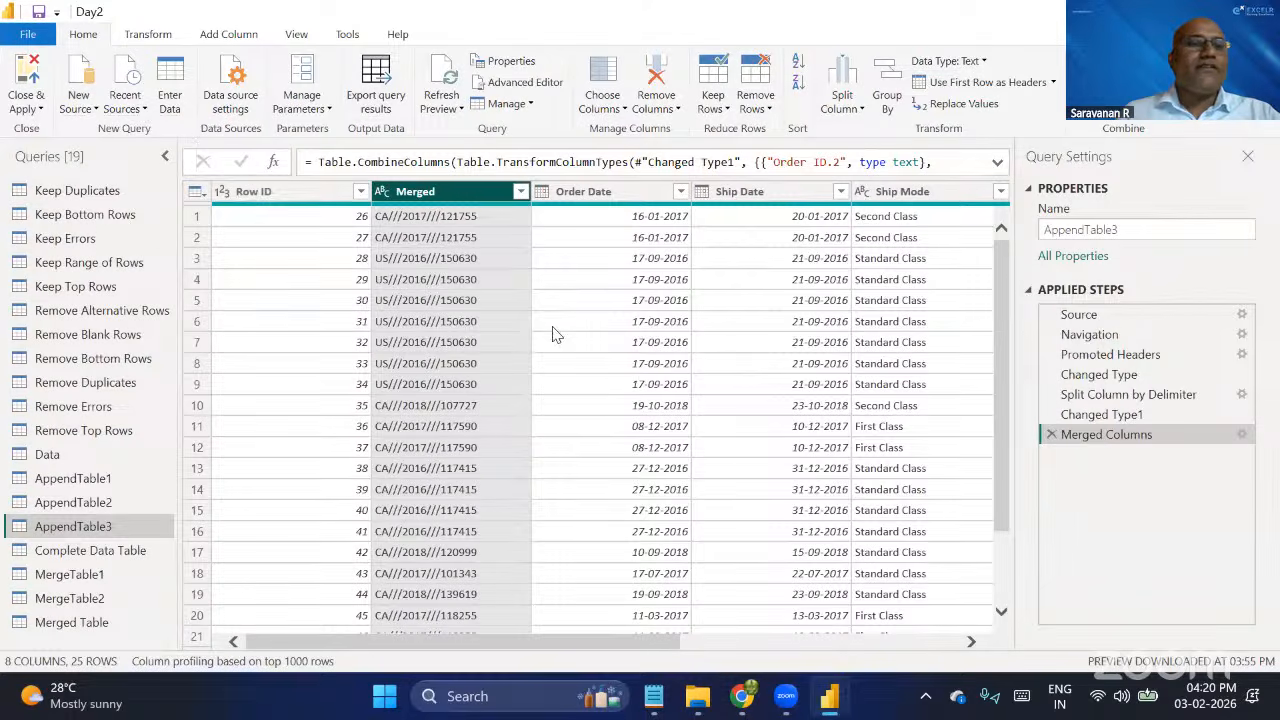
Import the tables Pivot1 and UnPivot2 from the Excel workbook 5.Pivot n UnPivot as new queries.
left_click(83, 110)
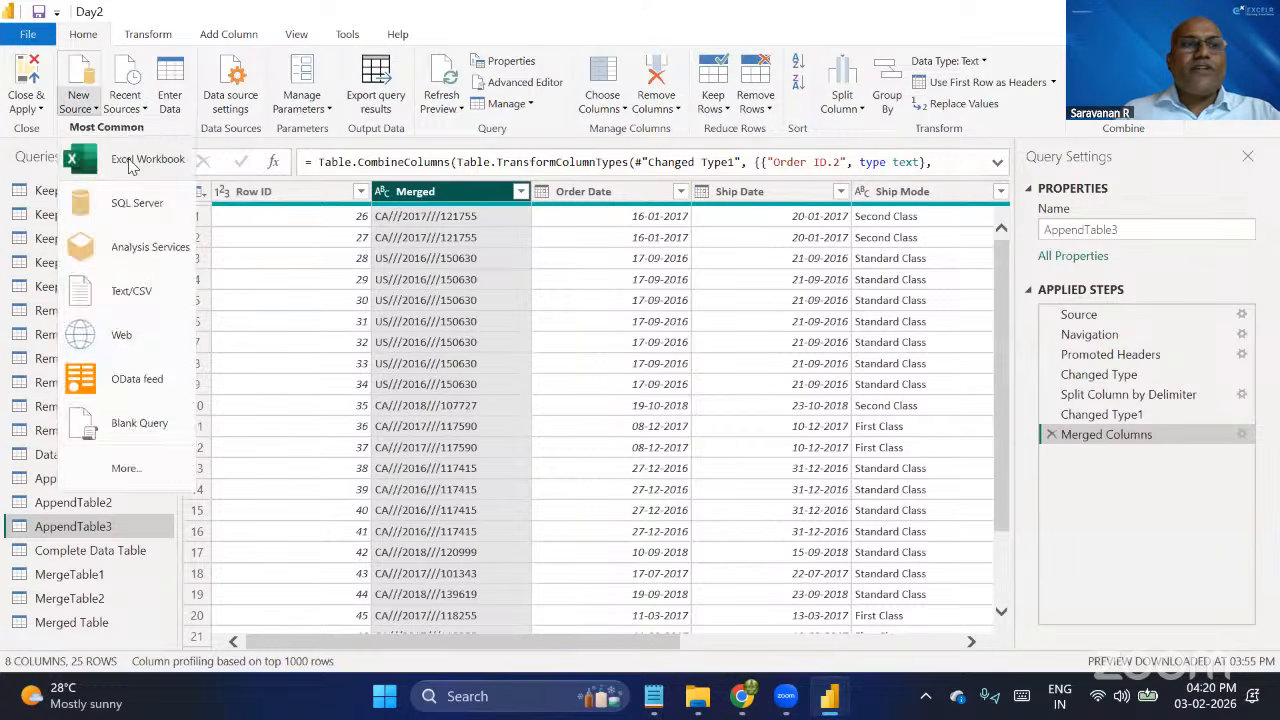
key("Escape")
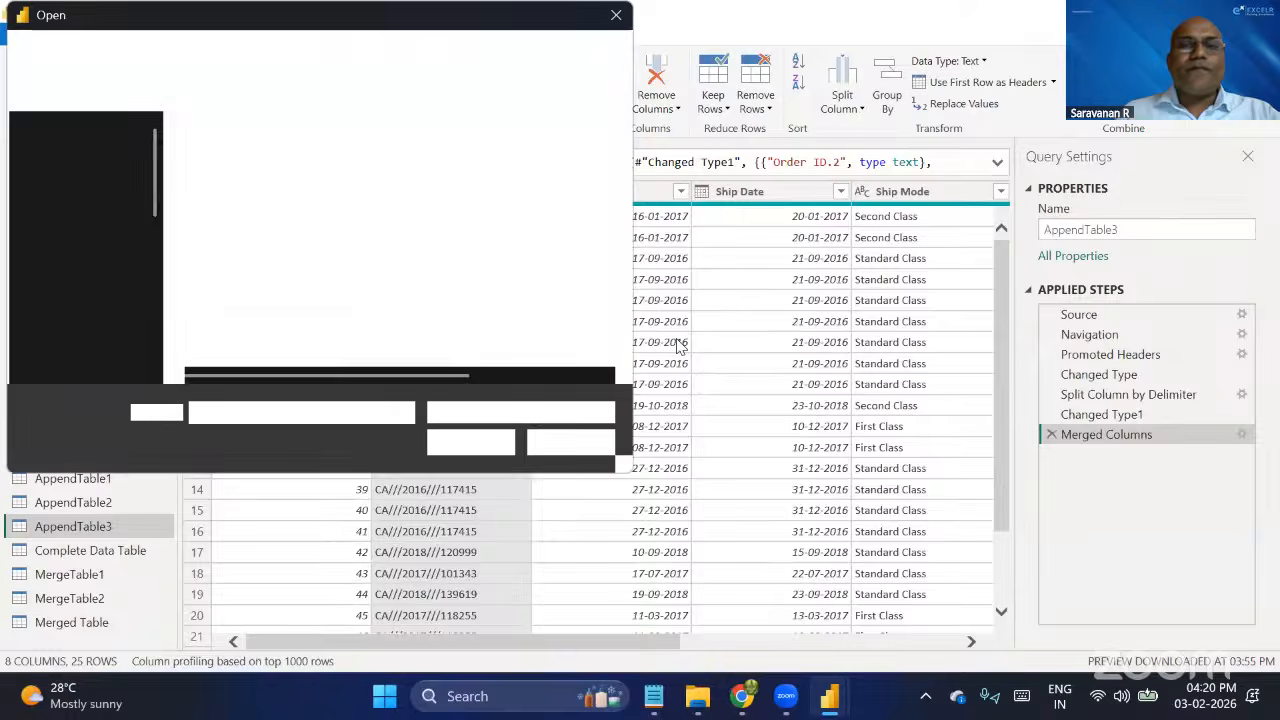
left_click(259, 276)
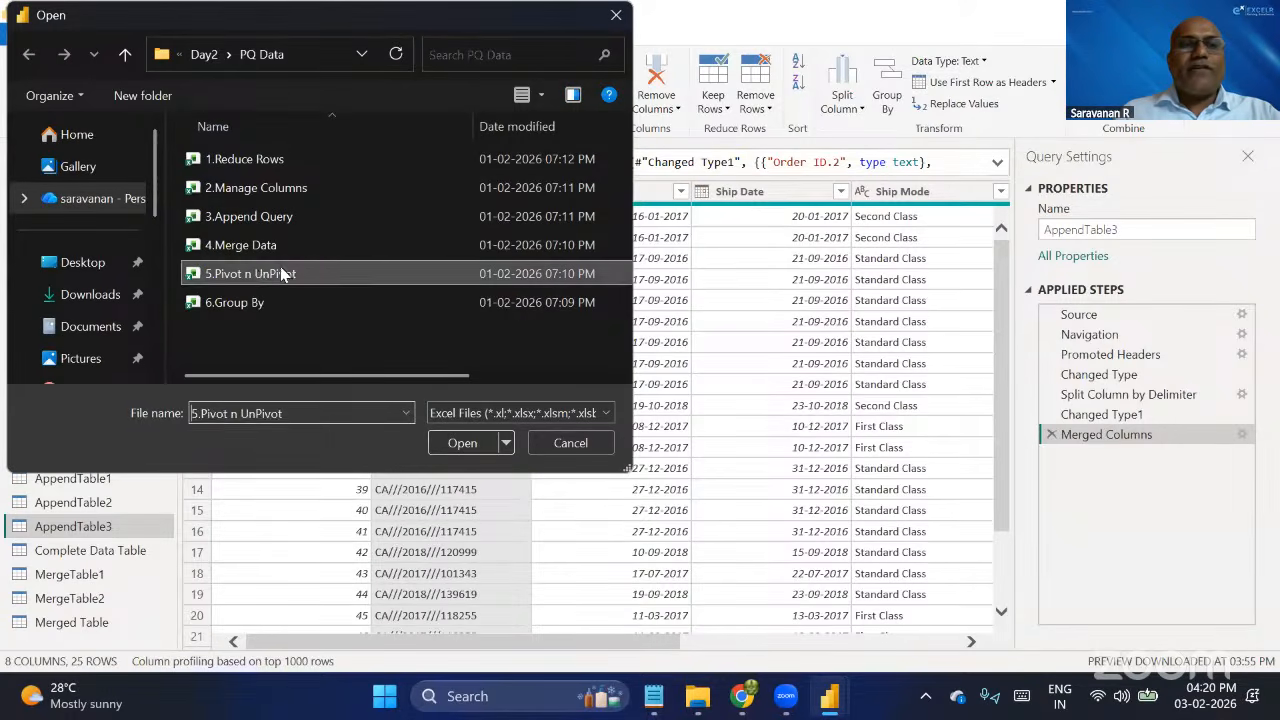
left_click(470, 446)
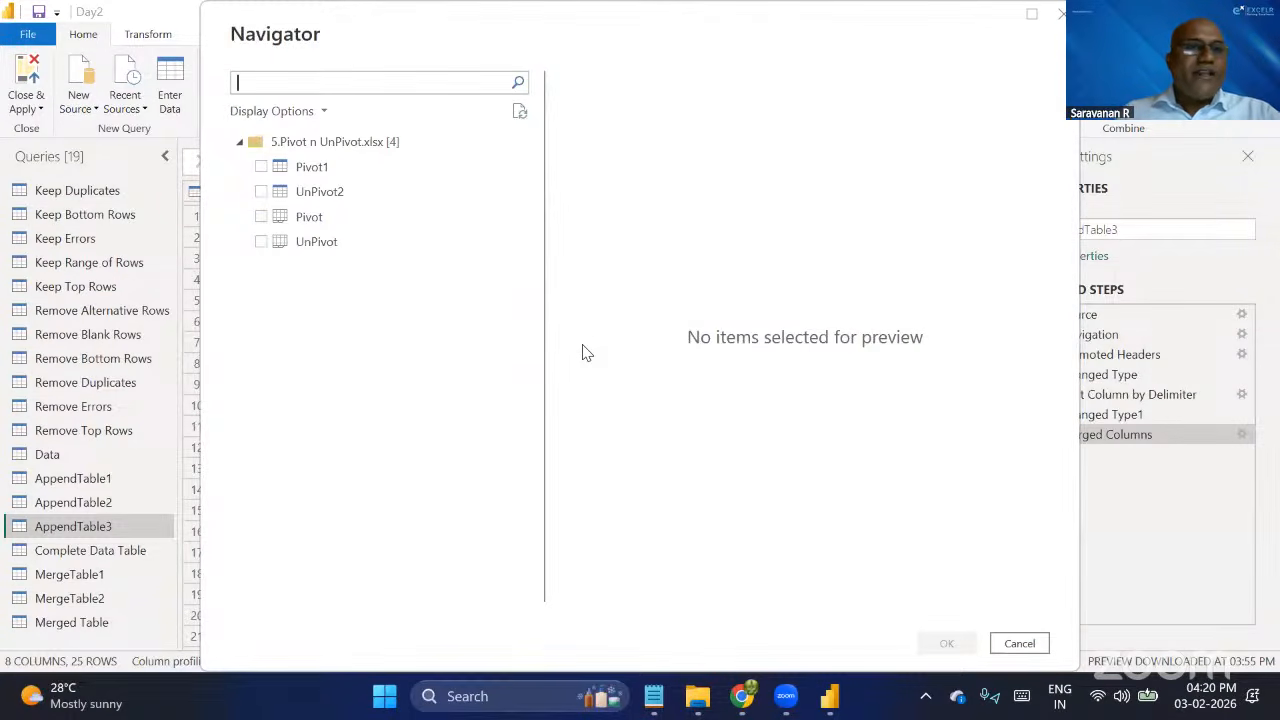
left_click(261, 167)
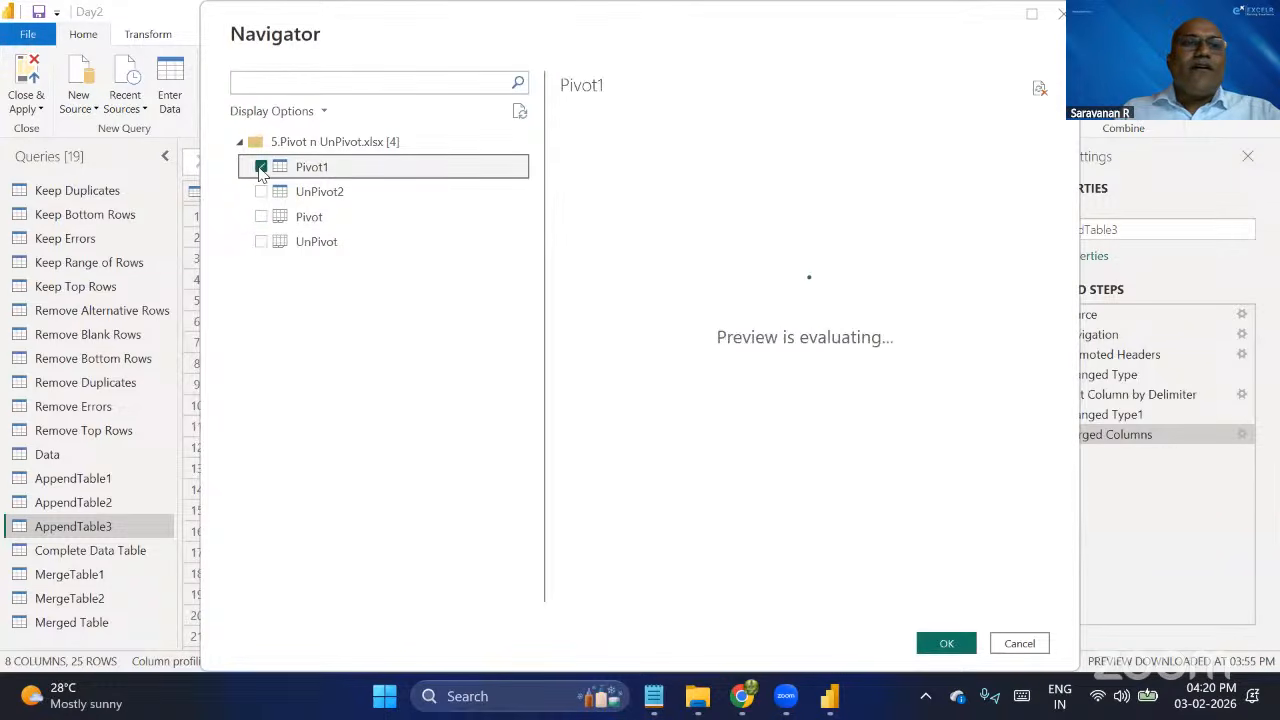
left_click(261, 191)
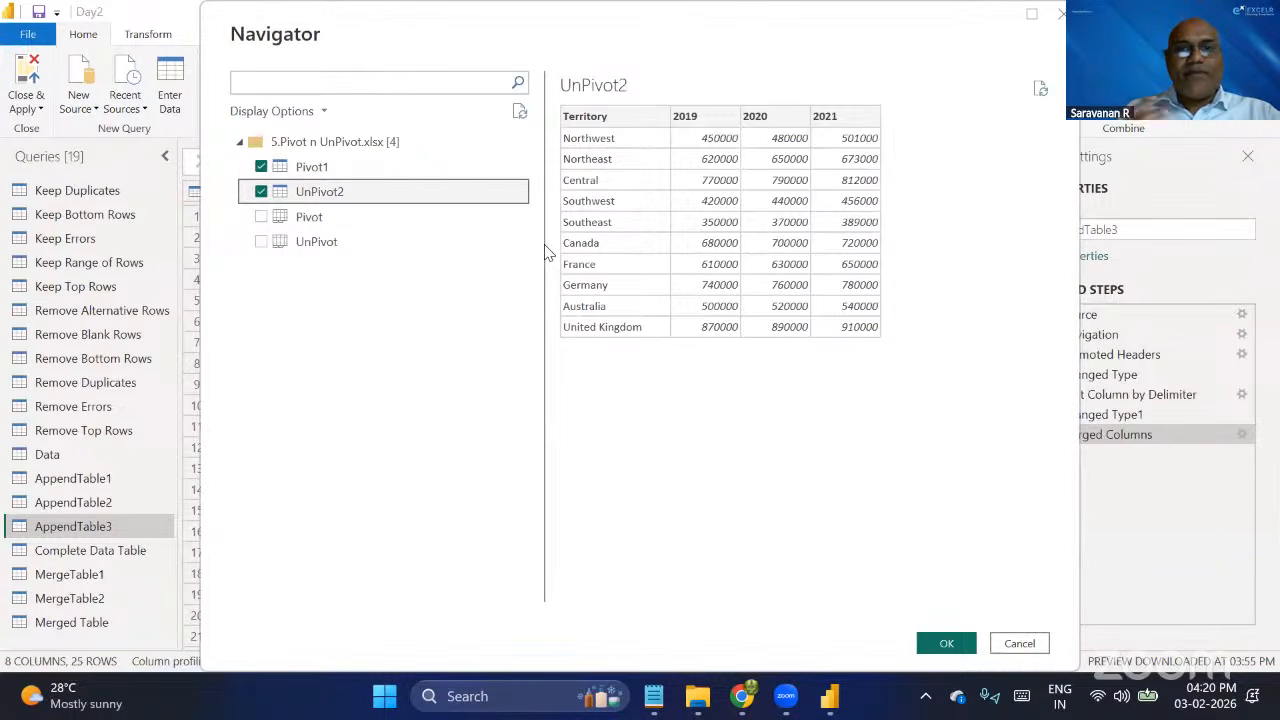
left_click(947, 645)
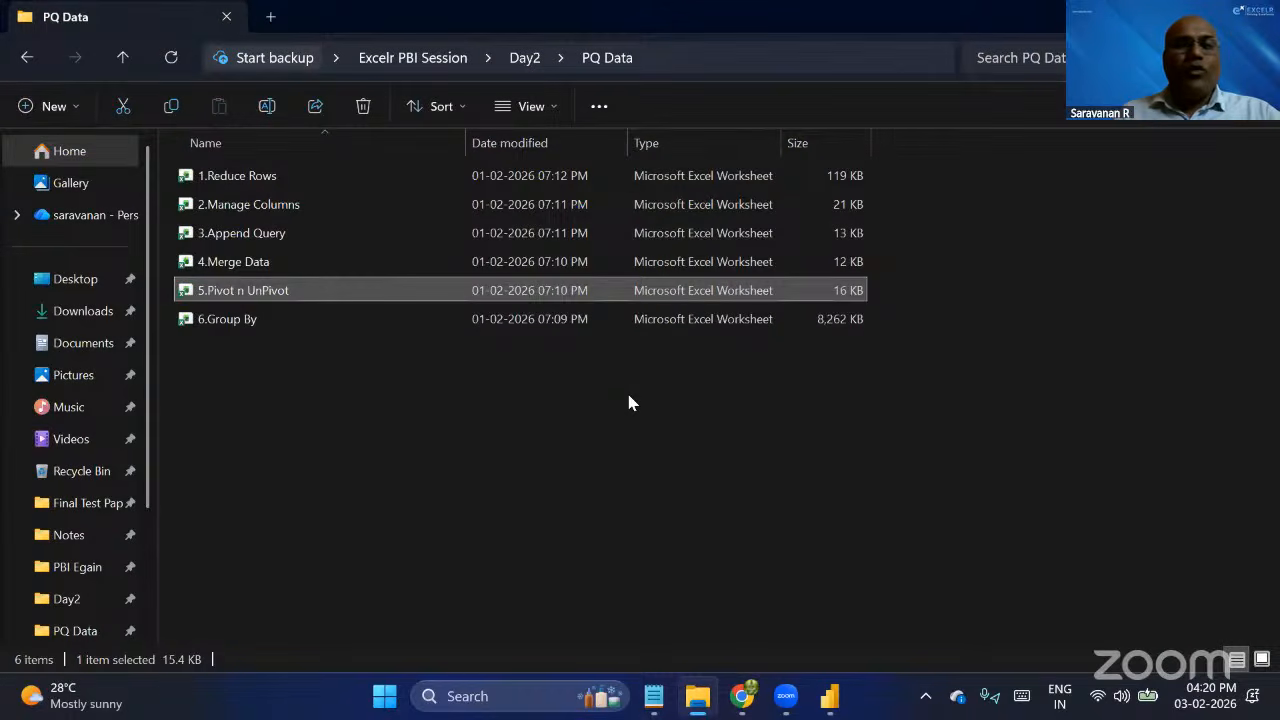
left_click(1012, 433)
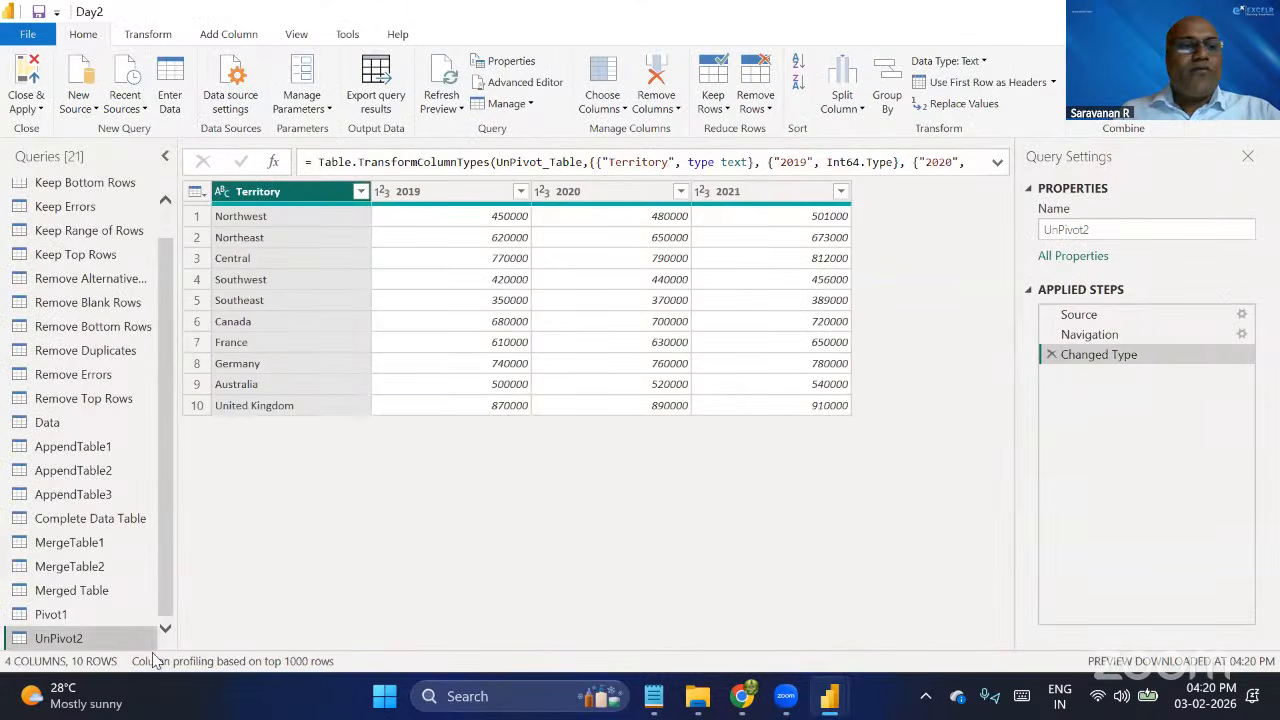
Compare the data in the Pivot1 and UnPivot2 queries, and reread the pivot notes in Notepad with Pivot1 left open.
left_click(82, 615)
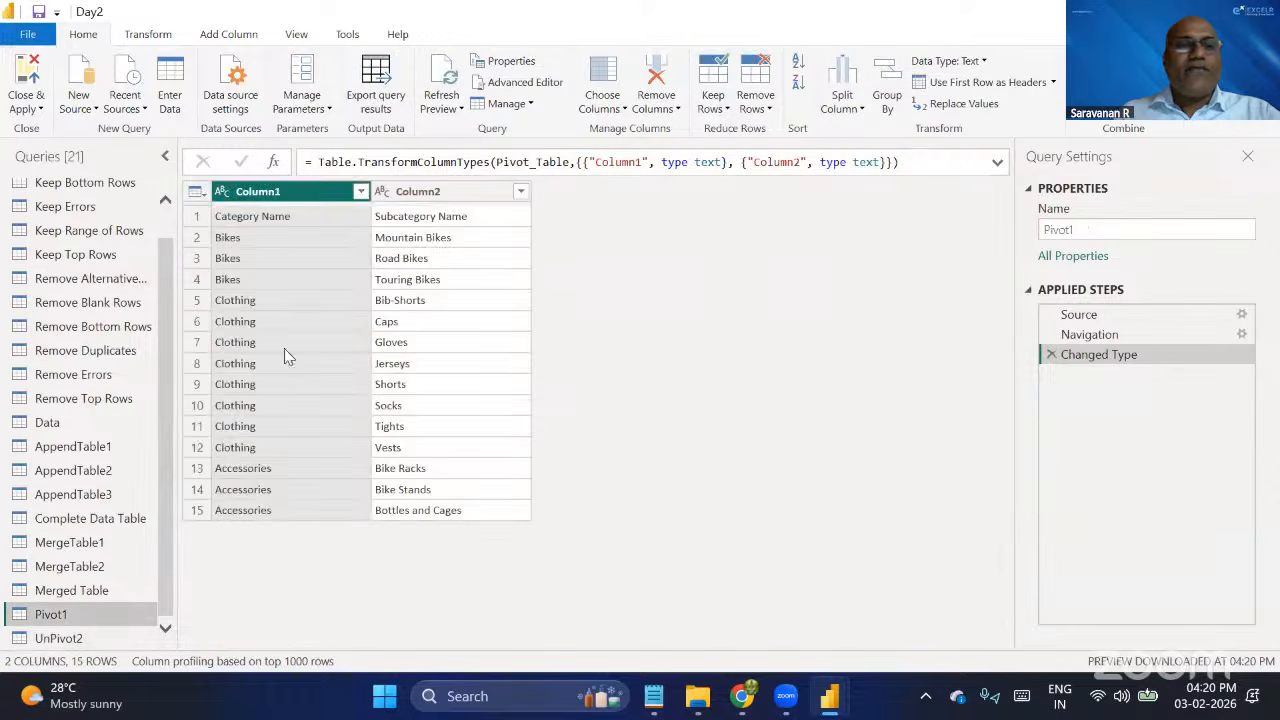
left_click(82, 640)
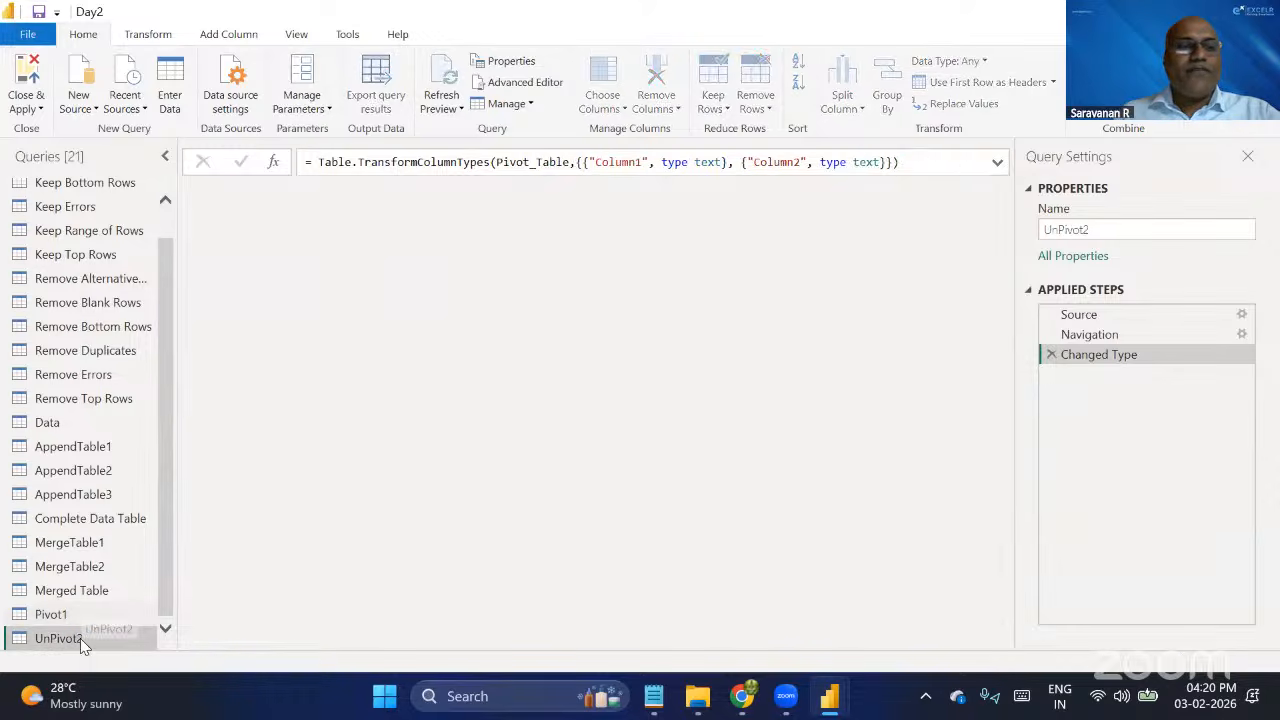
left_click(108, 614)
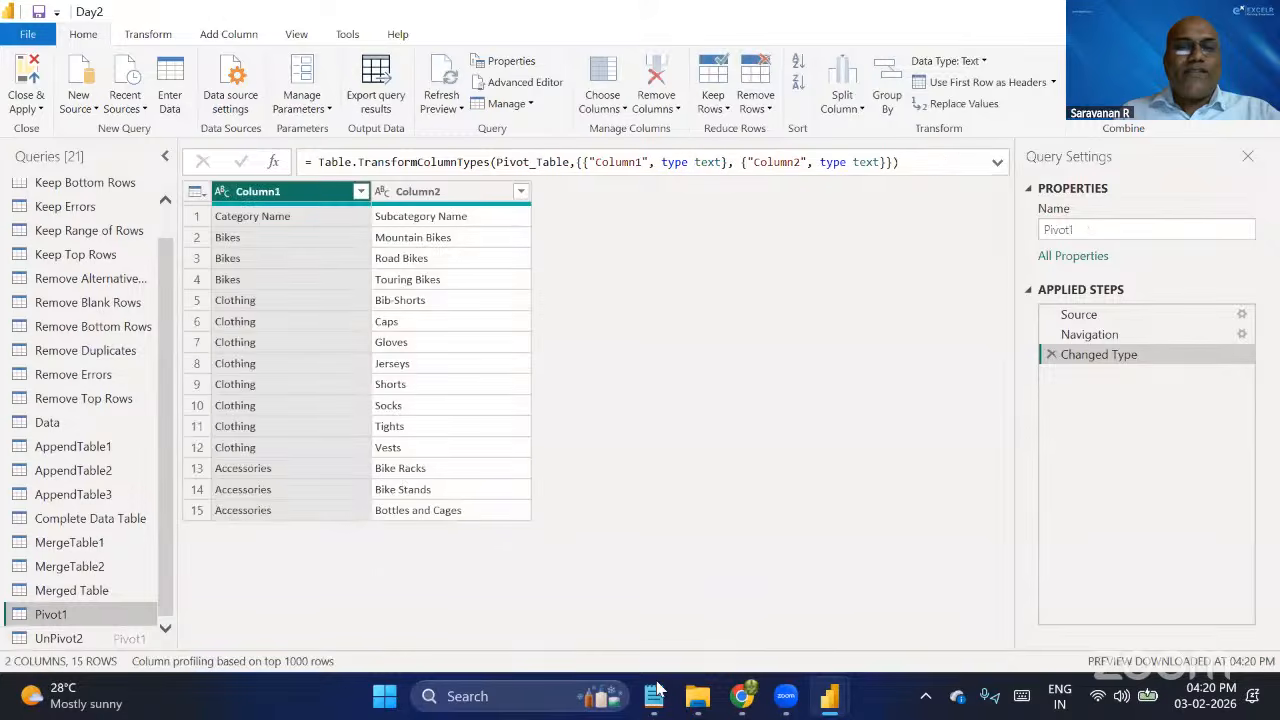
left_click(653, 697)
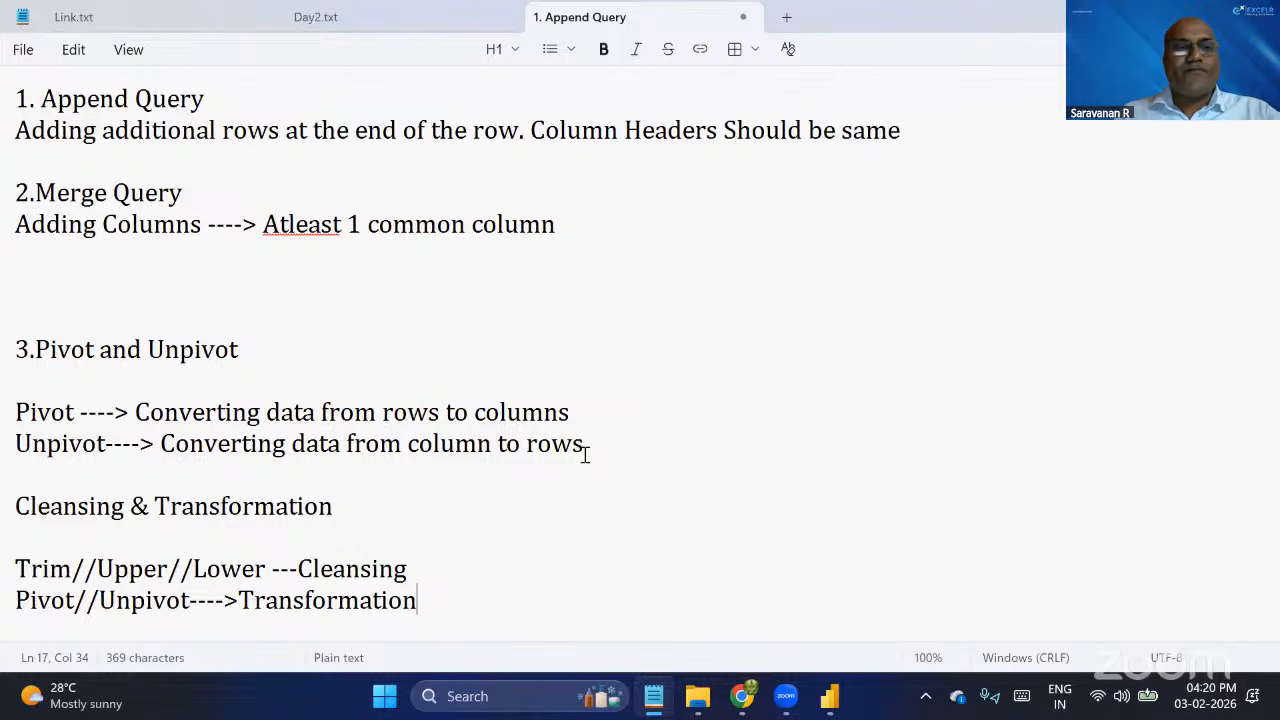
key("alt+Tab")
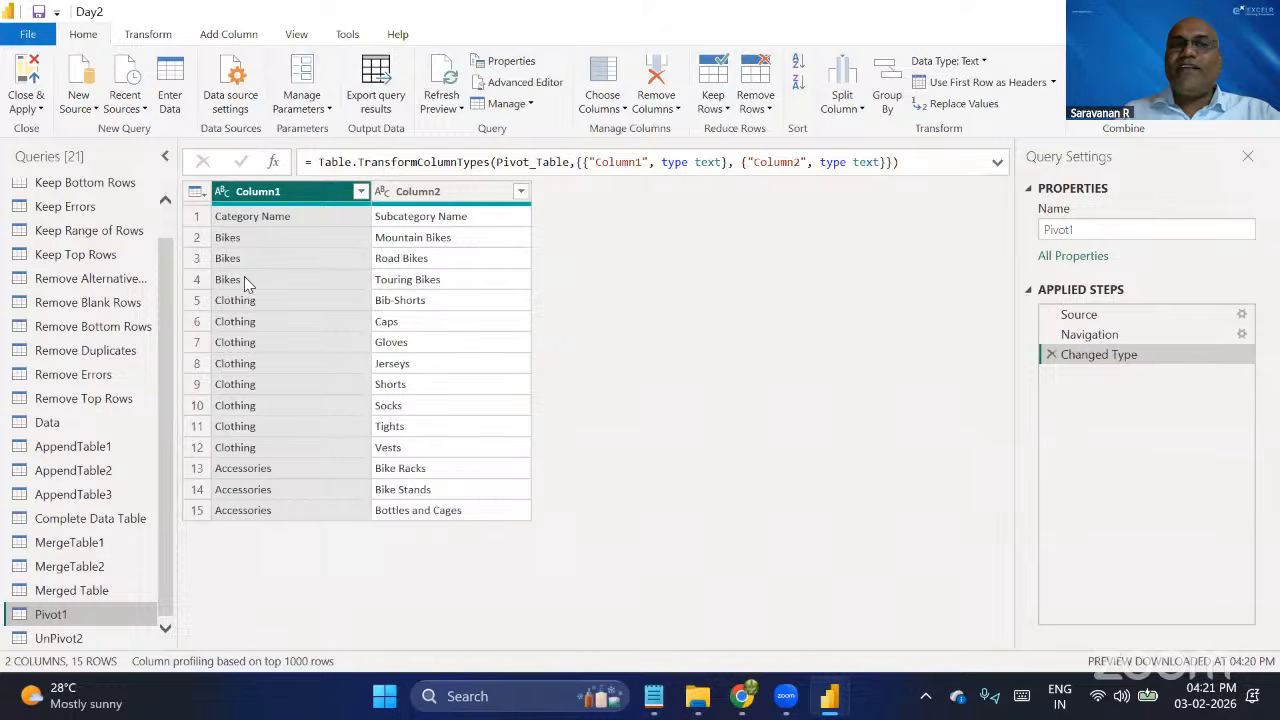
Promote the first row of Pivot1 to headers and pivot the Category Name column with Subcategory Name as values, aggregated by Count (All).
left_click(999, 84)
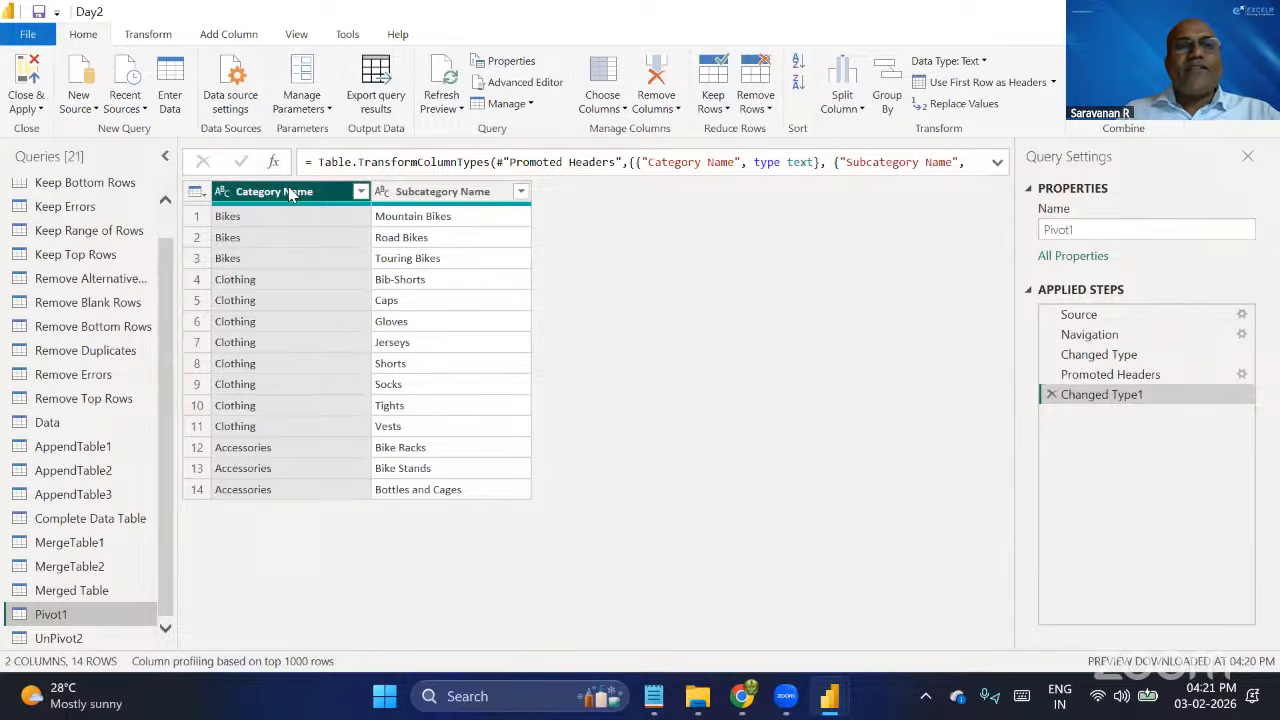
left_click(148, 33)
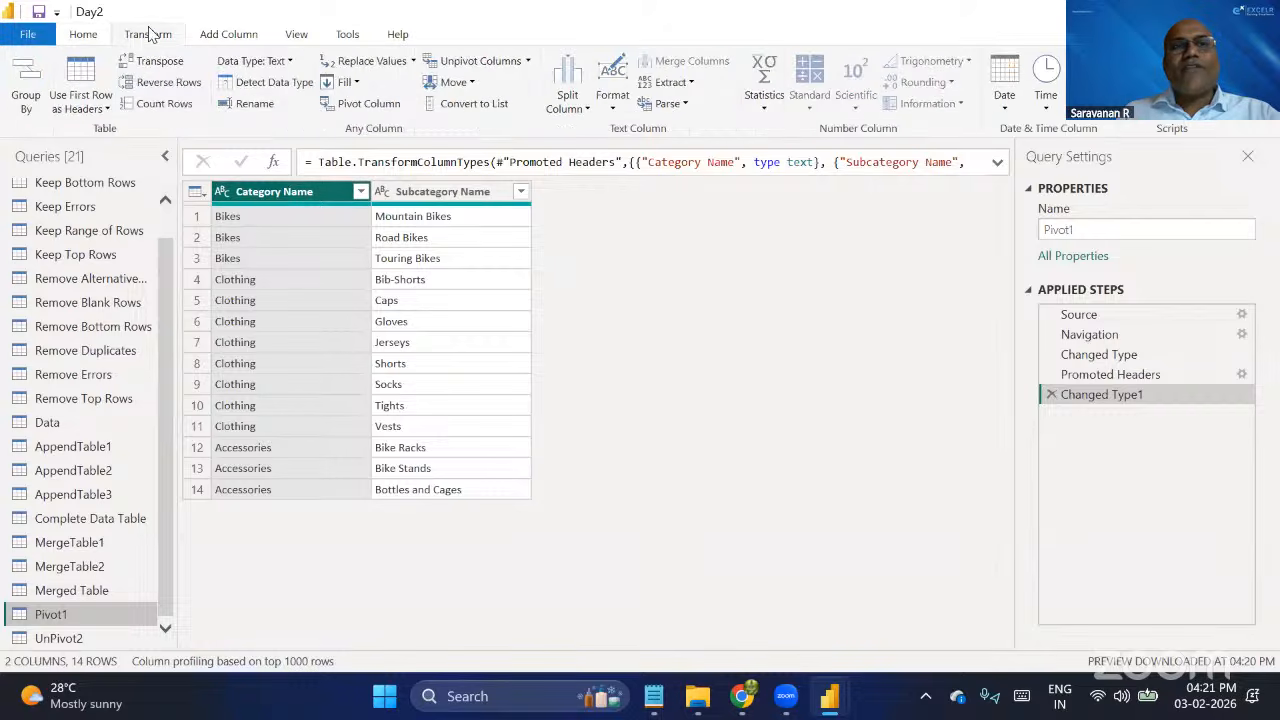
left_click(368, 103)
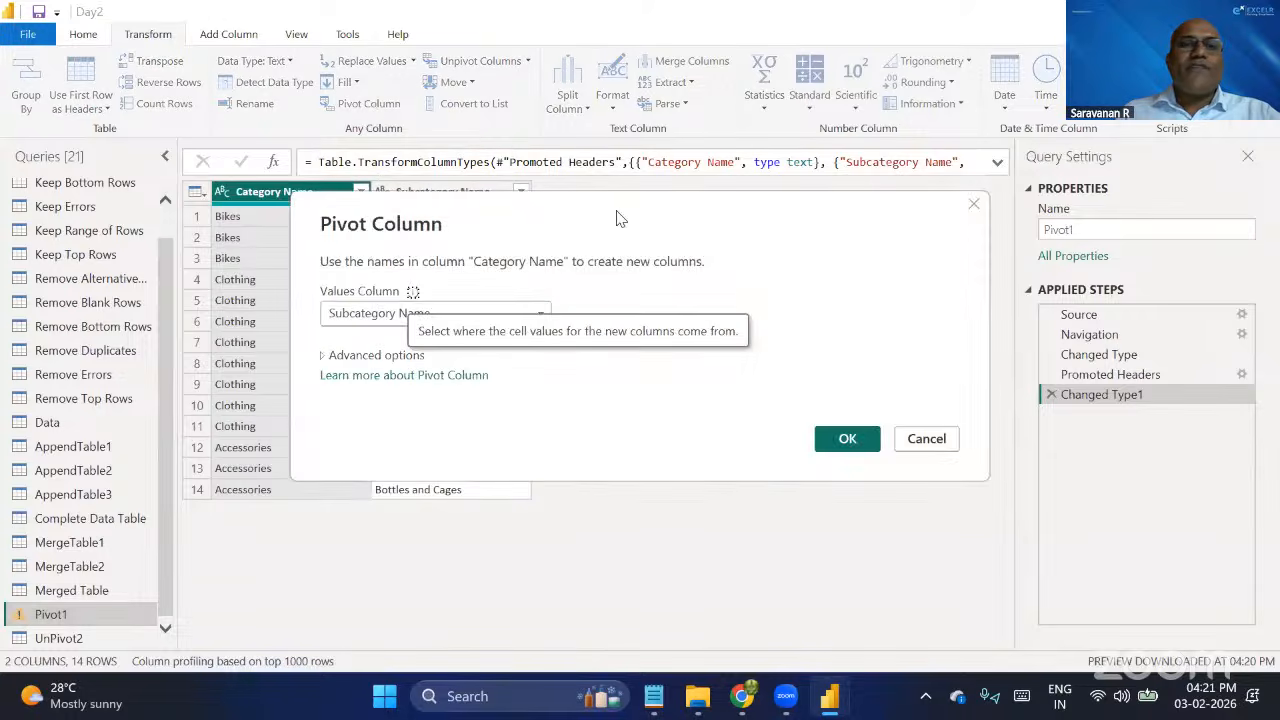
left_click_drag(620, 218, 907, 121)
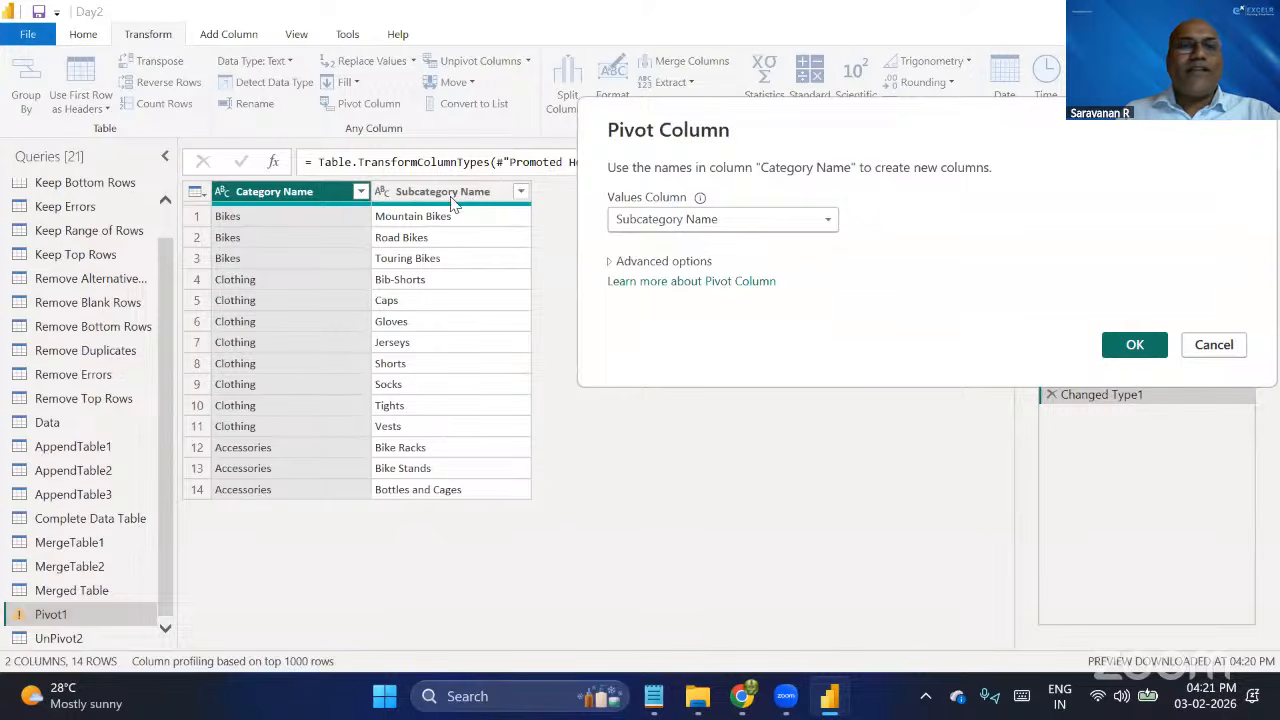
left_click(612, 262)
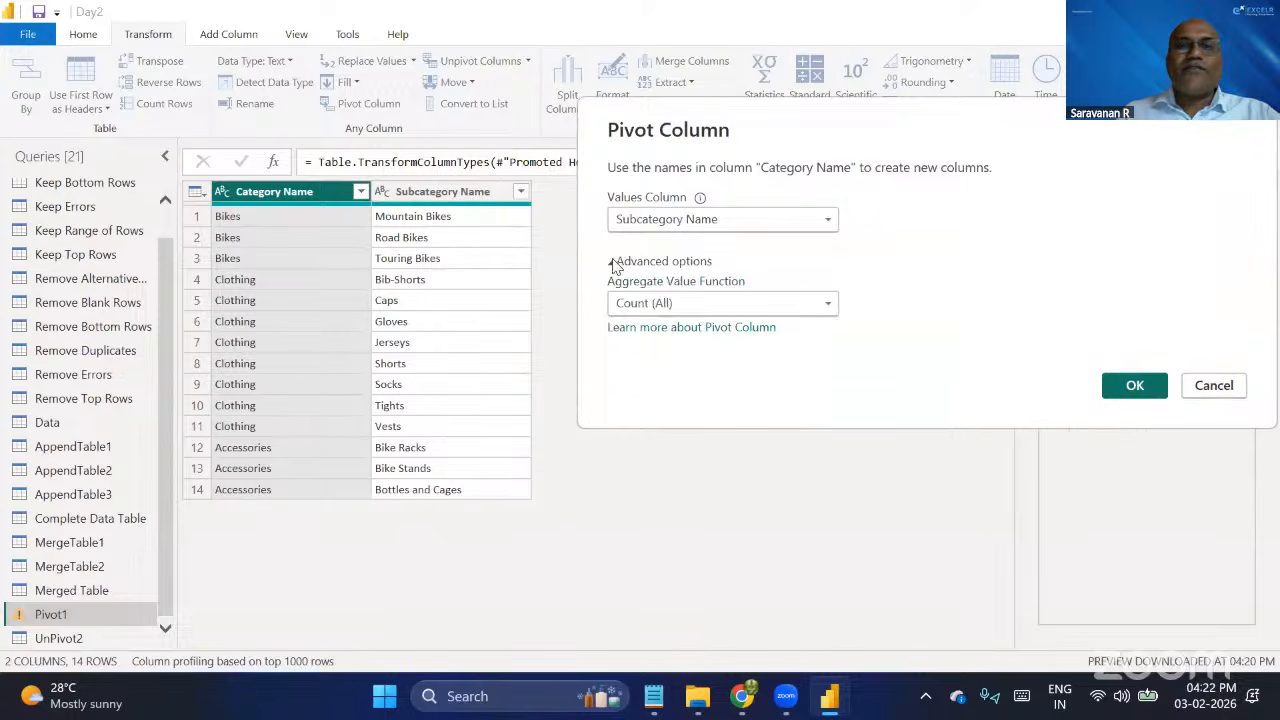
left_click(708, 303)
left_click(708, 303)
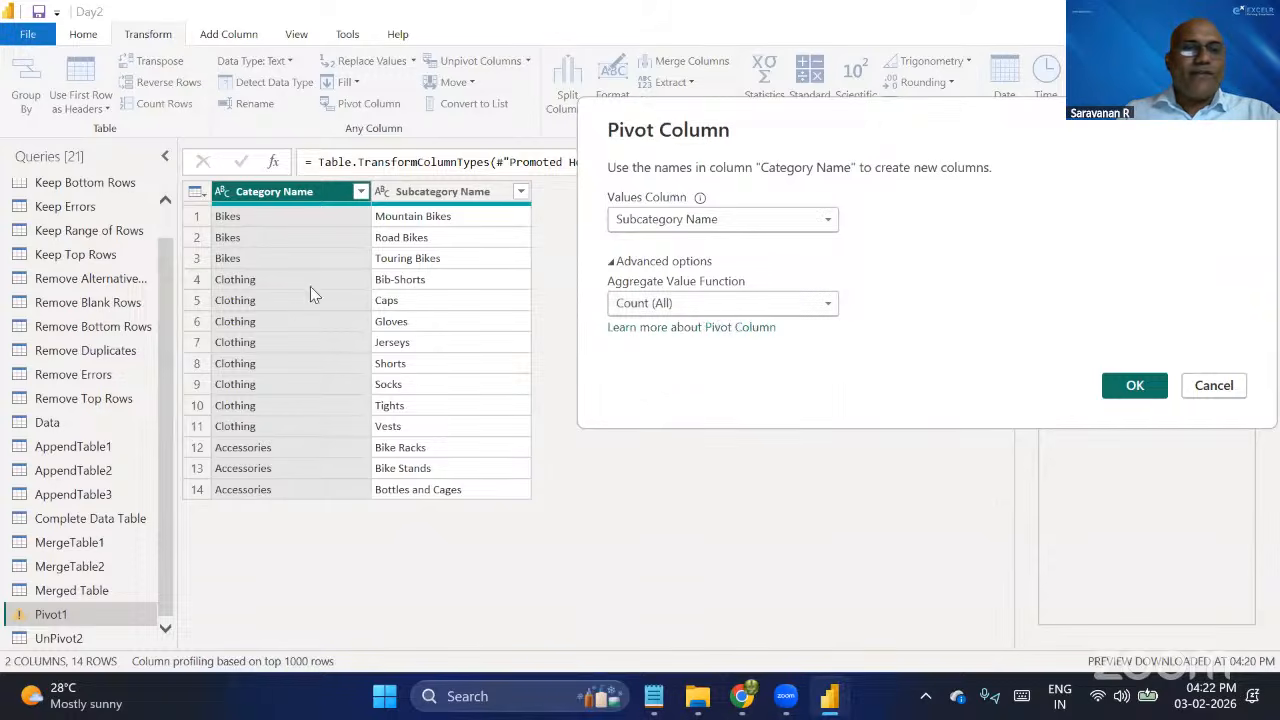
left_click(660, 305)
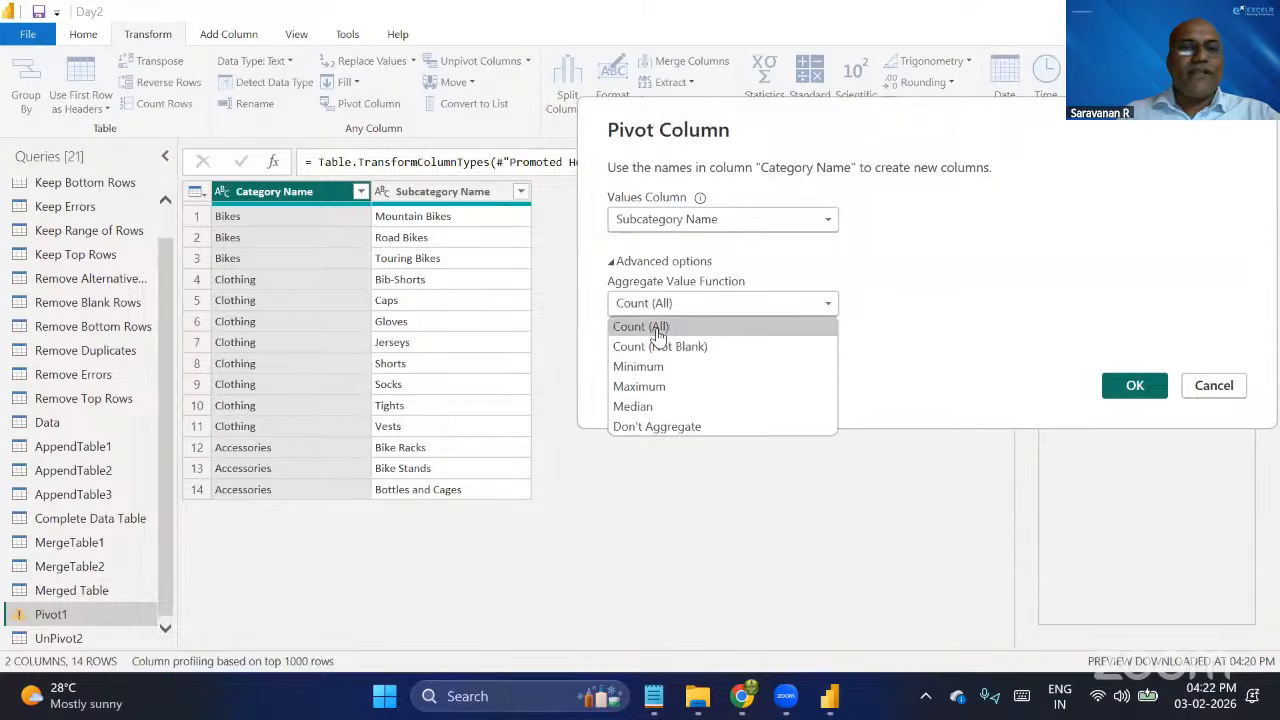
left_click(656, 328)
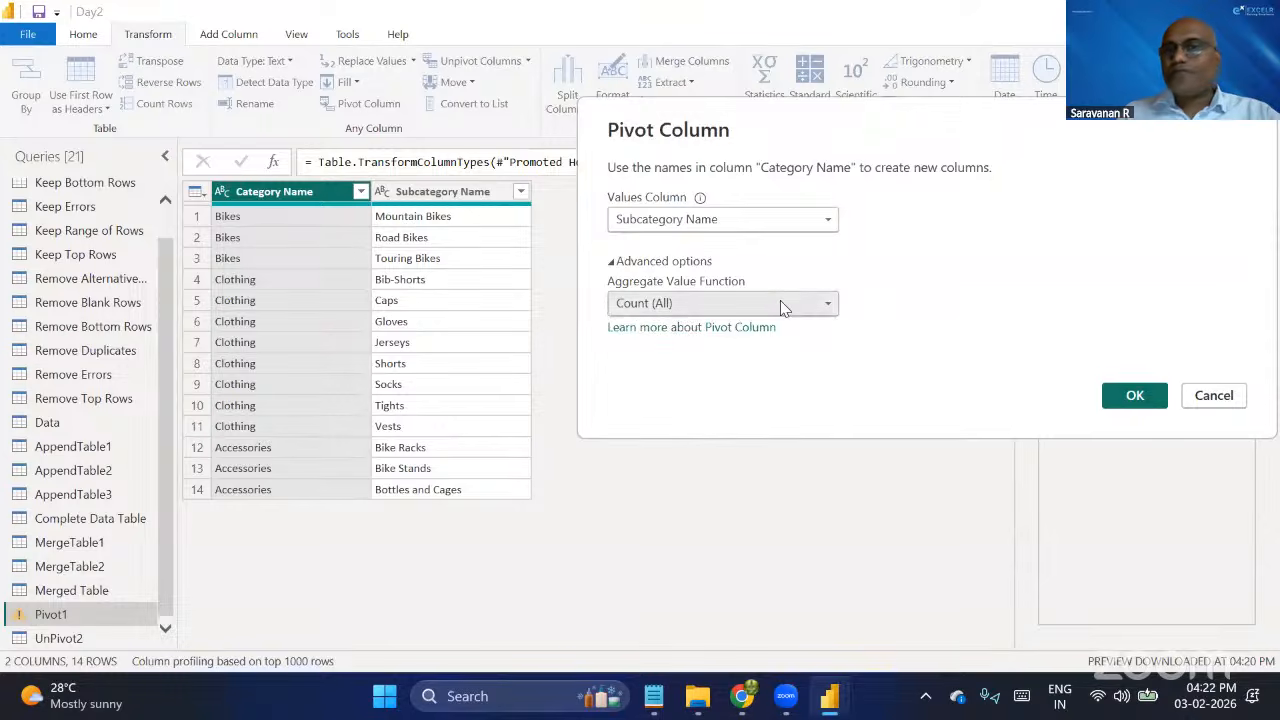
left_click(1141, 397)
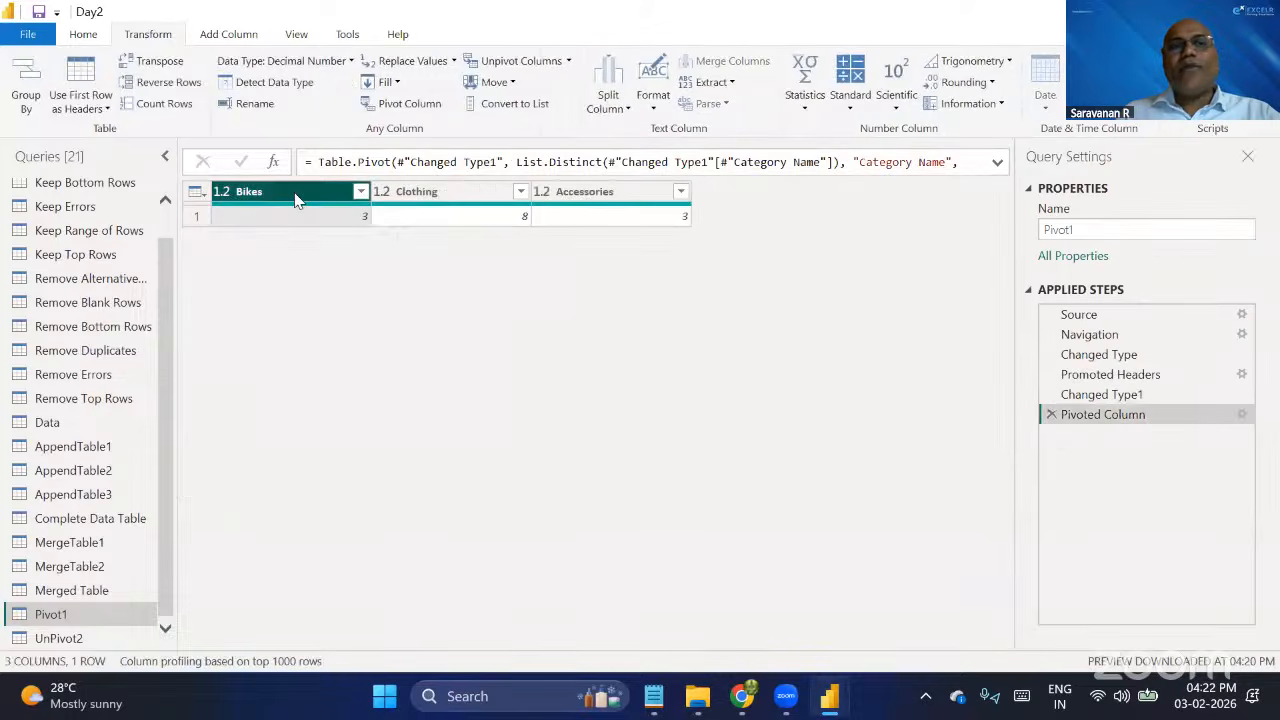
Review the pivoted Clothing and Accessories columns, and delete the Pivoted Column, Changed Type1 and Promoted Headers steps from Pivot1.
left_click(471, 203)
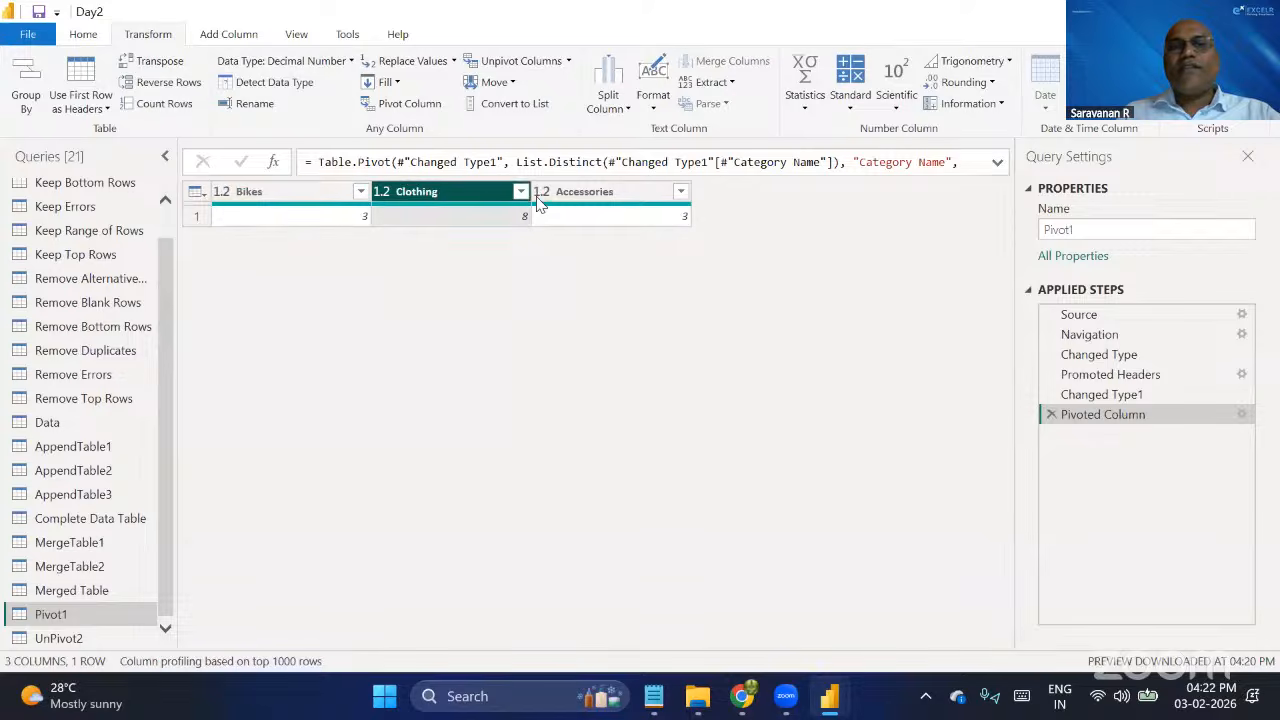
left_click(597, 200)
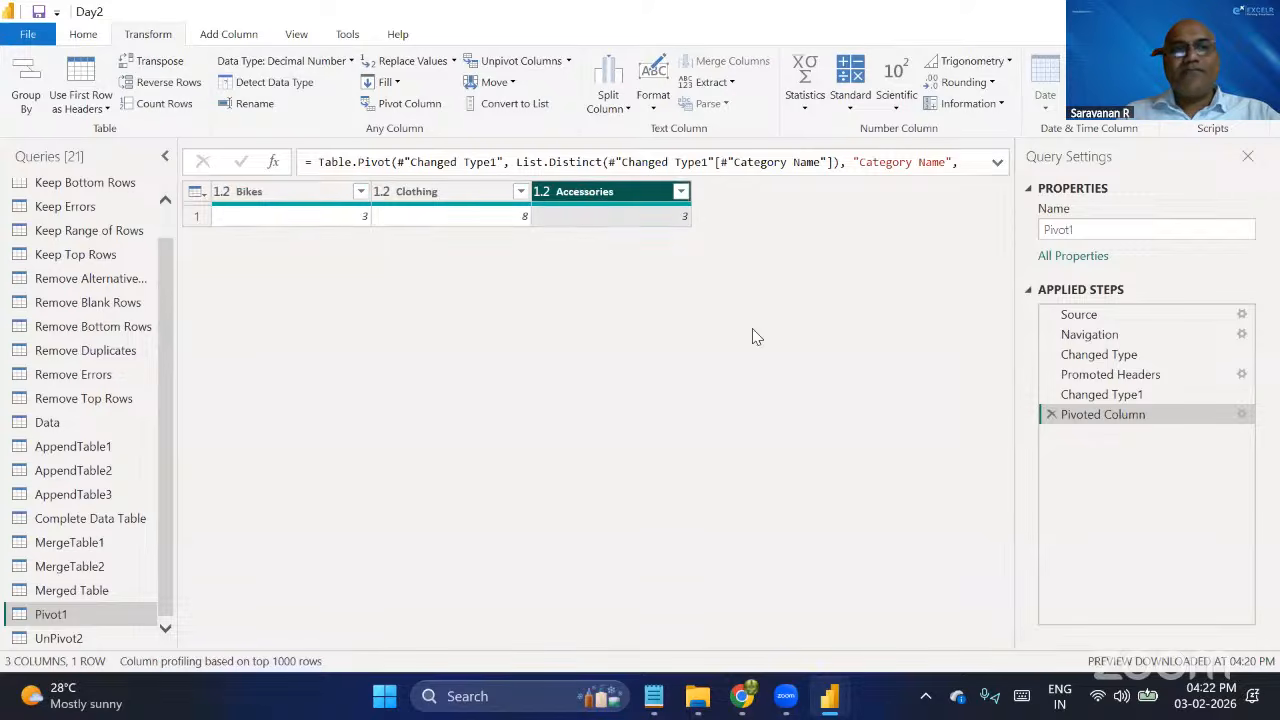
left_click(1051, 414)
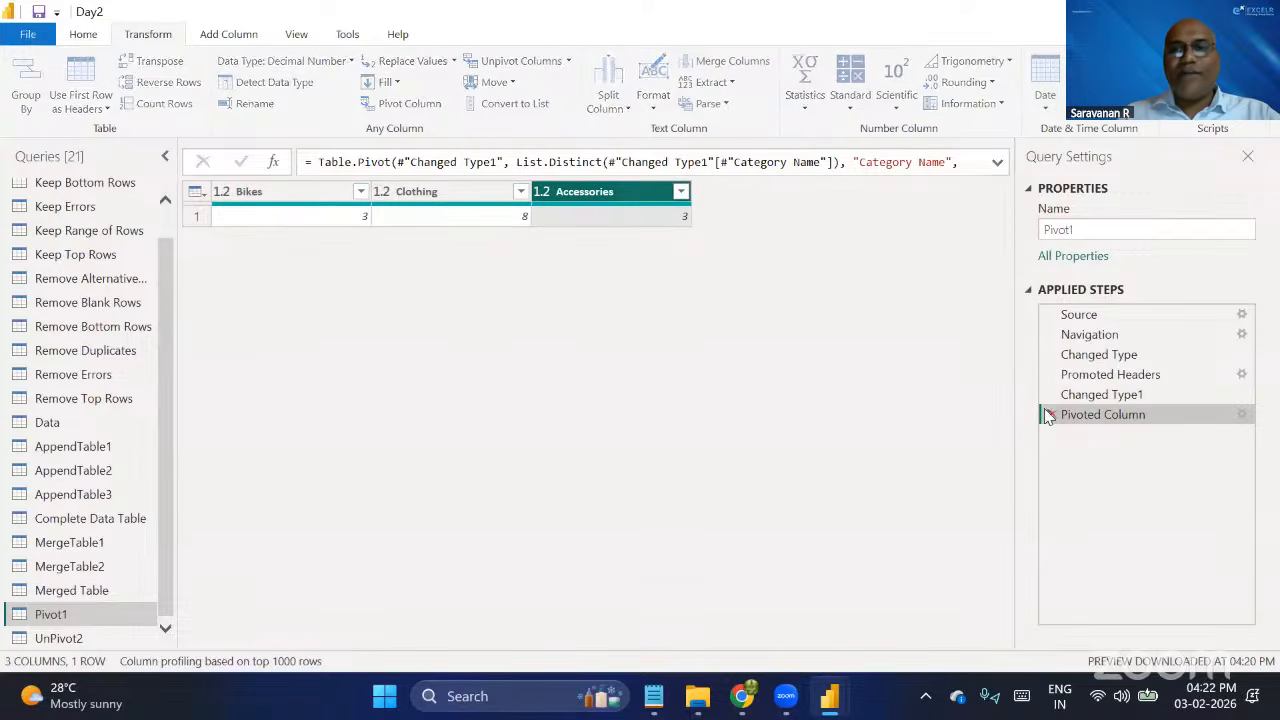
left_click(1052, 396)
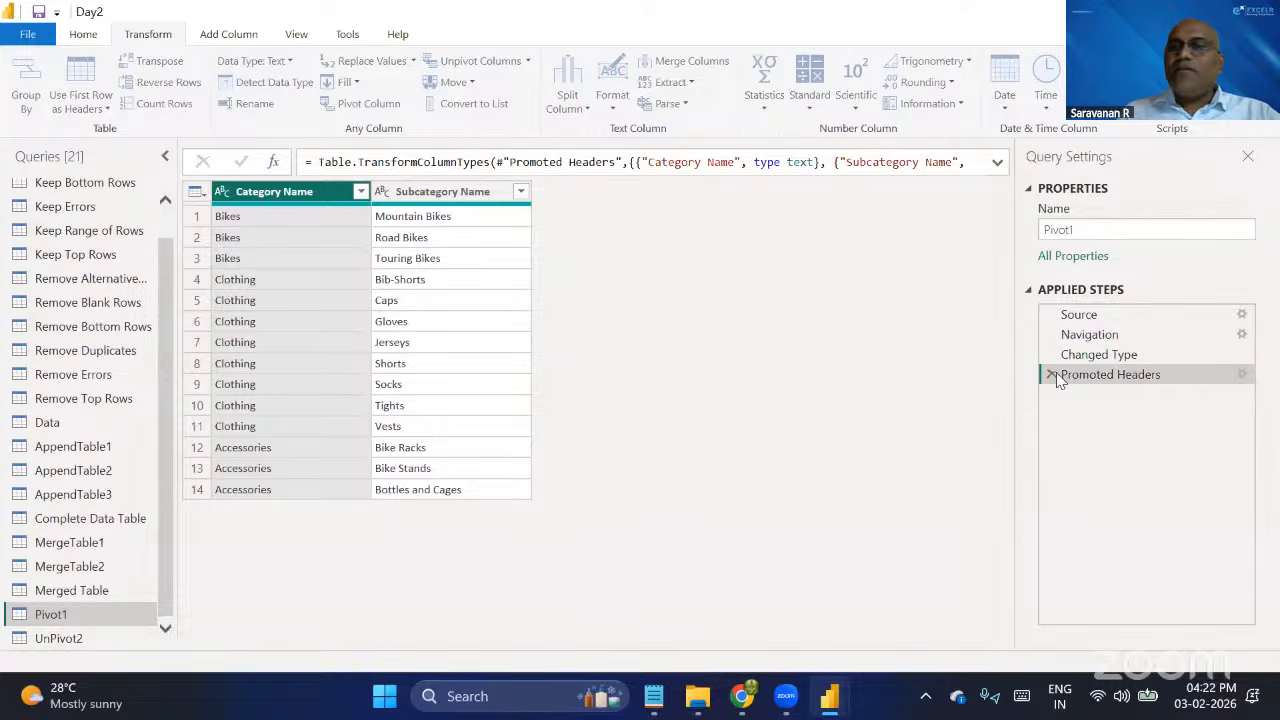
left_click(1056, 372)
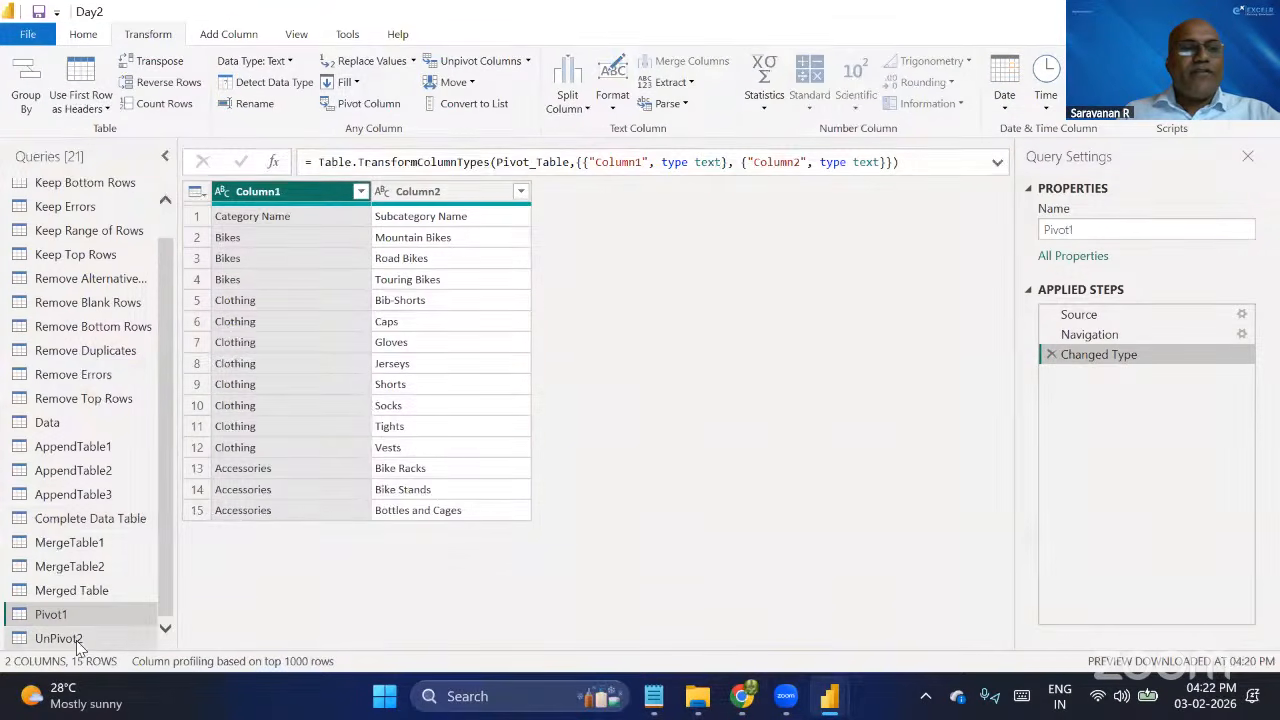
key("alt+Tab")
key("alt+Tab")
key("alt+Tab")
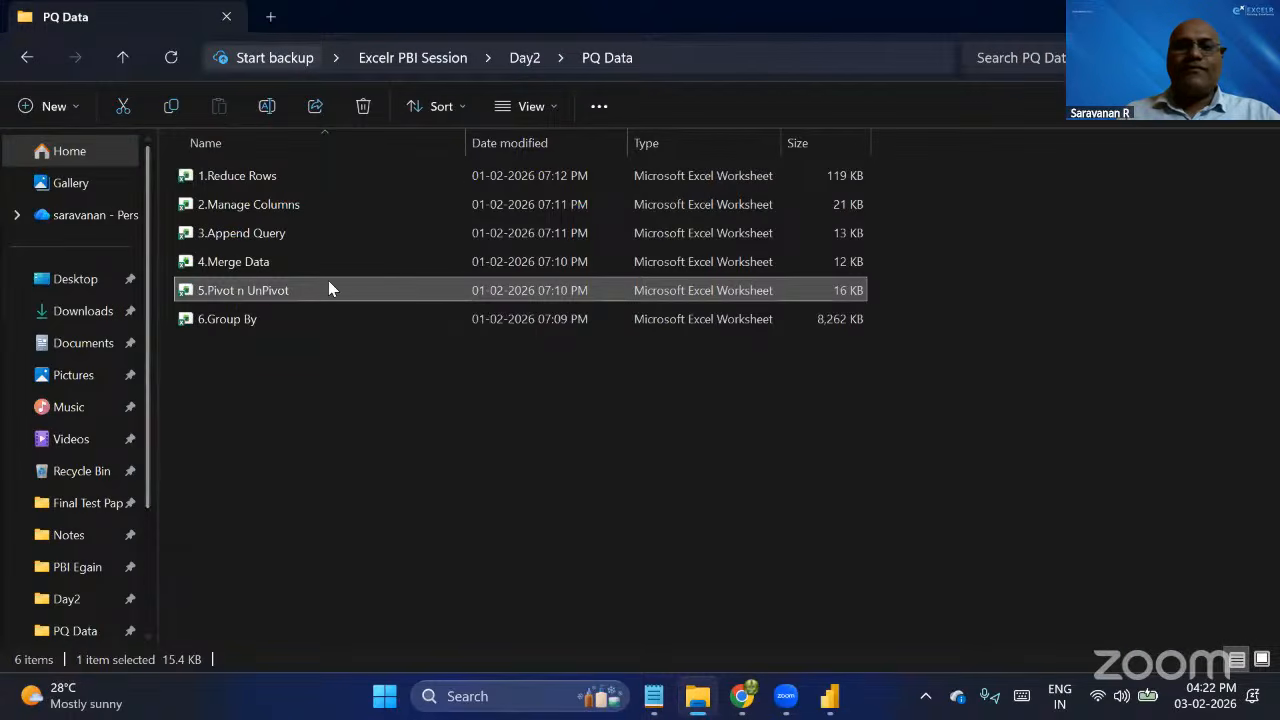
key("alt+Tab")
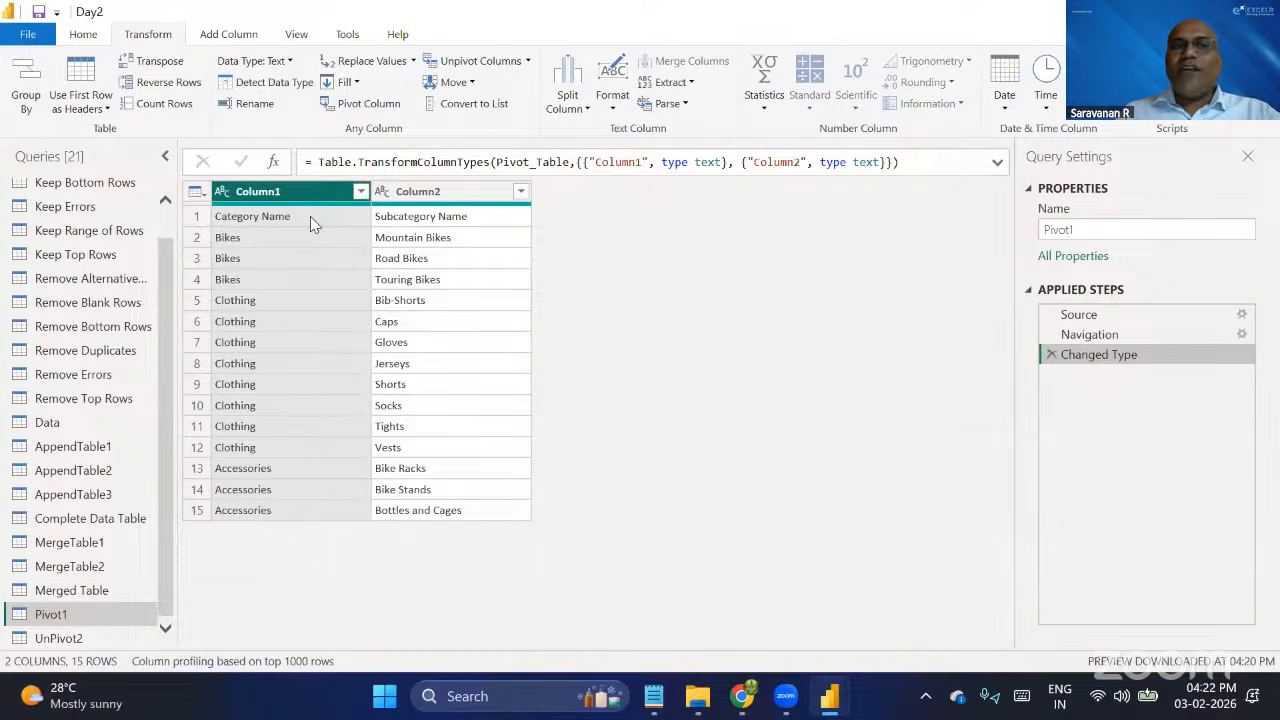
Promote the first row of Pivot1 to headers and pivot the Category Name column using Subcategory Name as the values column.
left_click(448, 198, "ctrl")
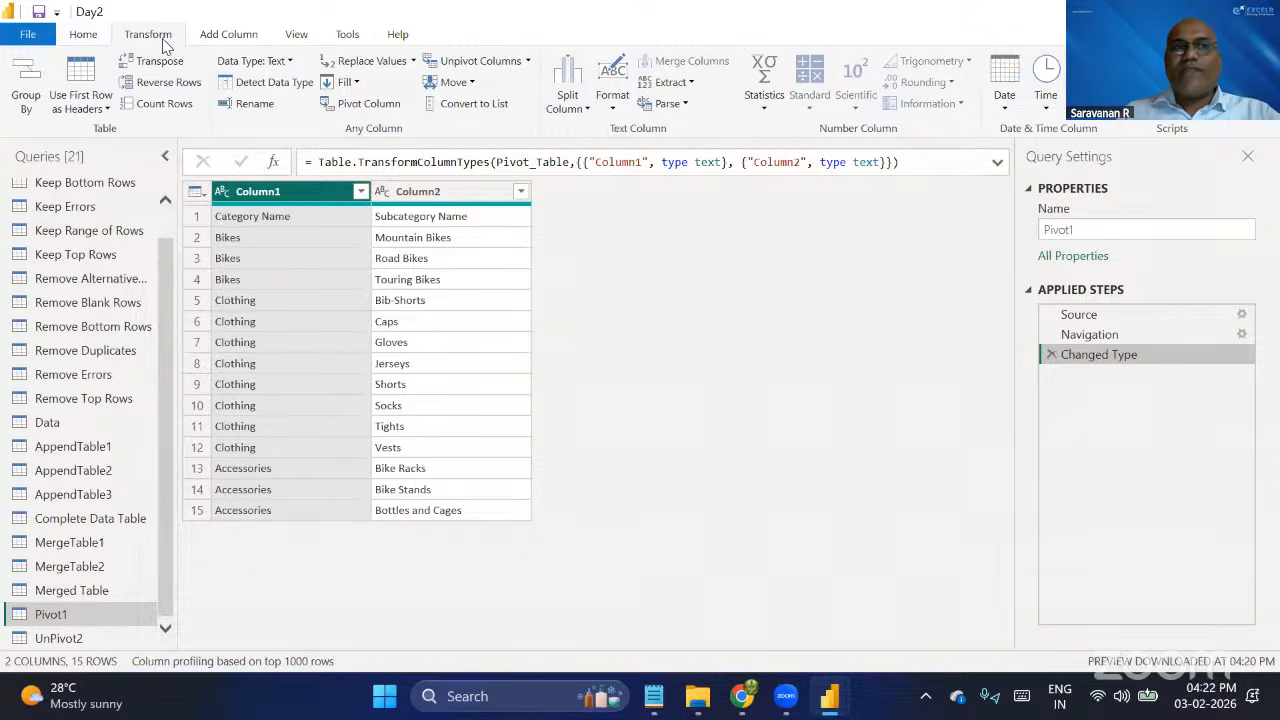
left_click(76, 78)
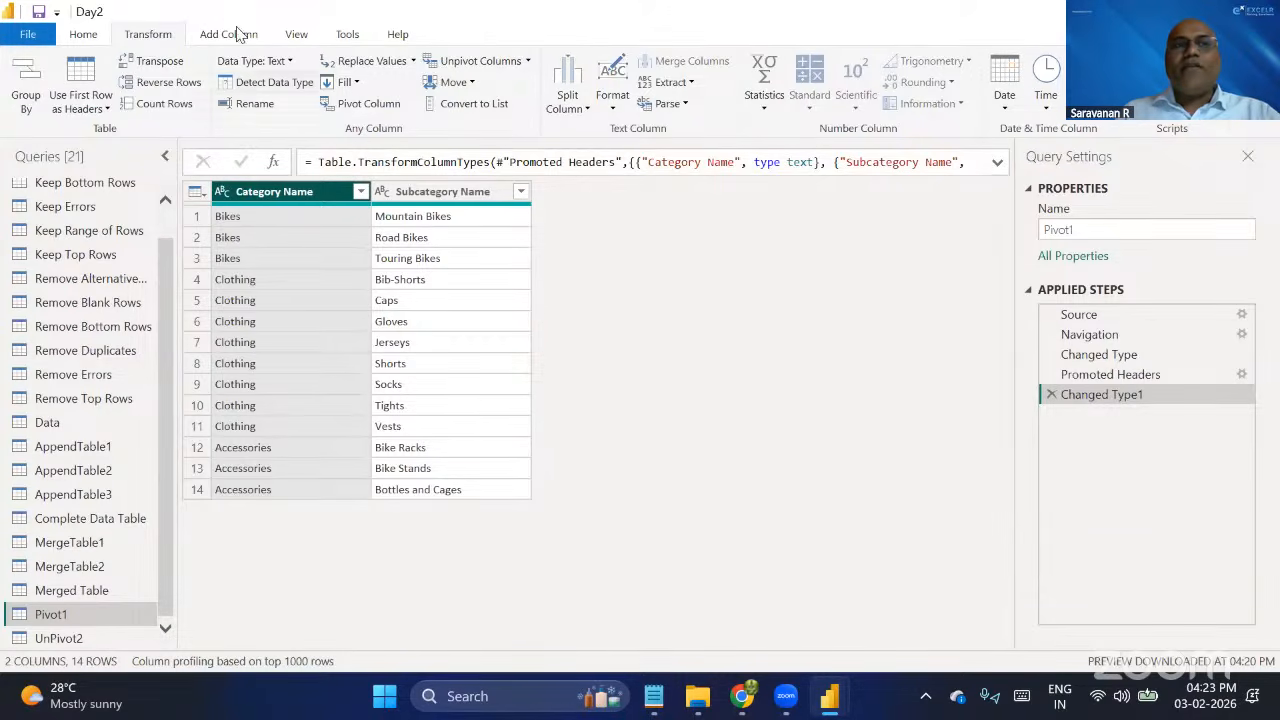
left_click(366, 110)
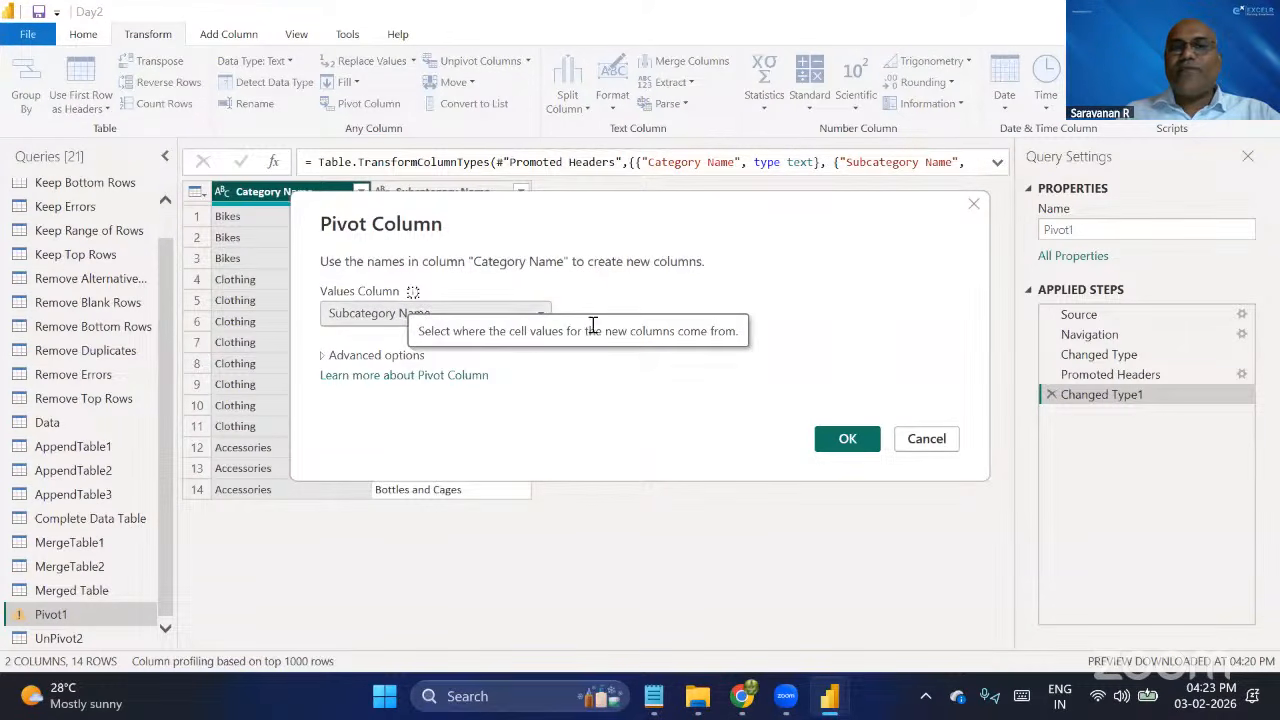
left_click(845, 446)
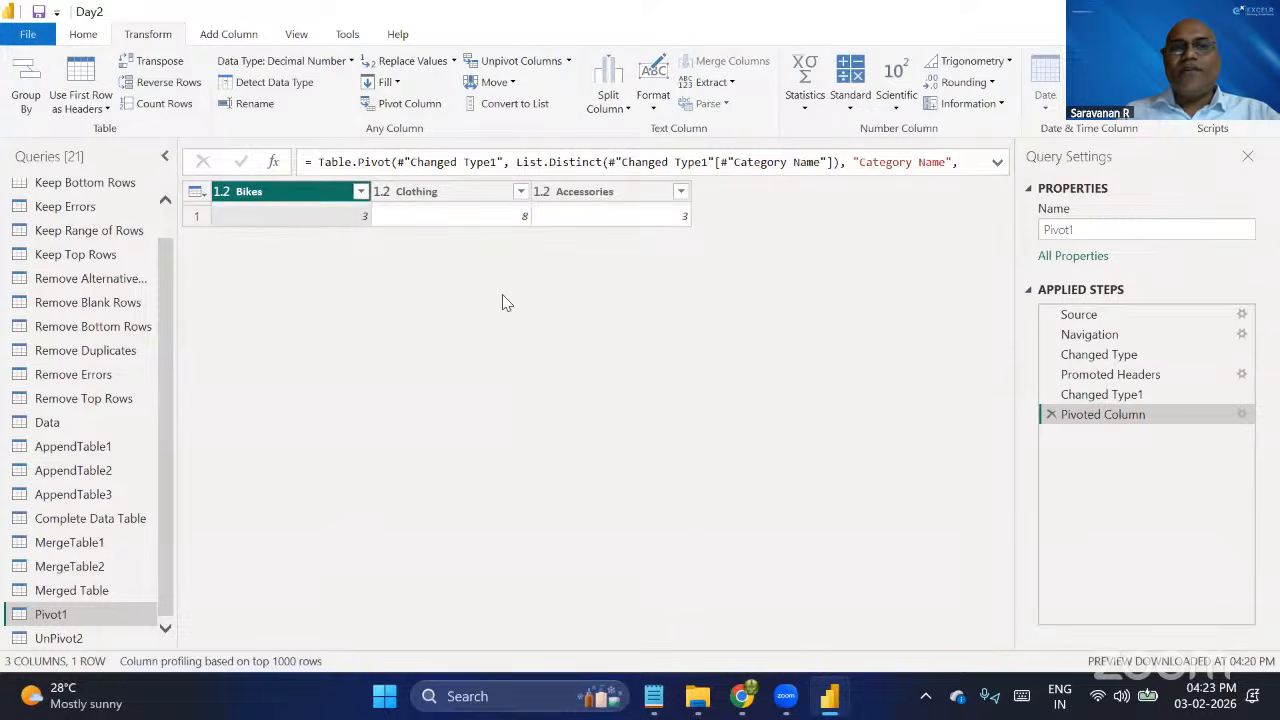
left_click(442, 199)
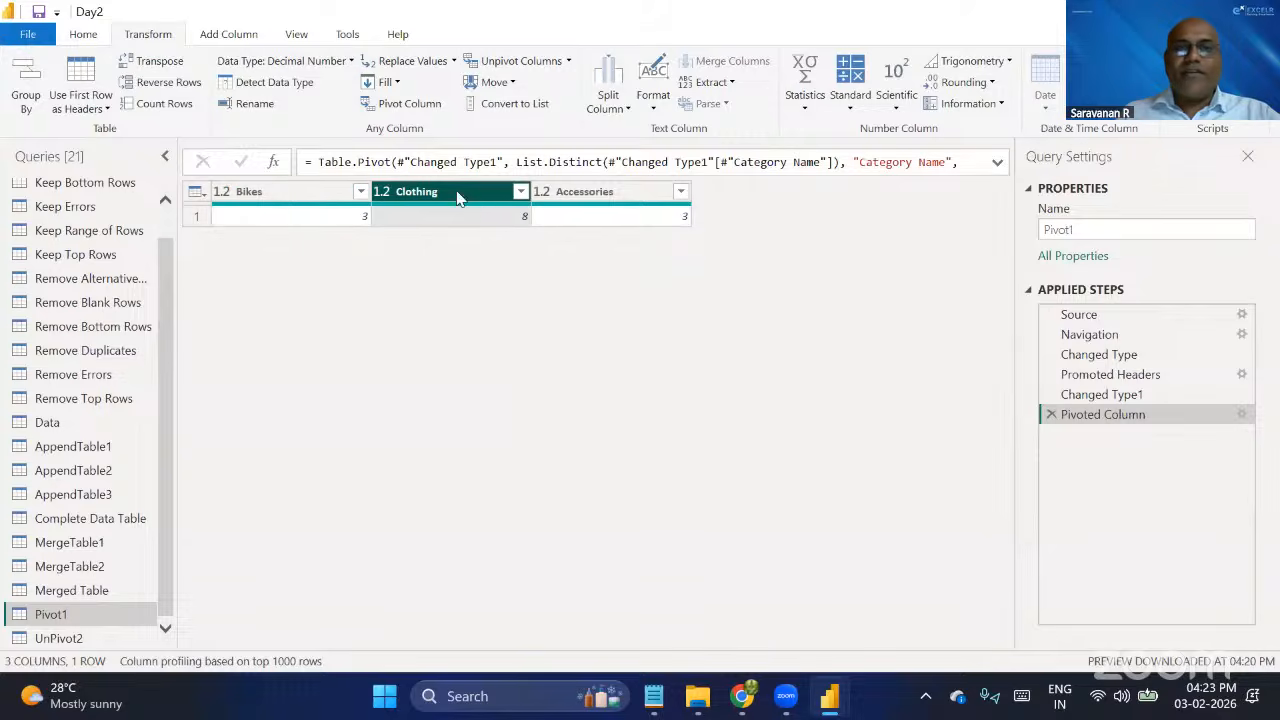
left_click(612, 197)
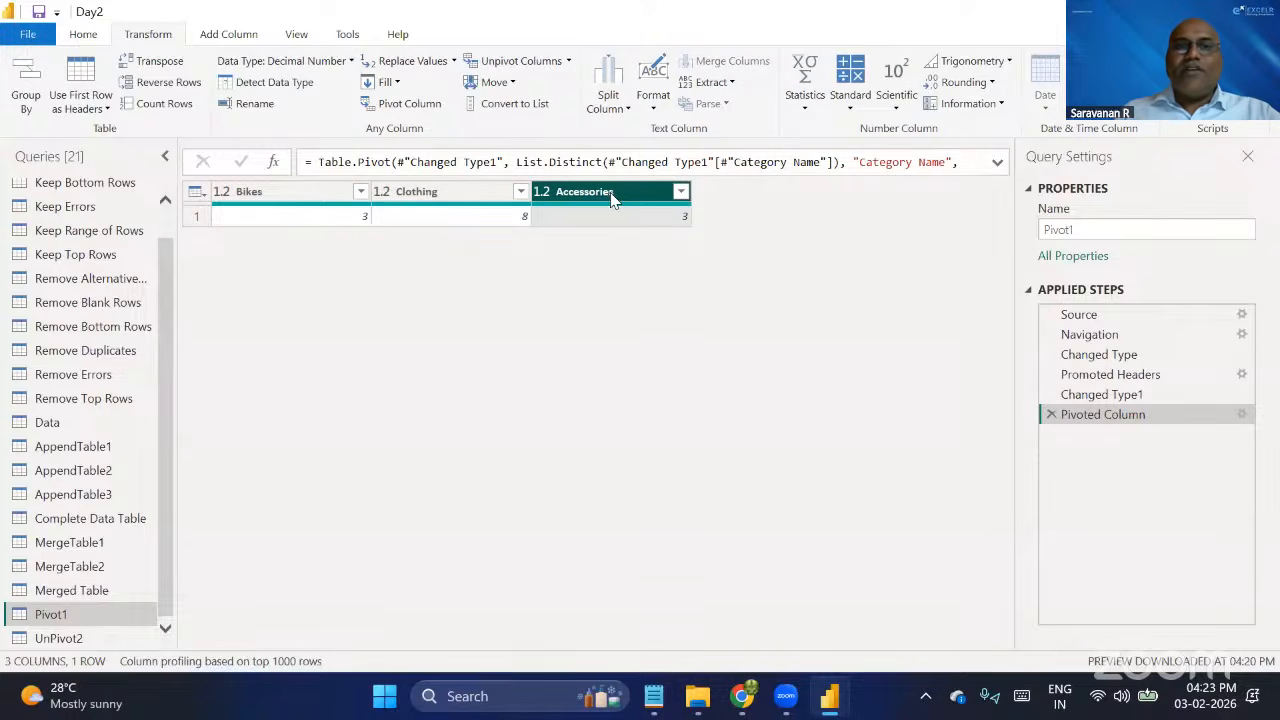
left_click(281, 197)
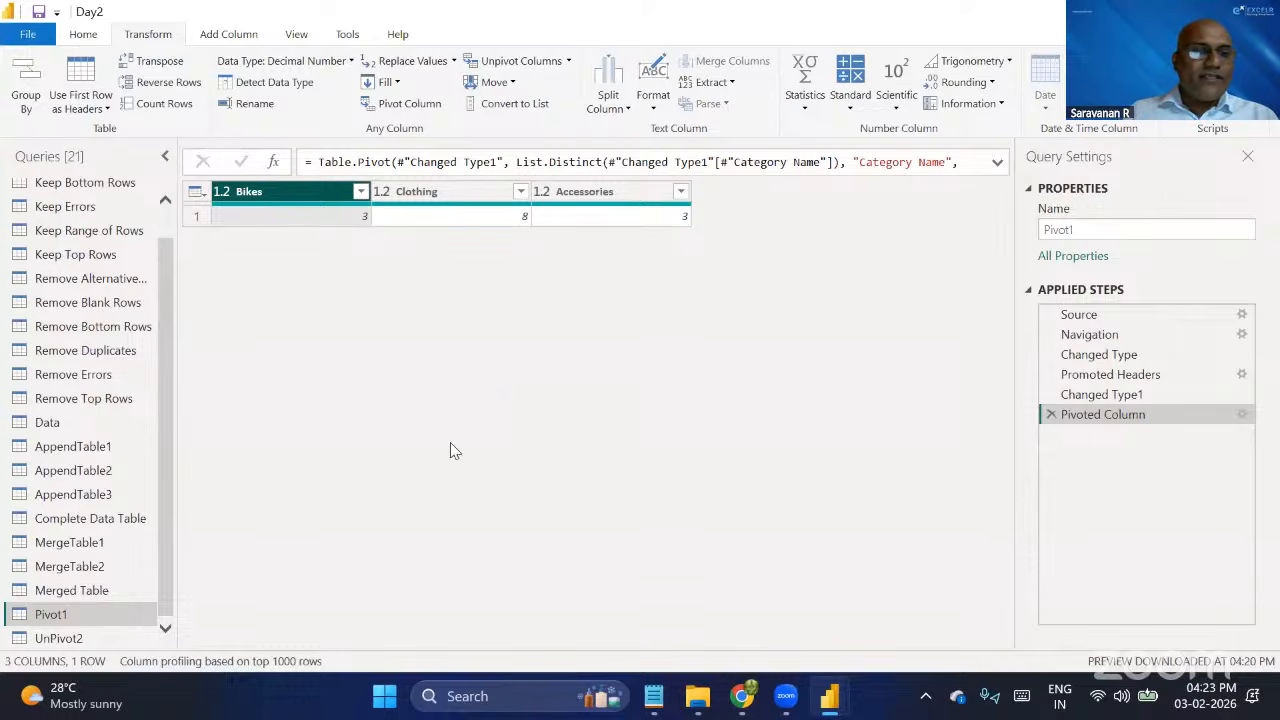
Open the UnPivot2 query, reread the unpivot notes in Notepad, and examine the query's 2019, 2020 and 2021 columns.
left_click(78, 644)
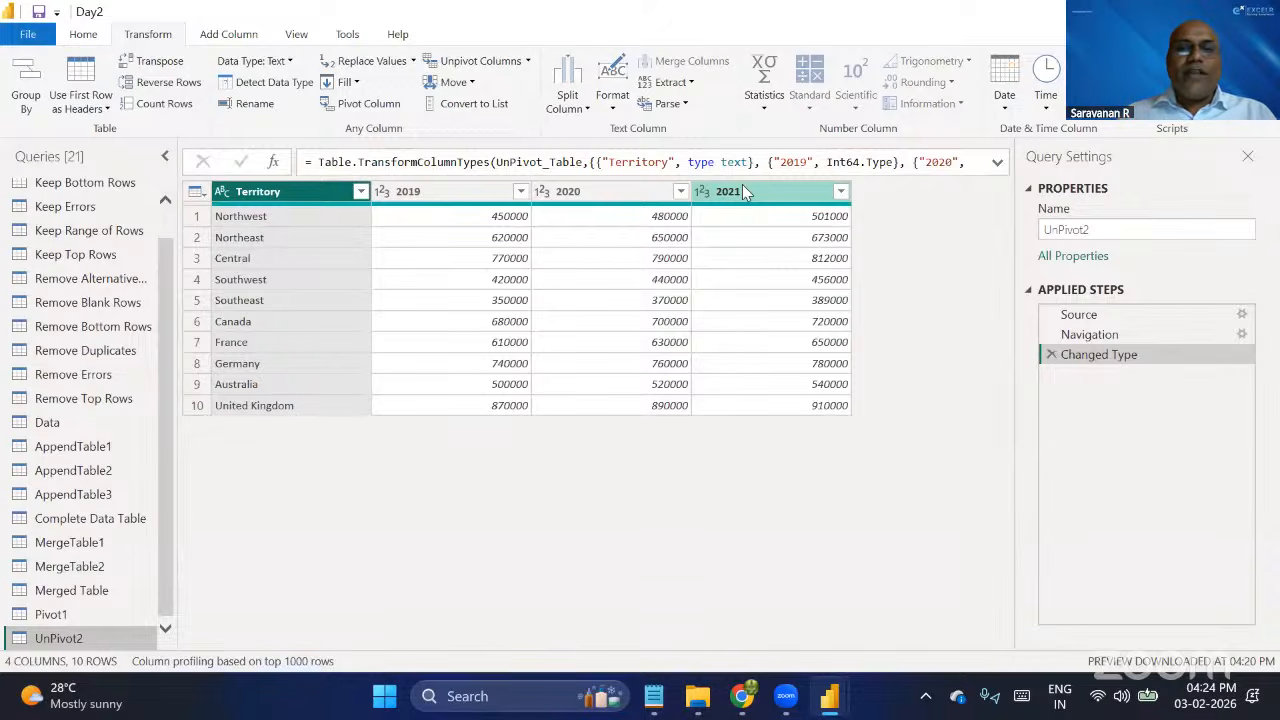
left_click(660, 691)
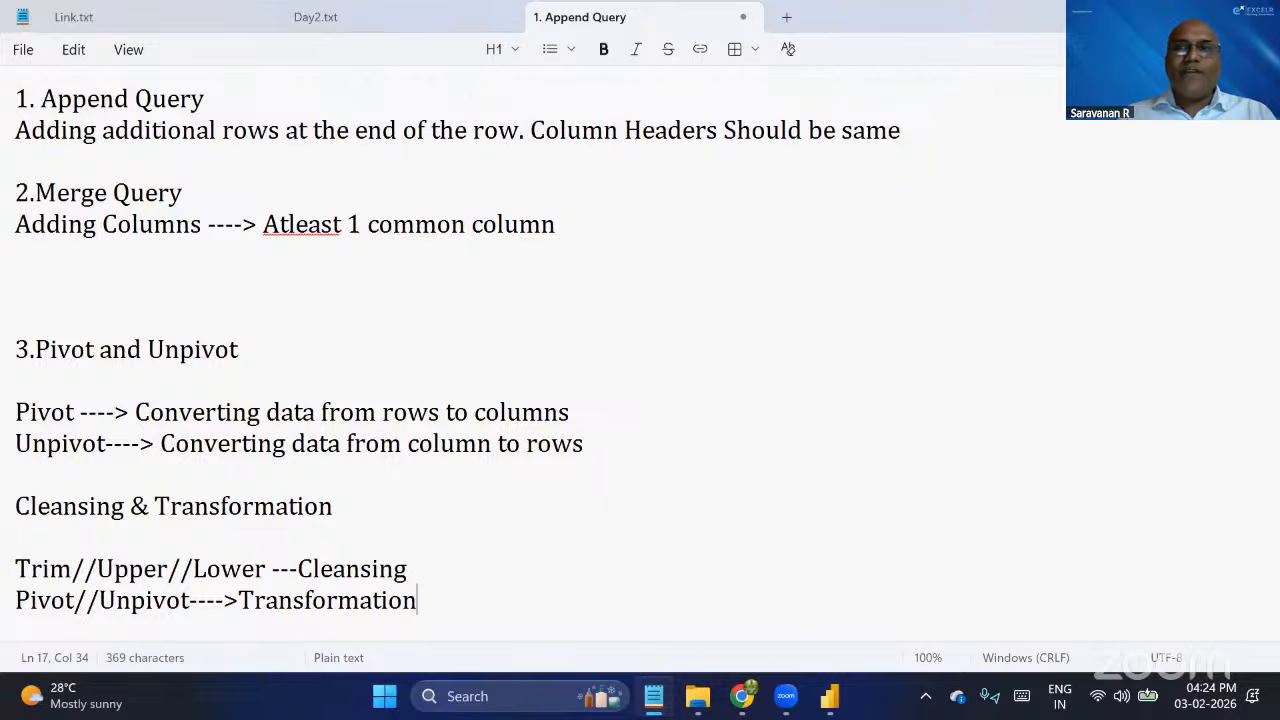
key("alt+Tab")
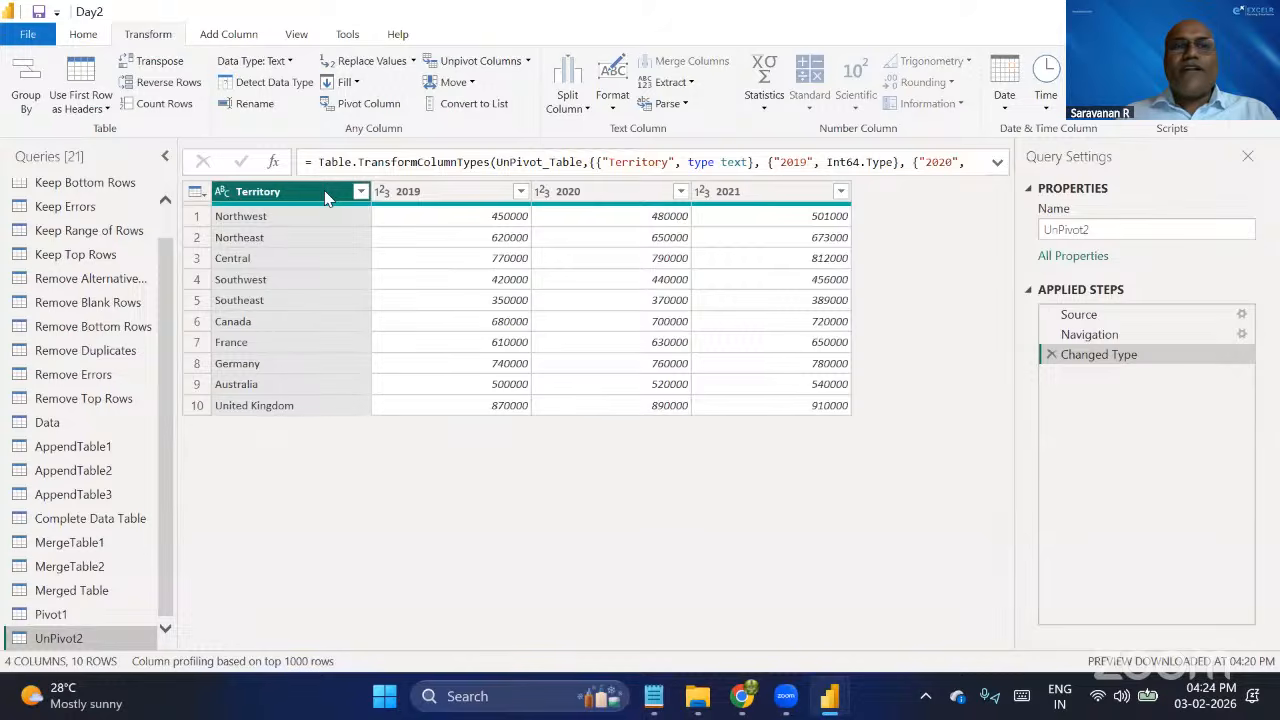
left_click(466, 190)
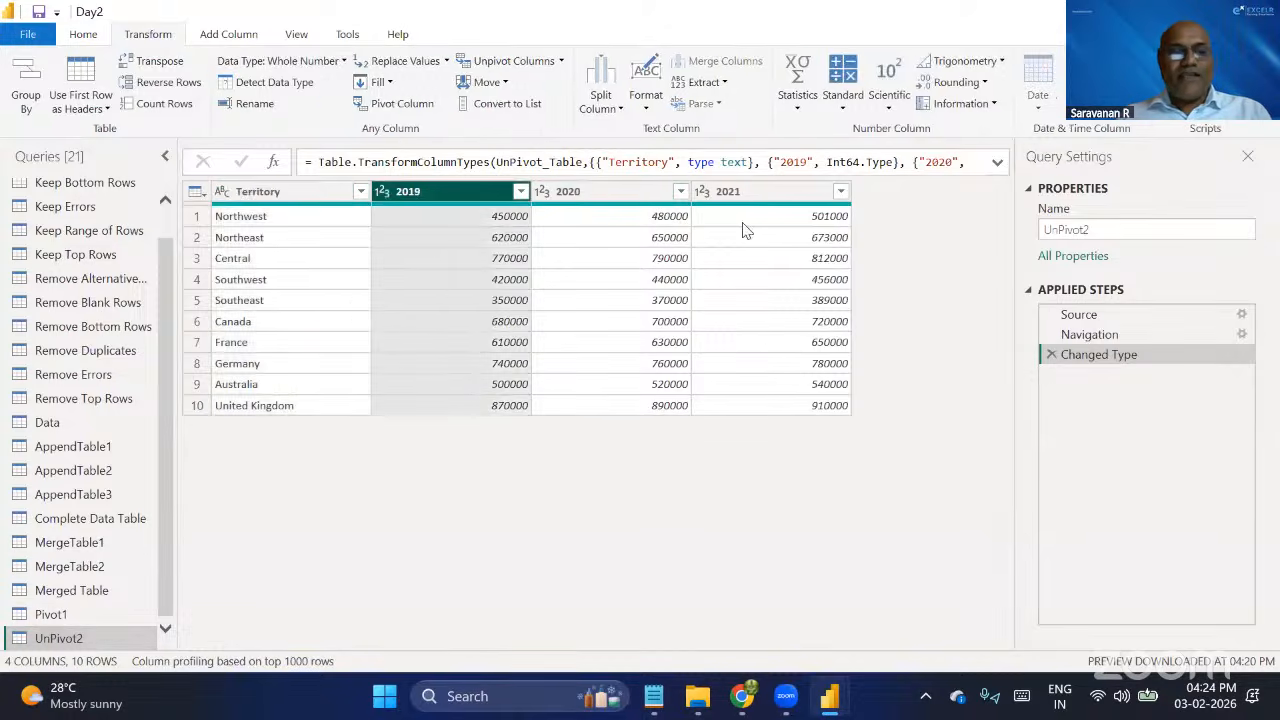
left_click(760, 196, "shift")
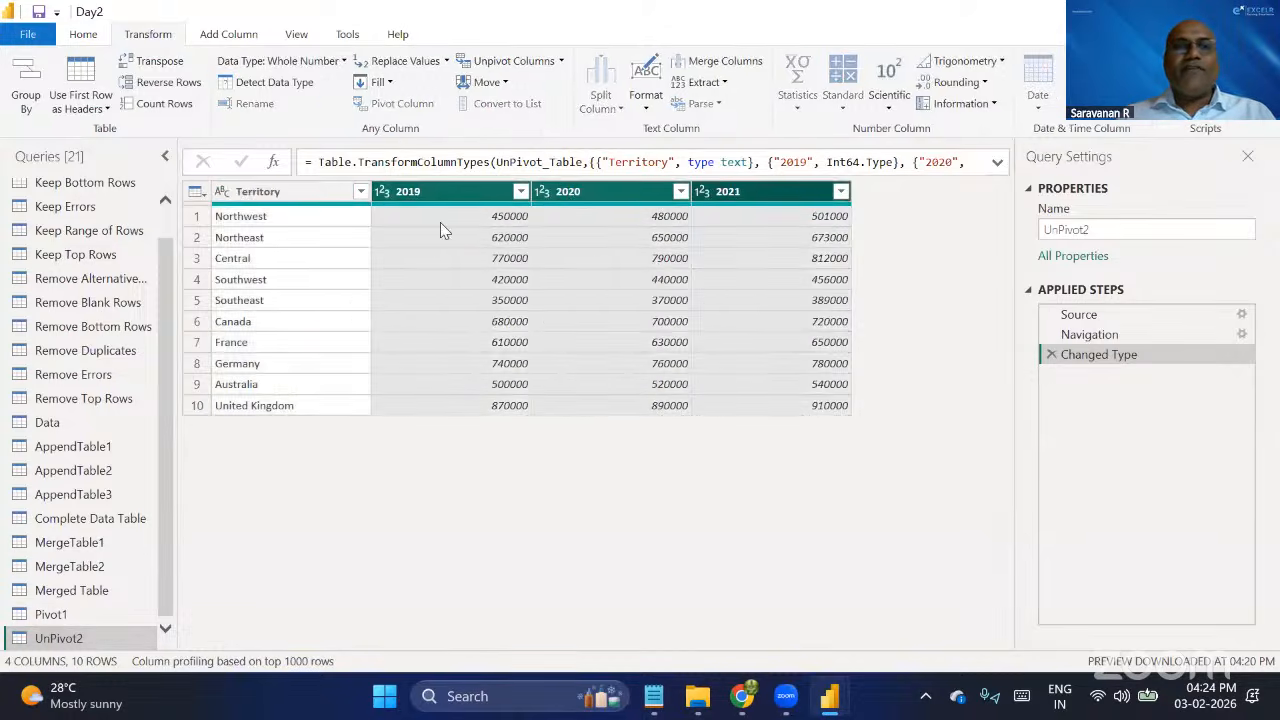
Unpivot all columns of UnPivot2 other than Territory.
left_click(266, 199)
right_click(277, 199)
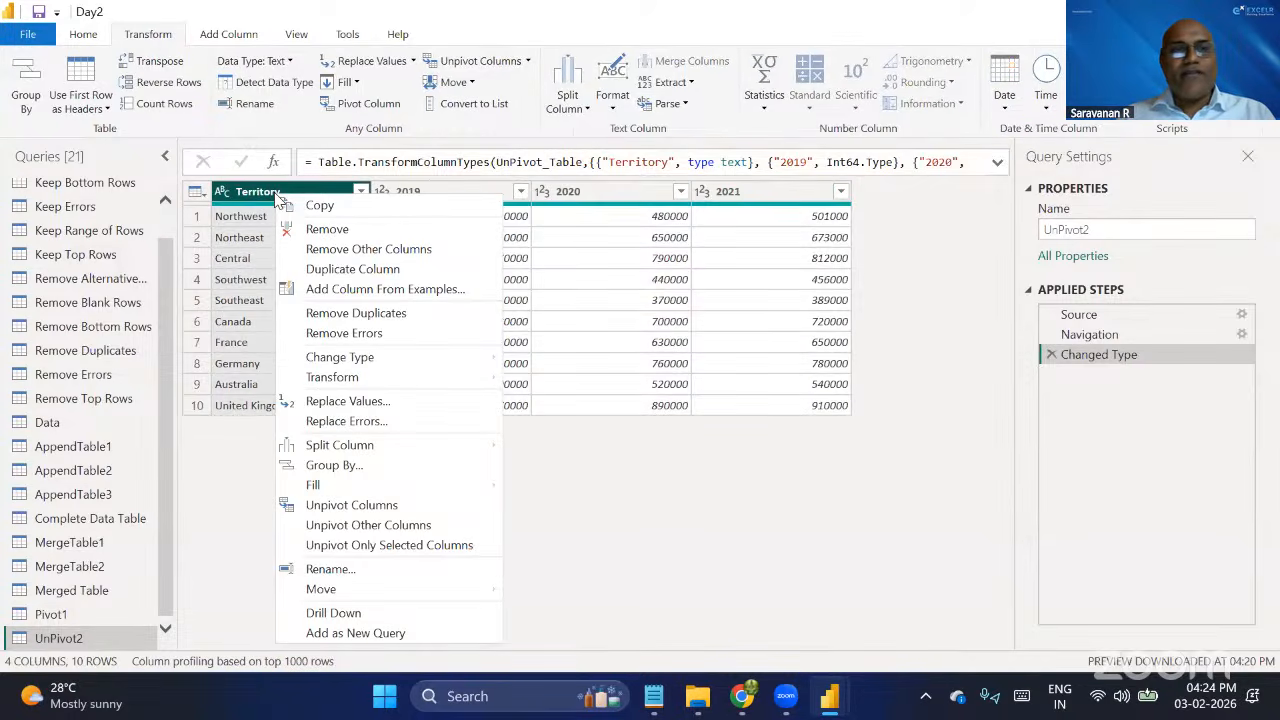
left_click(656, 464)
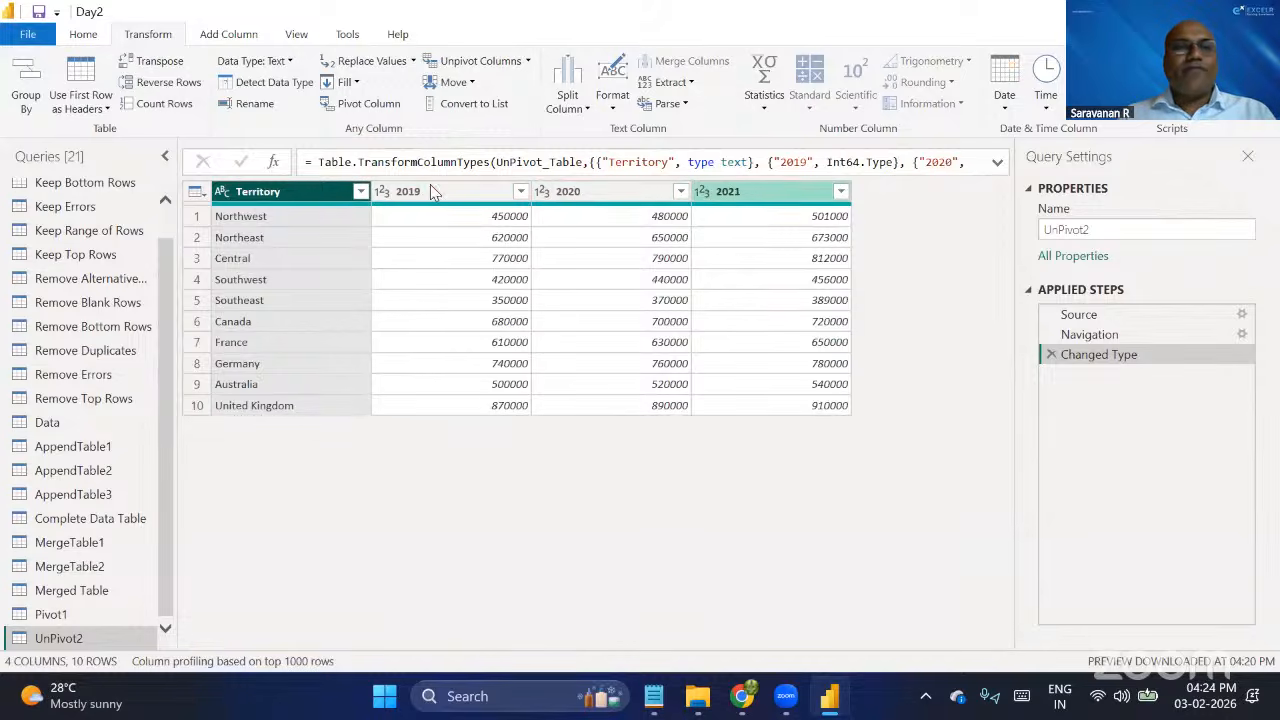
right_click(318, 196)
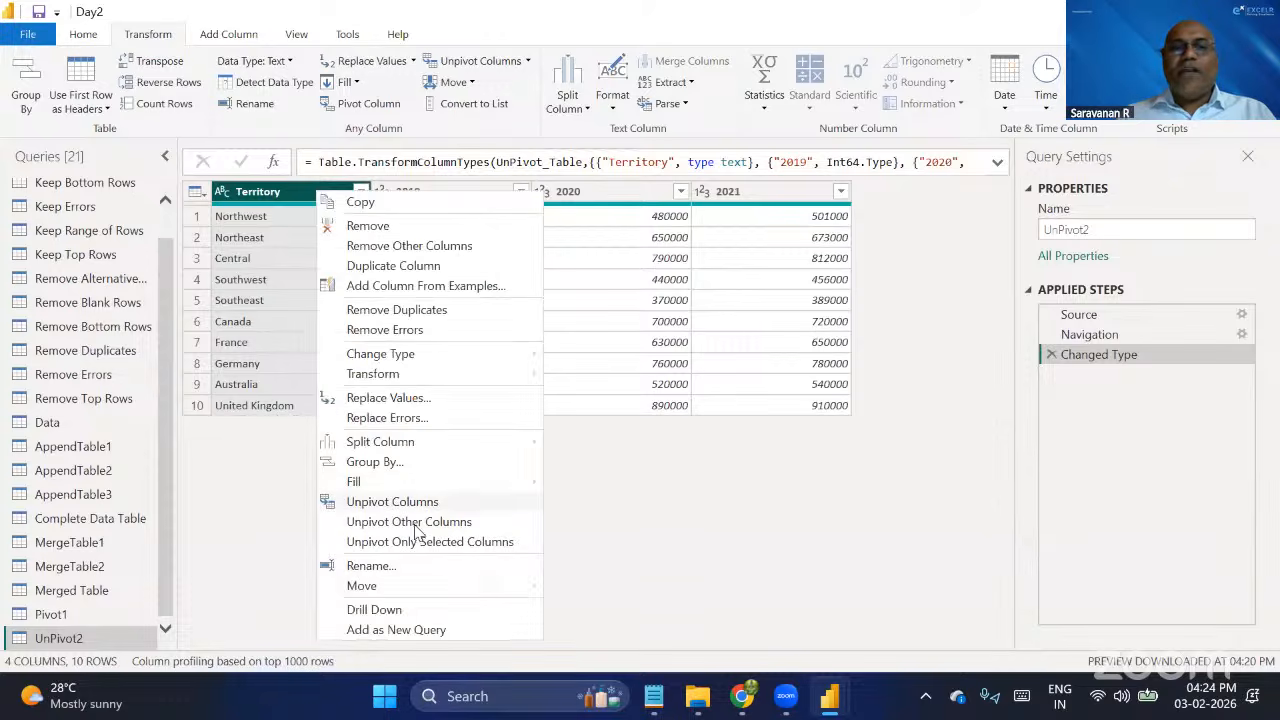
left_click(411, 523)
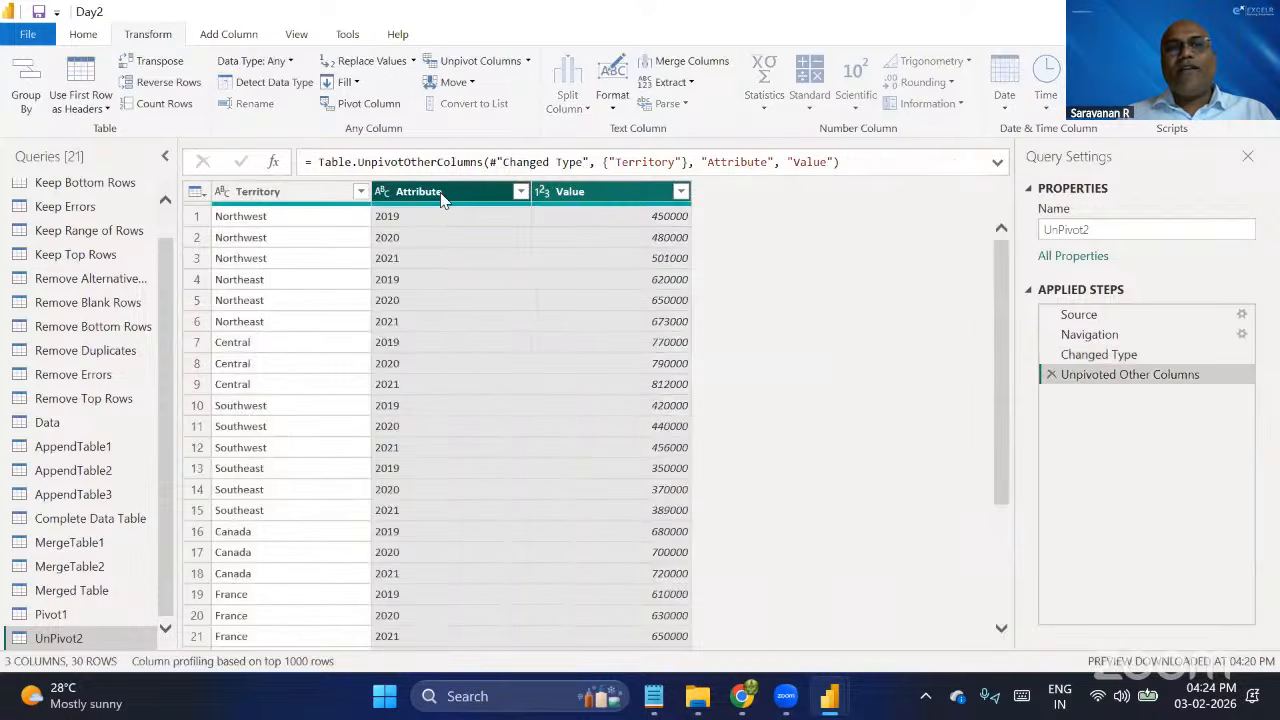
Rename the Attribute column to Year and the Value column to Sales.
left_click(445, 194)
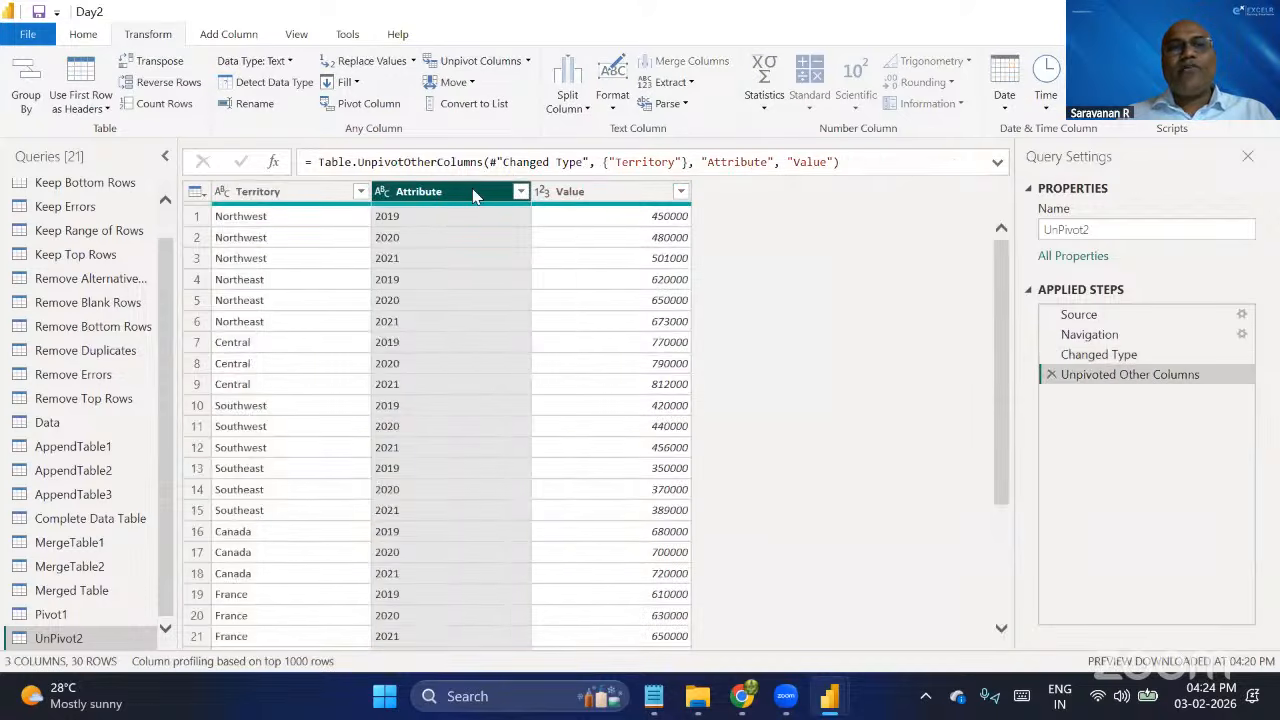
double_click(475, 191)
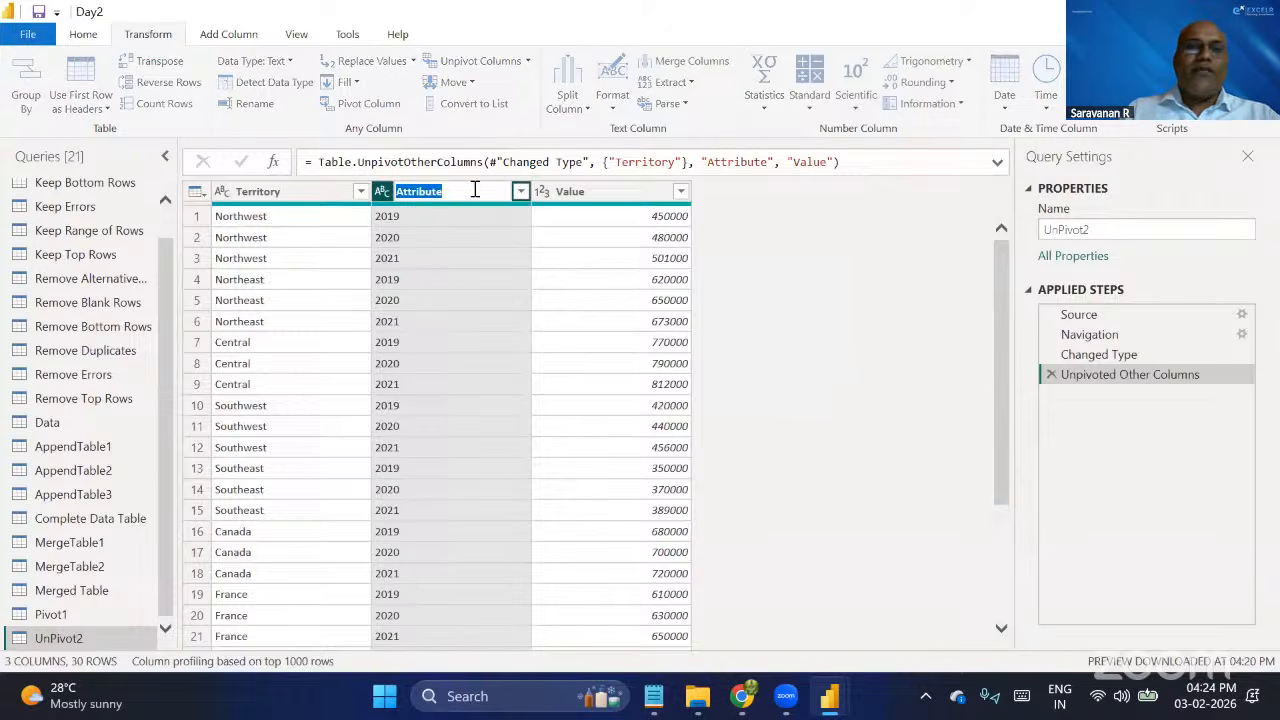
type("Year")
key("Return")
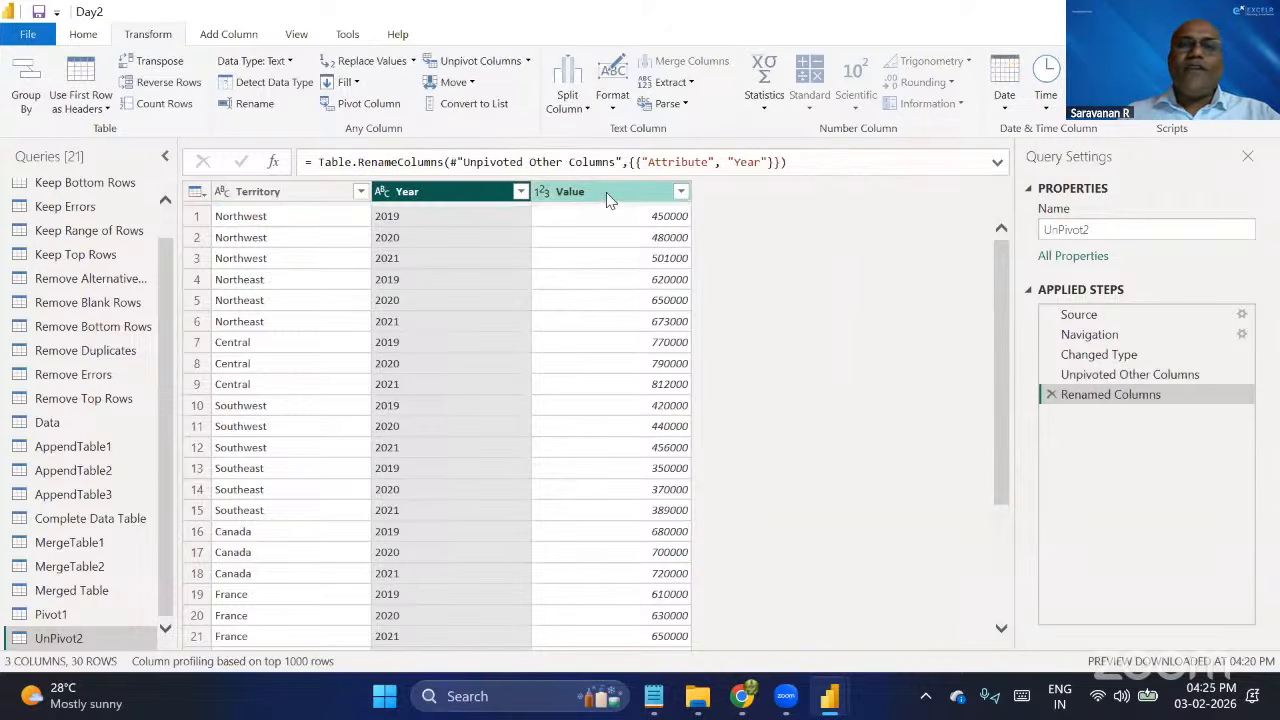
double_click(605, 192)
type("s")
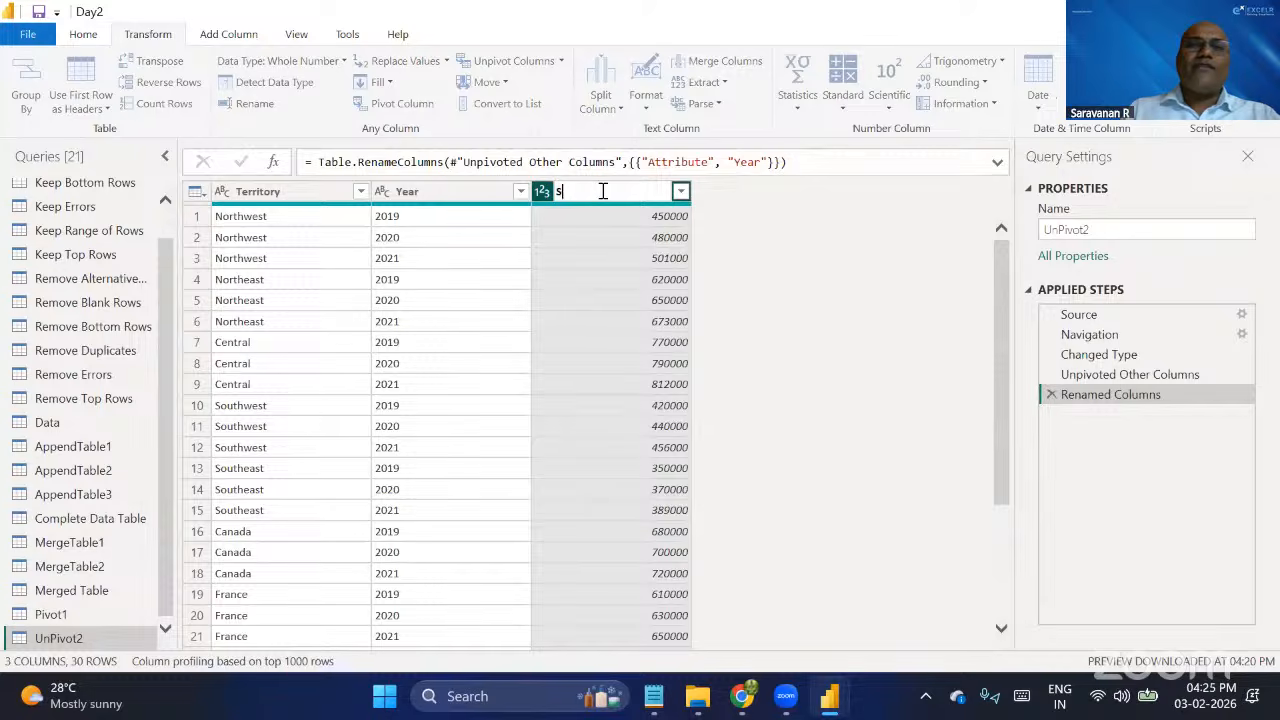
type("ales")
key("Return")
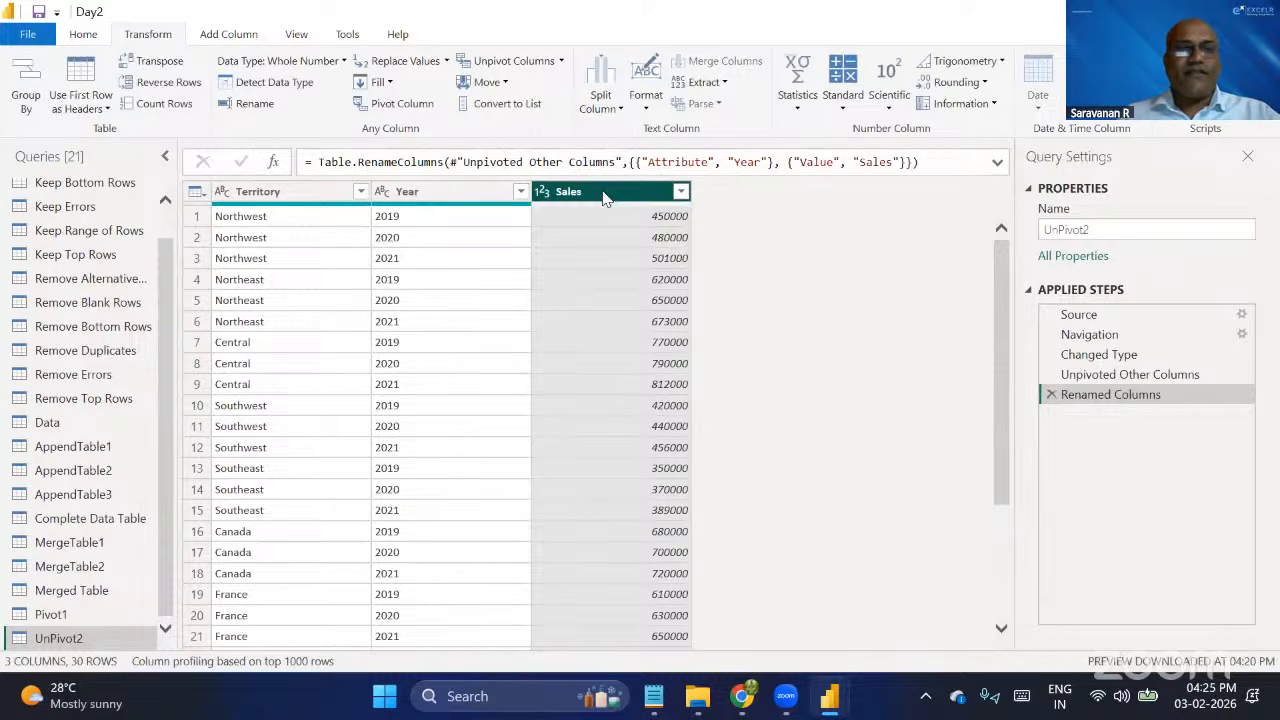
Delete the Renamed Columns and Unpivoted Other Columns steps from UnPivot2.
left_click(1050, 396)
left_click(1050, 375)
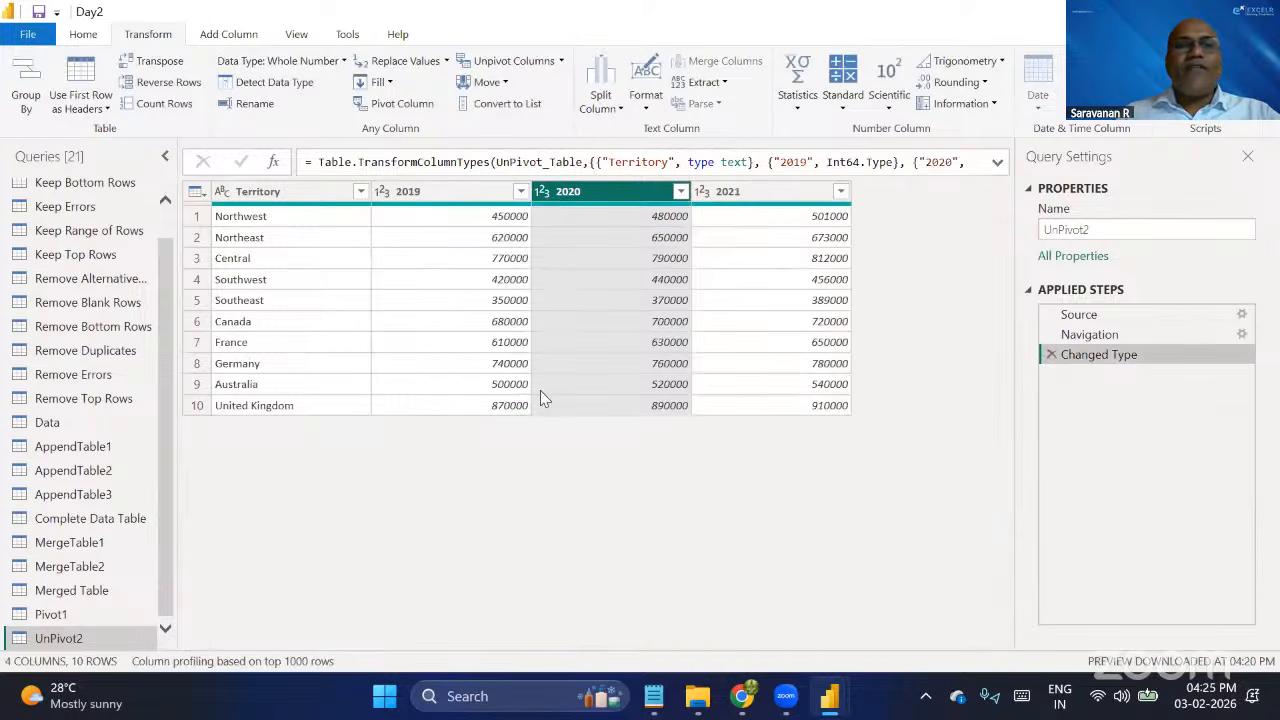
Unpivot the columns other than Territory in UnPivot2 again and rename the Attribute column to Year.
left_click(290, 194)
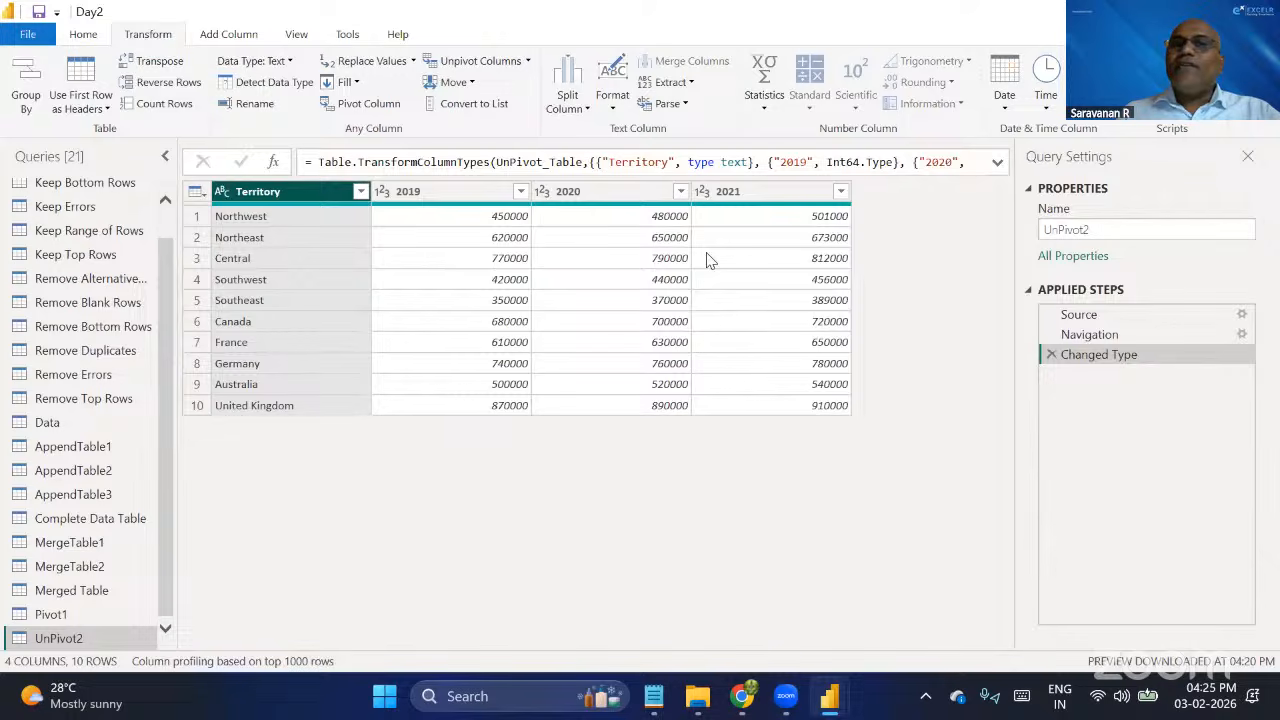
right_click(310, 200)
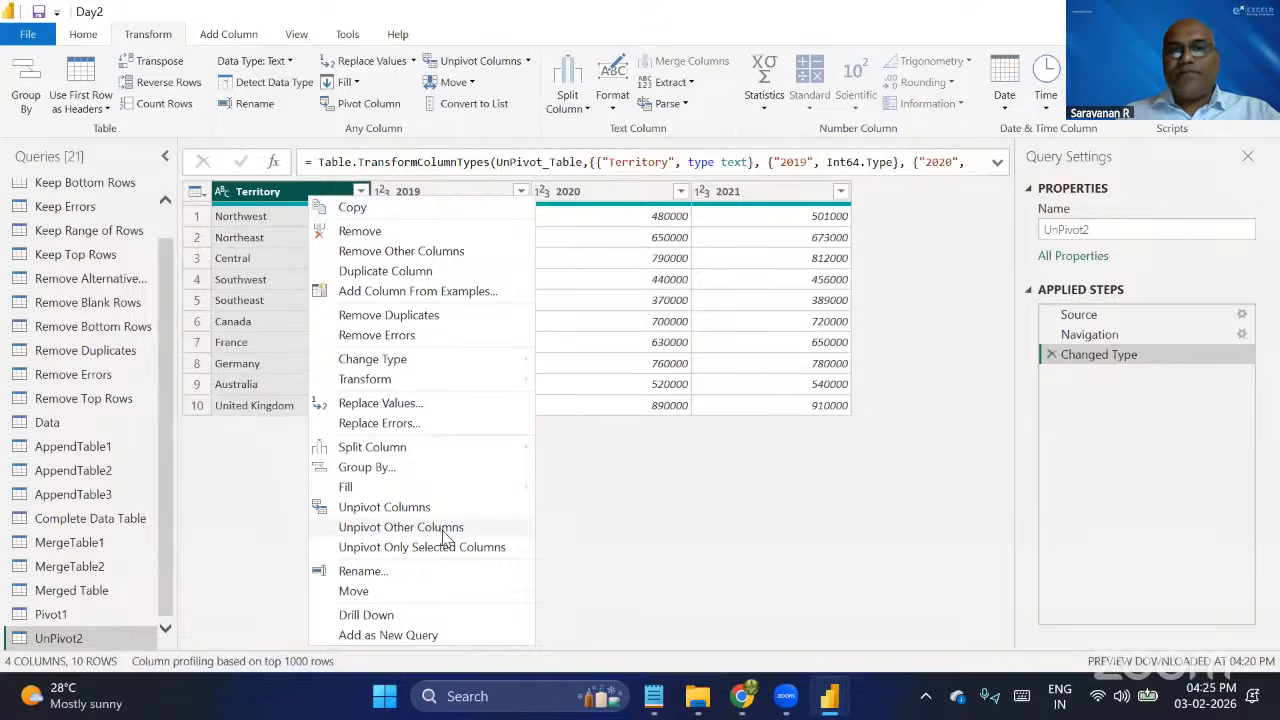
left_click(446, 531)
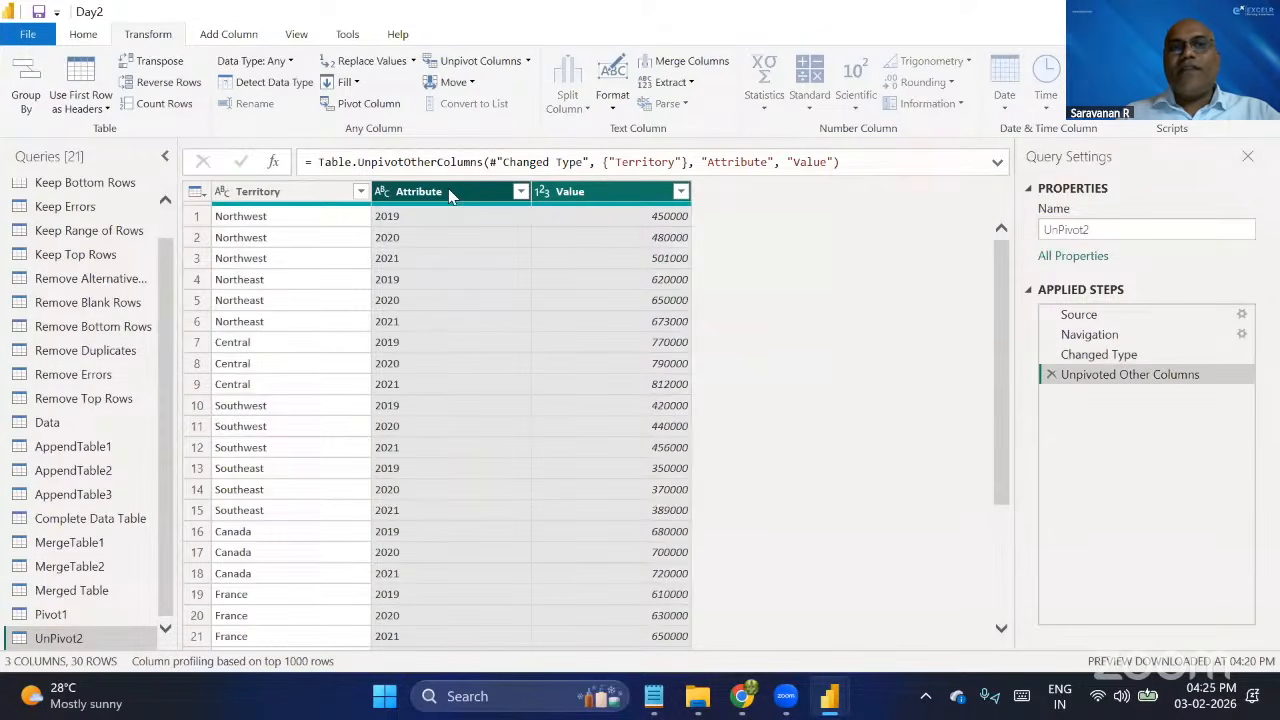
double_click(448, 191)
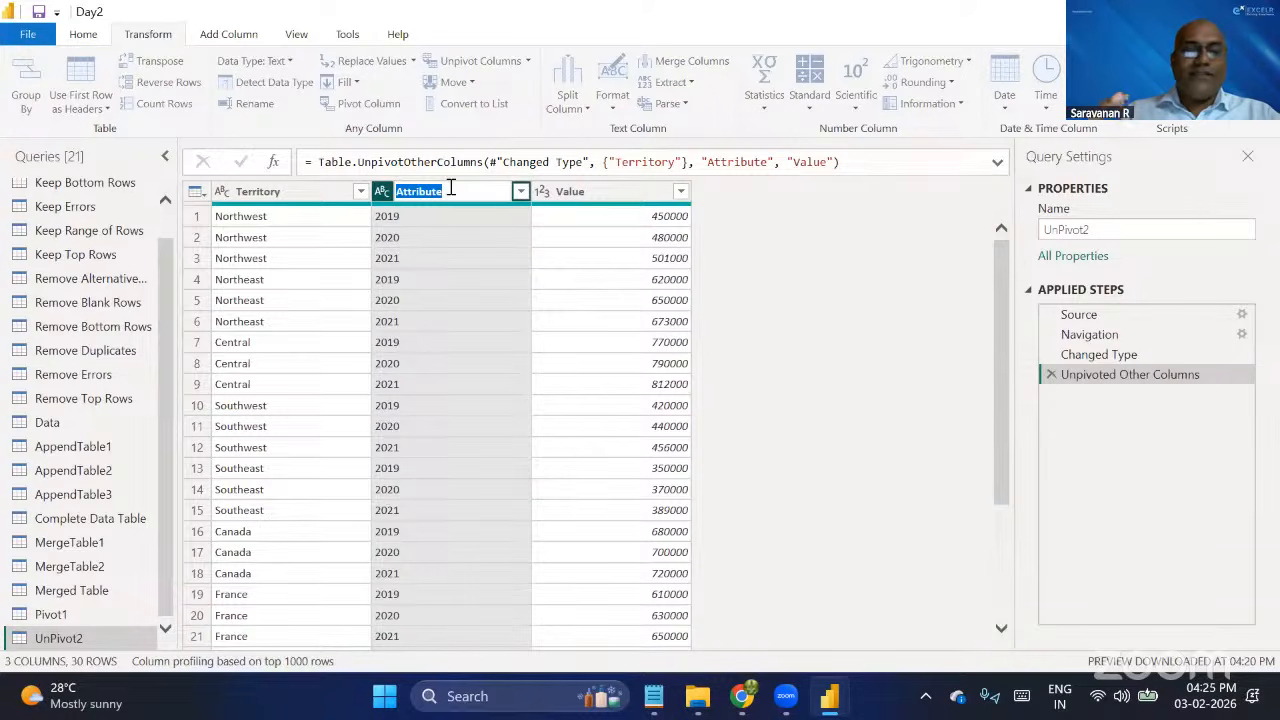
type("Year")
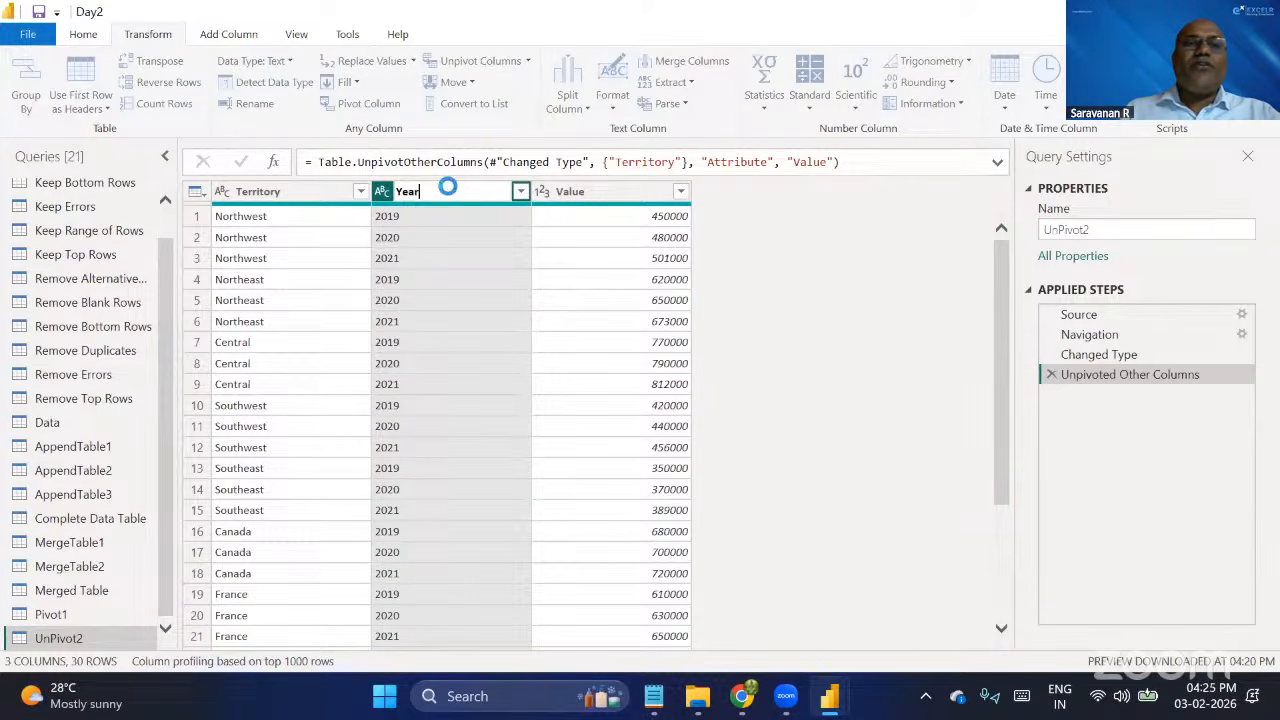
key("Return")
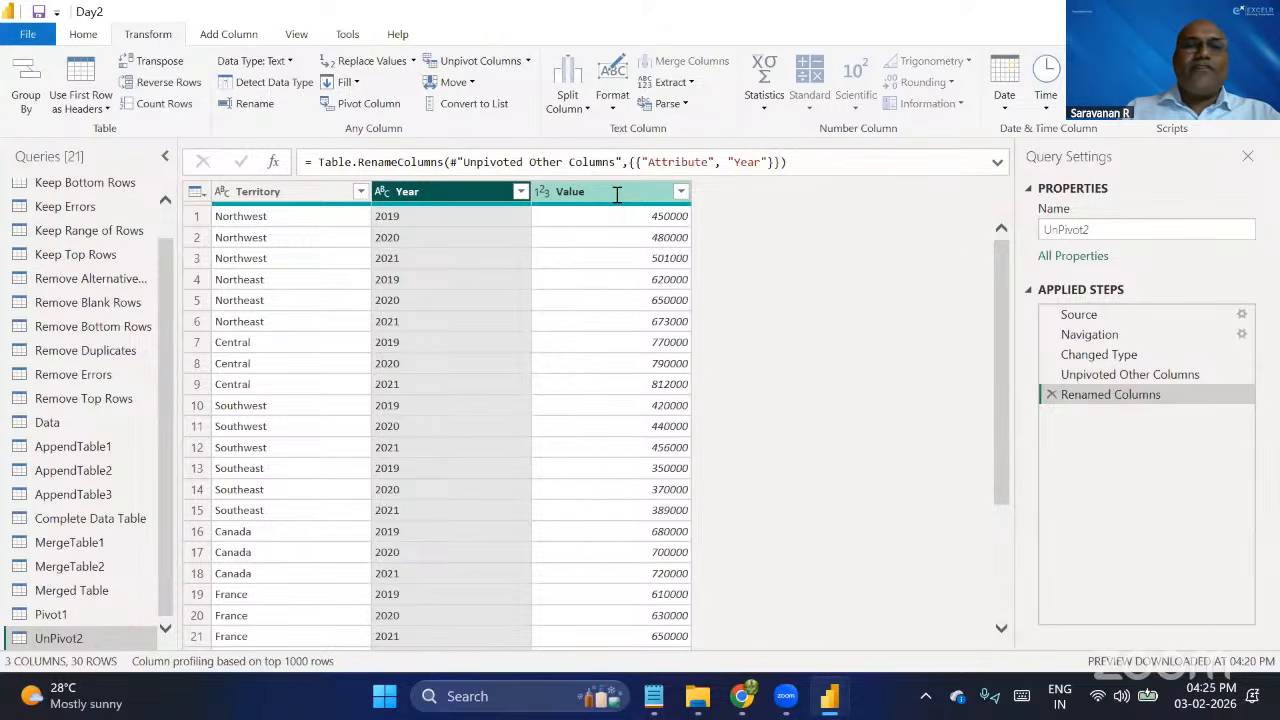
Rename the Value column of UnPivot2 to Sales and set its data type to Fixed decimal number.
double_click(617, 195)
type("Sales")
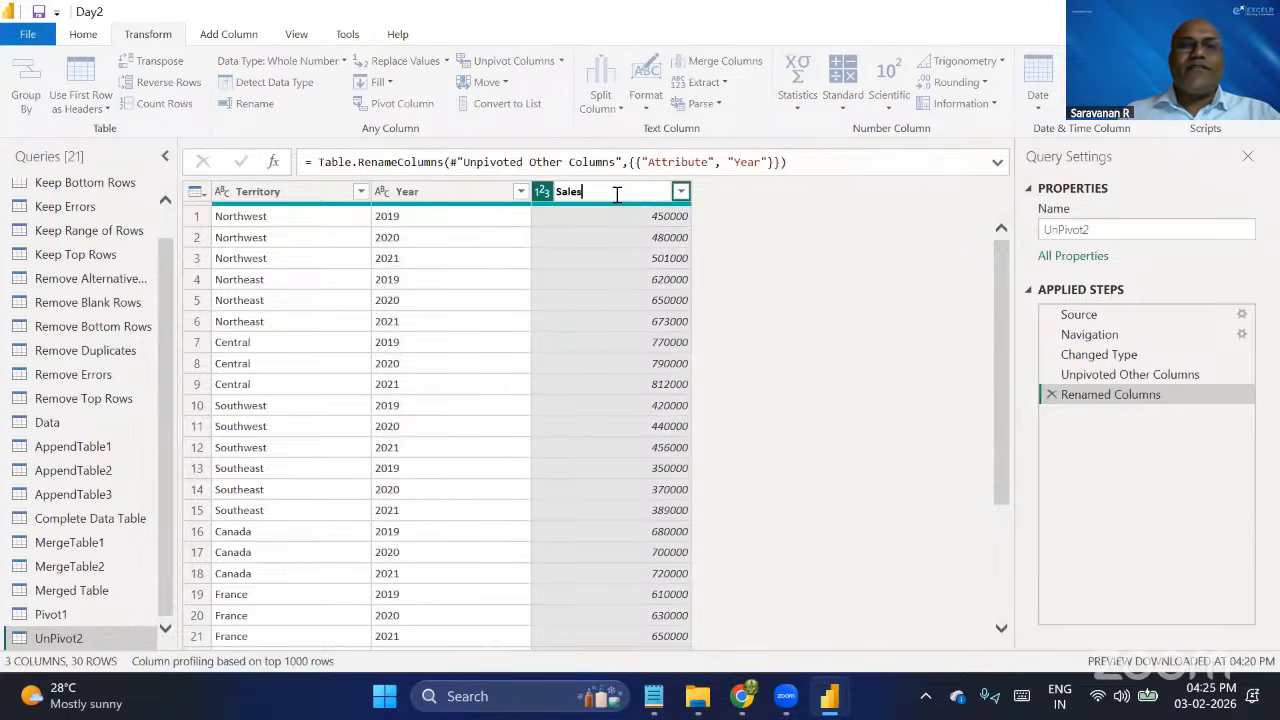
key("Return")
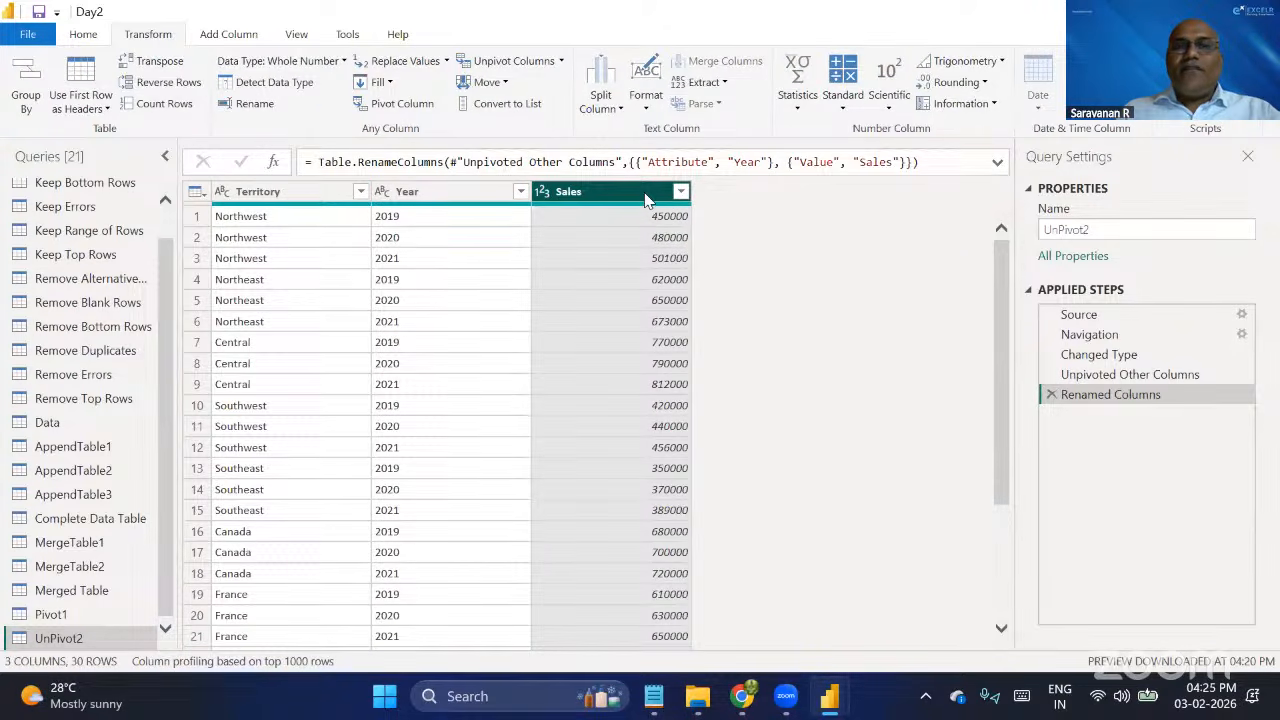
left_click(541, 192)
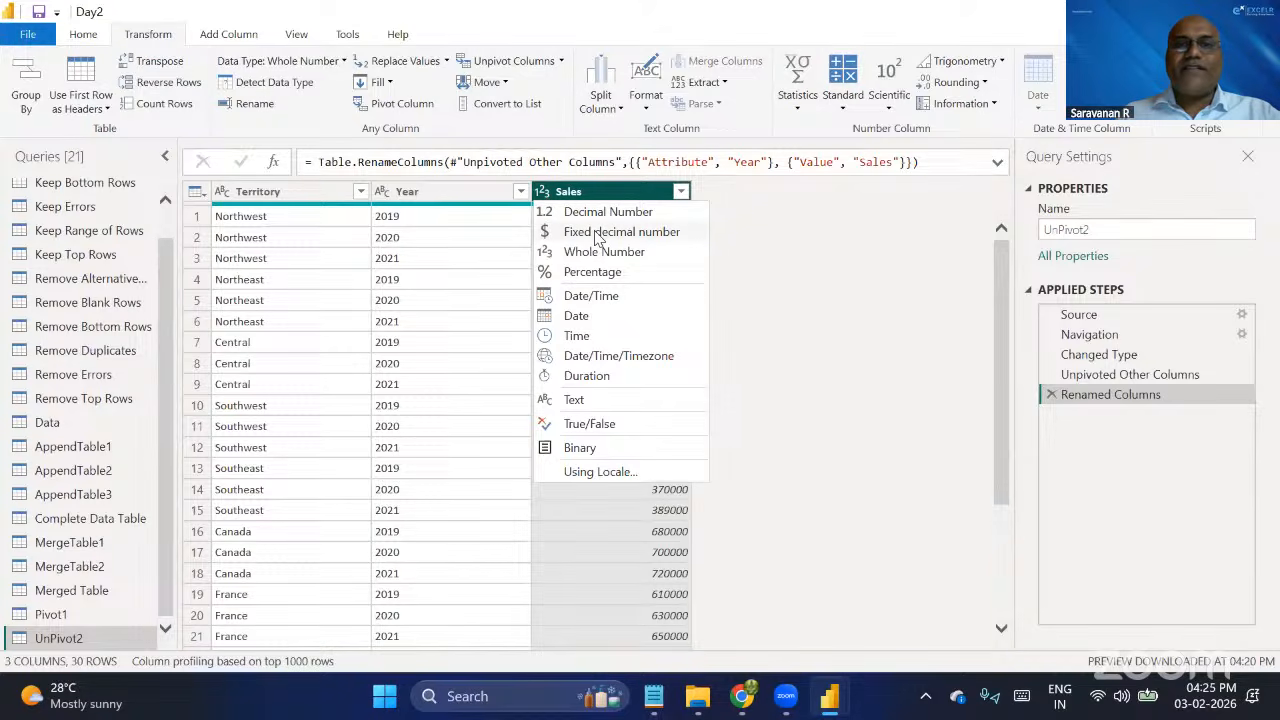
left_click(596, 234)
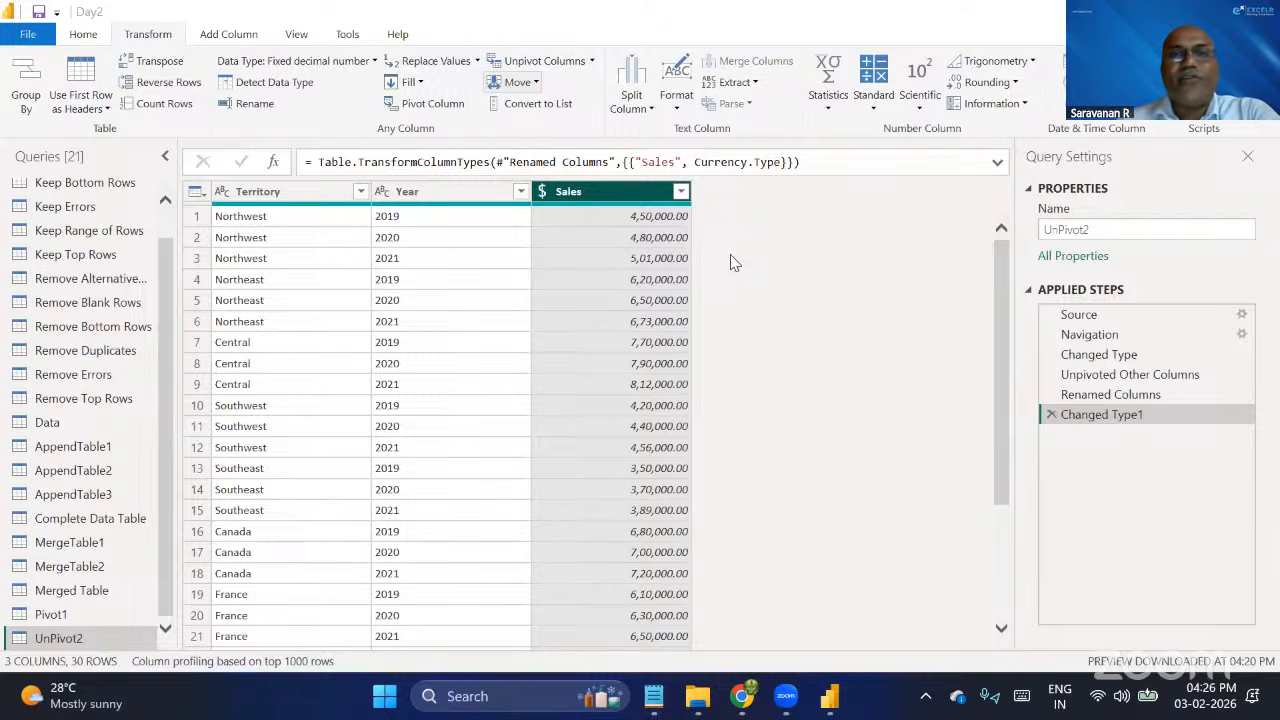
left_click(453, 199)
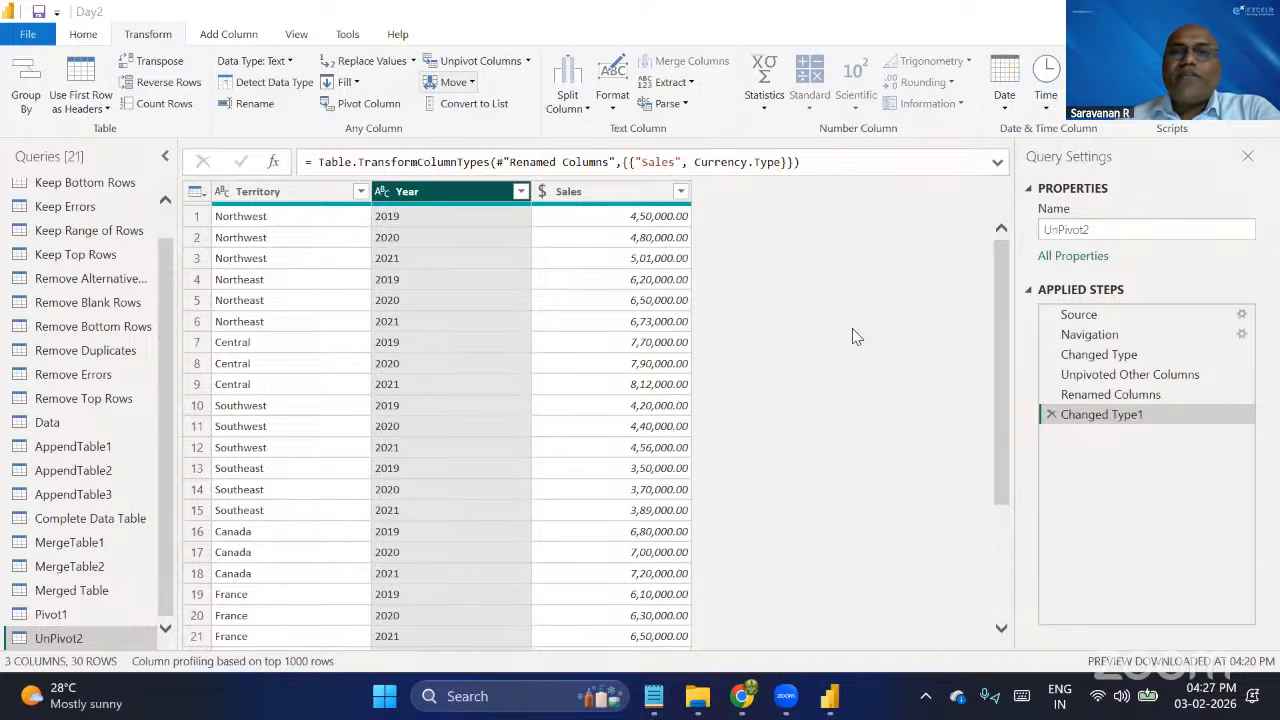
left_click(544, 191)
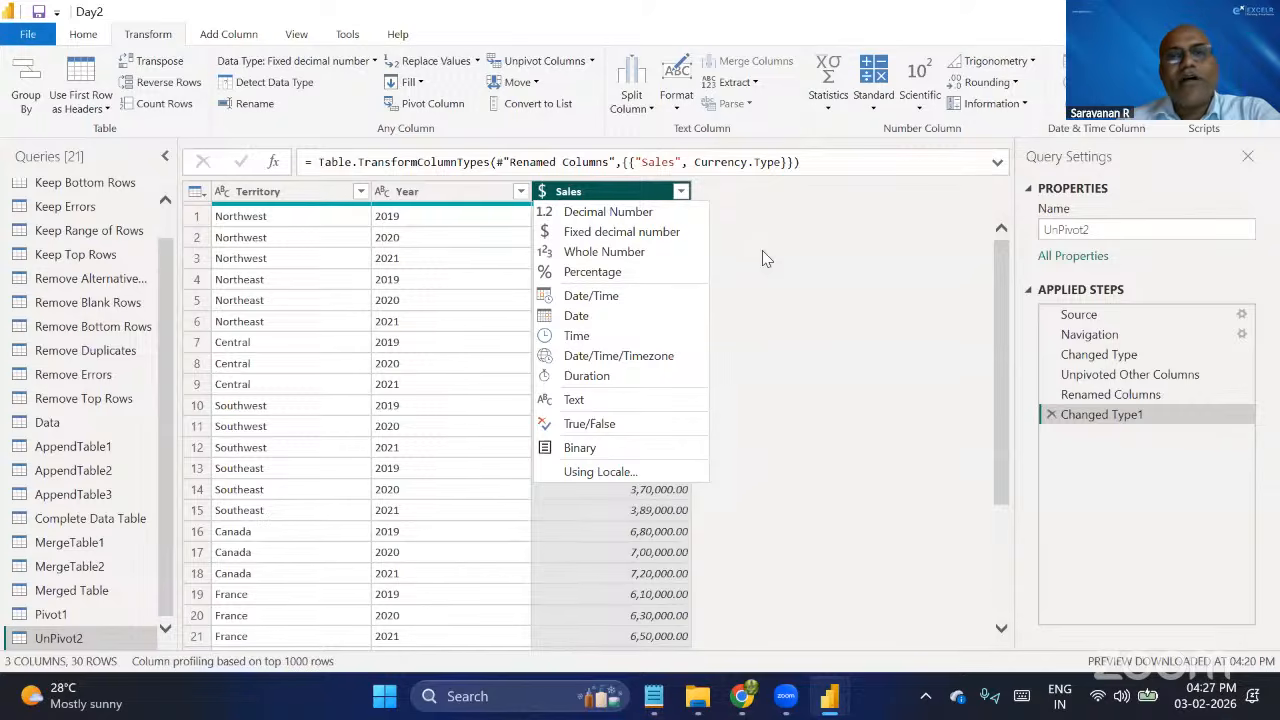
left_click(378, 236)
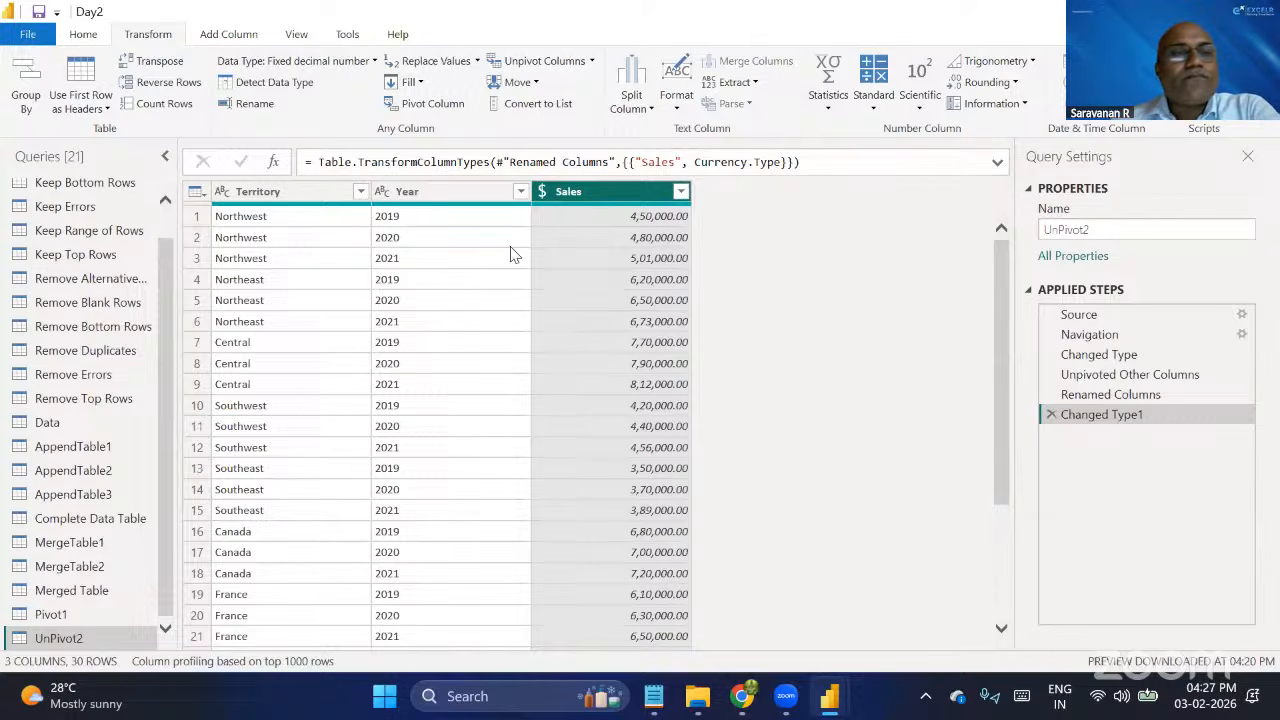
left_click(440, 192)
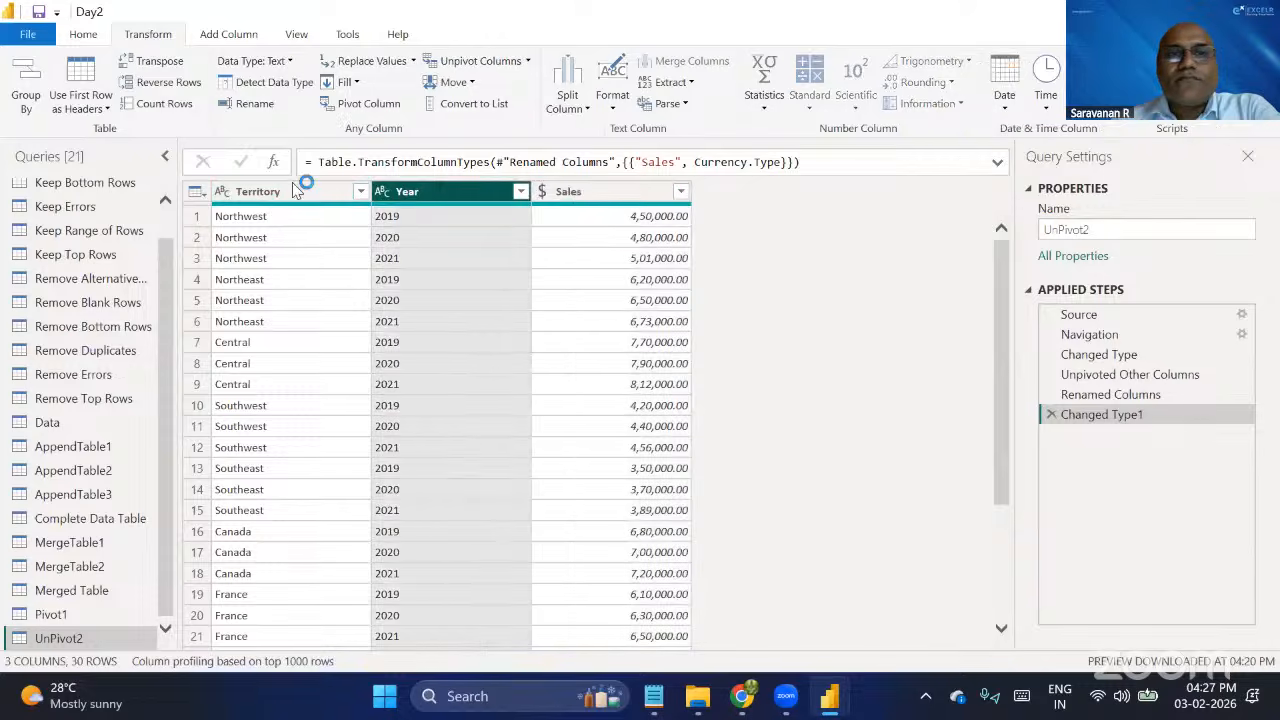
left_click(297, 190)
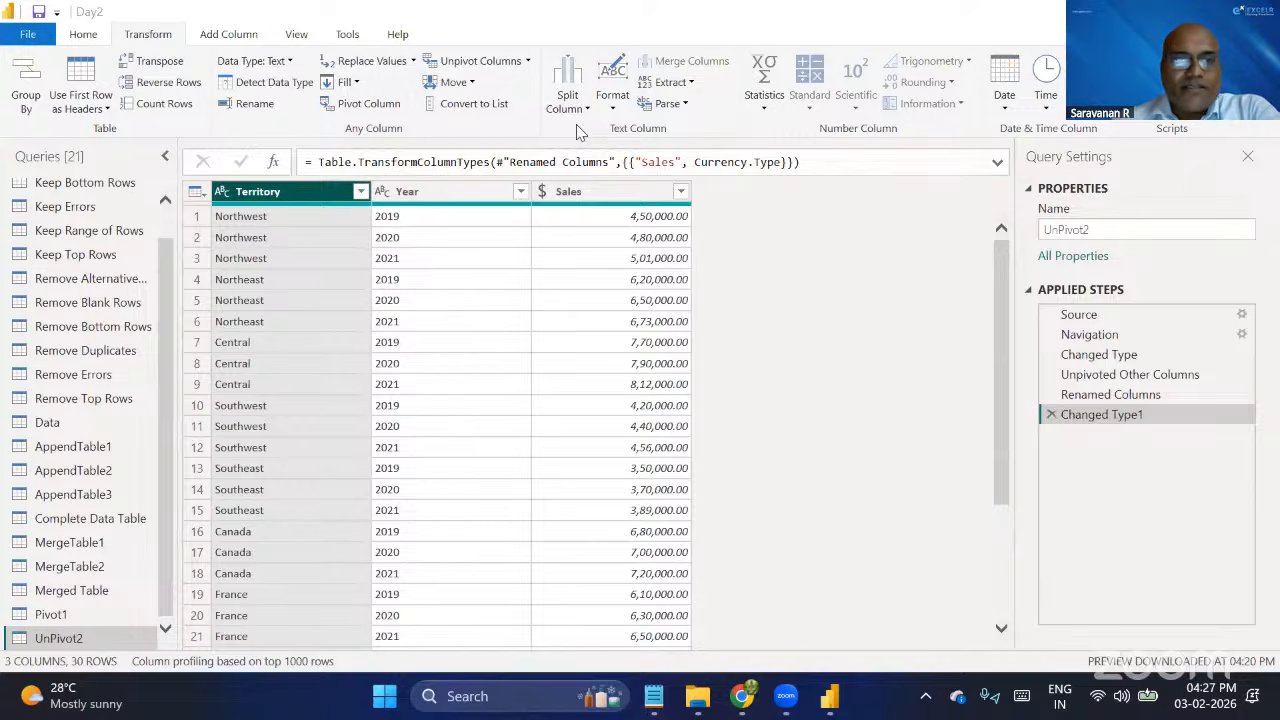
Set the data type of the Year column in UnPivot2 to Whole Number.
left_click(395, 199)
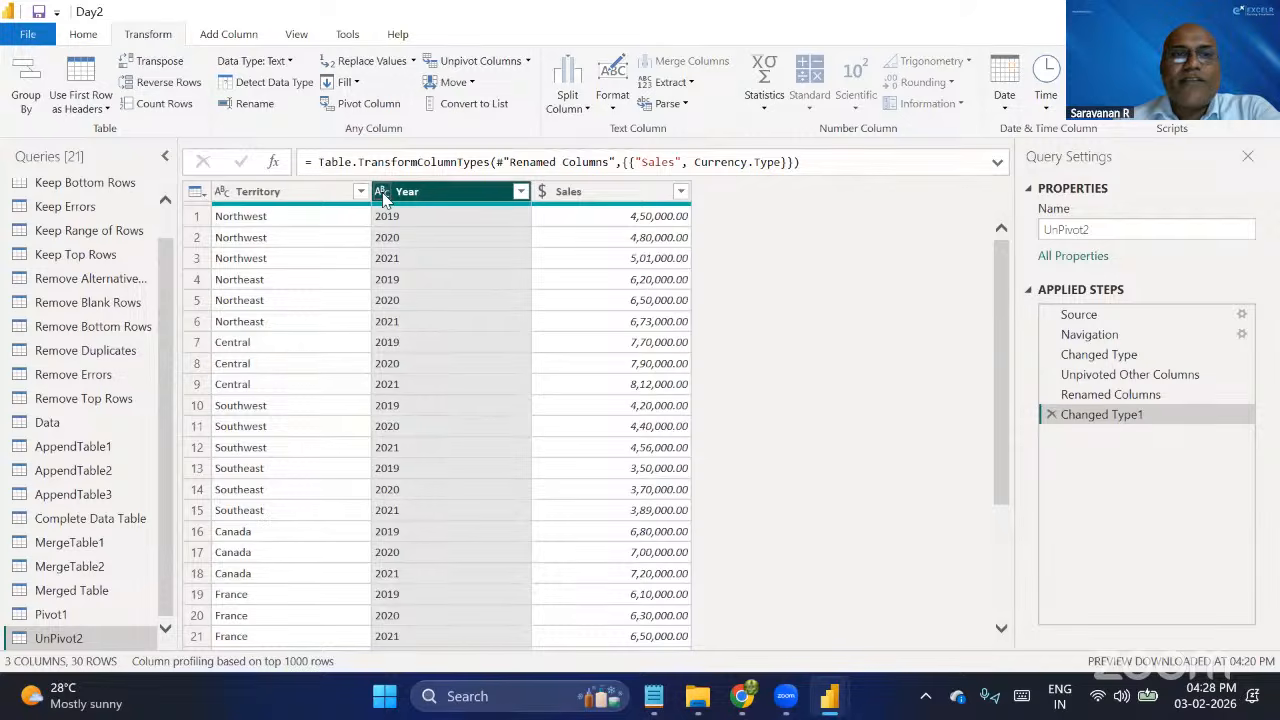
left_click(383, 194)
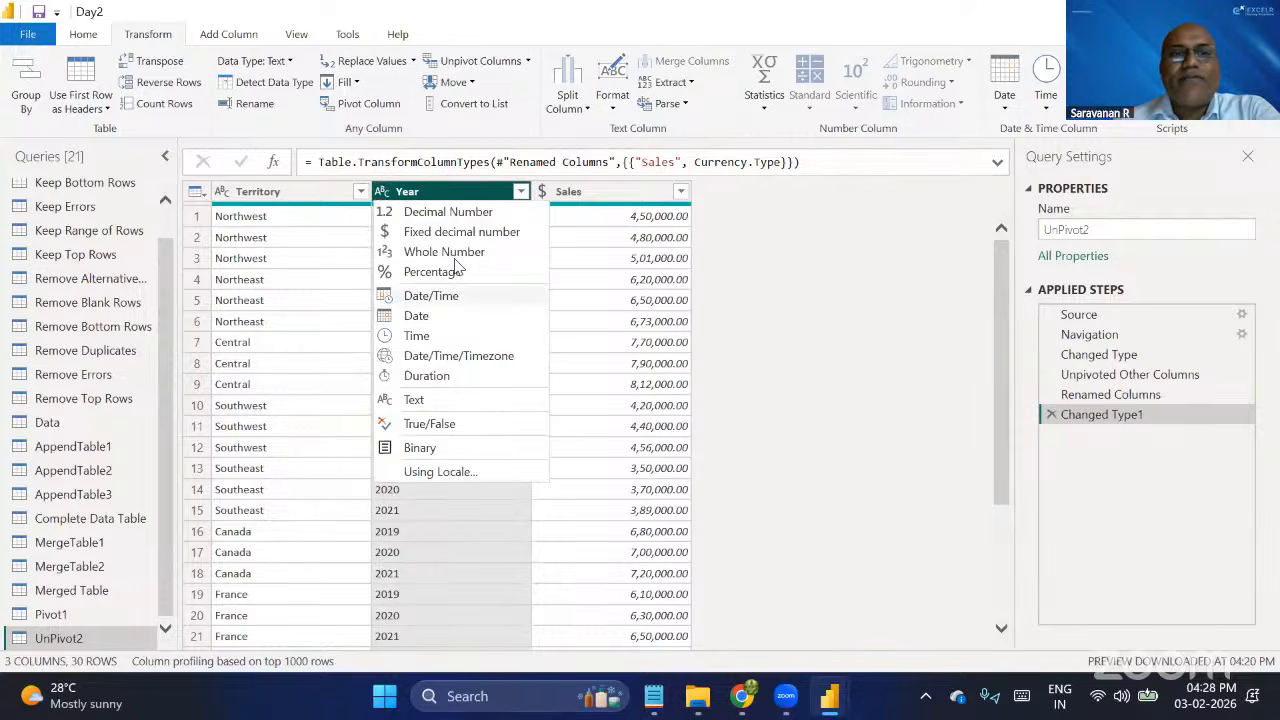
left_click(456, 252)
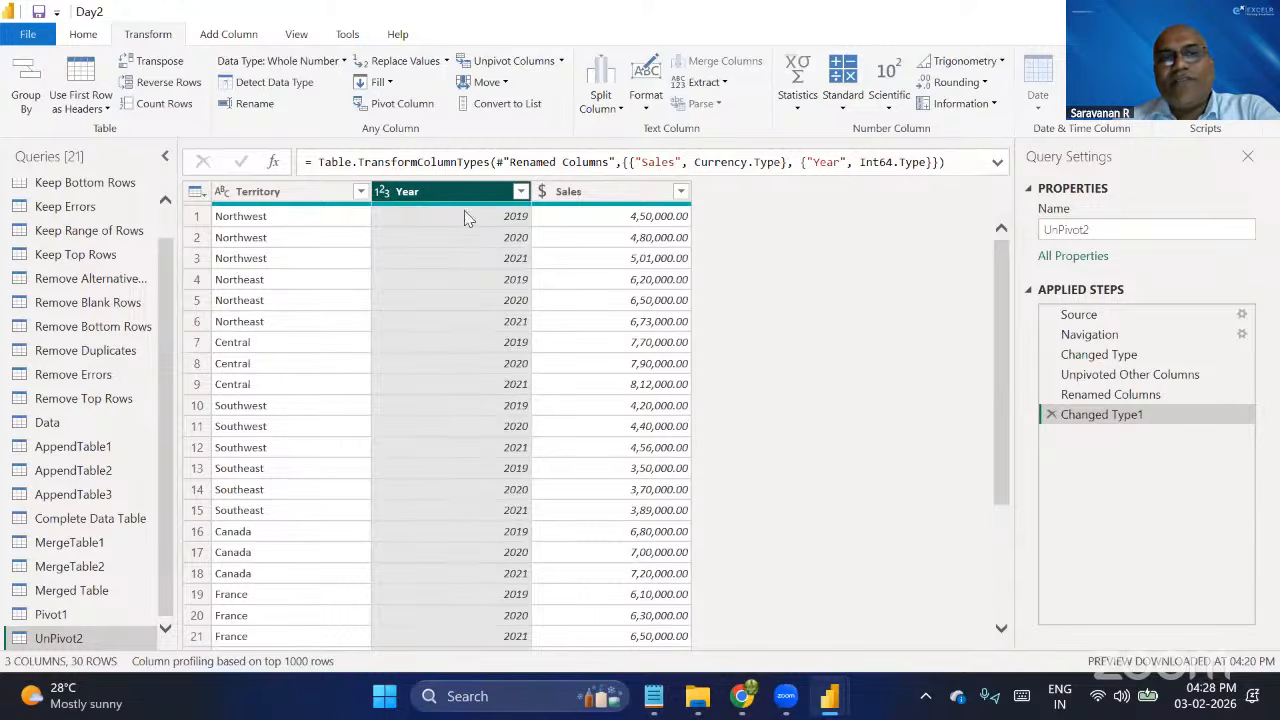
left_click(381, 192)
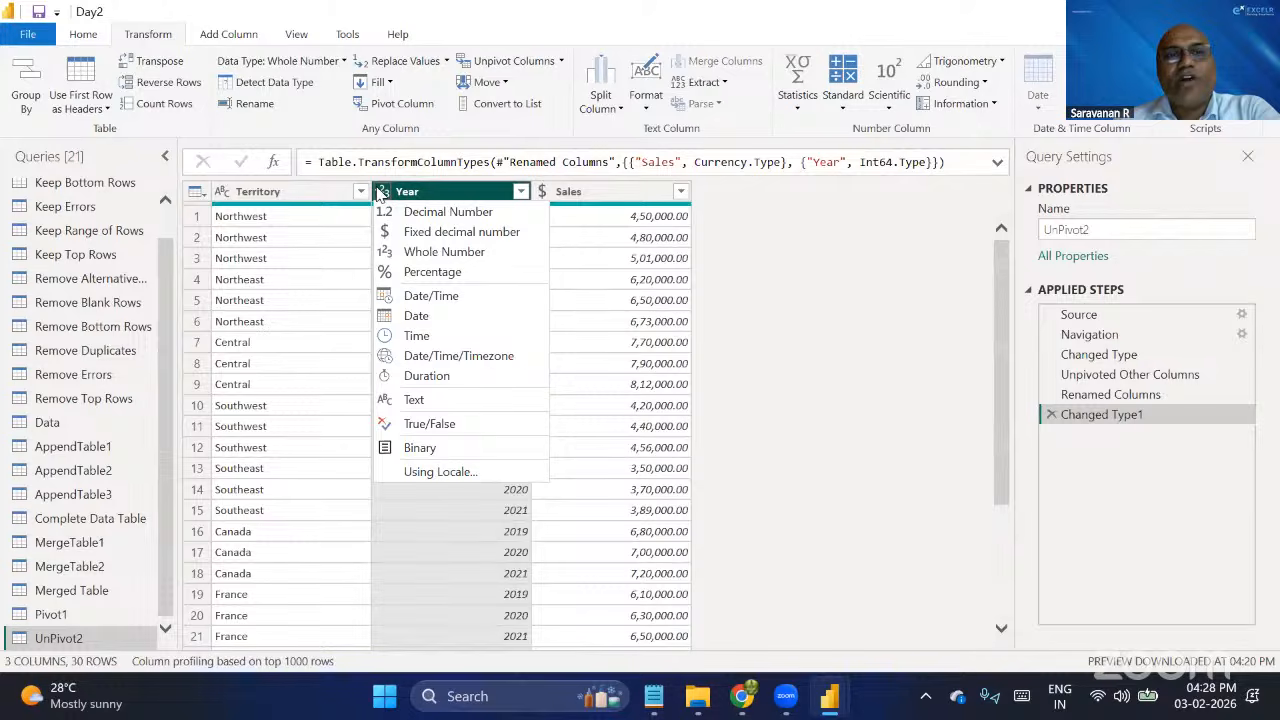
left_click(423, 255)
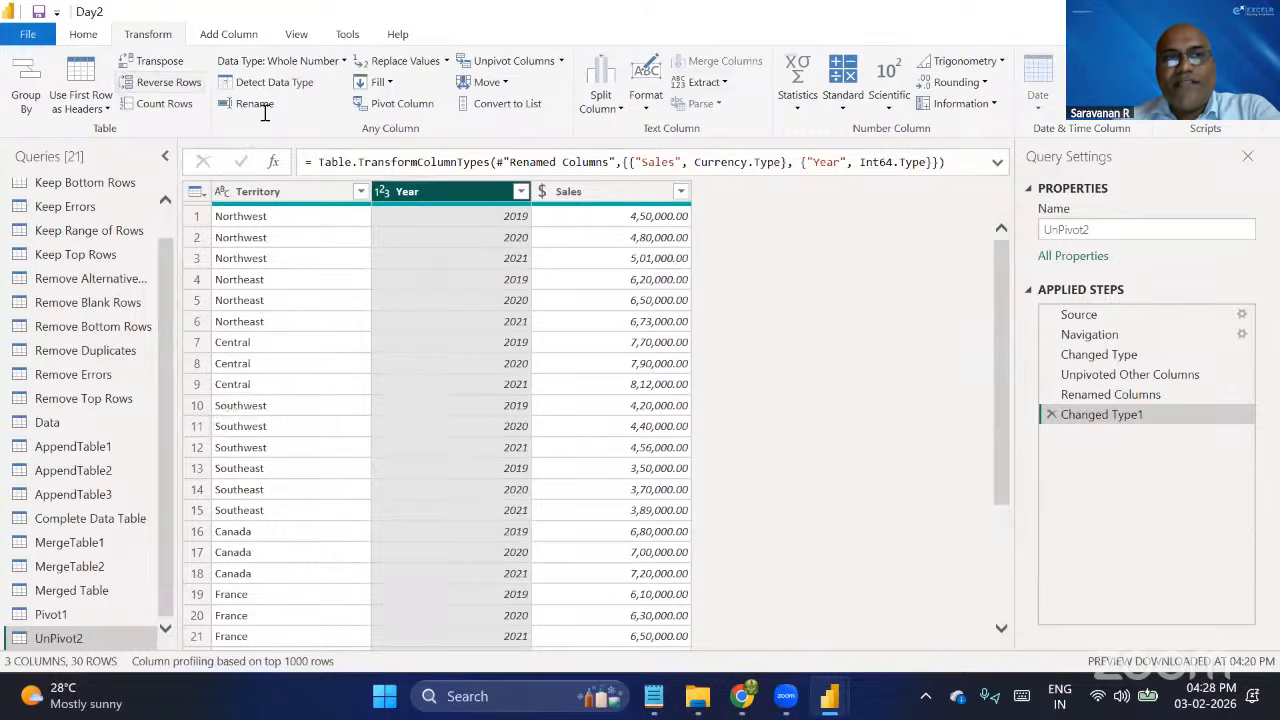
Review the Territory, Year and Sales columns of the unpivoted table one by one.
left_click(263, 193)
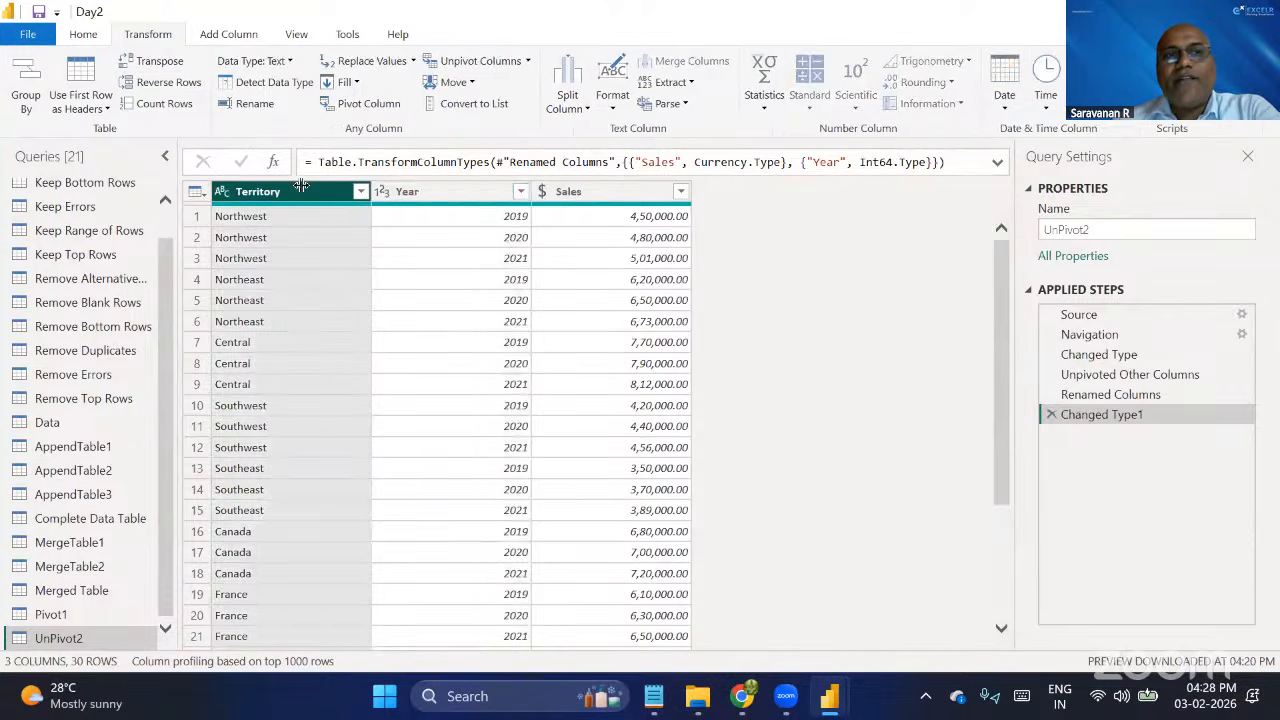
left_click(588, 191)
left_click(420, 194)
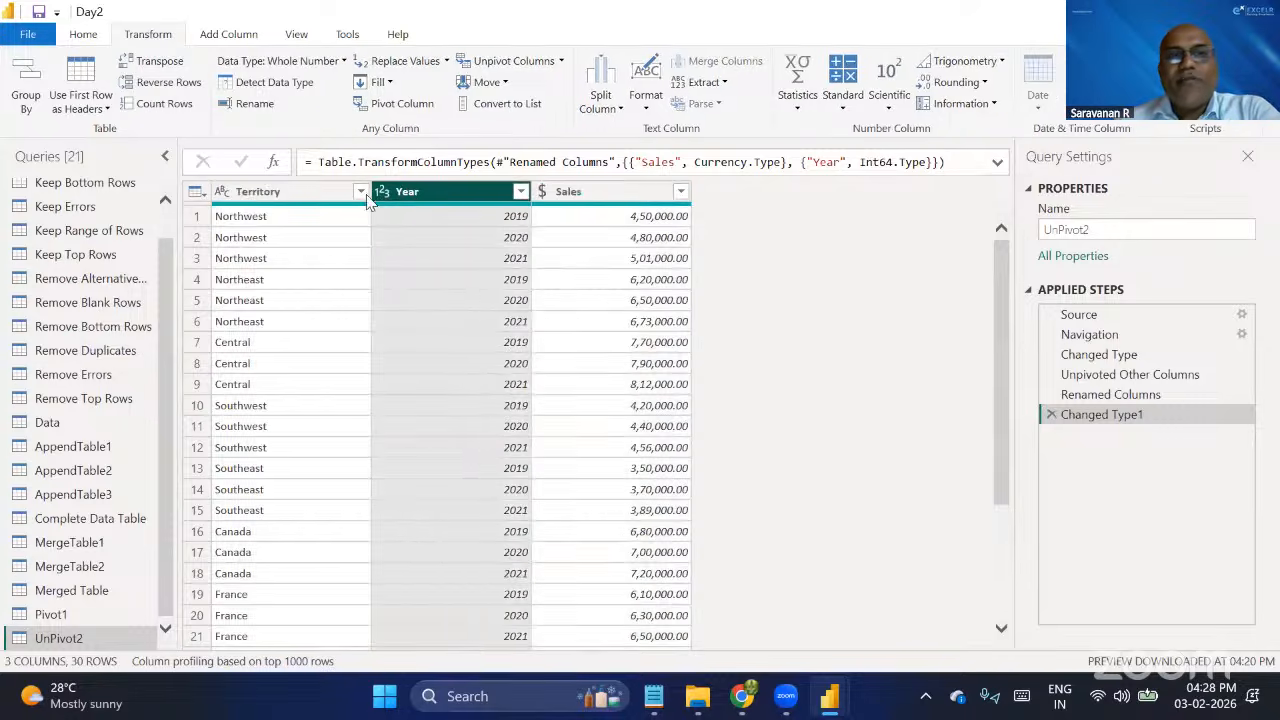
left_click(295, 200)
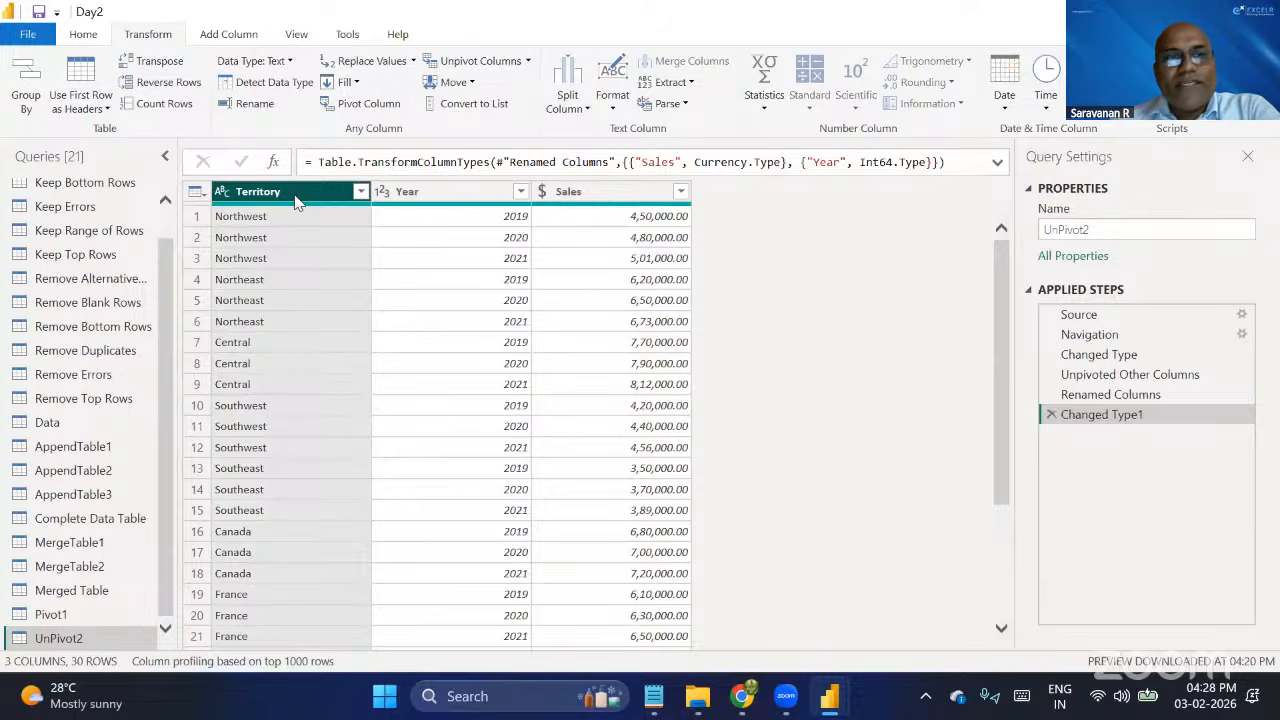
left_click(446, 197)
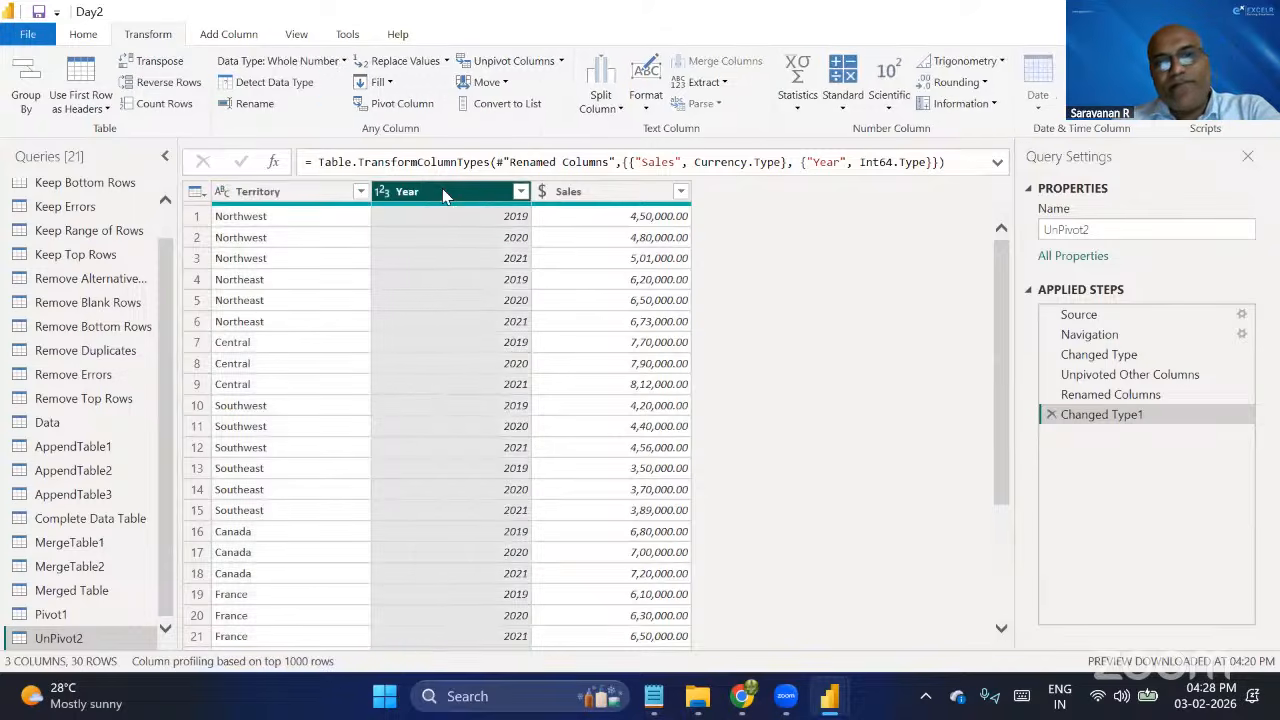
left_click(578, 193)
left_click(305, 191)
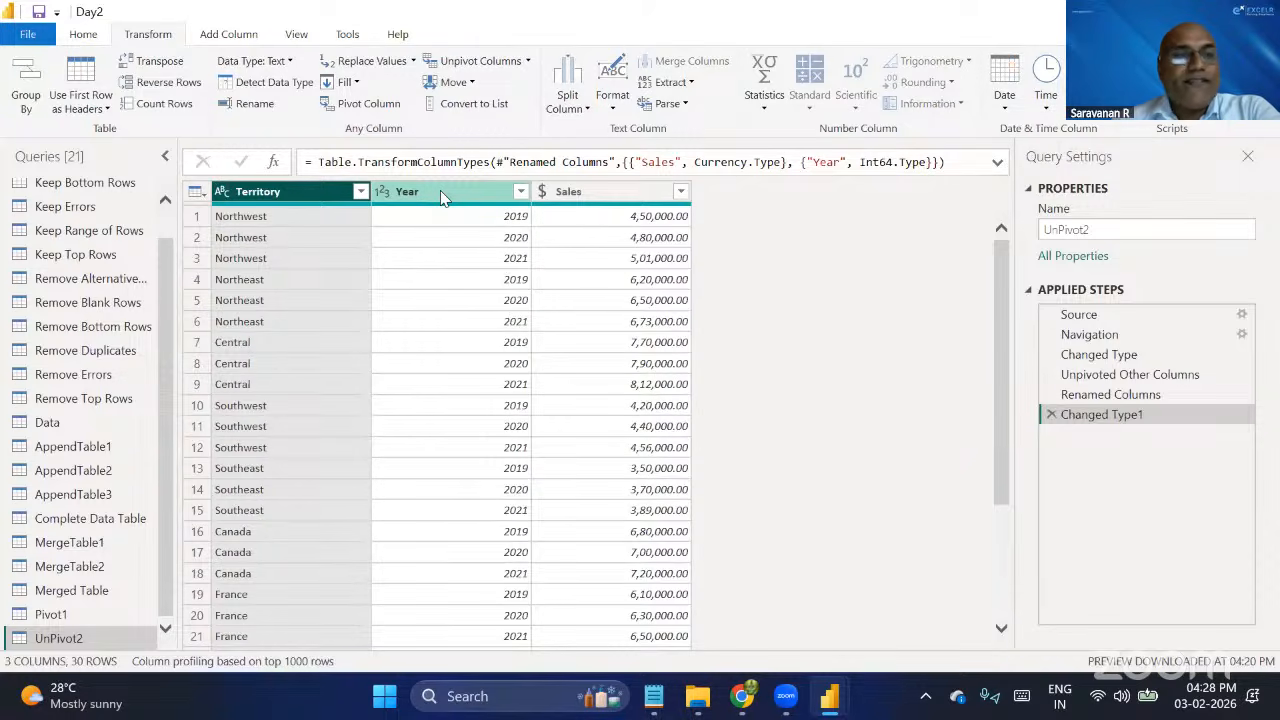
left_click(444, 197)
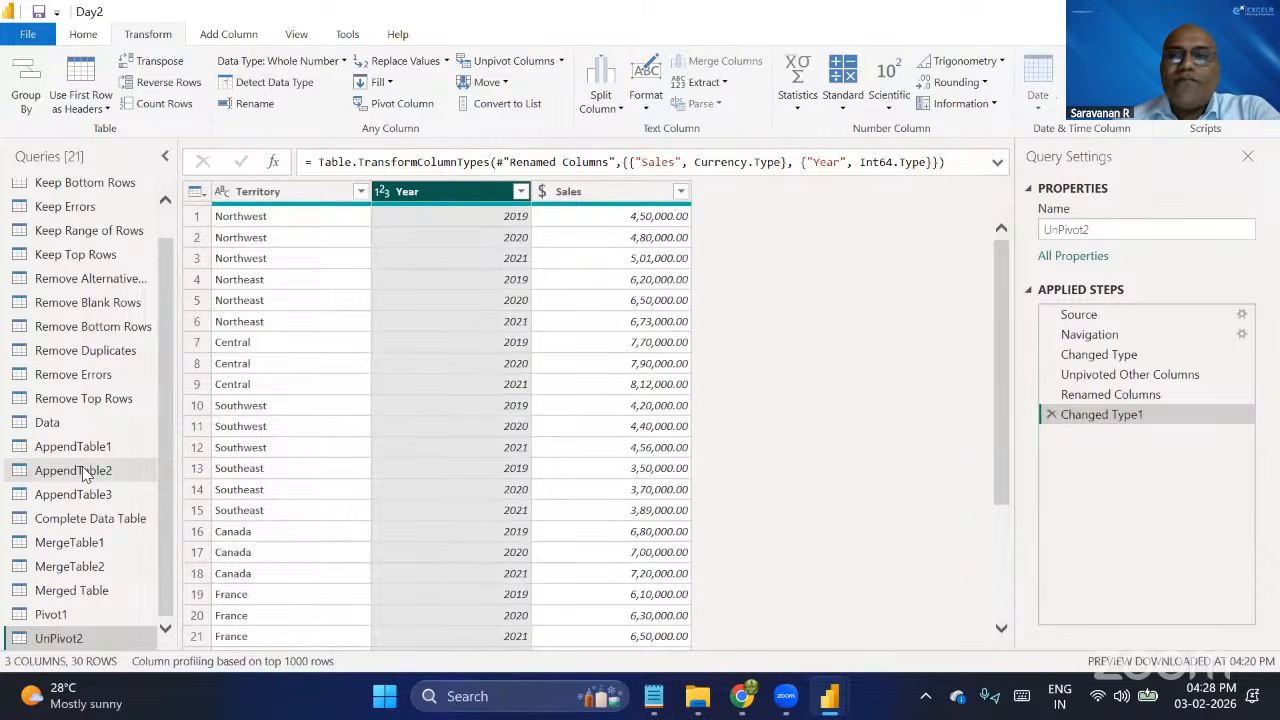
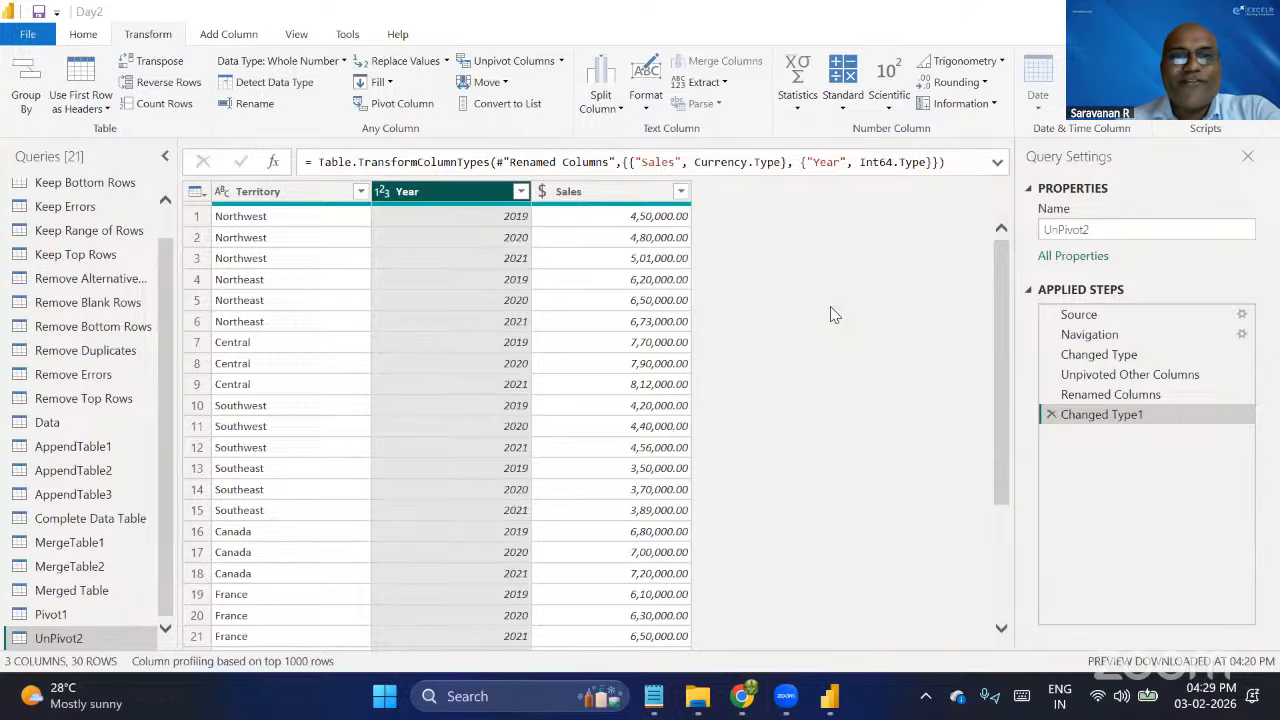
Switch to Notepad, create a new note and write "Excel---->SQL" as its first line.
left_click(655, 697)
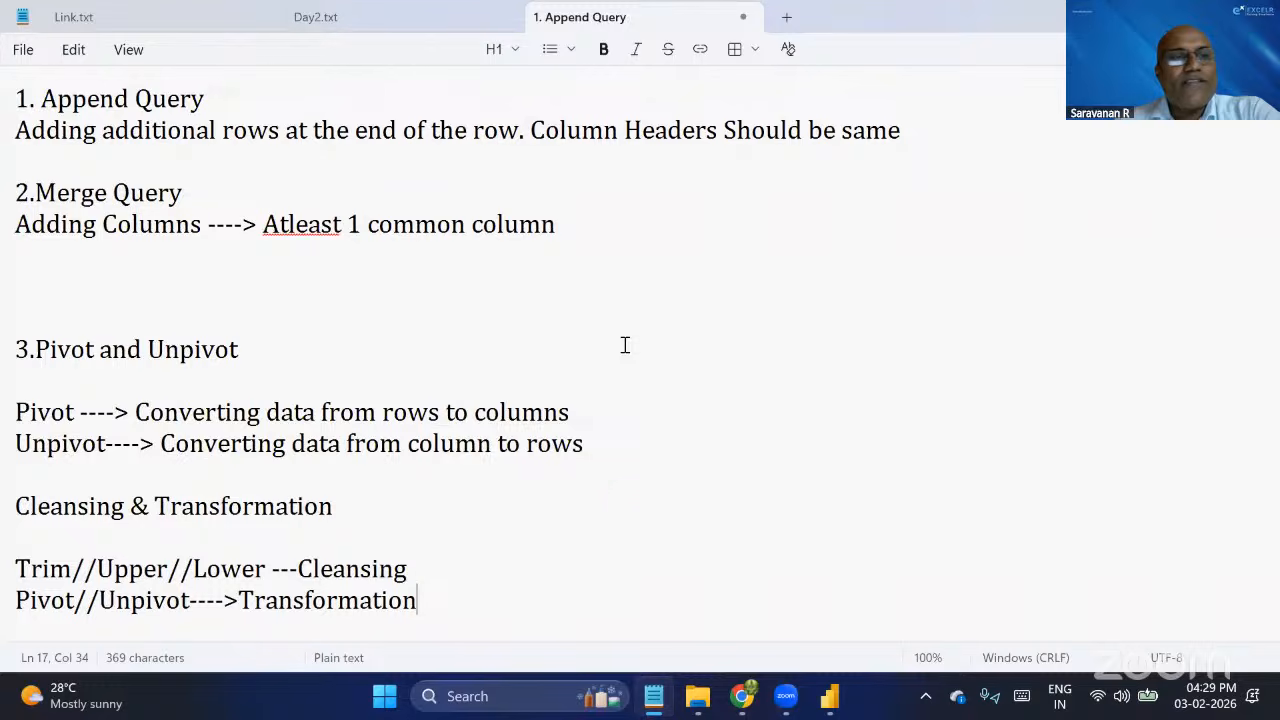
left_click(617, 527)
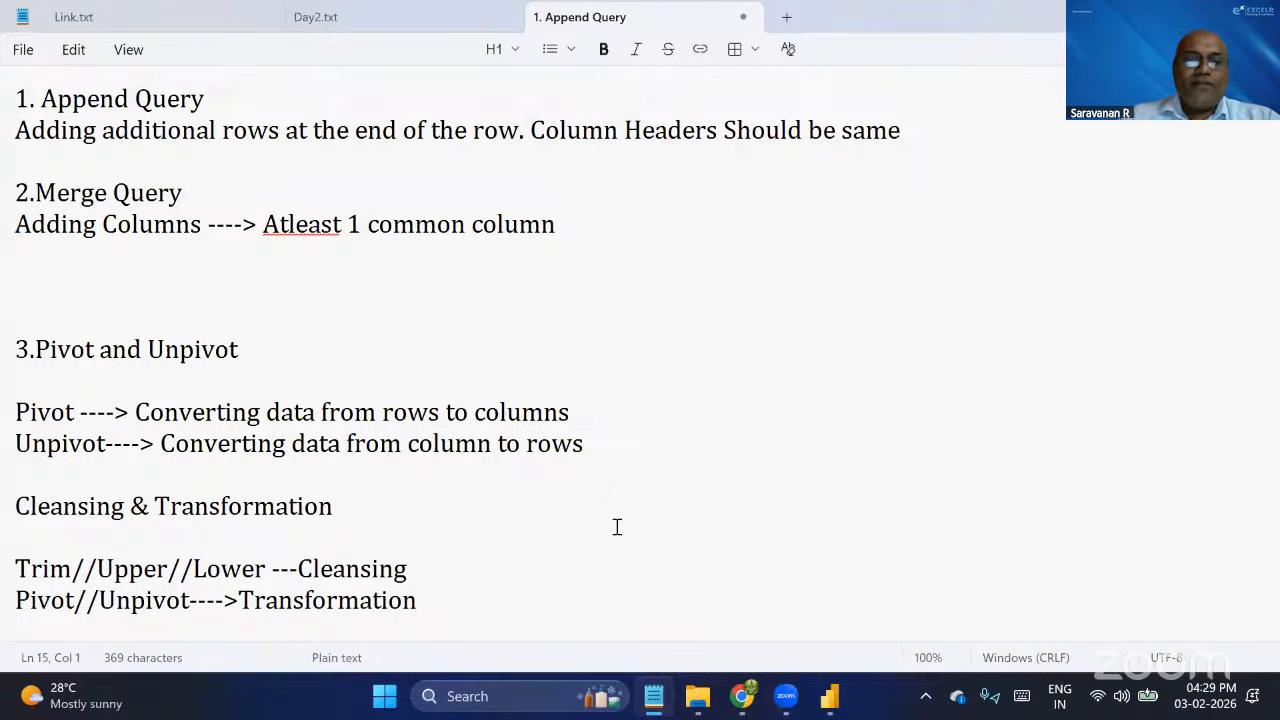
key("ctrl+n")
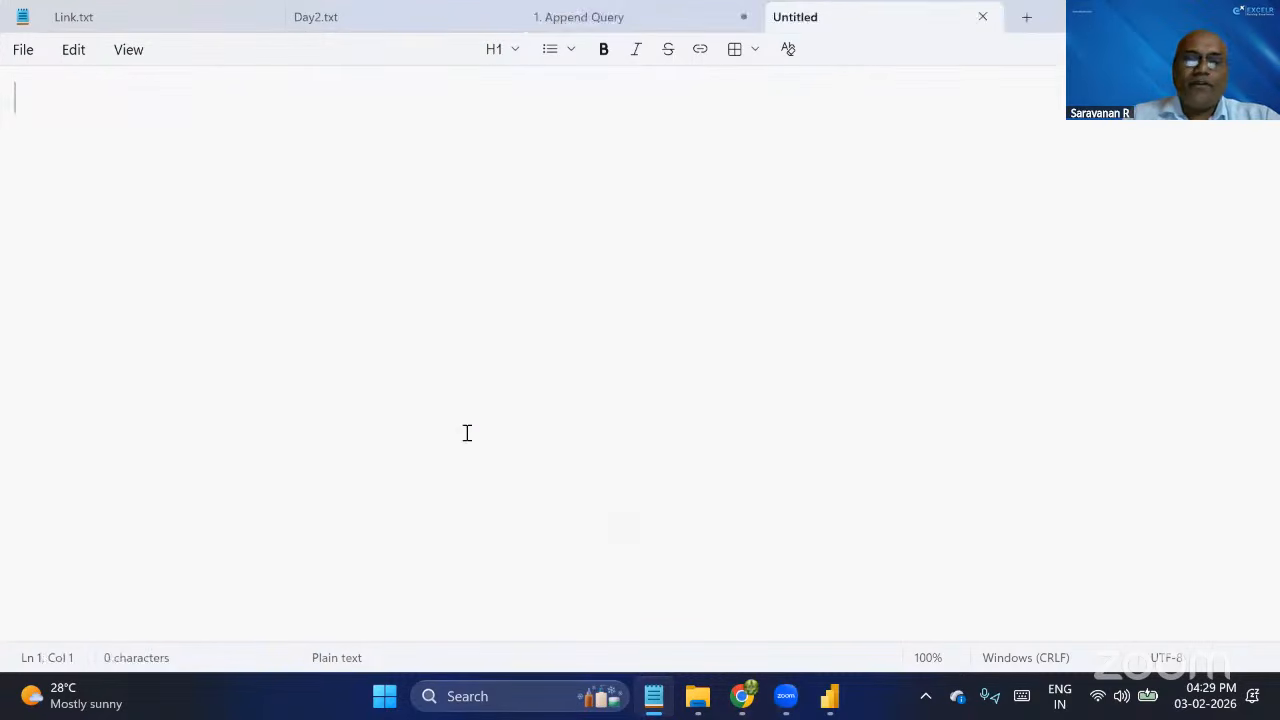
type("E")
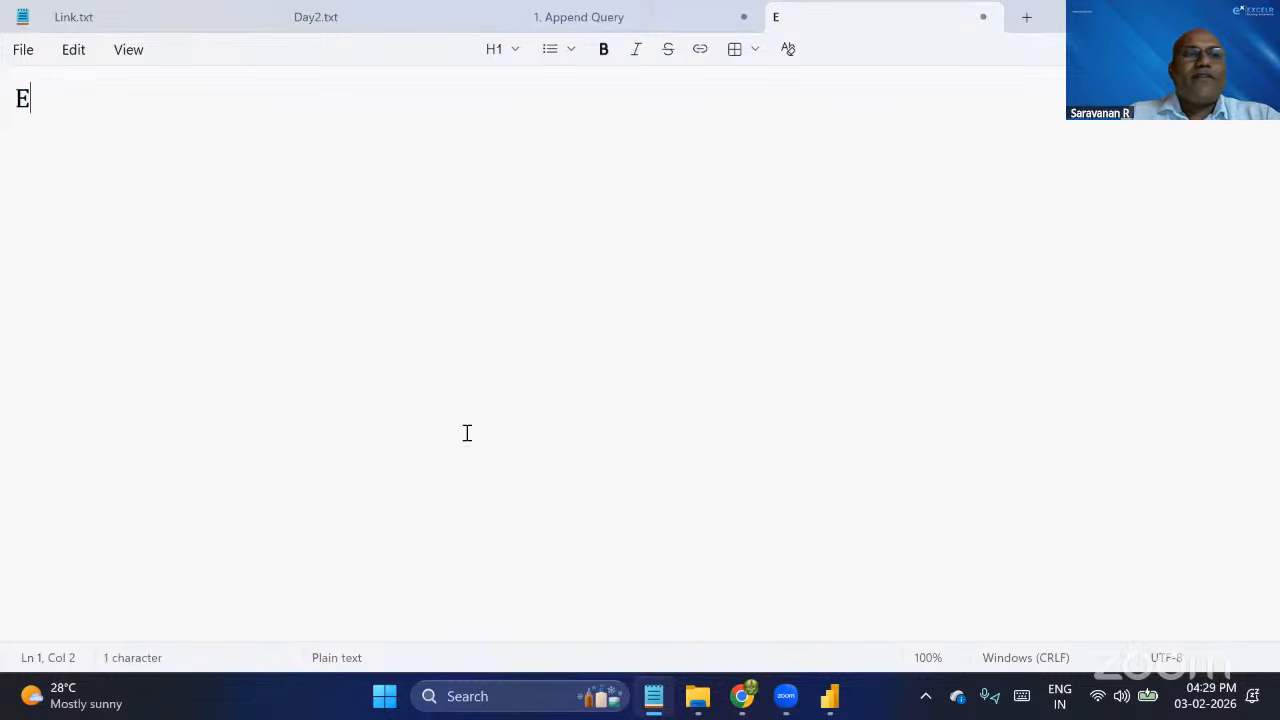
type("xcel---->S")
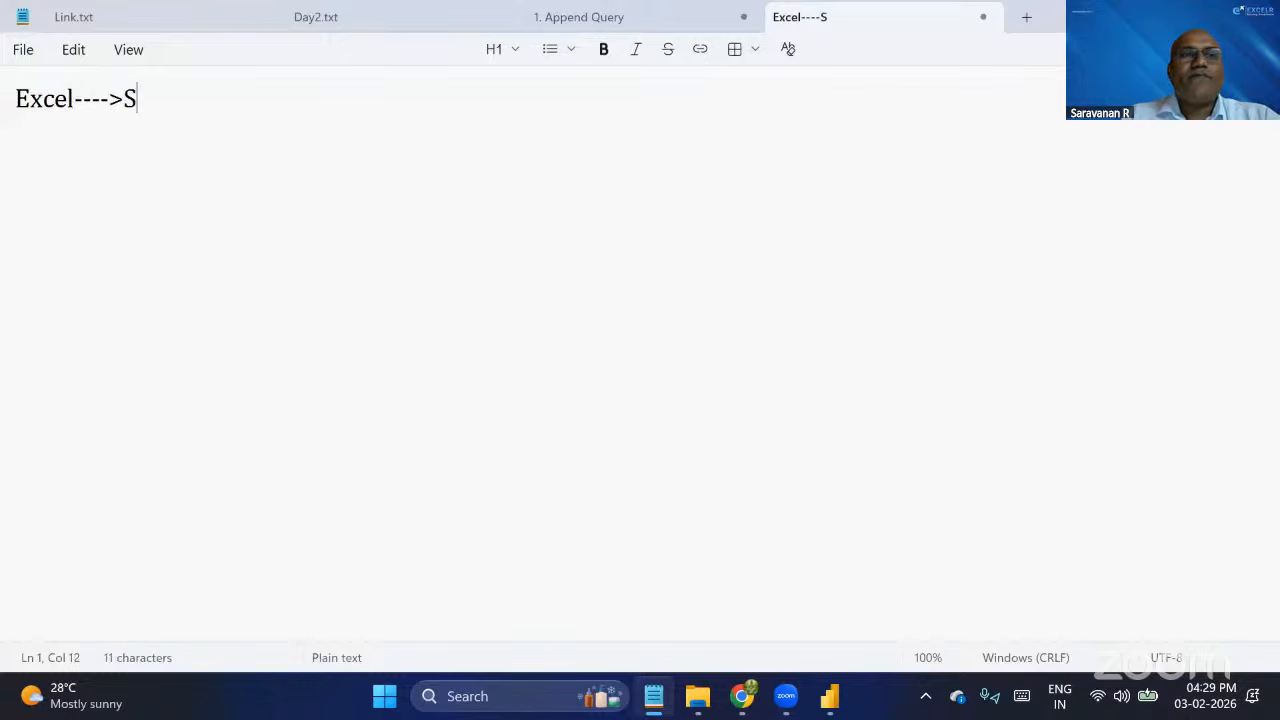
type("QL")
key("Return")
key("Return")
Add the line "Power BI (Combination of Excel and SQL)" to the note, separated by blank lines.
type("Pow")
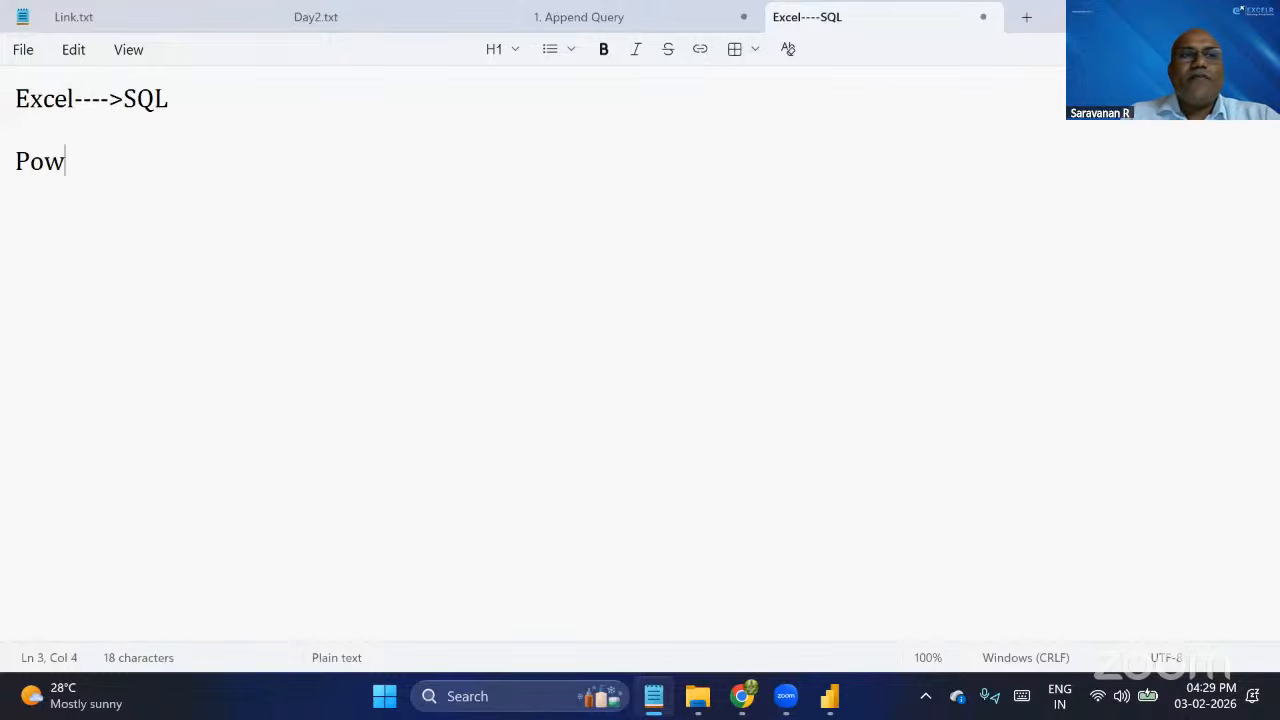
type("er BI")
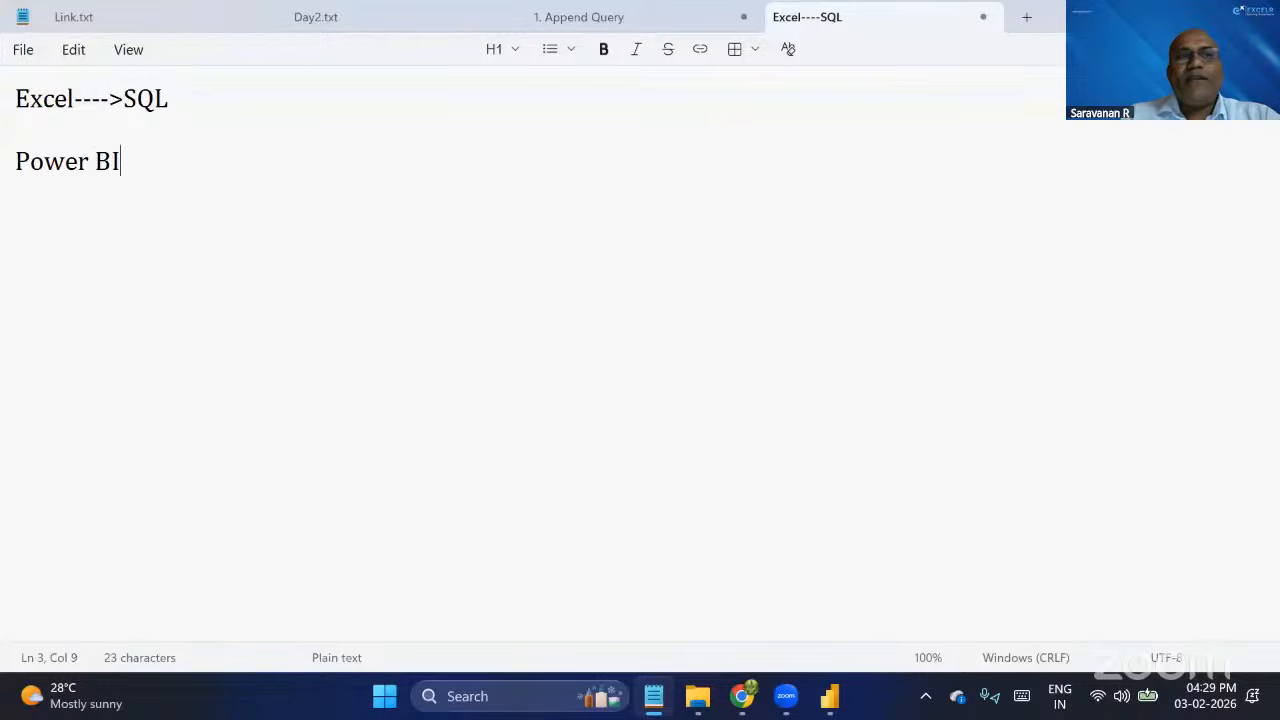
type(" (Com")
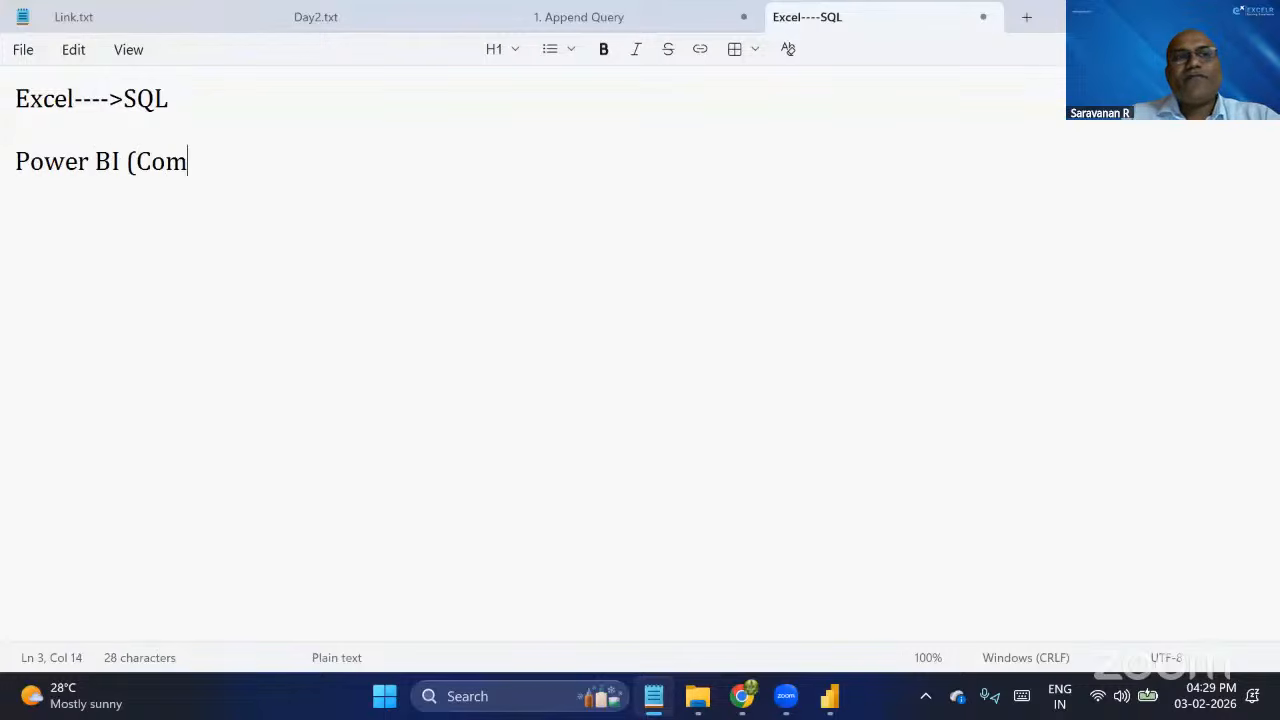
type("binati")
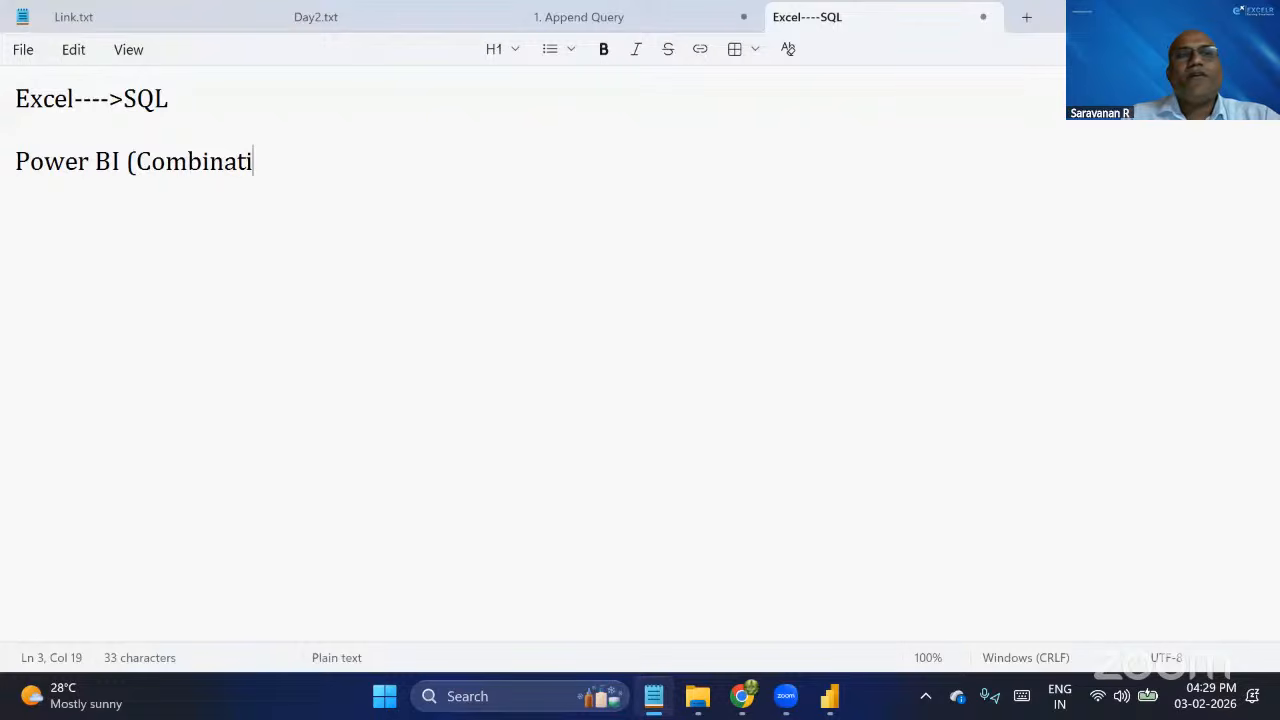
type("on of Excela")
key("BackSpace")
type("and S")
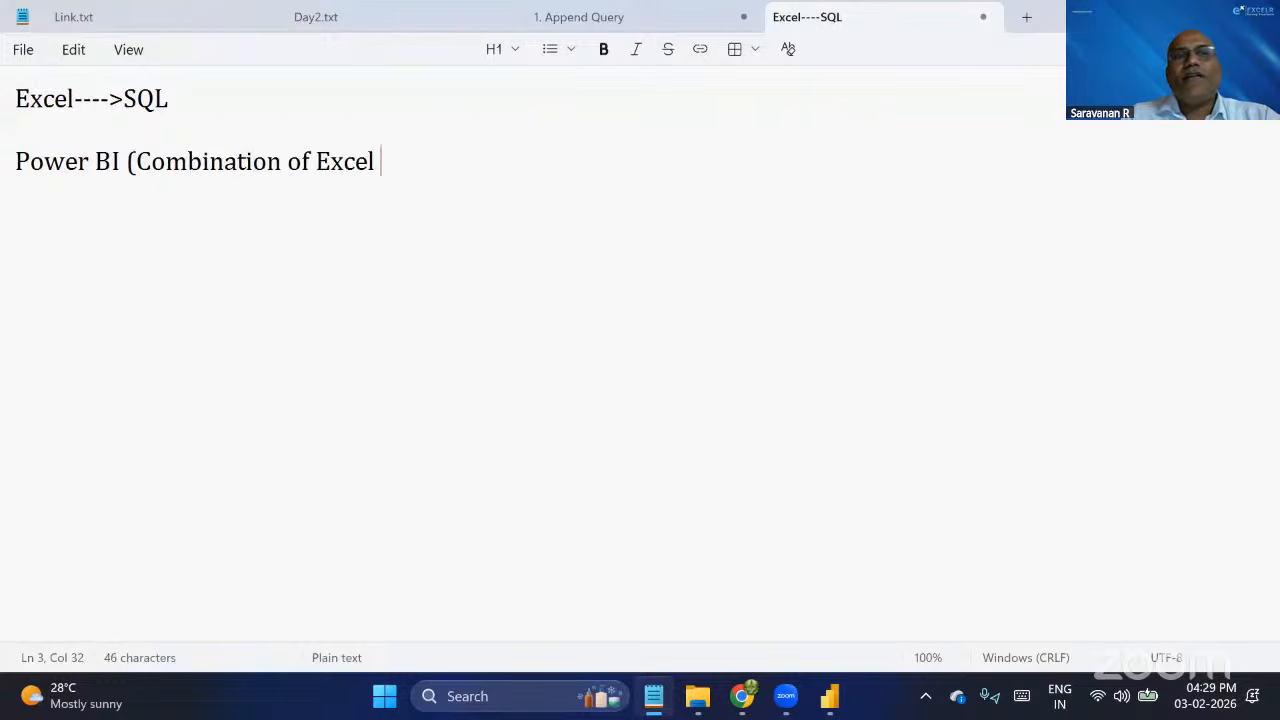
type("QL)")
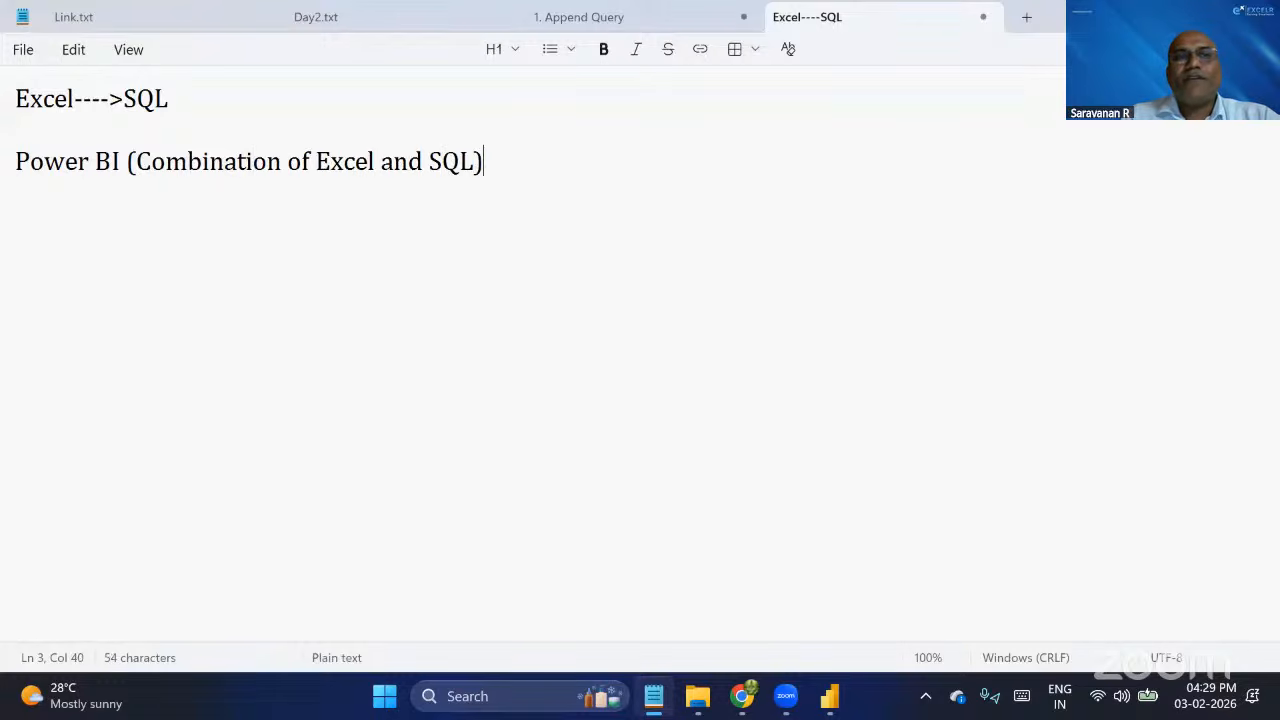
key("Return")
key("Return")
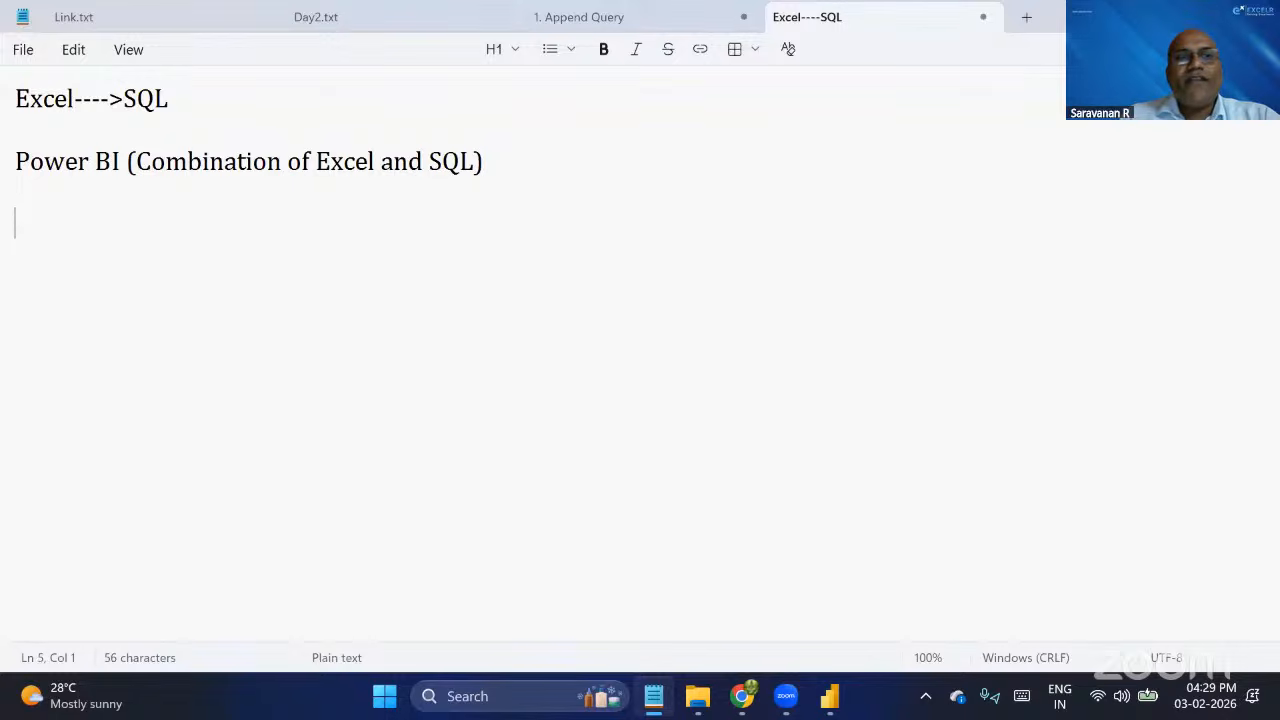
Add the line "Formulas, Function ======>Power BI" to the note.
type("Formul")
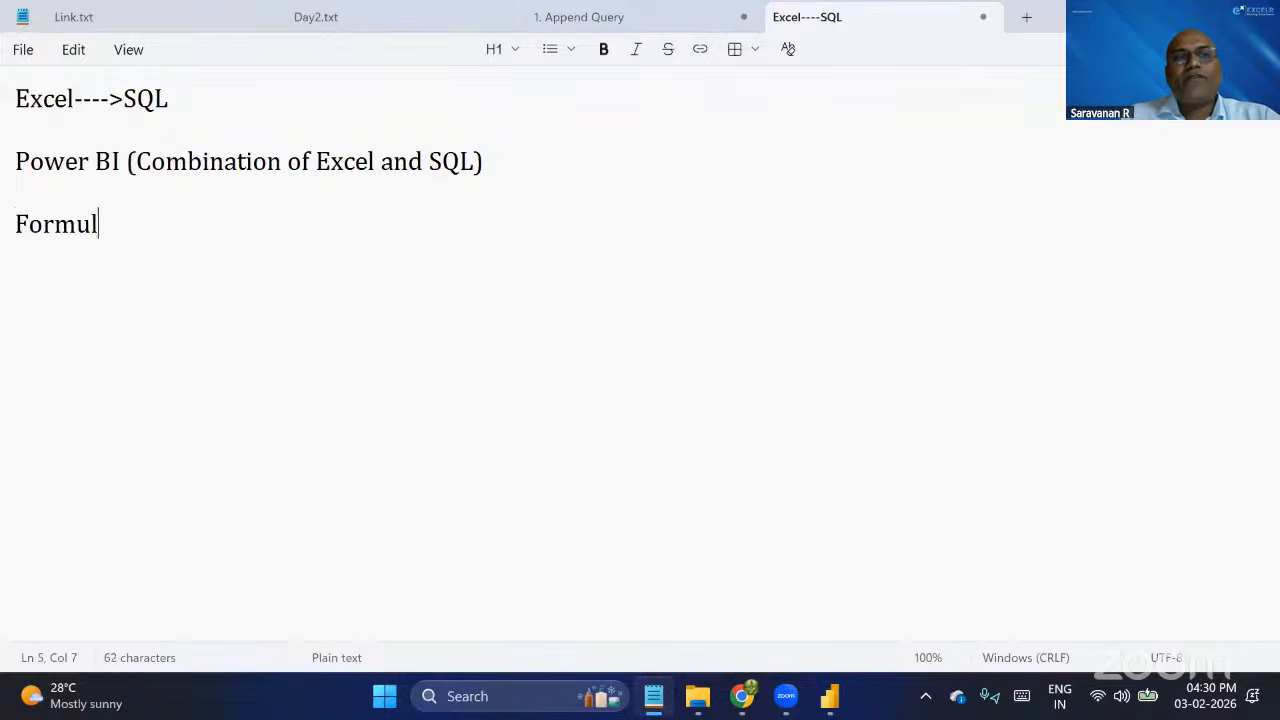
type("as, ")
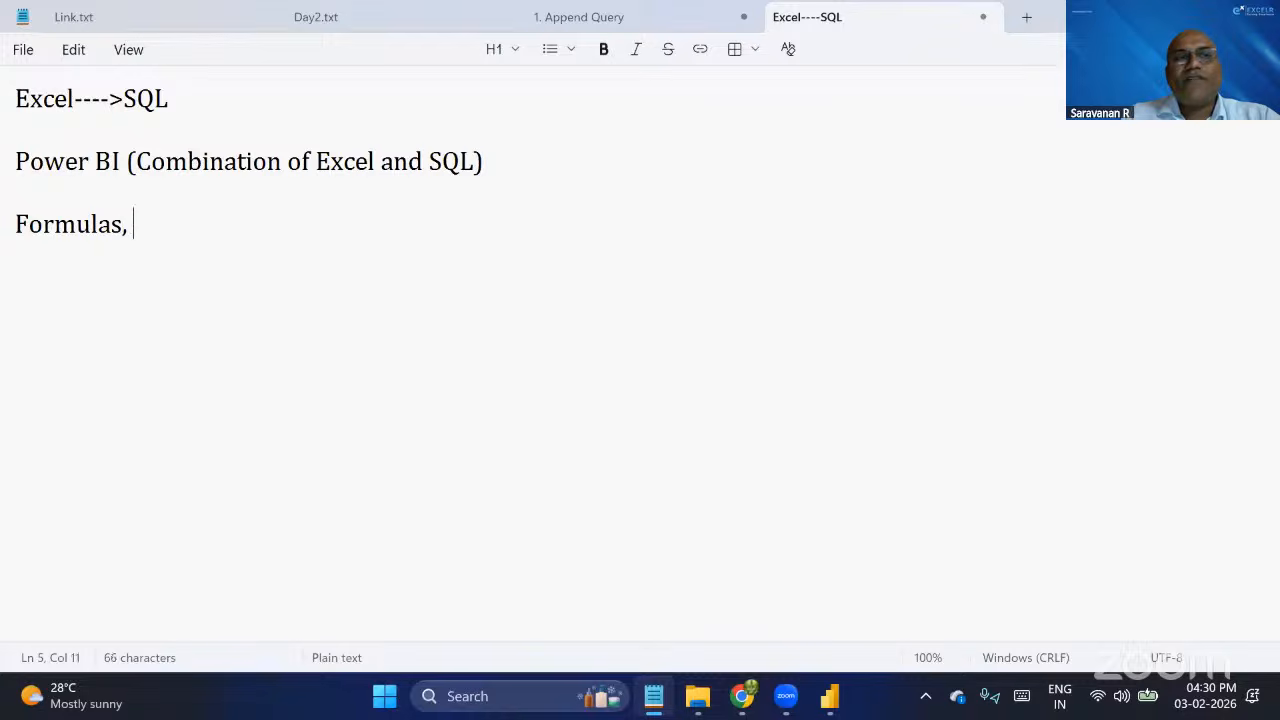
type("Function _")
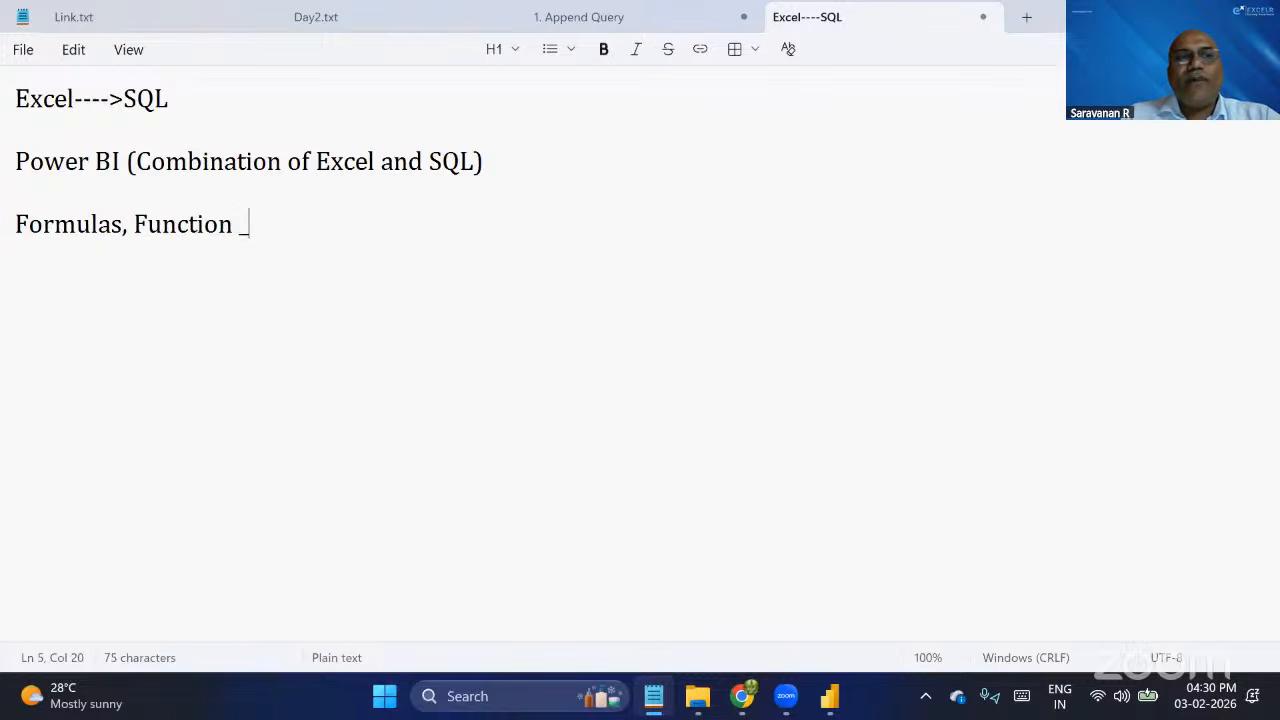
type("___")
key("BackSpace")
key("BackSpace")
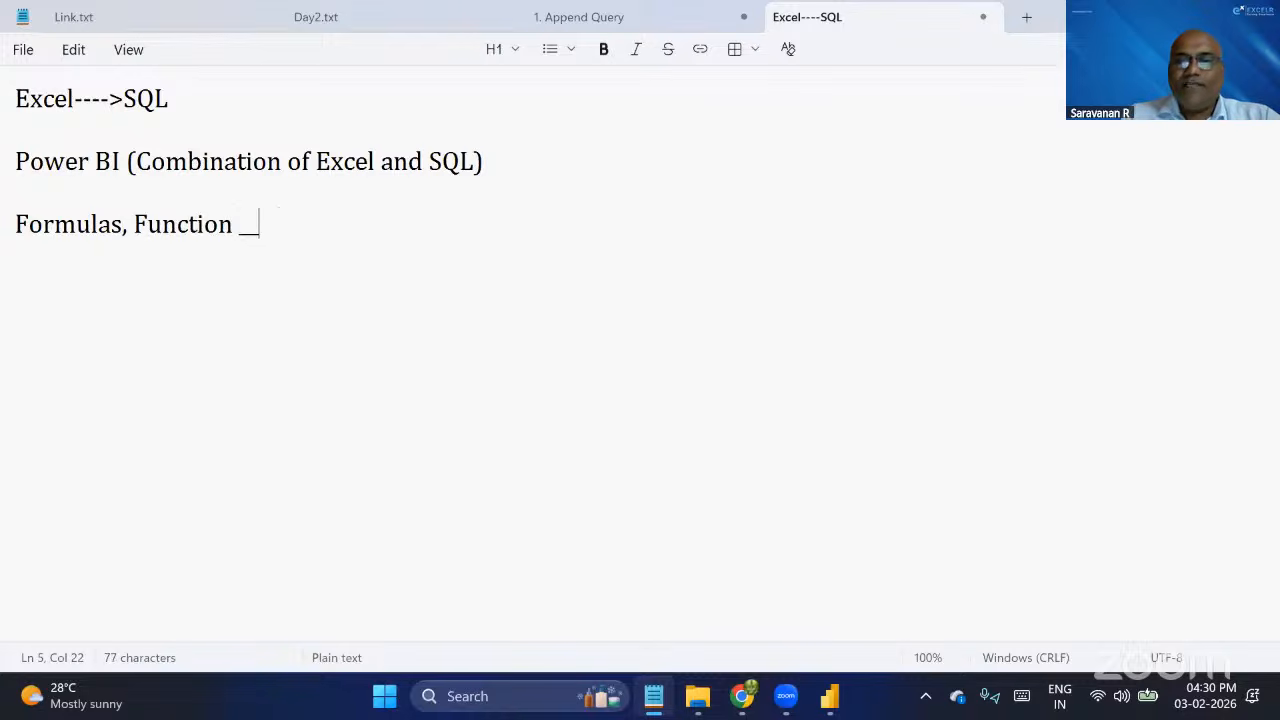
key("BackSpace")
key("BackSpace")
type("++")
key("BackSpace")
key("BackSpace")
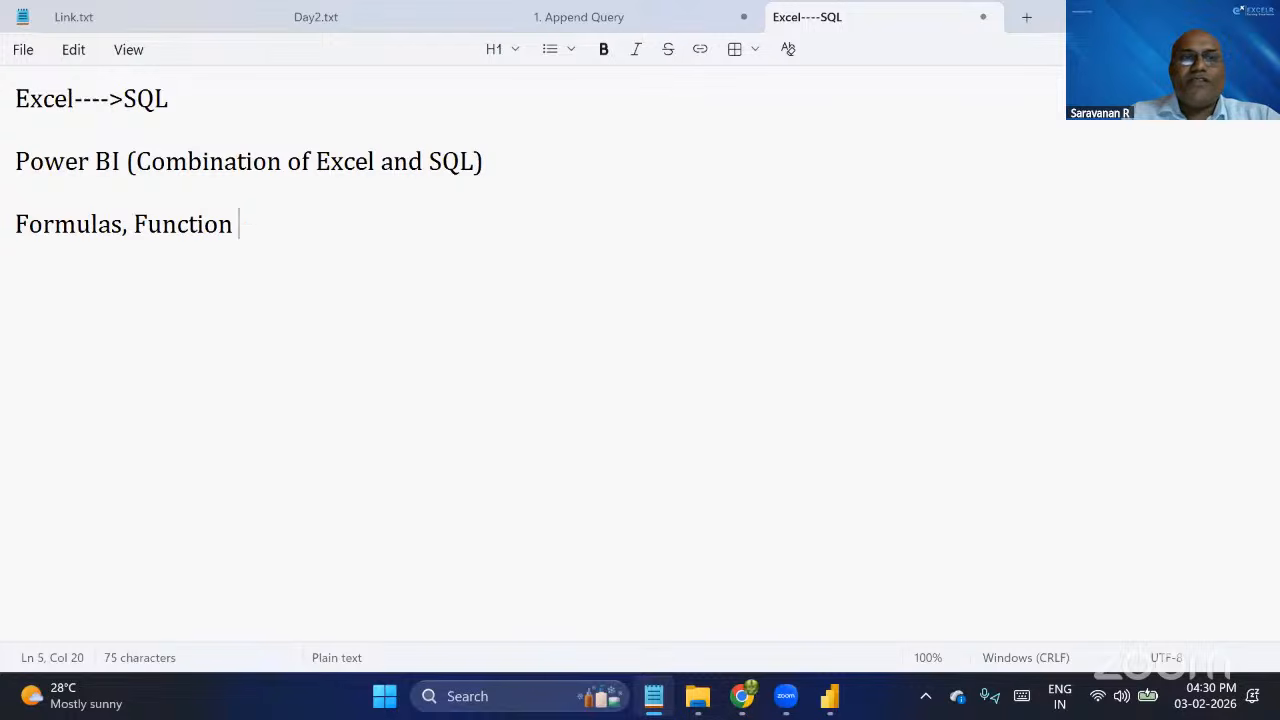
type("======")
type(">")
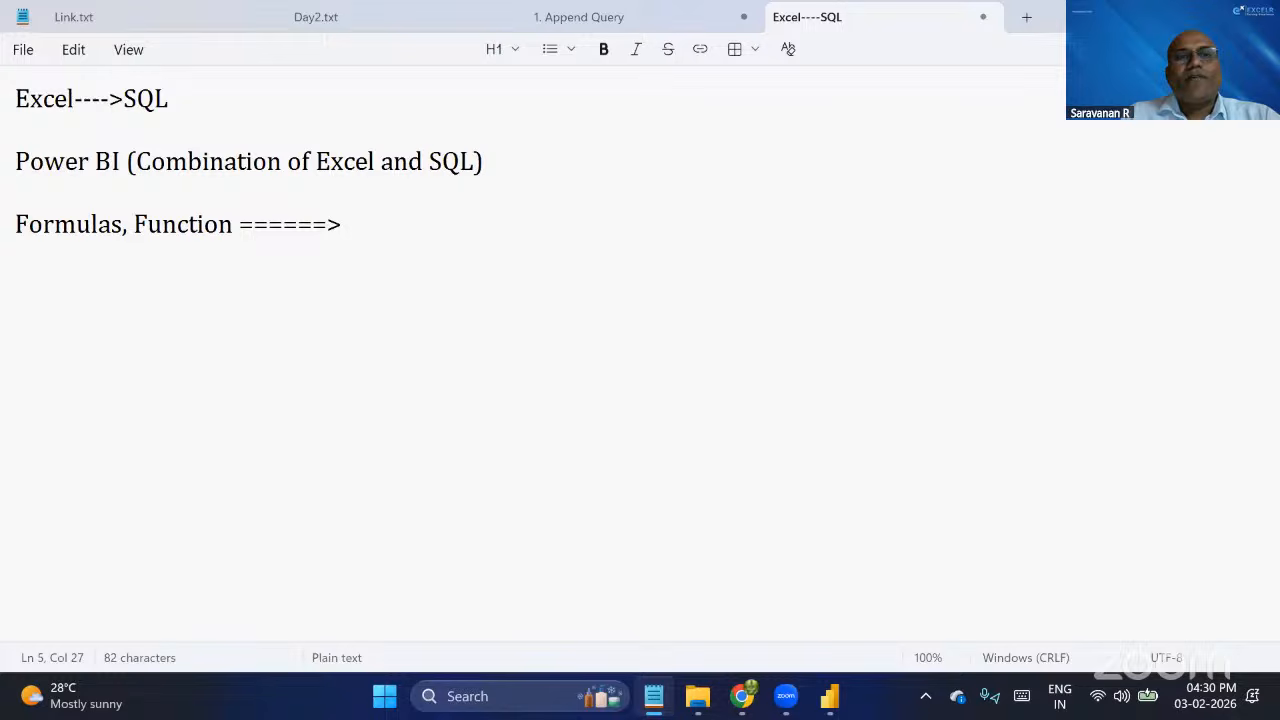
type("Power BI")
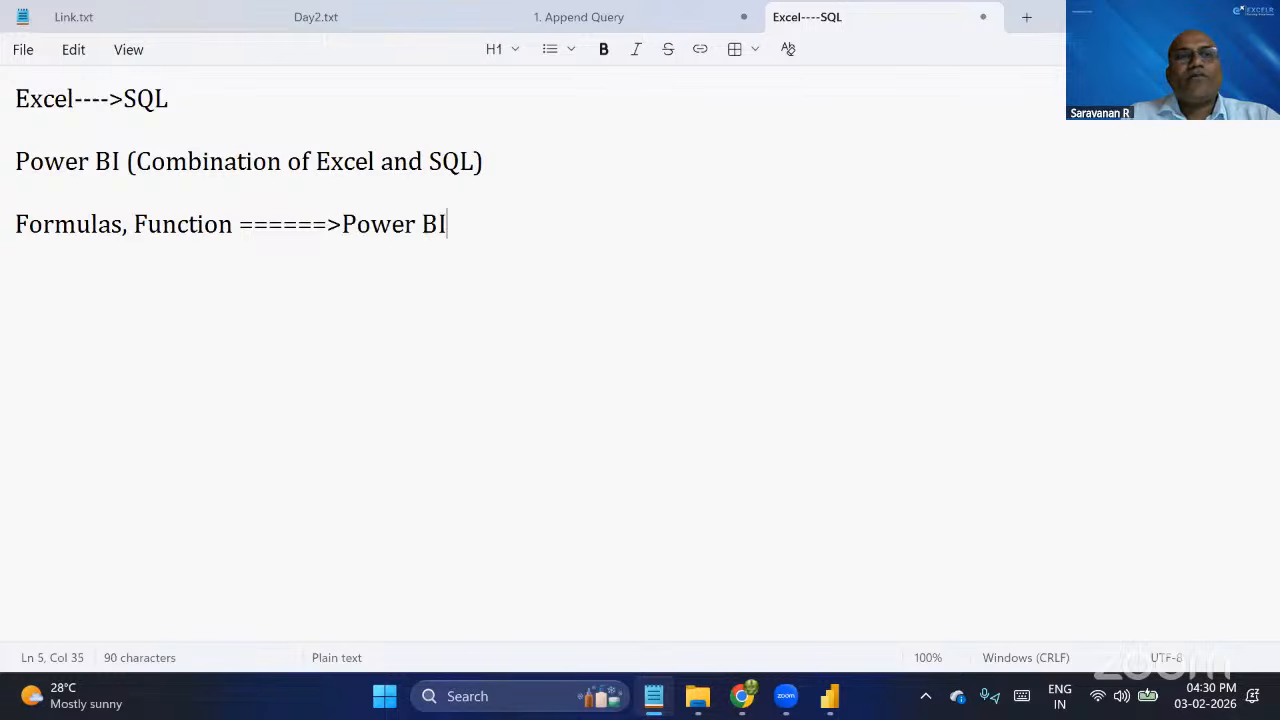
key("Return")
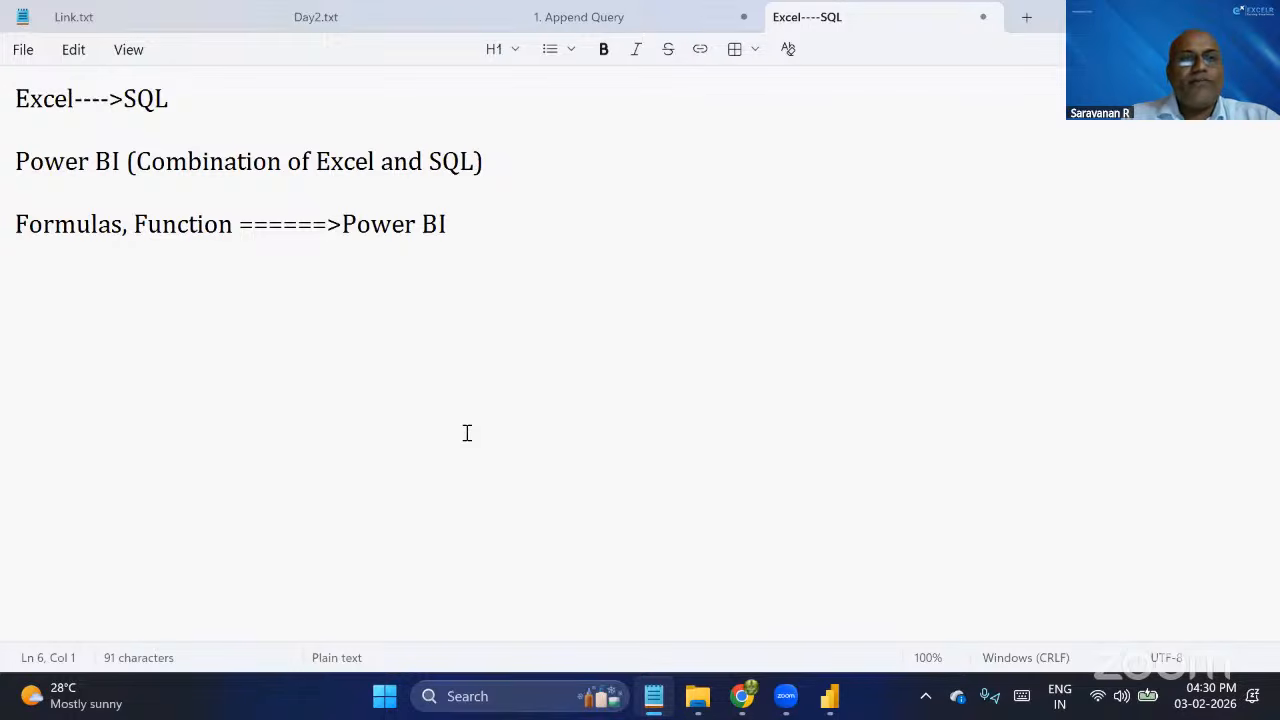
Add the line "Model ---Join Kinds----sql-======>Power BI" below the Formulas line.
type("Mode")
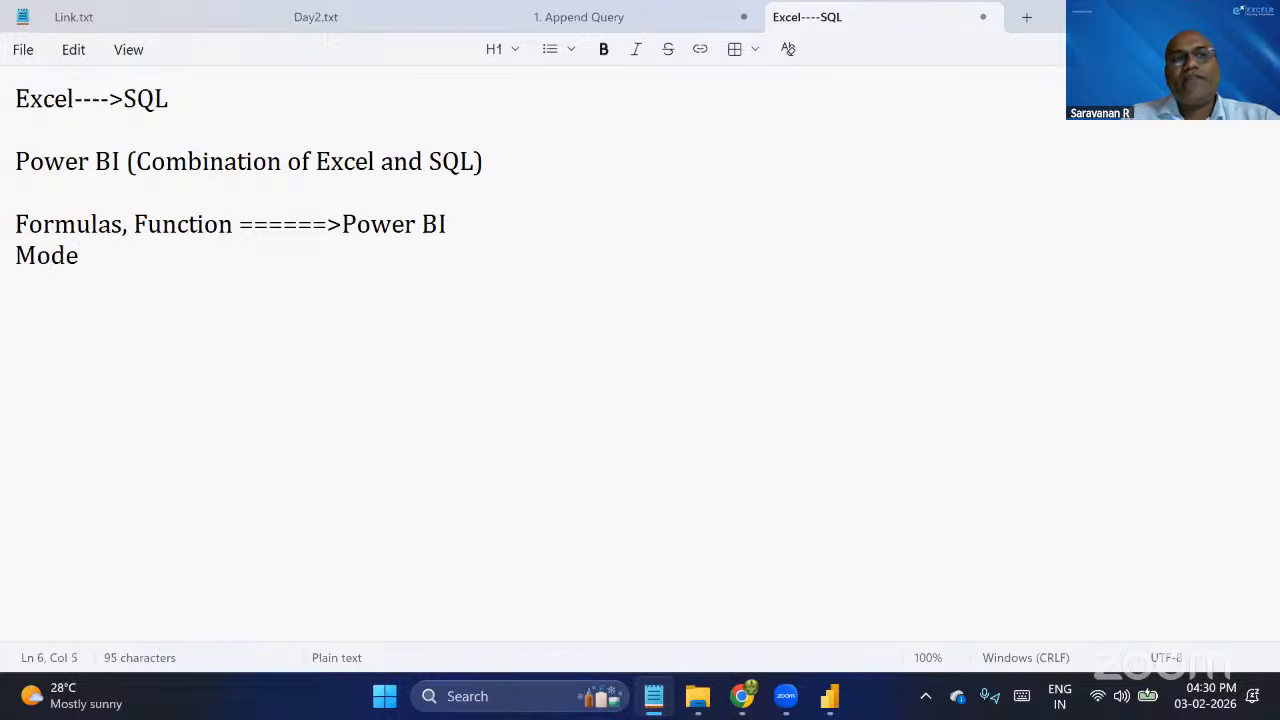
type("l ")
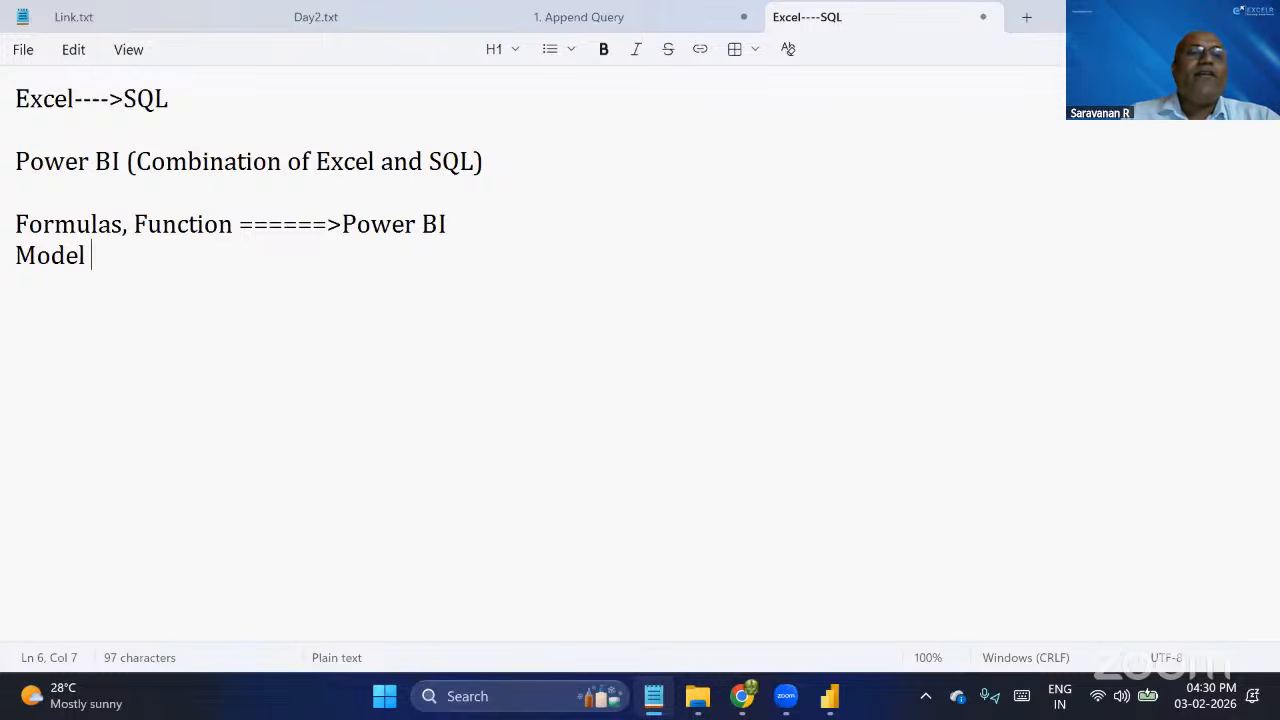
type("---L")
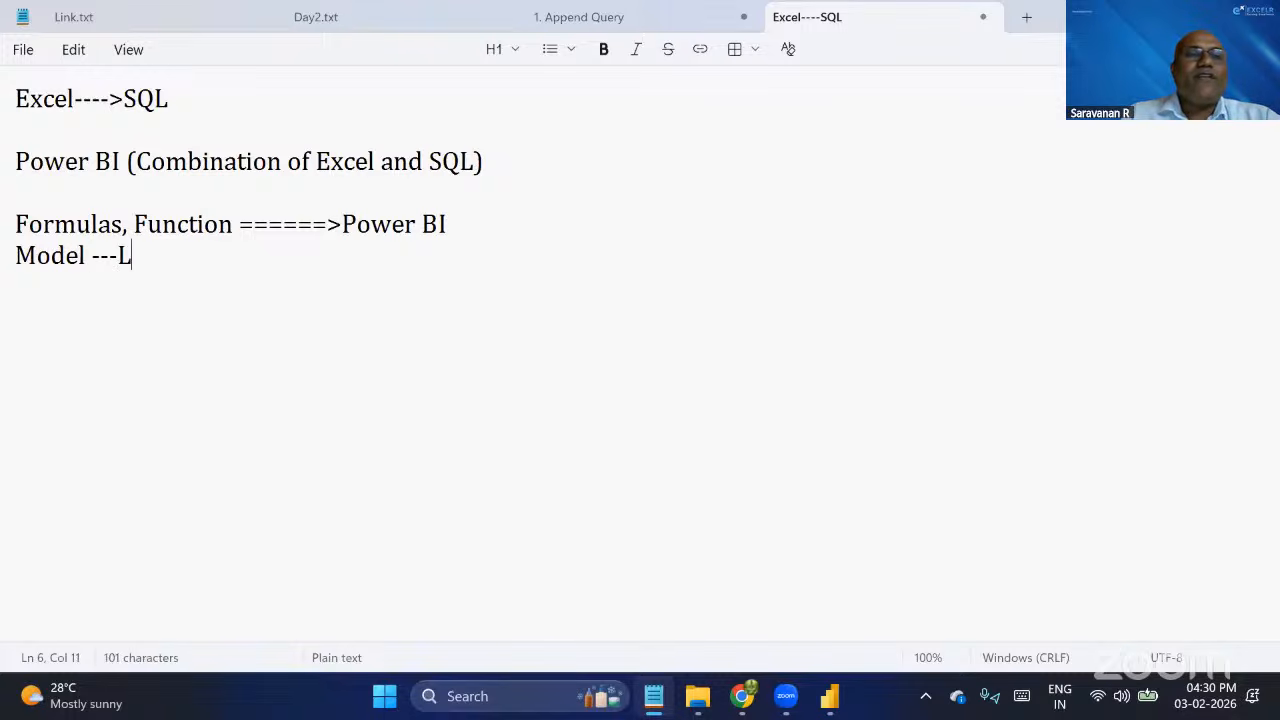
key("BackSpace")
type("Join K")
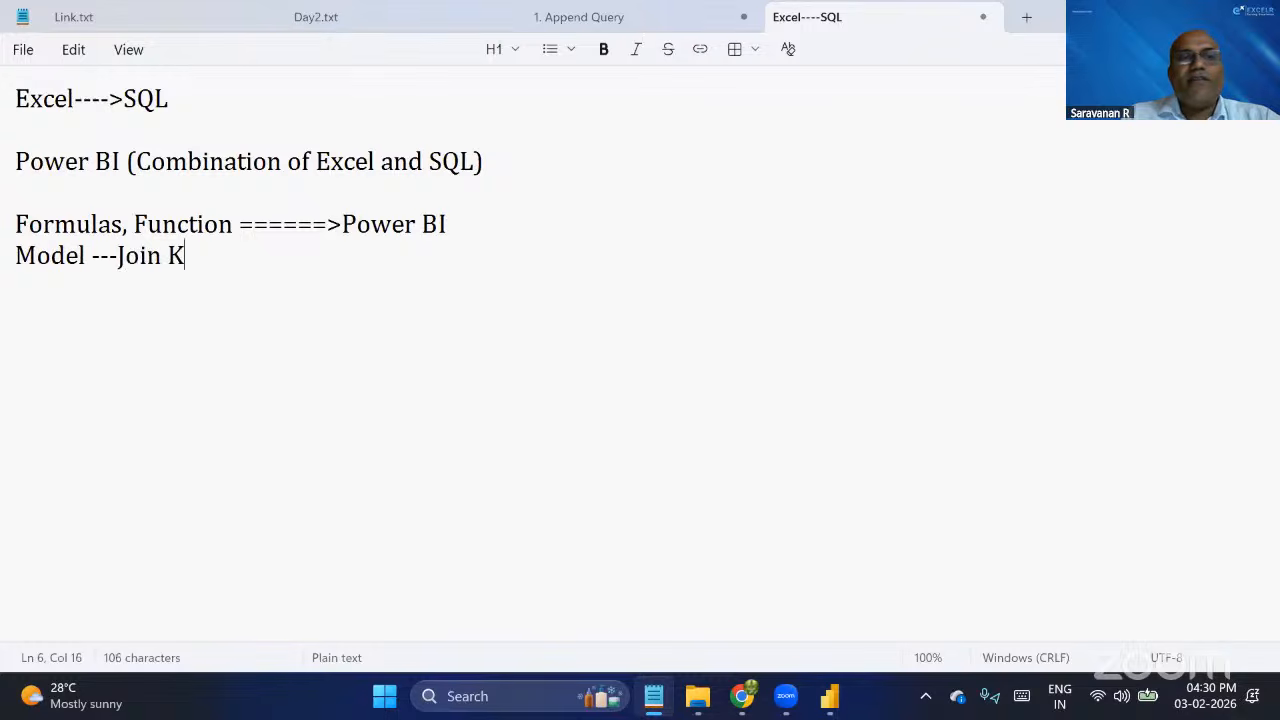
type("inds---")
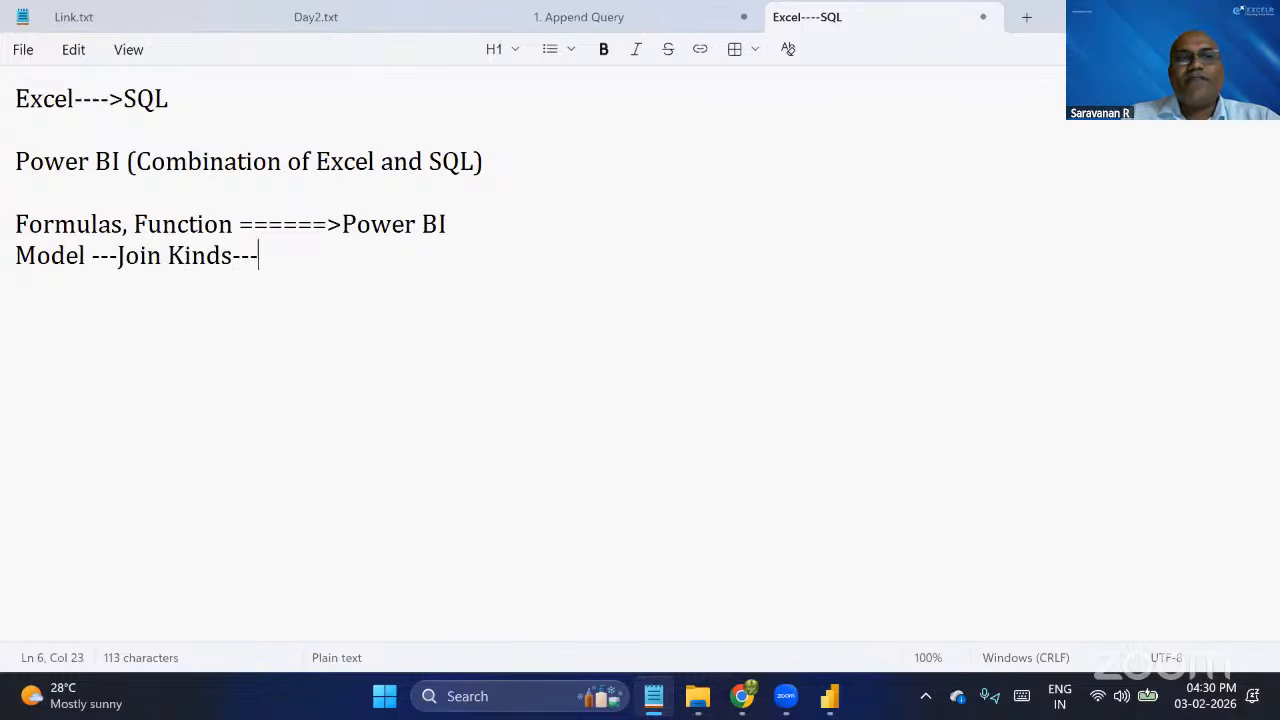
key("BackSpace")
key("BackSpace")
type("---sq")
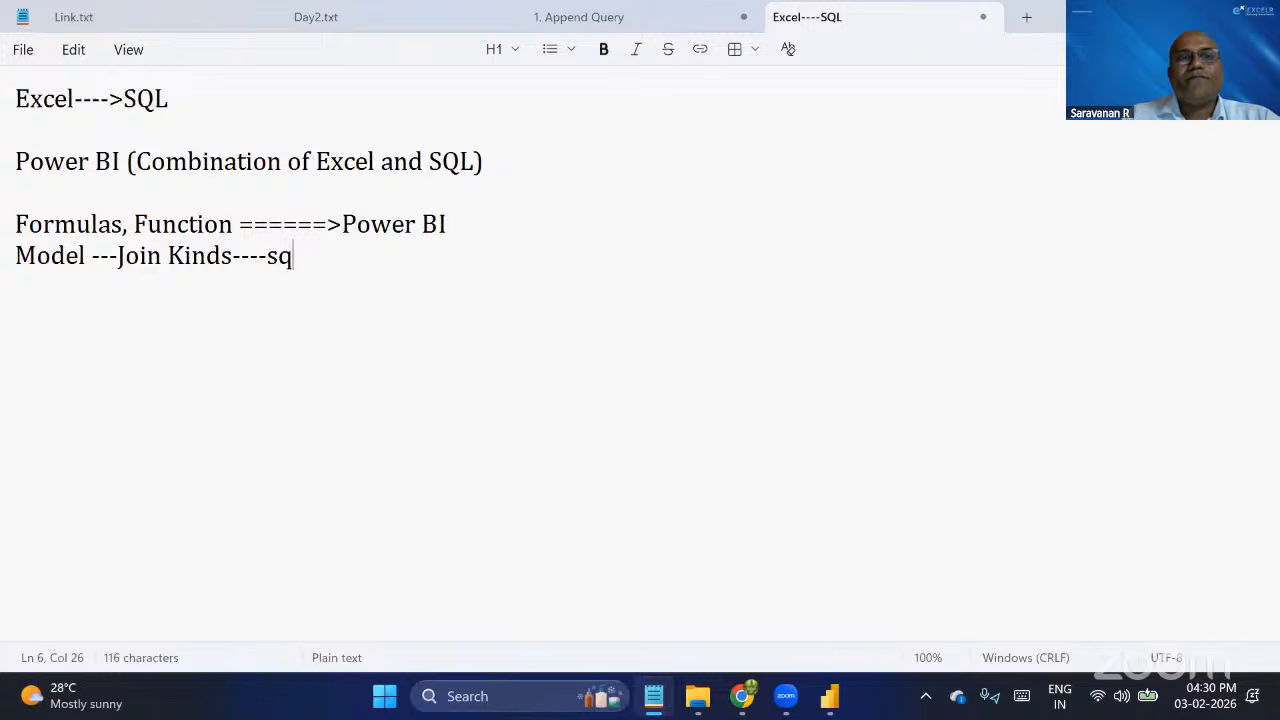
type("l----")
key("BackSpace")
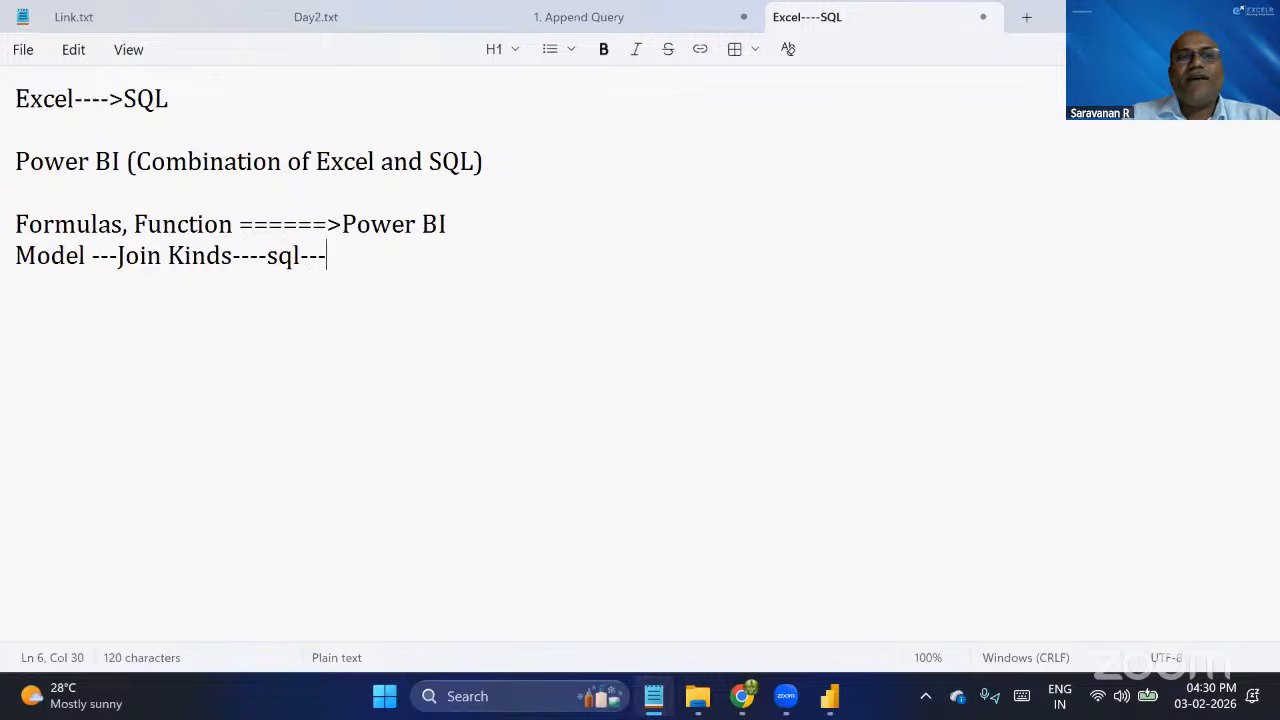
key("BackSpace")
key("BackSpace")
type("======>")
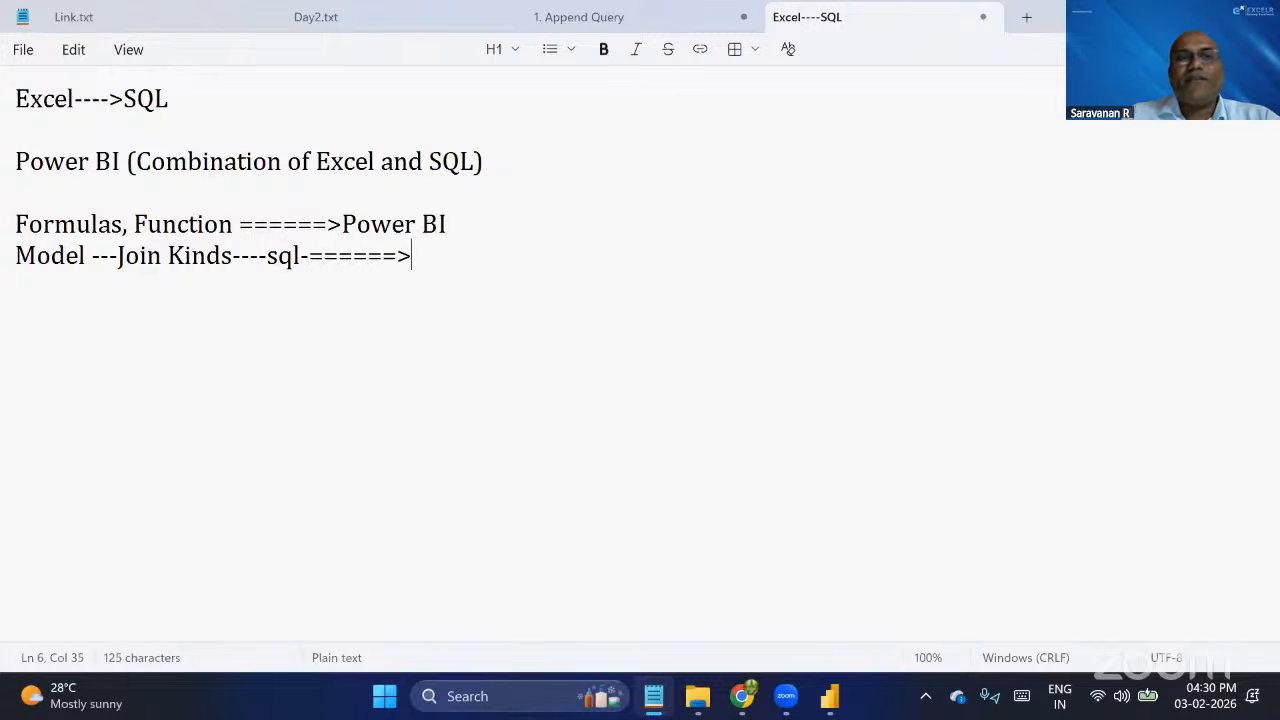
type("Power BI")
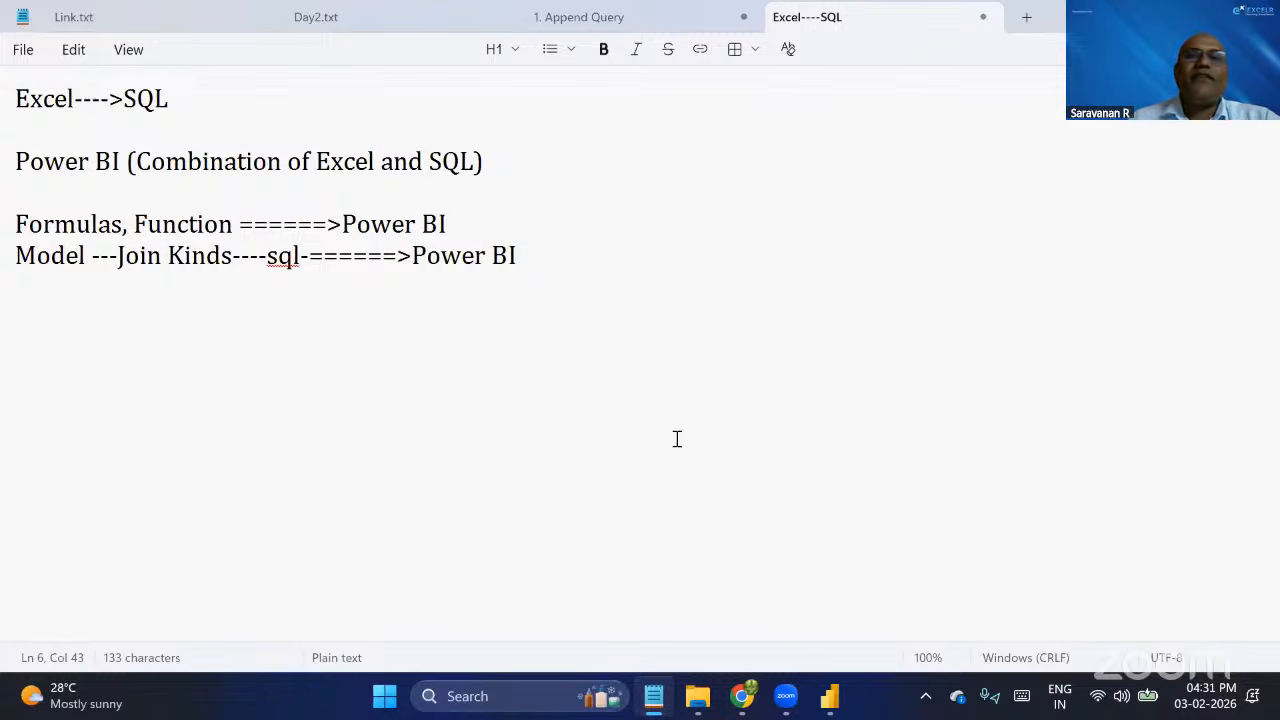
Switch from the note to the Day2 report window in Power BI Desktop.
key("alt+Tab")
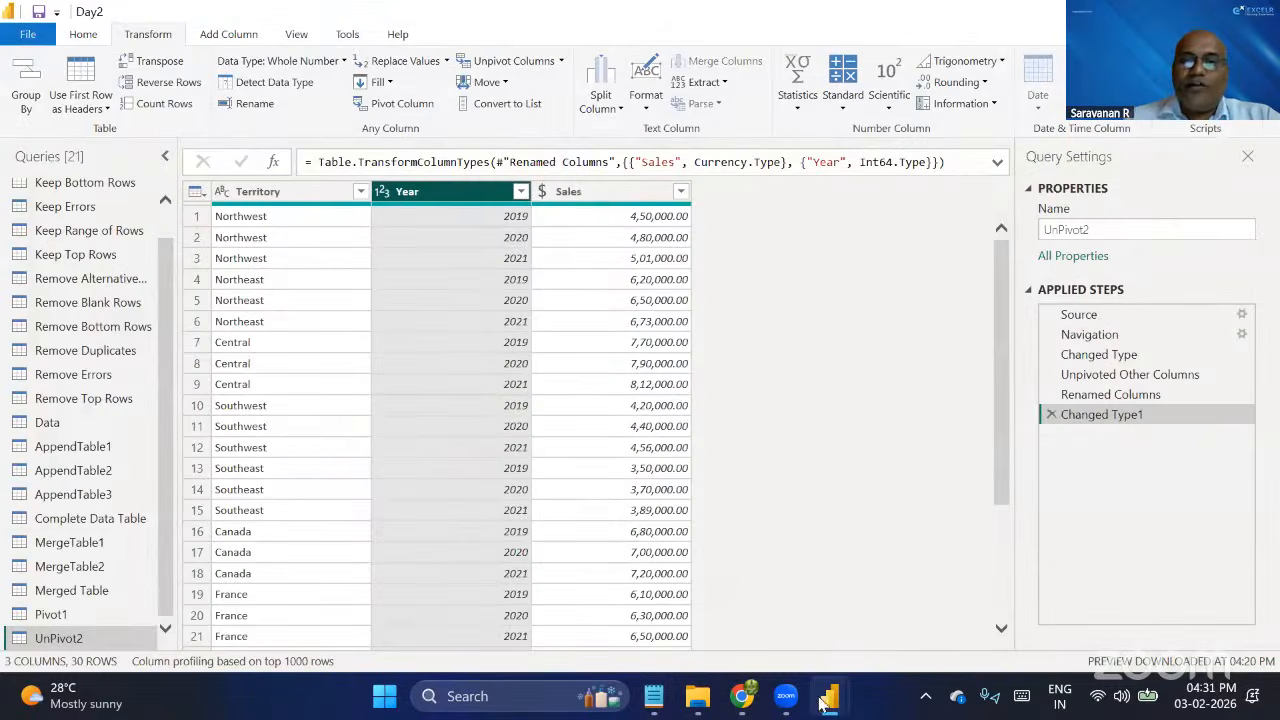
mouse_move(829, 696)
left_click(726, 557)
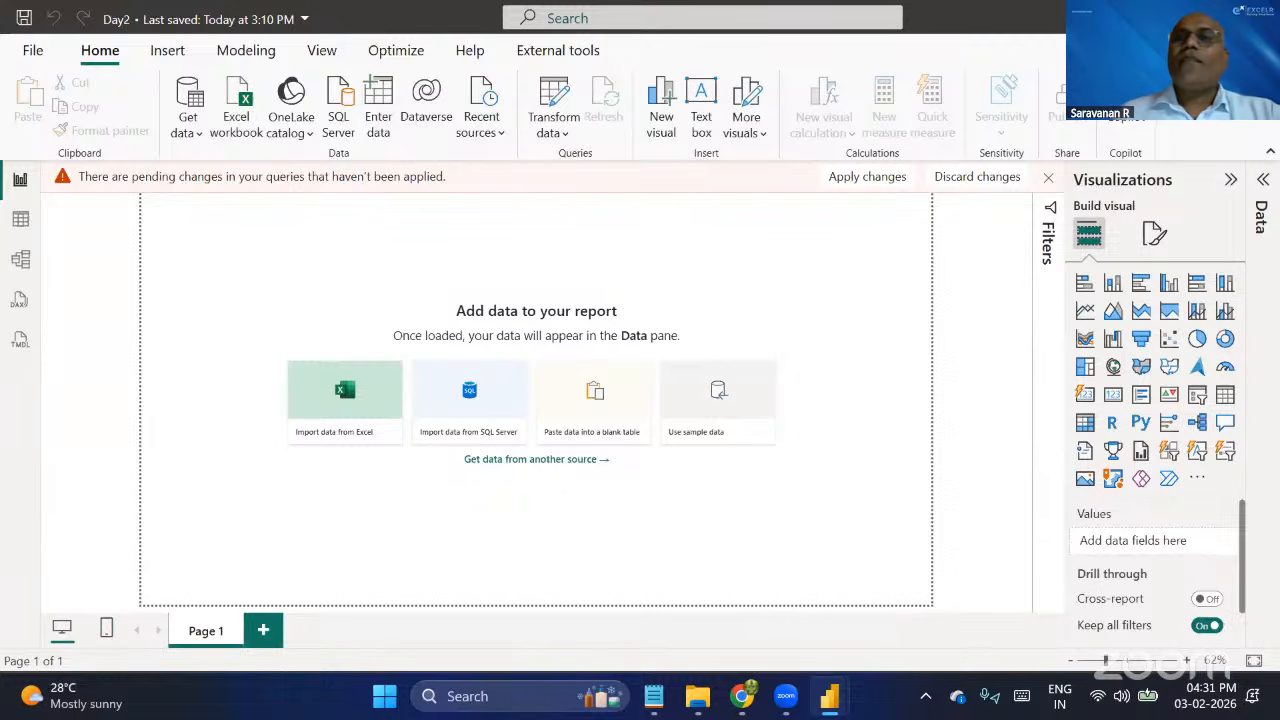
key("alt+Tab")
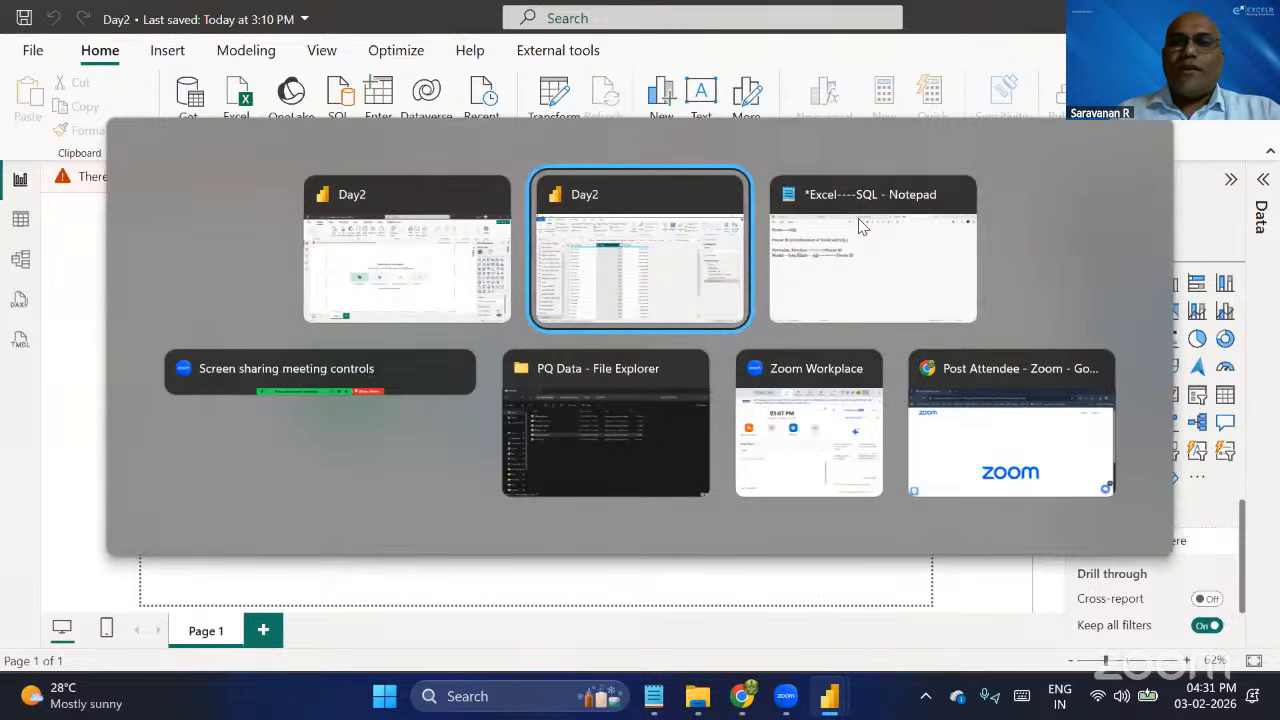
key("alt+Tab")
key("alt+Tab")
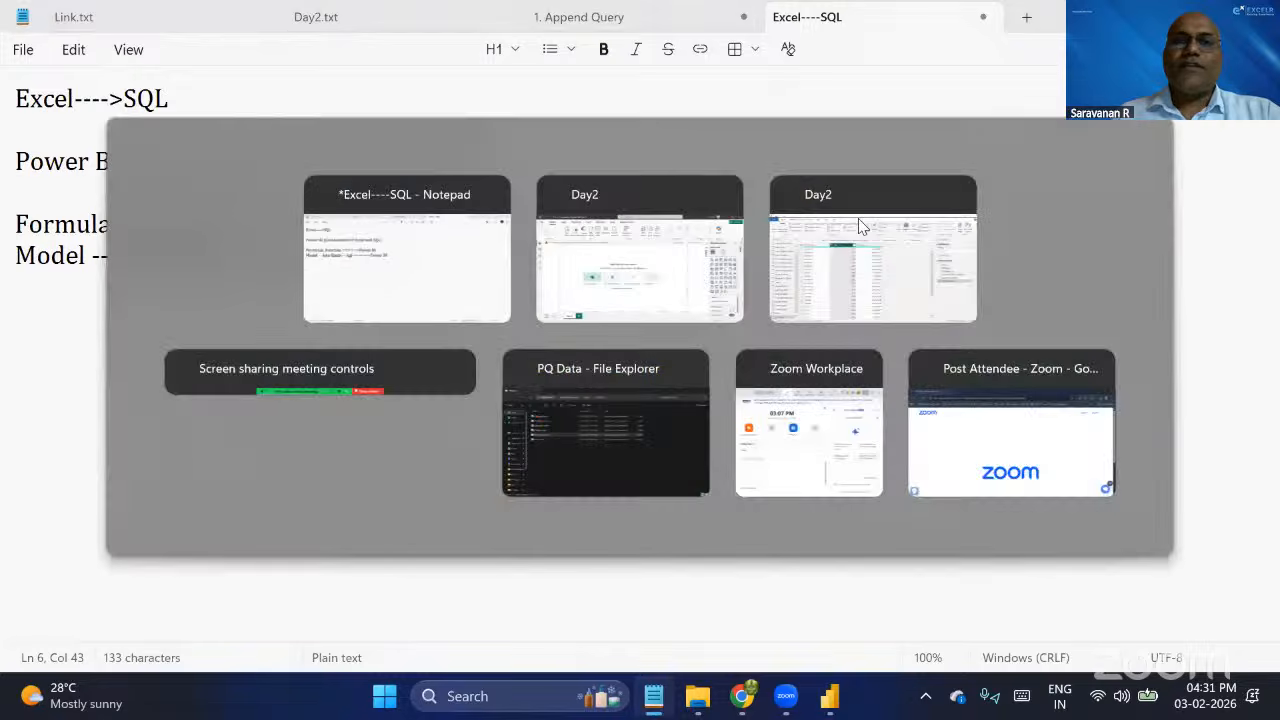
key("alt+Tab")
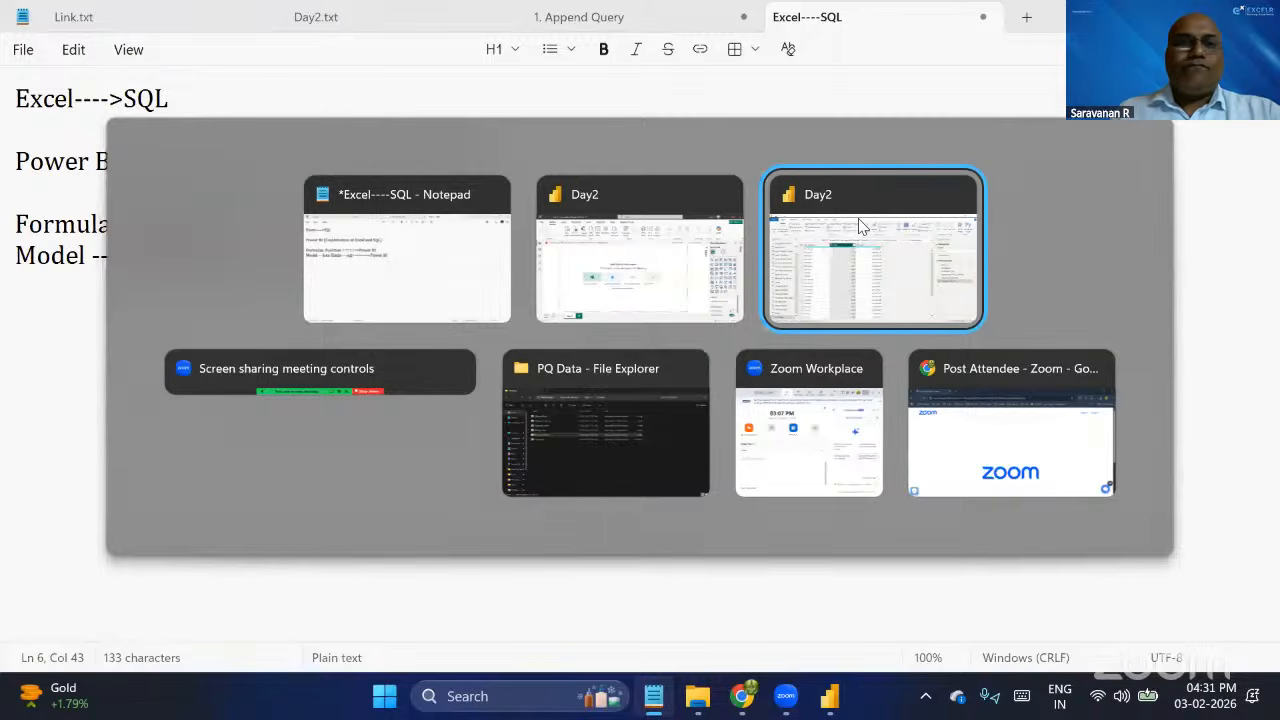
key("alt+shift+Tab")
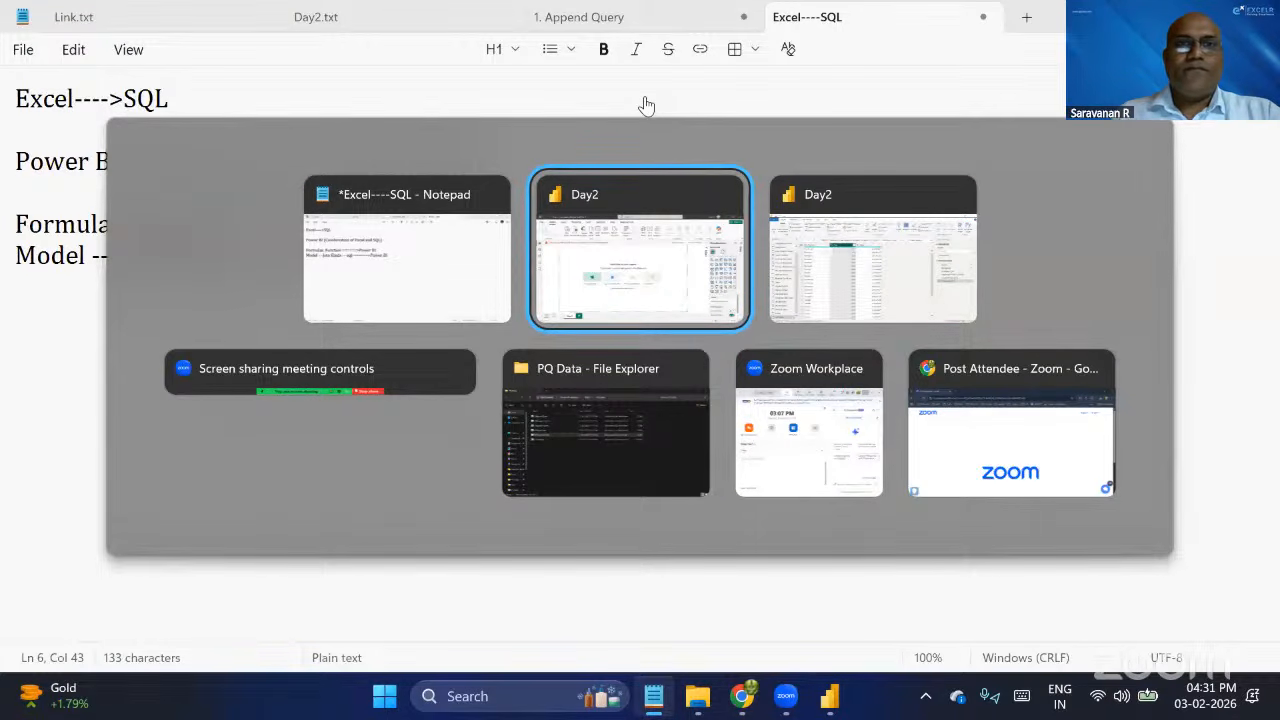
left_click(646, 224)
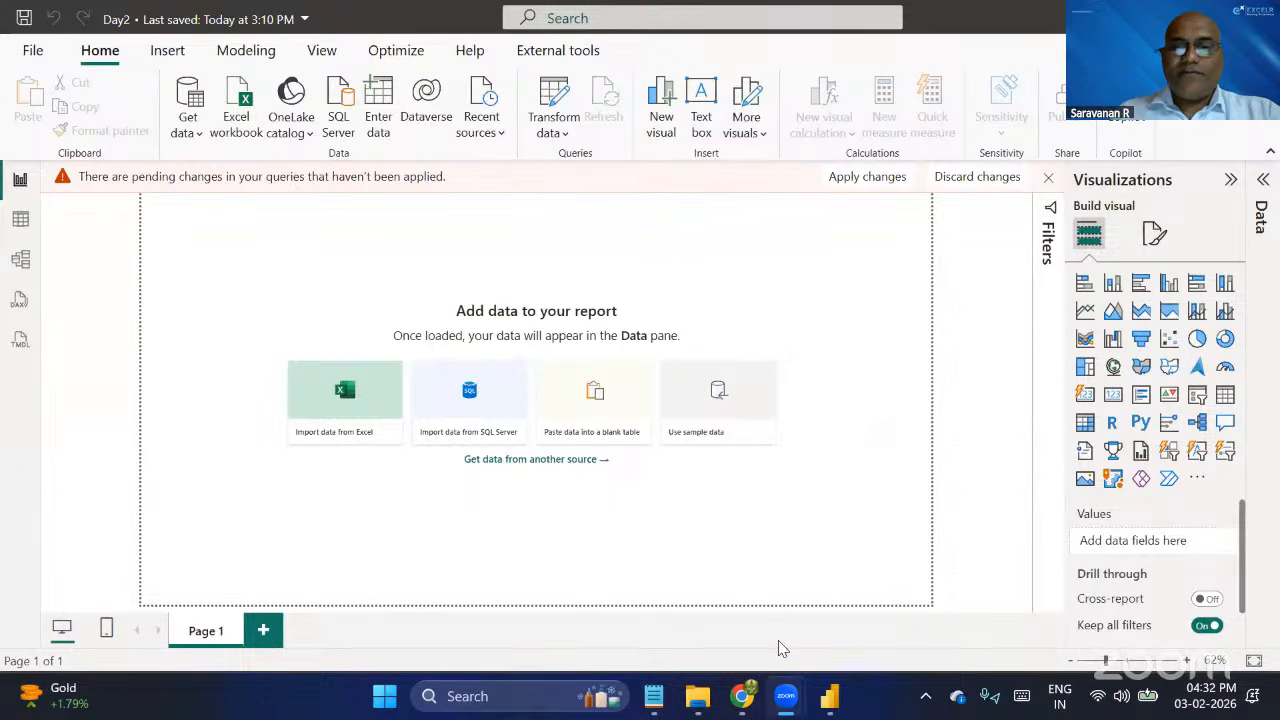
left_click(653, 696)
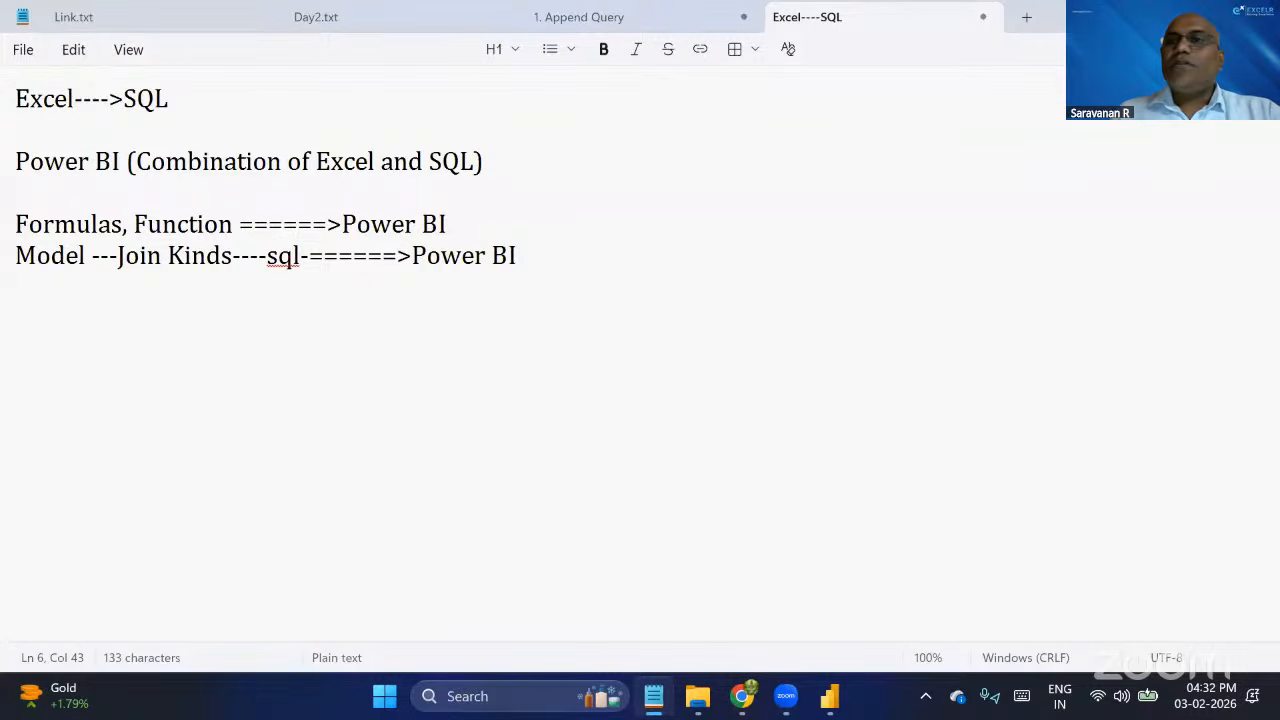
left_click(1163, 16)
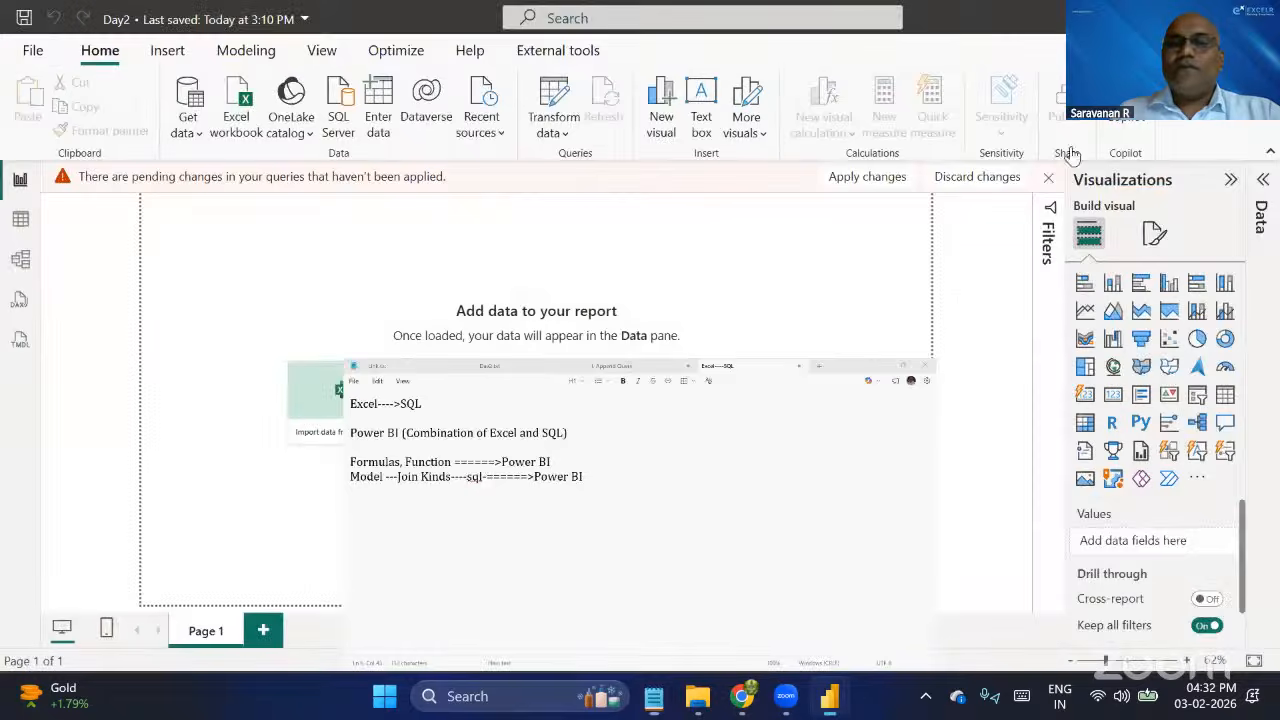
Locate the 6.Group By workbook in the PQ Data folder and switch to the Day2 Power Query Editor window.
left_click(698, 696)
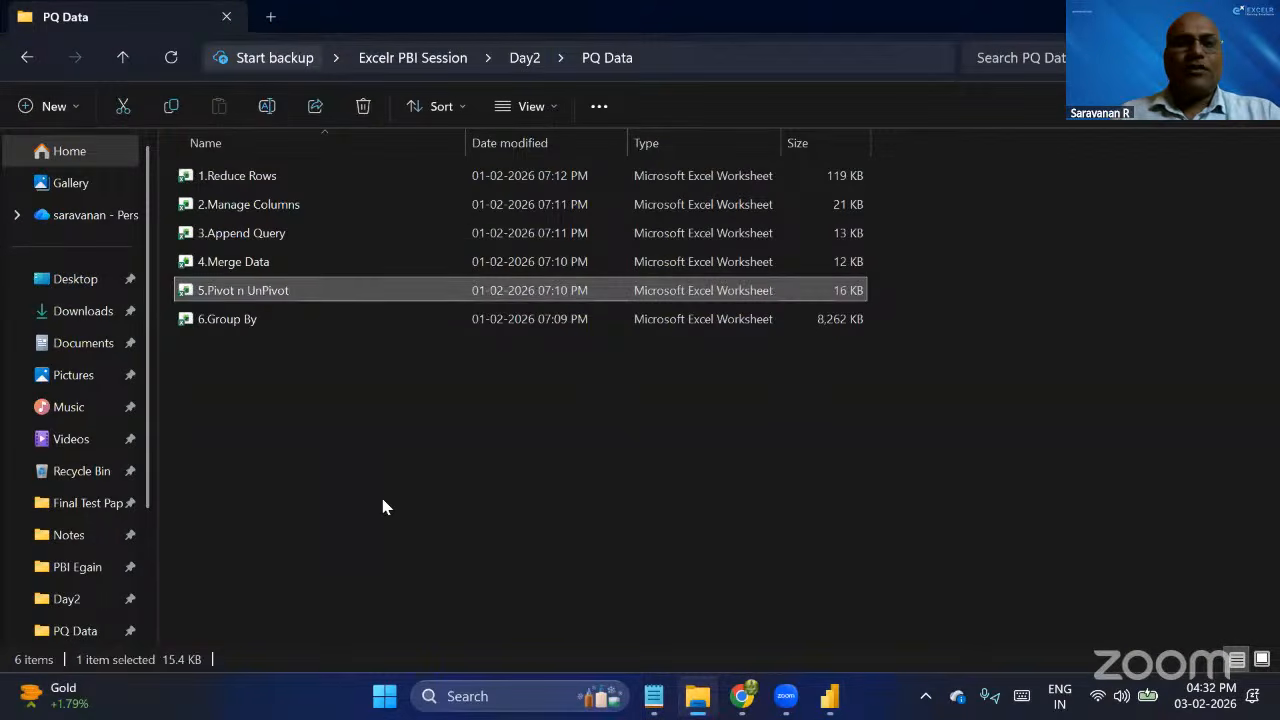
left_click(241, 320)
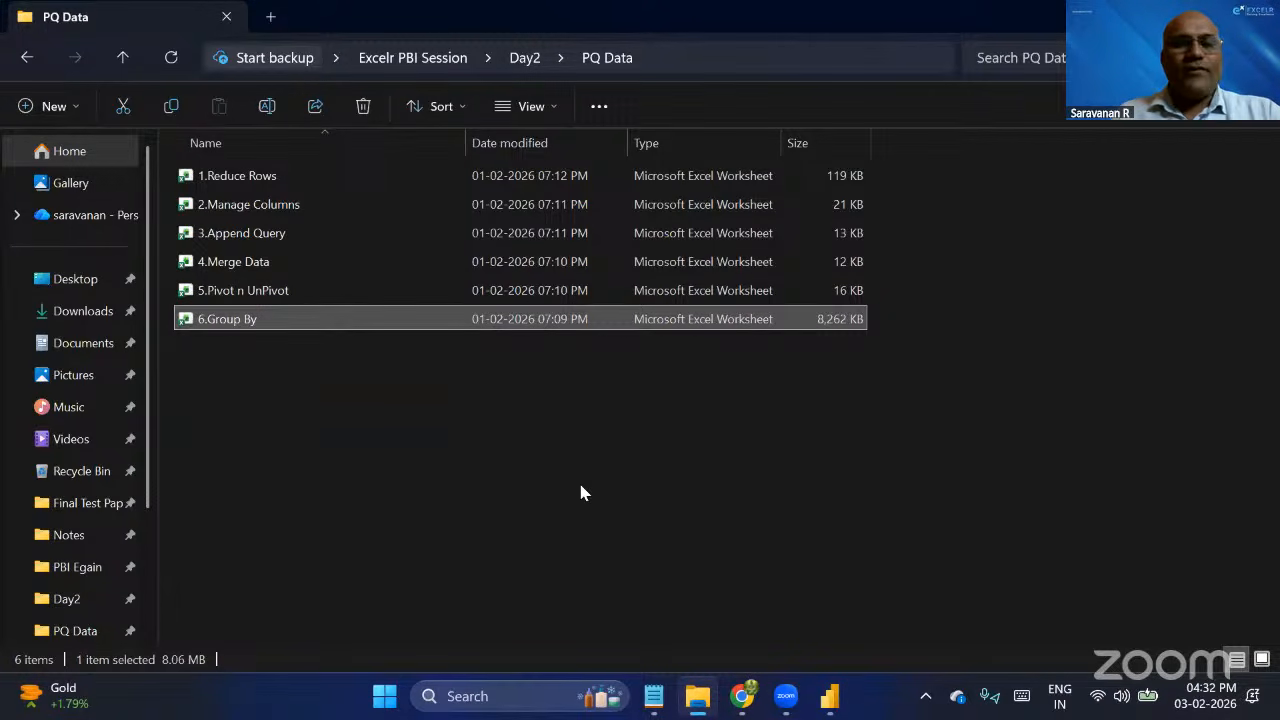
key("alt+Tab")
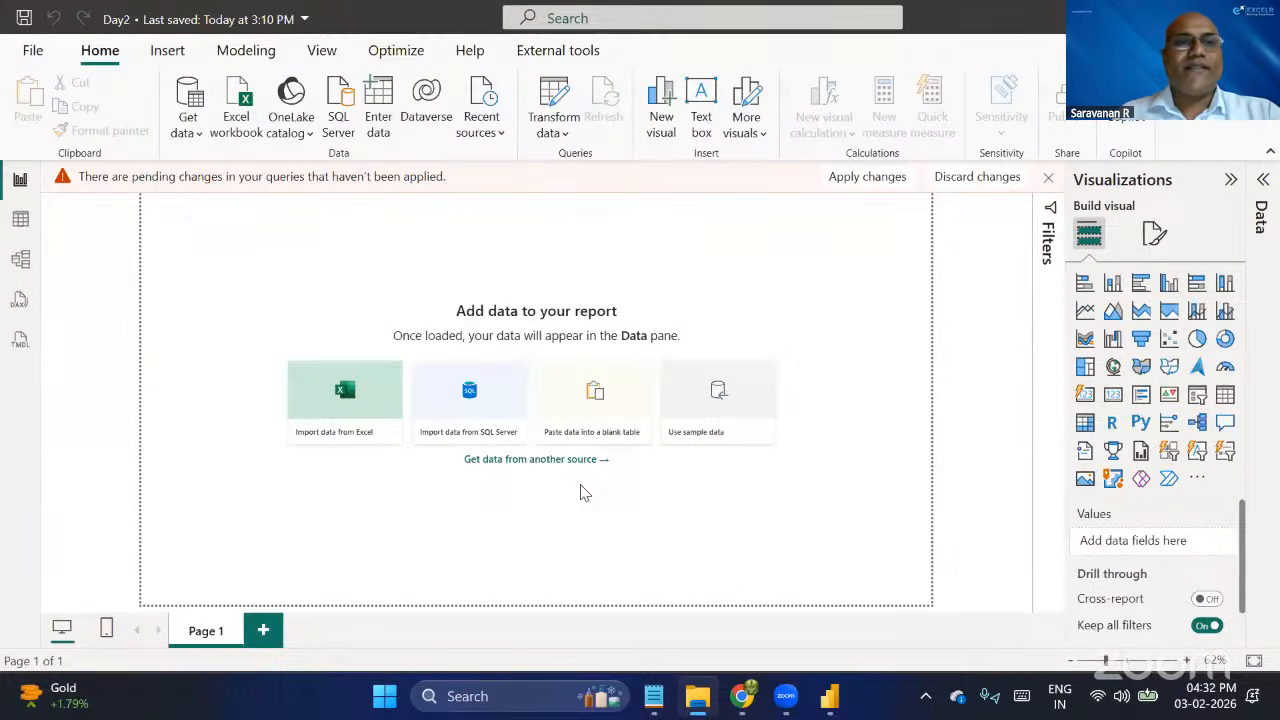
key("alt+Tab")
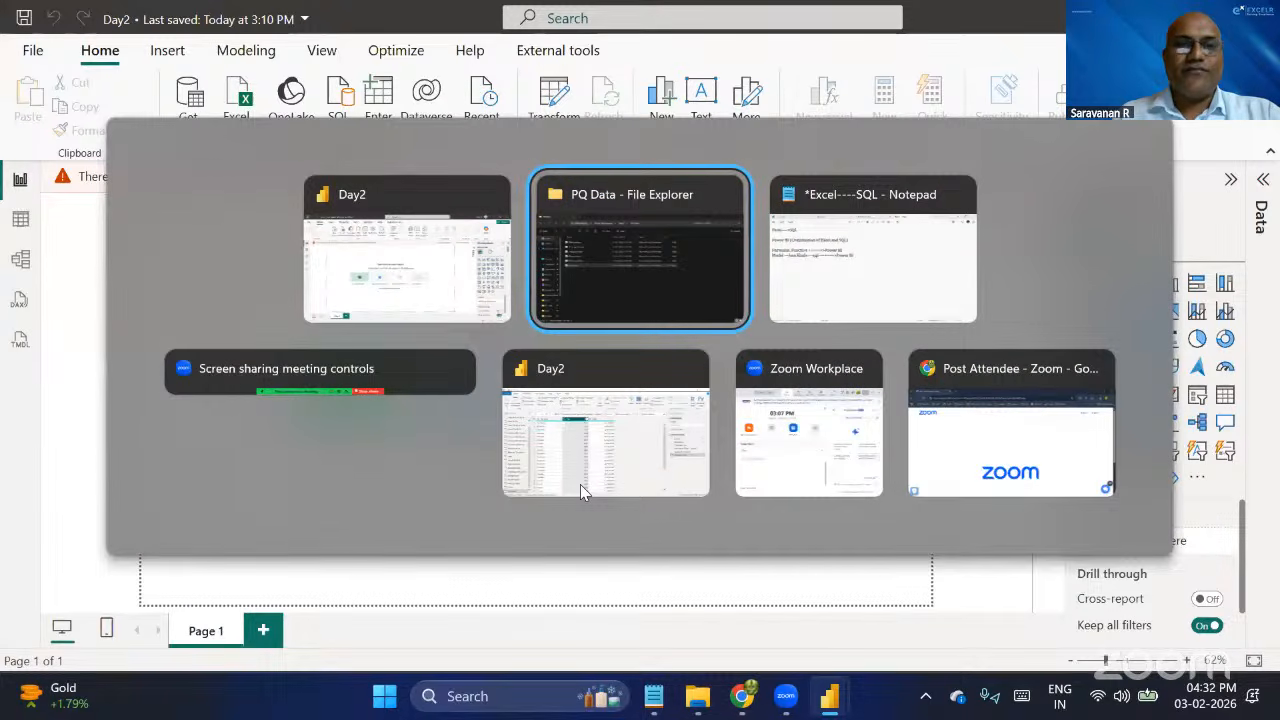
key("alt+Tab")
key("alt+Tab")
key("alt+Tab")
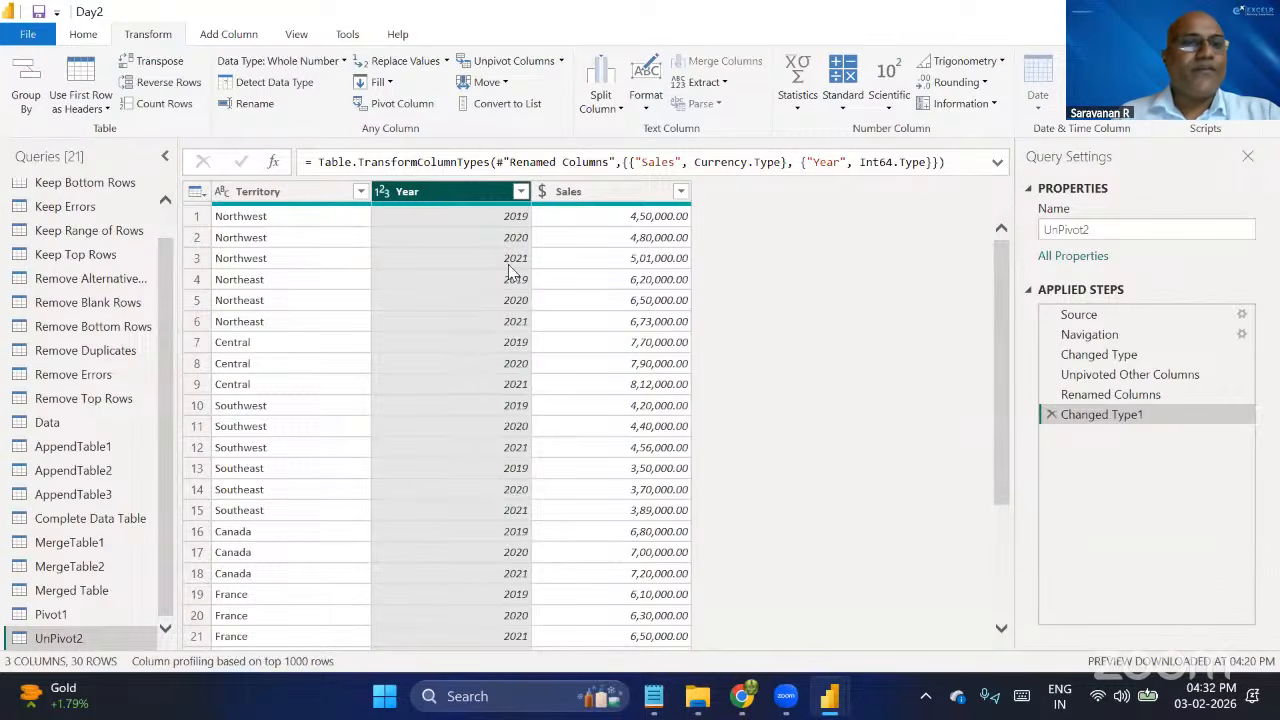
Import the Data table from the 6.Group By Excel workbook as a new query.
left_click(85, 34)
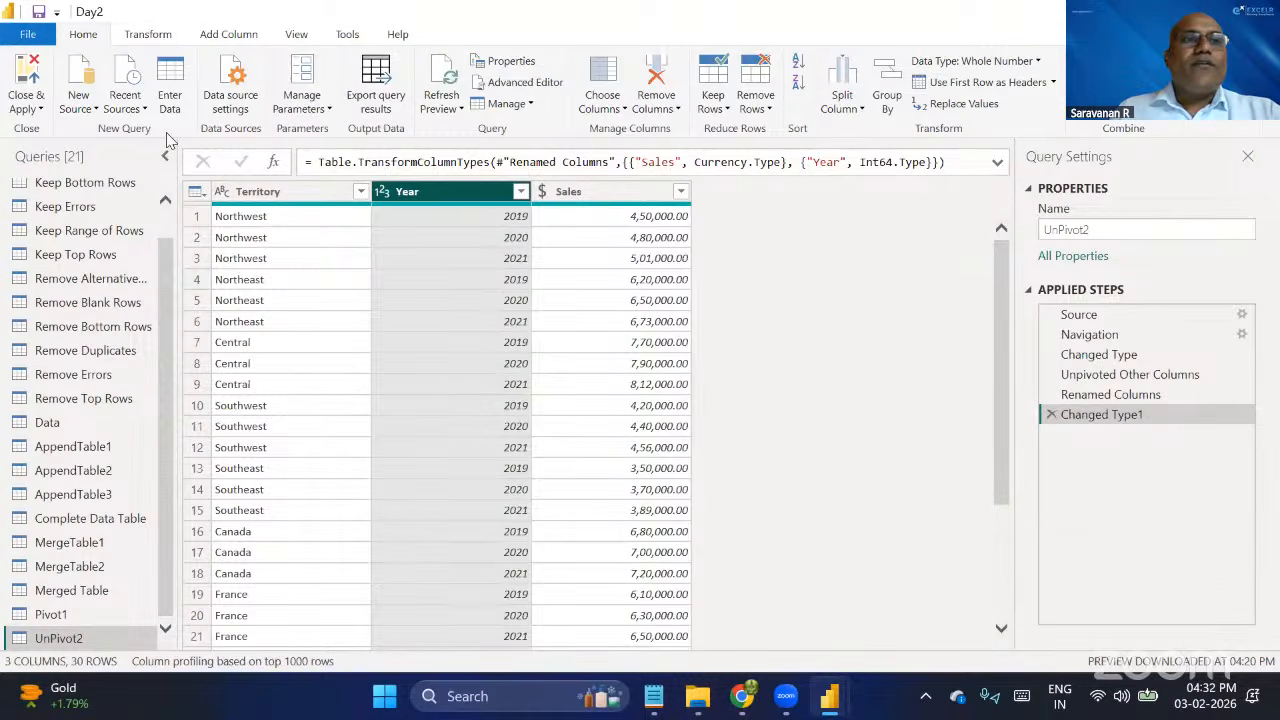
left_click(92, 112)
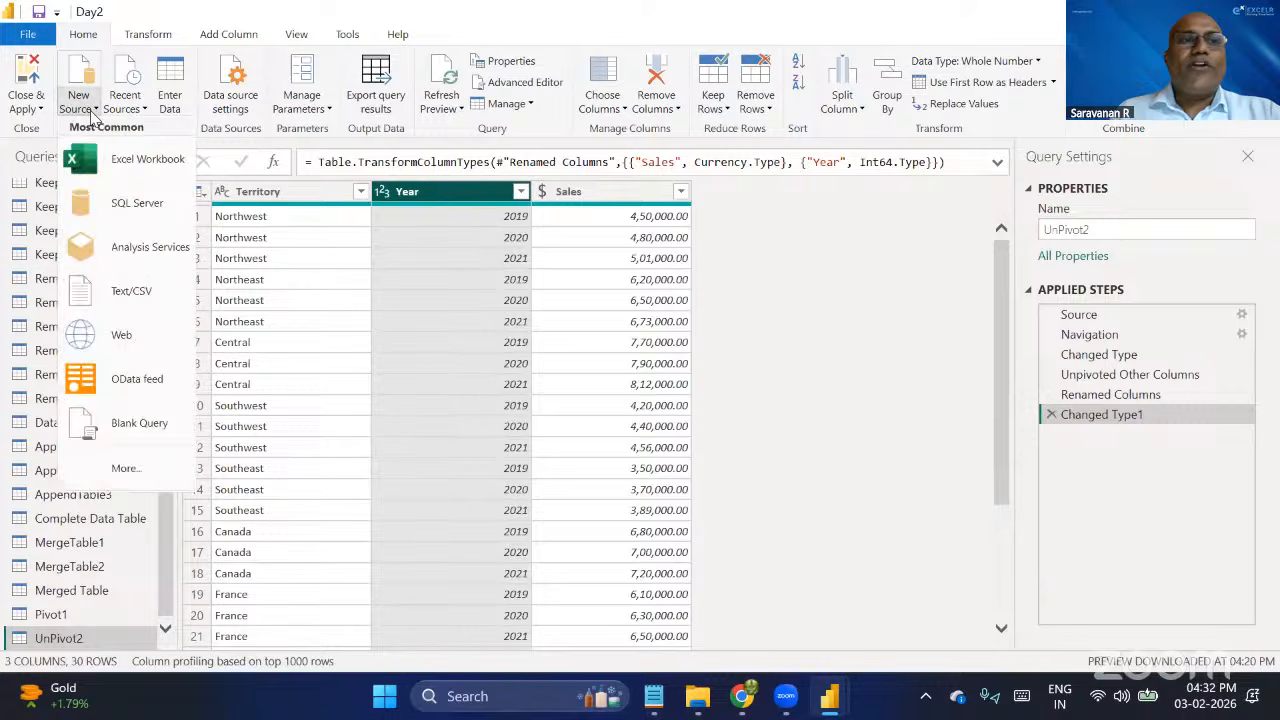
left_click(130, 166)
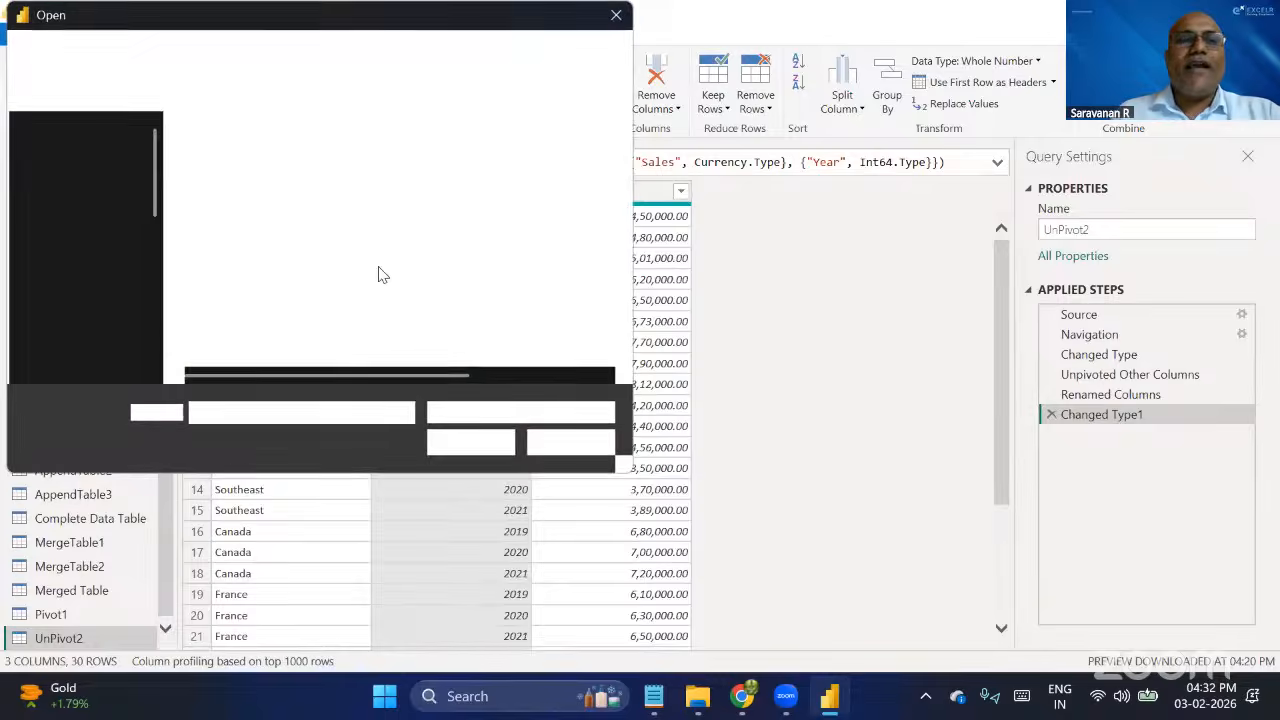
left_click(264, 308)
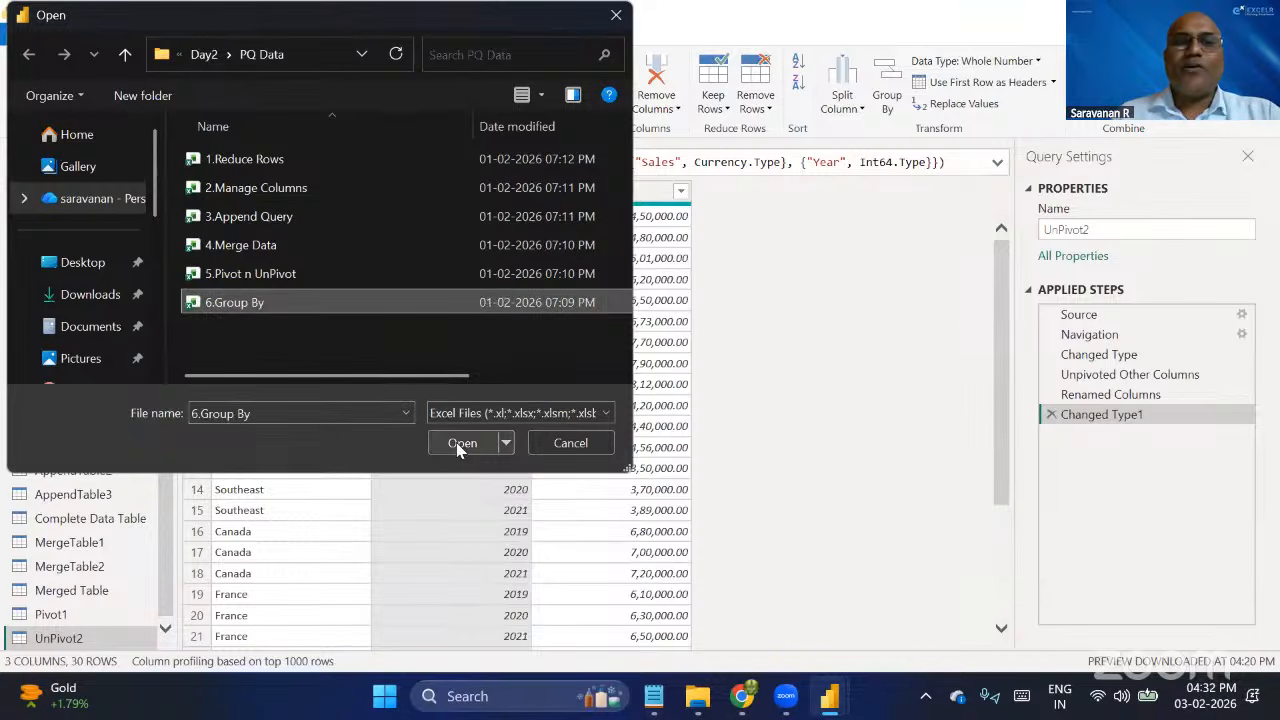
key("Return")
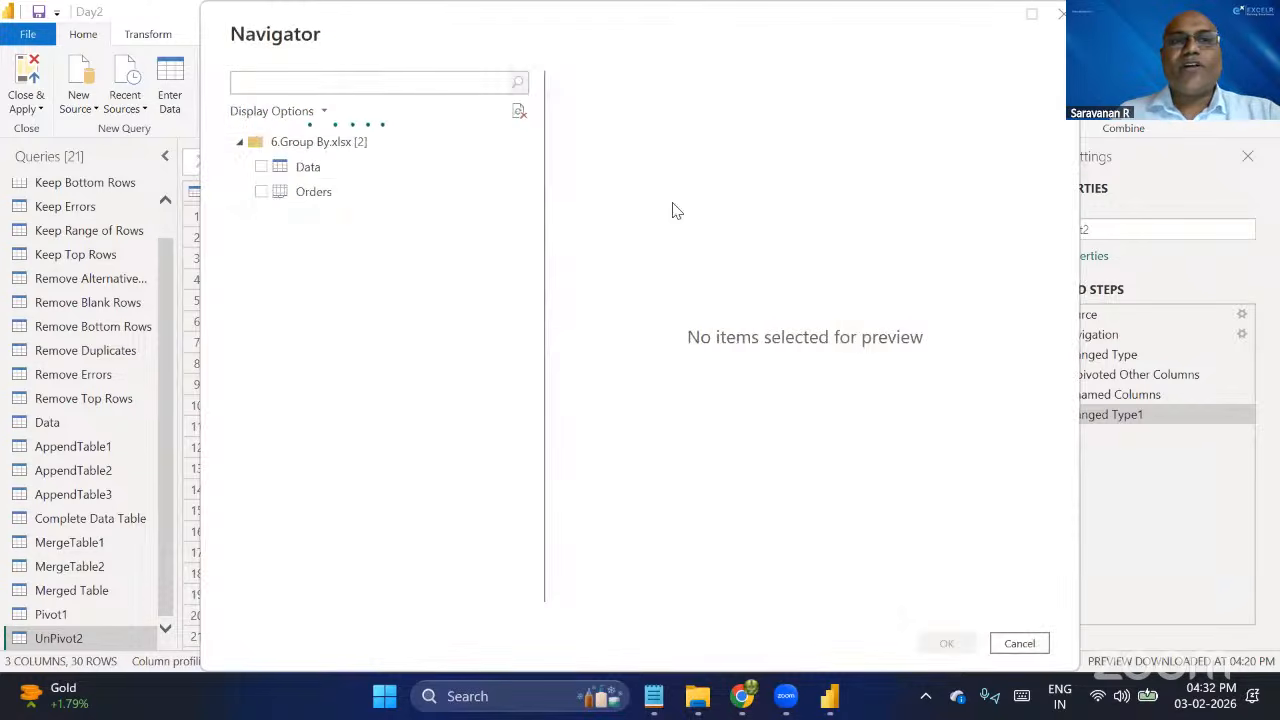
left_click(260, 168)
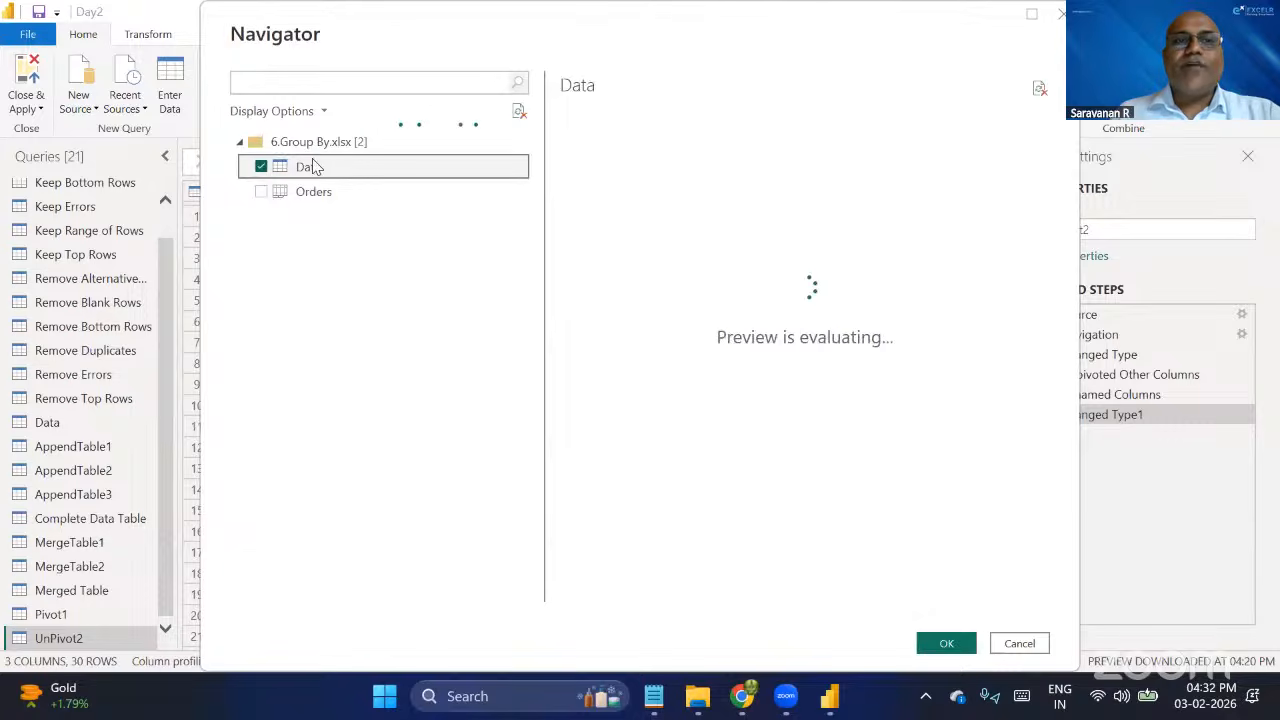
left_click(948, 643)
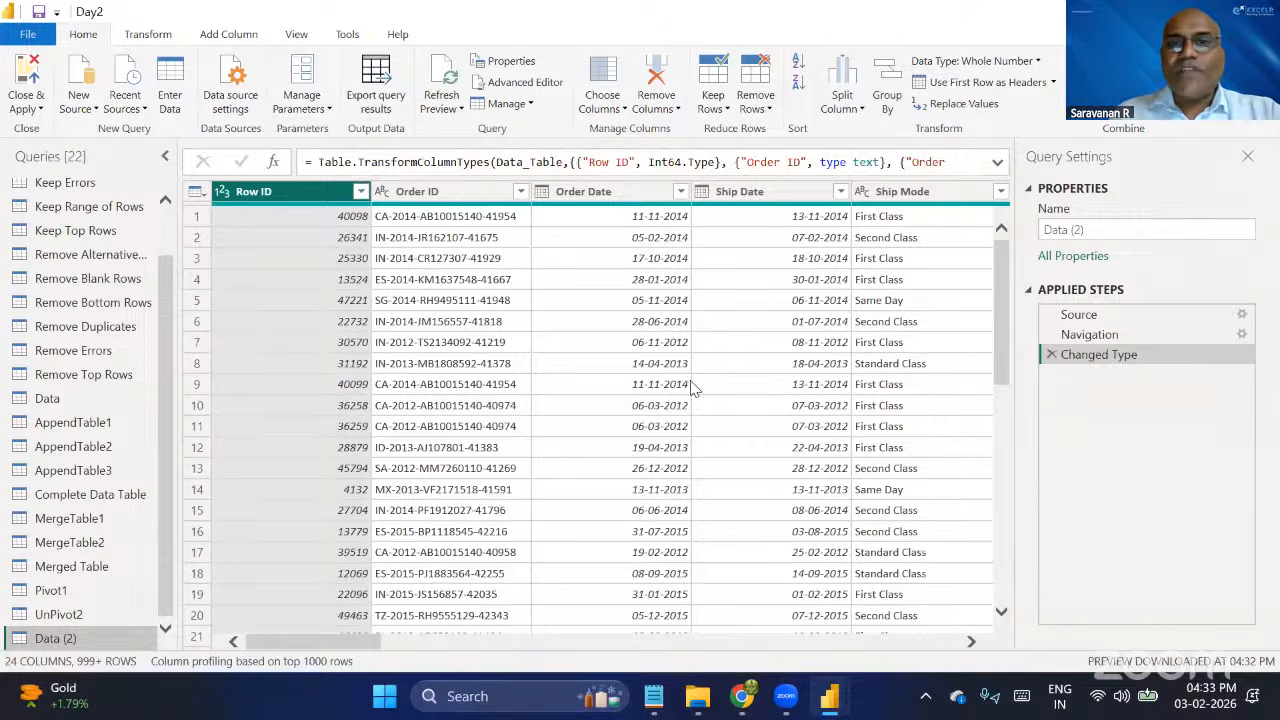
Examine the columns of the imported Data (2) table, from the order details through to the product names.
scroll(655, 290, "right", 2)
scroll(655, 290, "right", 1)
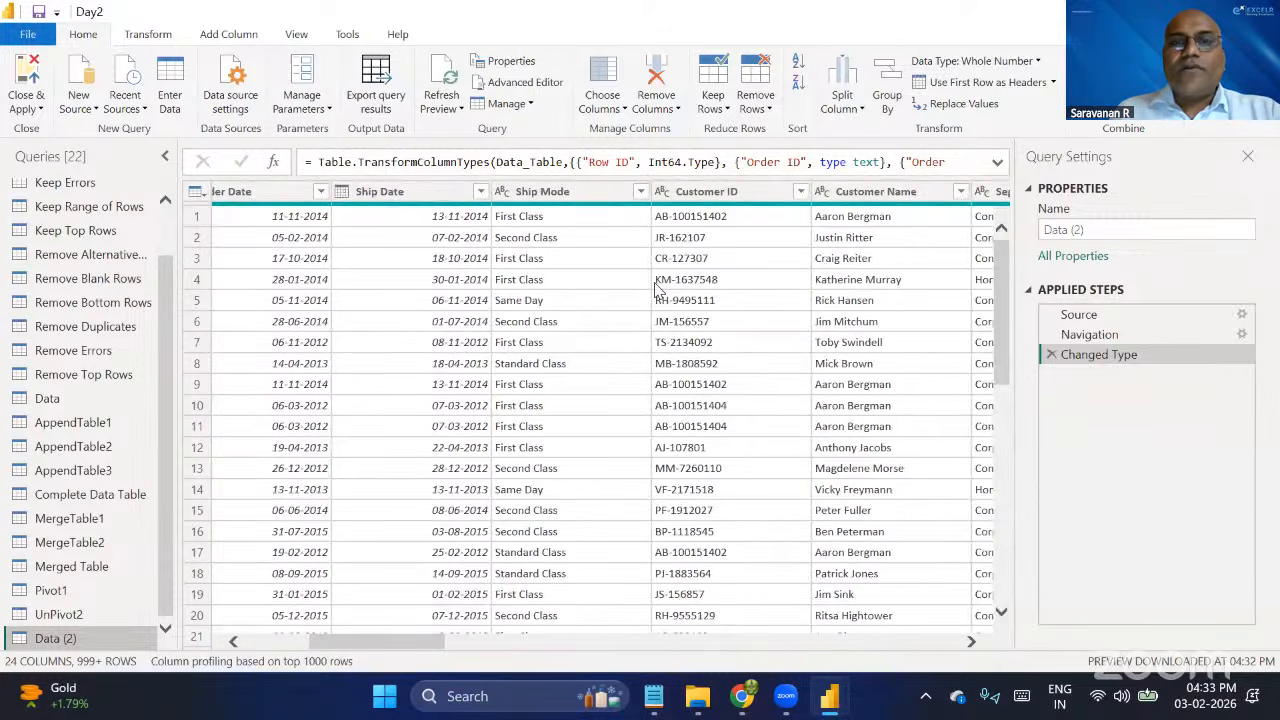
scroll(655, 290, "right", 3)
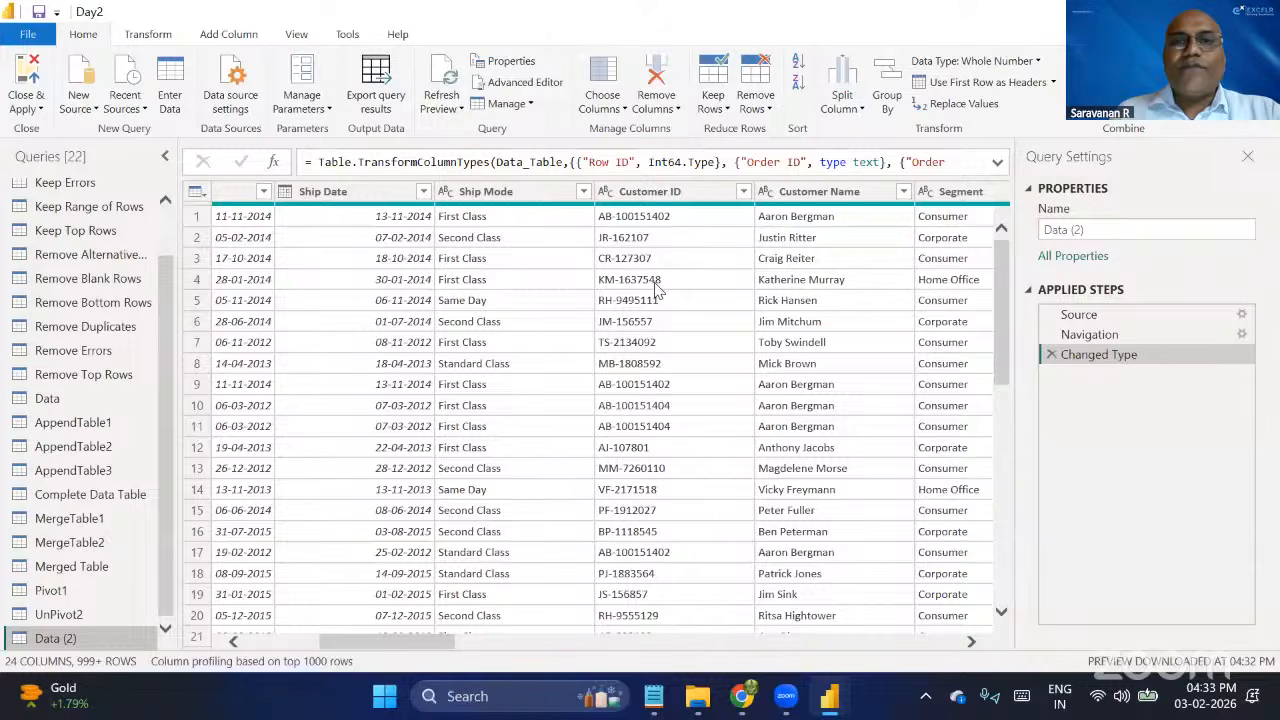
scroll(655, 290, "right", 3)
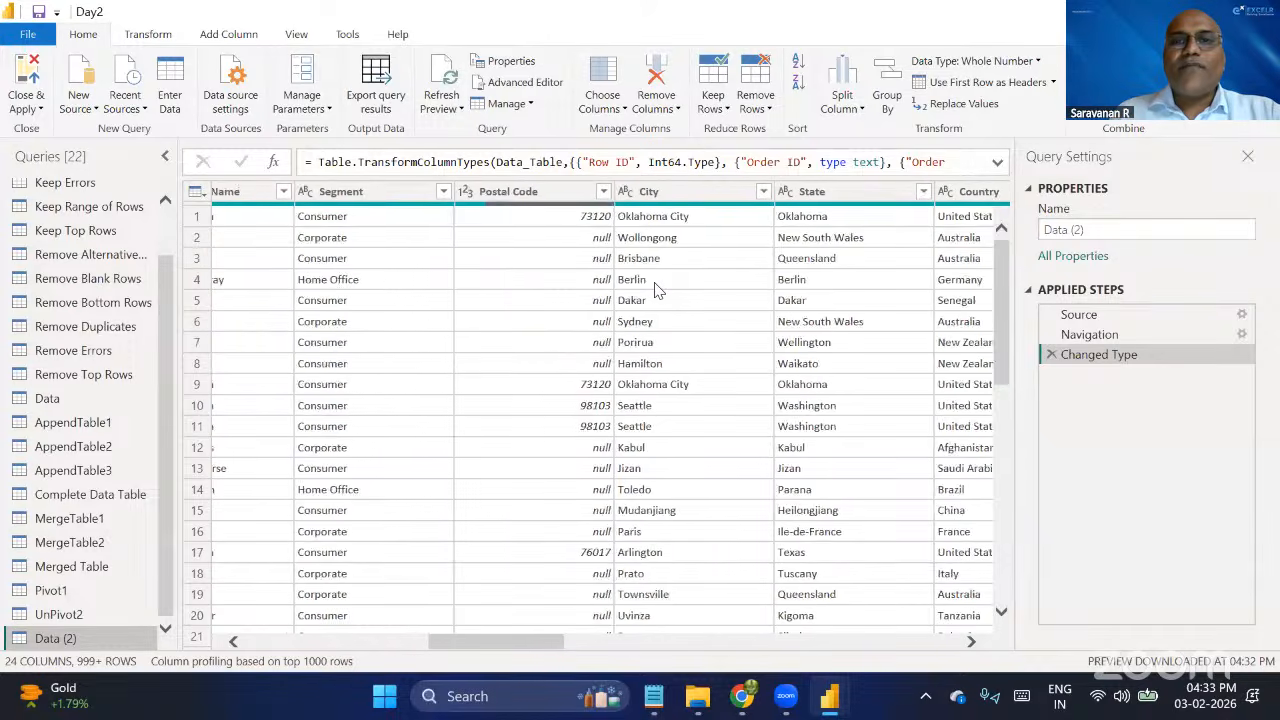
scroll(655, 290, "right", 5)
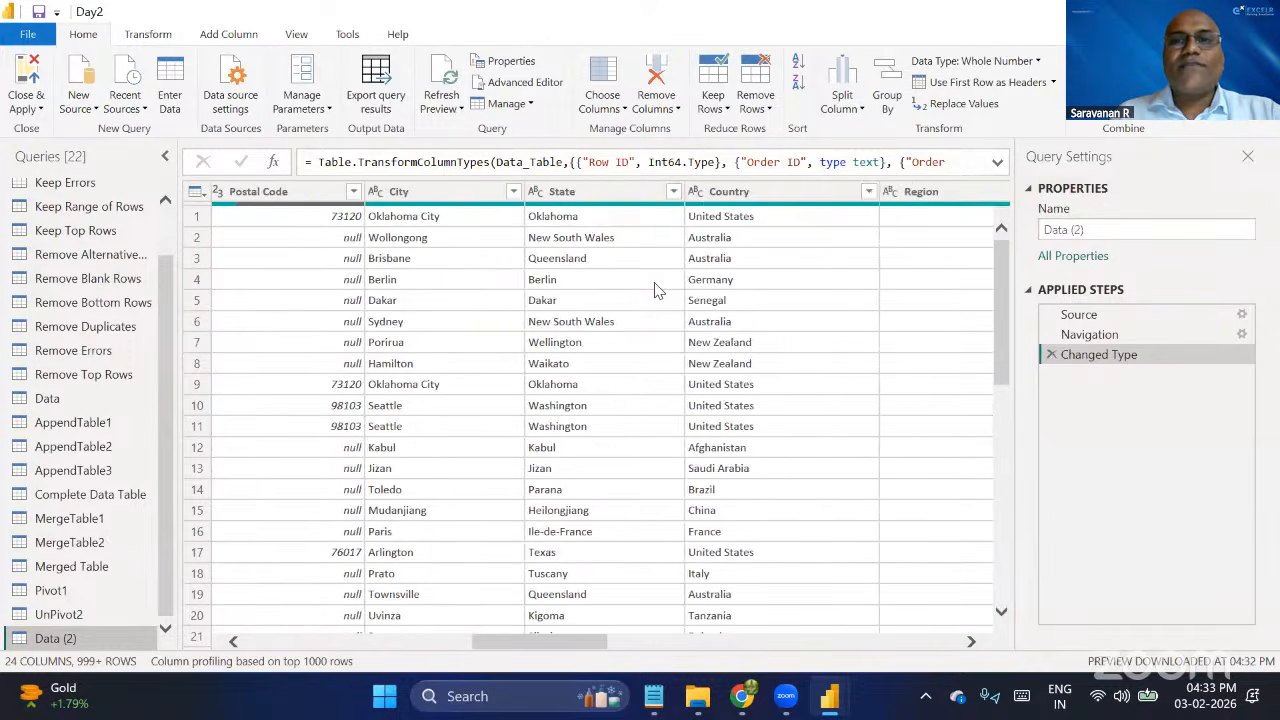
scroll(655, 290, "right", 2)
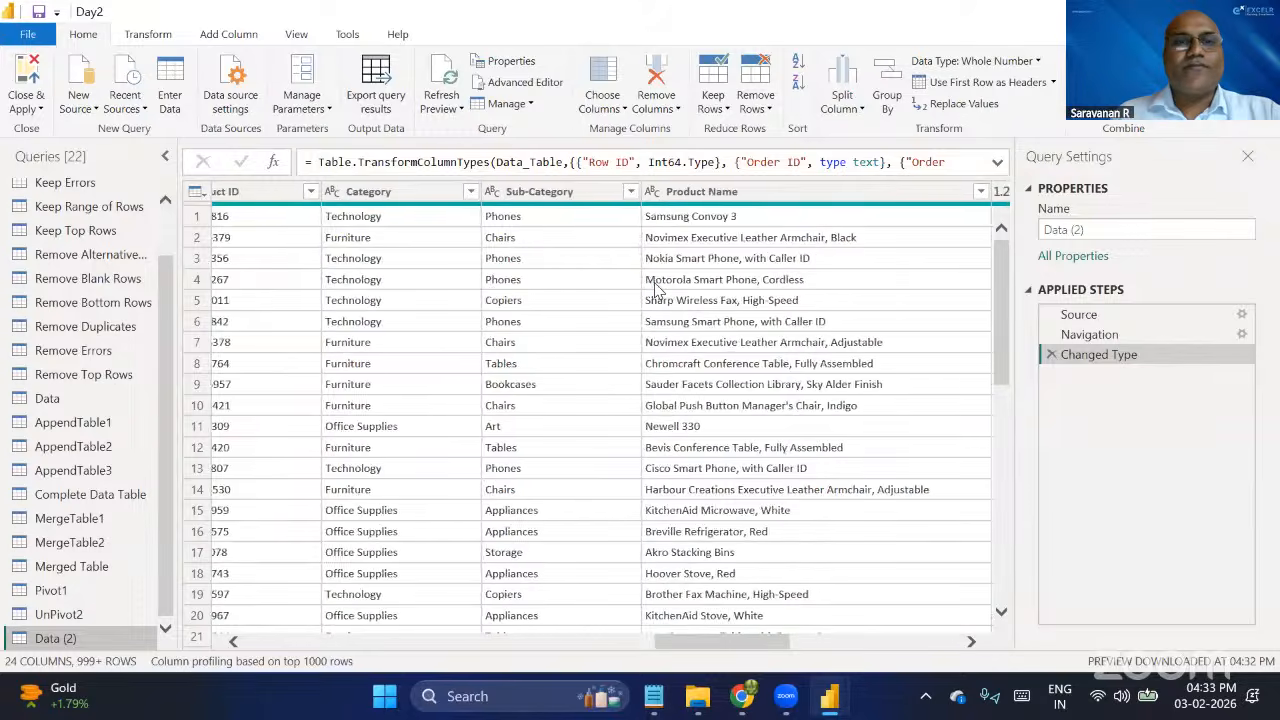
scroll(655, 290, "left", 10)
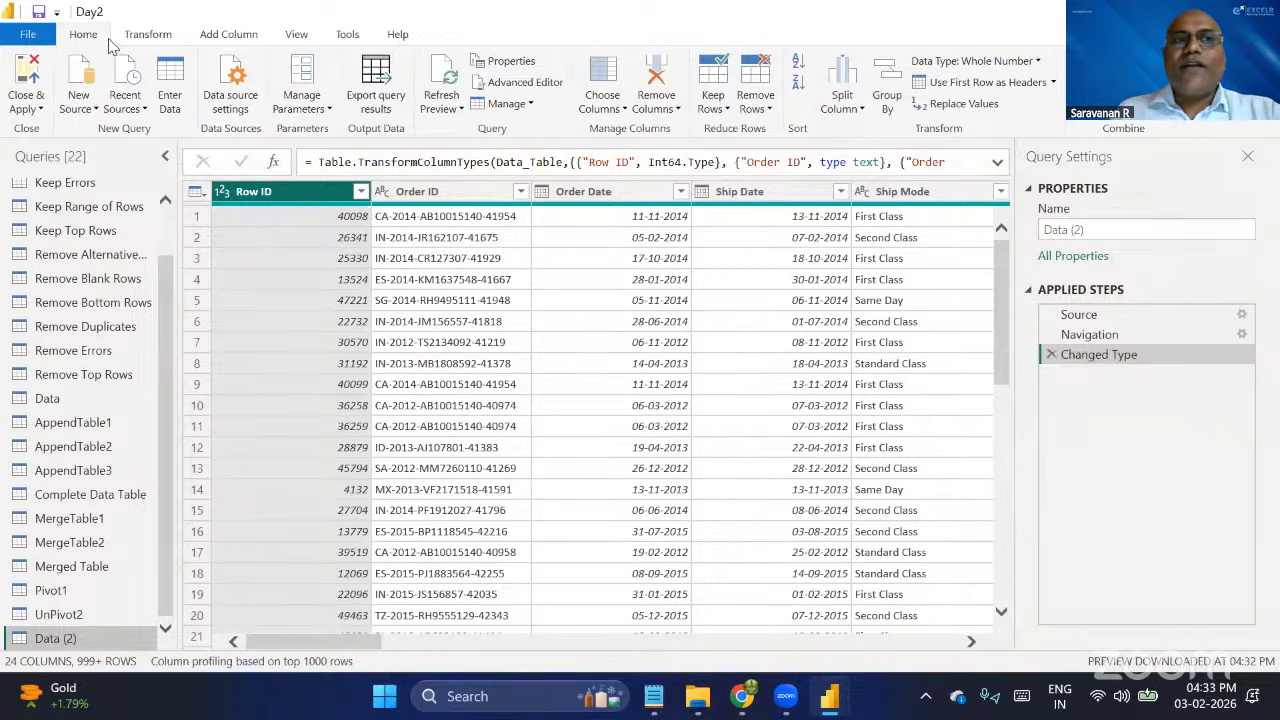
Set up an advanced Group By on the Data (2) query with Segment and Region as the grouping columns.
left_click(893, 95)
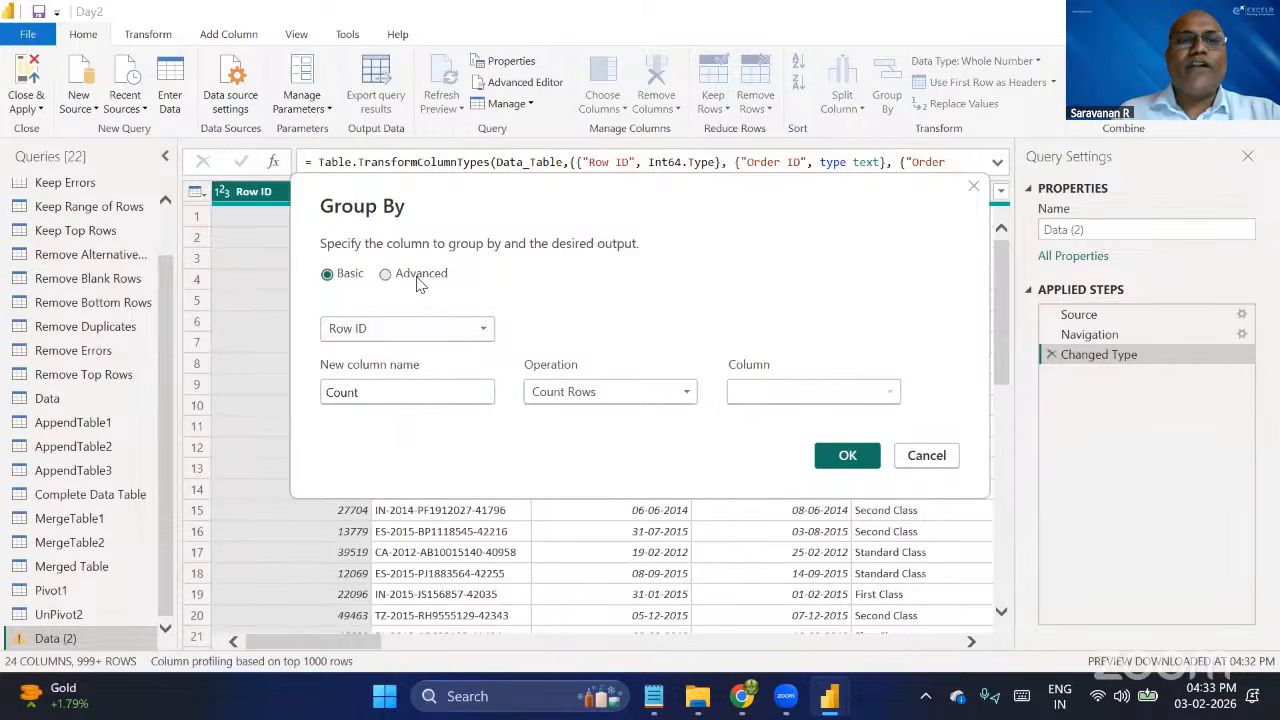
left_click(418, 280)
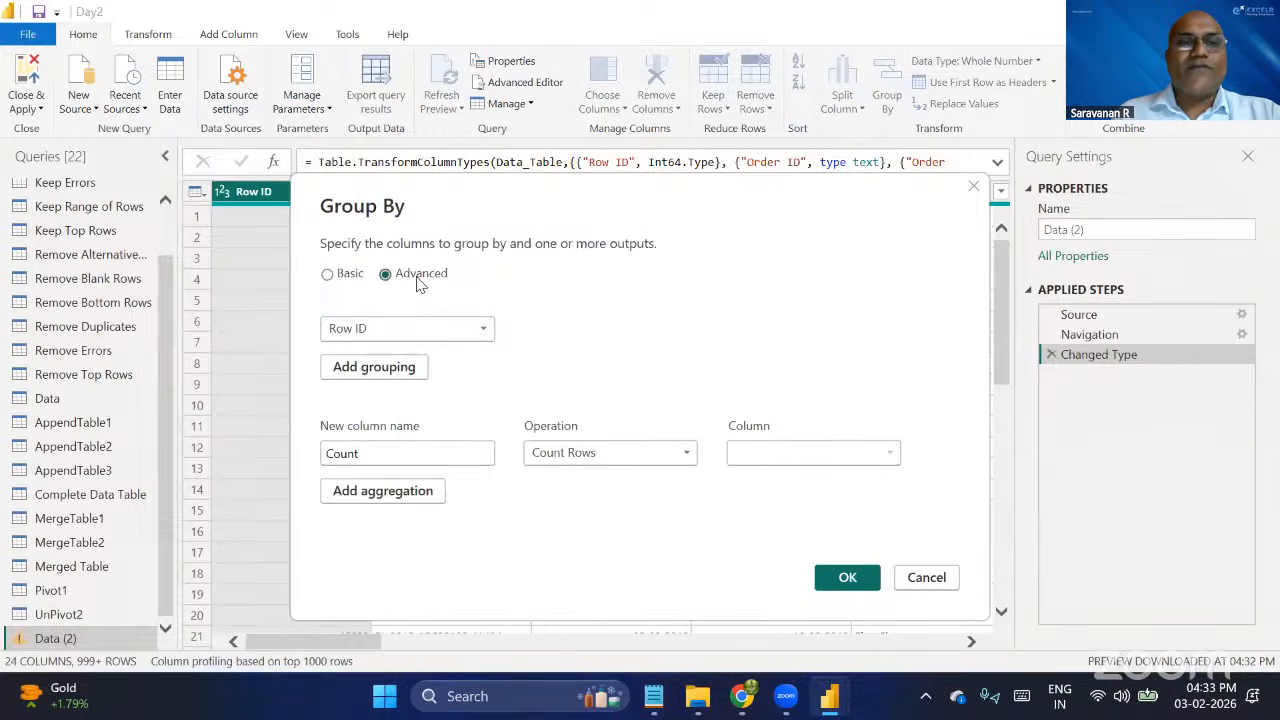
left_click(484, 332)
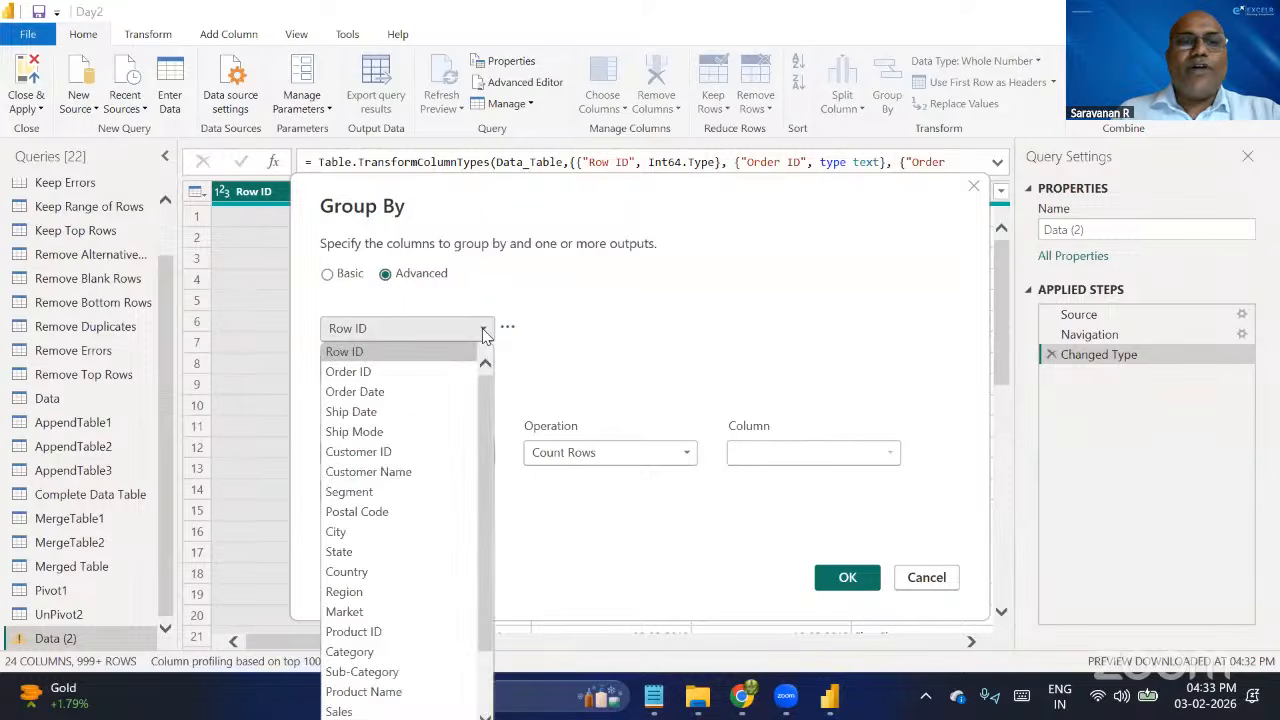
left_click(414, 492)
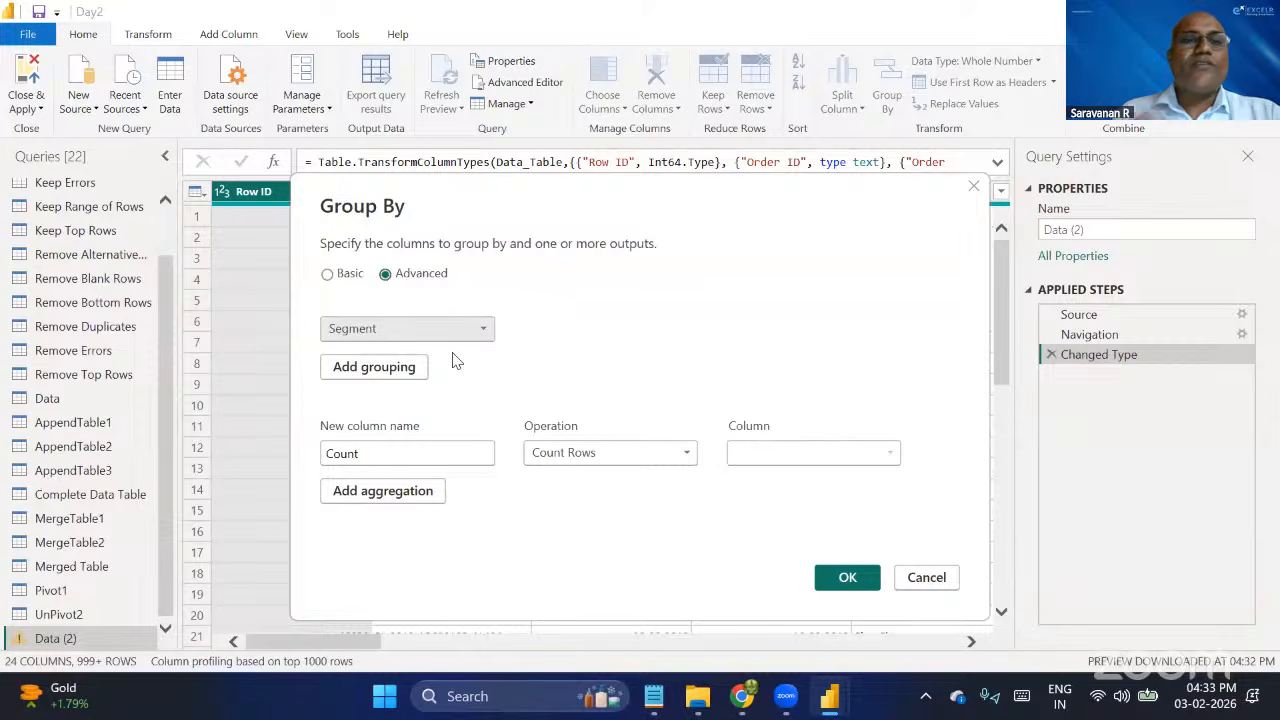
left_click(403, 372)
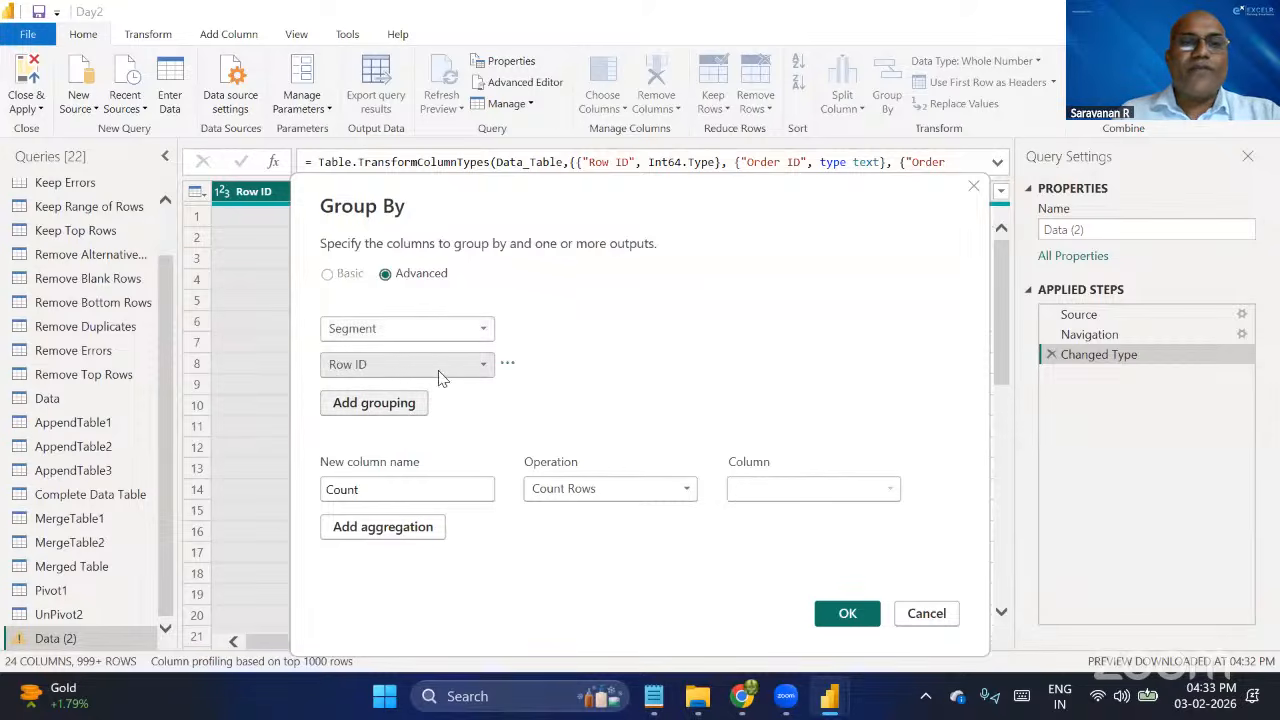
left_click(479, 368)
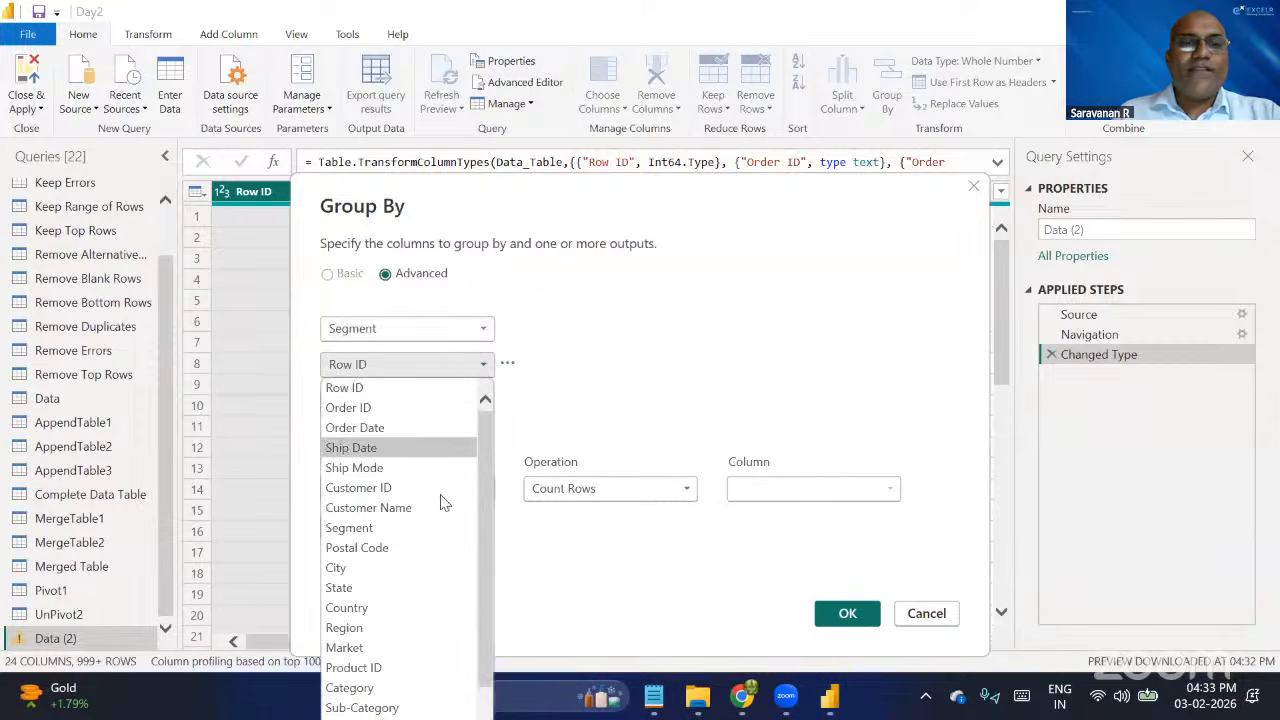
left_click(371, 629)
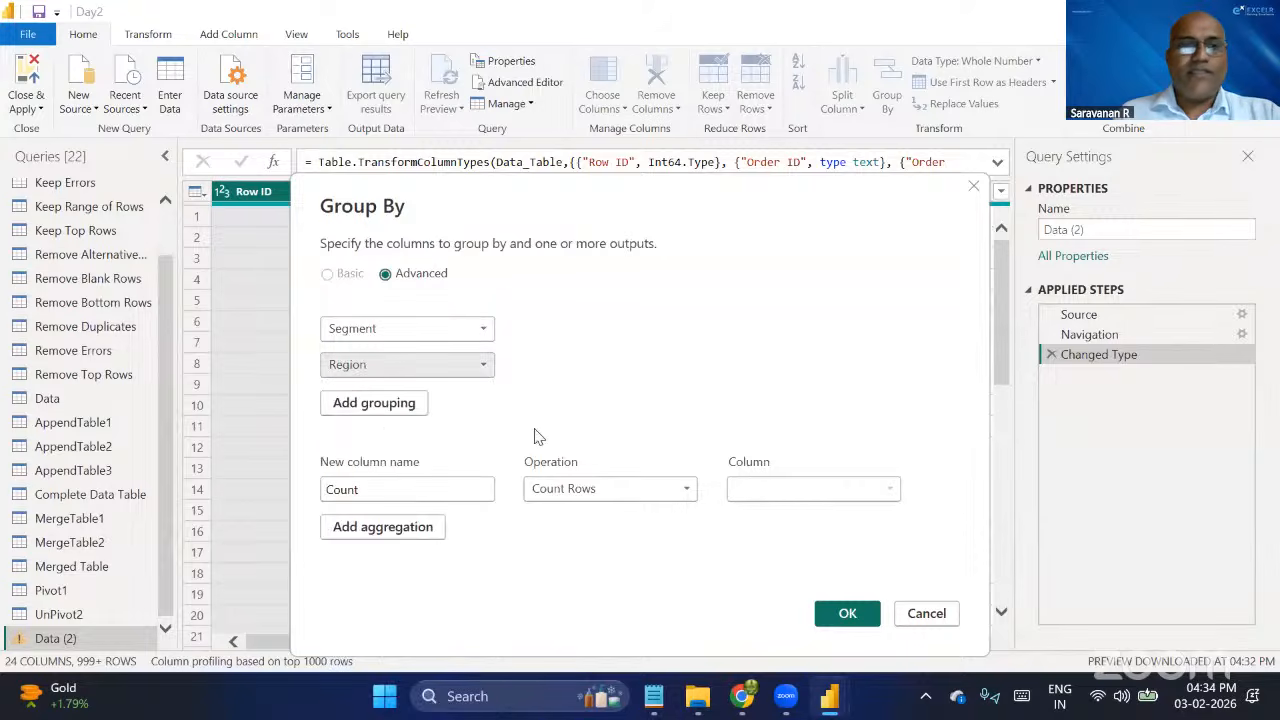
left_click(449, 375)
left_click(552, 379)
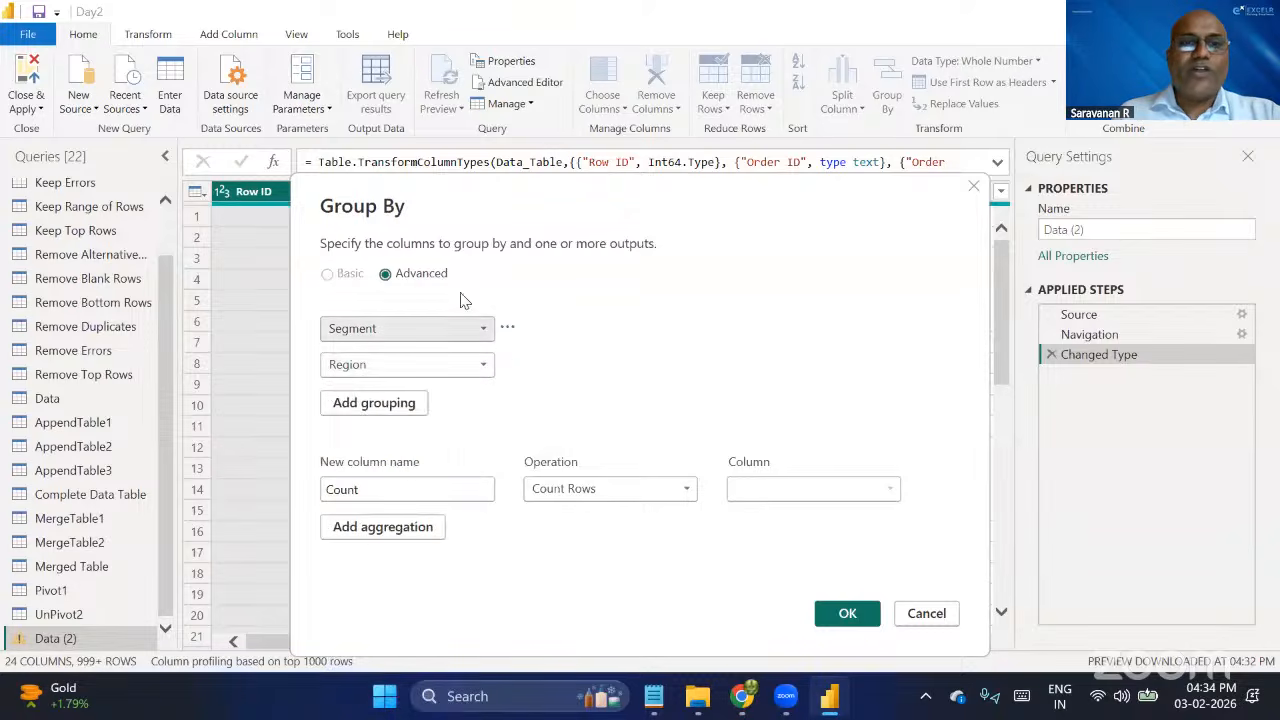
left_click(482, 366)
left_click(477, 364)
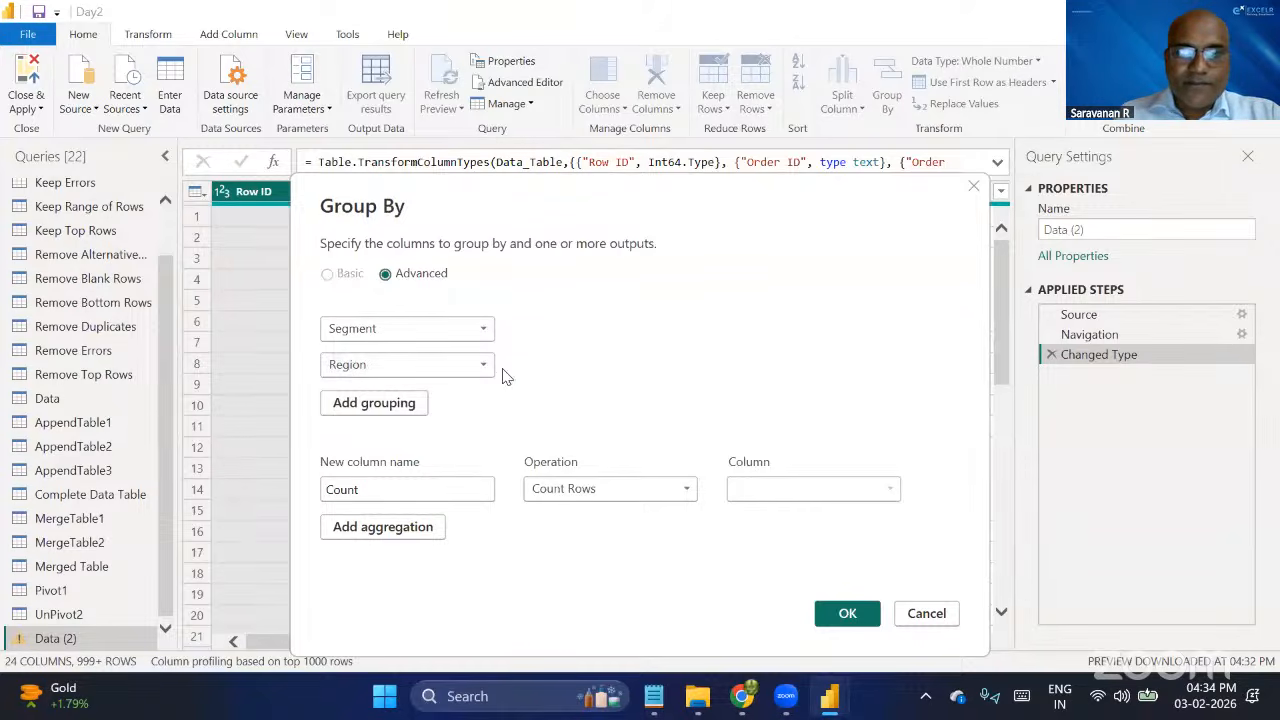
left_click(485, 366)
left_click(485, 366)
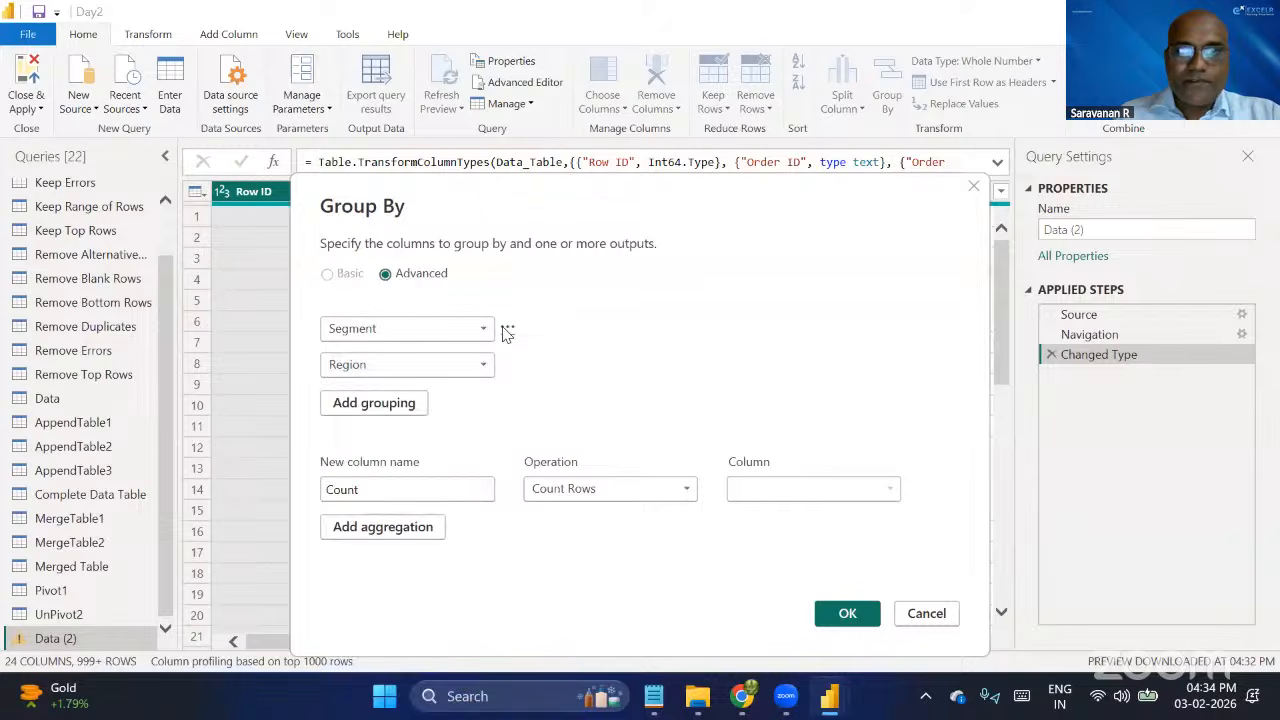
Reorder the grouping columns so that Region comes before Segment.
left_click(507, 329)
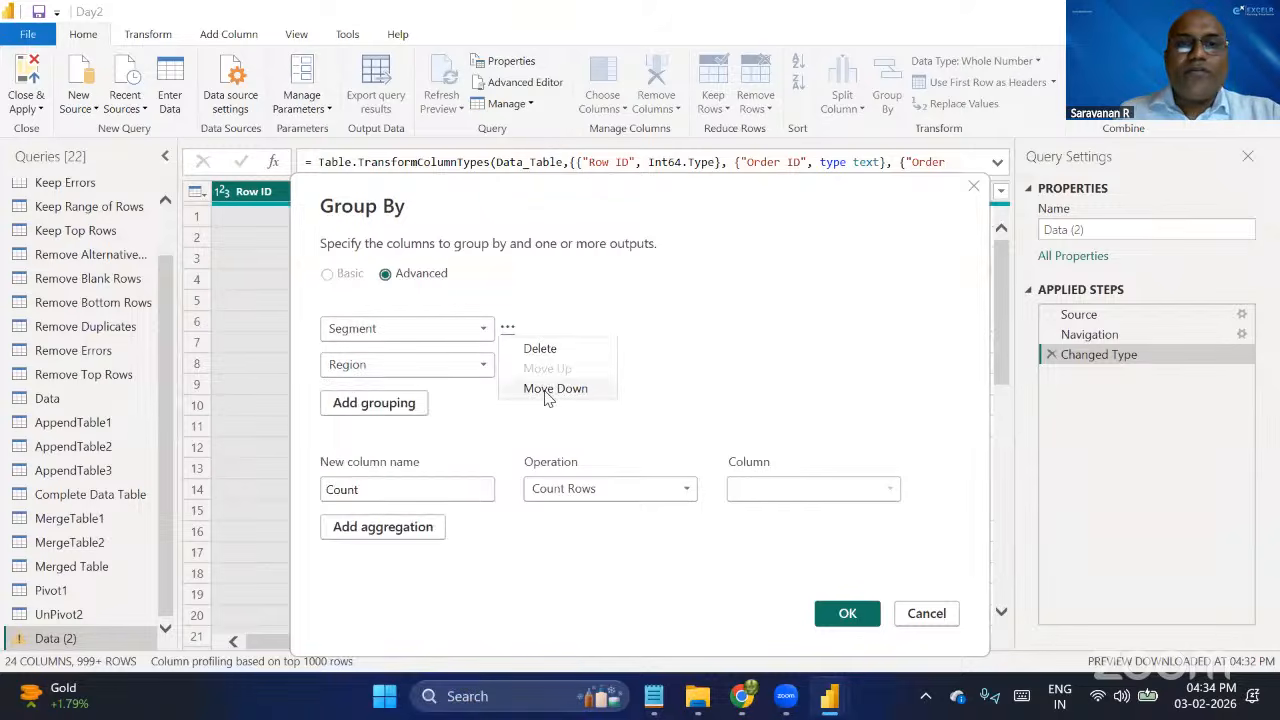
left_click(535, 388)
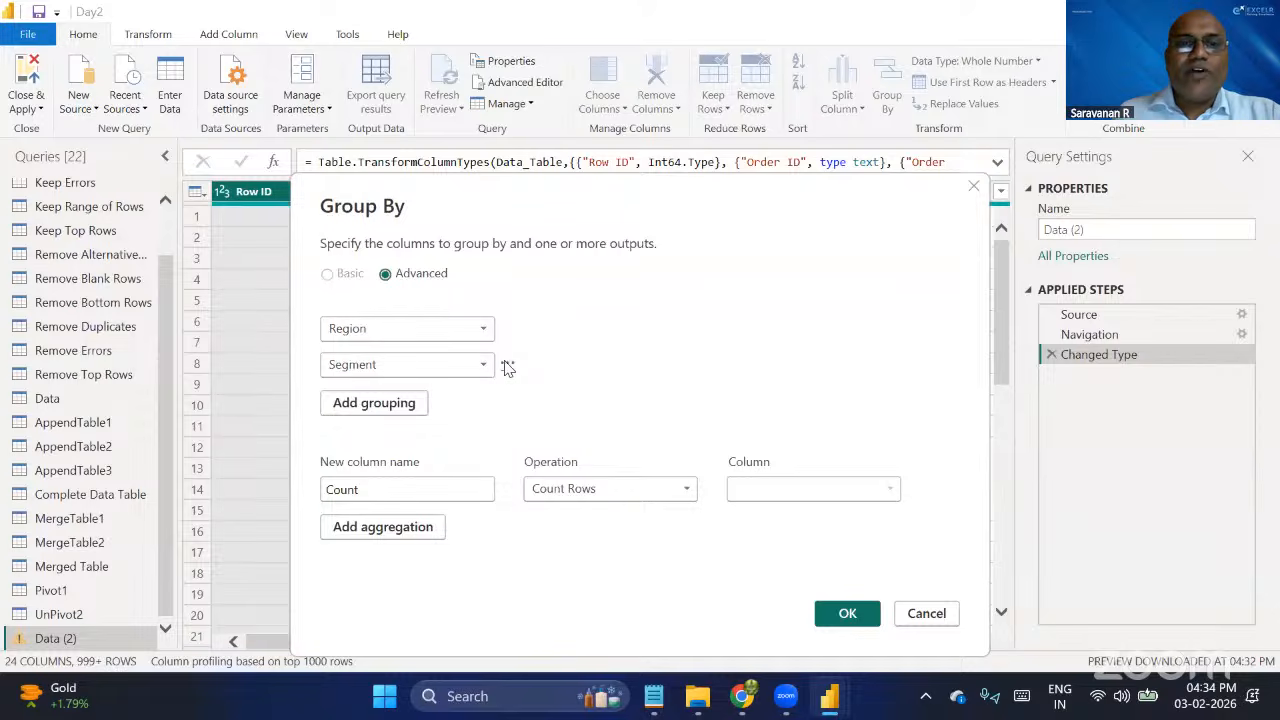
left_click(507, 329)
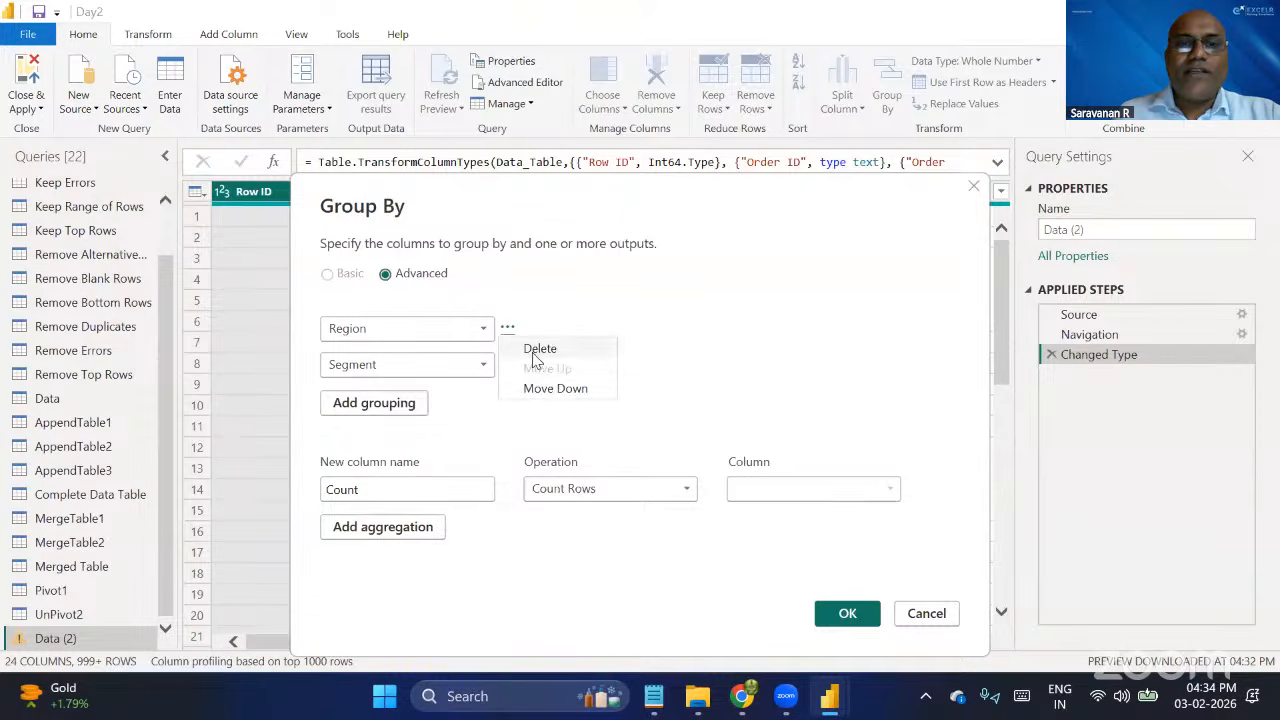
left_click(395, 408)
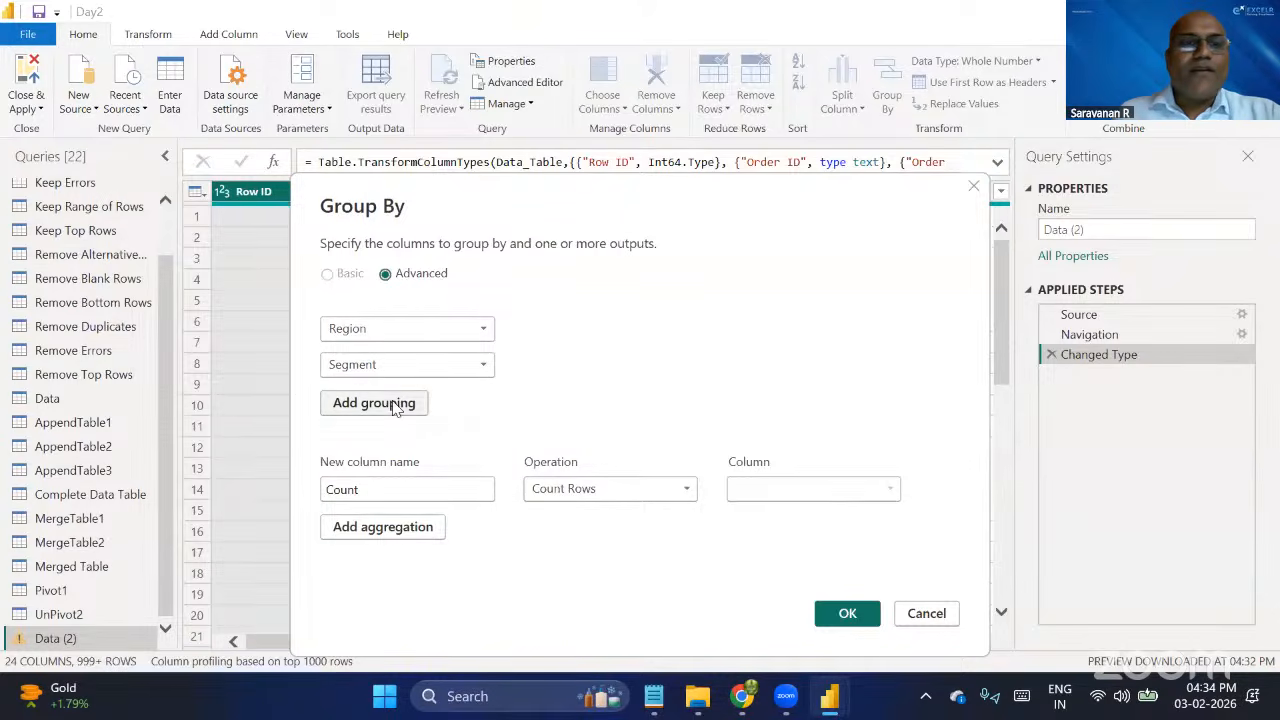
Define the first aggregation as a new column named Total Sales that sums the Sales column.
left_click_drag(360, 488, 327, 488)
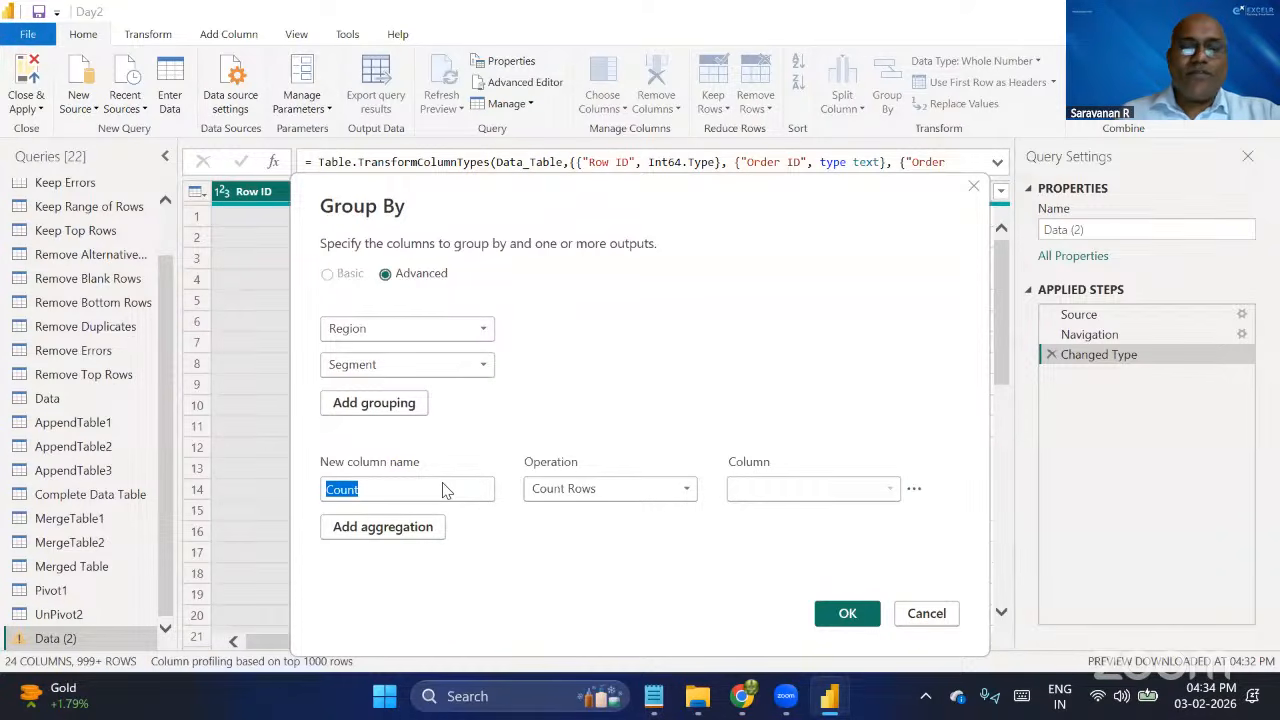
type("Tot")
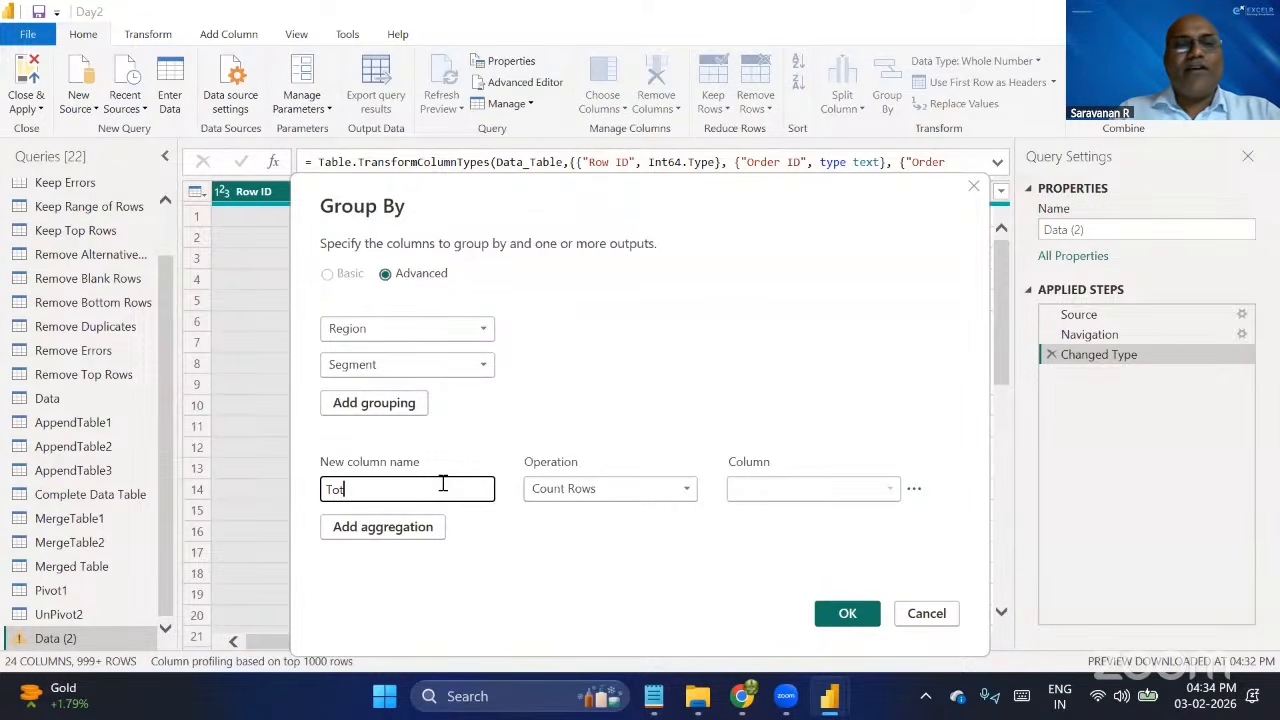
type("al Sales")
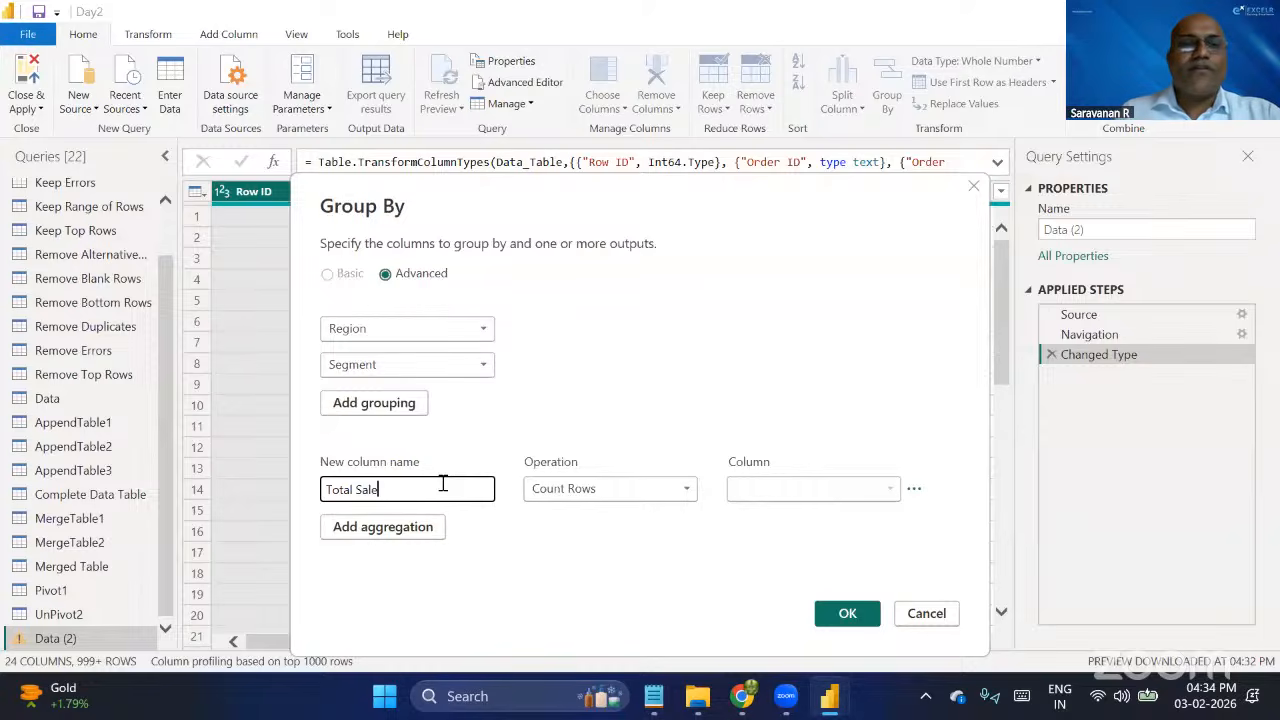
left_click(613, 495)
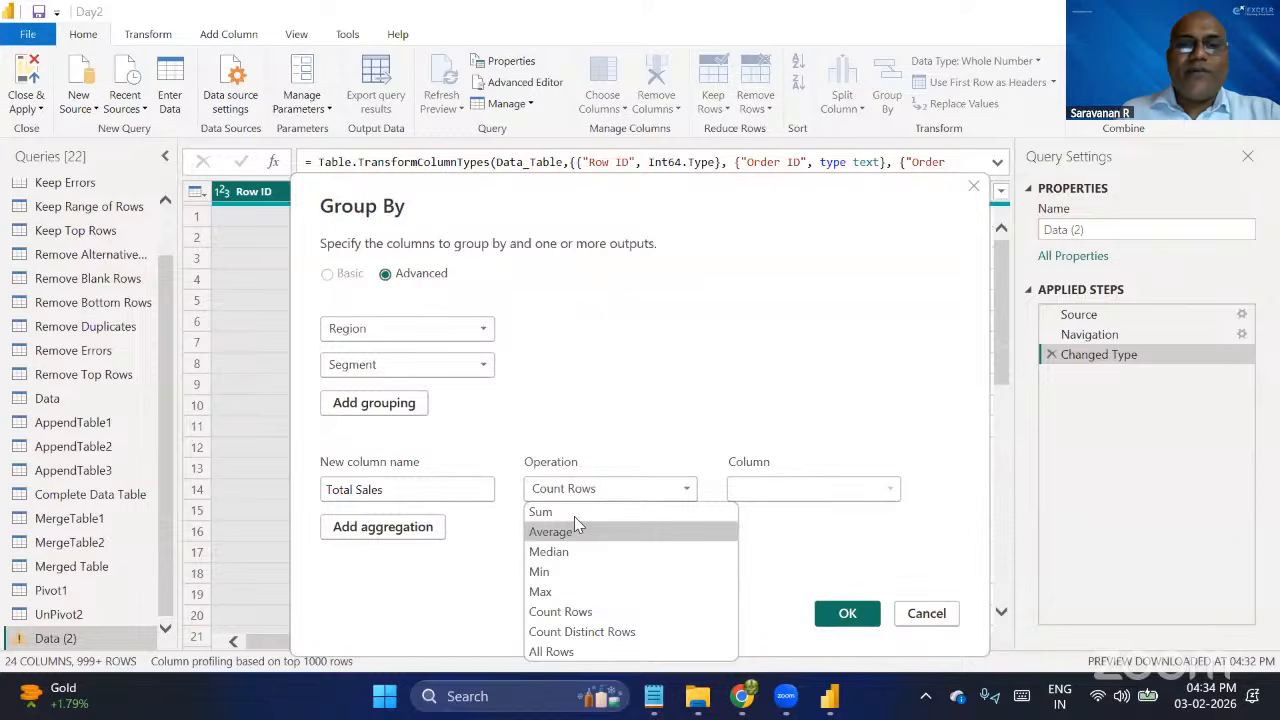
left_click(574, 511)
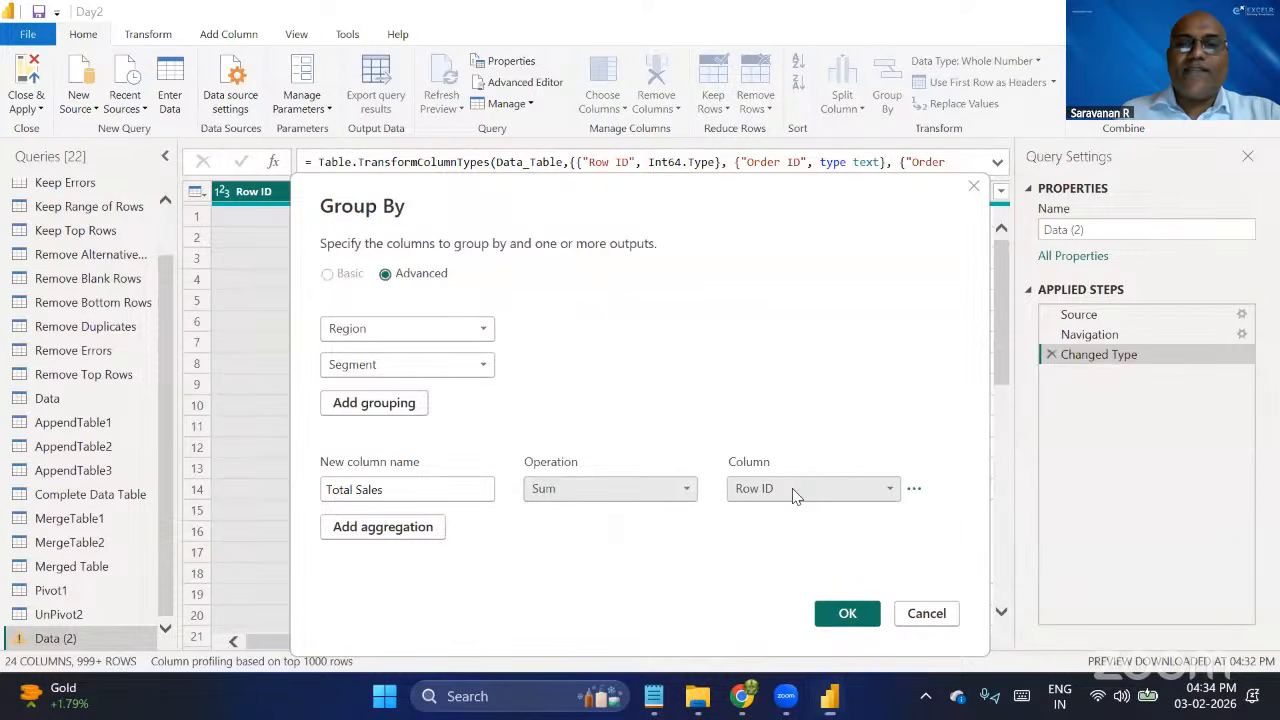
left_click(795, 496)
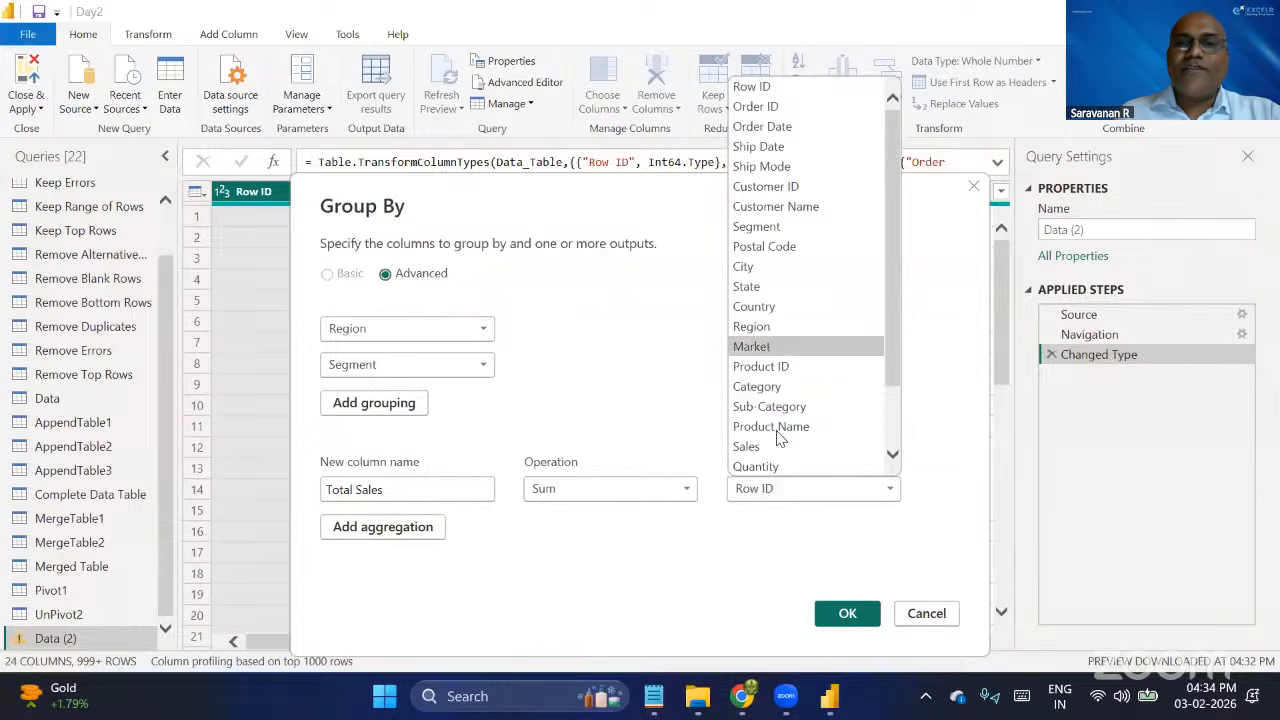
left_click(785, 446)
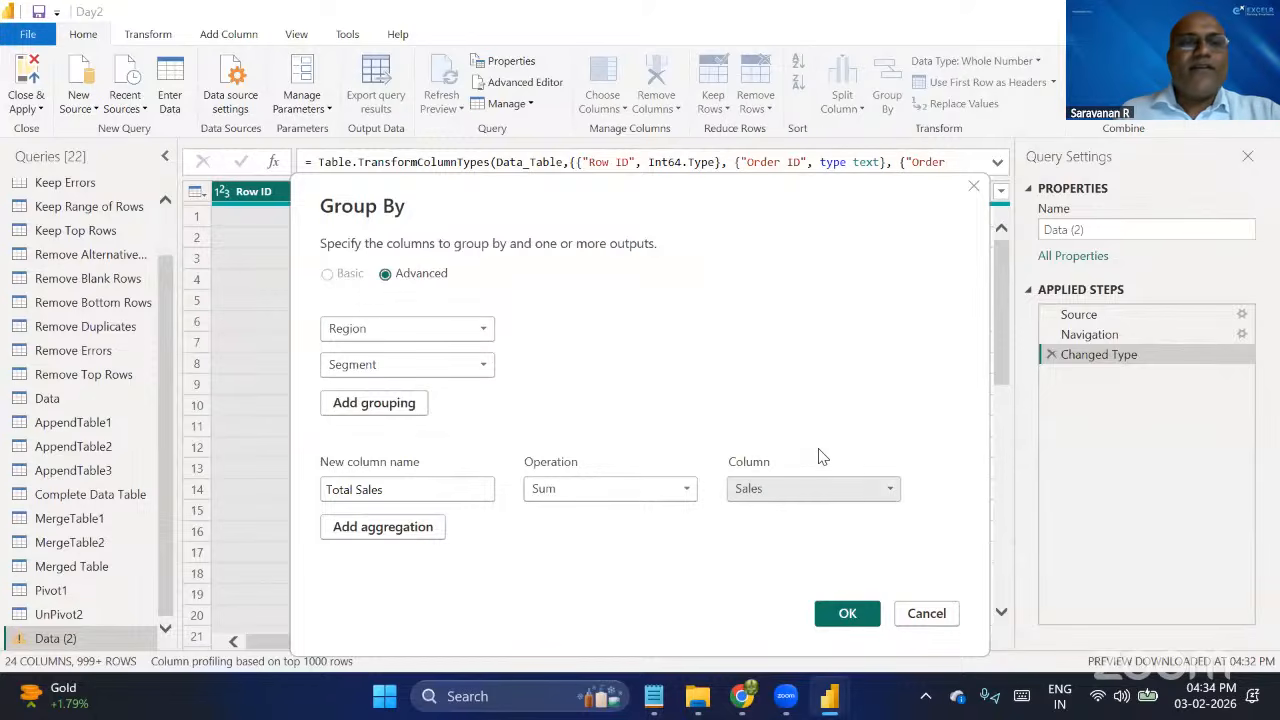
Add a second aggregation named Total Profit that sums the Profit column, and apply the grouping.
left_click(390, 530)
left_click(403, 525)
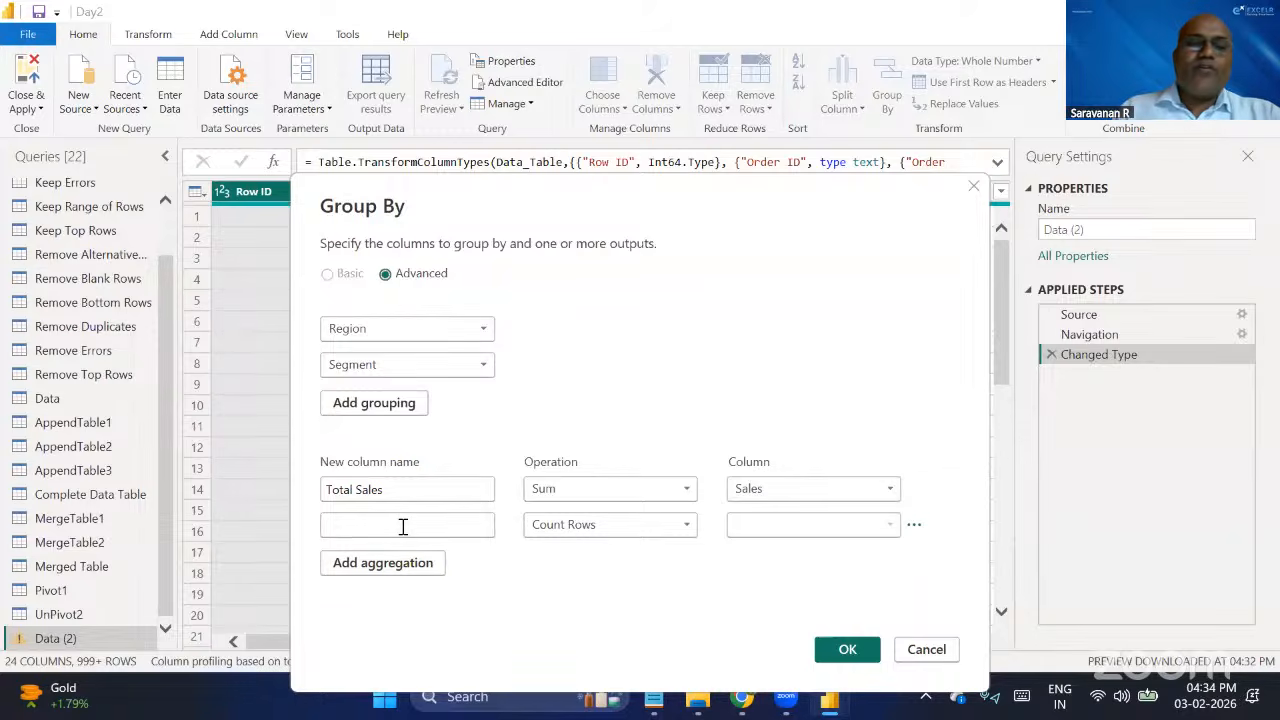
type("Total Profit")
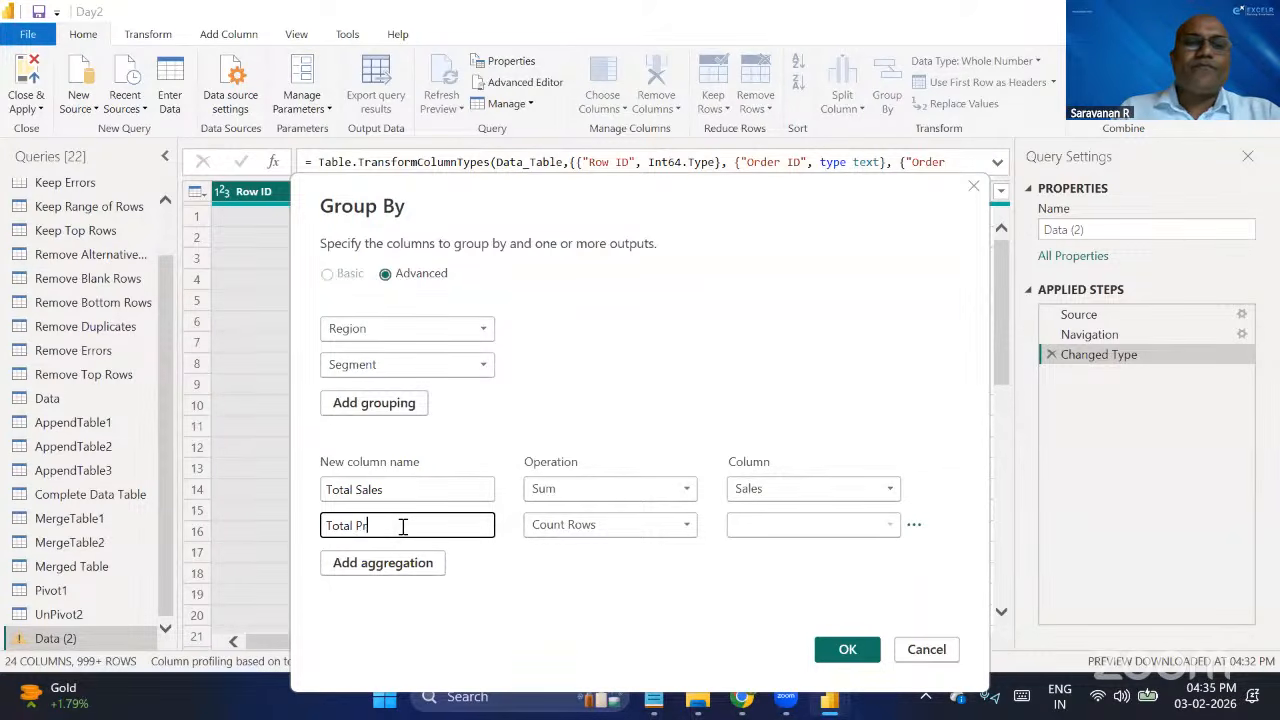
left_click(591, 527)
left_click(543, 362)
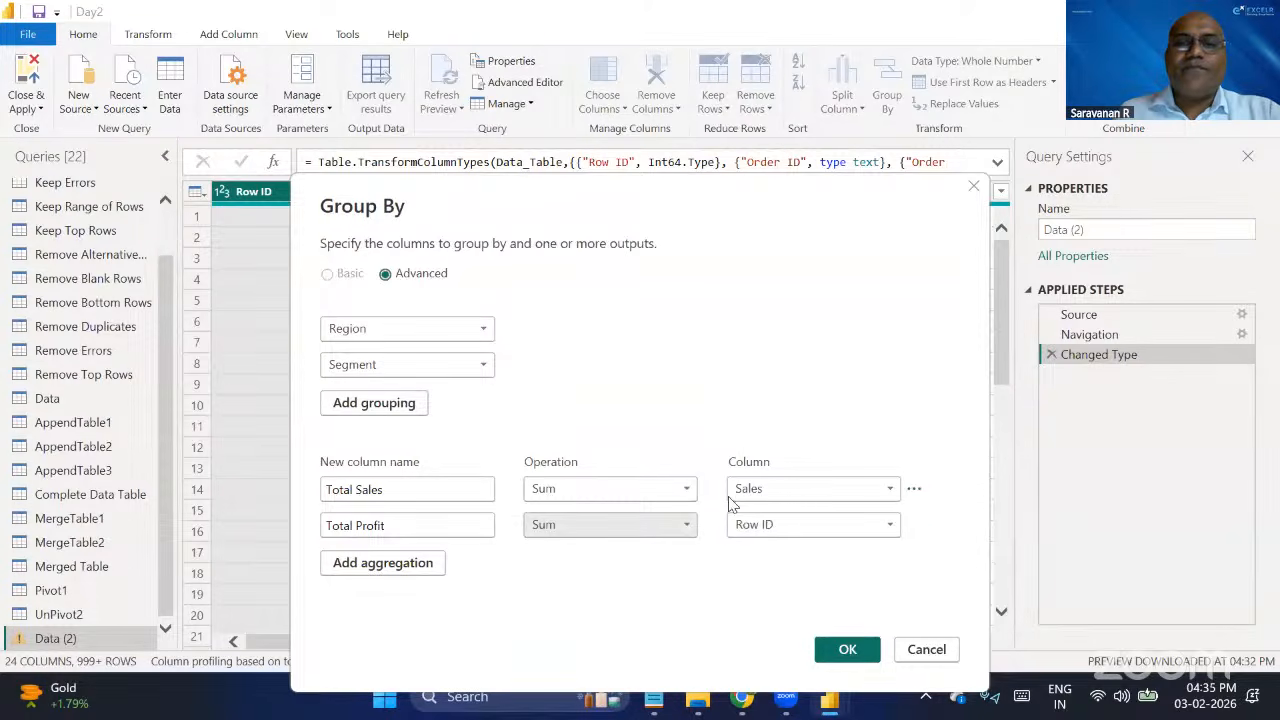
left_click(765, 527)
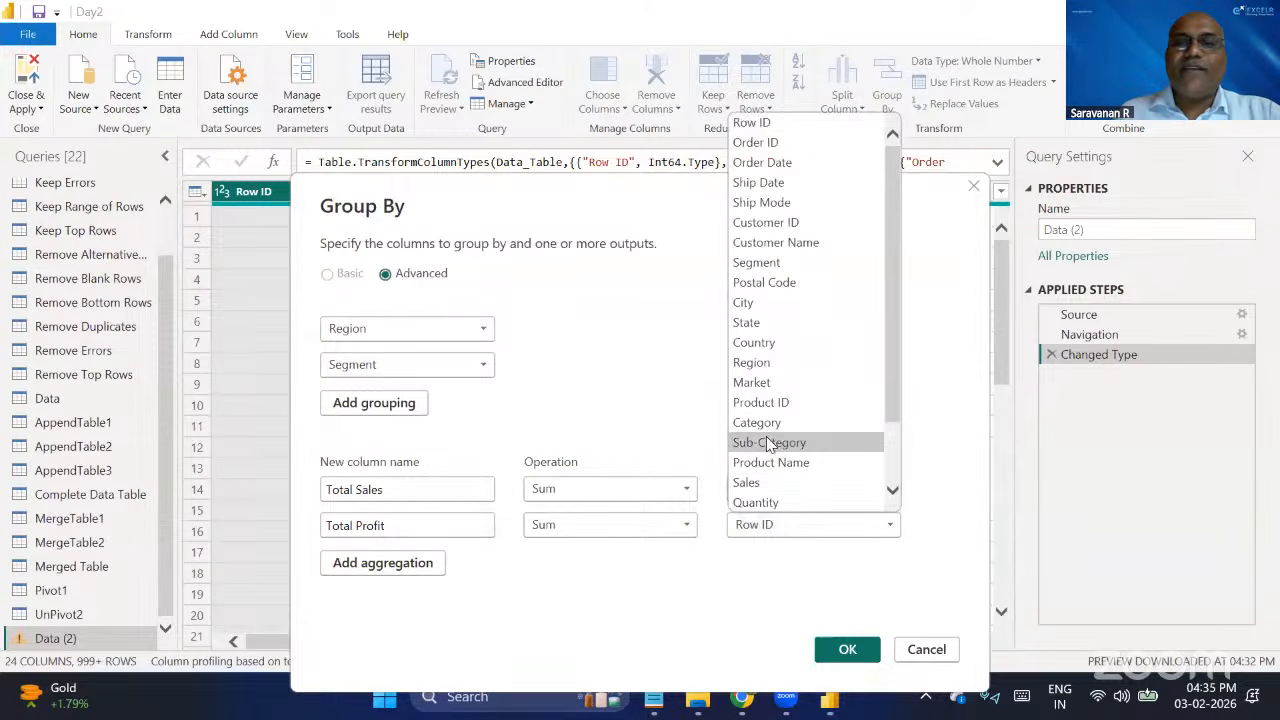
scroll(775, 460, "down", 2)
left_click(770, 462)
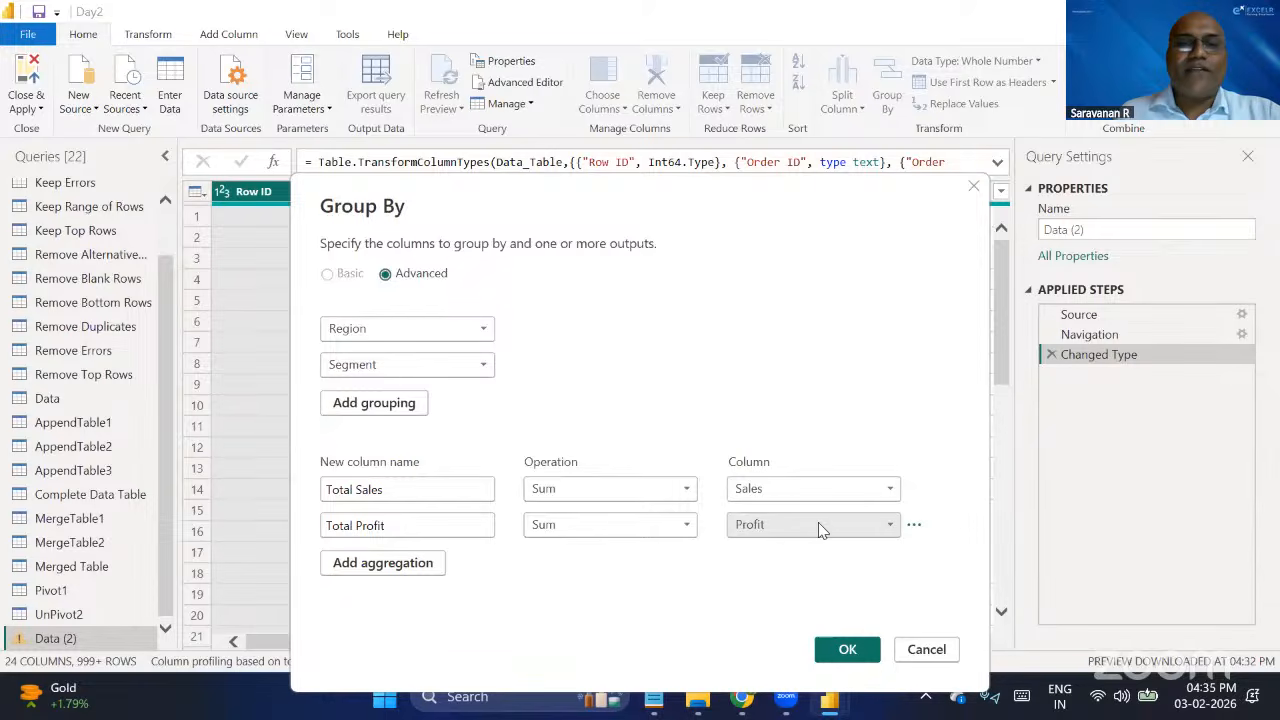
left_click(675, 527)
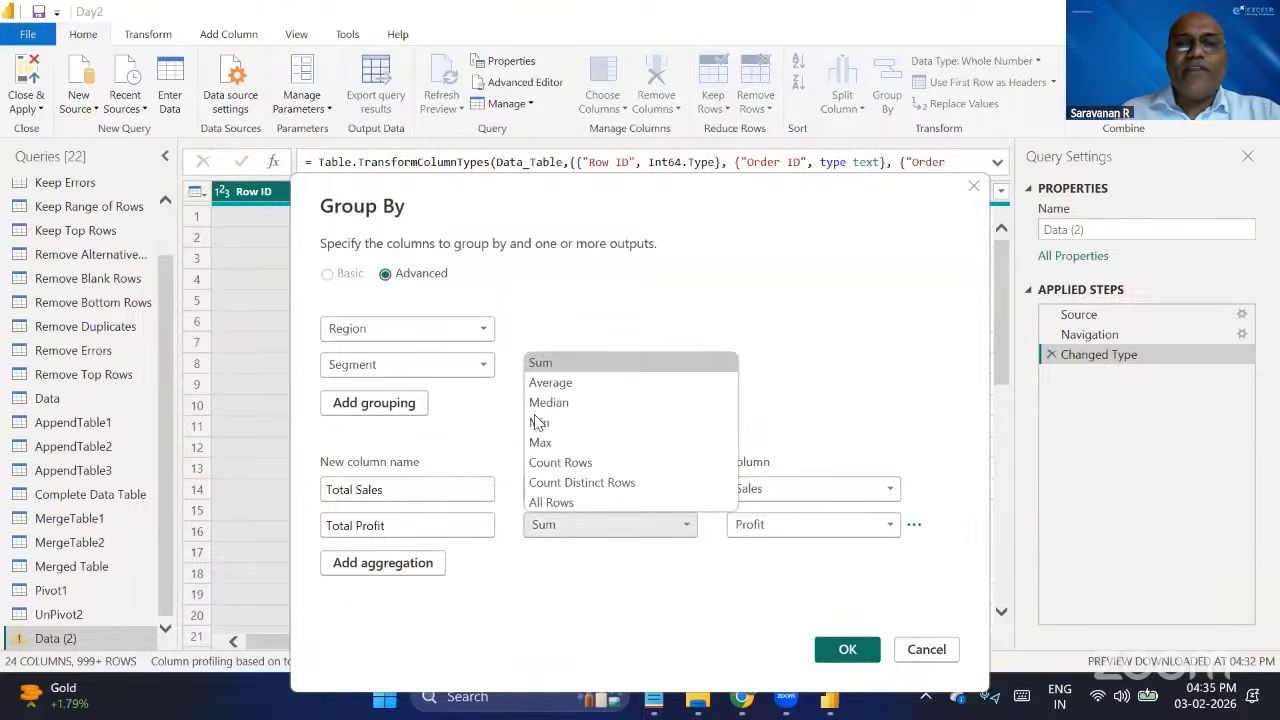
left_click(578, 366)
left_click(838, 652)
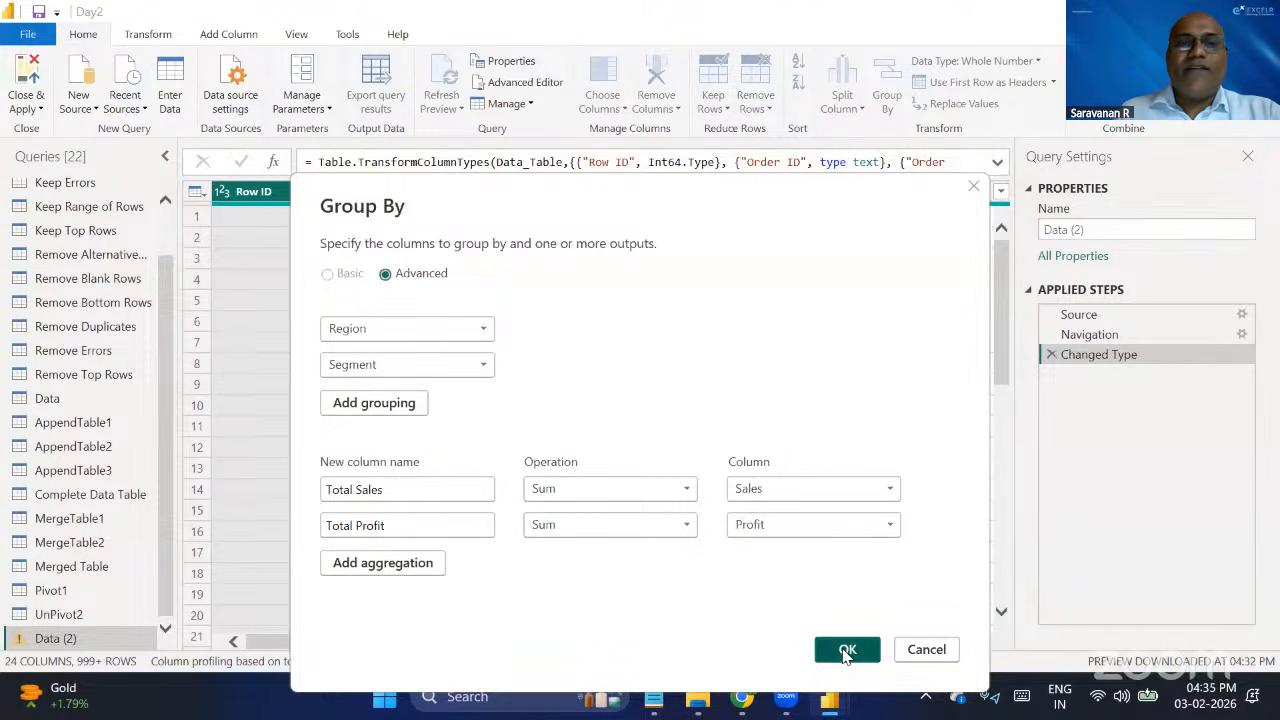
left_click(847, 652)
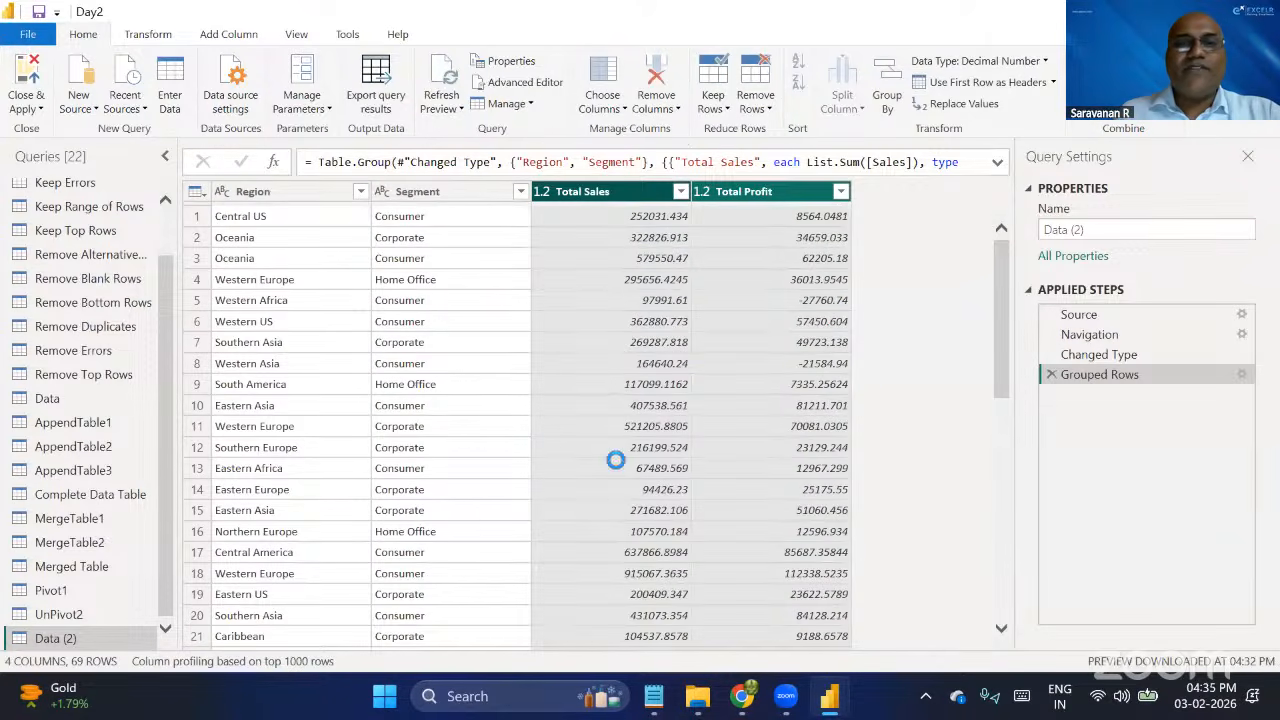
Sort the grouped table by Region in ascending order and then by Total Sales in descending order.
left_click(272, 190)
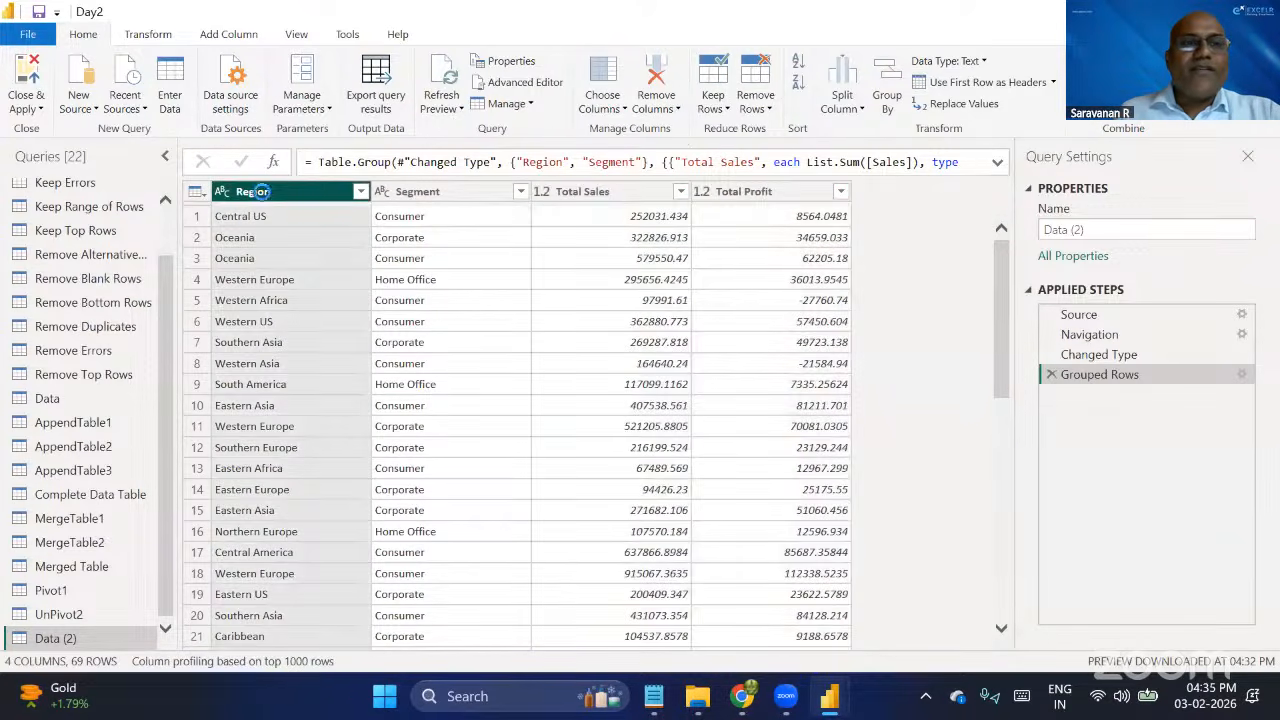
left_click(440, 192)
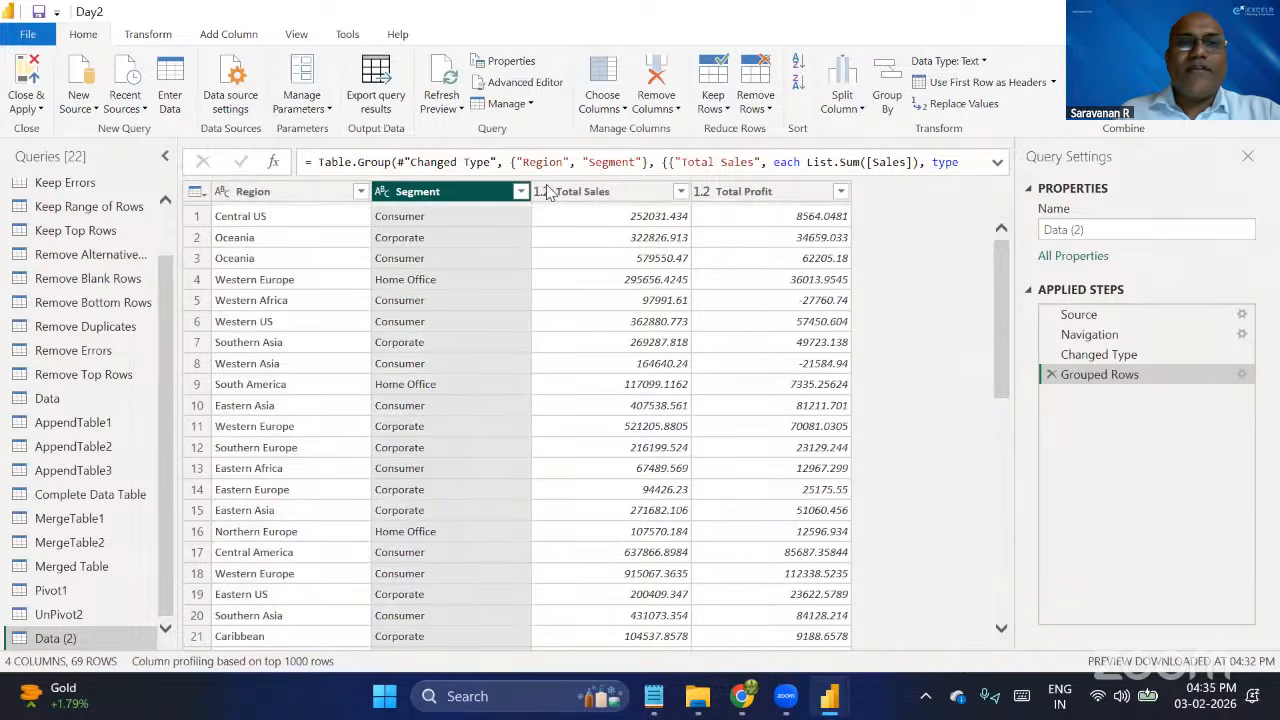
left_click(590, 191)
left_click(745, 195)
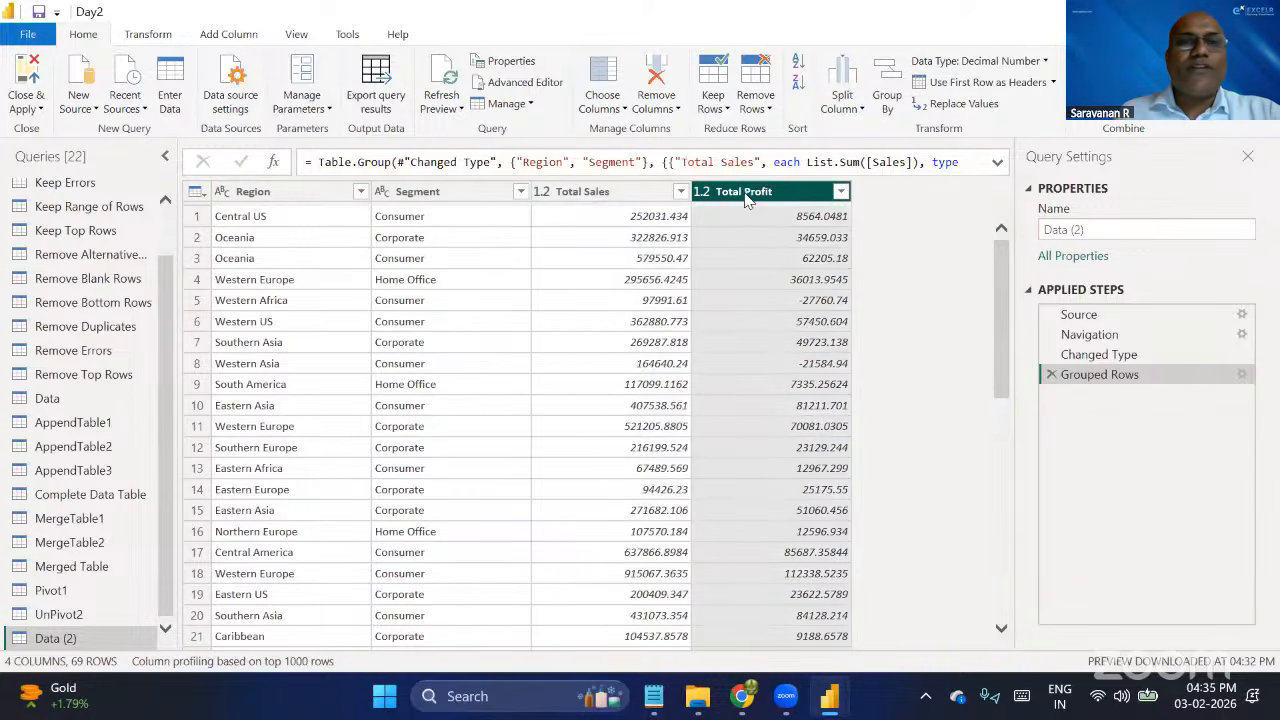
left_click(300, 192)
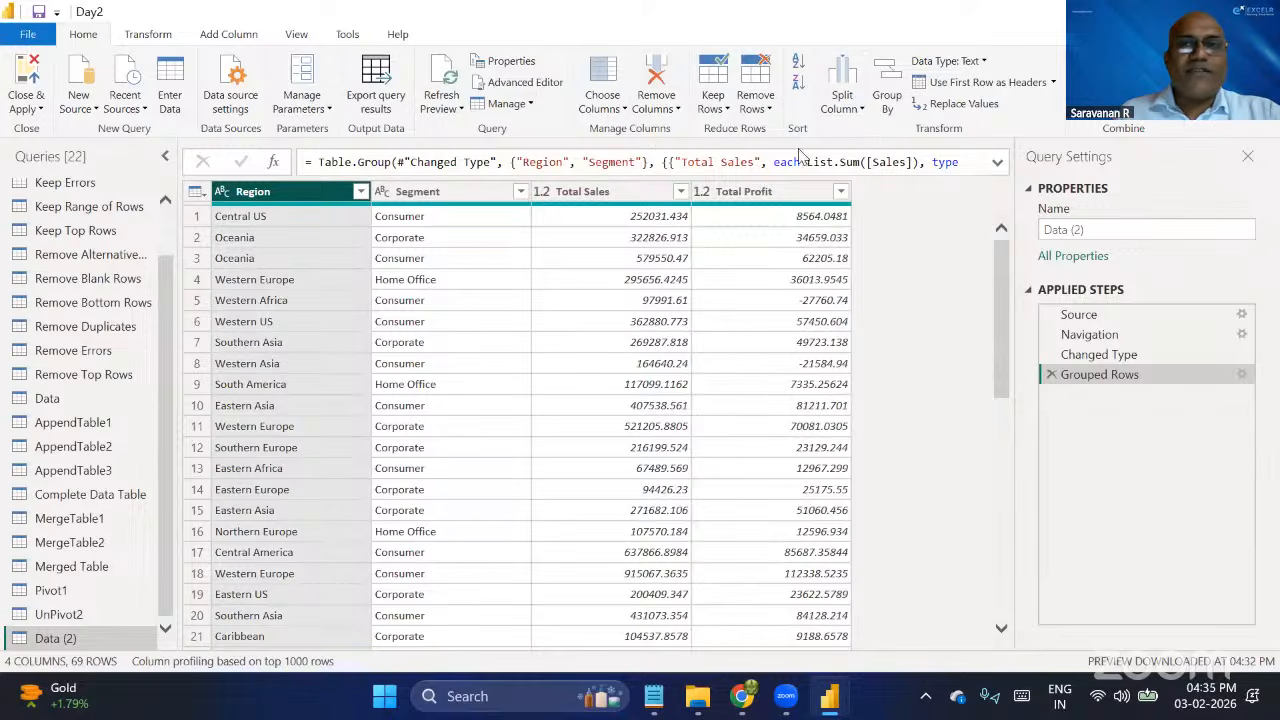
left_click(797, 63)
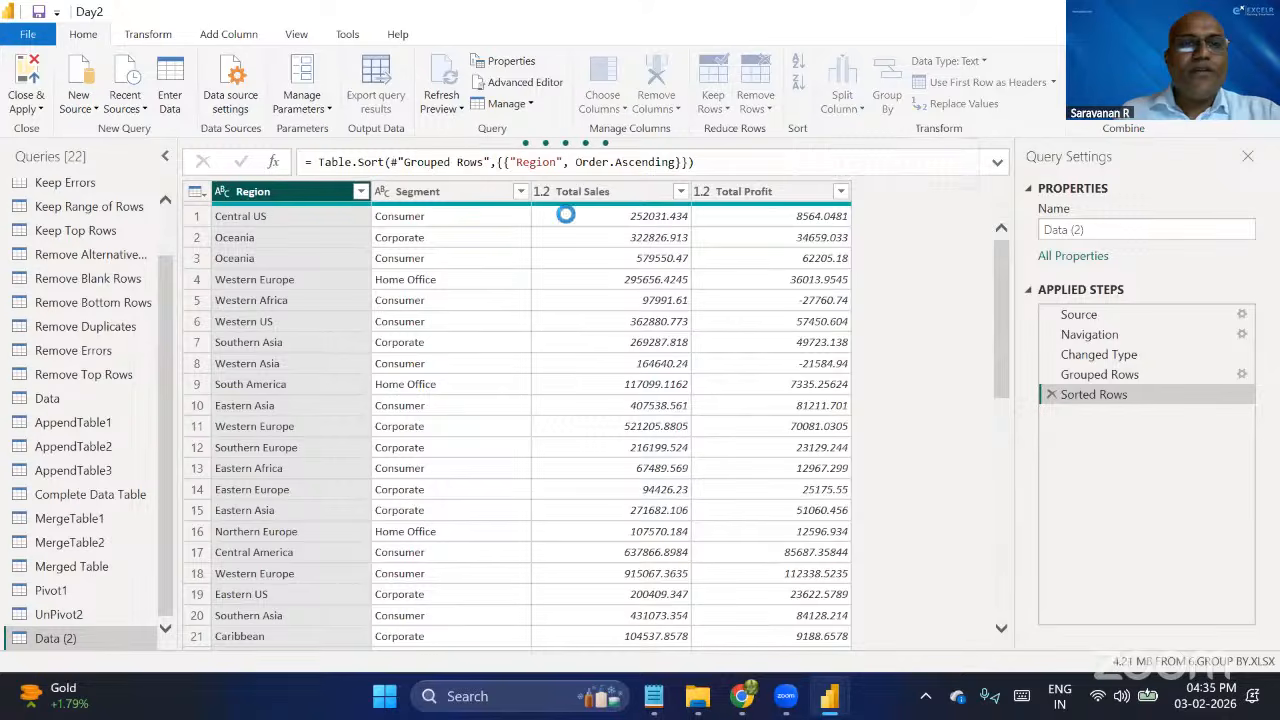
left_click(437, 196)
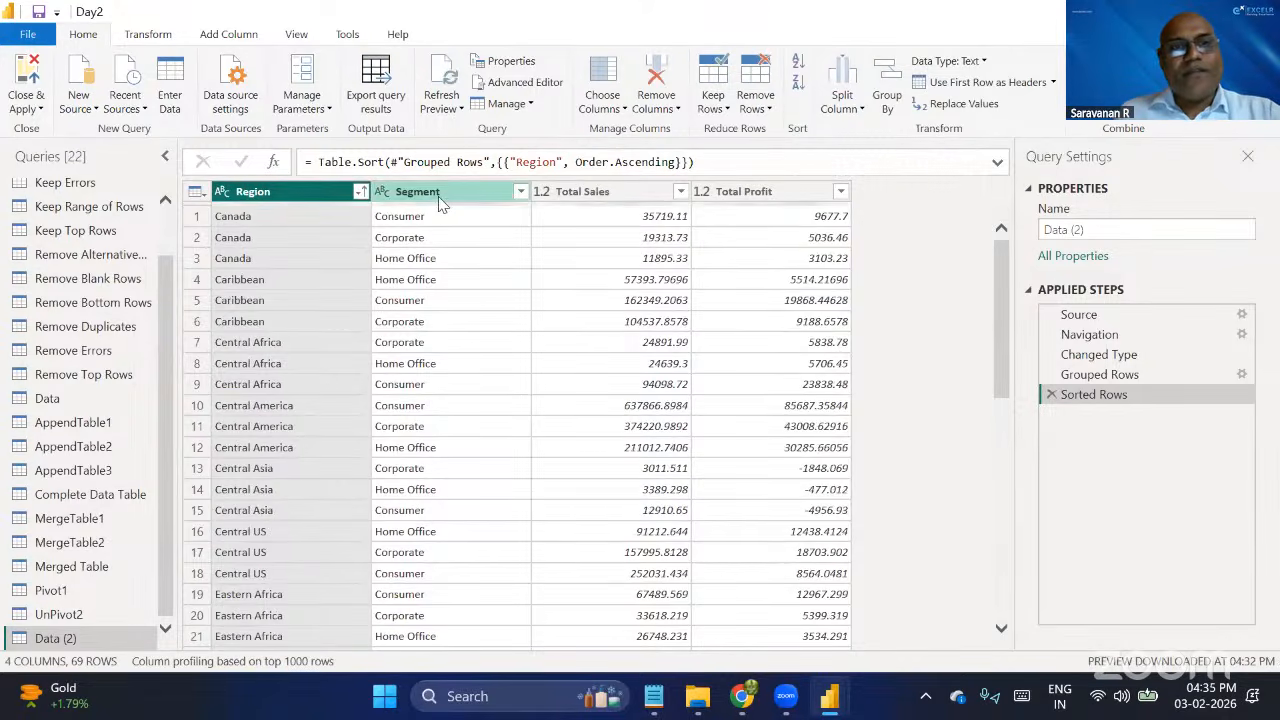
left_click(652, 193)
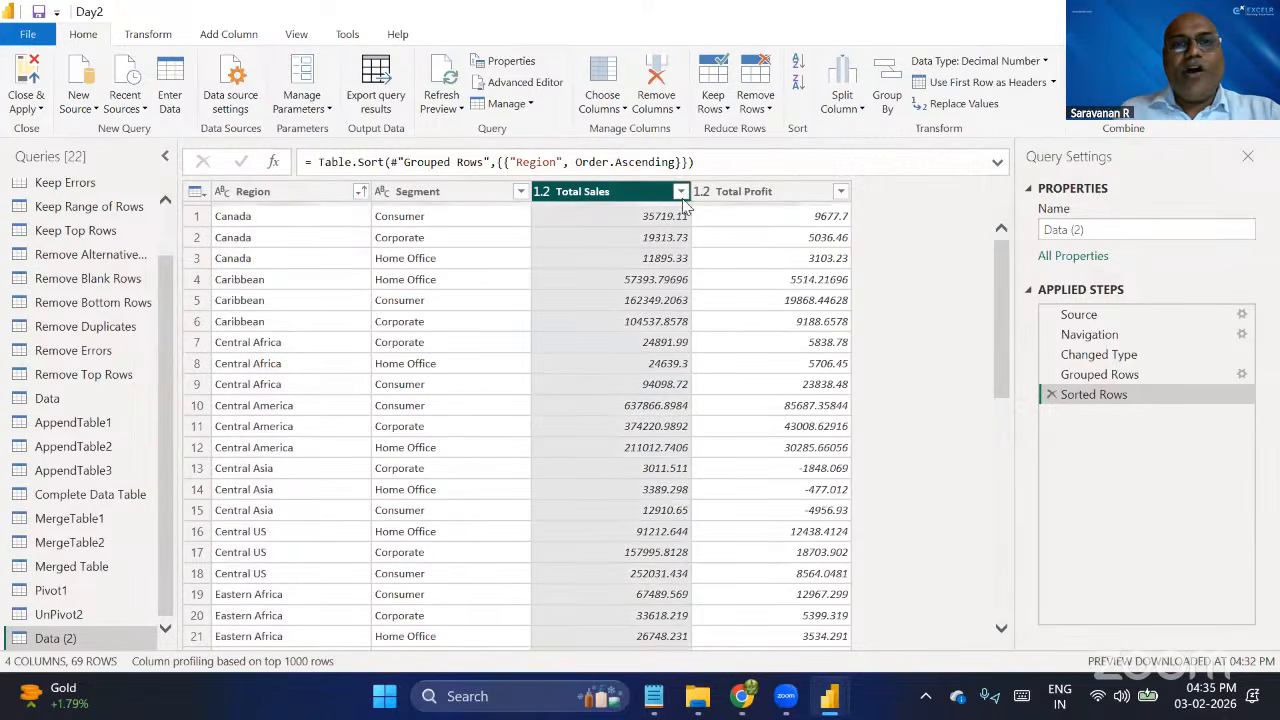
left_click(797, 82)
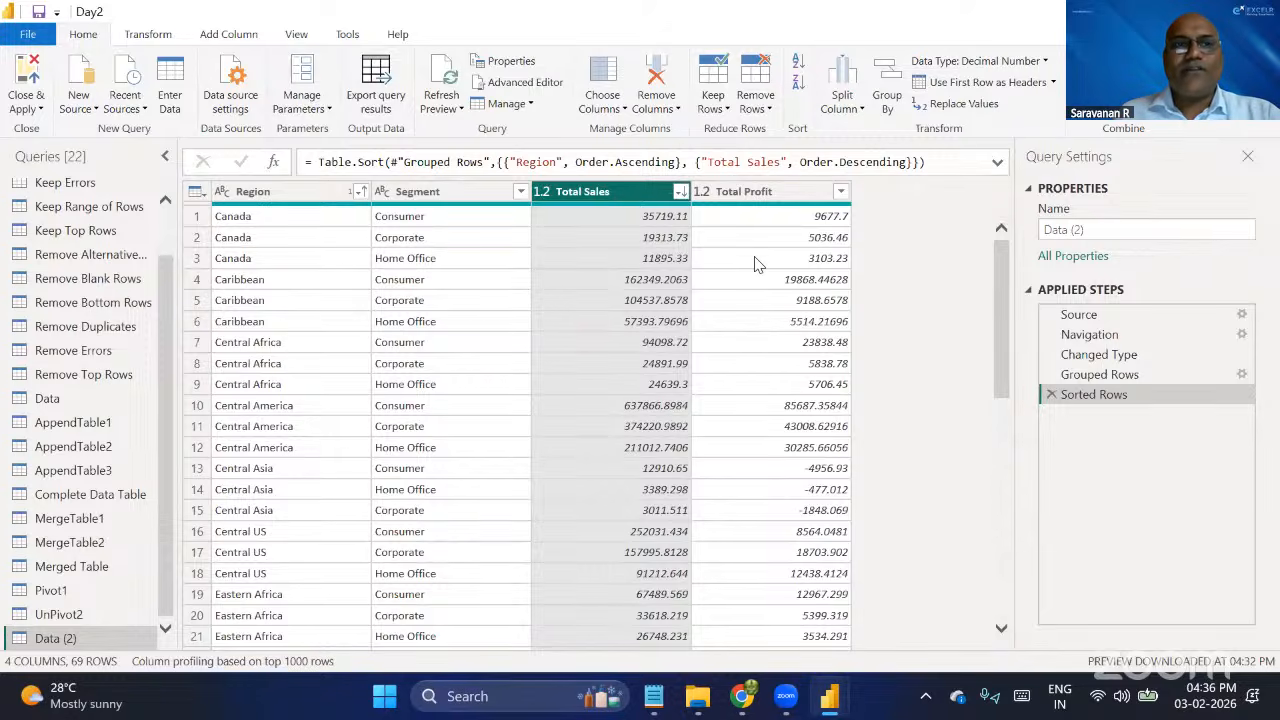
Close the Power Query Editor and apply all pending query changes to the Day2 report.
left_click(33, 110)
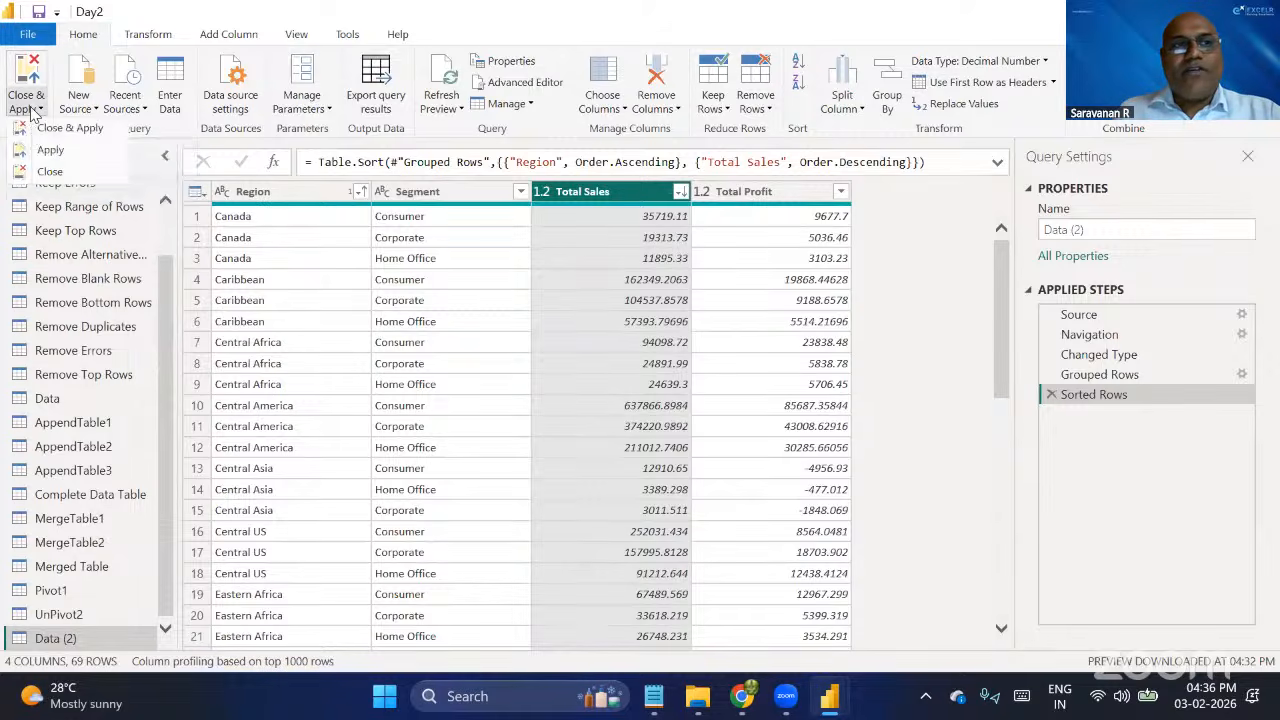
left_click(88, 135)
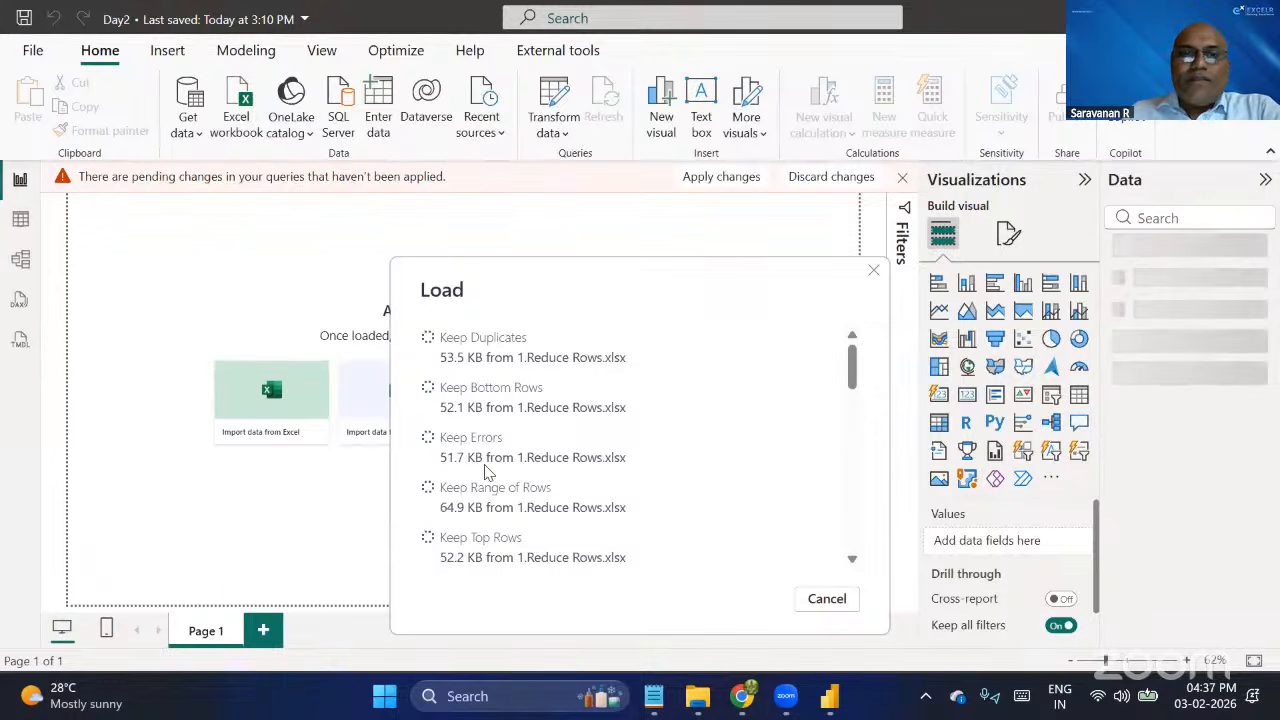
Switch to File Explorer, open the Modeling folder inside Day2 and select the Cardinality PNG file.
left_click(700, 702)
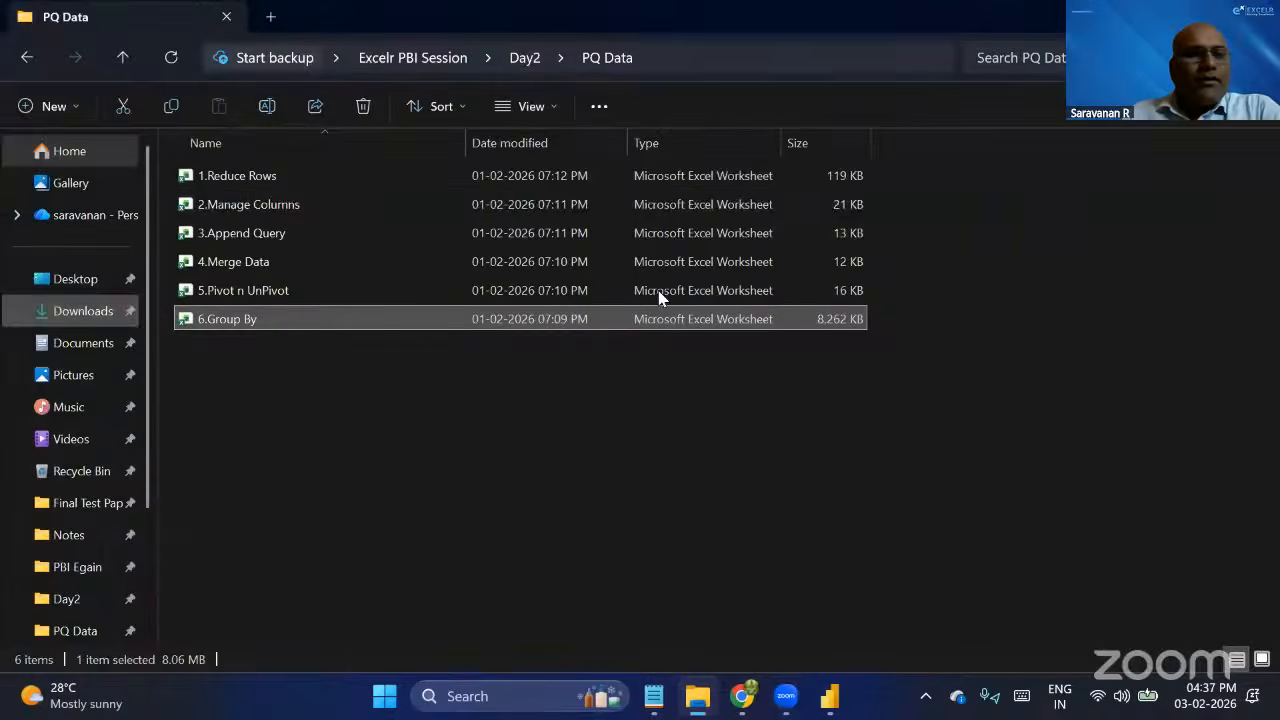
left_click(533, 463)
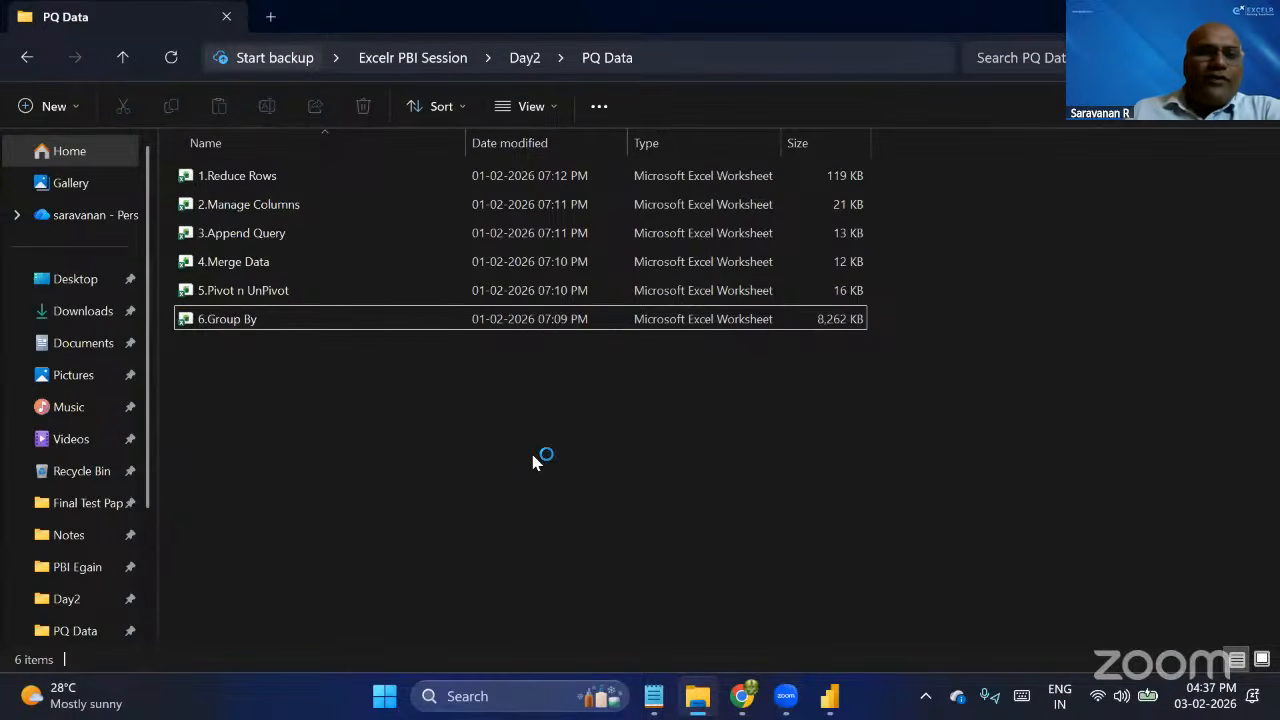
key("BackSpace")
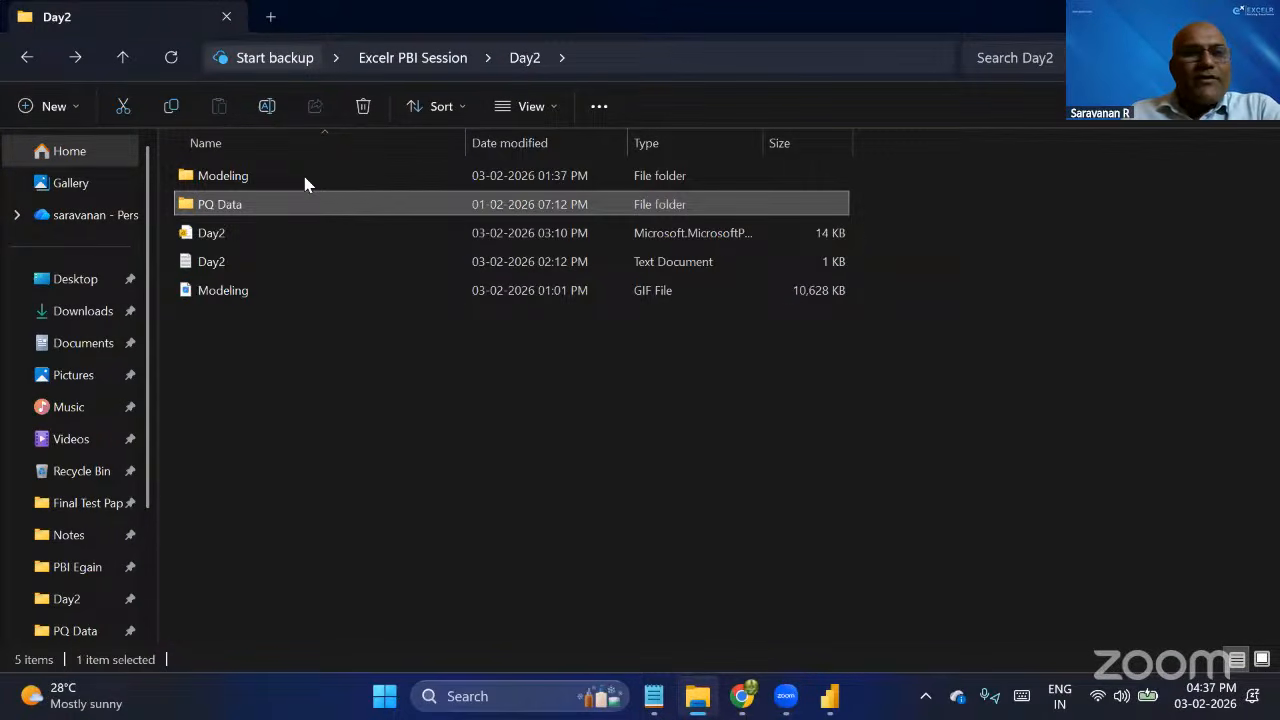
left_click(305, 180)
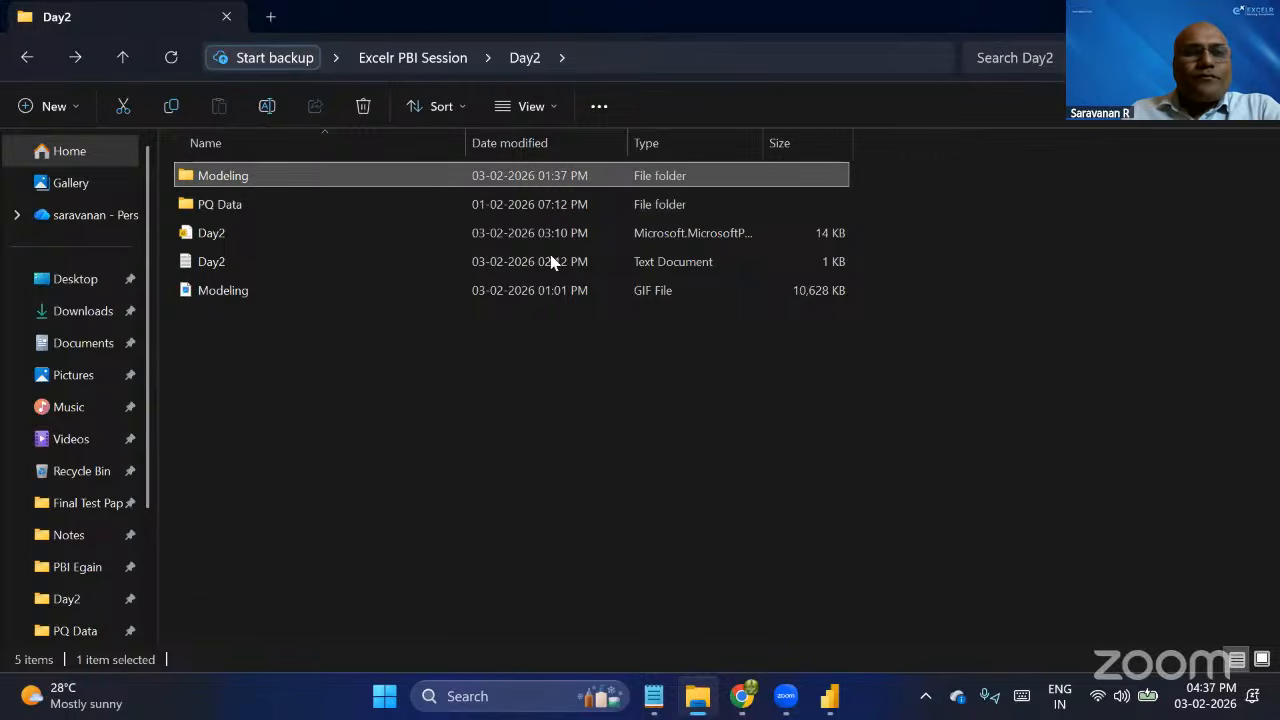
key("Return")
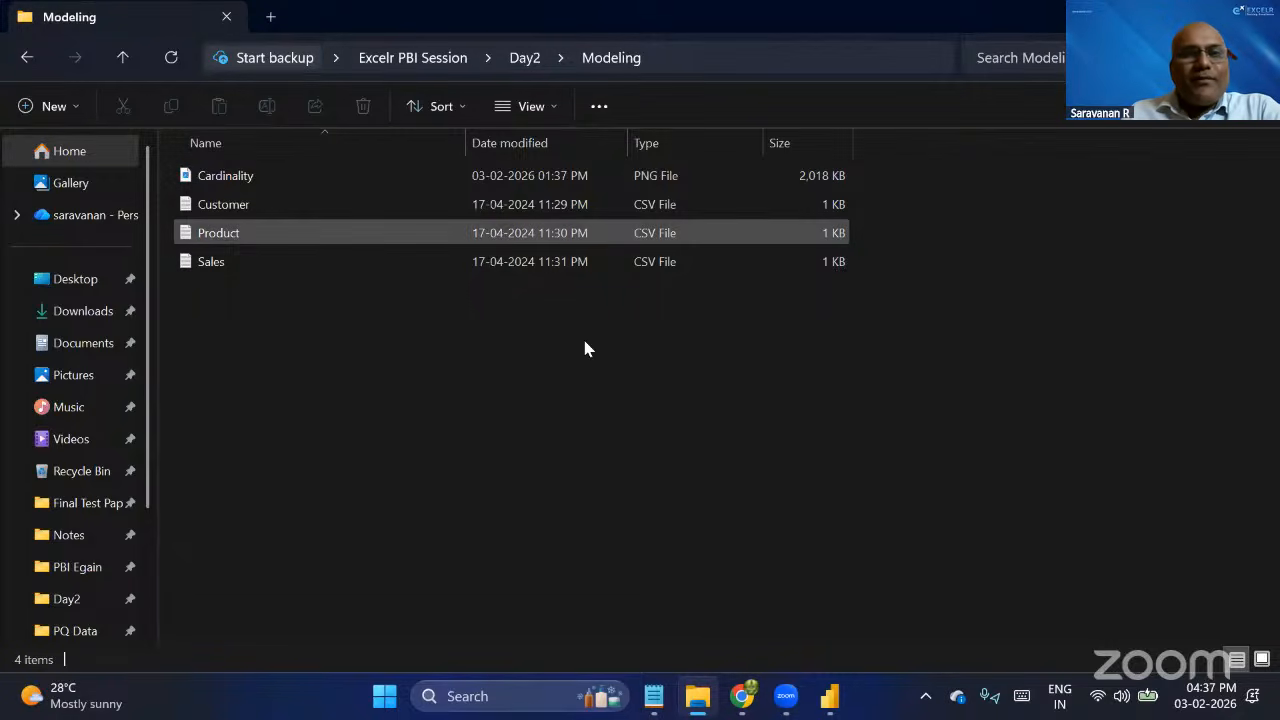
left_click(234, 175)
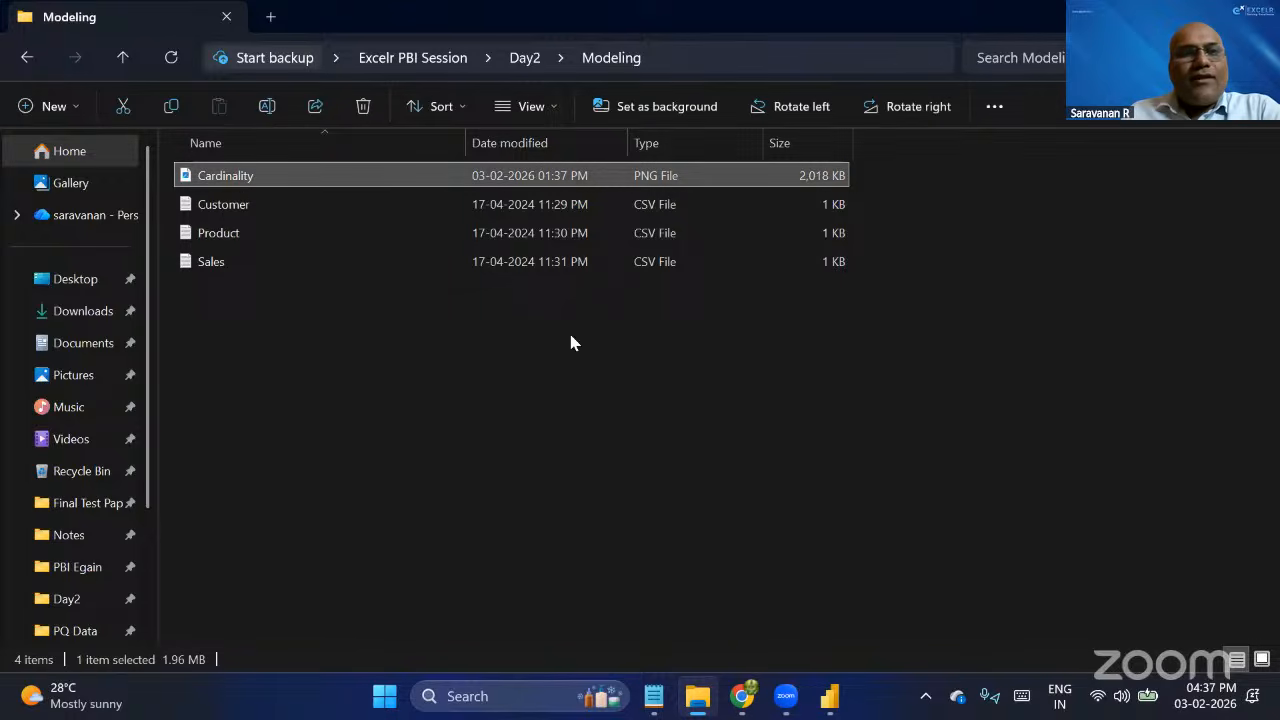
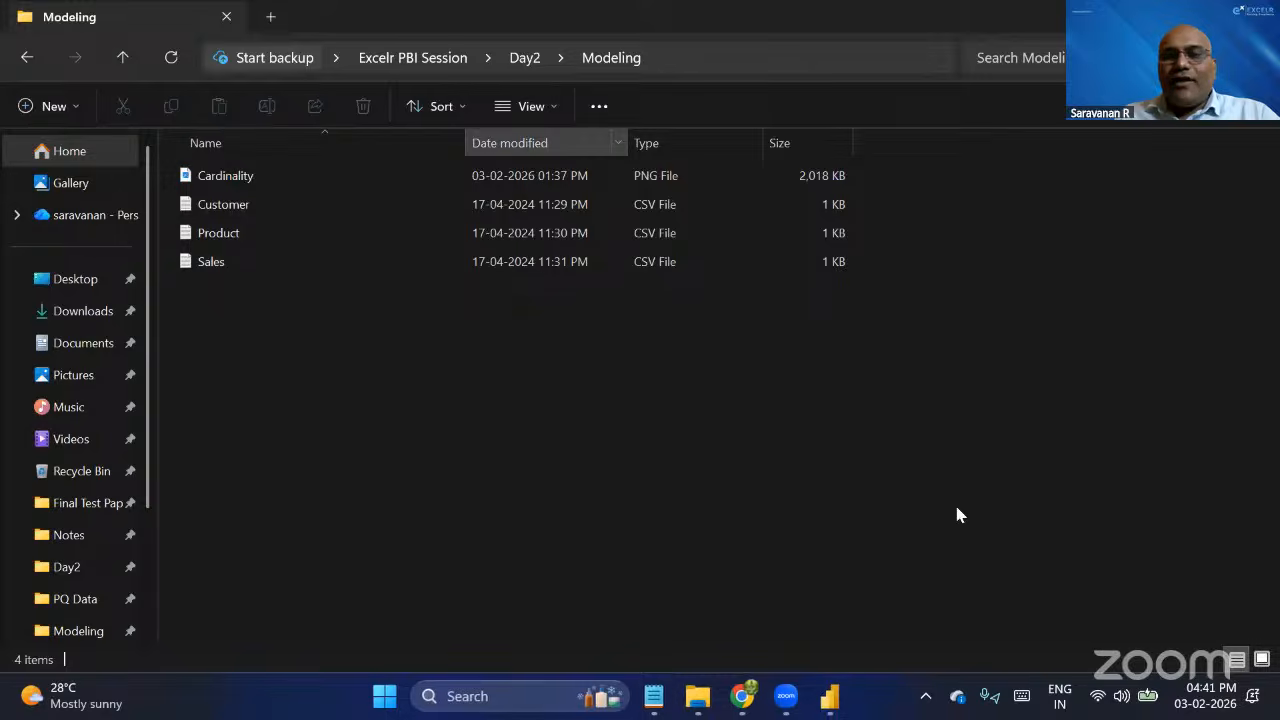
Open Customer.csv from the Modeling folder and examine its header and customer rows.
mouse_move(840, 708)
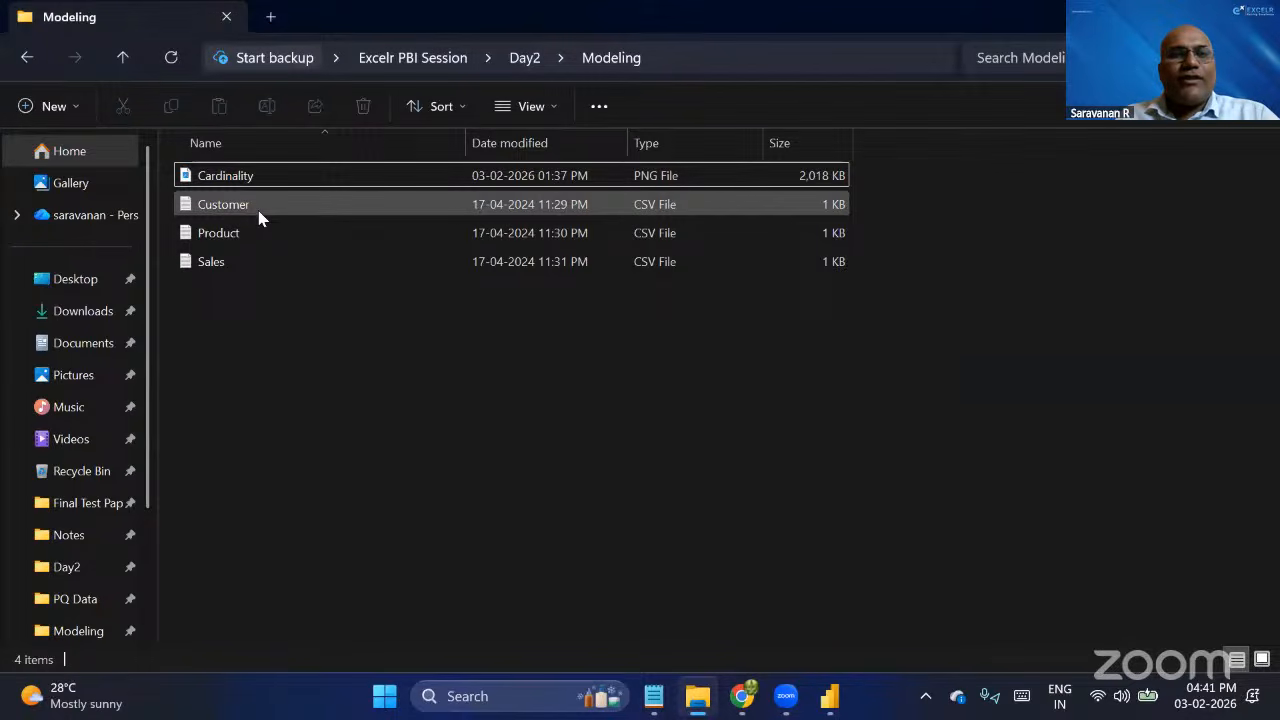
left_click(257, 214)
key("alt+Tab")
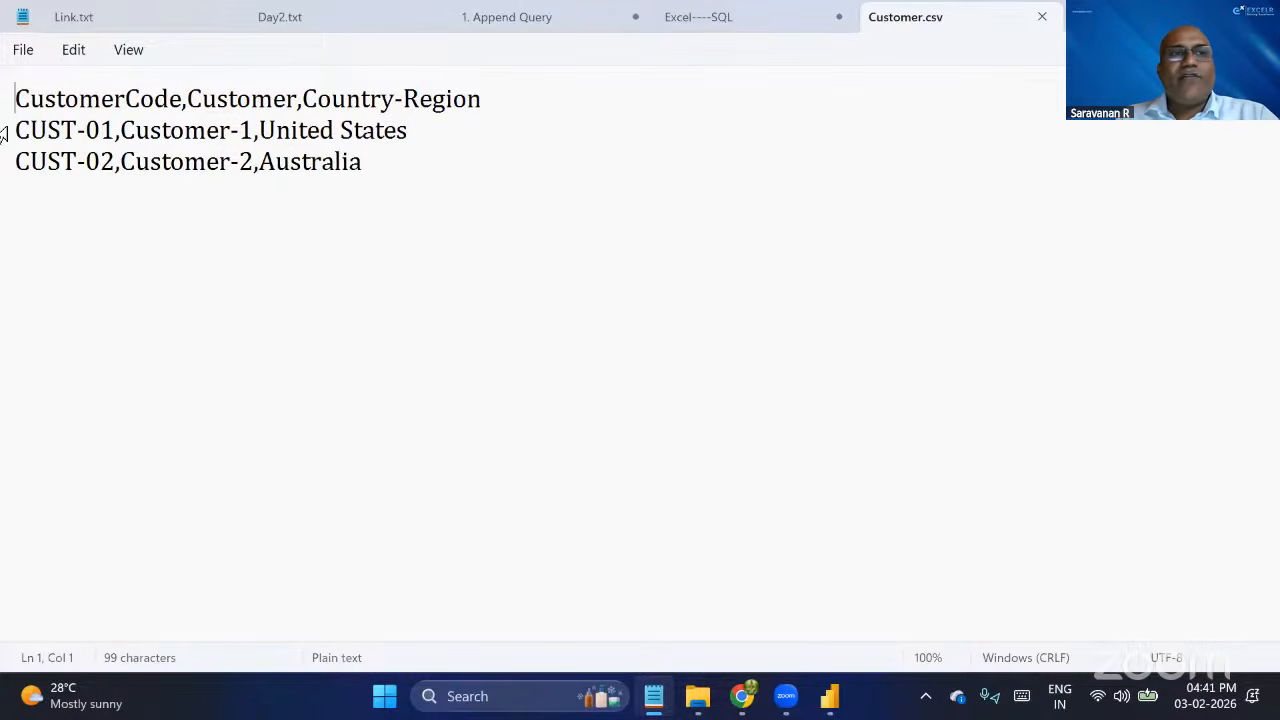
left_click_drag(3, 131, 1, 185)
left_click(300, 132)
left_click(312, 165)
Open Product.csv from the Modeling folder in File Explorer and highlight all of its rows for review.
key("alt+Tab")
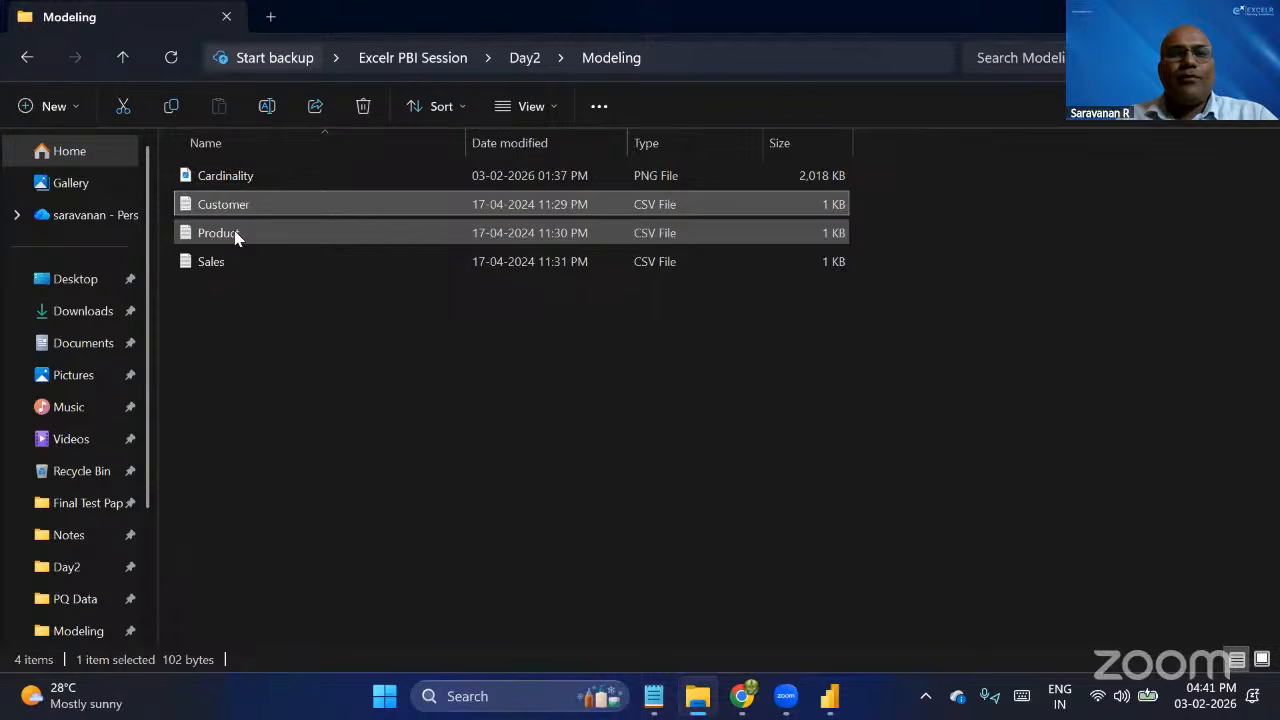
double_click(218, 233)
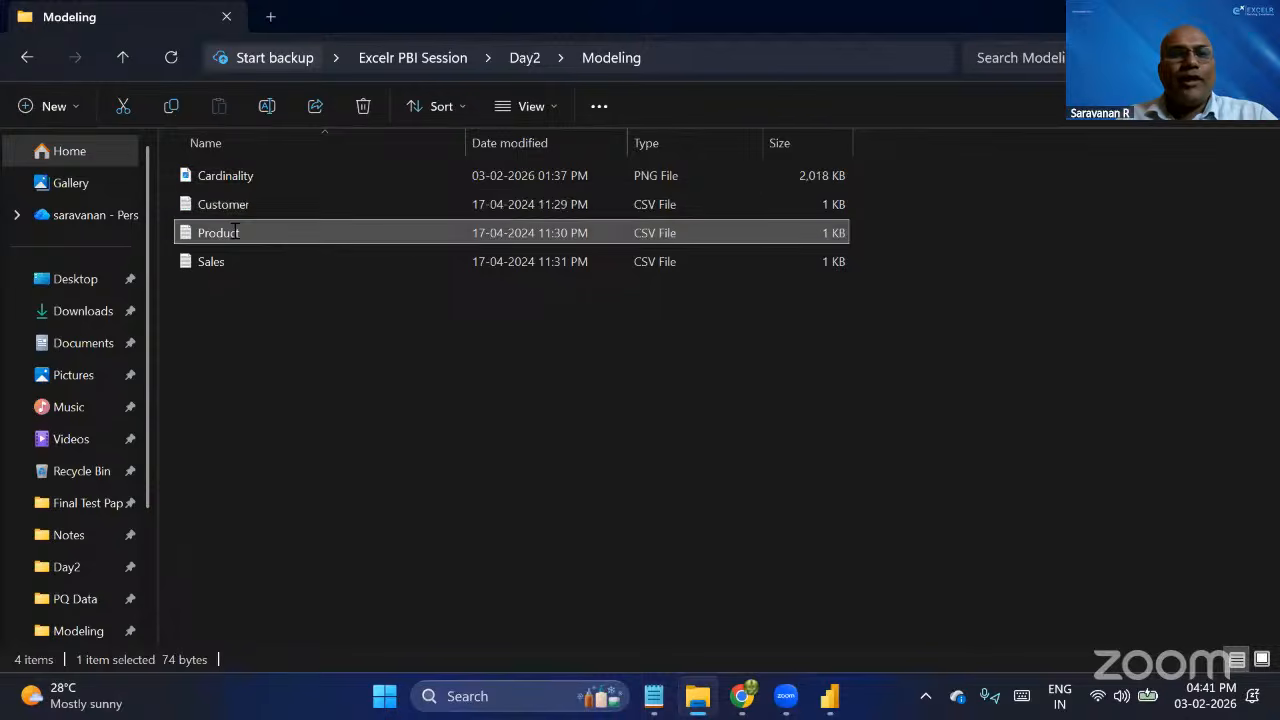
key("shift+Down")
key("shift+Down")
key("shift+Down")
key("shift+Down")
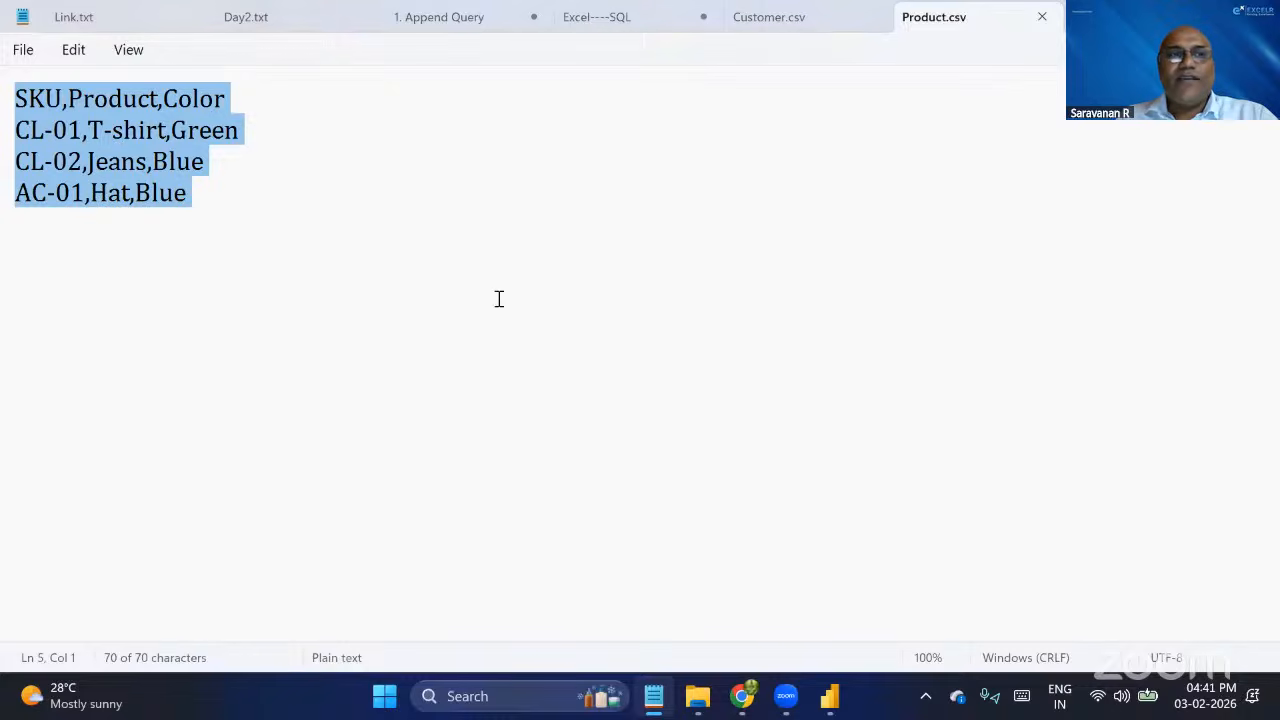
Open Sales.csv from the Modeling folder in File Explorer and highlight its header and order rows for review.
key("alt+Tab")
double_click(265, 275)
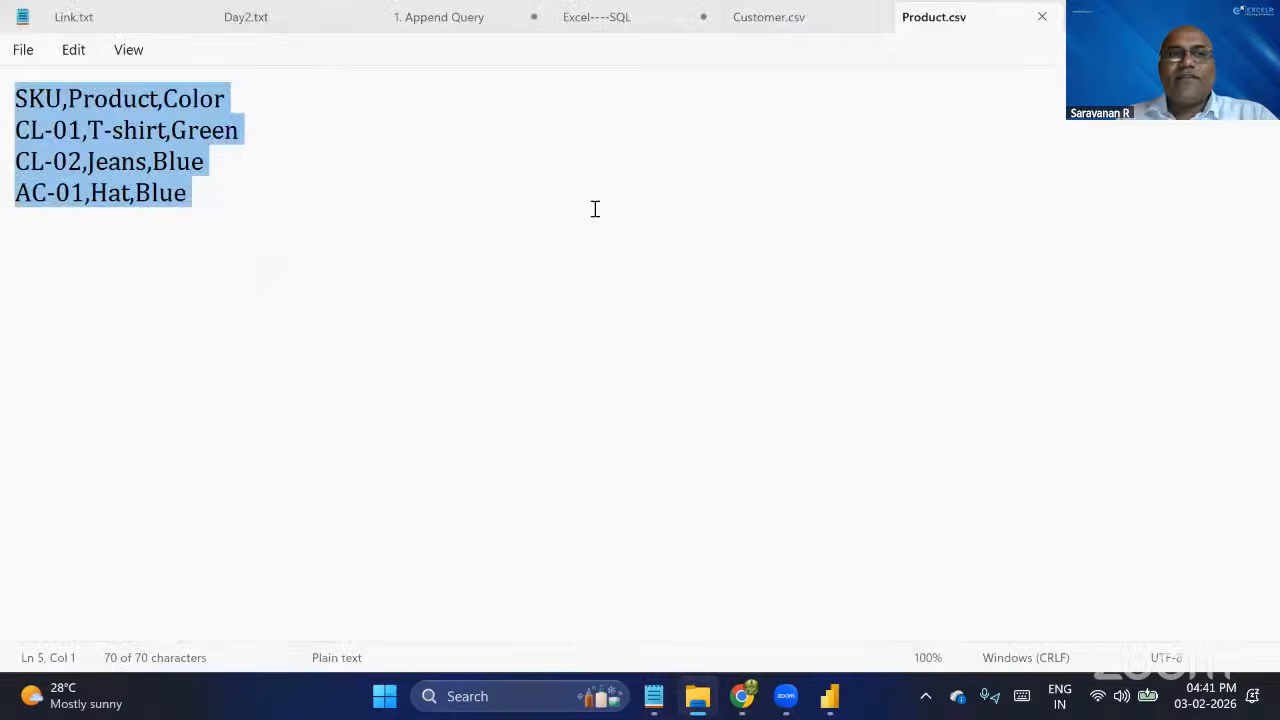
left_click_drag(9, 98, 9, 212)
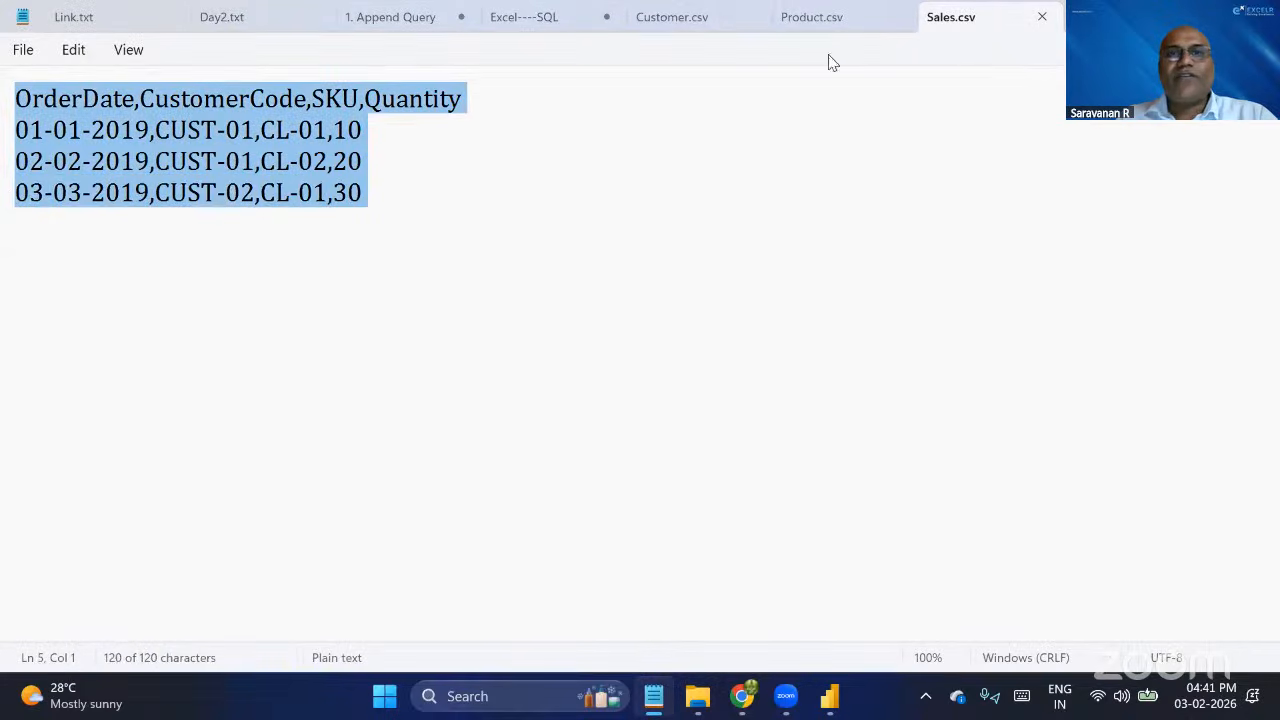
Close the Customer.csv, Product.csv and Sales.csv files and the Excel----SQL note in Notepad.
left_click(694, 17)
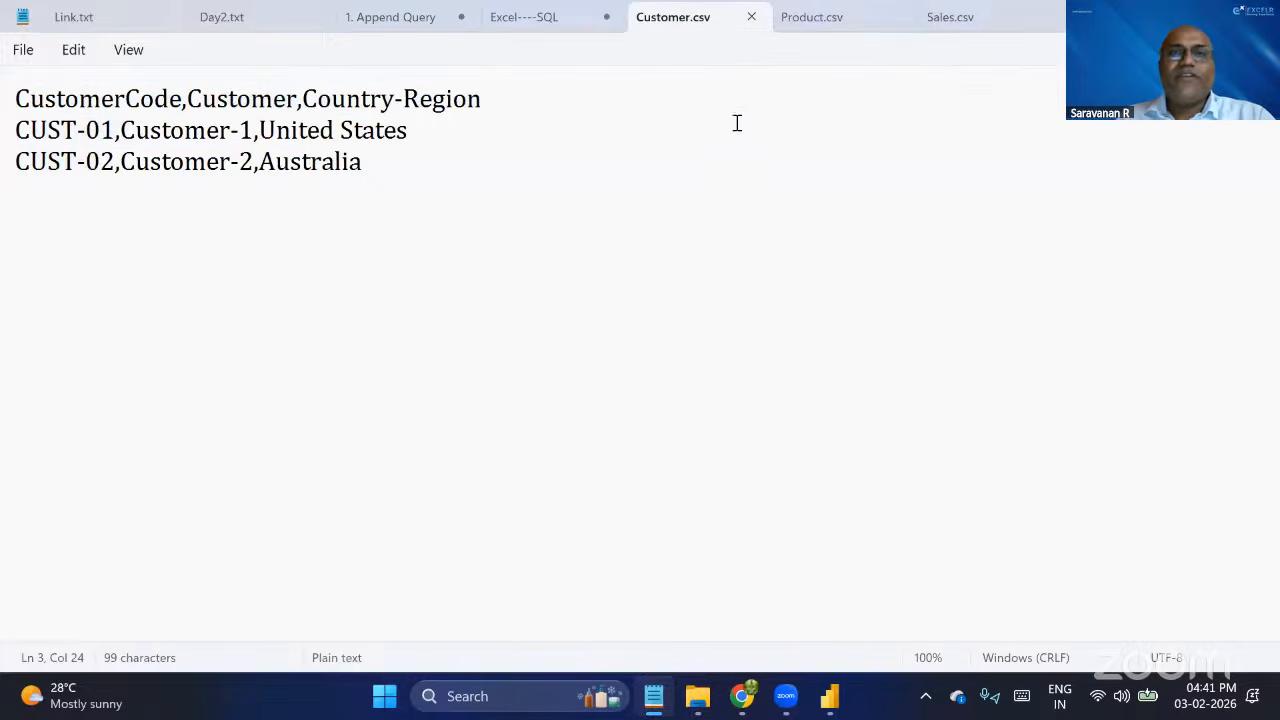
key("ctrl+w")
key("ctrl+w")
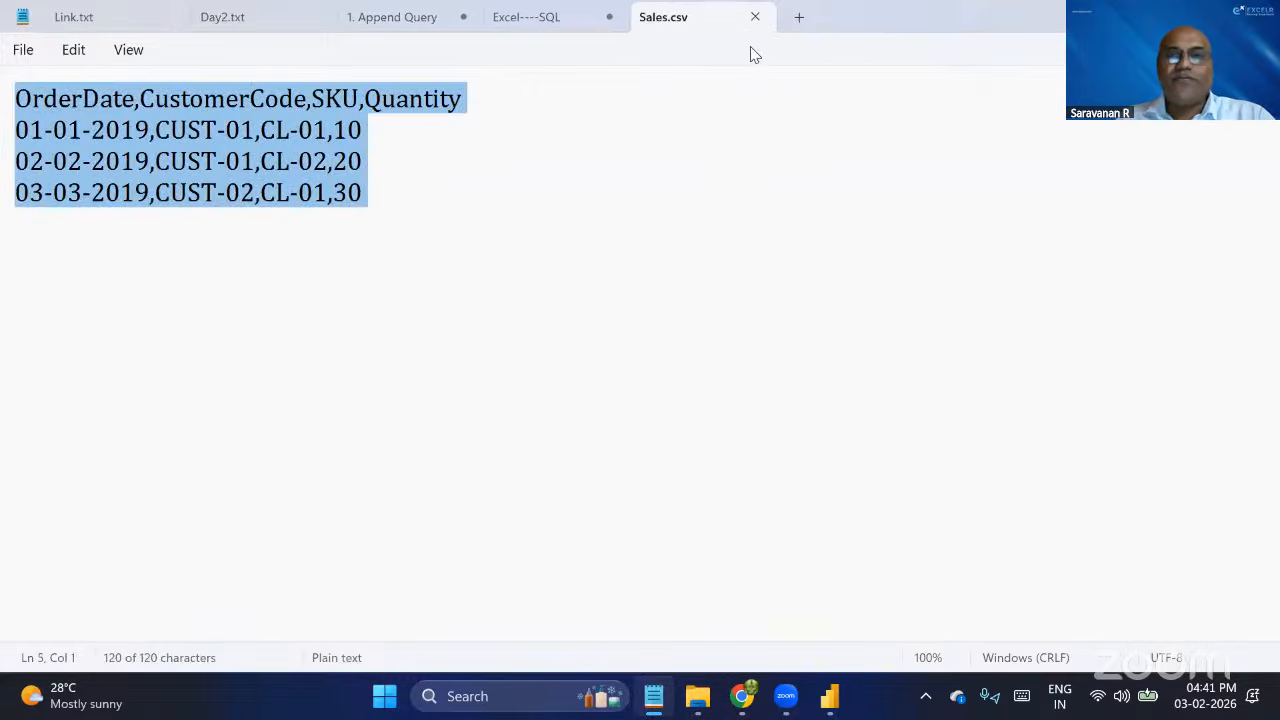
key("ctrl+w")
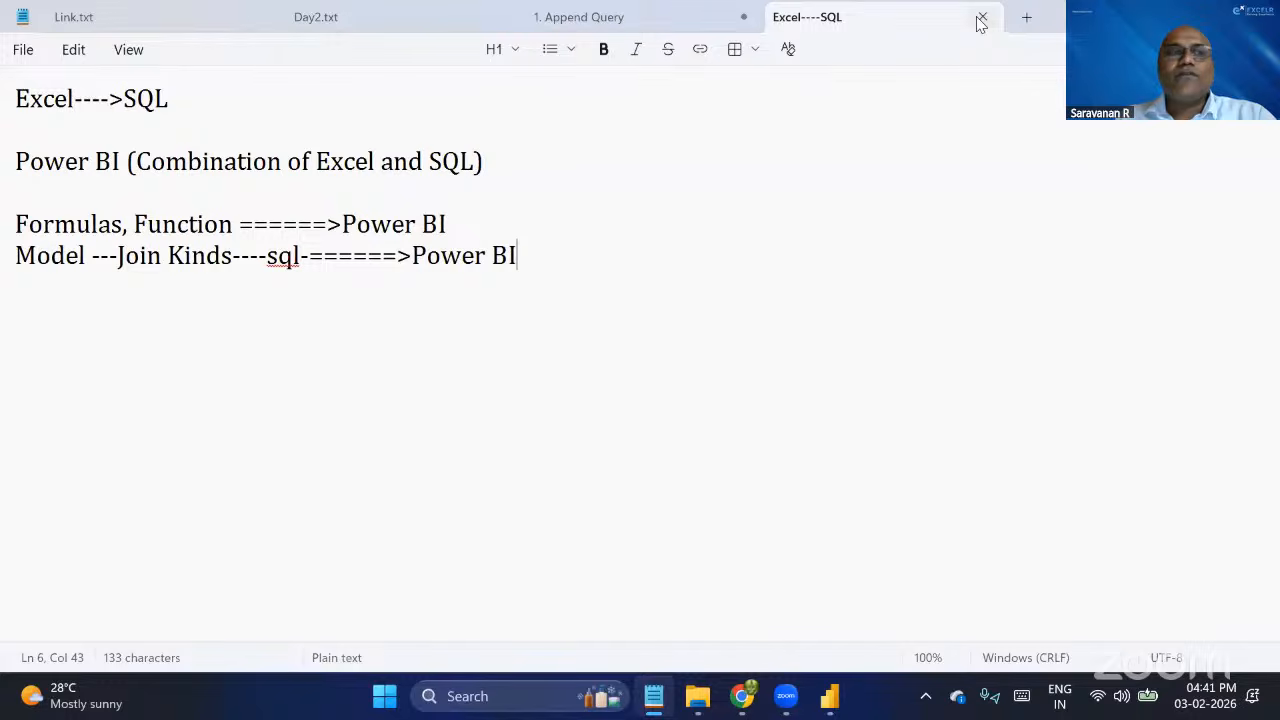
key("ctrl+w")
key("Escape")
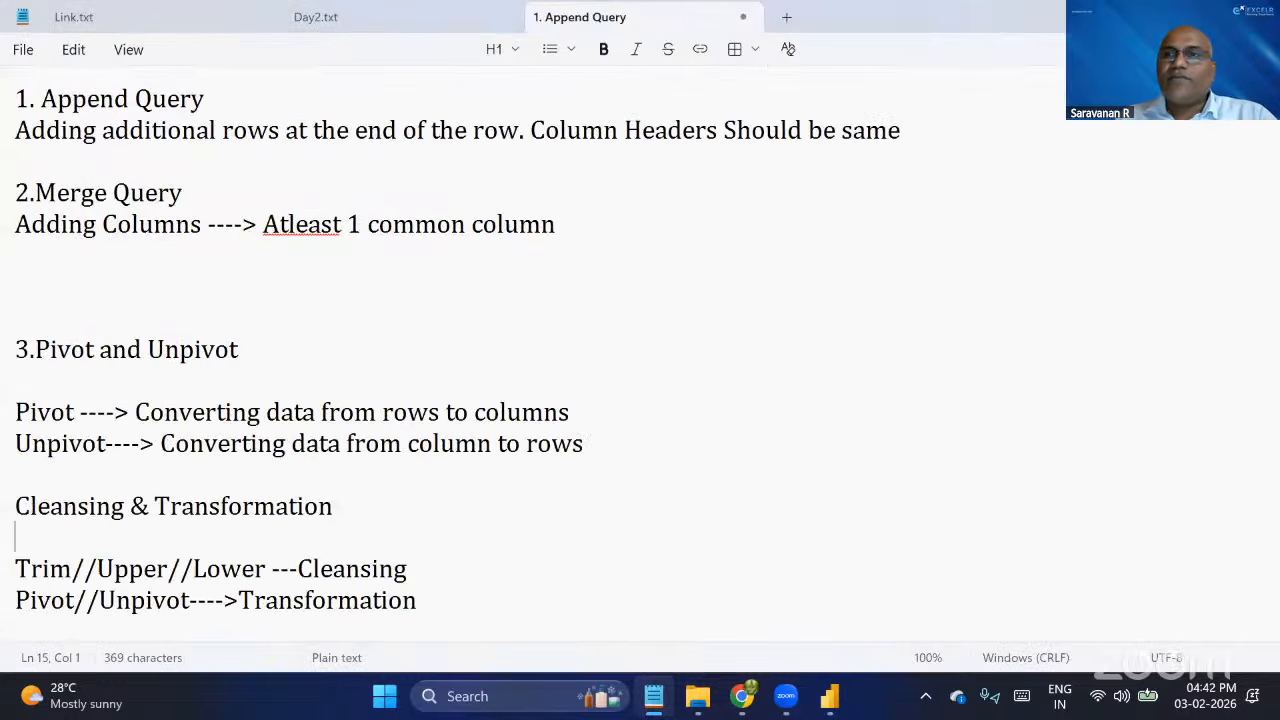
Switch to File Explorer and go up from the Modeling folder to the Day2 folder.
key("alt+Tab")
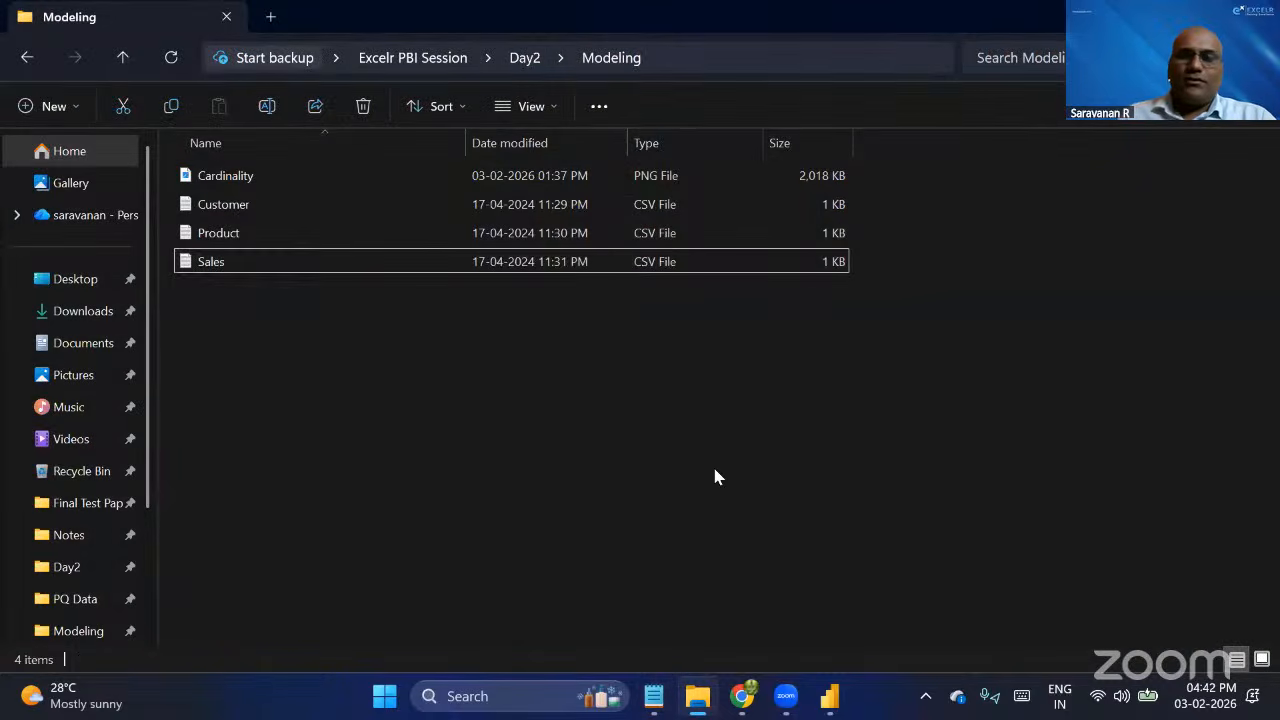
key("BackSpace")
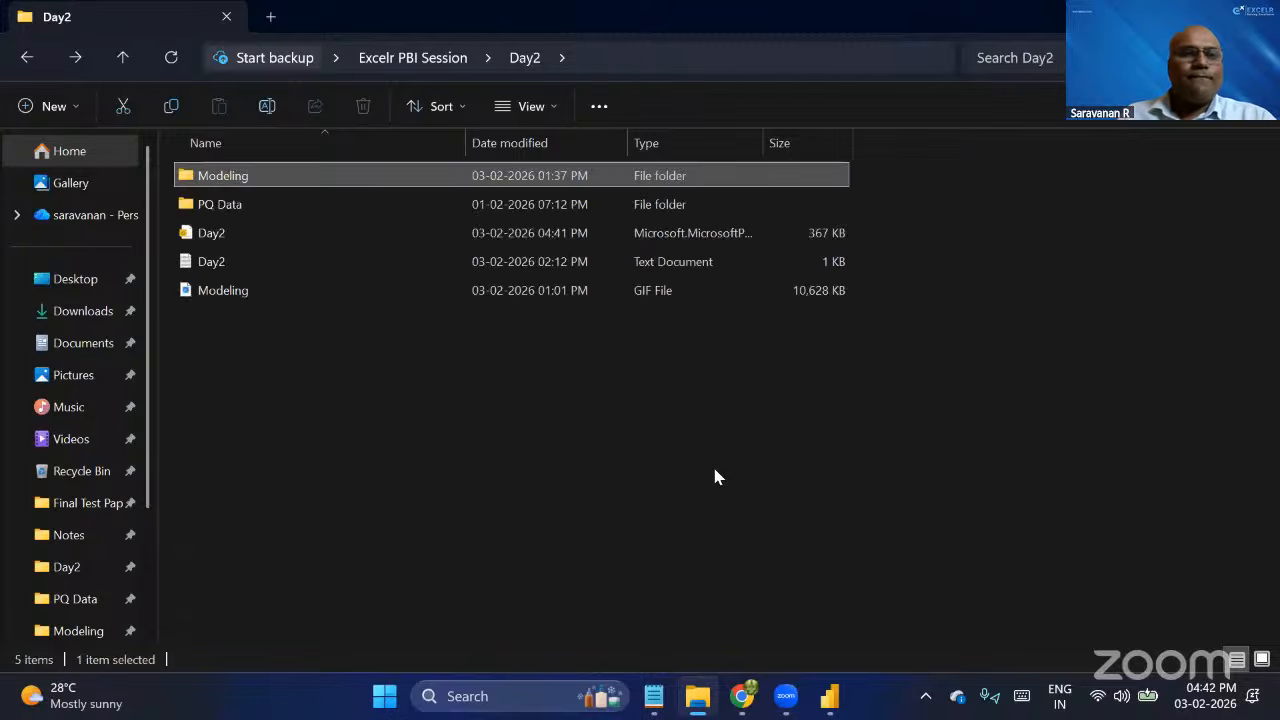
double_click(228, 180)
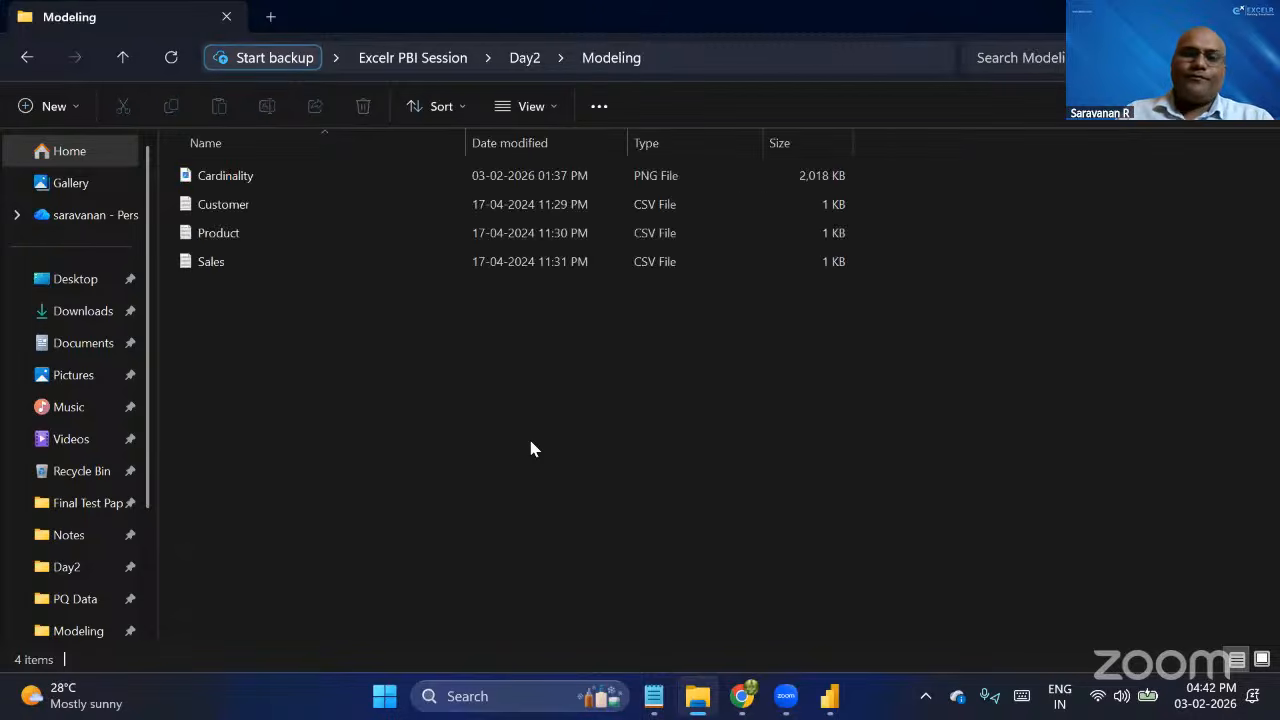
key("BackSpace")
Launch Miro and open the Demo board.
key("super")
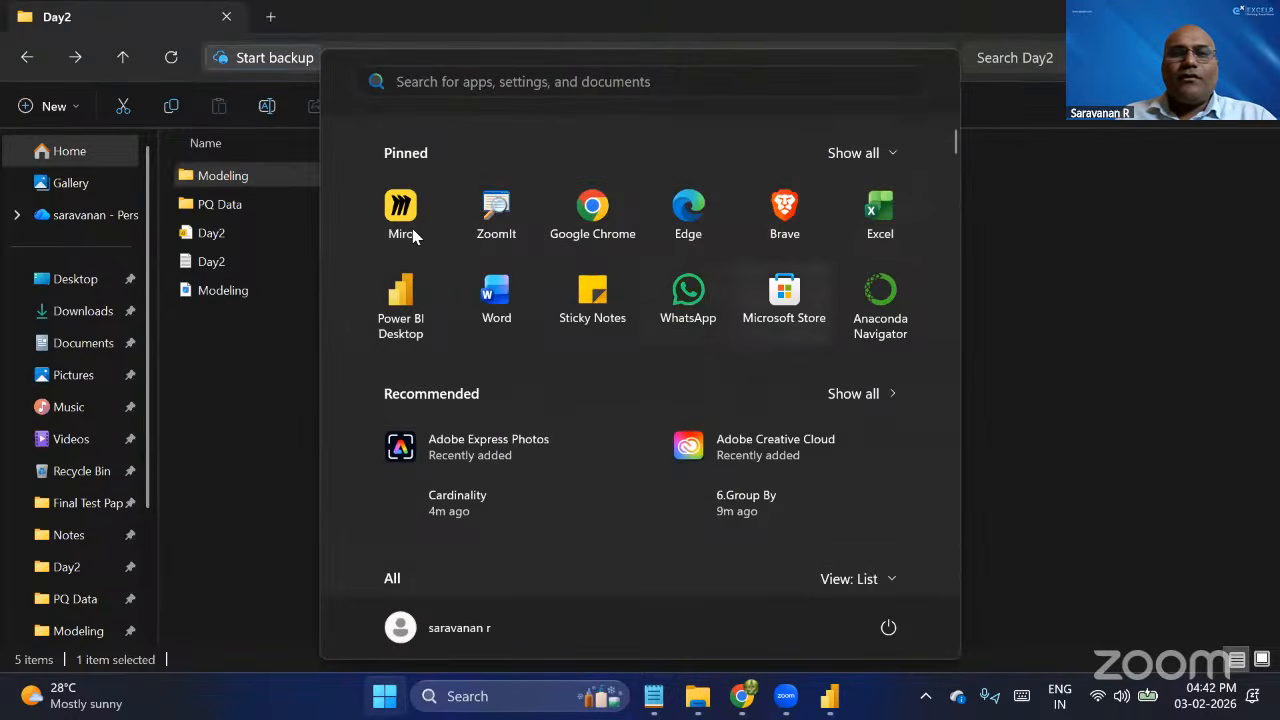
key("Escape")
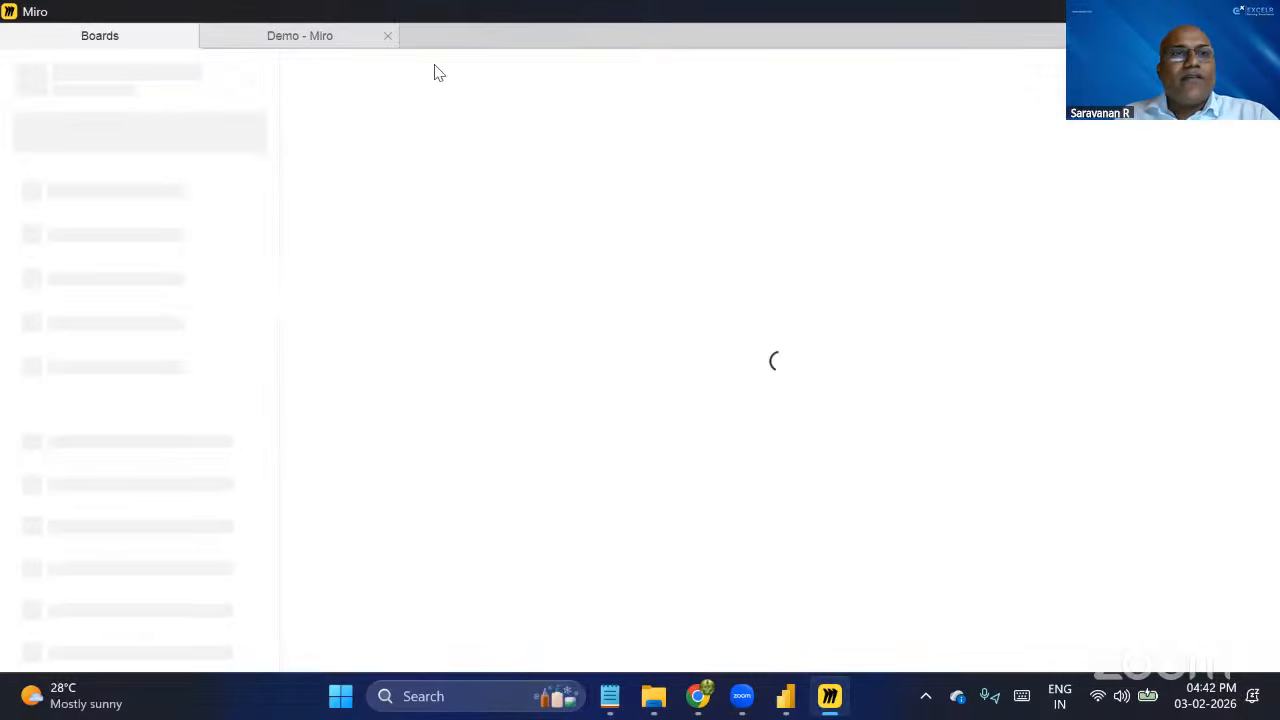
left_click(316, 40)
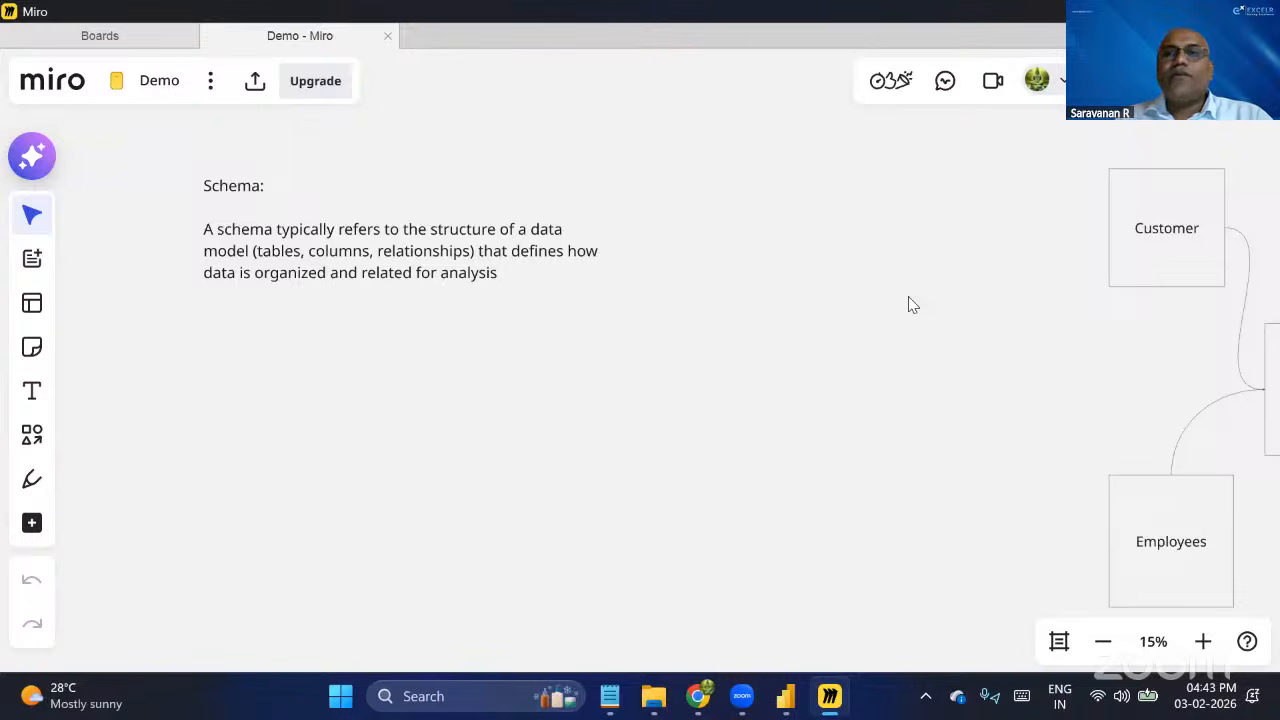
Present the entire Demo board with the Star Schema diagram in view.
scroll(909, 298, "right", 3)
scroll(908, 305, "right", 5)
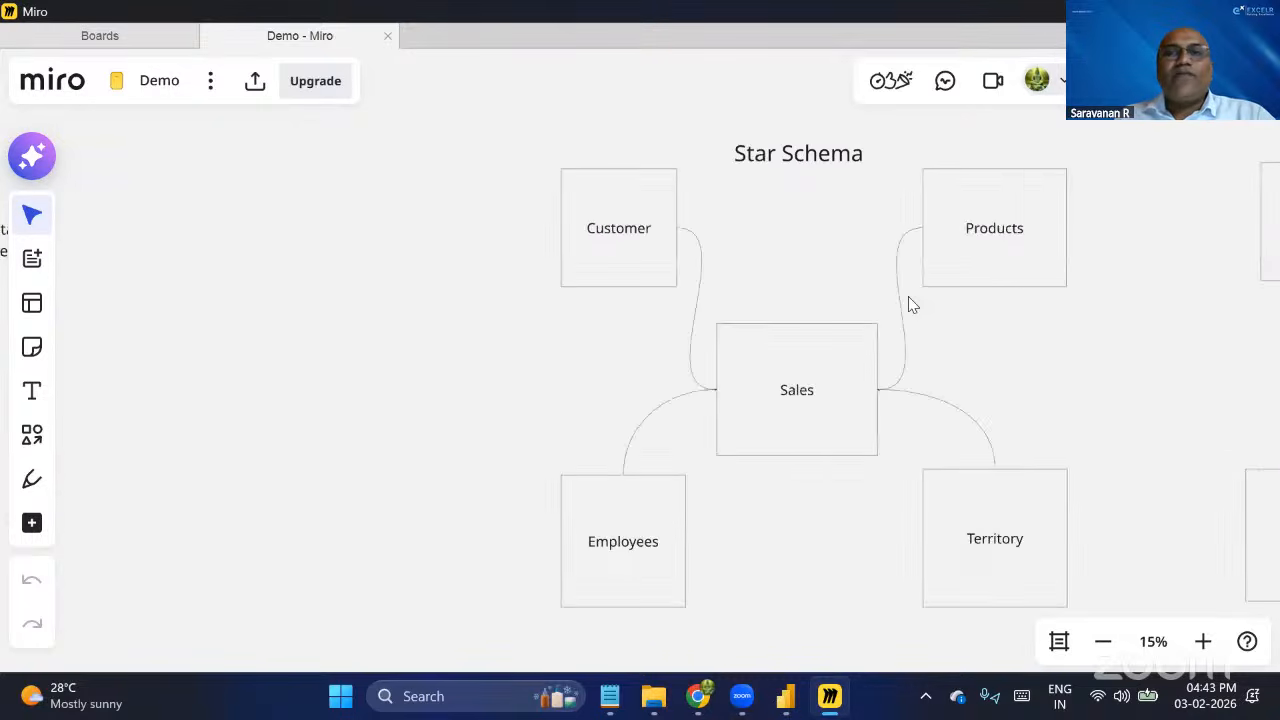
scroll(908, 298, "right", 1)
scroll(600, 200, "right", 4)
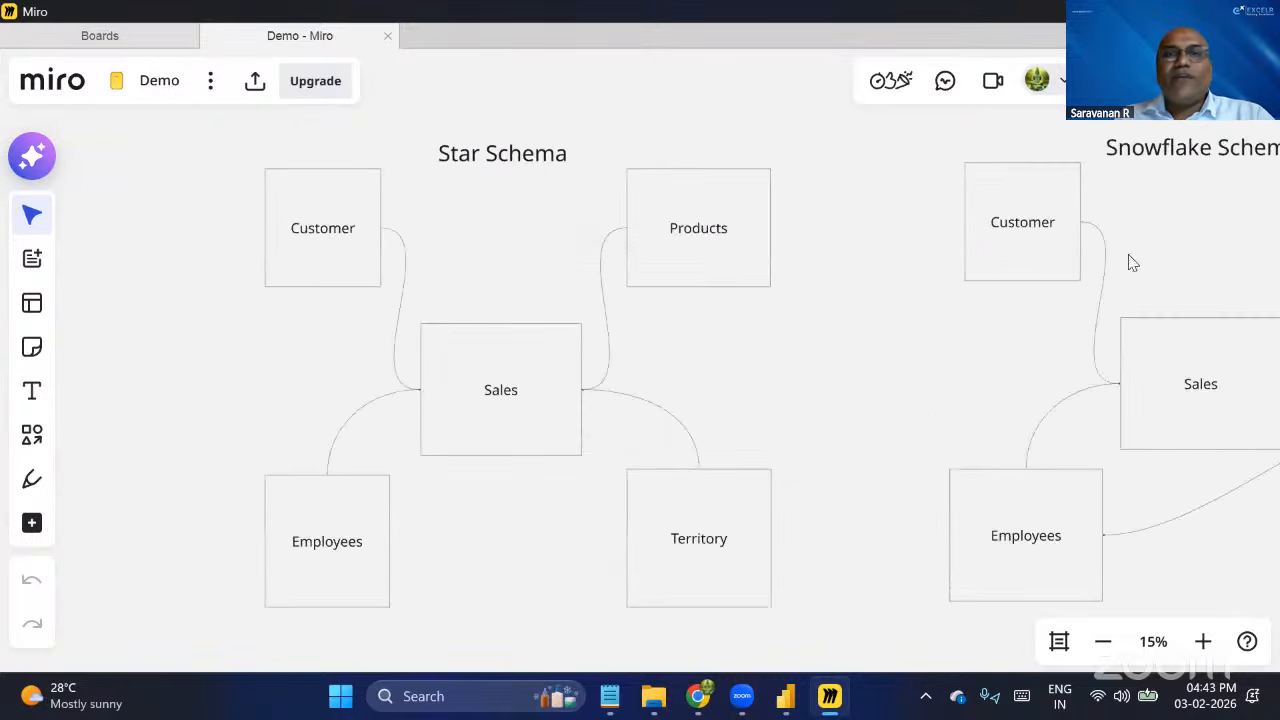
scroll(1150, 225, "right", 1)
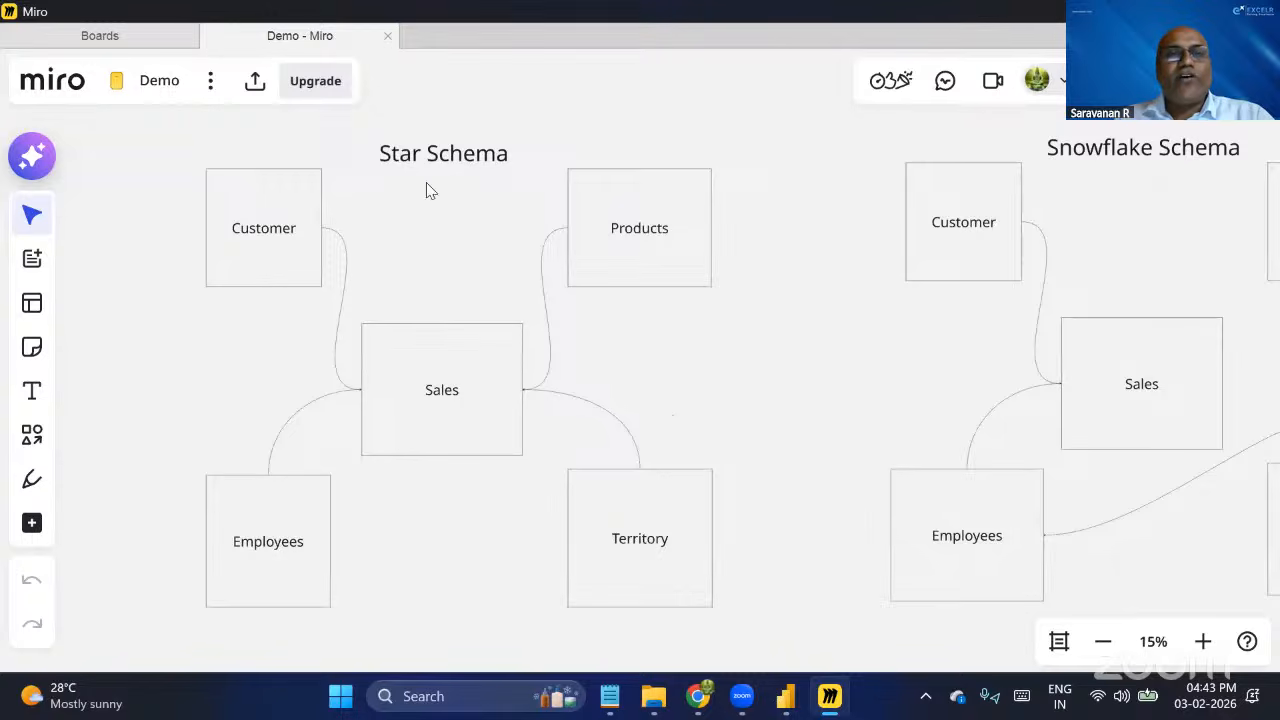
scroll(594, 251, "left", 1)
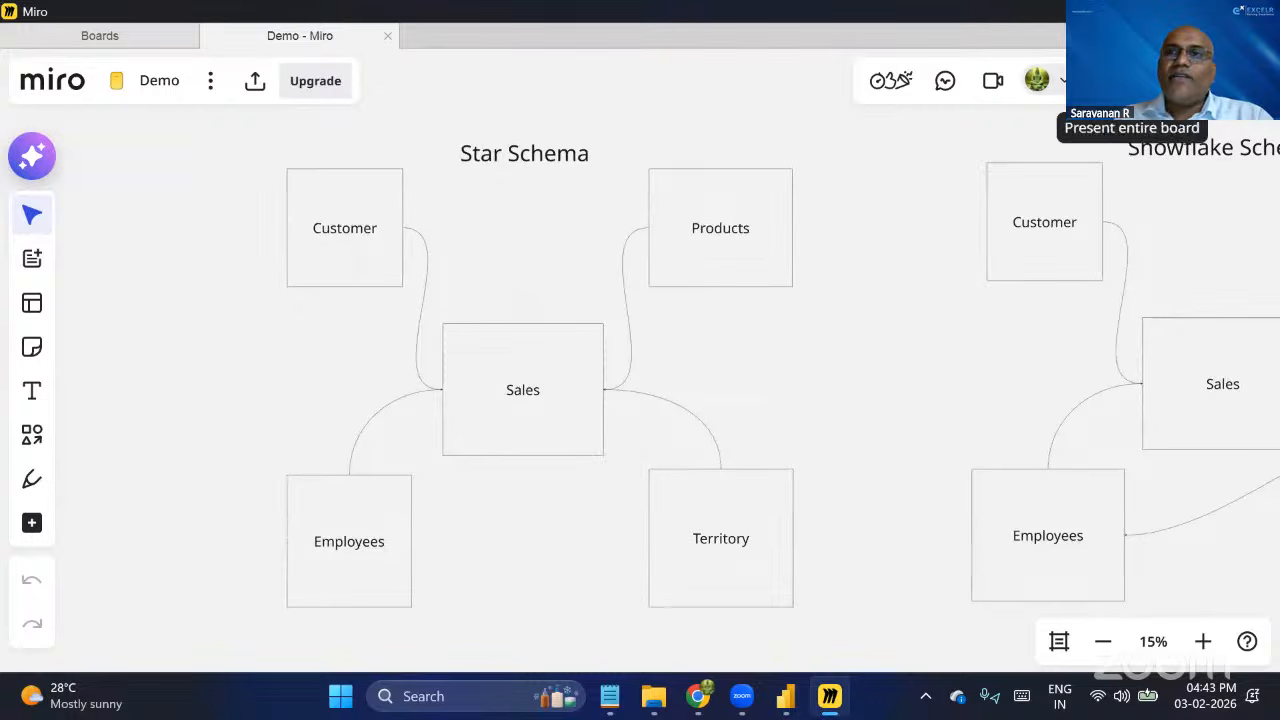
left_click(1135, 80)
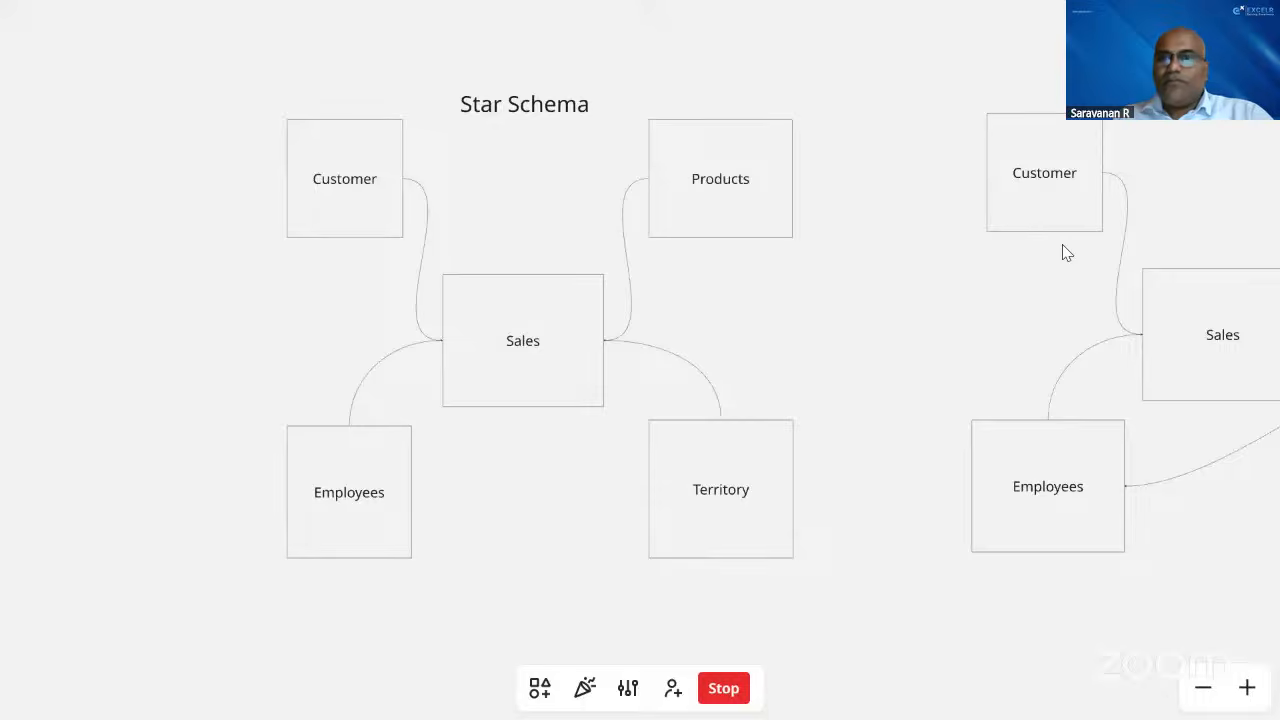
Move the star shape from beside the Snowflake Schema onto the Sales box of the Star Schema diagram.
scroll(1066, 253, "right", 10)
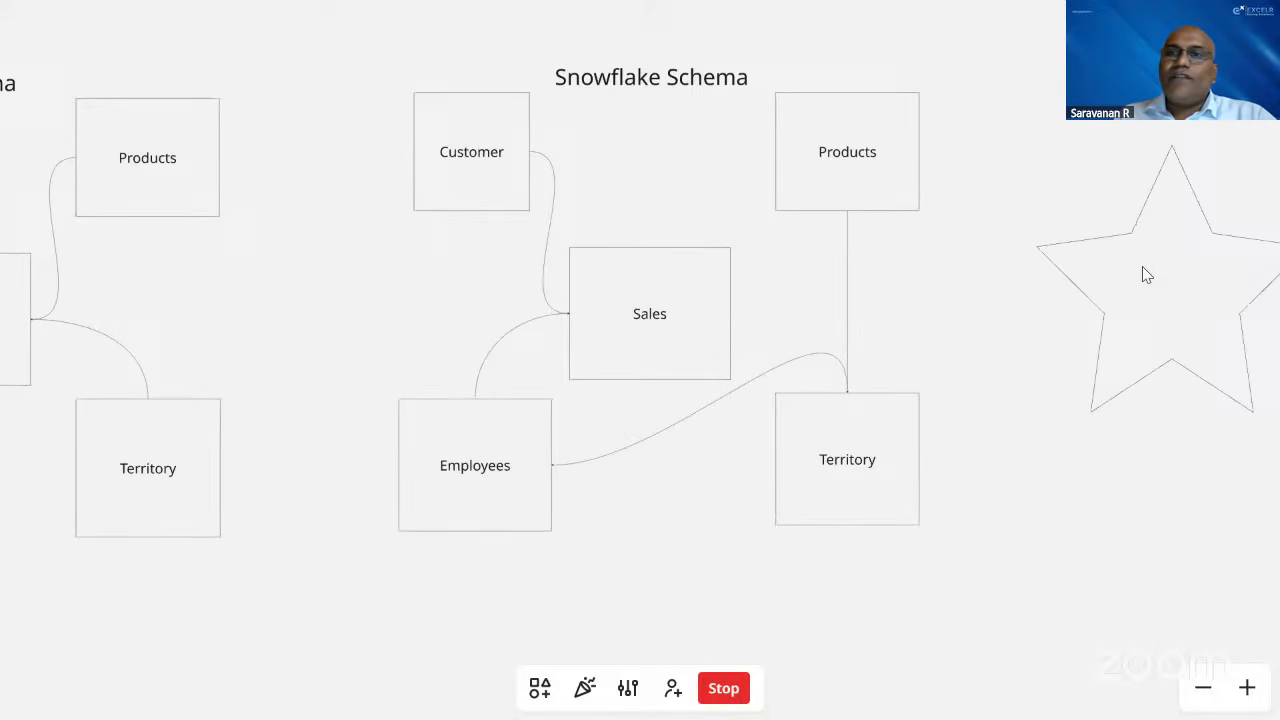
left_click_drag(1232, 264, 1142, 267)
left_click_drag(993, 280, 752, 296)
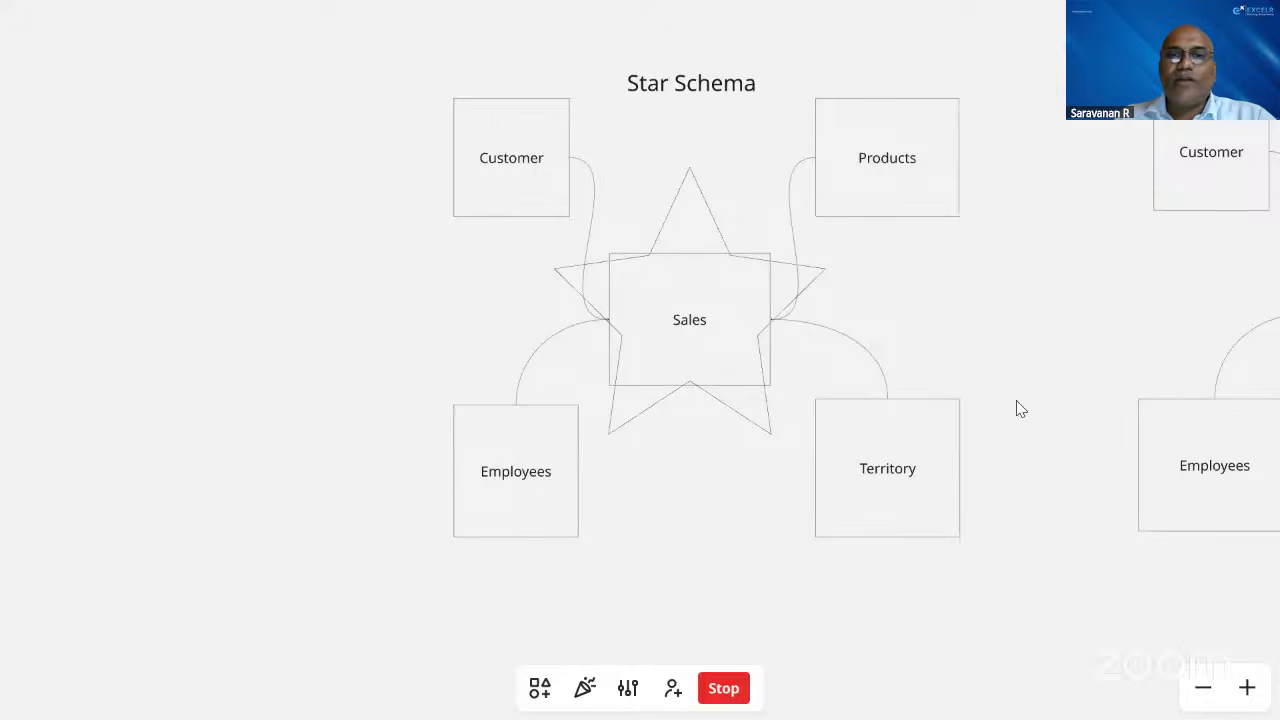
Compare how the tables are connected to Sales in the Star Schema and Snowflake Schema diagrams.
scroll(1078, 356, "right", 10)
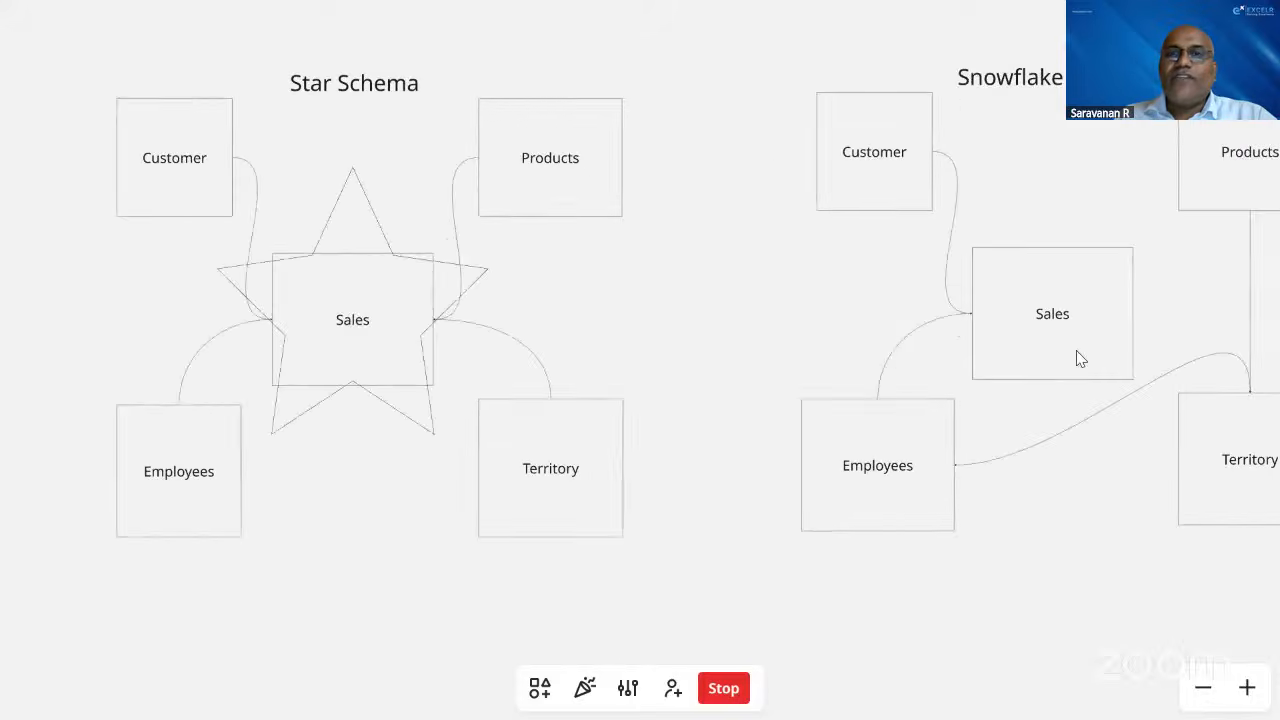
scroll(848, 135, "right", 5)
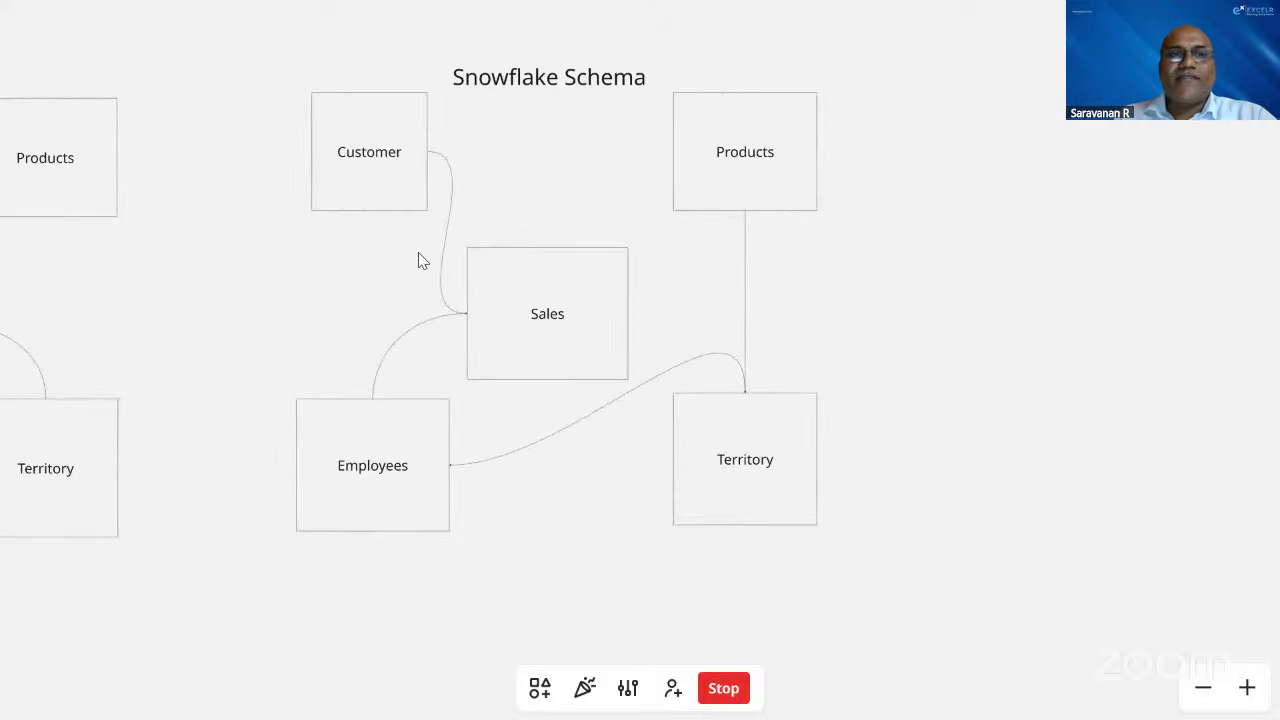
scroll(189, 174, "left", 6)
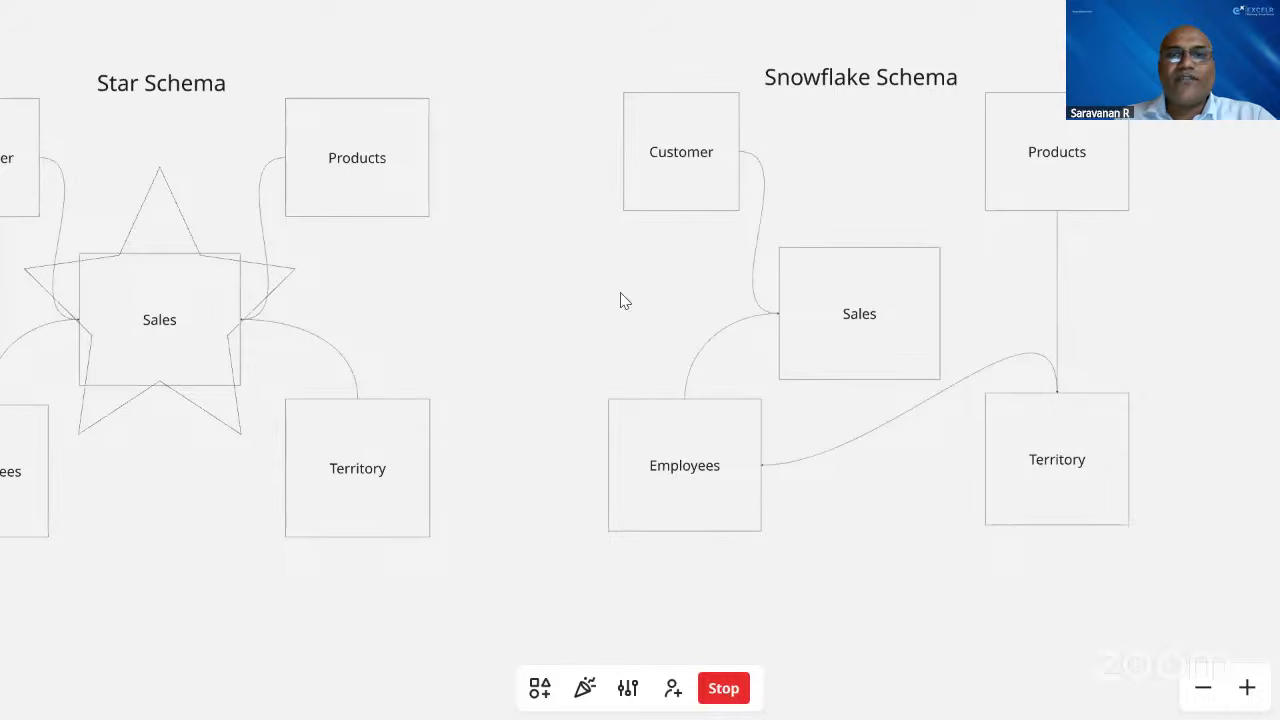
scroll(948, 350, "right", 5)
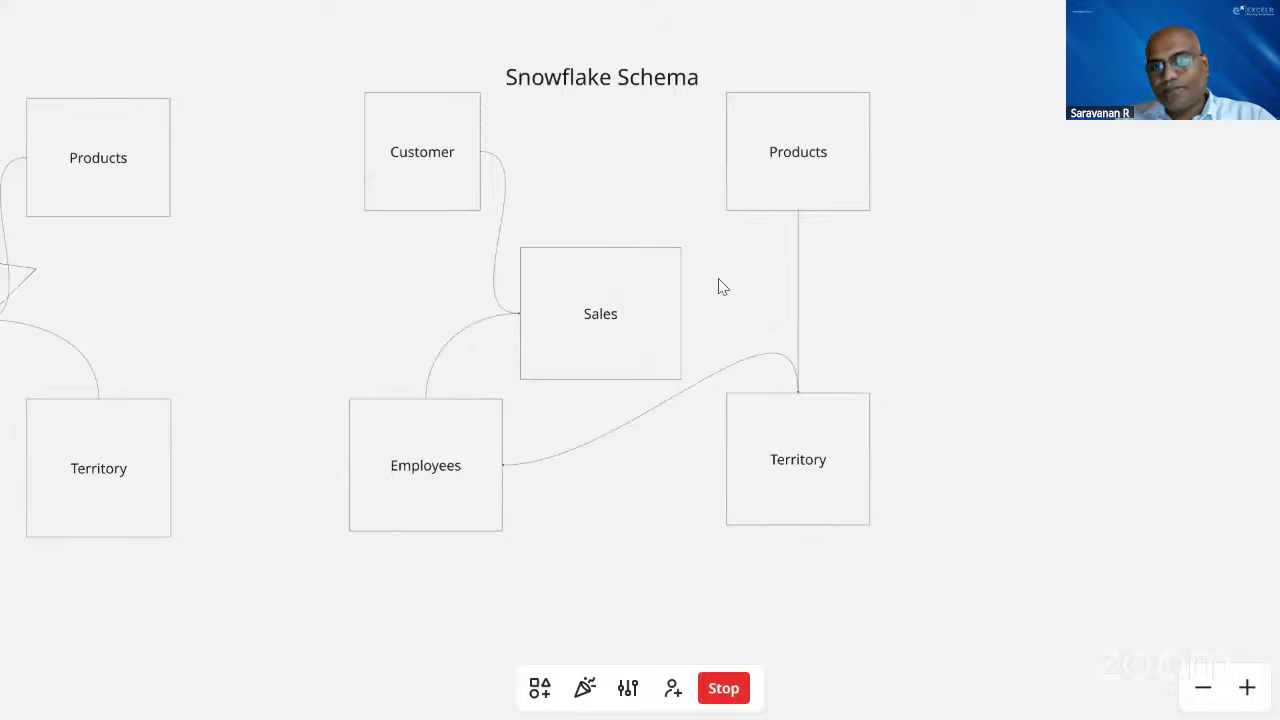
scroll(748, 428, "left", 5)
scroll(250, 298, "left", 4)
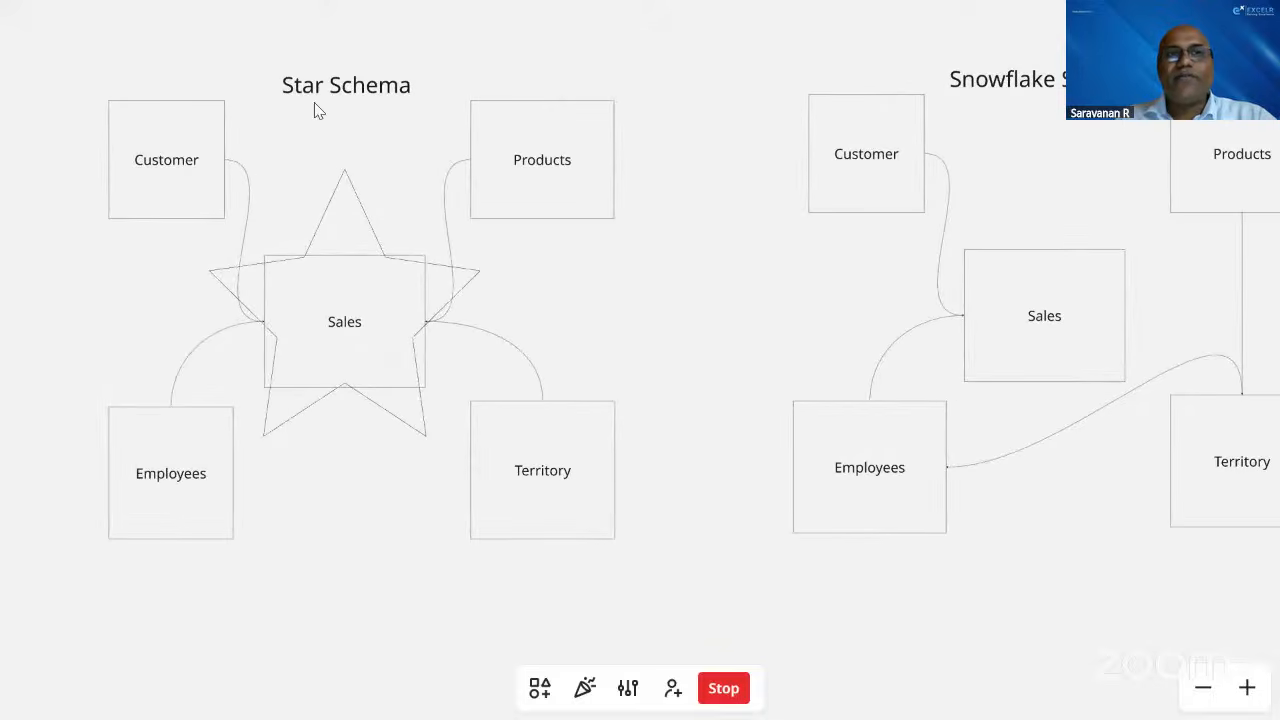
scroll(586, 343, "right", 8)
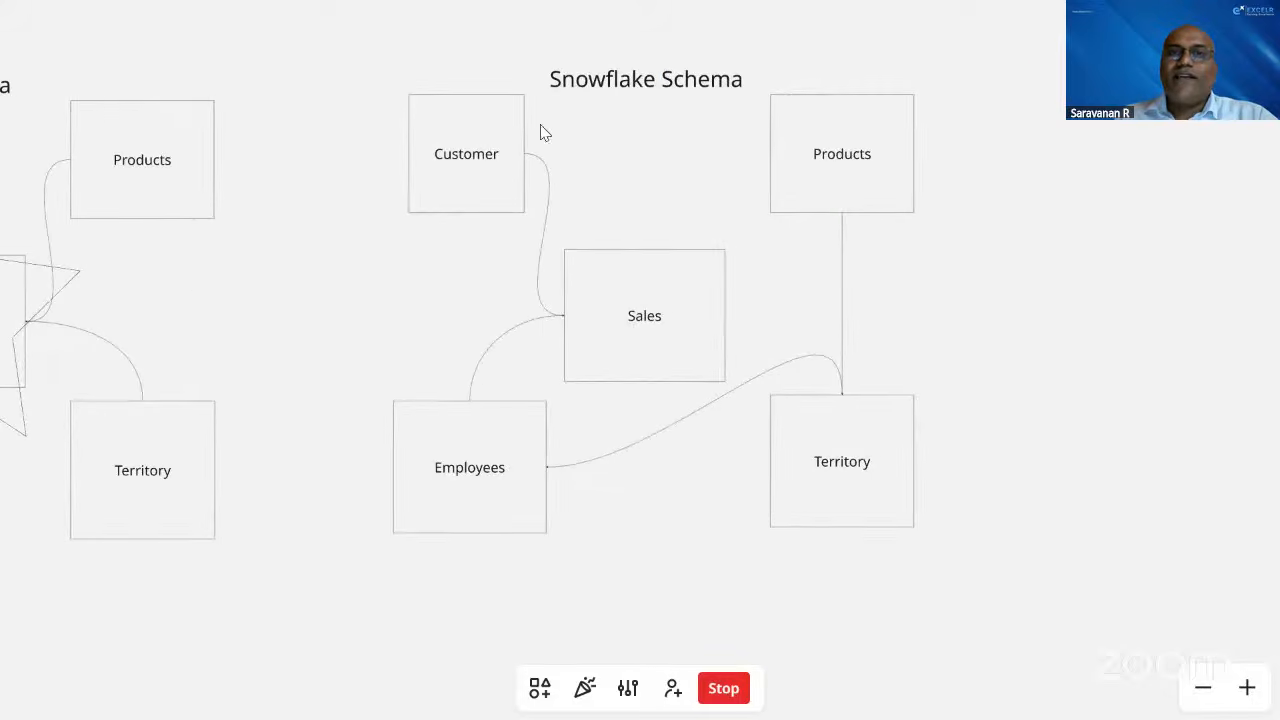
scroll(512, 302, "left", 5)
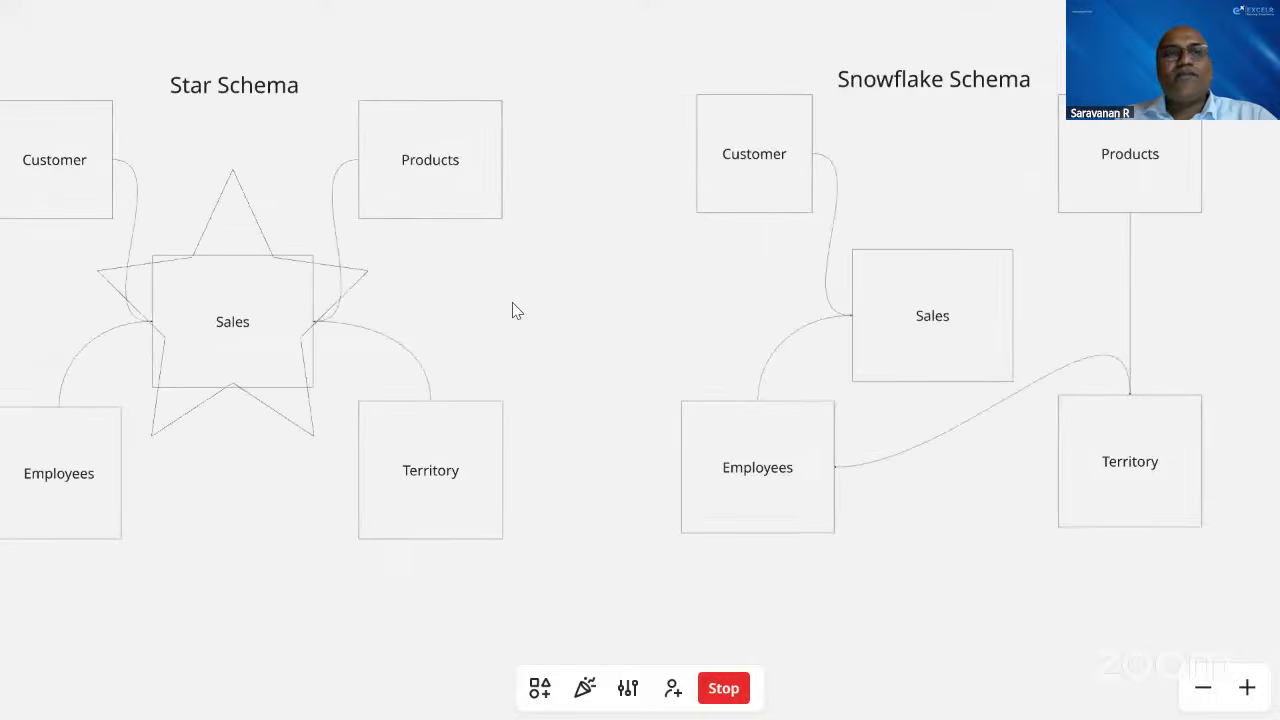
scroll(512, 302, "left", 6)
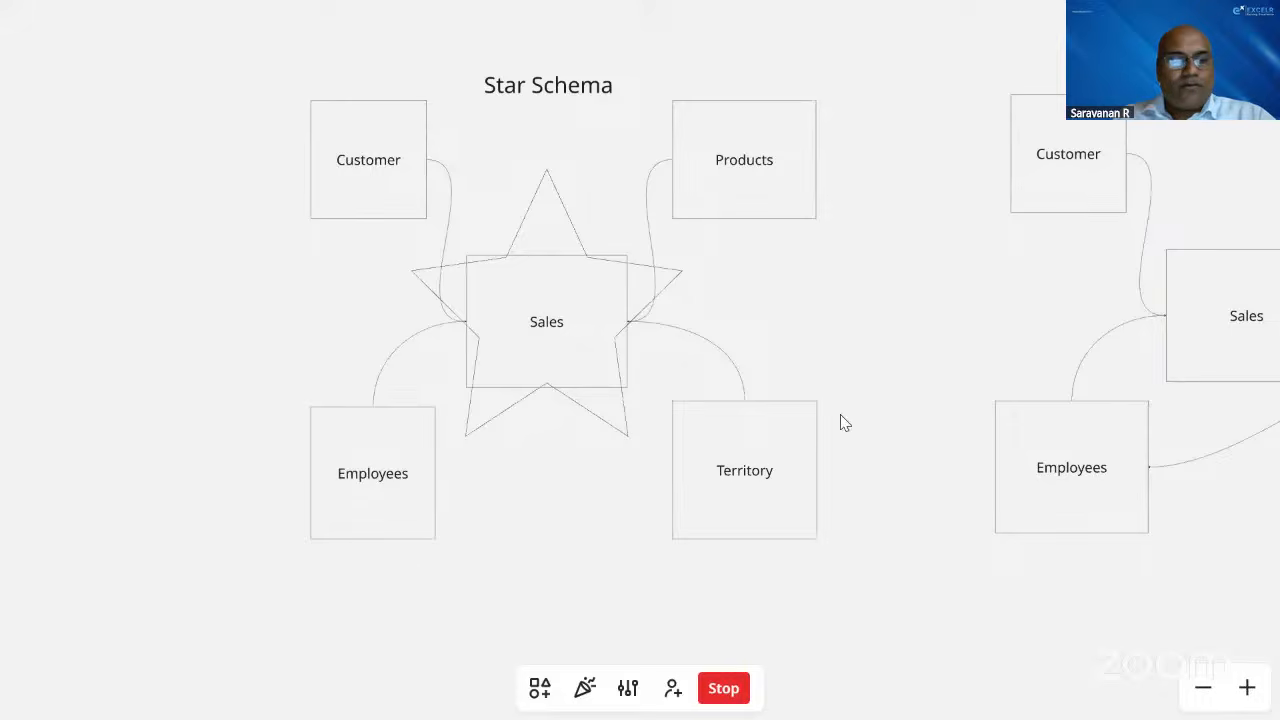
Leave the full-screen view of the board and switch back to the Day2 folder in File Explorer.
key("Escape")
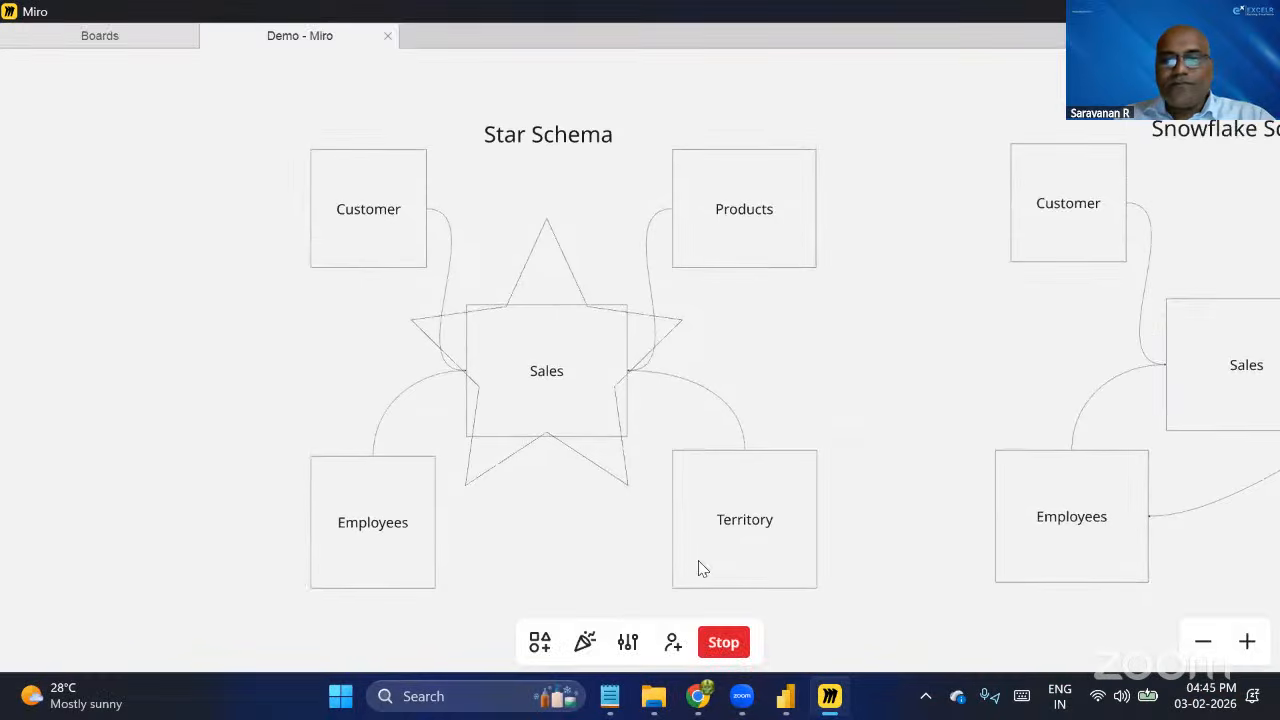
mouse_move(742, 696)
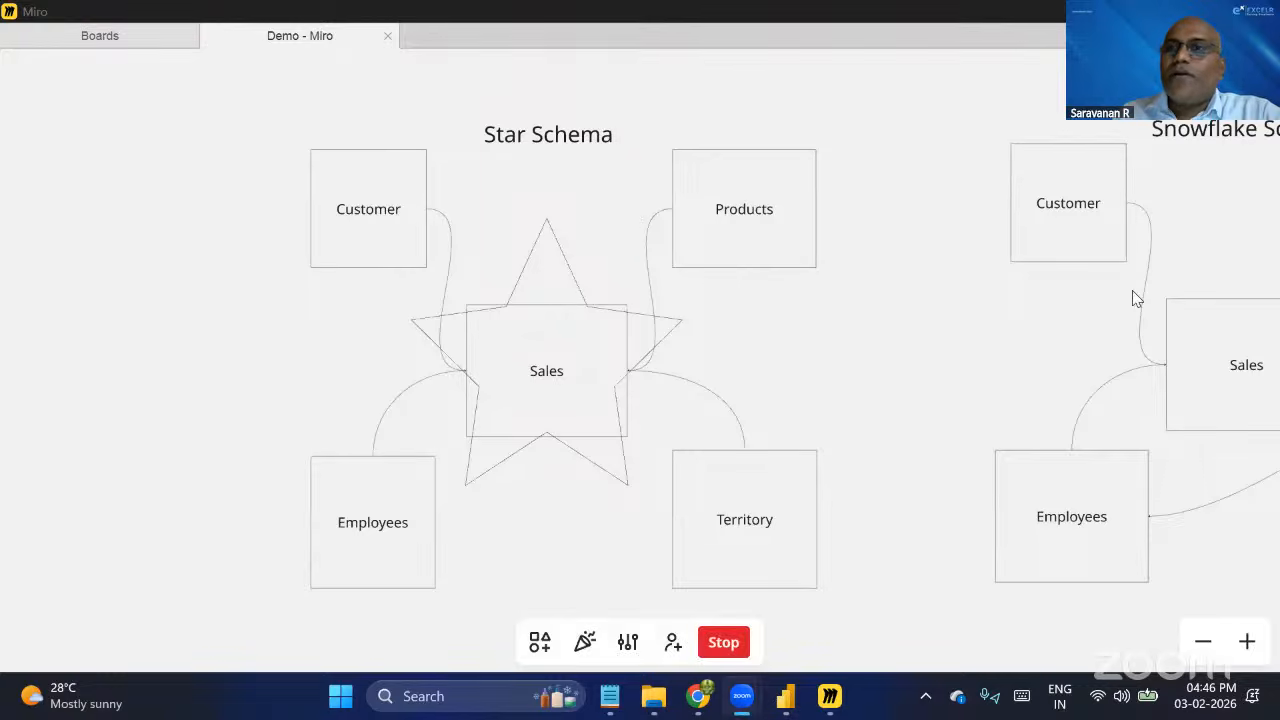
key("alt+Tab")
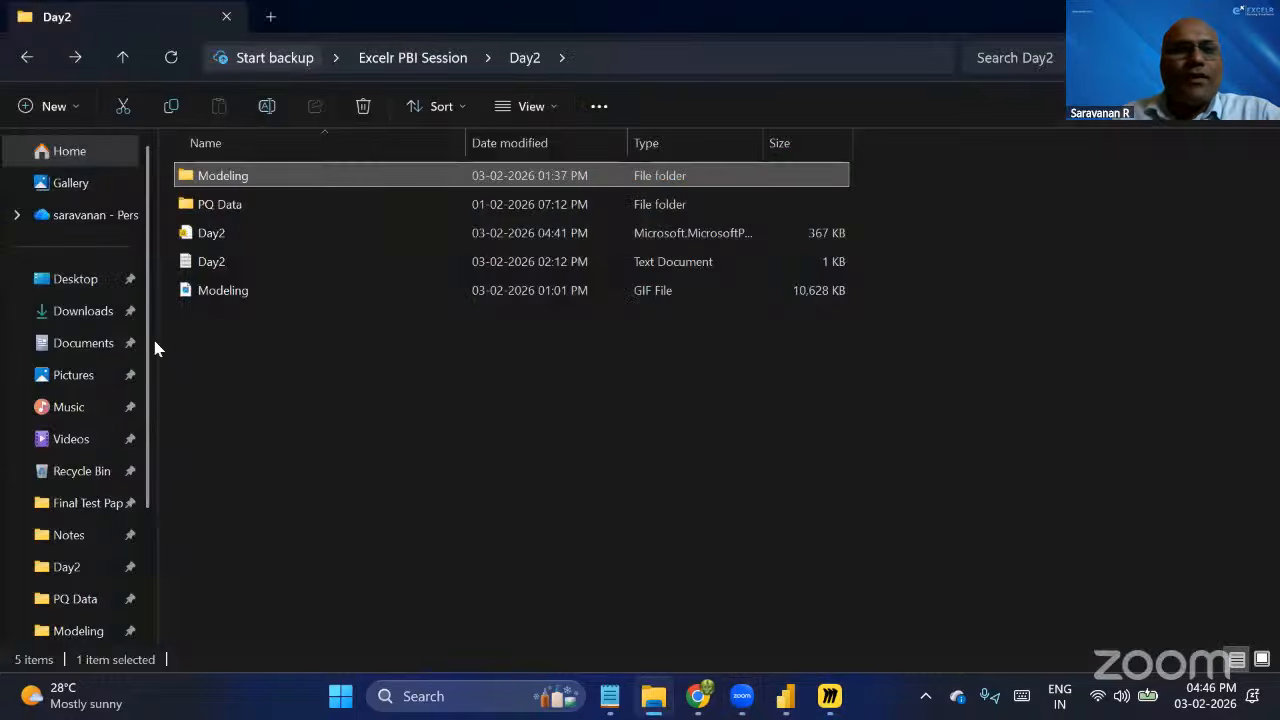
Switch to Power BI Desktop and create a blank report.
left_click(328, 311)
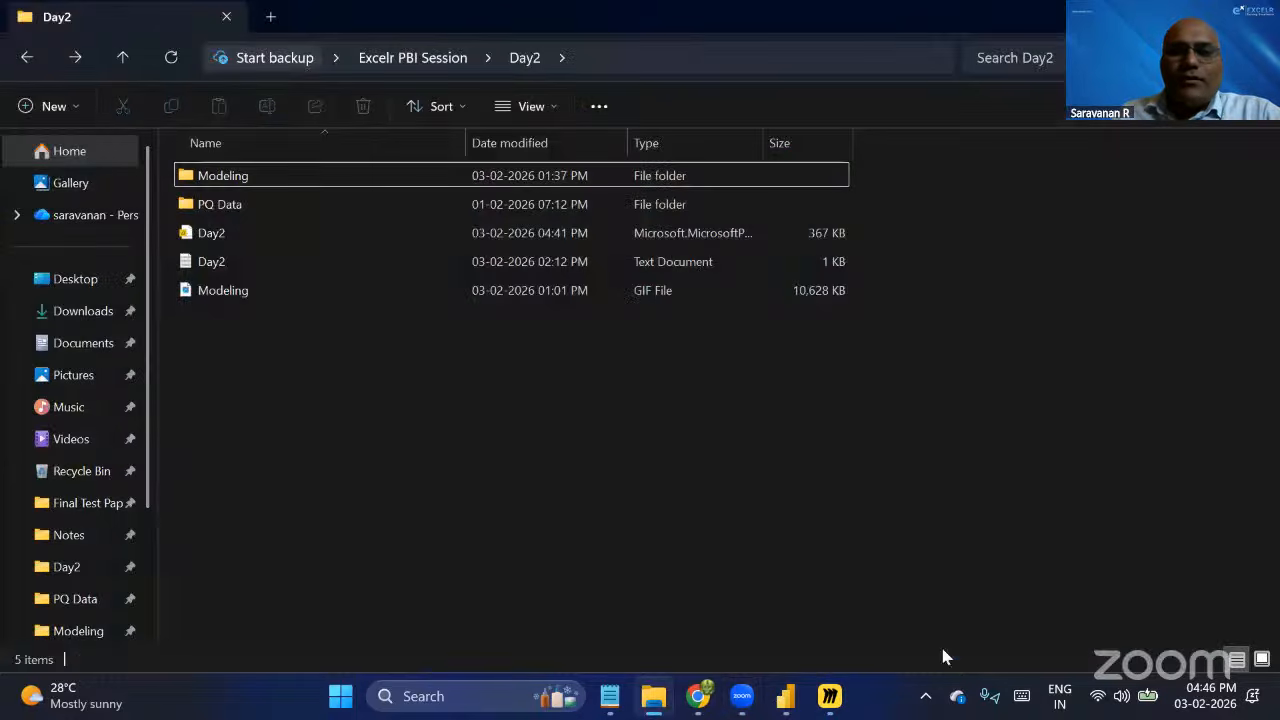
left_click(785, 696)
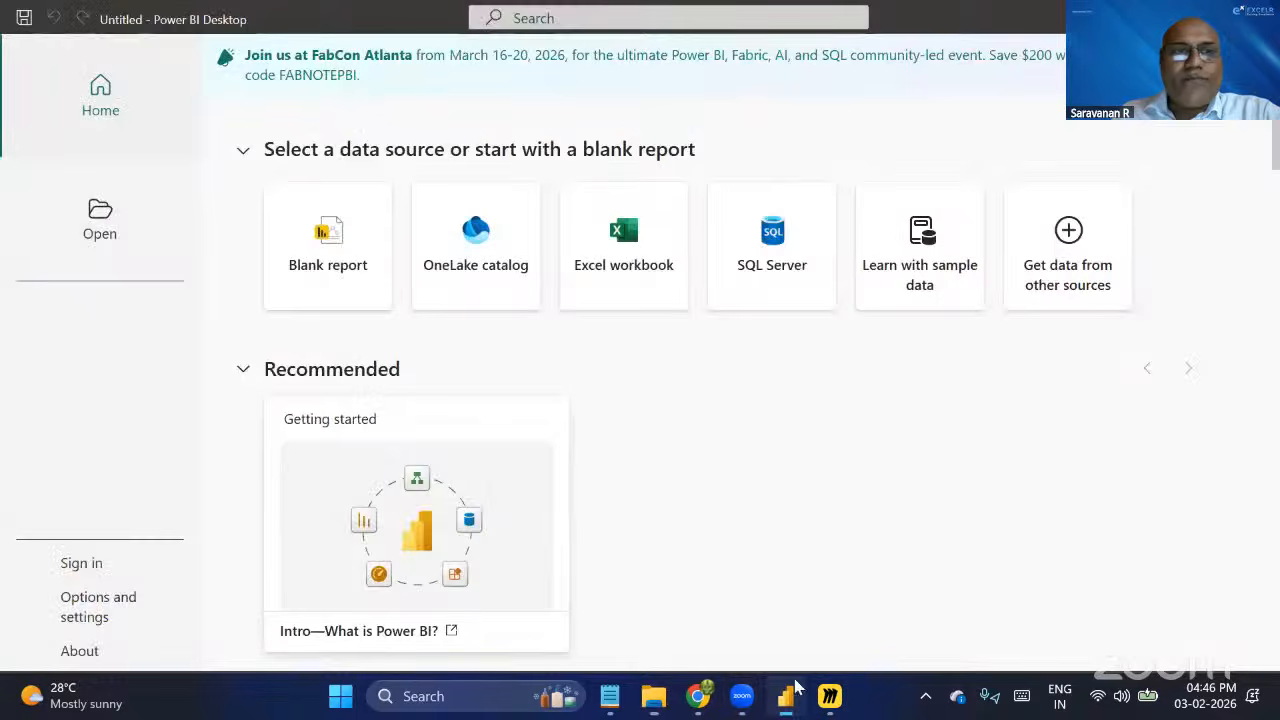
left_click(318, 248)
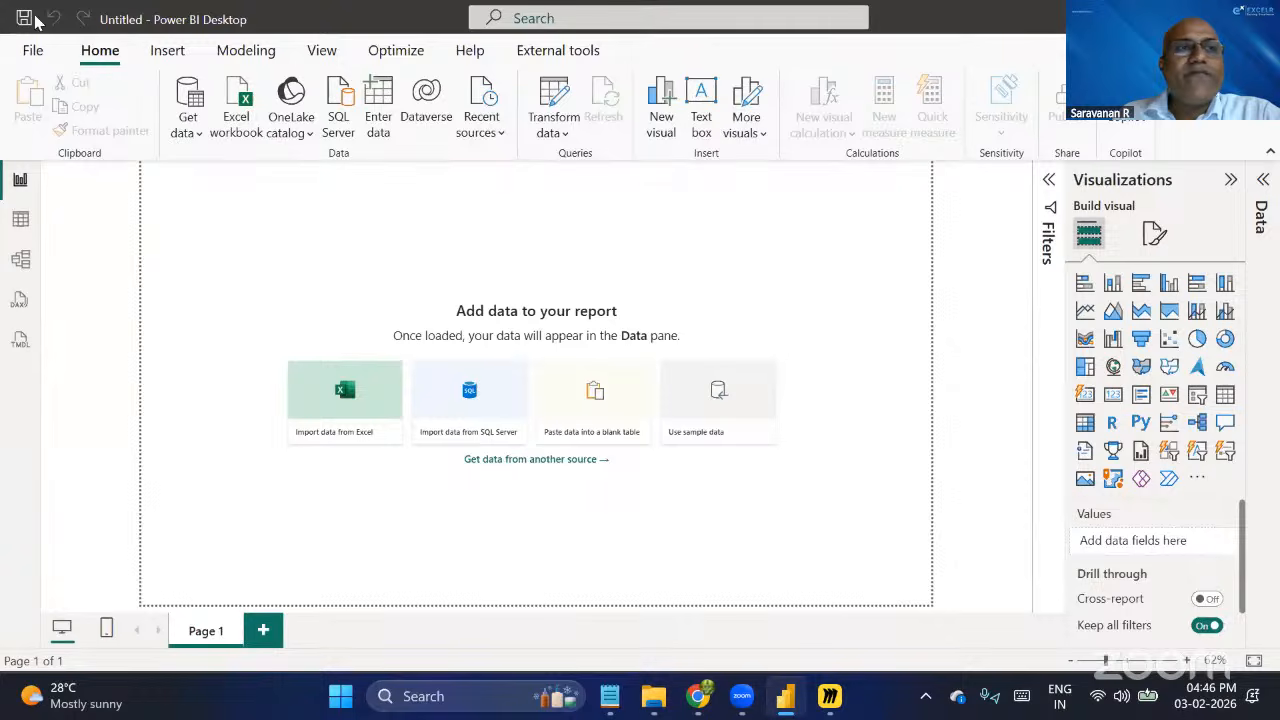
Save the report as a Power BI file named Data Modeling in the Day2 folder of Excelr PBI Session on the Desktop.
left_click(32, 50)
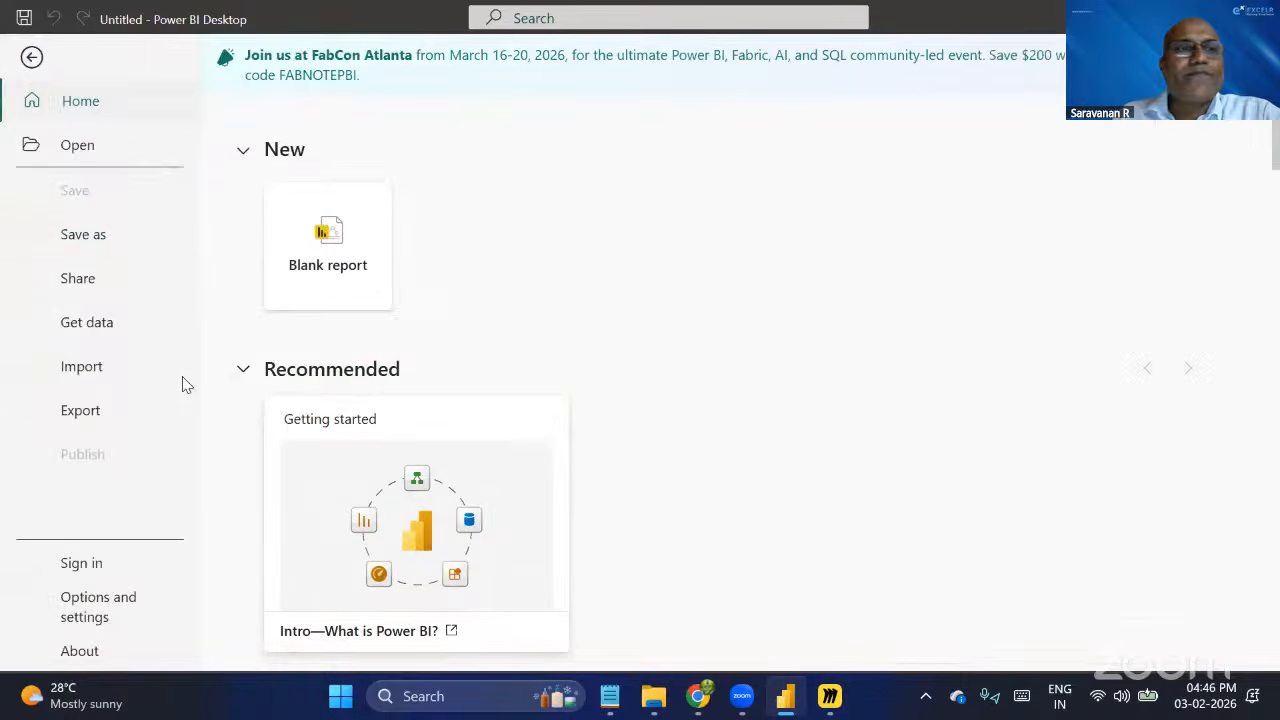
left_click(117, 248)
left_click(360, 370)
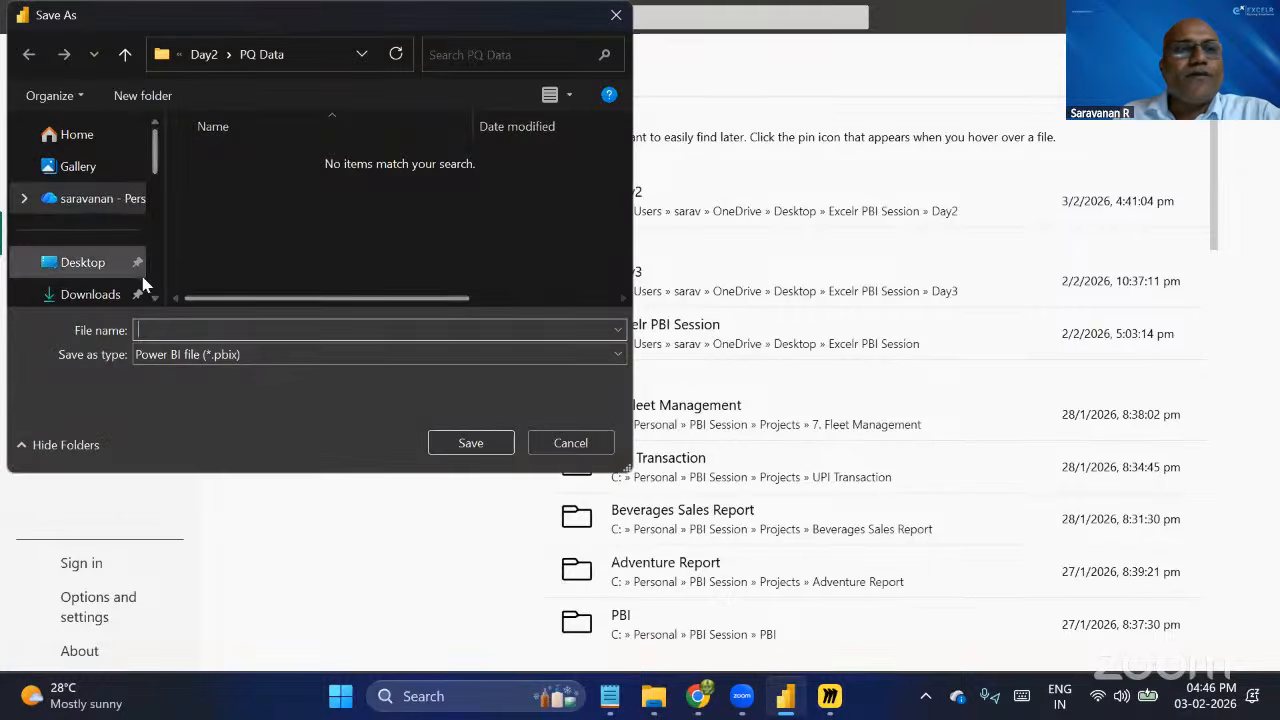
left_click(40, 268)
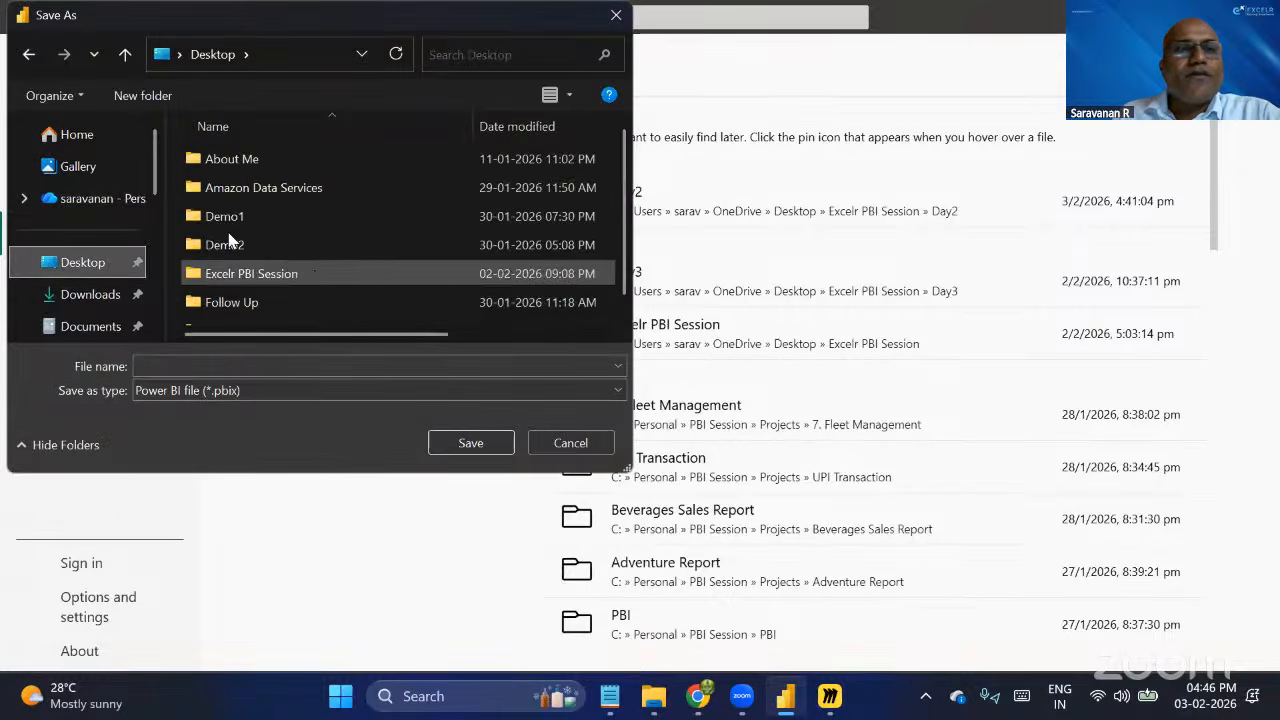
double_click(286, 274)
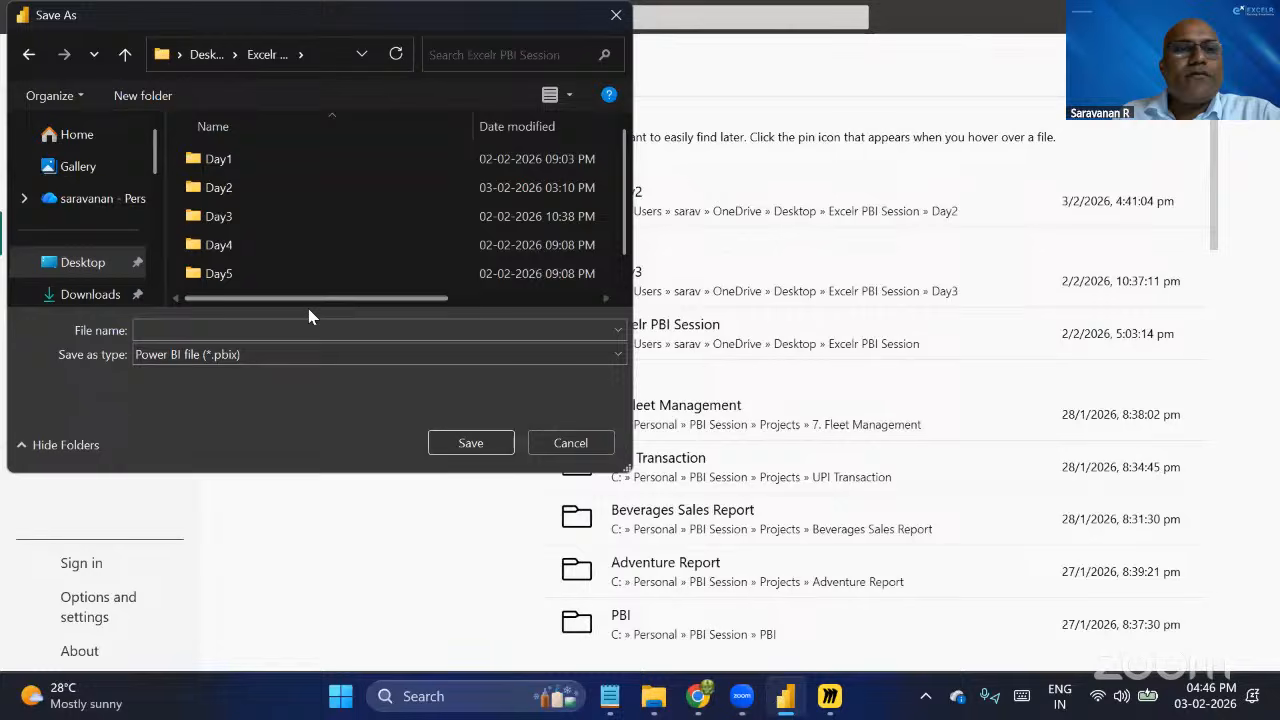
double_click(244, 192)
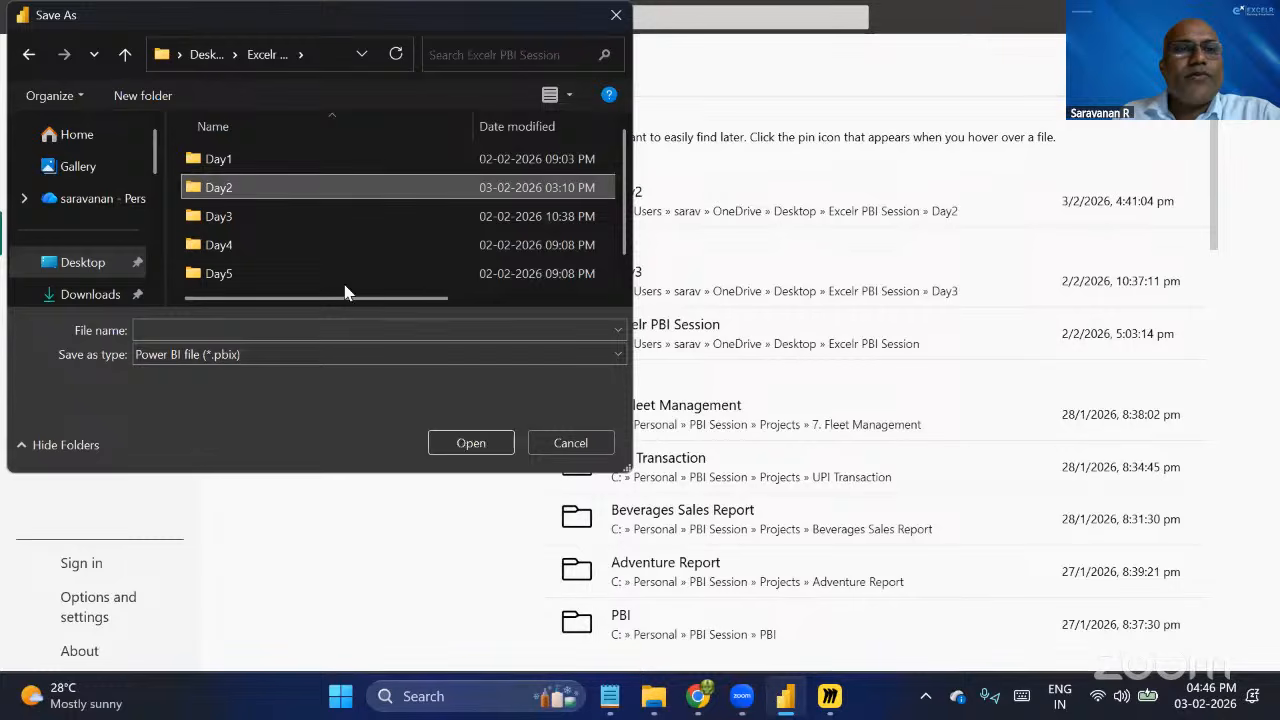
left_click(302, 356)
left_click(283, 328)
left_click(283, 328)
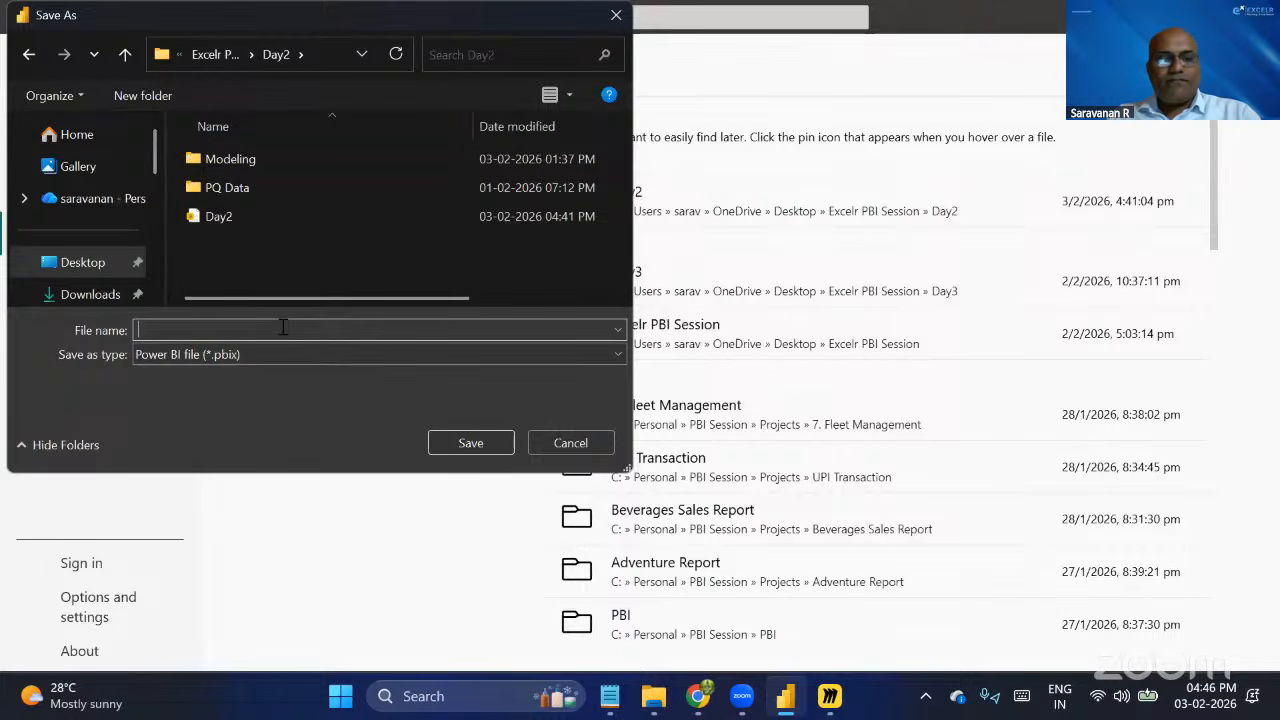
type("E")
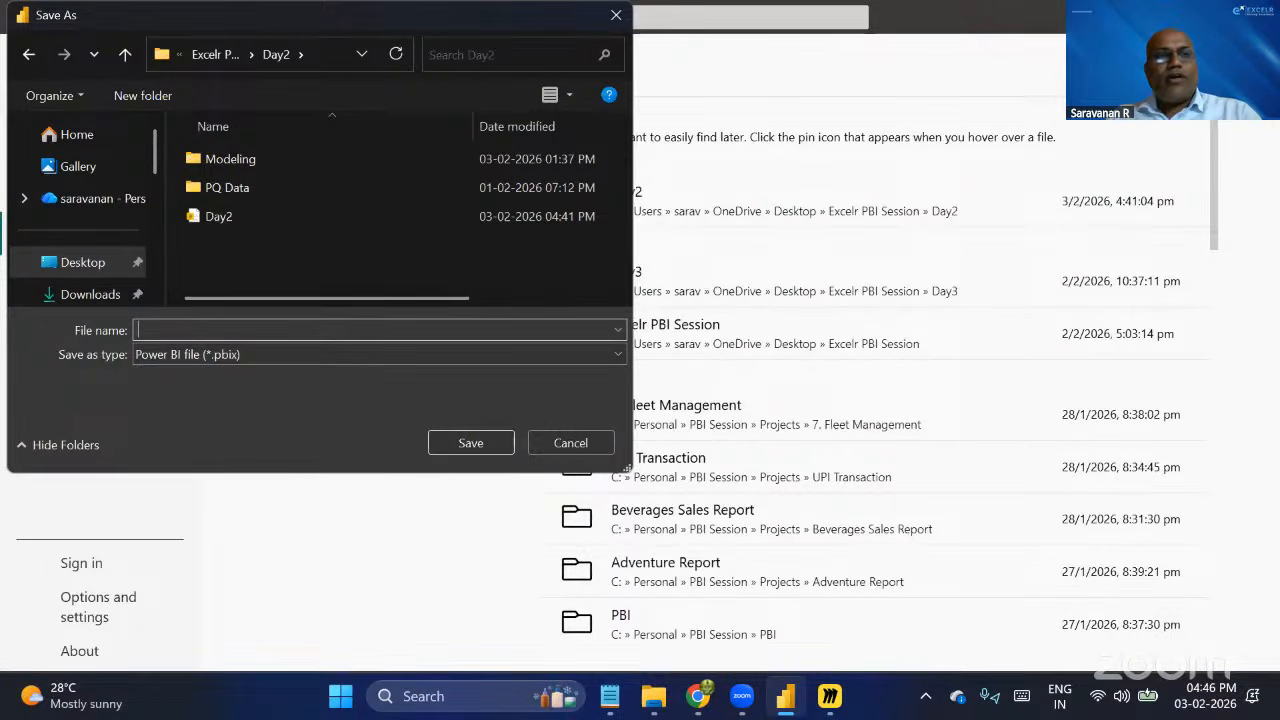
type("ata Modeling")
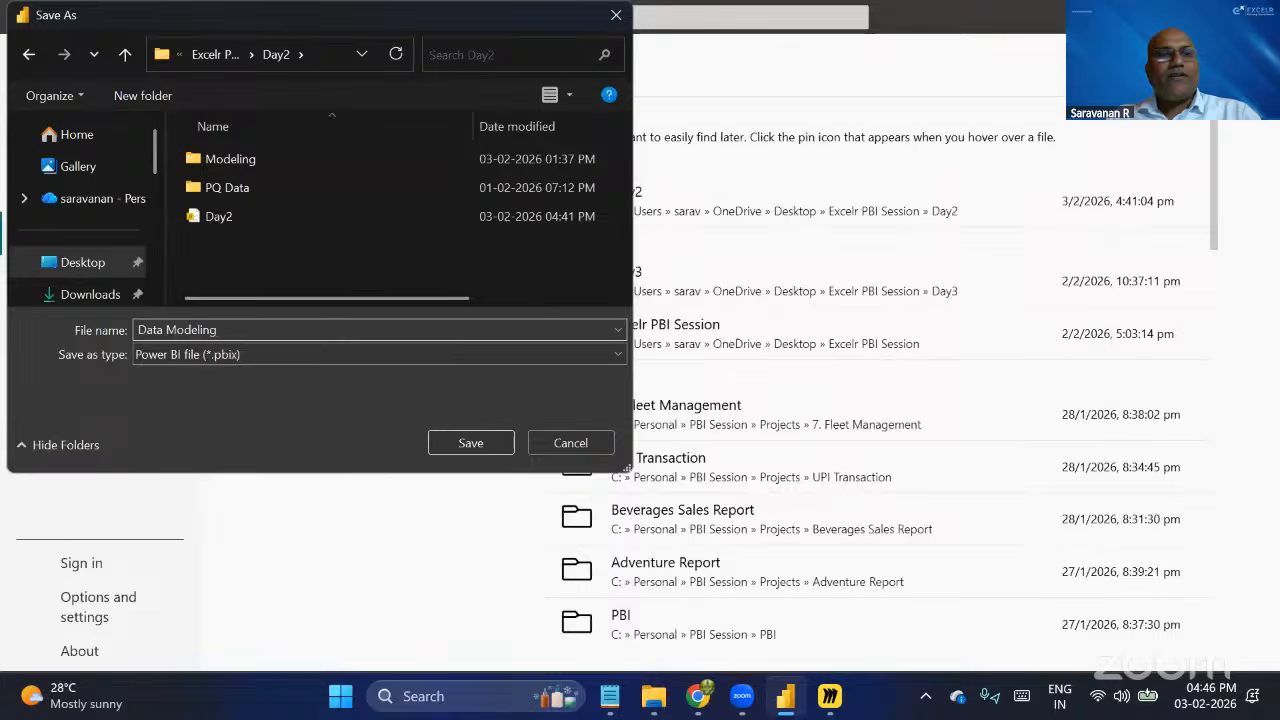
key("Return")
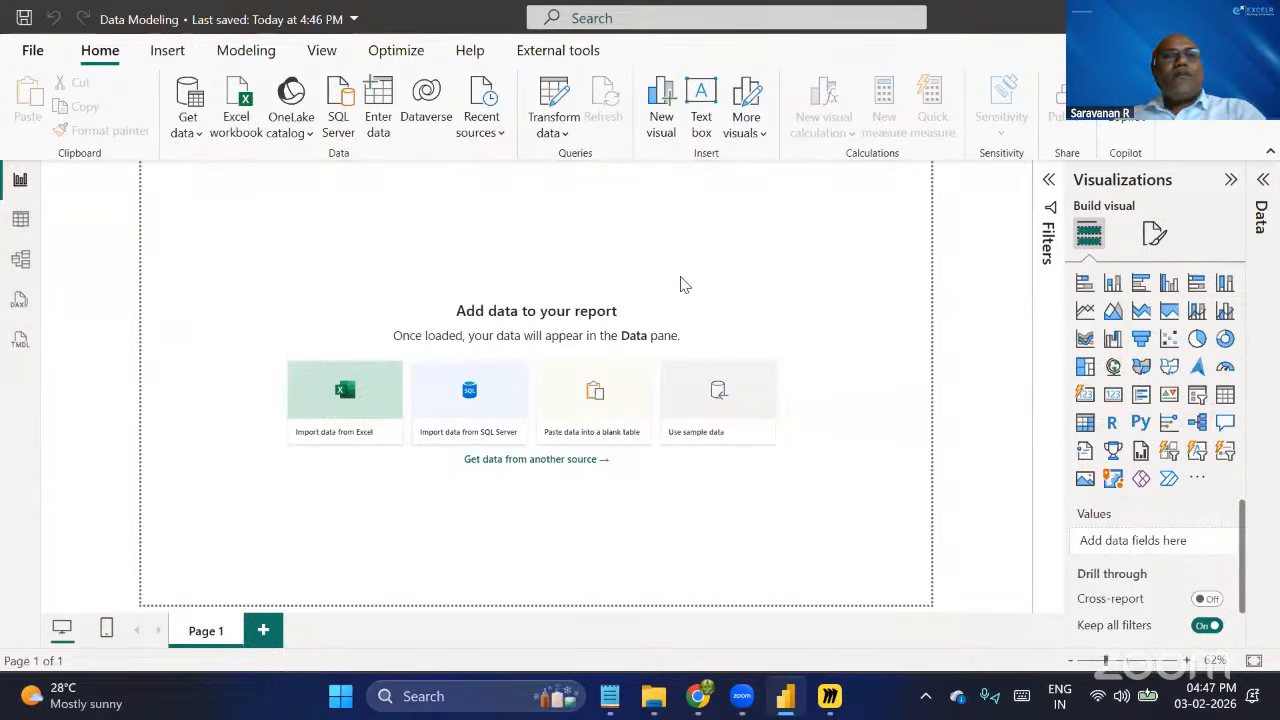
Set the vertical alignment of the report page's canvas to Middle.
left_click(1152, 237)
left_click(1139, 371)
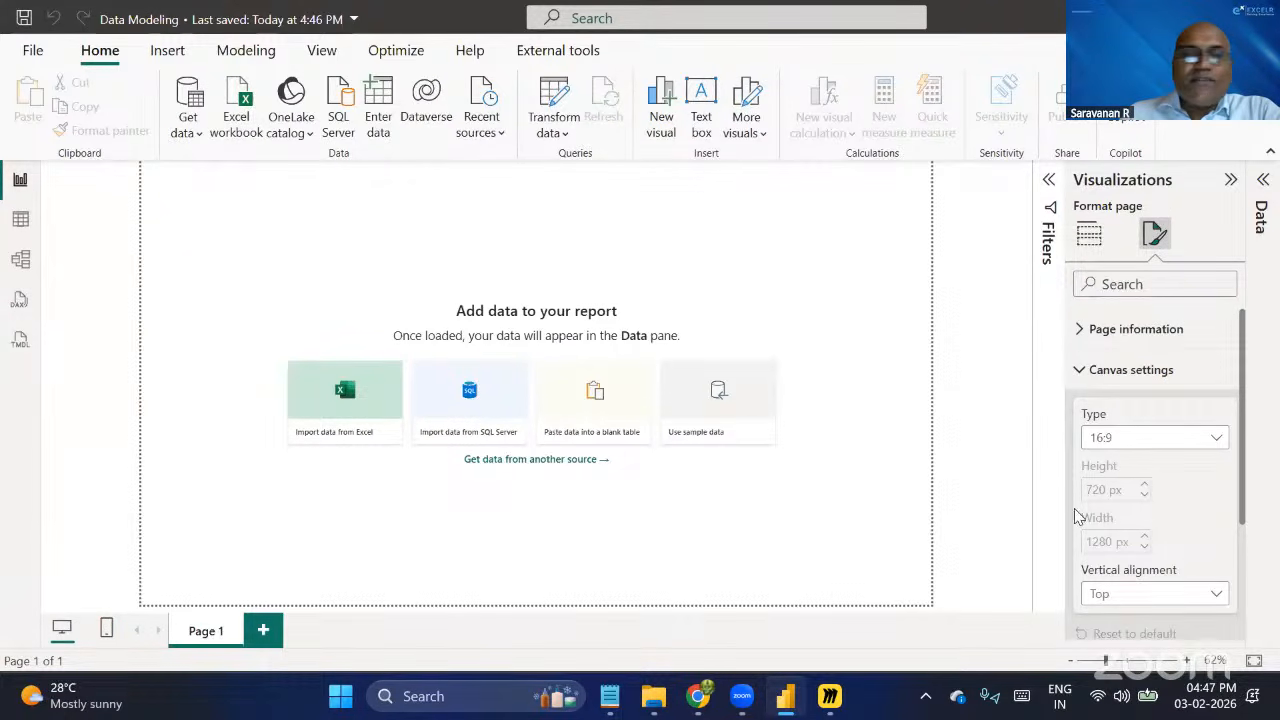
scroll(1182, 538, "down", 3)
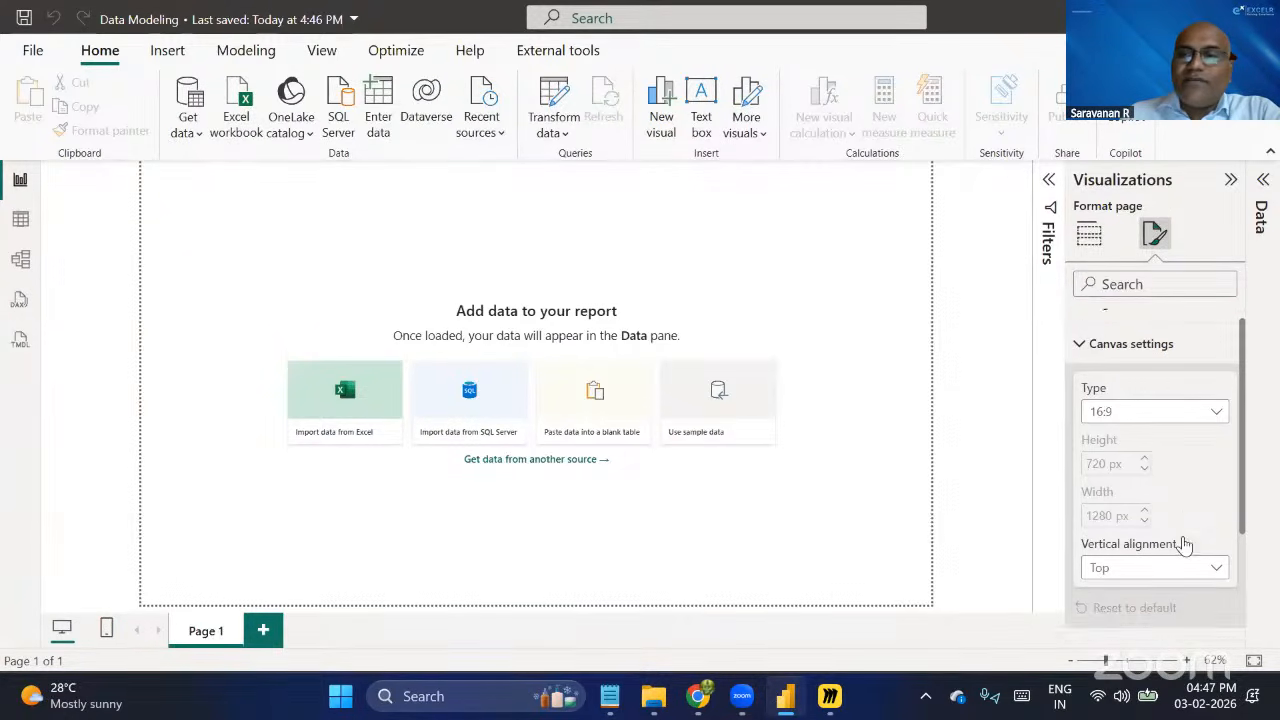
left_click(1155, 418)
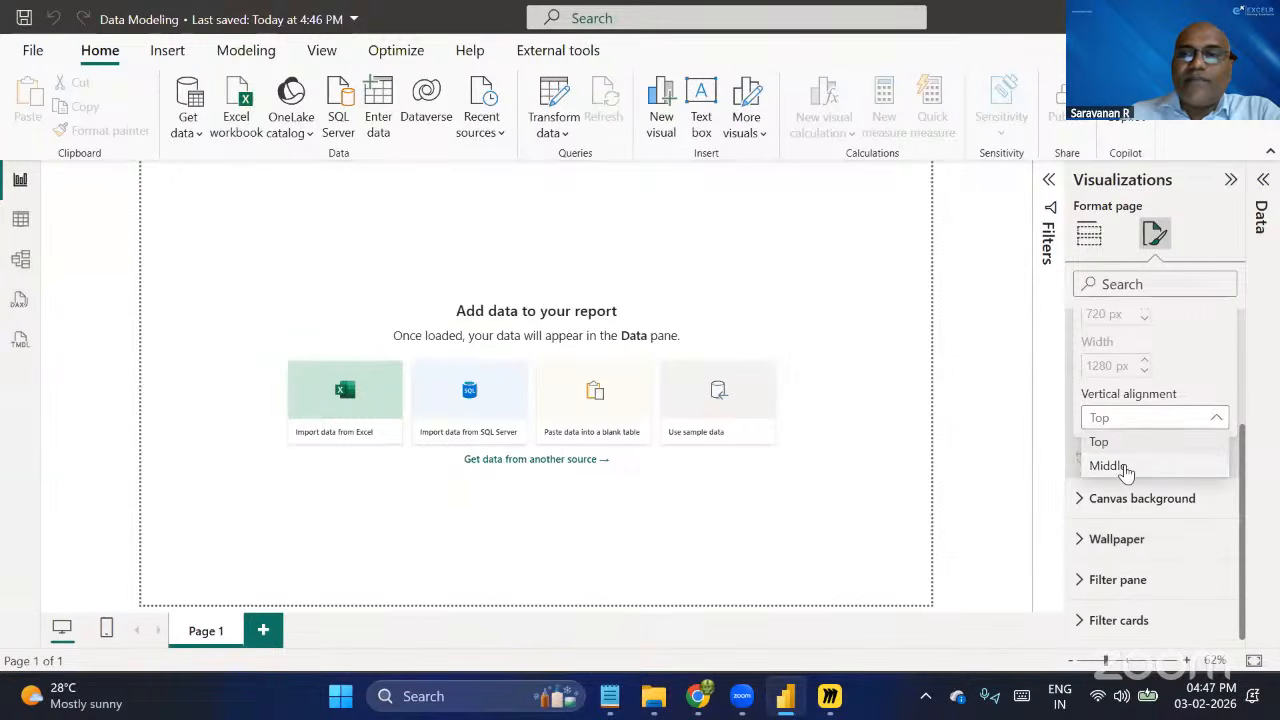
left_click(1126, 468)
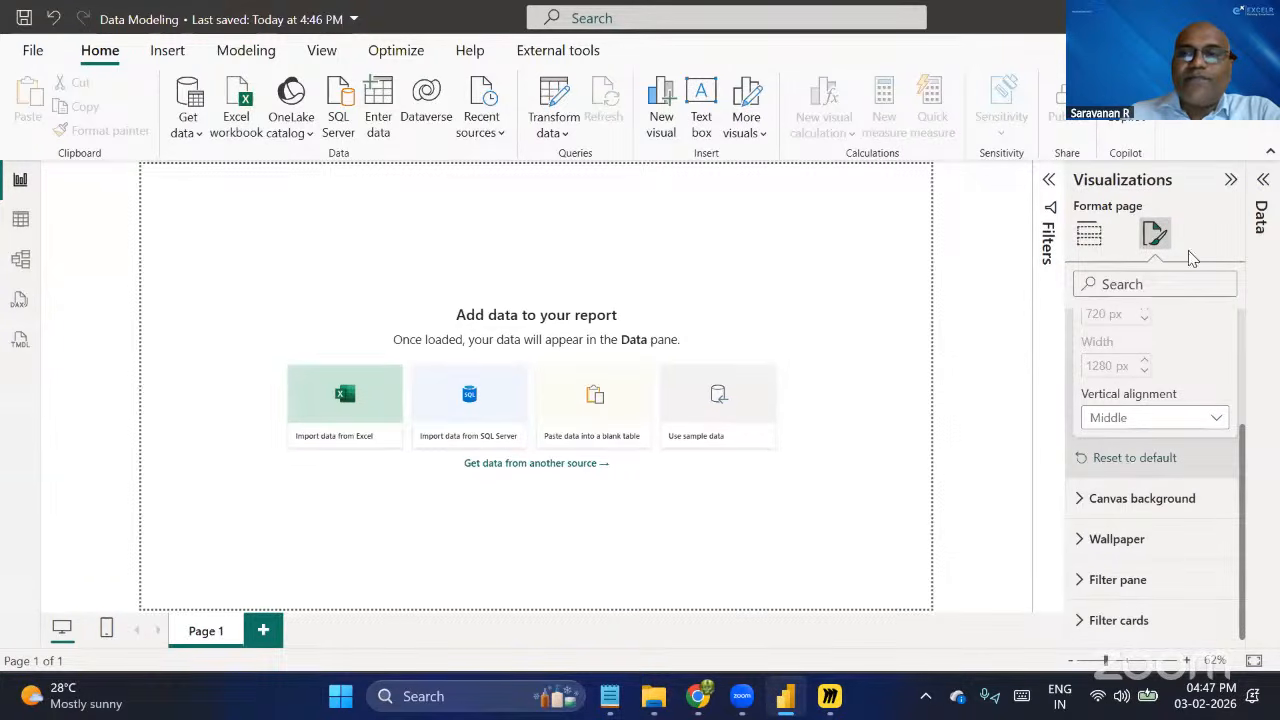
left_click(777, 270)
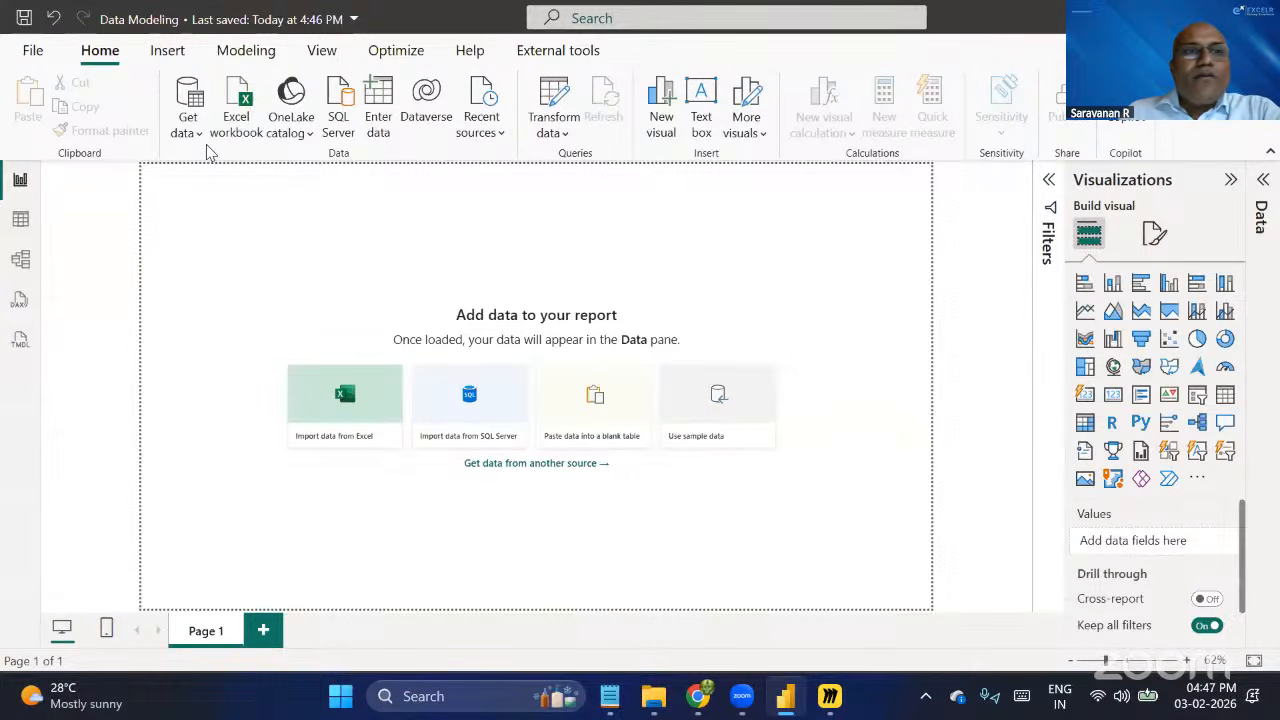
Switch to File Explorer, review the contents of the Customer CSV file in the Modeling folder, and return to the folder.
left_click(656, 695)
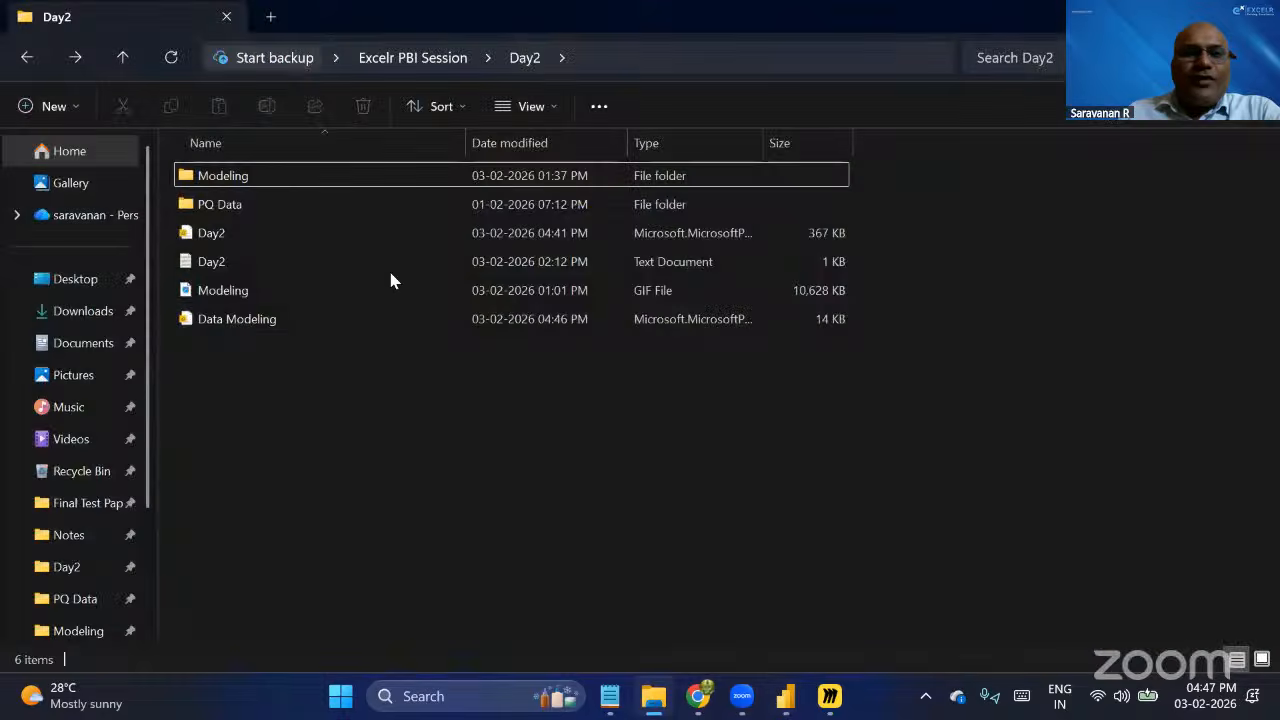
double_click(274, 180)
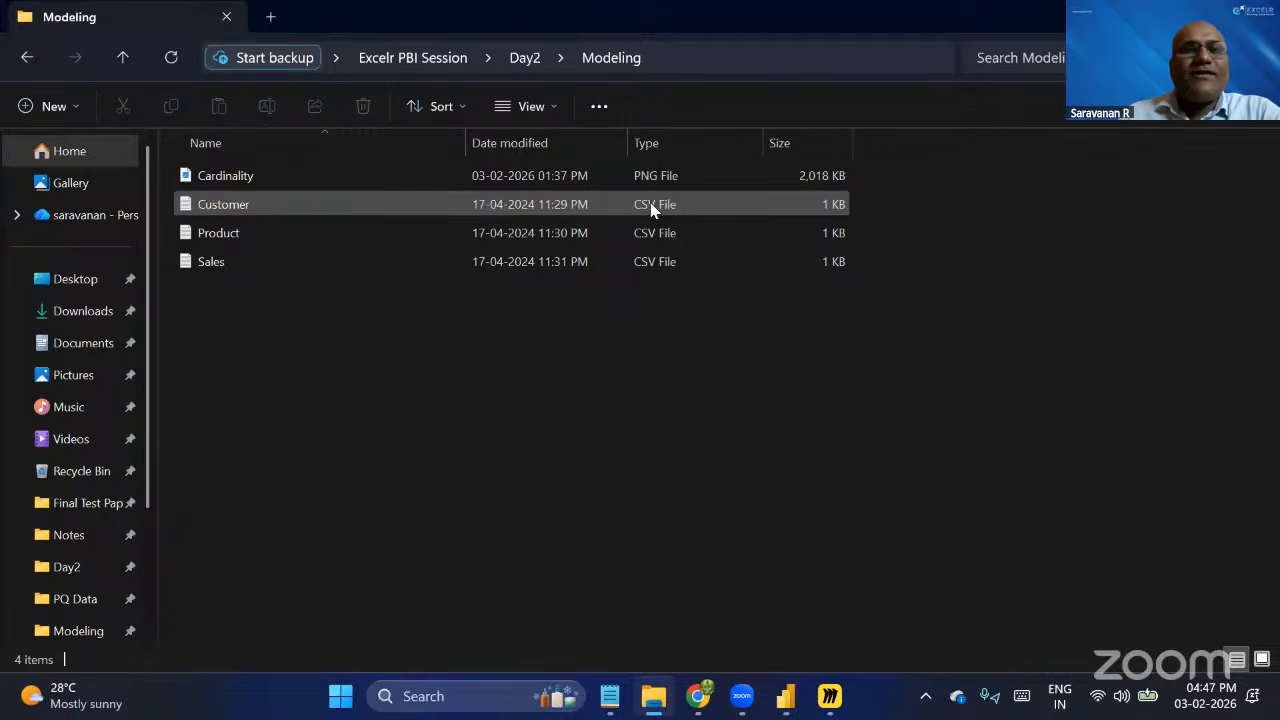
double_click(278, 204)
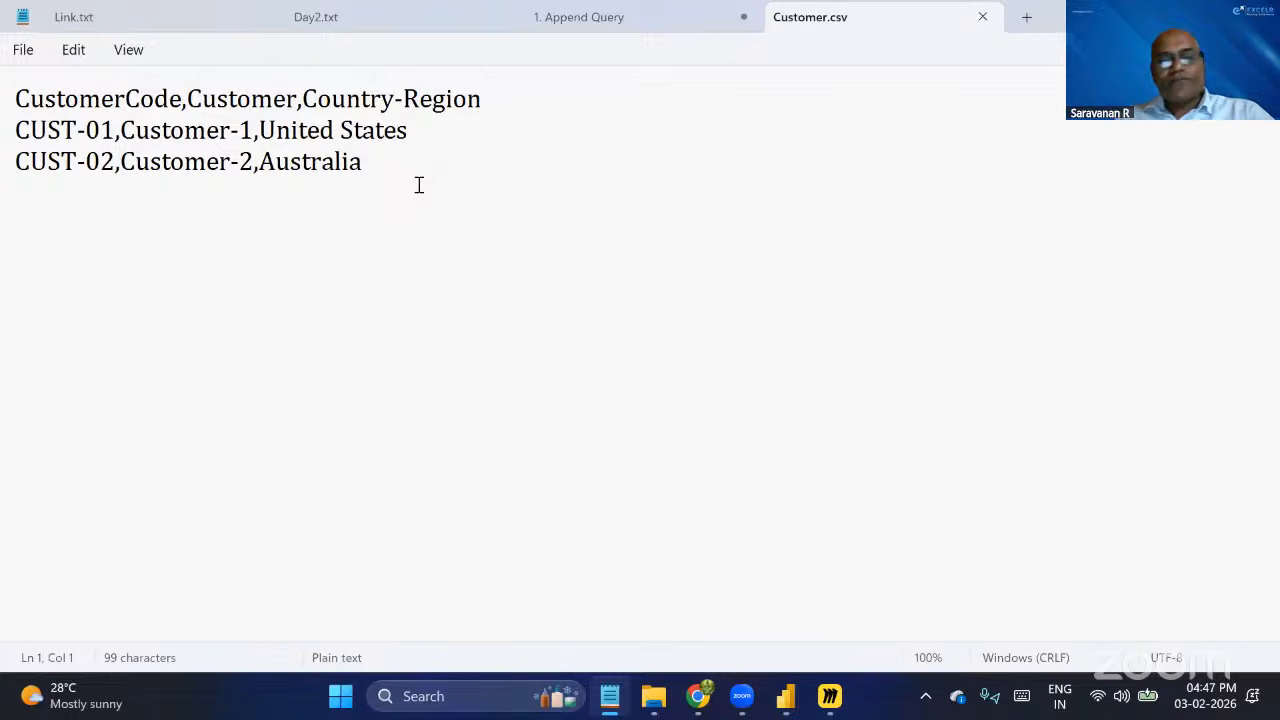
key("alt+Tab")
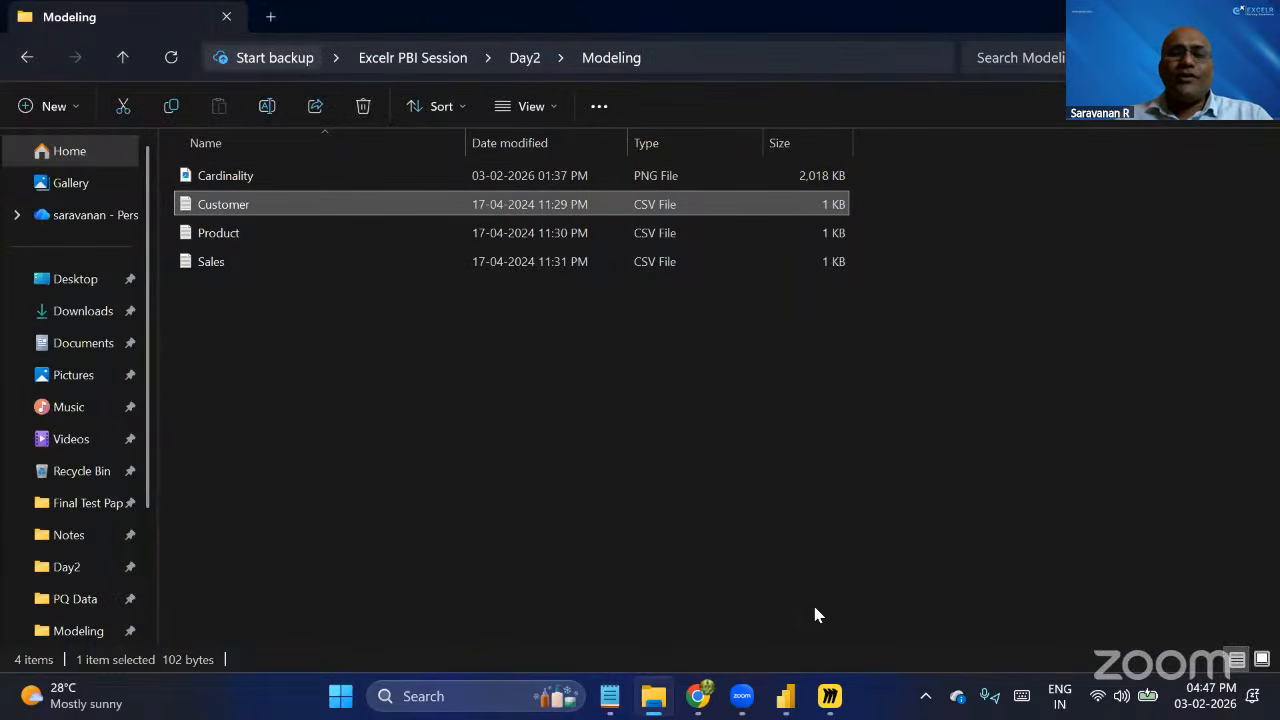
Switch to Power BI Desktop and load Customer.csv from the Modeling folder into the Power Query Editor for transformation.
left_click(787, 697)
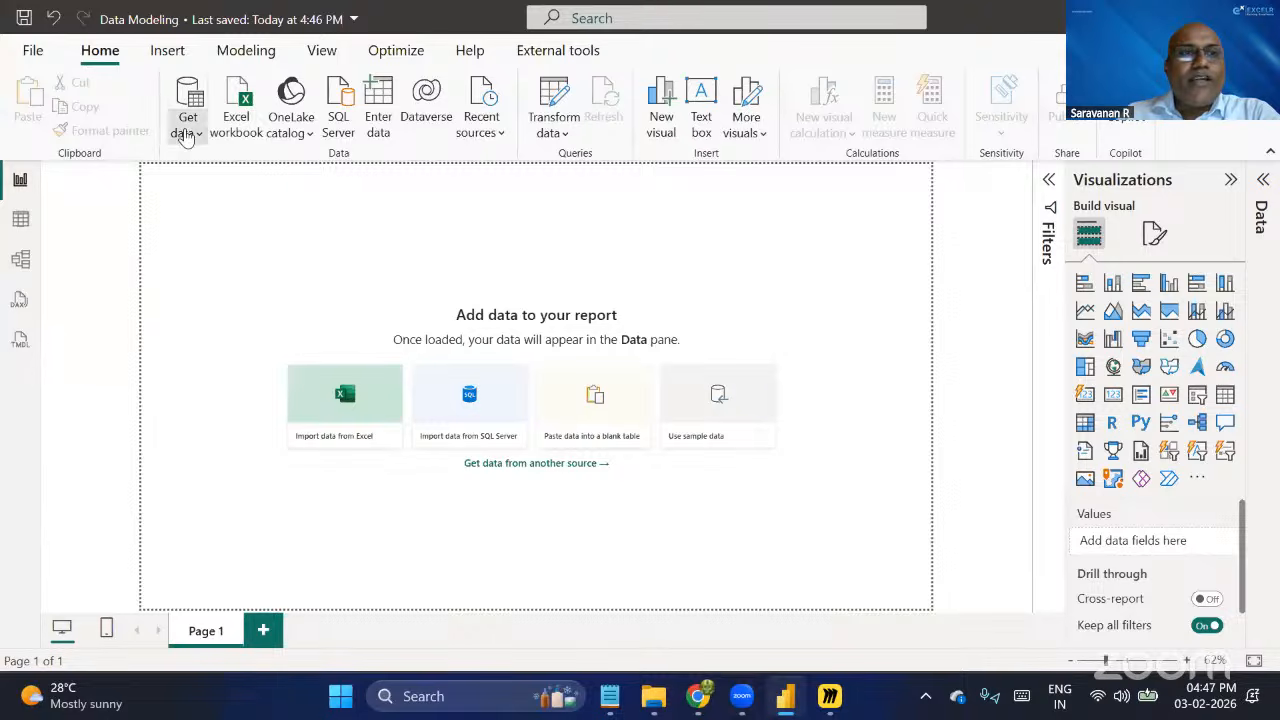
left_click(187, 130)
left_click(251, 396)
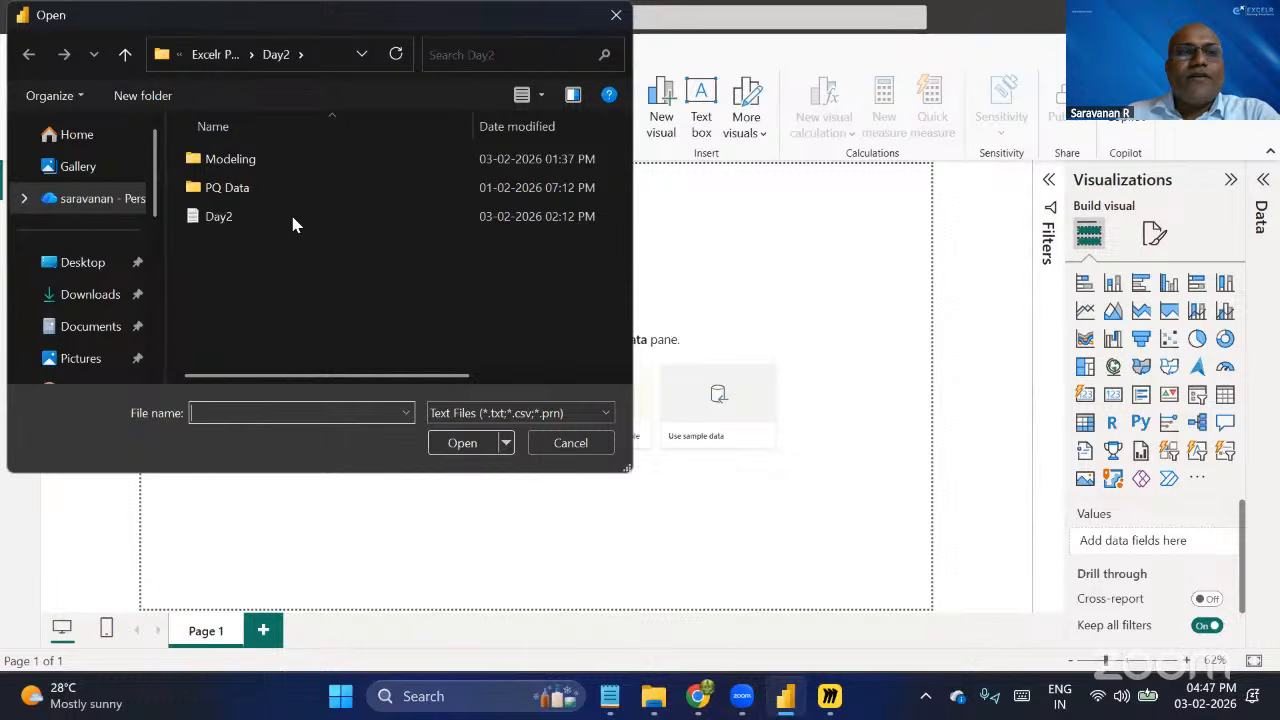
double_click(268, 160)
left_click(266, 158)
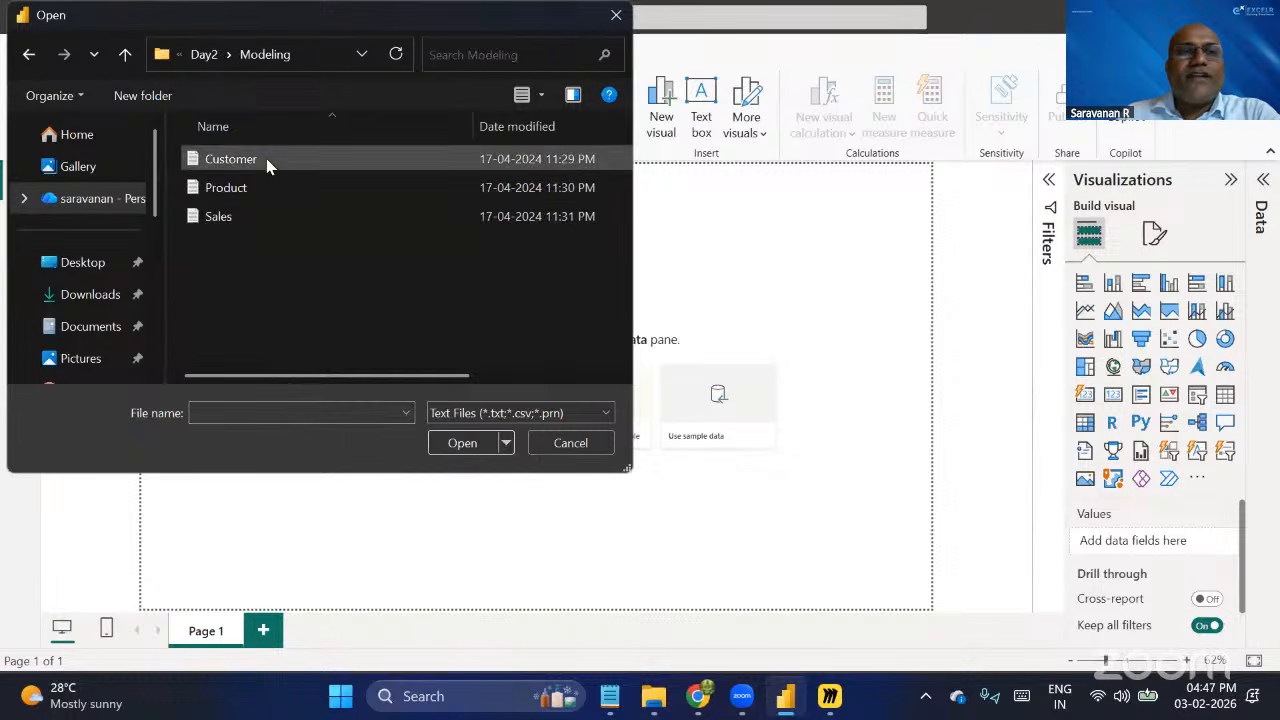
left_click(471, 442)
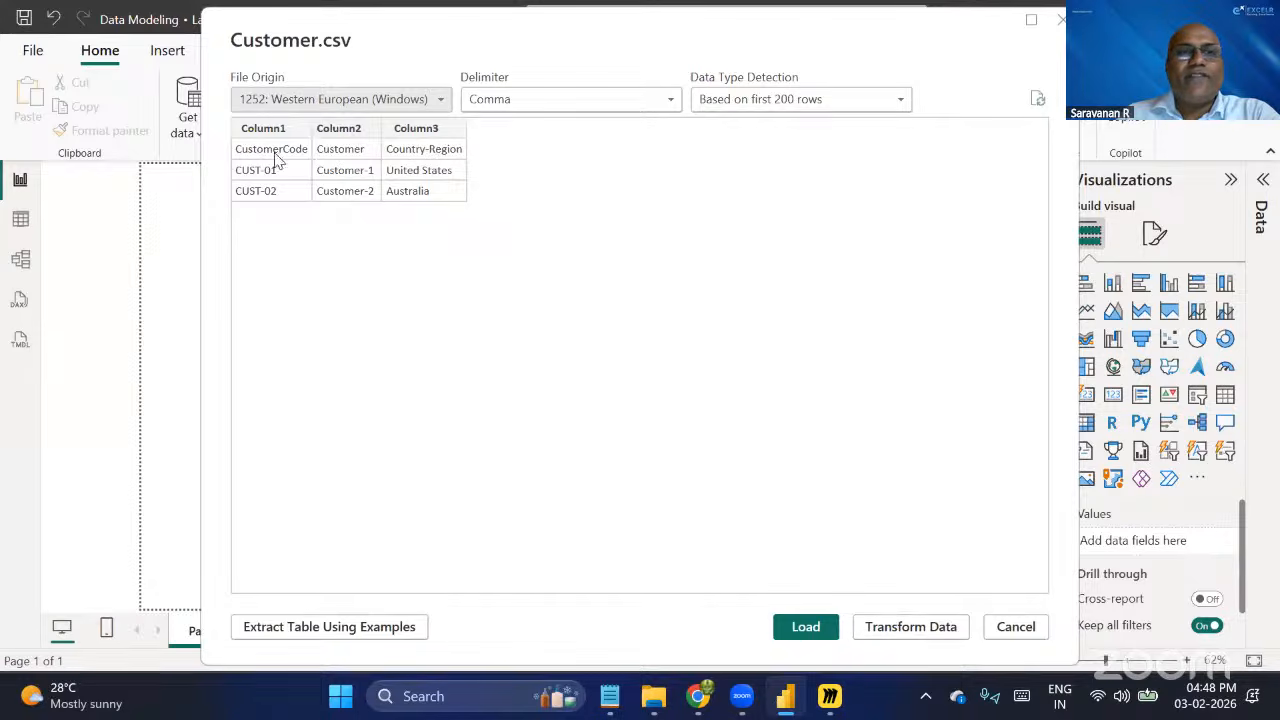
left_click(922, 628)
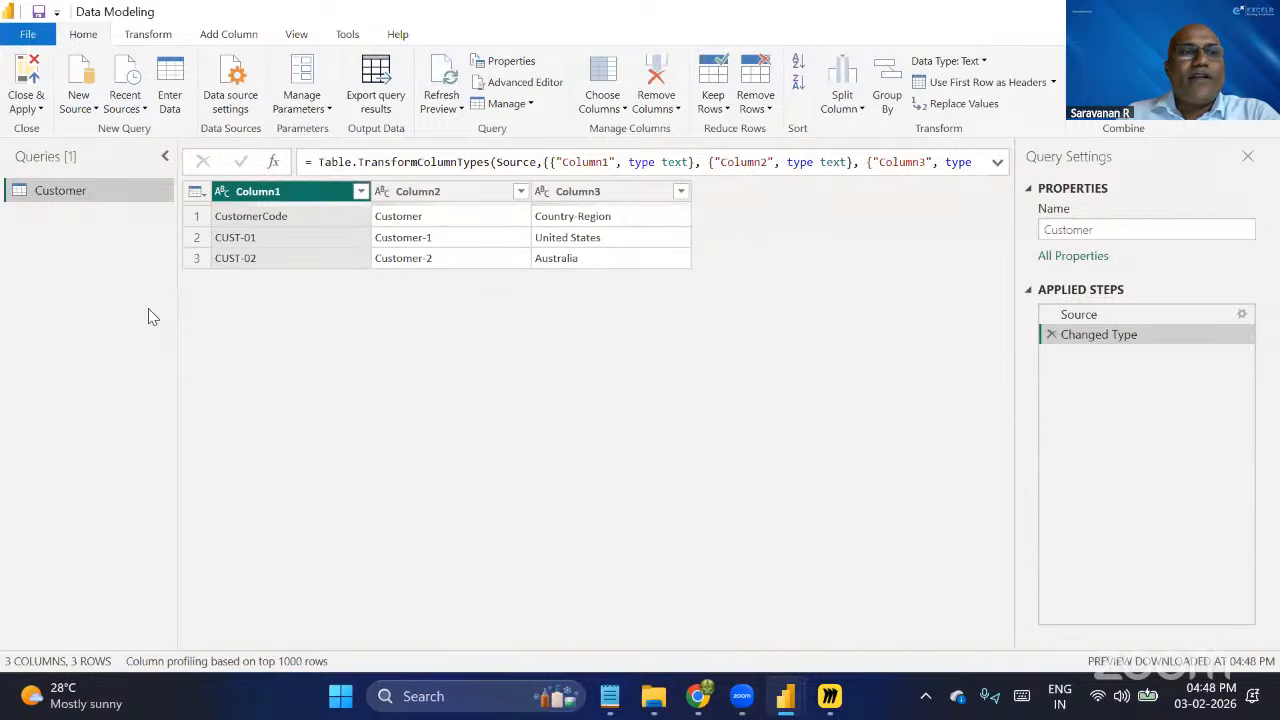
Add Product.csv from the Modeling folder as a new Text/CSV query with the default import settings.
right_click(123, 256)
mouse_move(180, 290)
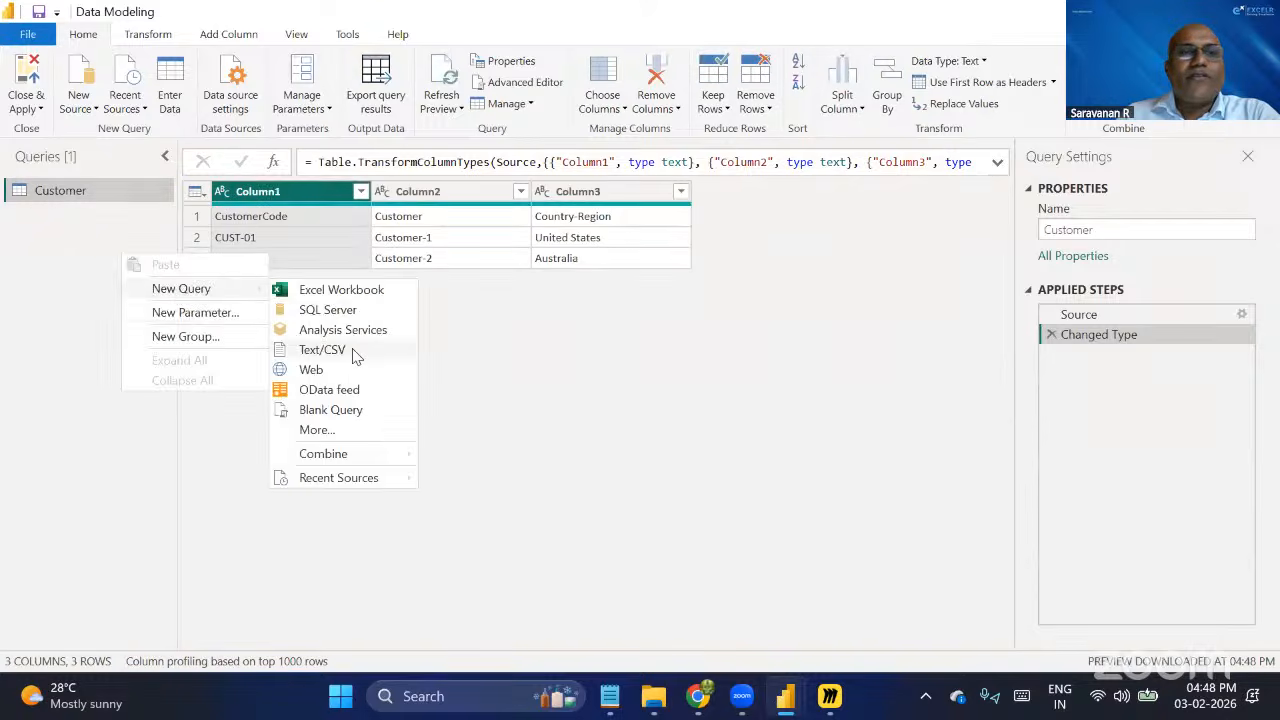
left_click(322, 350)
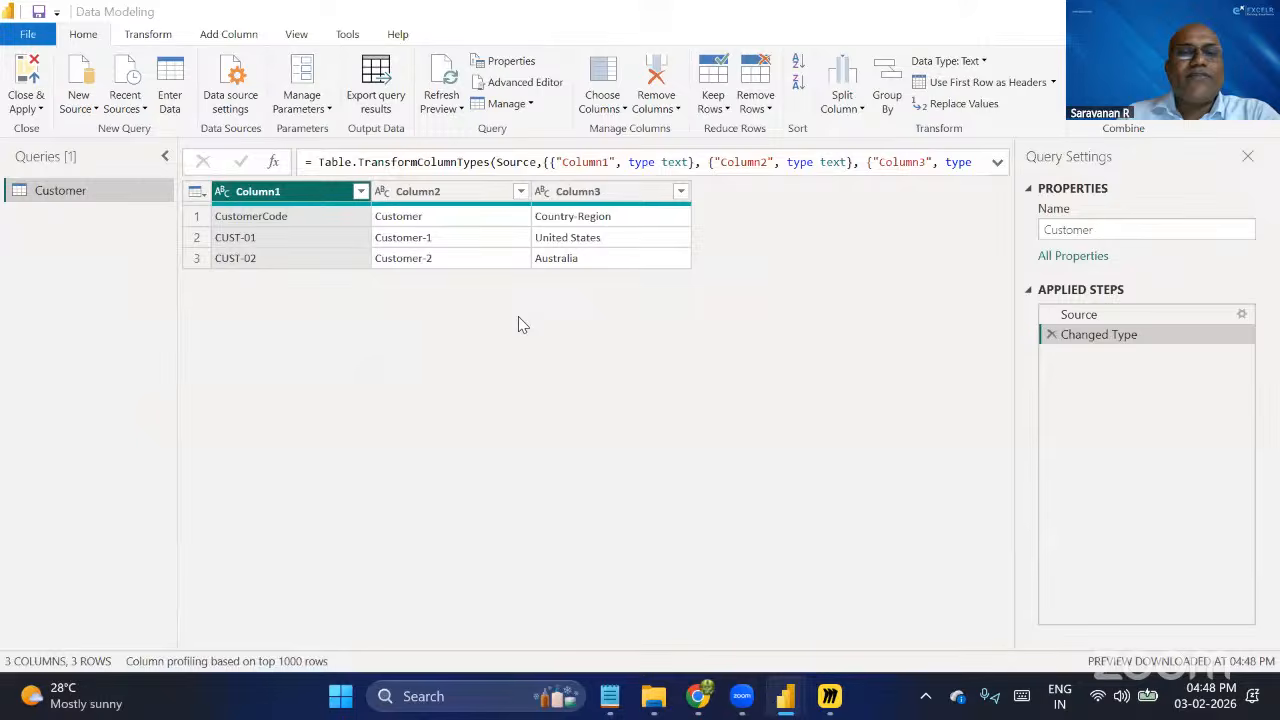
left_click(246, 188)
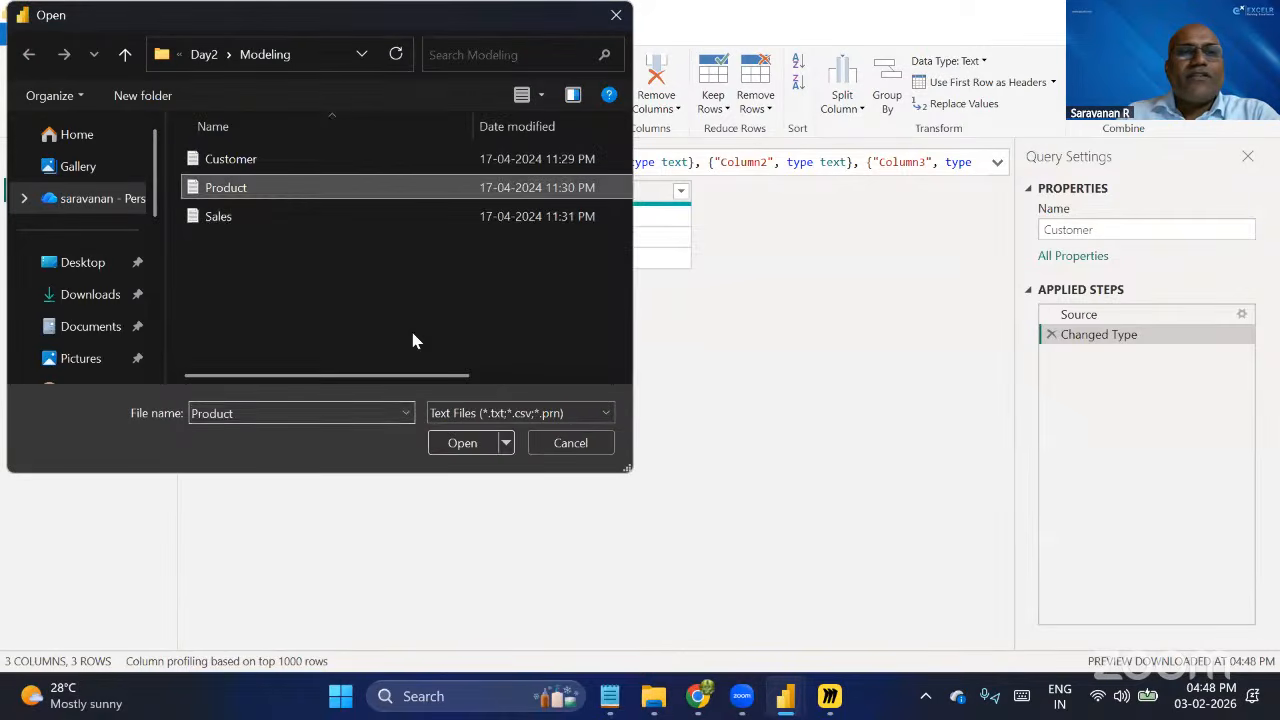
left_click(460, 444)
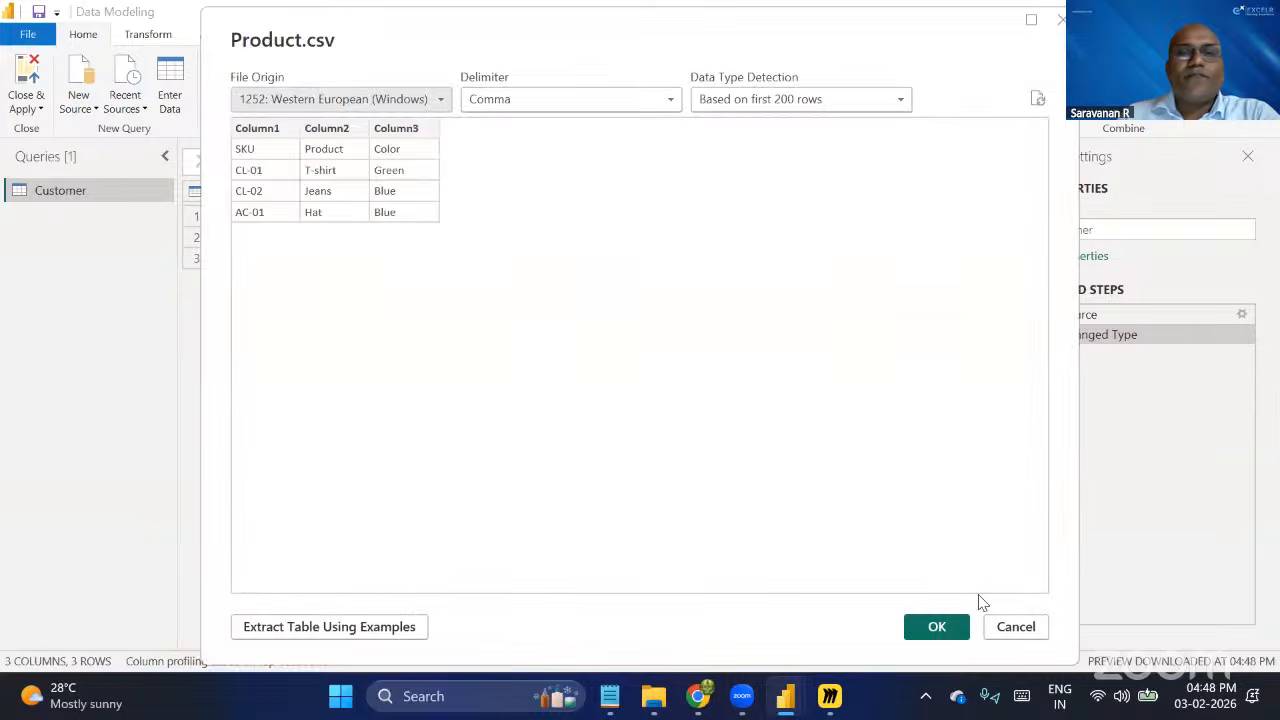
left_click(936, 627)
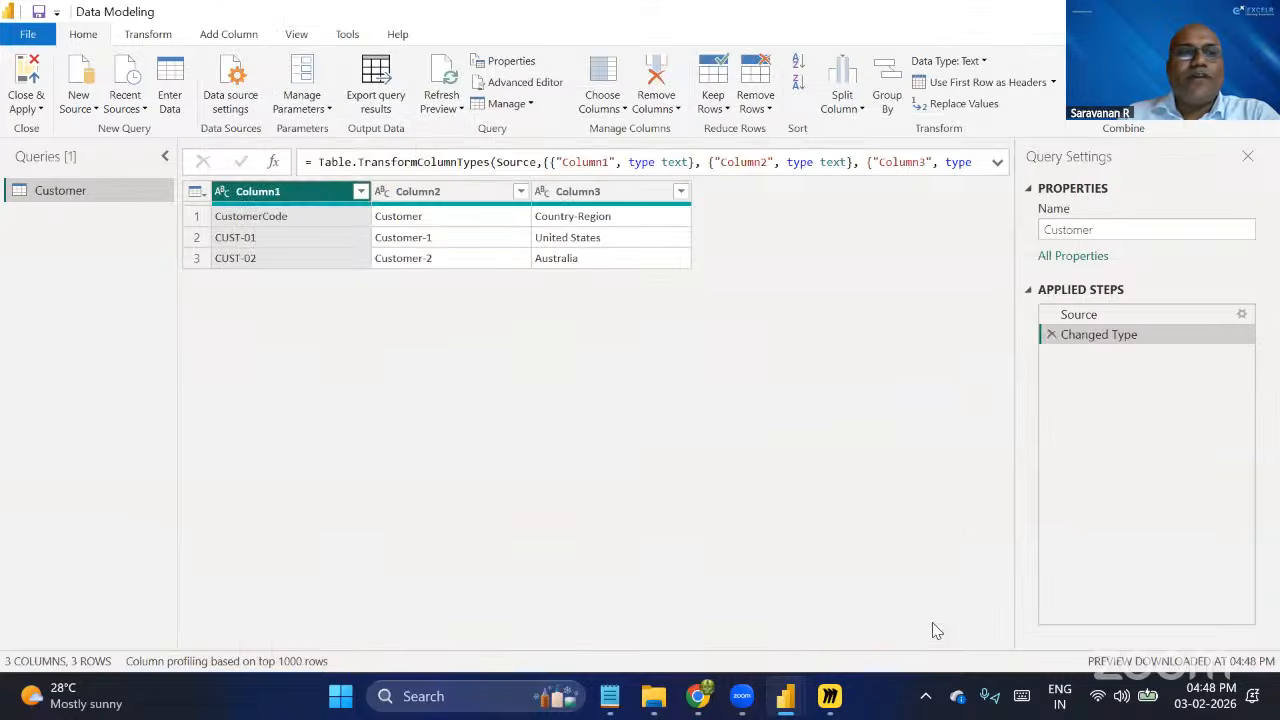
Add Sales.csv from the Modeling folder as a new Text/CSV query with the default import settings.
right_click(116, 296)
mouse_move(160, 325)
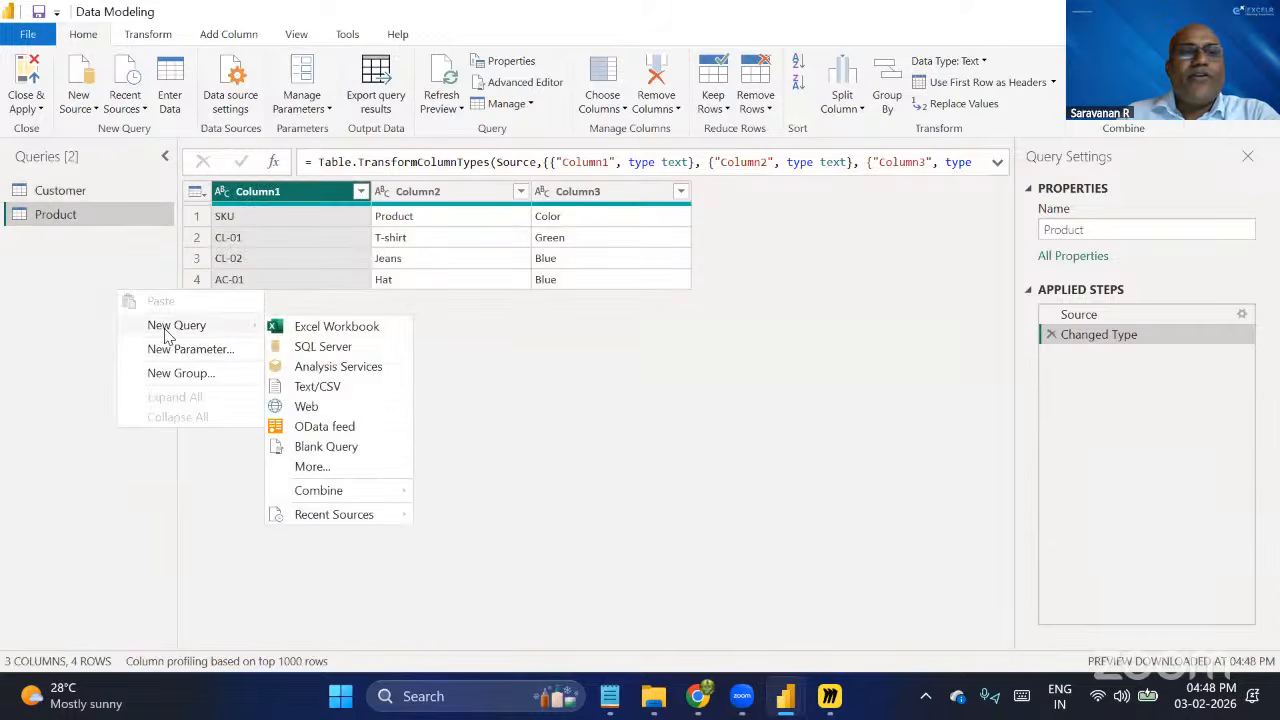
left_click(352, 386)
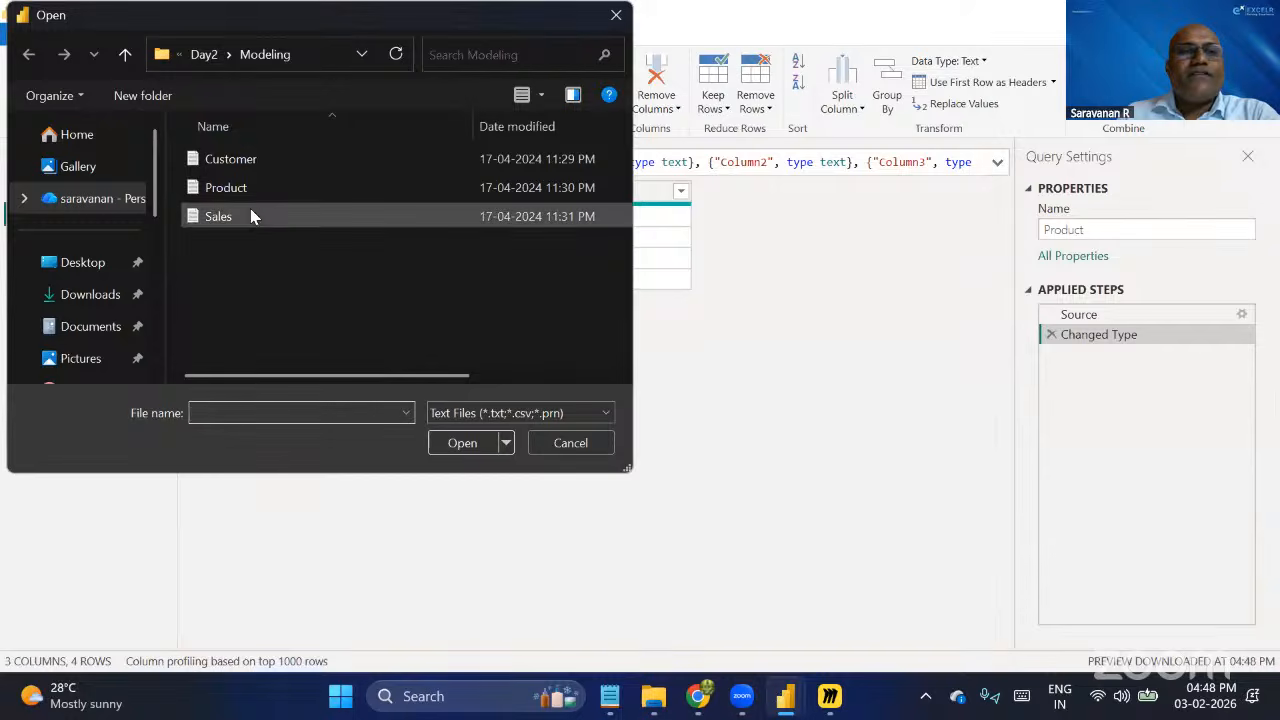
left_click(250, 216)
left_click(462, 443)
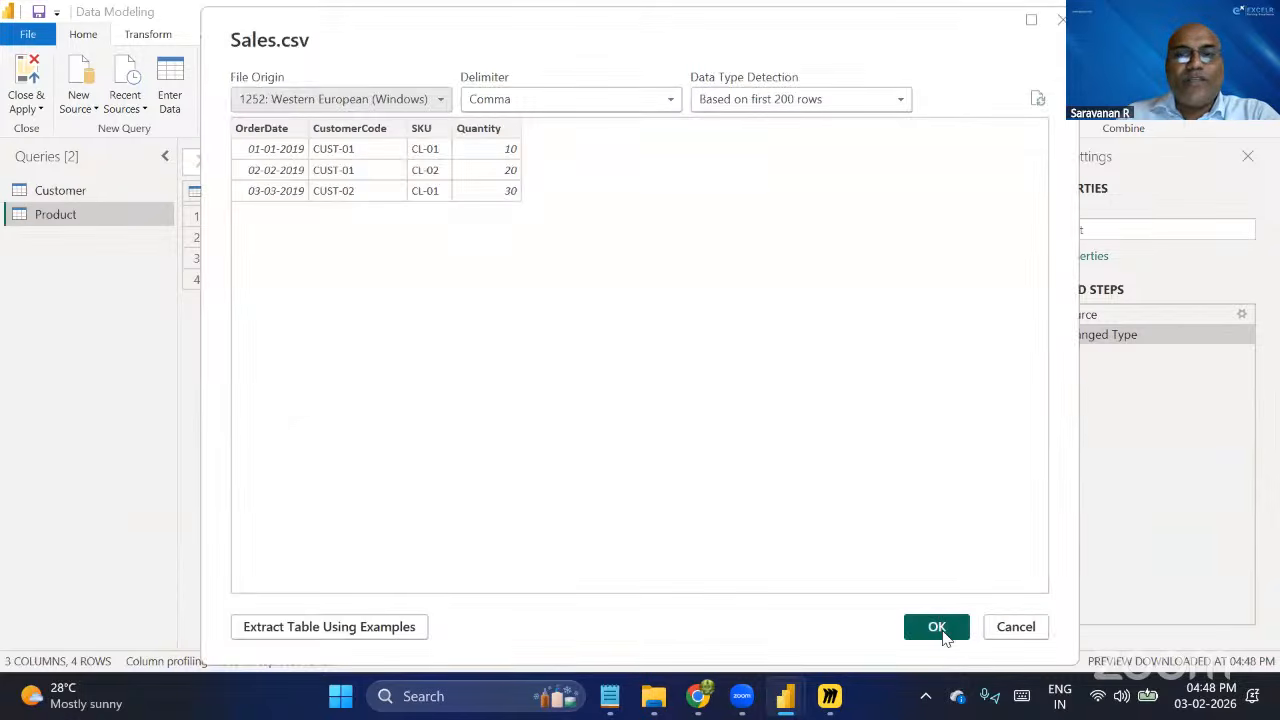
left_click(940, 630)
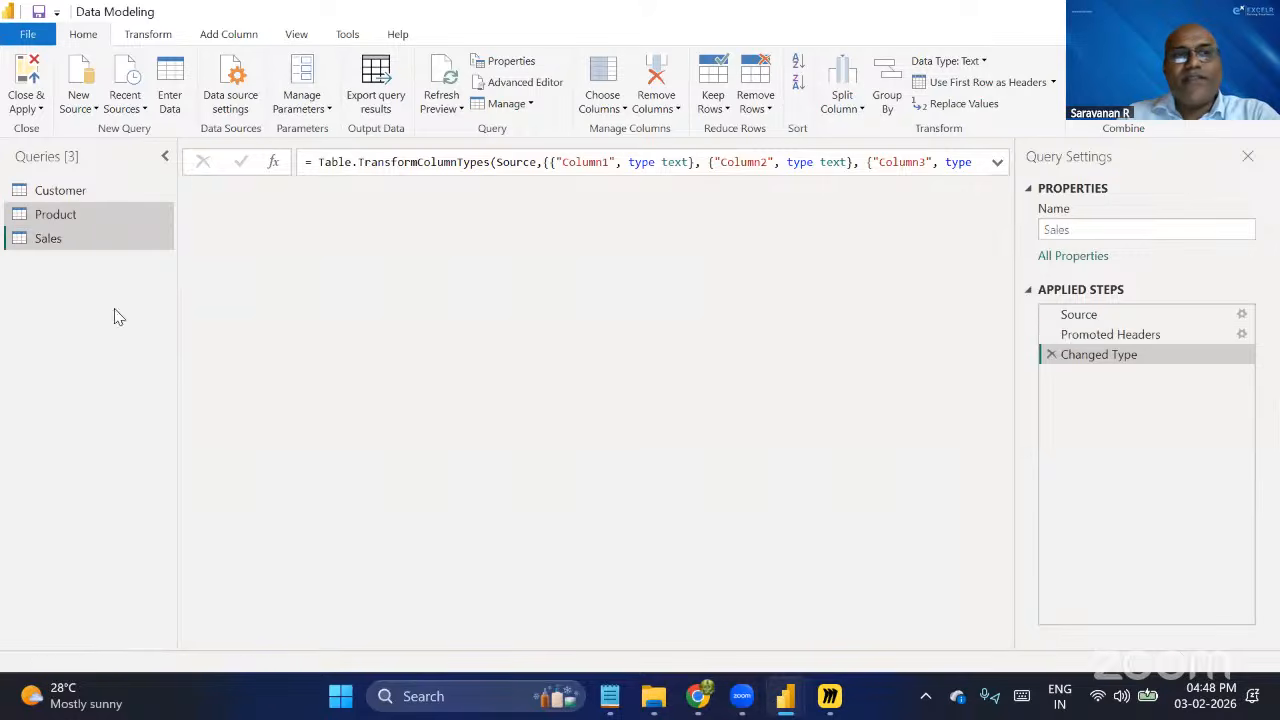
Promote the first row to column headers in the Customer and Product queries, and check the headers of the Sales query.
left_click(112, 190)
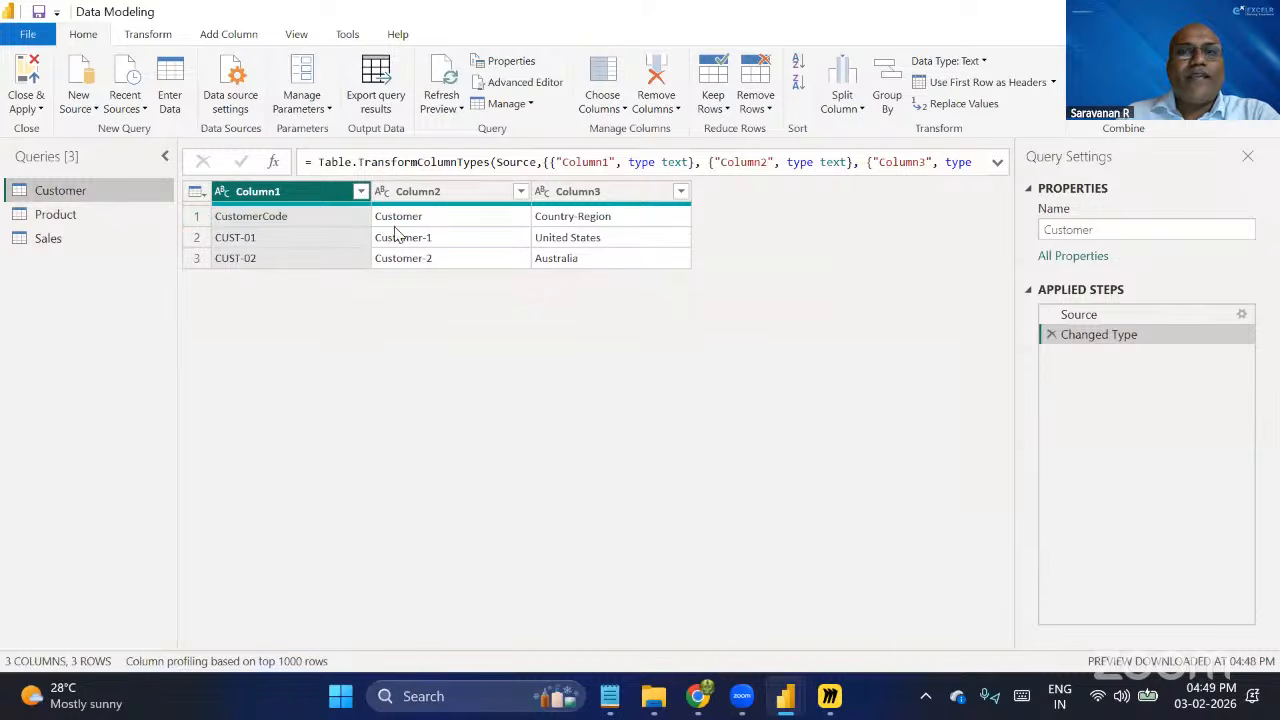
left_click(975, 84)
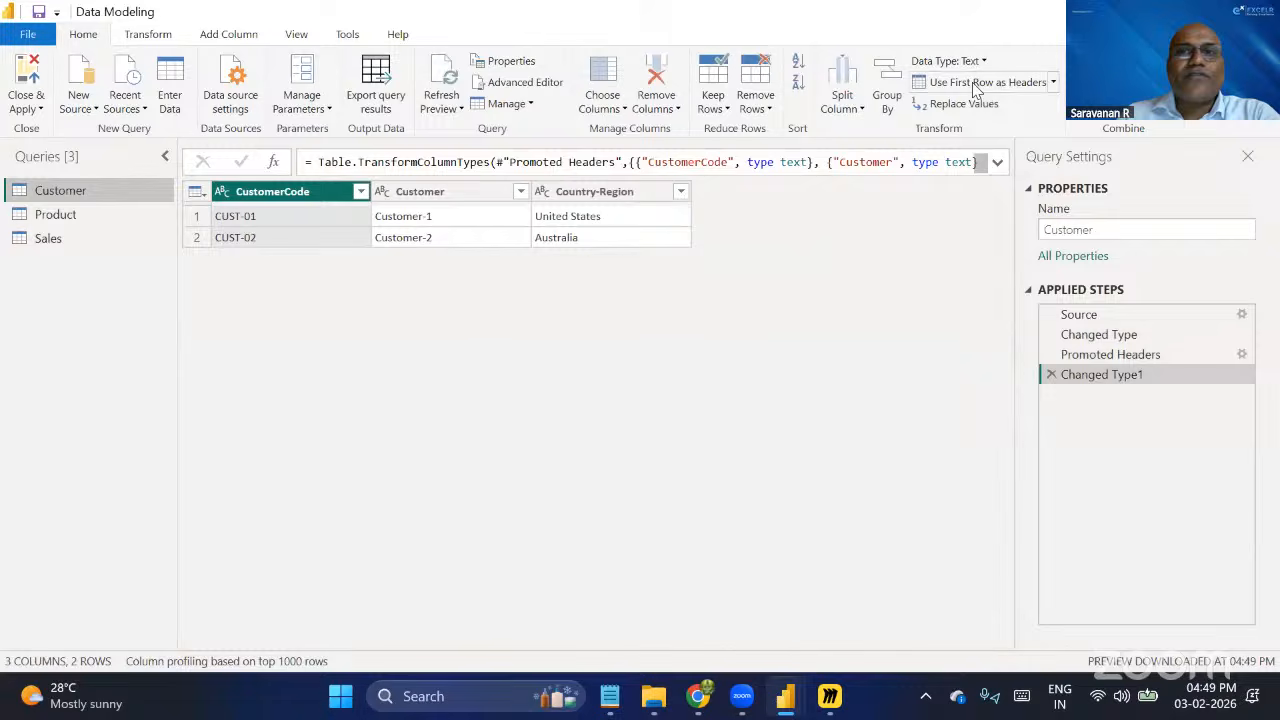
left_click(92, 216)
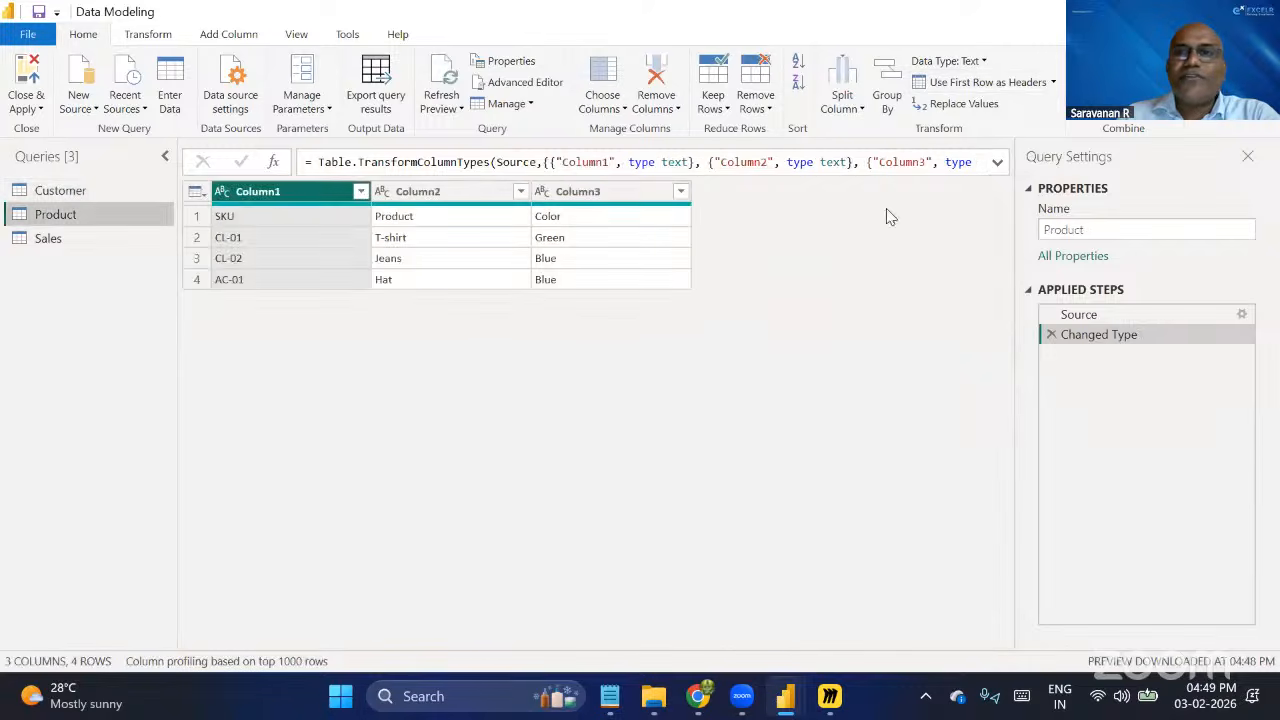
left_click(1019, 89)
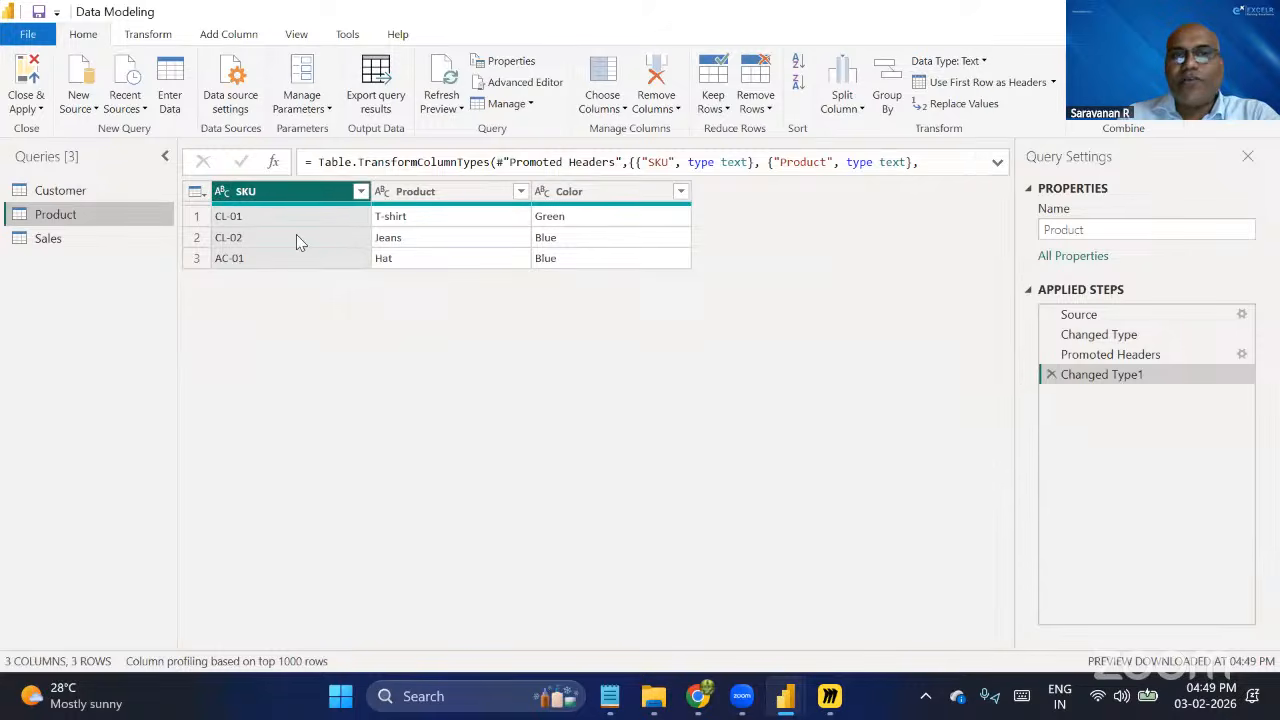
left_click(97, 241)
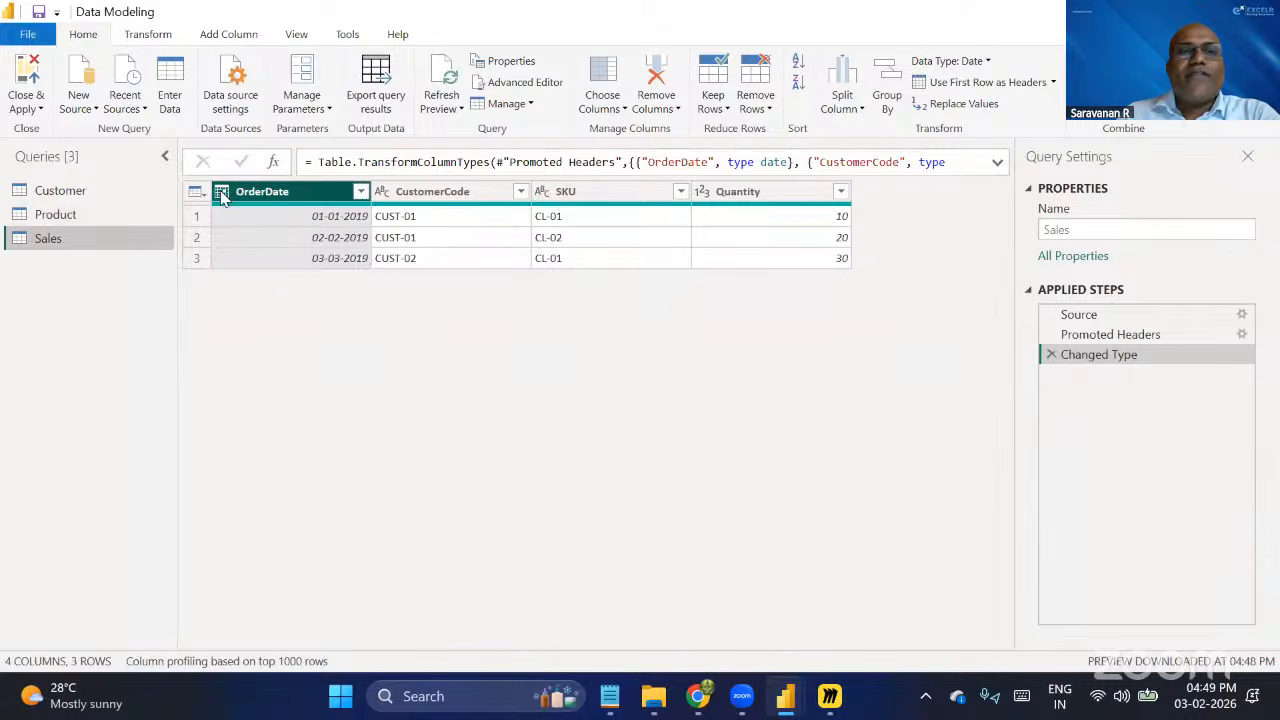
Try the English (United States) import locale in the current file's regional settings and cancel the change.
left_click(30, 34)
mouse_move(86, 293)
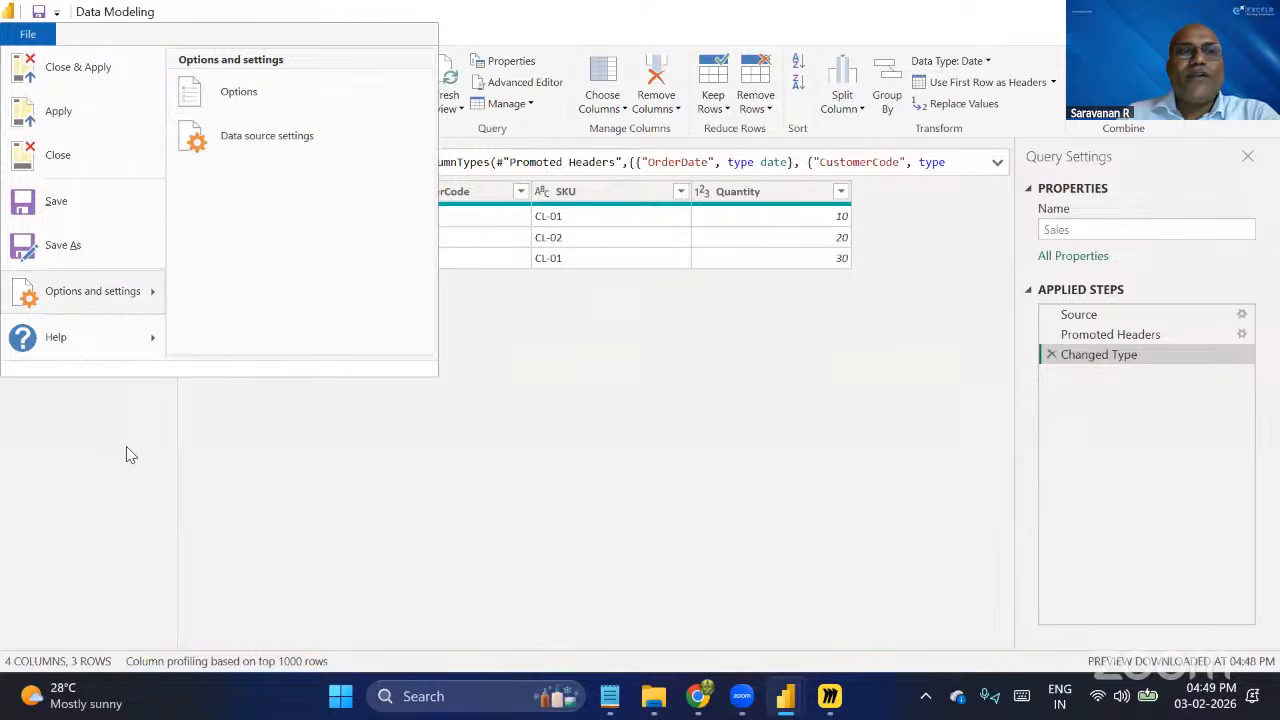
left_click(36, 36)
left_click(36, 36)
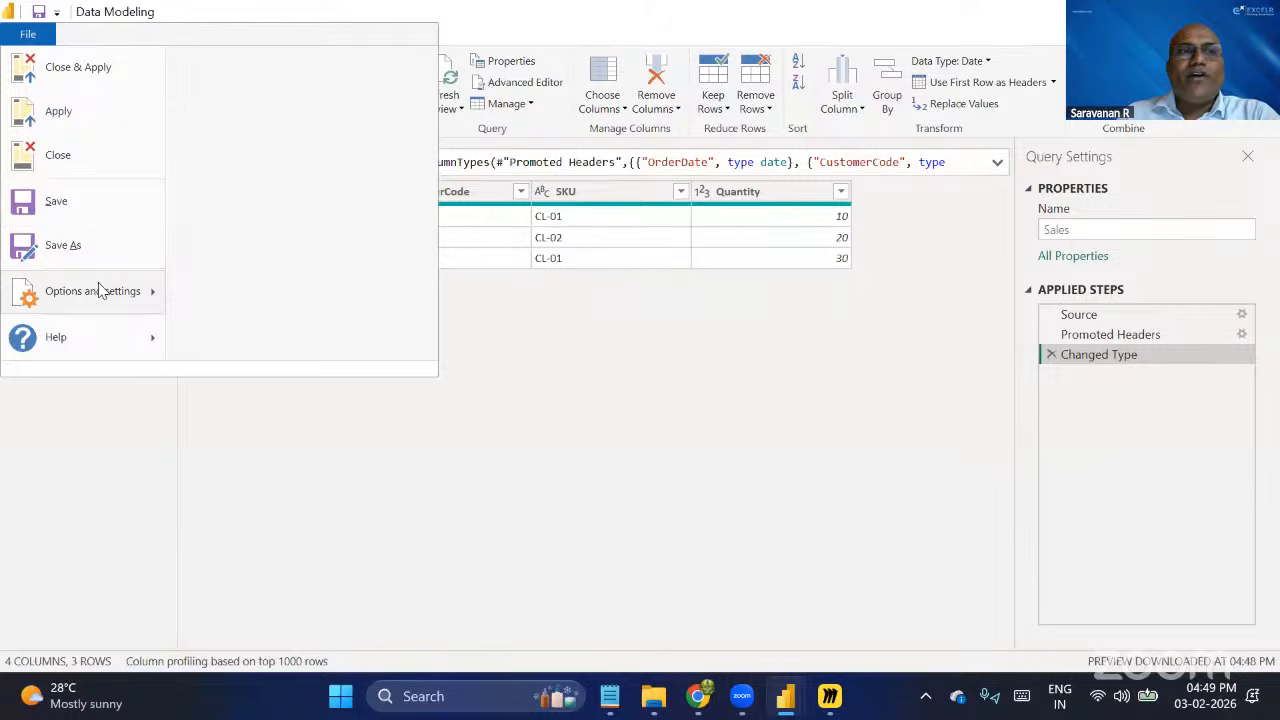
mouse_move(100, 289)
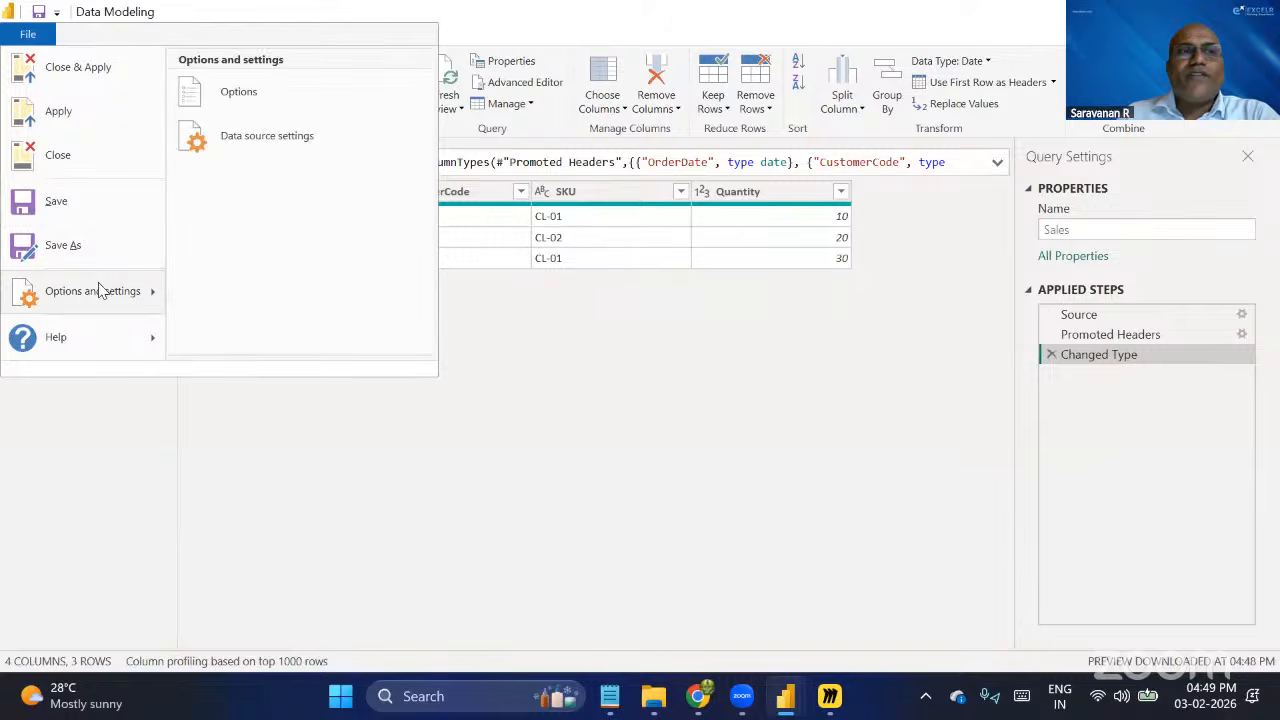
left_click(245, 93)
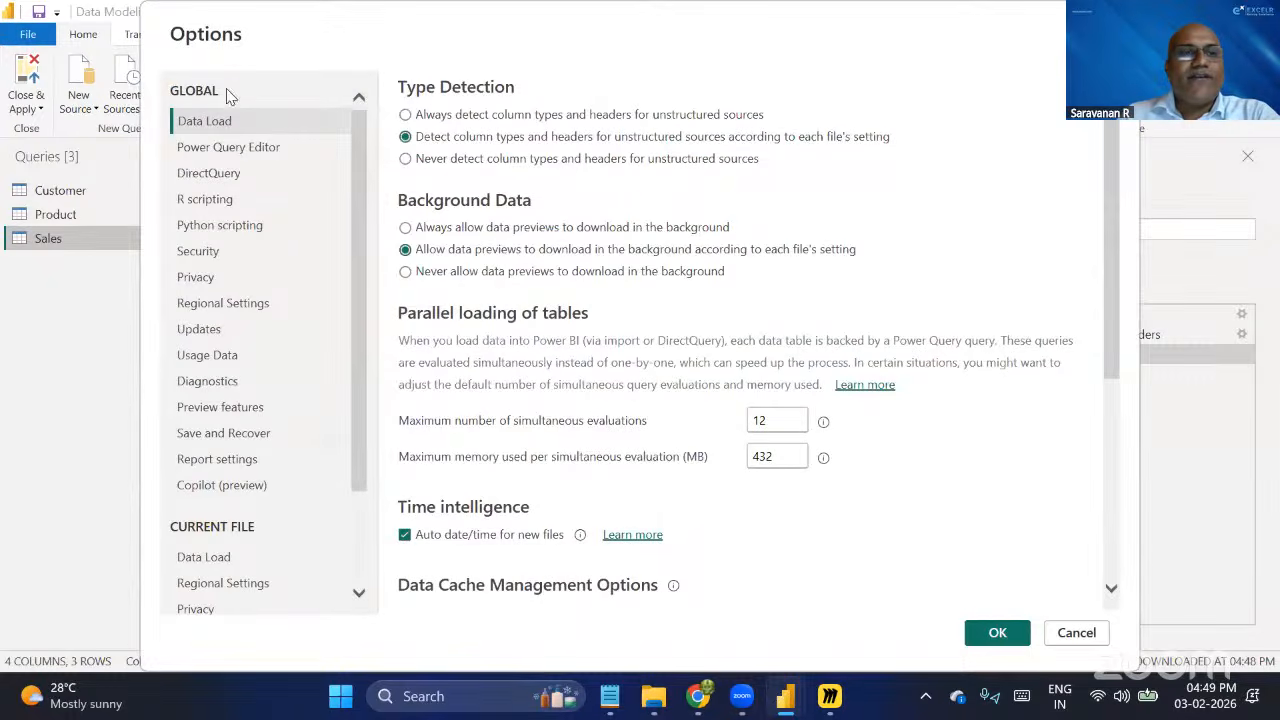
scroll(270, 450, "down", 3)
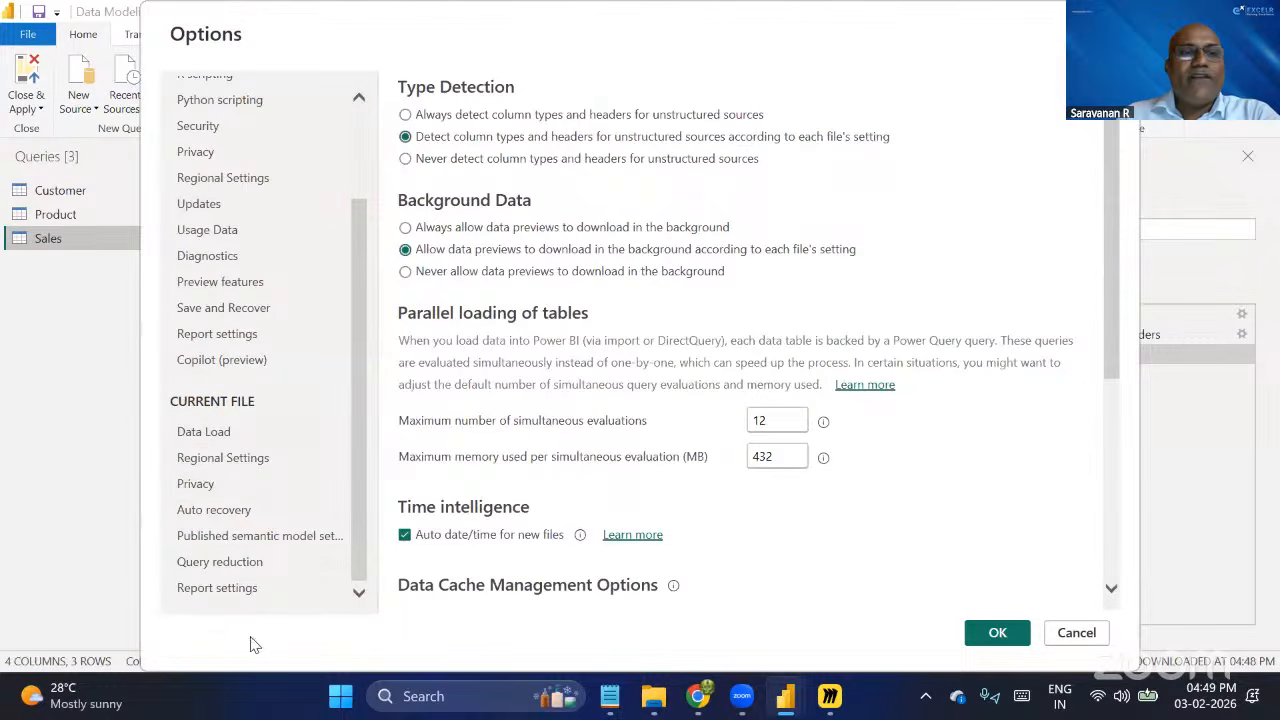
left_click(230, 460)
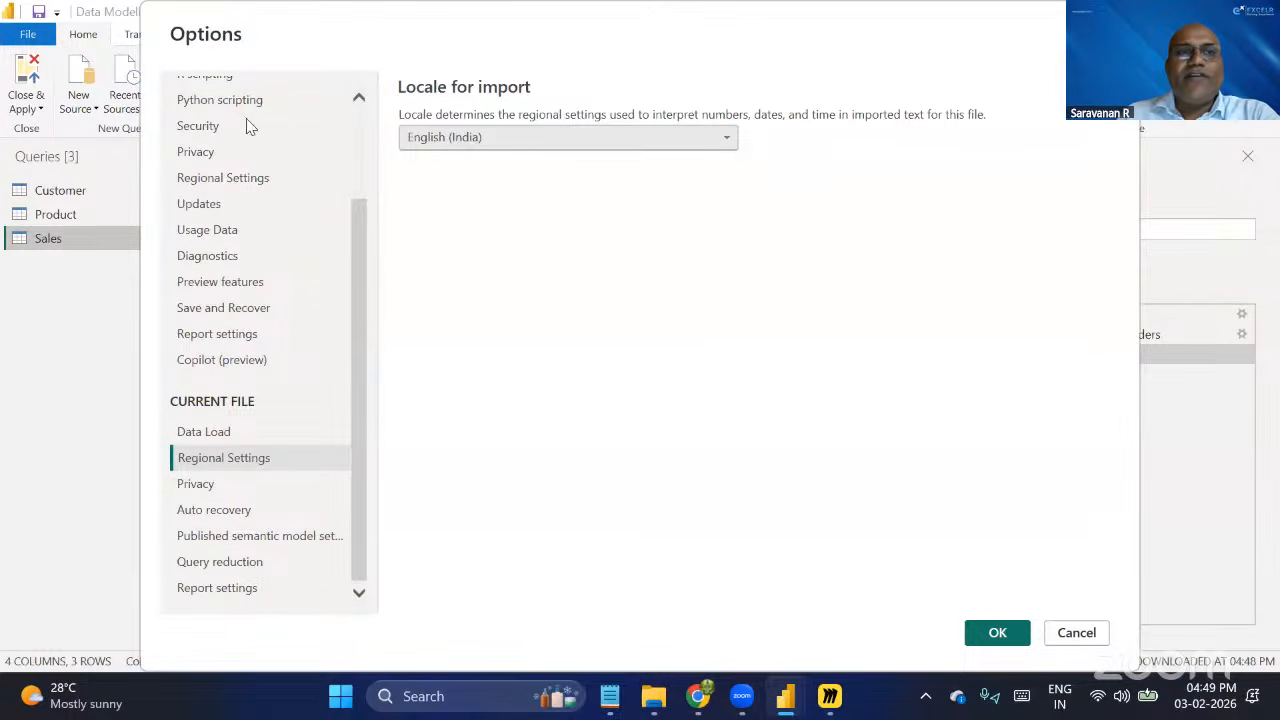
left_click(600, 143)
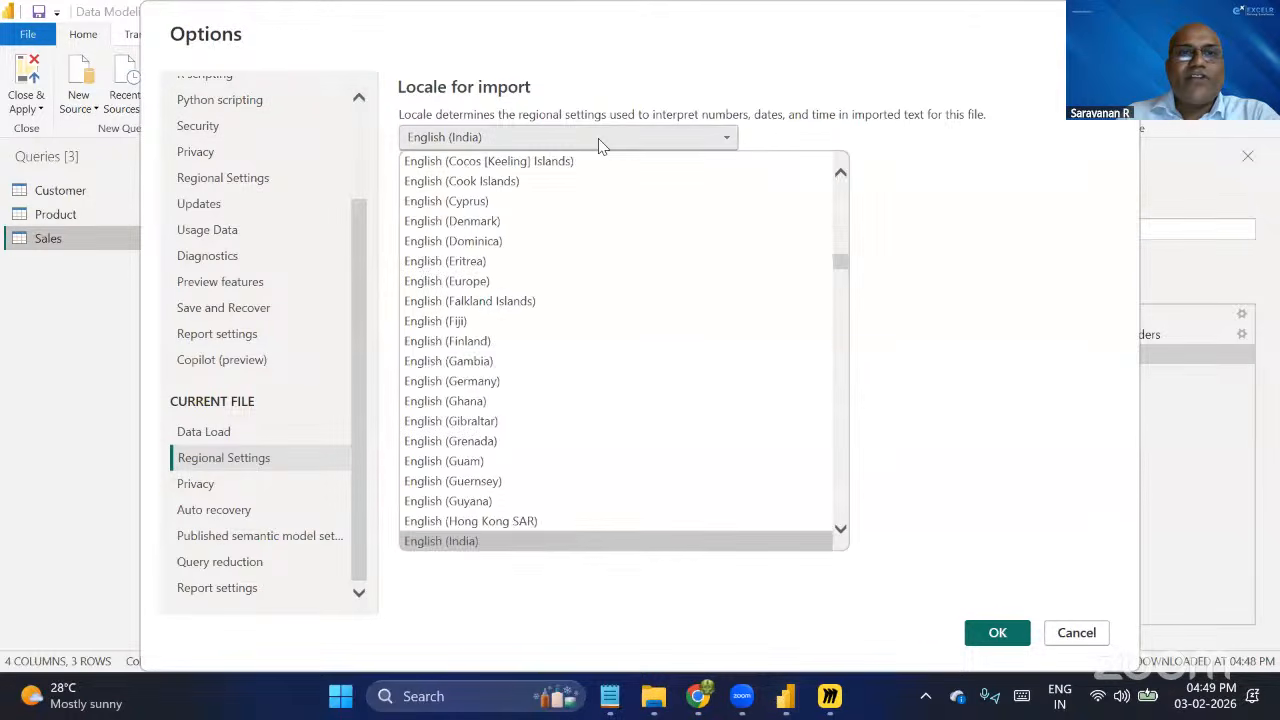
scroll(640, 461, "down", 4)
scroll(640, 461, "down", 14)
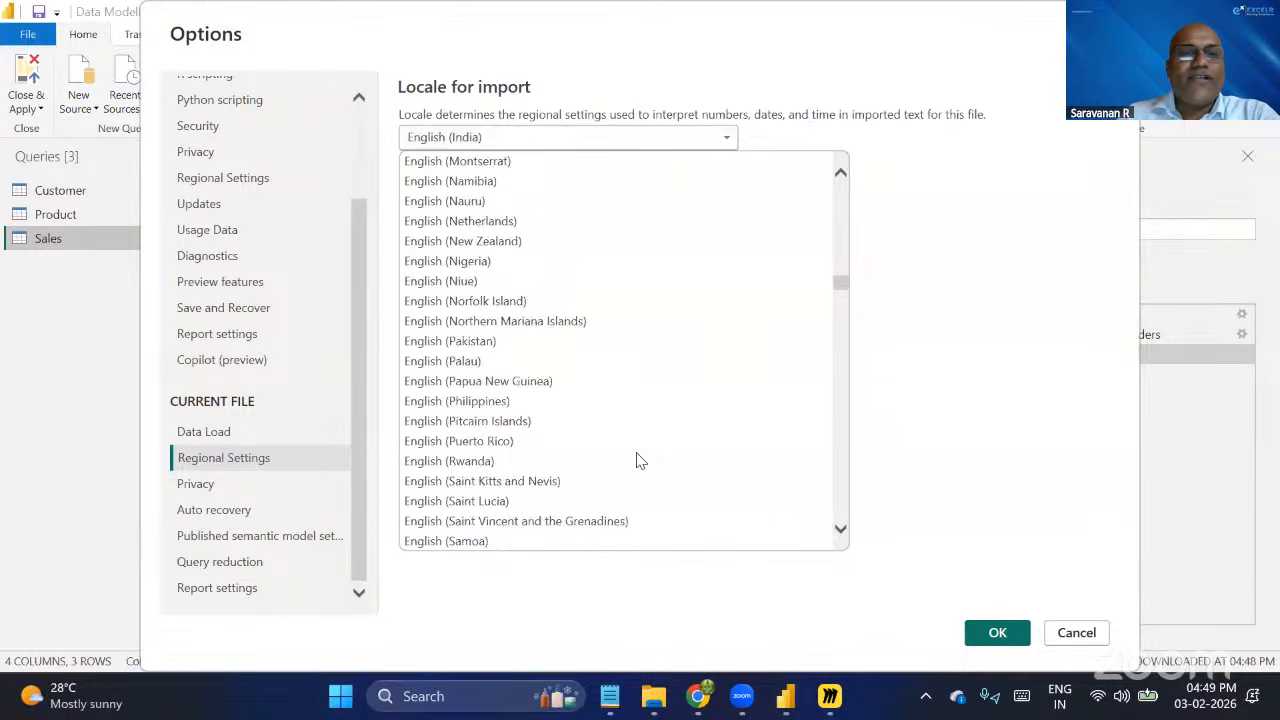
scroll(640, 461, "down", 5)
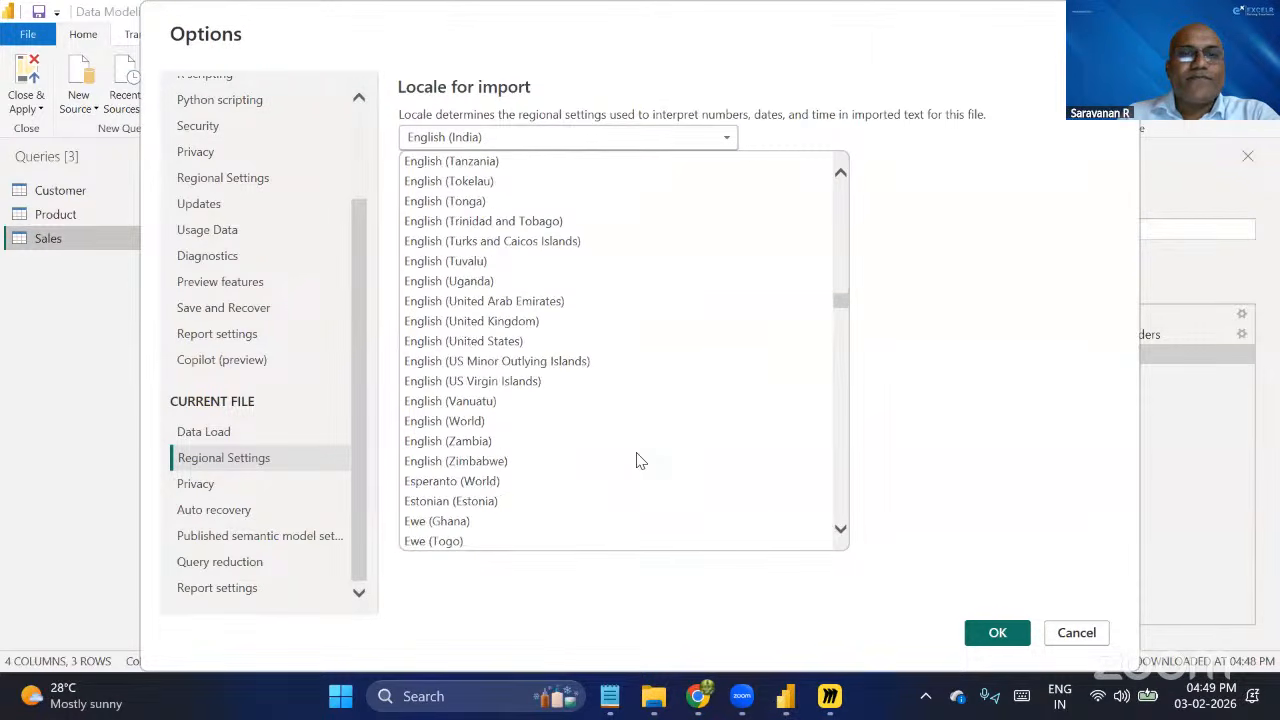
left_click(486, 343)
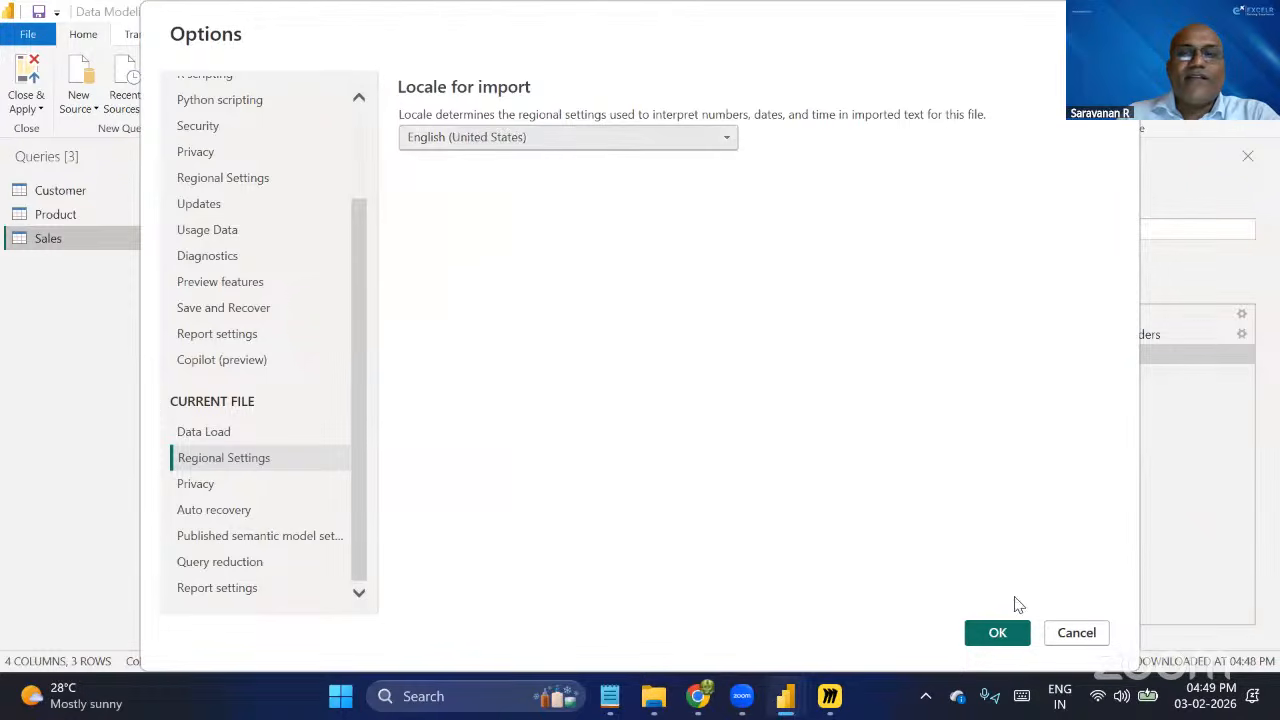
left_click(1080, 633)
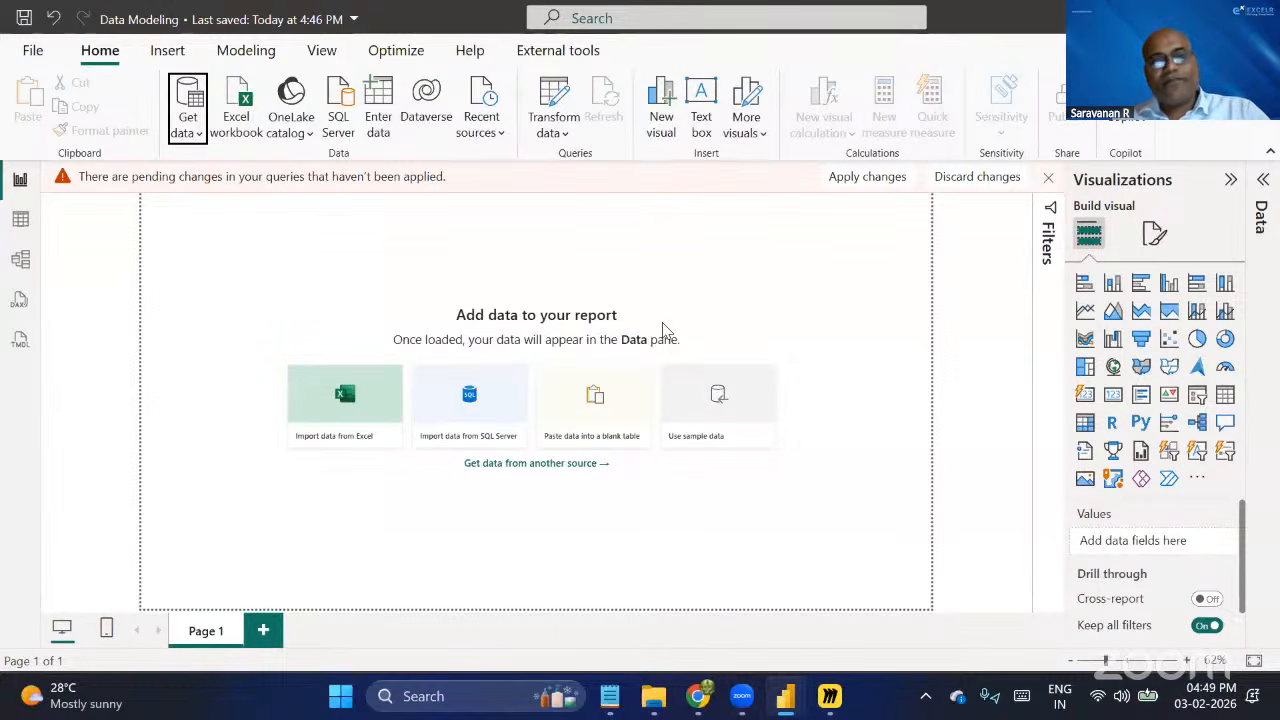
Return to the Power Query Editor and compare the Customer, Product and Sales tables, examining the shared CustomerCode and SKU columns.
key("alt+Tab")
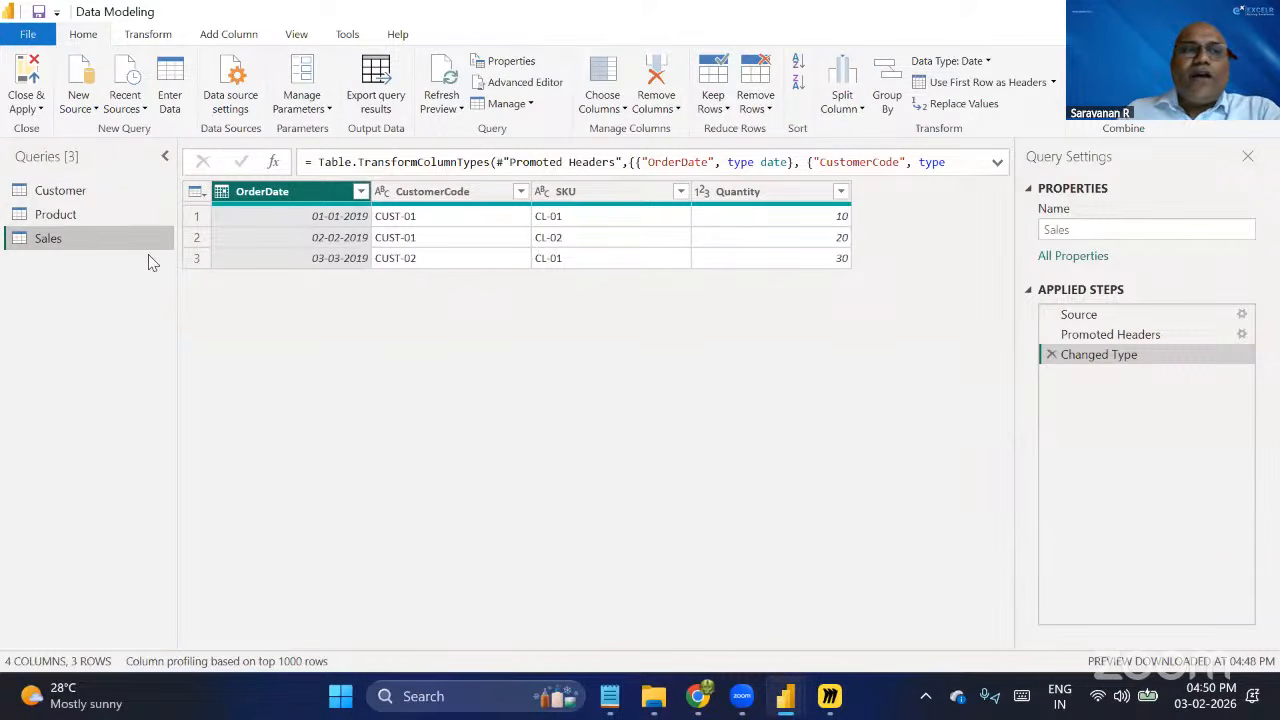
left_click(62, 192)
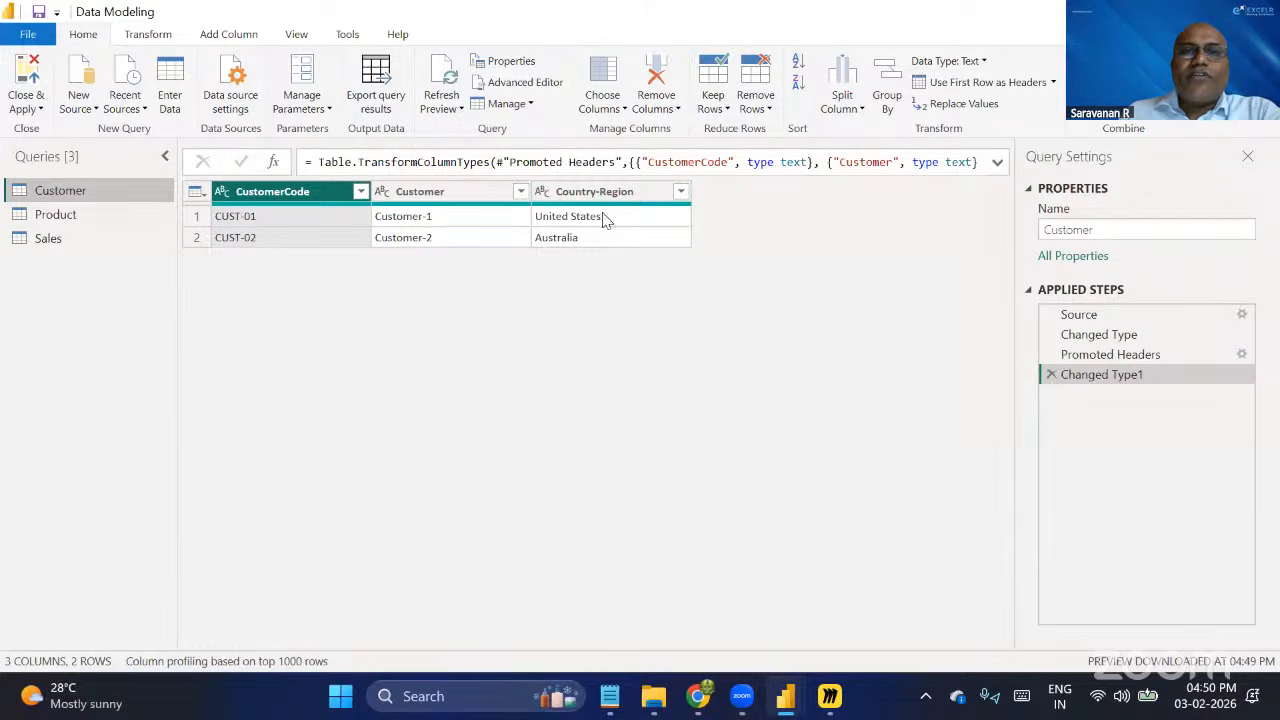
left_click(78, 216)
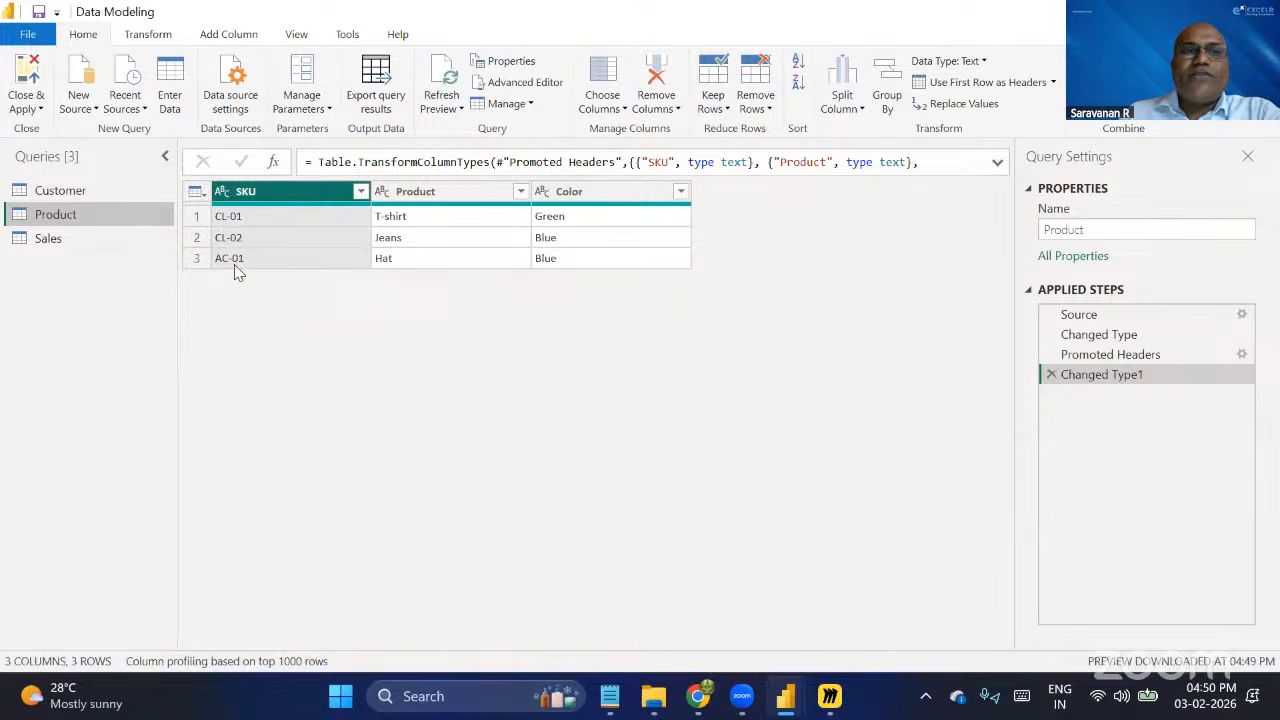
left_click(100, 242)
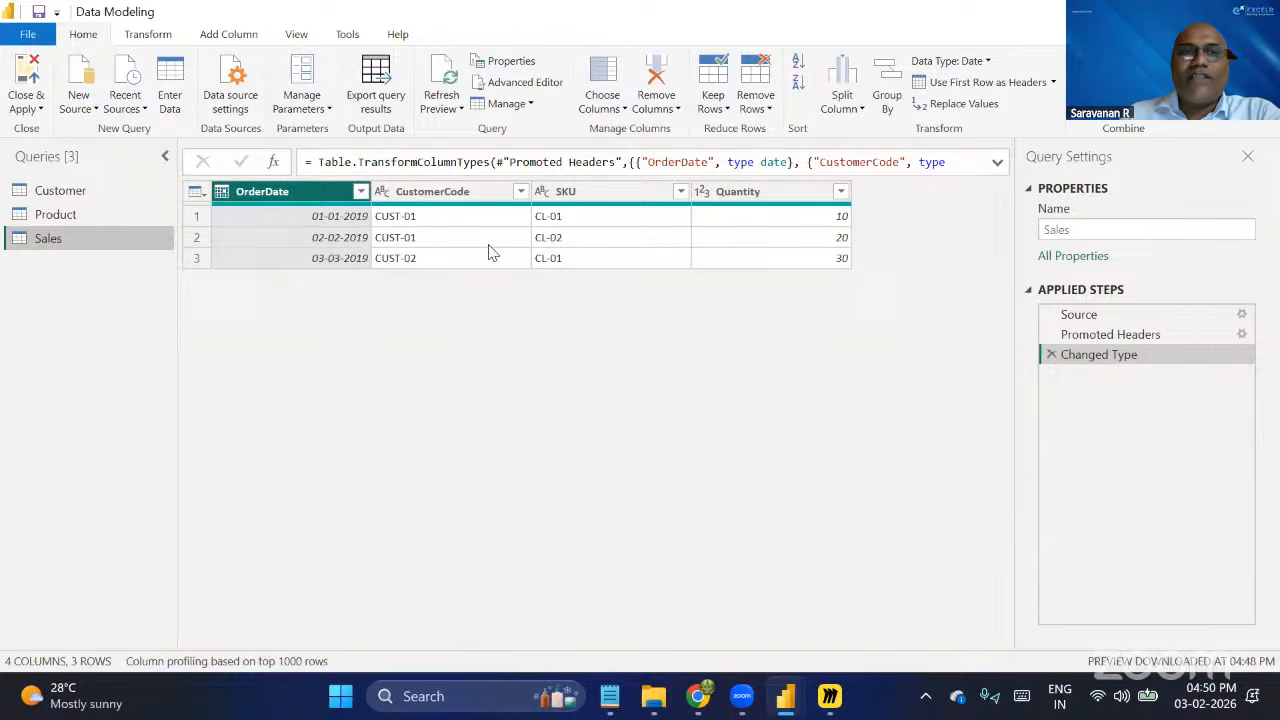
left_click(132, 189)
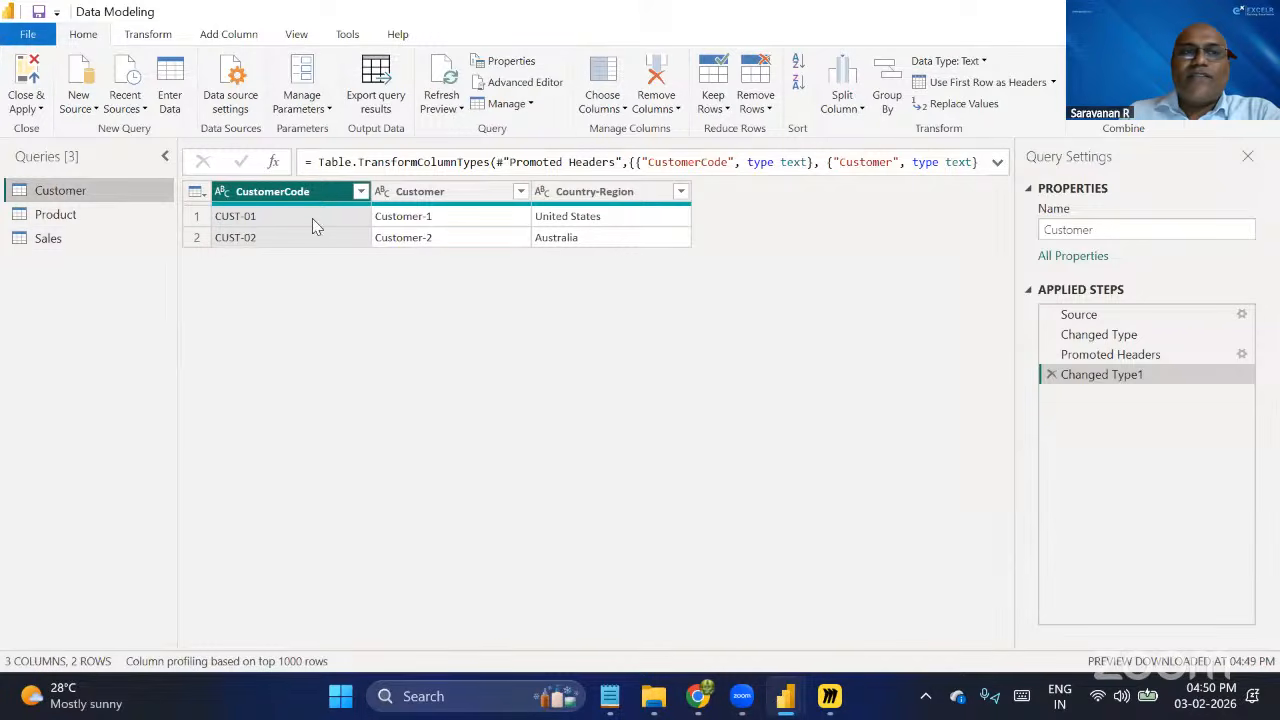
left_click(66, 237)
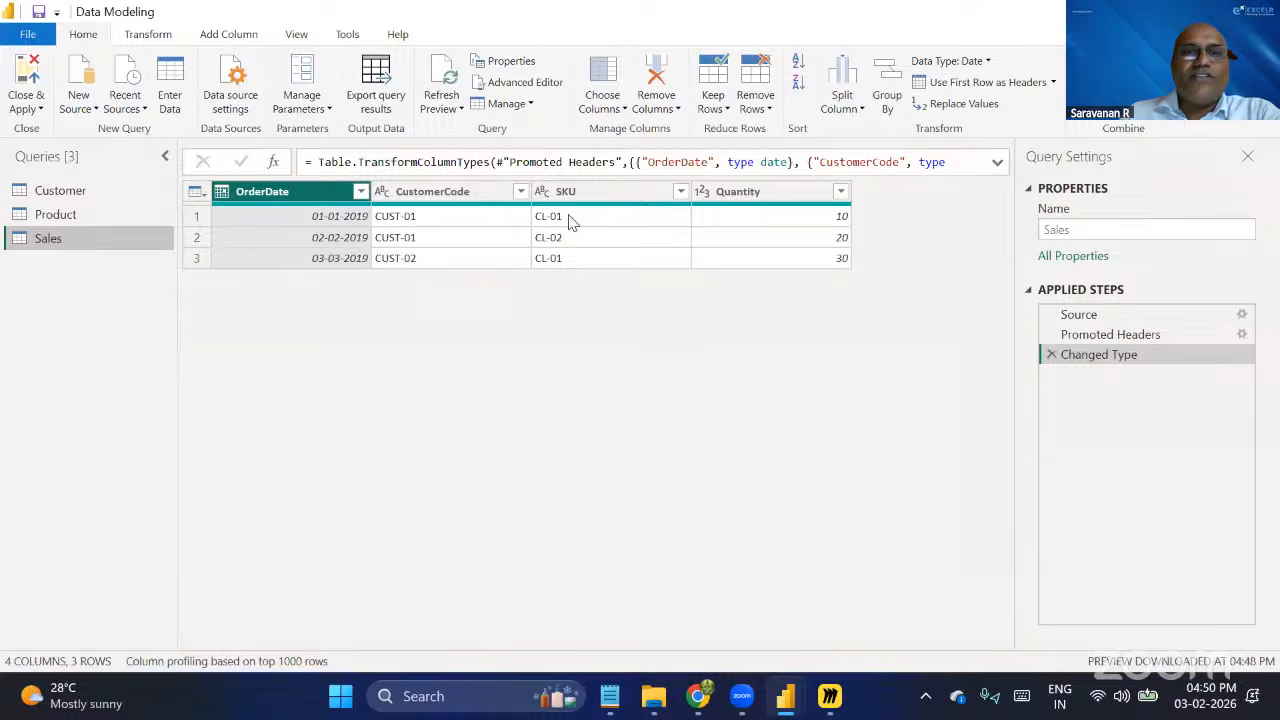
left_click(87, 215)
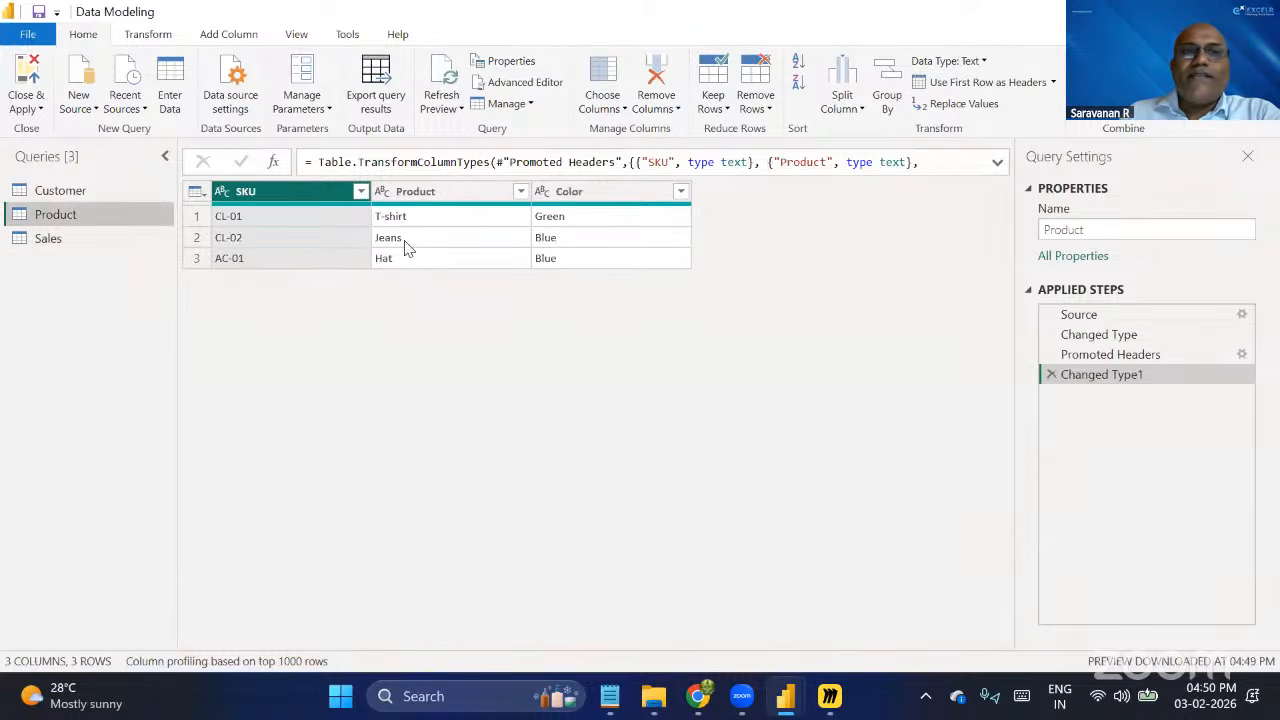
left_click(114, 190)
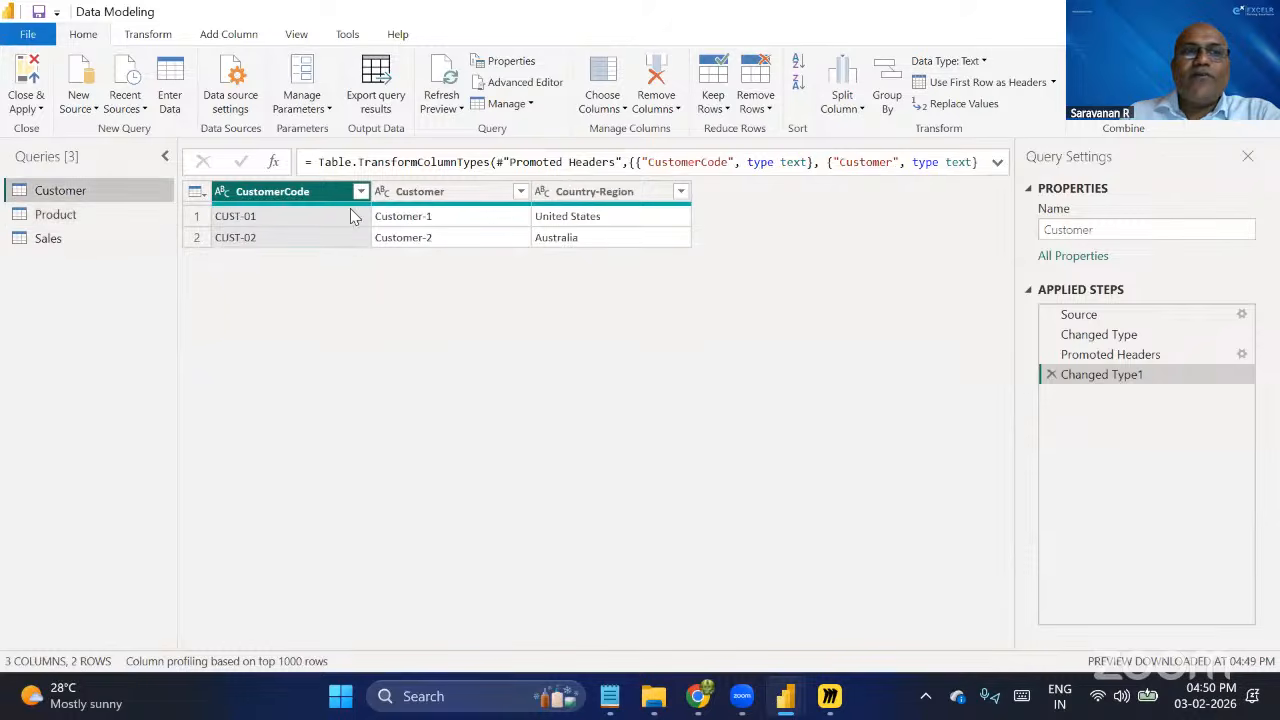
left_click(56, 242)
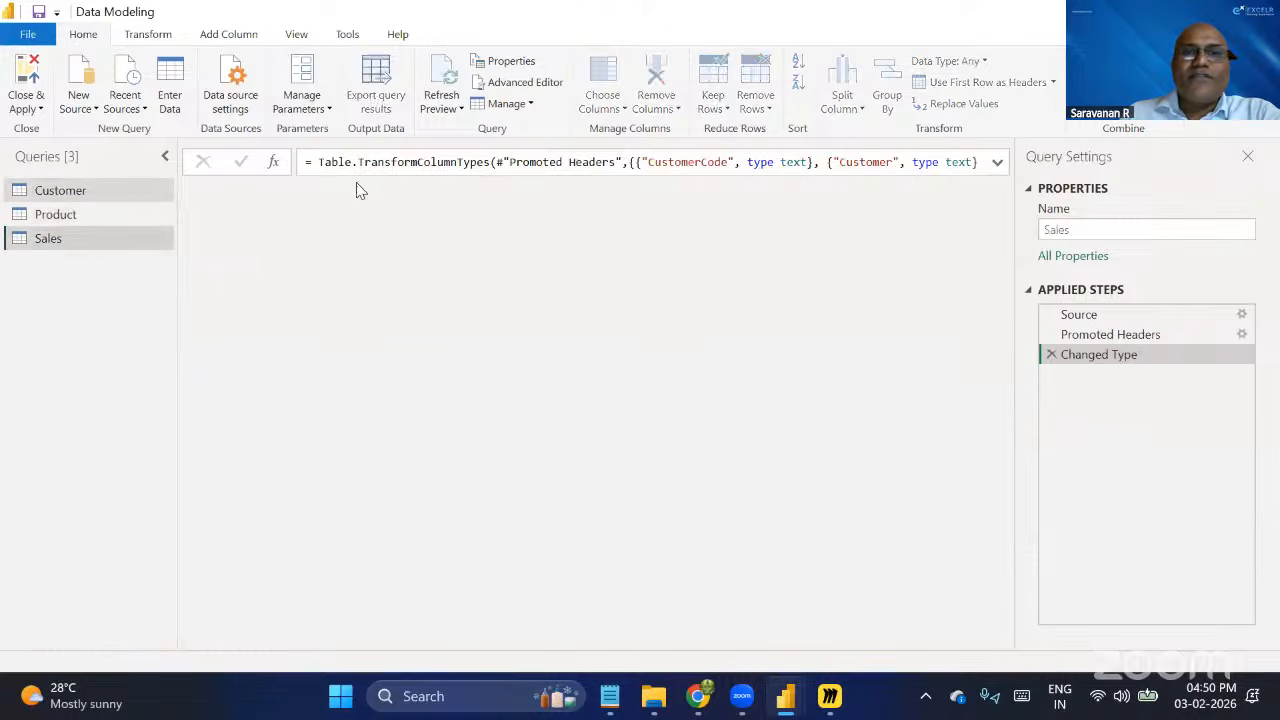
left_click(114, 216)
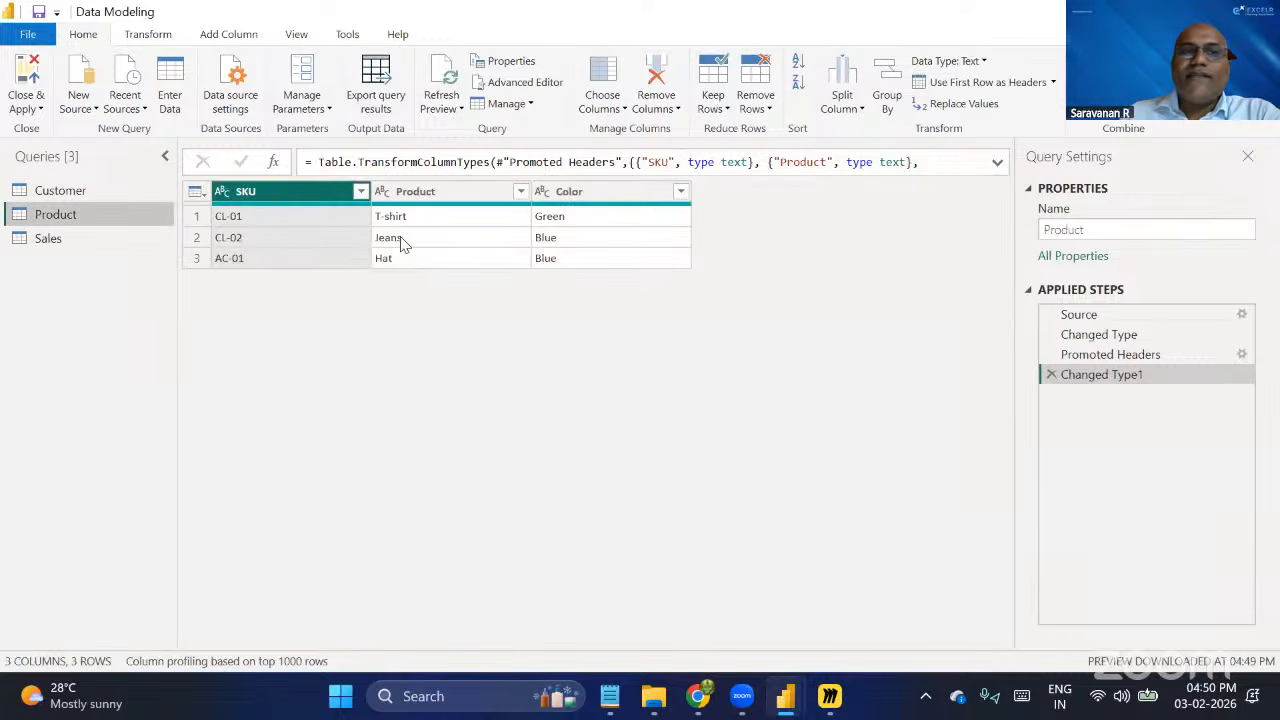
left_click(78, 240)
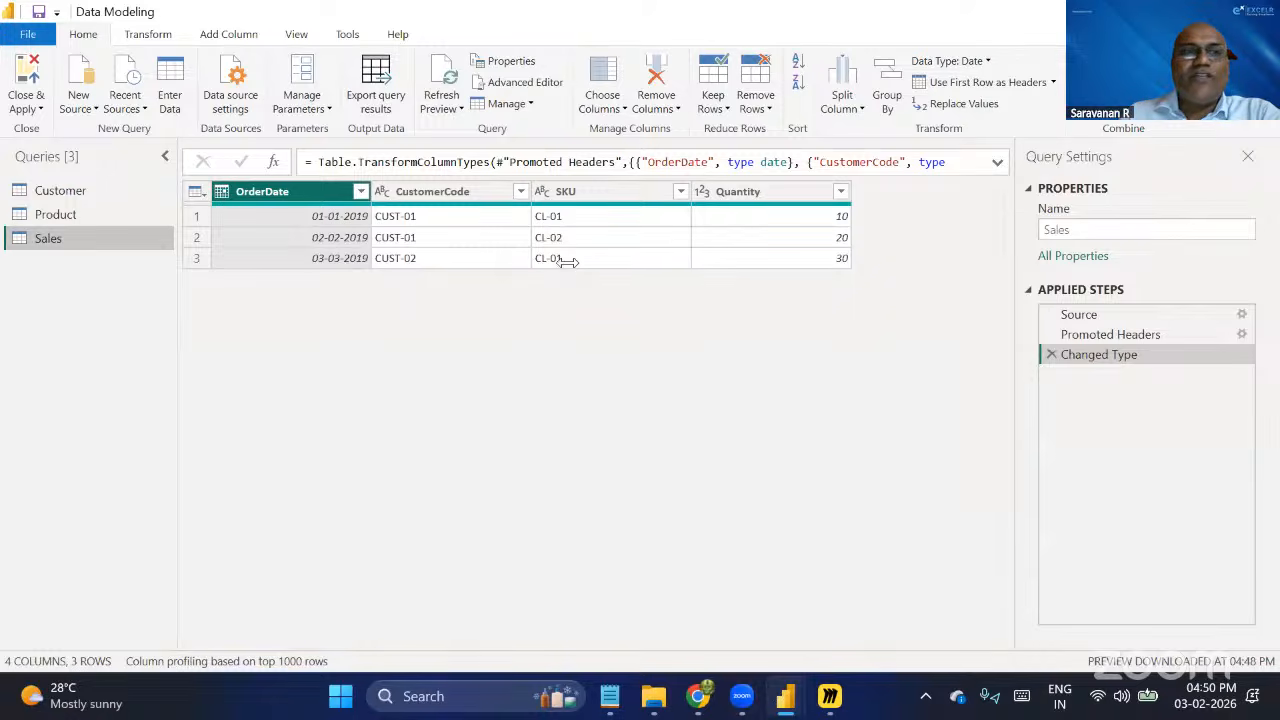
left_click(122, 210)
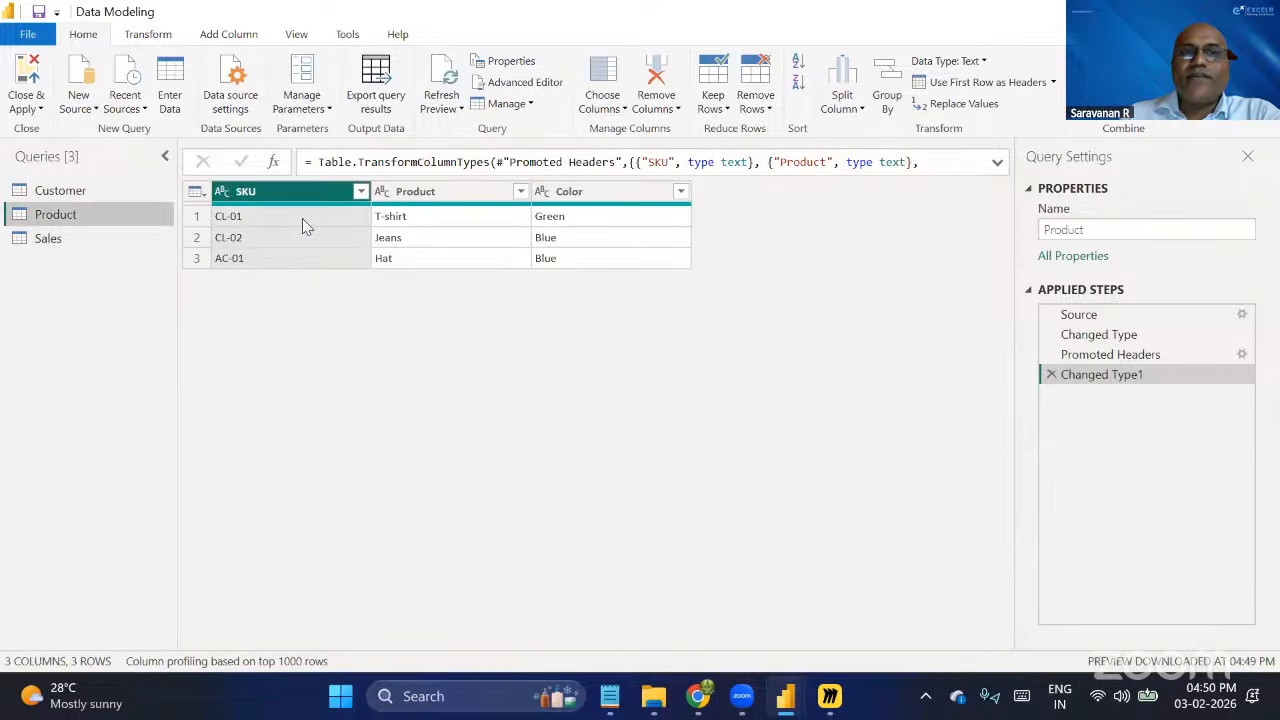
left_click(132, 238)
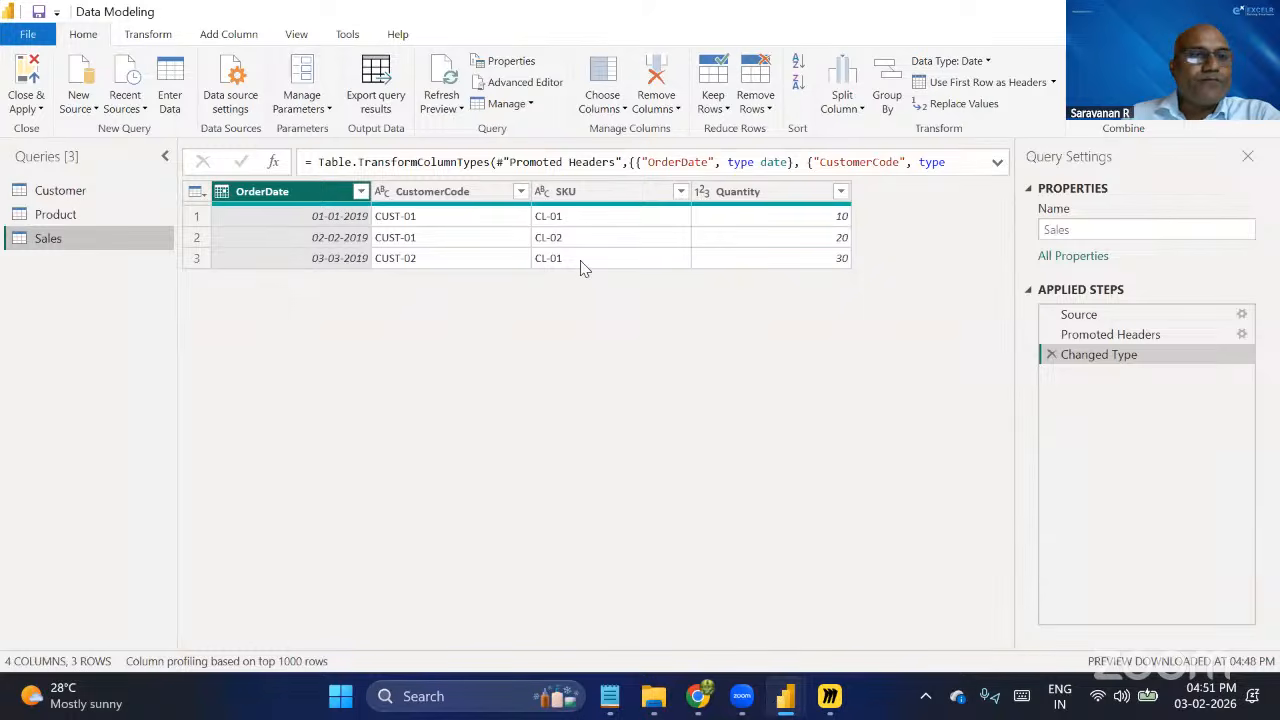
left_click(82, 194)
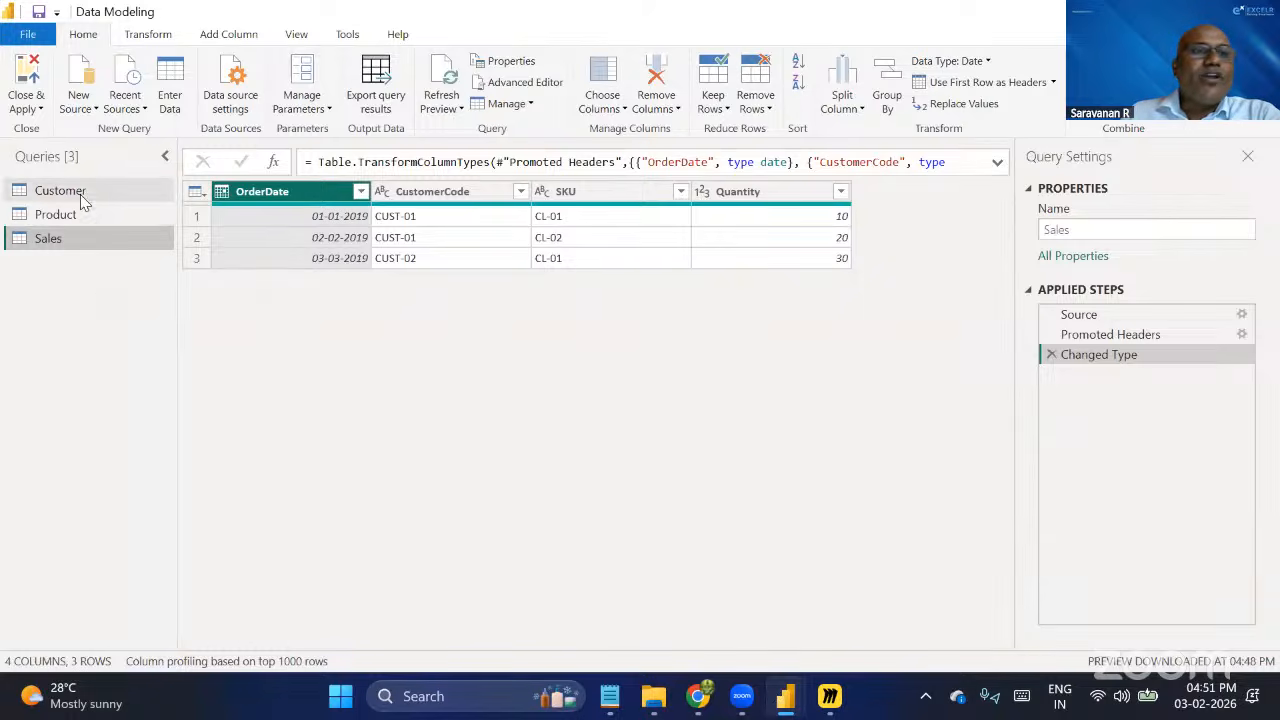
left_click(88, 214)
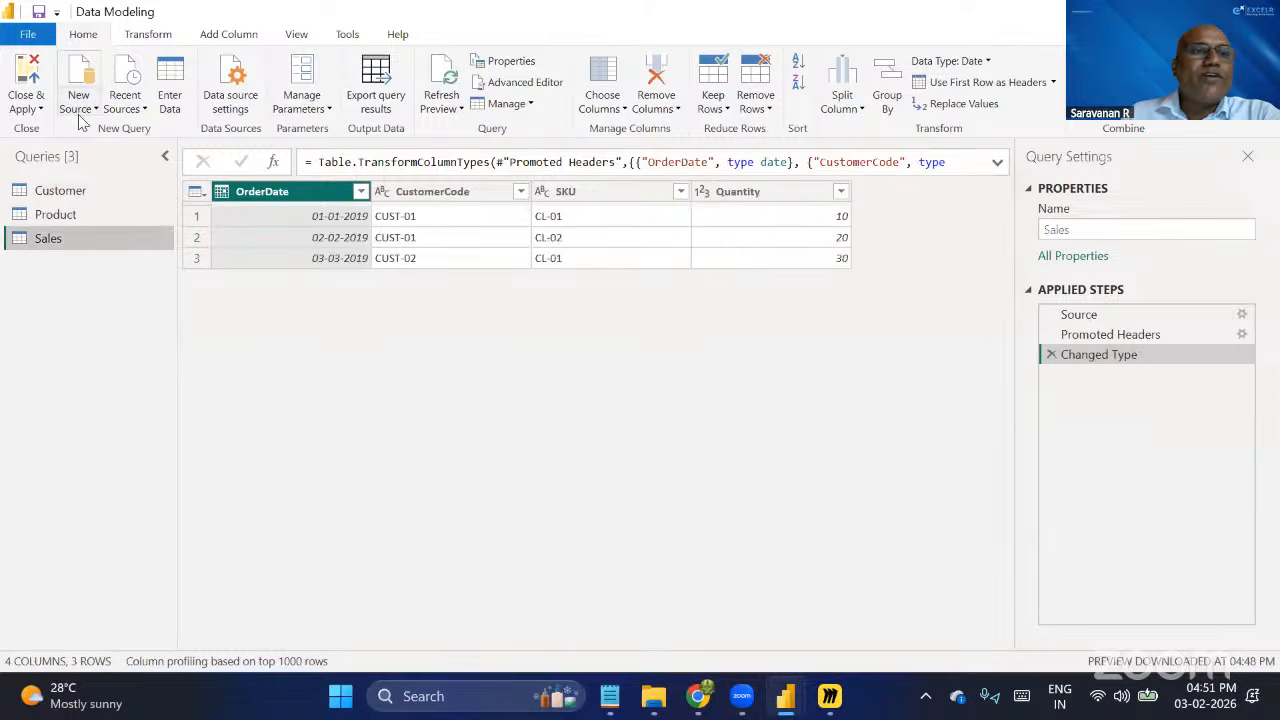
Close the query editor with the queries applied to the report, and show the tables in the model diagram.
left_click(40, 109)
left_click(58, 131)
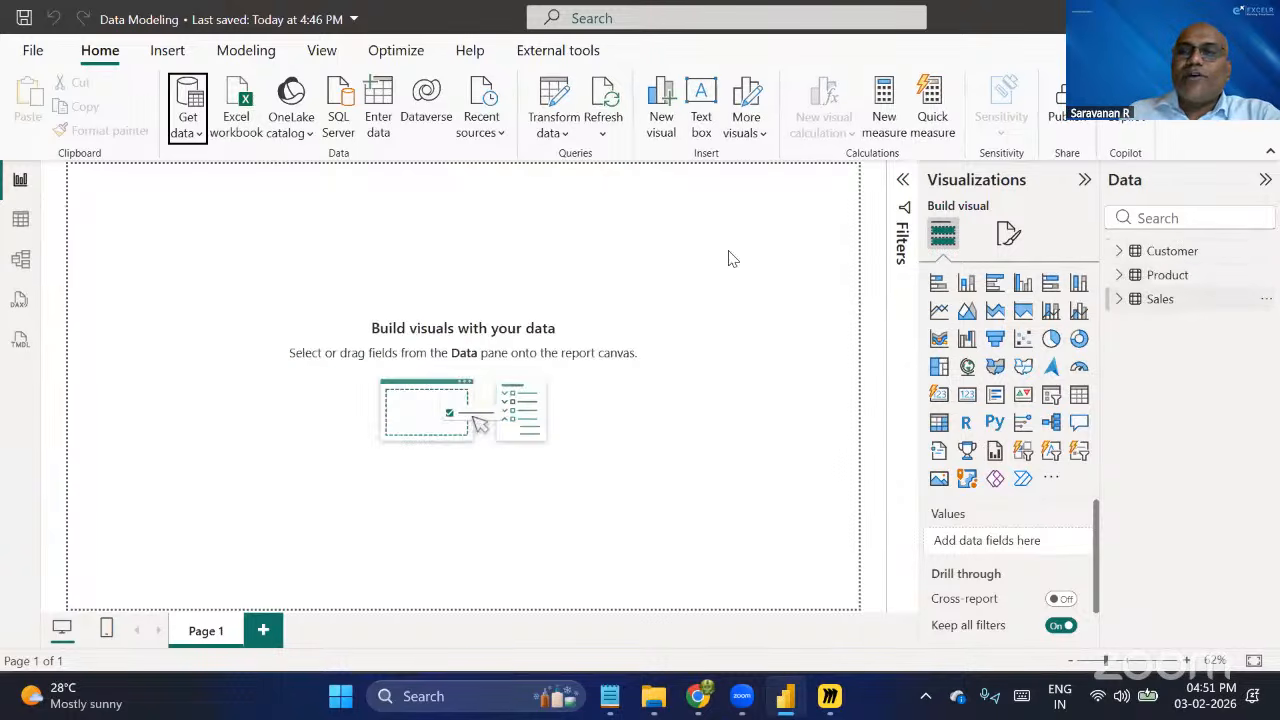
left_click(21, 262)
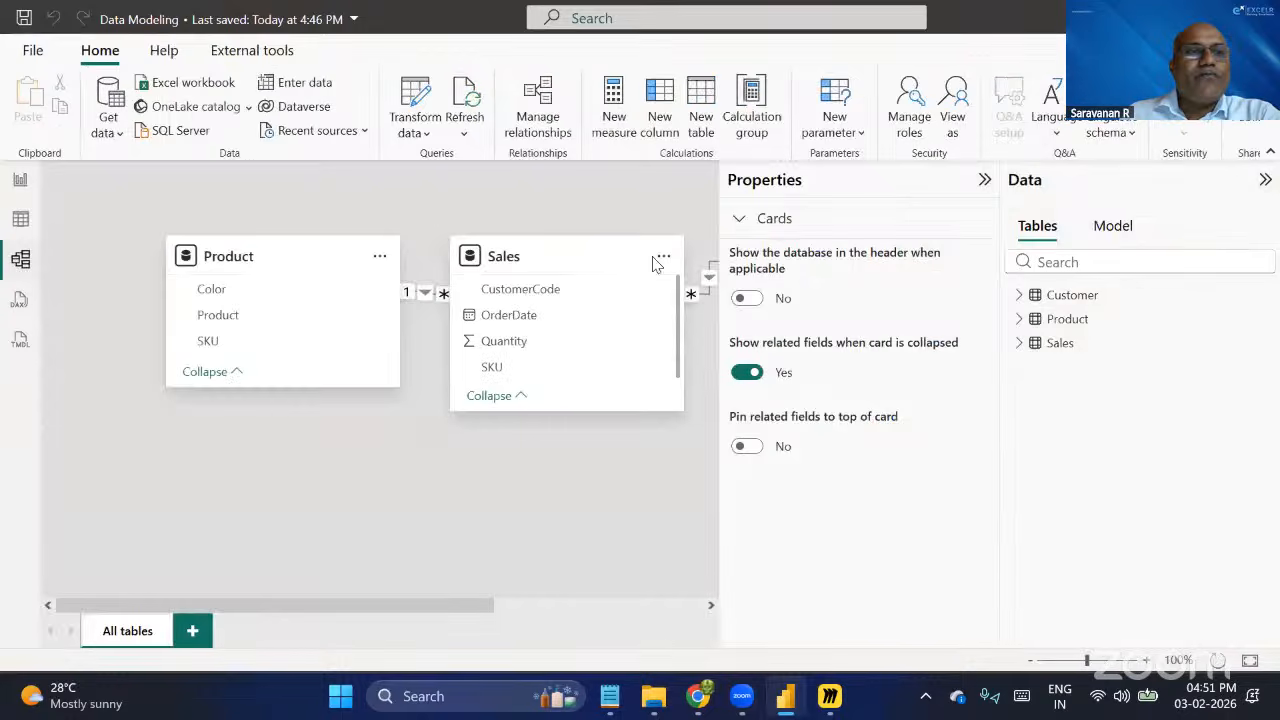
Collapse the diagram's properties to free space and move the Product table below and to the left of the Sales table.
left_click(981, 180)
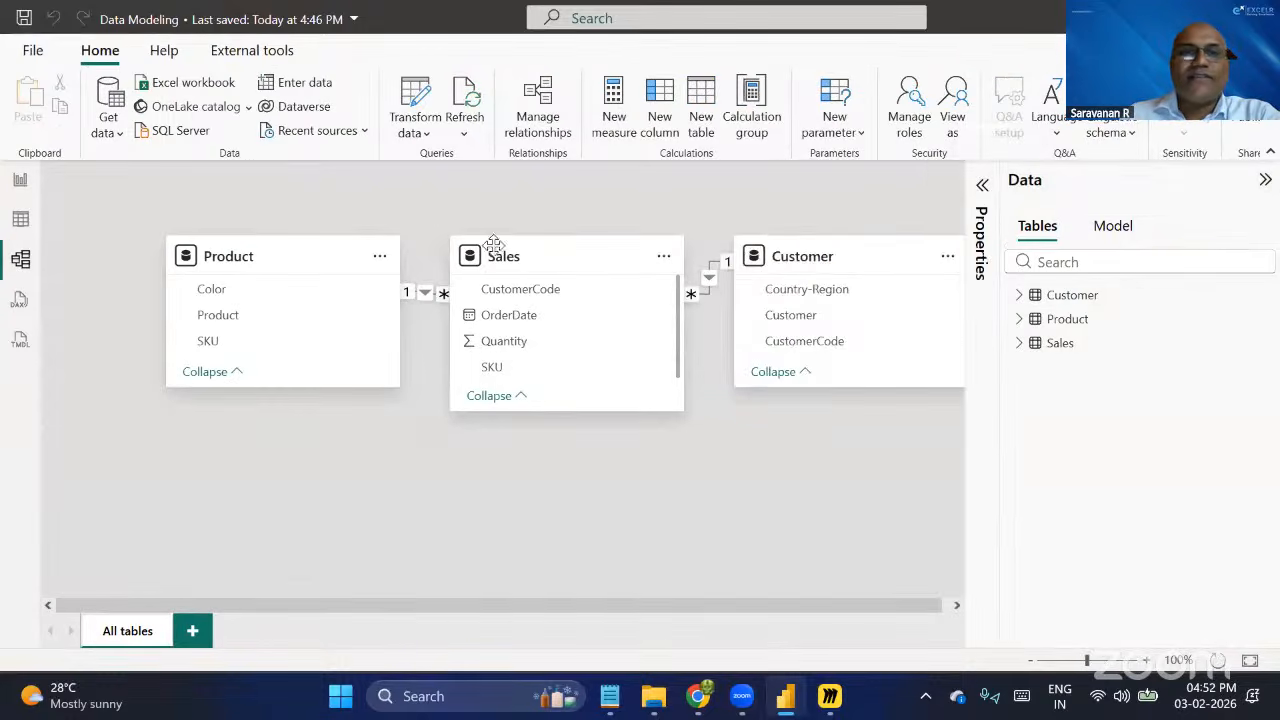
left_click_drag(316, 255, 310, 457)
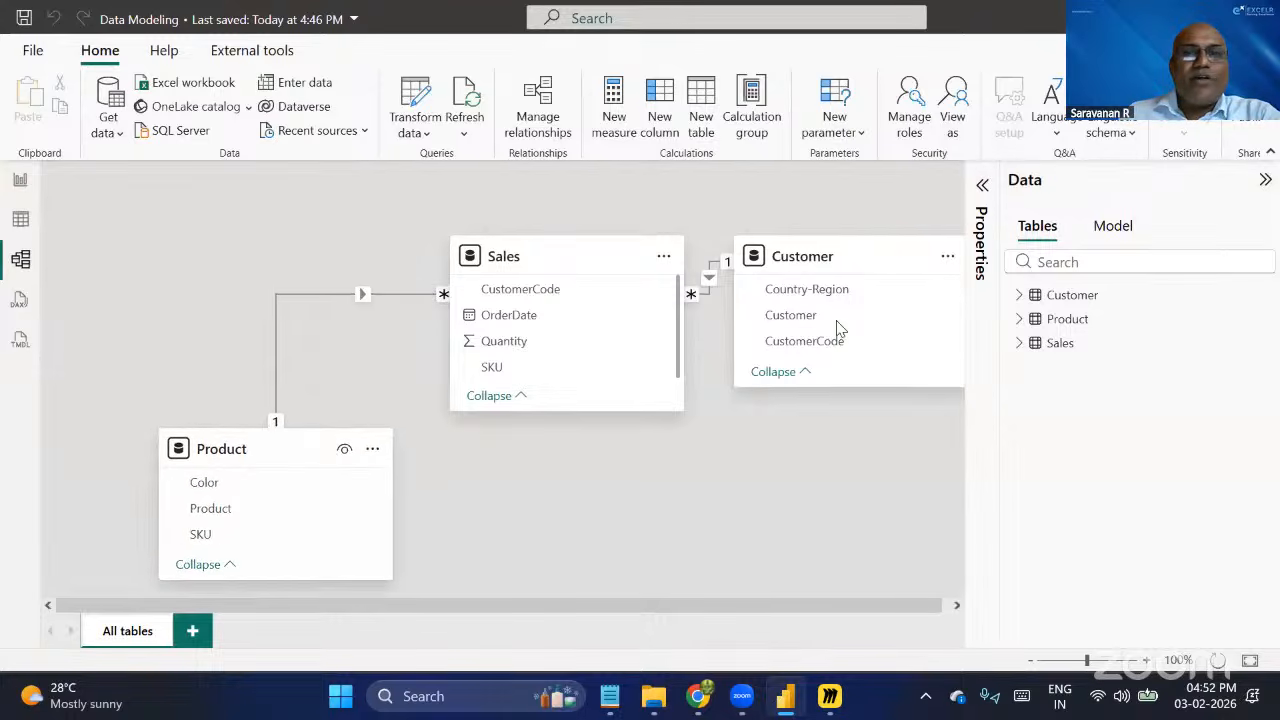
Move the Customer table to the left of Sales and delete both existing relationships between the tables.
left_click_drag(762, 250, 245, 170)
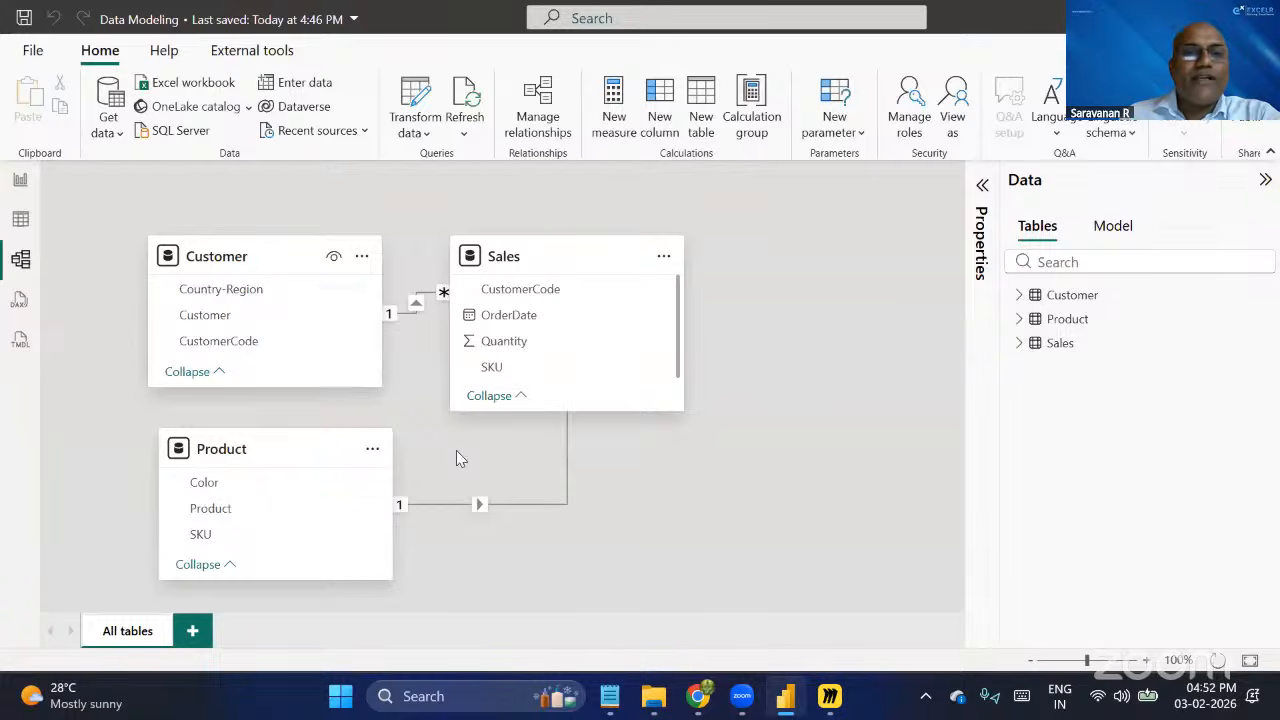
left_click(545, 95)
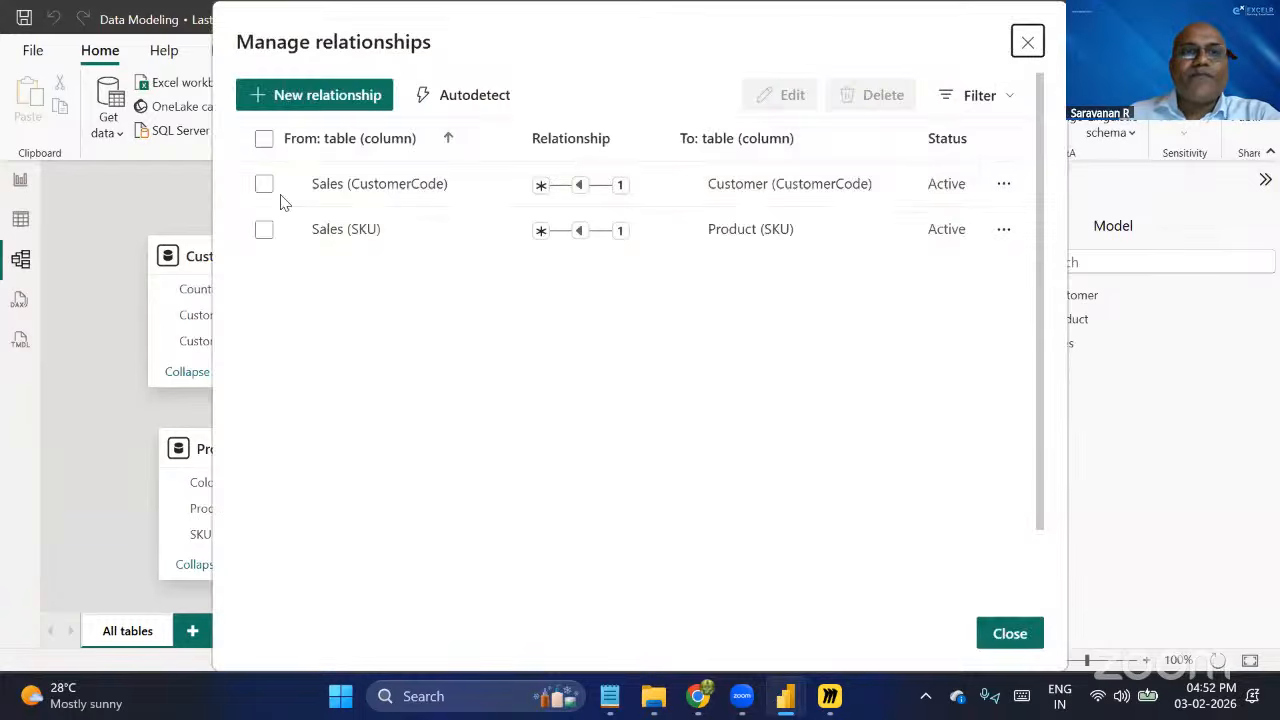
left_click(263, 140)
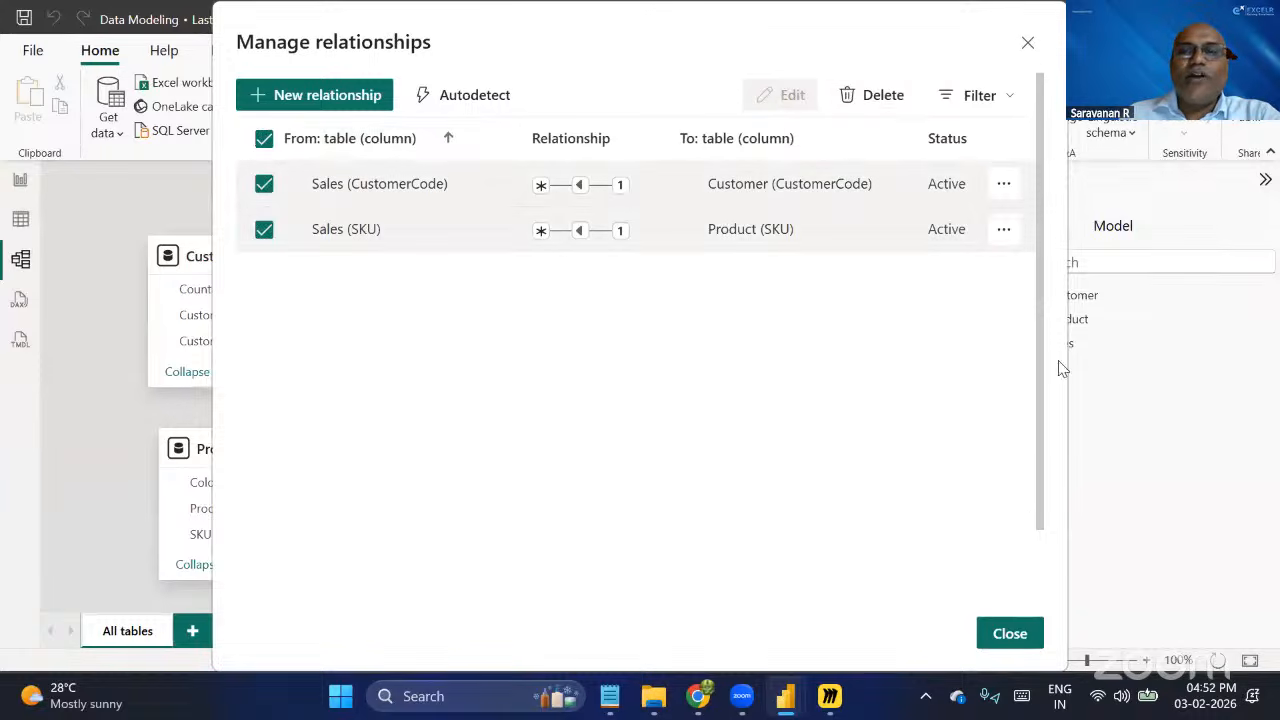
left_click(890, 100)
left_click(747, 389)
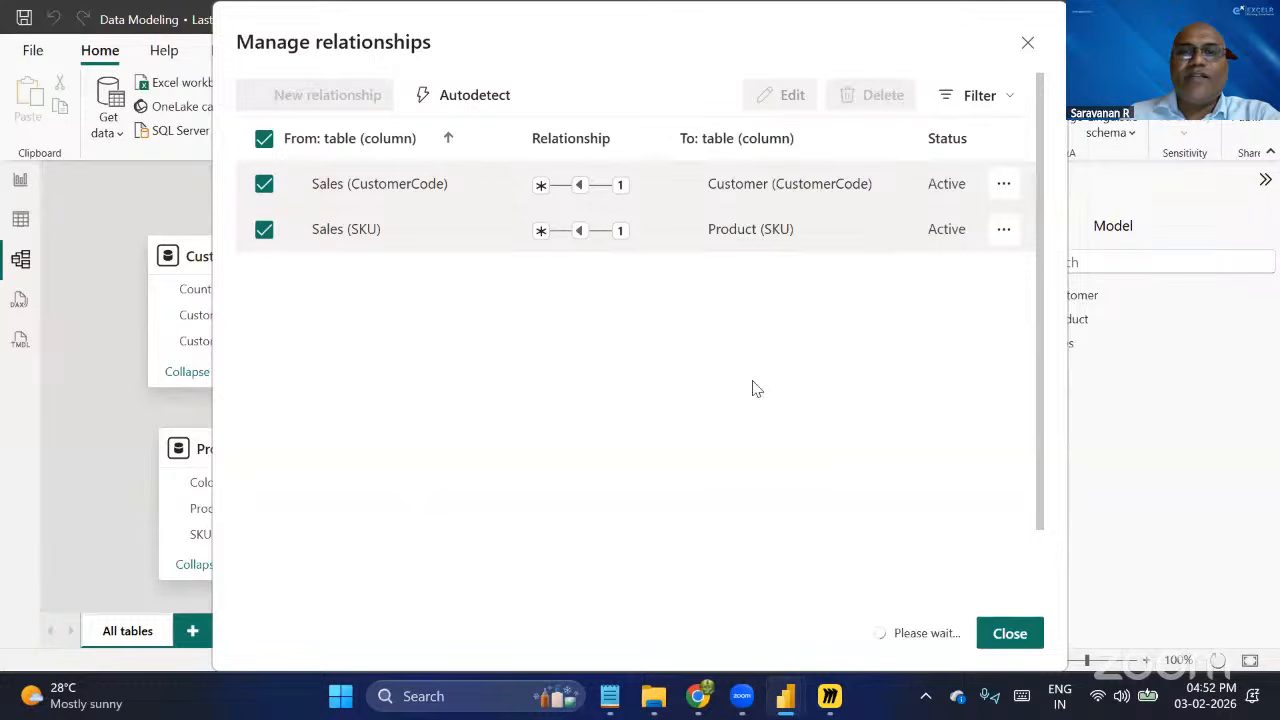
left_click(1000, 633)
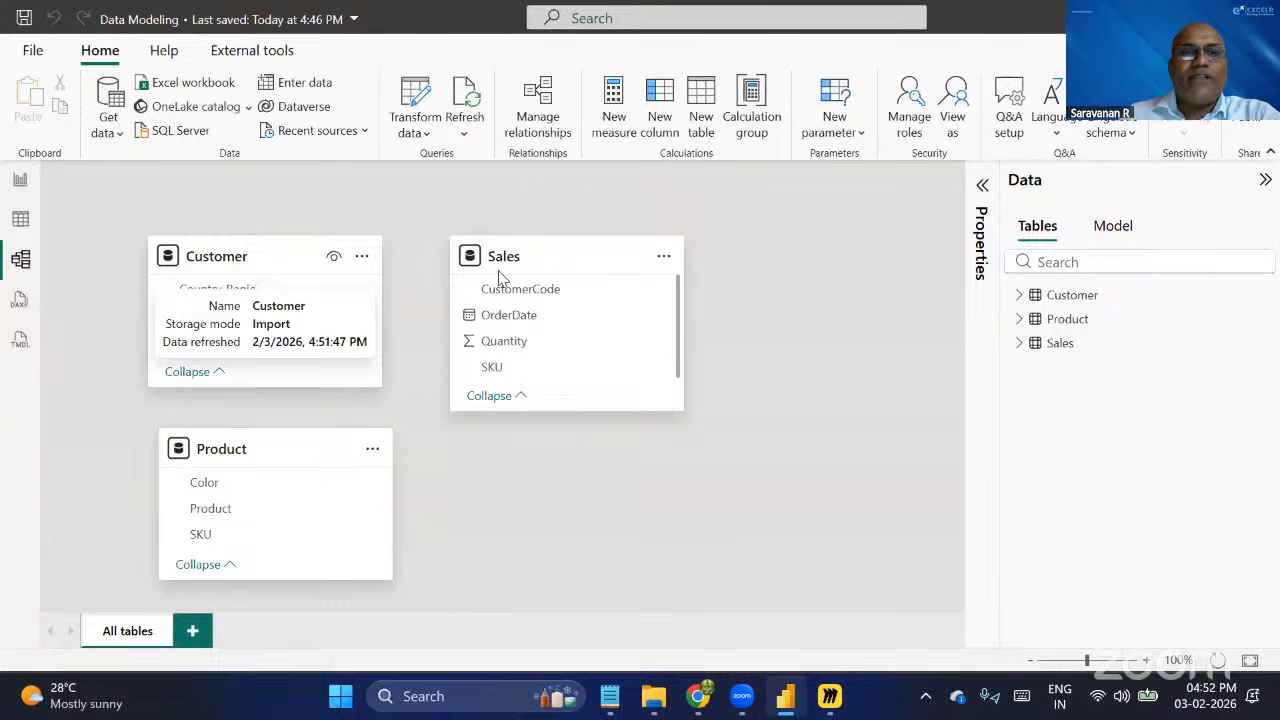
Create one-to-many, single-direction relationships to Sales from Customer on CustomerCode and from Product on SKU.
left_click_drag(233, 352, 516, 300)
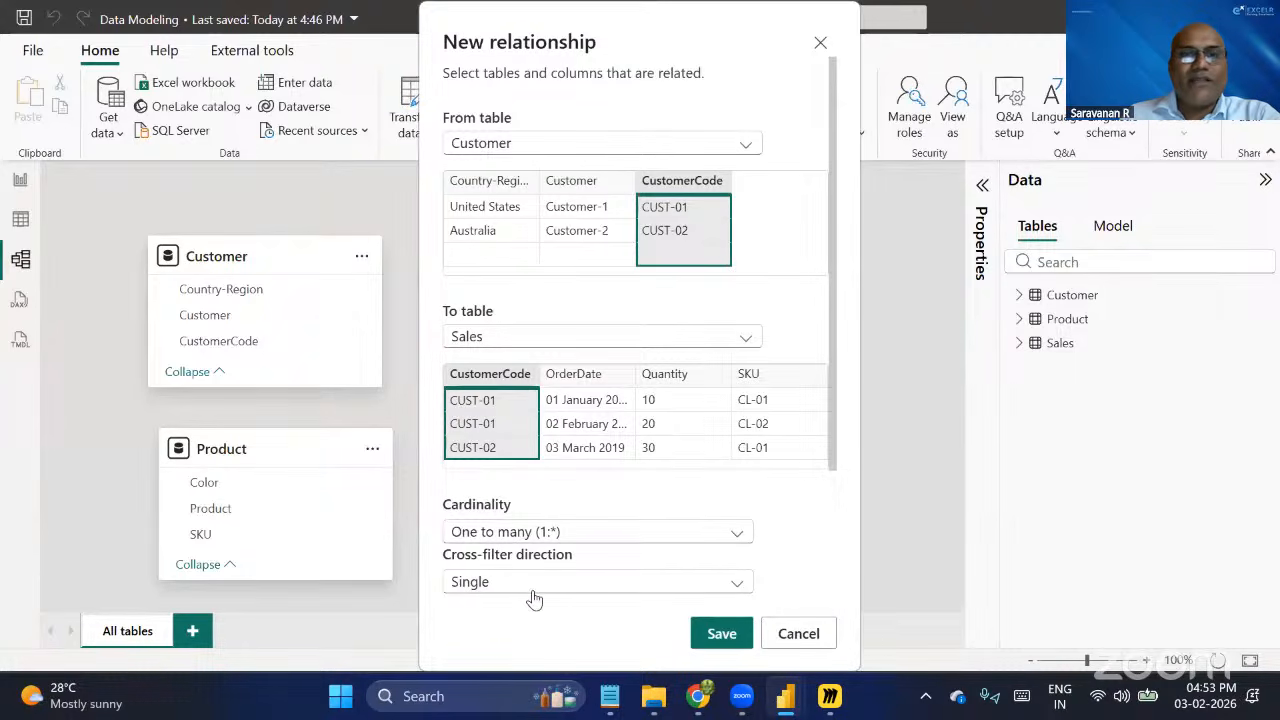
left_click(718, 636)
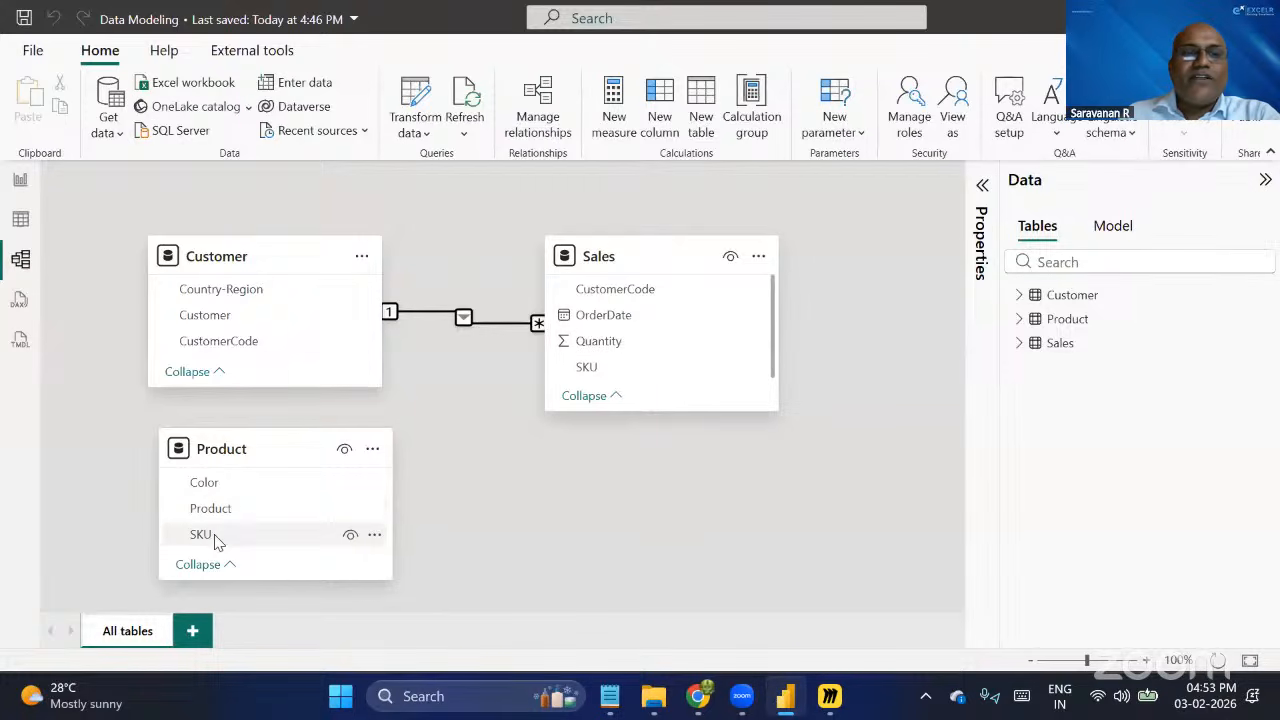
left_click_drag(215, 540, 631, 367)
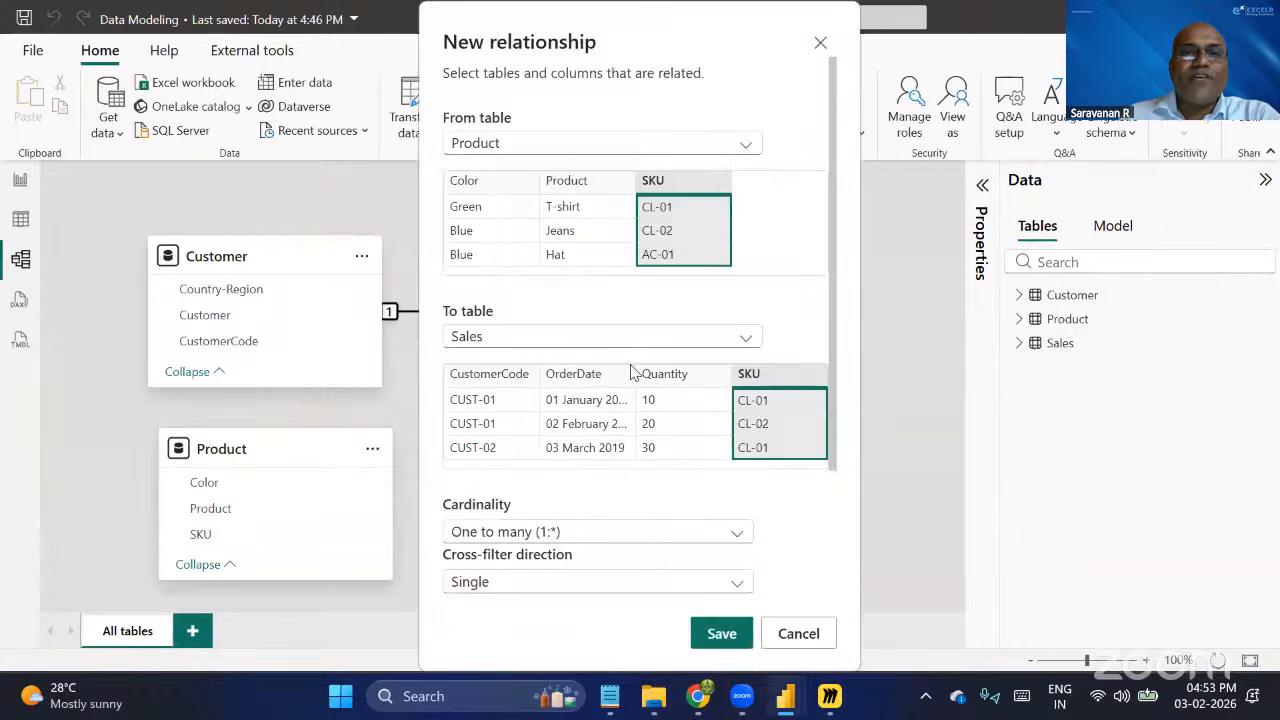
left_click(716, 643)
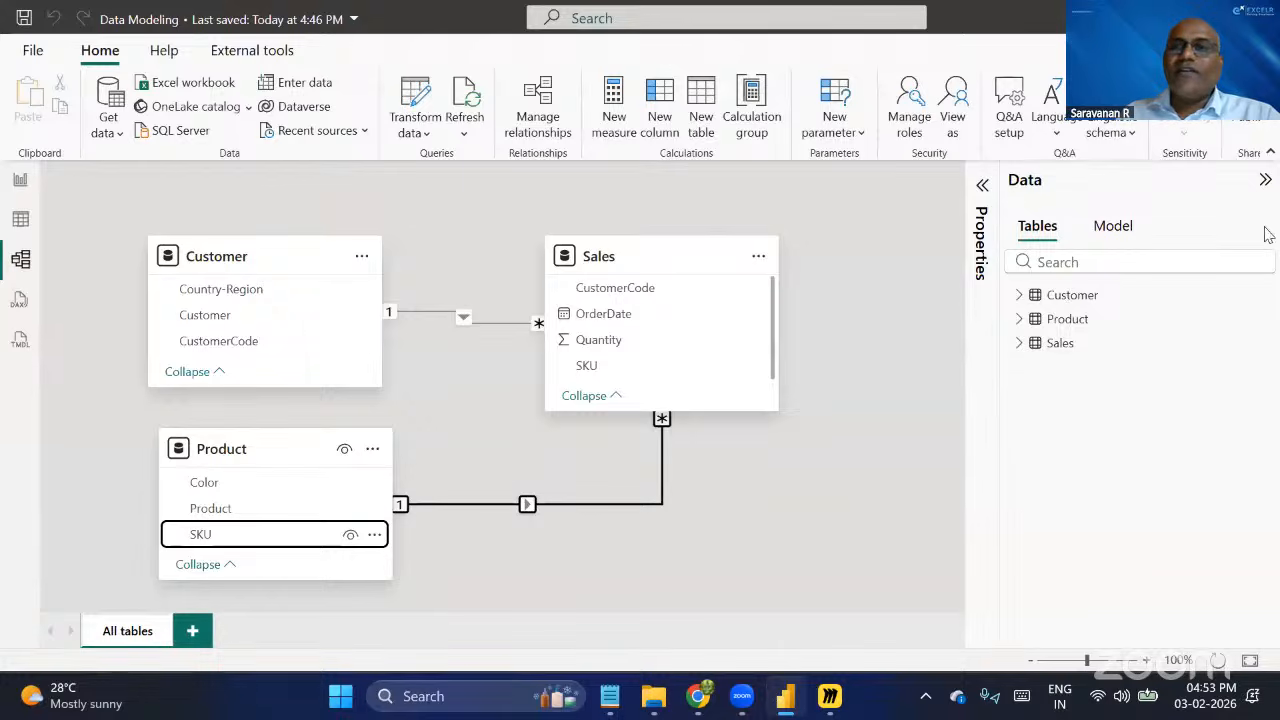
Add a card visual to the report page, collapse the filters, and place the slightly enlarged card right of the page's centre.
left_click(31, 184)
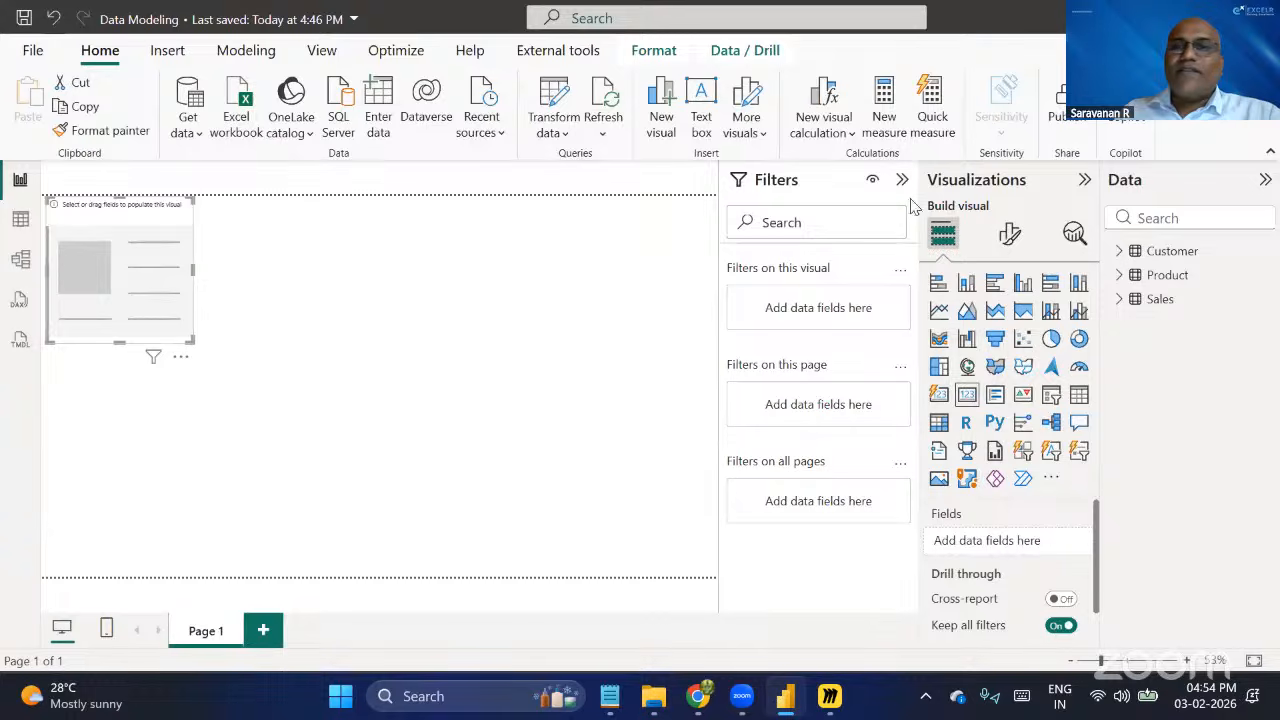
left_click(902, 179)
left_click_drag(160, 269, 586, 370)
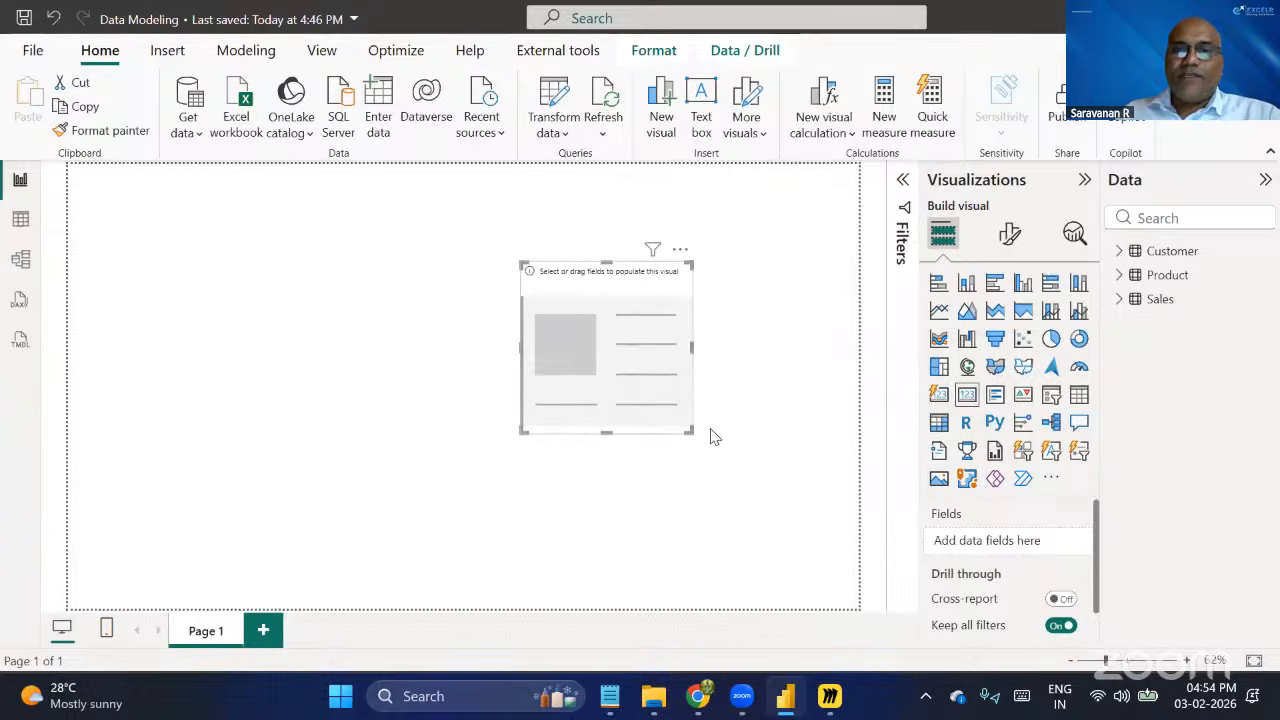
left_click_drag(692, 432, 714, 430)
left_click_drag(624, 362, 624, 387)
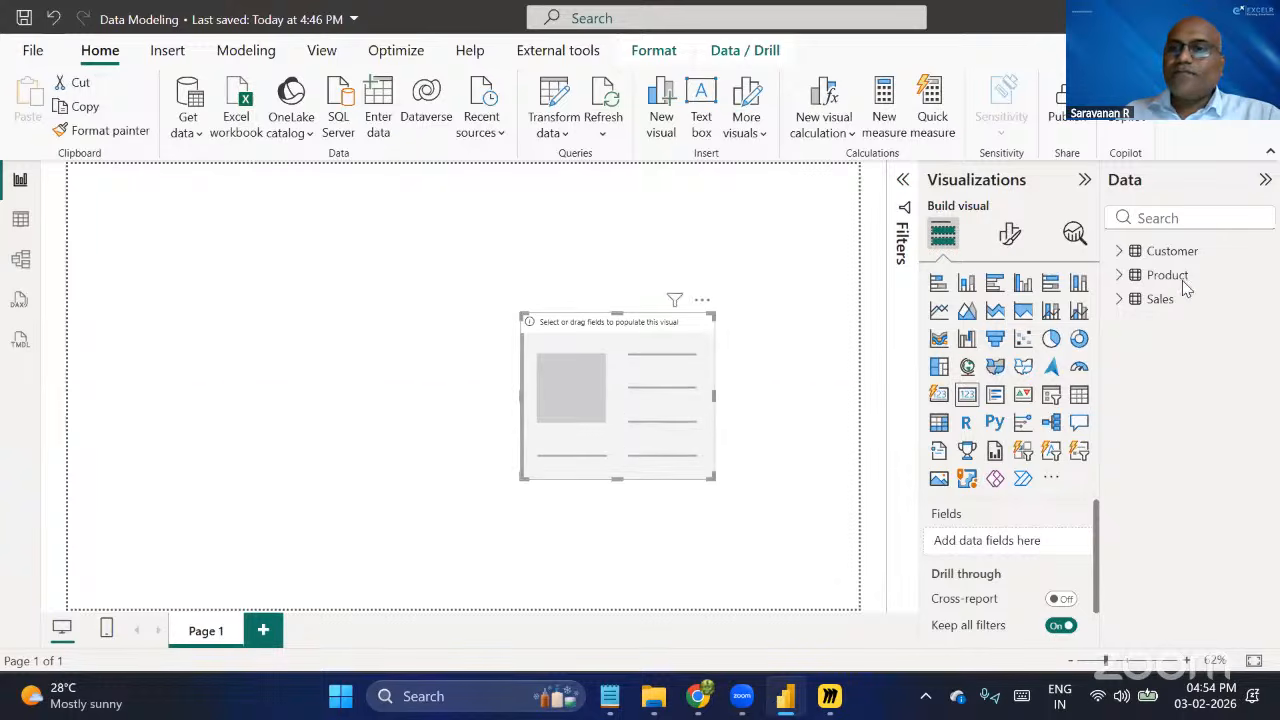
left_click(560, 168)
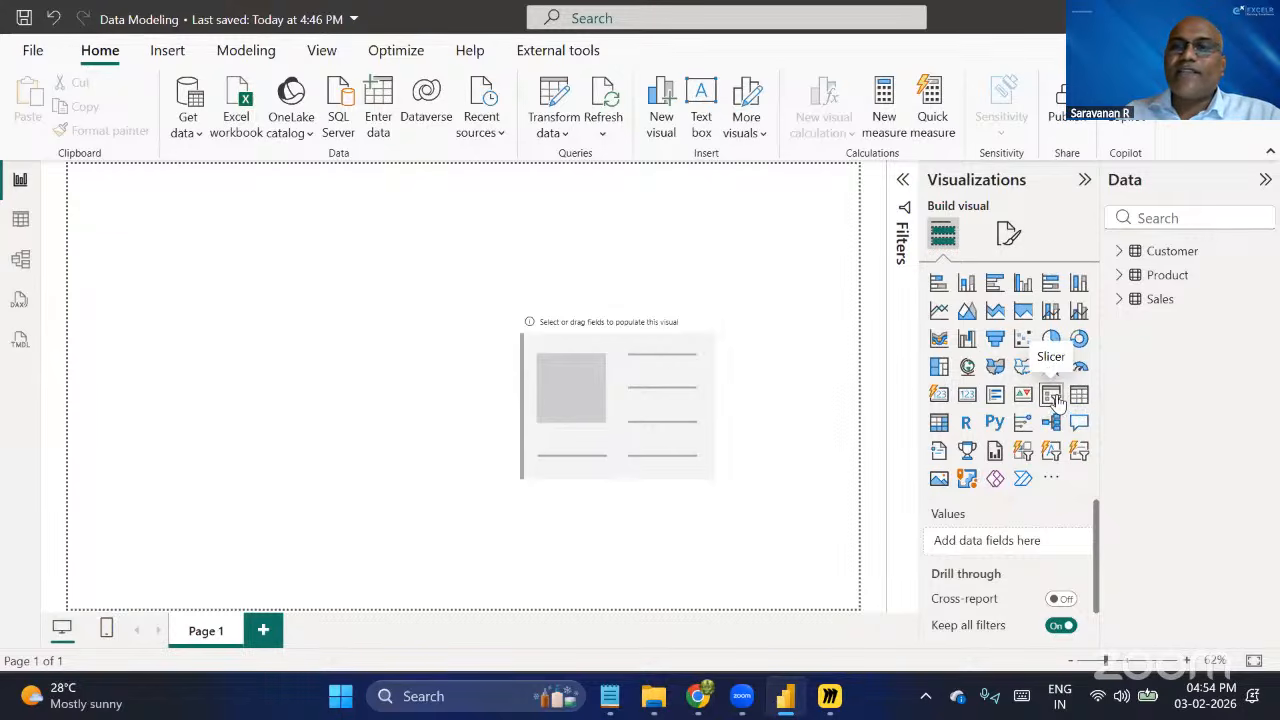
Add a slicer in the upper-left area of the report page and enlarge it slightly.
left_click(1052, 397)
left_click_drag(277, 334, 246, 269)
left_click_drag(286, 349, 310, 355)
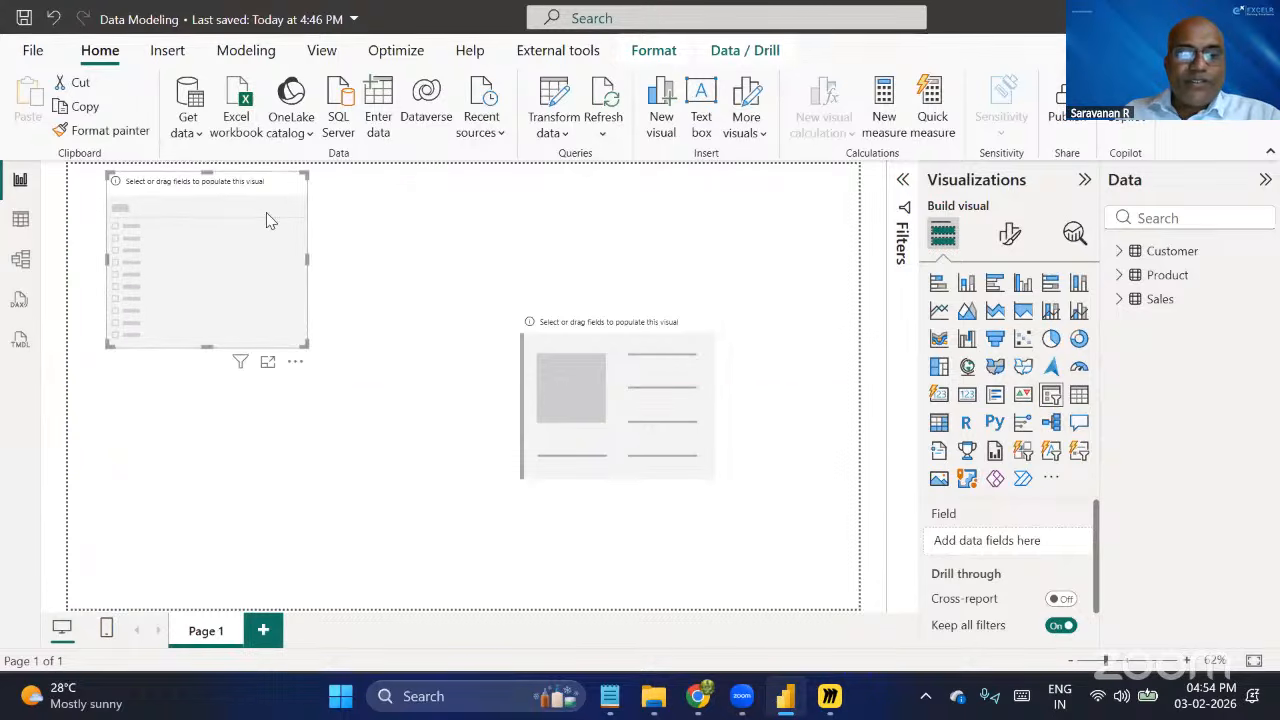
Duplicate the empty slicer and place the copy directly below the original.
key("ctrl+c")
key("ctrl+v")
left_click_drag(269, 220, 260, 427)
left_click(268, 240)
left_click(256, 480)
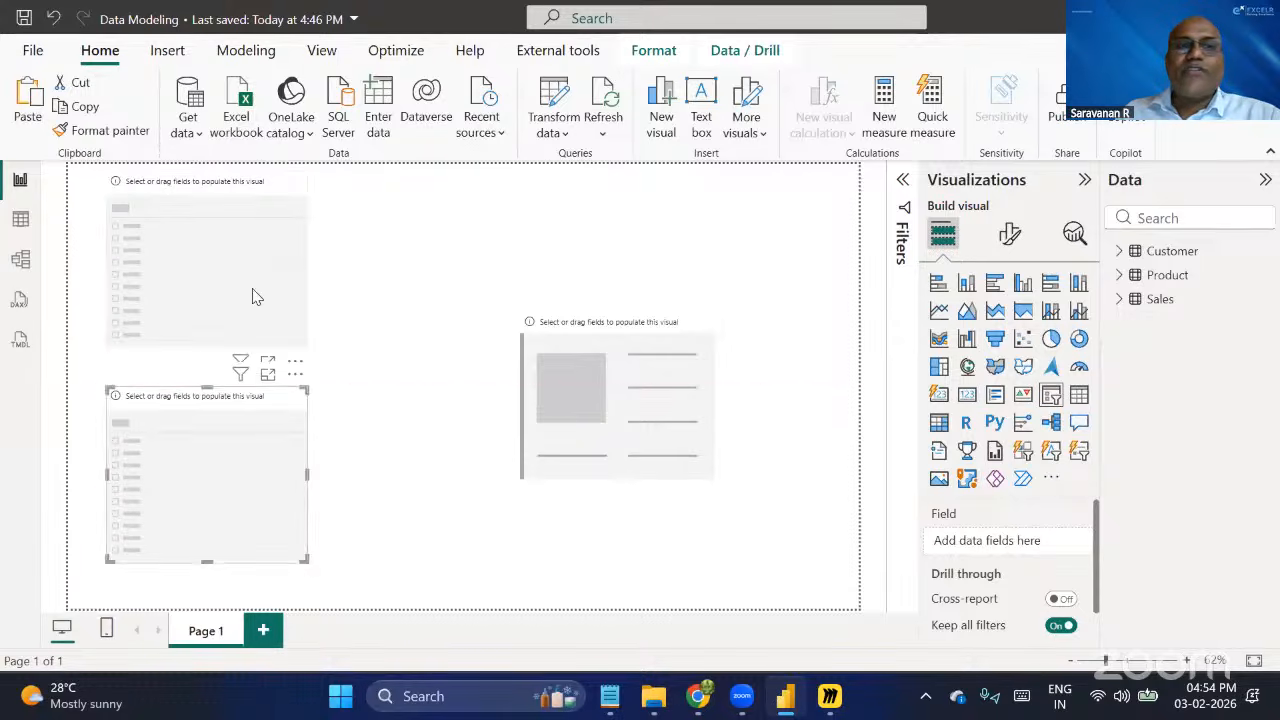
left_click(252, 289)
left_click(240, 462)
Populate the card with the Quantity field from the Sales table.
left_click(610, 386)
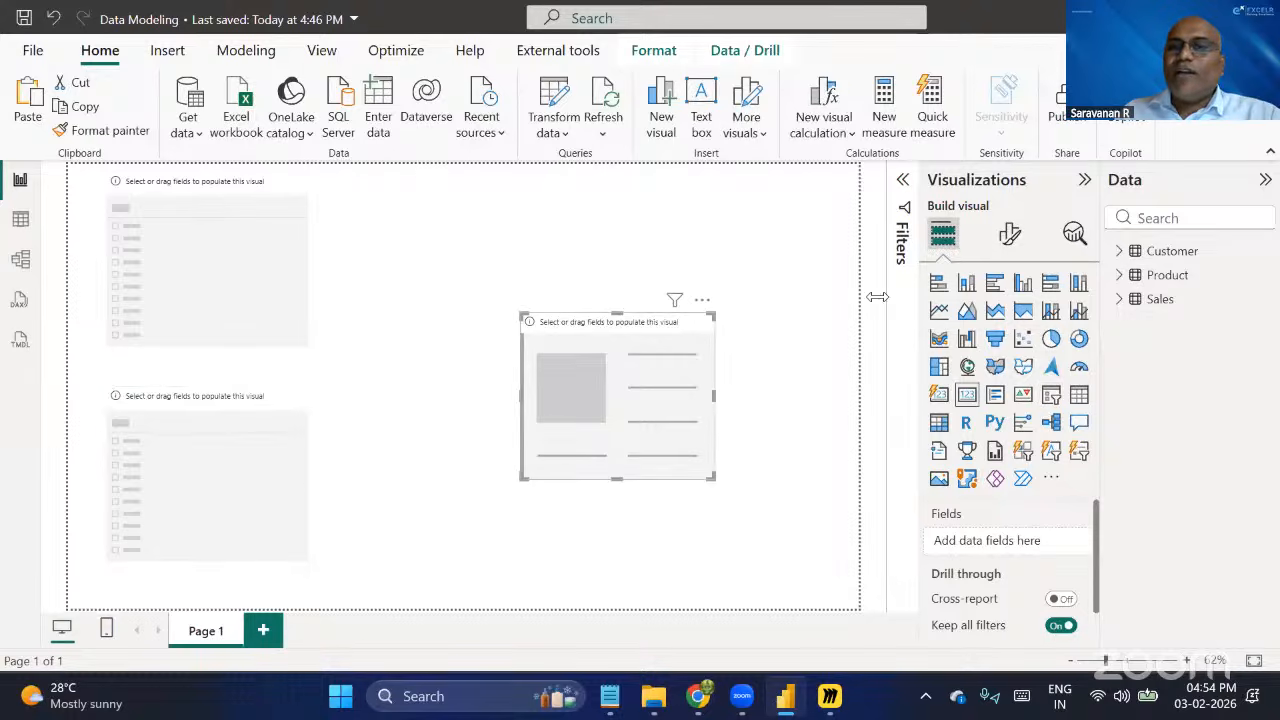
left_click(1121, 300)
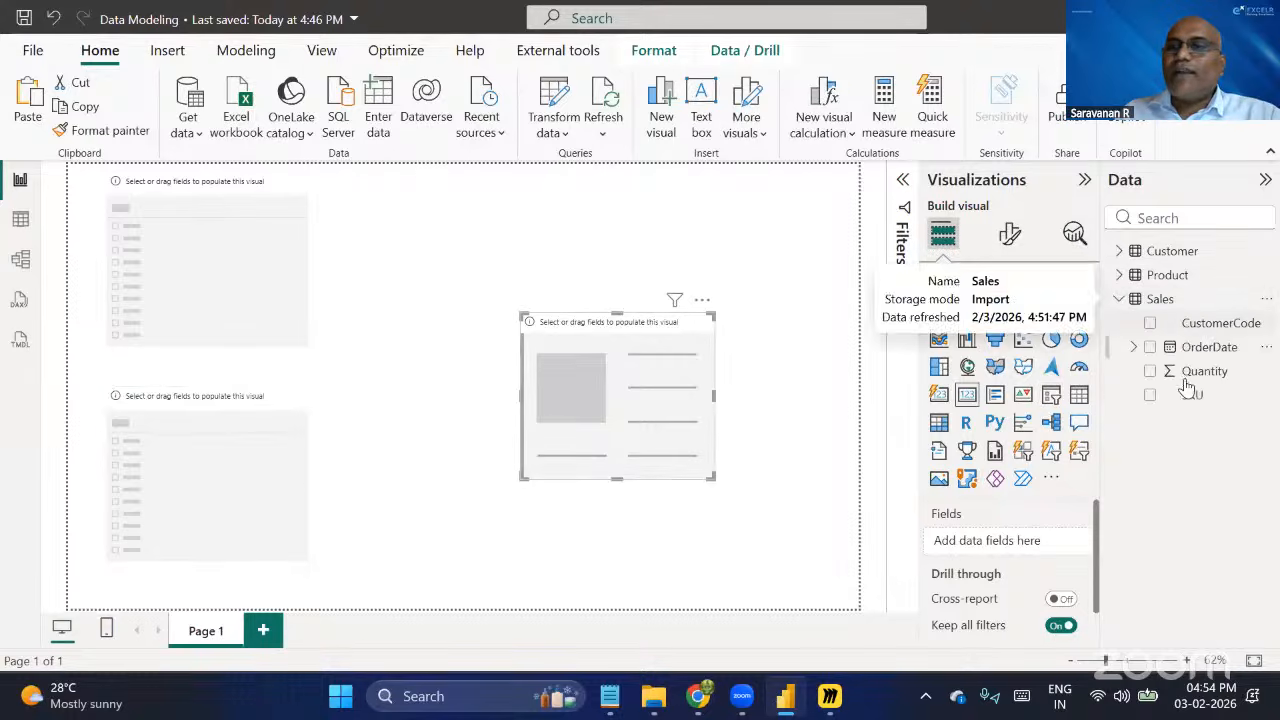
left_click(1150, 371)
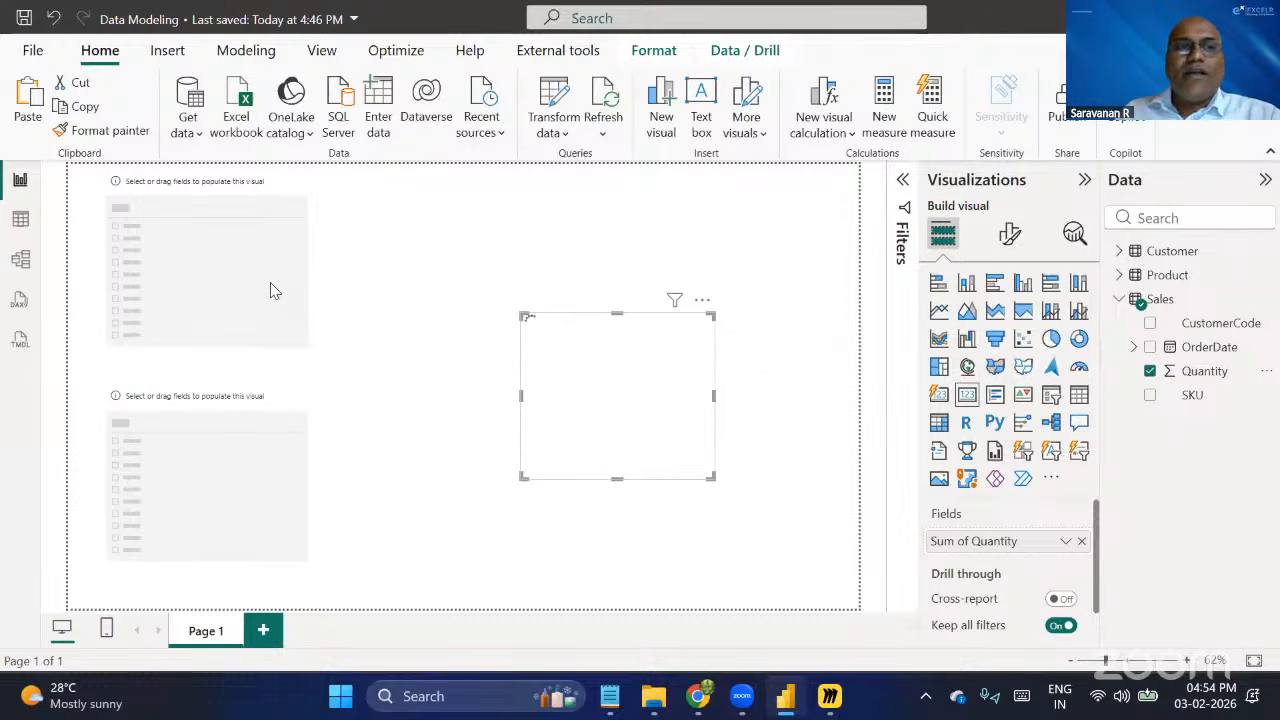
Populate the upper slicer with Country-Region from Customer and the lower slicer with Product from the Product table.
left_click(180, 286)
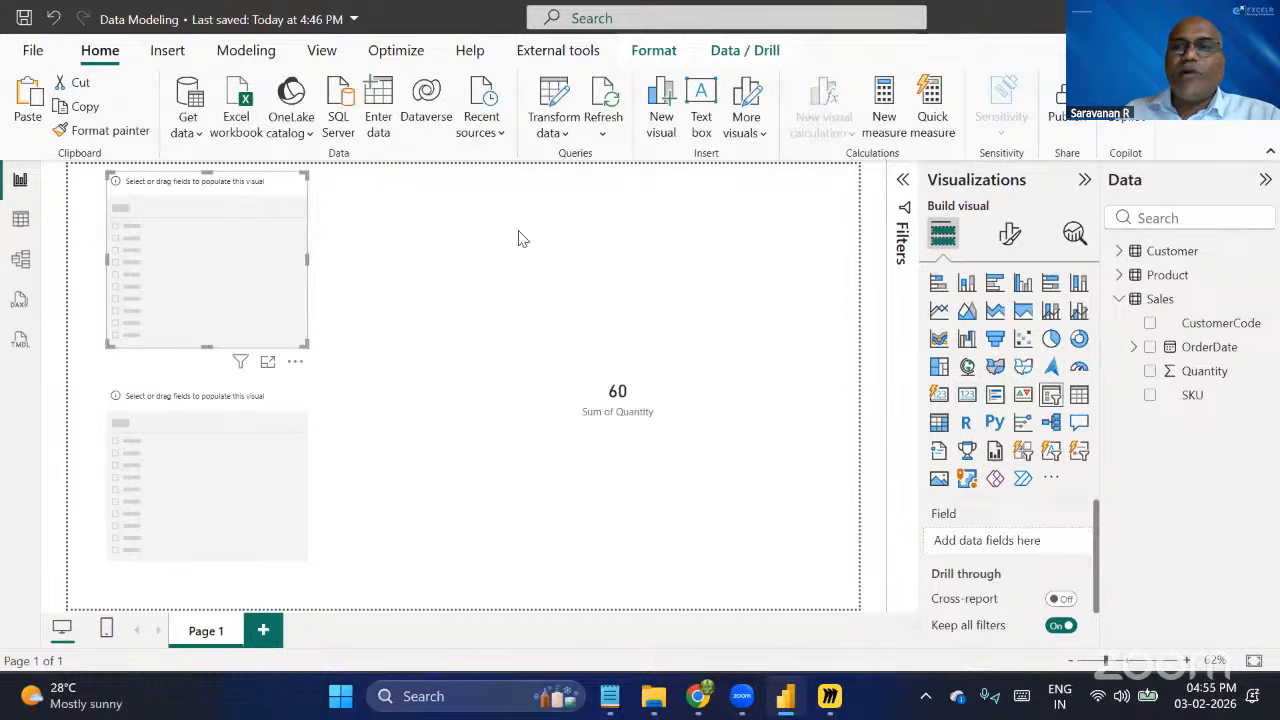
left_click(1119, 253)
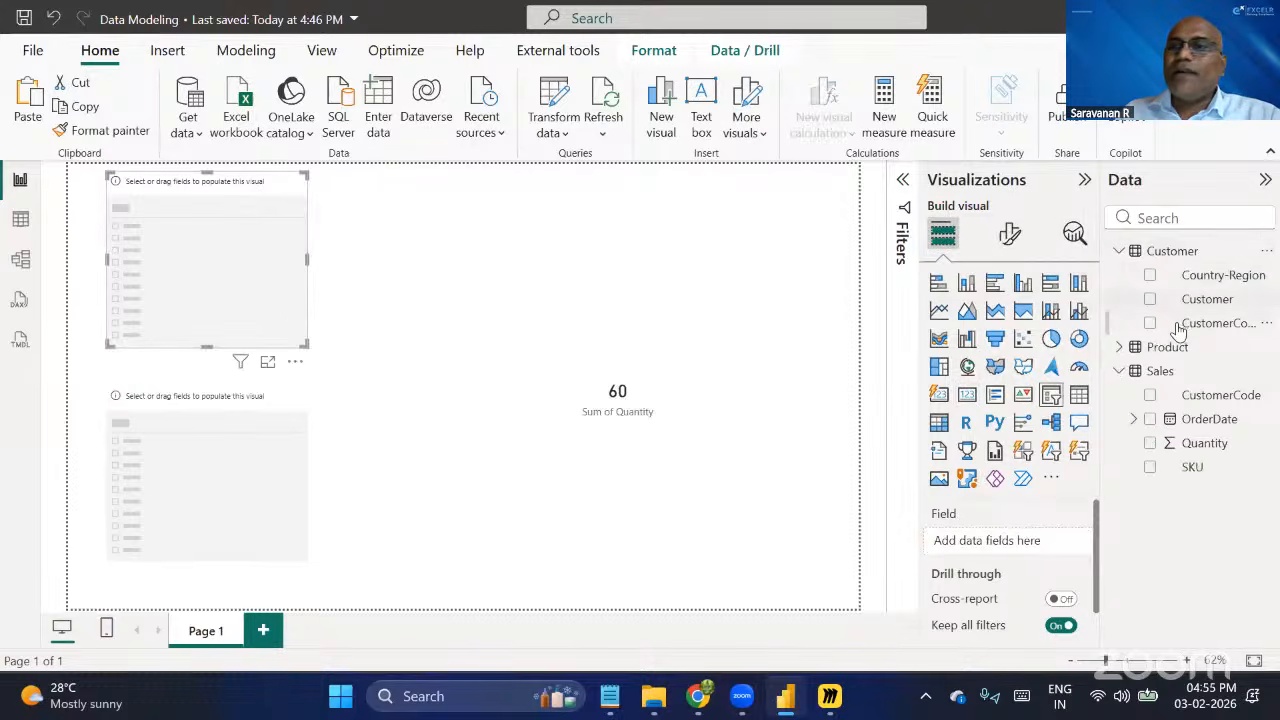
left_click(1150, 276)
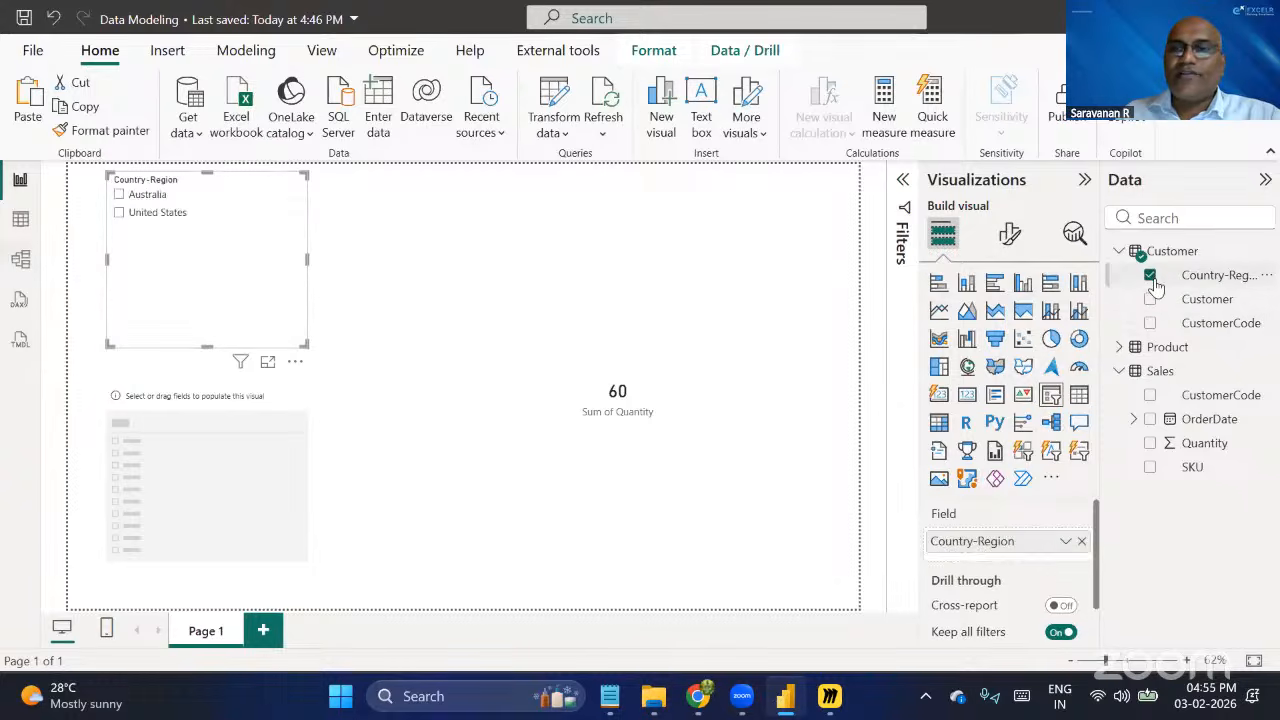
left_click(260, 452)
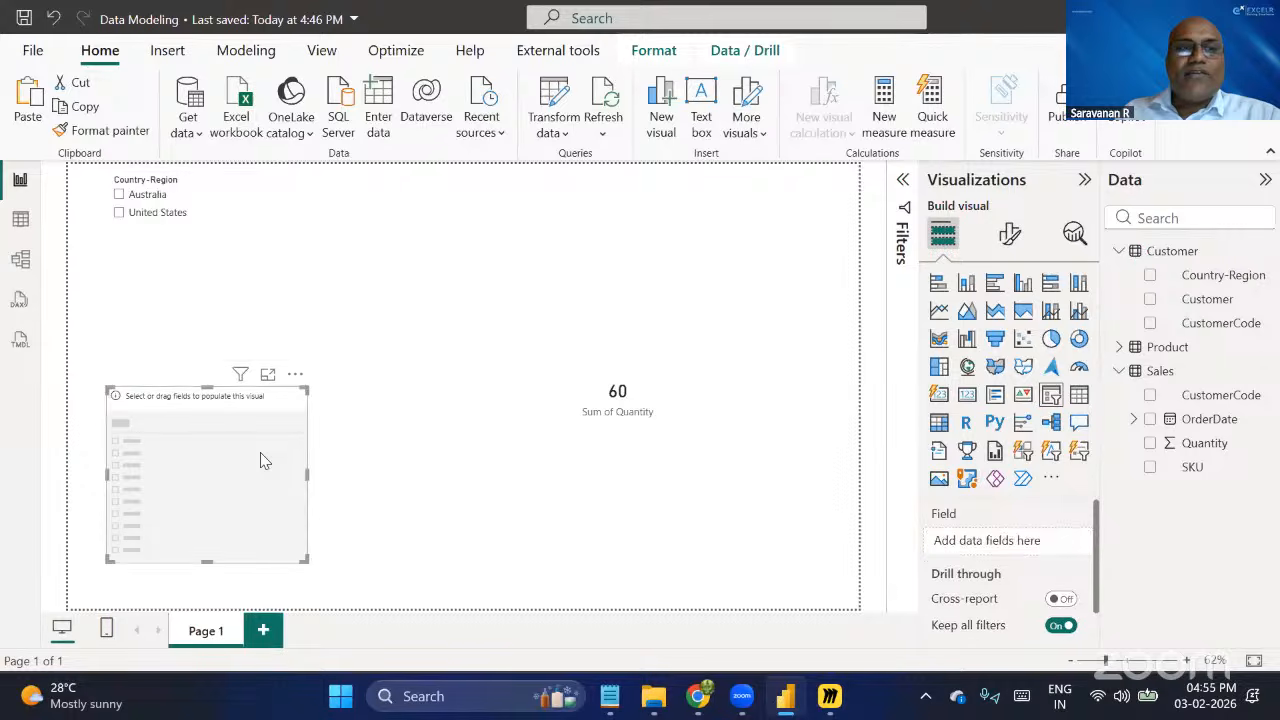
left_click(1119, 347)
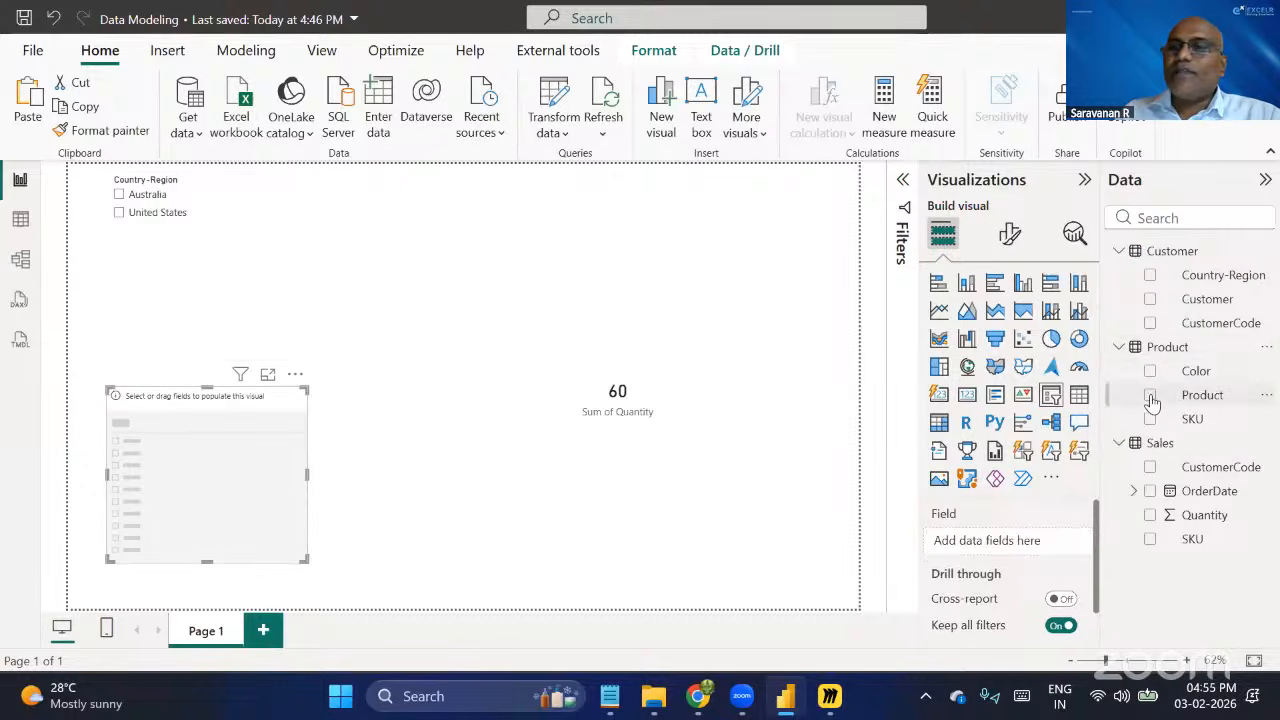
left_click(1150, 395)
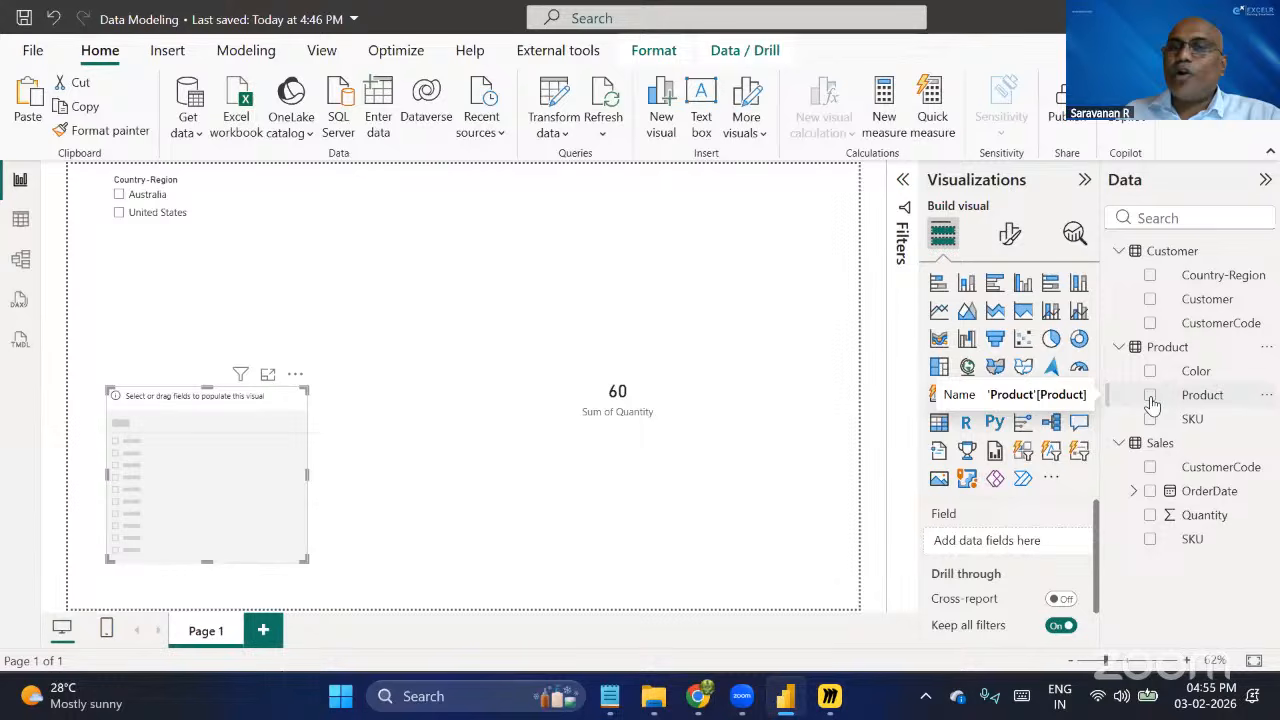
Filter the report by United States, followed by Australia, and compare the effect on the quantity card and Product slicer.
left_click(705, 474)
left_click(652, 532)
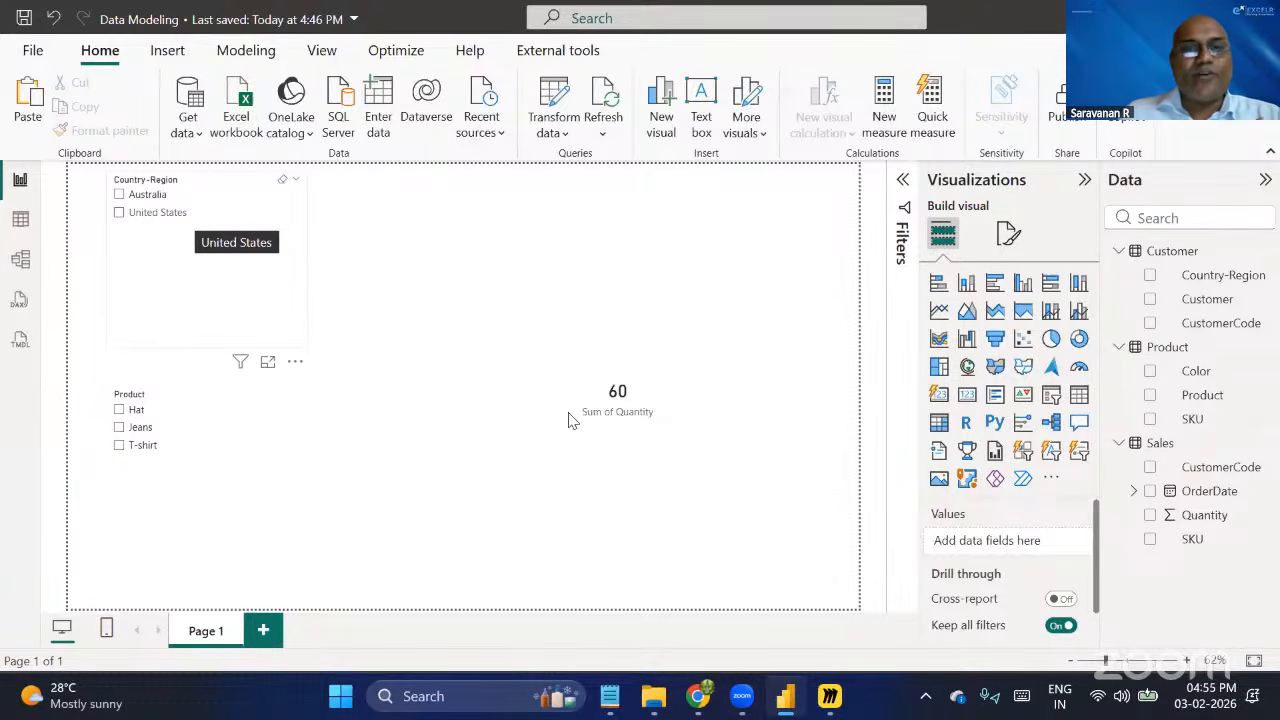
left_click(119, 216)
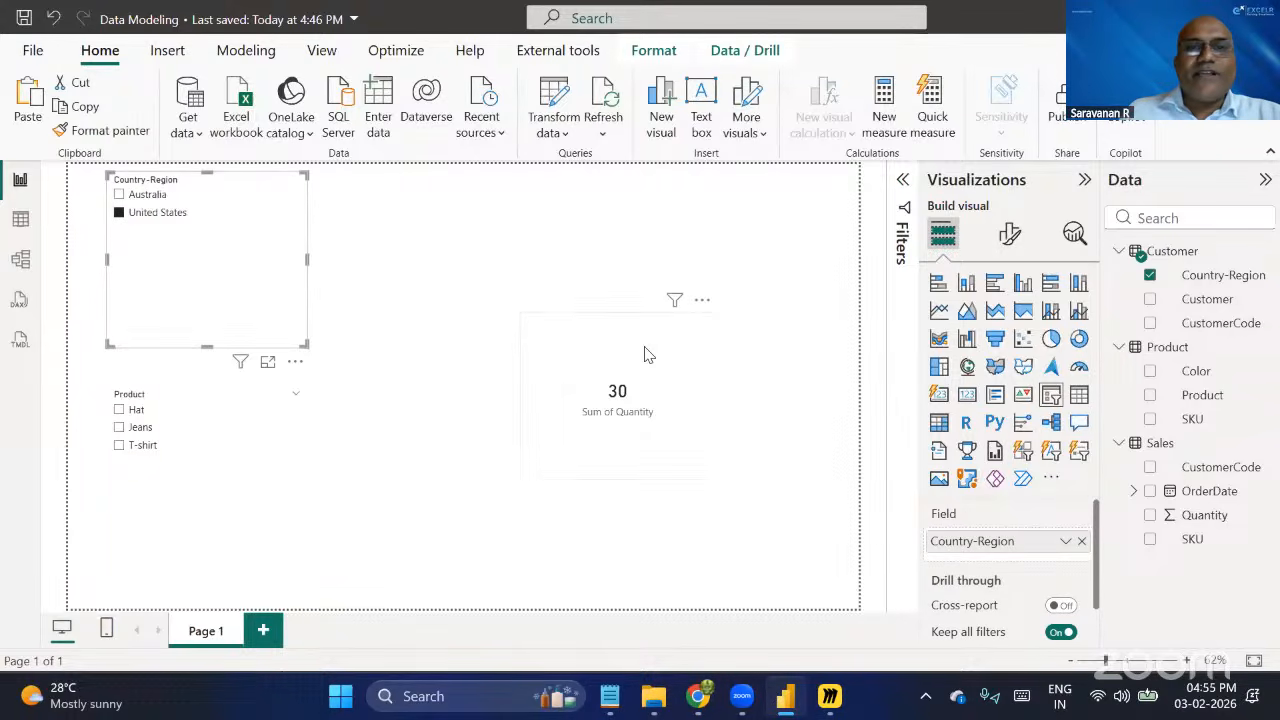
left_click(119, 195)
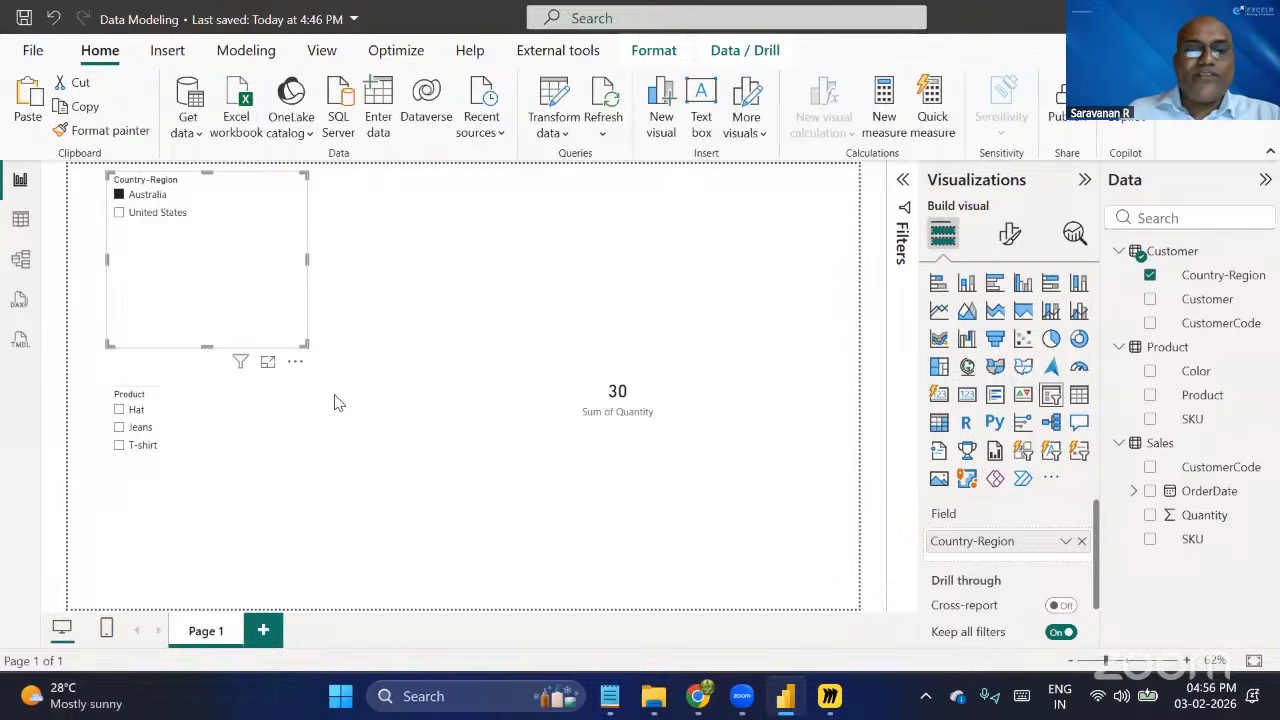
Set the cross-filter direction of the Sales–Product relationship on SKU to Both and save it.
left_click(24, 262)
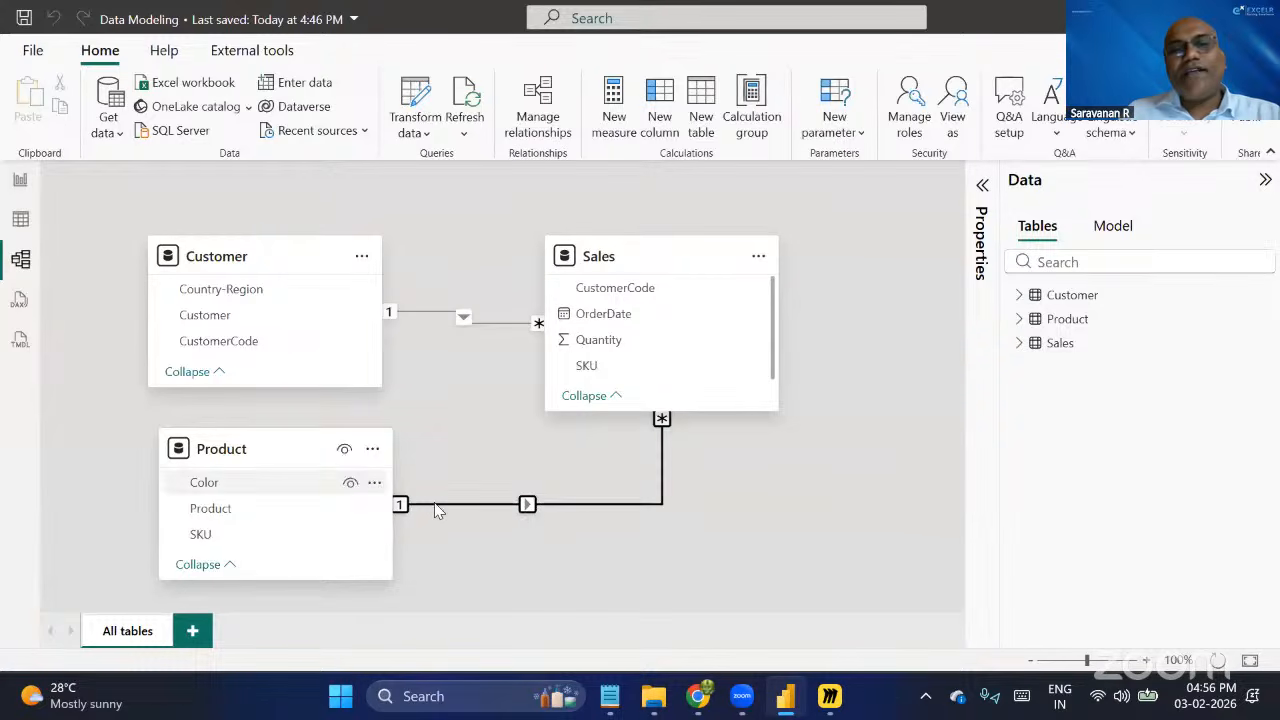
double_click(536, 505)
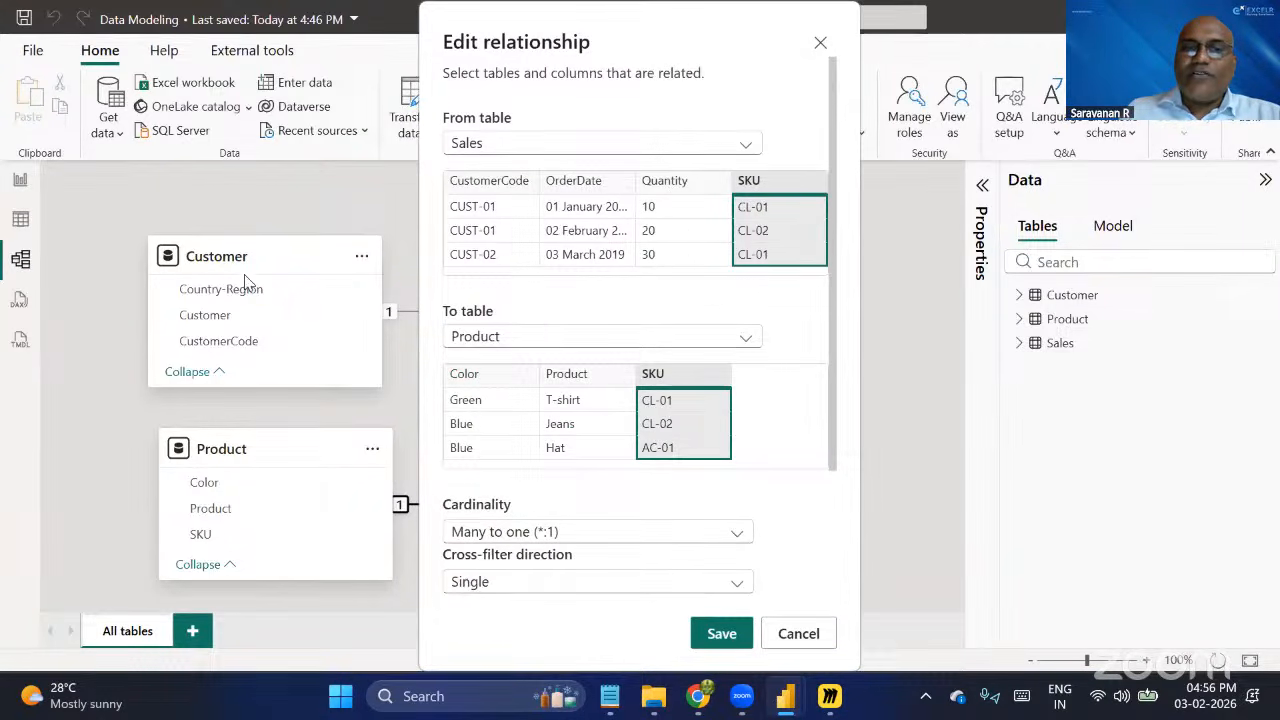
left_click(548, 587)
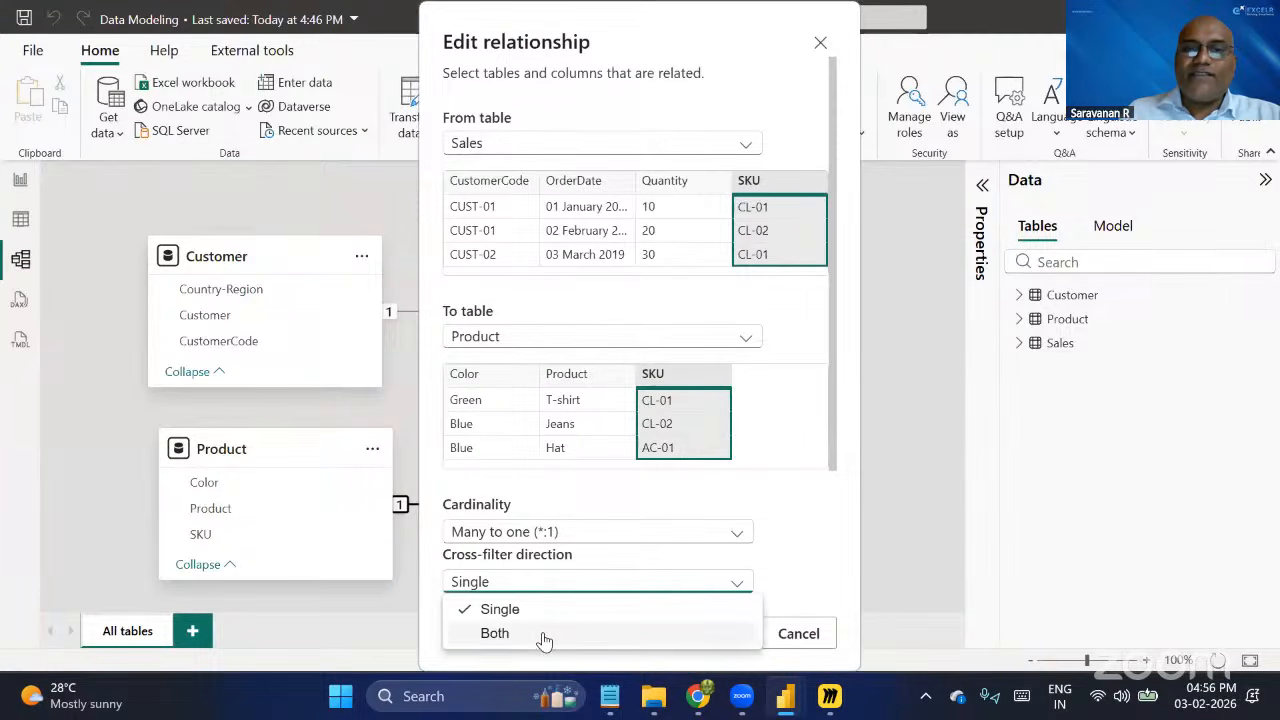
left_click(545, 634)
left_click(703, 633)
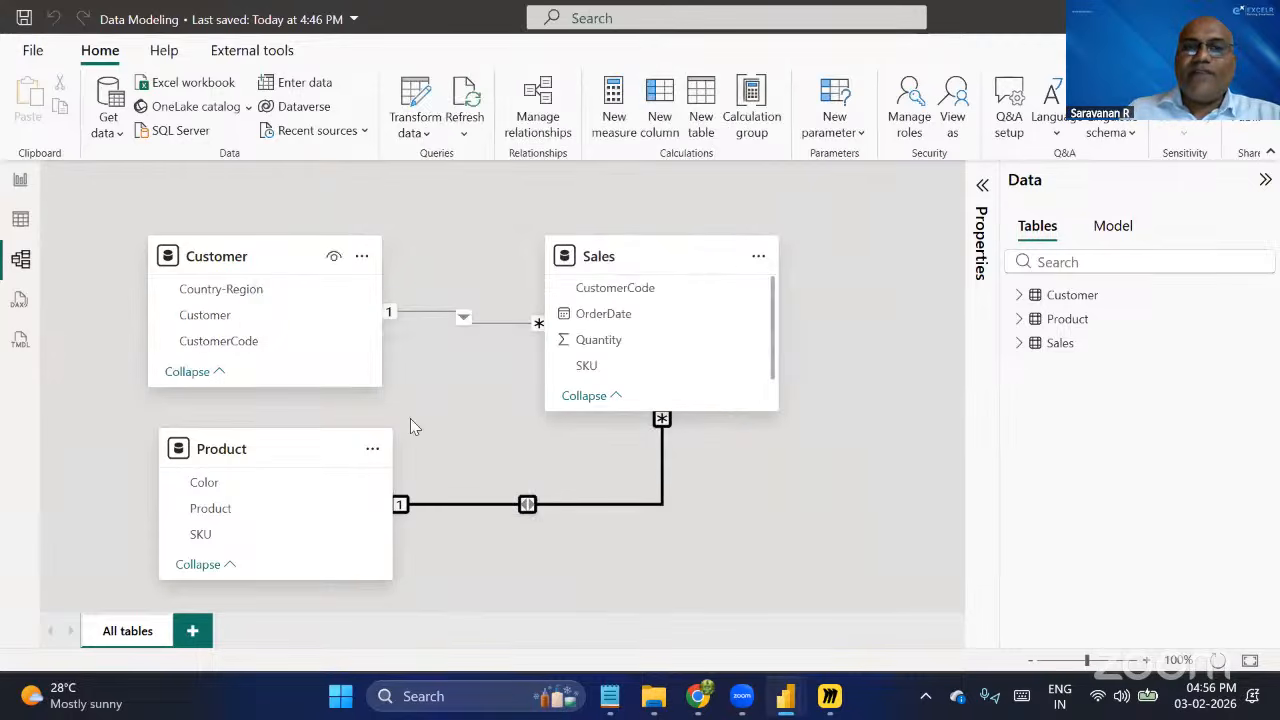
Return to the report and check the Product slicer with Country-Region cleared, set to United States, and set to Australia.
left_click(21, 186)
left_click(456, 306)
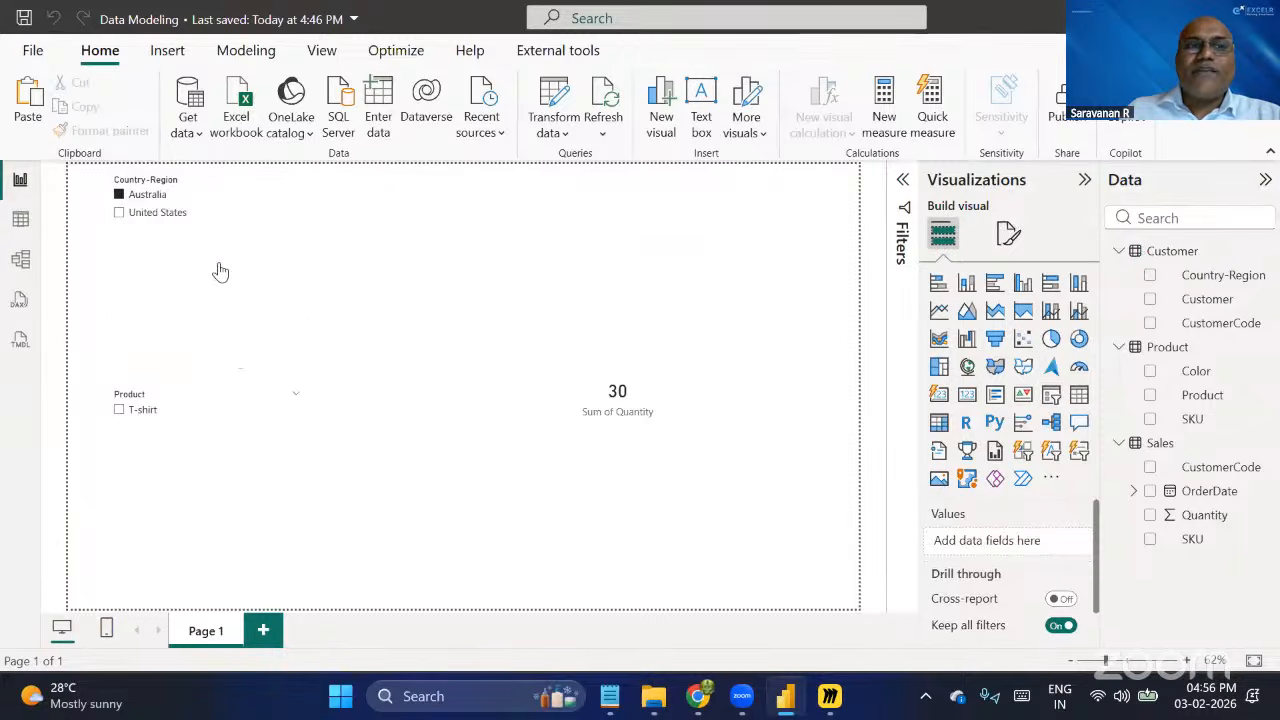
left_click(119, 195)
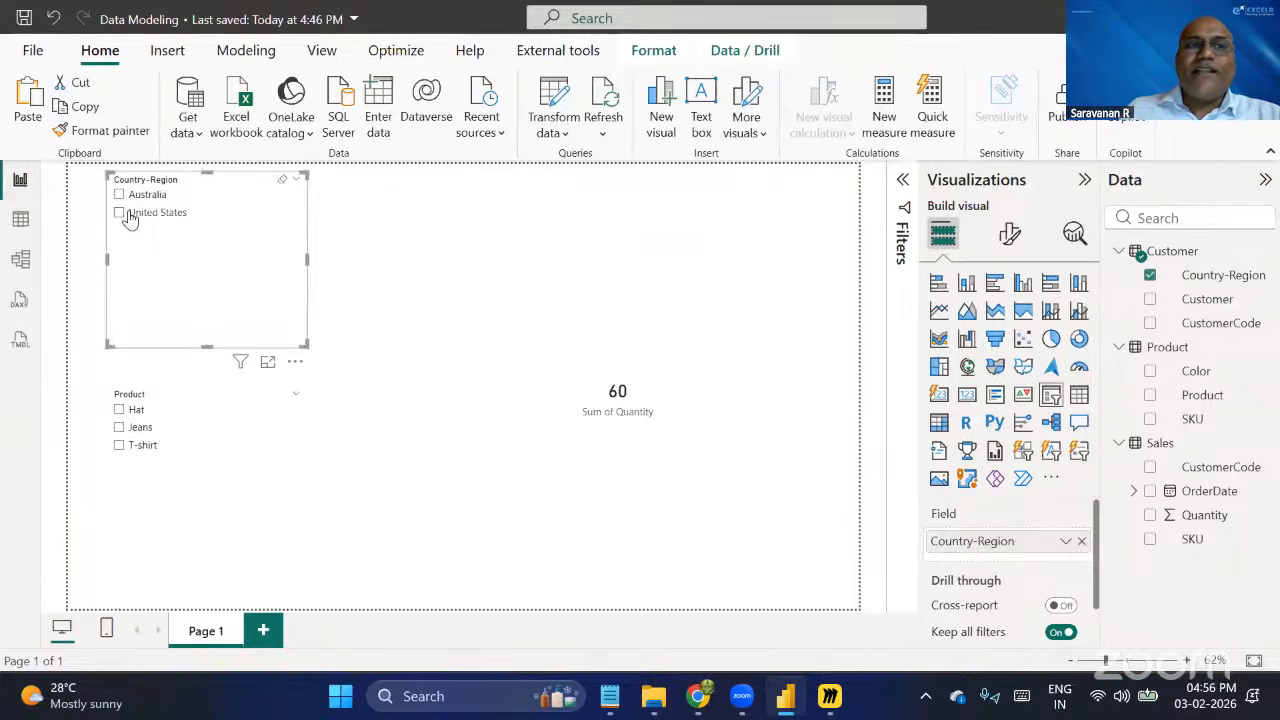
left_click(119, 213)
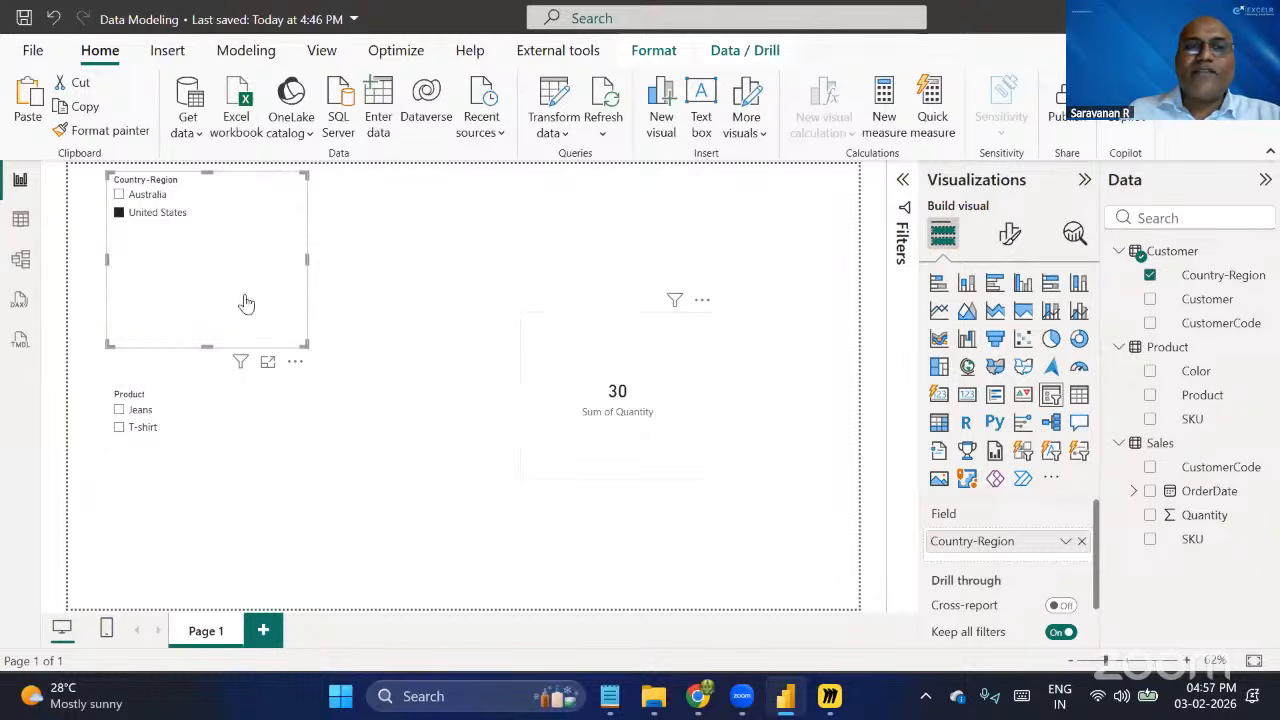
left_click(119, 196)
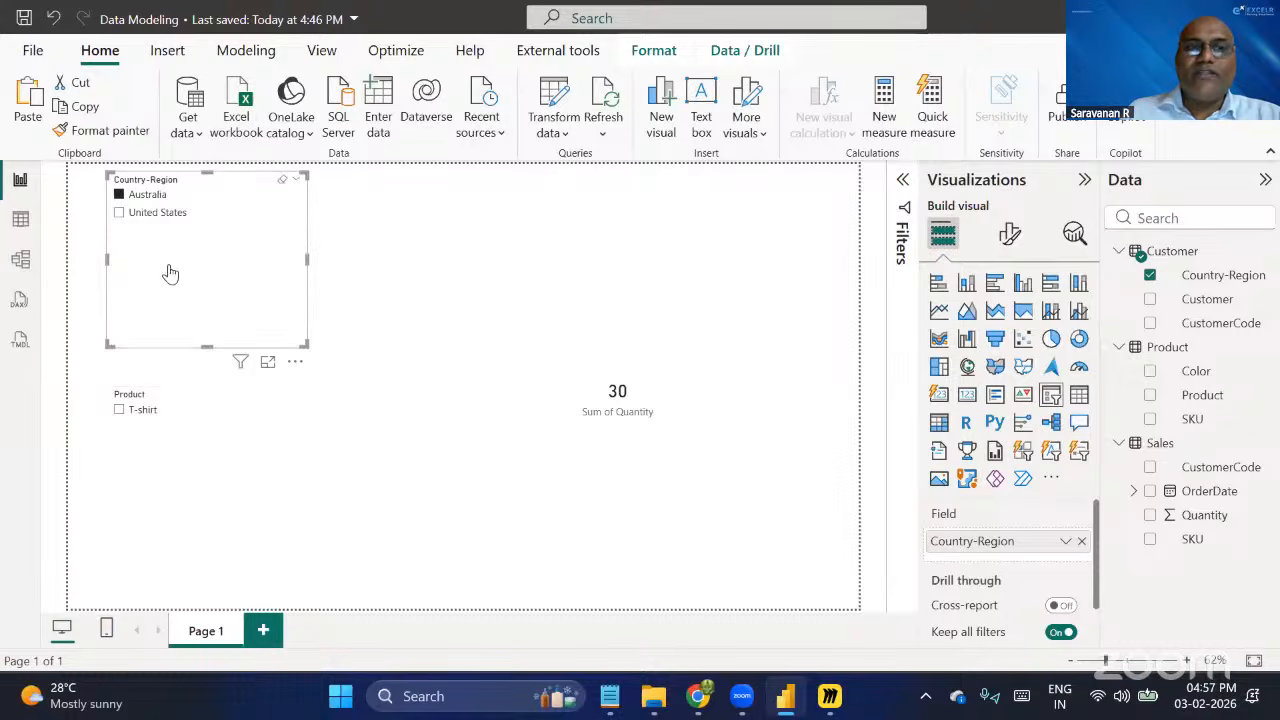
Clear Australia from the Country-Region slicer and check the Product–Sales relationship in the model diagram before returning to the report.
left_click(118, 195)
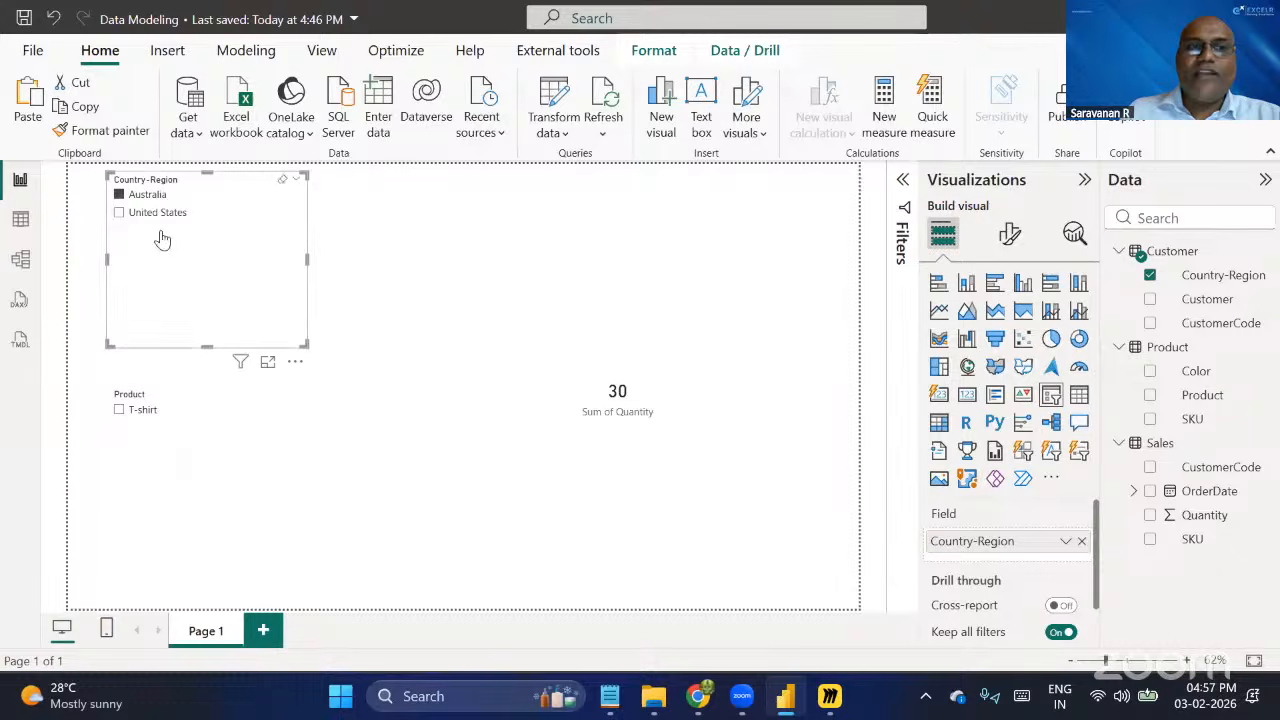
left_click(21, 259)
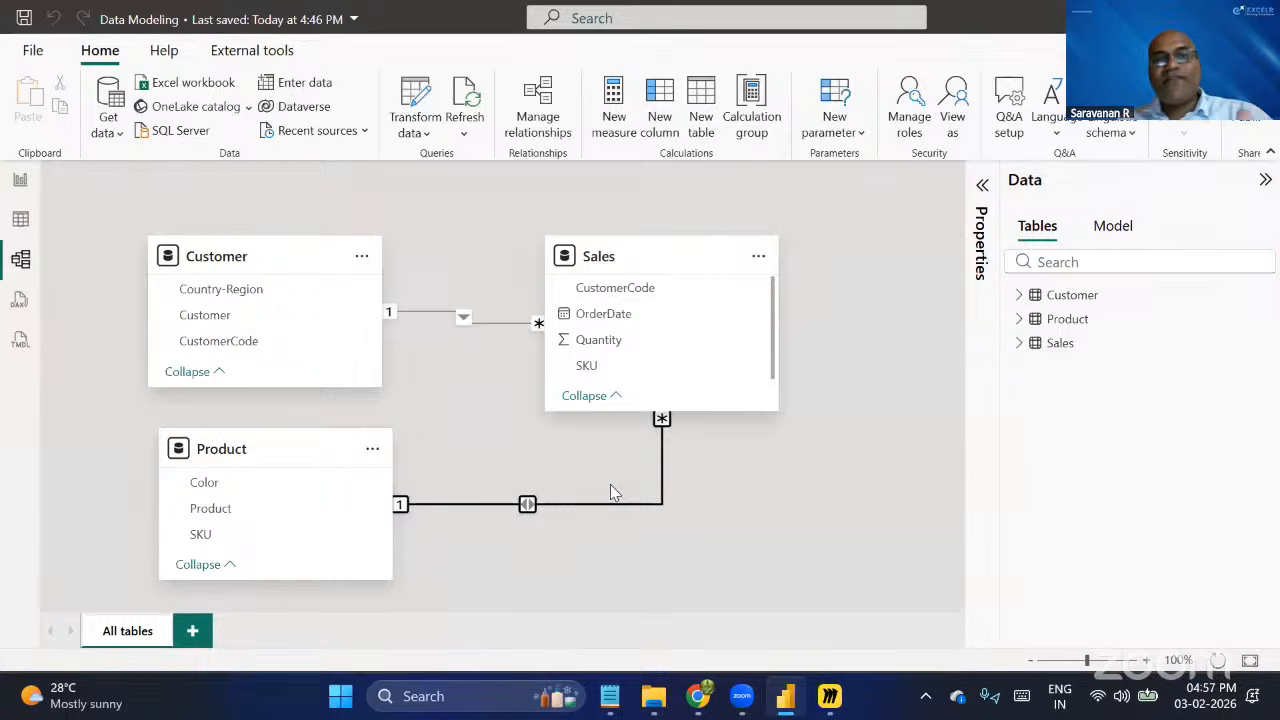
left_click(588, 497)
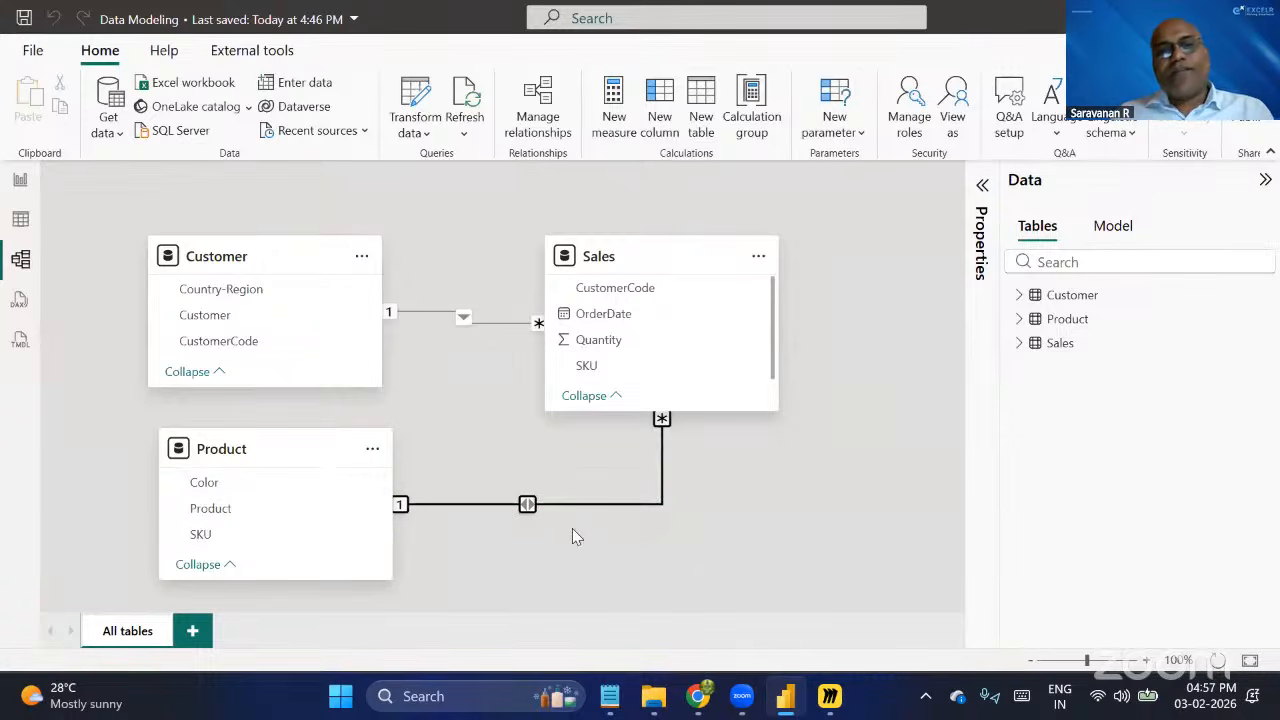
left_click(20, 179)
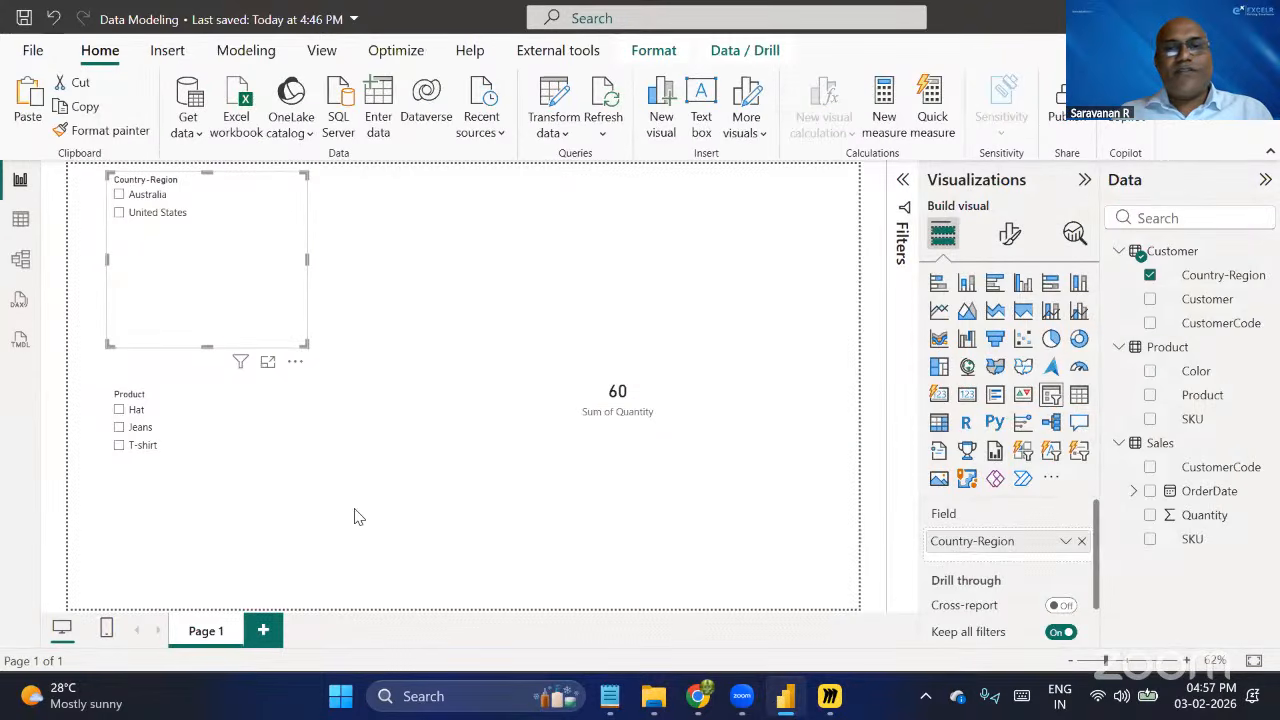
left_click(538, 444)
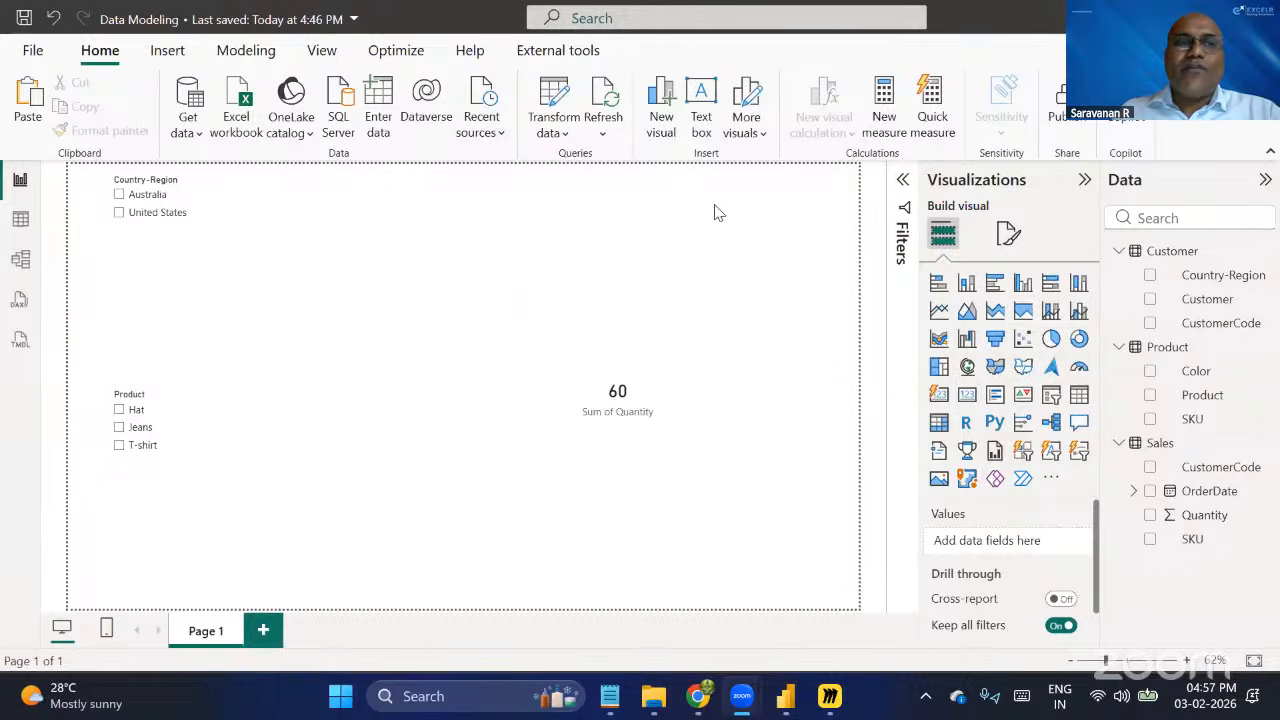
Review the Customer, Product and Sales tables and their relationships in the model diagram.
left_click(34, 260)
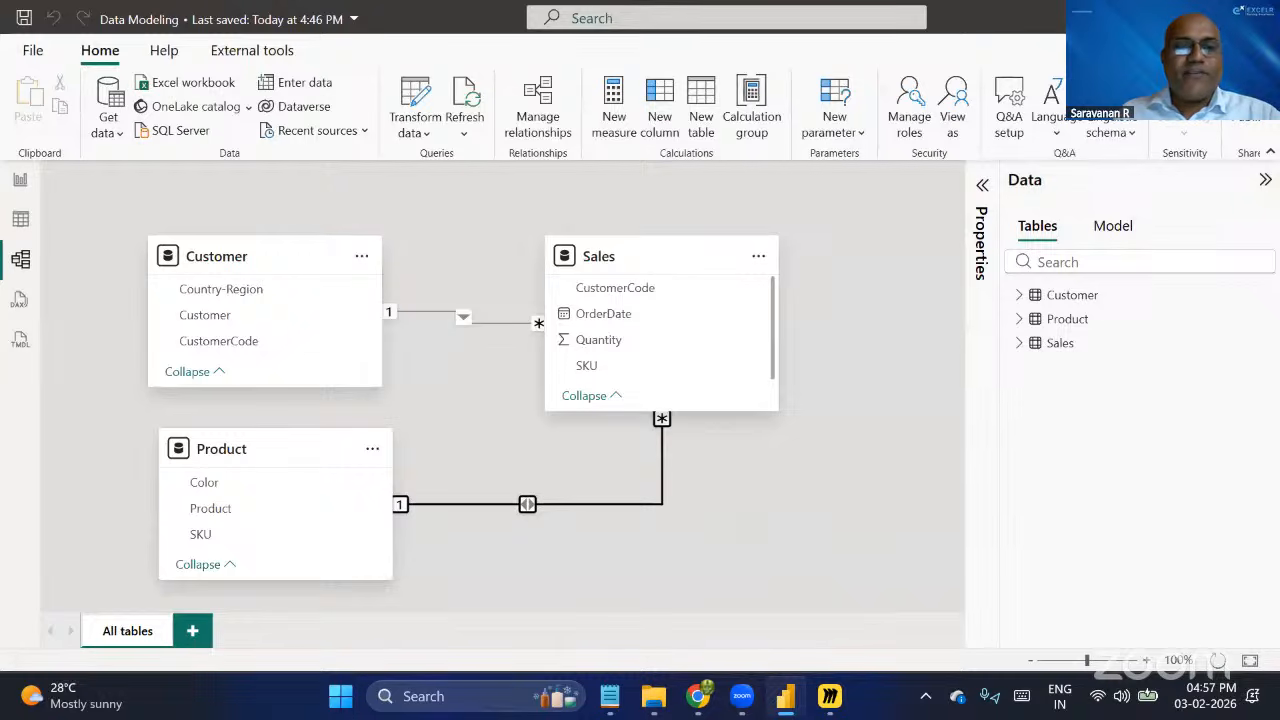
mouse_move(526, 578)
left_mouse_down()
mouse_move(861, 611)
mouse_move(894, 598)
left_mouse_up()
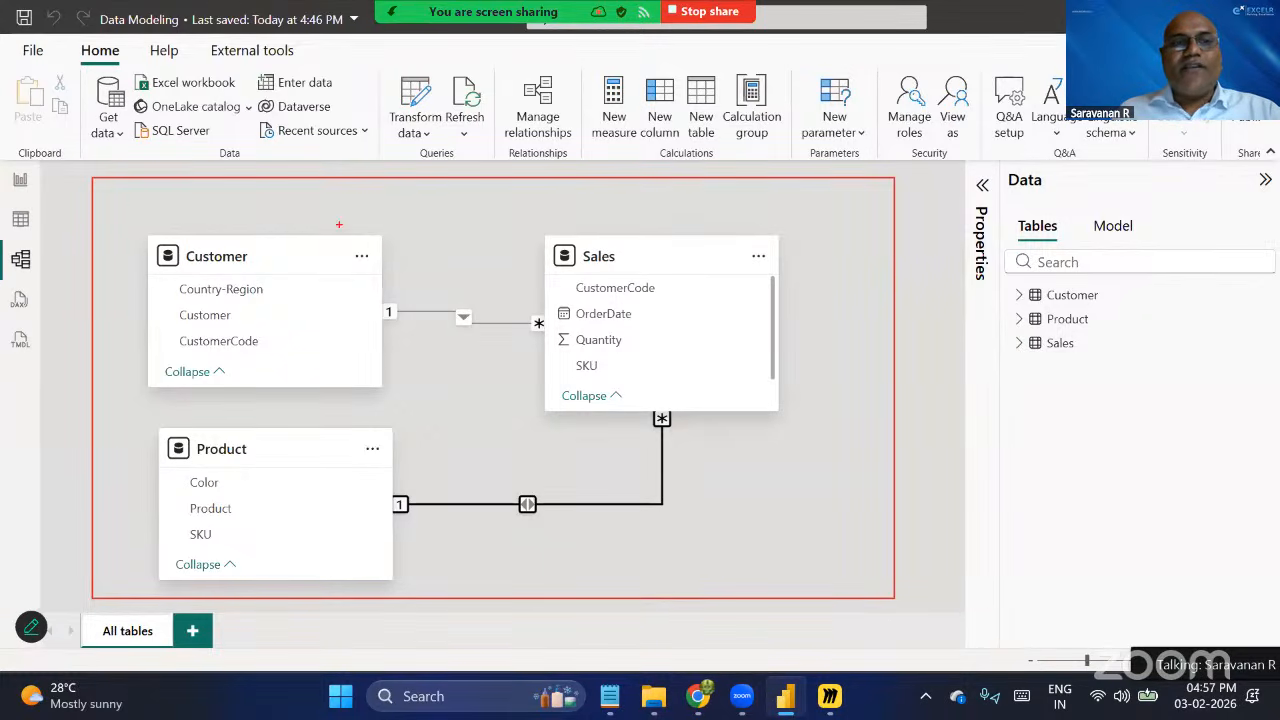
left_click_drag(203, 223, 263, 207)
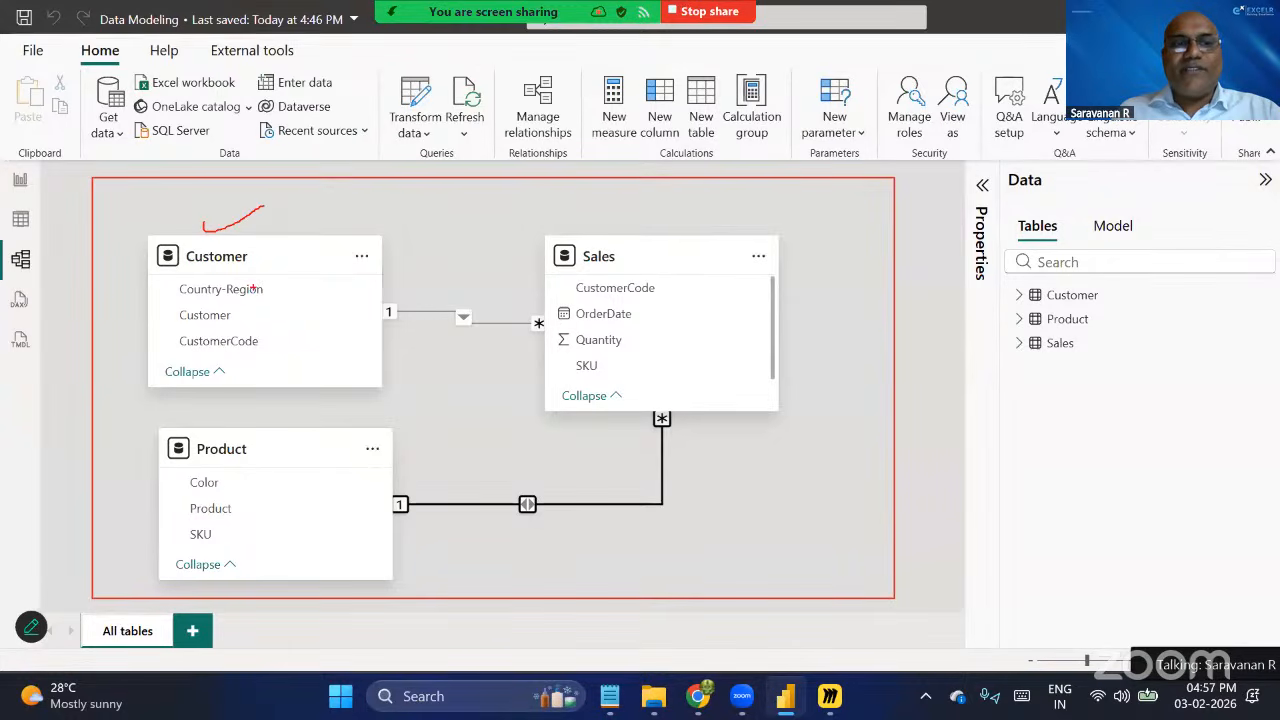
left_click_drag(213, 437, 262, 427)
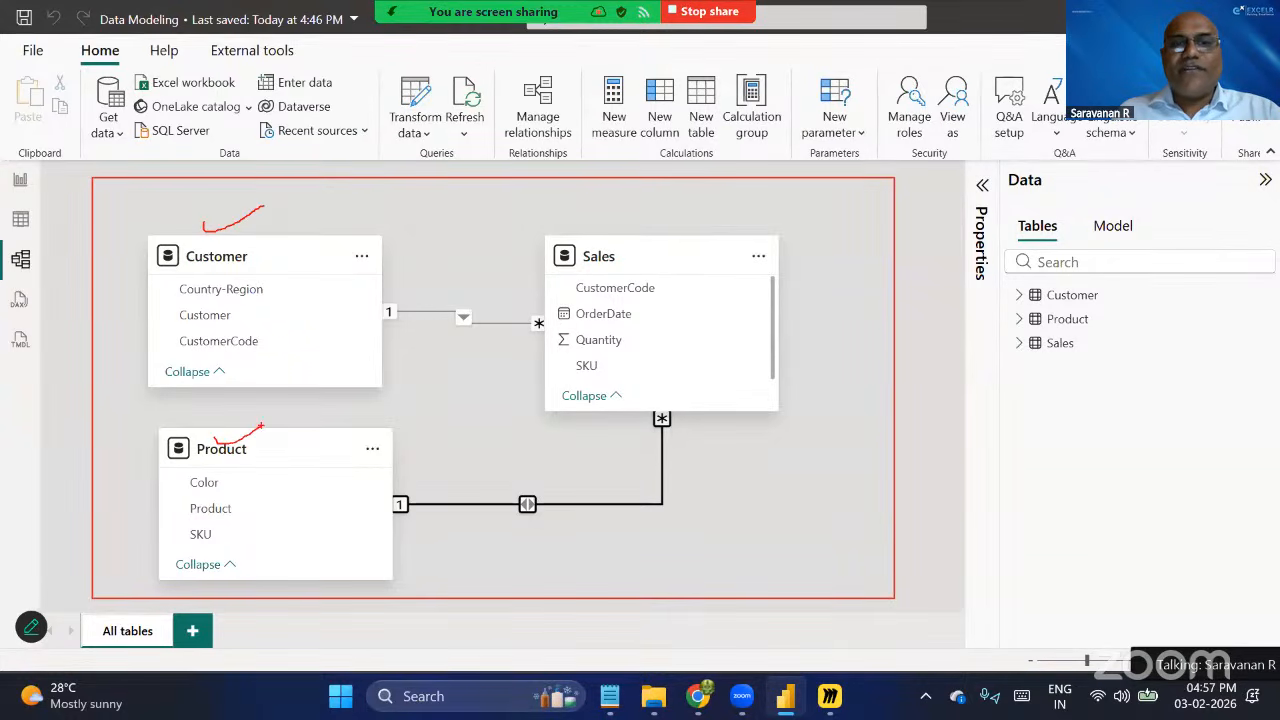
mouse_move(589, 226)
left_mouse_down()
mouse_move(607, 240)
mouse_move(642, 200)
left_mouse_up()
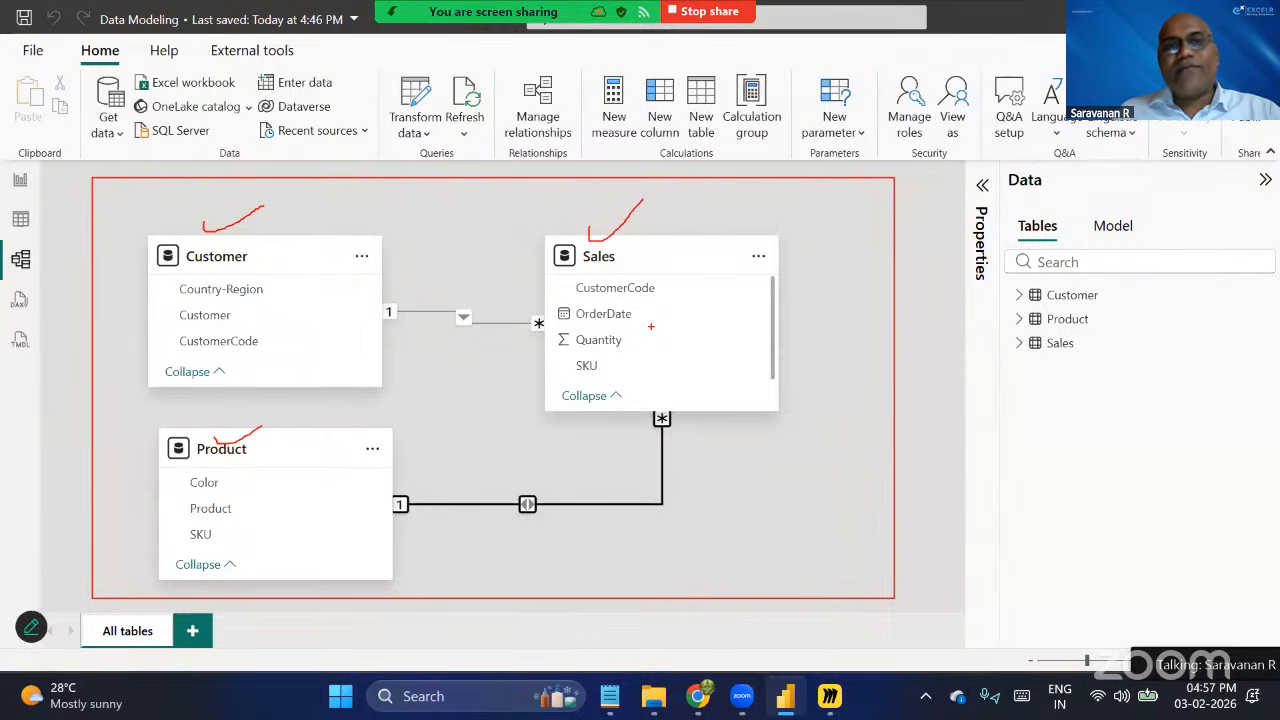
key("Escape")
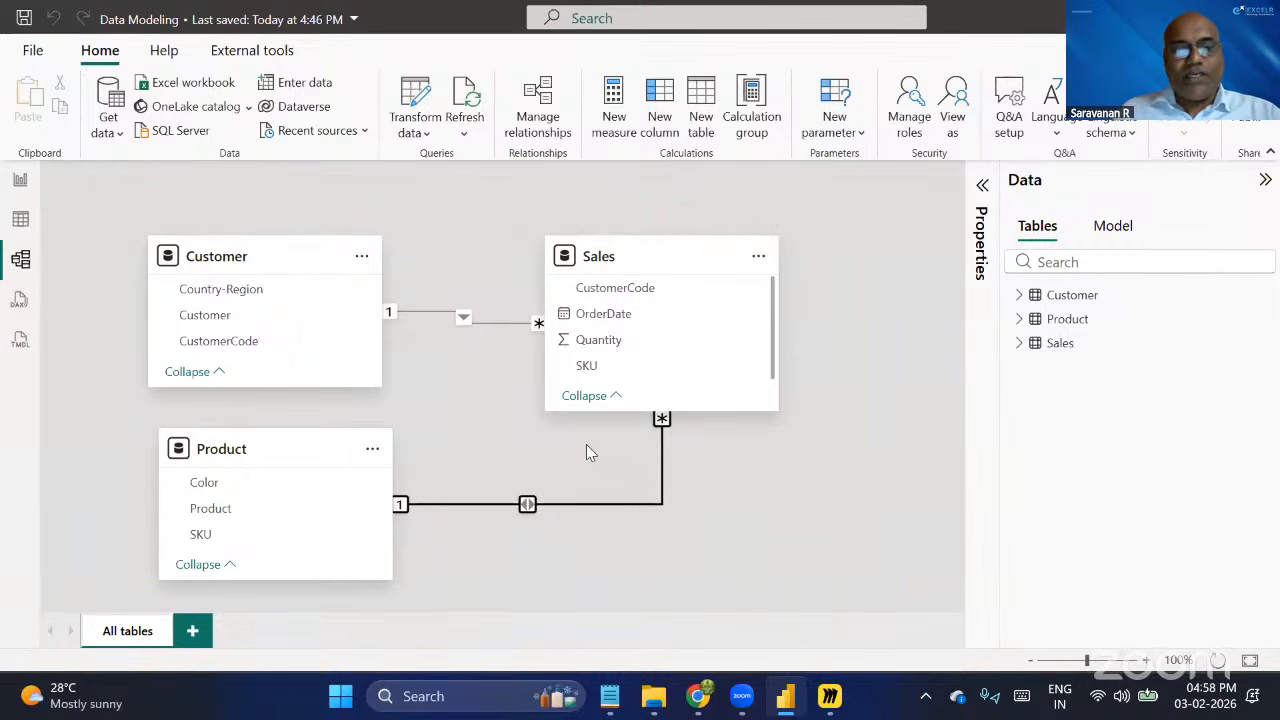
Return to the report page and save the Data Modeling file.
left_click(20, 183)
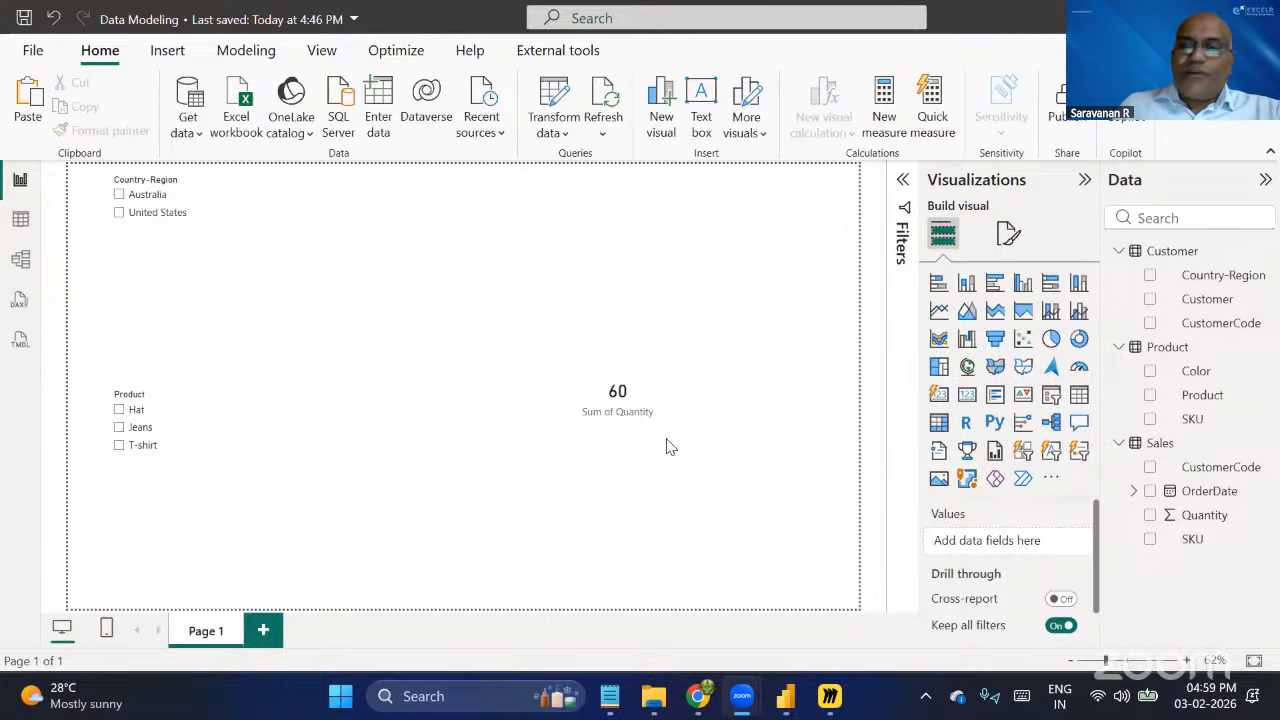
left_click(25, 17)
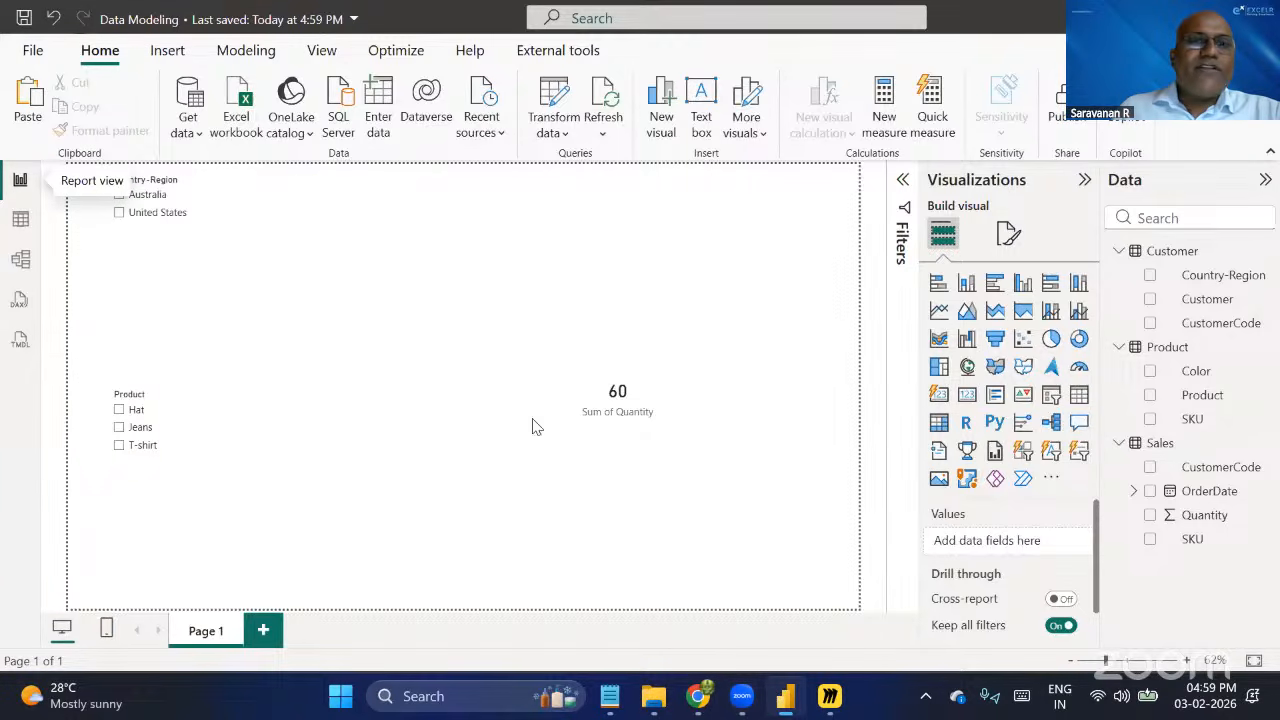